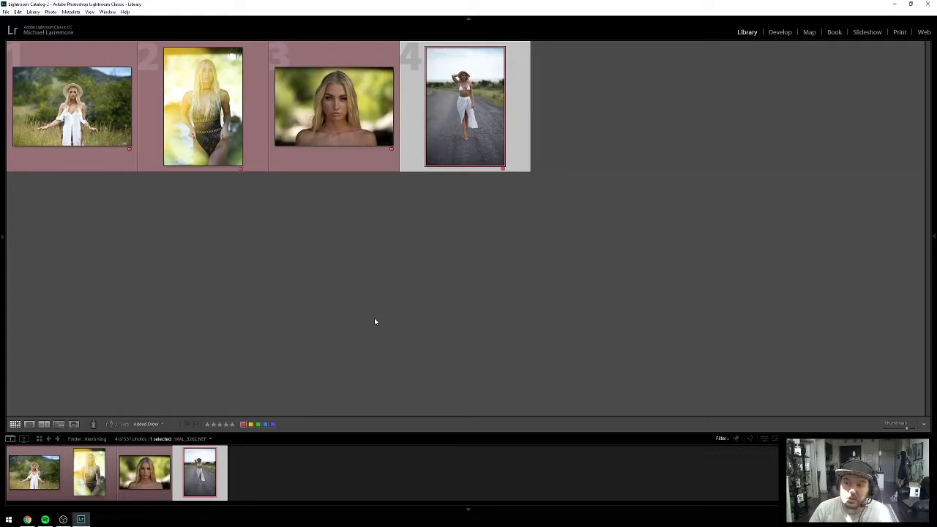
# Step: Turn off the library filter and open the first photo in the folder, MAL_2860.NEF, in Loupe view
pyautogui.hotkey('ctrl', 'l')
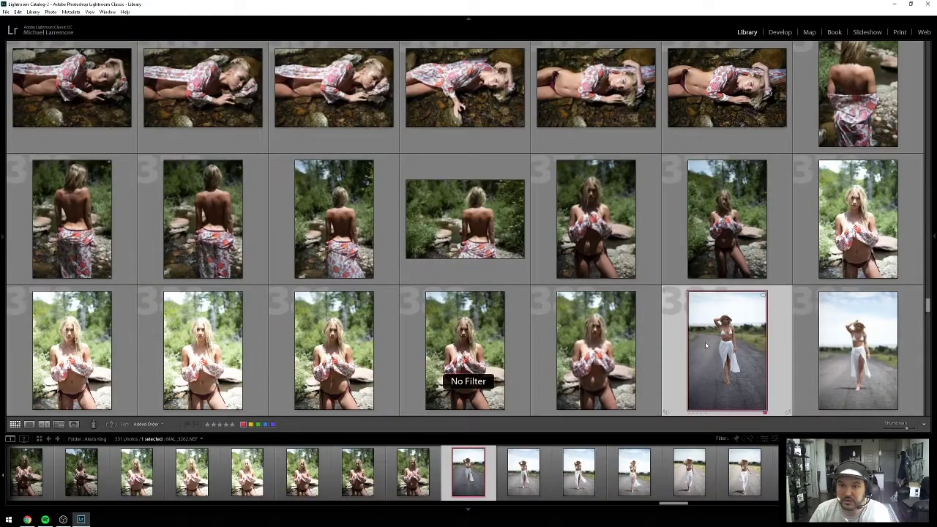
pyautogui.moveTo(928, 306); pyautogui.dragTo(928, 45)
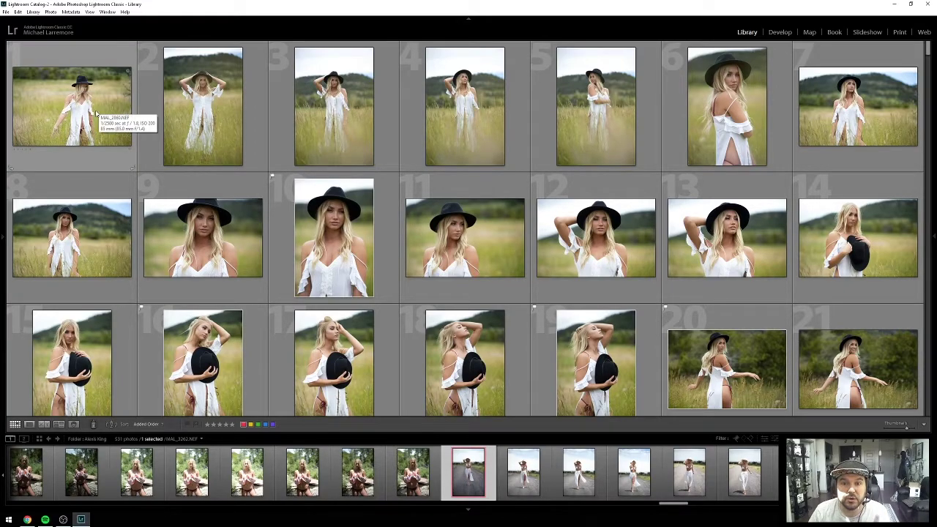
pyautogui.click(82, 120)
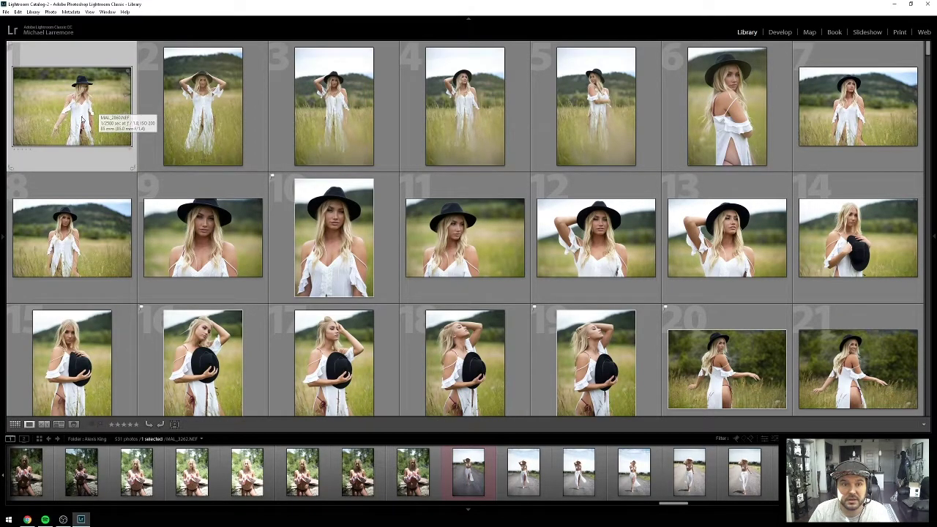
pyautogui.doubleClick(83, 120)
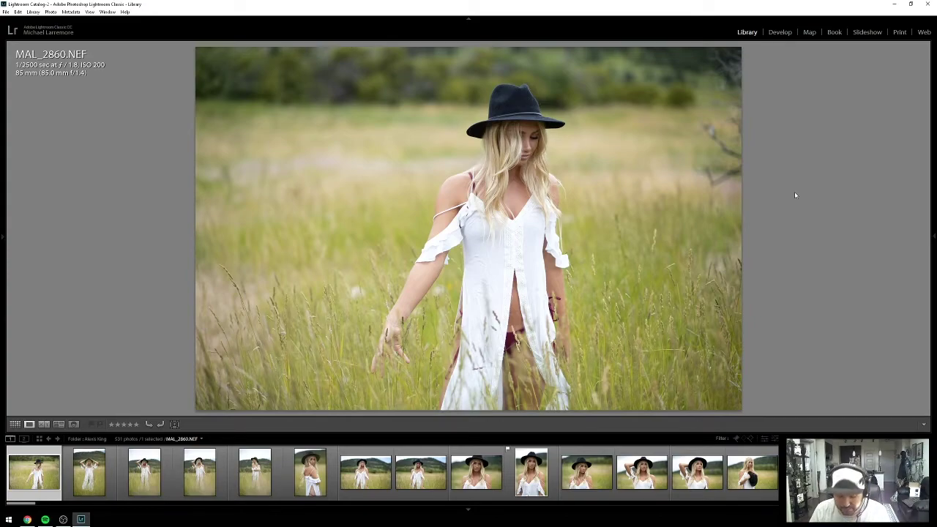
# Step: Flag MAL_2860.NEF as a pick and remove the flag again
pyautogui.press('p')
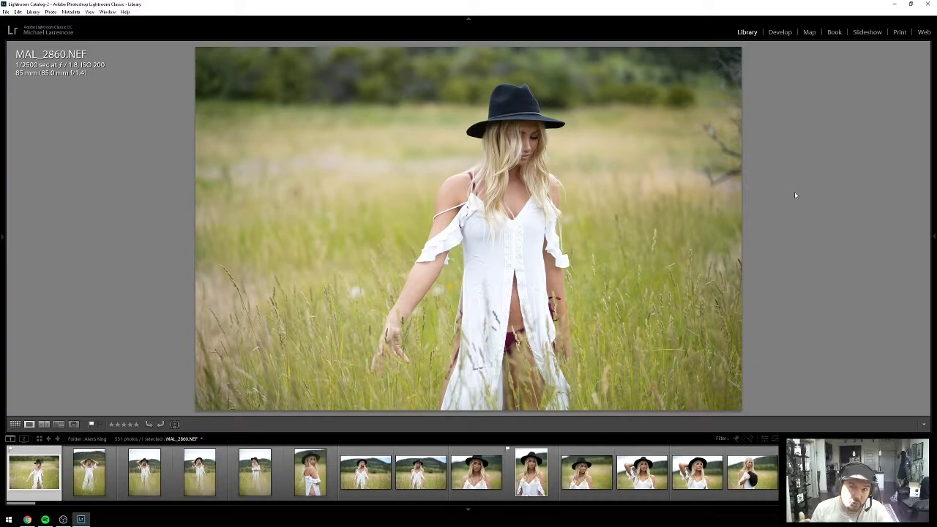
pyautogui.press('u')
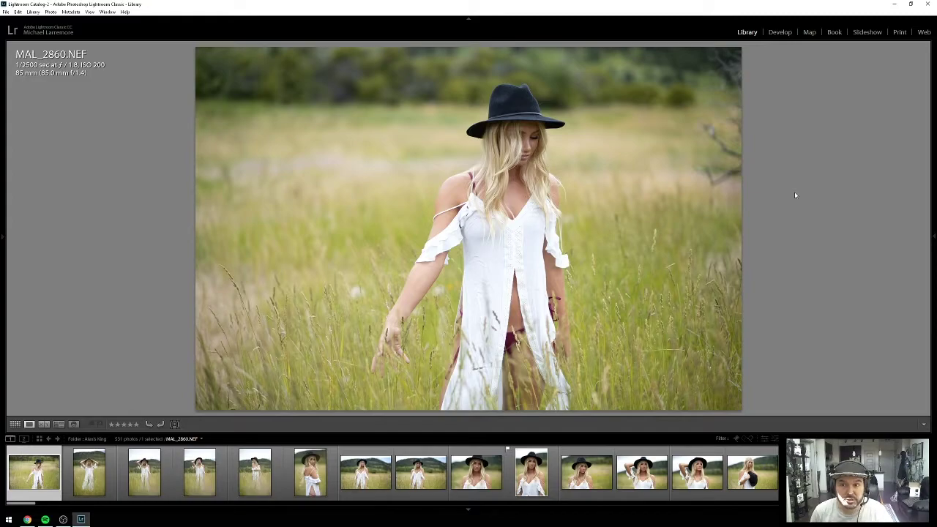
# Step: Go through the following photos up to MAL_2868.NEF and flag that photo as a pick
pyautogui.press('Right')
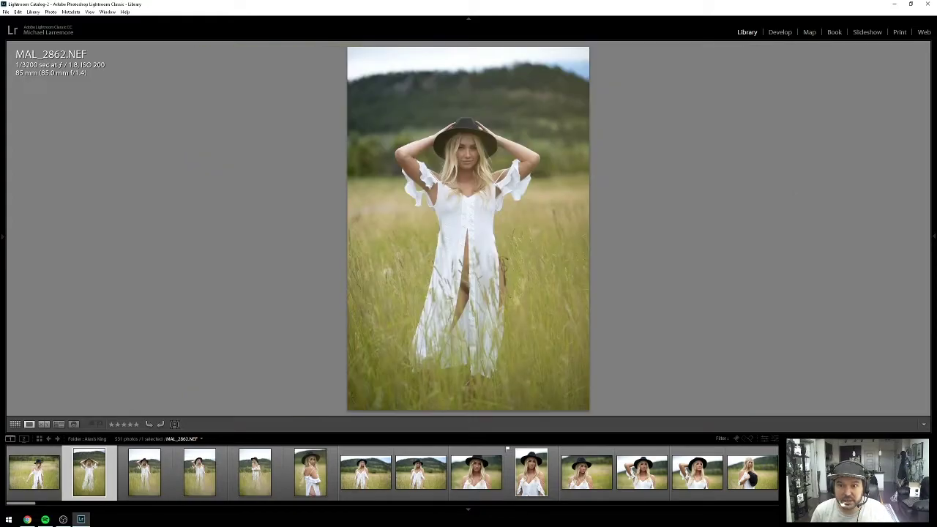
pyautogui.press('Right')
pyautogui.press('Right')
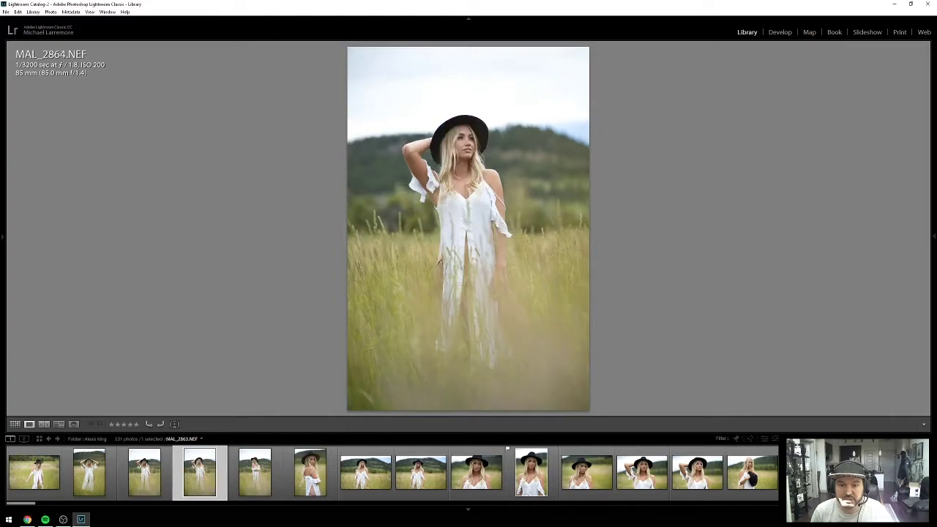
pyautogui.press('Right')
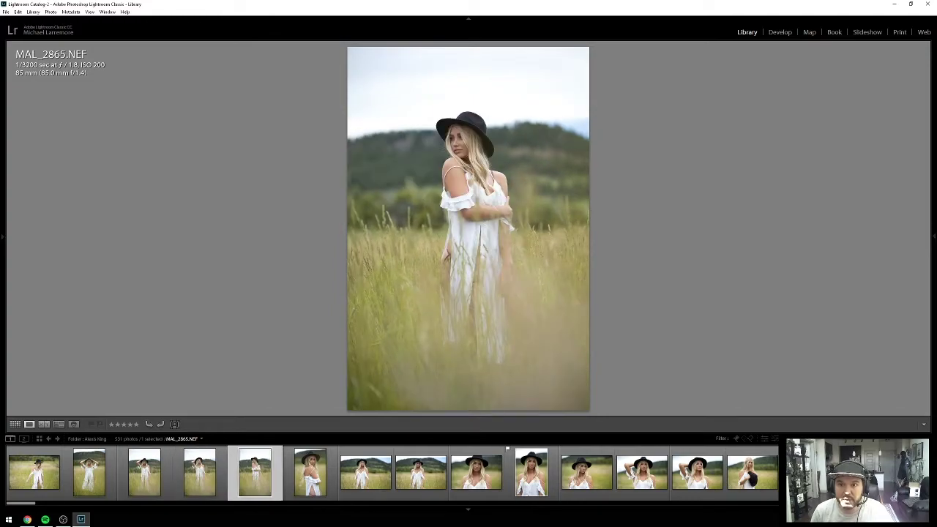
pyautogui.press('Right')
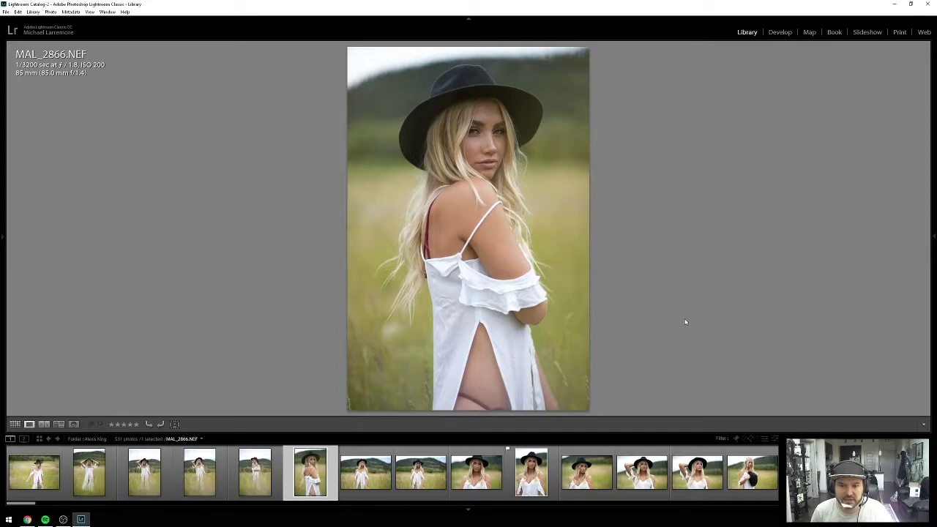
pyautogui.press('Right')
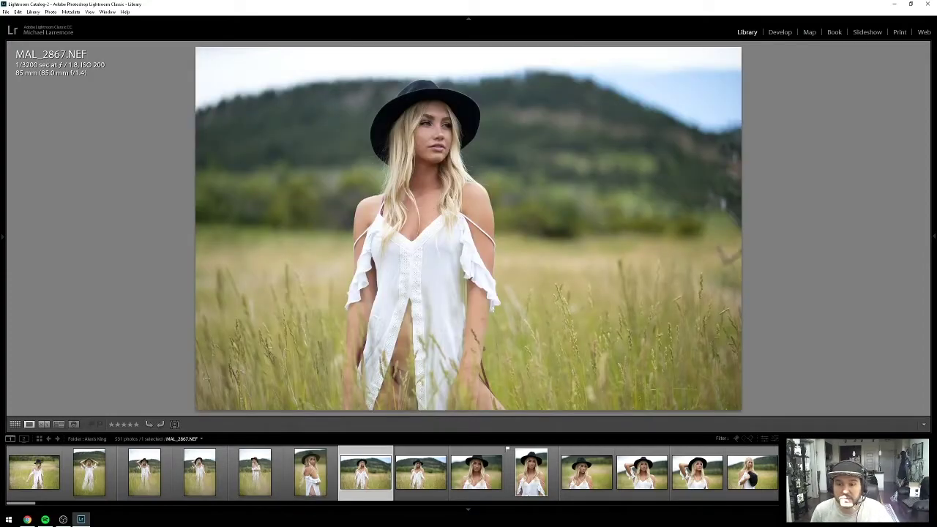
pyautogui.press('Right')
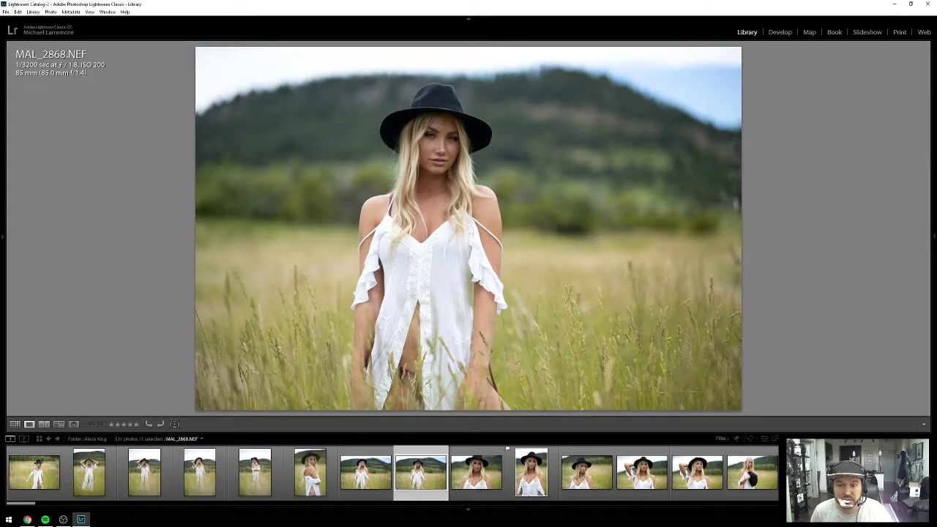
pyautogui.press('p')
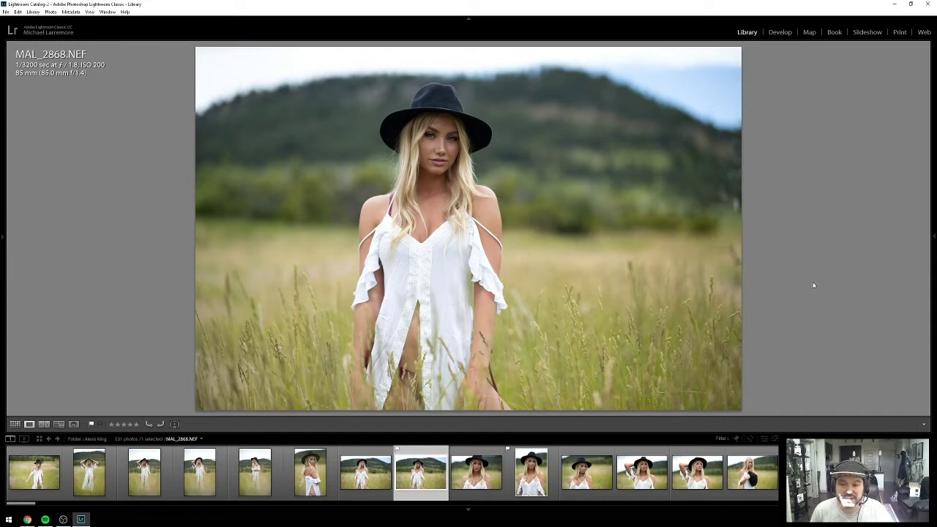
# Step: Continue through the photos to MAL_2876.NEF and assign it the red color label
pyautogui.press('Right')
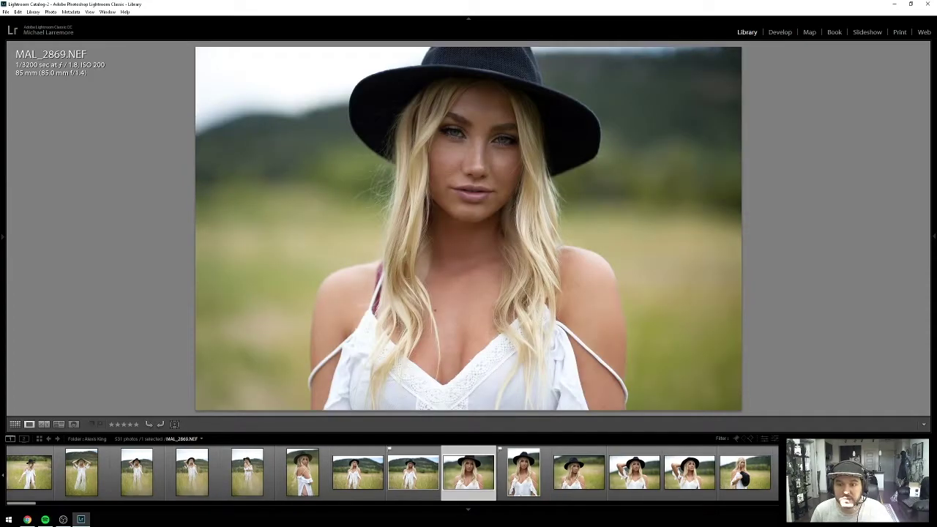
pyautogui.press('Right')
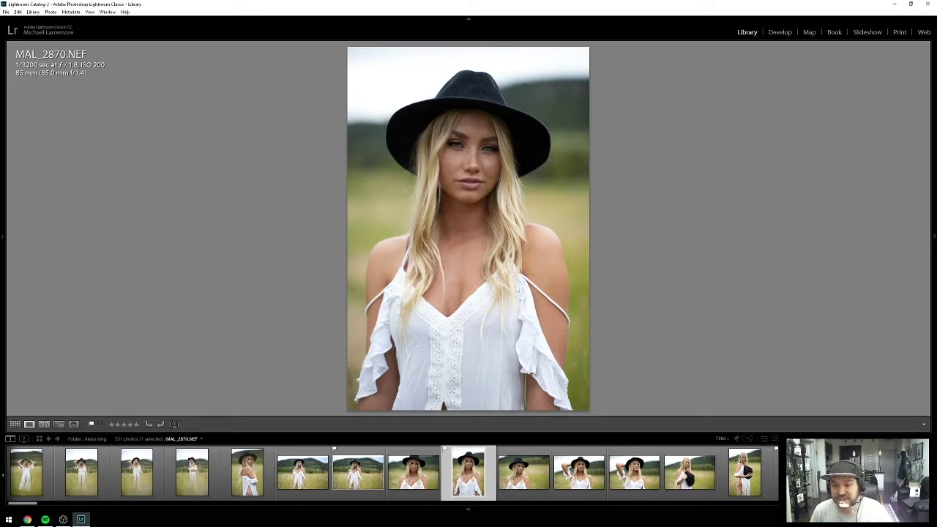
pyautogui.press('Right')
pyautogui.press('Right')
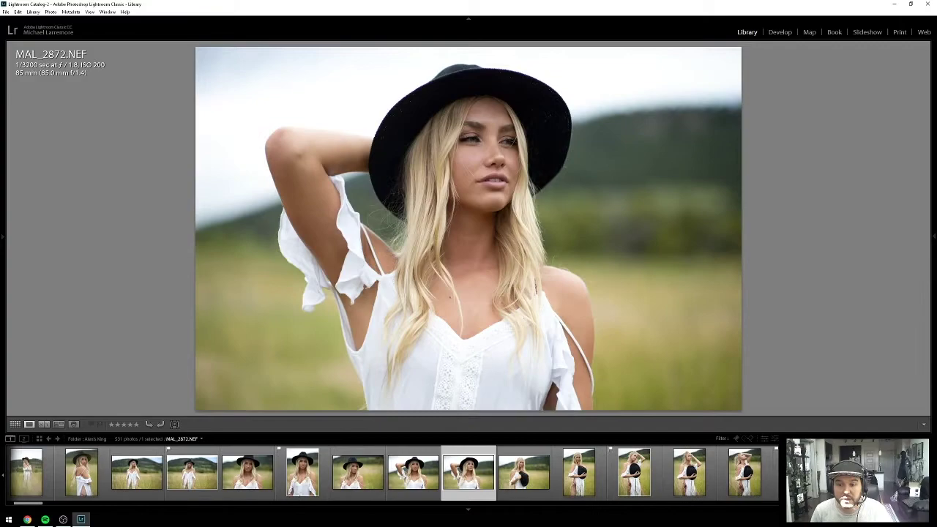
pyautogui.press('Right')
pyautogui.press('Right')
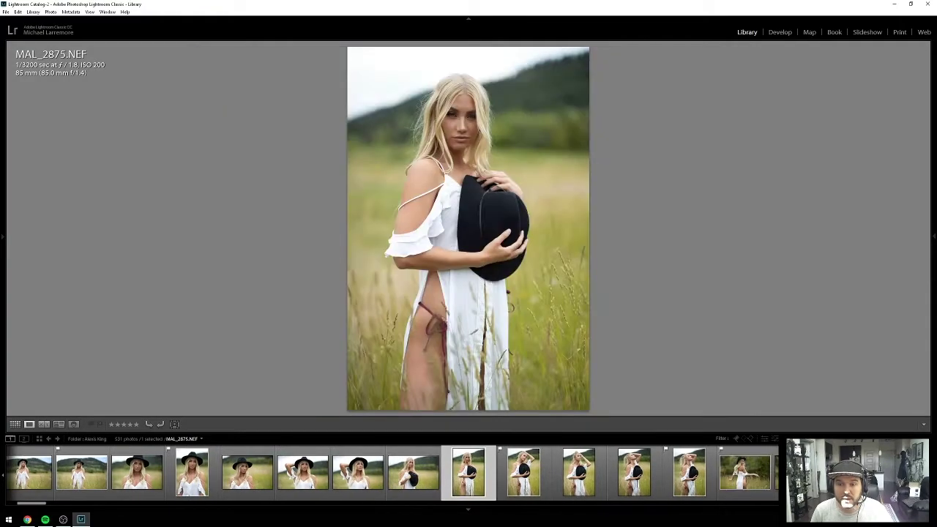
pyautogui.press('Right')
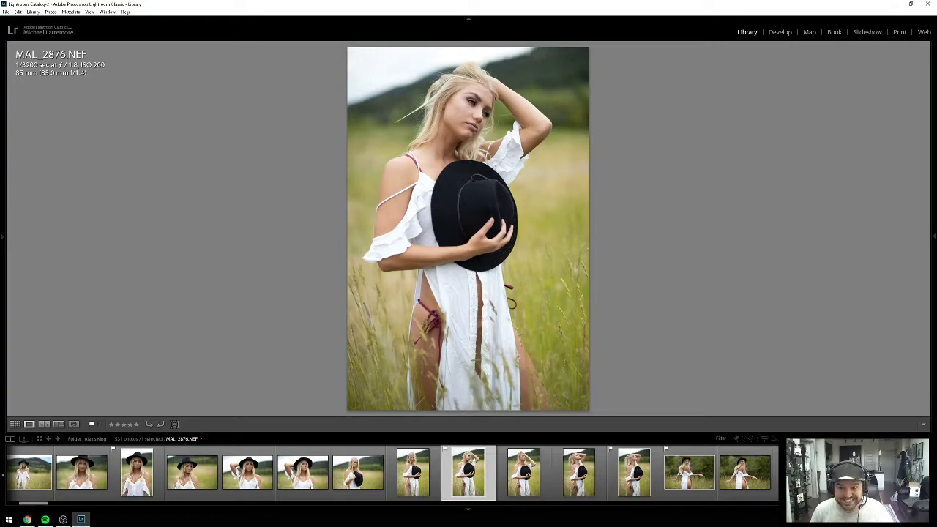
pyautogui.press('6')
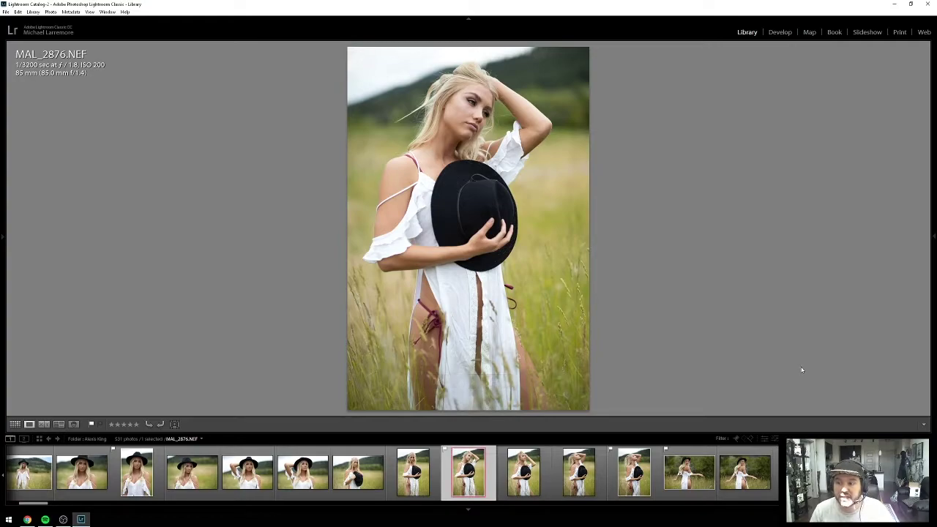
pyautogui.rightClick(463, 474)
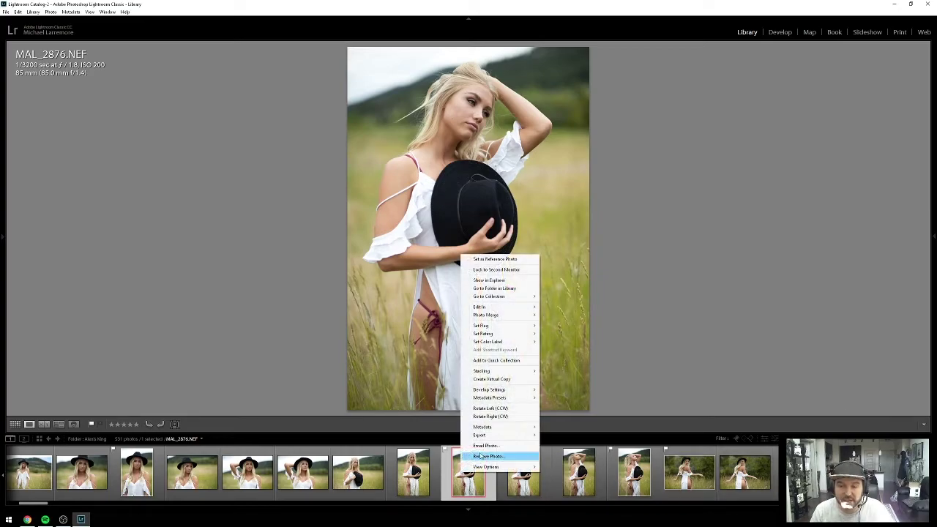
pyautogui.moveTo(515, 342)
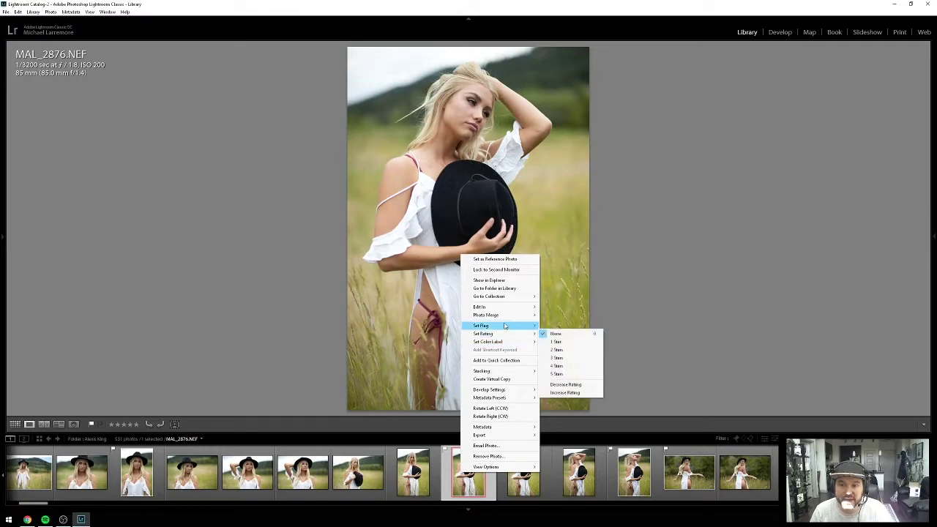
pyautogui.moveTo(504, 326)
pyautogui.click(731, 280)
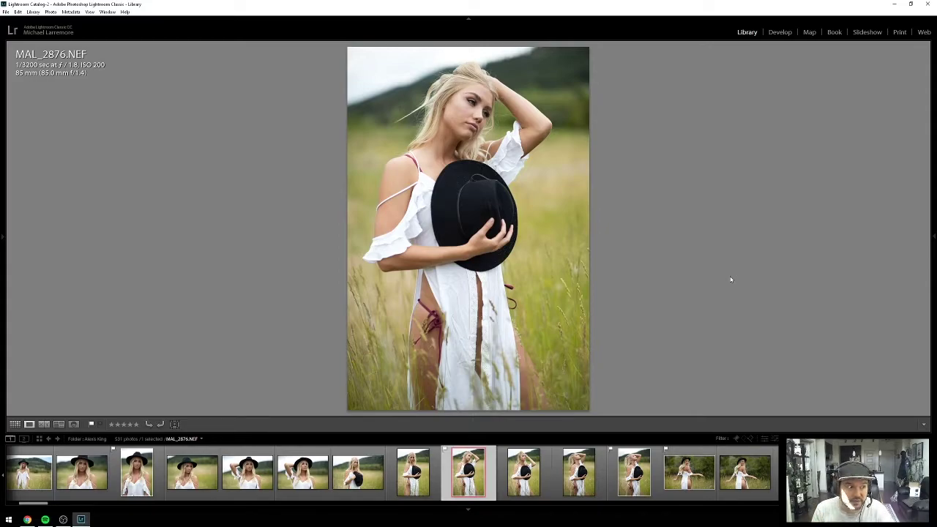
# Step: Advance to MAL_2879.NEF and apply the Flagged filter preset to the folder's photos
pyautogui.press('Right')
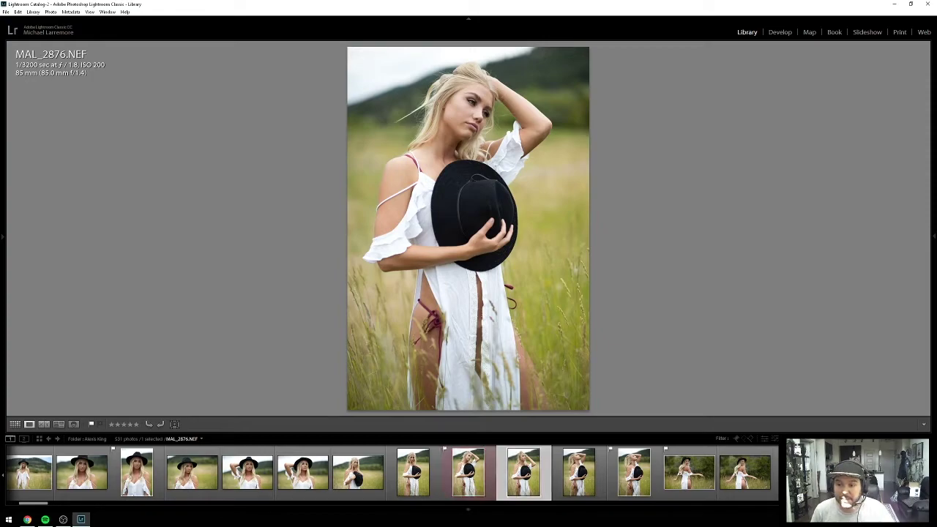
pyautogui.press('Right')
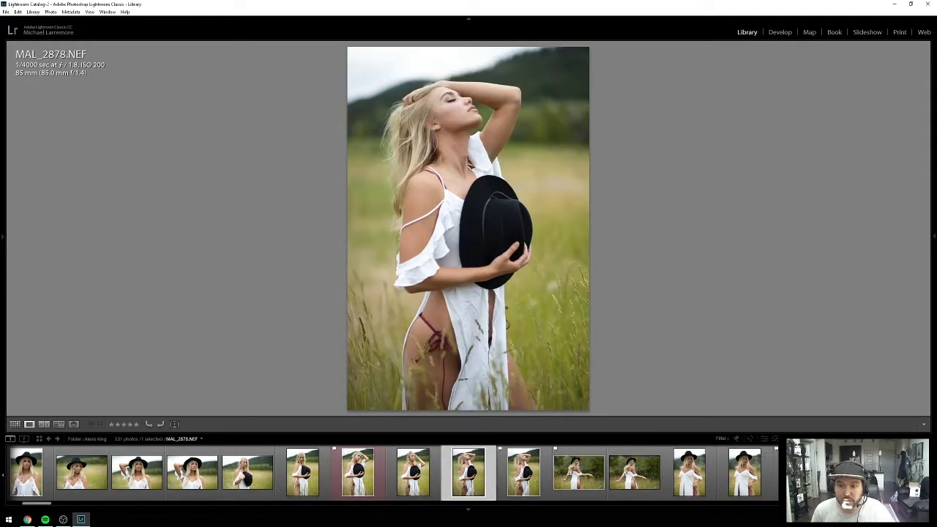
pyautogui.press('Right')
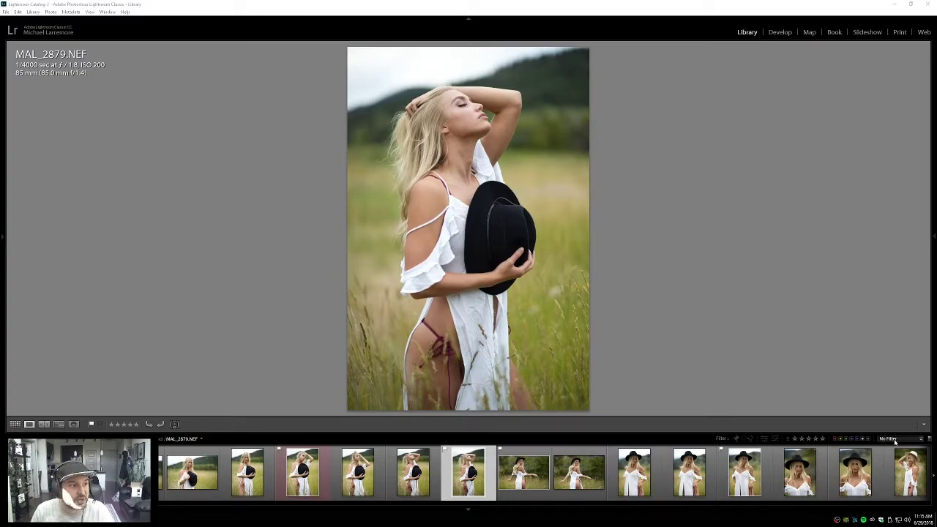
pyautogui.click(905, 440)
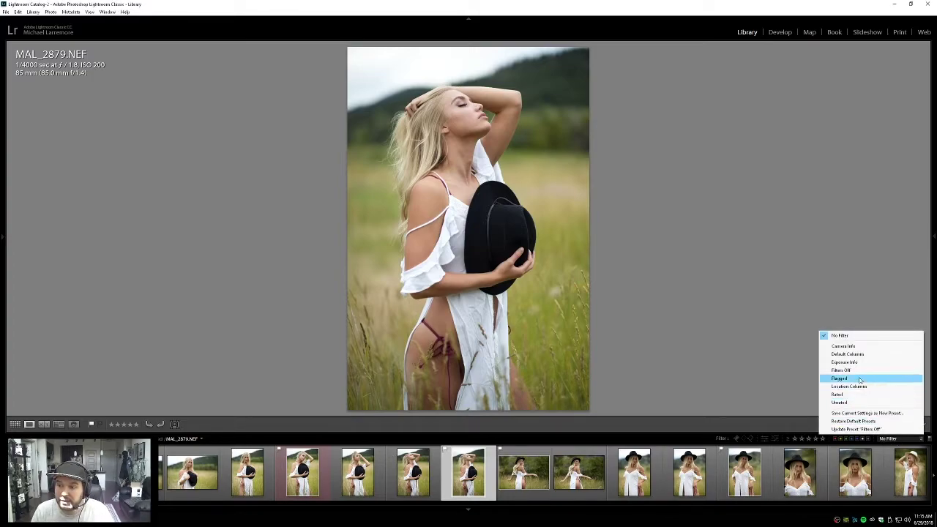
pyautogui.click(857, 380)
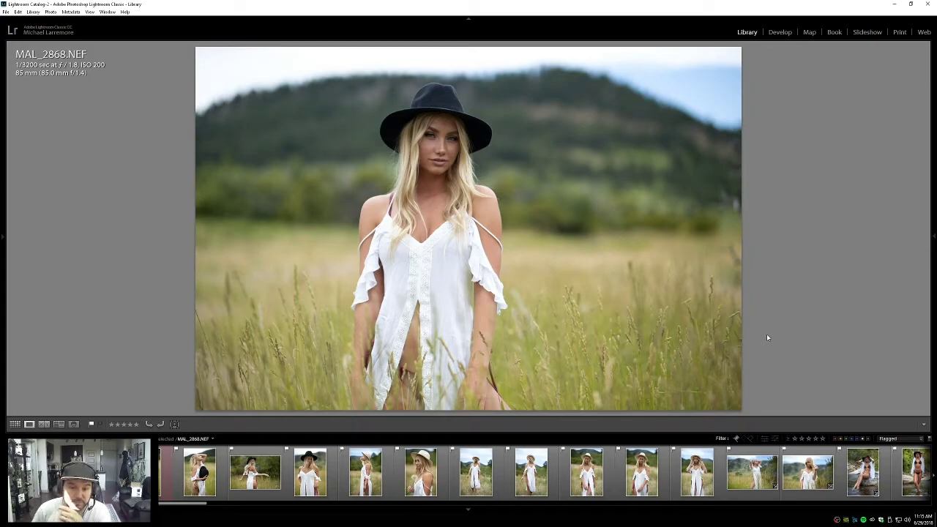
# Step: Advance through the flagged photos to MAL_2876.NEF and rate it five stars
pyautogui.press('Right')
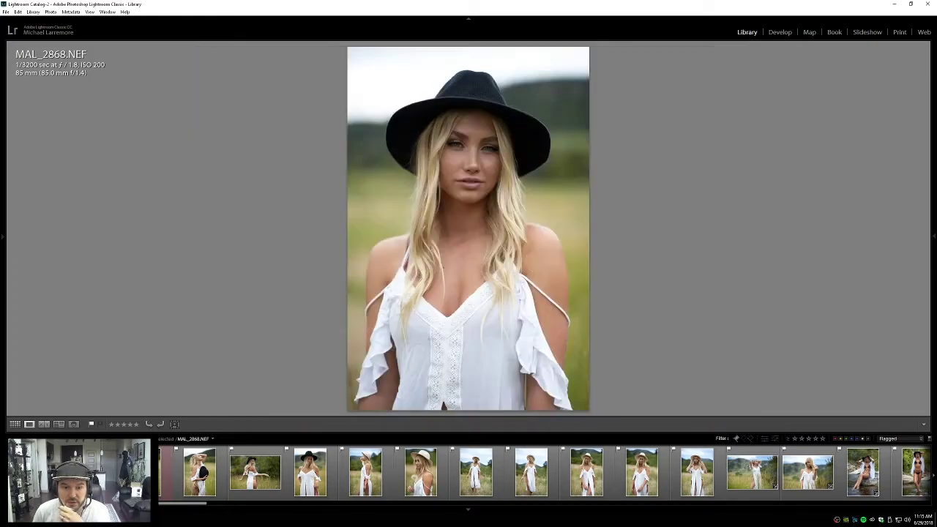
pyautogui.press('Right')
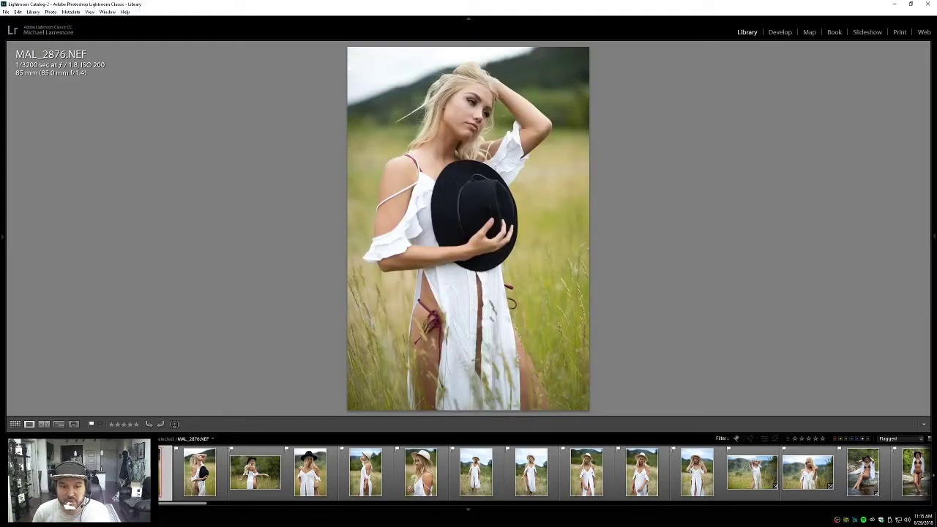
pyautogui.press('5')
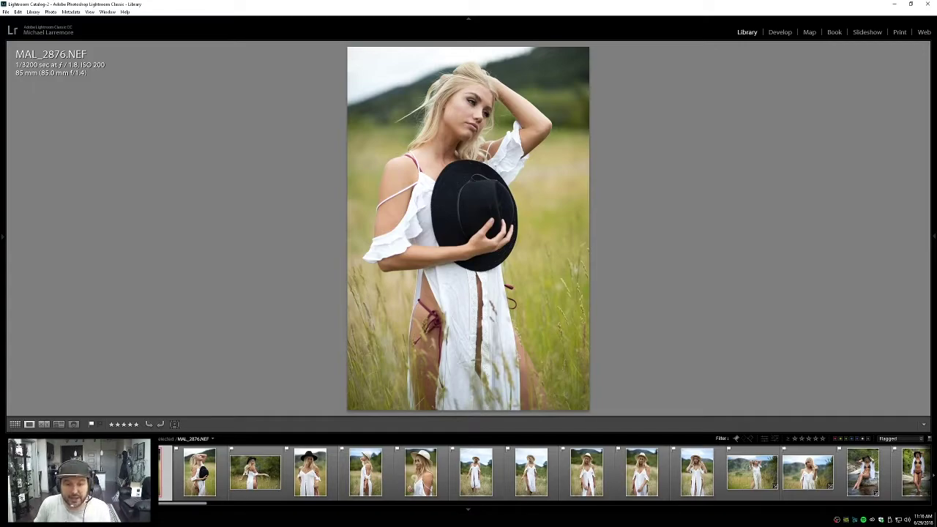
# Step: Review the flagged meadow photos that follow MAL_2876.NEF one by one in Loupe view
pyautogui.press('Right')
pyautogui.press('Right')
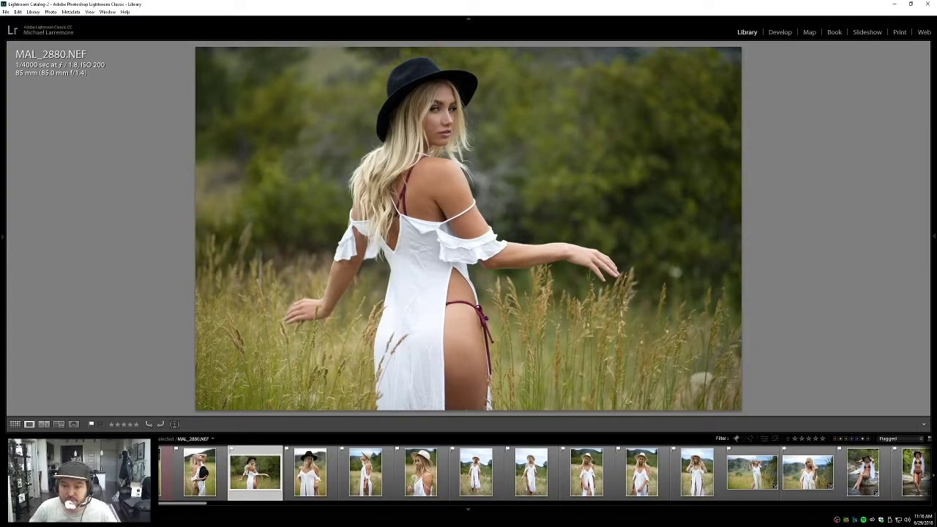
pyautogui.press('Right')
pyautogui.press('Right')
pyautogui.press('Right')
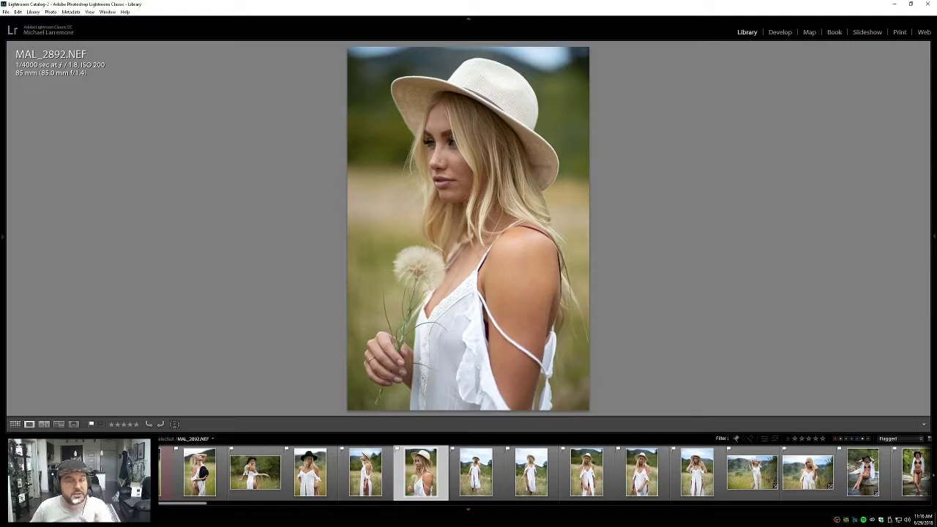
pyautogui.press('Right')
pyautogui.press('Right')
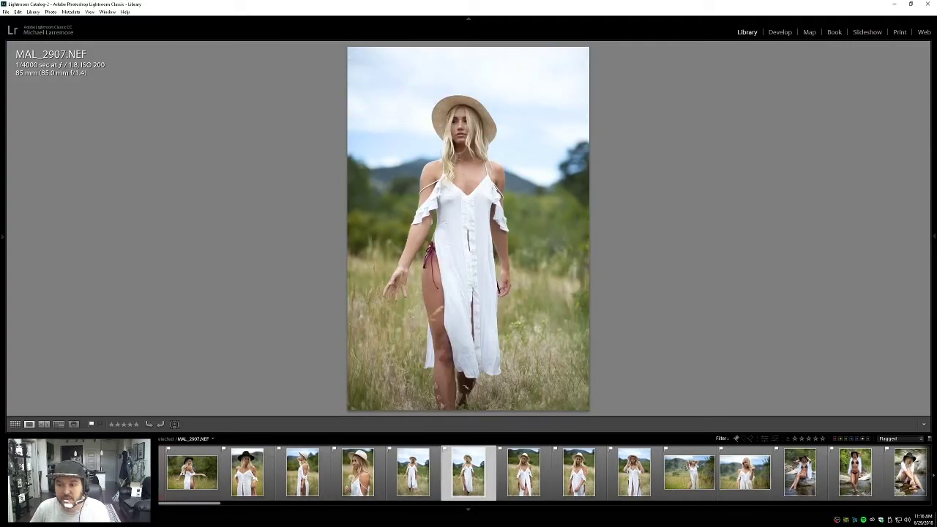
pyautogui.press('Right')
pyautogui.press('Right')
pyautogui.press('Right')
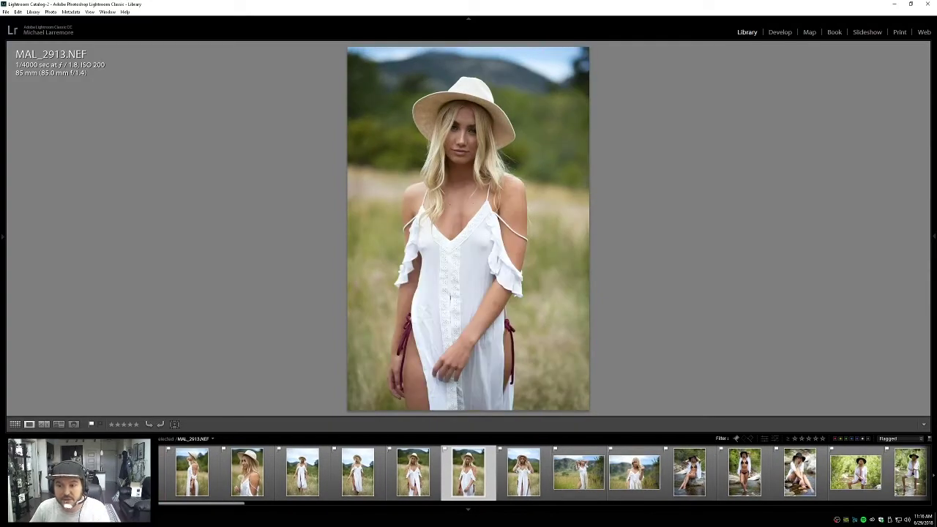
pyautogui.press('Right')
pyautogui.press('Right')
pyautogui.press('Right')
pyautogui.press('Right')
pyautogui.press('Right')
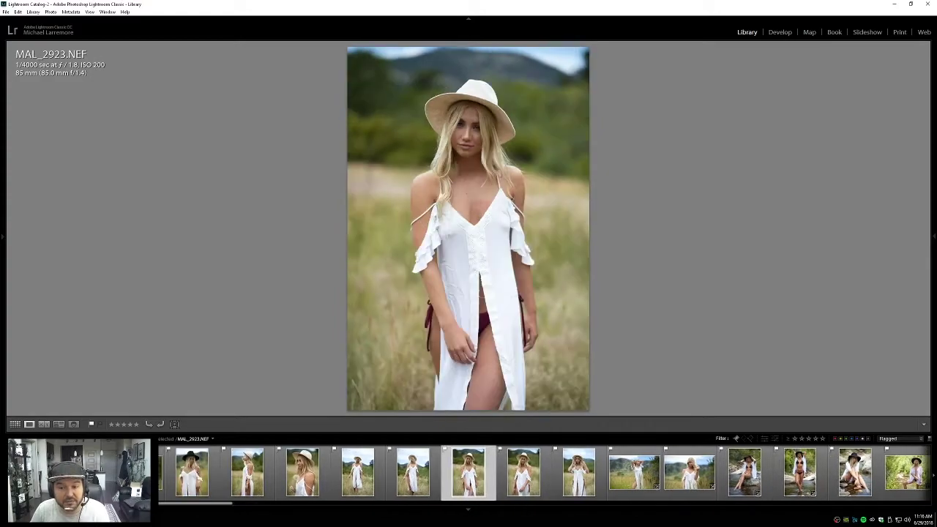
# Step: Return to MAL_2876.NEF, remove its red color label and reapply it
pyautogui.press('Left')
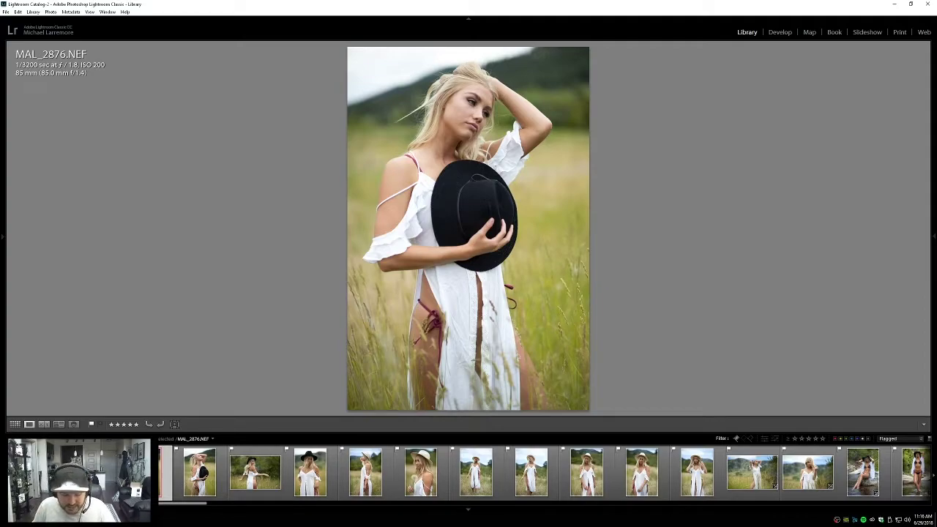
pyautogui.press('6')
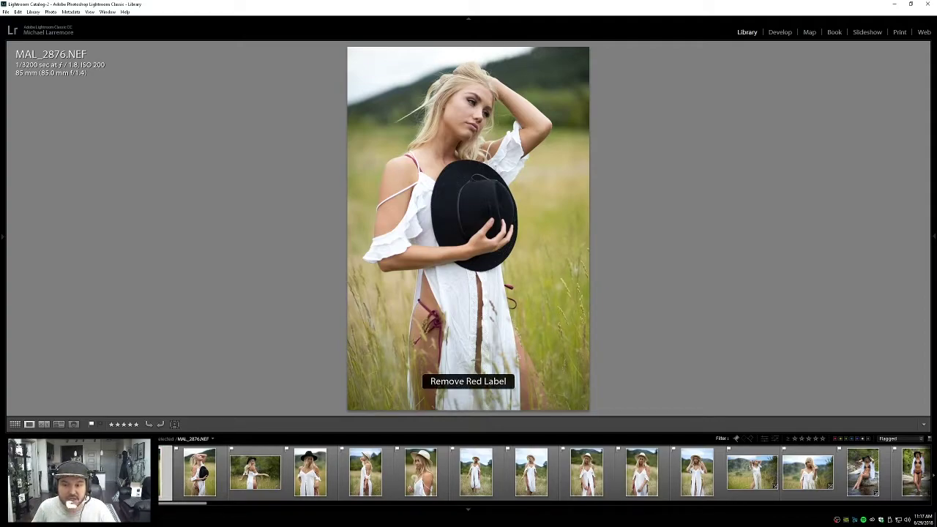
pyautogui.press('6')
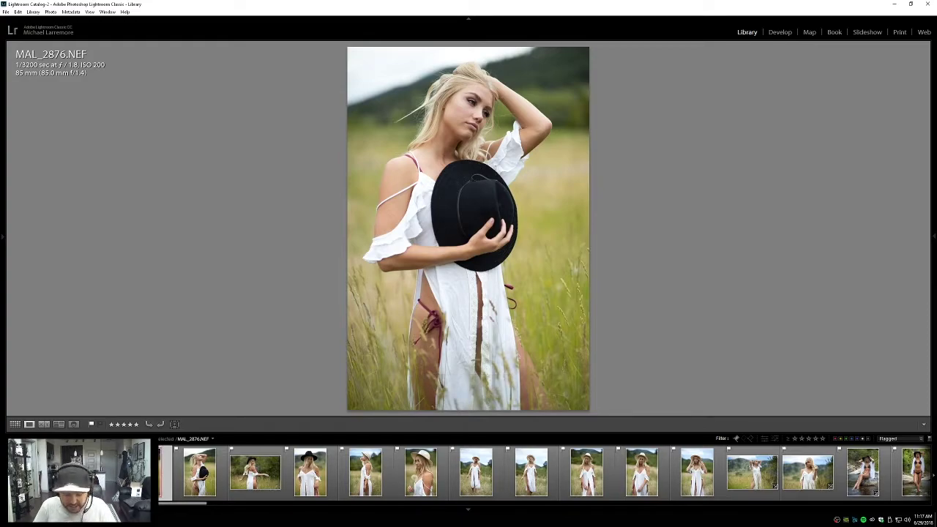
# Step: Try the yellow, green and blue color labels on MAL_2876.NEF and check the list of available color labels
pyautogui.press('6')
pyautogui.press('7')
pyautogui.press('8')
pyautogui.press('9')
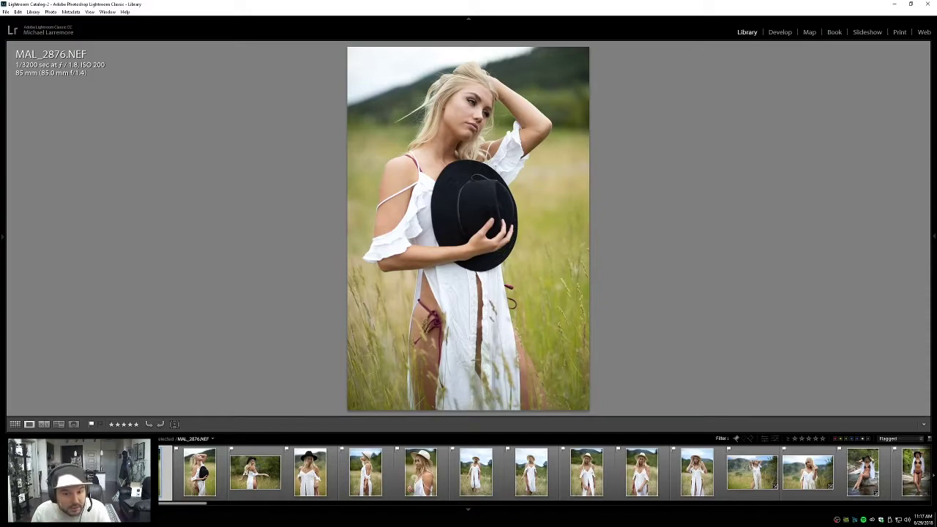
pyautogui.rightClick(197, 466)
pyautogui.moveTo(193, 338)
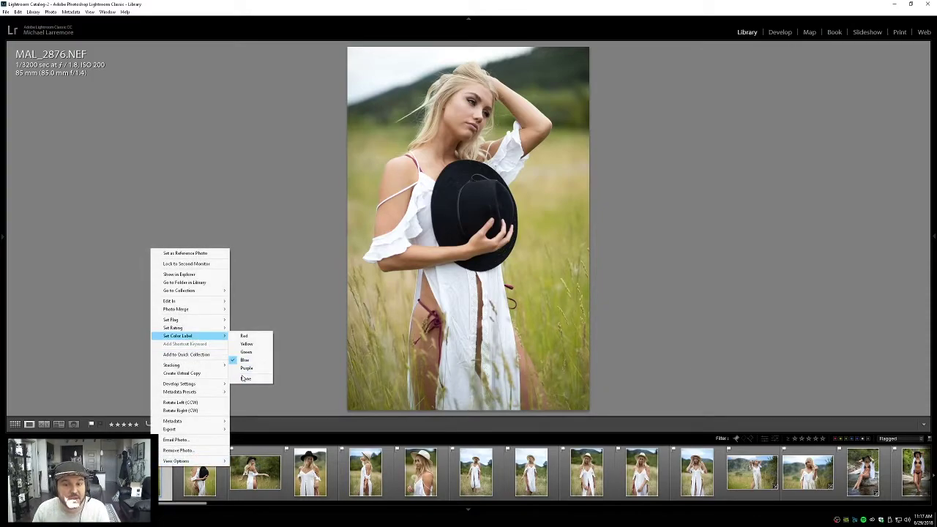
pyautogui.press('Escape')
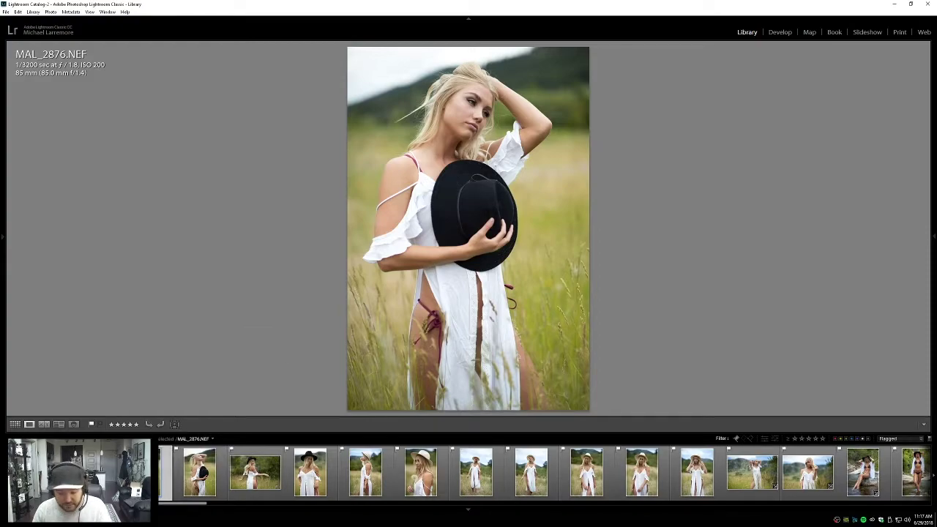
# Step: Clear the star rating of MAL_2876.NEF, then assign it the red color label and five stars
pyautogui.press('0')
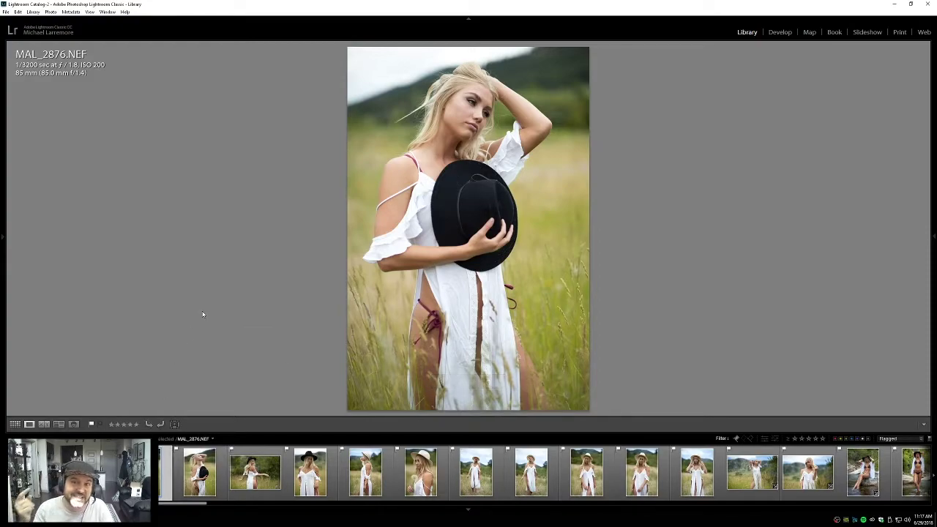
pyautogui.press('6')
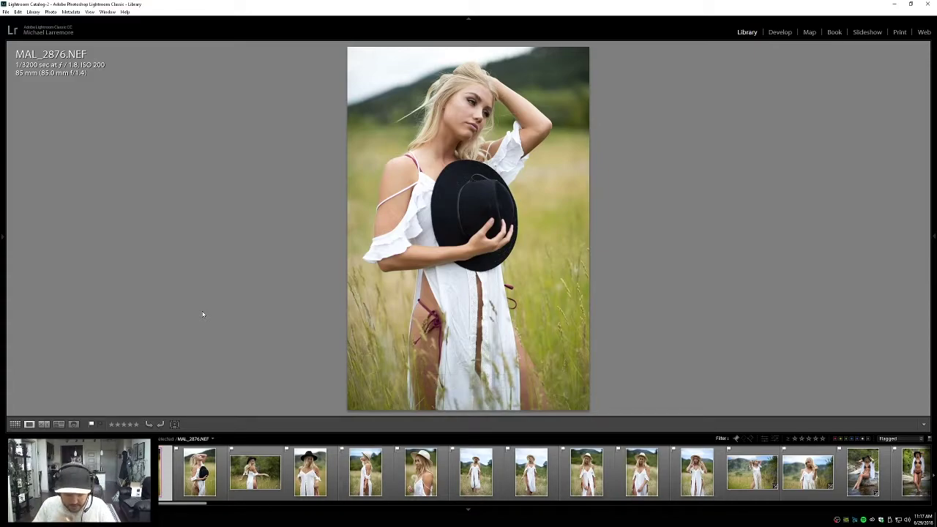
pyautogui.press('5')
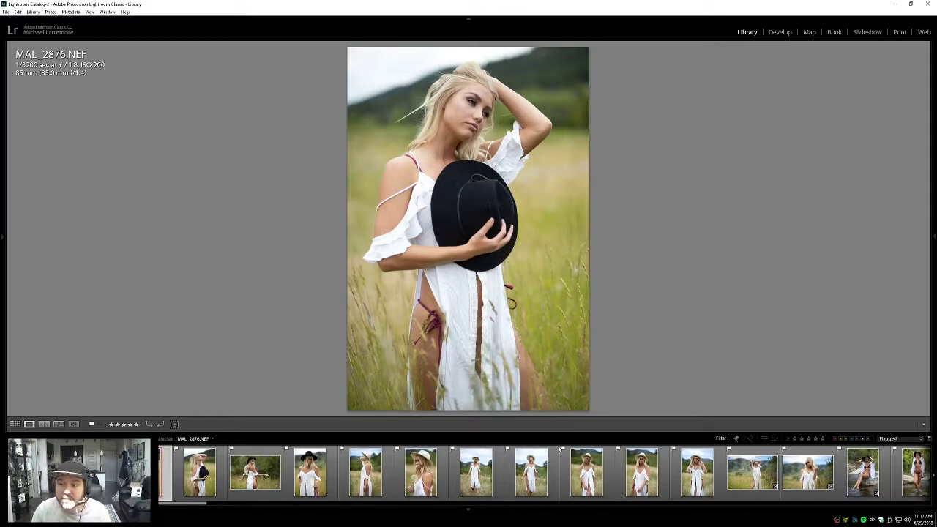
# Step: Apply the Rated filter preset to the filmstrip and reset the rating of MAL_2876.NEF to 0
pyautogui.click(891, 440)
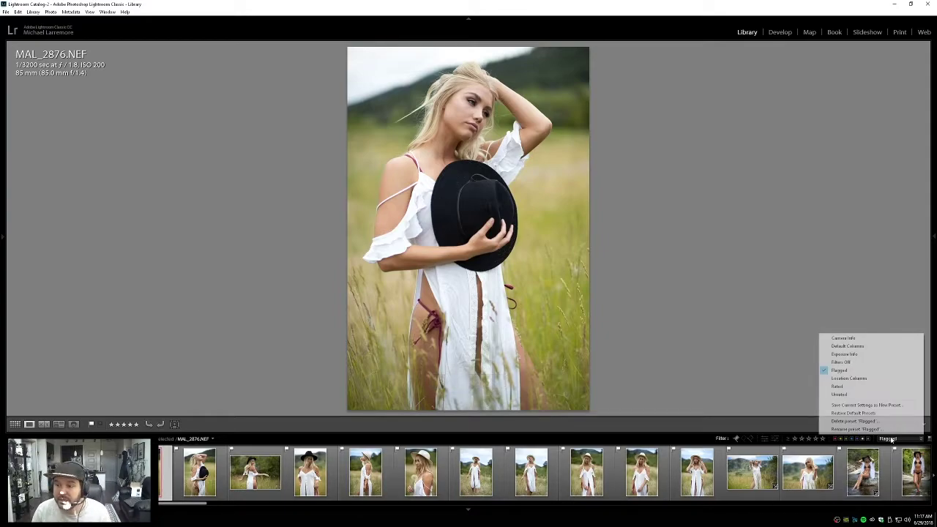
pyautogui.click(840, 386)
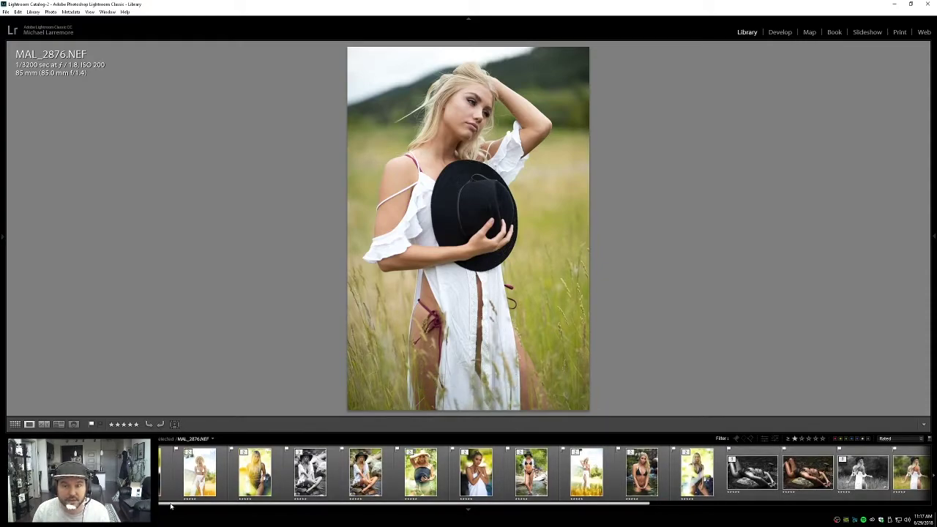
pyautogui.moveTo(171, 506); pyautogui.dragTo(144, 509)
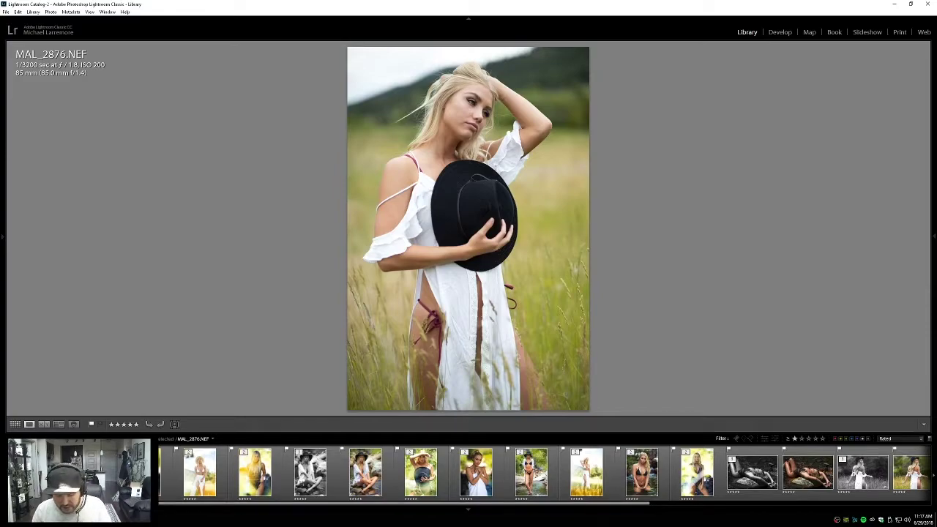
pyautogui.press('0')
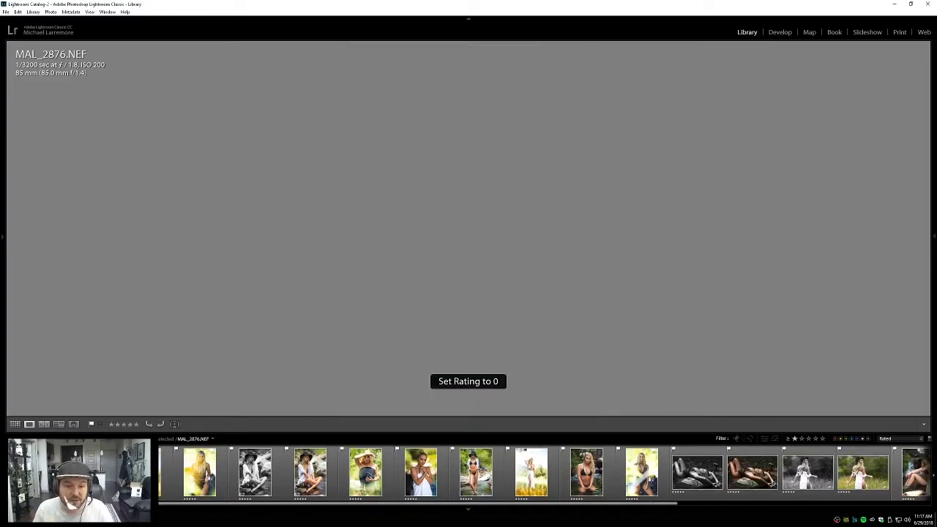
pyautogui.moveTo(211, 507); pyautogui.dragTo(264, 506)
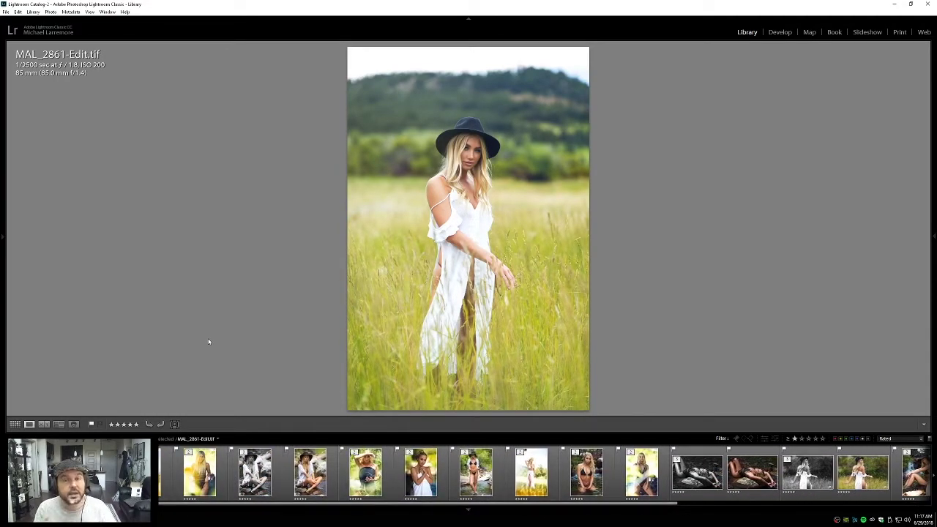
# Step: Apply the Filters Off preset and look over the list of available filter presets
pyautogui.click(887, 439)
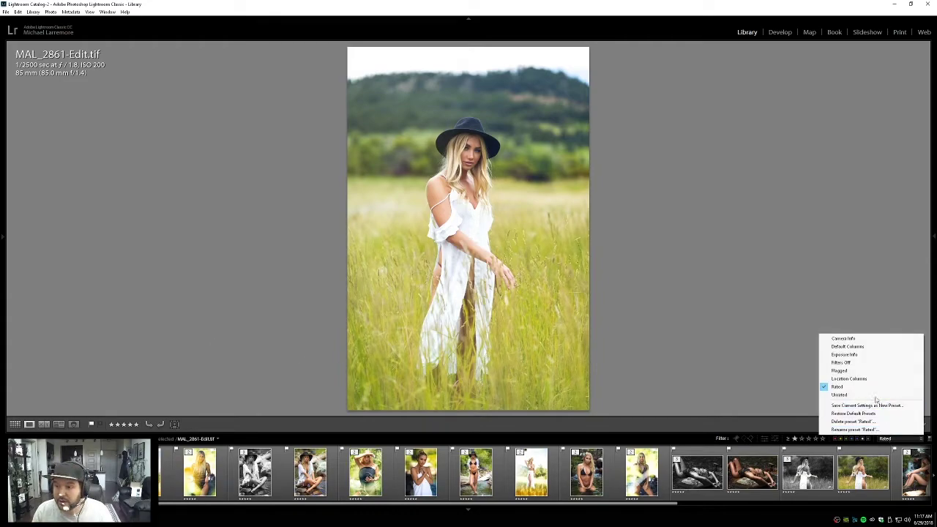
pyautogui.click(856, 364)
pyautogui.click(888, 439)
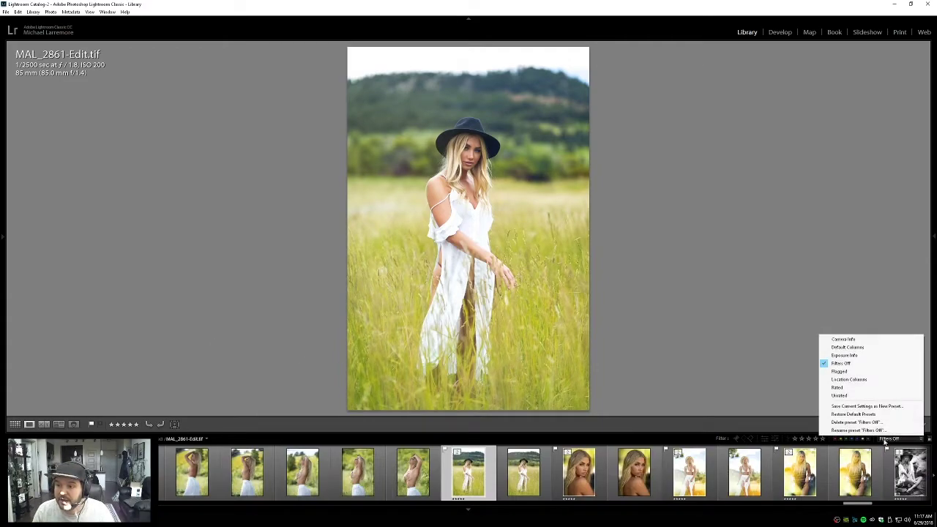
pyautogui.click(765, 335)
pyautogui.click(888, 440)
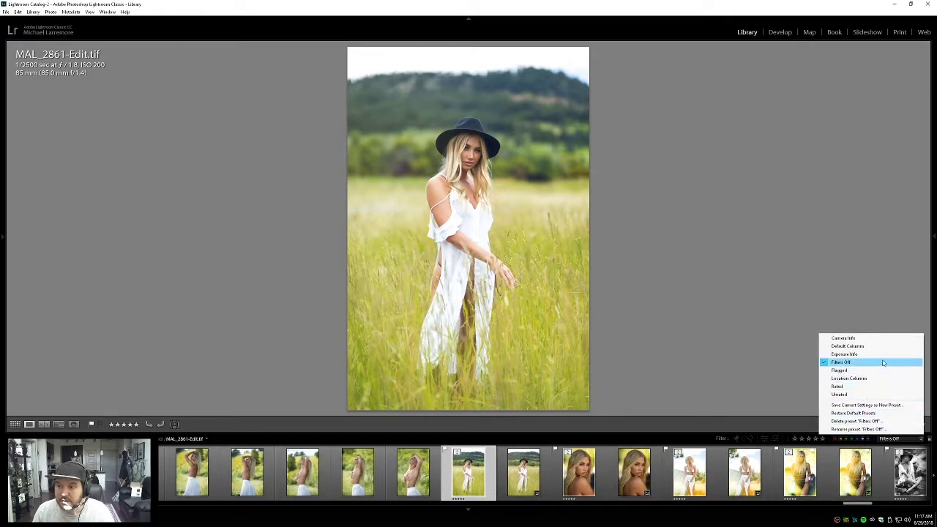
pyautogui.click(766, 377)
# Step: Filter the filmstrip by the red color label, try the yellow label filter, and go back to red only
pyautogui.hotkey('ctrl', 'l')
pyautogui.click(836, 439)
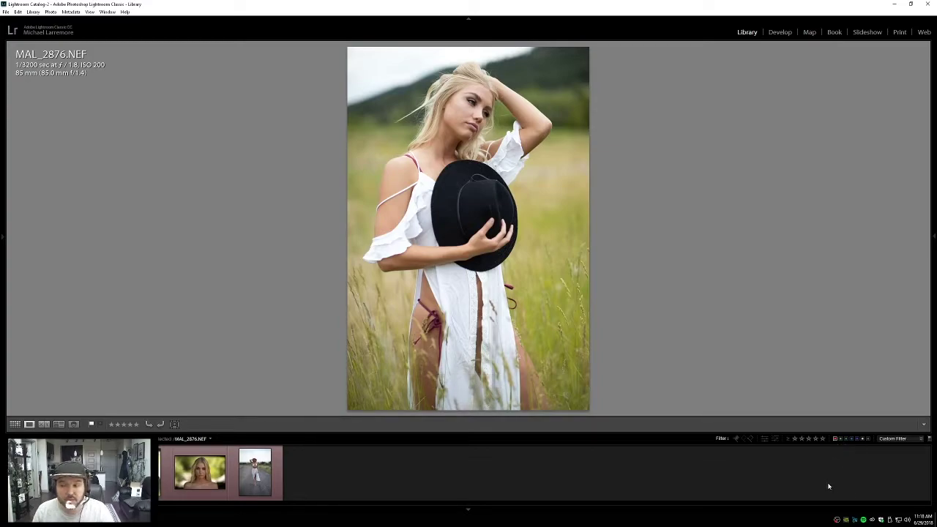
pyautogui.click(839, 439)
pyautogui.click(837, 439)
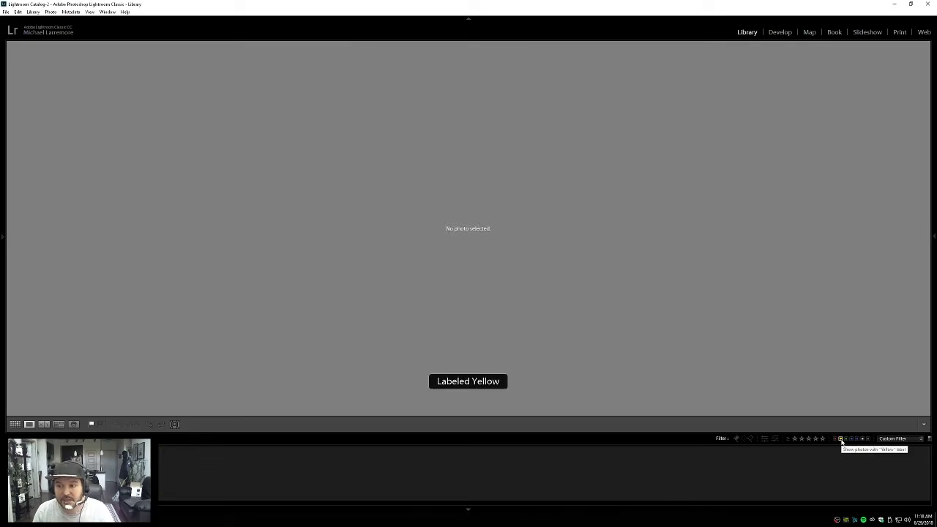
pyautogui.click(839, 439)
pyautogui.click(836, 439)
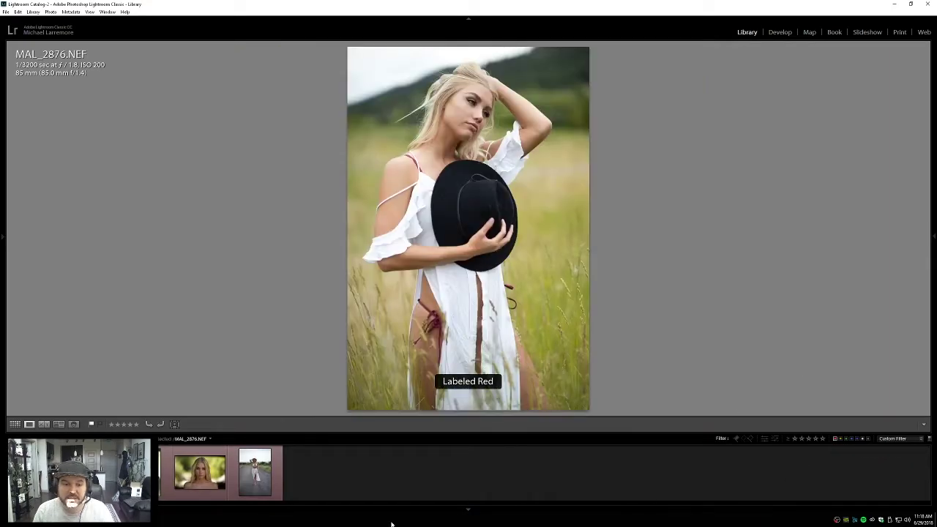
pyautogui.click(379, 489)
pyautogui.click(121, 475)
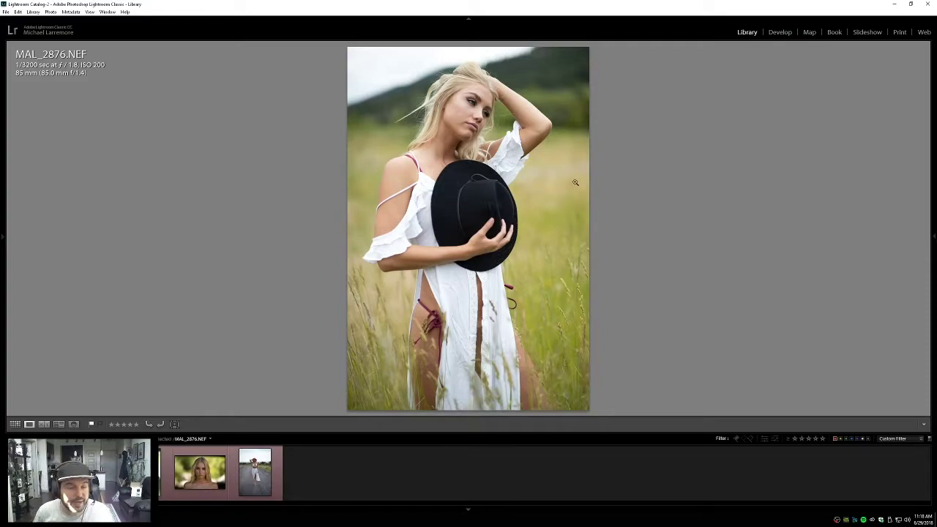
# Step: Review the red-labeled photos one by one in Loupe view, including MAL_2924, MAL_3108, MAL_3182 and MAL_3262, and return to MAL_2876.NEF
pyautogui.press('Left')
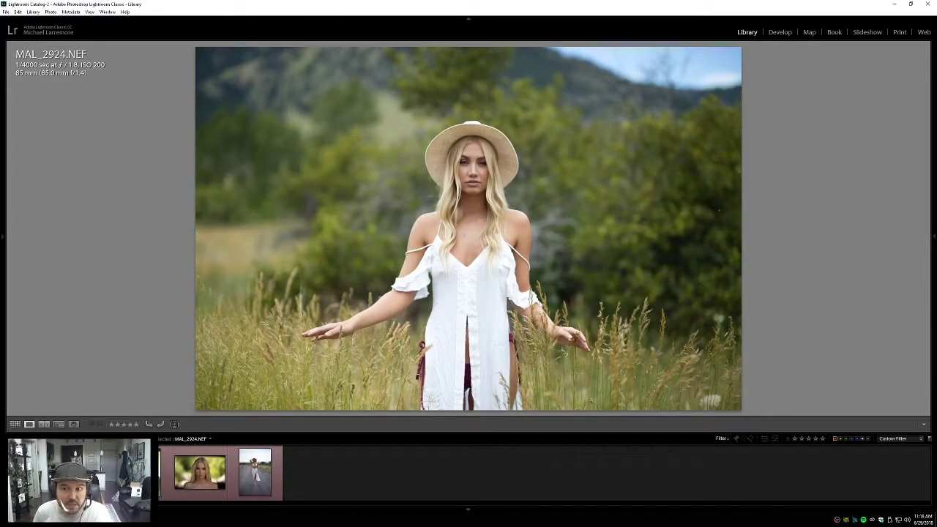
pyautogui.press('Left')
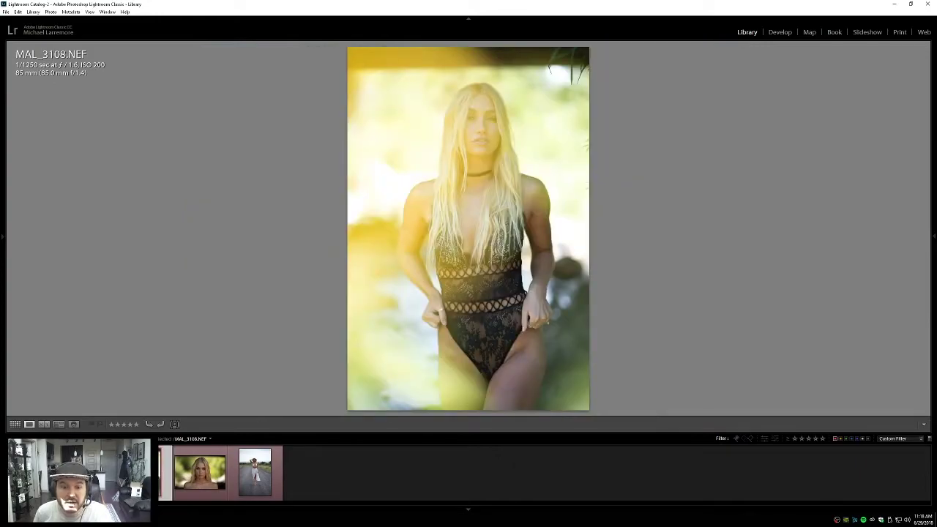
pyautogui.press('Right')
pyautogui.press('Right')
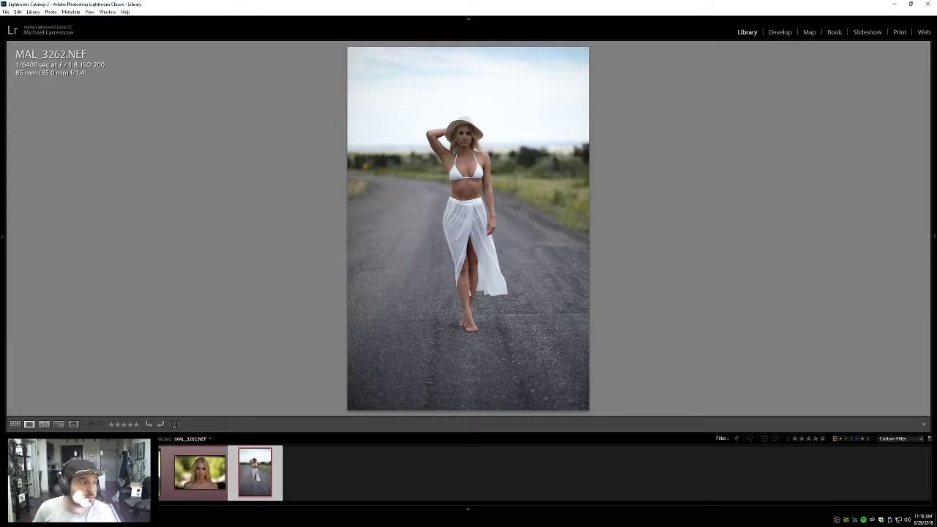
pyautogui.press('Left')
pyautogui.press('Left')
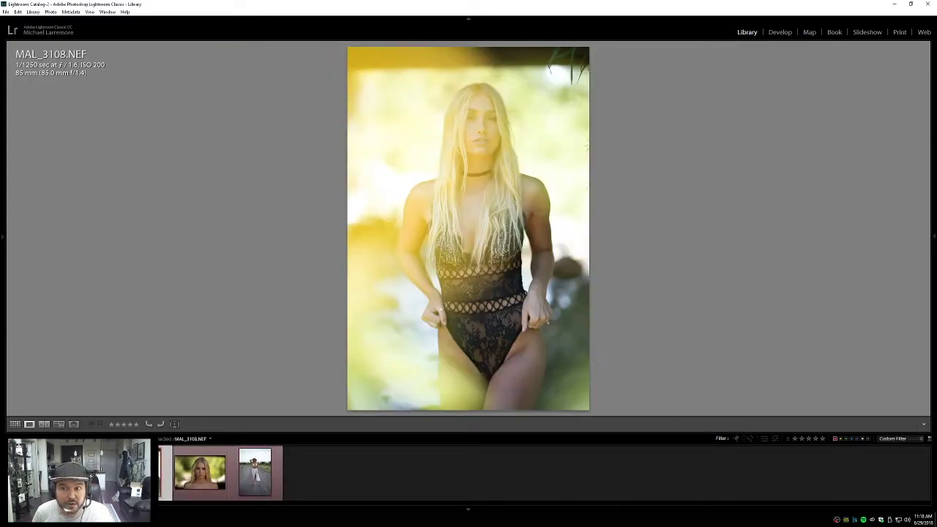
pyautogui.press('Right')
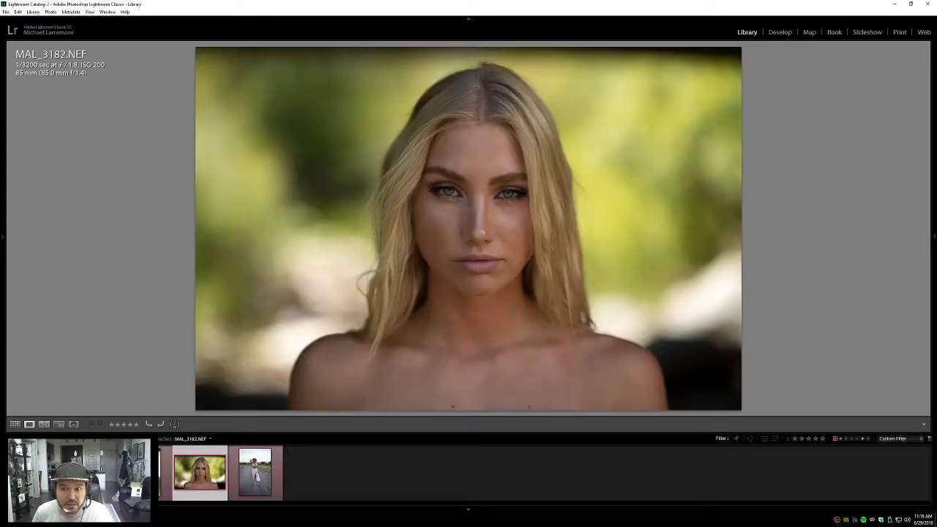
pyautogui.press('Right')
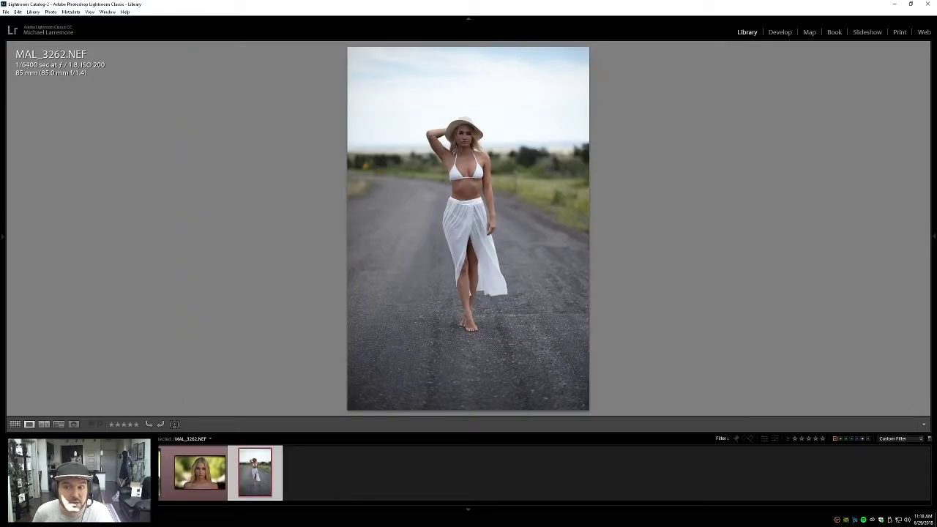
pyautogui.press('Left')
pyautogui.press('Left')
pyautogui.press('Left')
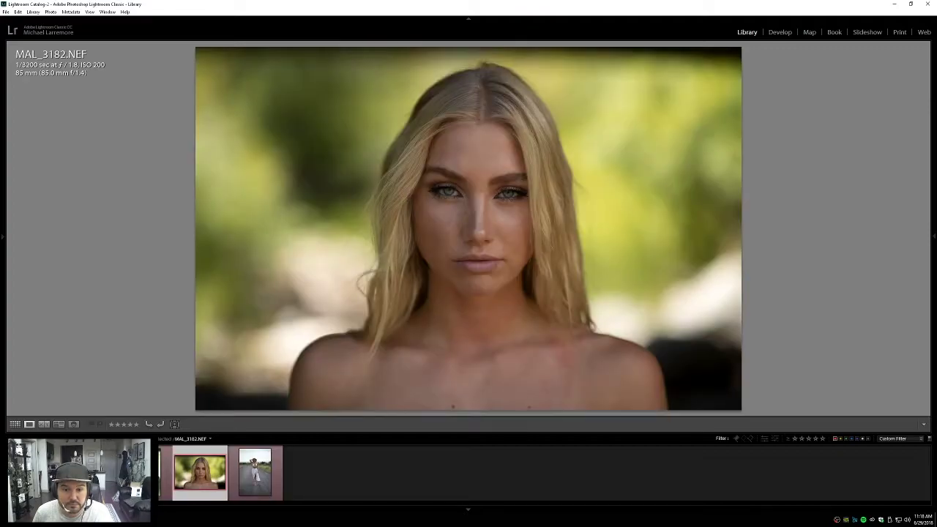
pyautogui.press('Left')
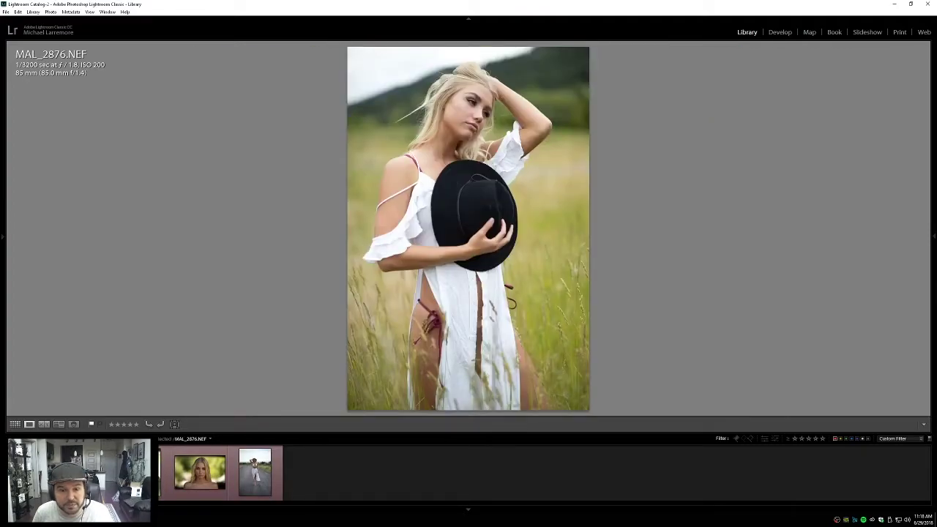
pyautogui.press('Right')
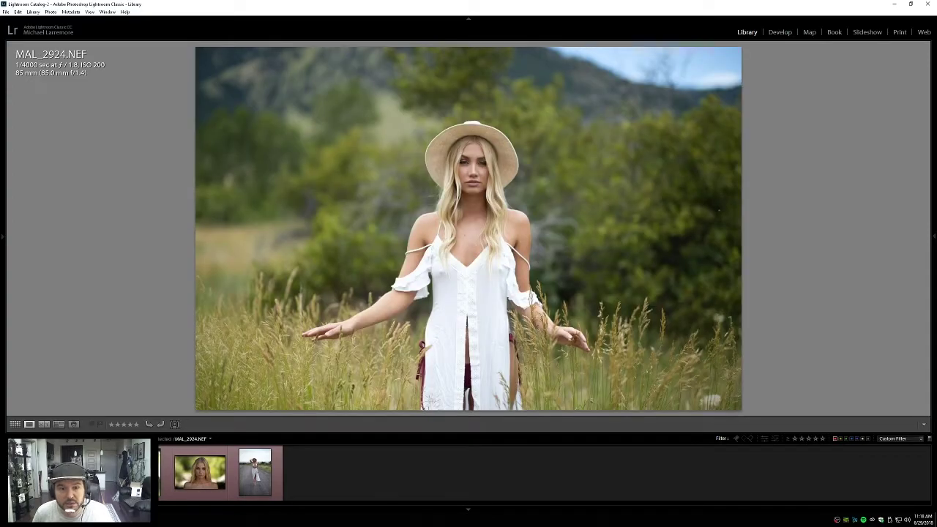
pyautogui.press('Left')
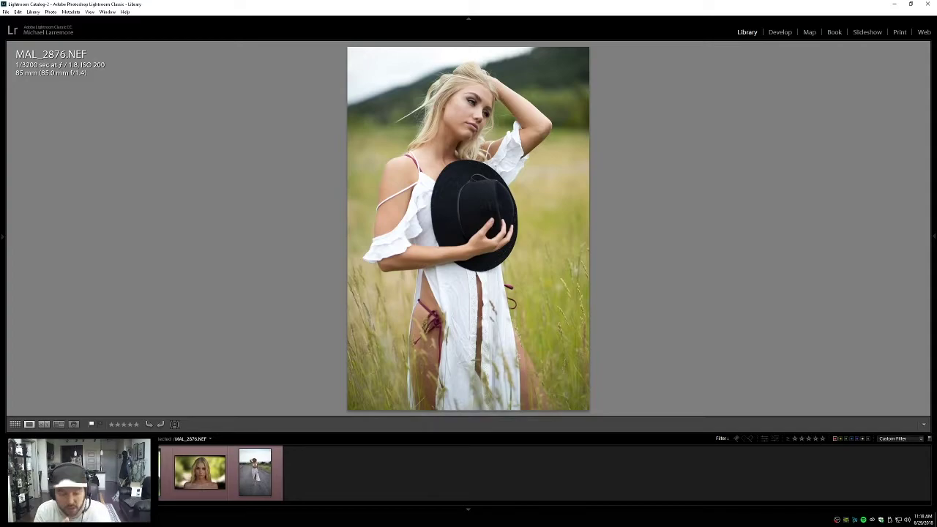
# Step: Cycle the photo info overlay through hidden and capture date with dimensions, back to the exposure details
pyautogui.press('i')
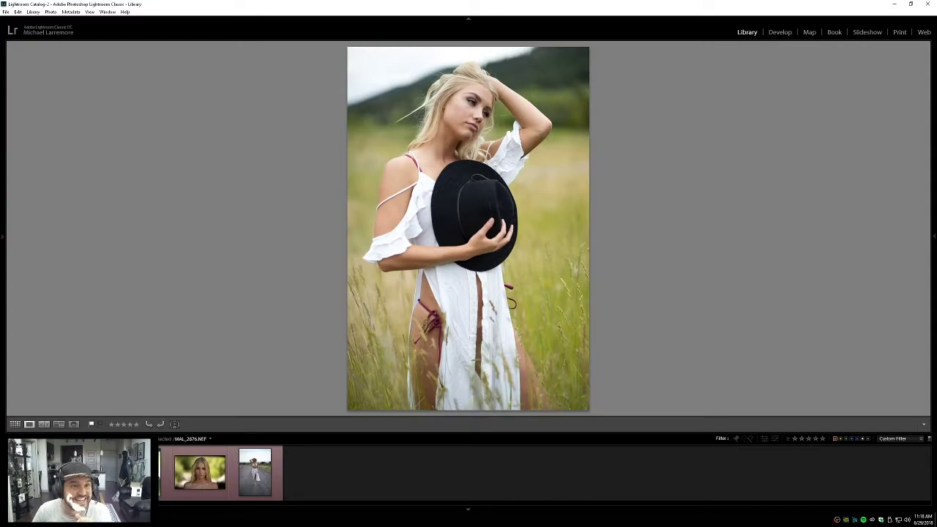
pyautogui.press('i')
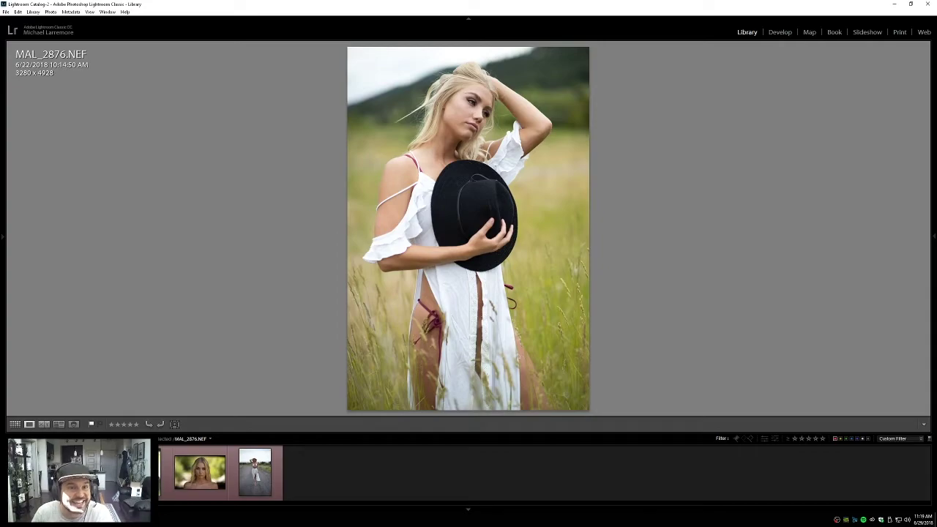
pyautogui.press('i')
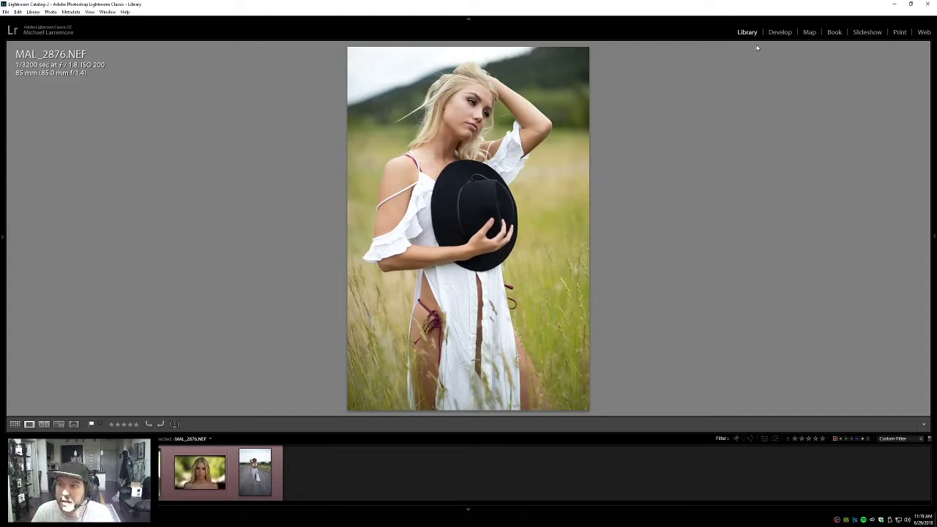
# Step: Open MAL_2876.NEF in the Develop module
pyautogui.click(778, 32)
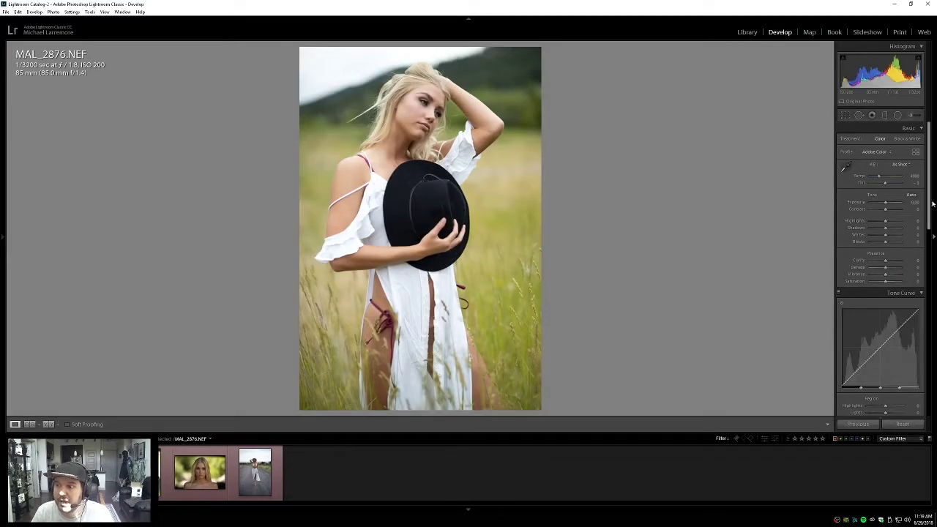
# Step: Look over the Develop adjustment sections from Basic and Tone Curve through color adjustments to Lens Corrections
pyautogui.moveTo(933, 194); pyautogui.dragTo(932, 311)
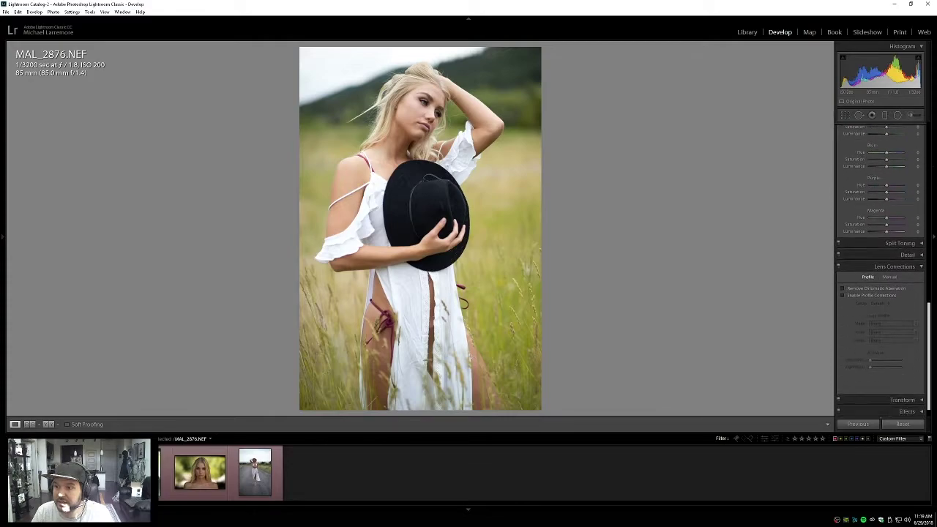
pyautogui.moveTo(929, 293); pyautogui.dragTo(929, 167)
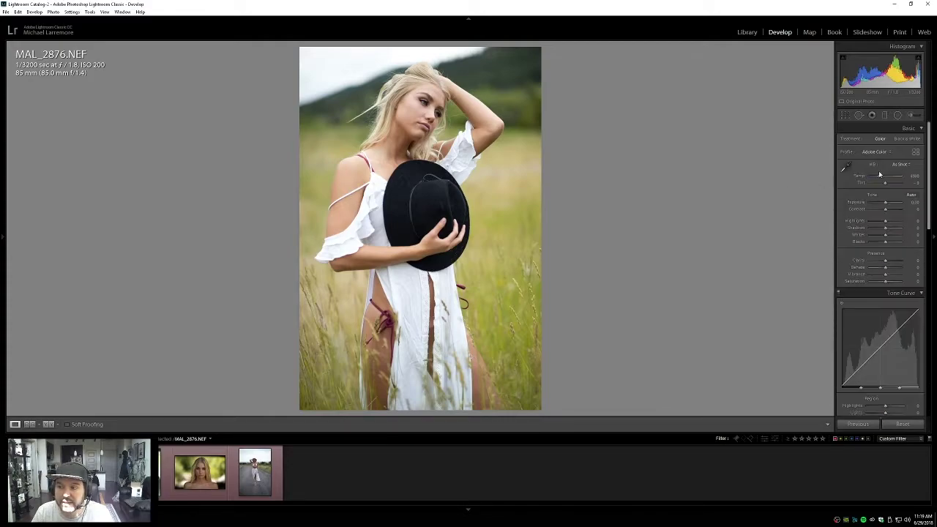
pyautogui.scroll(-15, 935, 181)
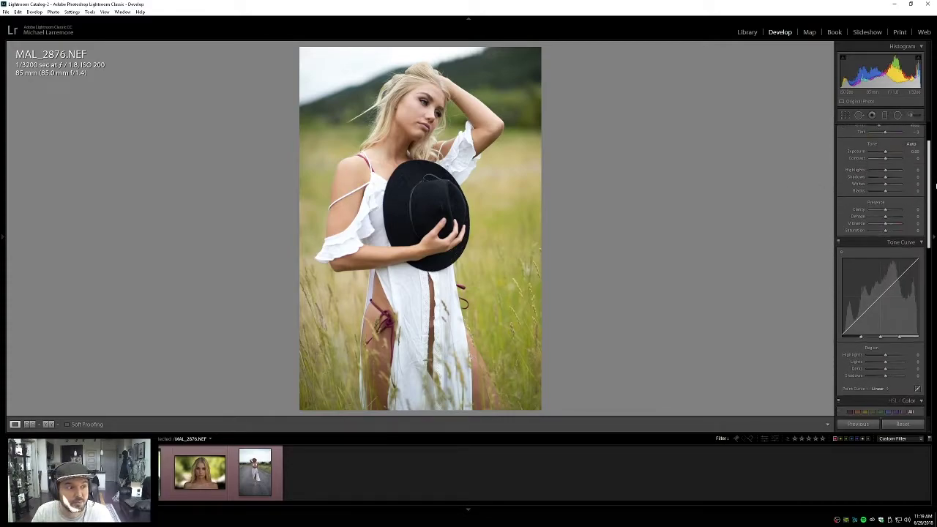
pyautogui.scroll(3, 881, 264)
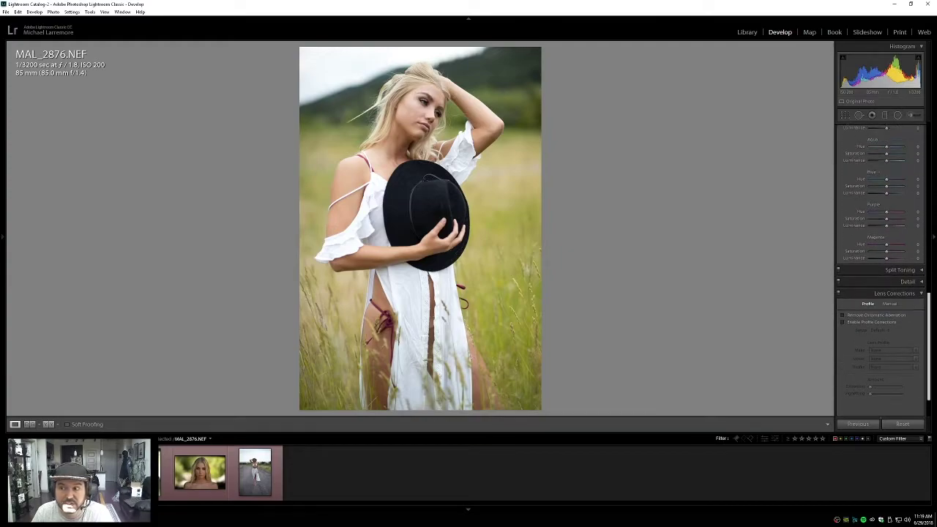
pyautogui.scroll(12, 880, 264)
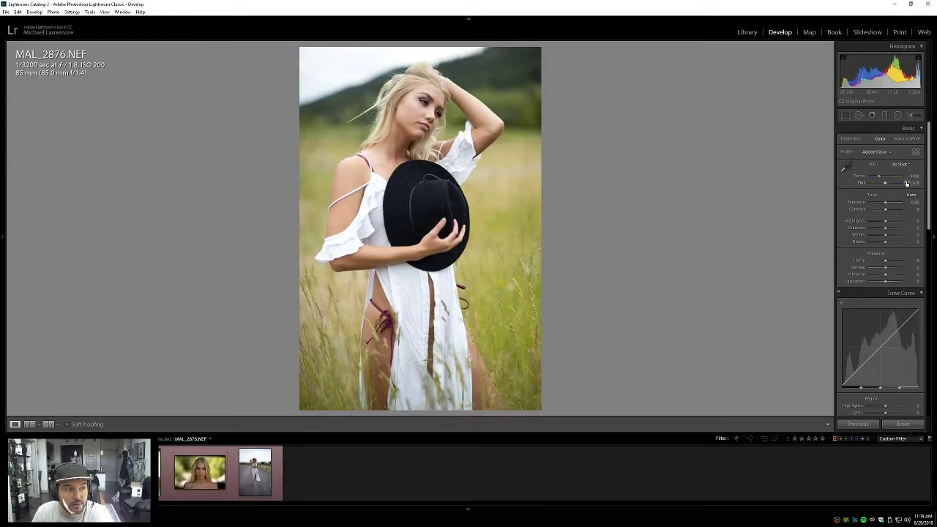
pyautogui.click(934, 205)
pyautogui.click(935, 230)
pyautogui.scroll(-5, 931, 274)
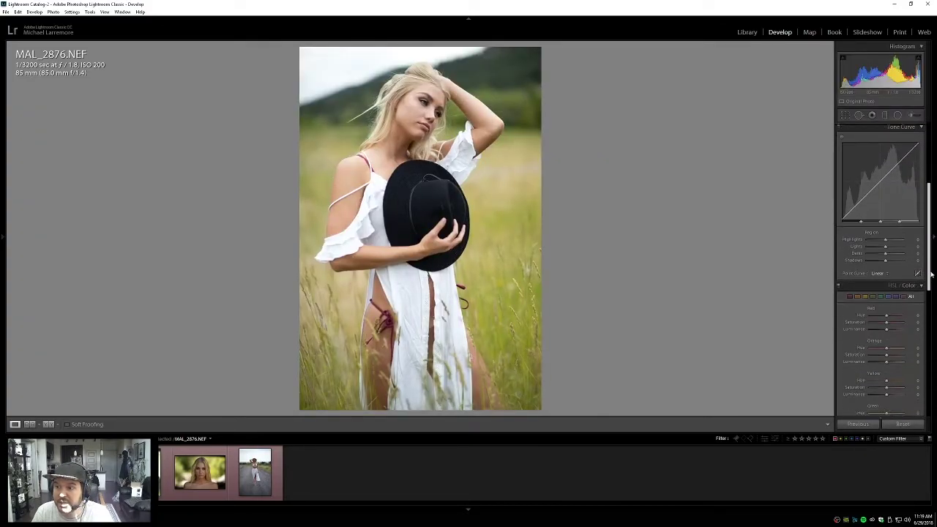
pyautogui.scroll(-3, 931, 275)
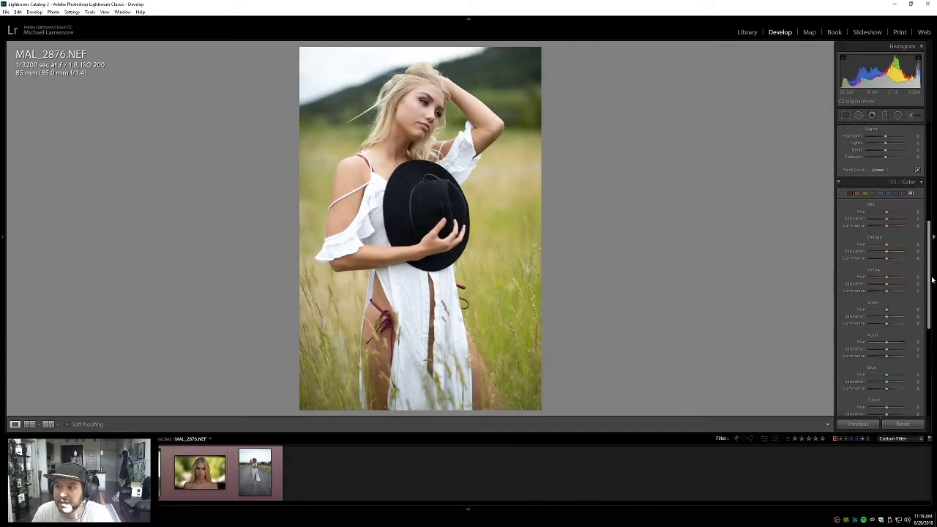
# Step: Switch the color adjustments to HSL and view the Hue, Saturation and Luminance slider groups, ending with All
pyautogui.click(892, 181)
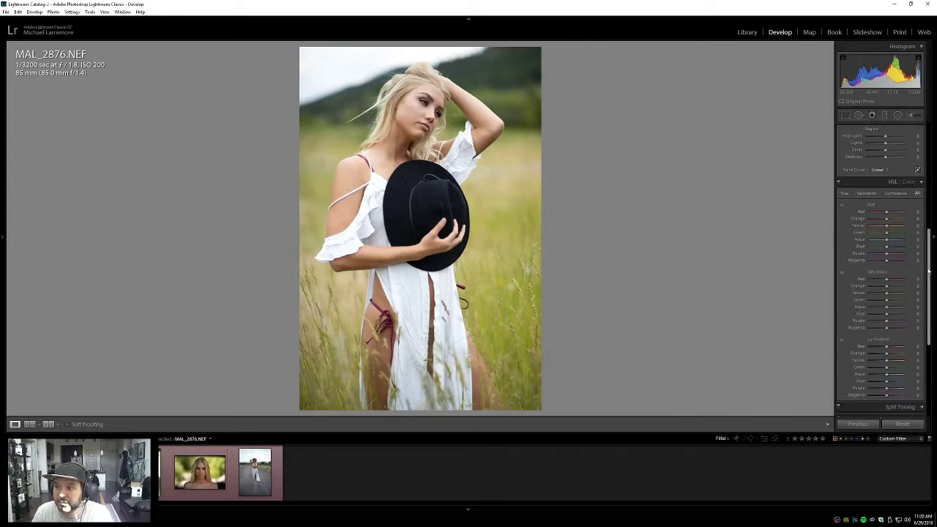
pyautogui.click(843, 194)
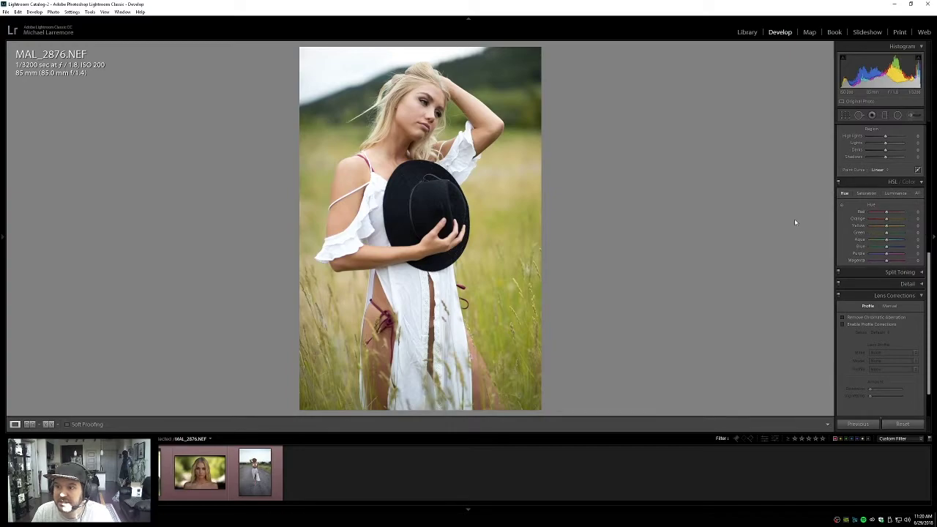
pyautogui.click(866, 194)
pyautogui.click(895, 193)
pyautogui.click(917, 194)
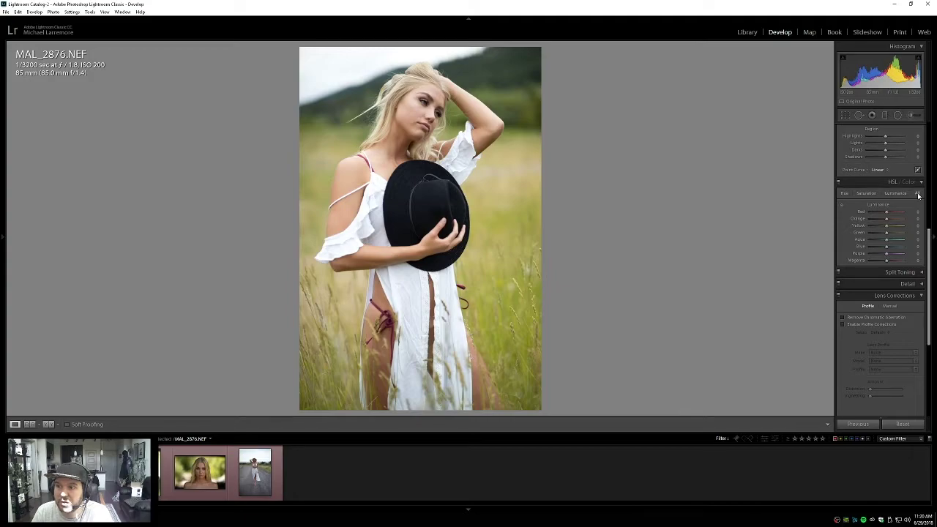
pyautogui.moveTo(930, 244)
pyautogui.mouseDown()
pyautogui.moveTo(932, 267)
pyautogui.moveTo(933, 244)
pyautogui.mouseUp()
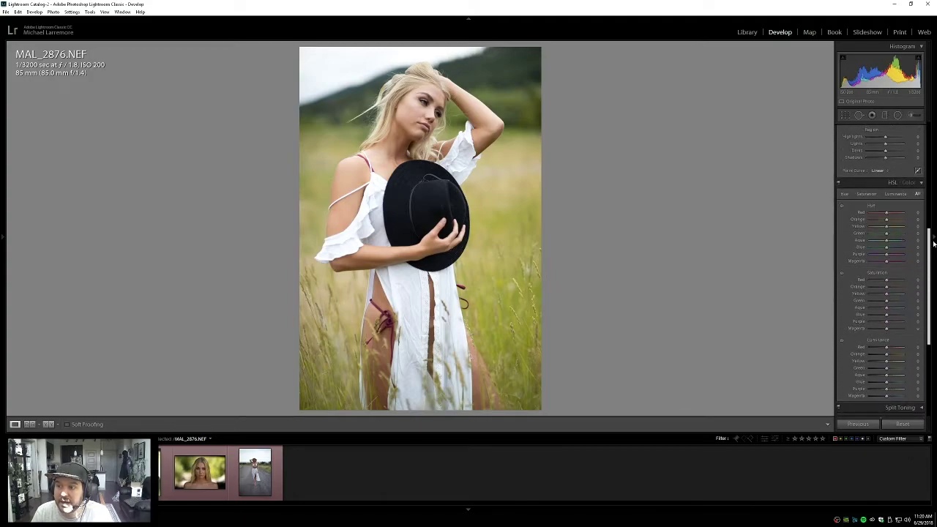
# Step: Compare the Color layout of the color adjustments with the HSL layout, ending on Color
pyautogui.click(908, 182)
pyautogui.moveTo(928, 234); pyautogui.dragTo(933, 262)
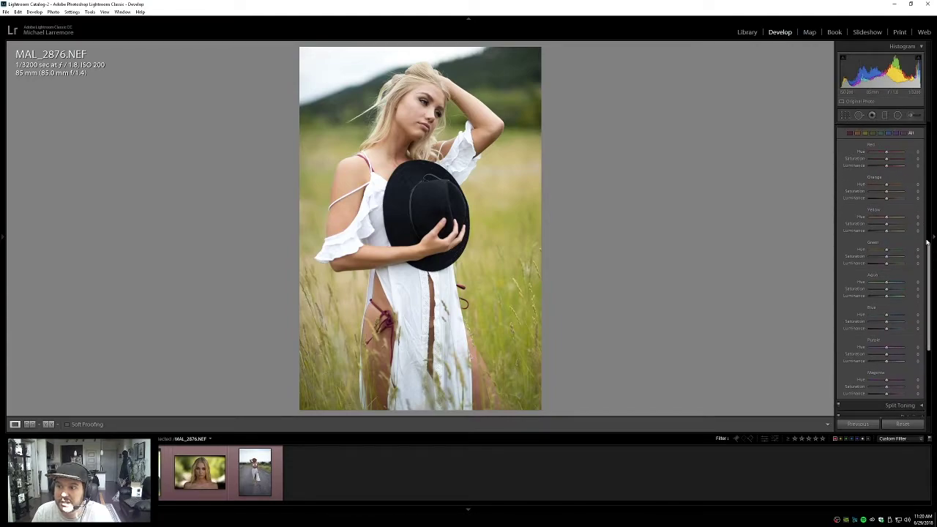
pyautogui.scroll(3, 879, 219)
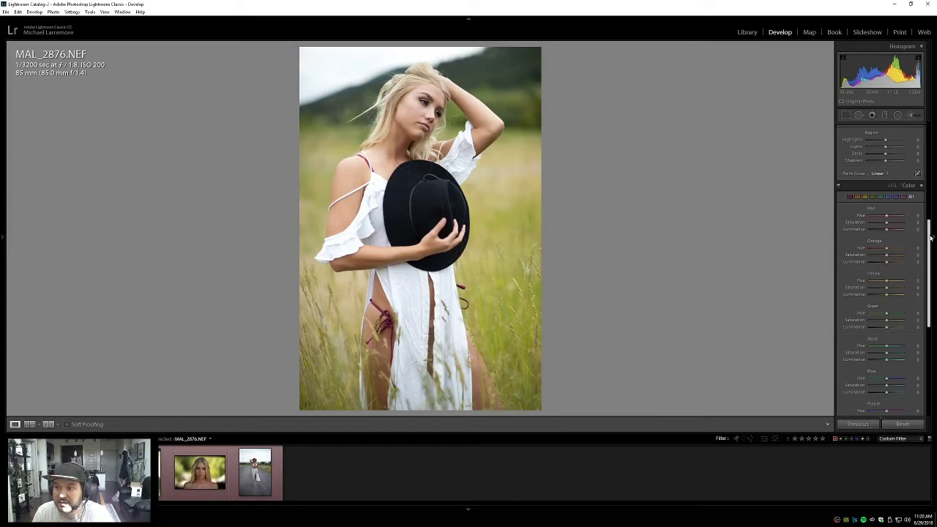
pyautogui.click(892, 186)
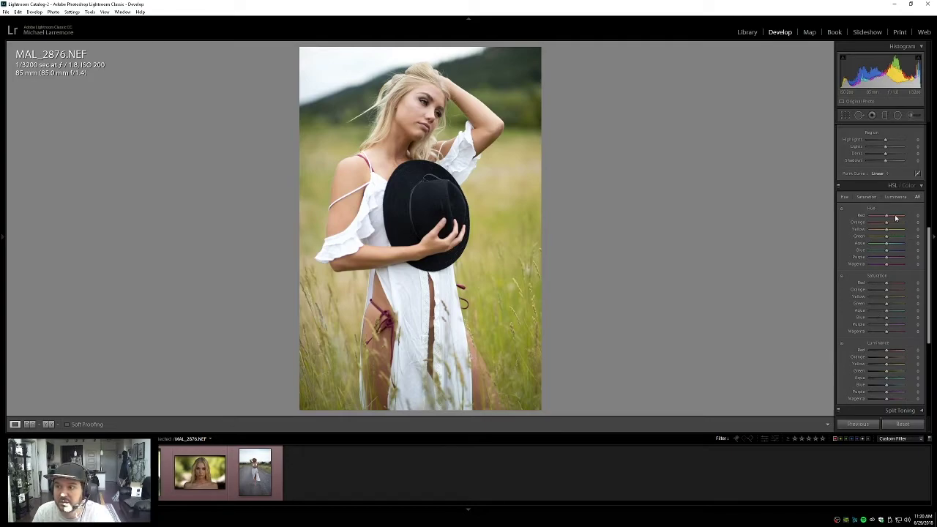
pyautogui.click(908, 186)
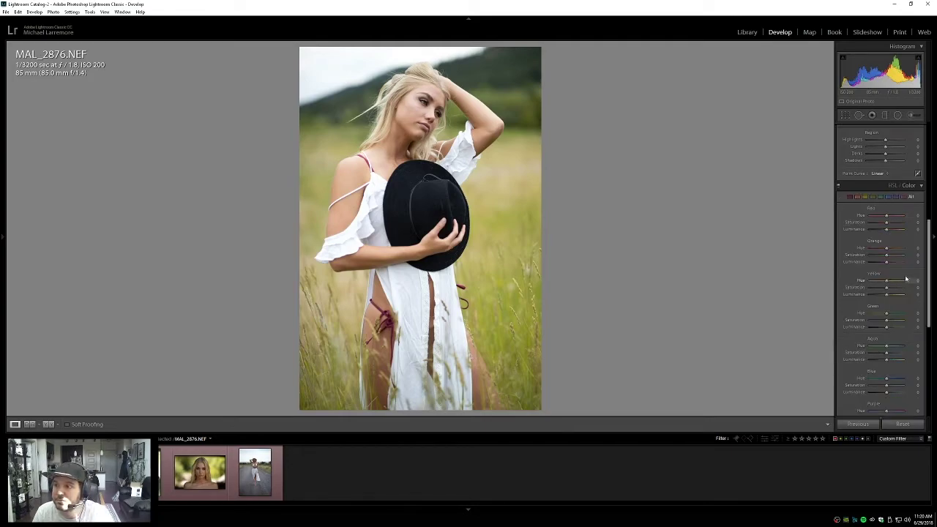
# Step: Expand the Transform section to view its Upright and perspective options, and collapse it again
pyautogui.scroll(-5, 921, 226)
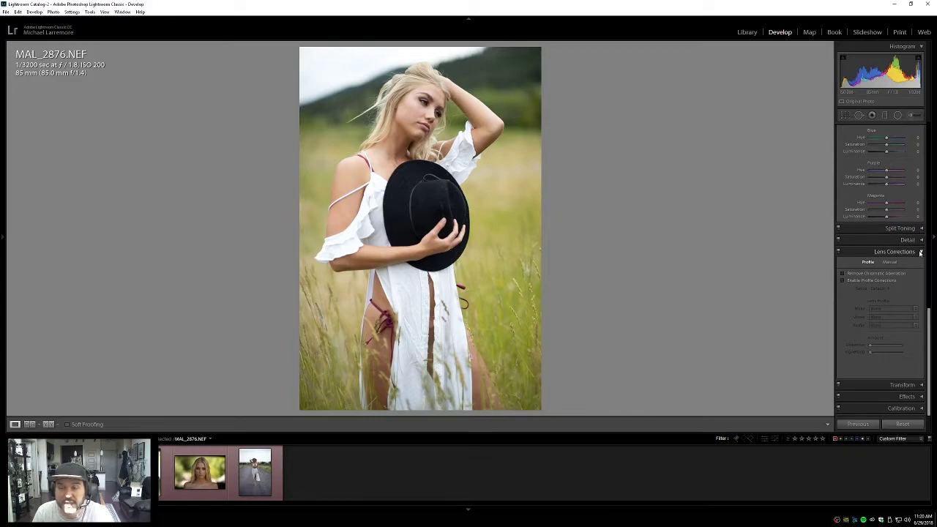
pyautogui.click(920, 385)
pyautogui.scroll(-1, 929, 375)
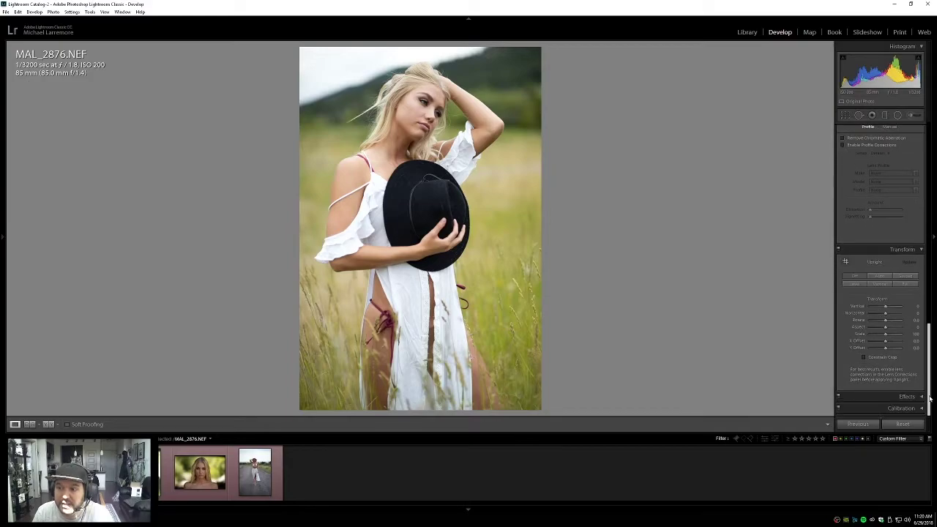
pyautogui.click(922, 250)
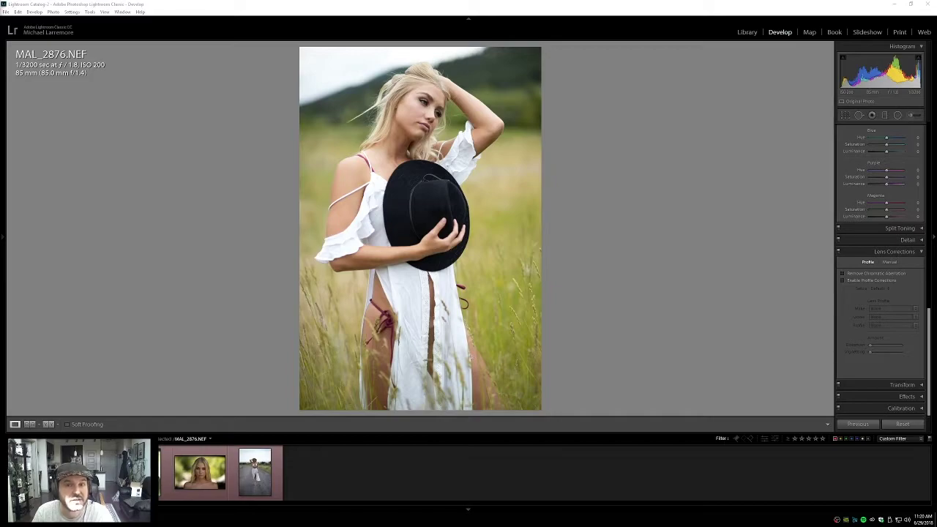
# Step: Try a slight Vertical perspective adjustment in the Transform section and reset it
pyautogui.click(922, 386)
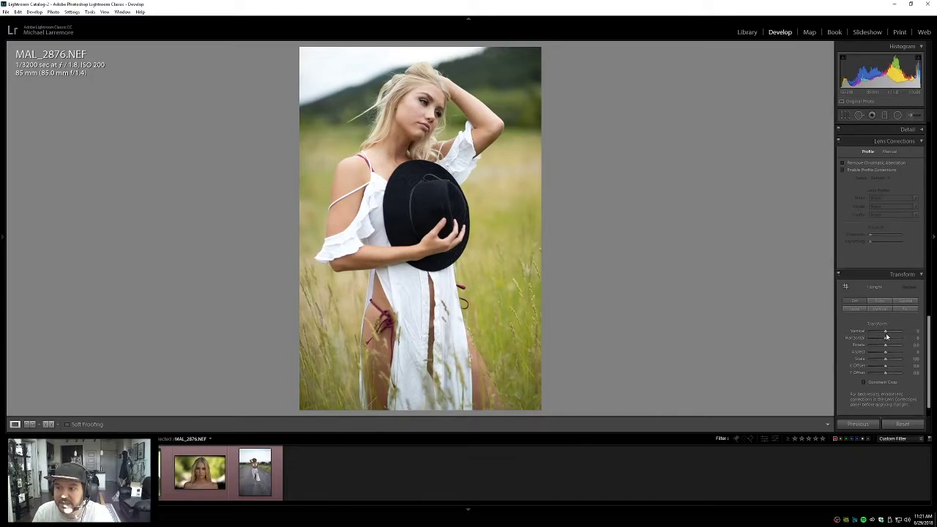
pyautogui.moveTo(886, 334); pyautogui.dragTo(886, 336)
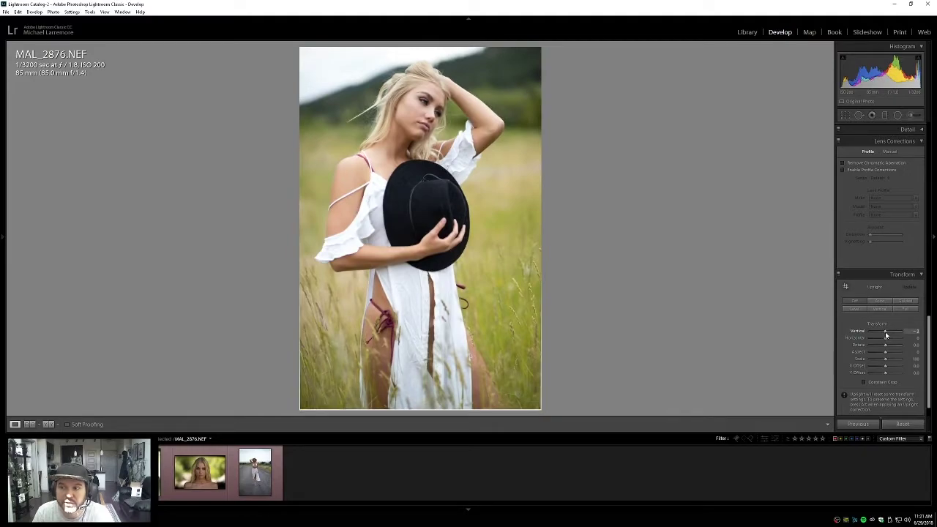
pyautogui.doubleClick(886, 334)
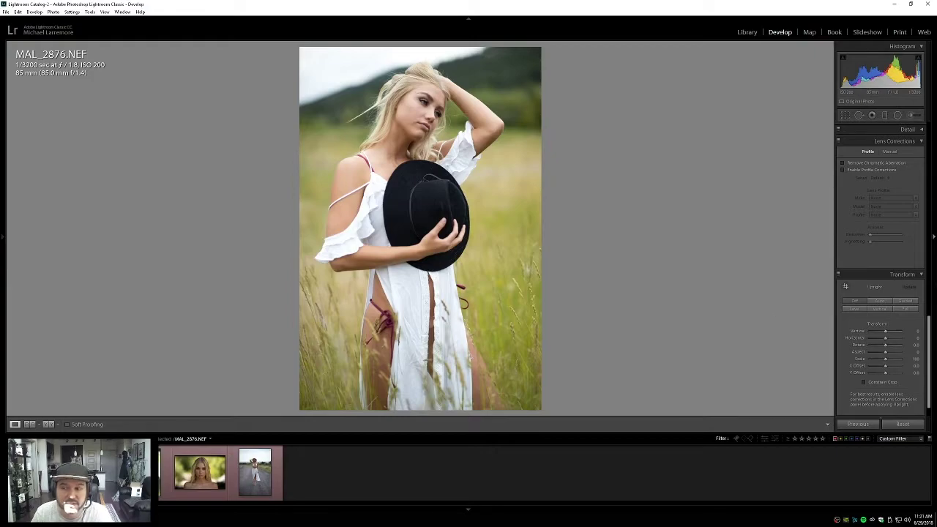
pyautogui.click(920, 274)
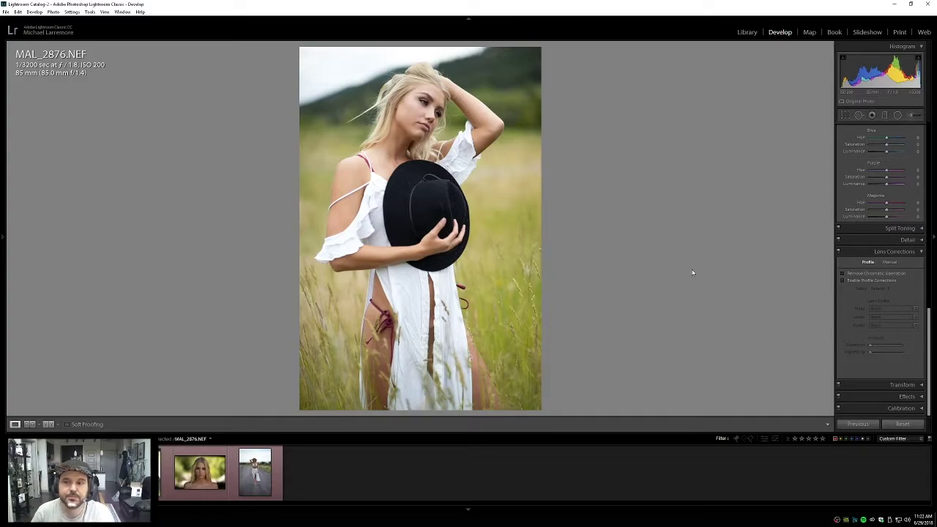
# Step: Show the side area with the Presets and History of MAL_2876.NEF, and hide it again
pyautogui.scroll(10, 895, 289)
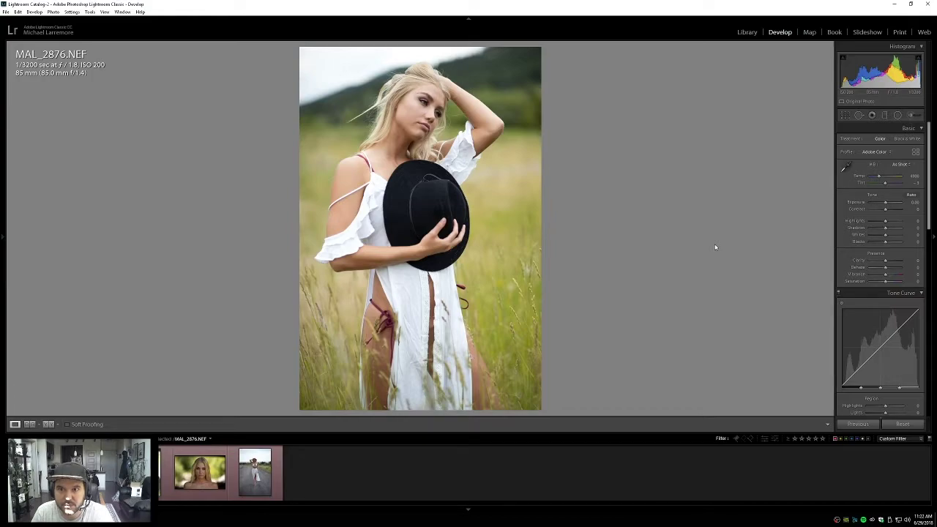
pyautogui.click(4, 237)
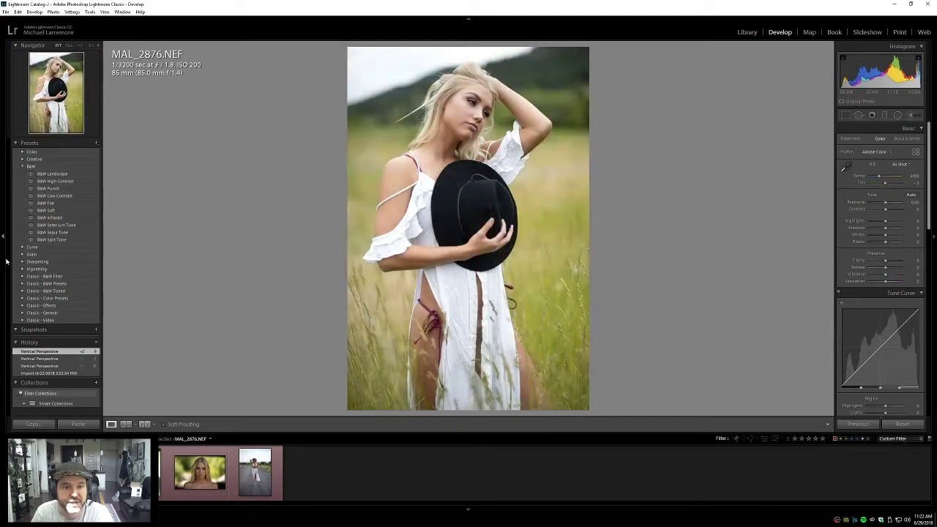
pyautogui.click(4, 237)
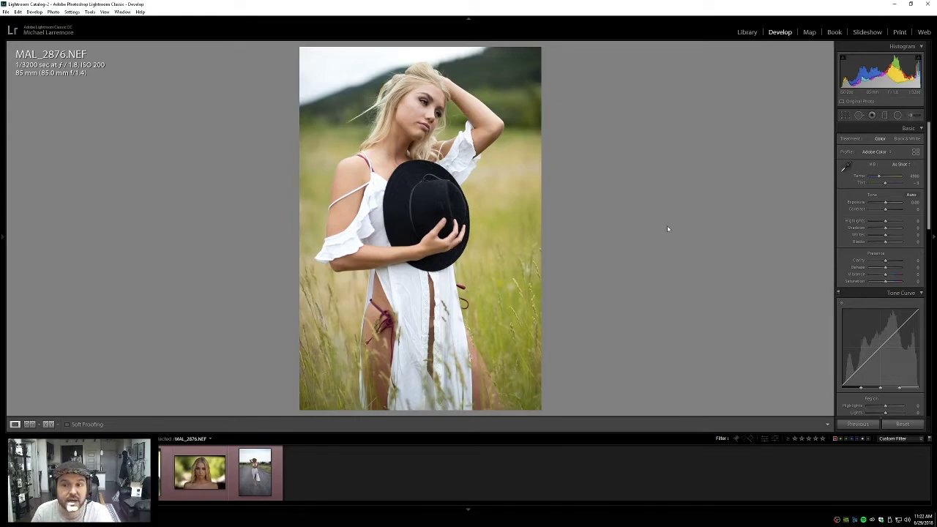
# Step: Try a B&W preset and the Auto tone adjustment on MAL_2876.NEF, undoing each one
pyautogui.moveTo(3, 234)
pyautogui.click(53, 205)
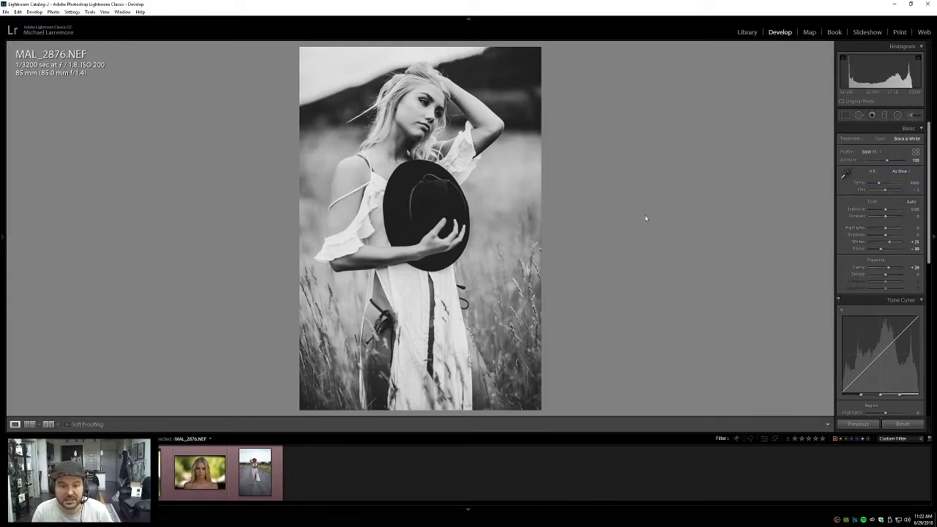
pyautogui.hotkey('ctrl', 'z')
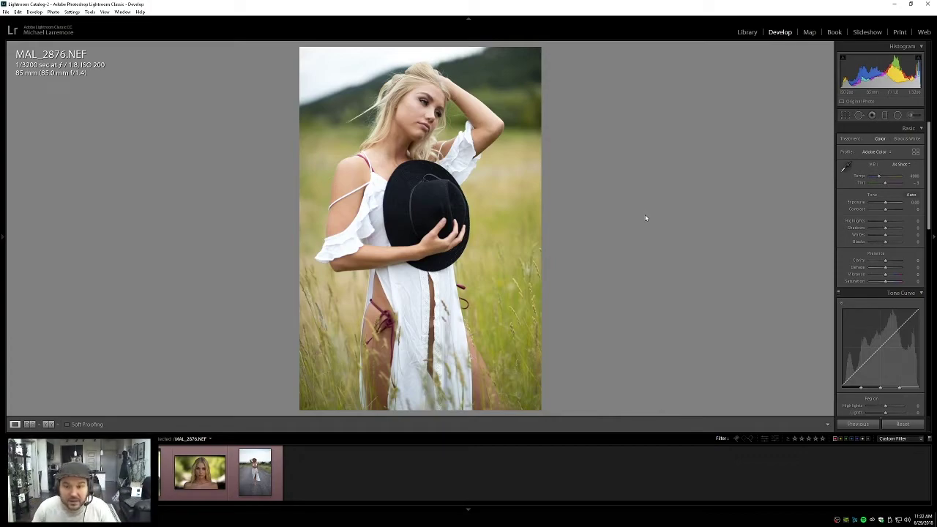
pyautogui.hotkey('ctrl', 'u')
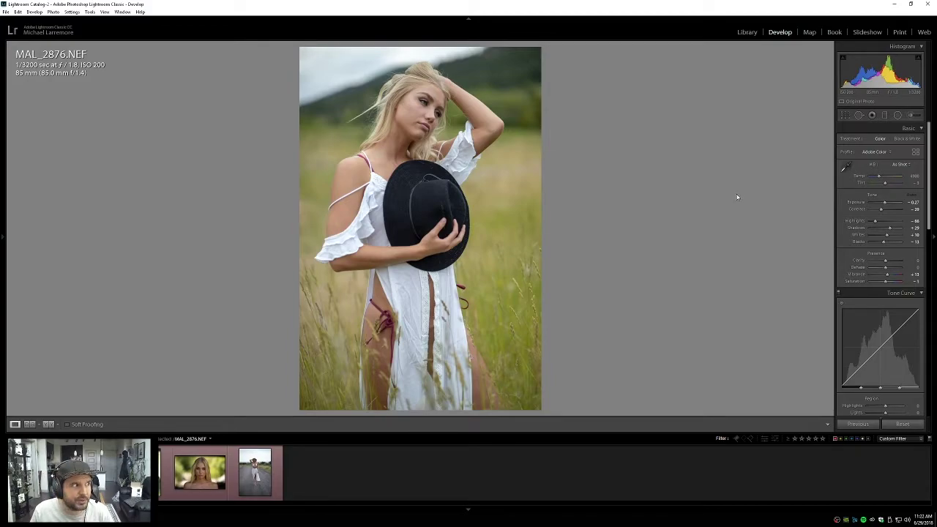
pyautogui.hotkey('ctrl', 'z')
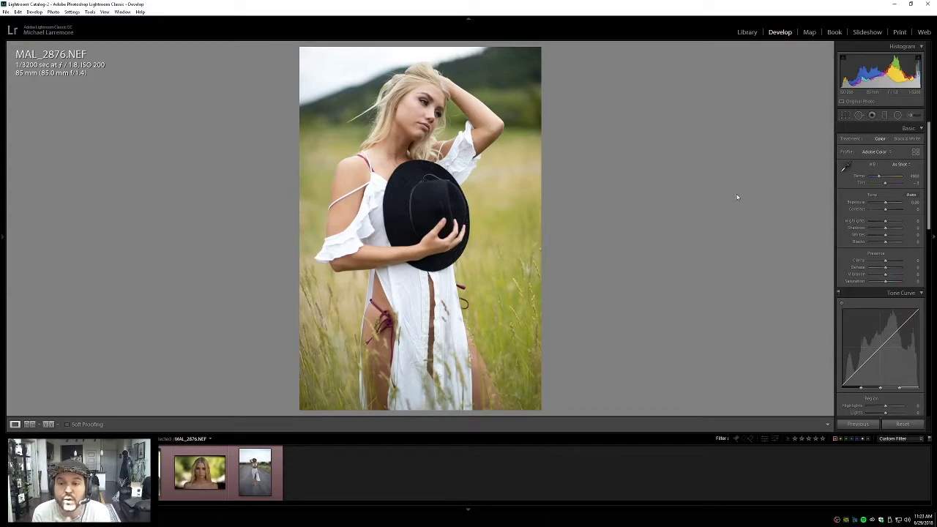
# Step: Inspect the model's face in MAL_2876.NEF up close, and switch to MAL_3262.NEF
pyautogui.press('z')
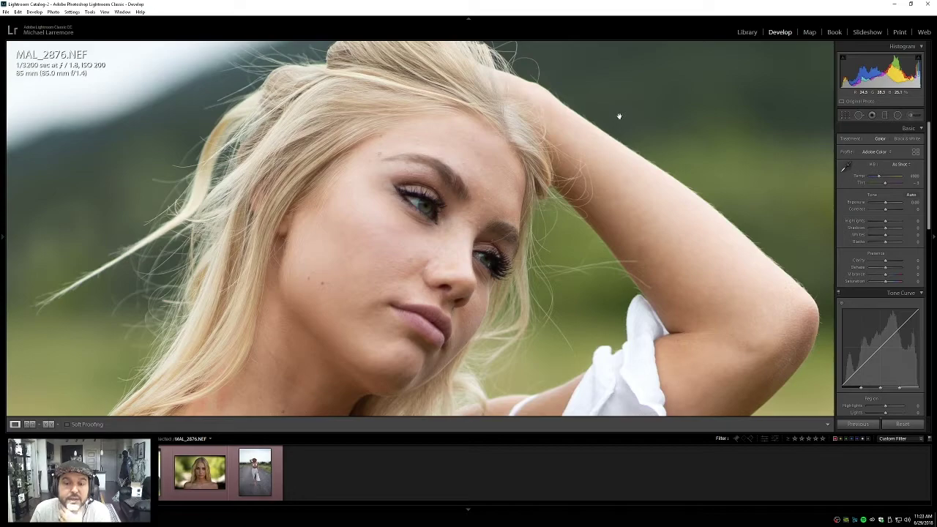
pyautogui.click(612, 164)
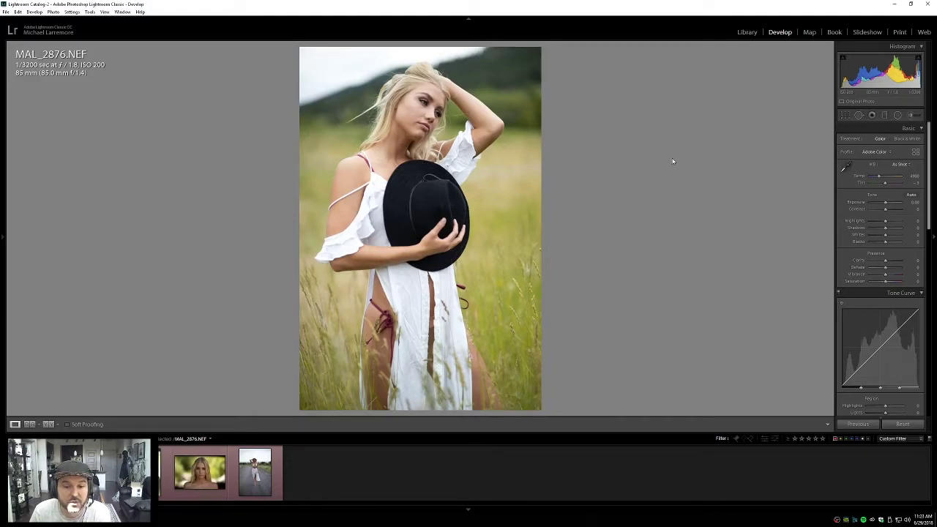
pyautogui.click(265, 480)
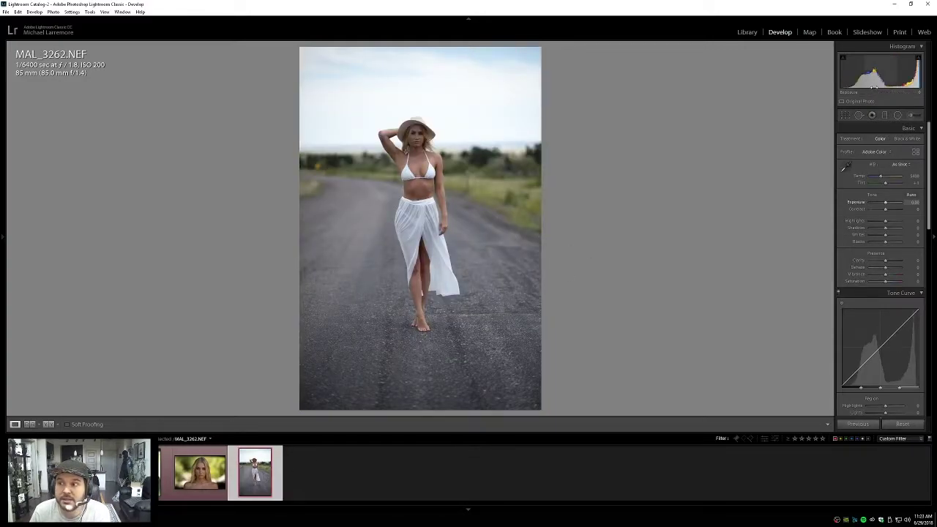
# Step: Raise the Exposure of MAL_3262.NEF to about +0.8, judging the brightness of the model's face up close
pyautogui.moveTo(886, 227); pyautogui.dragTo(889, 206)
pyautogui.doubleClick(862, 232)
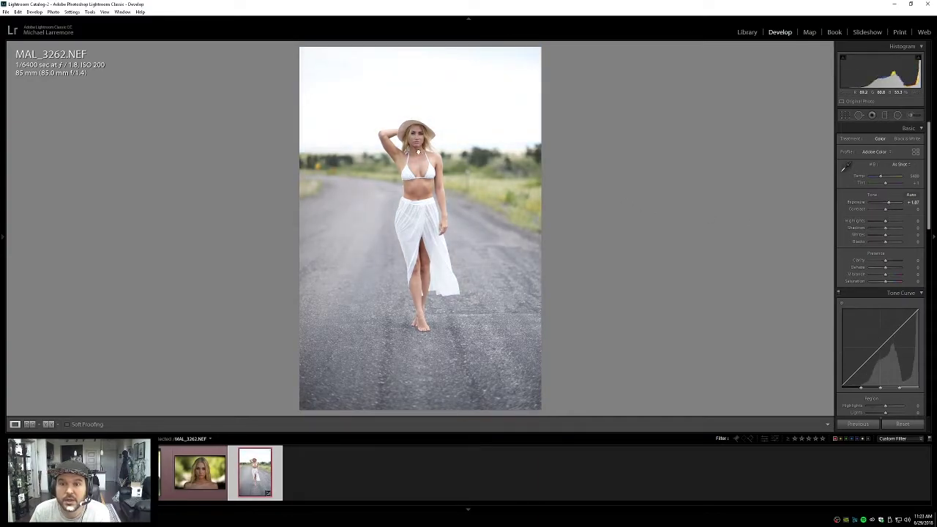
pyautogui.click(421, 155)
pyautogui.moveTo(419, 152); pyautogui.dragTo(418, 169)
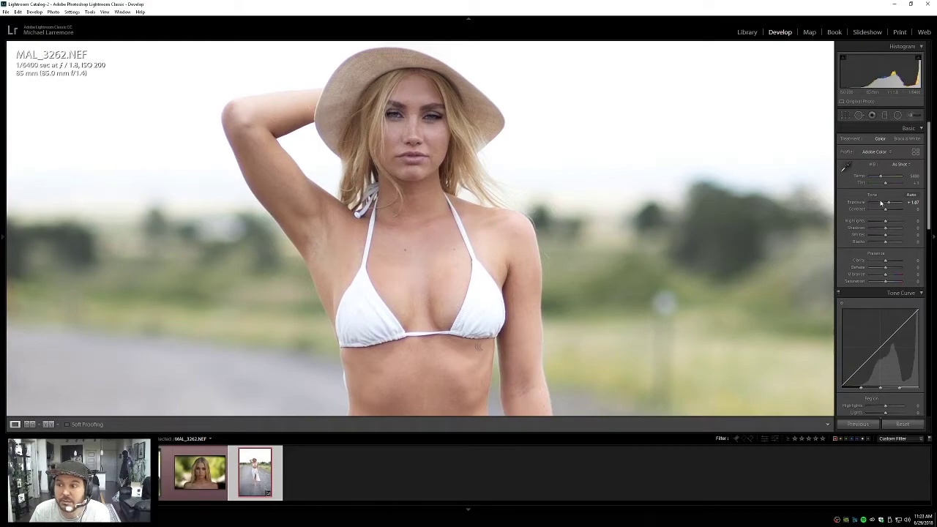
pyautogui.moveTo(889, 205); pyautogui.dragTo(888, 206)
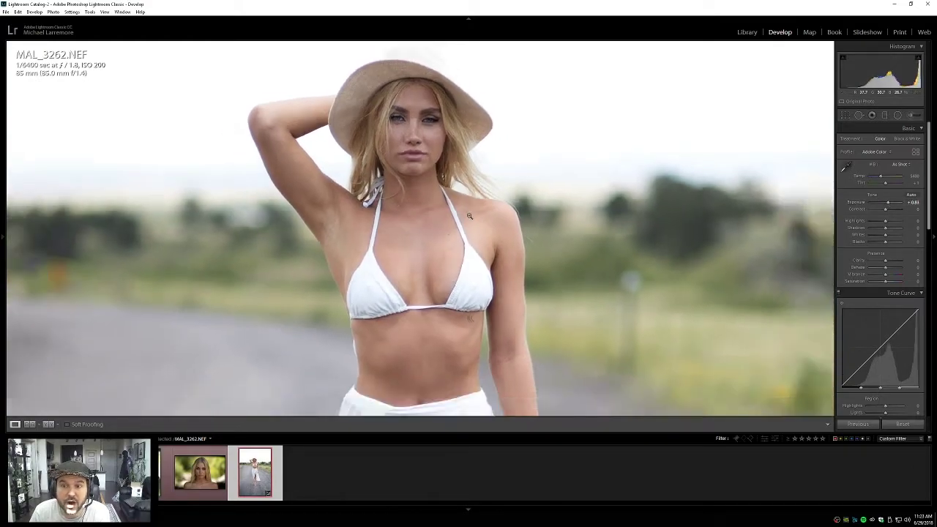
# Step: Compare MAL_3262.NEF at full-frame and close-up views, and reset its Exposure to 0
pyautogui.click(469, 216)
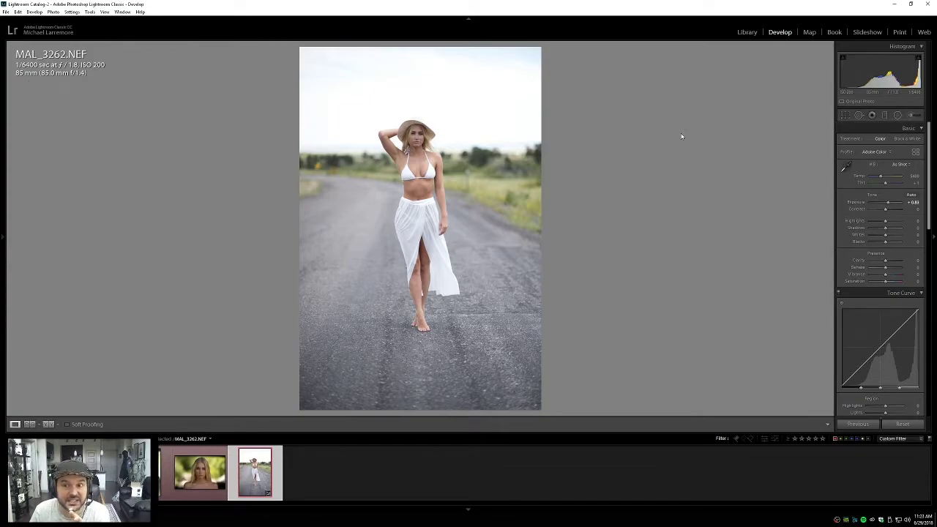
pyautogui.moveTo(441, 167); pyautogui.dragTo(392, 236)
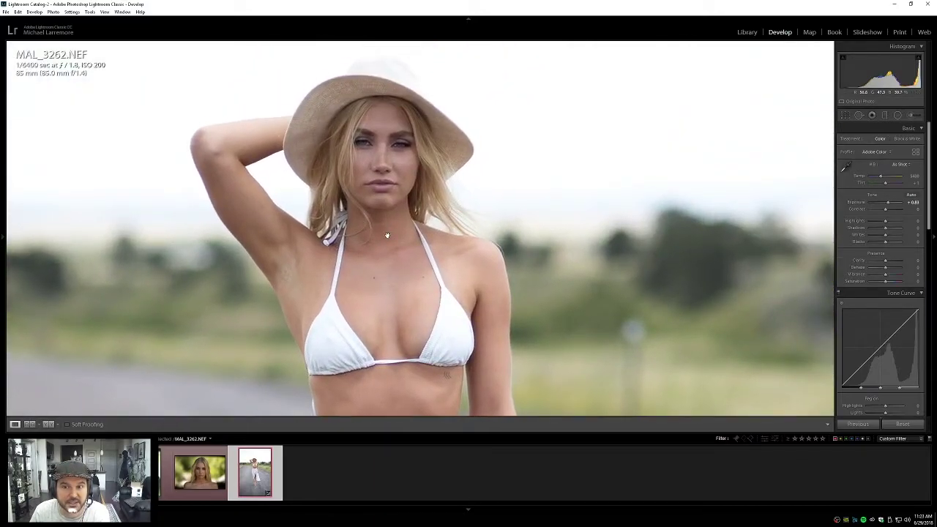
pyautogui.moveTo(387, 235); pyautogui.dragTo(410, 236)
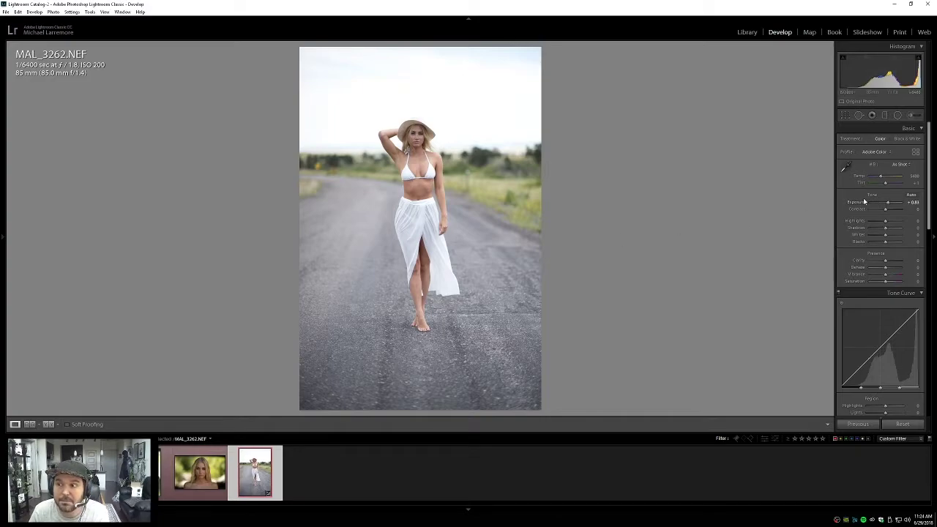
pyautogui.doubleClick(858, 205)
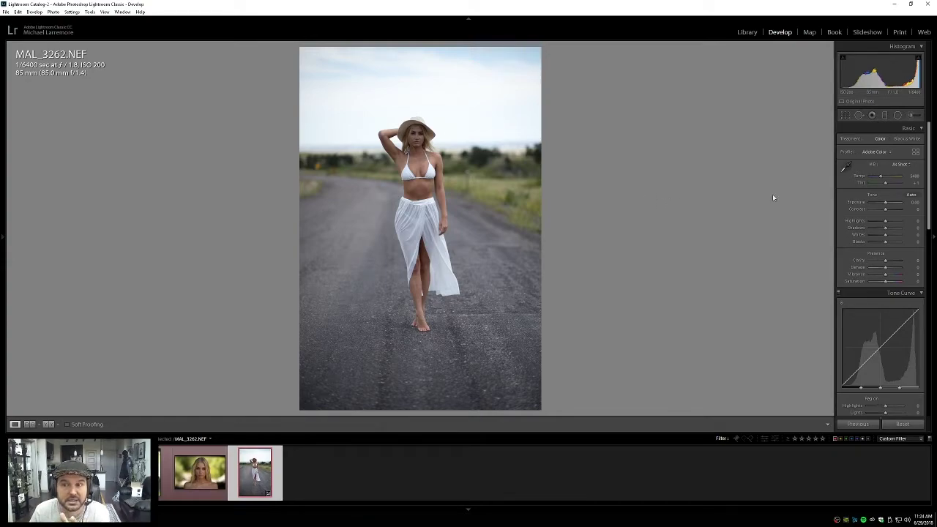
# Step: Try Exposure at about +1.07 and Shadows at +100 on MAL_3262.NEF, resetting each one
pyautogui.moveTo(886, 205); pyautogui.dragTo(889, 206)
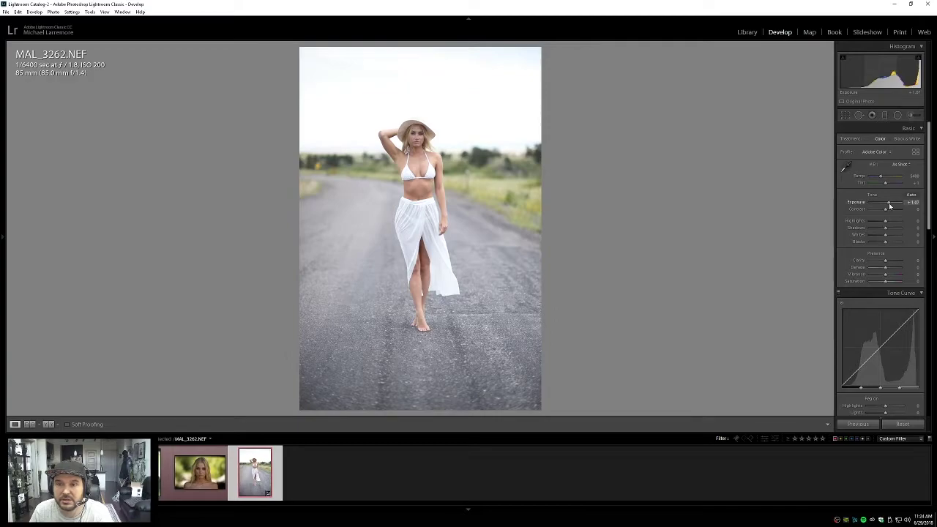
pyautogui.doubleClick(887, 204)
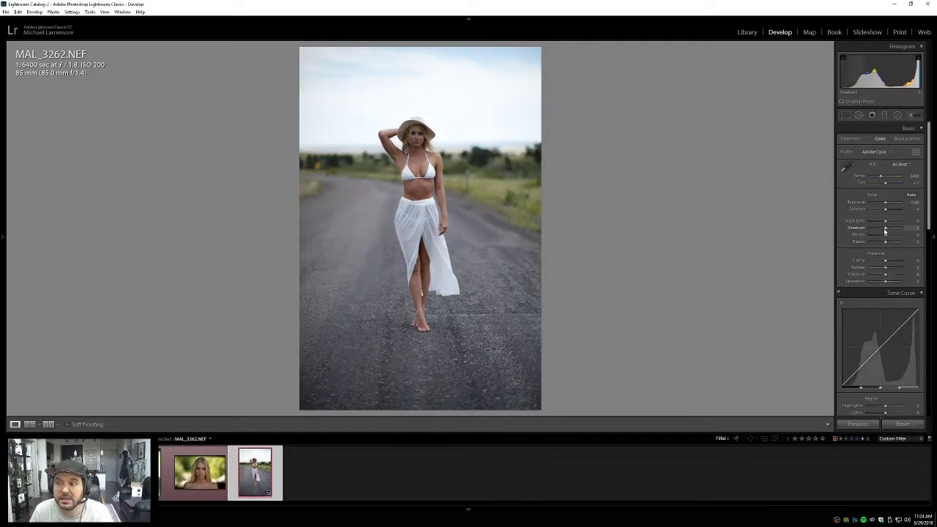
pyautogui.moveTo(884, 229); pyautogui.dragTo(926, 226)
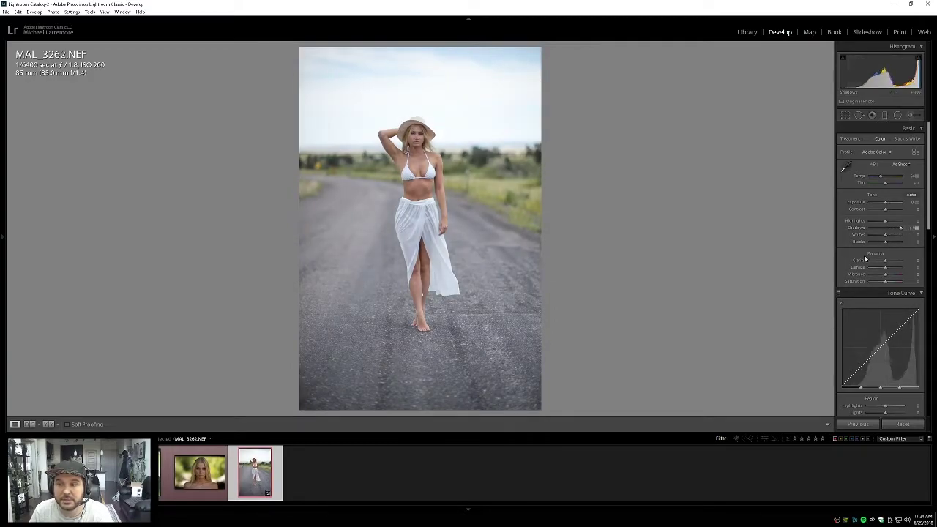
pyautogui.doubleClick(860, 230)
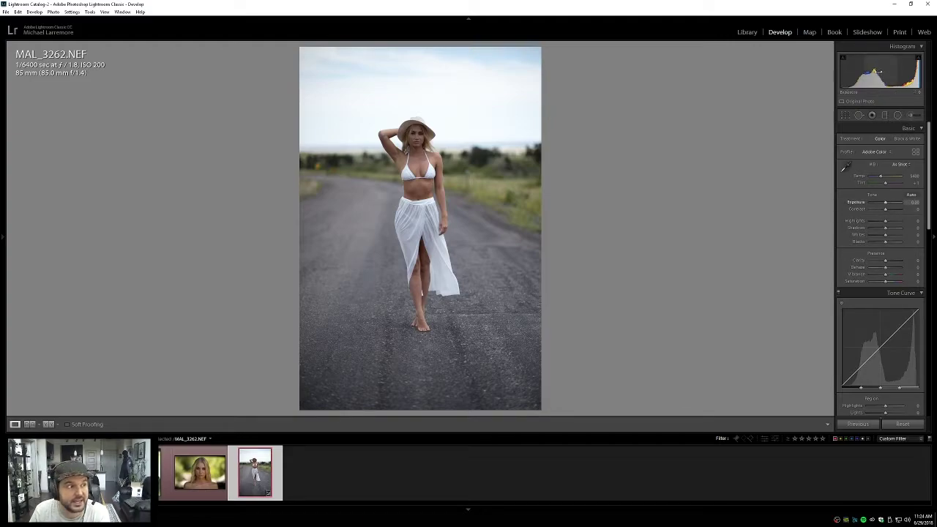
# Step: Try raising the Exposure to about +0.28 directly on the histogram, and reset it to 0
pyautogui.moveTo(882, 73)
pyautogui.mouseDown()
pyautogui.moveTo(897, 73)
pyautogui.moveTo(867, 73)
pyautogui.moveTo(894, 73)
pyautogui.moveTo(867, 74)
pyautogui.moveTo(884, 73)
pyautogui.mouseUp()
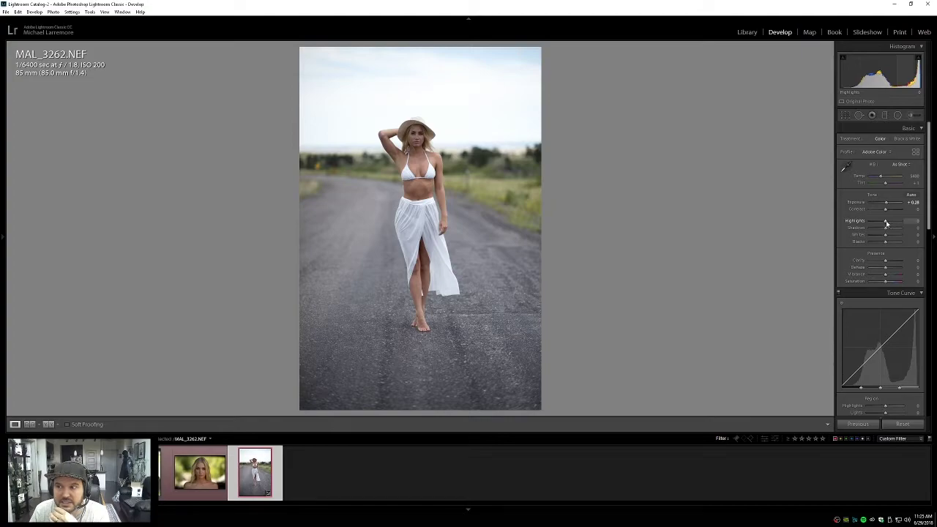
pyautogui.moveTo(885, 223); pyautogui.dragTo(886, 223)
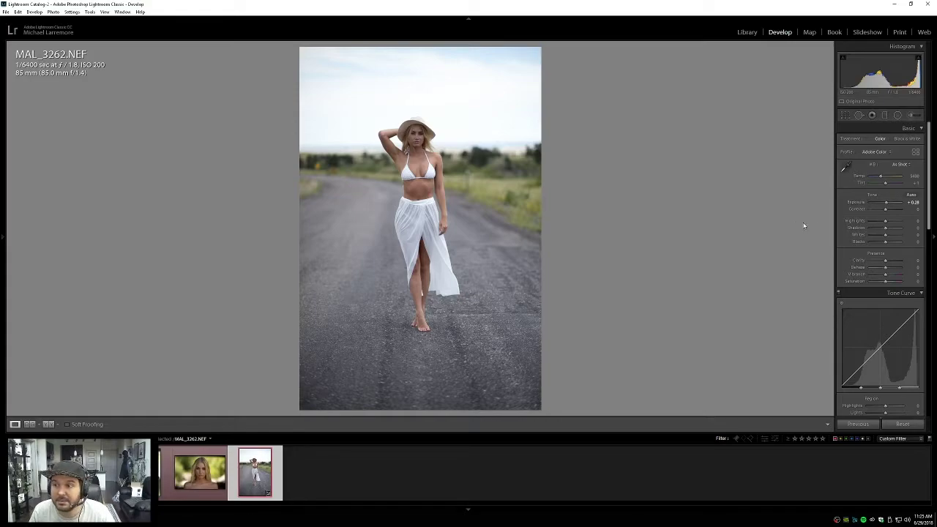
pyautogui.doubleClick(857, 202)
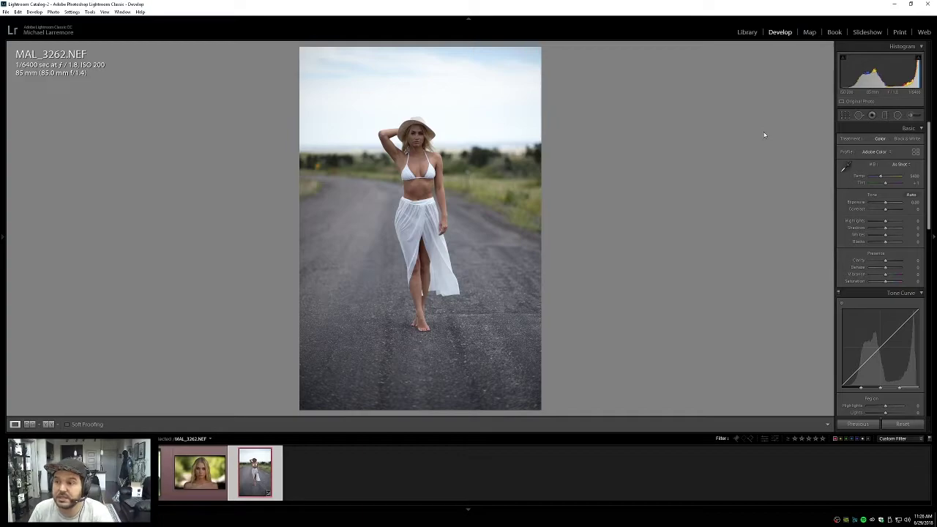
# Step: Examine the exposure of the model's upper body, white skirt, legs and the sky behind her up close
pyautogui.click(417, 165)
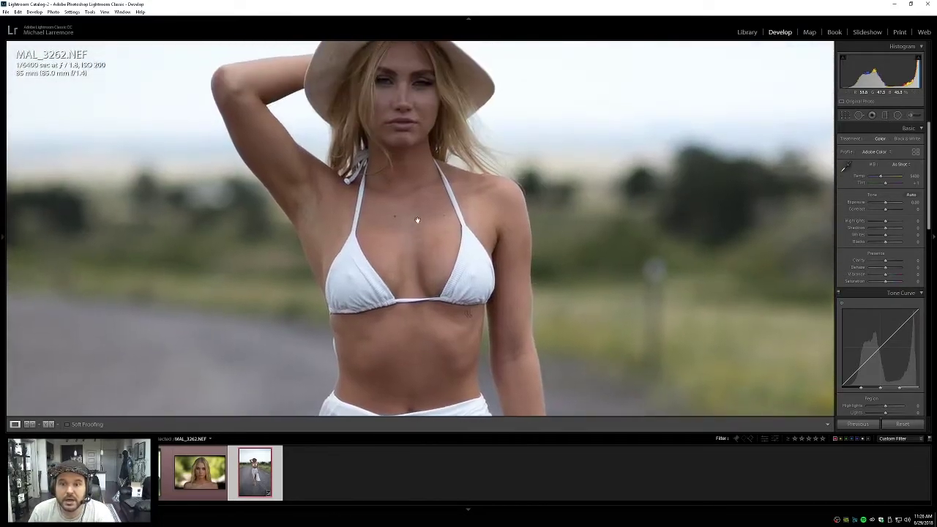
pyautogui.click(417, 220)
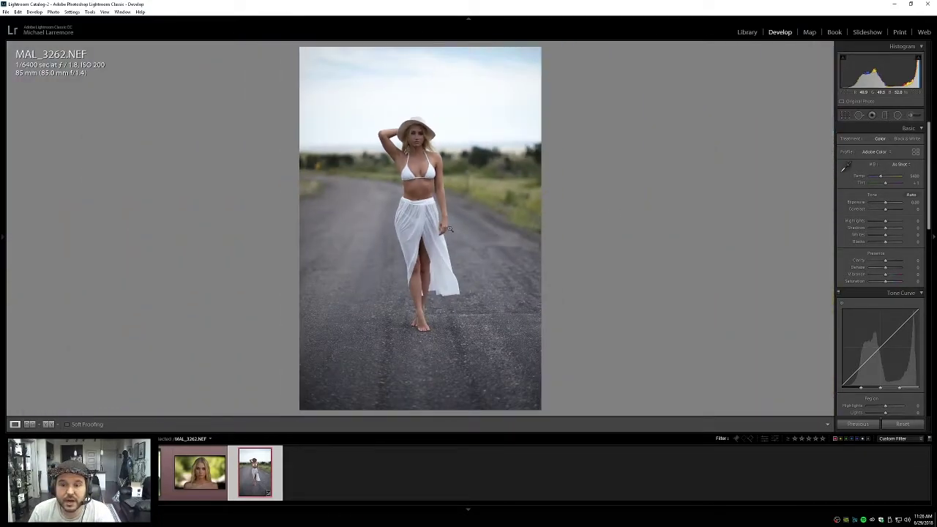
pyautogui.click(413, 211)
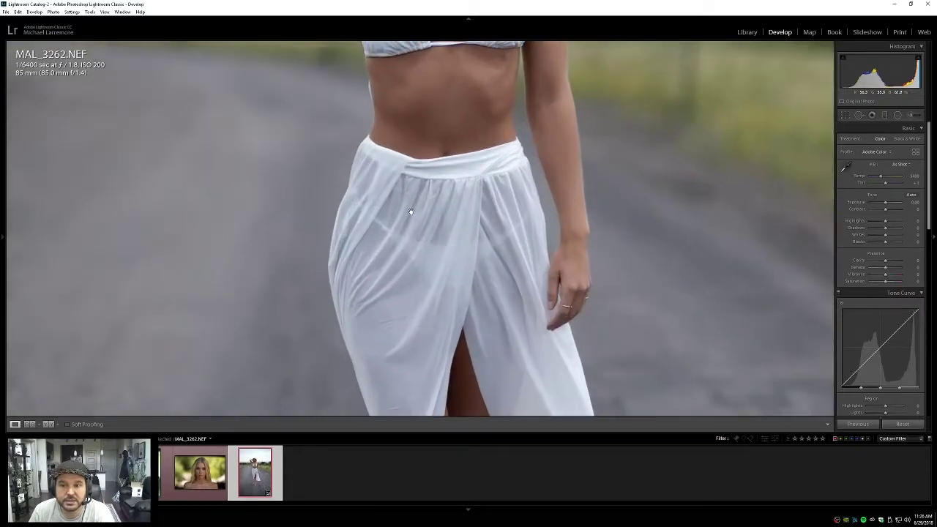
pyautogui.moveTo(418, 266); pyautogui.dragTo(410, 149)
pyautogui.moveTo(420, 109); pyautogui.dragTo(423, 224)
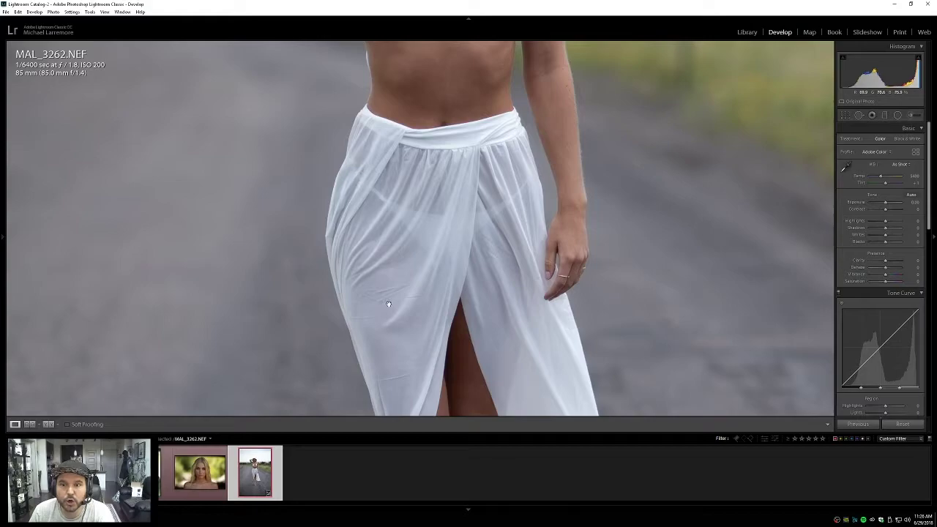
pyautogui.moveTo(487, 282); pyautogui.dragTo(444, 107)
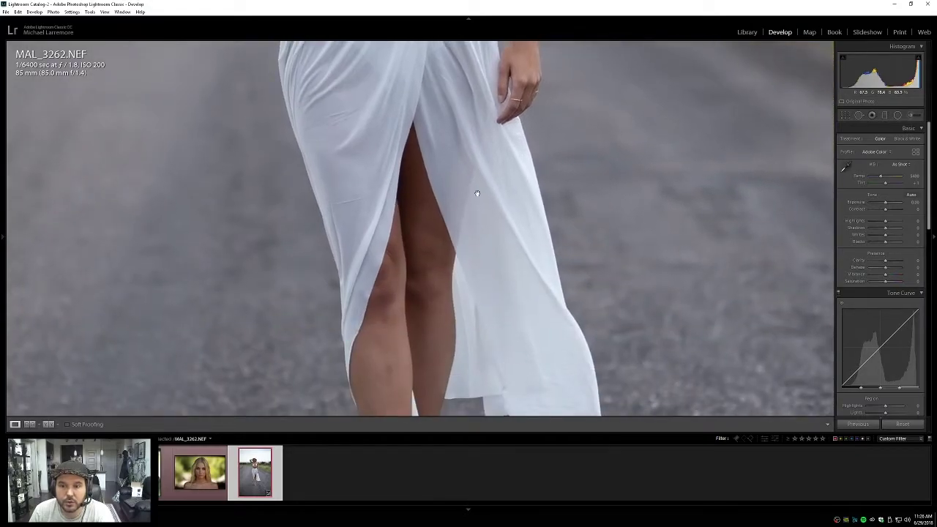
pyautogui.click(452, 188)
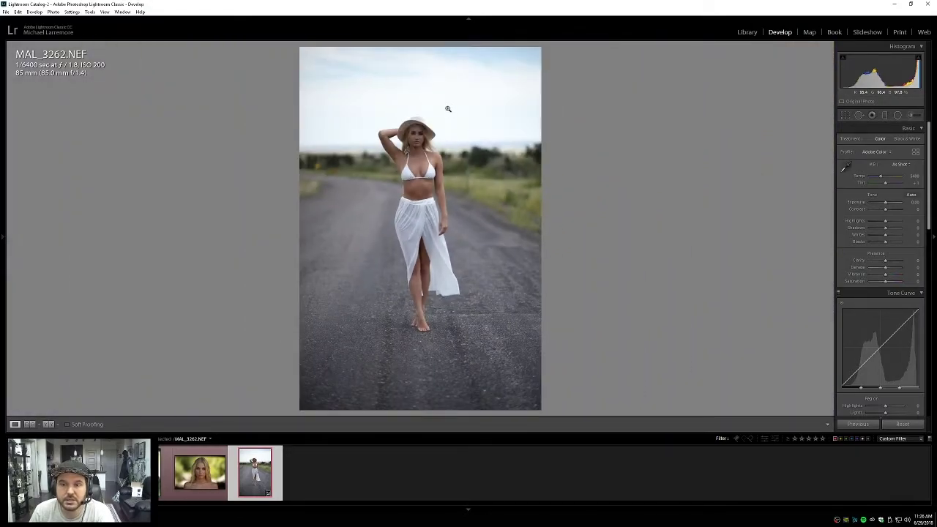
pyautogui.click(418, 107)
pyautogui.moveTo(520, 110); pyautogui.dragTo(483, 357)
pyautogui.click(372, 265)
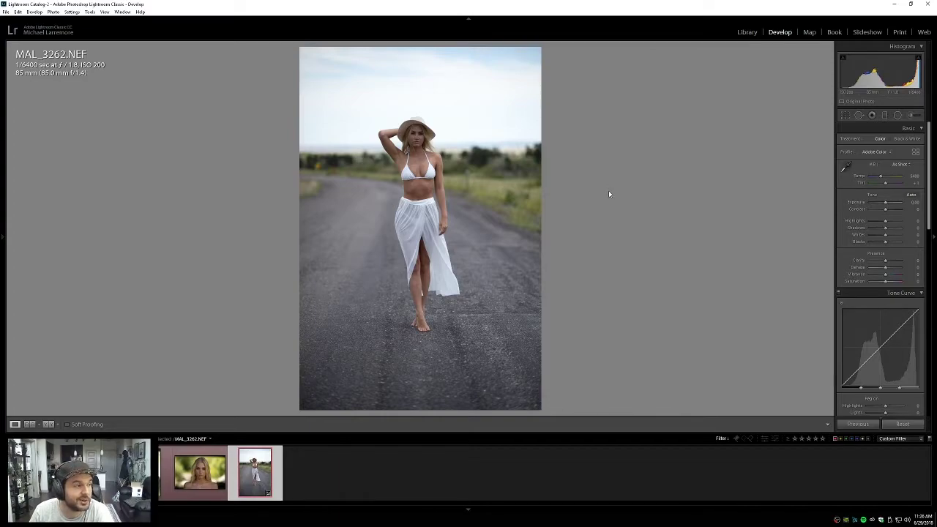
# Step: Inspect the model's face and hat up close, and try Whites at +100 before returning it to 0
pyautogui.click(417, 148)
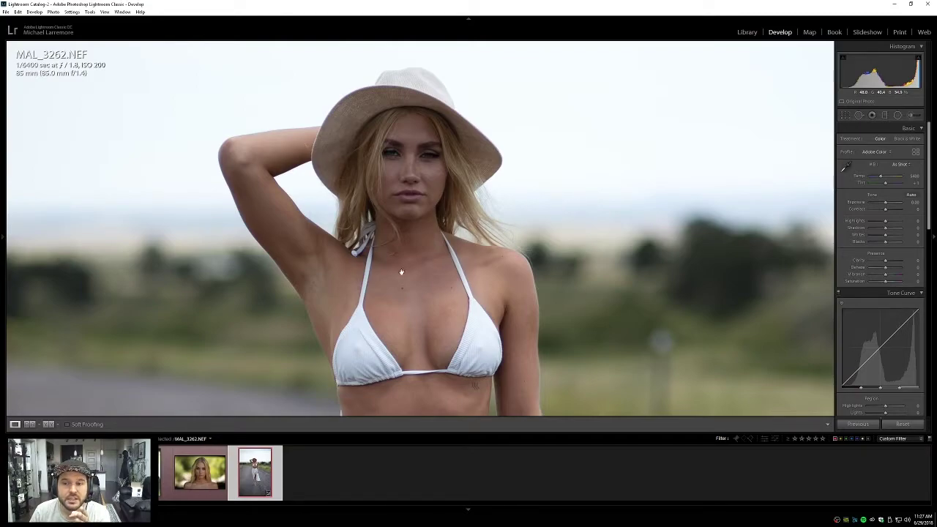
pyautogui.moveTo(420, 285); pyautogui.dragTo(413, 134)
pyautogui.moveTo(410, 289); pyautogui.dragTo(409, 367)
pyautogui.moveTo(542, 136); pyautogui.dragTo(549, 222)
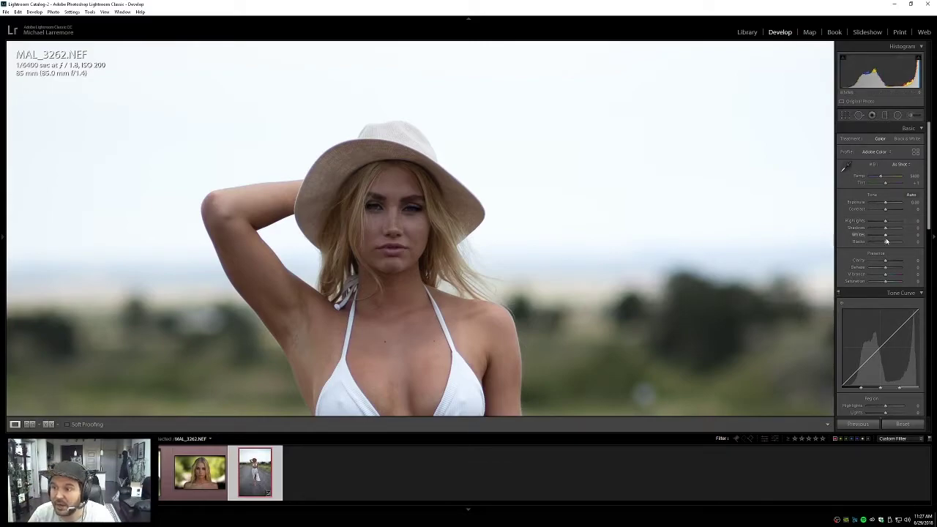
pyautogui.moveTo(886, 235); pyautogui.dragTo(900, 235)
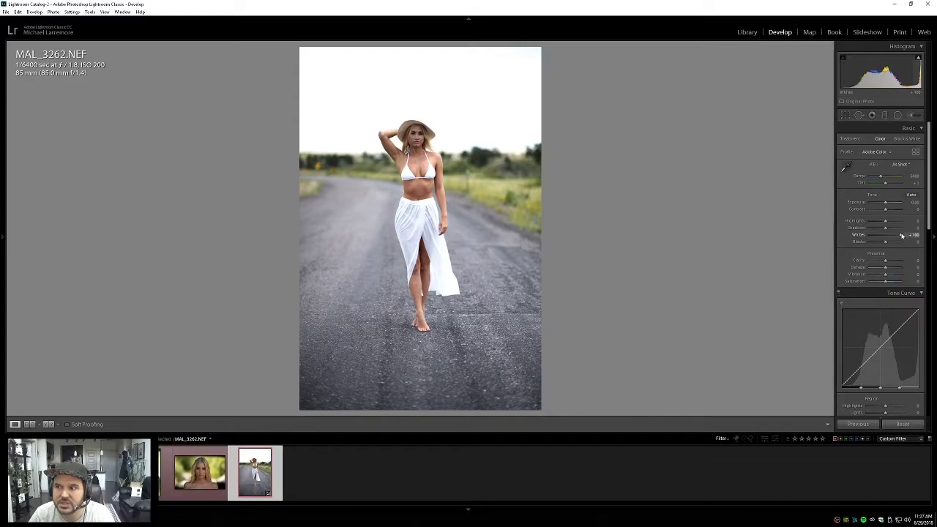
pyautogui.moveTo(902, 235)
pyautogui.mouseDown()
pyautogui.moveTo(831, 236)
pyautogui.moveTo(886, 238)
pyautogui.mouseUp()
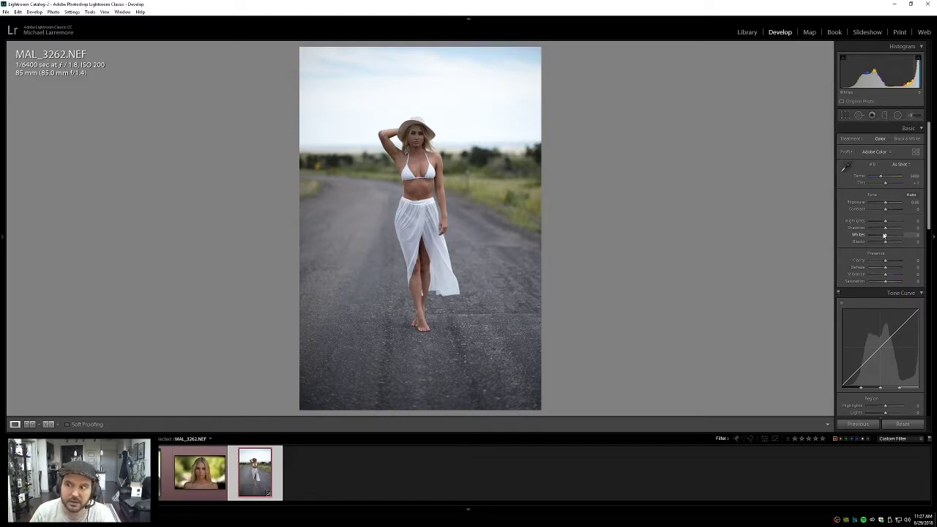
# Step: Raise the Shadows to about +38, judging the effect on the model's face and hair up close
pyautogui.click(398, 135)
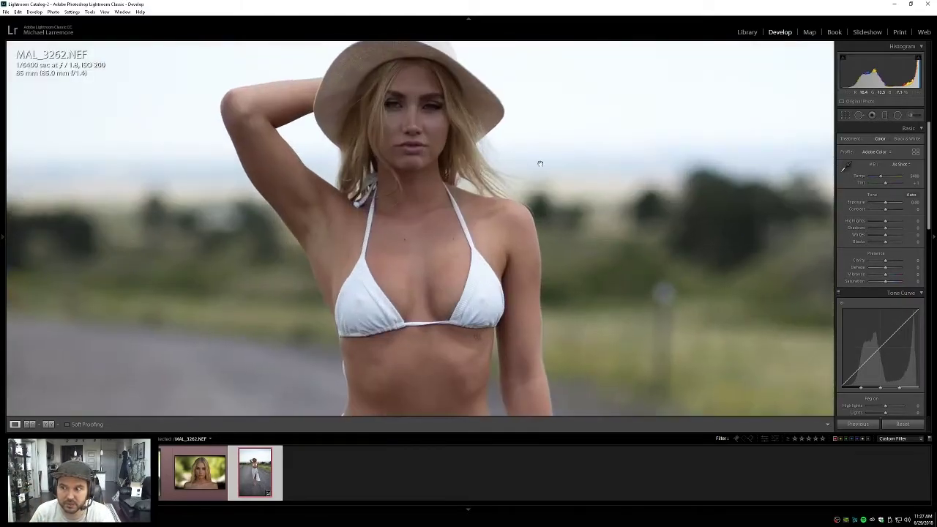
pyautogui.moveTo(886, 230); pyautogui.dragTo(893, 232)
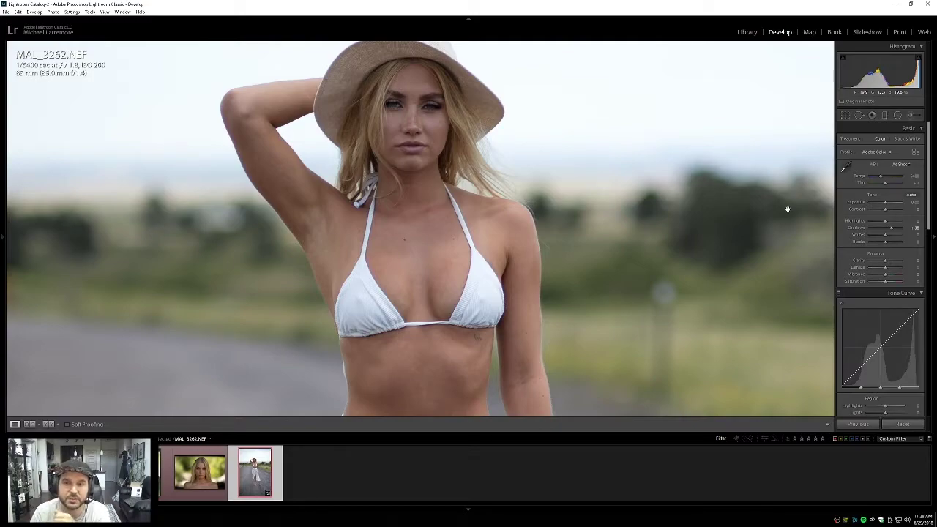
pyautogui.moveTo(522, 224); pyautogui.dragTo(519, 253)
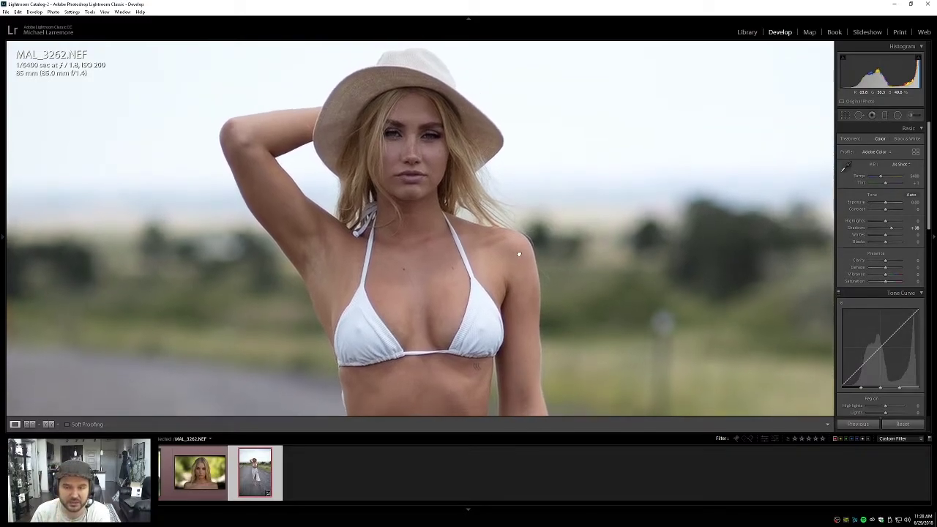
pyautogui.click(499, 228)
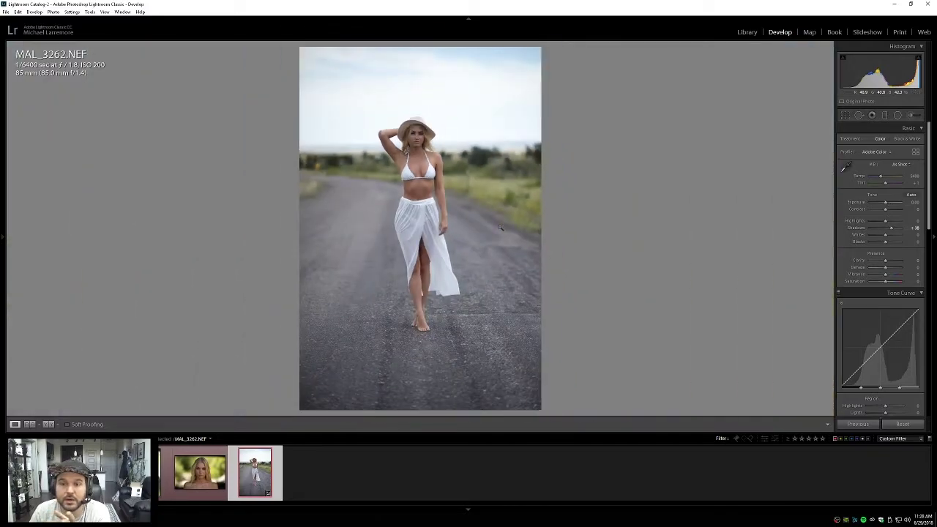
# Step: Try Shadows at +100 together with Exposure at about +0.68, and reset both to 0
pyautogui.moveTo(857, 229); pyautogui.dragTo(926, 233)
pyautogui.moveTo(886, 203)
pyautogui.mouseDown()
pyautogui.moveTo(931, 207)
pyautogui.moveTo(887, 207)
pyautogui.mouseUp()
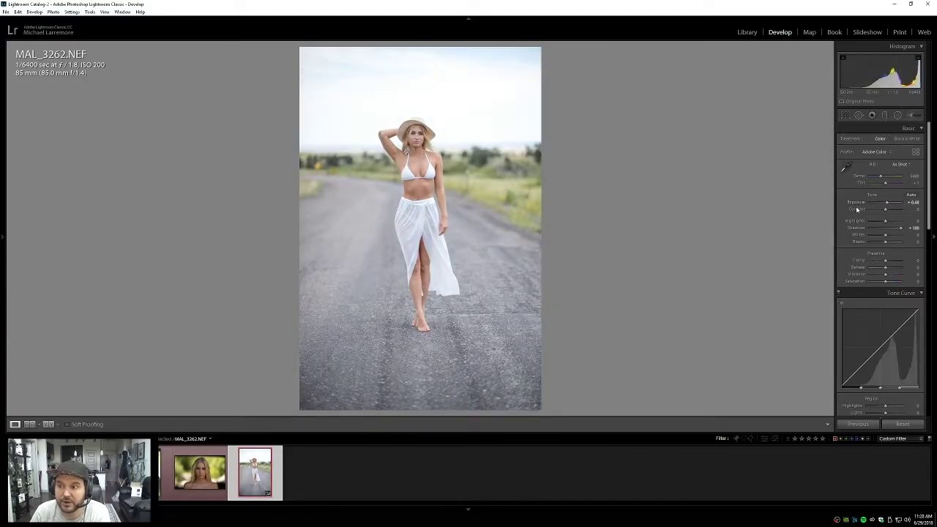
pyautogui.doubleClick(857, 203)
pyautogui.doubleClick(853, 227)
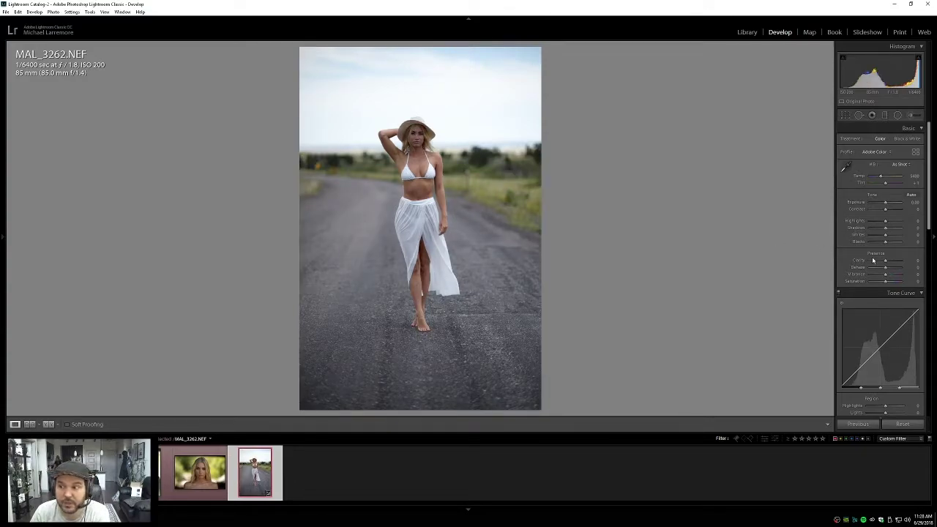
# Step: Raise the Shadows of MAL_3262.NEF to +55 and set its Exposure to +0.30
pyautogui.moveTo(885, 229); pyautogui.dragTo(888, 206)
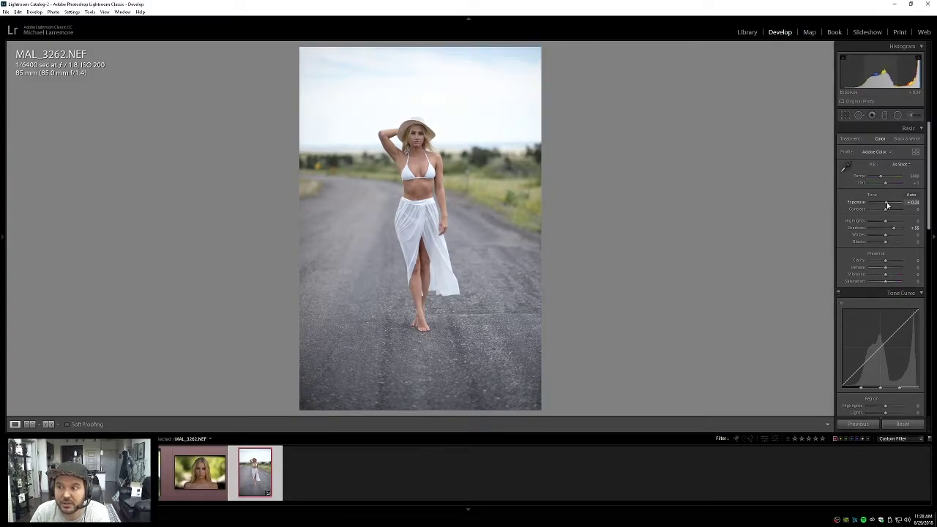
pyautogui.click(910, 202)
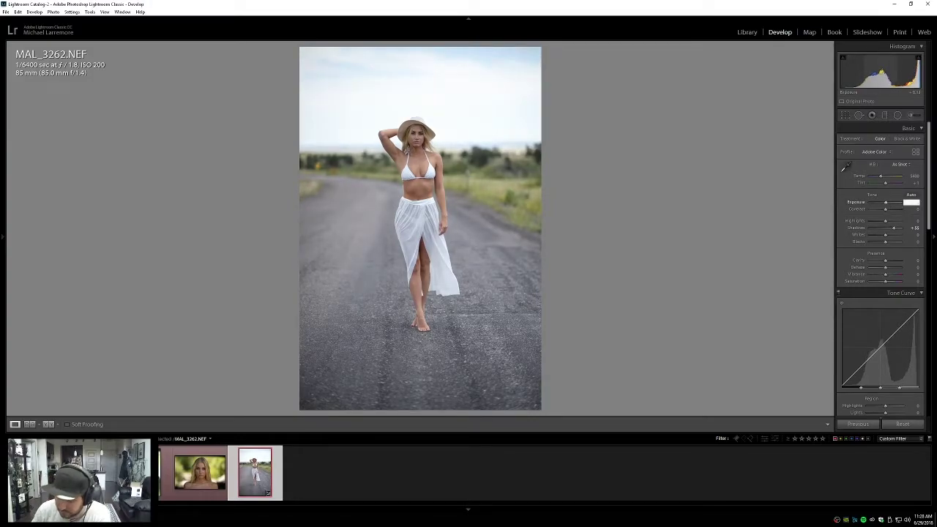
pyautogui.write('0.38')
pyautogui.press('Return')
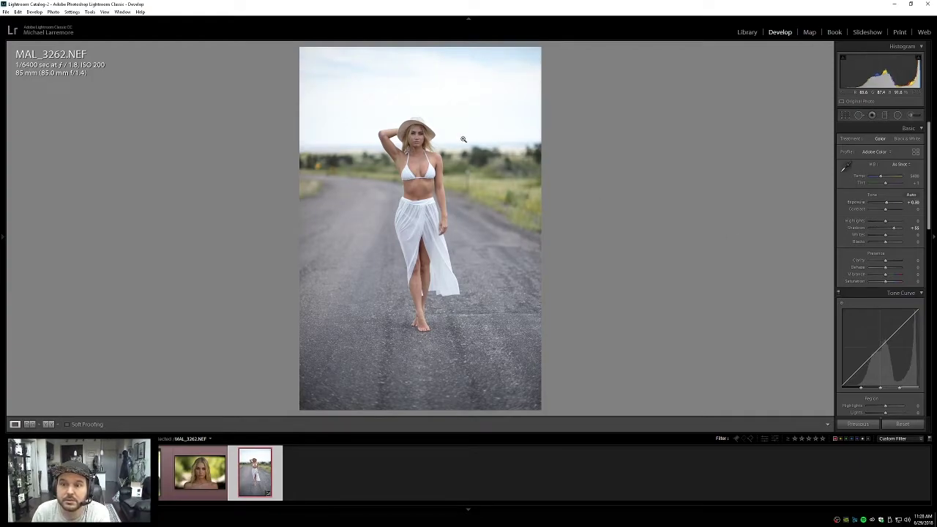
# Step: Check the model's face and skin up close, and raise the Whites to +100
pyautogui.click(415, 134)
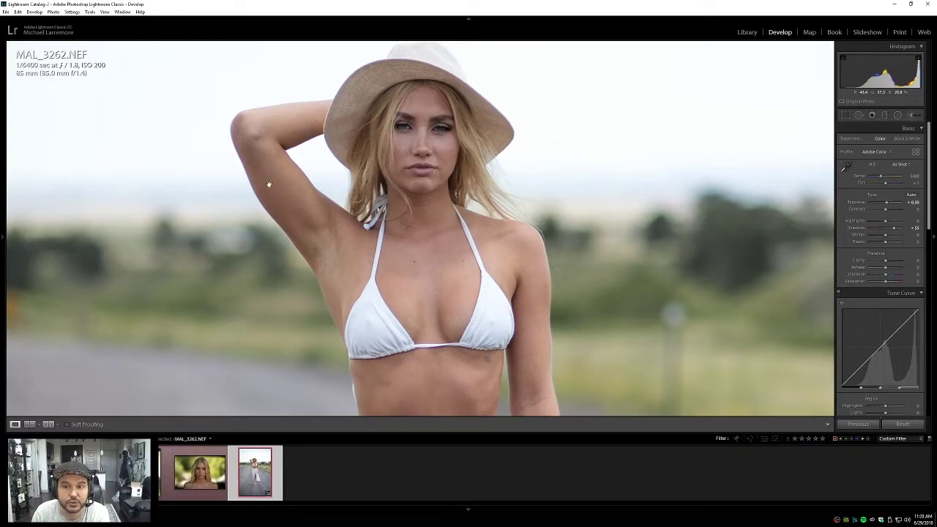
pyautogui.moveTo(439, 258); pyautogui.dragTo(423, 225)
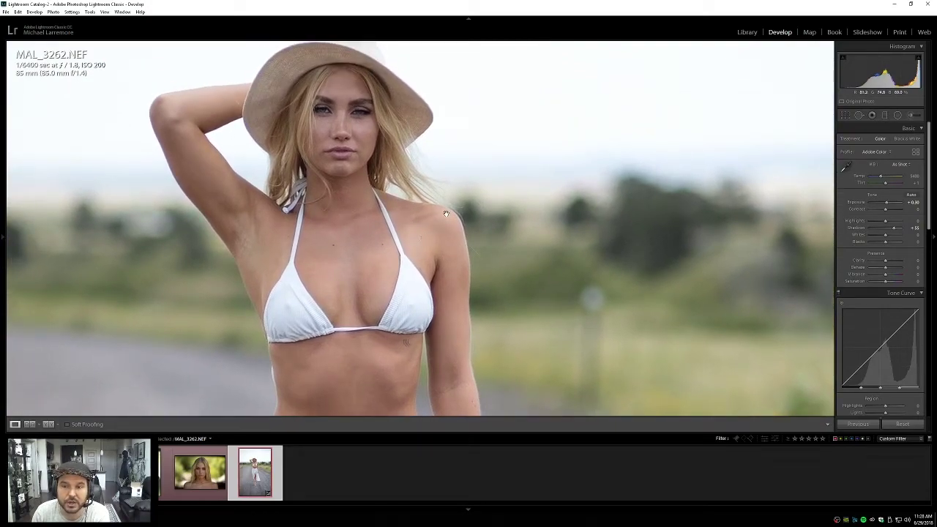
pyautogui.moveTo(429, 236); pyautogui.dragTo(412, 272)
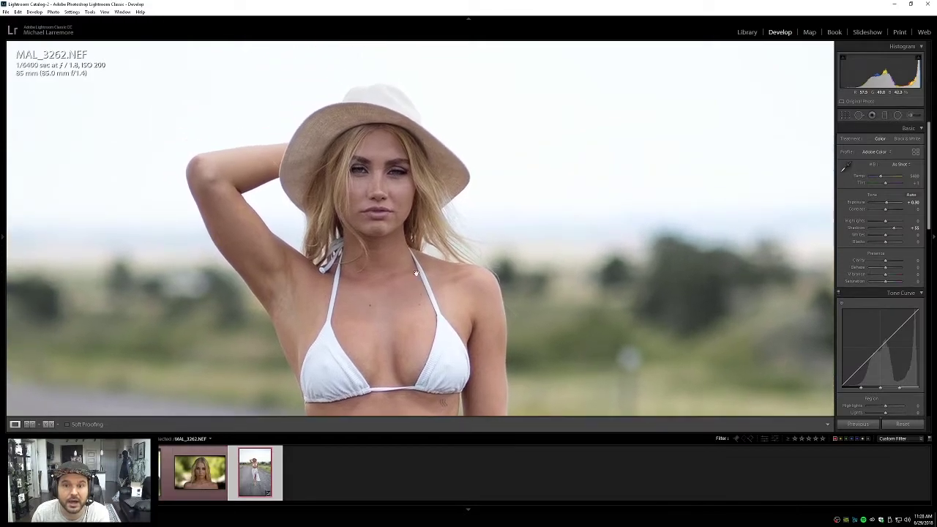
pyautogui.moveTo(885, 234); pyautogui.dragTo(915, 236)
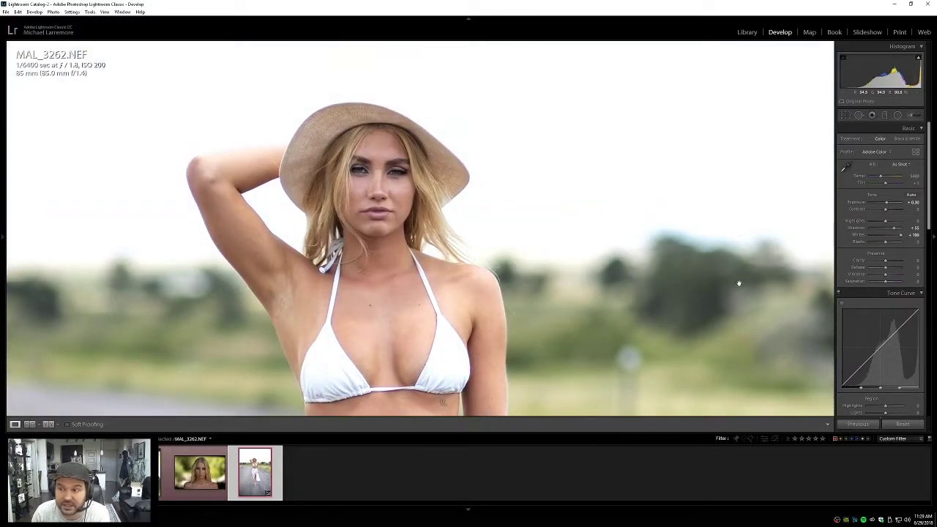
# Step: Reset the Whites of MAL_3262.NEF to 0 and lower the Highlights to about -70
pyautogui.doubleClick(855, 232)
pyautogui.click(440, 119)
pyautogui.click(413, 129)
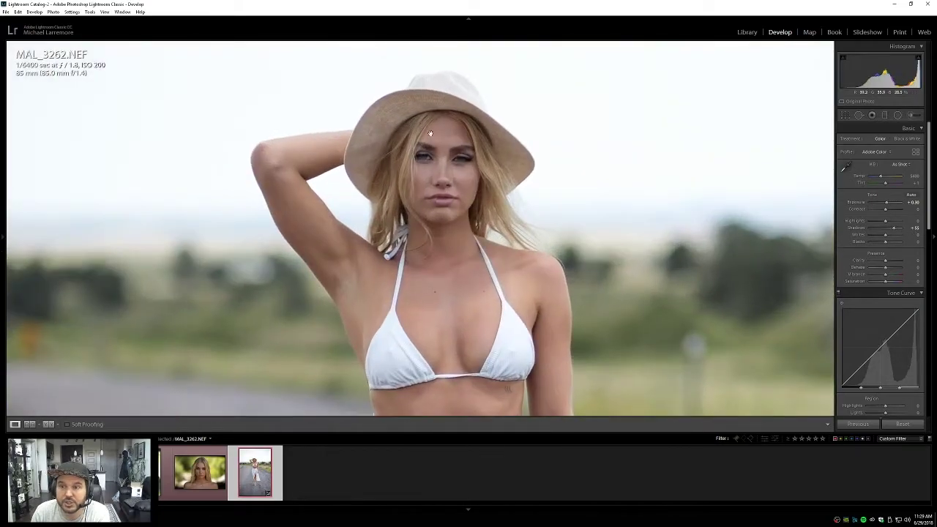
pyautogui.moveTo(886, 221); pyautogui.dragTo(873, 221)
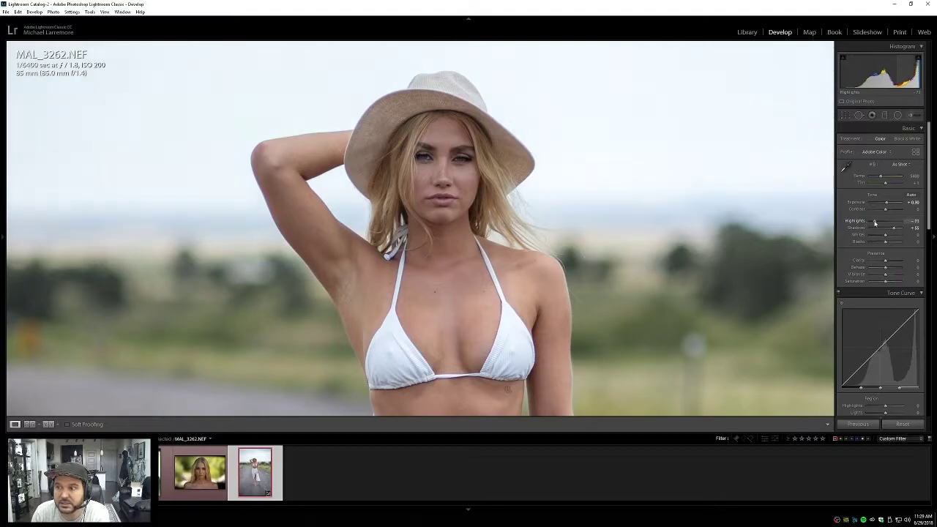
pyautogui.click(623, 173)
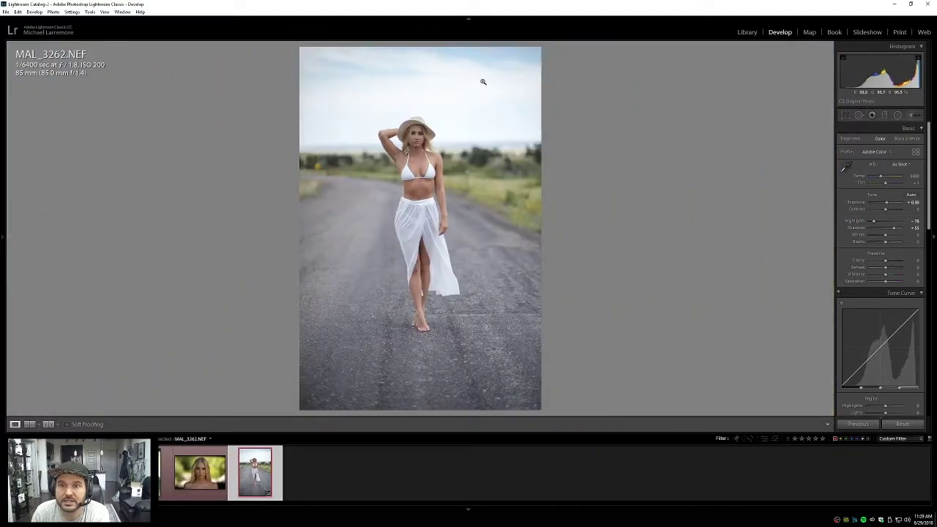
# Step: Fine-tune the Highlights to -75 and check the detail in the sky up close
pyautogui.moveTo(874, 221); pyautogui.dragTo(875, 222)
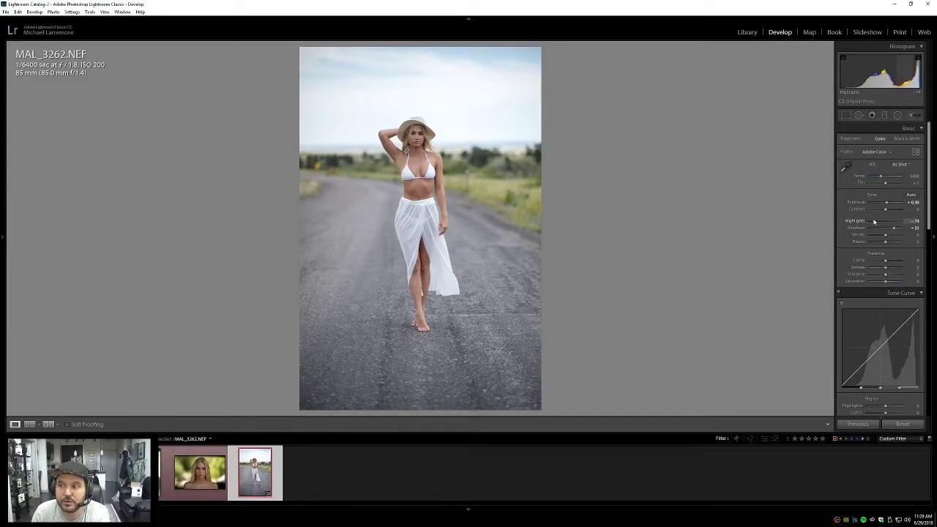
pyautogui.moveTo(874, 221); pyautogui.dragTo(876, 222)
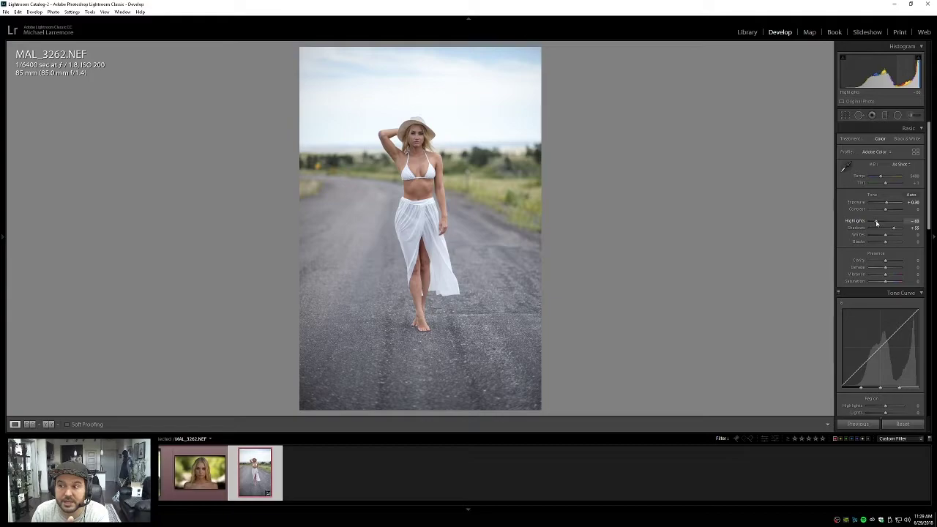
pyautogui.click(912, 221)
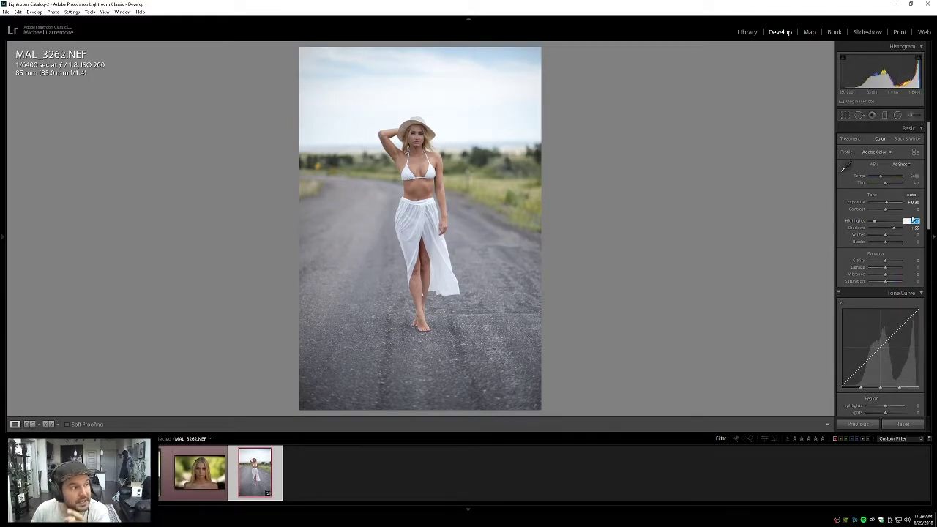
pyautogui.write('-75')
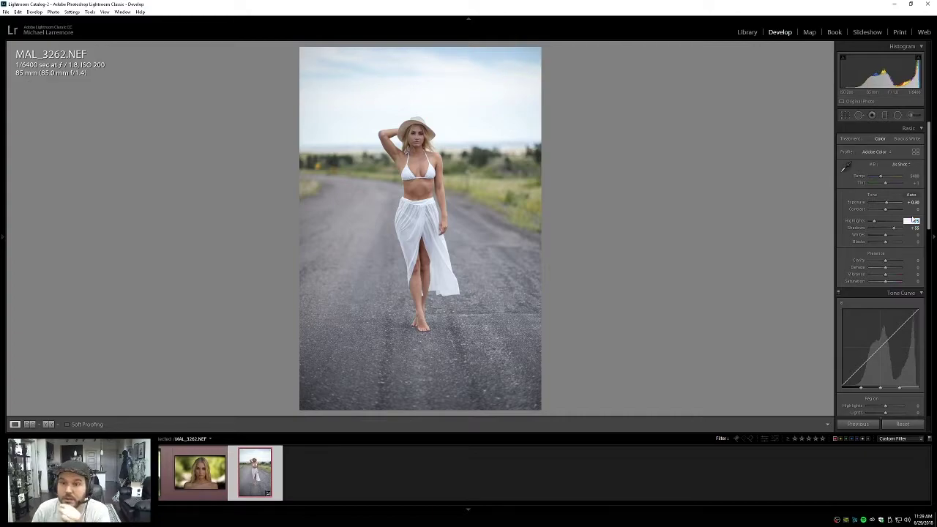
pyautogui.press('Return')
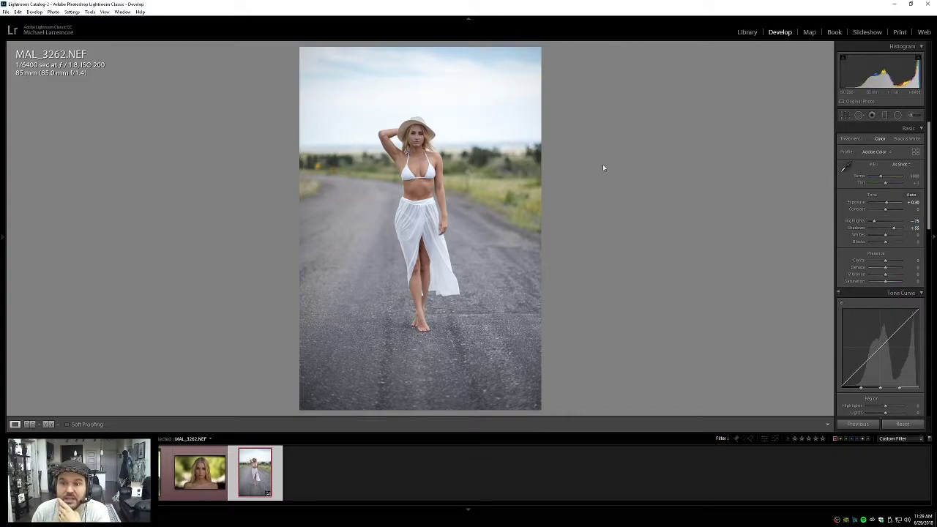
pyautogui.click(432, 94)
pyautogui.moveTo(431, 109); pyautogui.dragTo(397, 306)
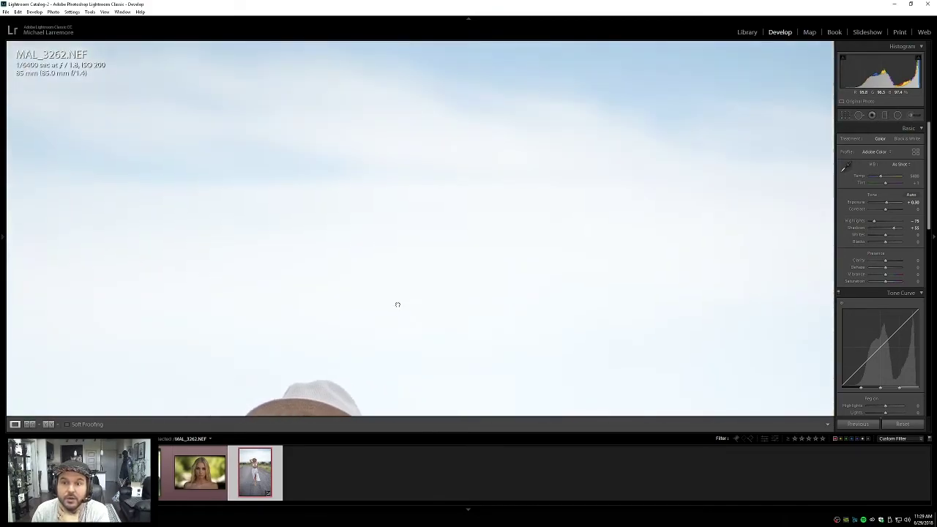
# Step: Set the Highlights to about -66, judging the effect on the model's face up close and in the full photo
pyautogui.click(459, 196)
pyautogui.click(419, 208)
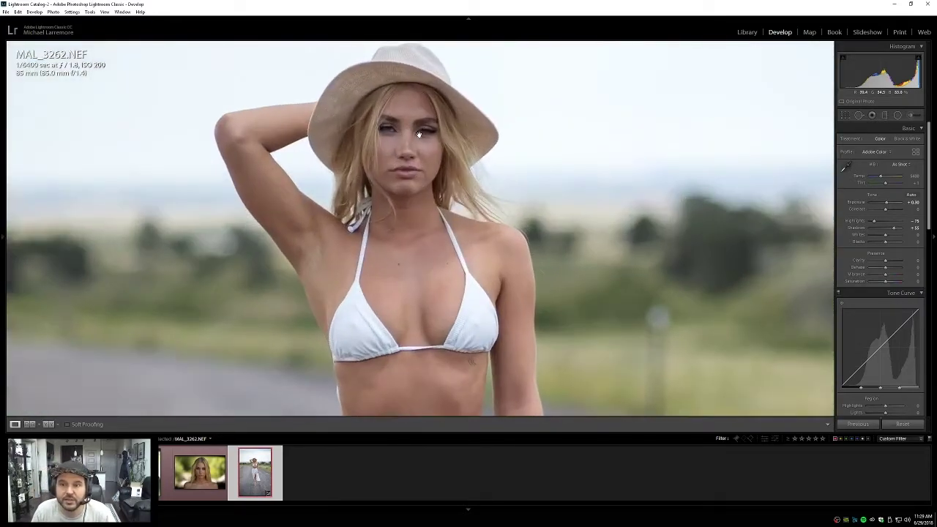
pyautogui.click(852, 221)
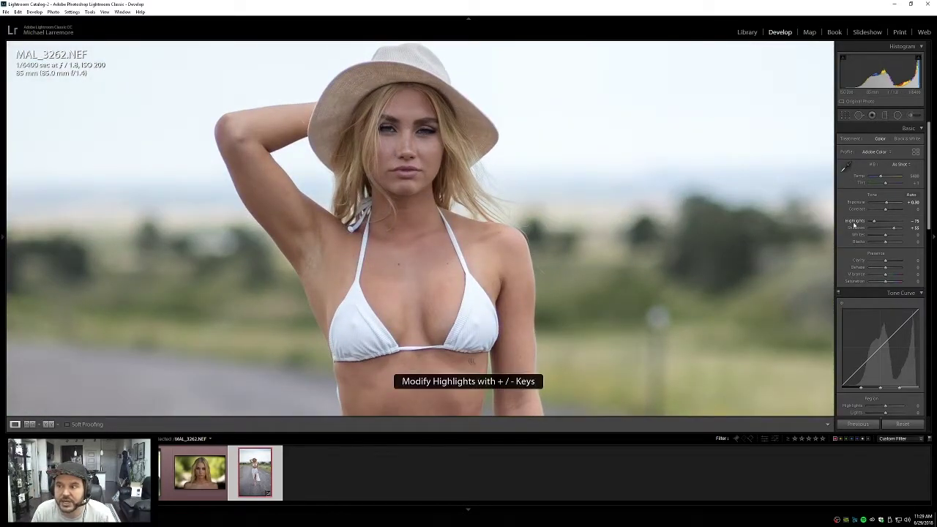
pyautogui.moveTo(870, 223); pyautogui.dragTo(875, 224)
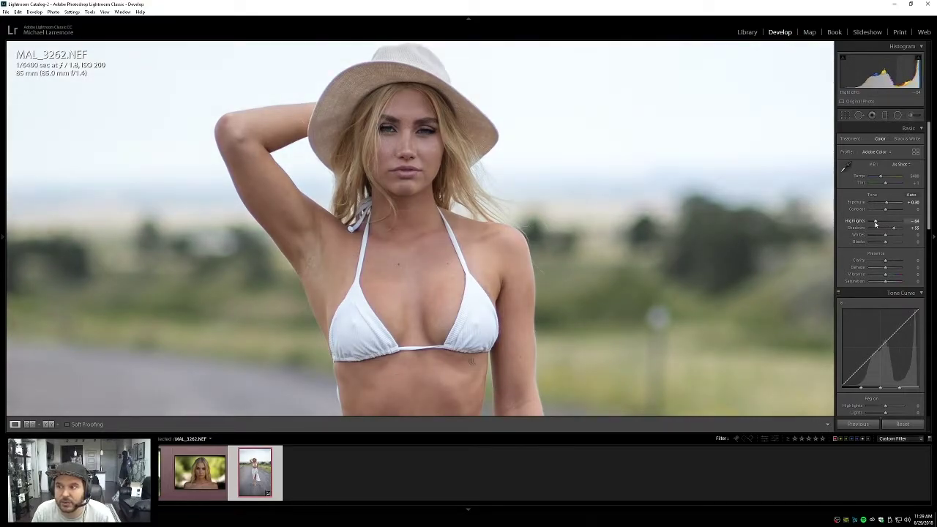
pyautogui.click(913, 221)
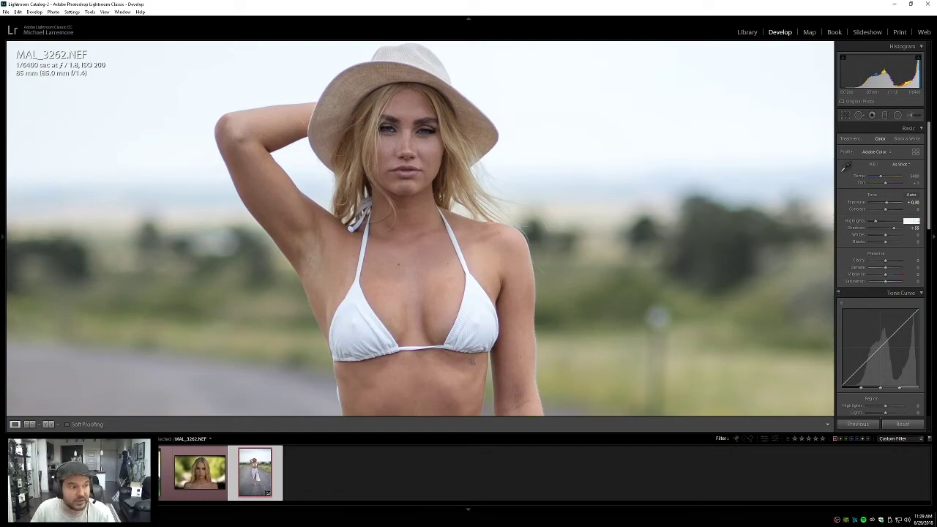
pyautogui.press('Return')
pyautogui.click(455, 158)
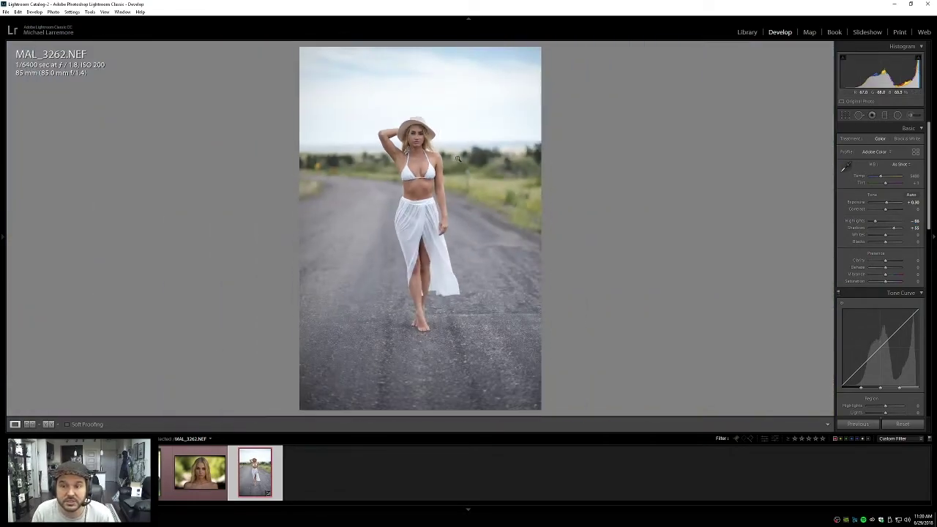
pyautogui.click(413, 137)
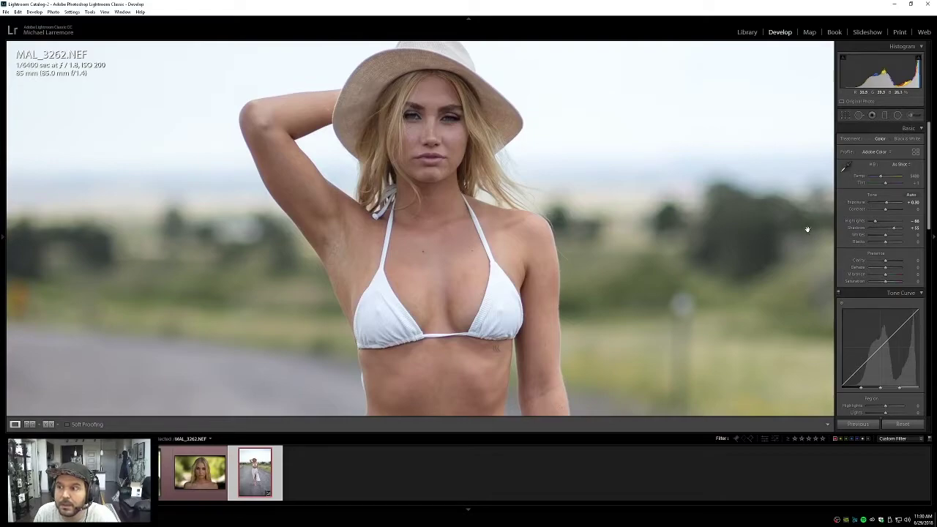
# Step: Try the Blacks at -67 and display the shadow clipping warning to check the model's face, hair and the background trees
pyautogui.moveTo(884, 244); pyautogui.dragTo(876, 242)
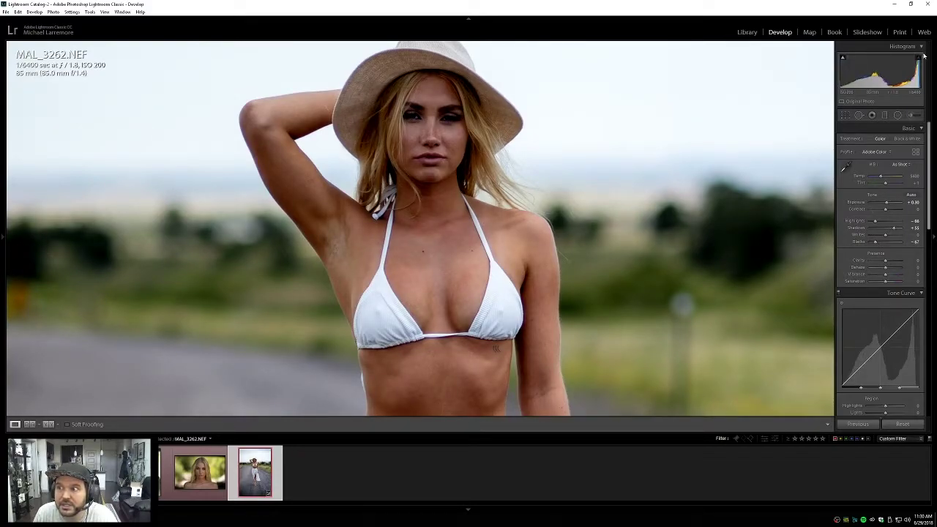
pyautogui.click(842, 60)
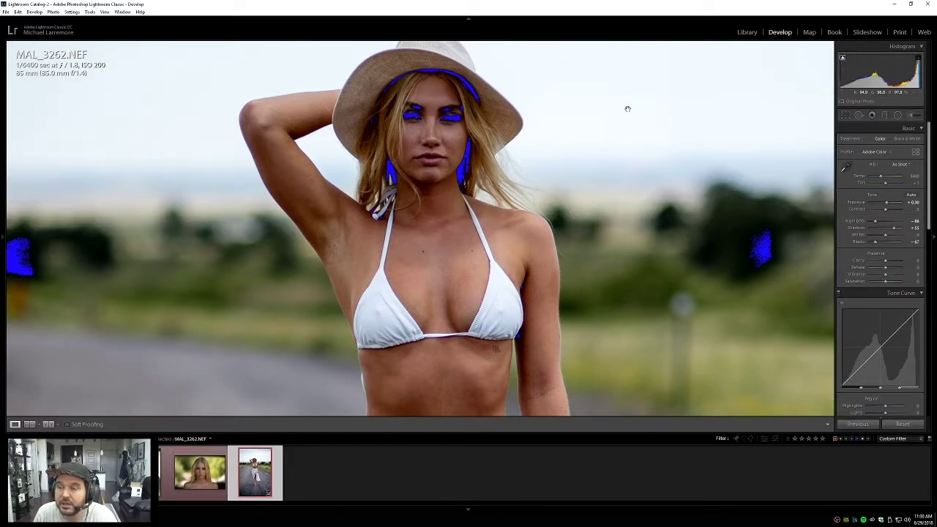
pyautogui.moveTo(625, 107); pyautogui.dragTo(612, 195)
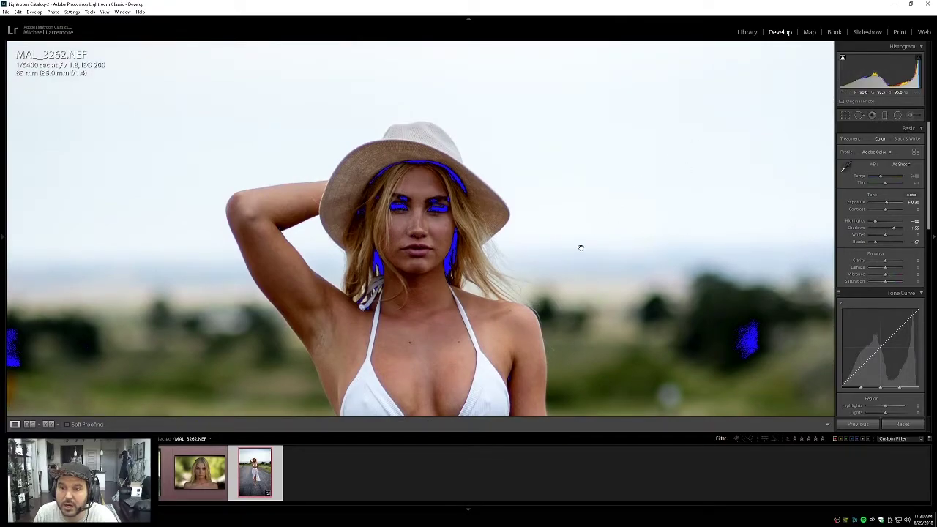
pyautogui.moveTo(579, 245); pyautogui.dragTo(563, 169)
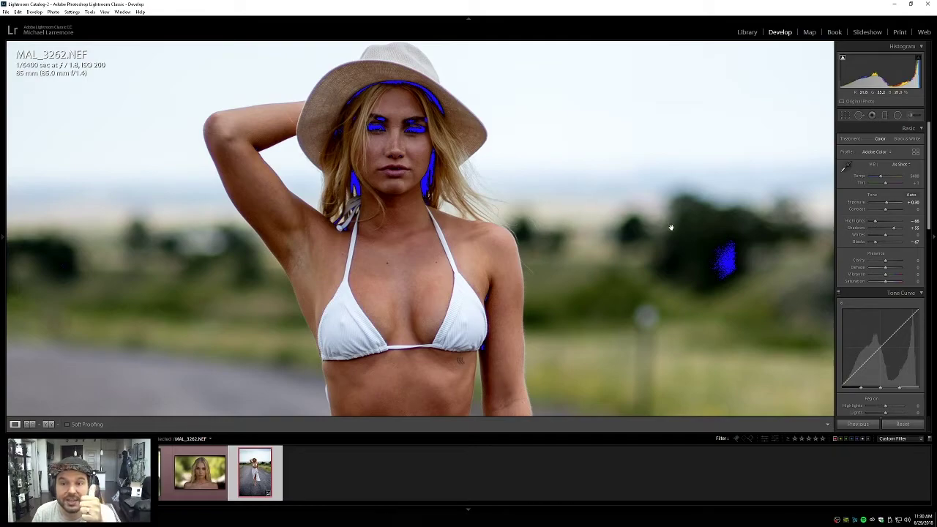
# Step: Try the Blacks at about -90 with the shadow clipping warning on, and bring them back up to -20
pyautogui.moveTo(875, 244); pyautogui.dragTo(868, 248)
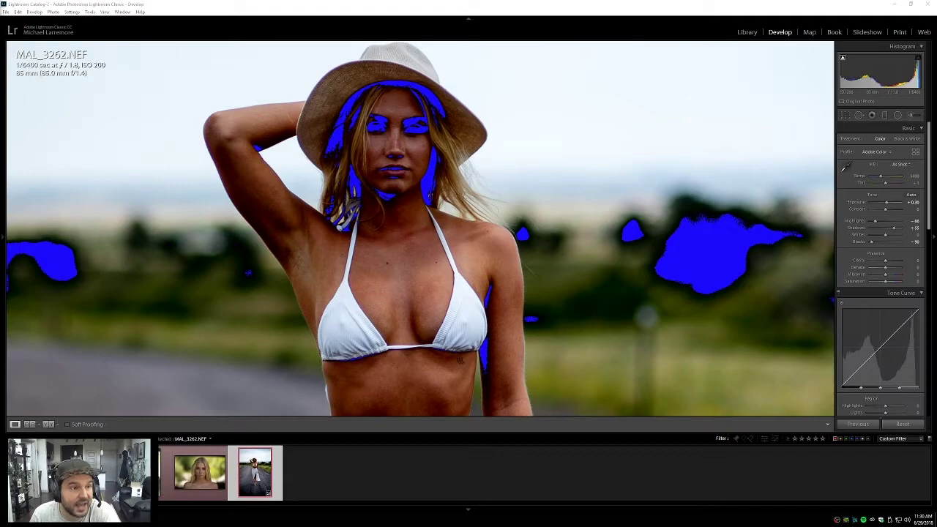
pyautogui.moveTo(873, 241); pyautogui.dragTo(884, 246)
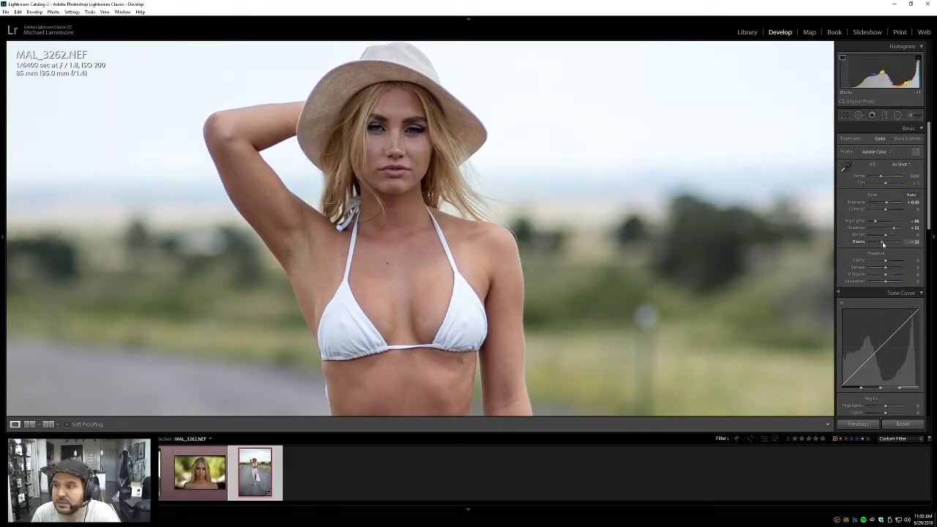
pyautogui.moveTo(884, 243); pyautogui.dragTo(883, 243)
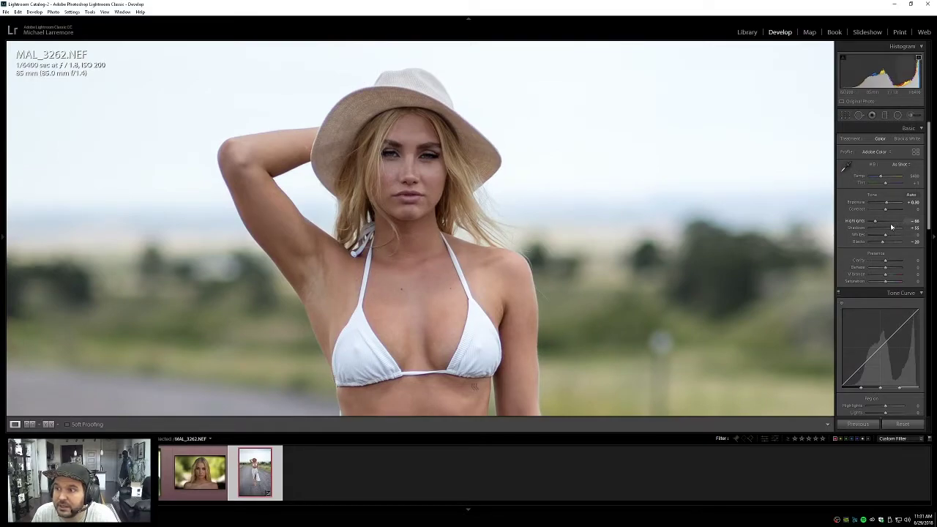
# Step: Try the Whites at +81, check highlight clipping in the sky and white clothing, and hide the clipping warning
pyautogui.moveTo(886, 236); pyautogui.dragTo(900, 236)
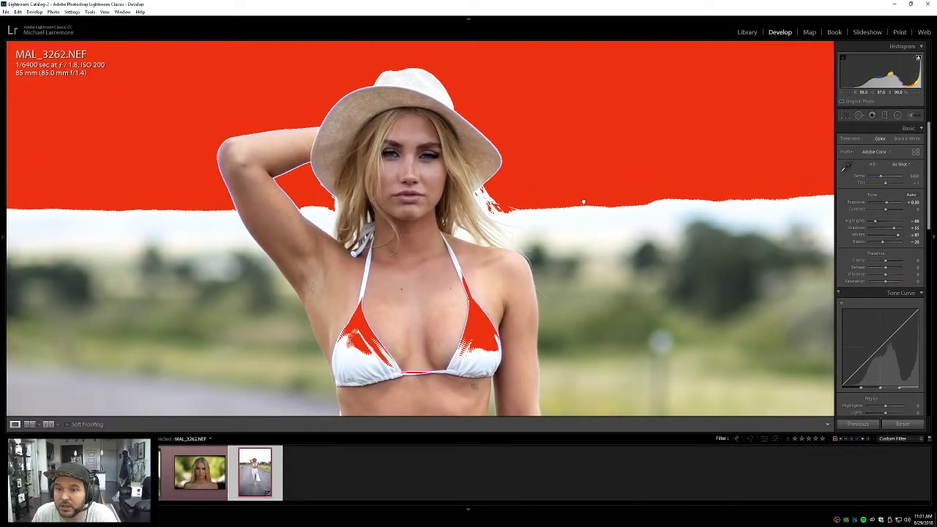
pyautogui.click(578, 201)
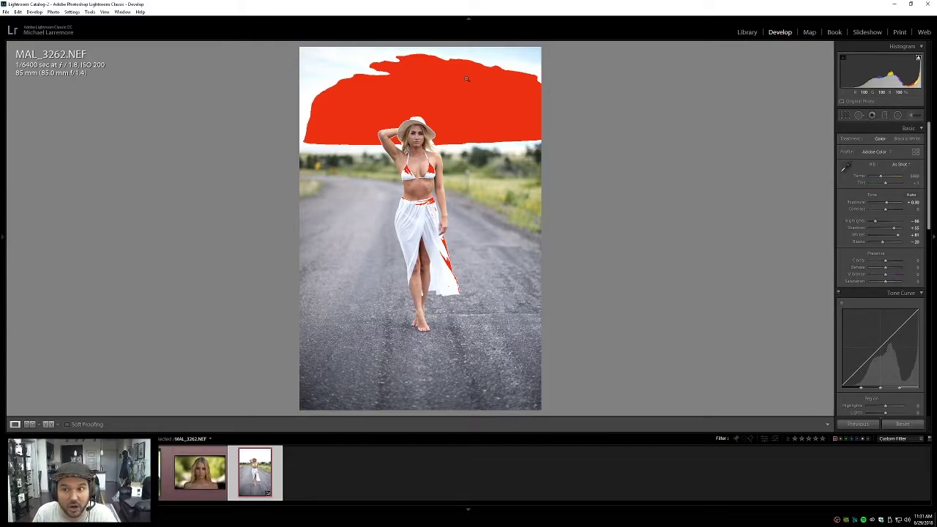
pyautogui.moveTo(406, 107); pyautogui.dragTo(460, 117)
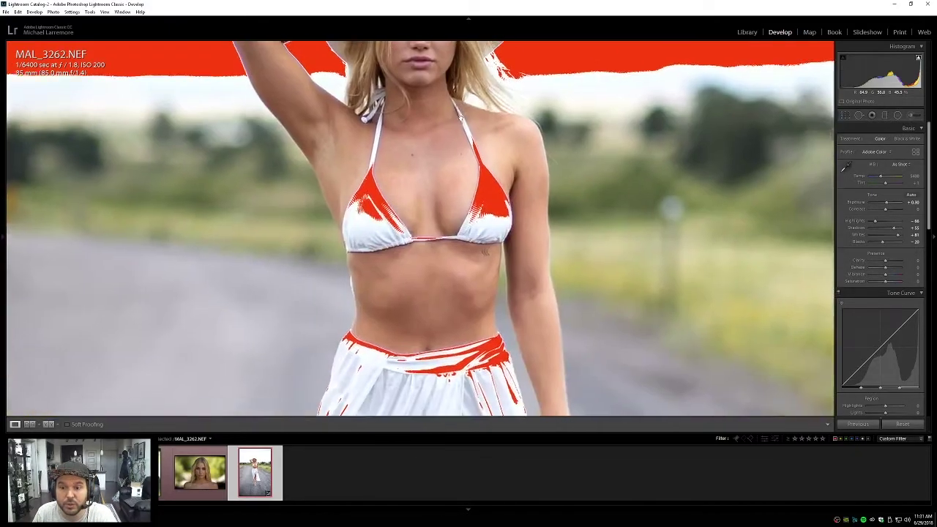
pyautogui.click(489, 196)
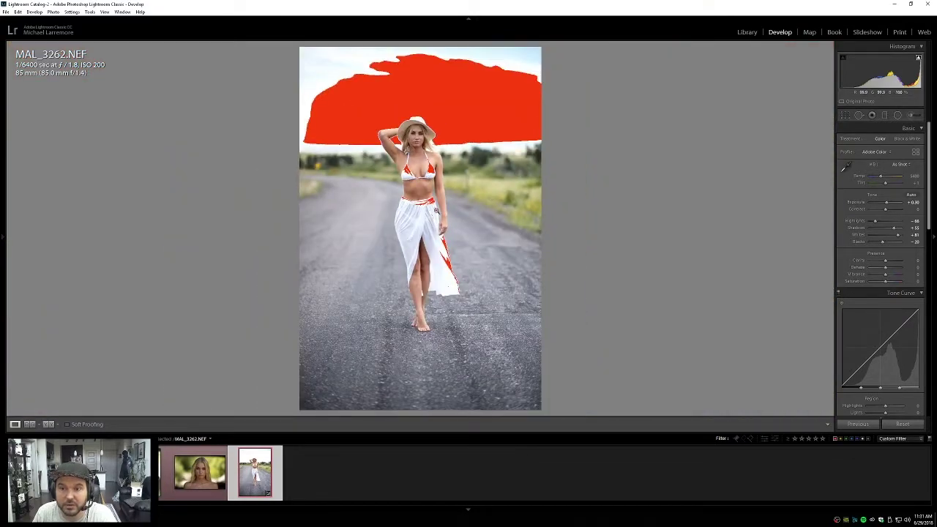
pyautogui.click(437, 212)
pyautogui.click(408, 149)
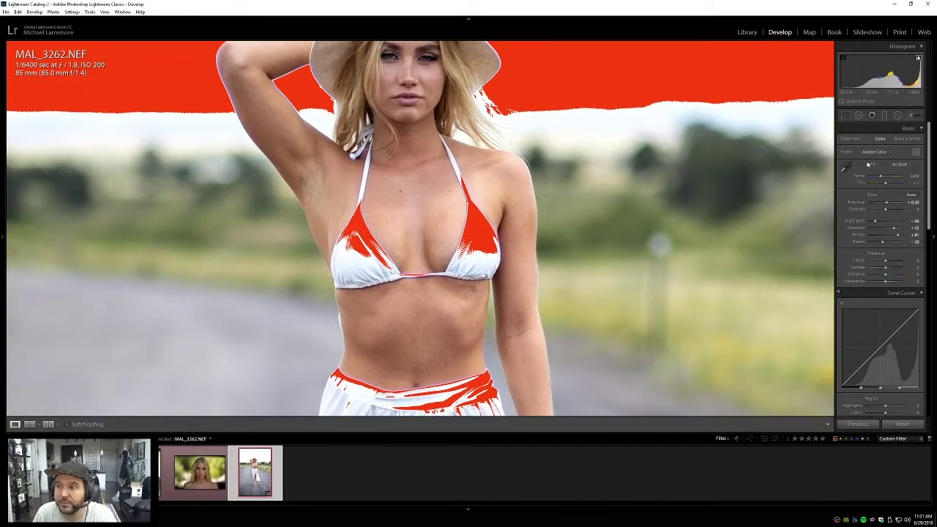
pyautogui.click(918, 57)
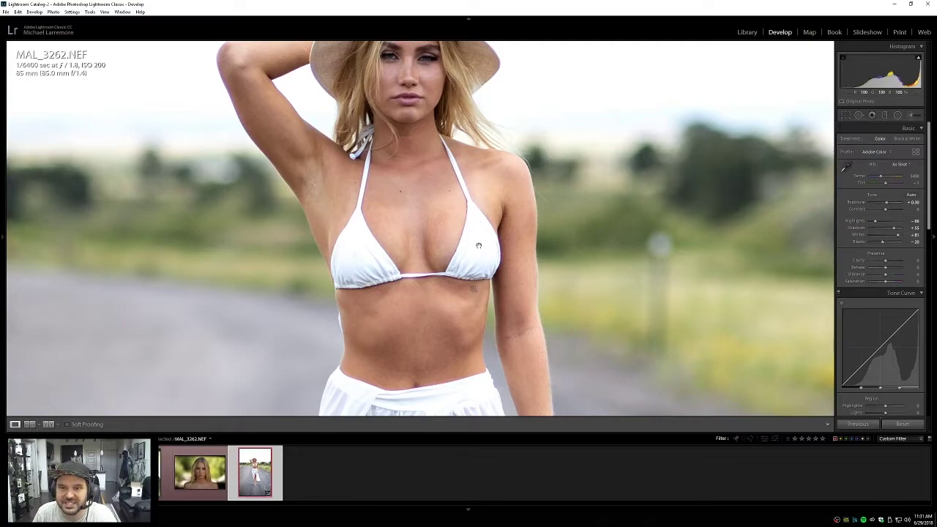
# Step: Inspect the white top and skirt up close for lost detail, and lower the Whites to about +31
pyautogui.moveTo(477, 132); pyautogui.dragTo(476, 173)
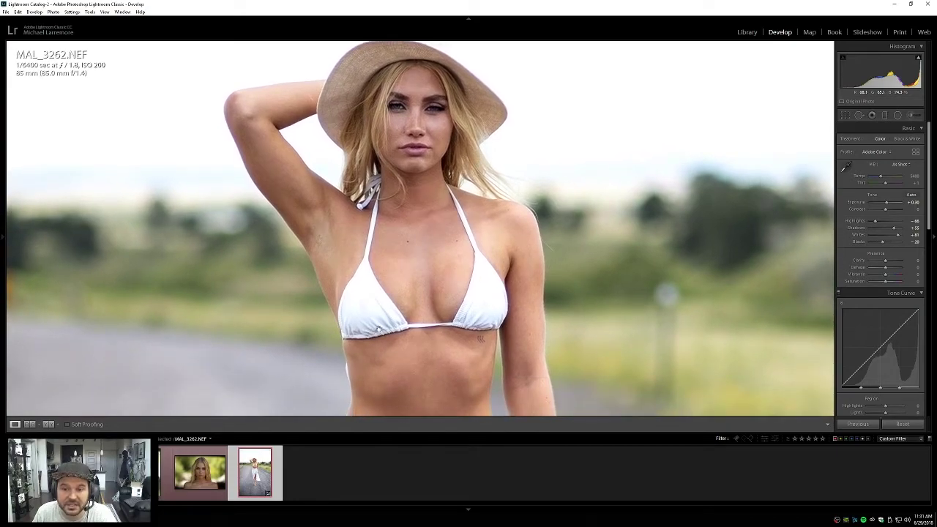
pyautogui.moveTo(549, 263); pyautogui.dragTo(536, 184)
pyautogui.scroll(-10, 536, 184)
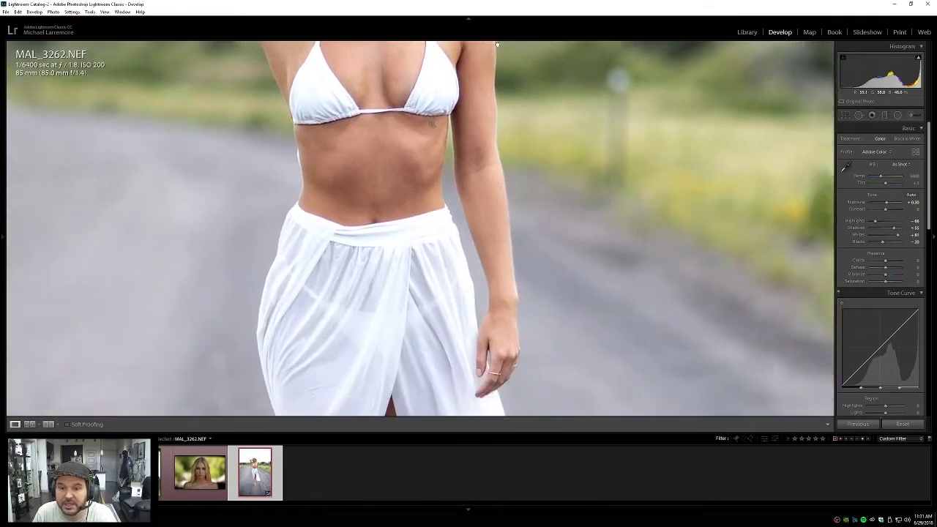
pyautogui.scroll(-3, 398, 209)
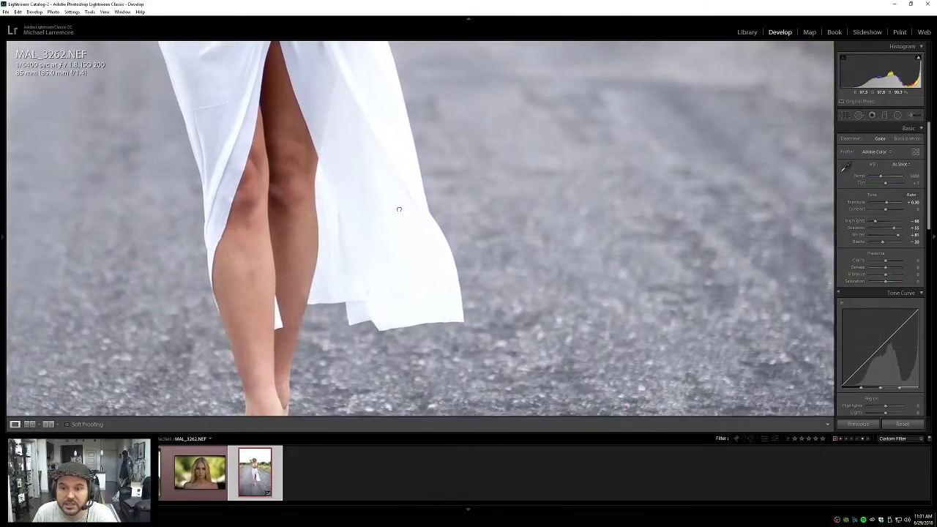
pyautogui.scroll(3, 424, 236)
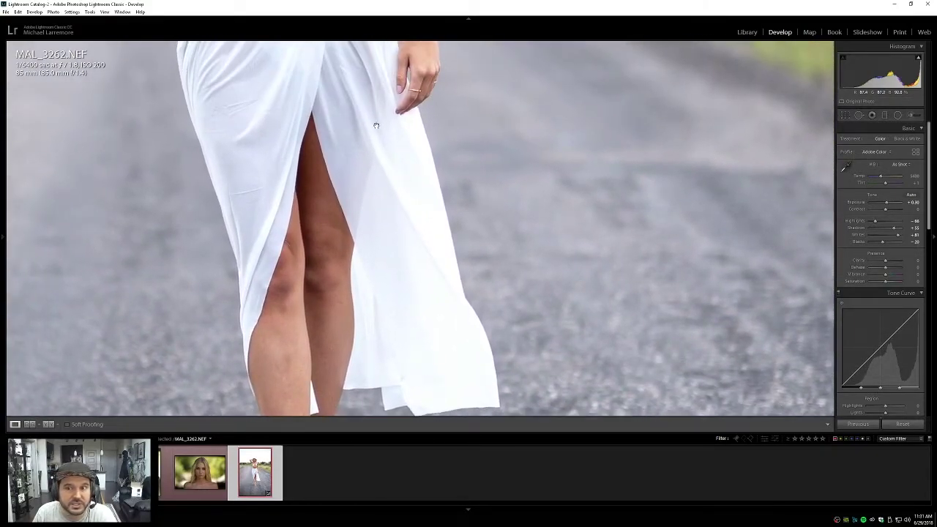
pyautogui.scroll(3, 375, 123)
pyautogui.scroll(-3, 428, 273)
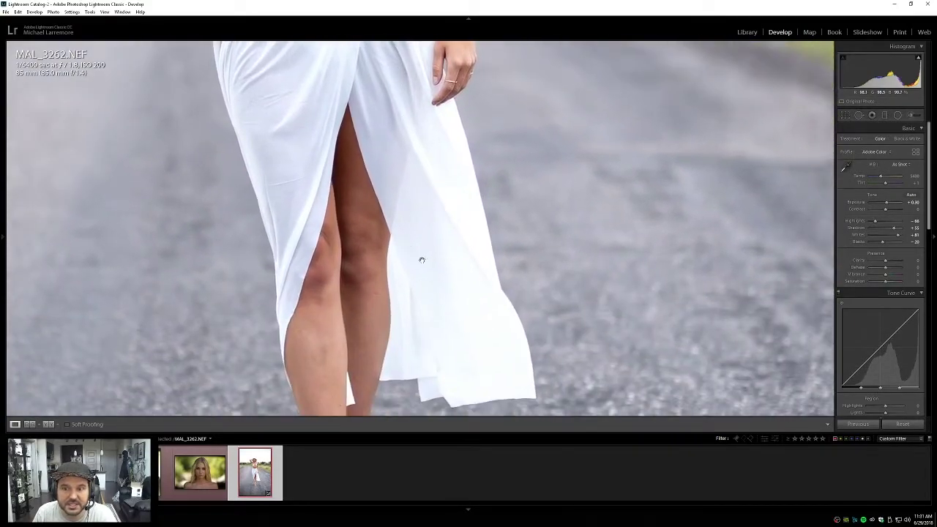
pyautogui.scroll(10, 393, 170)
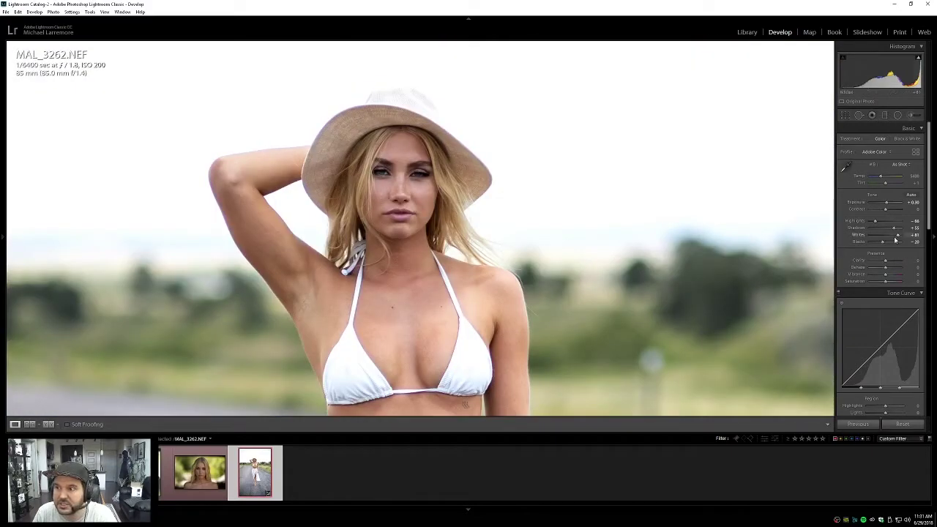
pyautogui.moveTo(898, 236); pyautogui.dragTo(891, 238)
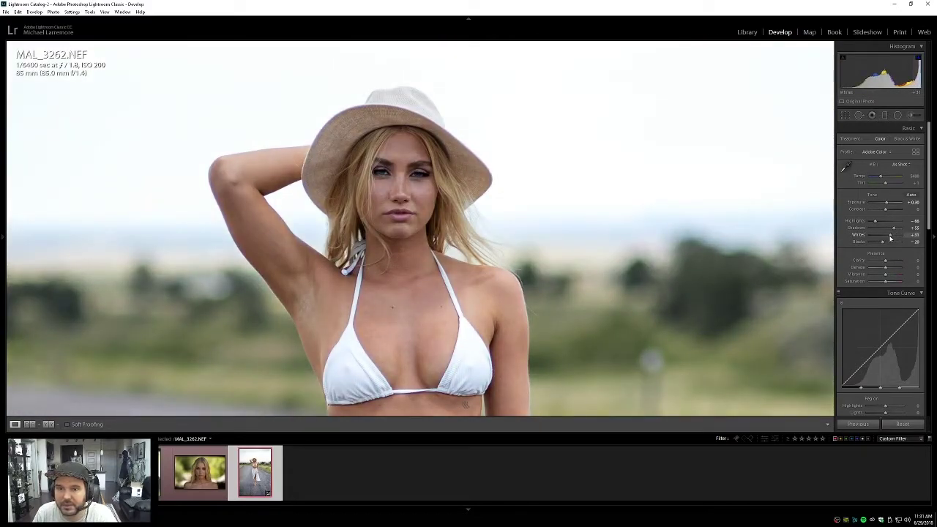
# Step: Check the highlight clipping in the sky around the hat and on the white top, and hide the clipping warning
pyautogui.click(483, 230)
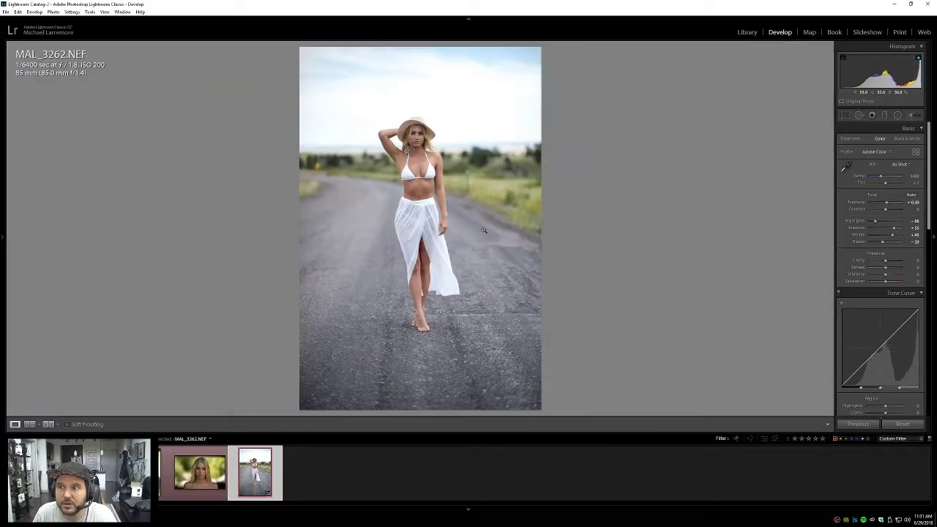
pyautogui.click(918, 57)
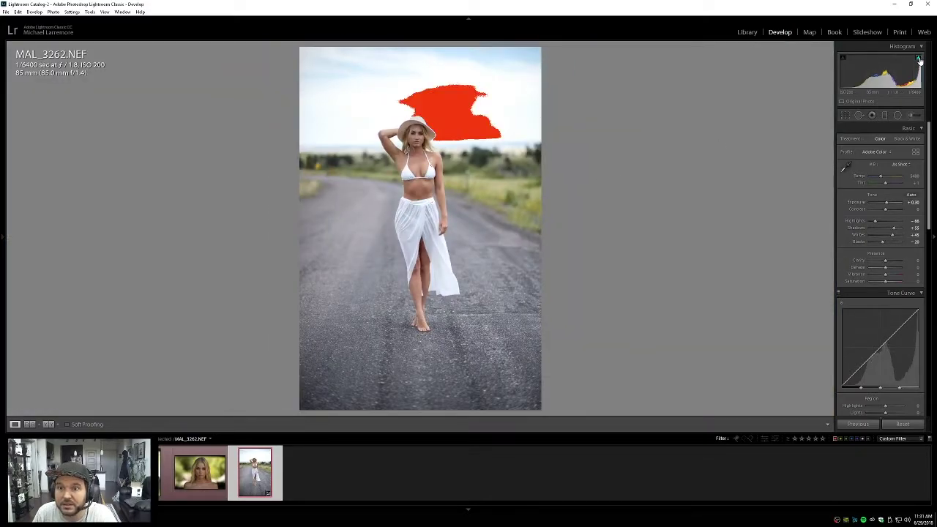
pyautogui.click(452, 131)
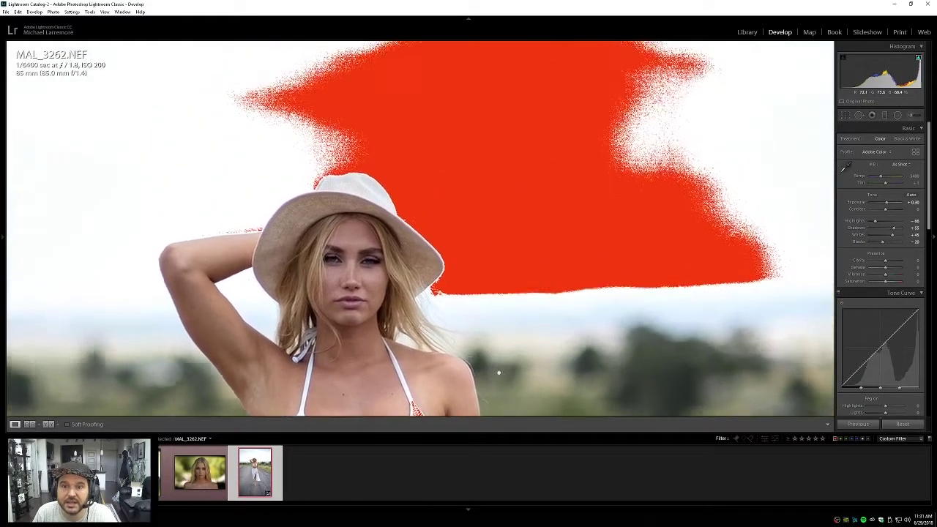
pyautogui.click(483, 260)
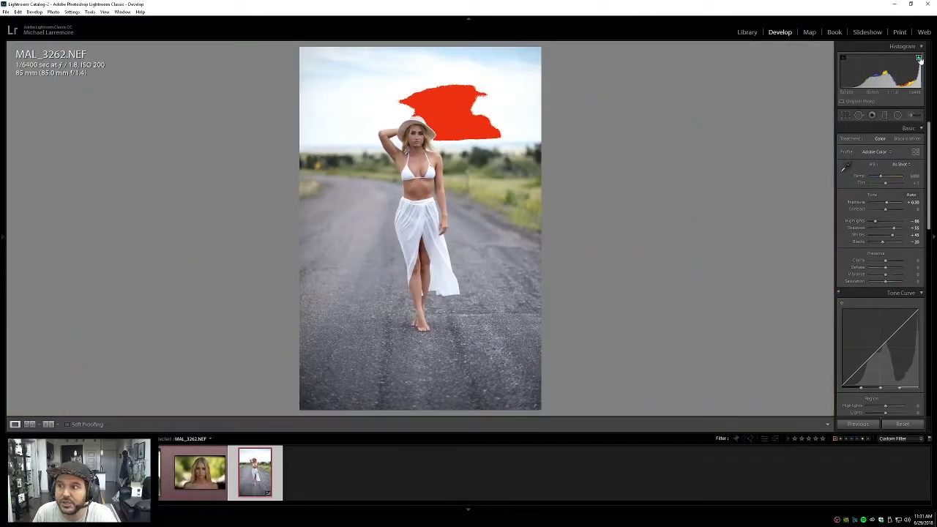
pyautogui.click(919, 58)
# Step: Inspect the model's face, hat and white top up close and compare them with the full photo
pyautogui.click(411, 141)
pyautogui.moveTo(548, 88); pyautogui.dragTo(474, 225)
pyautogui.moveTo(394, 361); pyautogui.dragTo(415, 218)
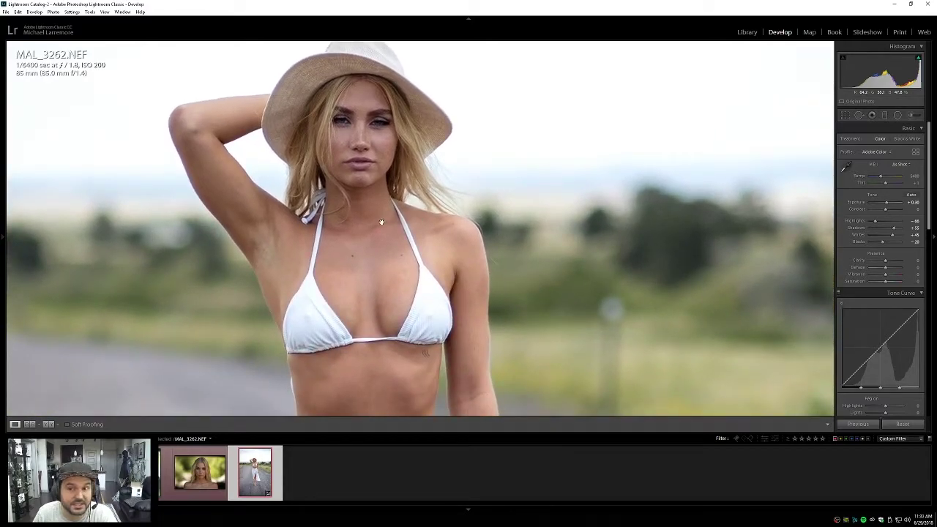
pyautogui.click(487, 138)
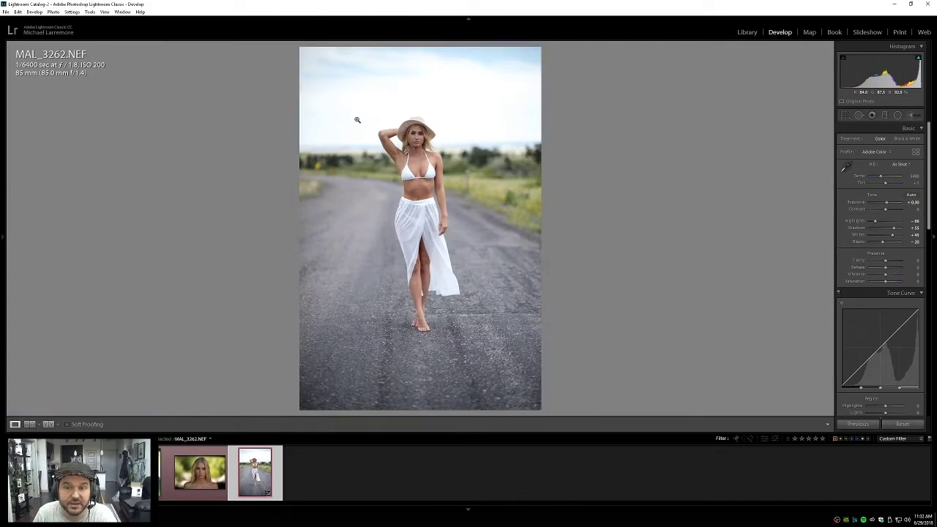
pyautogui.click(431, 129)
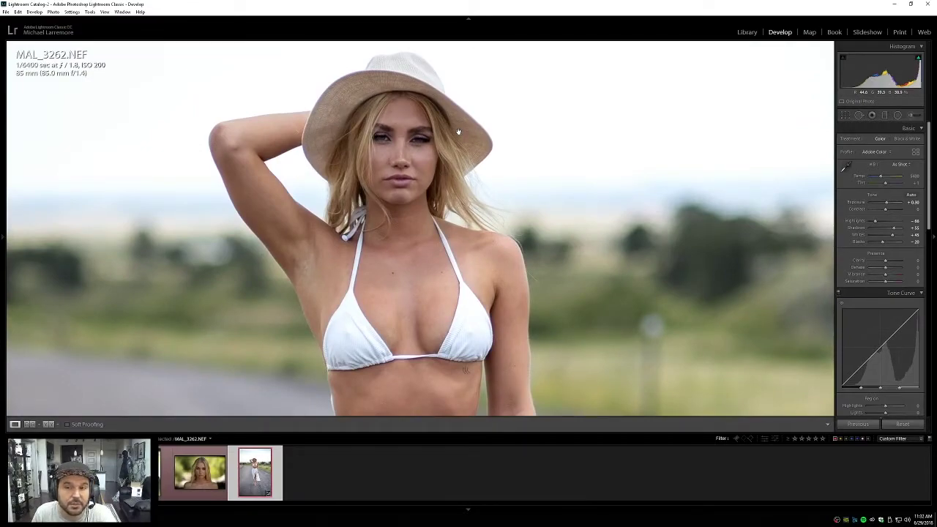
pyautogui.click(410, 149)
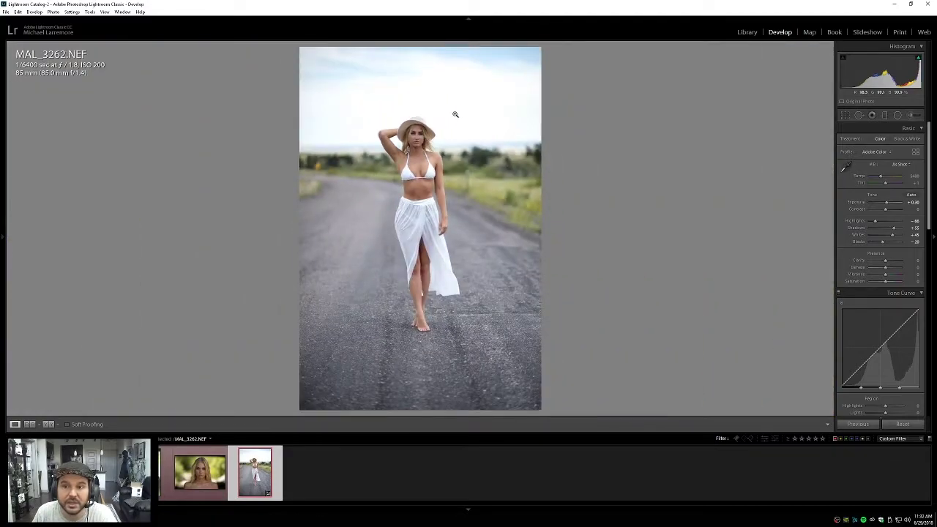
# Step: Set the Shadows to +70 while viewing the model's face and upper body up close
pyautogui.click(415, 144)
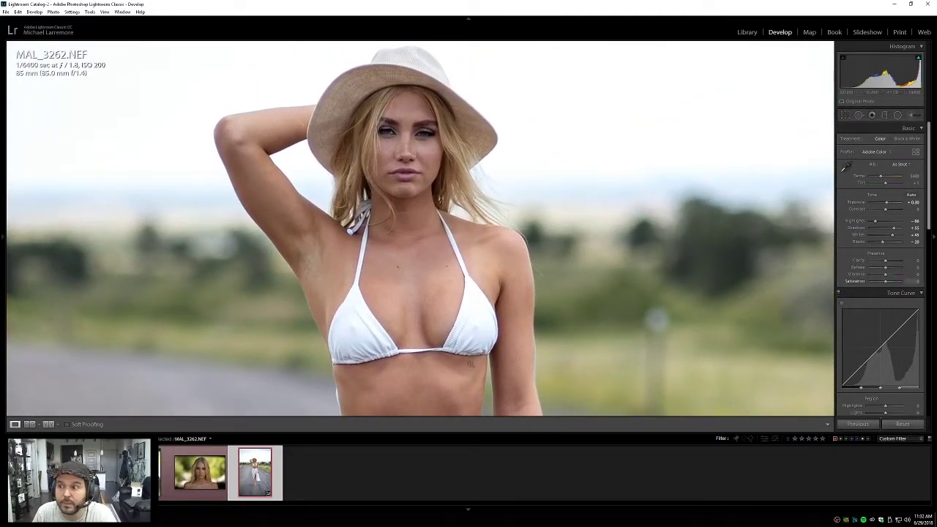
pyautogui.moveTo(893, 231); pyautogui.dragTo(896, 232)
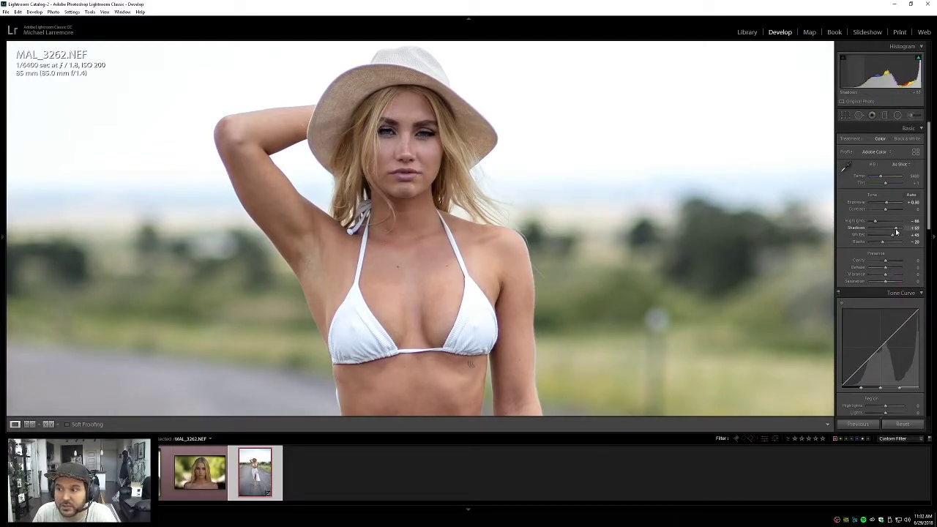
pyautogui.click(913, 227)
pyautogui.write('70')
pyautogui.press('Return')
pyautogui.click(515, 248)
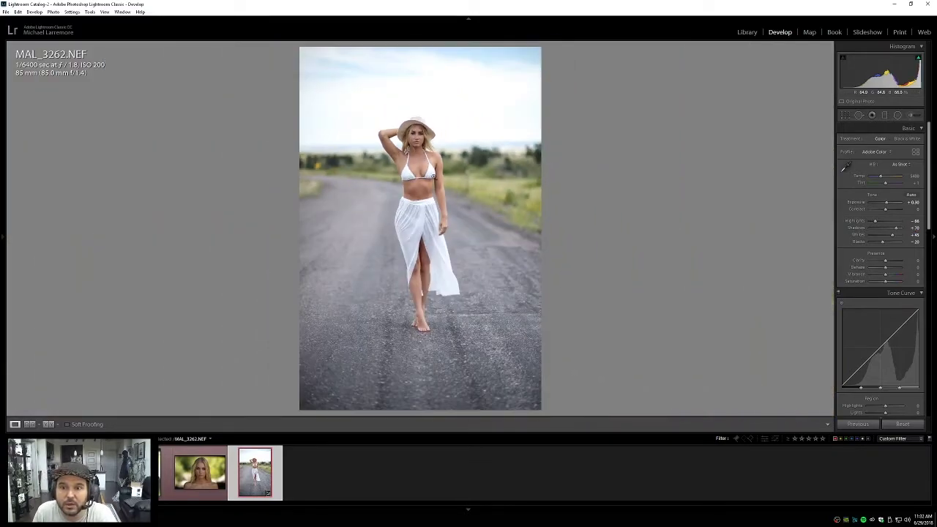
# Step: Examine the effect of the brighter shadows on the face and shoulders, both close up and in the full photo
pyautogui.click(417, 139)
pyautogui.moveTo(437, 233); pyautogui.dragTo(434, 313)
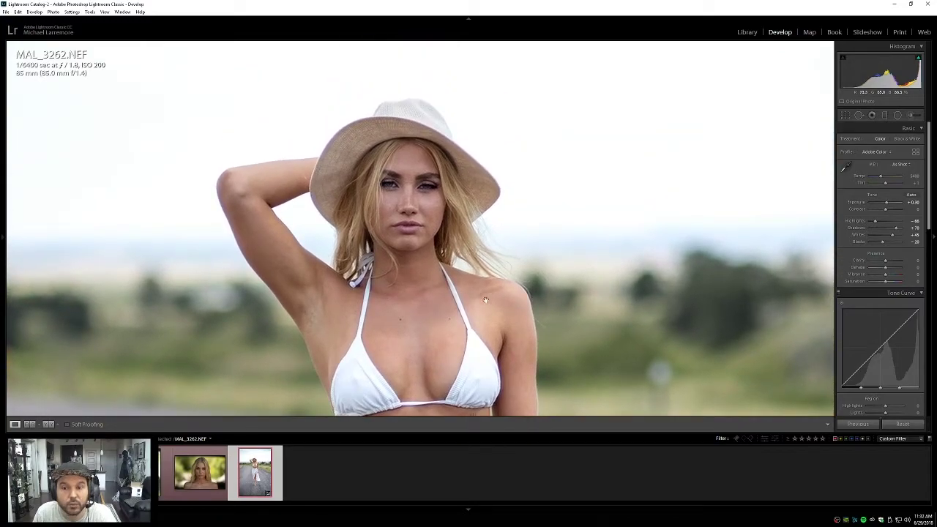
pyautogui.click(413, 303)
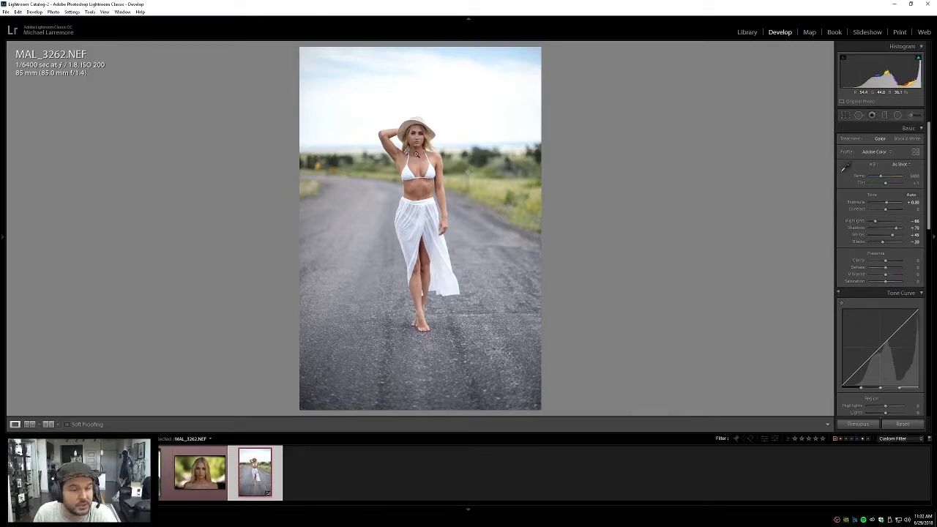
pyautogui.click(415, 153)
pyautogui.moveTo(415, 153); pyautogui.dragTo(376, 186)
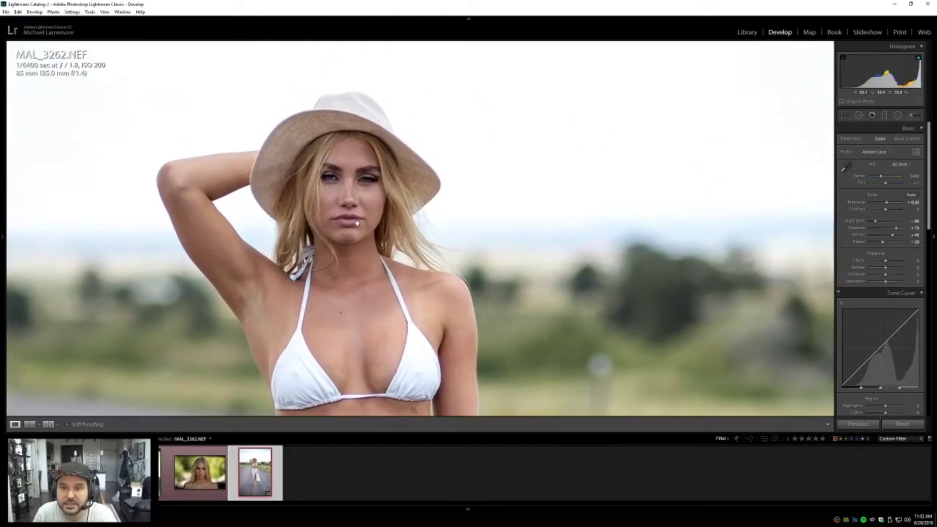
pyautogui.click(349, 269)
# Step: Show the highlight clipping warning and lower the Whites to +33 while watching the white top and skirt waistband
pyautogui.moveTo(919, 60)
pyautogui.click(920, 60)
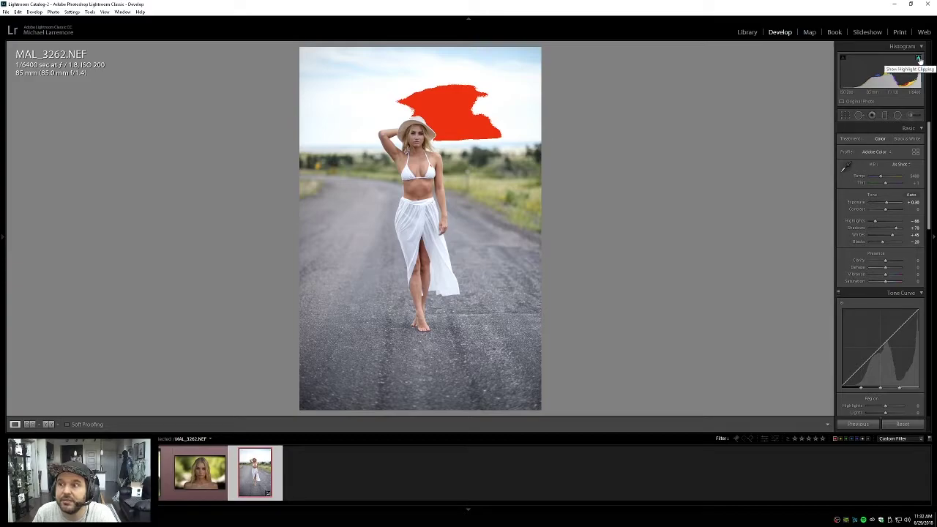
pyautogui.moveTo(445, 174); pyautogui.dragTo(407, 322)
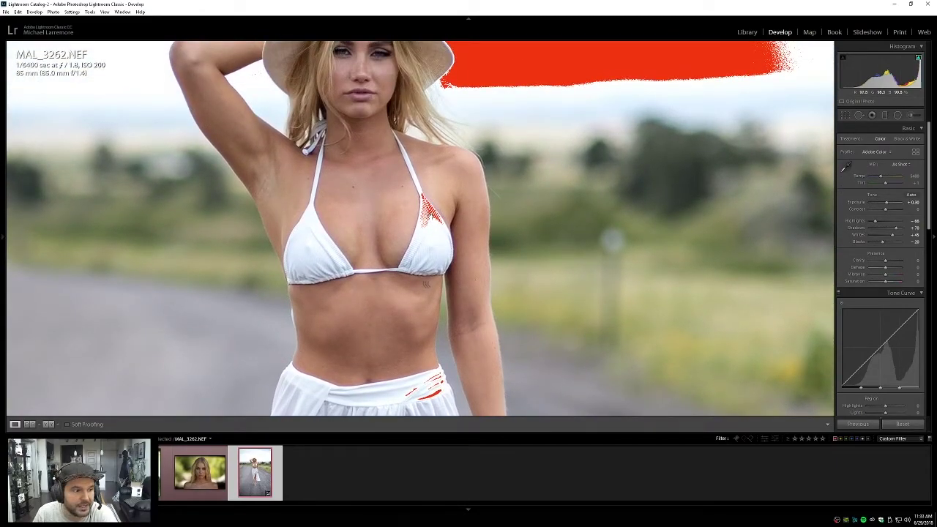
pyautogui.moveTo(893, 235); pyautogui.dragTo(890, 238)
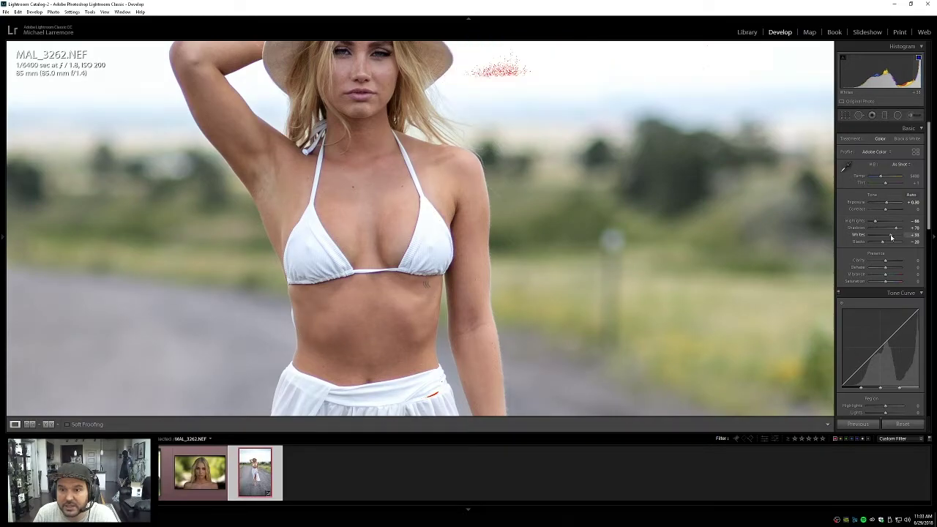
# Step: Check the skirt waistband, white top and sky for remaining highlight clipping, and hide the clipping warning
pyautogui.moveTo(516, 346); pyautogui.dragTo(433, 290)
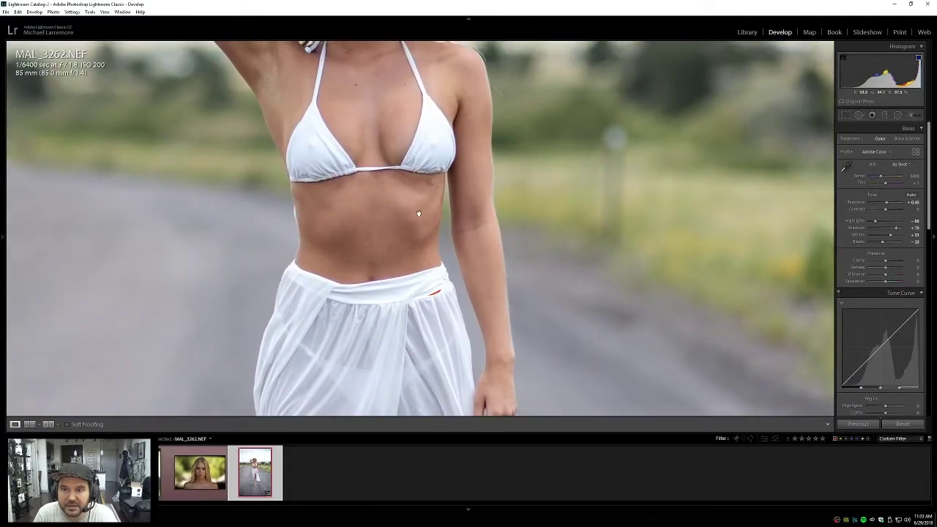
pyautogui.moveTo(419, 217); pyautogui.dragTo(421, 364)
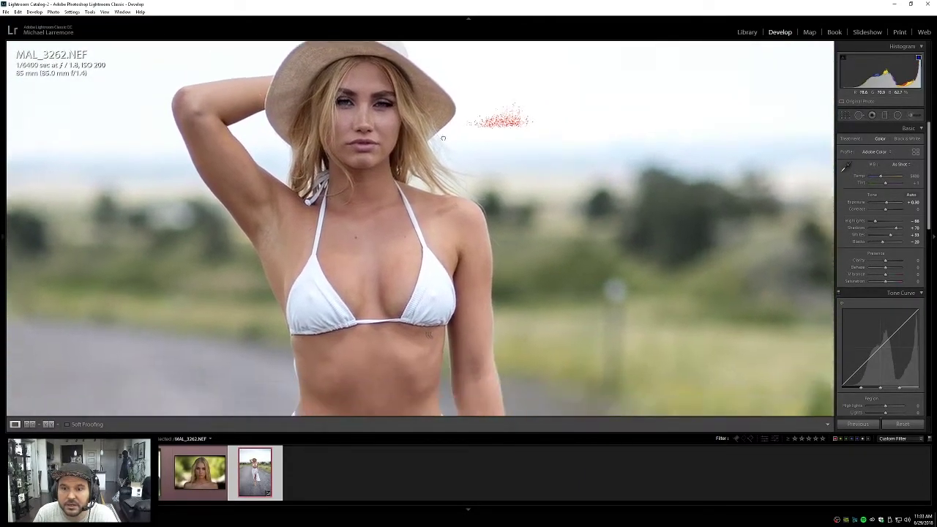
pyautogui.moveTo(436, 414); pyautogui.dragTo(414, 349)
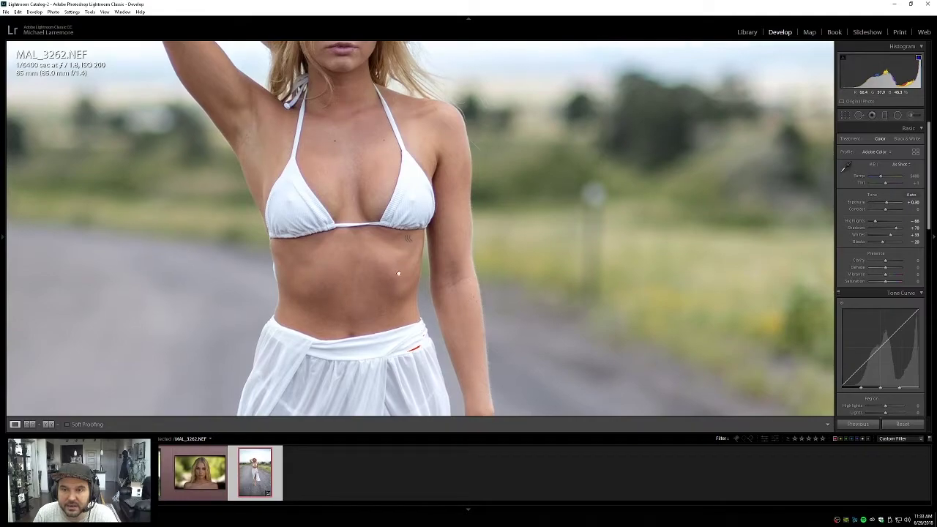
pyautogui.moveTo(398, 273); pyautogui.dragTo(505, 257)
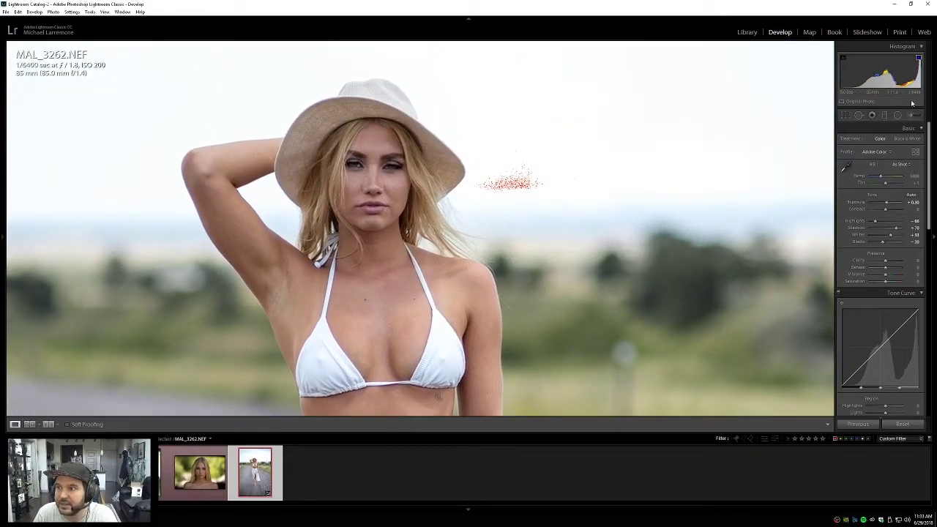
pyautogui.click(447, 183)
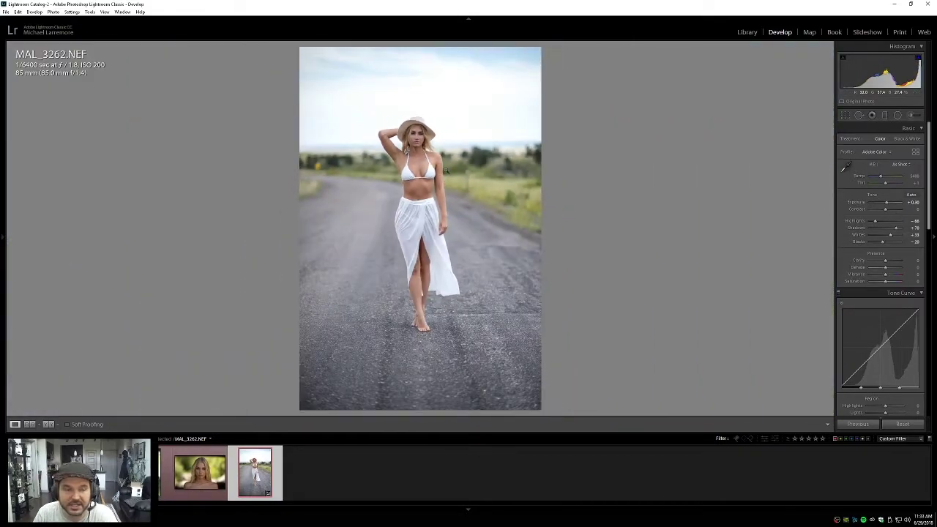
# Step: Compare the sky beside the hat with and without the highlight clipping warning, and return to the full photo
pyautogui.click(438, 149)
pyautogui.moveTo(438, 148); pyautogui.dragTo(472, 185)
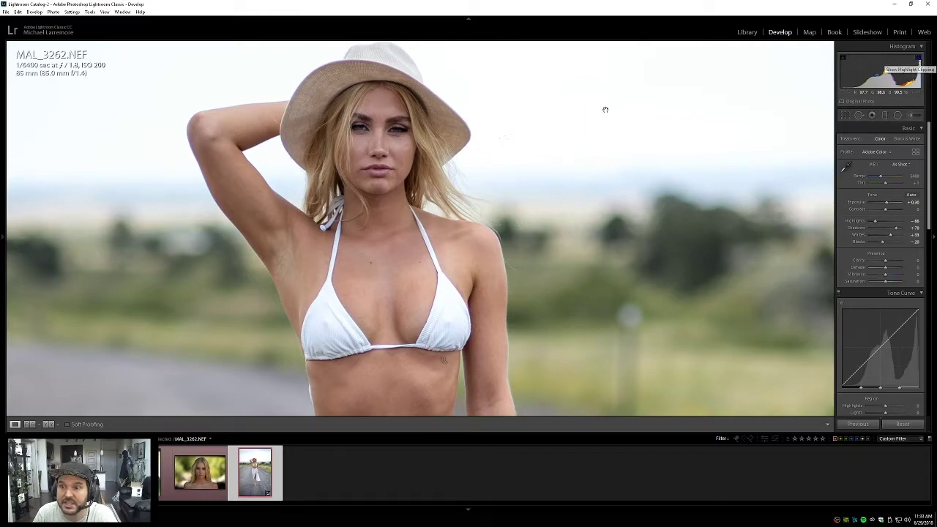
pyautogui.hotkey('ctrl', '-')
pyautogui.hotkey('ctrl', '-')
pyautogui.click(469, 120)
pyautogui.moveTo(921, 62)
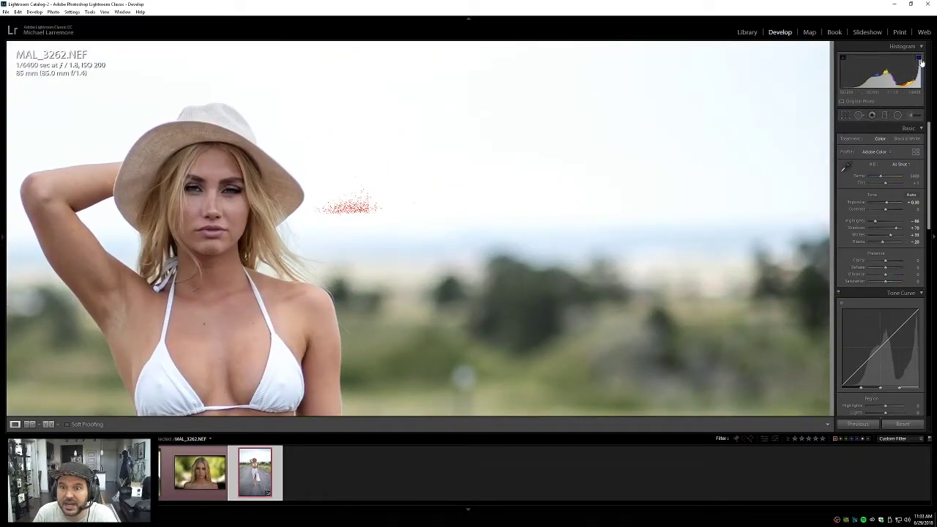
pyautogui.click(300, 256)
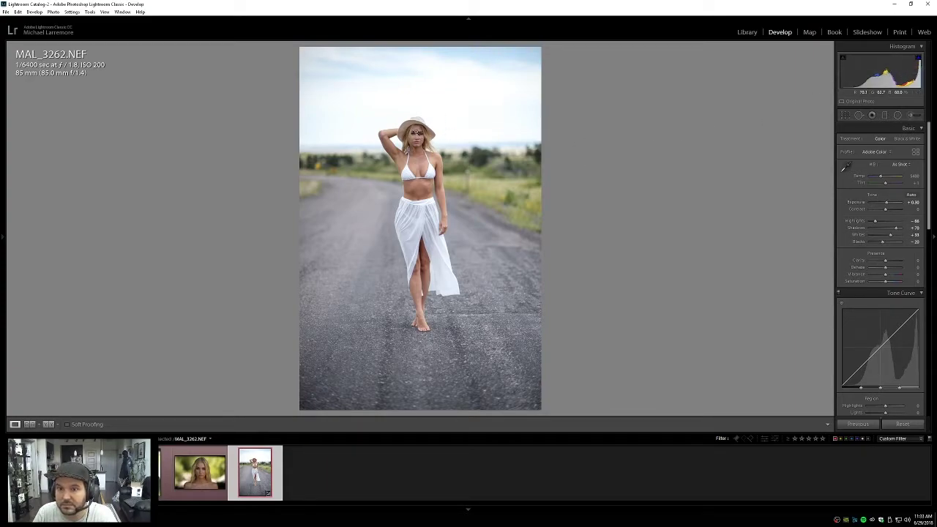
# Step: Try a custom white balance by sampling the white bikini top as the neutral target with the White Balance Selector
pyautogui.click(415, 132)
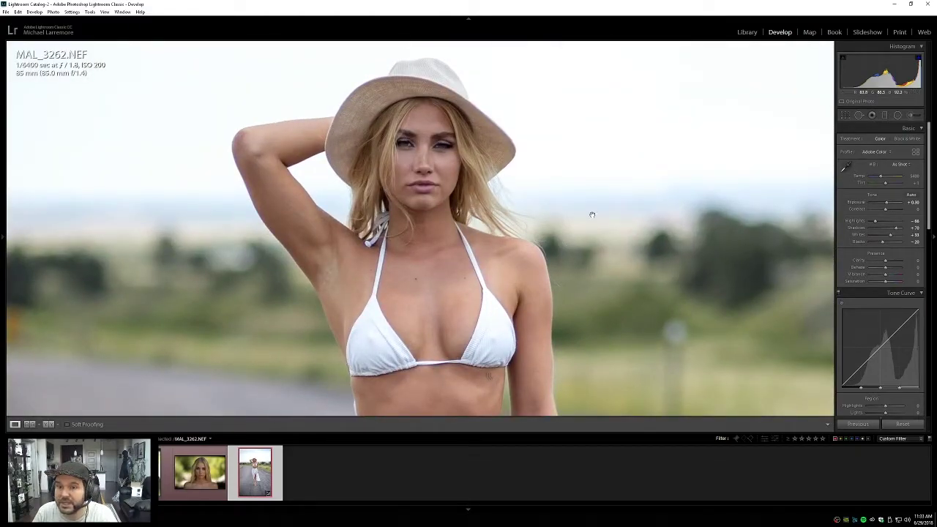
pyautogui.moveTo(463, 239); pyautogui.dragTo(411, 224)
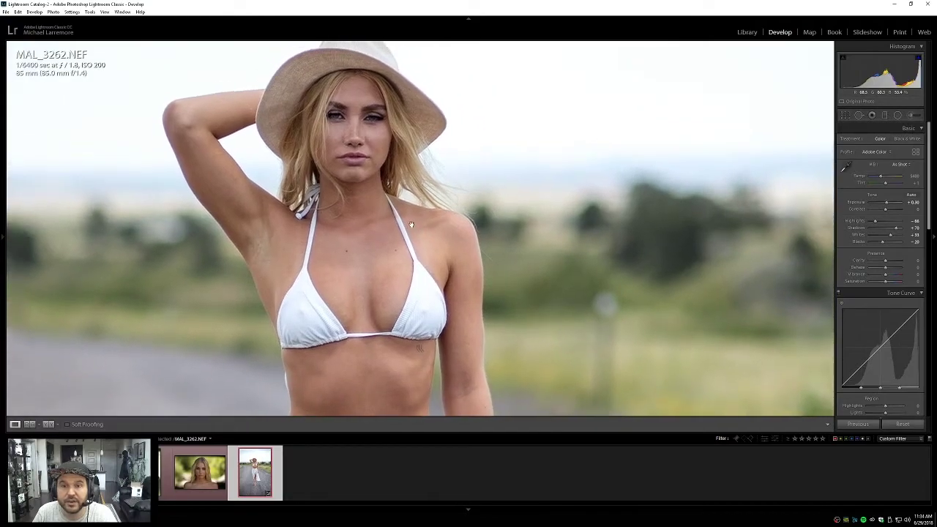
pyautogui.moveTo(466, 283); pyautogui.dragTo(476, 316)
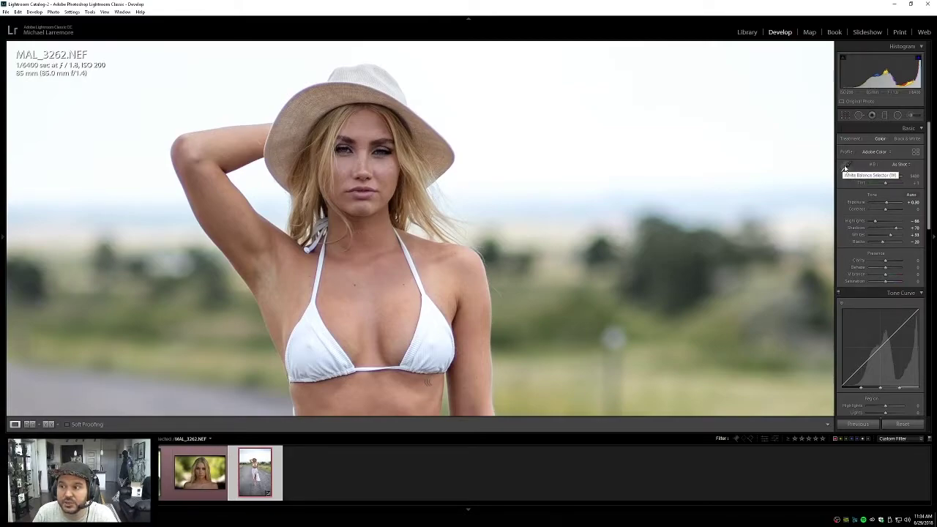
pyautogui.click(844, 168)
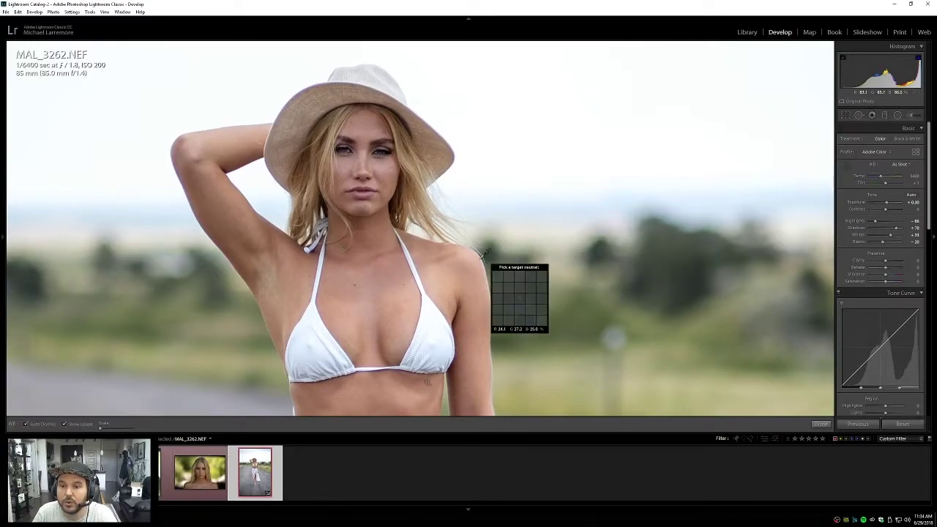
pyautogui.click(437, 330)
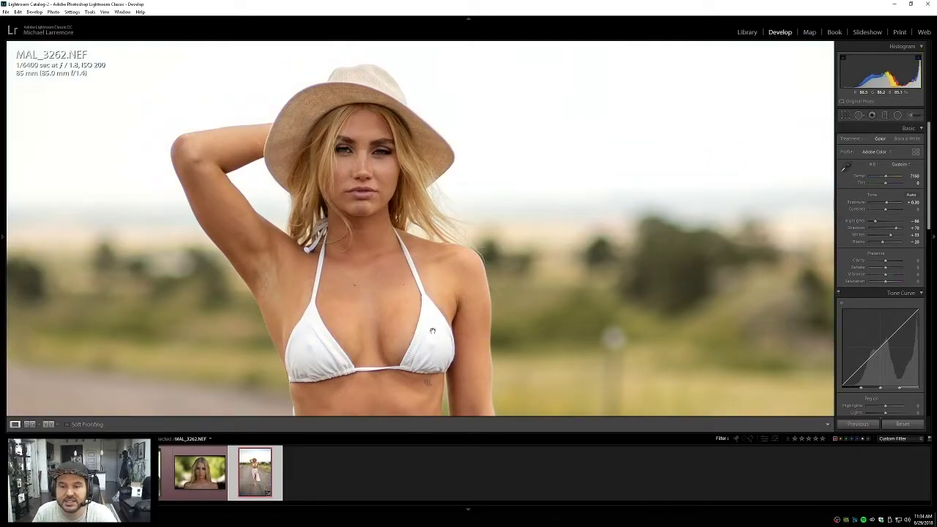
pyautogui.click(534, 254)
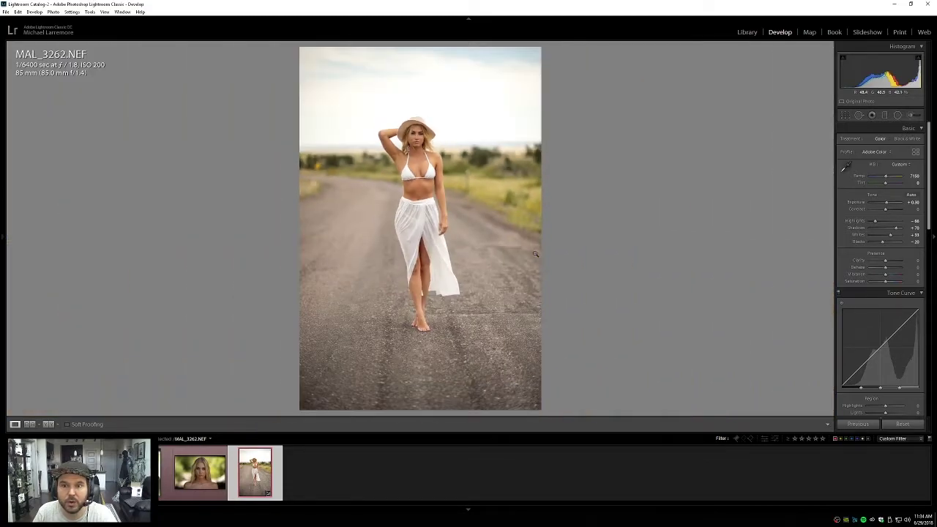
# Step: Check the skin tones up close and undo the custom white balance
pyautogui.click(435, 143)
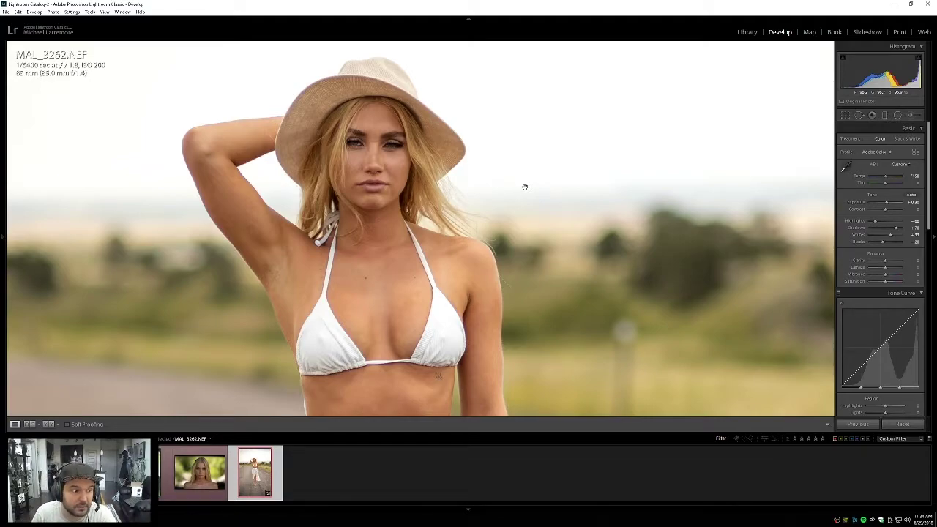
pyautogui.click(525, 187)
pyautogui.hotkey('ctrl', 'z')
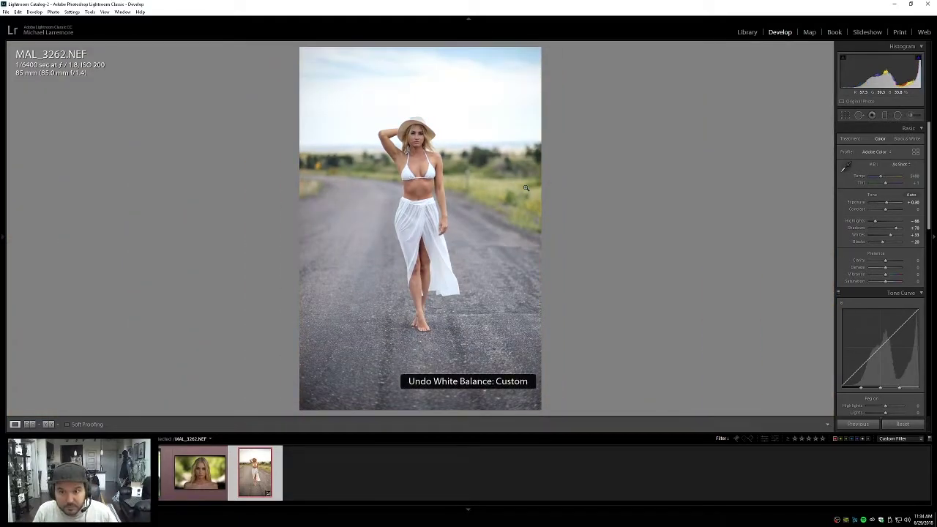
# Step: Try a custom white balance sampled from the white bikini top, check it across the full photo and undo it
pyautogui.click(415, 132)
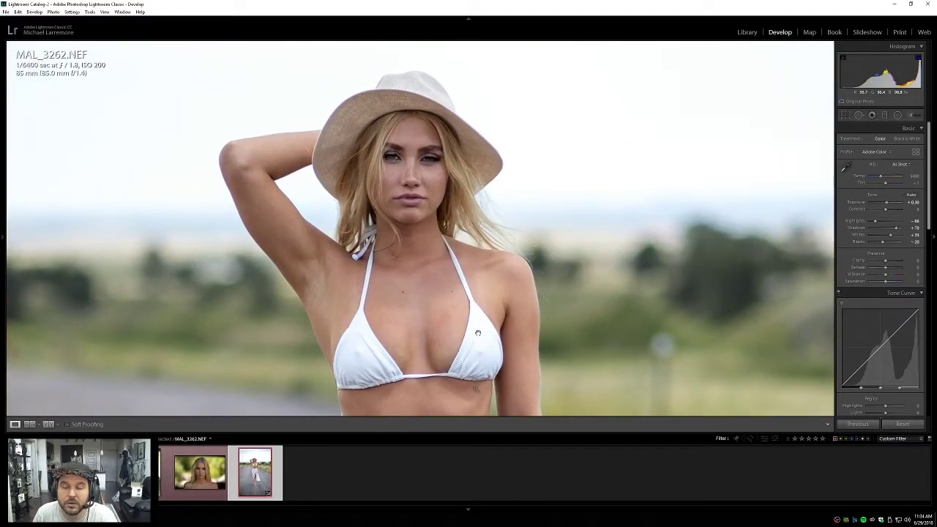
pyautogui.click(847, 166)
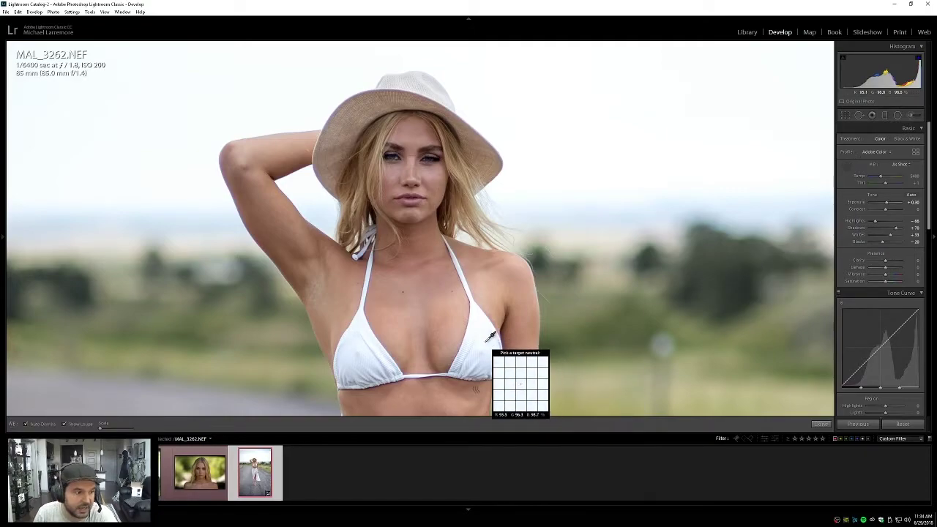
pyautogui.click(489, 338)
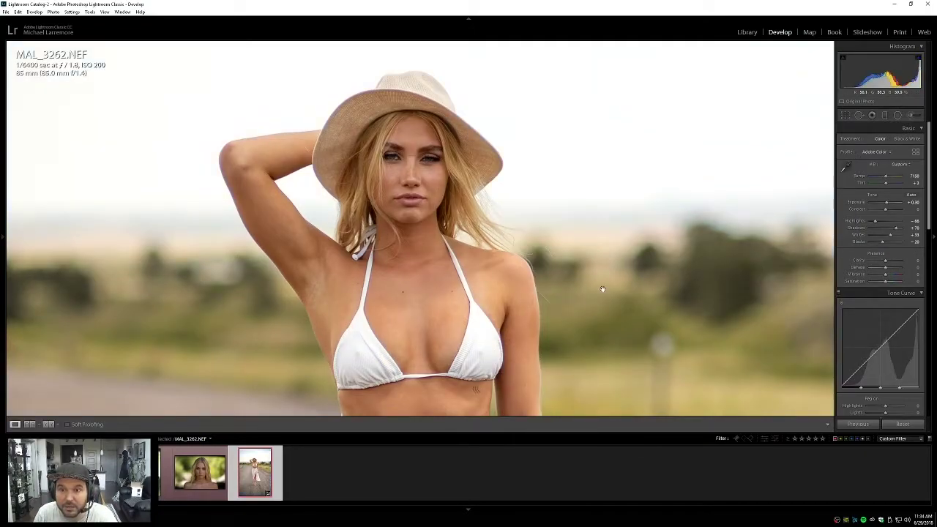
pyautogui.click(512, 262)
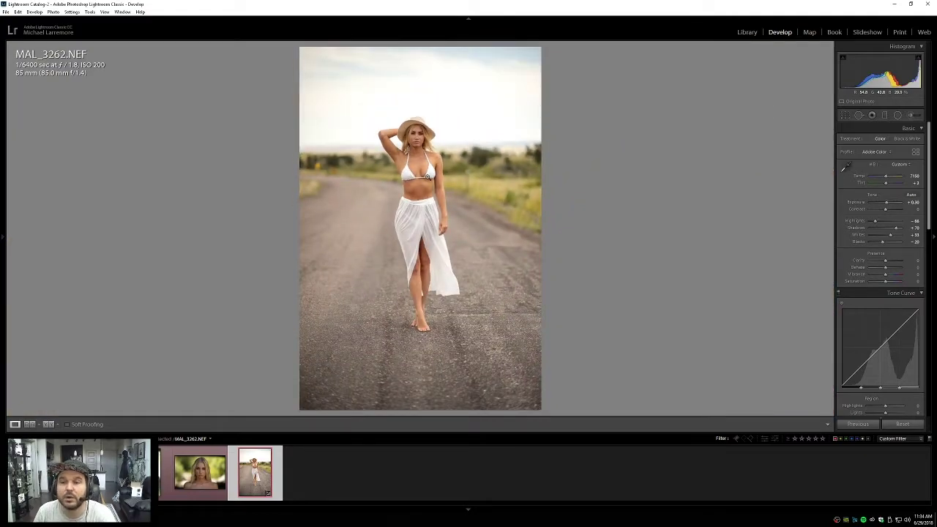
pyautogui.click(429, 180)
pyautogui.hotkey('ctrl', 'z')
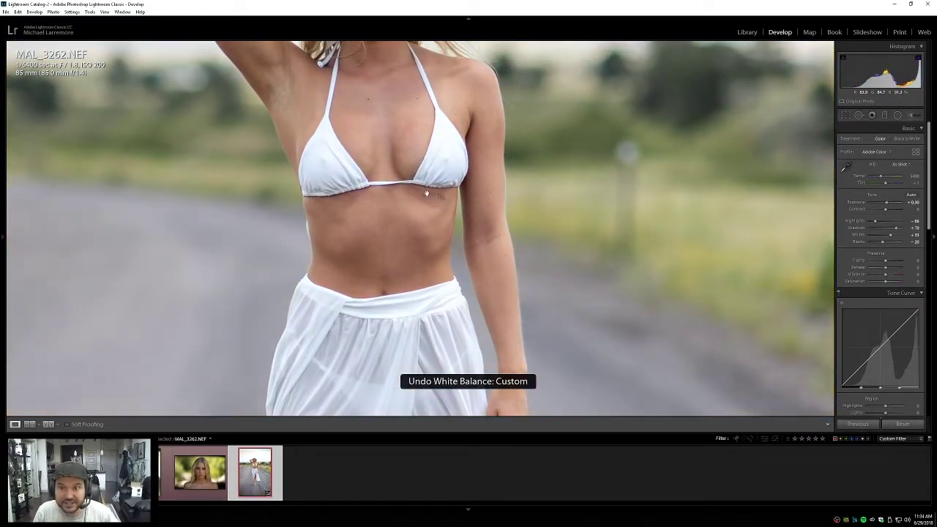
# Step: Try custom white balances sampled from two spots on the white skirt, checking the skin tones and undoing each one
pyautogui.click(846, 167)
pyautogui.click(433, 347)
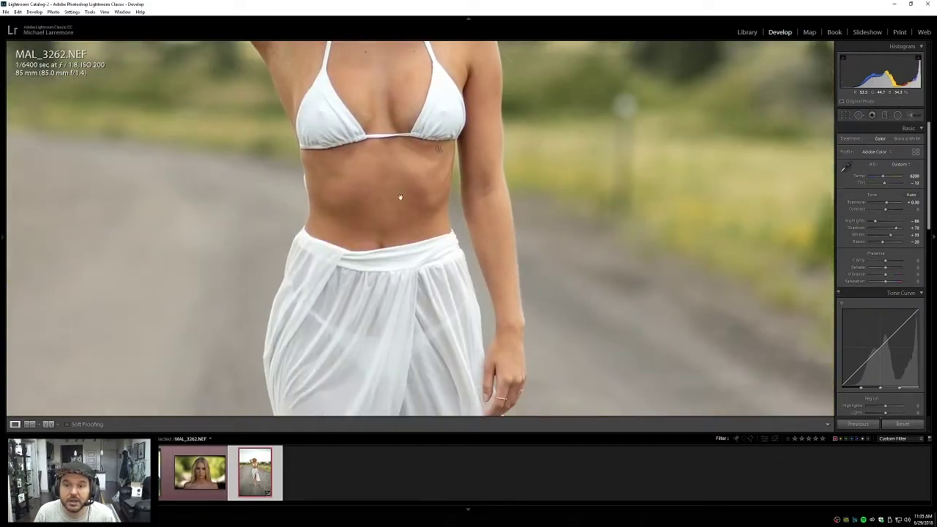
pyautogui.hotkey('ctrl', 'z')
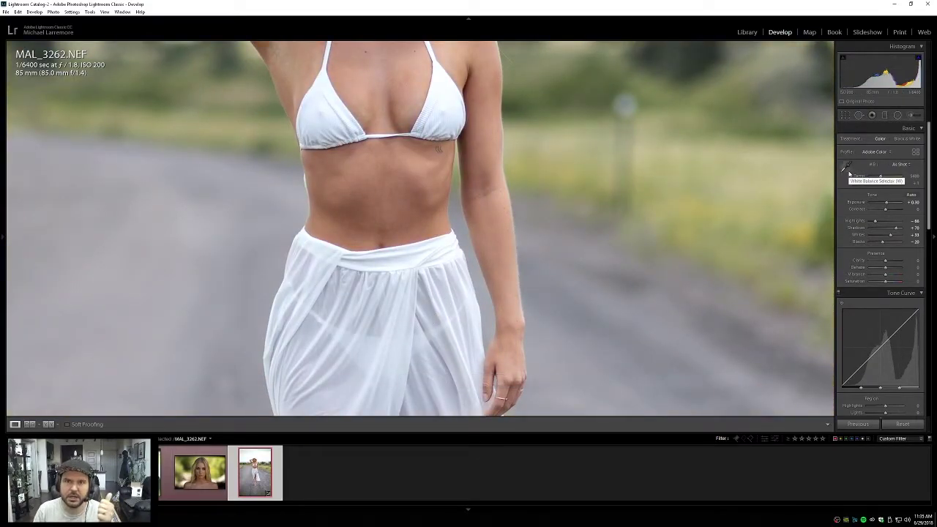
pyautogui.click(848, 173)
pyautogui.click(431, 316)
pyautogui.moveTo(498, 144); pyautogui.dragTo(425, 276)
pyautogui.hotkey('ctrl', 'z')
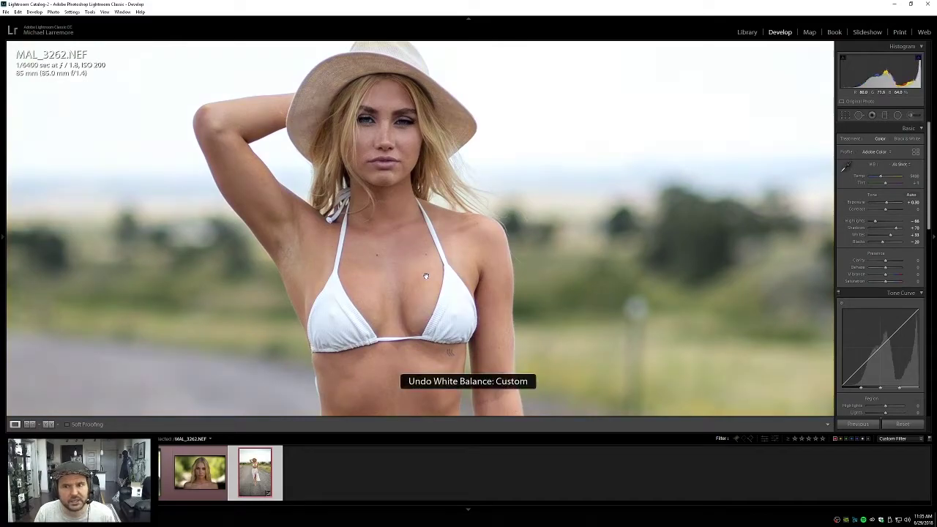
# Step: Try swinging the Temp between its coolest and warmest extremes on the close-up, and undo the change
pyautogui.click(483, 251)
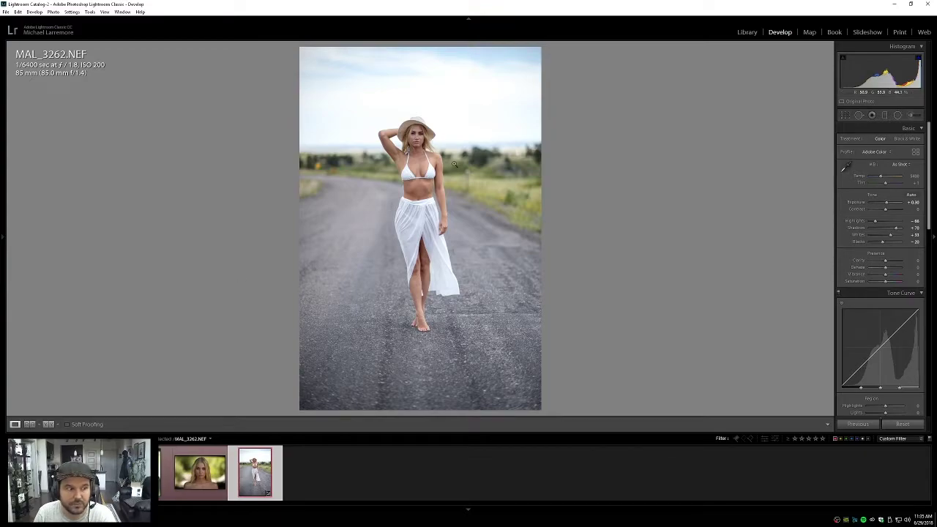
pyautogui.click(418, 147)
pyautogui.moveTo(419, 148); pyautogui.dragTo(417, 186)
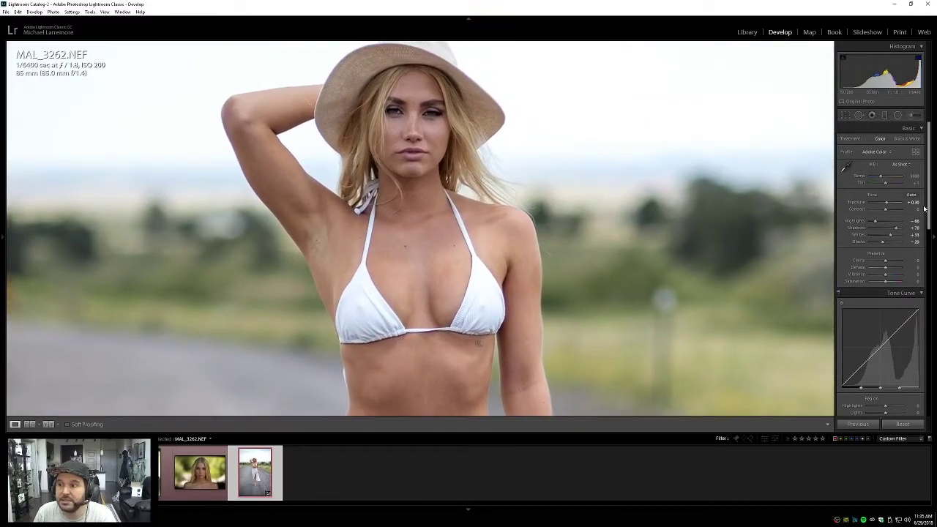
pyautogui.moveTo(913, 177); pyautogui.dragTo(907, 179)
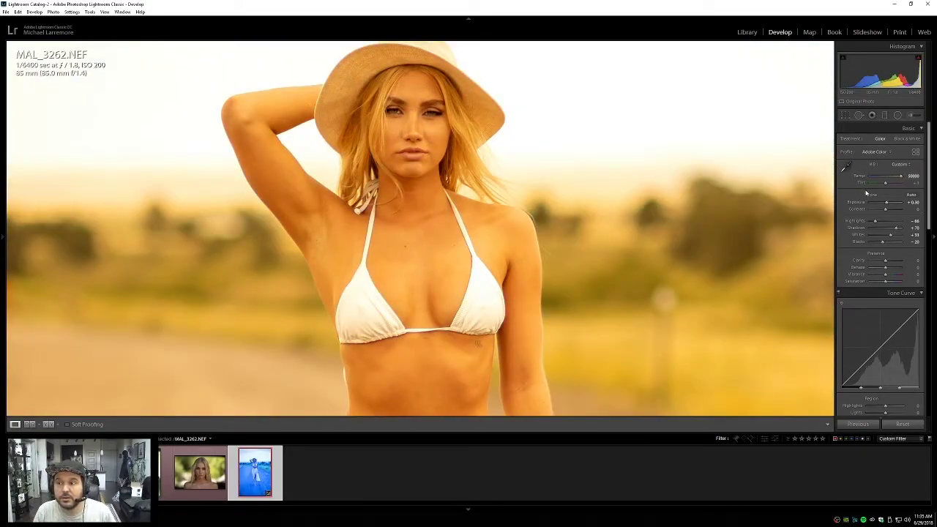
pyautogui.hotkey('ctrl', 'z')
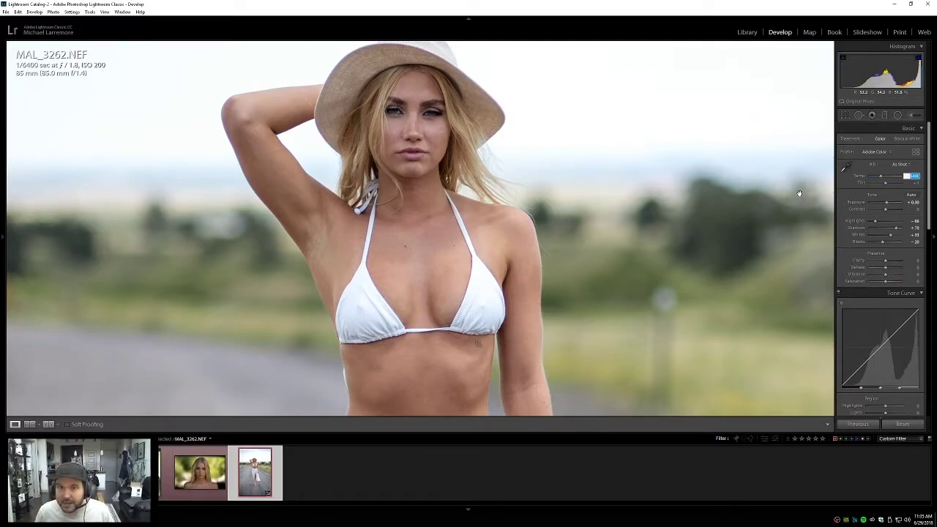
# Step: Try a Temp of 5800 with a Tint of +4 and check the face and skin tones up close
pyautogui.write('5800')
pyautogui.press('Return')
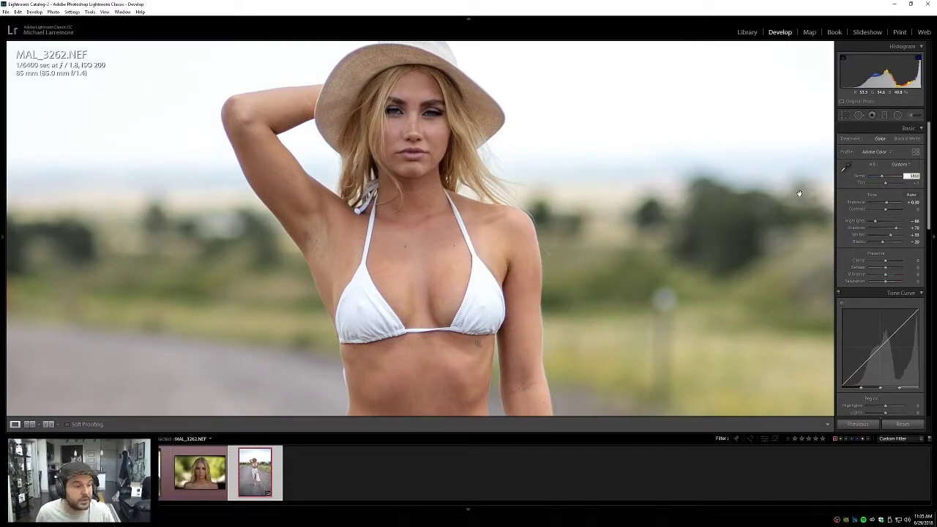
pyautogui.click(436, 165)
pyautogui.click(414, 144)
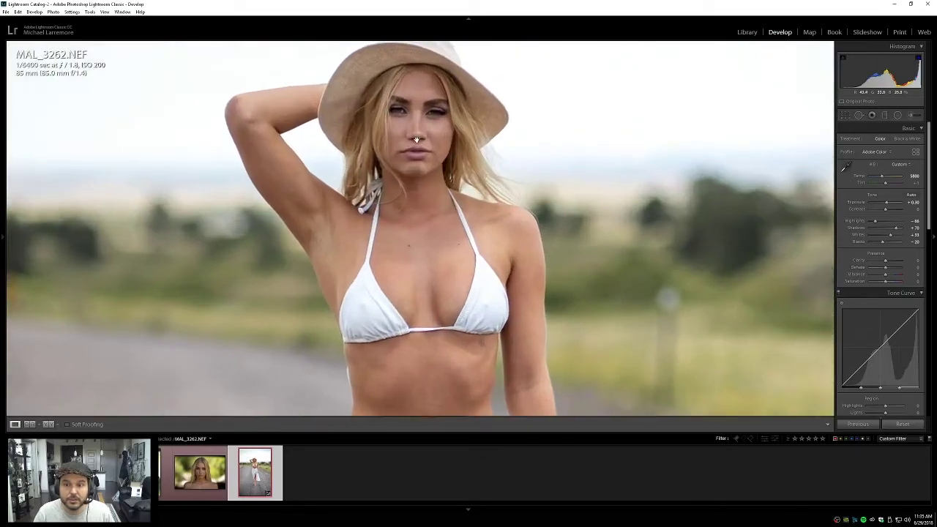
pyautogui.moveTo(425, 181); pyautogui.dragTo(424, 209)
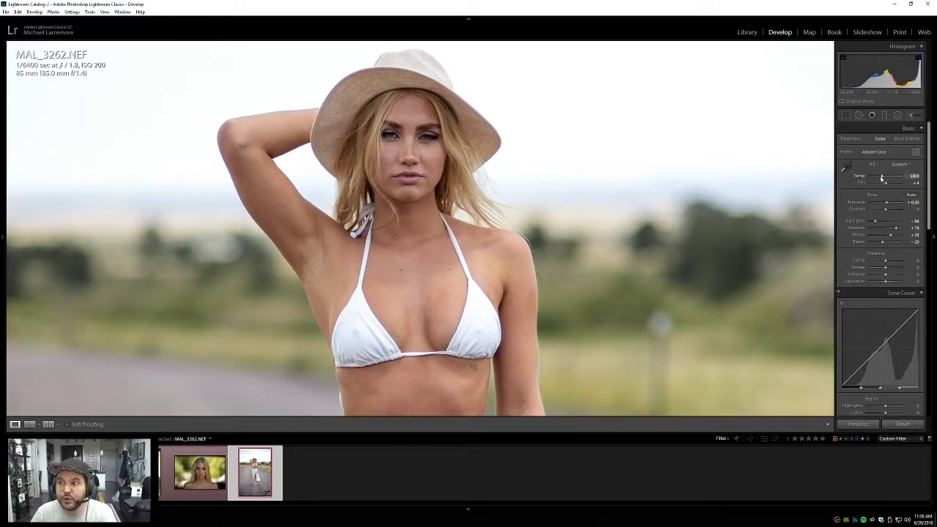
# Step: Try cooler Temp values and a green Tint of -86, check the full photo and the face, and undo the shifts
pyautogui.moveTo(882, 179); pyautogui.dragTo(879, 178)
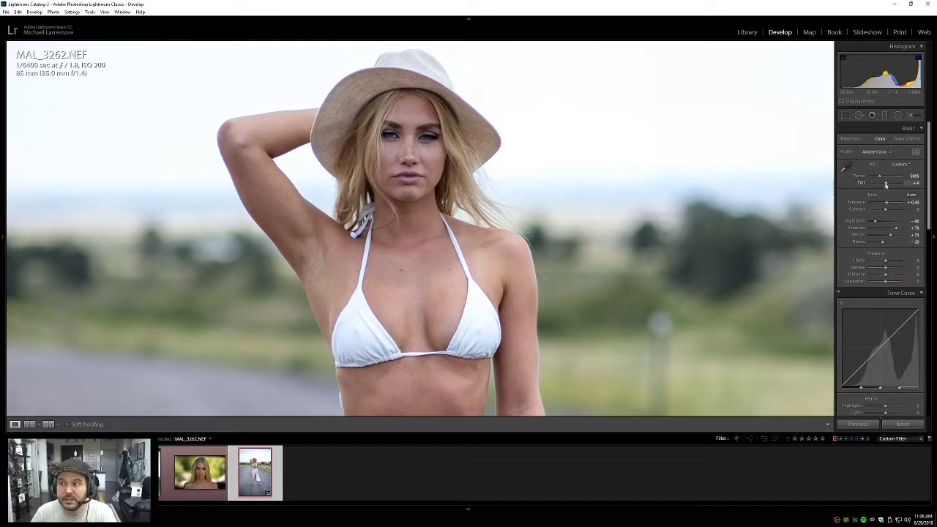
pyautogui.moveTo(883, 185); pyautogui.dragTo(884, 187)
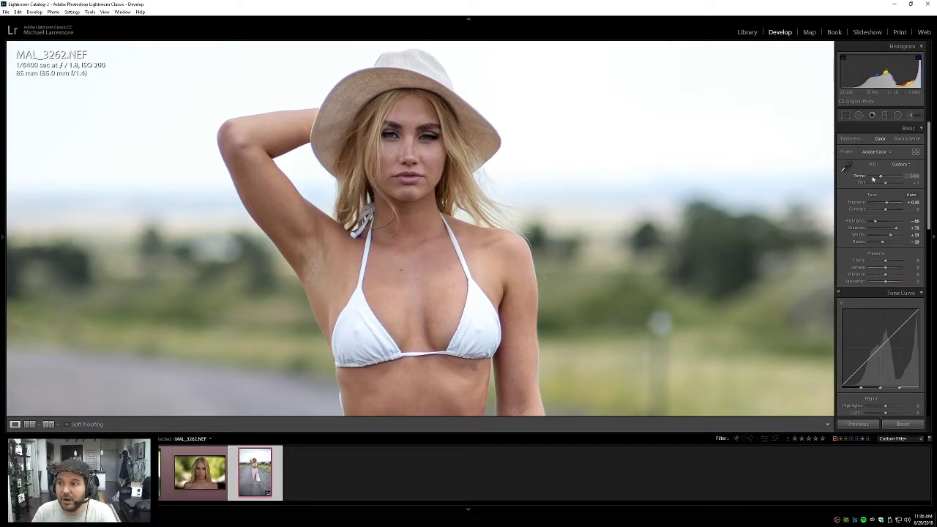
pyautogui.moveTo(878, 177); pyautogui.dragTo(876, 182)
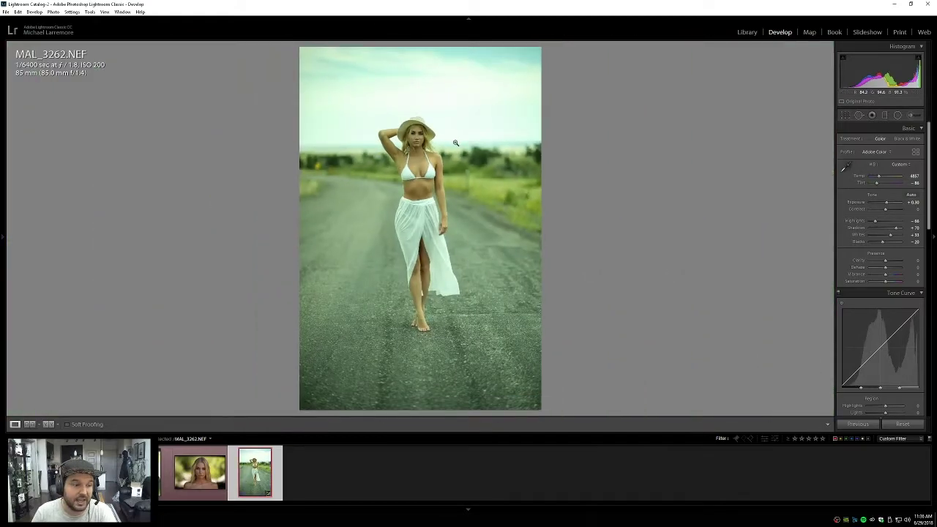
pyautogui.click(471, 142)
pyautogui.moveTo(403, 177); pyautogui.dragTo(490, 210)
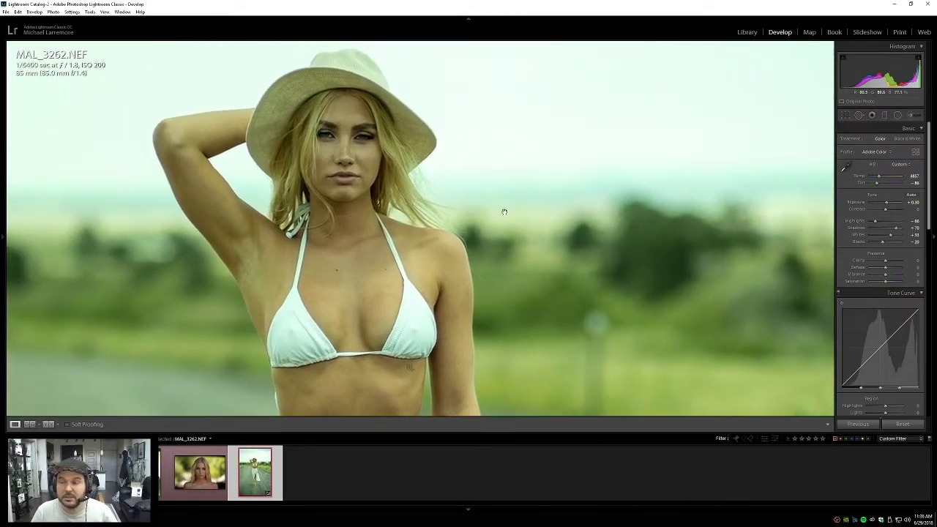
pyautogui.hotkey('ctrl', 'z')
pyautogui.hotkey('ctrl', 'z')
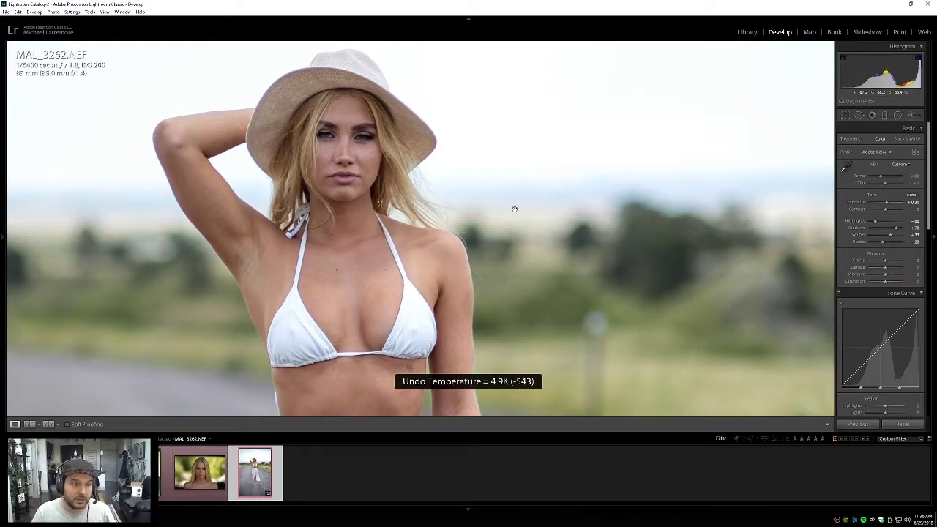
# Step: Try warming the photo with Temp values of 5800 and 6200
pyautogui.click(914, 176)
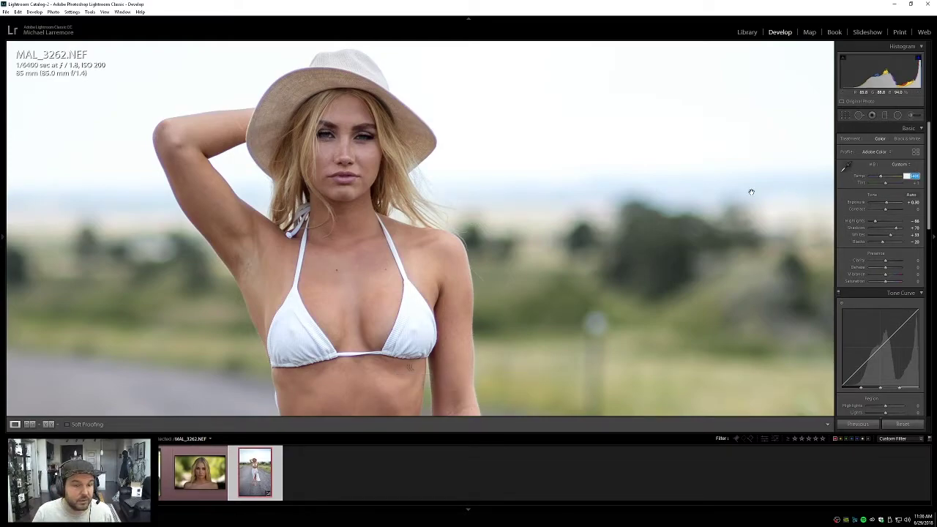
pyautogui.write('5800')
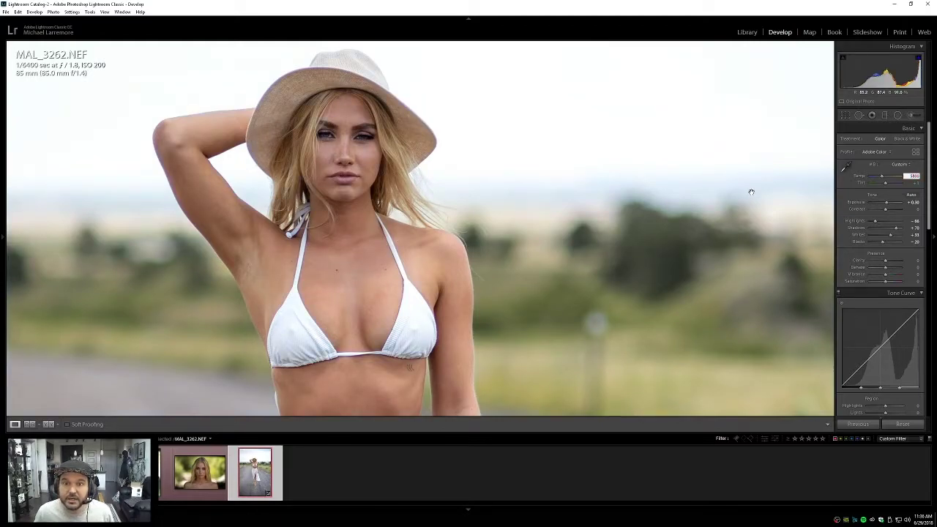
pyautogui.press('Return')
pyautogui.write('6250')
pyautogui.press('Return')
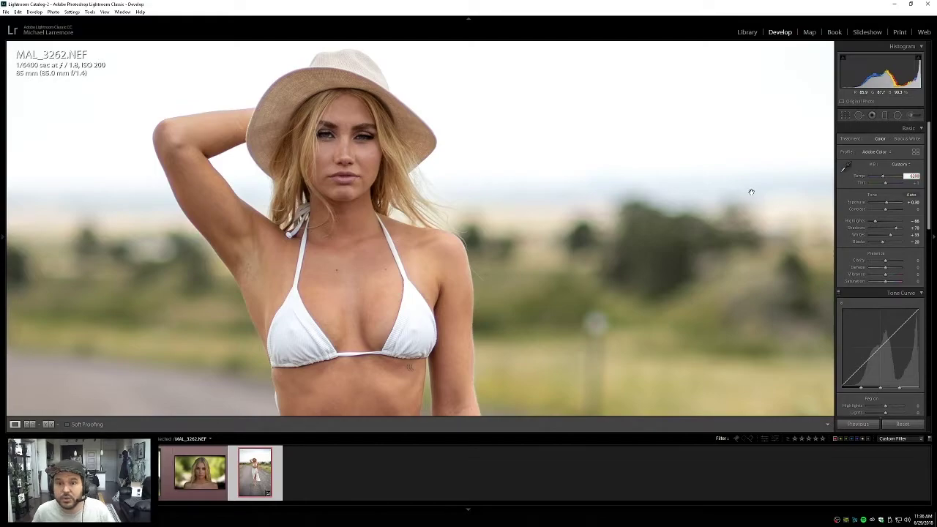
# Step: Check the warmer look in the full photo and on the face, and return the Temp to 5800 for comparison
pyautogui.click(431, 255)
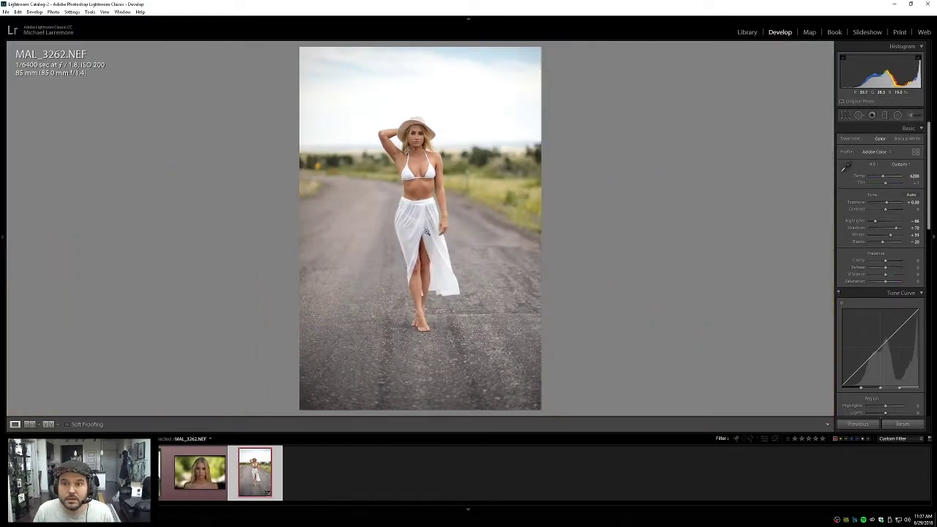
pyautogui.click(425, 155)
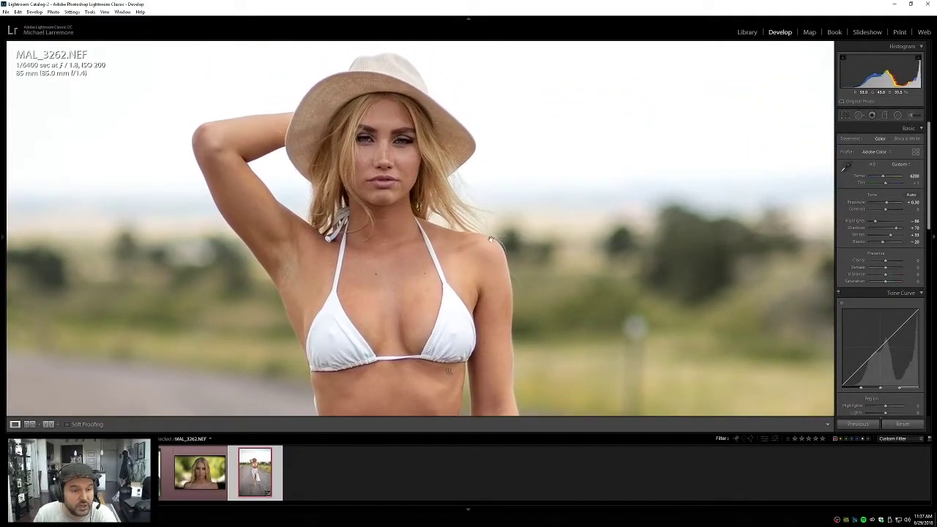
pyautogui.click(914, 176)
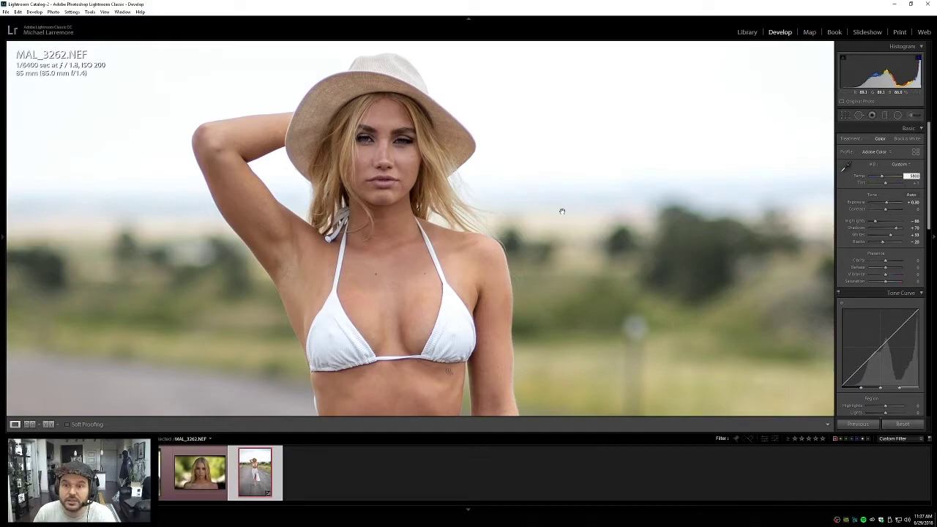
pyautogui.click(523, 161)
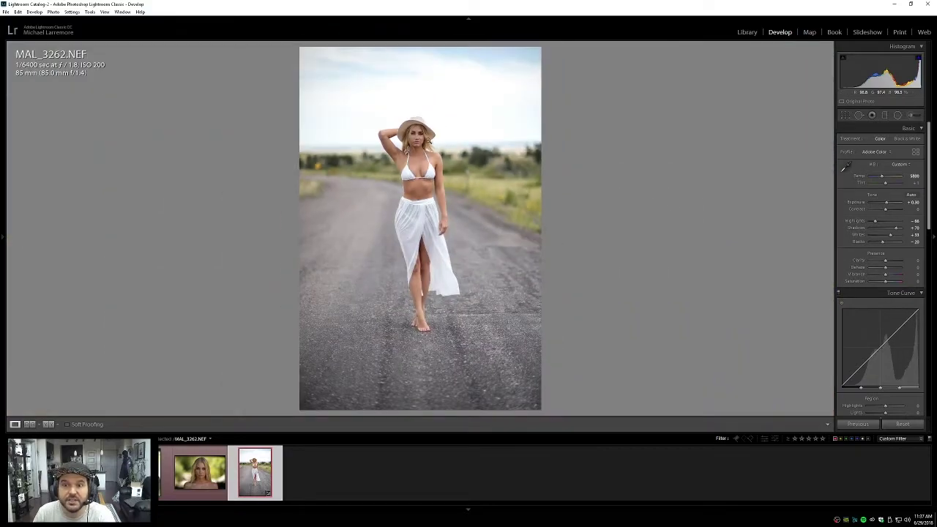
# Step: Set the Temp to 6000 and the Tint to +4, checking the result in the full photo and on the face
pyautogui.click(413, 138)
pyautogui.moveTo(433, 163); pyautogui.dragTo(424, 263)
pyautogui.click(915, 176)
pyautogui.write('6000')
pyautogui.press('Tab')
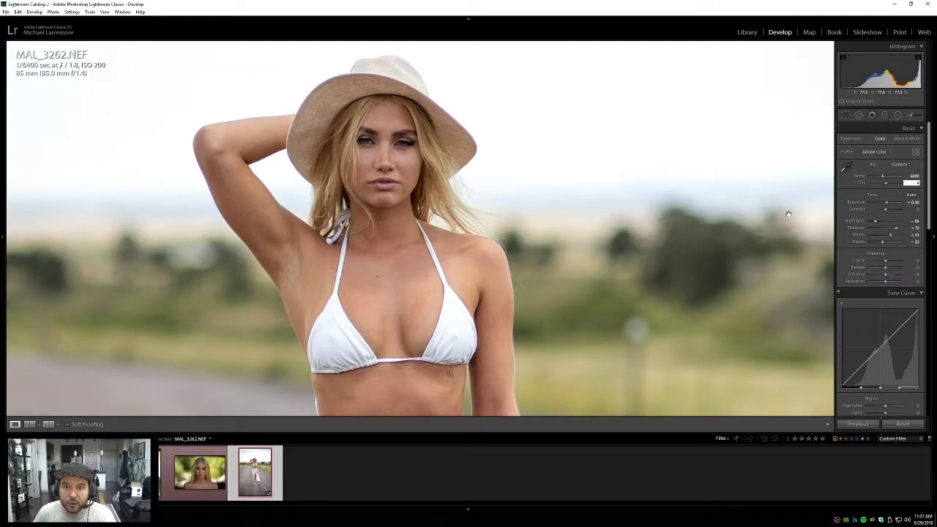
pyautogui.click(669, 209)
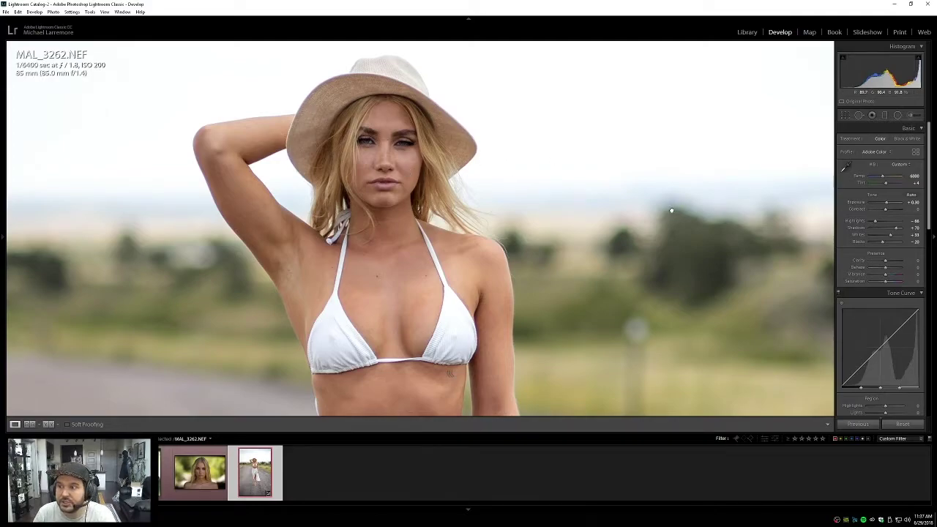
pyautogui.click(669, 209)
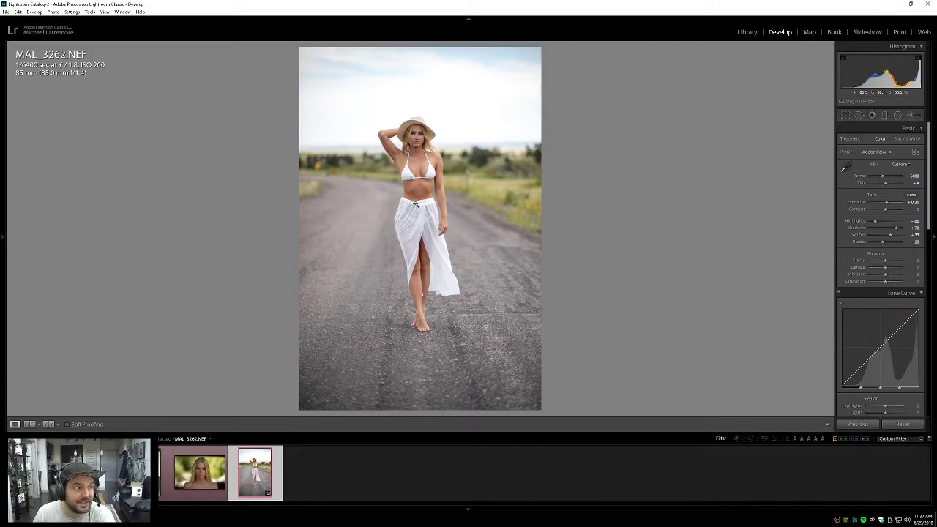
pyautogui.click(416, 150)
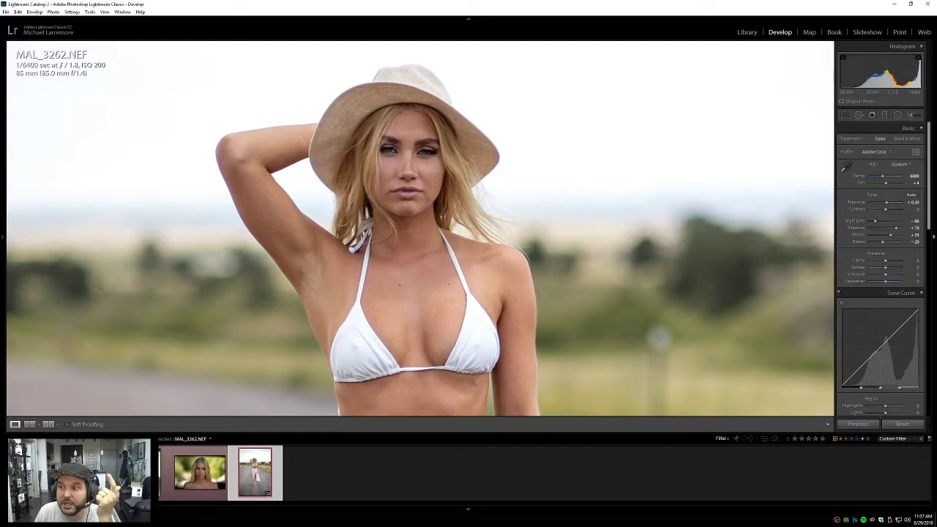
pyautogui.moveTo(930, 213)
pyautogui.mouseDown()
pyautogui.moveTo(935, 269)
pyautogui.moveTo(932, 212)
pyautogui.mouseUp()
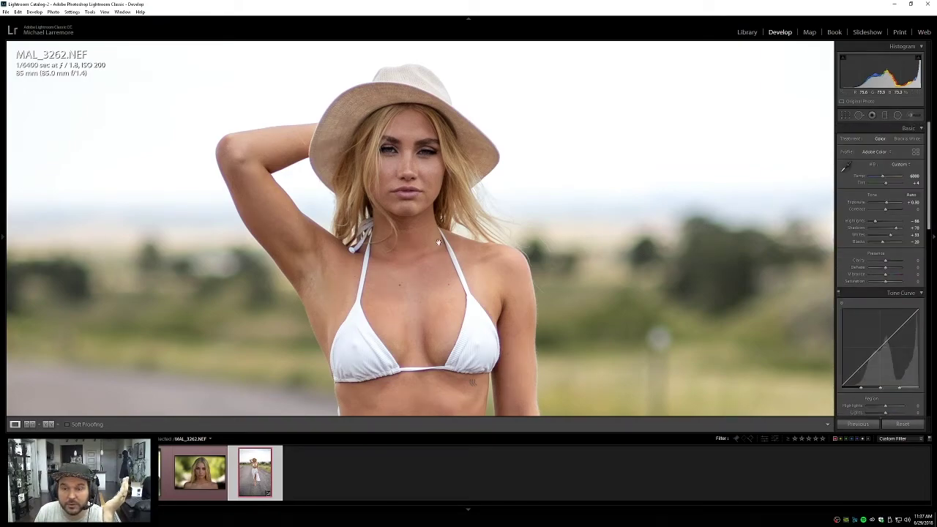
# Step: Try a narrow crop with the aspect ratio unlocked, trimming both sides of MAL_3262.NEF, and undo it
pyautogui.click(570, 206)
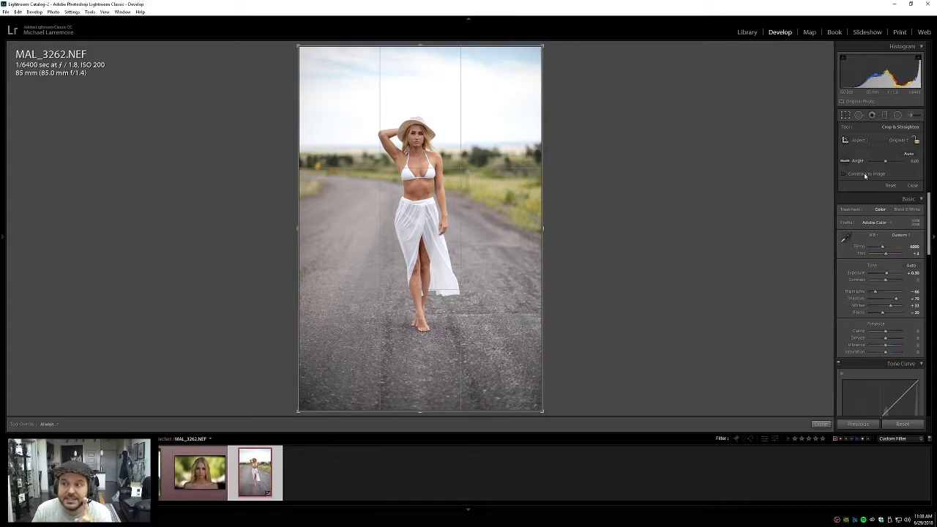
pyautogui.click(916, 141)
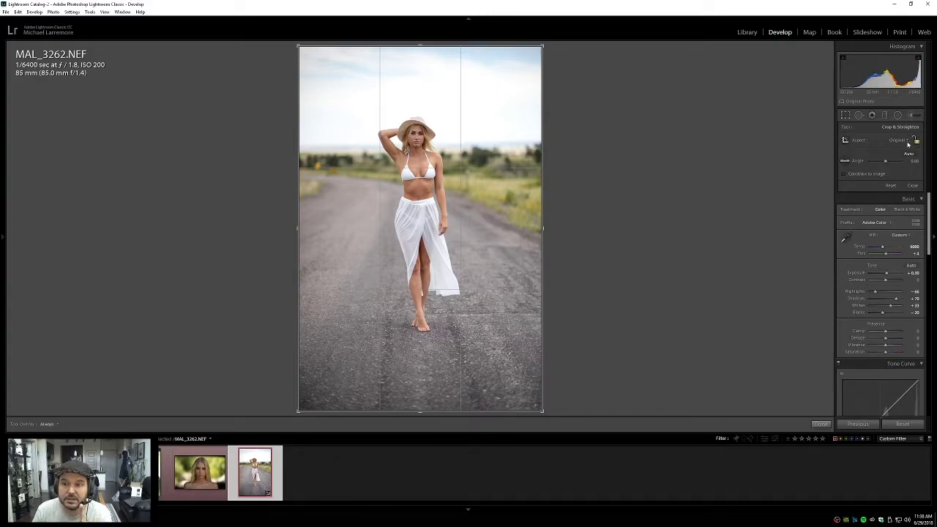
pyautogui.moveTo(299, 229); pyautogui.dragTo(365, 229)
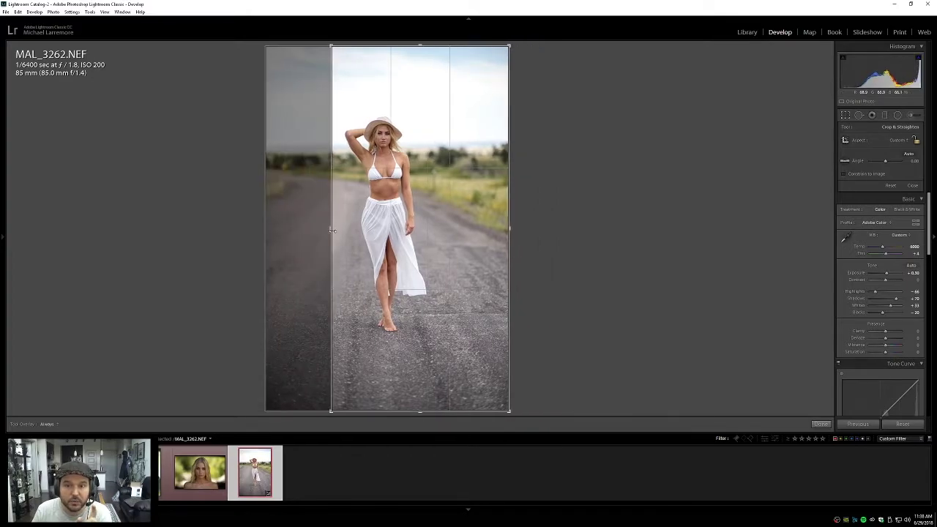
pyautogui.moveTo(554, 229); pyautogui.dragTo(476, 229)
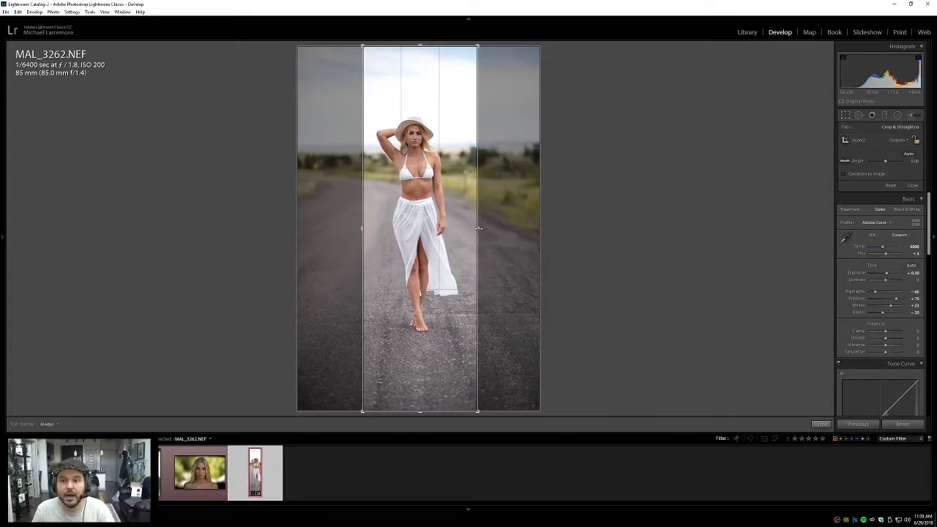
pyautogui.press('Return')
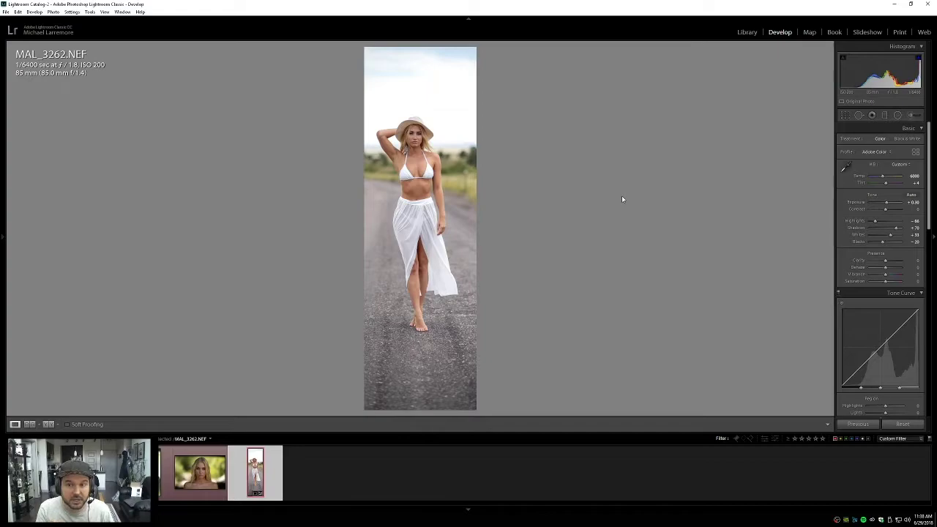
pyautogui.hotkey('ctrl', 'z')
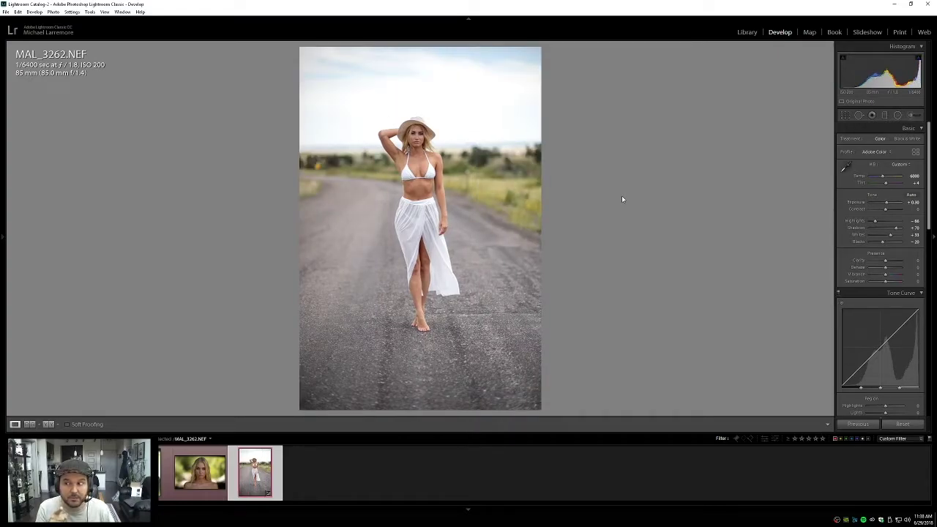
# Step: Reopen the crop frame on the full photo and lock its aspect ratio to Original
pyautogui.click(845, 115)
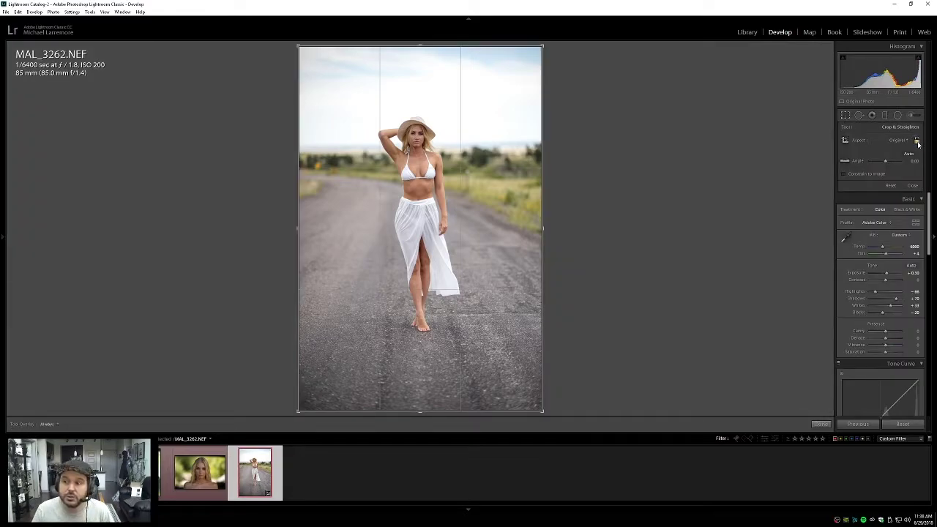
pyautogui.press('r')
pyautogui.click(844, 115)
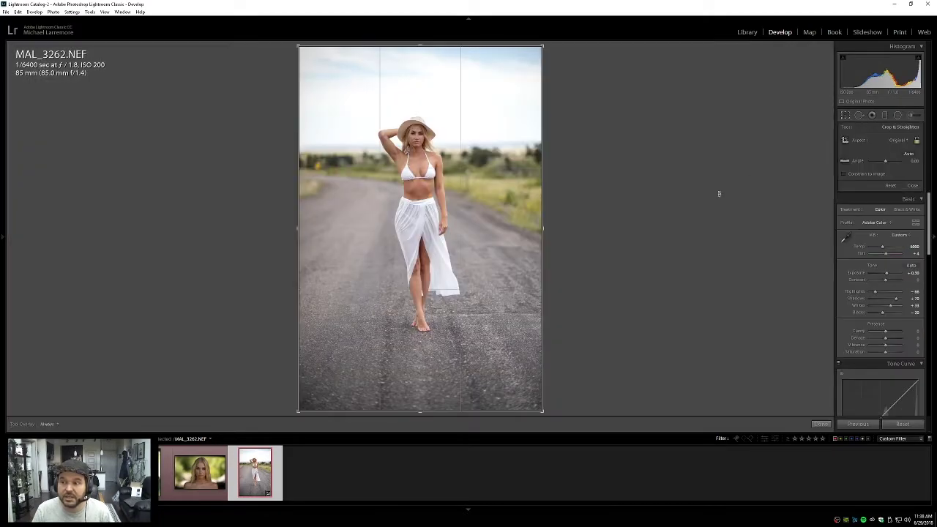
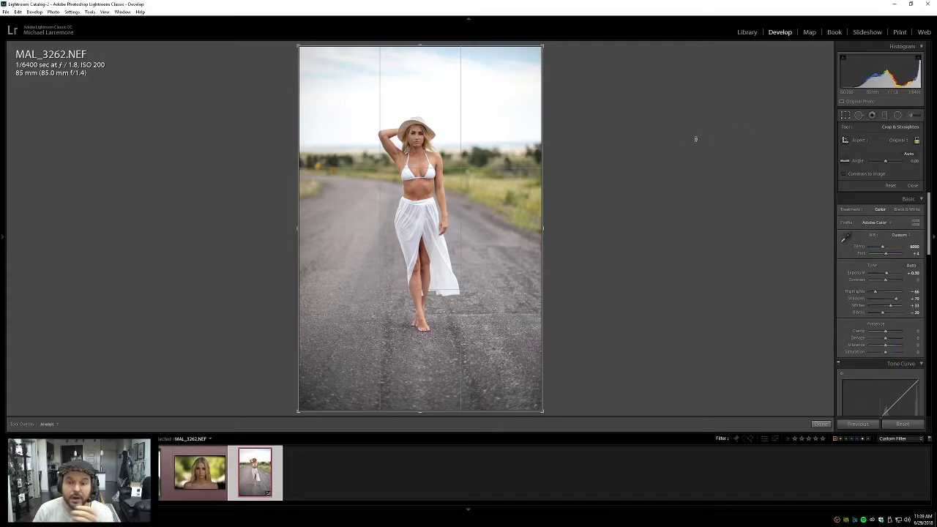
# Step: Try a tighter proportional crop pulled in from the photo's bottom edge, and undo it
pyautogui.moveTo(420, 410); pyautogui.dragTo(422, 376)
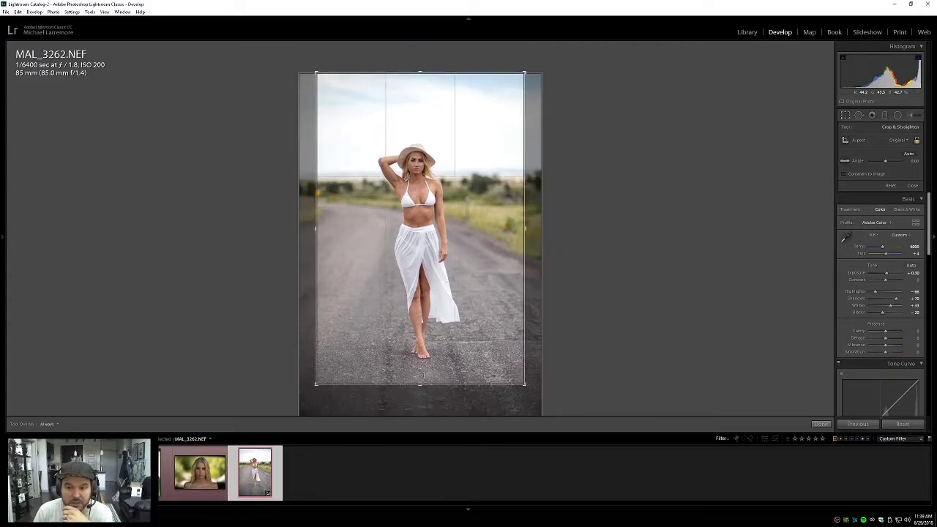
pyautogui.press('Return')
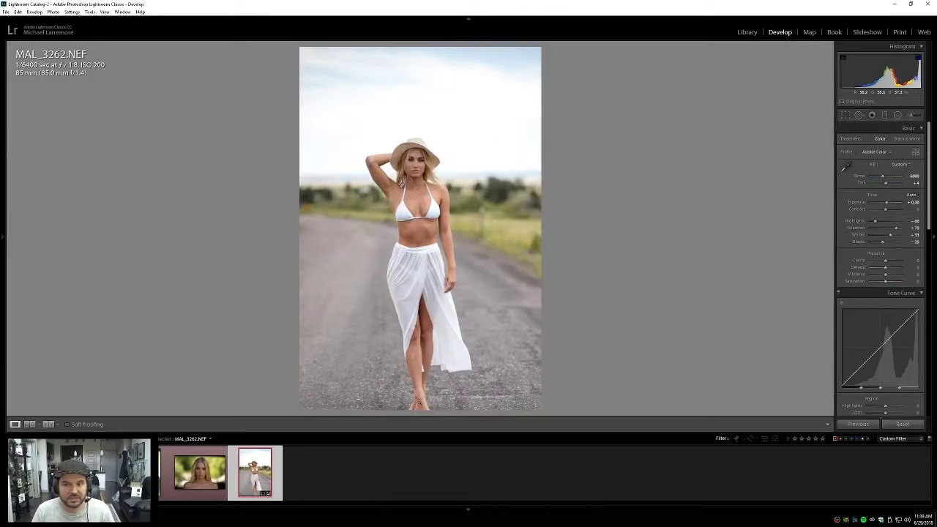
pyautogui.hotkey('ctrl', 'z')
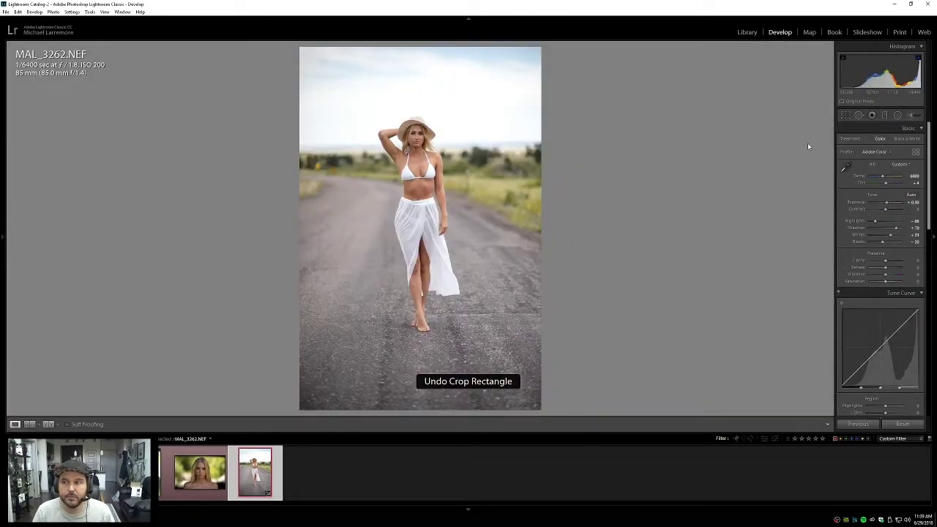
# Step: Crop MAL_3262.NEF in tighter around the standing woman at the original proportions, repositioning the photo so her whole body stays in frame
pyautogui.press('r')
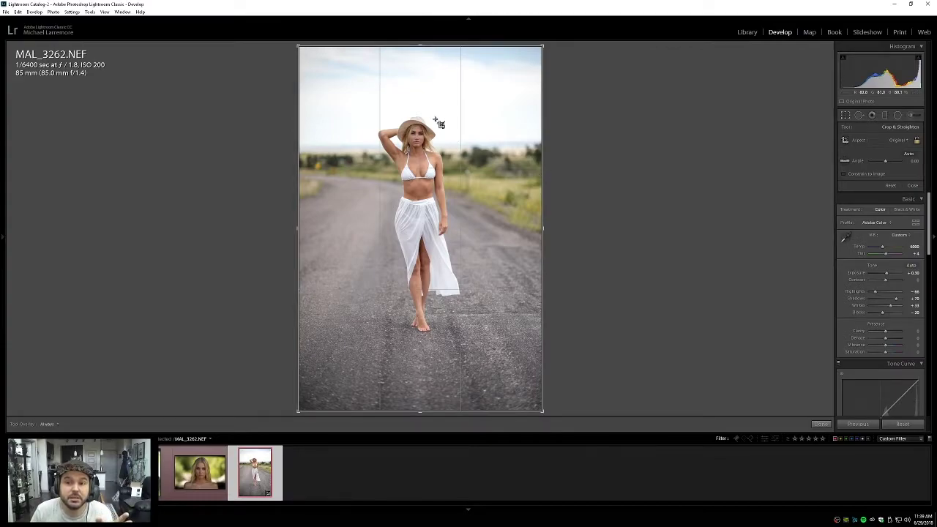
pyautogui.moveTo(298, 45); pyautogui.dragTo(313, 55)
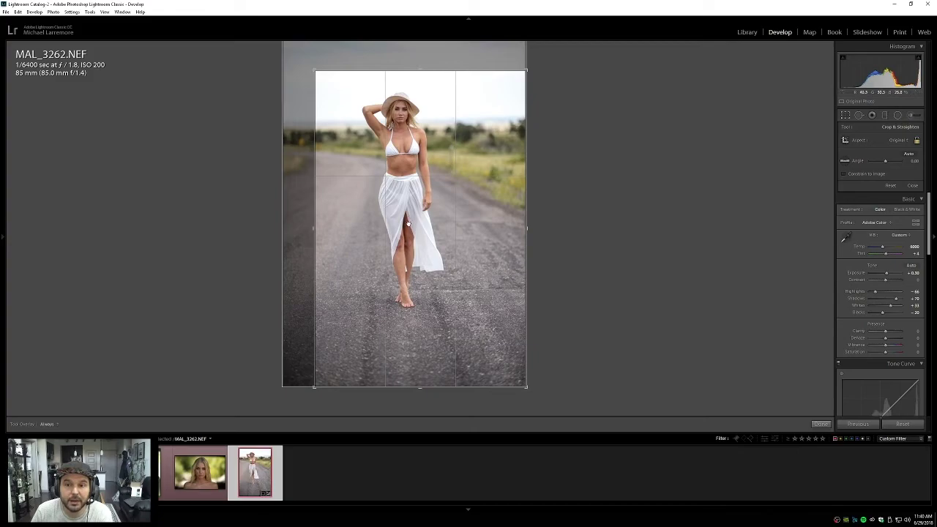
pyautogui.moveTo(396, 208); pyautogui.dragTo(425, 250)
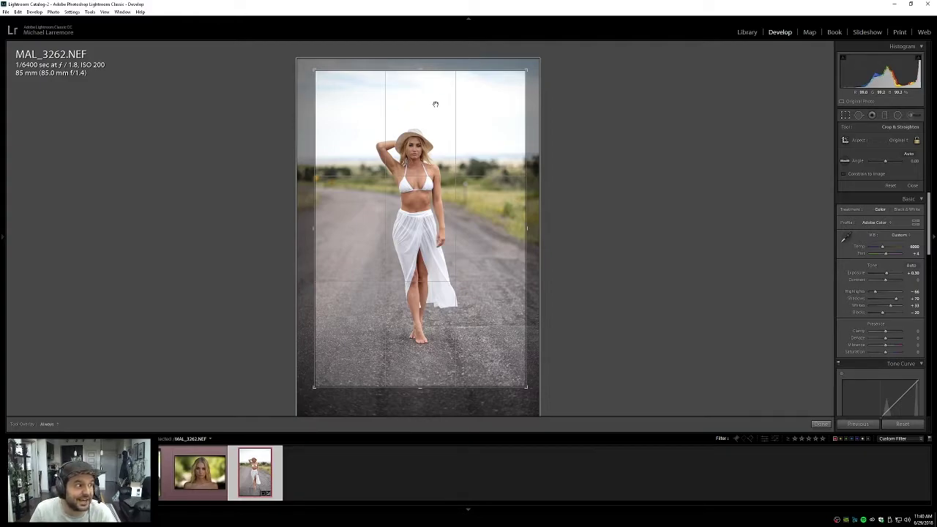
pyautogui.moveTo(429, 73); pyautogui.dragTo(421, 79)
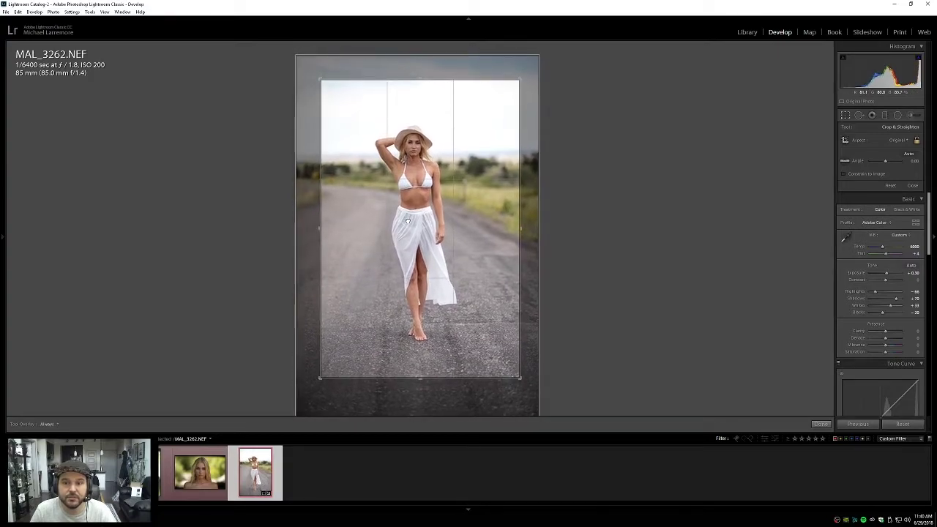
pyautogui.press('Return')
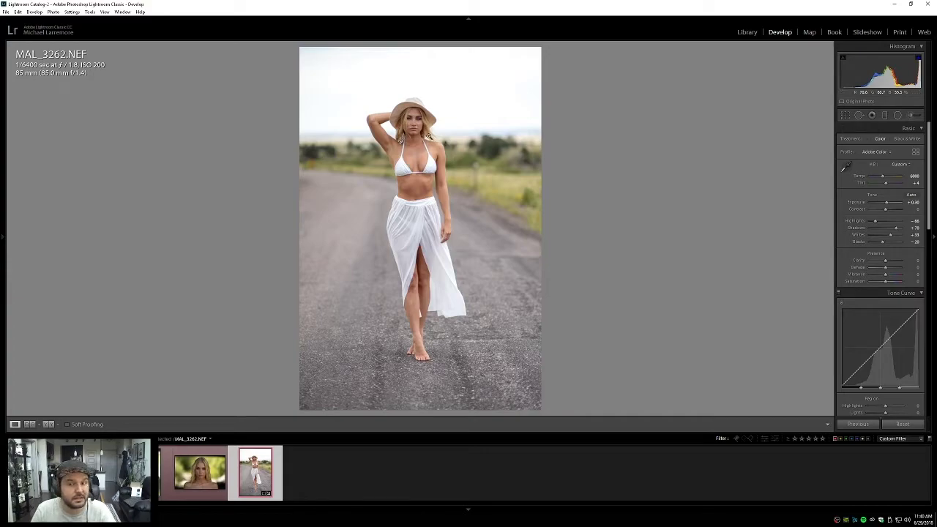
# Step: Try leveling the photo twice with the Straighten tool along the horizon, undoing both rotations
pyautogui.click(844, 115)
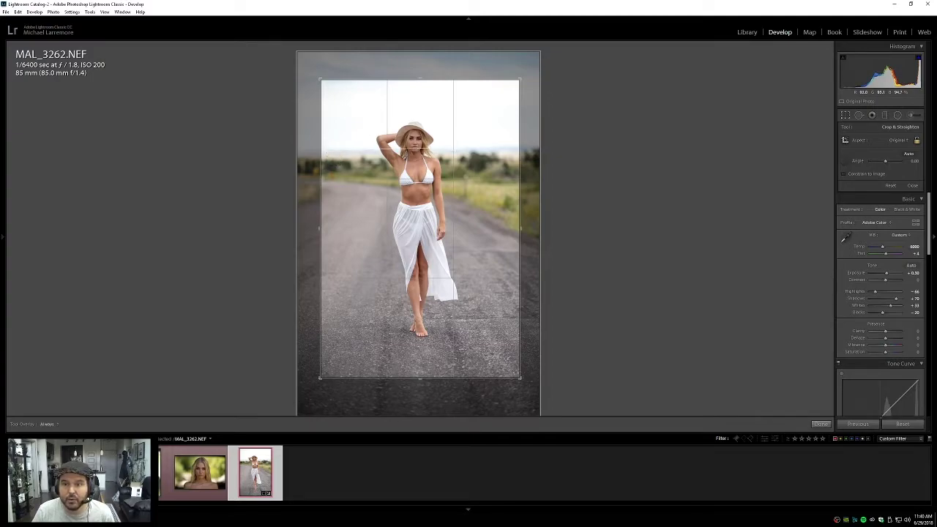
pyautogui.moveTo(518, 150); pyautogui.dragTo(468, 196)
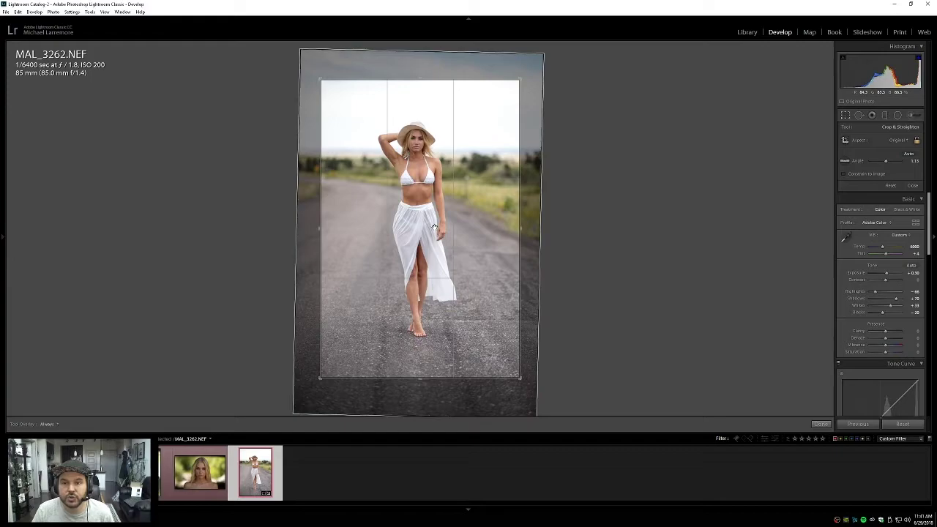
pyautogui.hotkey('ctrl', 'z')
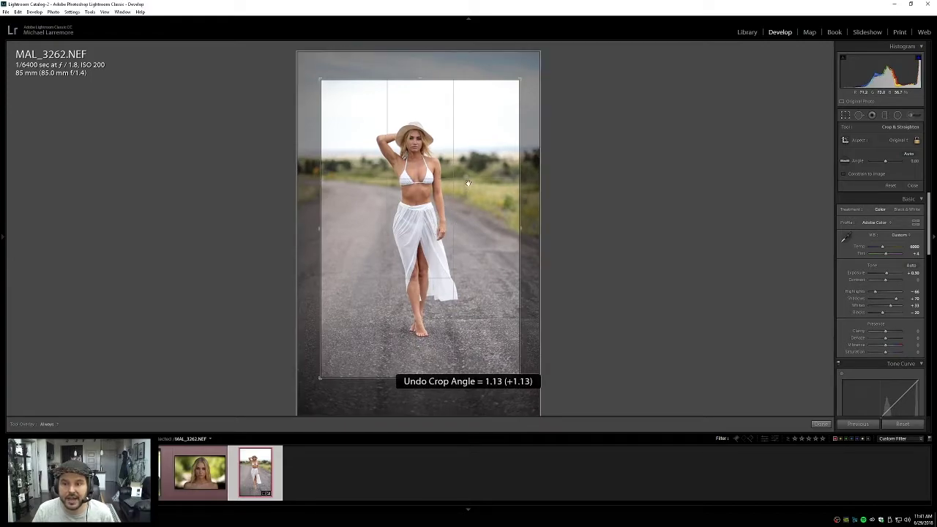
pyautogui.moveTo(465, 176); pyautogui.dragTo(465, 204)
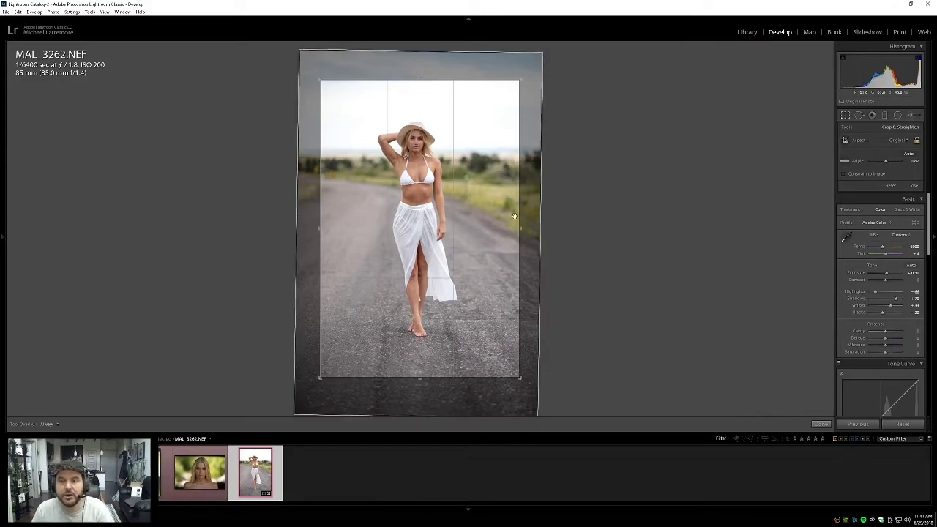
pyautogui.press('Return')
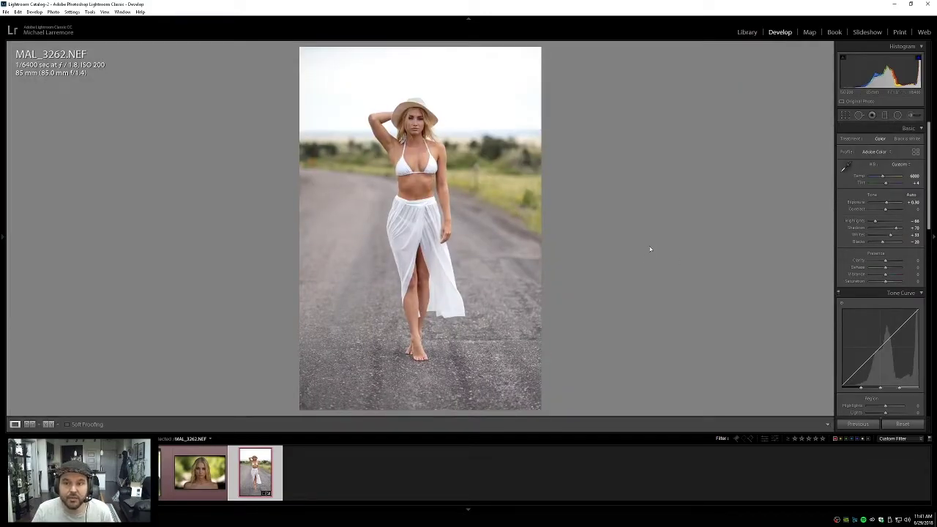
pyautogui.hotkey('ctrl', 'z')
# Step: Level the horizon by rotating the photo to an angle of 0.65, apply it, and recheck the crop frame
pyautogui.press('r')
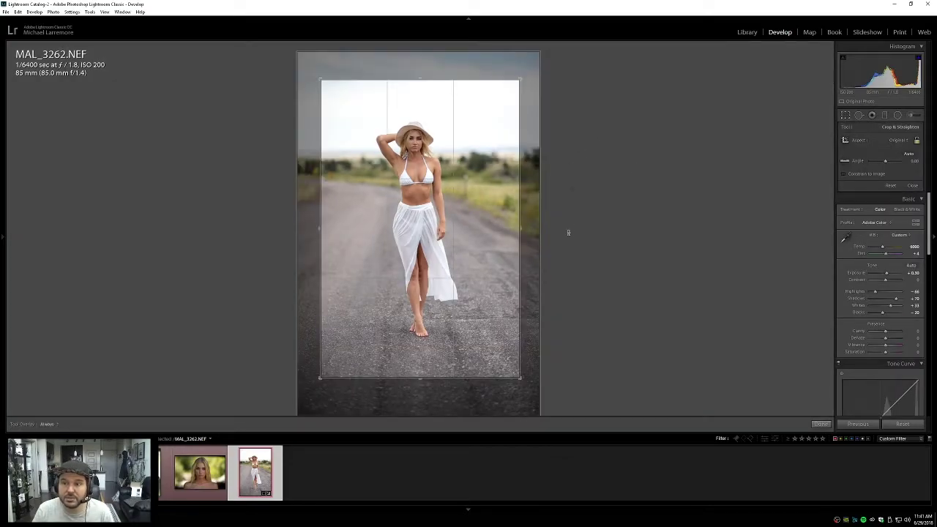
pyautogui.moveTo(578, 231); pyautogui.dragTo(608, 233)
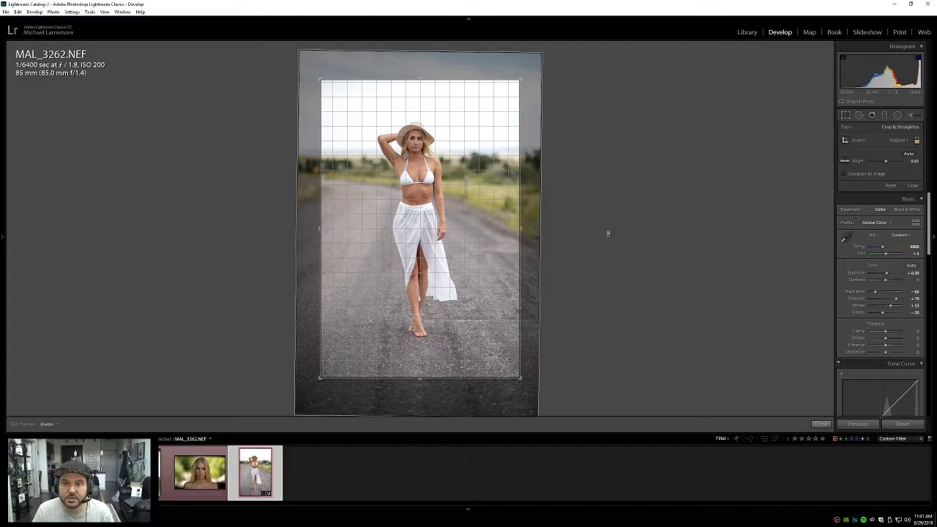
pyautogui.press('Return')
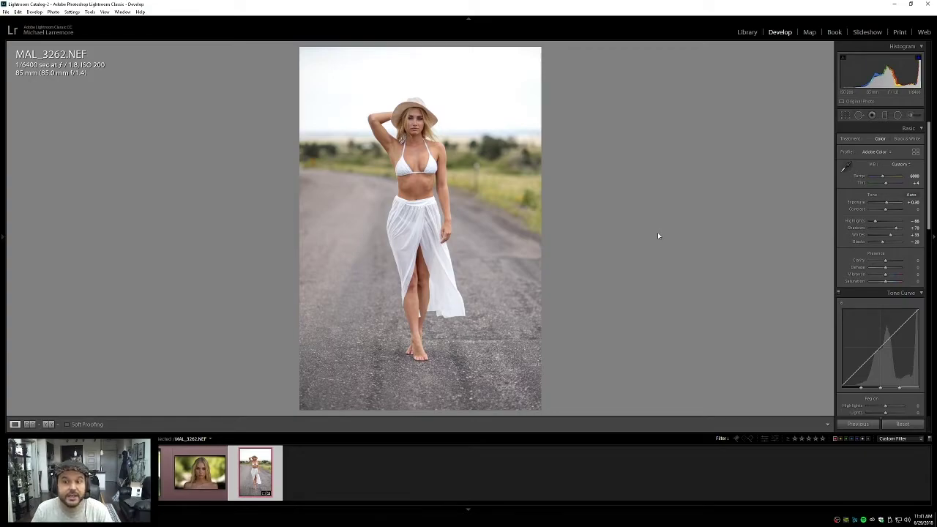
pyautogui.click(846, 115)
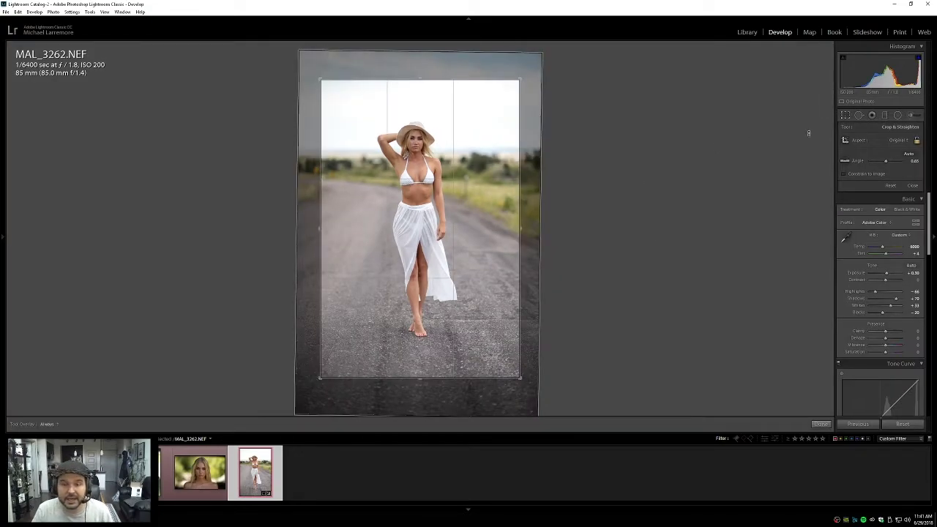
pyautogui.click(846, 115)
# Step: Crop the dark strip off the top edge of MAL_3182.NEF, keeping the original proportions
pyautogui.press('Left')
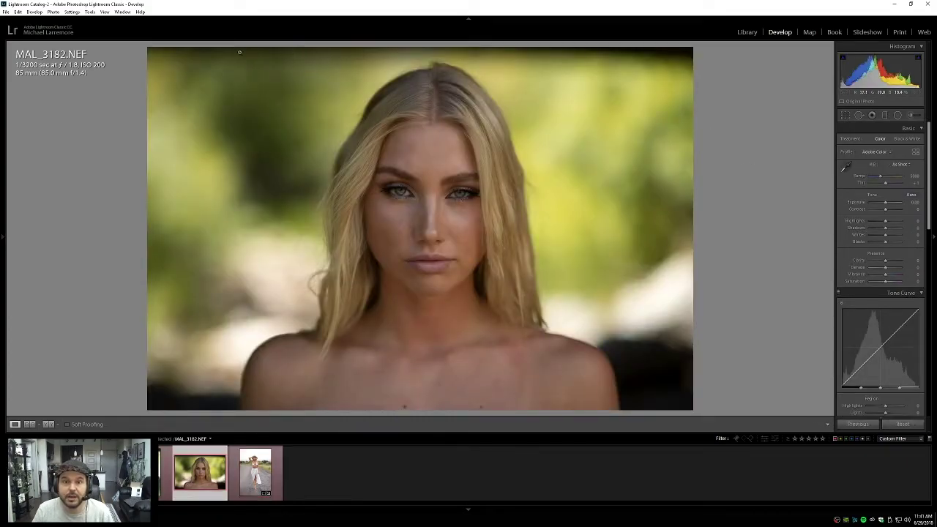
pyautogui.click(845, 116)
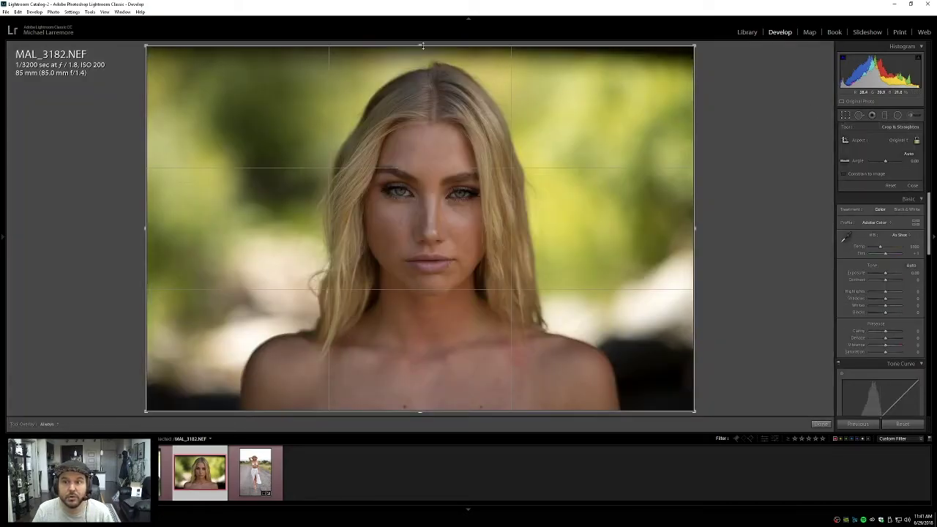
pyautogui.moveTo(419, 45); pyautogui.dragTo(420, 69)
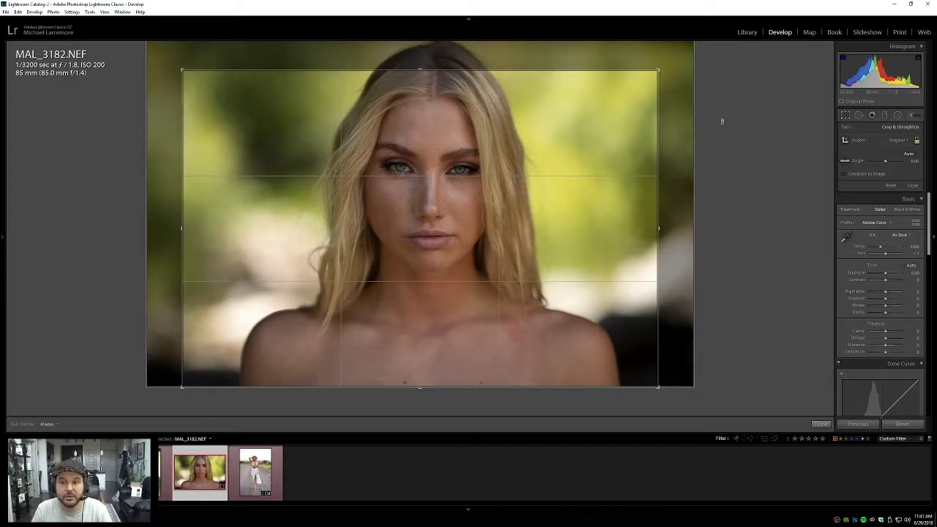
pyautogui.press('Return')
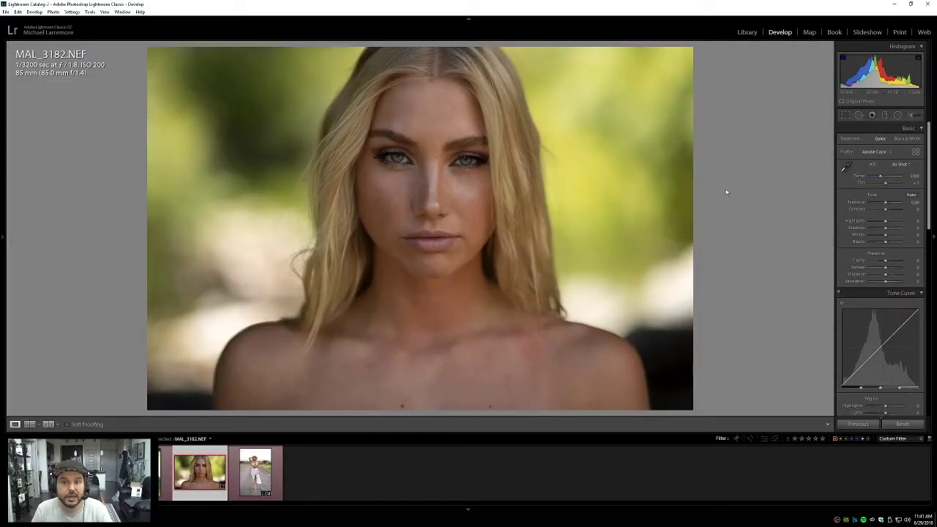
# Step: Open MAL_3108.NEF and try cropping the dark strip off its top edge, keeping the original proportions
pyautogui.press('Left')
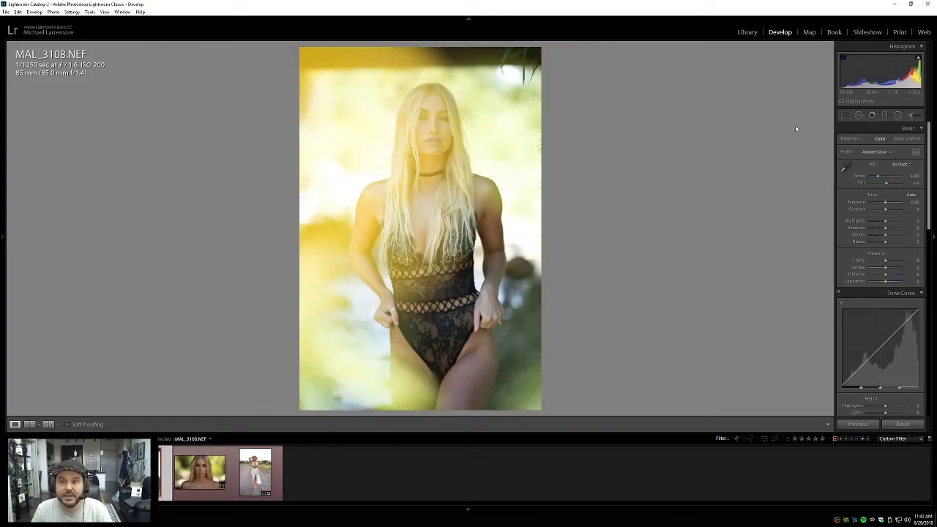
pyautogui.click(844, 116)
pyautogui.moveTo(421, 45); pyautogui.dragTo(423, 60)
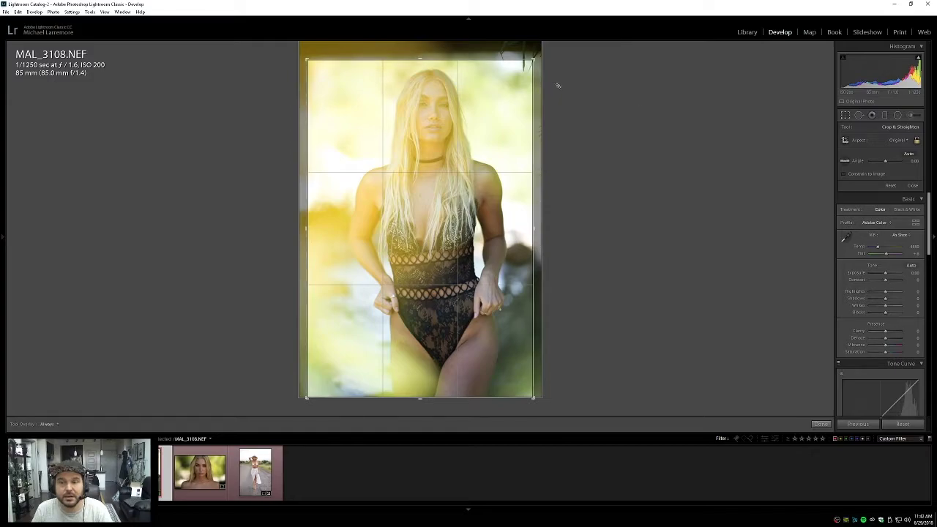
pyautogui.press('Return')
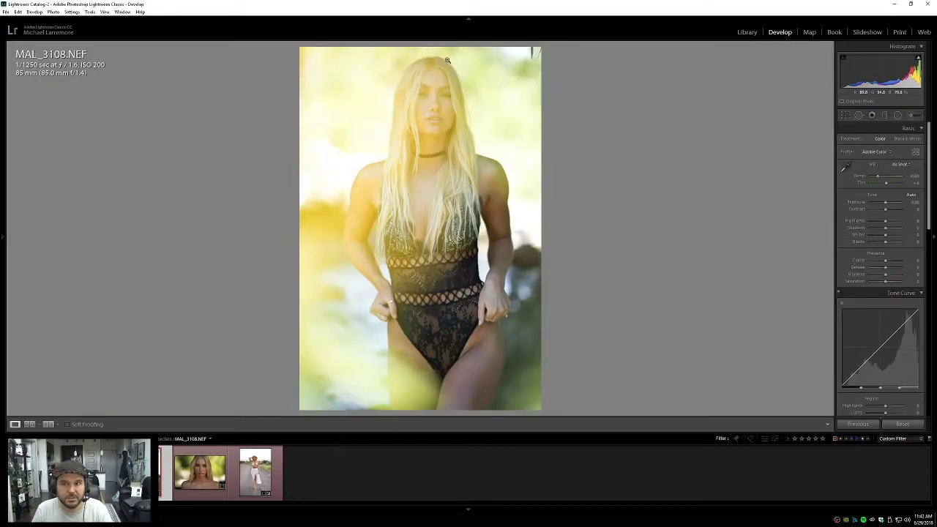
# Step: Try rotating MAL_3108.NEF slightly clockwise and shifting the photo down inside the crop frame
pyautogui.click(845, 115)
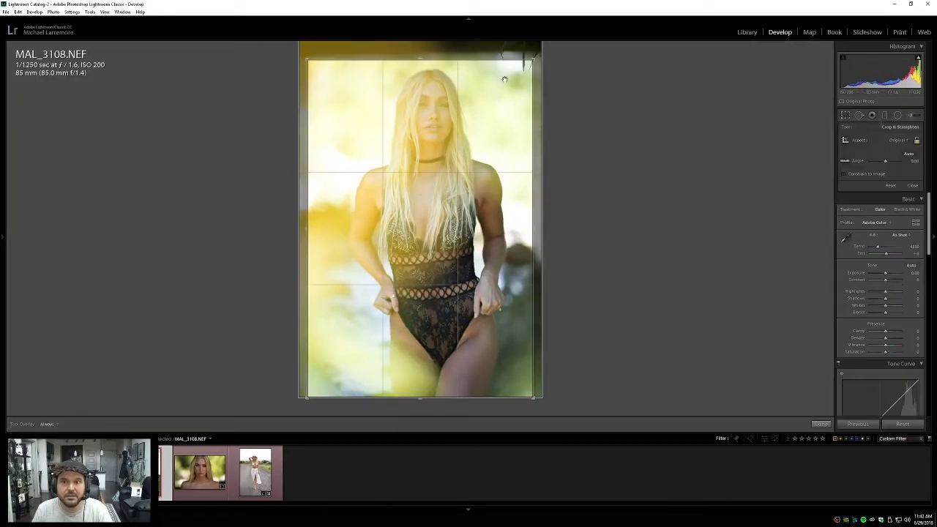
pyautogui.moveTo(425, 55); pyautogui.dragTo(421, 57)
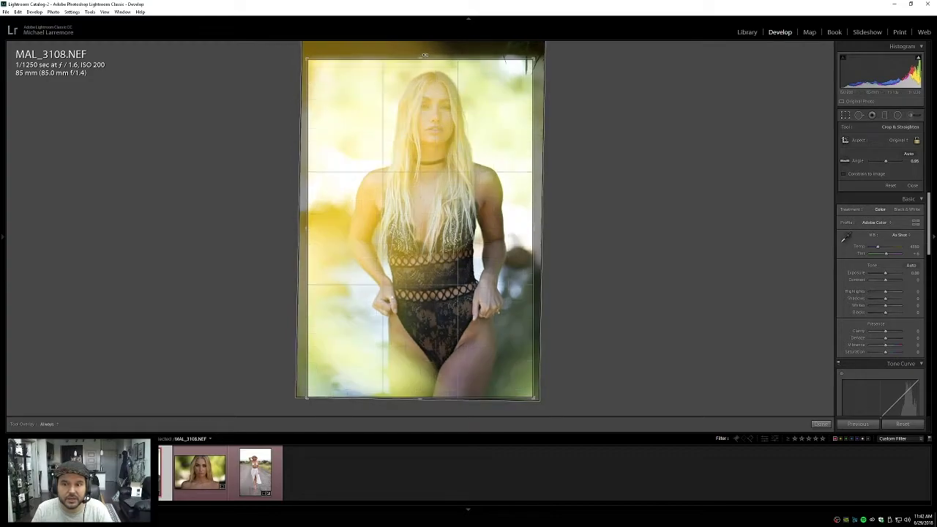
pyautogui.moveTo(433, 110); pyautogui.dragTo(431, 117)
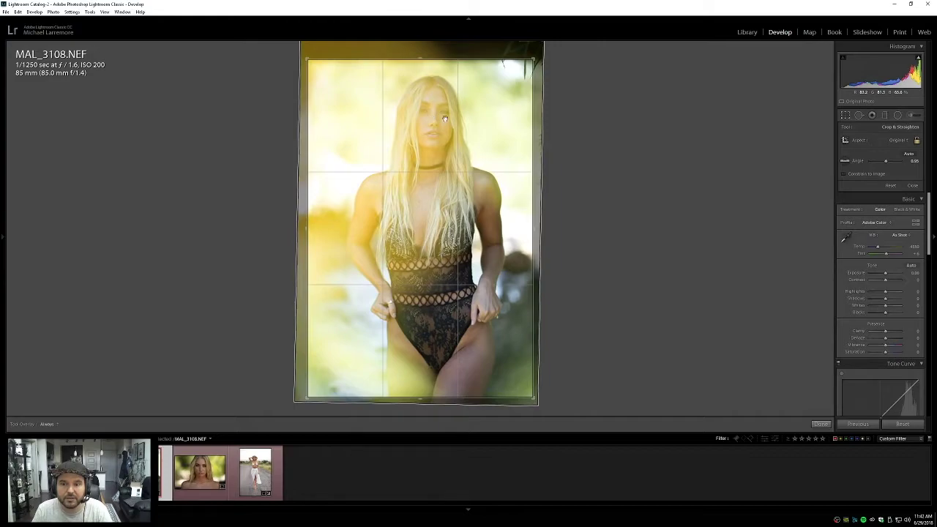
pyautogui.press('Return')
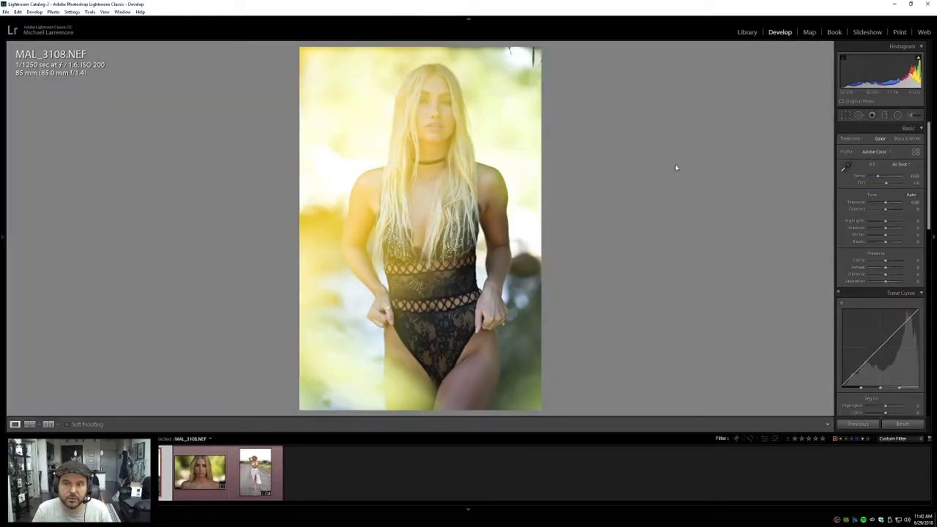
# Step: Undo the rotation, repositioning and crop on MAL_3108.NEF
pyautogui.hotkey('ctrl', 'z')
pyautogui.hotkey('ctrl', 'z')
pyautogui.hotkey('ctrl', 'z')
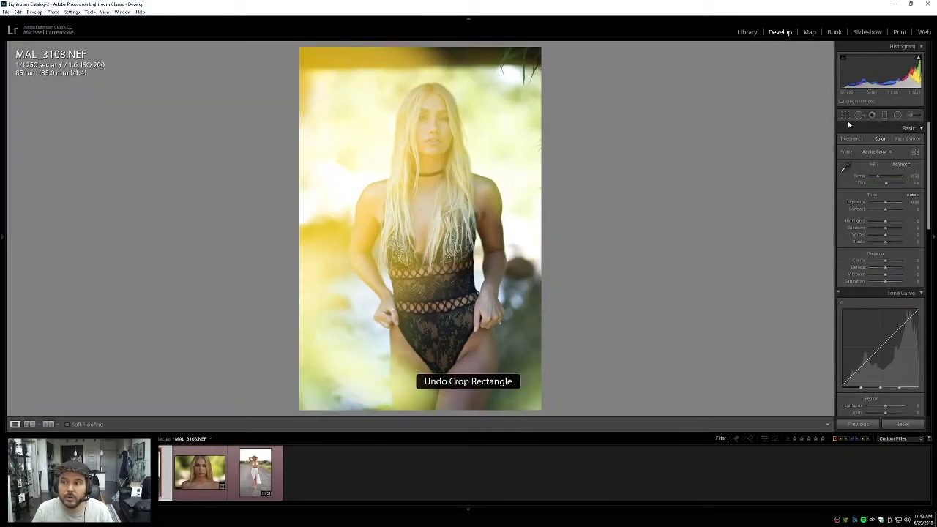
# Step: Straighten MAL_3108.NEF along the lower edge of the dark strip above the woman's head, apply it, and recheck the crop frame
pyautogui.click(845, 115)
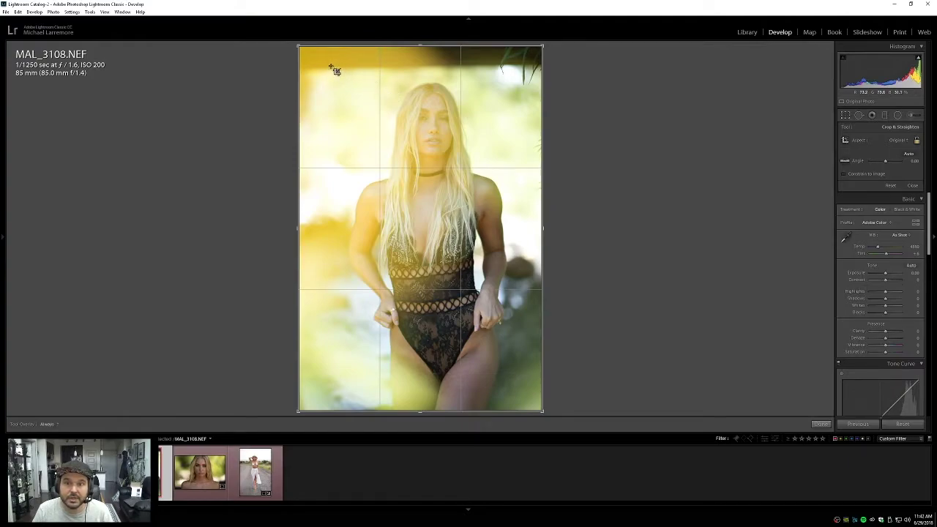
pyautogui.moveTo(332, 67); pyautogui.dragTo(514, 67)
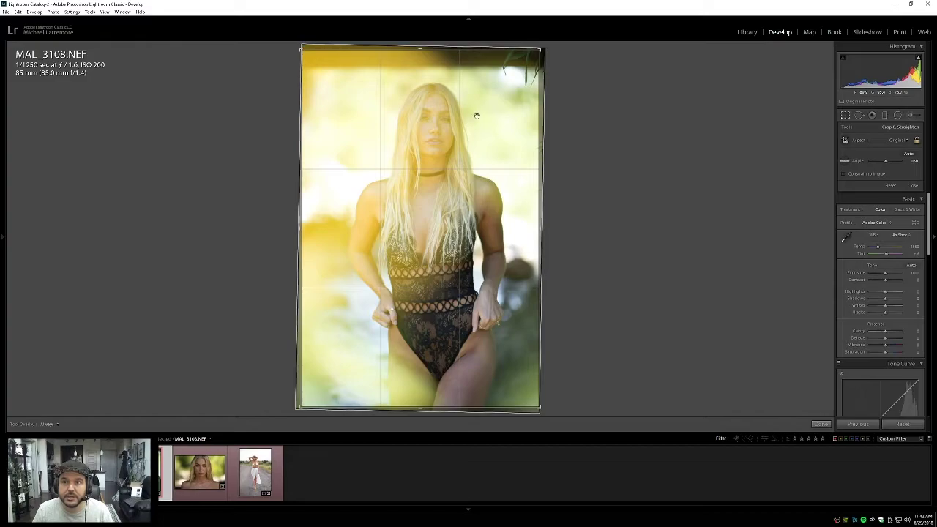
pyautogui.press('Return')
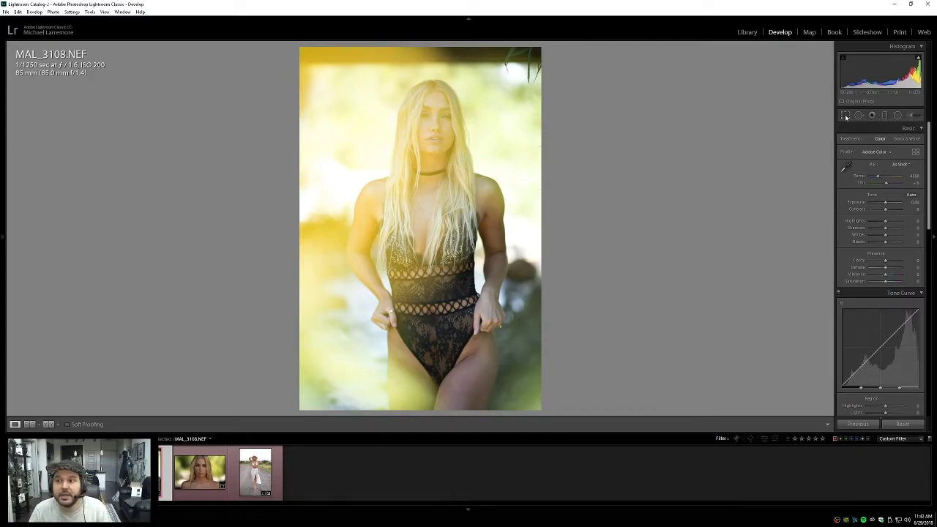
pyautogui.click(844, 115)
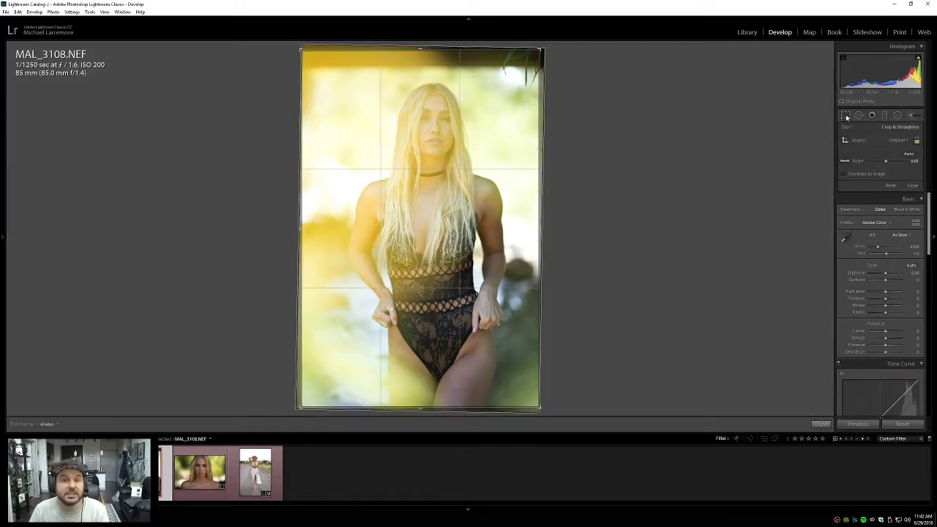
pyautogui.click(846, 117)
# Step: Try healing the small blemish between the eyes on MAL_3182.NEF with Spot Removal
pyautogui.press('Left')
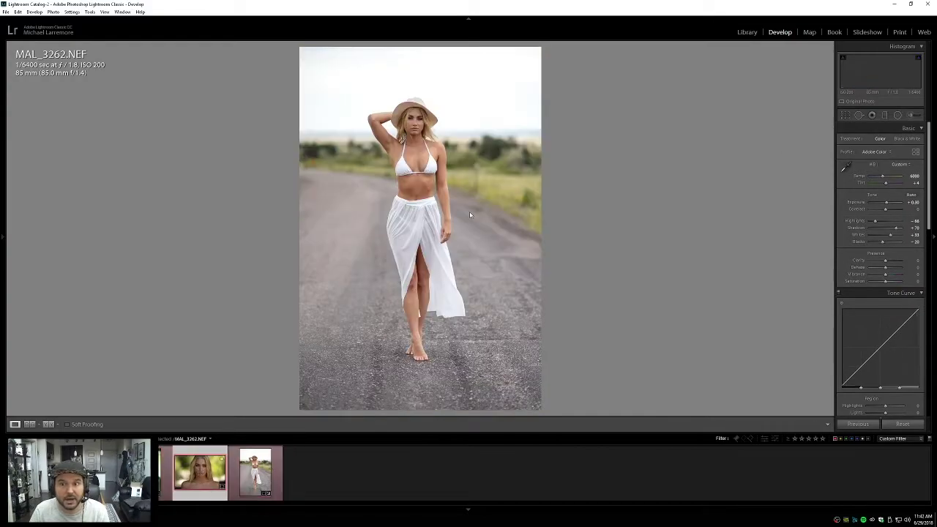
pyautogui.click(428, 157)
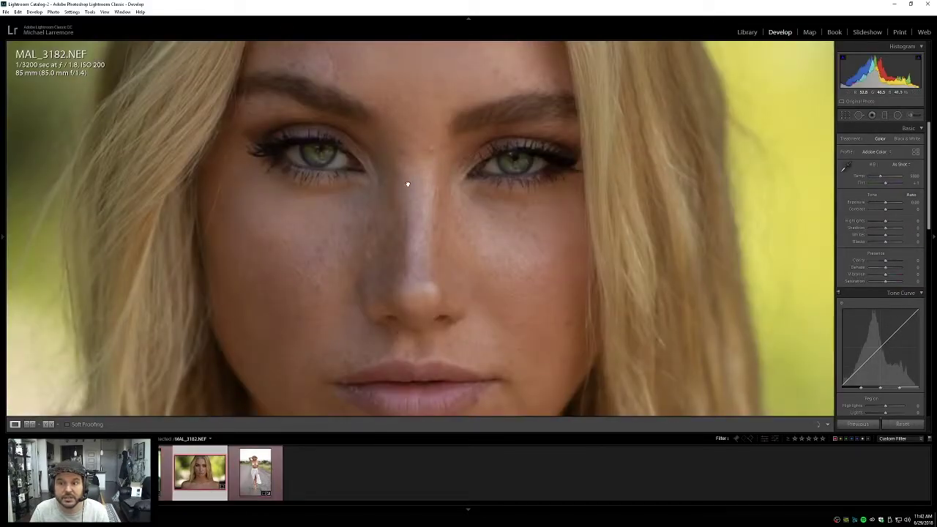
pyautogui.moveTo(405, 183); pyautogui.dragTo(408, 228)
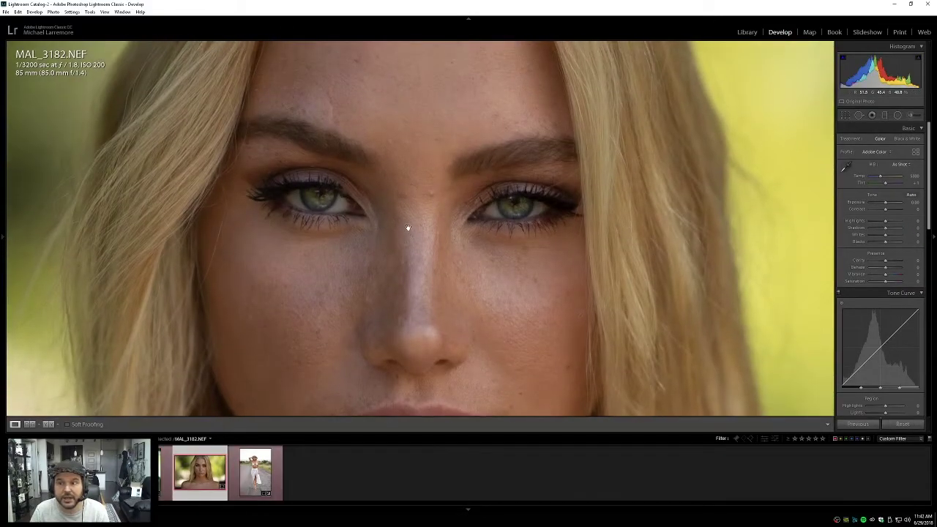
pyautogui.click(858, 116)
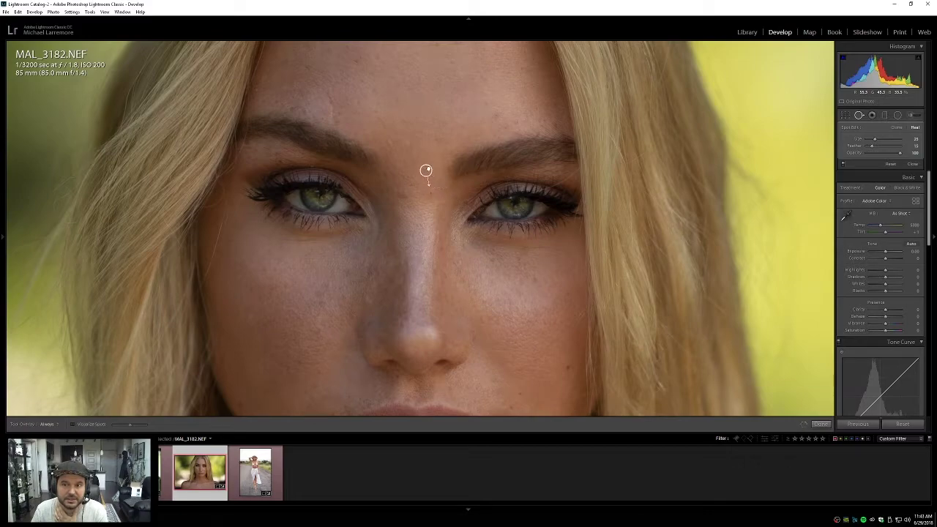
pyautogui.moveTo(425, 170)
pyautogui.mouseDown()
pyautogui.moveTo(412, 165)
pyautogui.moveTo(427, 153)
pyautogui.moveTo(414, 125)
pyautogui.moveTo(415, 178)
pyautogui.moveTo(508, 205)
pyautogui.moveTo(517, 198)
pyautogui.moveTo(431, 151)
pyautogui.moveTo(412, 183)
pyautogui.moveTo(414, 173)
pyautogui.moveTo(431, 174)
pyautogui.moveTo(418, 183)
pyautogui.mouseUp()
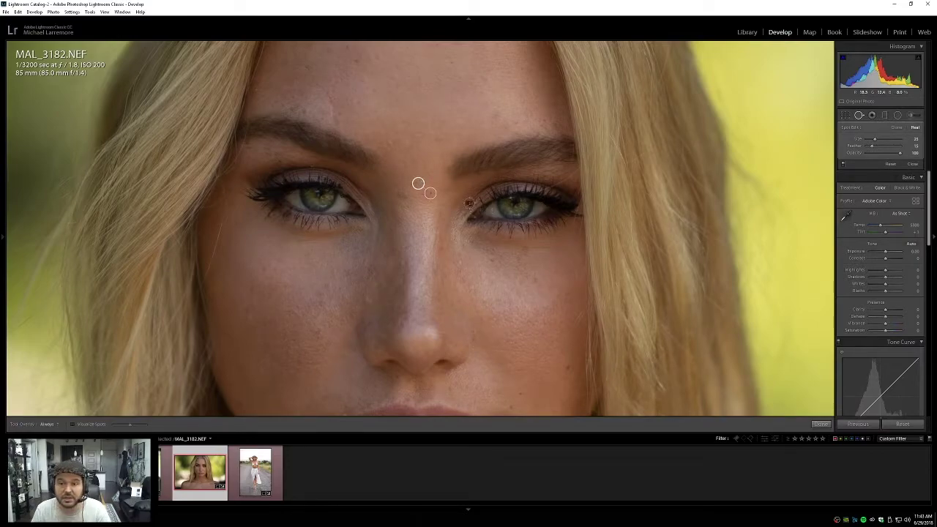
pyautogui.press('Escape')
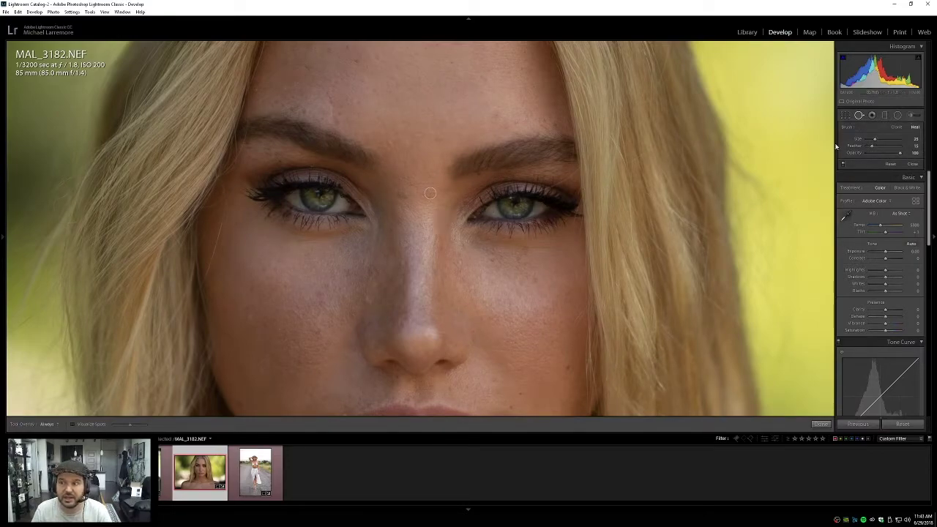
pyautogui.click(871, 115)
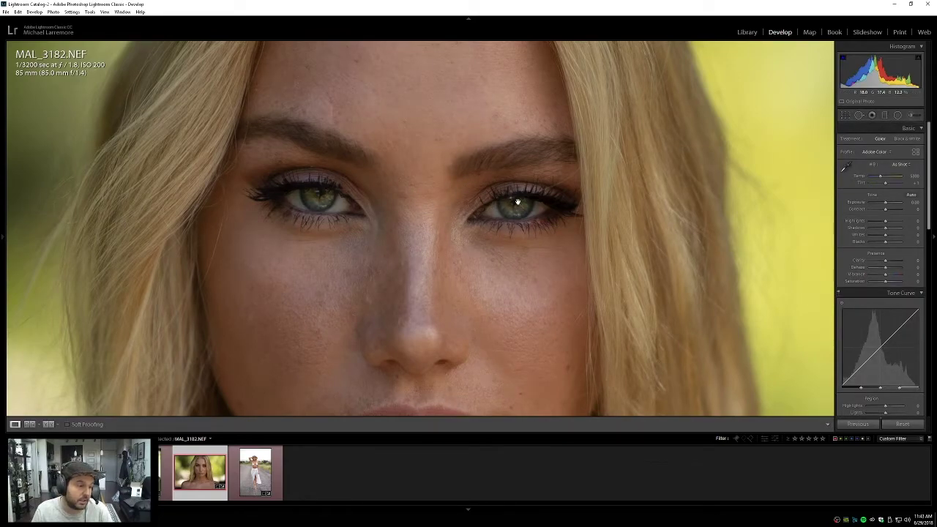
# Step: Undo the blemish healing on MAL_3182.NEF and return to the full photo
pyautogui.hotkey('ctrl', 'z')
pyautogui.hotkey('ctrl', 'z')
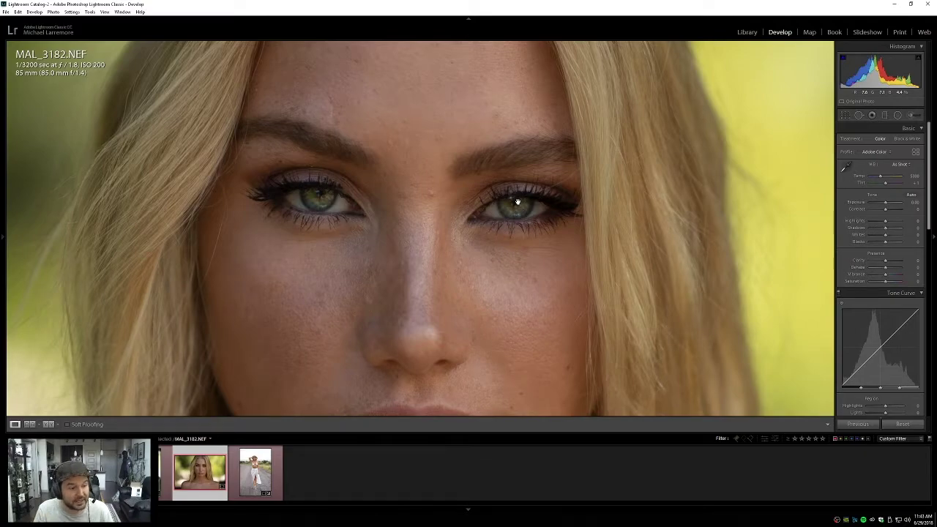
pyautogui.click(517, 201)
# Step: Try Clarity at -100 on MAL_3262.NEF and inspect the softening on the woman's face and upper body
pyautogui.press('Right')
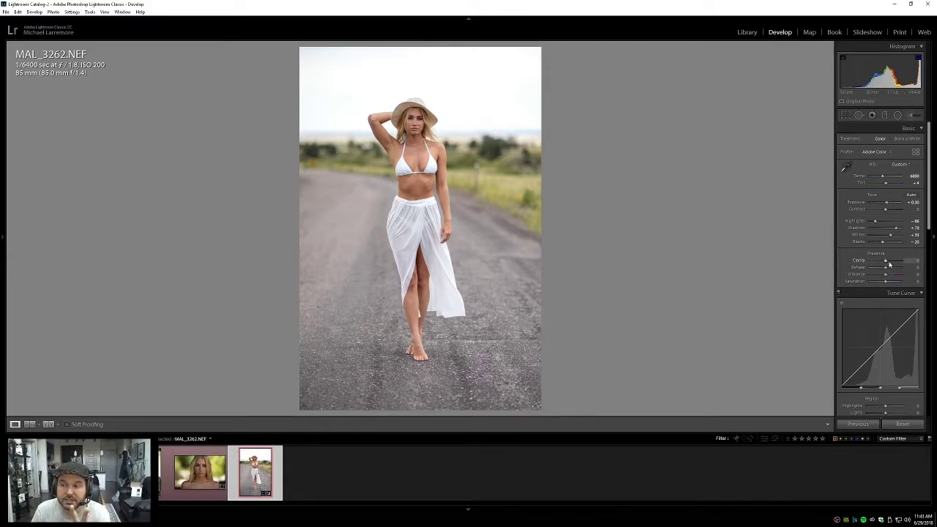
pyautogui.moveTo(885, 262); pyautogui.dragTo(931, 265)
pyautogui.click(456, 130)
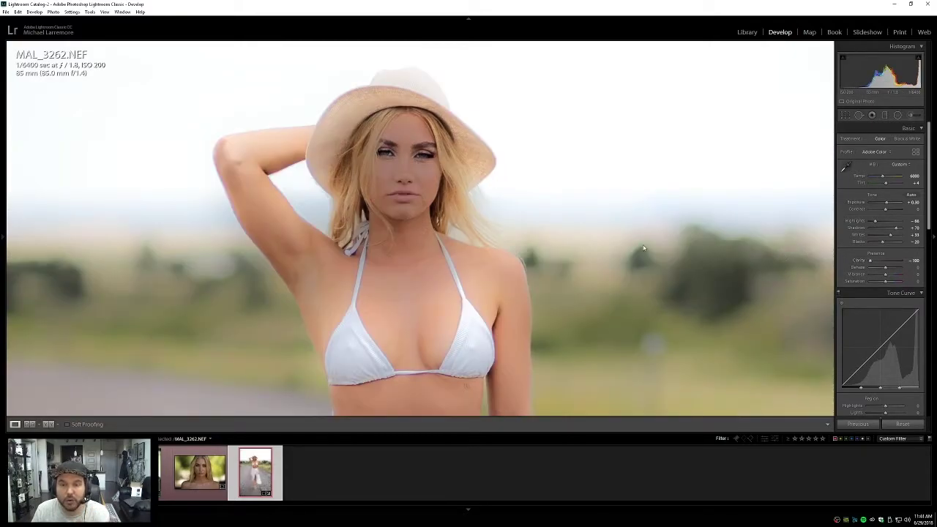
pyautogui.click(603, 240)
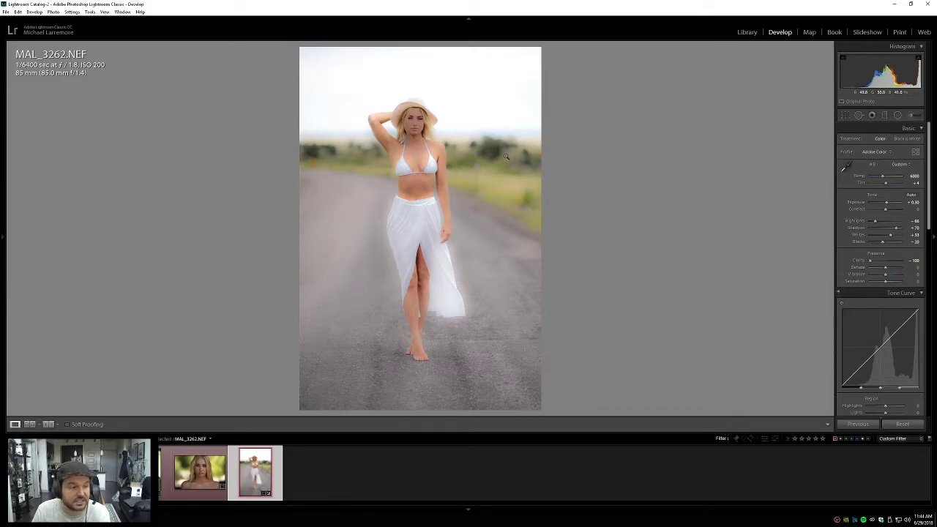
# Step: Try Clarity at +100 on MAL_3262.NEF, inspect the face up close, and reset Clarity to 0
pyautogui.moveTo(869, 262); pyautogui.dragTo(901, 261)
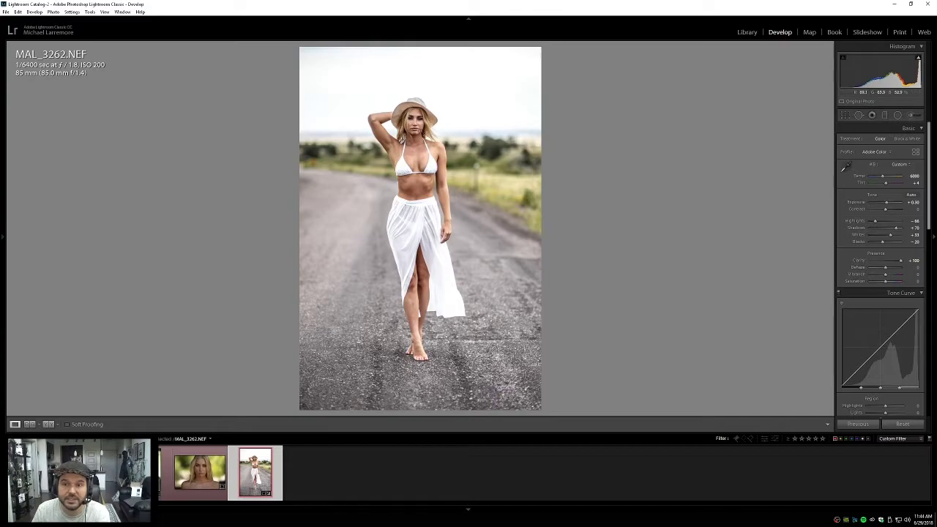
pyautogui.click(414, 134)
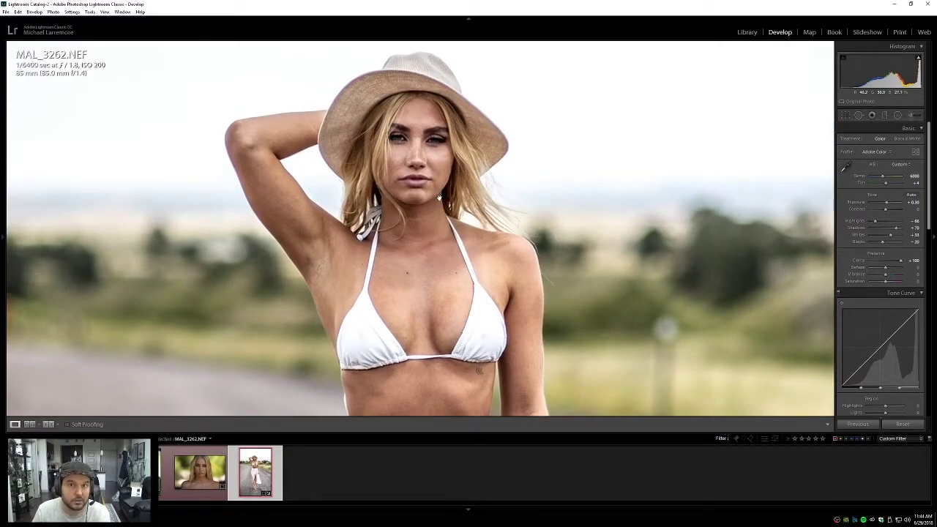
pyautogui.click(552, 207)
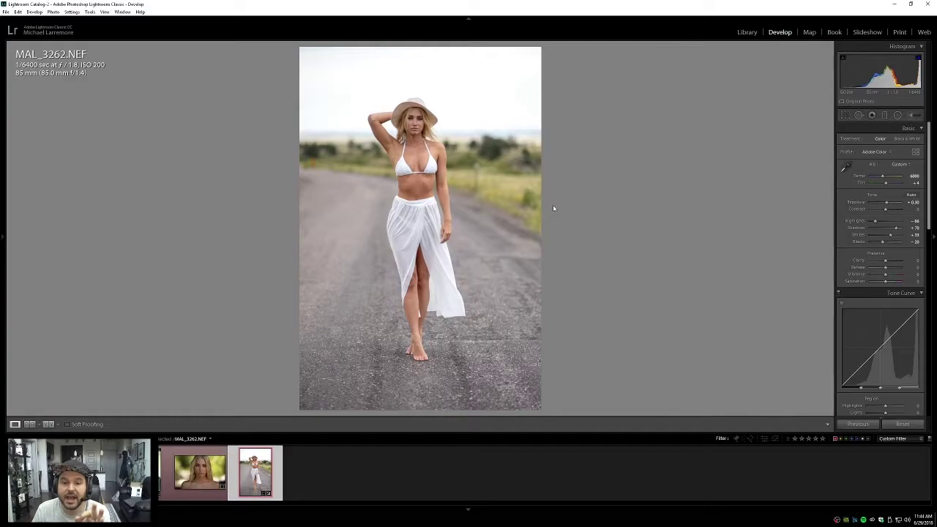
# Step: Open the aerial city skyline photo in the image viewer, examine it full screen, and close it
pyautogui.press('super')
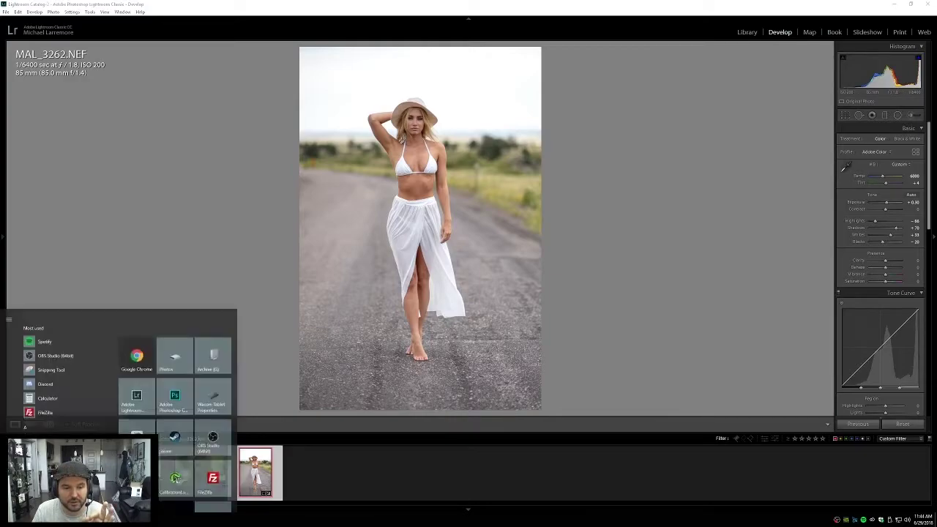
pyautogui.click(176, 335)
pyautogui.moveTo(198, 44); pyautogui.dragTo(0, 121)
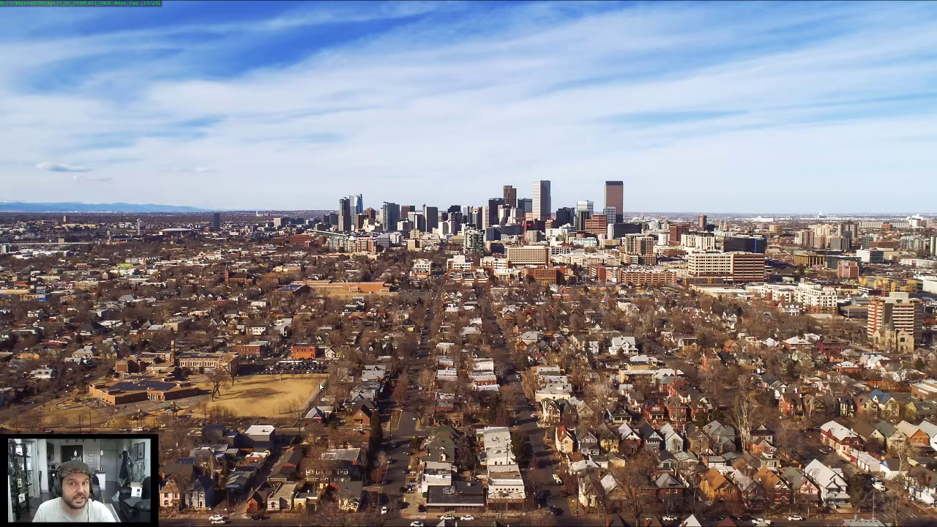
pyautogui.press('Escape')
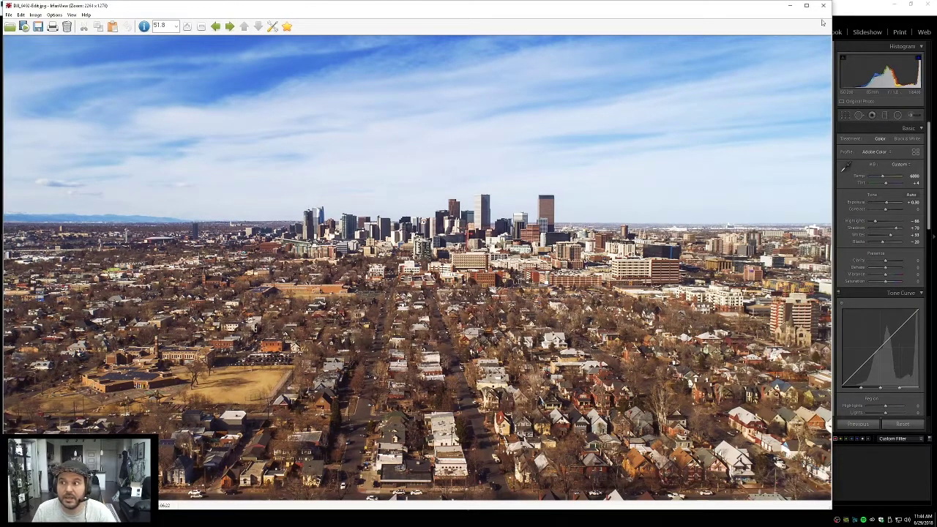
pyautogui.click(822, 6)
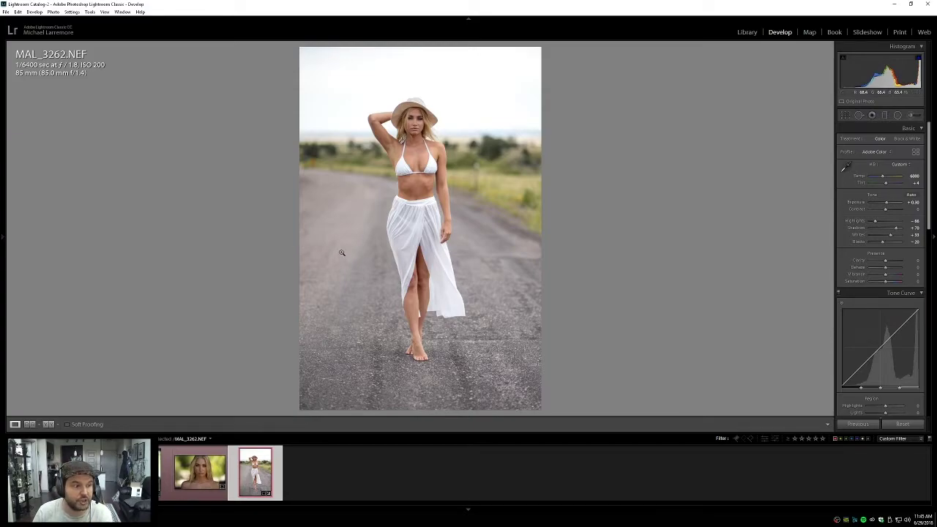
# Step: Try Dehaze at -100 and at a moderate positive amount on MAL_3262.NEF, and reset it to 0
pyautogui.click(414, 121)
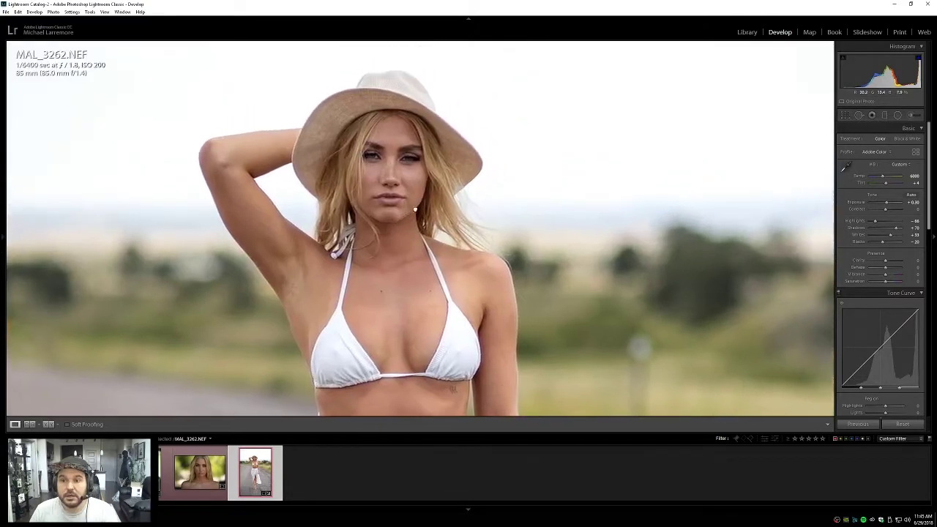
pyautogui.moveTo(887, 271); pyautogui.dragTo(768, 268)
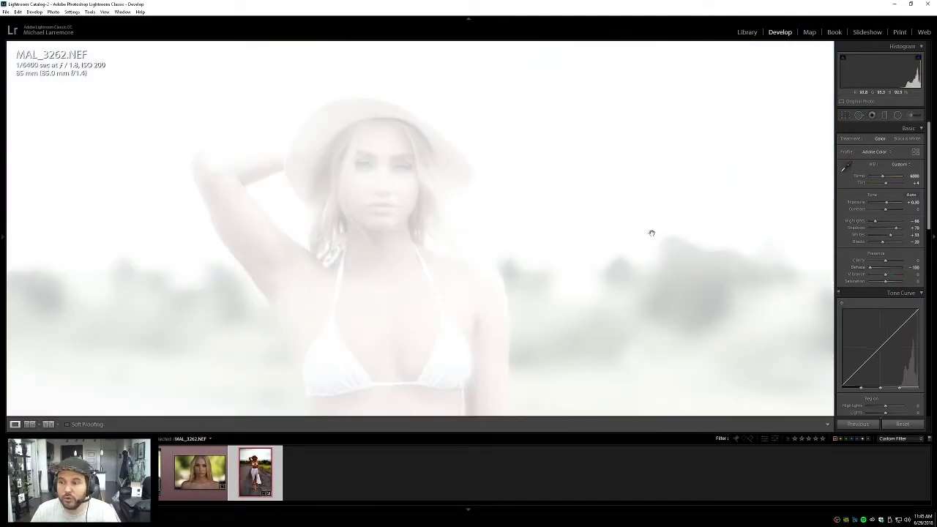
pyautogui.click(726, 245)
pyautogui.moveTo(871, 268); pyautogui.dragTo(889, 272)
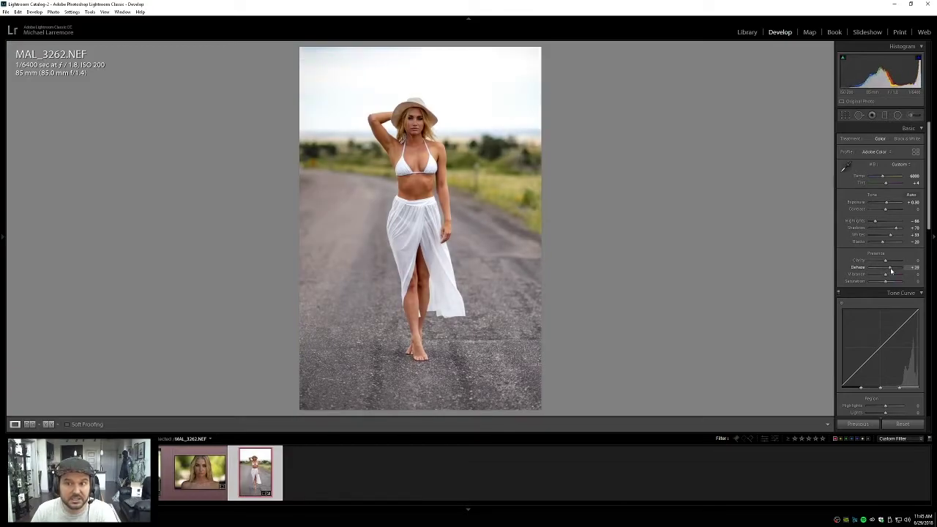
pyautogui.doubleClick(858, 267)
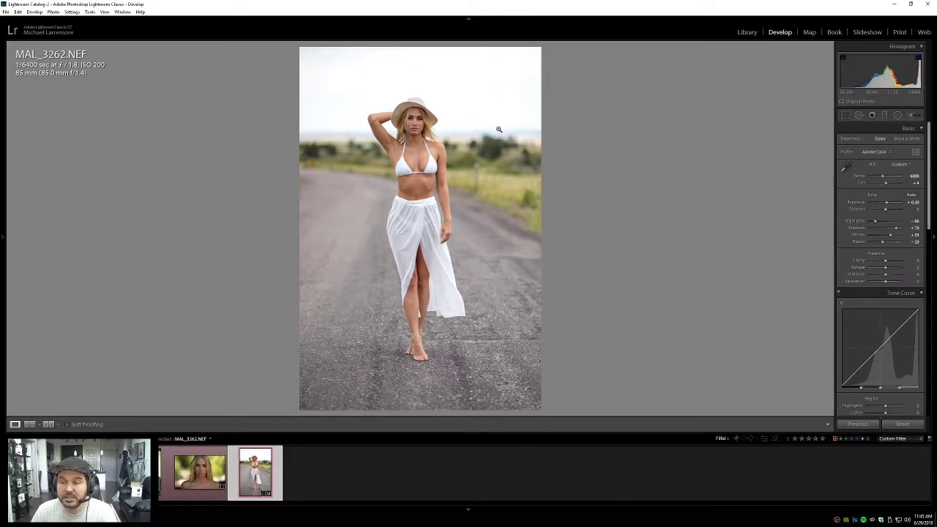
pyautogui.moveTo(431, 118); pyautogui.dragTo(444, 158)
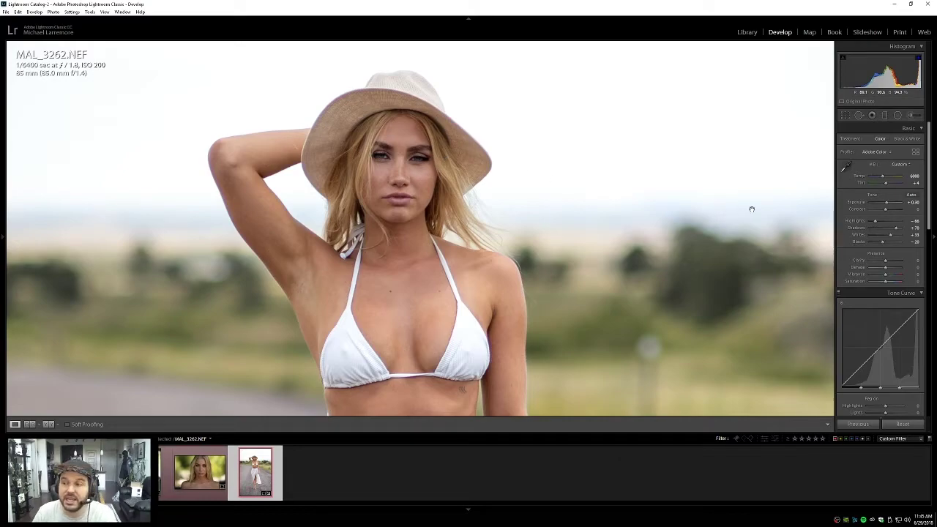
# Step: Try Dehaze at +64 on MAL_3262.NEF, compare the close-up and full views, and reset it to 0
pyautogui.moveTo(885, 271); pyautogui.dragTo(894, 270)
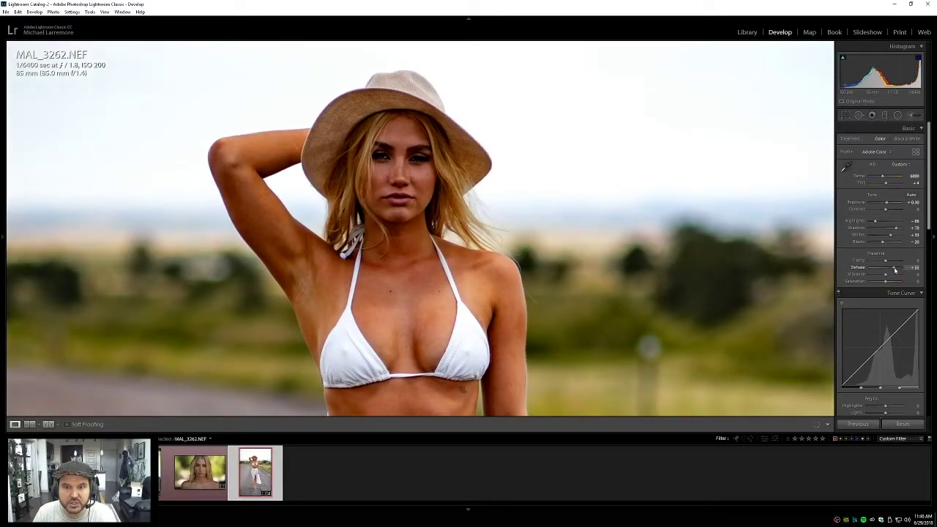
pyautogui.click(575, 254)
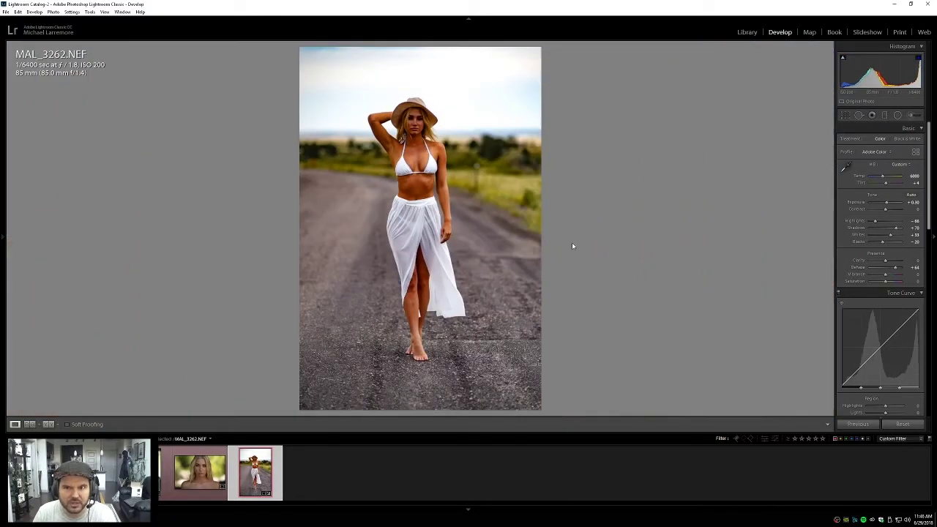
pyautogui.click(572, 243)
pyautogui.doubleClick(874, 270)
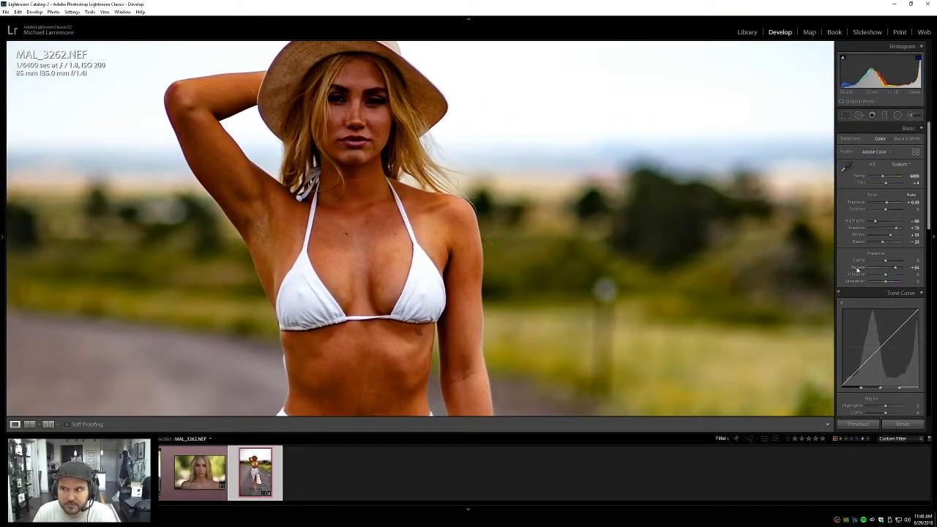
pyautogui.click(463, 204)
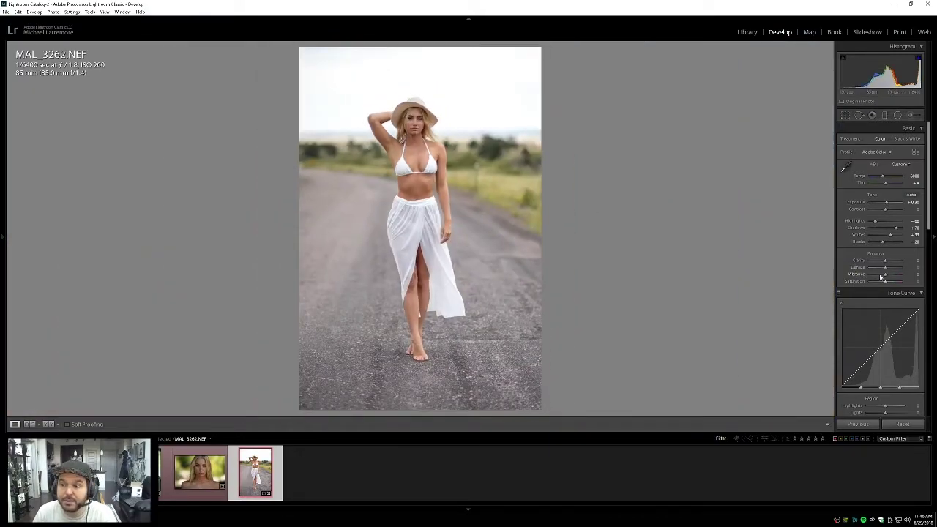
# Step: Try a strong positive Vibrance of about +67 on MAL_3262.NEF, reset it to 0, and check the photo up close
pyautogui.moveTo(886, 277); pyautogui.dragTo(895, 277)
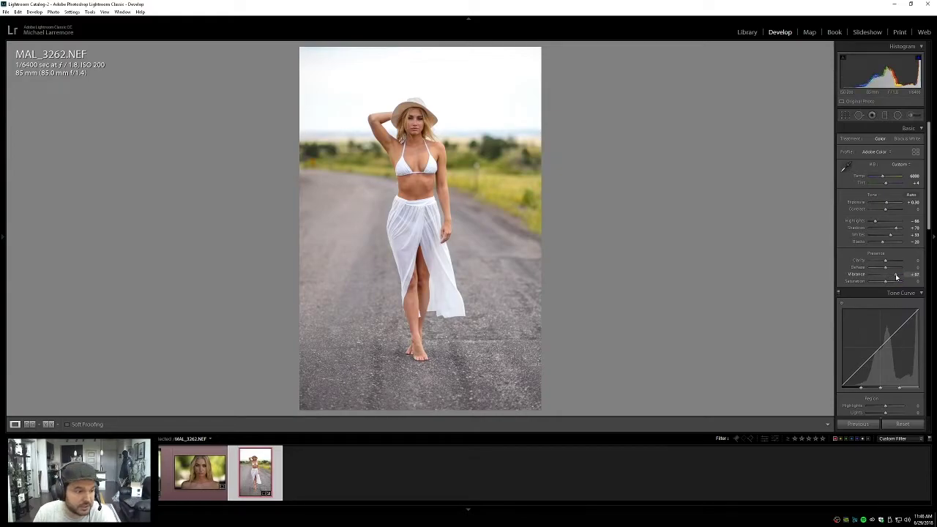
pyautogui.doubleClick(853, 274)
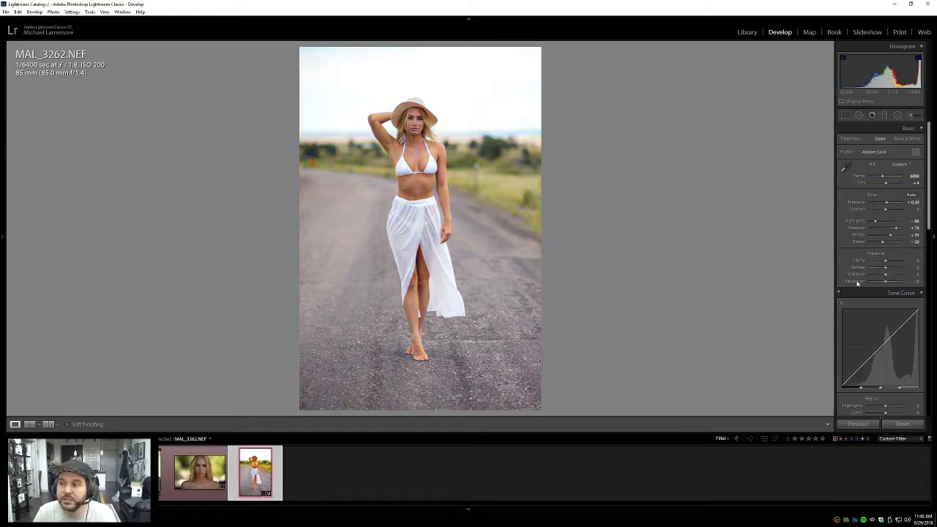
pyautogui.click(425, 117)
pyautogui.click(730, 198)
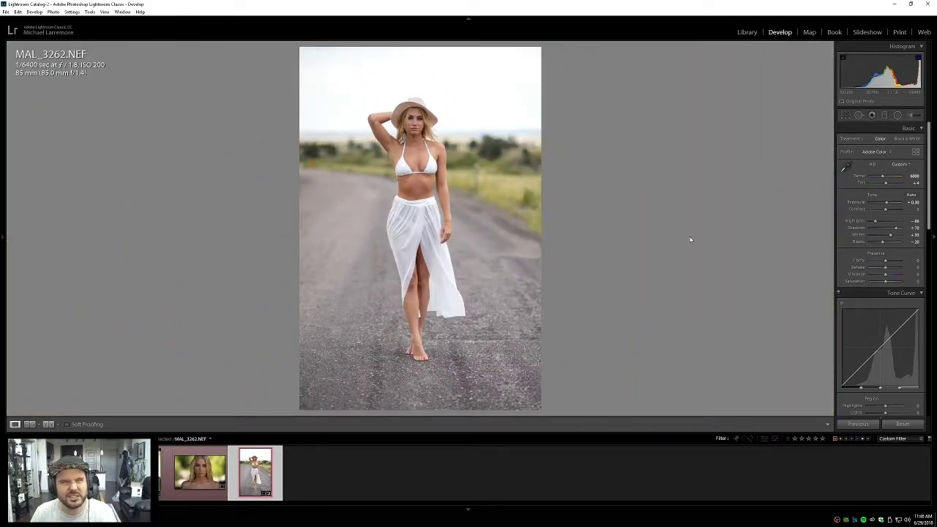
# Step: Try Vibrance at +15, compare the woman's skin in close-up and full views, and reset it to 0
pyautogui.click(414, 115)
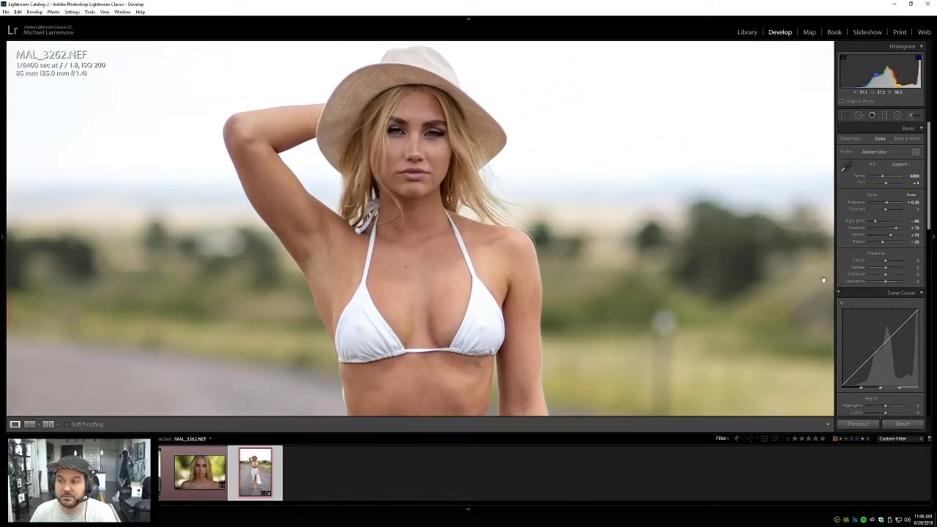
pyautogui.click(912, 275)
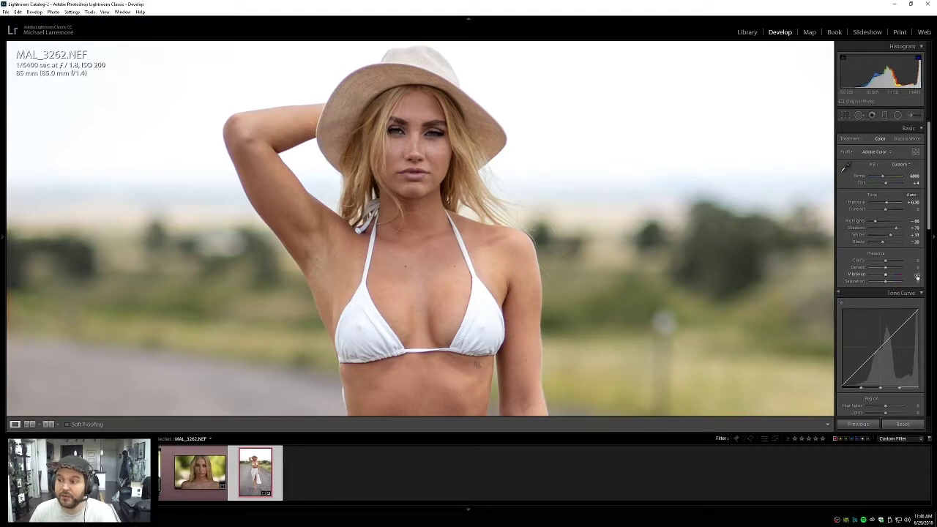
pyautogui.click(587, 259)
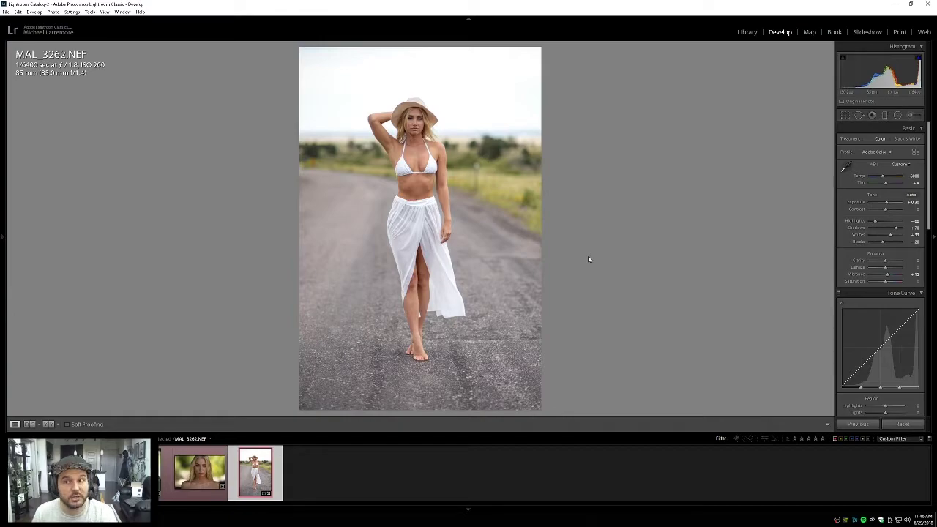
pyautogui.click(431, 129)
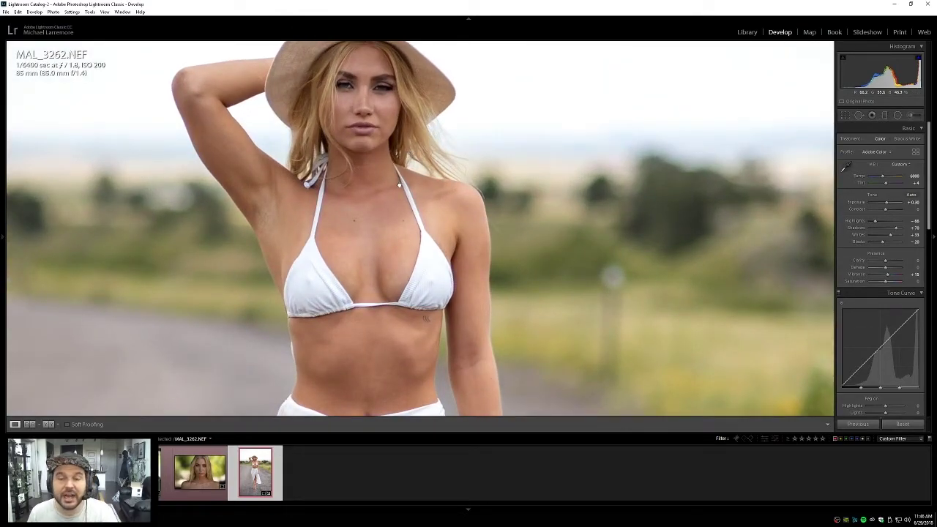
pyautogui.click(407, 152)
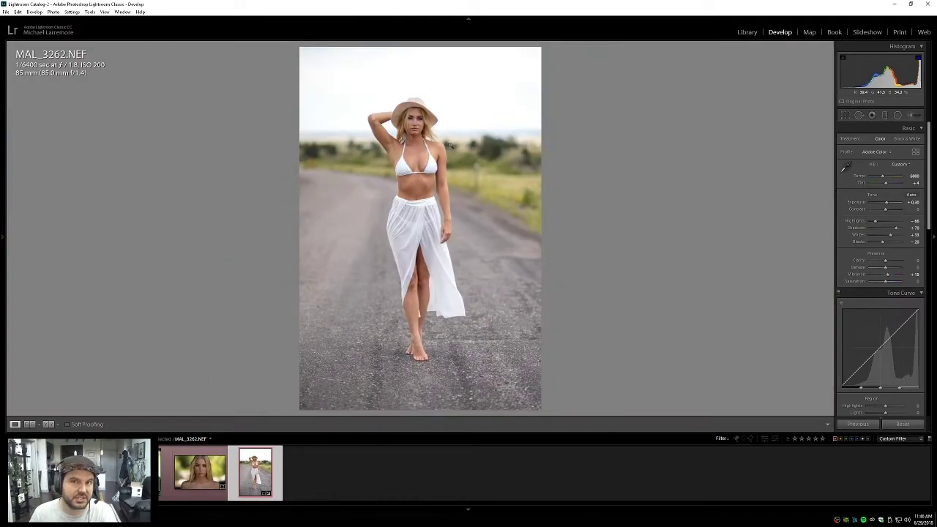
pyautogui.click(431, 130)
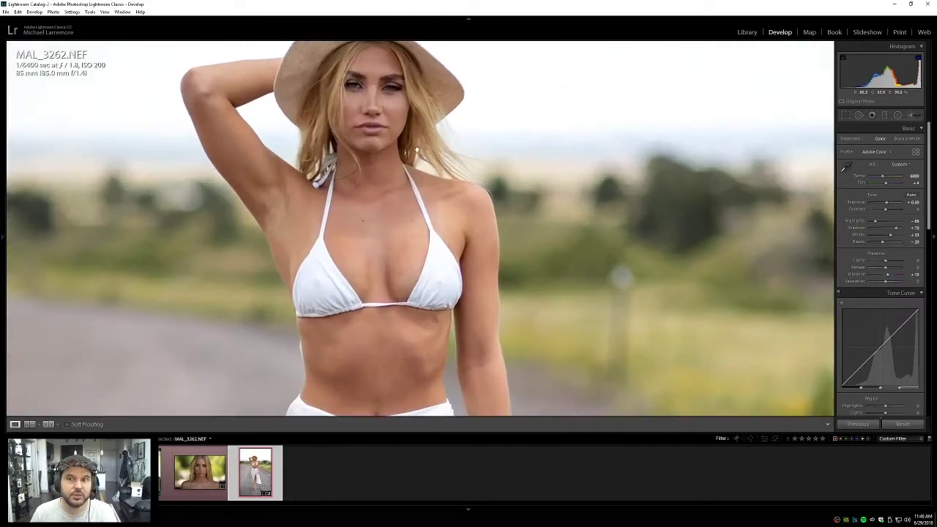
pyautogui.click(458, 200)
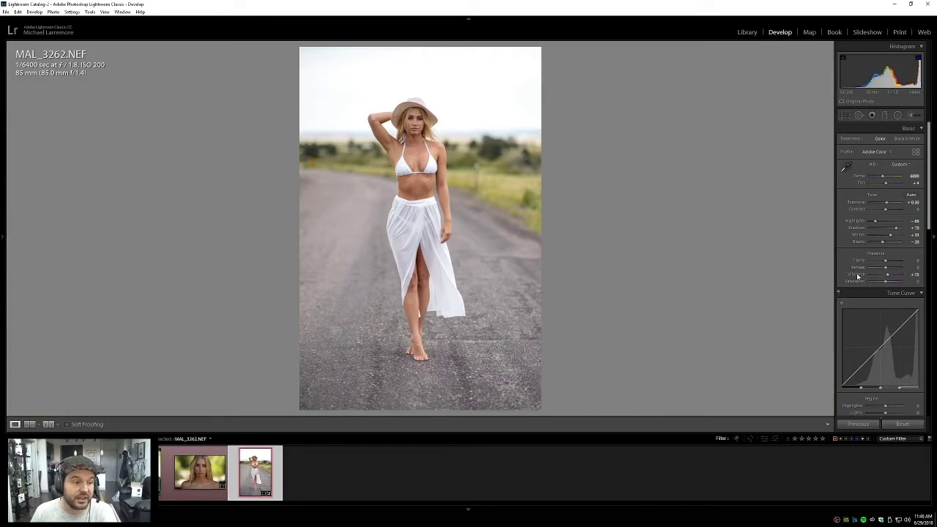
pyautogui.doubleClick(858, 275)
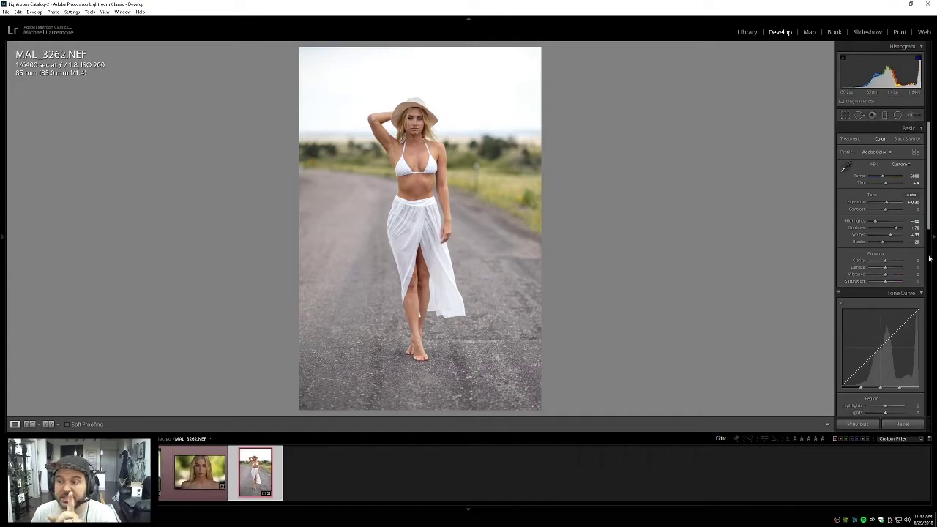
# Step: Try HSL Saturation at +100 for Red and for Orange, undoing each change
pyautogui.scroll(-5, 881, 326)
pyautogui.moveTo(886, 300); pyautogui.dragTo(926, 304)
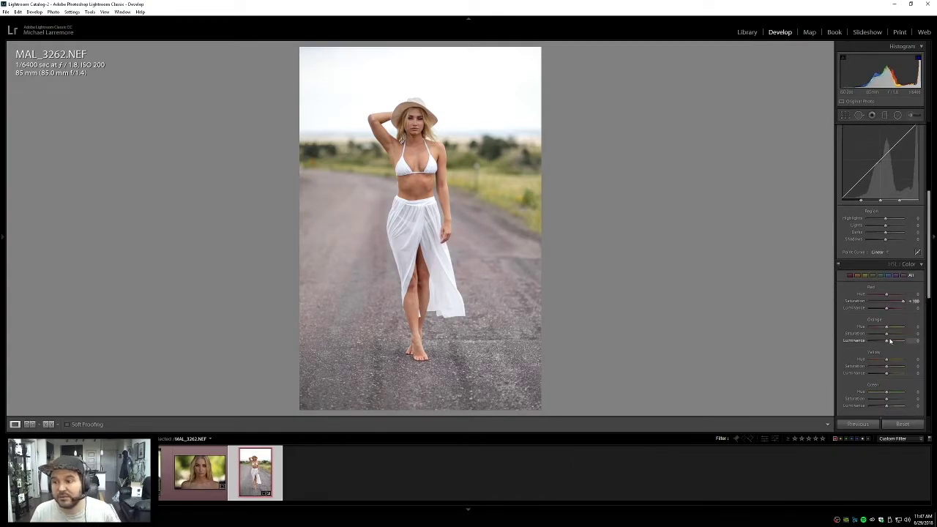
pyautogui.hotkey('ctrl', 'z')
pyautogui.moveTo(887, 333); pyautogui.dragTo(927, 339)
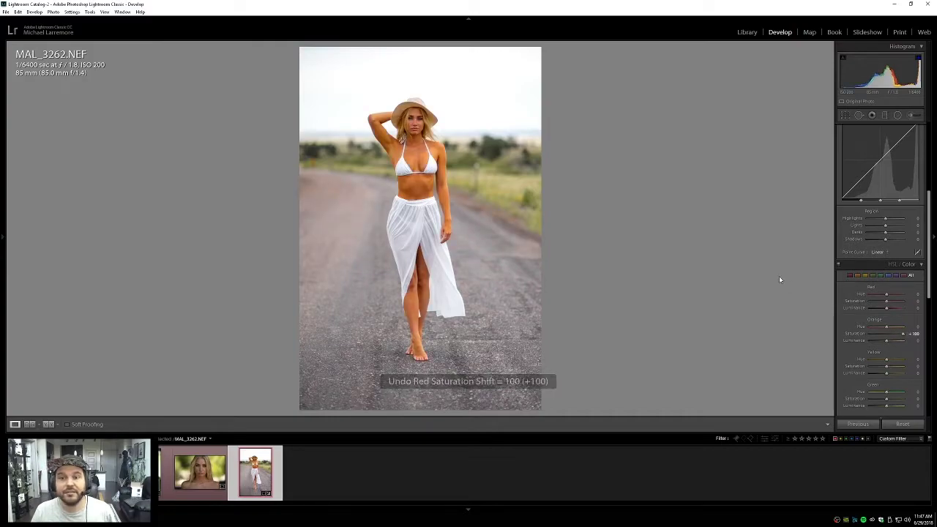
pyautogui.hotkey('ctrl', 'z')
# Step: Try a slight increase of Vibrance on the road portrait and reset it to 0
pyautogui.moveTo(929, 233); pyautogui.dragTo(929, 184)
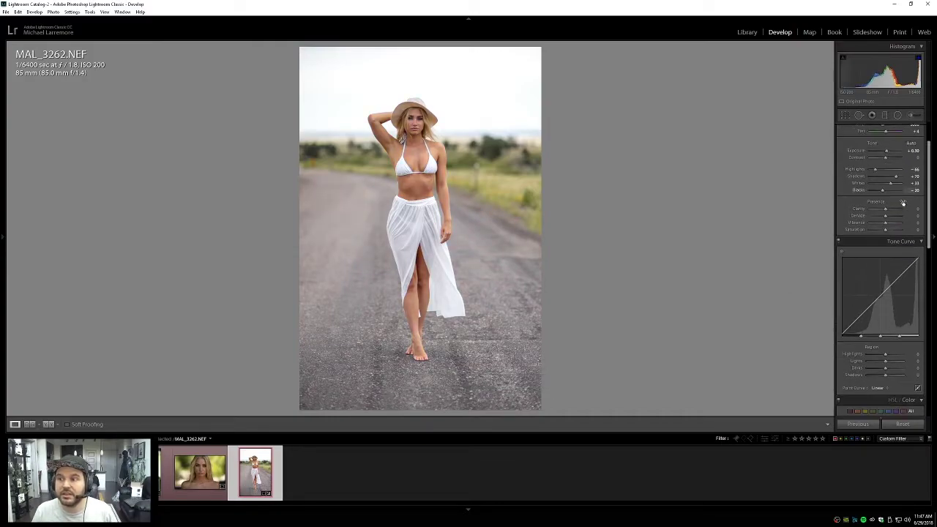
pyautogui.moveTo(886, 227); pyautogui.dragTo(888, 227)
pyautogui.doubleClick(881, 221)
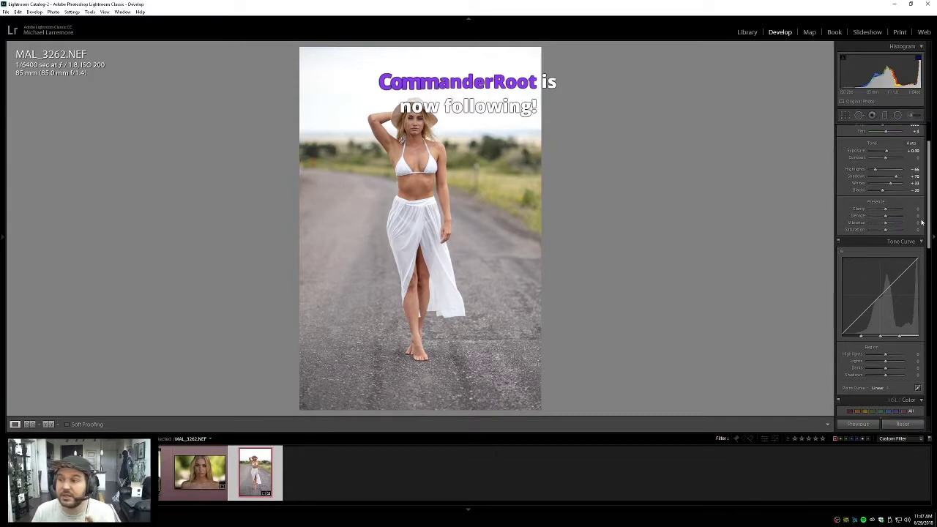
# Step: Try HSL Luminance shifts on individual colors, including Red at +51 and changes to Yellow and Green, and undo them all
pyautogui.scroll(-5, 929, 220)
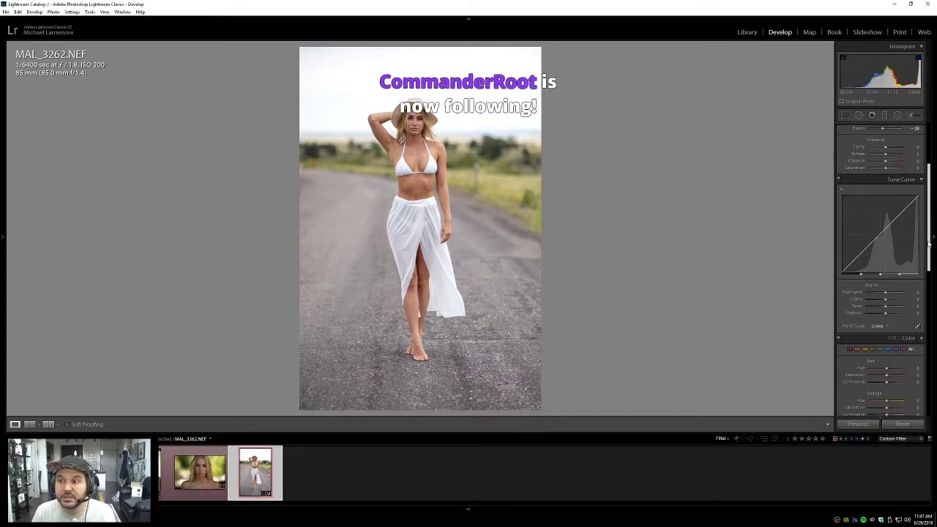
pyautogui.moveTo(887, 253); pyautogui.dragTo(892, 282)
pyautogui.moveTo(887, 316); pyautogui.dragTo(876, 315)
pyautogui.moveTo(885, 350); pyautogui.dragTo(894, 348)
pyautogui.hotkey('ctrl', 'z')
pyautogui.hotkey('ctrl', 'z')
pyautogui.hotkey('ctrl', 'z')
pyautogui.hotkey('ctrl', 'z')
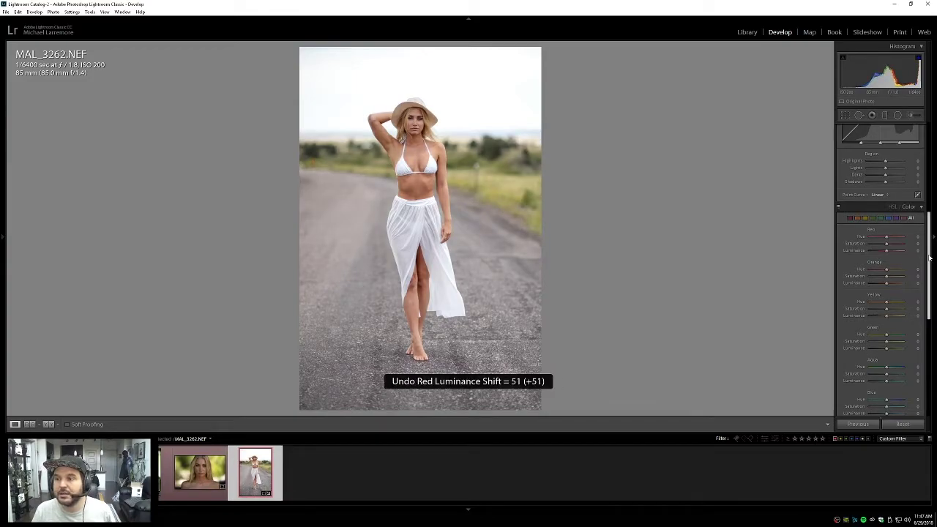
# Step: Set Vibrance to +15 on MAL_3262.NEF and bring the Tone Curve and HSL settings into view
pyautogui.moveTo(928, 258); pyautogui.dragTo(928, 190)
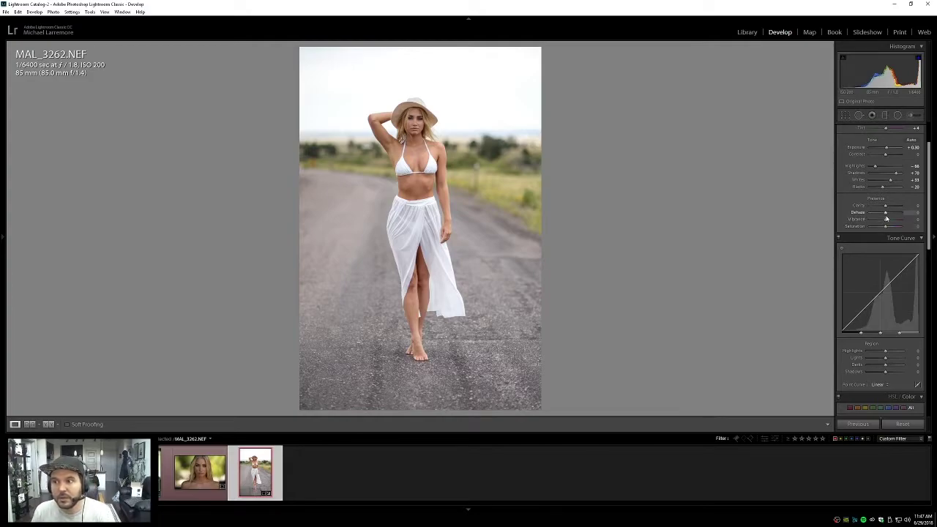
pyautogui.click(914, 219)
pyautogui.press('Return')
pyautogui.moveTo(931, 195); pyautogui.dragTo(932, 227)
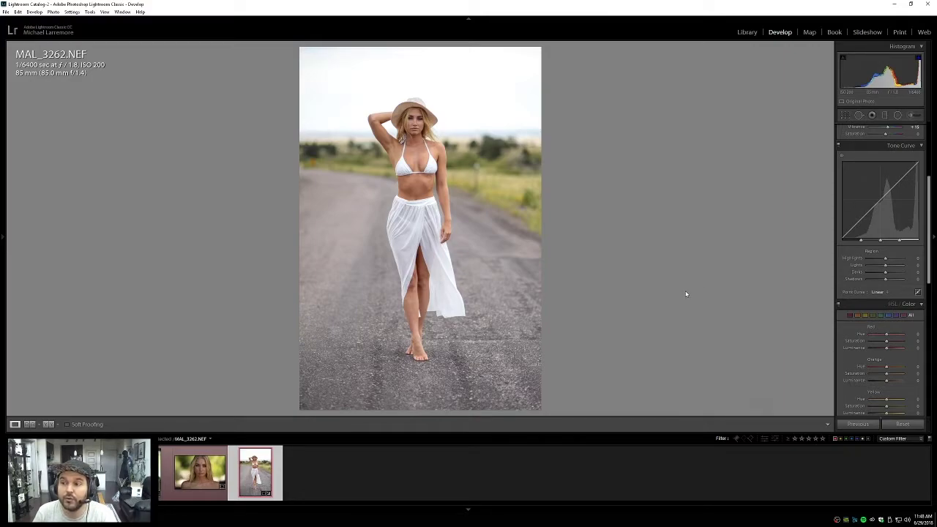
# Step: Switch to Paint and draw black graph axes on the blank canvas with a blue diagonal line rising from their corner
pyautogui.hotkey('alt', 'Tab')
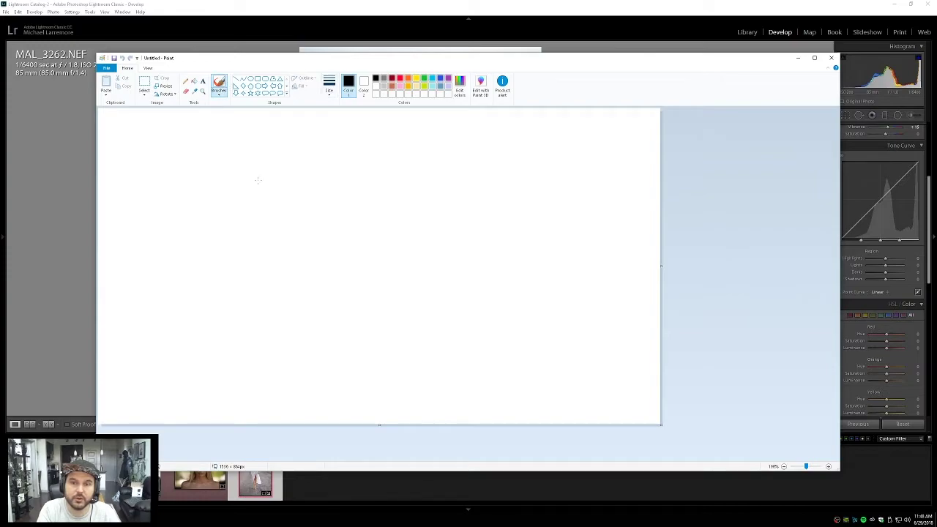
pyautogui.moveTo(205, 153)
pyautogui.mouseDown()
pyautogui.moveTo(202, 311)
pyautogui.moveTo(516, 303)
pyautogui.mouseUp()
pyautogui.moveTo(205, 145); pyautogui.dragTo(203, 166)
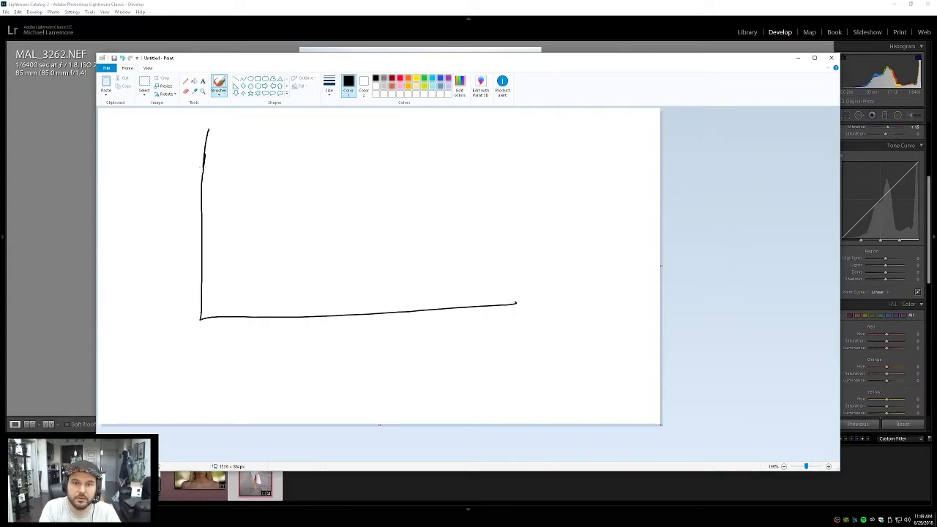
pyautogui.click(439, 79)
pyautogui.moveTo(200, 317); pyautogui.dragTo(477, 135)
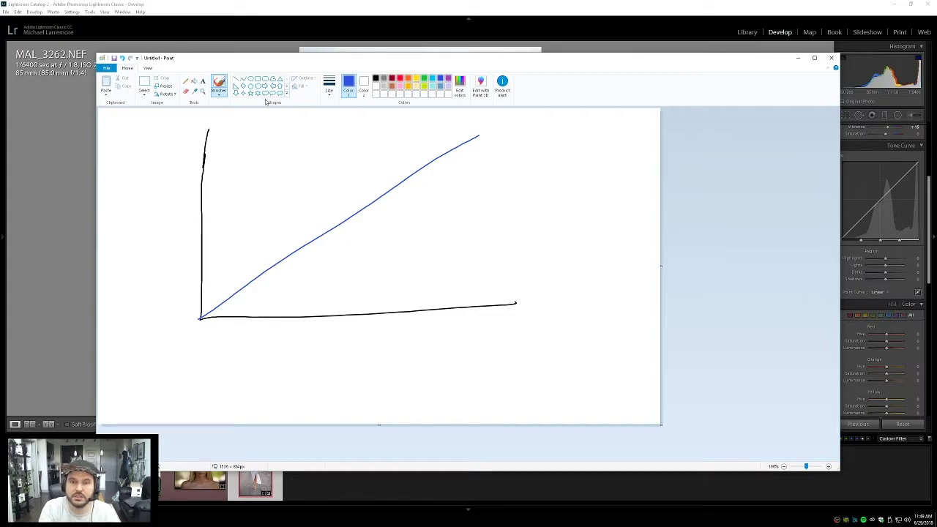
# Step: Draw three black tick lines below the horizontal axis, write Black and White at its ends, and circle both endpoints
pyautogui.click(375, 79)
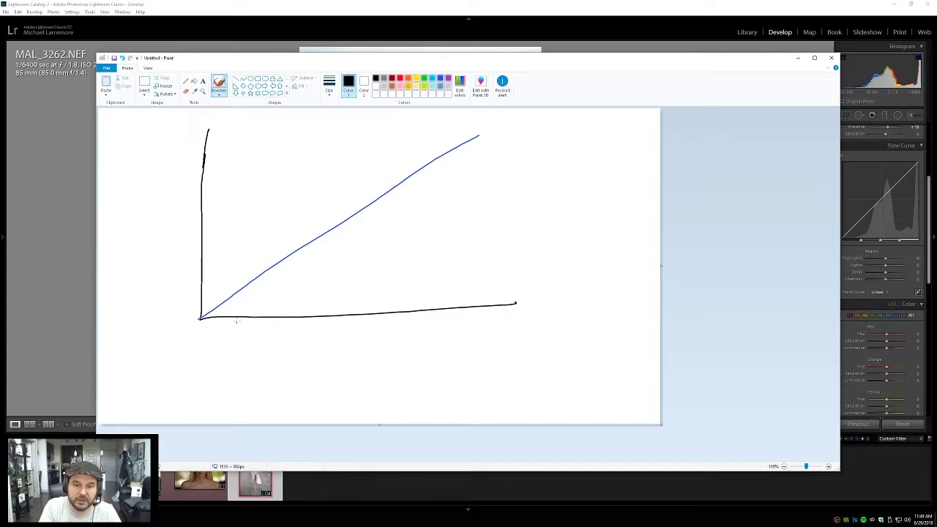
pyautogui.moveTo(247, 318); pyautogui.dragTo(248, 363)
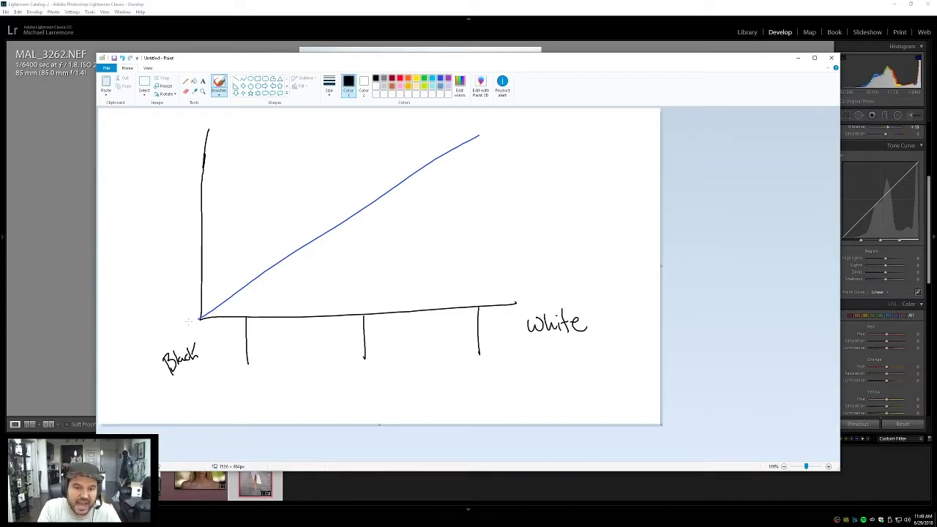
pyautogui.moveTo(200, 318); pyautogui.dragTo(201, 318)
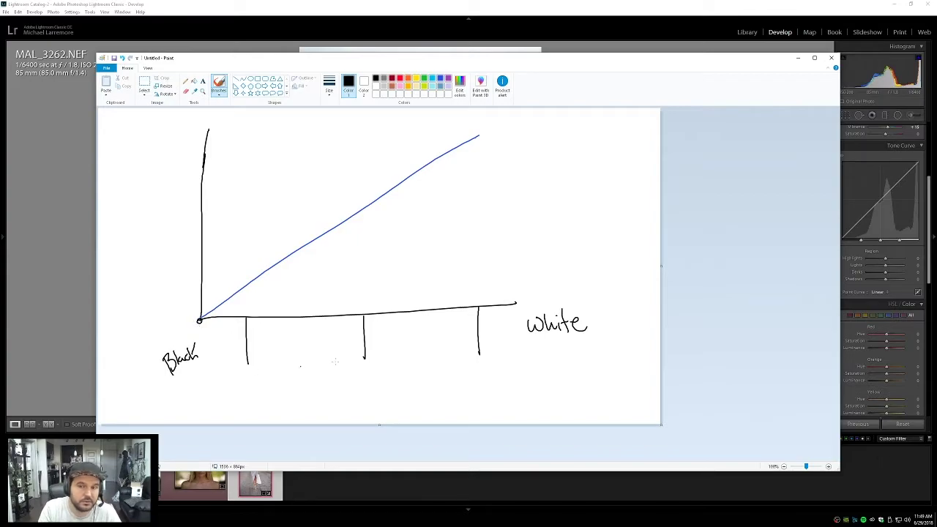
pyautogui.moveTo(515, 303); pyautogui.dragTo(517, 303)
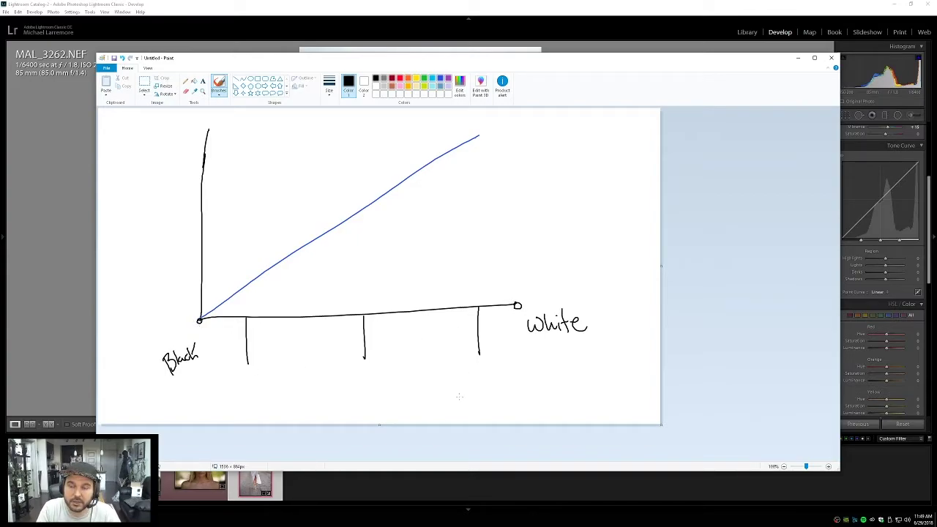
# Step: Handwrite the labels Shadows, Midtones and Highlites in black under the three tick lines
pyautogui.moveTo(352, 381); pyautogui.dragTo(395, 380)
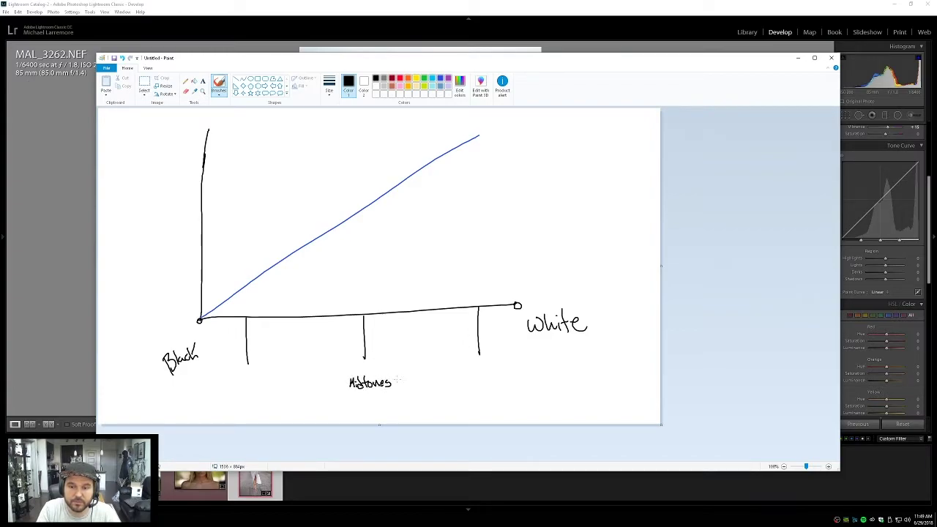
pyautogui.moveTo(463, 378); pyautogui.dragTo(508, 375)
pyautogui.moveTo(242, 376)
pyautogui.mouseDown()
pyautogui.moveTo(236, 383)
pyautogui.moveTo(255, 375)
pyautogui.moveTo(282, 382)
pyautogui.mouseUp()
# Step: Draw red dashed vertical lines up from the Shadows, Midtones and Highlites ticks across the blue diagonal
pyautogui.click(399, 77)
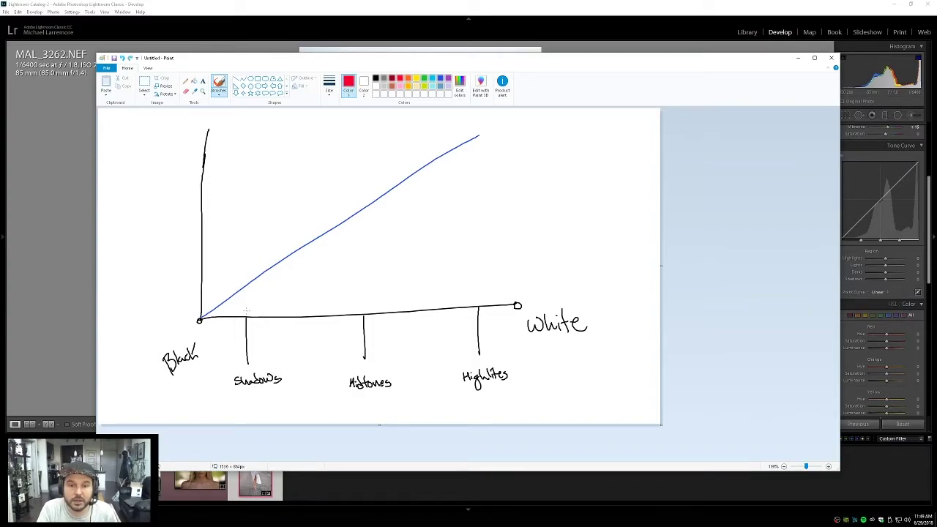
pyautogui.moveTo(246, 306); pyautogui.dragTo(247, 291)
pyautogui.moveTo(248, 283); pyautogui.dragTo(248, 254)
pyautogui.moveTo(248, 247); pyautogui.dragTo(248, 214)
pyautogui.moveTo(248, 203); pyautogui.dragTo(249, 188)
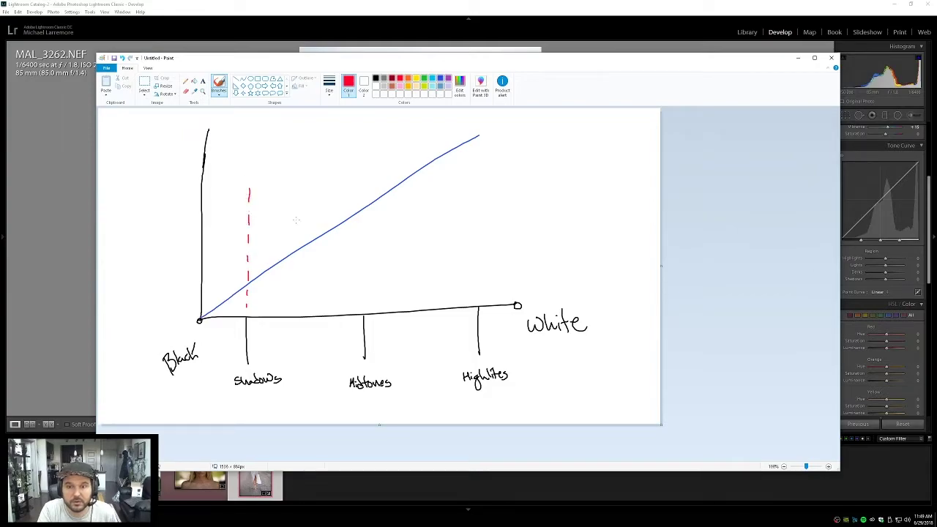
pyautogui.moveTo(364, 306); pyautogui.dragTo(364, 275)
pyautogui.moveTo(364, 270); pyautogui.dragTo(362, 193)
pyautogui.moveTo(361, 183); pyautogui.dragTo(360, 171)
pyautogui.moveTo(359, 166); pyautogui.dragTo(359, 141)
pyautogui.moveTo(479, 299); pyautogui.dragTo(479, 118)
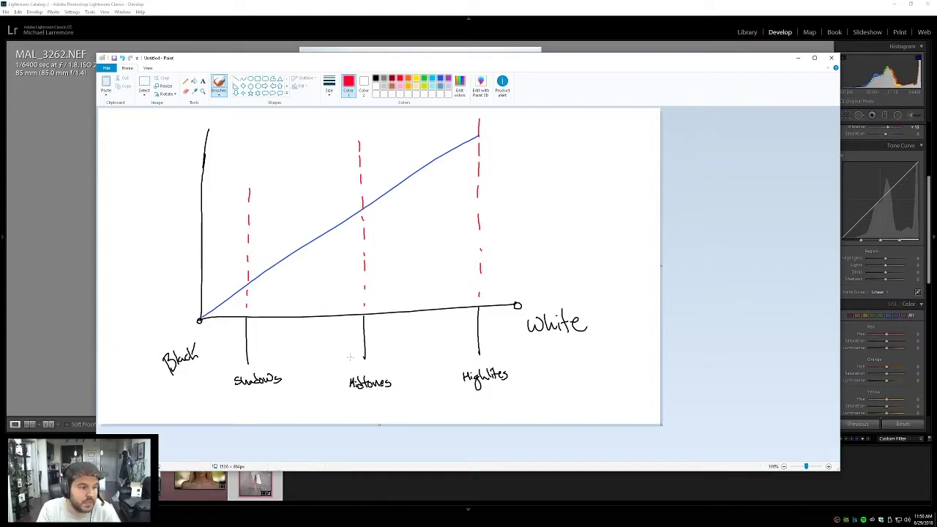
# Step: Extend the blue diagonal's upper end and add red control points with up-down arrows between Shadows and Midtones, past Highlites, and at Midtones
pyautogui.moveTo(299, 244)
pyautogui.mouseDown()
pyautogui.moveTo(304, 270)
pyautogui.moveTo(305, 234)
pyautogui.mouseUp()
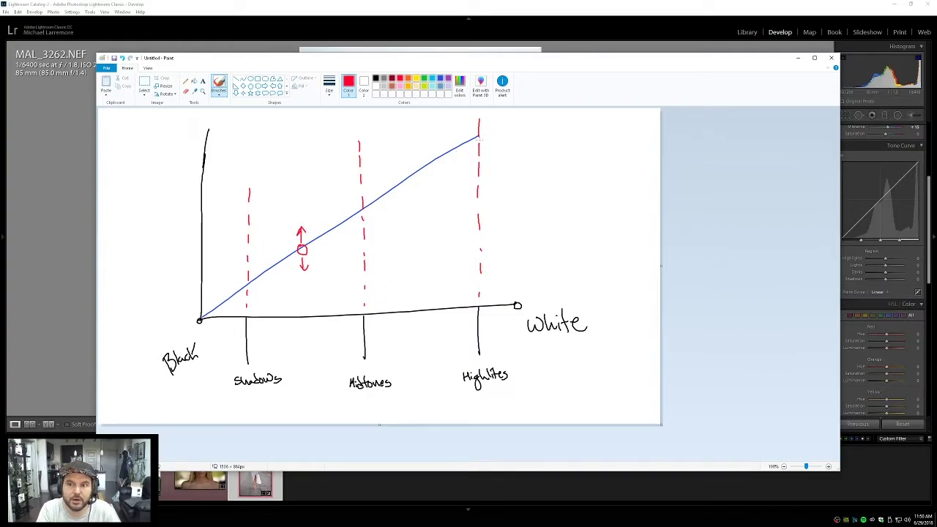
pyautogui.click(440, 78)
pyautogui.moveTo(480, 136); pyautogui.dragTo(500, 123)
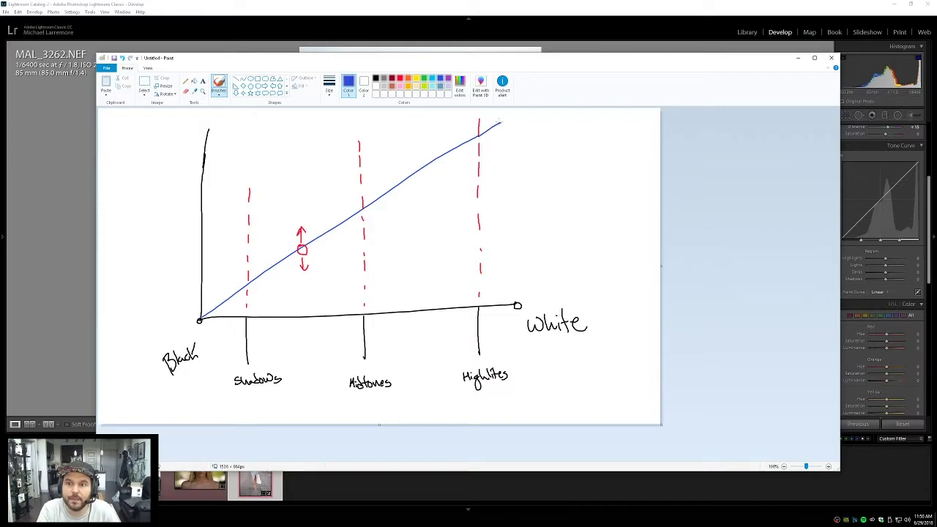
pyautogui.click(400, 79)
pyautogui.moveTo(495, 123)
pyautogui.mouseDown()
pyautogui.moveTo(490, 113)
pyautogui.moveTo(498, 139)
pyautogui.mouseUp()
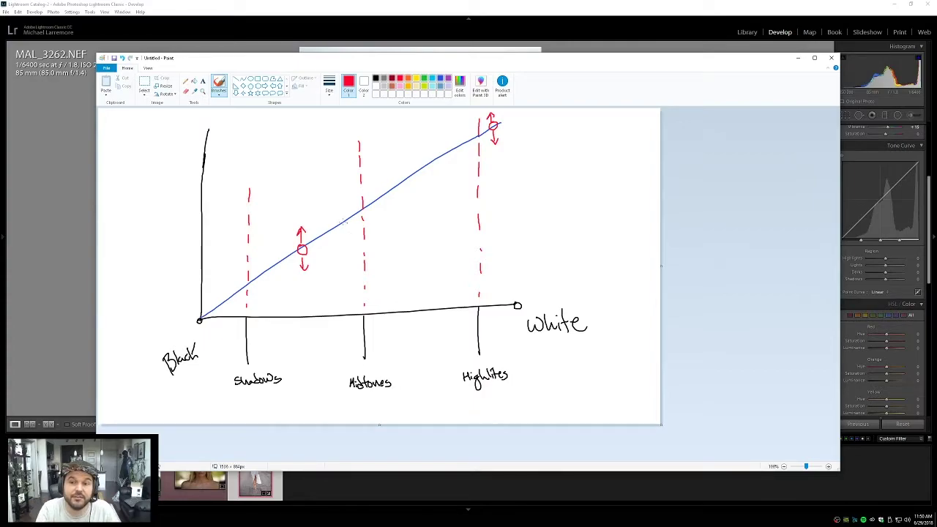
pyautogui.moveTo(363, 204); pyautogui.dragTo(362, 194)
pyautogui.moveTo(358, 199)
pyautogui.mouseDown()
pyautogui.moveTo(366, 198)
pyautogui.moveTo(365, 222)
pyautogui.mouseUp()
pyautogui.moveTo(362, 216); pyautogui.dragTo(370, 215)
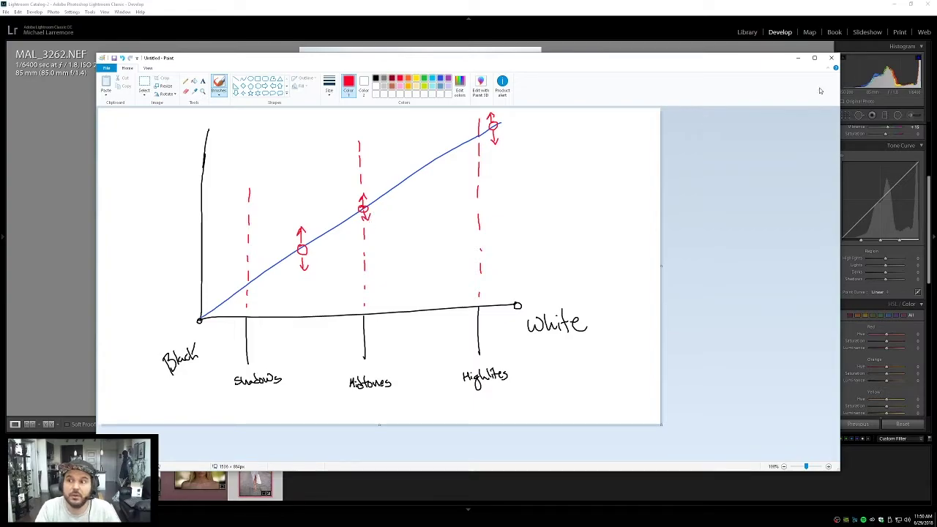
# Step: Close the tone curve sketch in Paint without saving it and return to the Lightroom photo
pyautogui.click(830, 57)
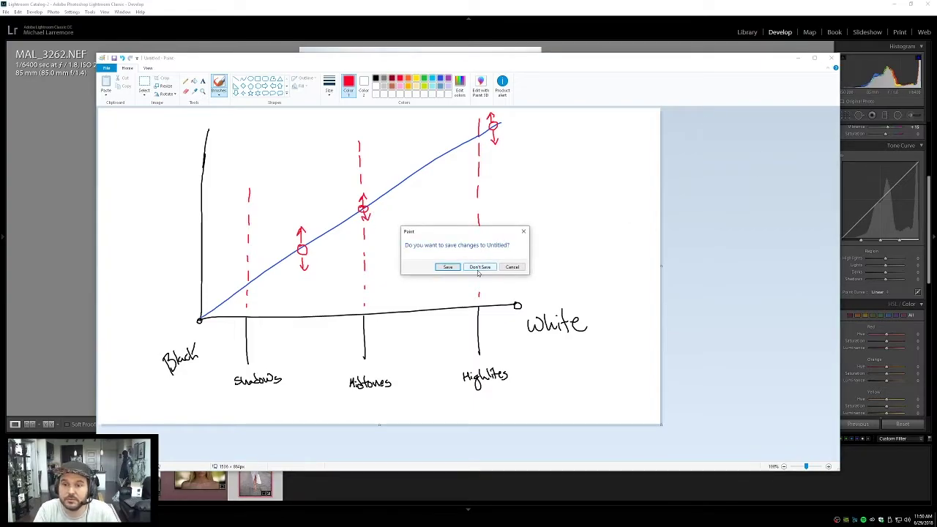
pyautogui.click(479, 268)
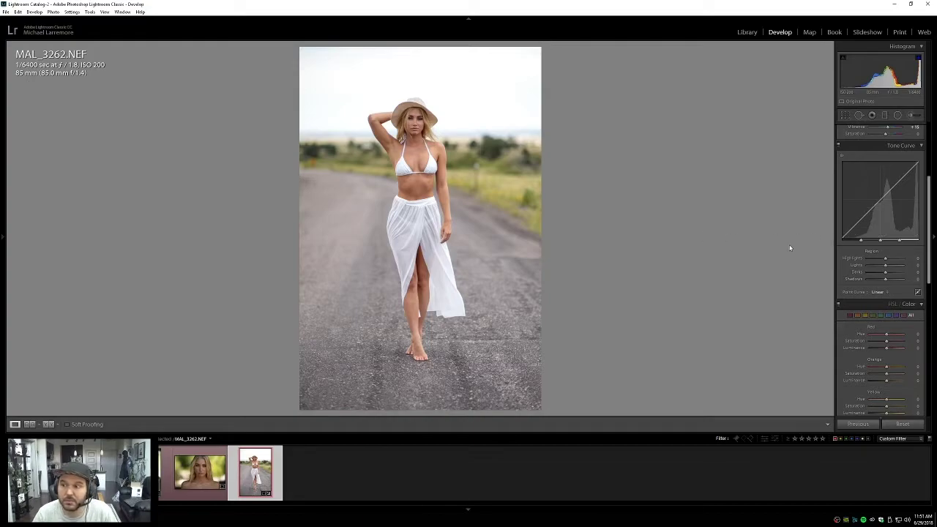
# Step: Try Lights at +58, Shadows at +100 and Highlights at -100 on the tone curve, undoing each change
pyautogui.moveTo(881, 199); pyautogui.dragTo(882, 182)
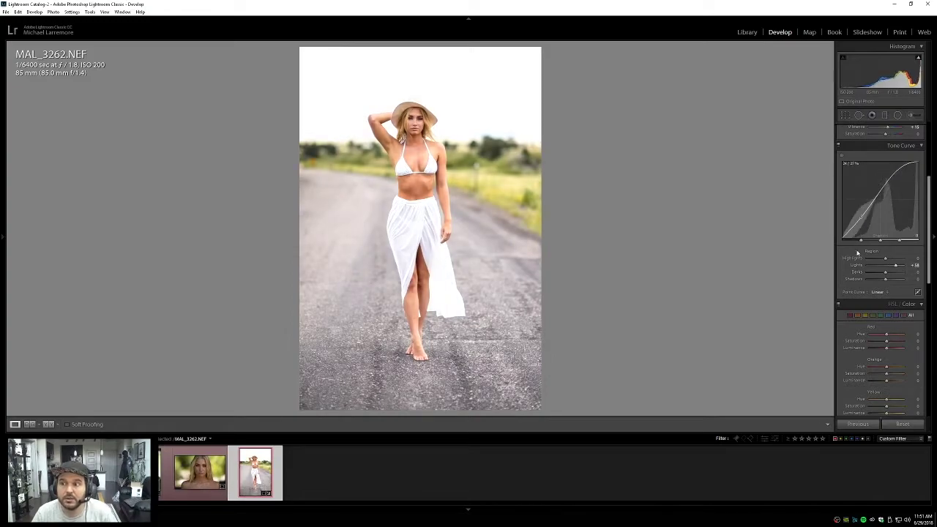
pyautogui.hotkey('ctrl', 'z')
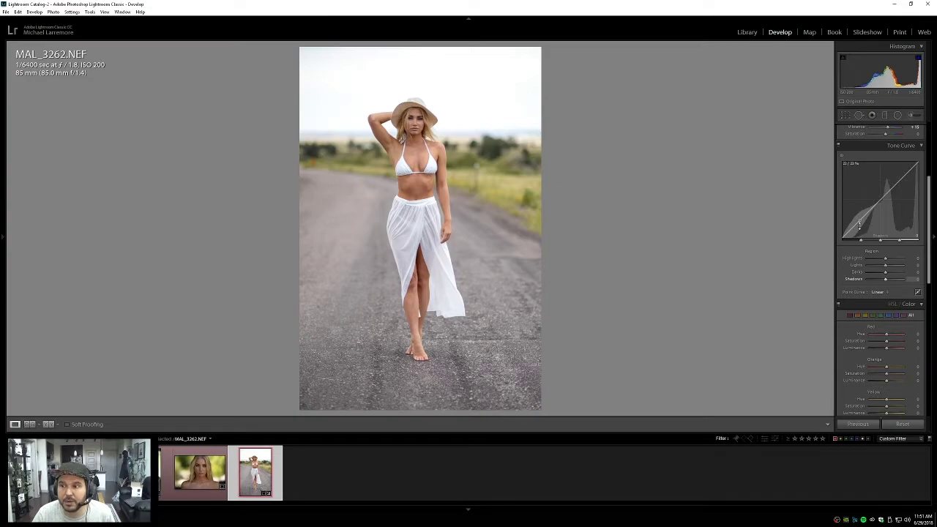
pyautogui.moveTo(859, 220); pyautogui.dragTo(859, 211)
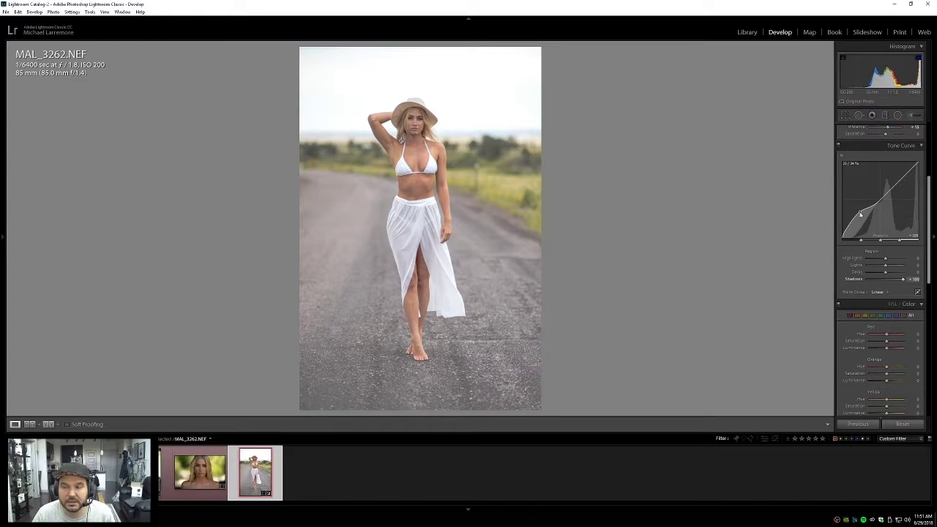
pyautogui.hotkey('ctrl', 'z')
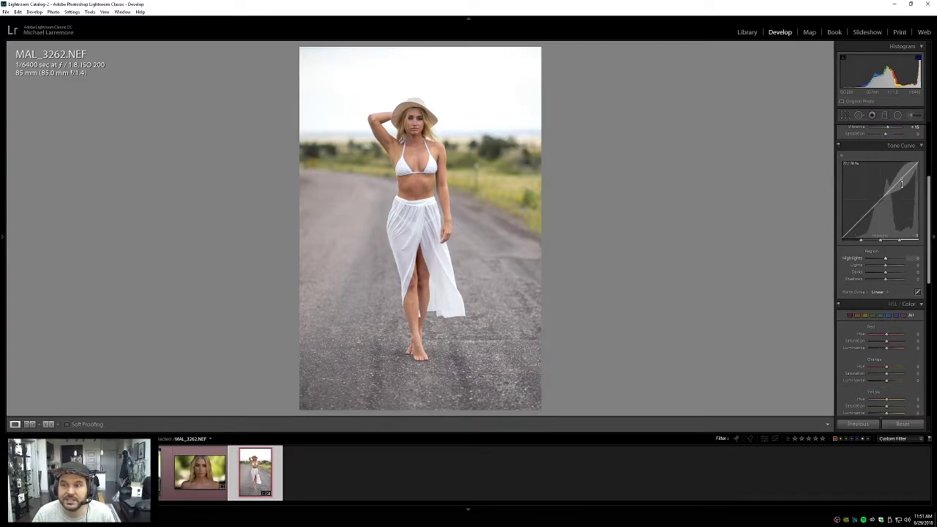
pyautogui.moveTo(902, 177); pyautogui.dragTo(902, 187)
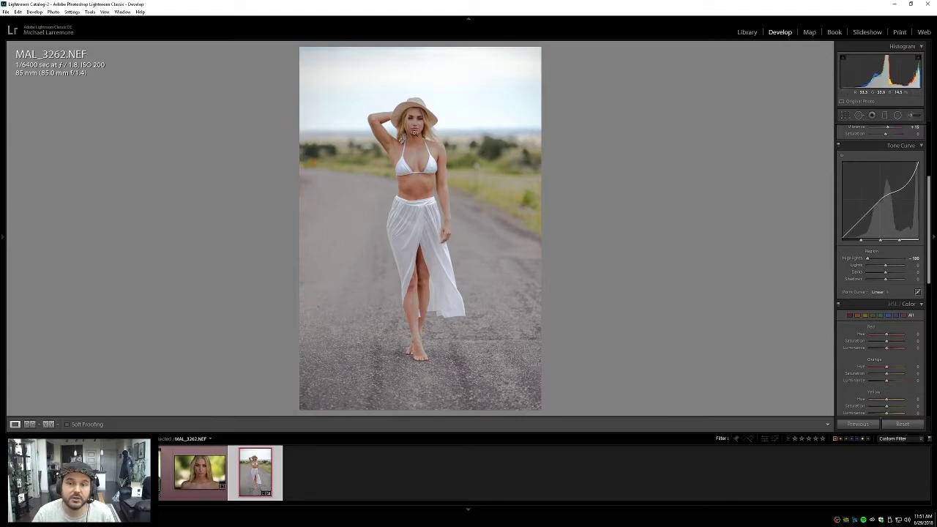
pyautogui.click(468, 172)
pyautogui.hotkey('ctrl', 'z')
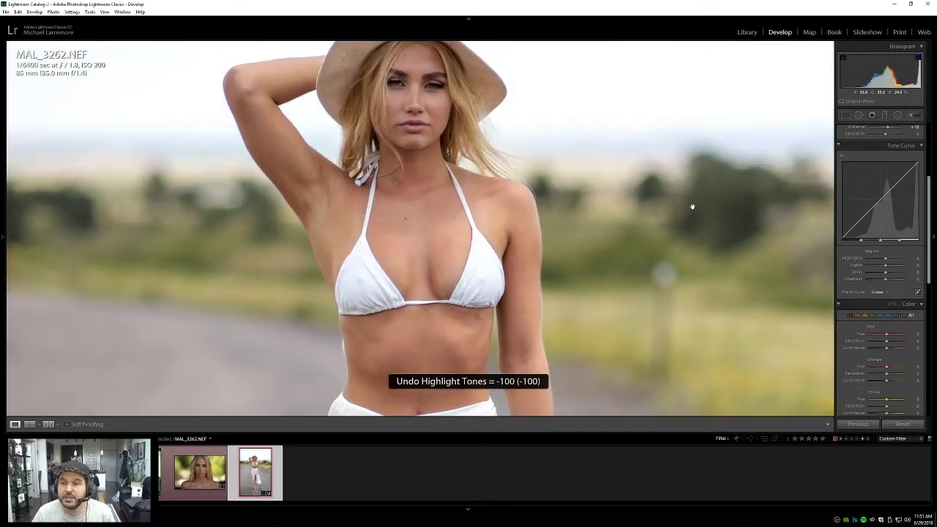
pyautogui.click(413, 205)
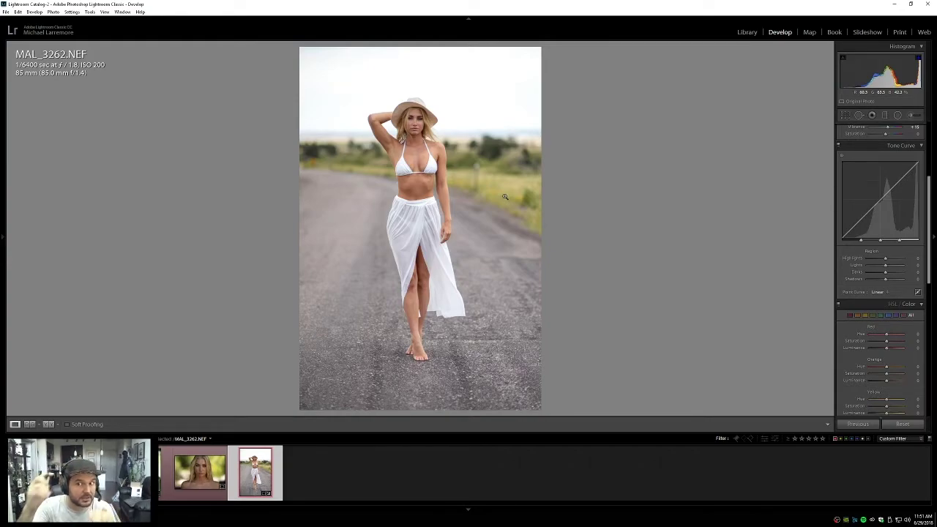
# Step: Try an S-shaped tone curve with Lights at +32 and Darks at -30, and reset both values
pyautogui.moveTo(886, 268); pyautogui.dragTo(880, 276)
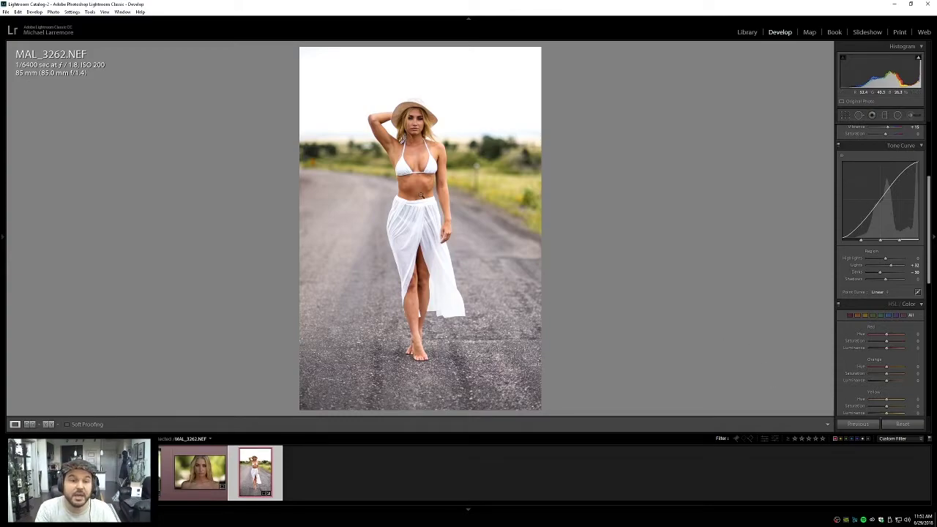
pyautogui.doubleClick(860, 265)
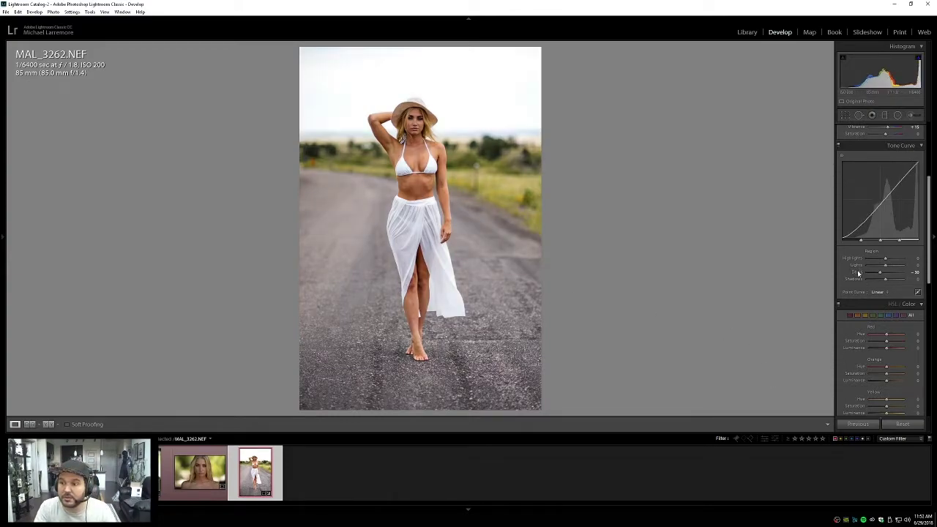
pyautogui.doubleClick(859, 272)
# Step: Adjust the photo's Basic Contrast to a slightly positive value
pyautogui.moveTo(927, 227); pyautogui.dragTo(928, 173)
pyautogui.moveTo(886, 211)
pyautogui.mouseDown()
pyautogui.moveTo(893, 210)
pyautogui.moveTo(874, 209)
pyautogui.moveTo(897, 212)
pyautogui.moveTo(868, 209)
pyautogui.moveTo(887, 212)
pyautogui.mouseUp()
pyautogui.doubleClick(861, 210)
pyautogui.doubleClick(888, 211)
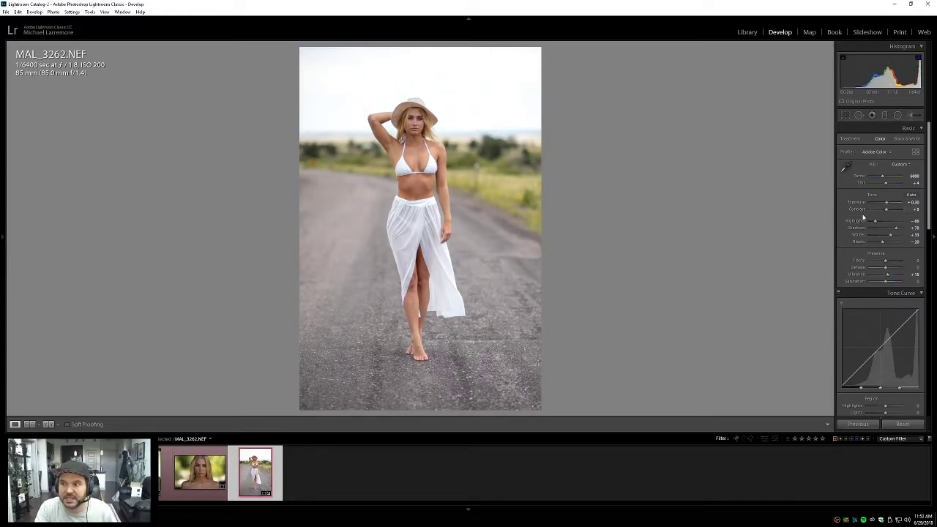
# Step: Set the tone curve's Lights to +10 and Darks to -10
pyautogui.scroll(-1, 930, 211)
pyautogui.scroll(-5, 930, 211)
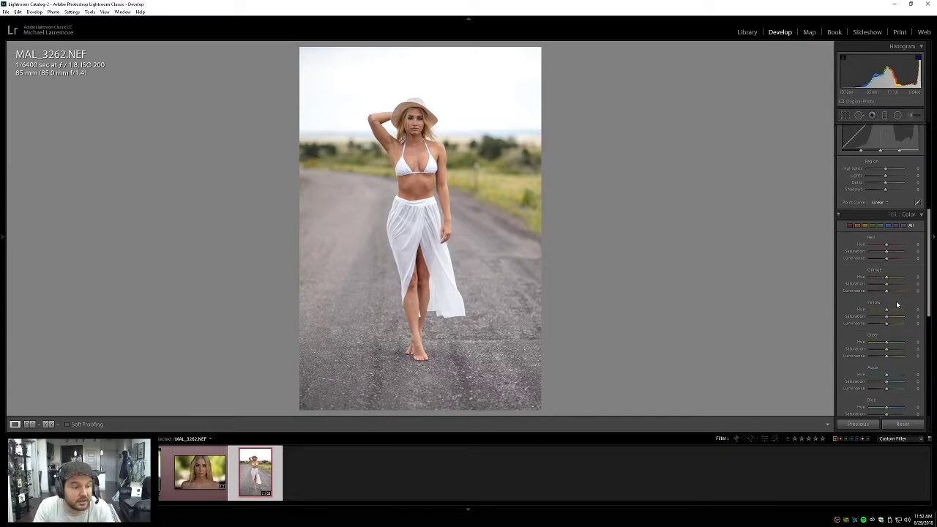
pyautogui.scroll(2, 930, 223)
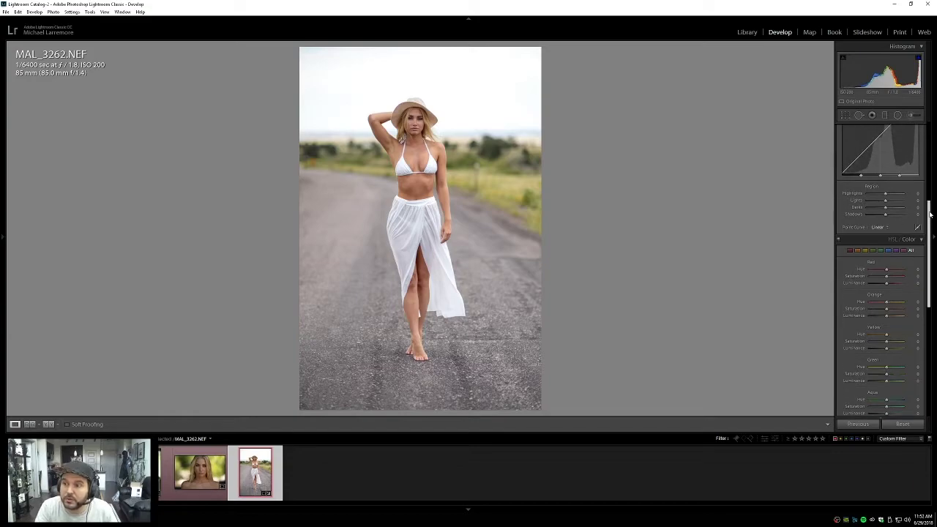
pyautogui.moveTo(885, 228); pyautogui.dragTo(883, 233)
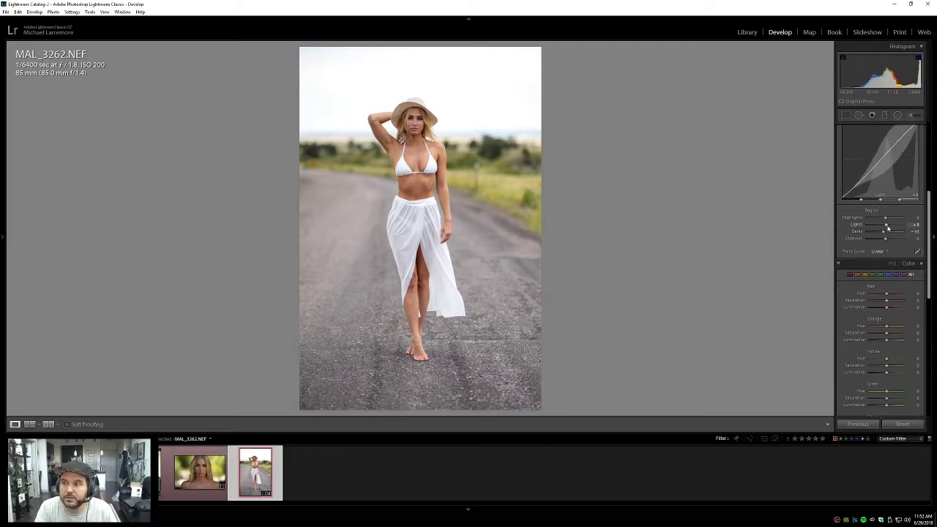
pyautogui.click(912, 225)
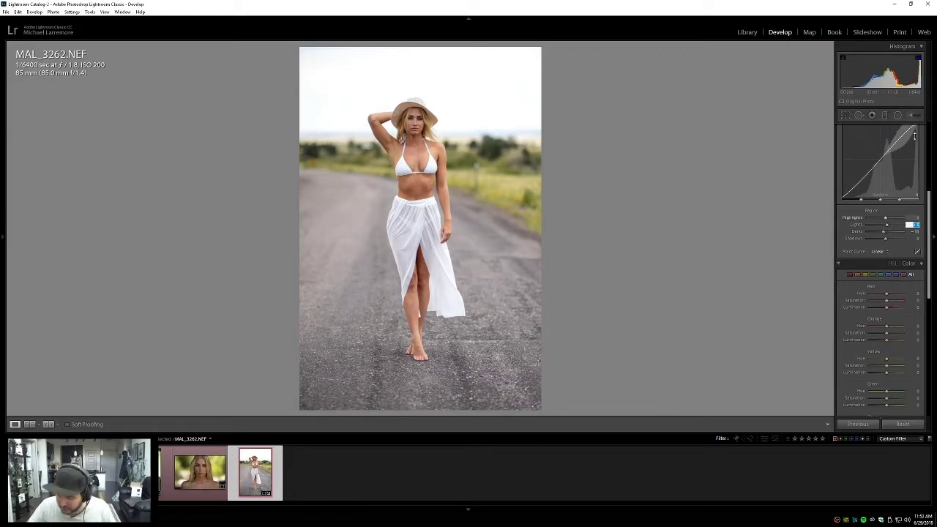
pyautogui.press('Tab')
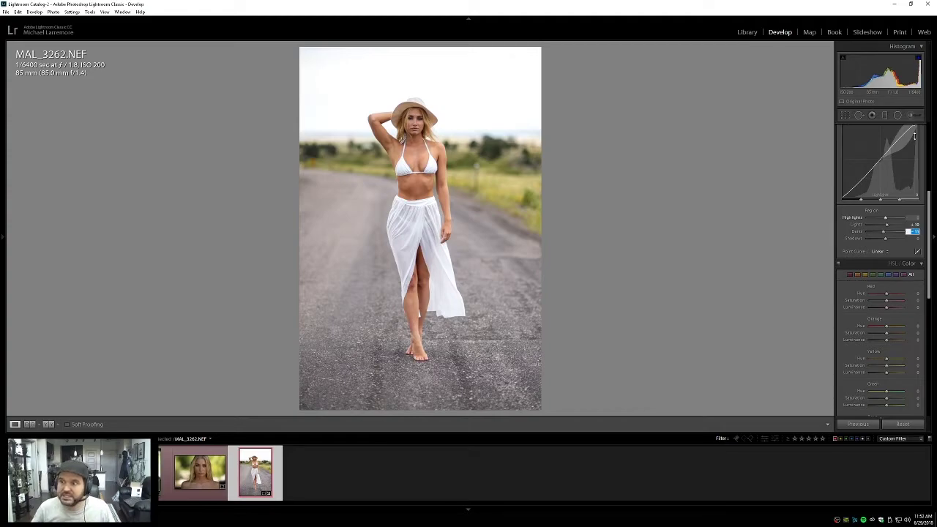
pyautogui.write('-25')
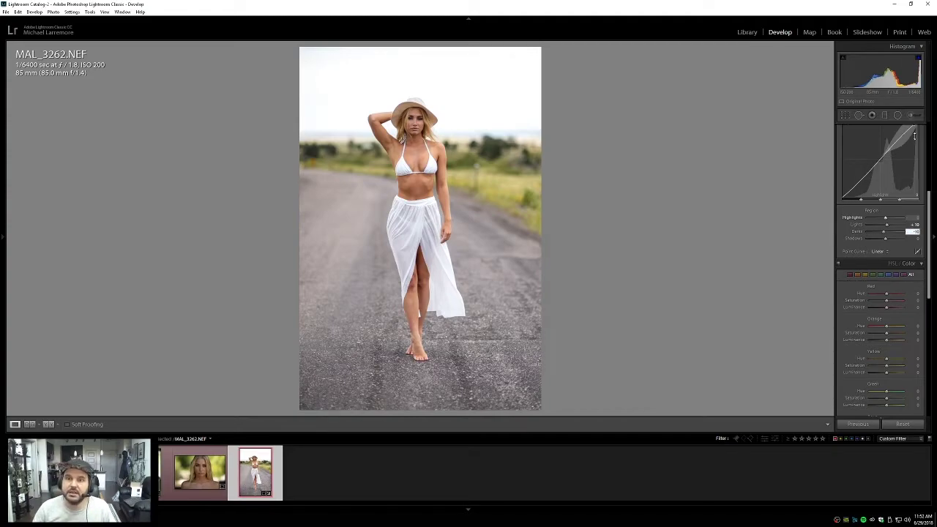
pyautogui.press('Return')
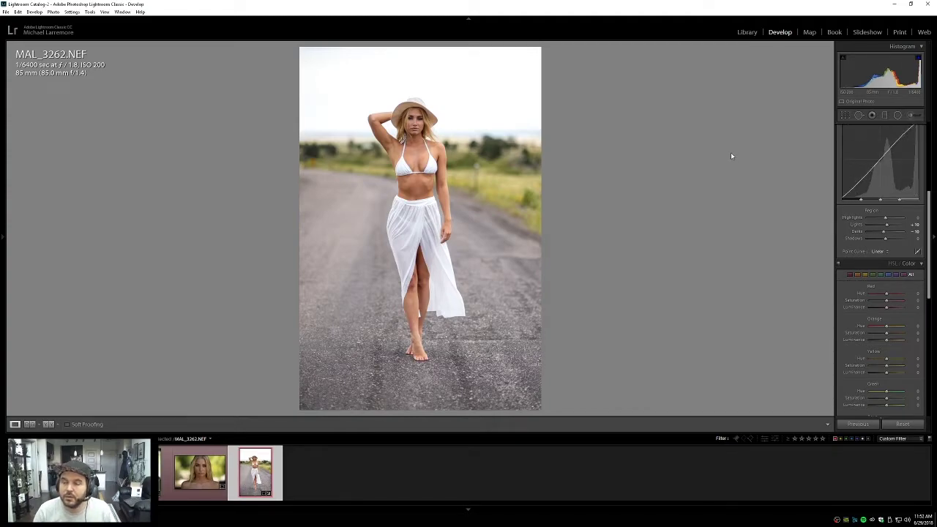
# Step: Try a stronger tone curve with darker Darks and Highlights at +62, and undo both changes
pyautogui.moveTo(862, 173); pyautogui.dragTo(863, 187)
pyautogui.moveTo(897, 146); pyautogui.dragTo(898, 122)
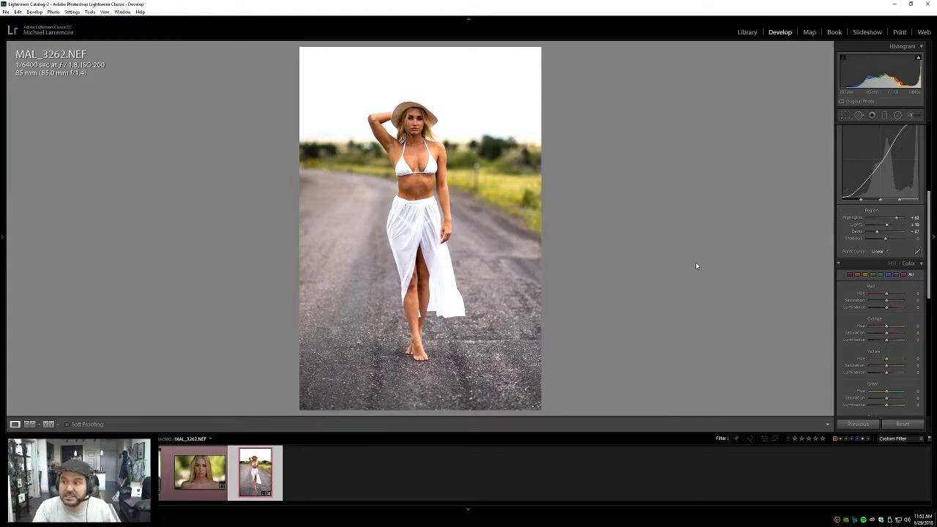
pyautogui.hotkey('ctrl', 'z')
pyautogui.hotkey('ctrl', 'z')
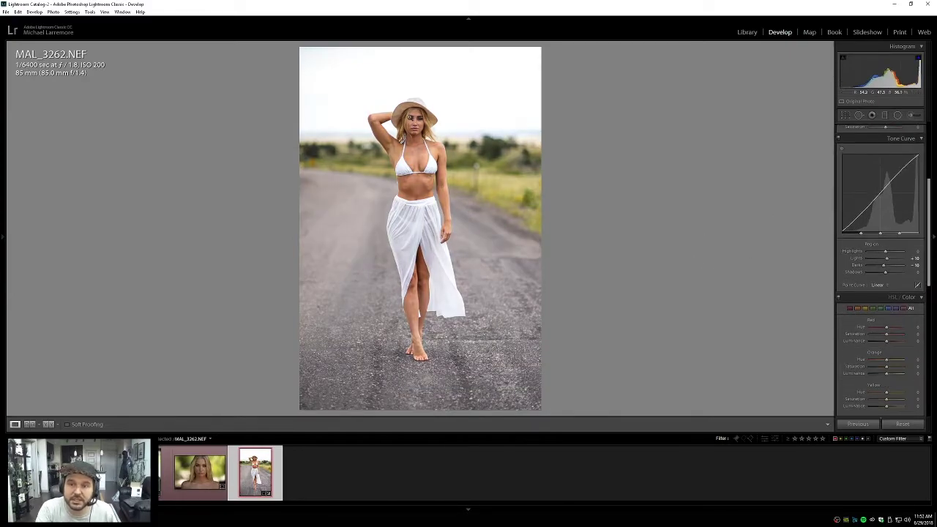
# Step: Check the subject up close and set the tone curve's Lights to +5 and Darks to -5
pyautogui.click(409, 118)
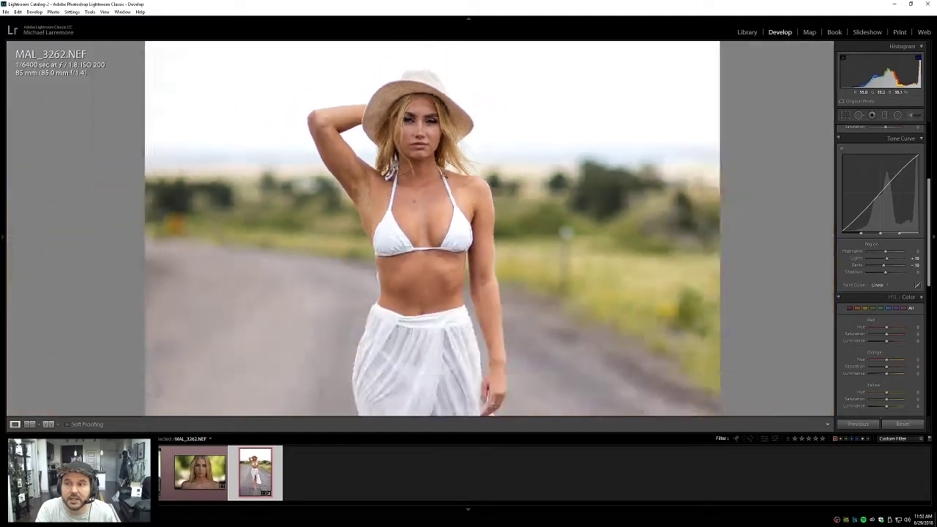
pyautogui.click(442, 174)
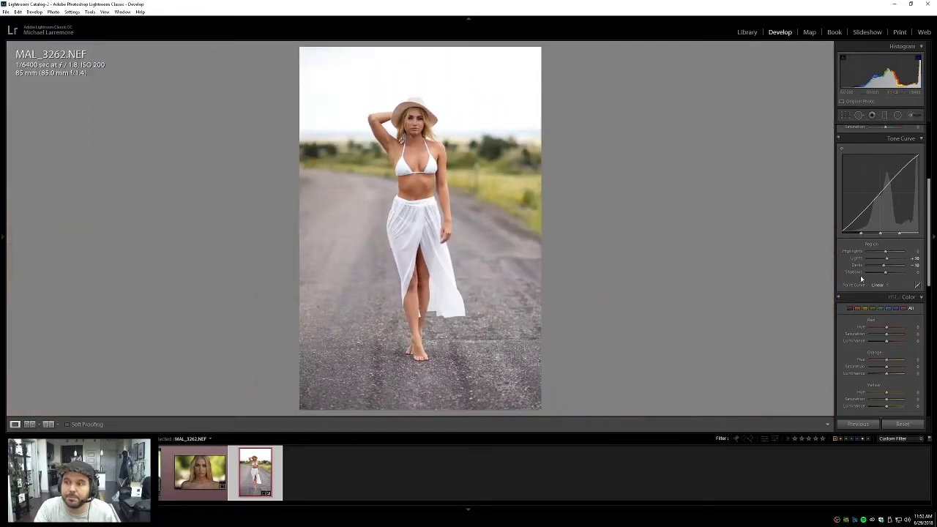
pyautogui.click(909, 258)
pyautogui.write('15')
pyautogui.press('Tab')
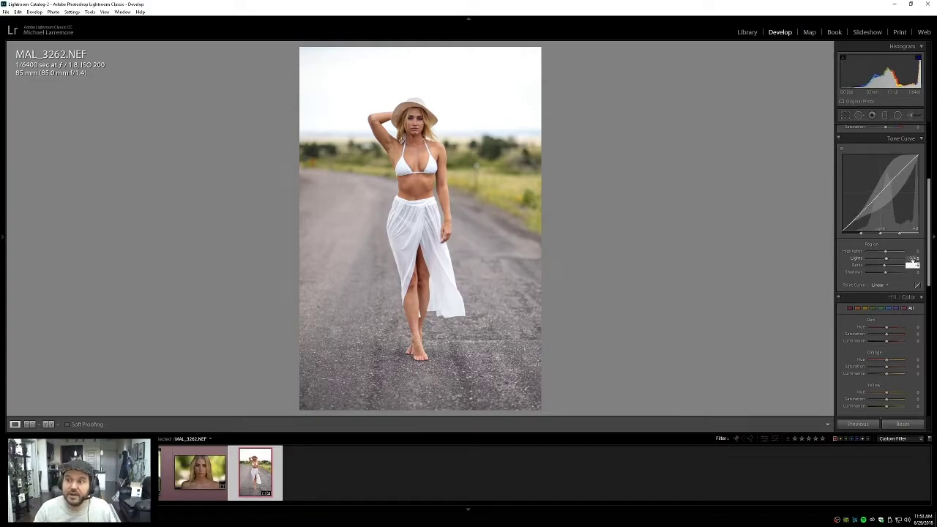
pyautogui.write('-5')
pyautogui.press('Return')
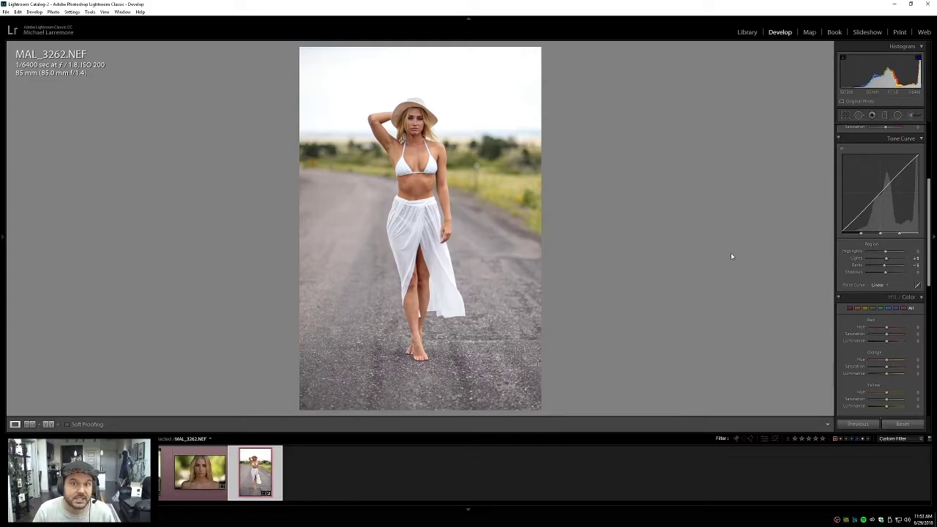
# Step: Compare MAL_3262.NEF with and without lens profile corrections, in full and close-up, leaving the corrections disabled
pyautogui.scroll(-10, 923, 224)
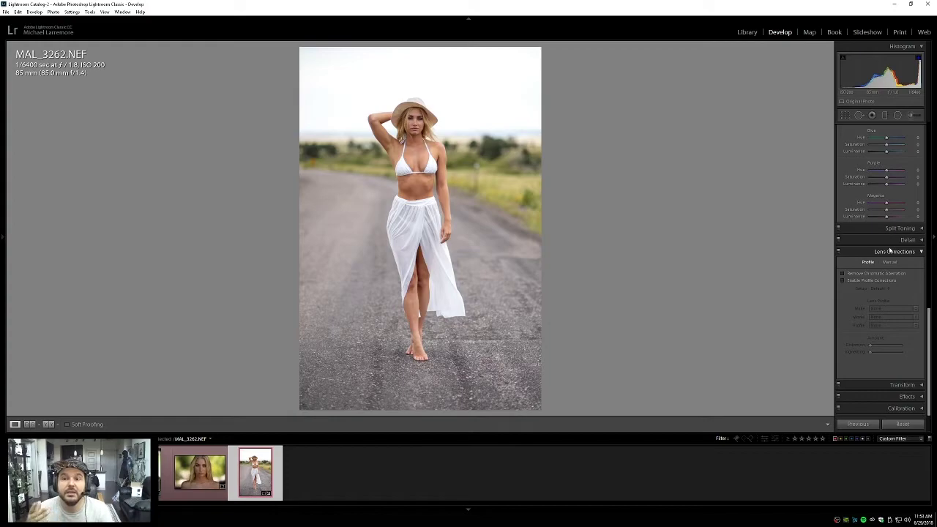
pyautogui.click(841, 280)
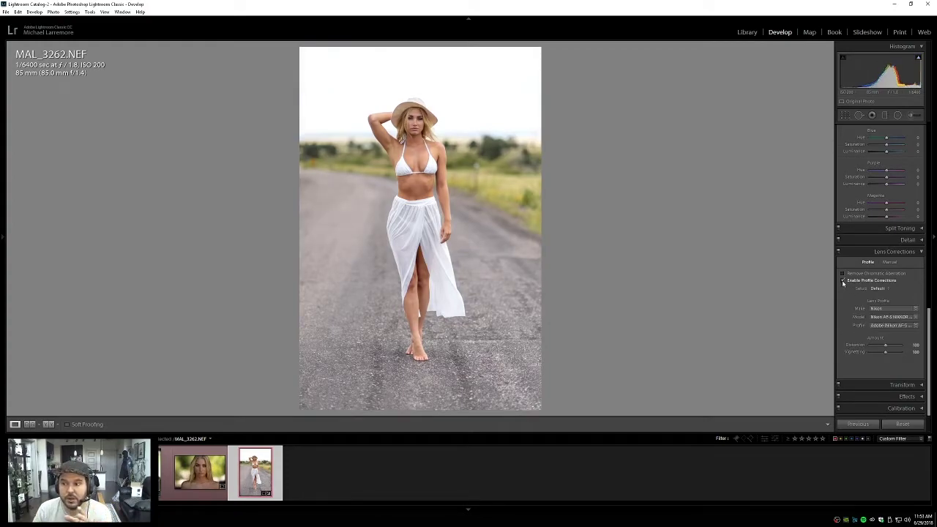
pyautogui.click(842, 282)
pyautogui.click(843, 282)
pyautogui.click(842, 282)
pyautogui.press('z')
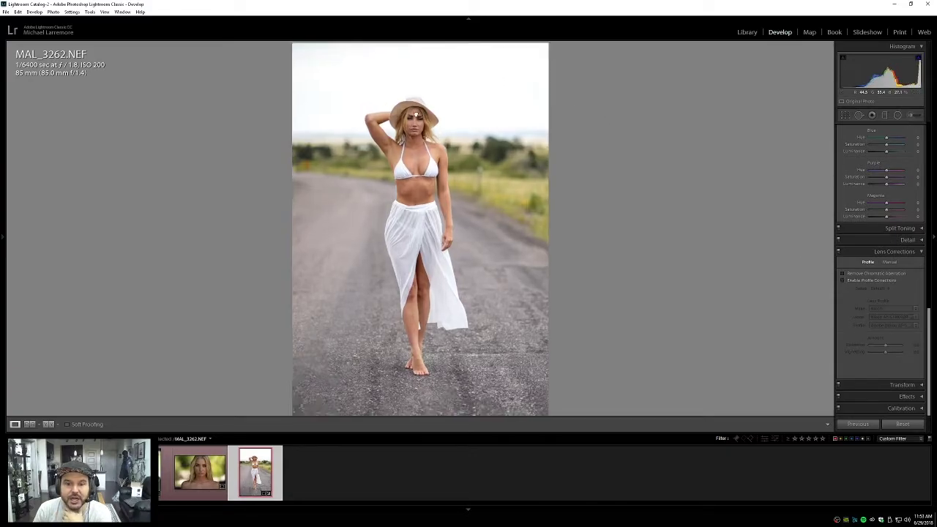
pyautogui.click(842, 282)
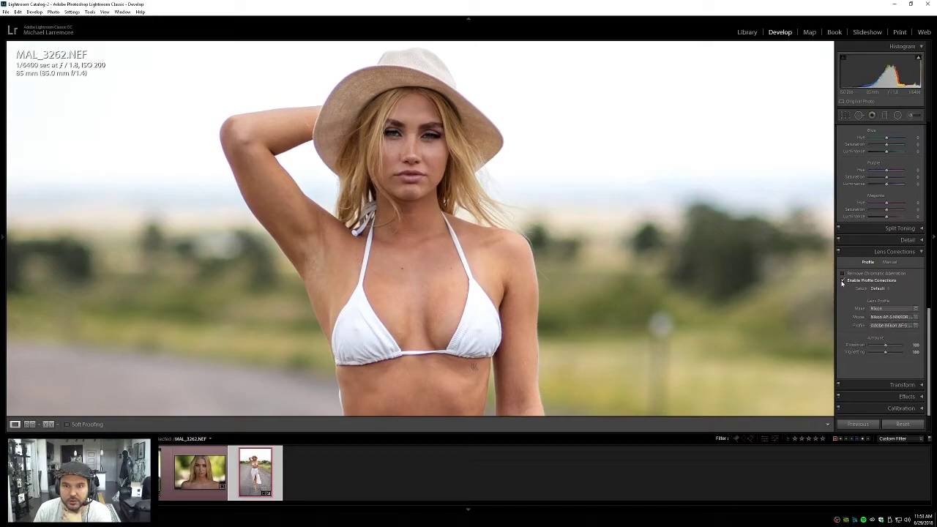
pyautogui.click(843, 282)
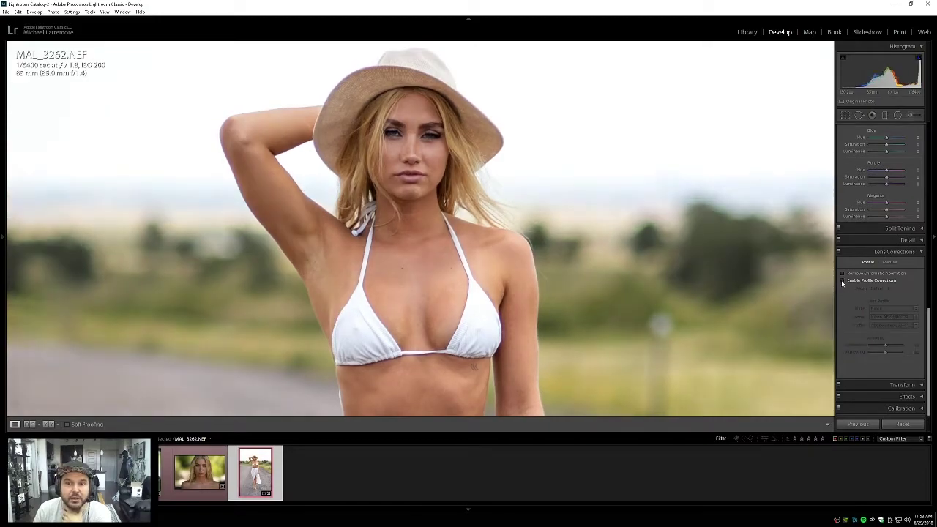
pyautogui.click(843, 282)
pyautogui.click(842, 282)
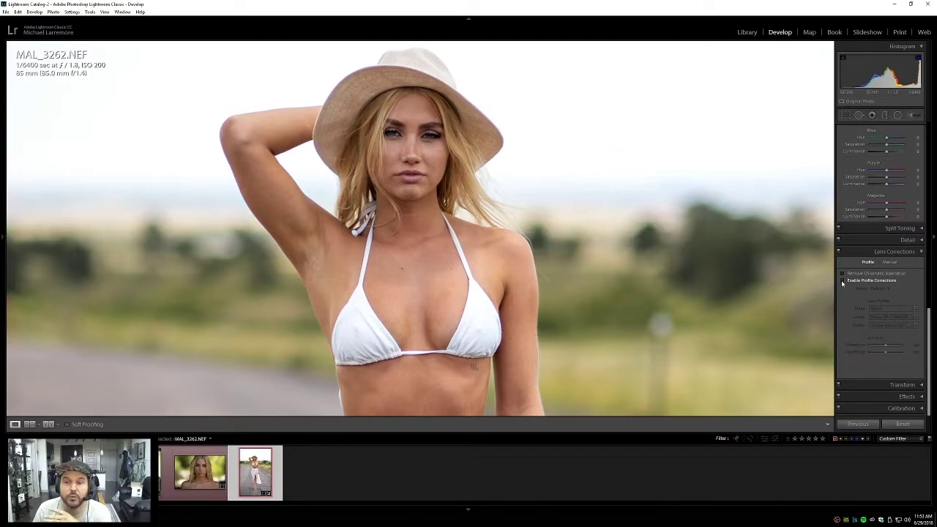
pyautogui.press('z')
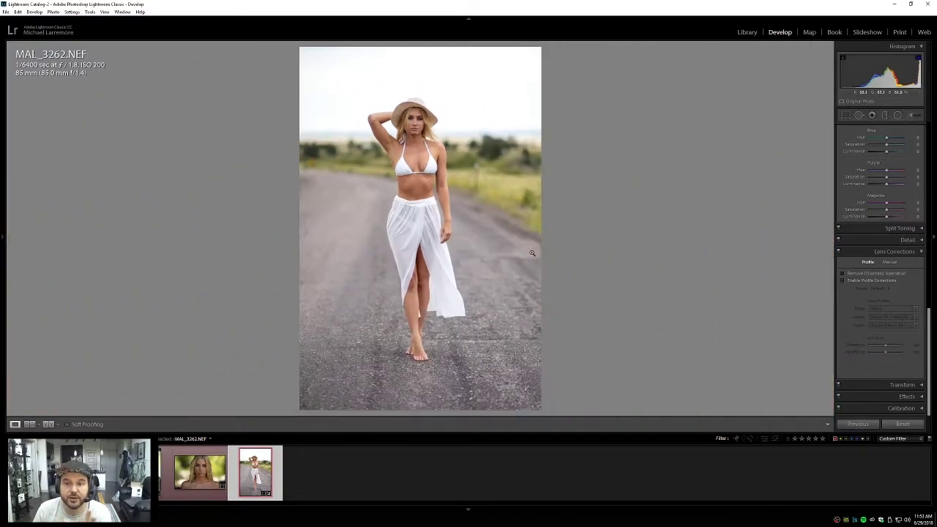
# Step: Switch to the portrait MAL_3182.NEF, compare it with and without lens profile corrections, and leave the corrections enabled
pyautogui.click(206, 467)
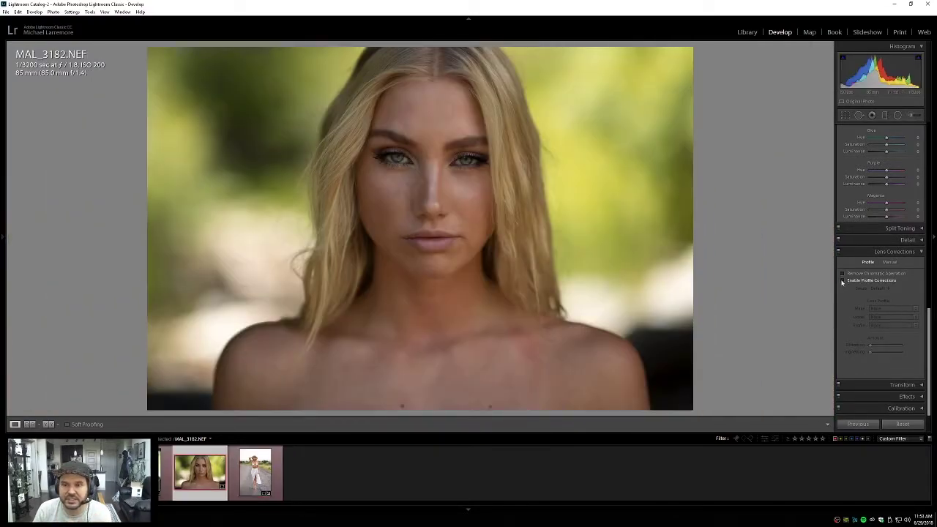
pyautogui.click(842, 281)
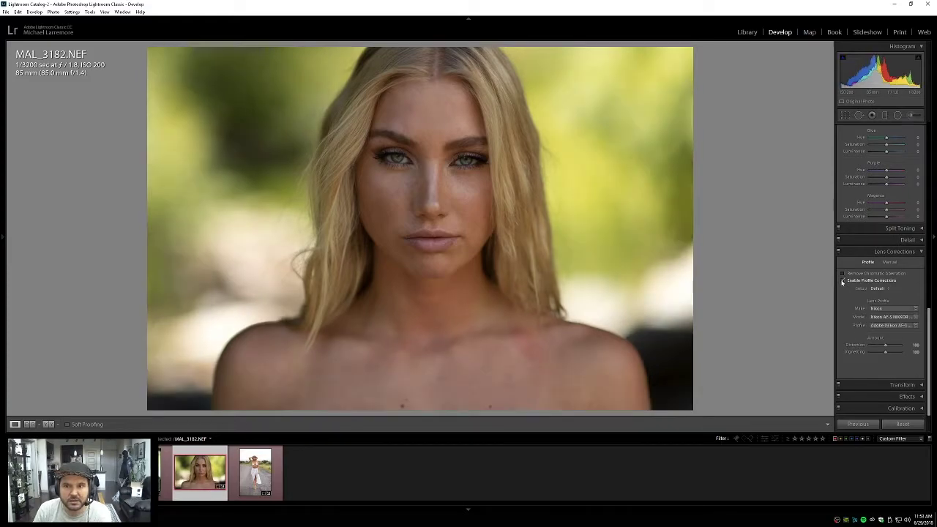
pyautogui.click(842, 281)
pyautogui.click(842, 281)
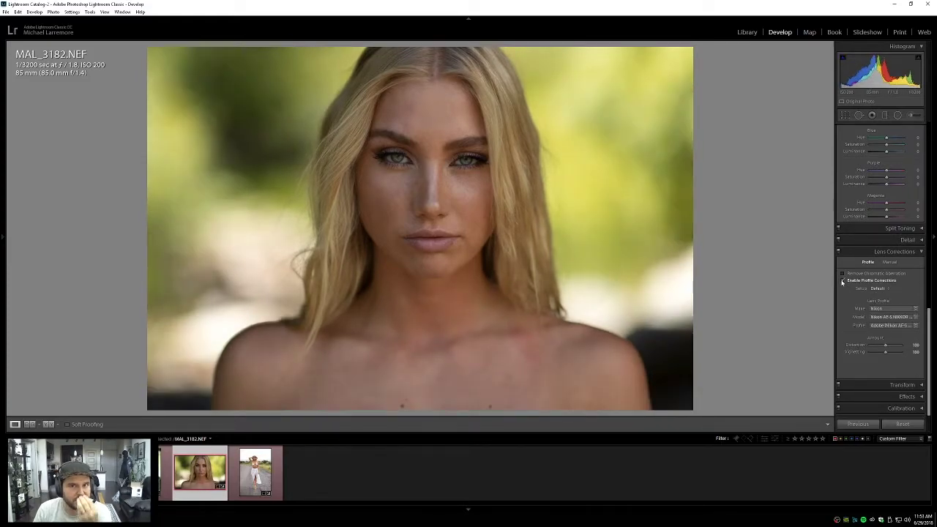
# Step: Compare the close-up portrait with and without lens profile corrections again, leaving the corrections disabled
pyautogui.click(842, 281)
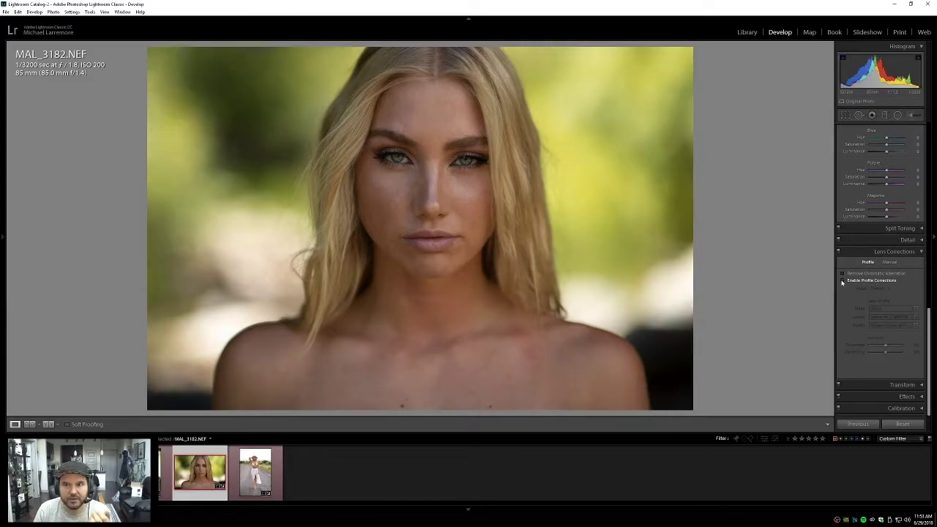
pyautogui.click(842, 281)
pyautogui.click(842, 281)
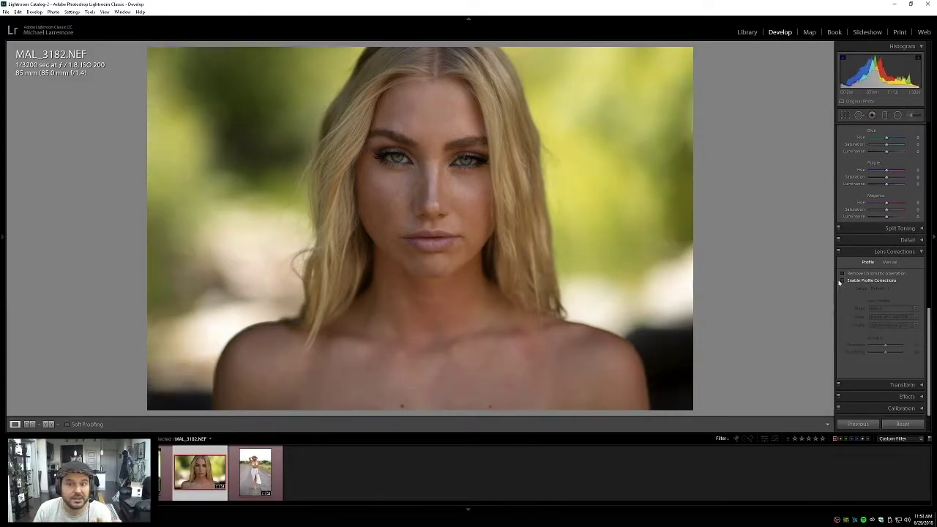
# Step: Switch to MAL_3262.NEF, compare it with and without profile corrections, and leave them enabled with the profile's Vignetting amount at 0
pyautogui.click(255, 477)
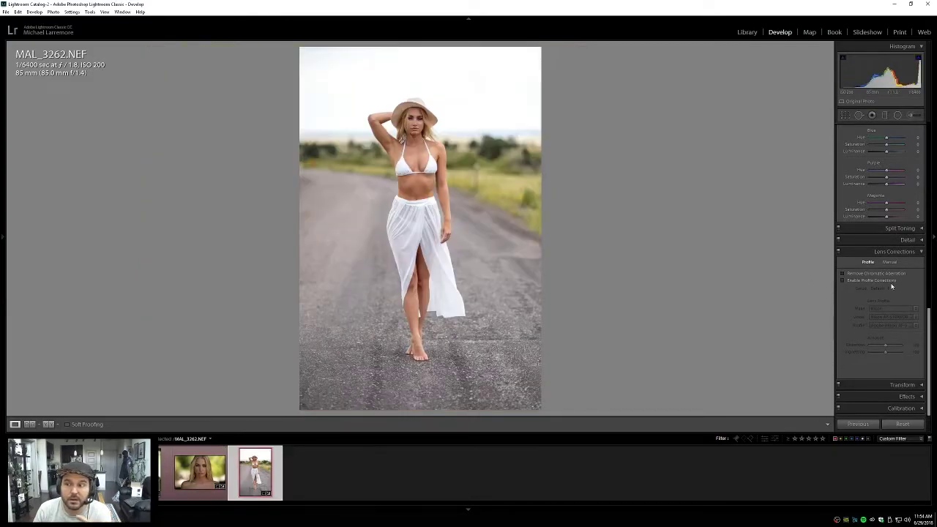
pyautogui.click(842, 281)
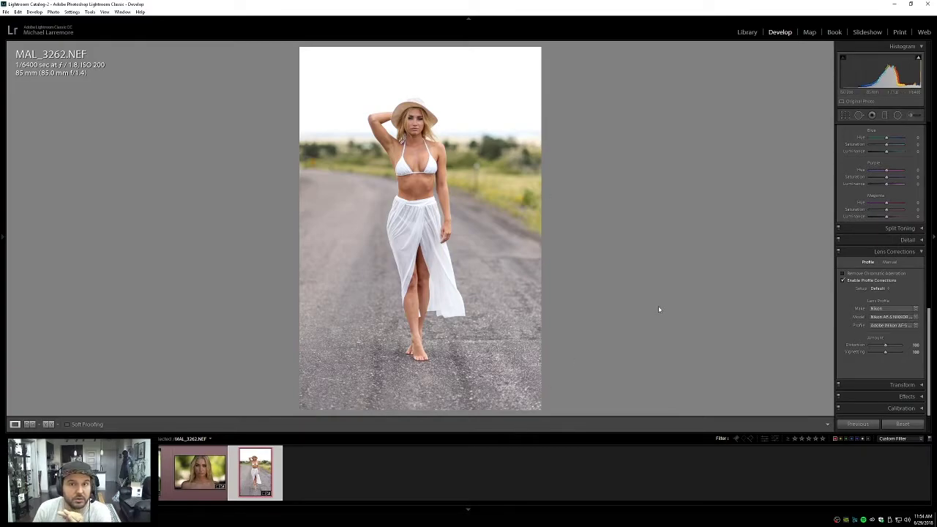
pyautogui.click(842, 281)
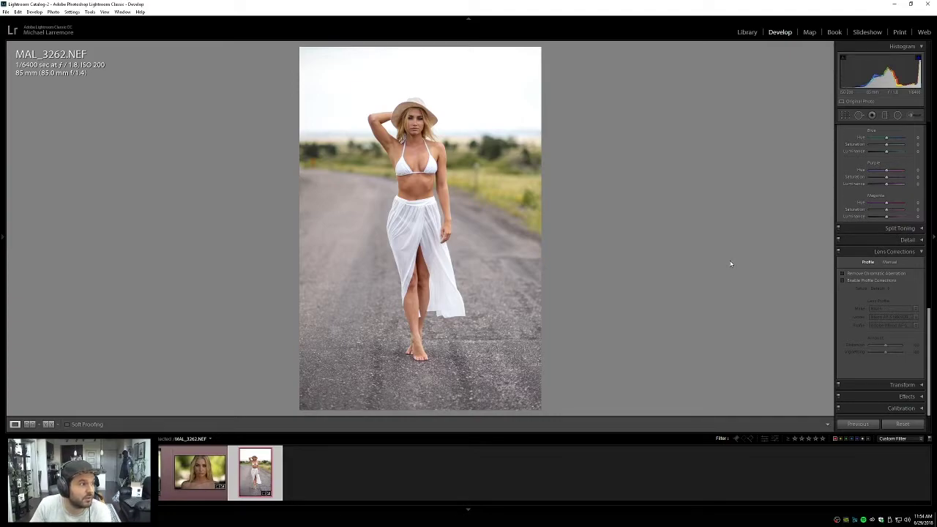
pyautogui.click(842, 280)
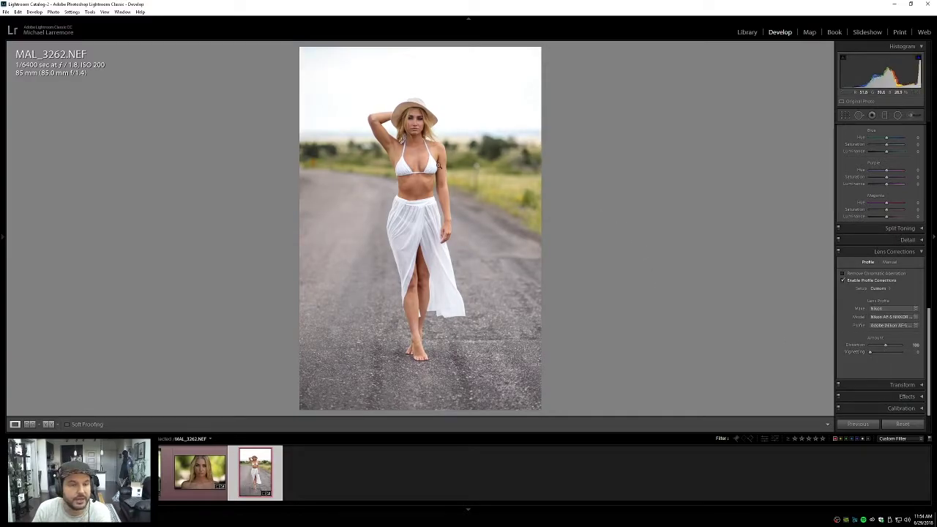
pyautogui.click(870, 352)
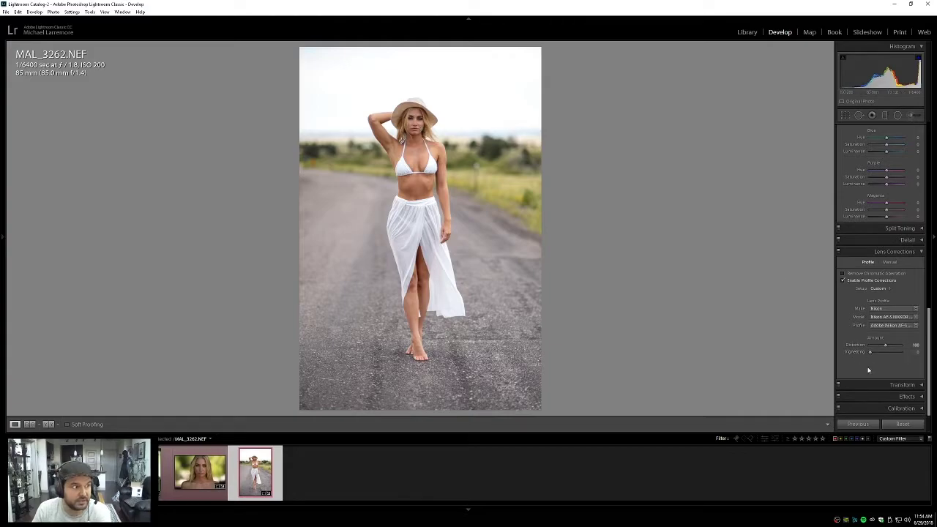
# Step: Toggle the lens profile corrections on the road photo repeatedly to examine the distortion change without any vignetting correction
pyautogui.click(842, 281)
pyautogui.click(843, 281)
pyautogui.click(842, 281)
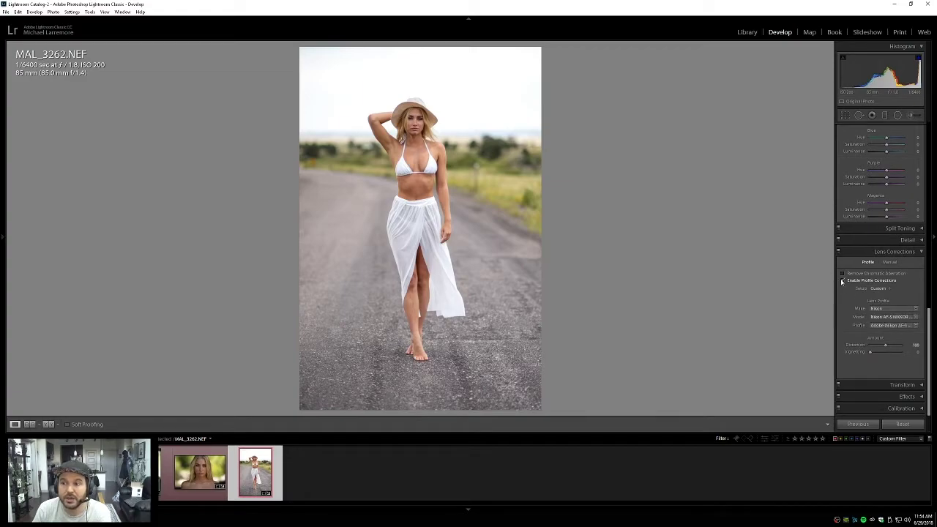
pyautogui.click(842, 281)
pyautogui.click(842, 281)
pyautogui.click(843, 281)
pyautogui.click(842, 281)
pyautogui.click(842, 281)
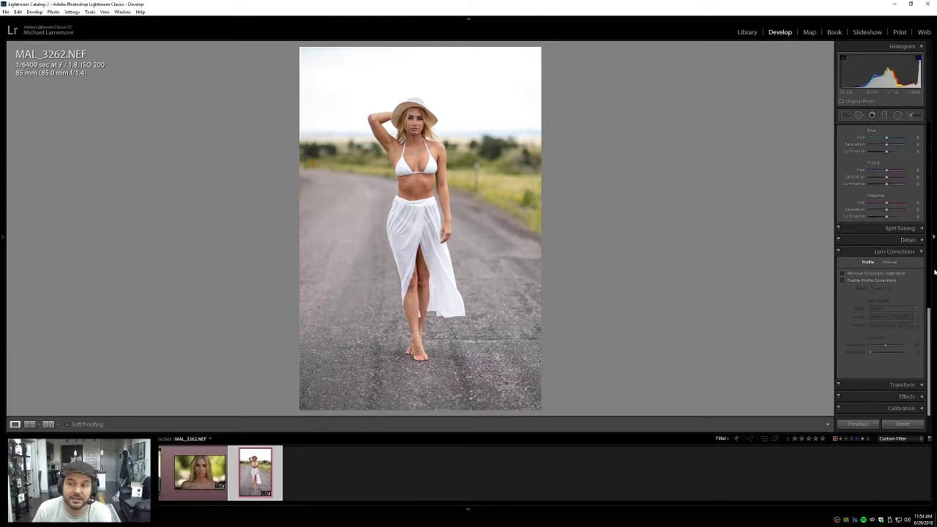
# Step: Re-enable the lens profile corrections on MAL_3262.NEF and set their Vignetting amount to 100
pyautogui.moveTo(929, 351); pyautogui.dragTo(928, 155)
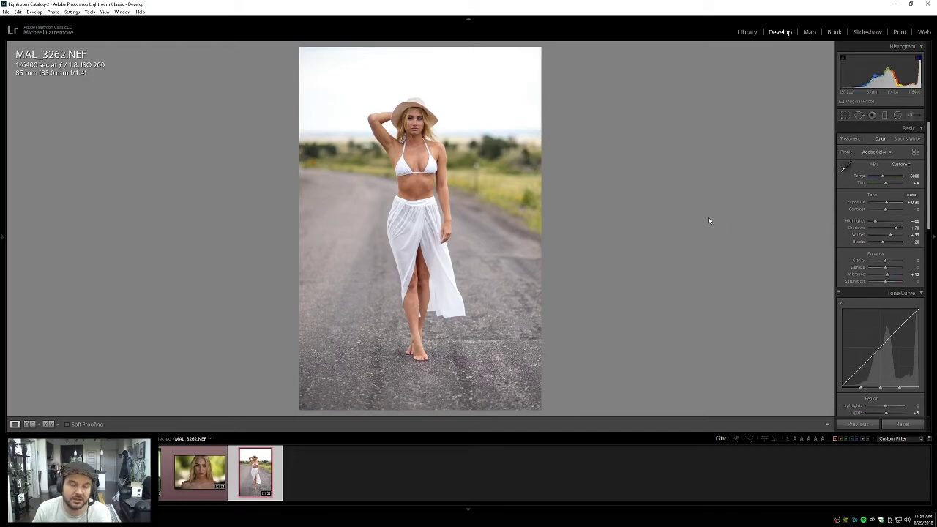
pyautogui.moveTo(926, 171); pyautogui.dragTo(927, 358)
pyautogui.click(842, 280)
pyautogui.click(912, 352)
pyautogui.write('100')
pyautogui.press('Return')
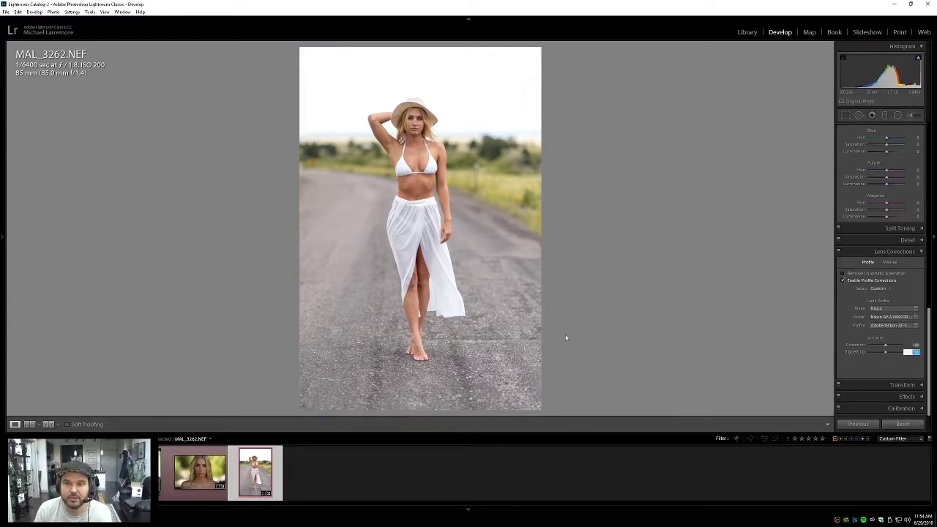
# Step: Try the profile's Vignetting amount at 200, reset it to its default, and set it to 0
pyautogui.moveTo(888, 354); pyautogui.dragTo(904, 351)
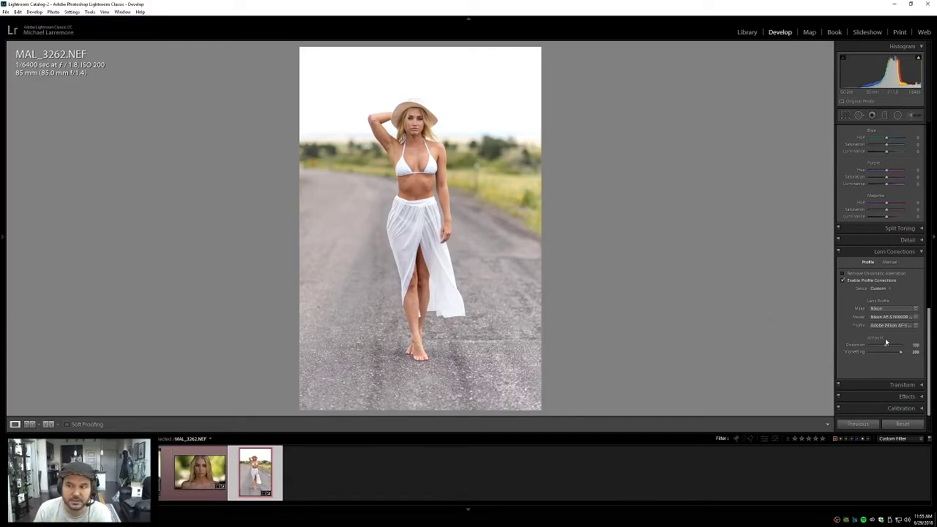
pyautogui.doubleClick(861, 352)
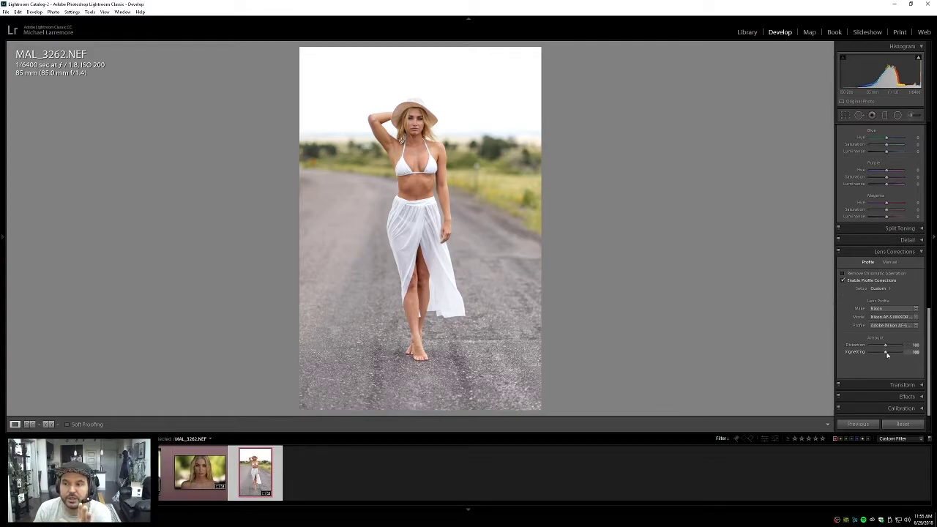
pyautogui.moveTo(886, 352); pyautogui.dragTo(869, 352)
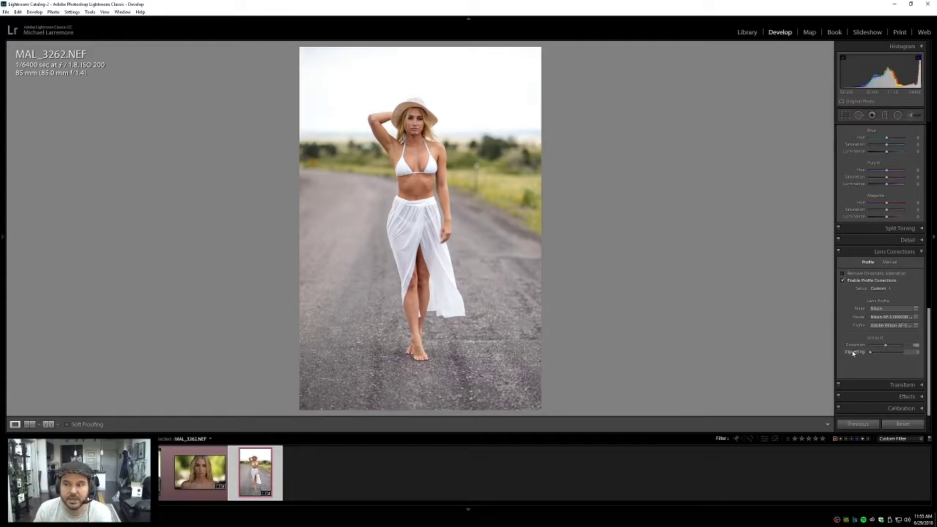
# Step: On MAL_3182.NEF, try the profile corrections with Vignetting at 0, reset that amount, and disable the corrections
pyautogui.press('Left')
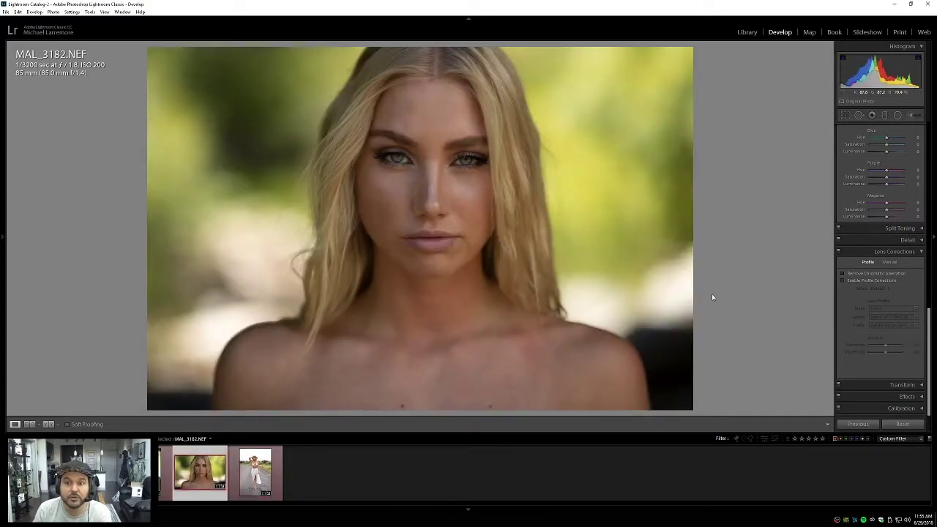
pyautogui.click(843, 280)
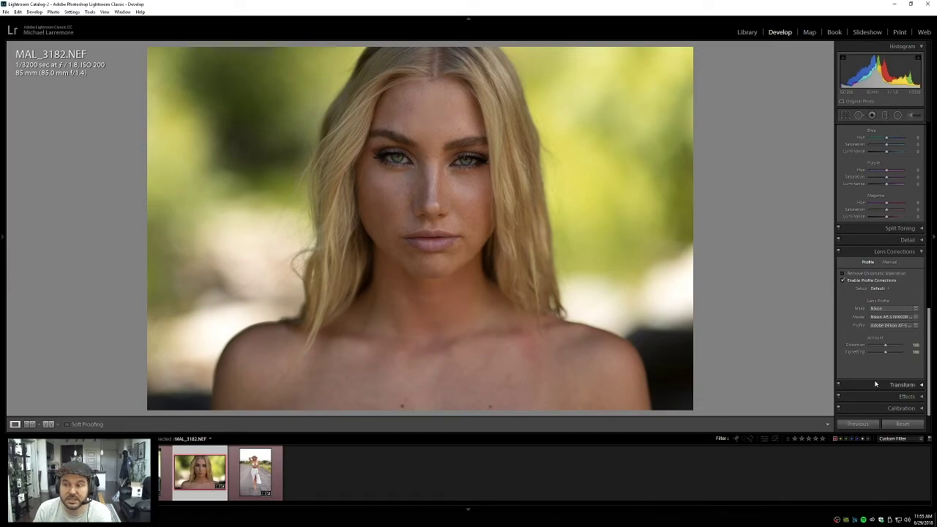
pyautogui.moveTo(886, 353); pyautogui.dragTo(830, 351)
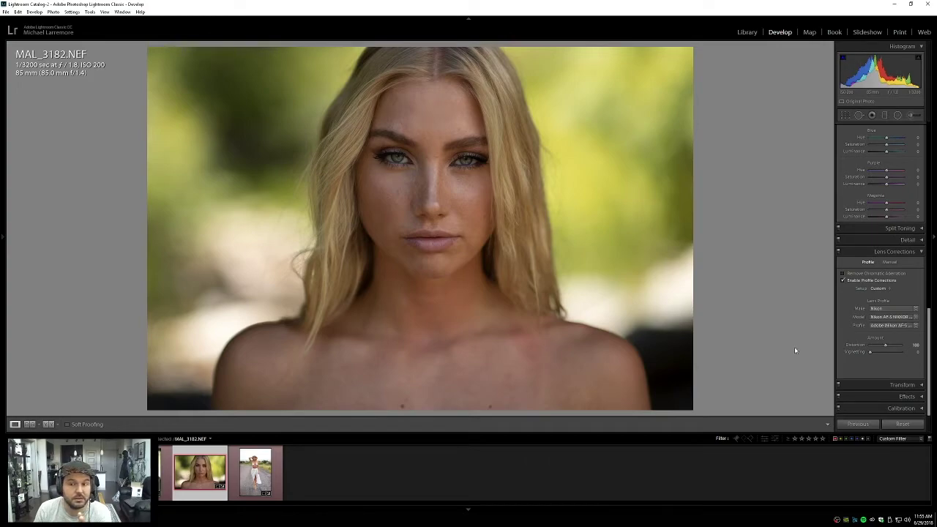
pyautogui.doubleClick(859, 353)
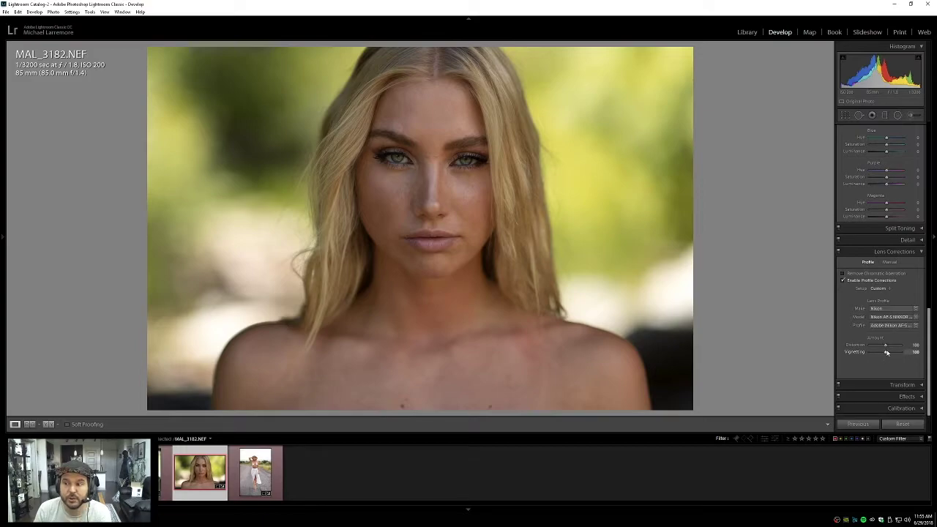
pyautogui.click(842, 281)
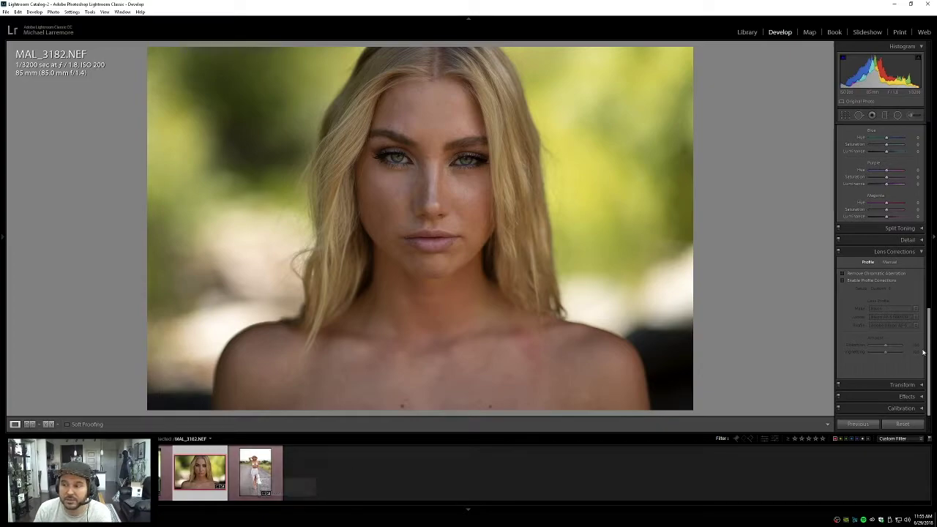
# Step: Examine the post-crop vignetting, grain, sharpening and noise reduction settings of MAL_3182.NEF
pyautogui.click(915, 396)
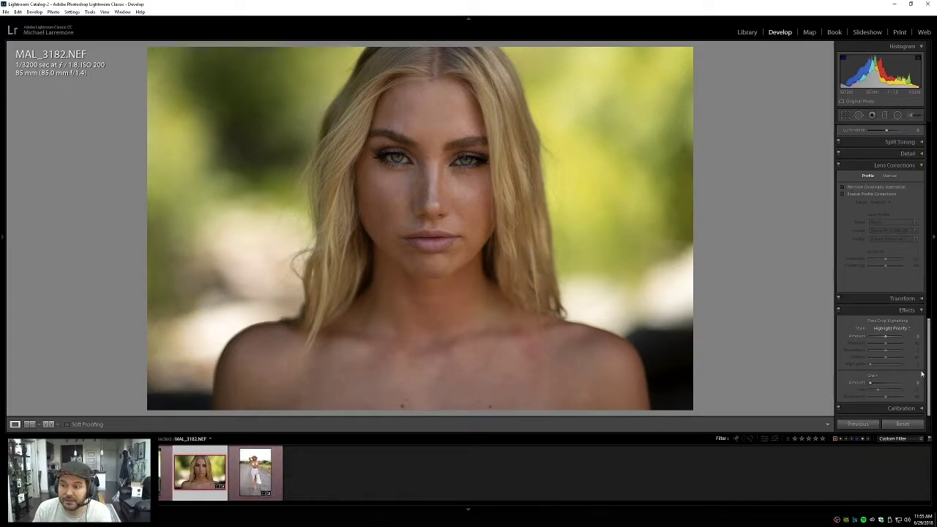
pyautogui.click(920, 310)
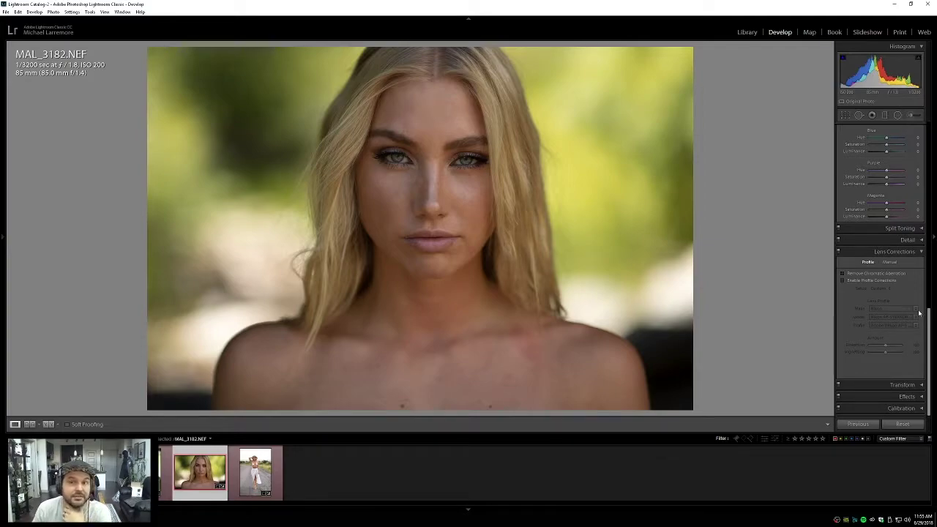
pyautogui.click(921, 396)
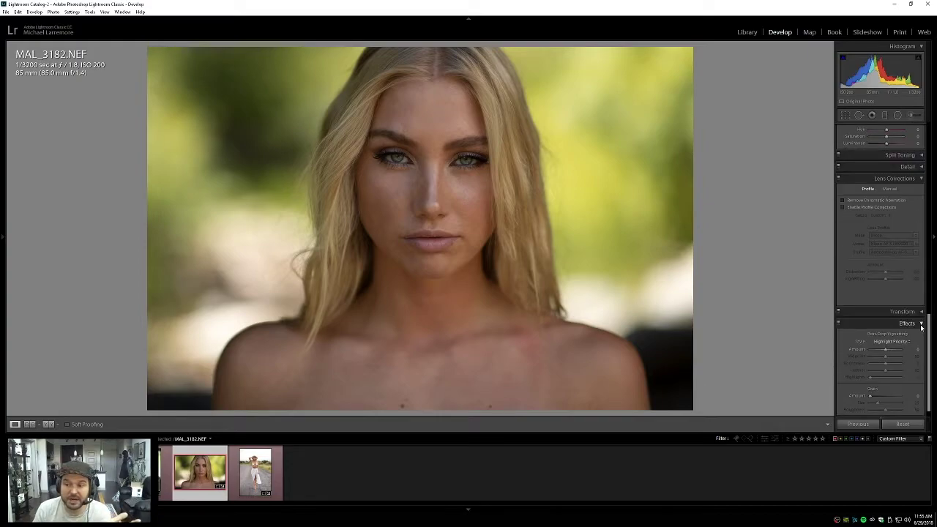
pyautogui.click(920, 325)
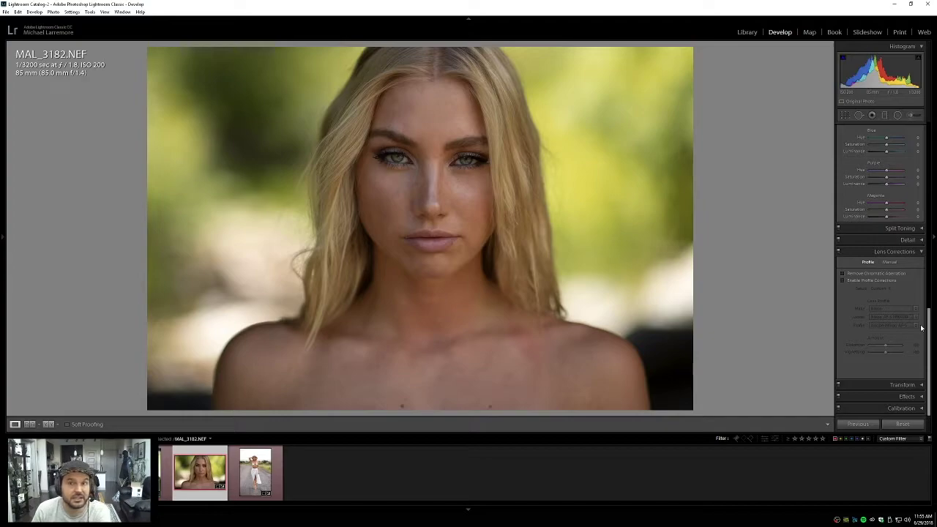
pyautogui.moveTo(931, 324); pyautogui.dragTo(923, 294)
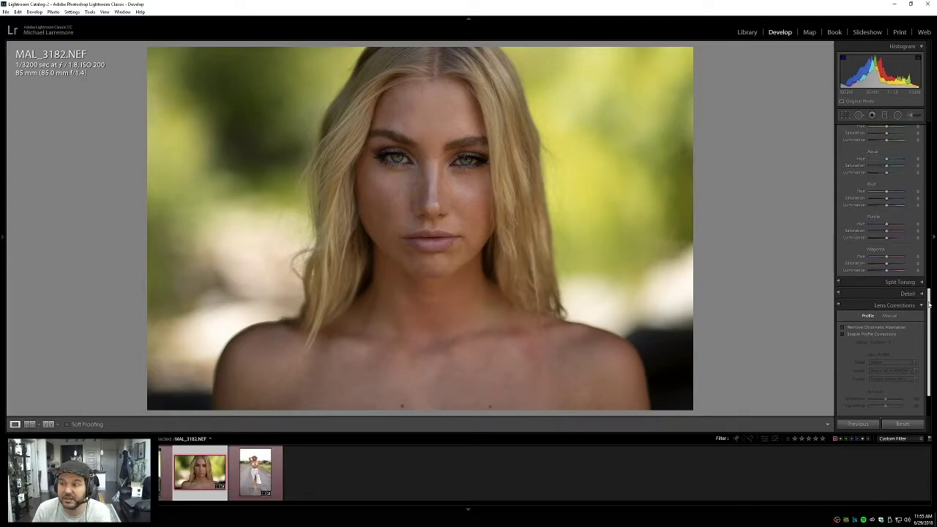
pyautogui.click(919, 293)
pyautogui.moveTo(930, 309); pyautogui.dragTo(929, 319)
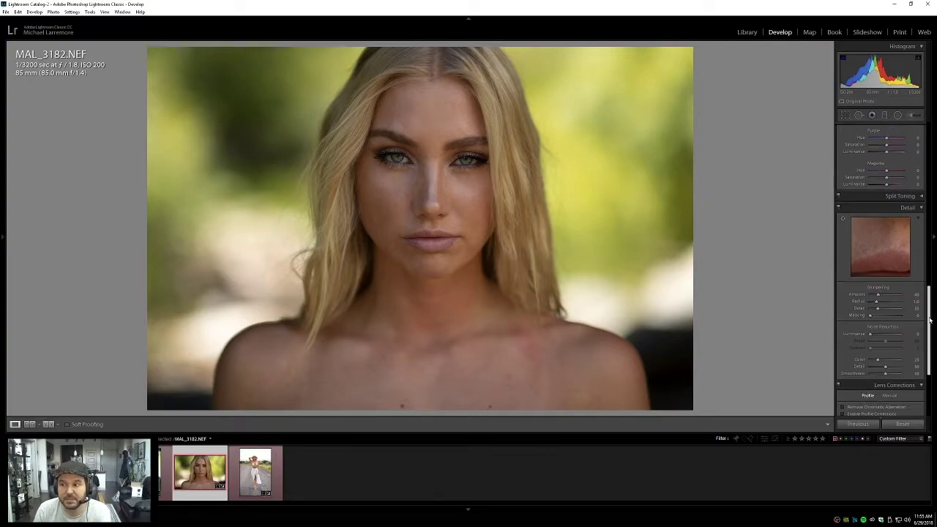
pyautogui.click(921, 209)
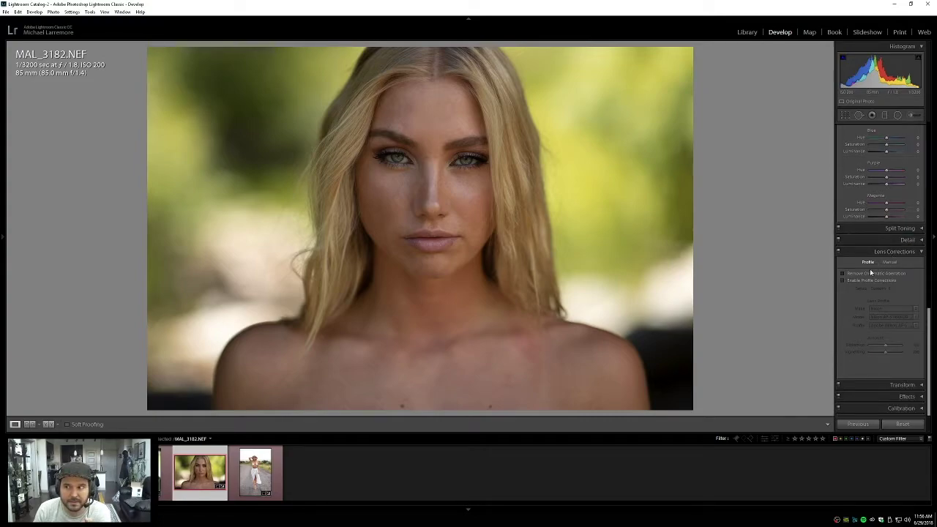
# Step: Return to MAL_3262.NEF, check the subject up close, and raise Shadows to +75
pyautogui.click(274, 477)
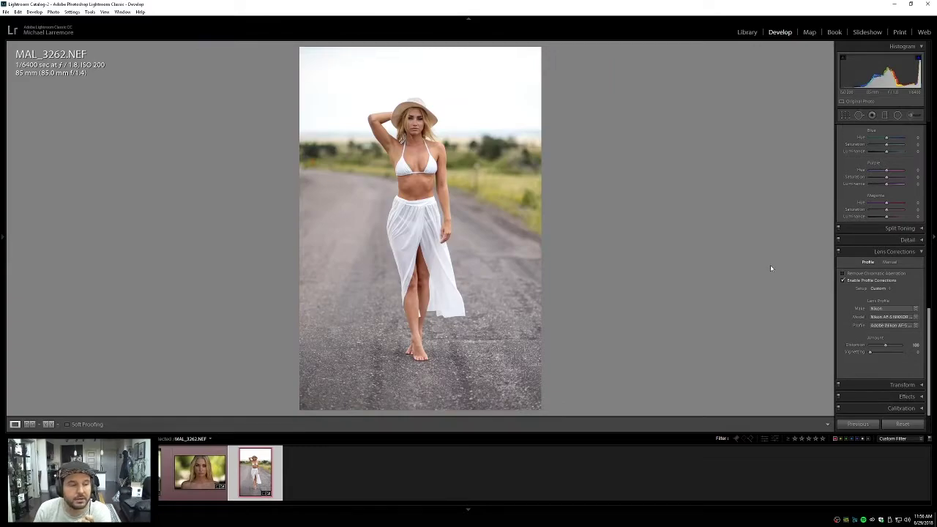
pyautogui.moveTo(924, 308); pyautogui.dragTo(832, 170)
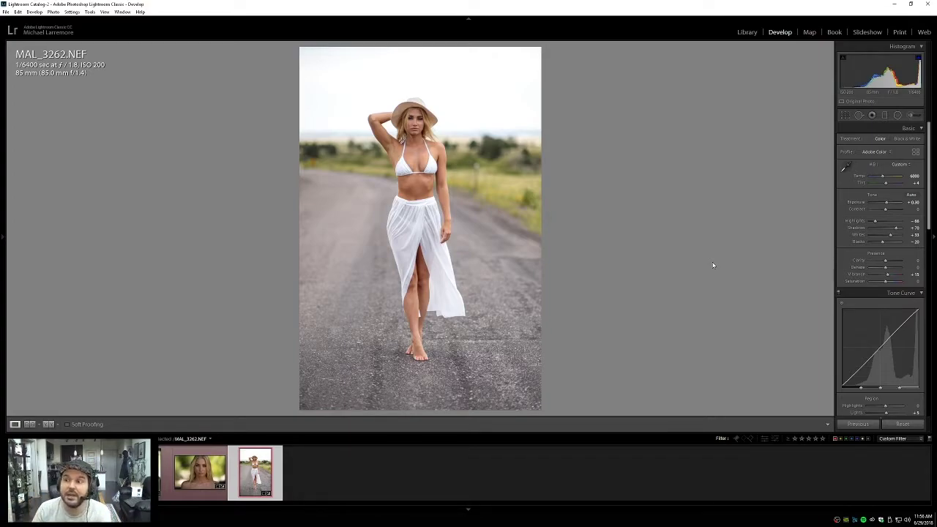
pyautogui.click(410, 115)
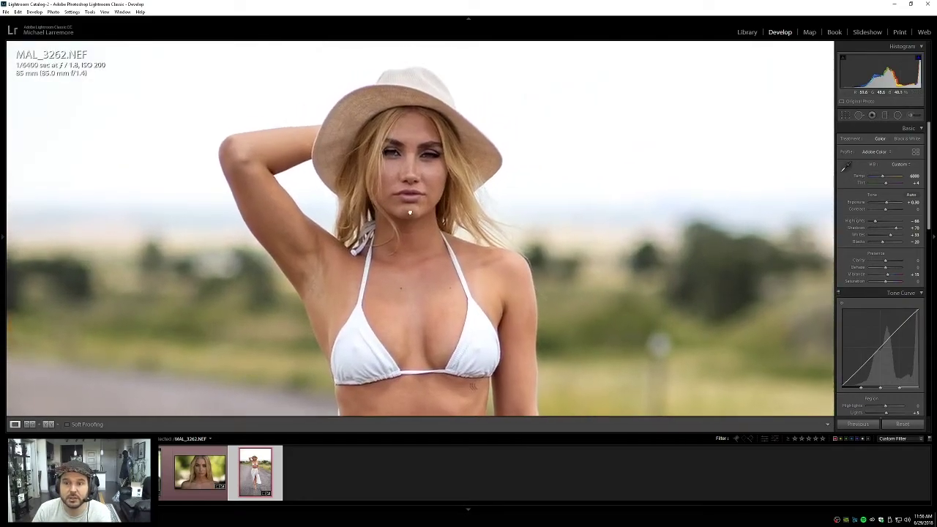
pyautogui.click(911, 228)
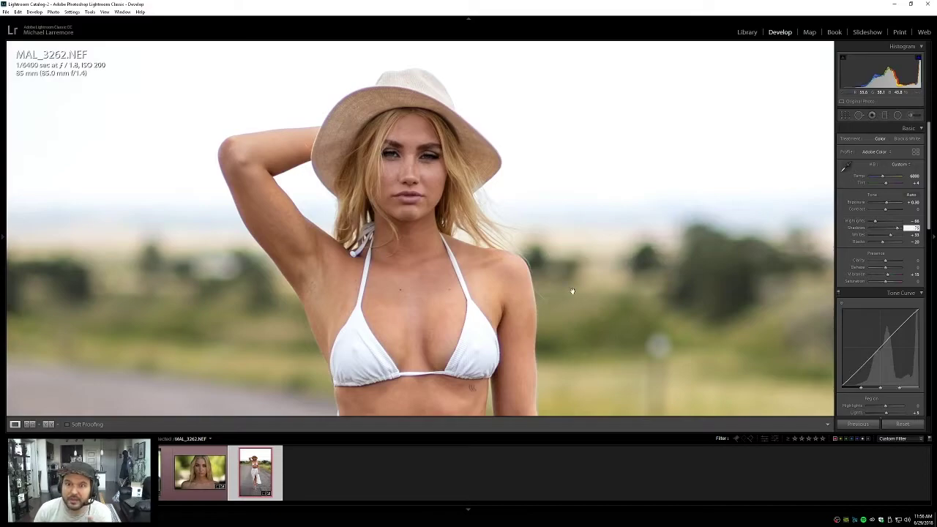
pyautogui.click(571, 292)
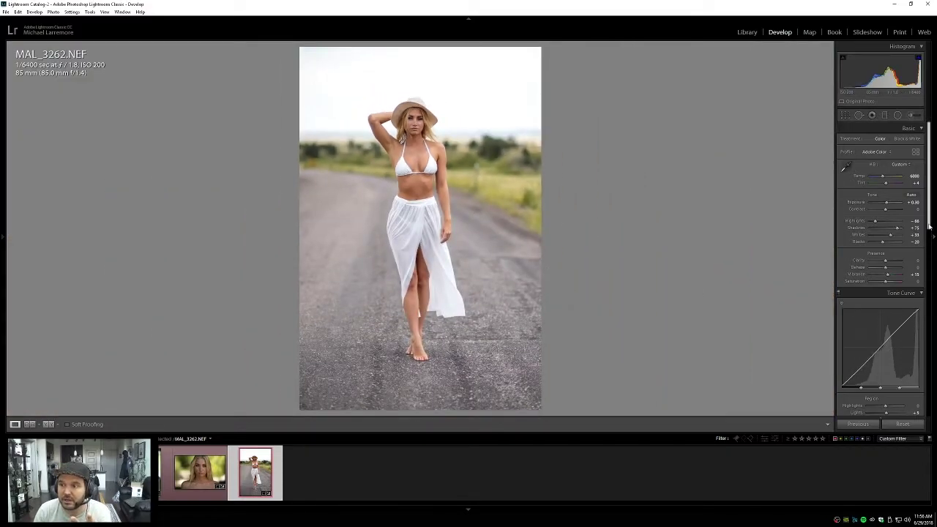
pyautogui.scroll(-5, 906, 263)
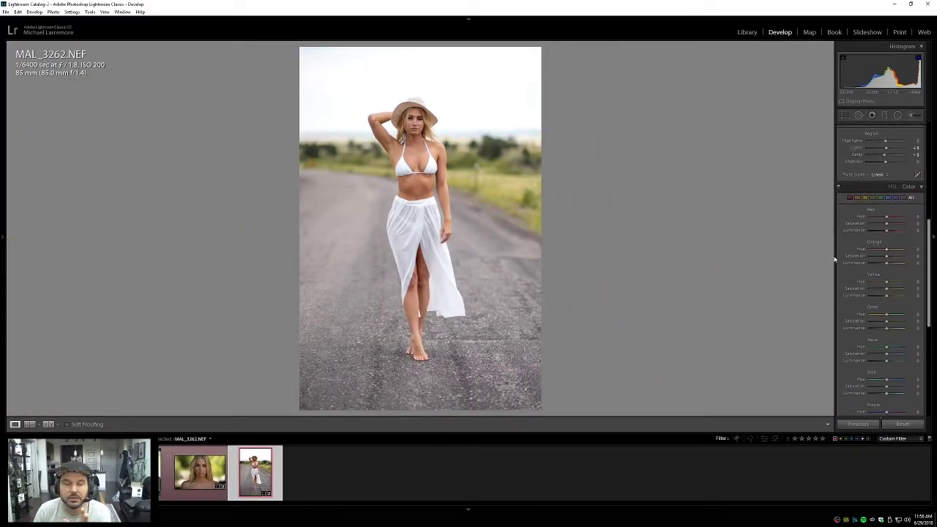
pyautogui.scroll(5, 929, 256)
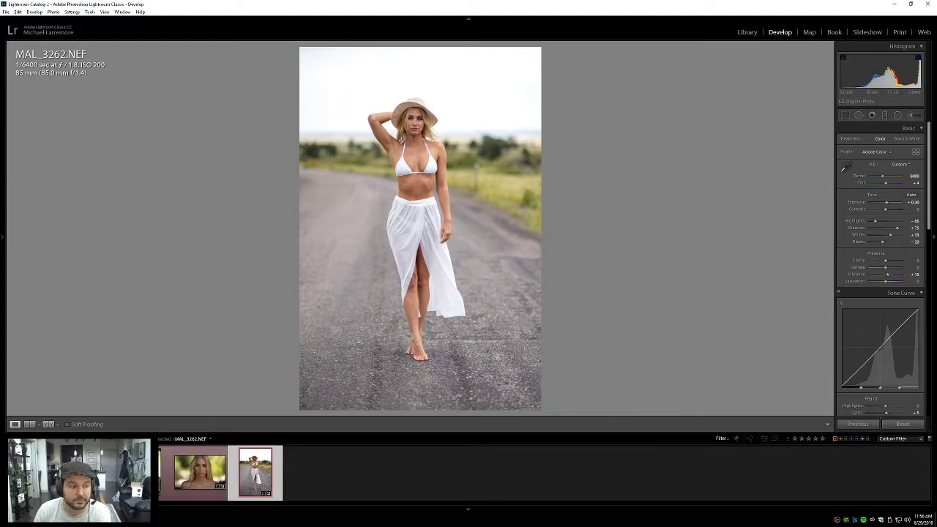
pyautogui.click(192, 257)
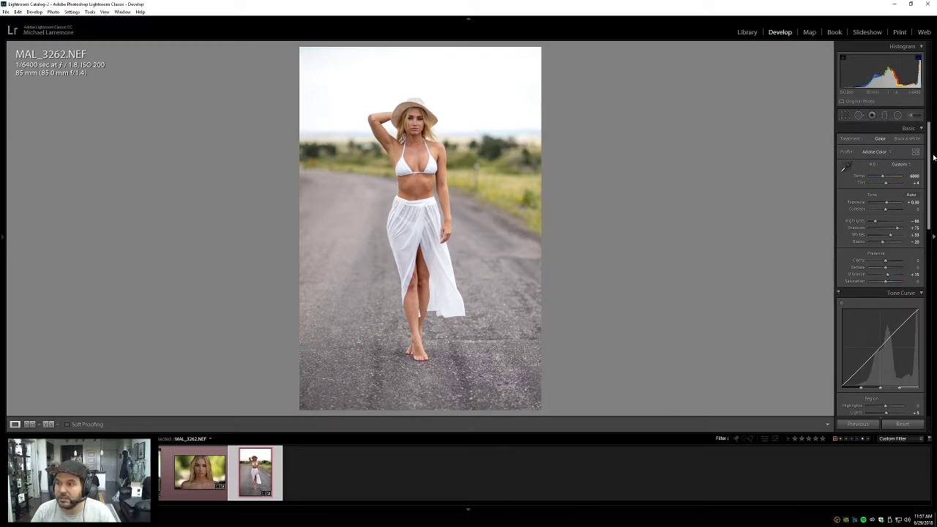
pyautogui.moveTo(929, 163)
pyautogui.mouseDown()
pyautogui.moveTo(934, 359)
pyautogui.moveTo(930, 173)
pyautogui.mouseUp()
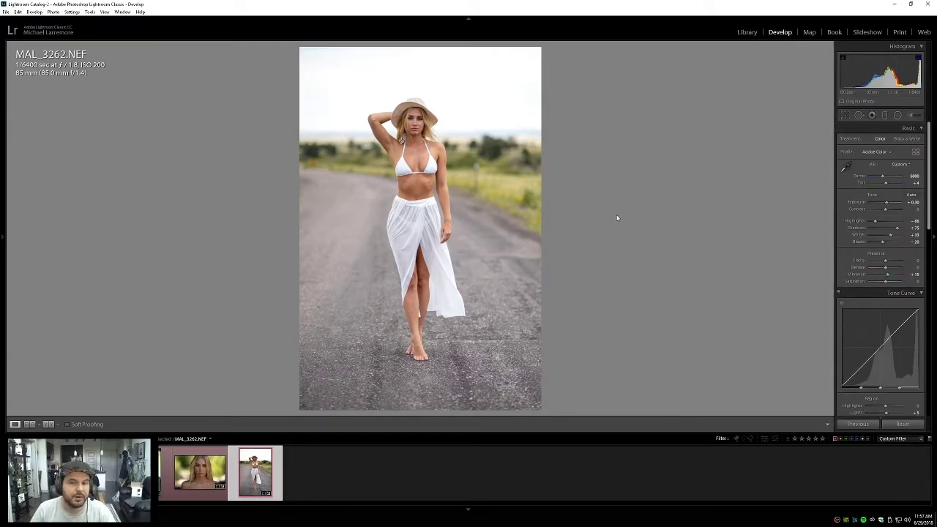
# Step: Examine the subject of MAL_3262.NEF up close and review the photo's HSL color settings
pyautogui.click(421, 124)
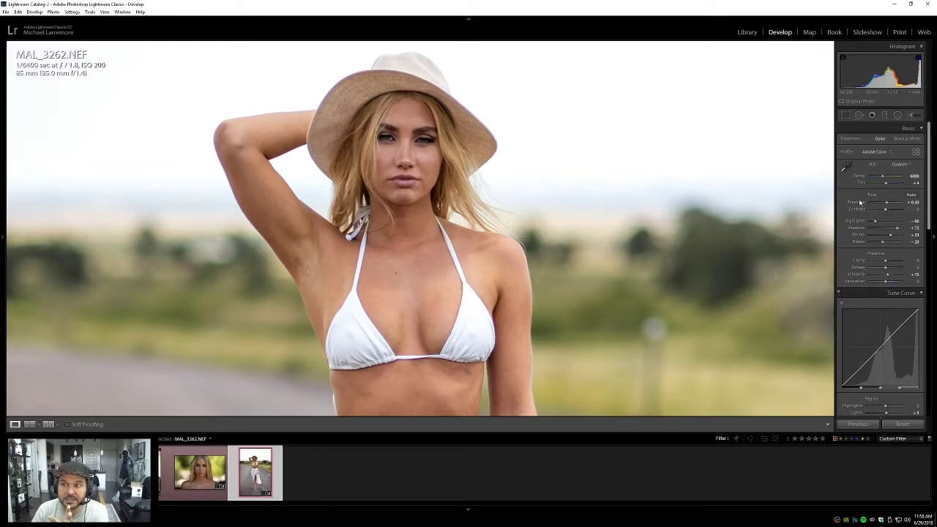
pyautogui.click(493, 218)
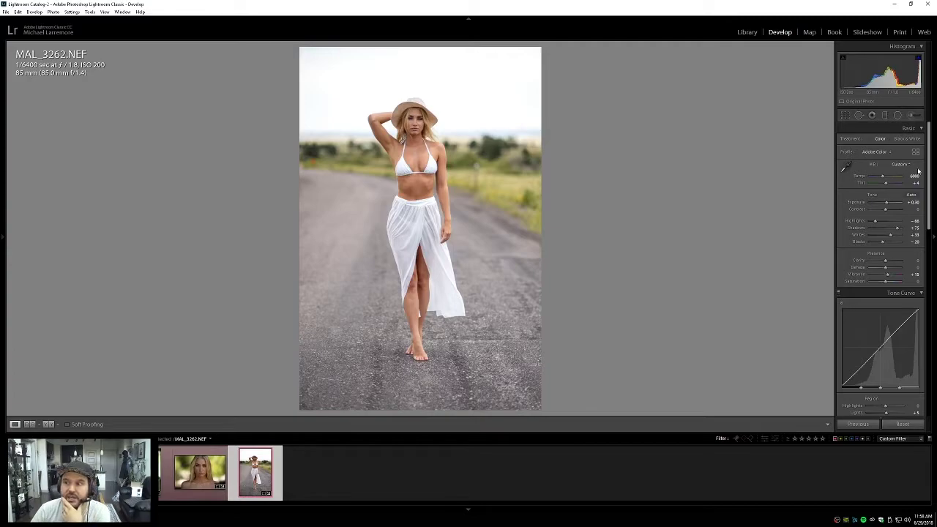
pyautogui.scroll(-10, 919, 170)
pyautogui.scroll(1, 903, 173)
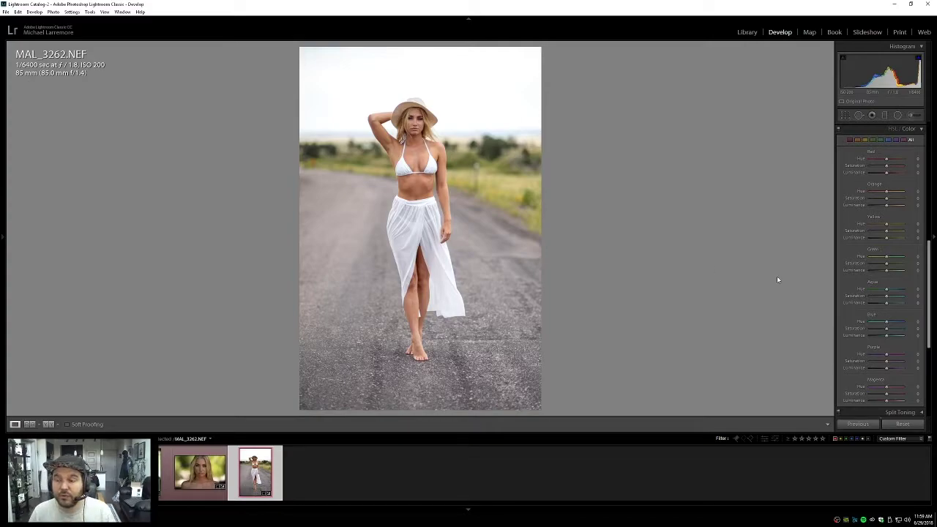
pyautogui.scroll(1, 928, 280)
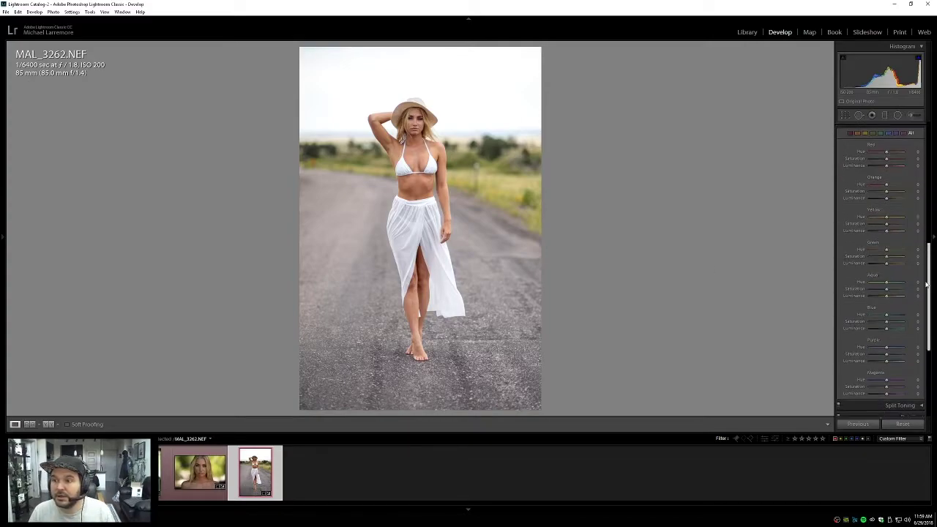
pyautogui.scroll(-1, 924, 278)
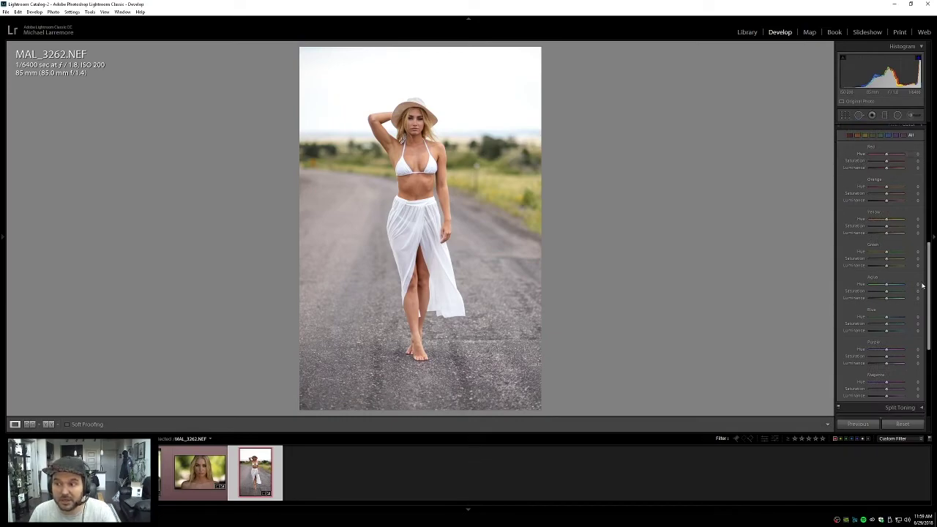
pyautogui.moveTo(928, 286); pyautogui.dragTo(929, 165)
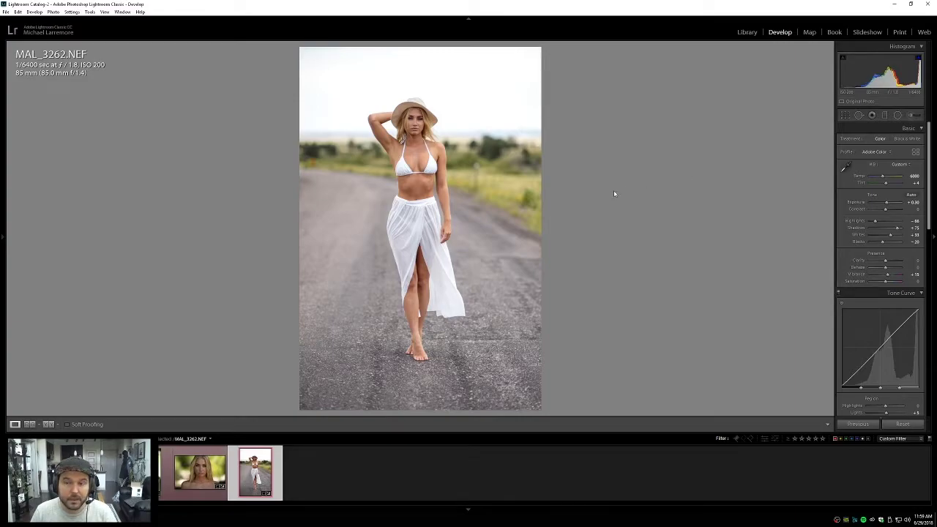
# Step: Inspect the subject up close with the basic and tone curve settings, and disable the lens profile corrections
pyautogui.click(416, 121)
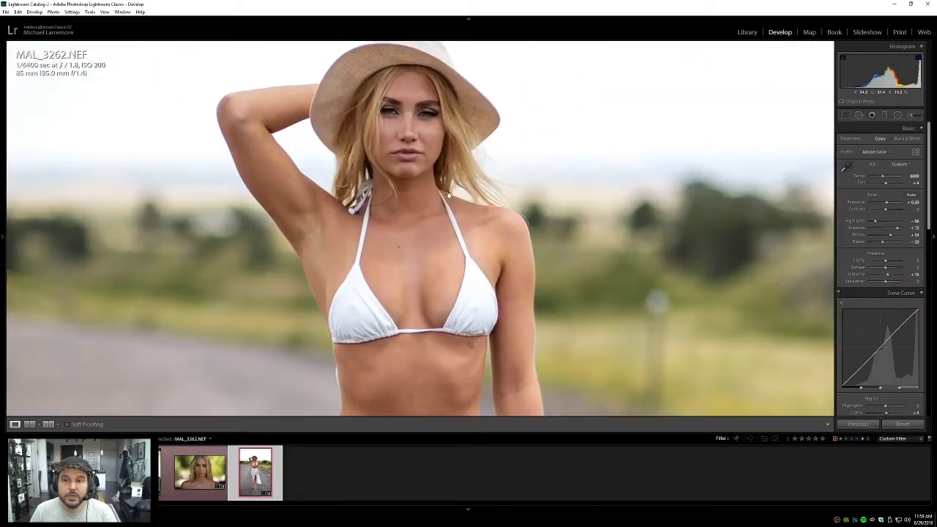
pyautogui.scroll(-2, 933, 221)
pyautogui.scroll(3, 934, 221)
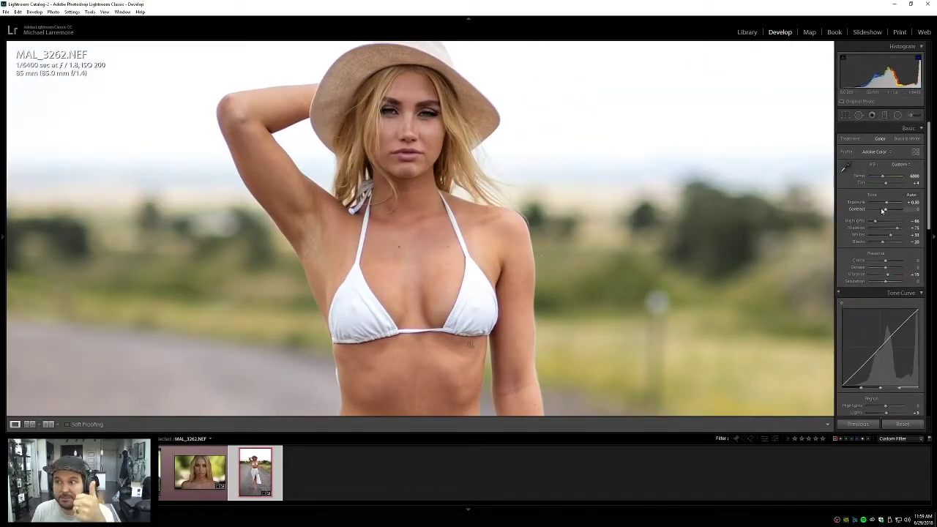
pyautogui.scroll(-1, 931, 183)
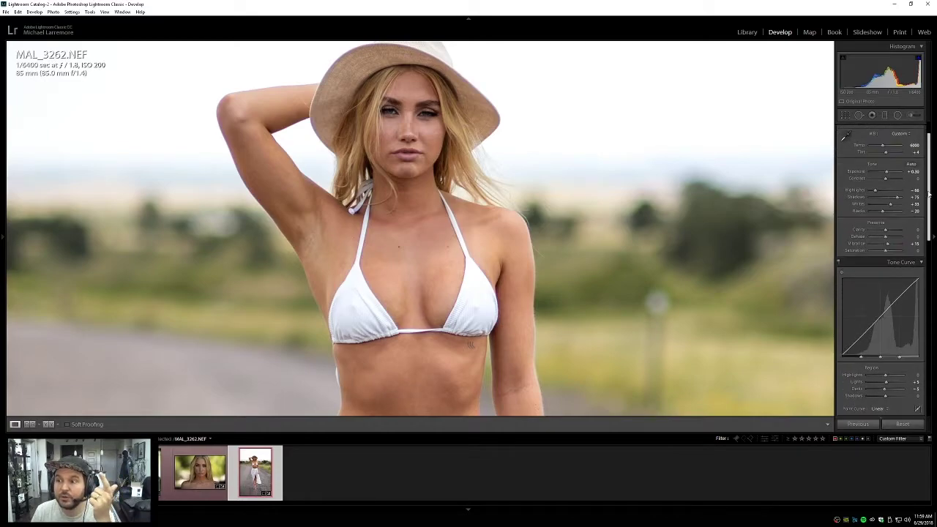
pyautogui.moveTo(928, 219); pyautogui.dragTo(936, 261)
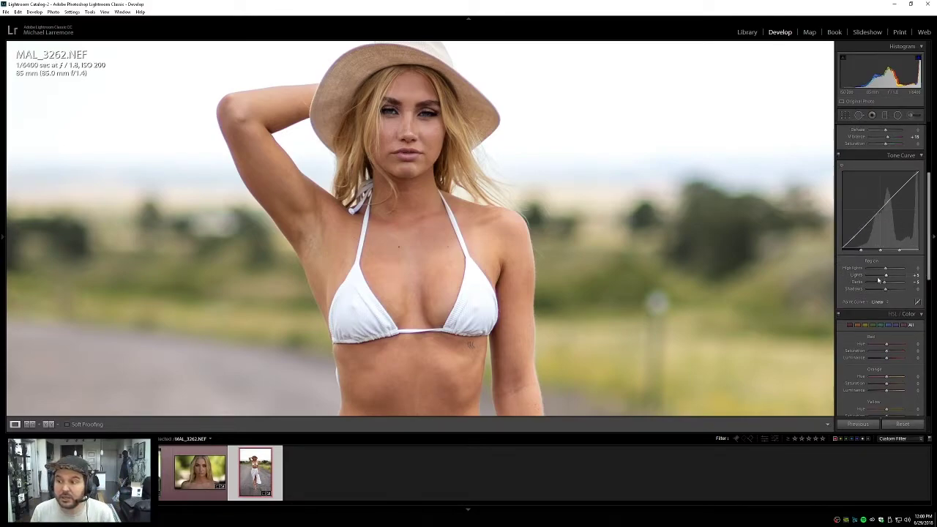
pyautogui.moveTo(929, 256); pyautogui.dragTo(931, 391)
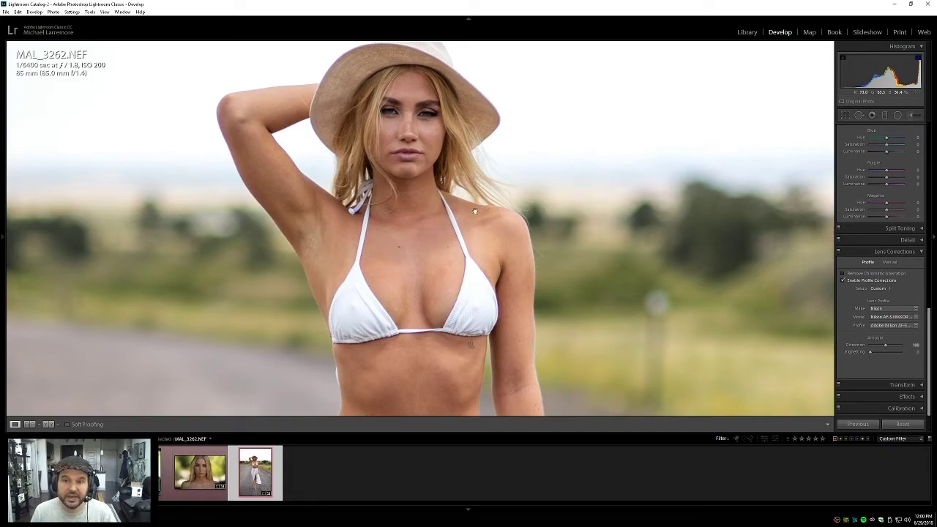
pyautogui.click(841, 281)
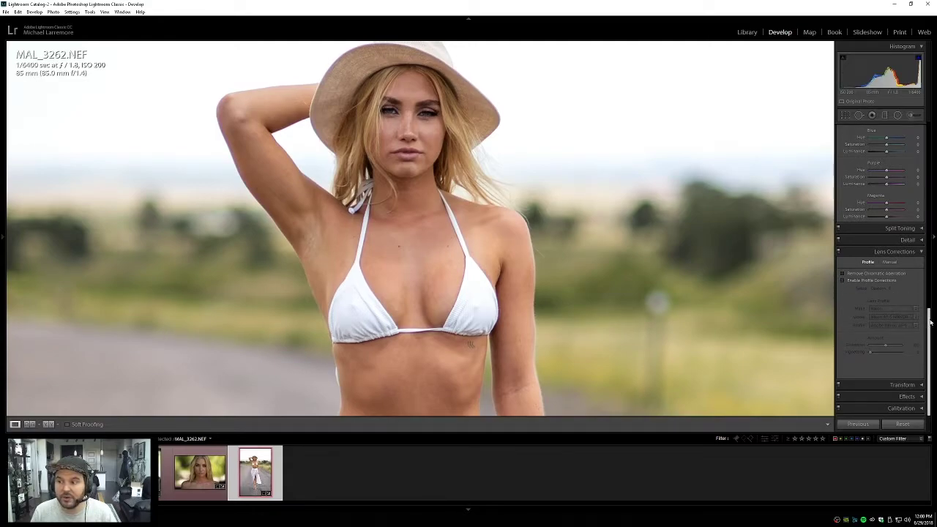
# Step: Review the whole photo and check how its existing crop frames the subject, leaving the crop as it is
pyautogui.moveTo(930, 322); pyautogui.dragTo(930, 314)
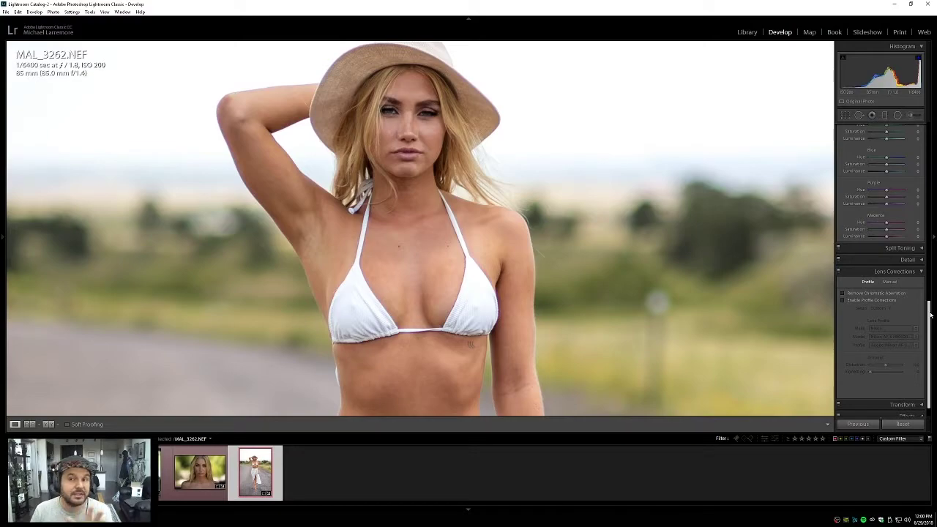
pyautogui.moveTo(929, 315); pyautogui.dragTo(928, 312)
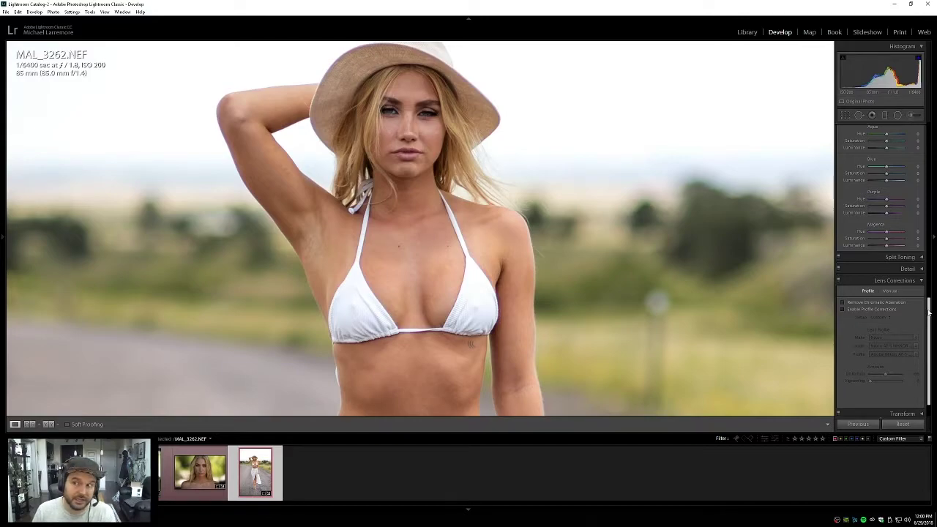
pyautogui.moveTo(928, 315); pyautogui.dragTo(935, 63)
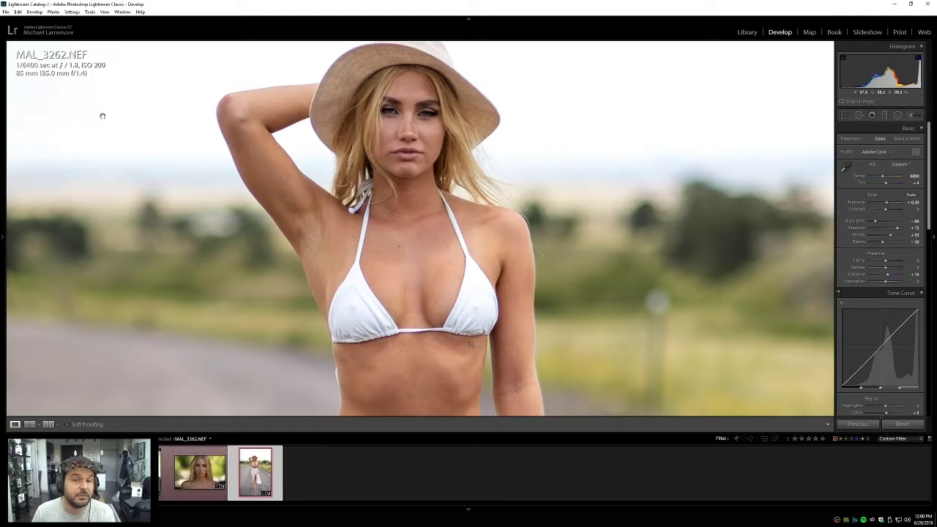
pyautogui.click(514, 183)
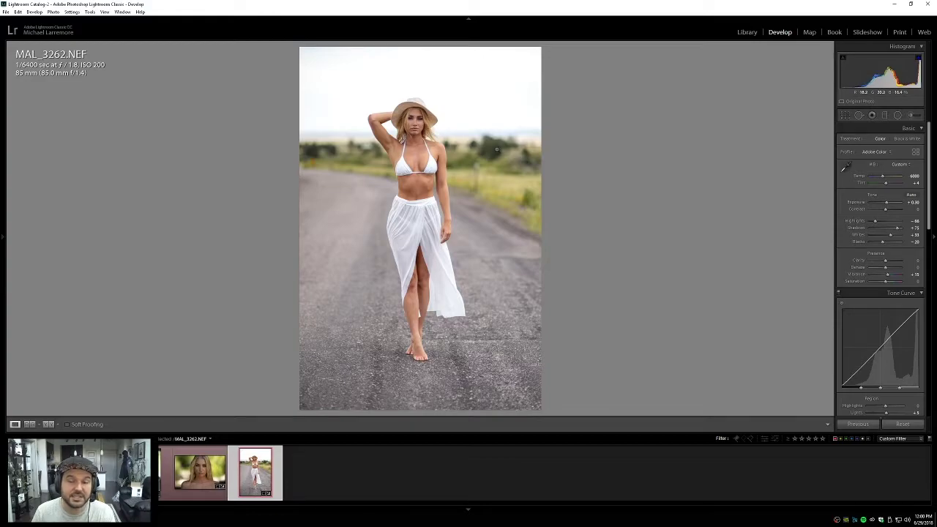
pyautogui.click(846, 115)
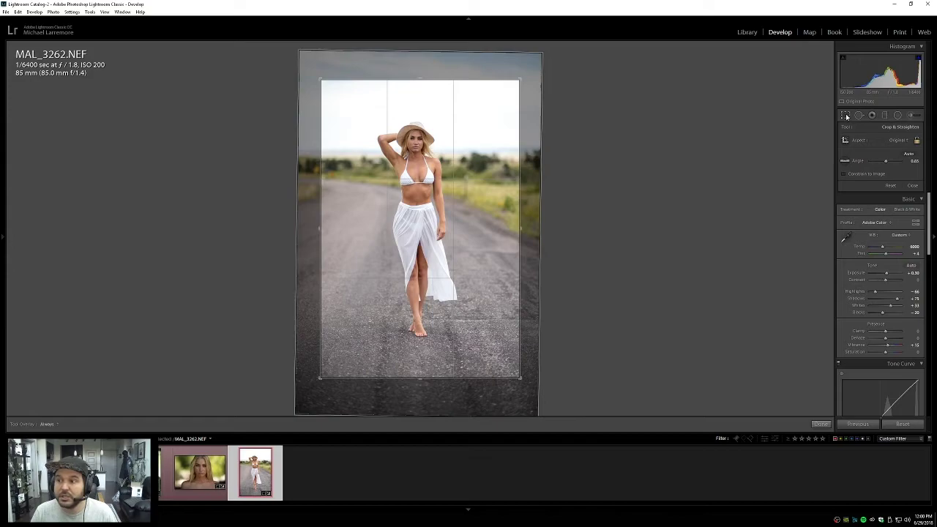
pyautogui.click(846, 116)
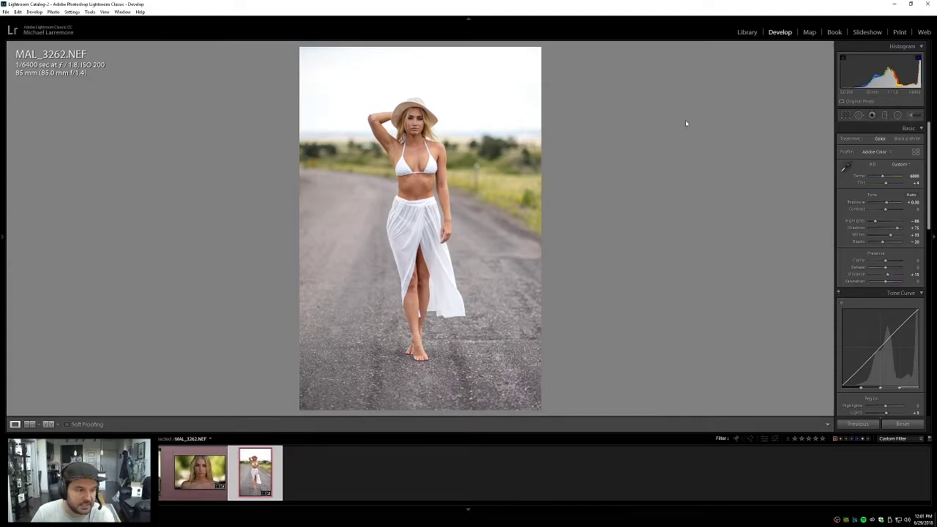
# Step: Try a white balance sampled from the white bikini top, compare it close up and in full view, and undo it
pyautogui.click(475, 175)
pyautogui.press('w')
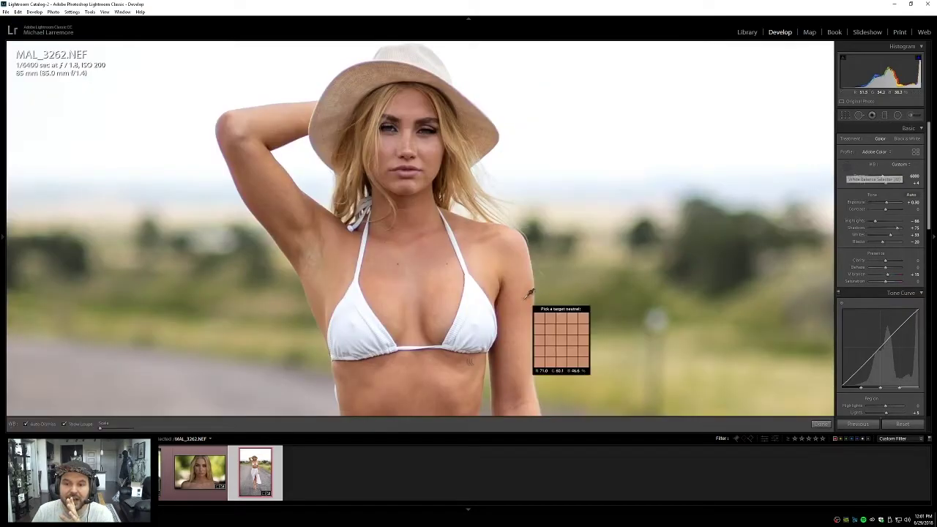
pyautogui.click(475, 301)
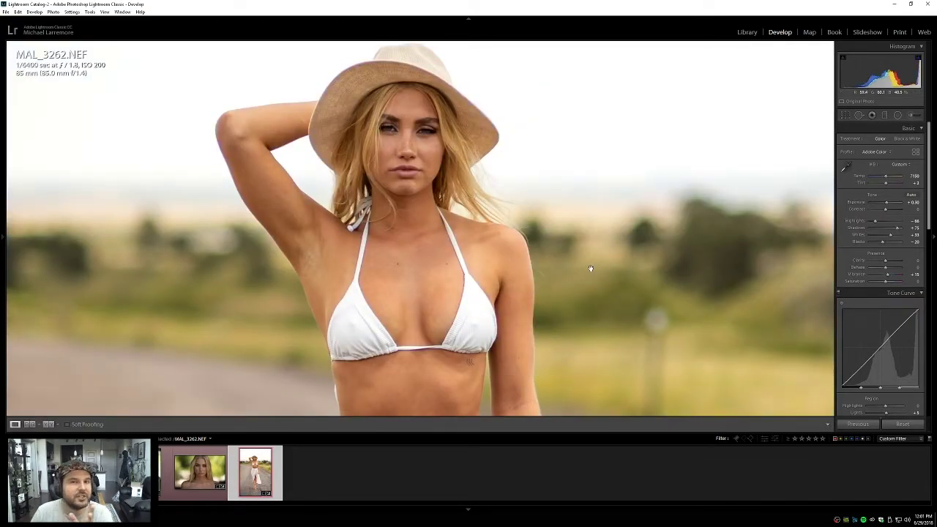
pyautogui.click(543, 248)
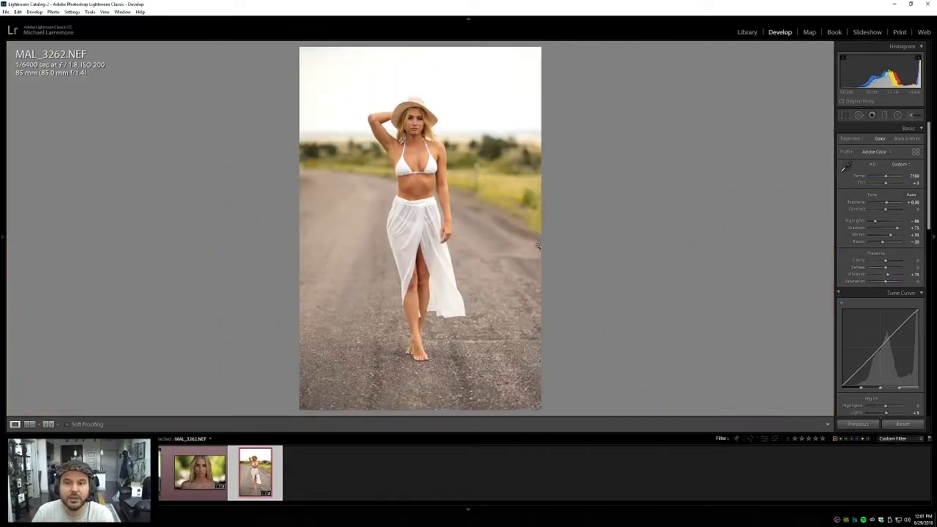
pyautogui.click(444, 144)
pyautogui.moveTo(478, 163); pyautogui.dragTo(550, 235)
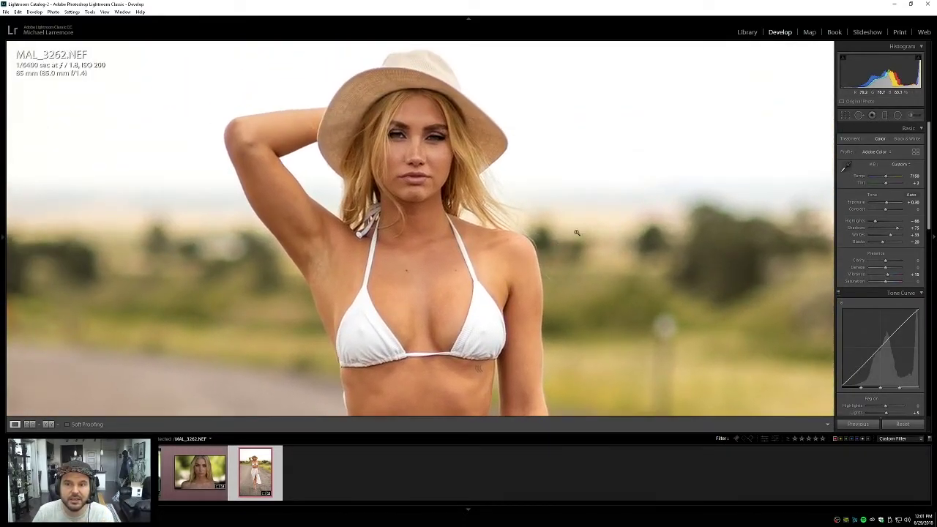
pyautogui.click(576, 233)
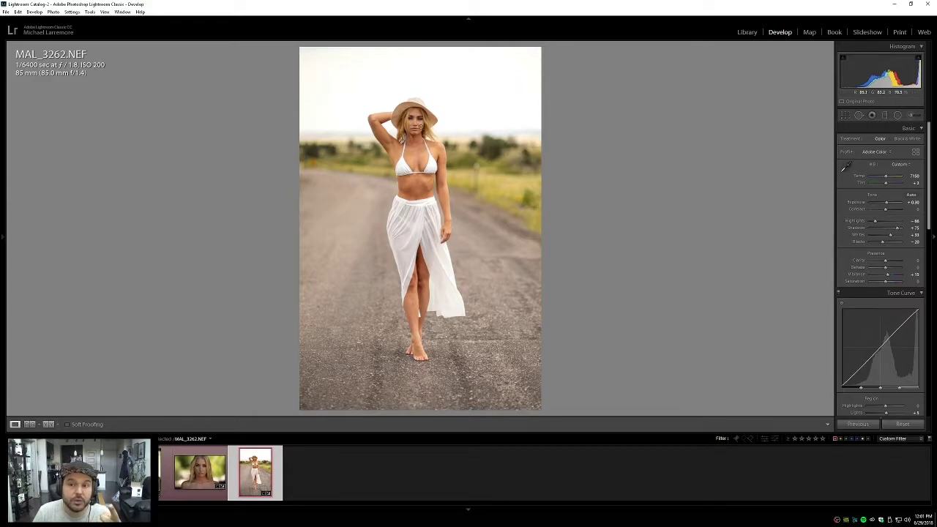
pyautogui.click(421, 130)
pyautogui.moveTo(539, 173); pyautogui.dragTo(550, 205)
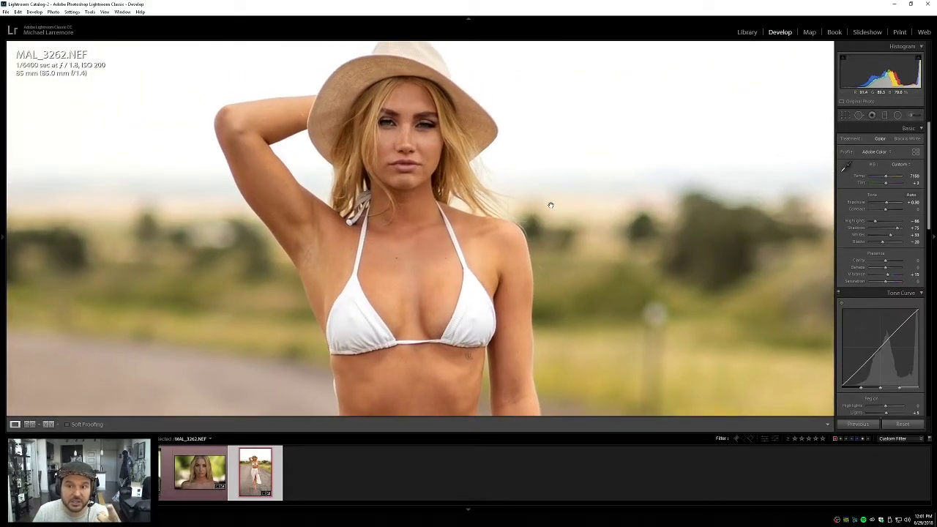
pyautogui.hotkey('ctrl', 'z')
# Step: Try a second white balance sample from the upper edge of the other bikini cup and undo it
pyautogui.click(845, 167)
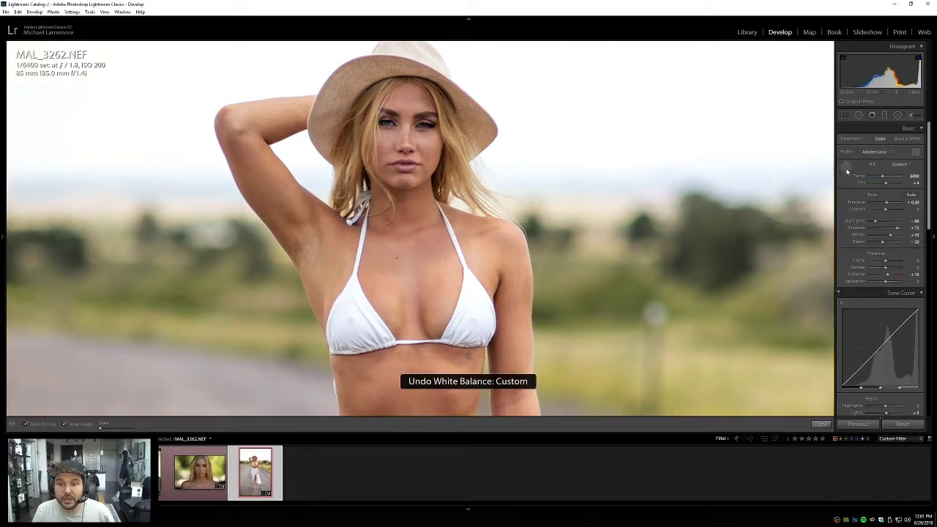
pyautogui.click(357, 288)
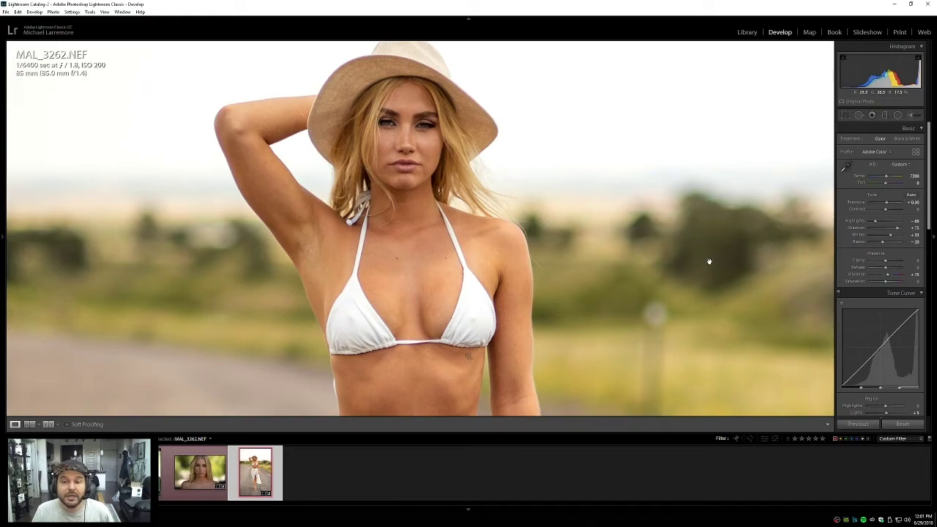
pyautogui.hotkey('ctrl', 'z')
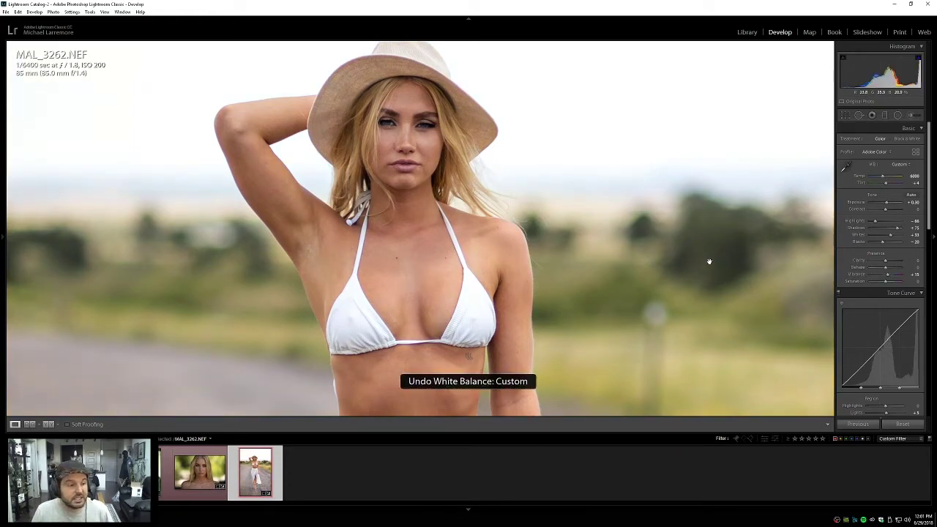
# Step: Try a white balance Temp of 6100, judge it on the whole photo, and undo it
pyautogui.click(913, 177)
pyautogui.write('6100')
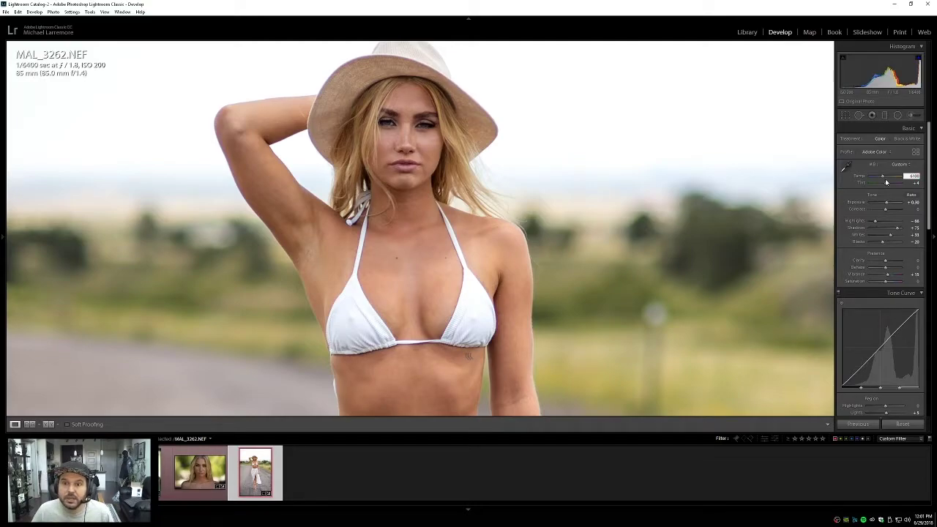
pyautogui.press('Return')
pyautogui.click(795, 212)
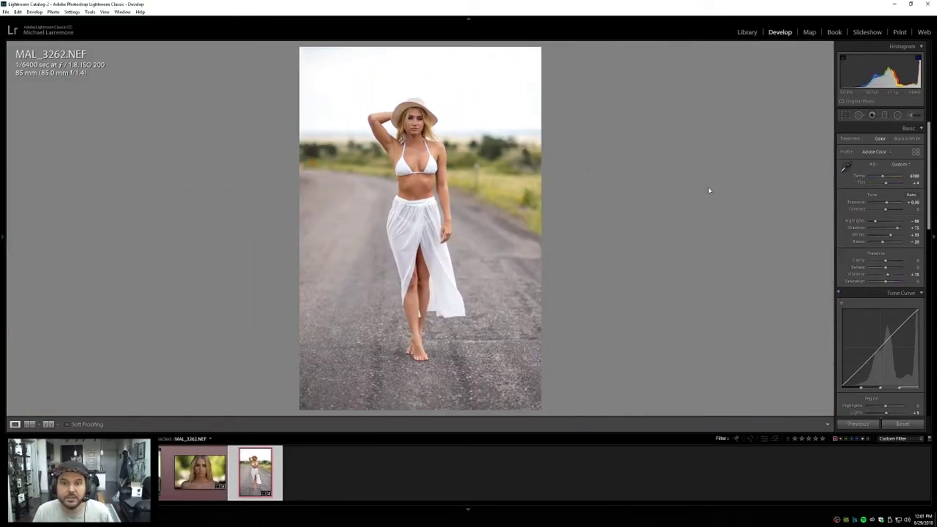
pyautogui.hotkey('ctrl', 'z')
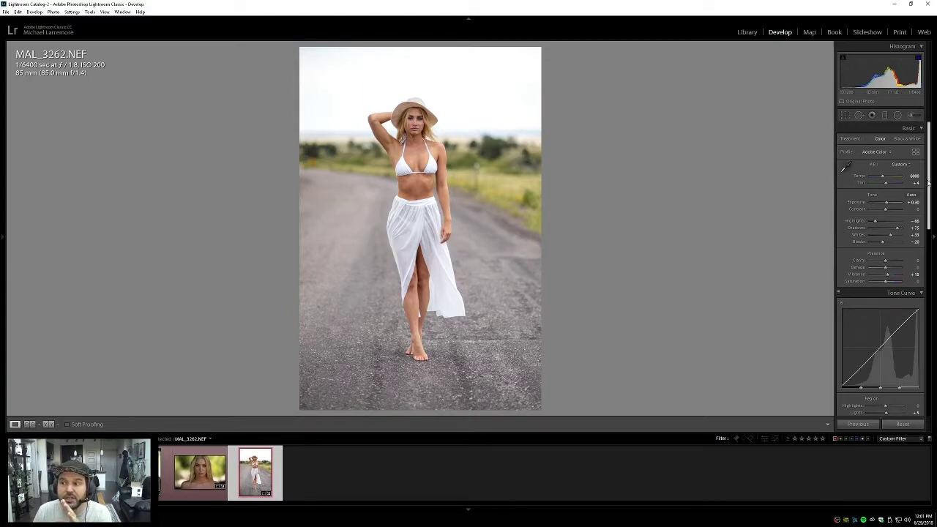
# Step: Examine the photo's sharpening and noise reduction, Transform, Effects and Calibration settings
pyautogui.scroll(-10, 928, 183)
pyautogui.click(922, 240)
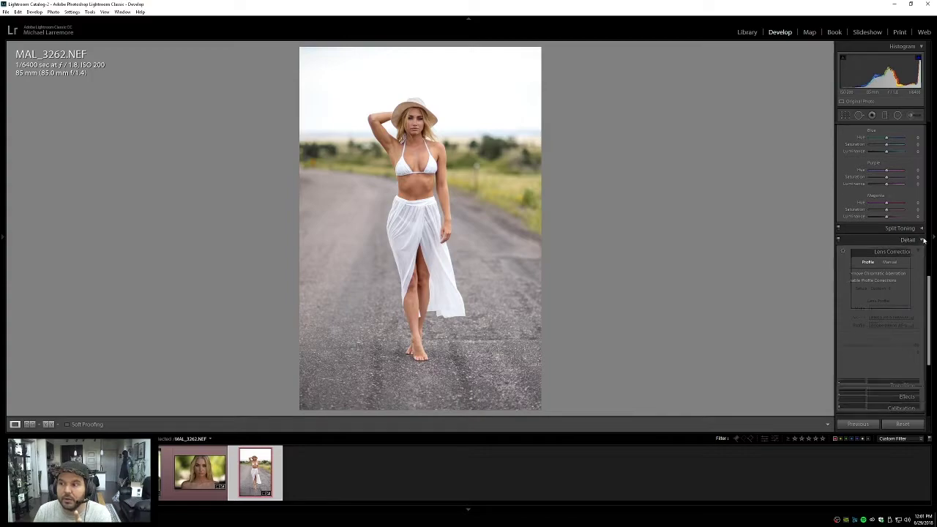
pyautogui.scroll(-5, 927, 351)
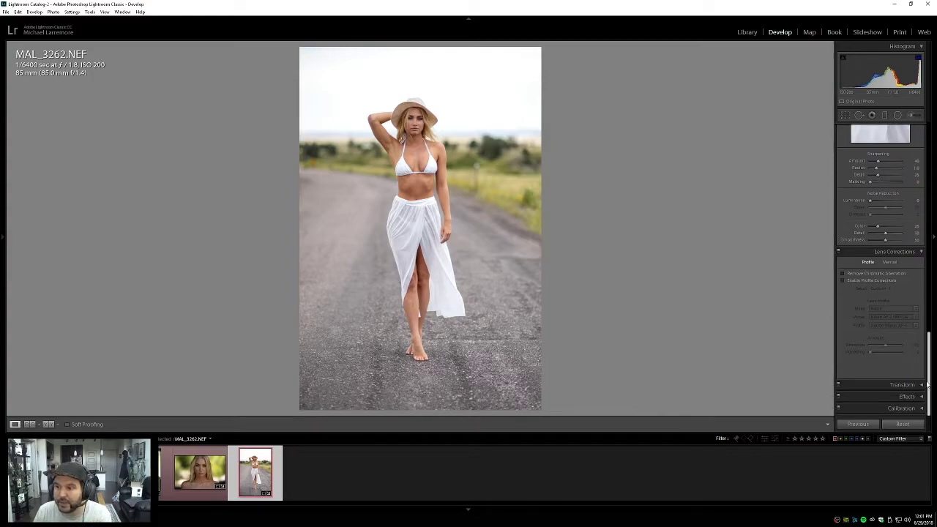
pyautogui.click(921, 385)
pyautogui.scroll(-1, 924, 399)
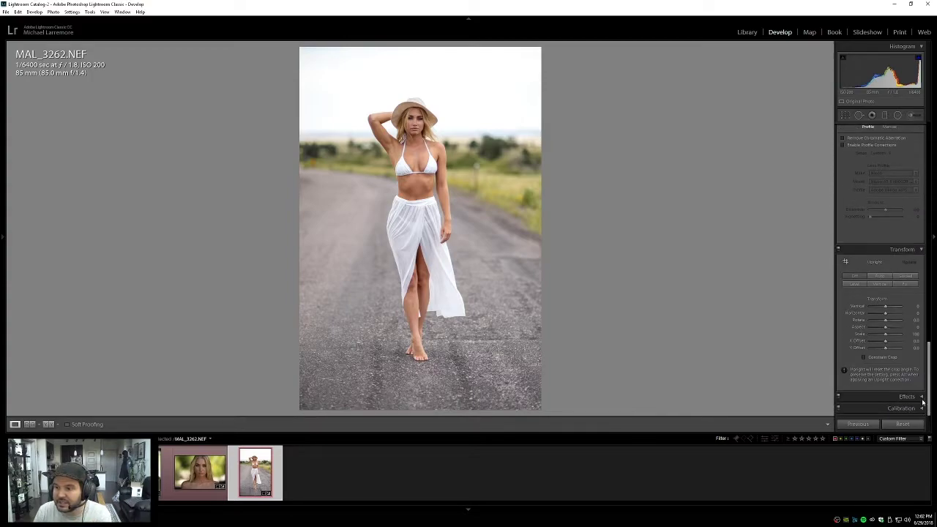
pyautogui.click(922, 398)
pyautogui.scroll(-5, 929, 388)
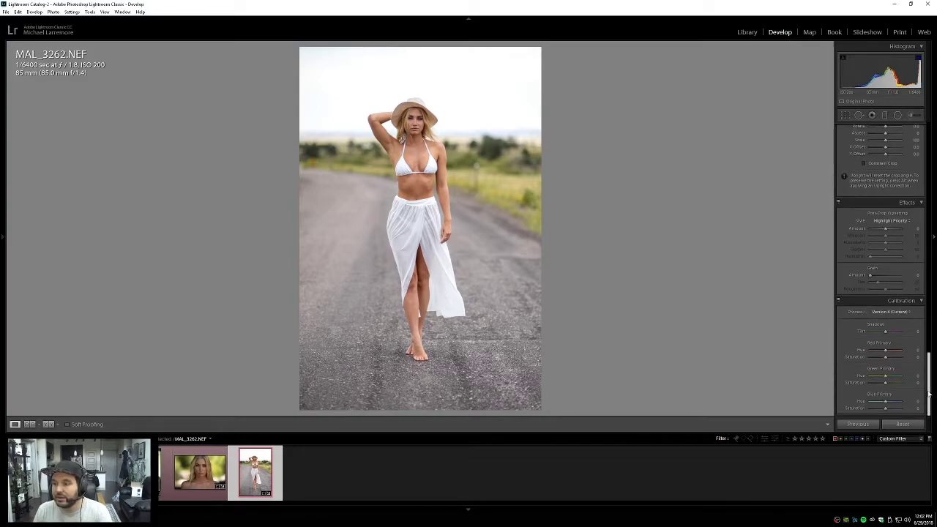
pyautogui.scroll(3, 925, 379)
pyautogui.moveTo(925, 379); pyautogui.dragTo(925, 359)
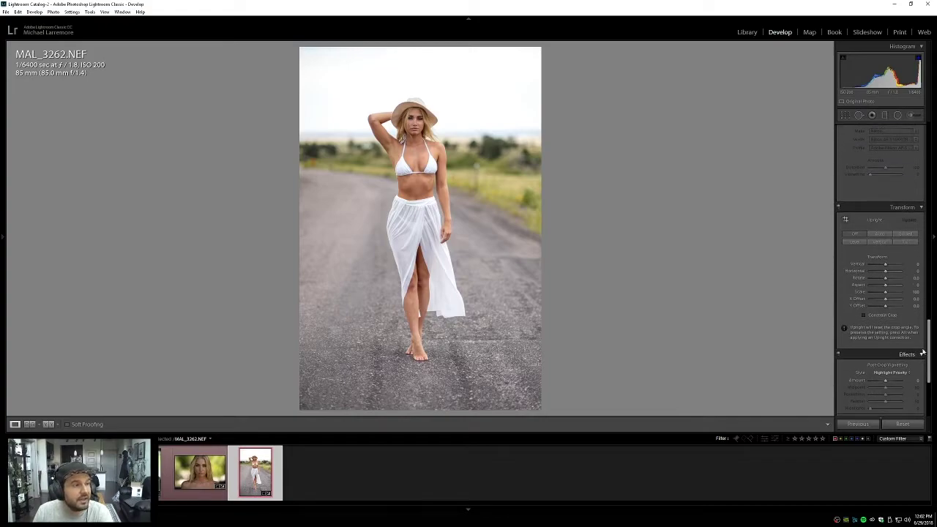
# Step: Collapse the Transform, Effects and Calibration settings, briefly reopening Effects to check its vignetting and grain options
pyautogui.click(921, 208)
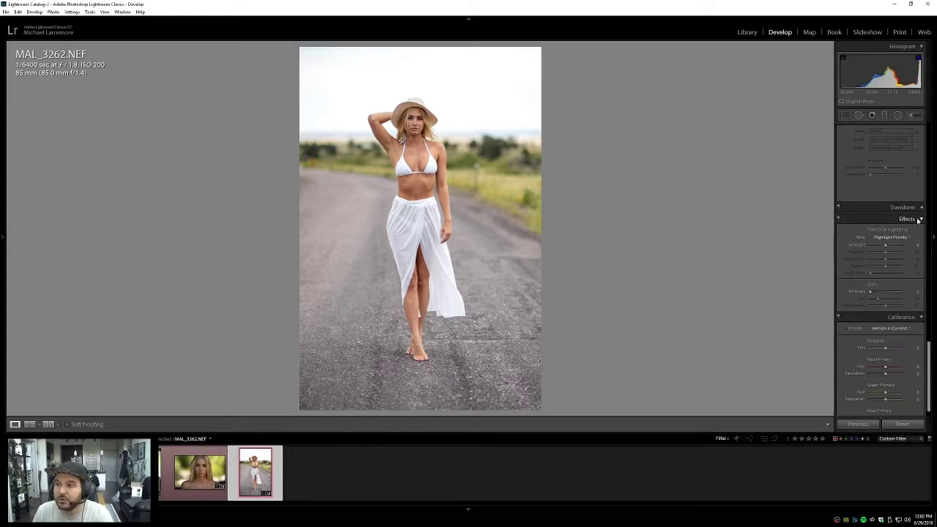
pyautogui.click(920, 219)
pyautogui.click(921, 303)
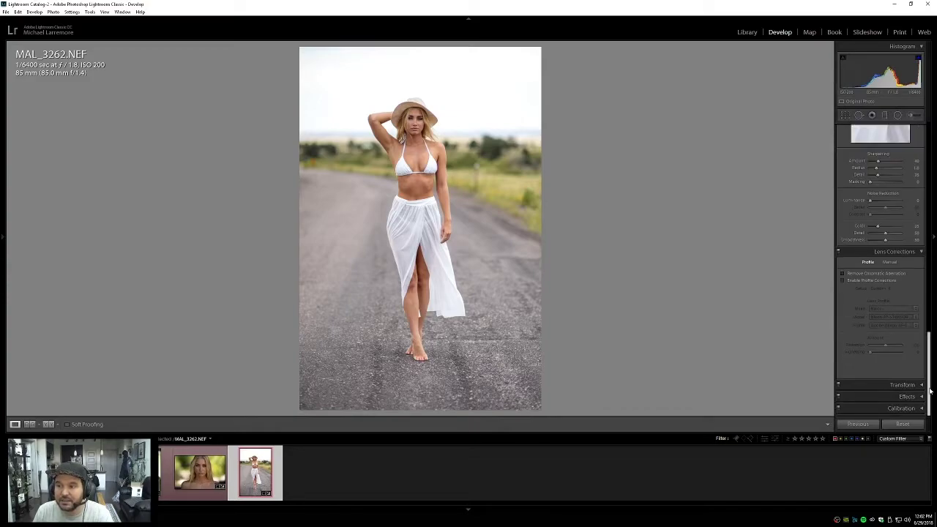
pyautogui.moveTo(928, 395); pyautogui.dragTo(928, 351)
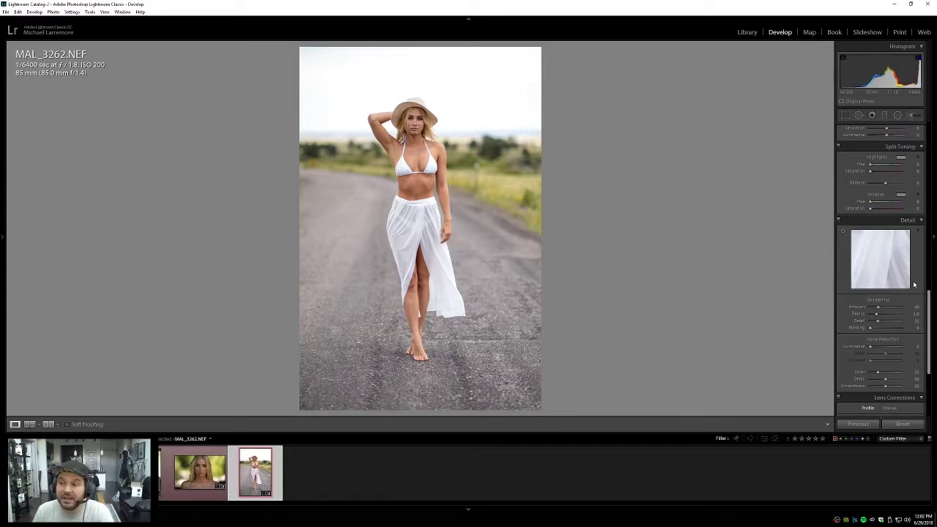
pyautogui.moveTo(929, 305); pyautogui.dragTo(934, 381)
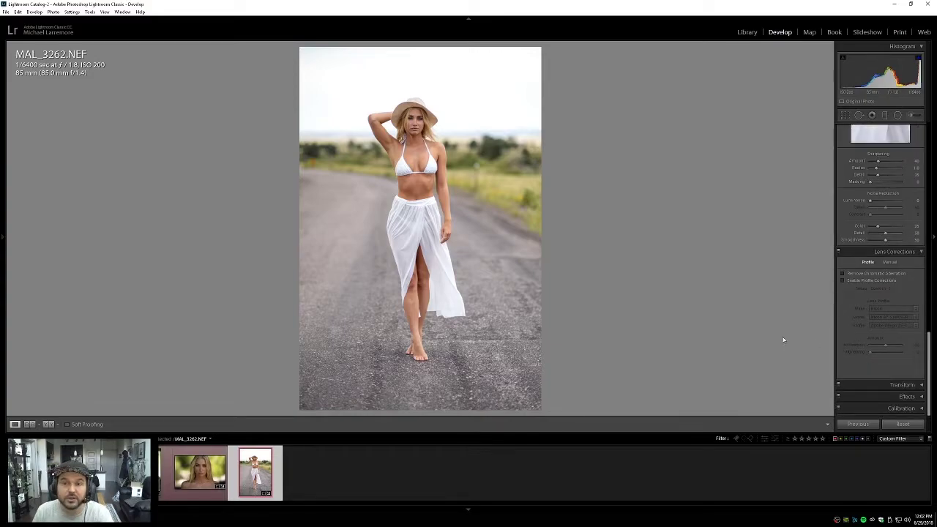
pyautogui.click(922, 397)
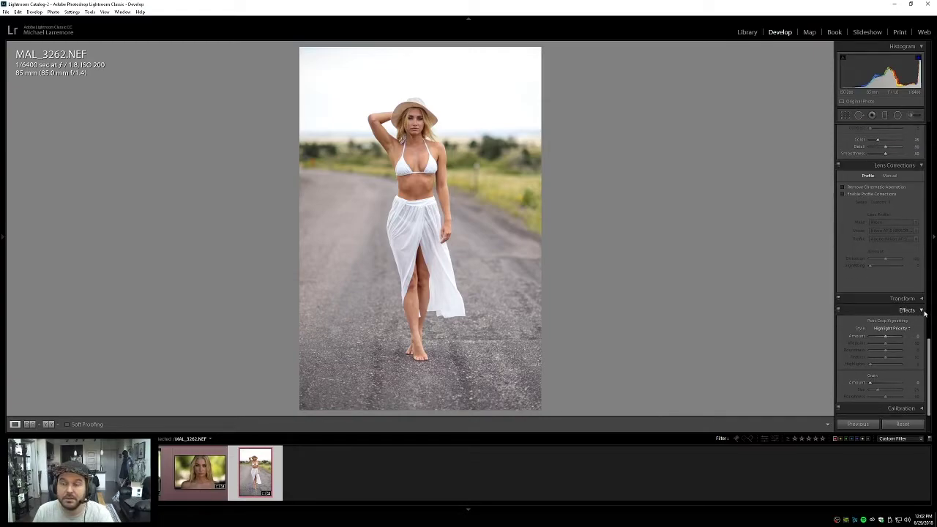
pyautogui.click(922, 313)
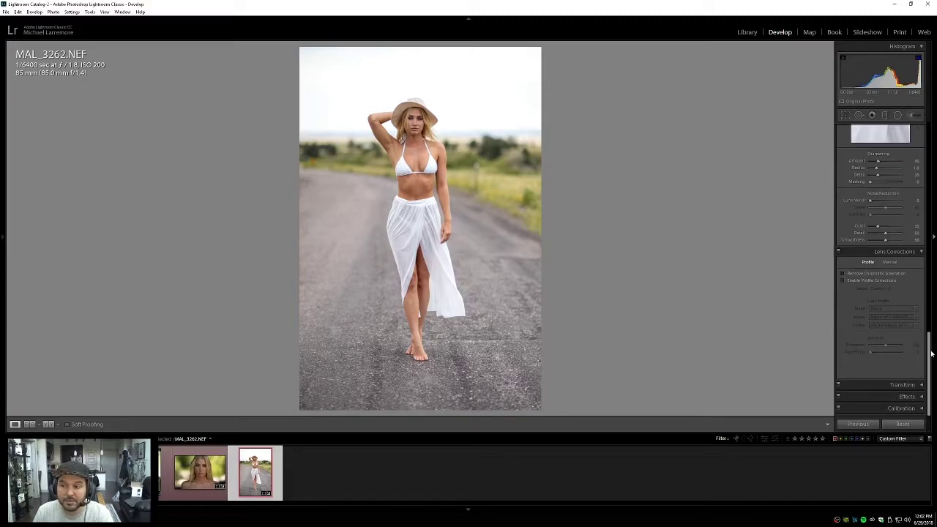
# Step: Collapse the Detail and Split Toning settings and return to the Basic adjustments of the road portrait
pyautogui.scroll(3, 932, 336)
pyautogui.scroll(2, 935, 318)
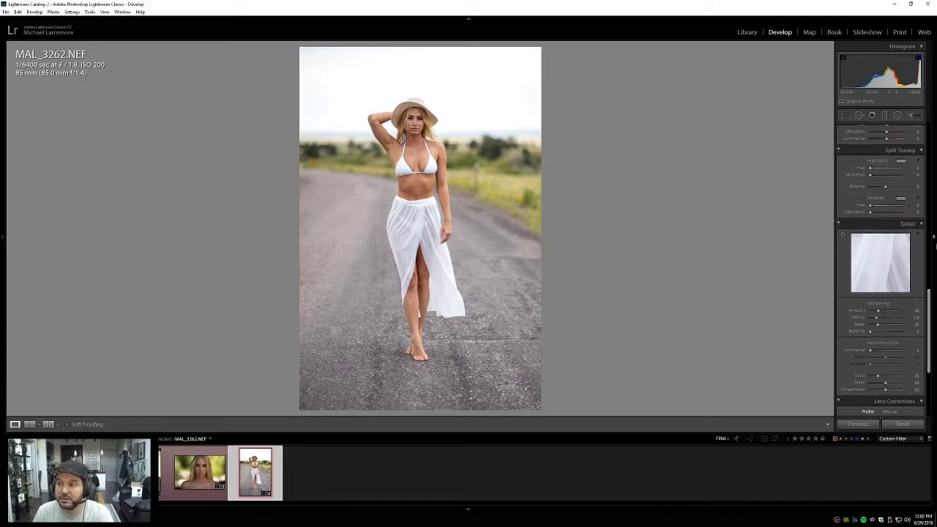
pyautogui.click(917, 230)
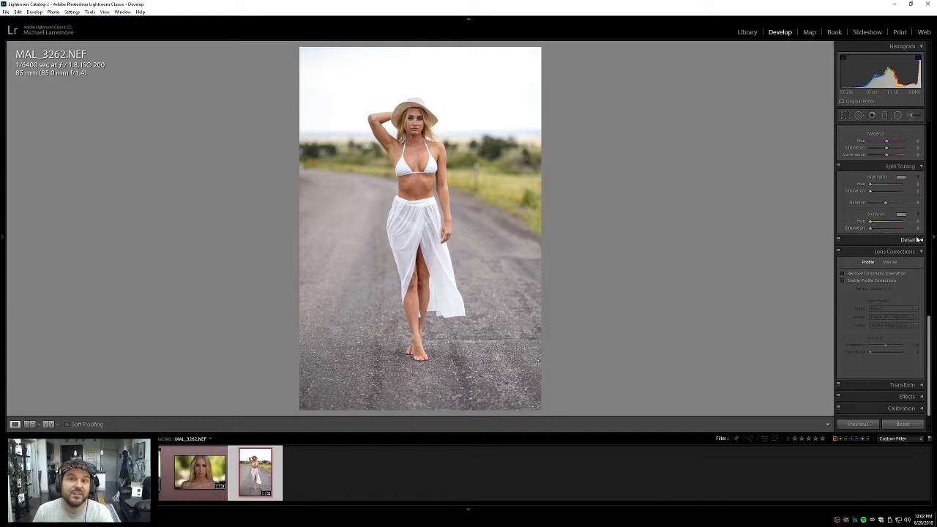
pyautogui.press('Tab')
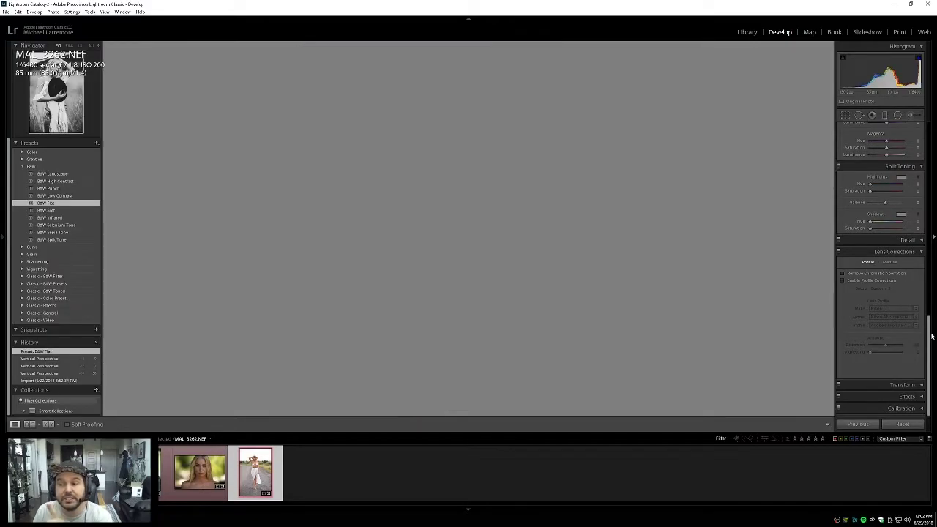
pyautogui.press('Tab')
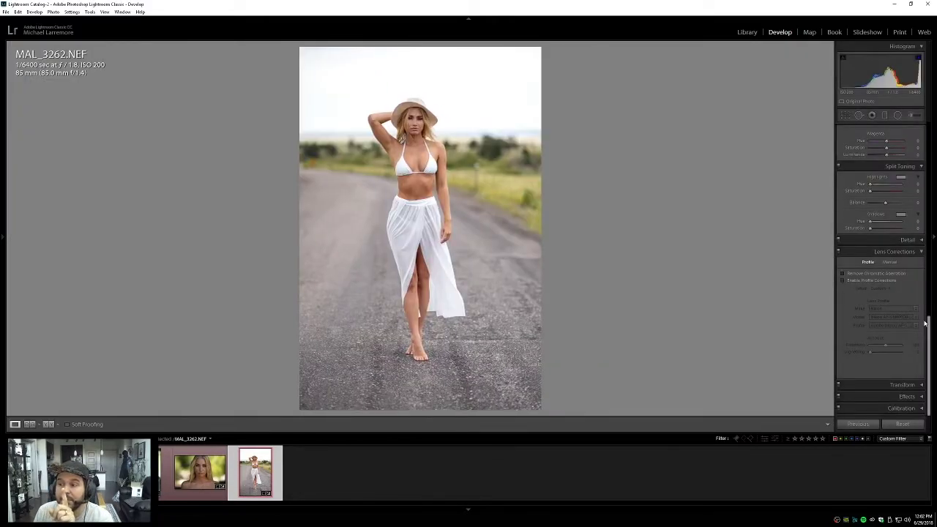
pyautogui.moveTo(929, 327); pyautogui.dragTo(930, 287)
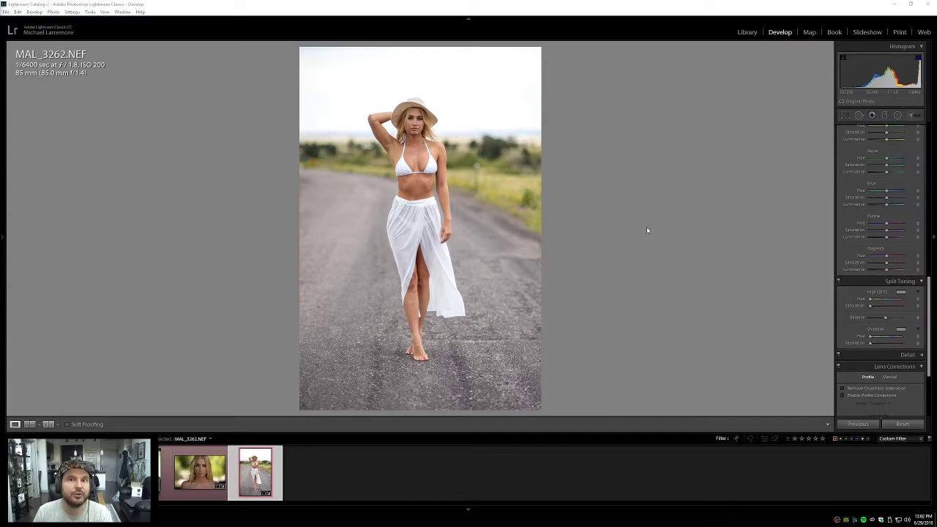
pyautogui.moveTo(929, 307); pyautogui.dragTo(933, 329)
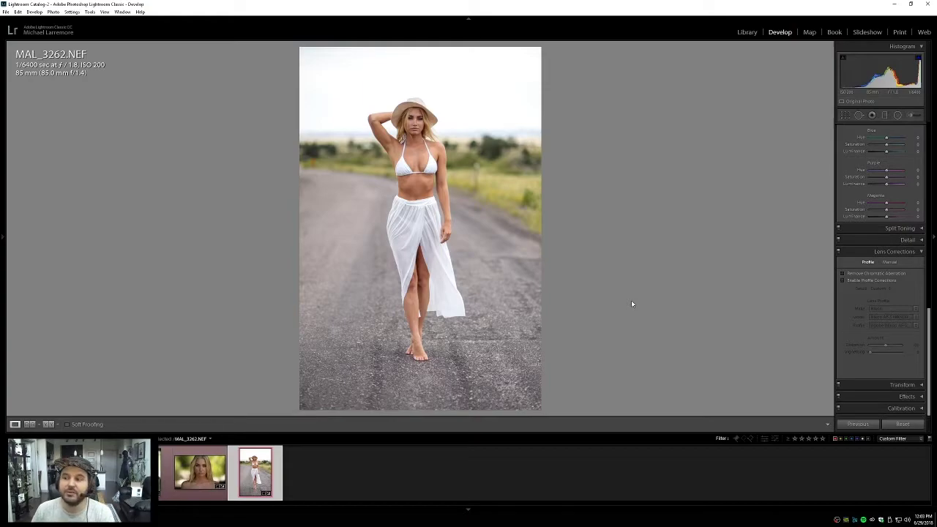
pyautogui.scroll(10, 881, 264)
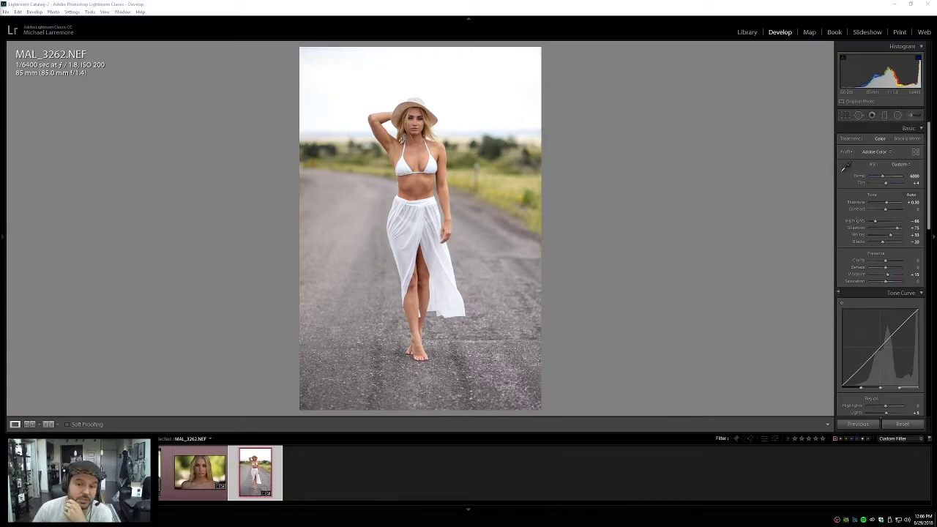
pyautogui.rightClick(256, 465)
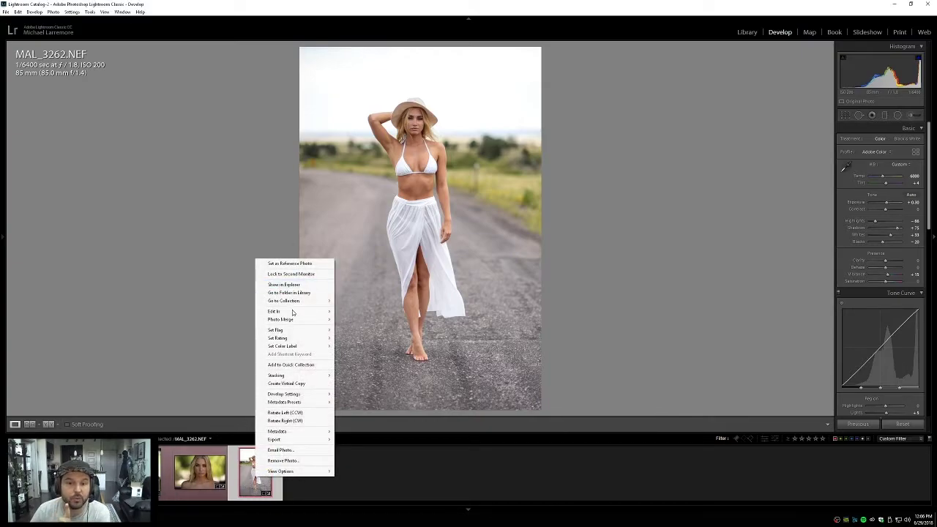
pyautogui.moveTo(292, 313)
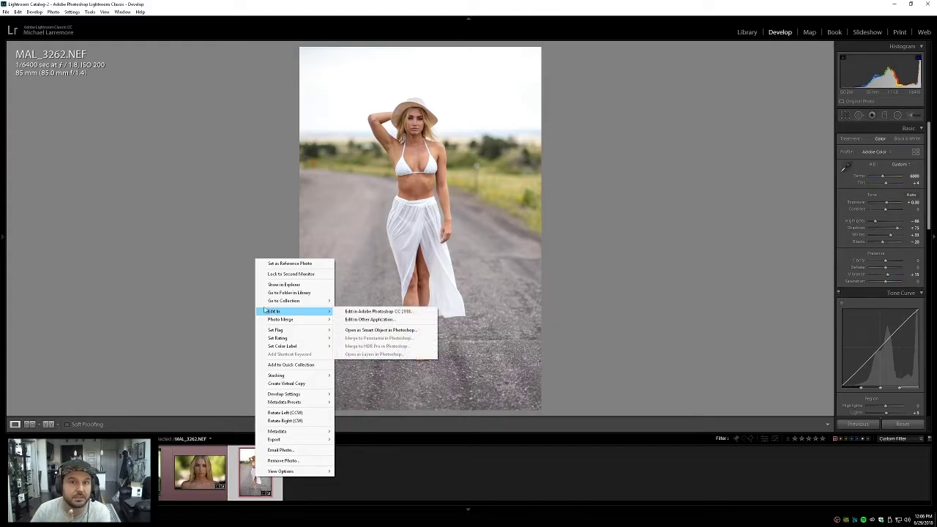
pyautogui.click(234, 299)
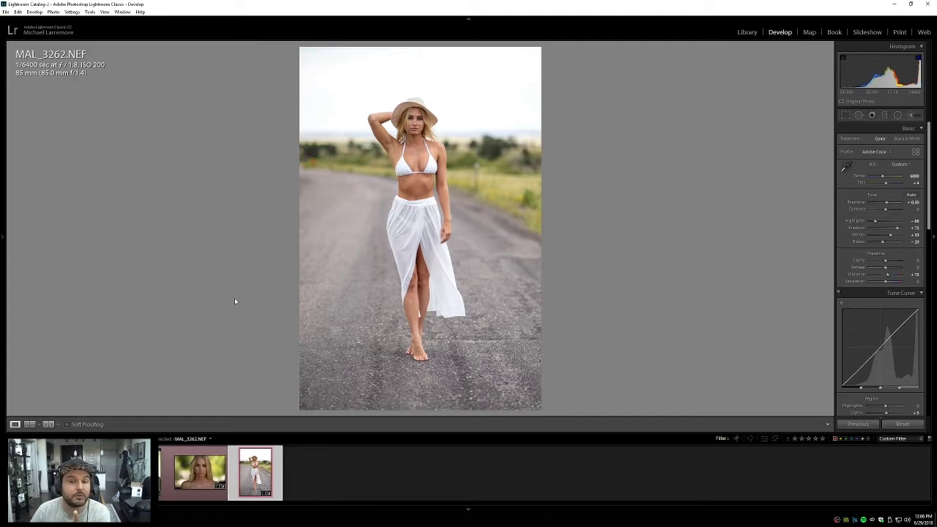
# Step: Send the road portrait MAL_3262.NEF to Adobe Photoshop CC 2018 for editing
pyautogui.rightClick(261, 463)
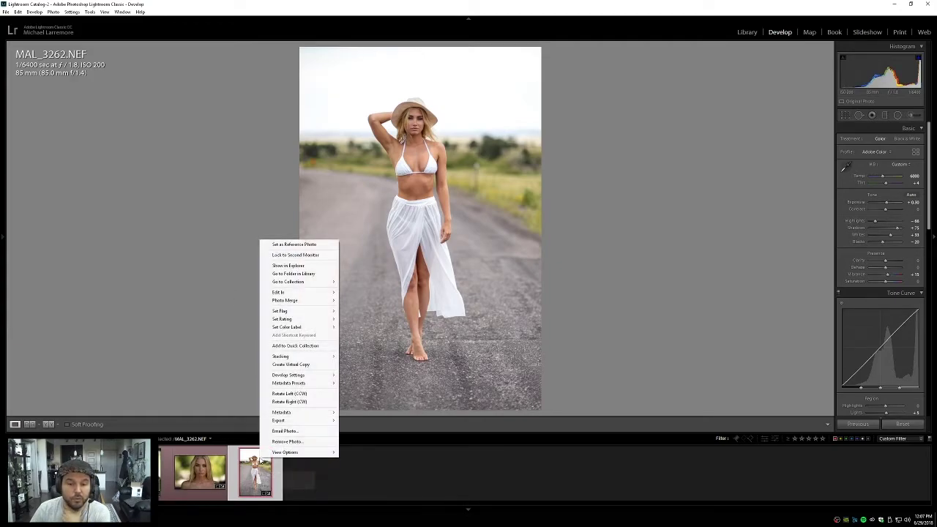
pyautogui.moveTo(279, 294)
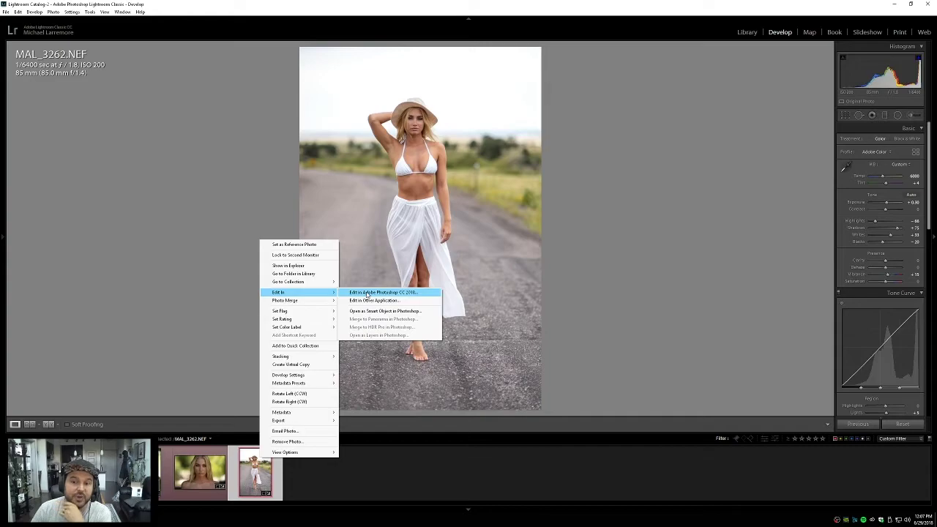
pyautogui.click(367, 293)
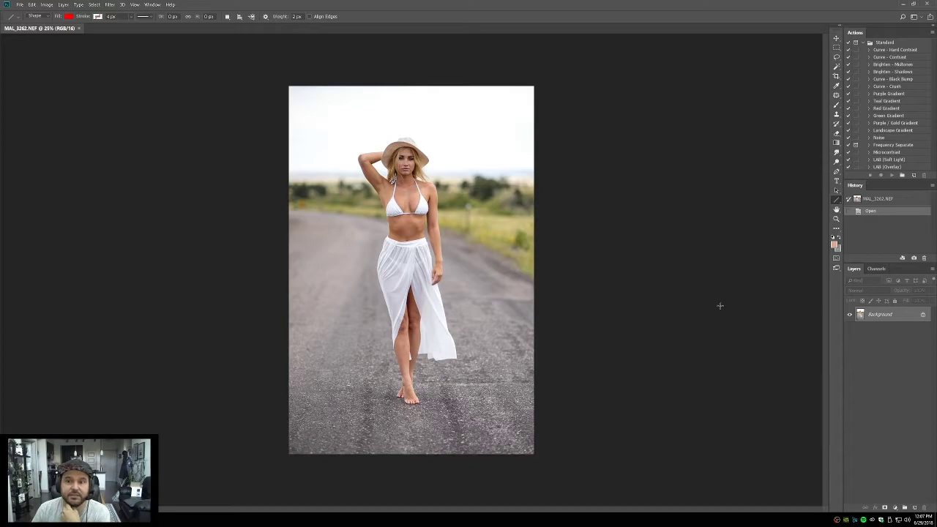
# Step: Try the workspace with Histogram, Libraries and Layers, arranging the tools in two columns and docking them beside those groups
pyautogui.click(152, 5)
pyautogui.moveTo(138, 5)
pyautogui.click(236, 65)
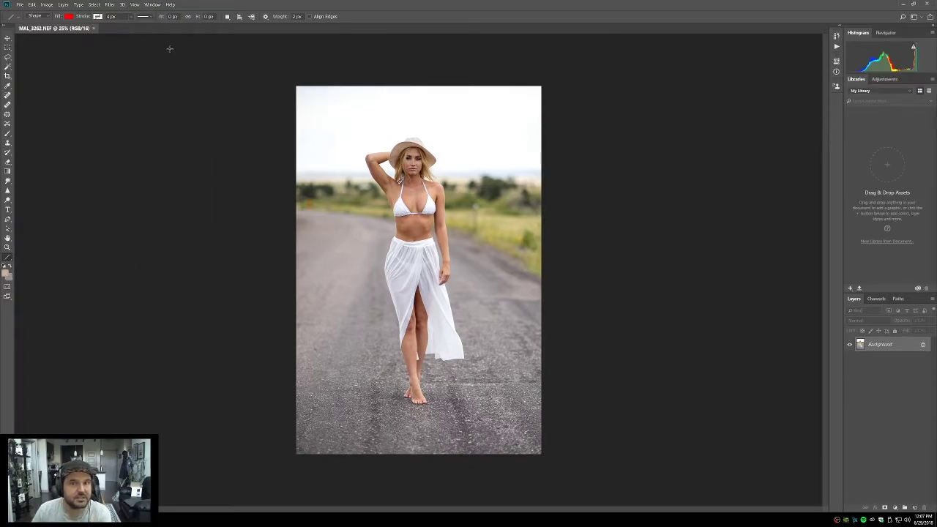
pyautogui.click(8, 32)
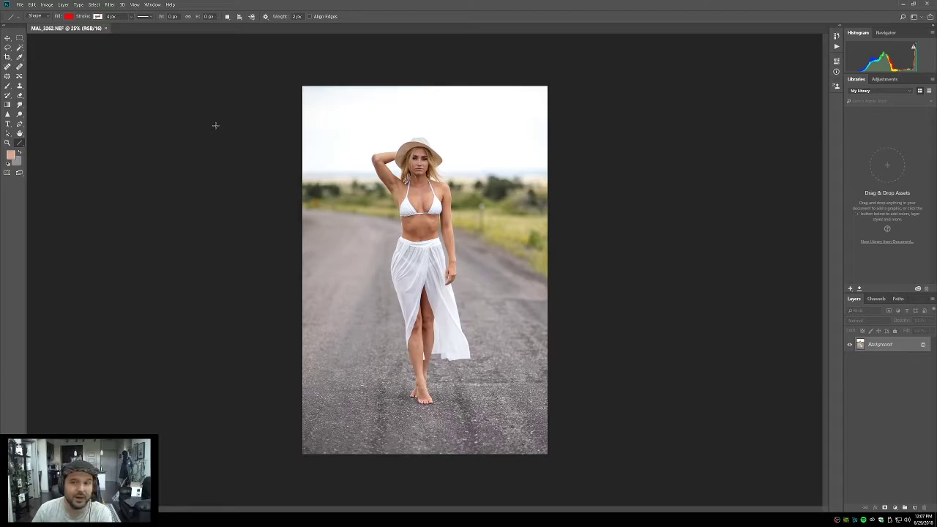
pyautogui.moveTo(13, 28); pyautogui.dragTo(825, 36)
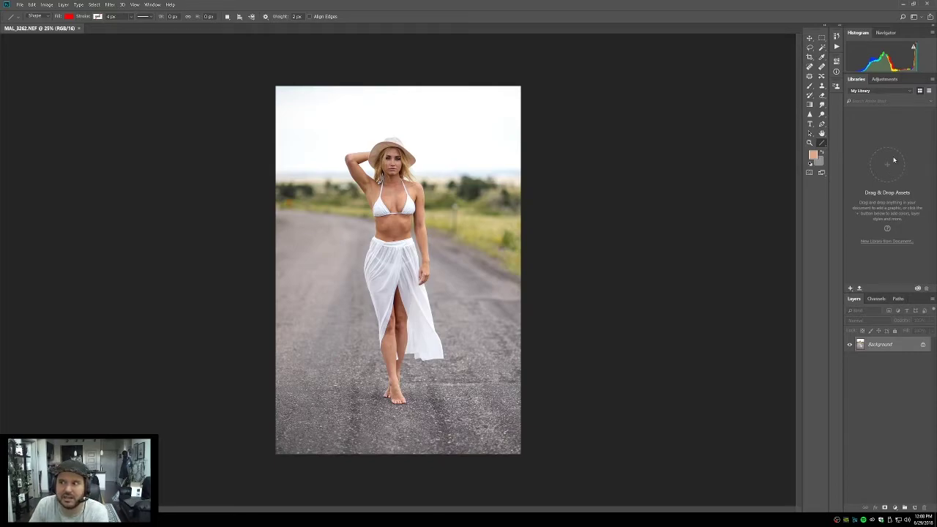
# Step: Switch back to the custom workspace that shows Actions, History and Layers with a single column of tools
pyautogui.click(156, 3)
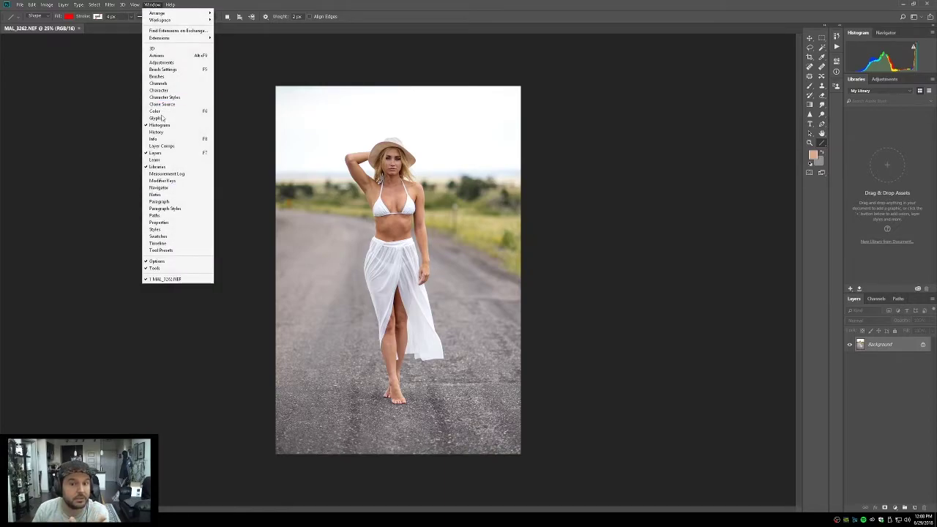
pyautogui.click(99, 101)
pyautogui.hotkey('alt', 'w')
pyautogui.press('k')
pyautogui.press('Return')
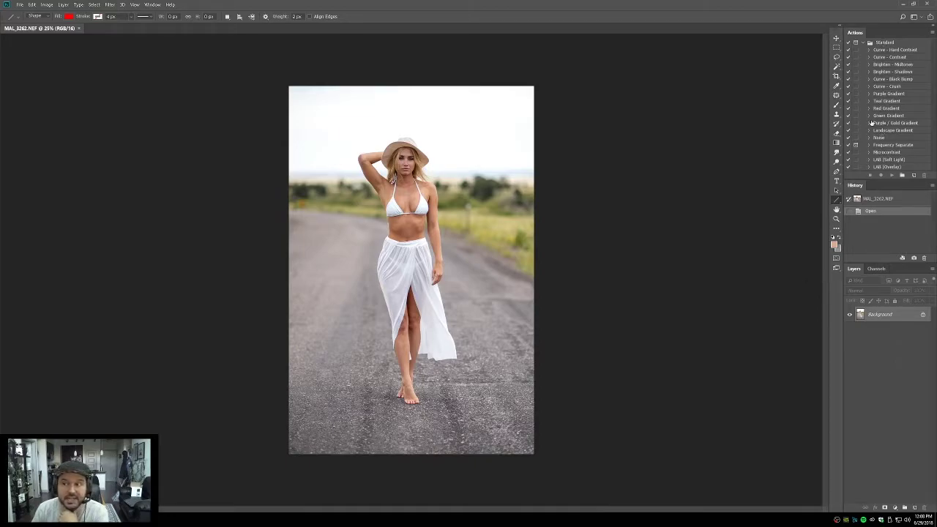
# Step: Try the Healing Brush on the small mole at the centre of the chest with nearby skin as source, and undo it
pyautogui.click(836, 219)
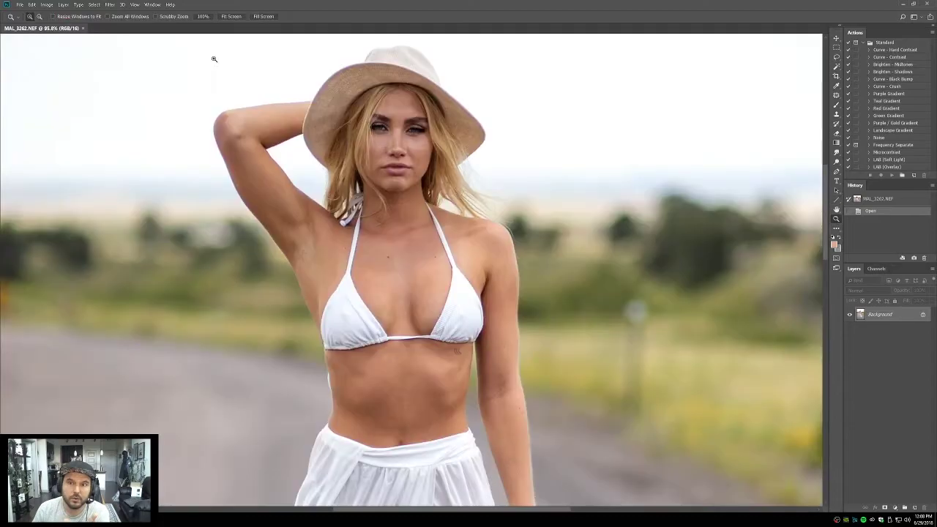
pyautogui.moveTo(211, 55); pyautogui.dragTo(600, 358)
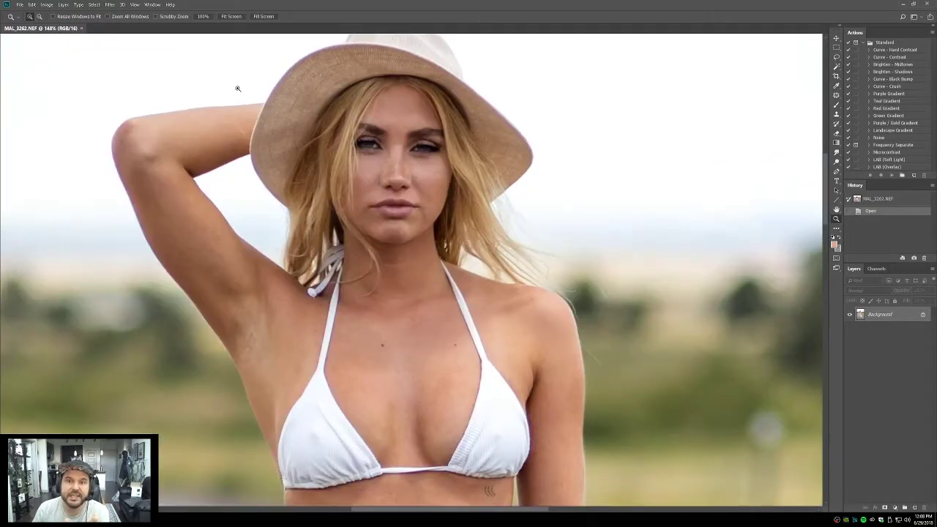
pyautogui.moveTo(164, 54); pyautogui.dragTo(640, 356)
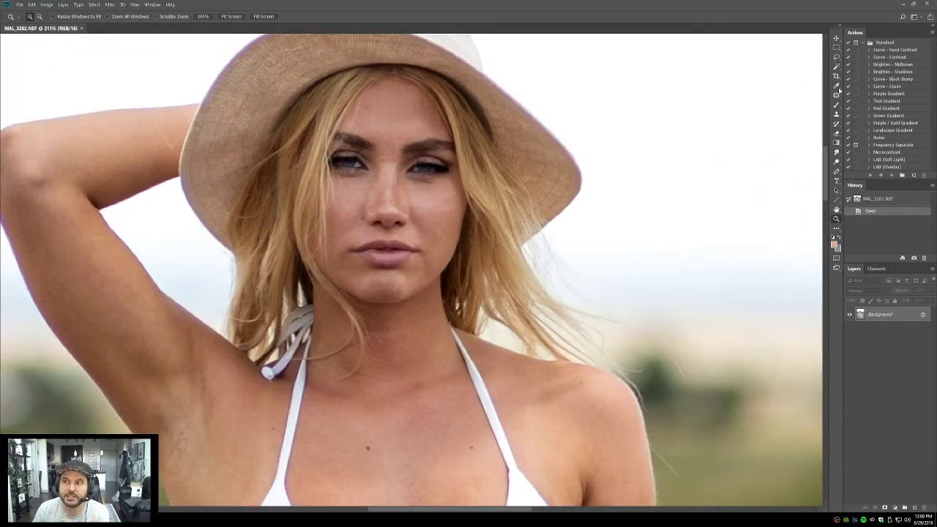
pyautogui.moveTo(836, 95)
pyautogui.mouseDown()
pyautogui.moveTo(868, 97)
pyautogui.moveTo(836, 95)
pyautogui.moveTo(854, 102)
pyautogui.mouseUp()
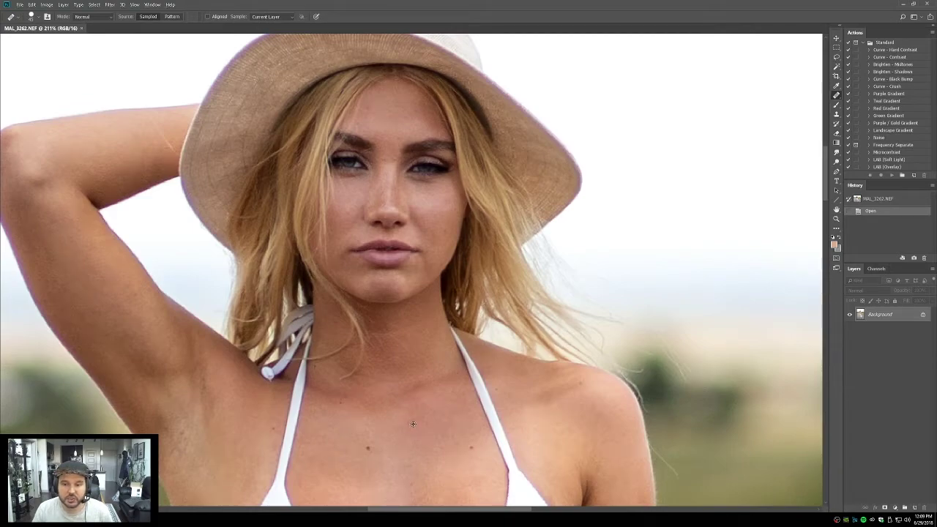
pyautogui.keyDown('alt'); pyautogui.click(413, 424); pyautogui.keyUp('alt')
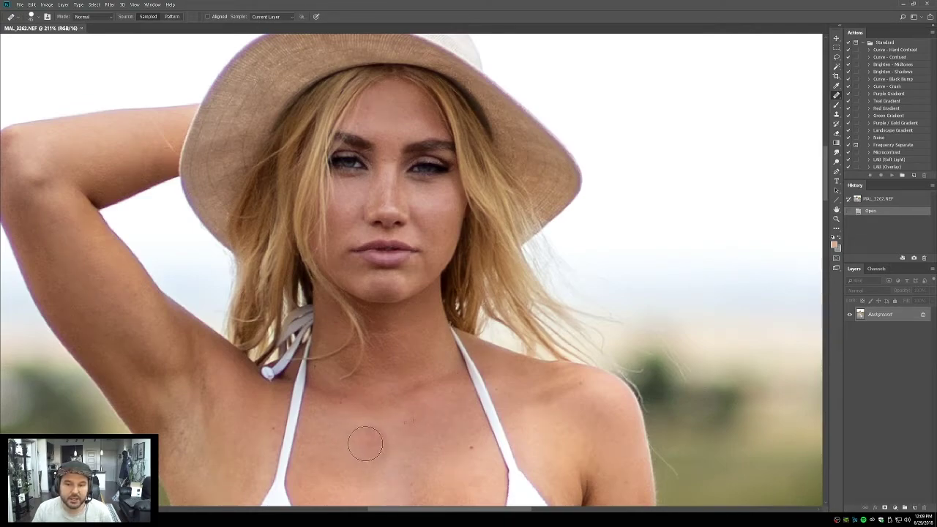
pyautogui.click(363, 444)
pyautogui.hotkey('ctrl', 'z')
# Step: Try twice to cover the small rib tattoo with the Healing Brush, using the navel area as source, and undo each attempt
pyautogui.moveTo(407, 445); pyautogui.dragTo(393, 264)
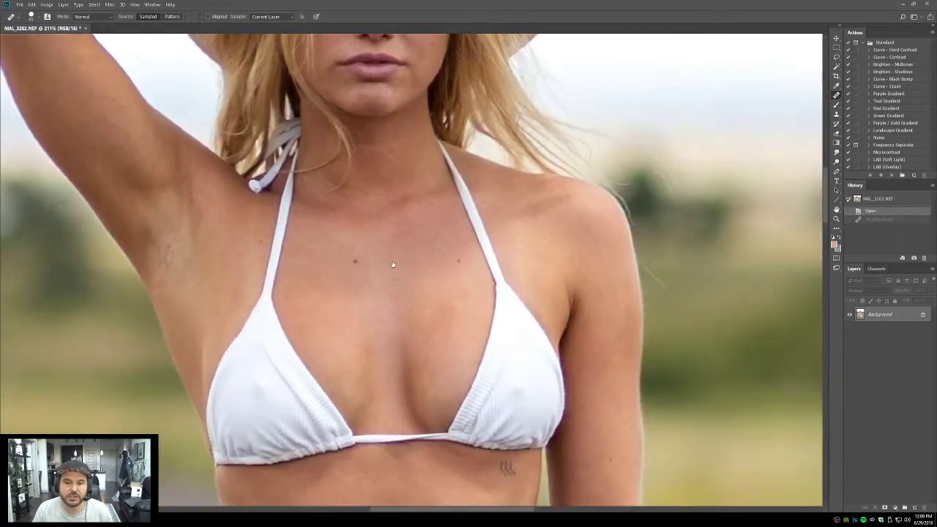
pyautogui.moveTo(386, 359); pyautogui.dragTo(403, 93)
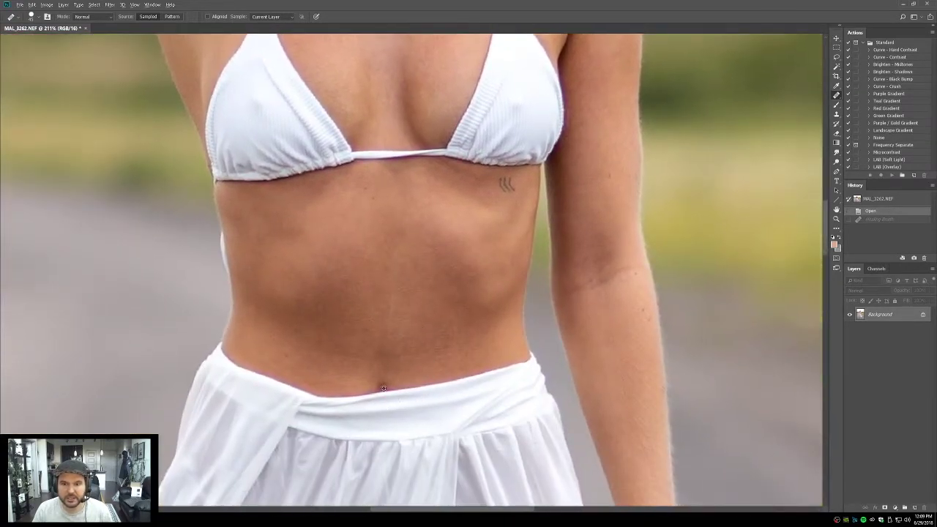
pyautogui.moveTo(473, 276); pyautogui.dragTo(427, 345)
pyautogui.moveTo(466, 265)
pyautogui.mouseDown()
pyautogui.moveTo(439, 274)
pyautogui.moveTo(468, 293)
pyautogui.mouseUp()
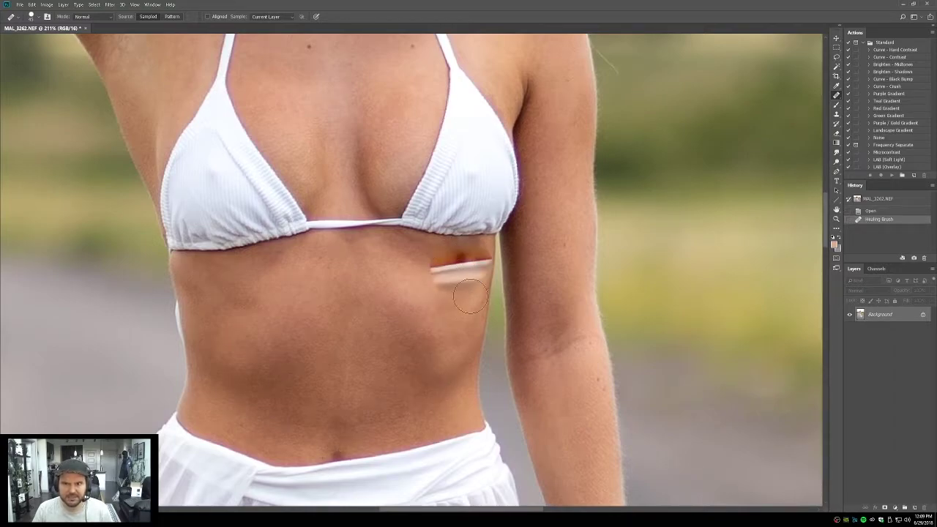
pyautogui.hotkey('ctrl', 'z')
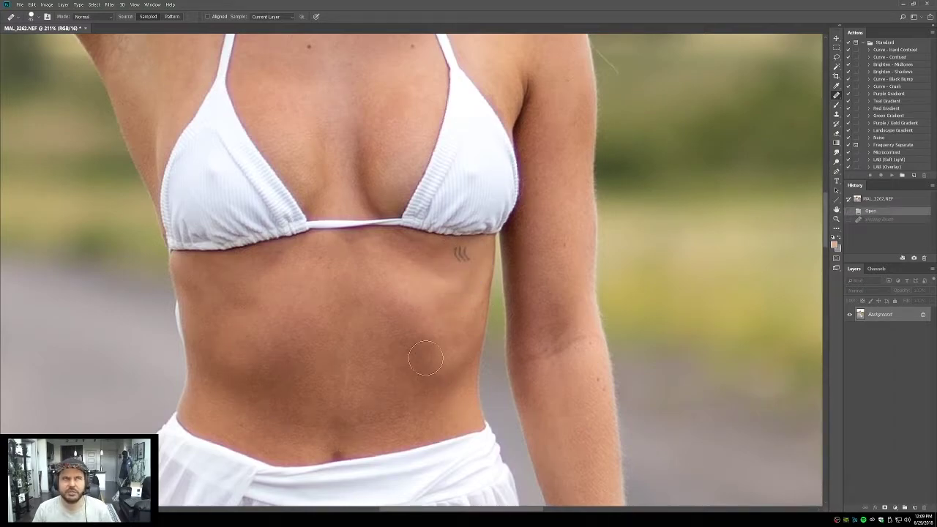
pyautogui.moveTo(460, 258)
pyautogui.mouseDown()
pyautogui.moveTo(438, 267)
pyautogui.moveTo(456, 277)
pyautogui.mouseUp()
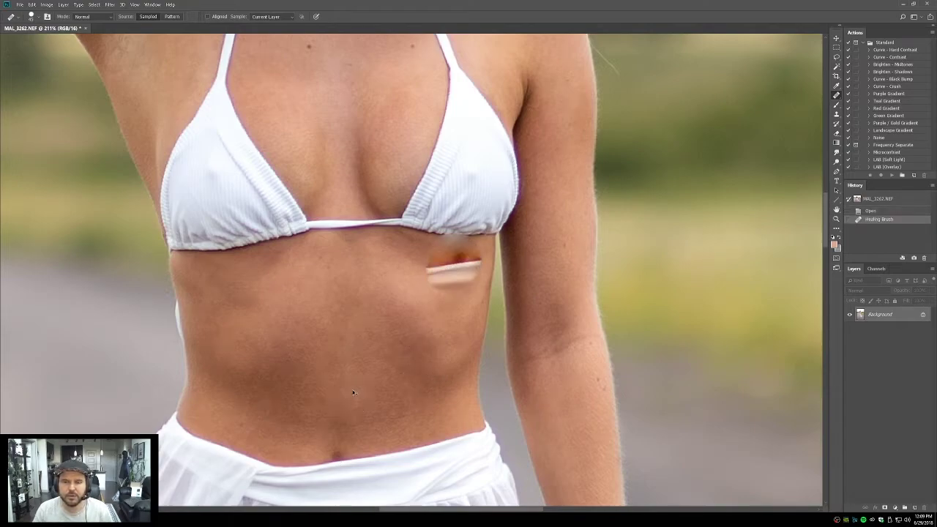
pyautogui.hotkey('ctrl', 'z')
# Step: Try to cover the small rib tattoo with the Clone Stamp, using the navel area as source
pyautogui.press('s')
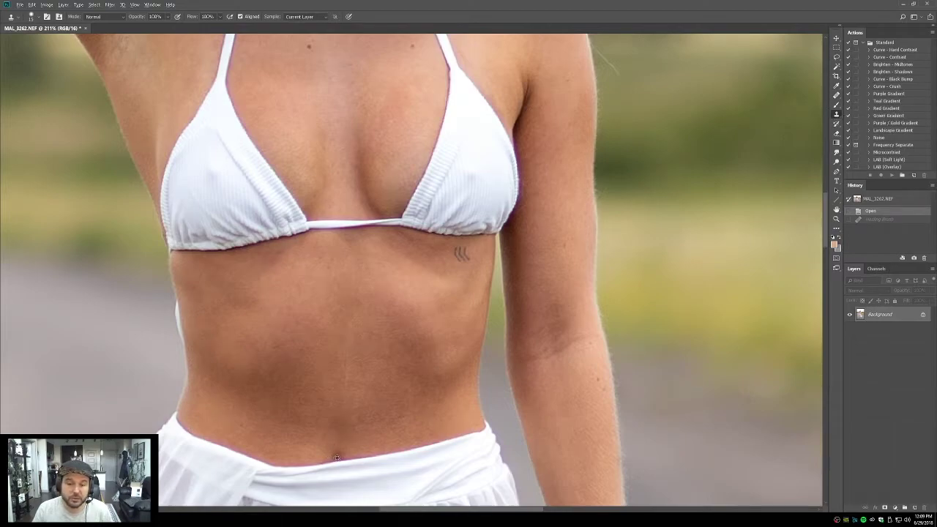
pyautogui.moveTo(461, 255)
pyautogui.mouseDown()
pyautogui.moveTo(458, 268)
pyautogui.moveTo(466, 262)
pyautogui.moveTo(458, 252)
pyautogui.moveTo(452, 272)
pyautogui.moveTo(461, 276)
pyautogui.moveTo(447, 278)
pyautogui.moveTo(465, 273)
pyautogui.moveTo(470, 250)
pyautogui.moveTo(464, 281)
pyautogui.mouseUp()
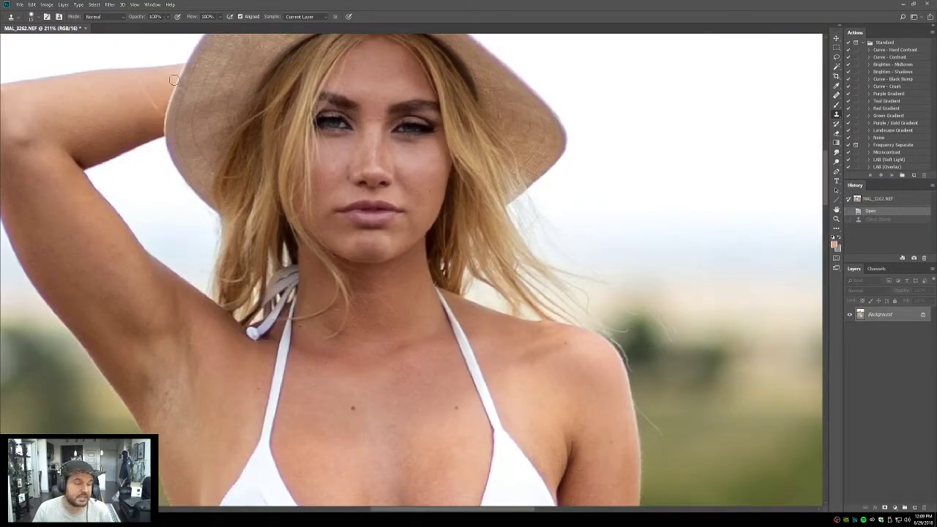
# Step: Switch to the Spot Healing Brush and reduce its brush size for small blemishes on the face
pyautogui.click(837, 94)
pyautogui.rightClick(836, 95)
pyautogui.click(878, 96)
pyautogui.scroll(3, 388, 130)
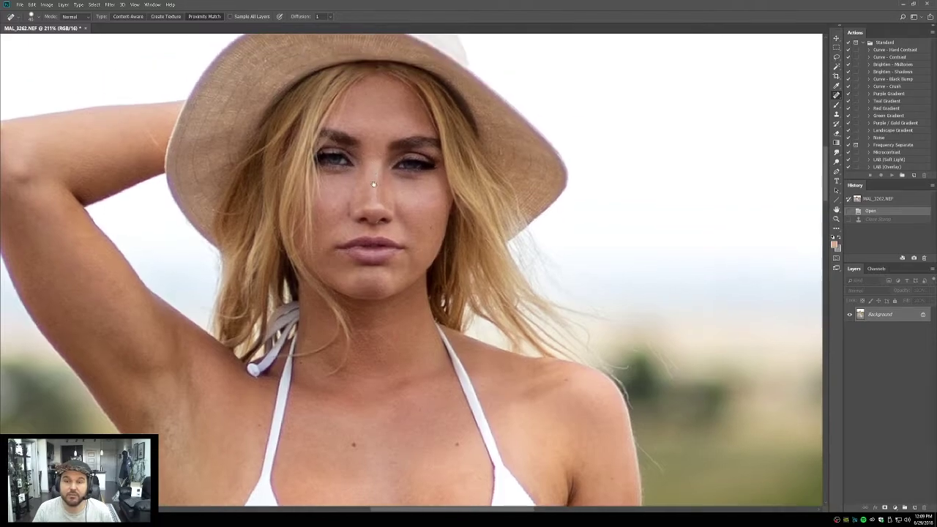
pyautogui.press('[')
pyautogui.press('[')
pyautogui.press('[')
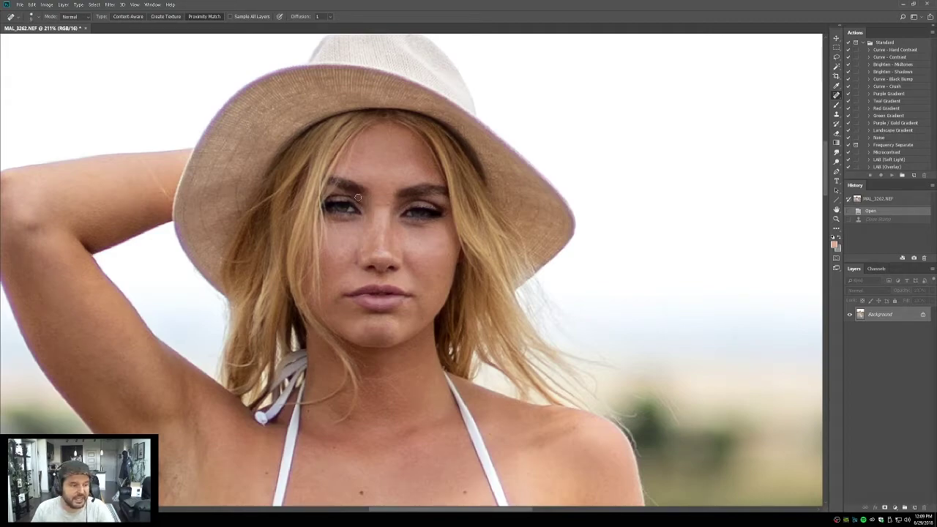
# Step: Try cloning the woman onto the empty background beside her with a large Clone Stamp, sampling from the skirt, and undo the strokes
pyautogui.press('s')
pyautogui.hotkey('ctrl', '0')
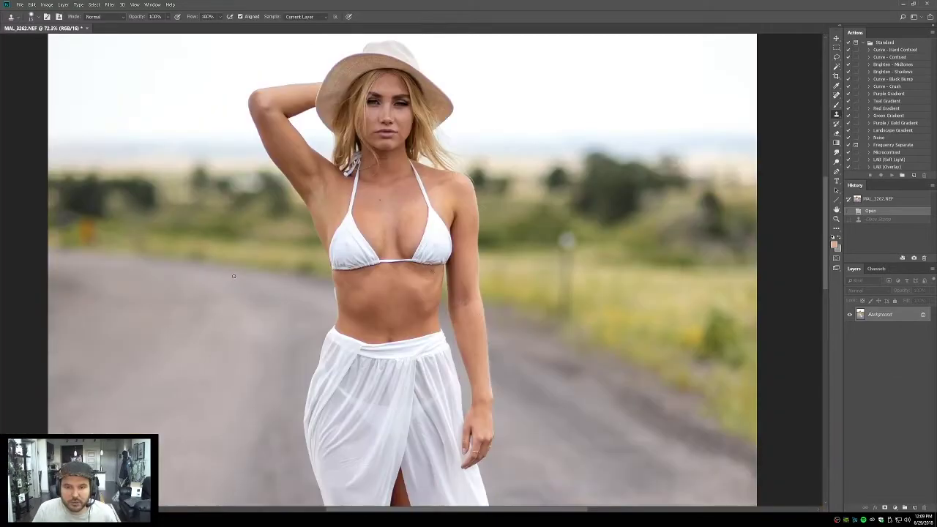
pyautogui.keyDown('alt'); pyautogui.click(249, 284); pyautogui.keyUp('alt')
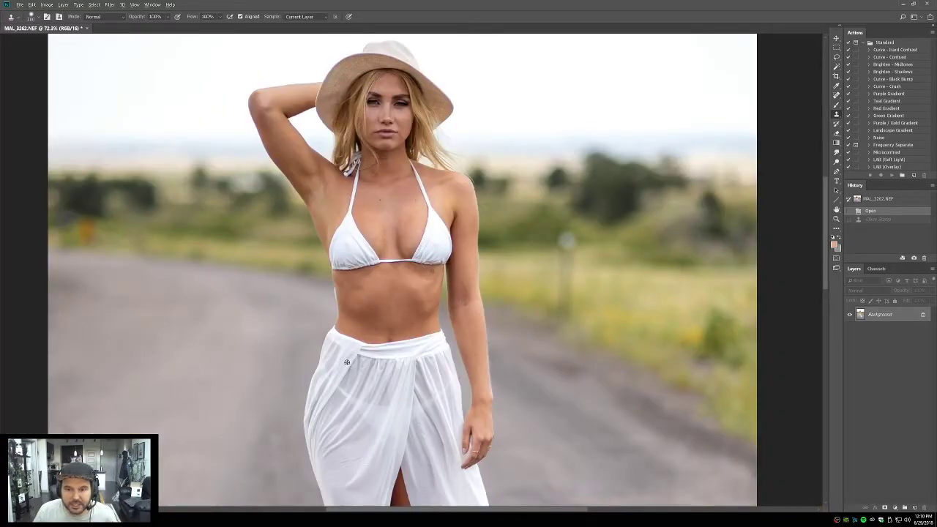
pyautogui.moveTo(157, 318)
pyautogui.mouseDown()
pyautogui.moveTo(180, 337)
pyautogui.moveTo(156, 303)
pyautogui.moveTo(142, 345)
pyautogui.moveTo(194, 327)
pyautogui.moveTo(144, 306)
pyautogui.moveTo(166, 358)
pyautogui.moveTo(185, 305)
pyautogui.moveTo(150, 349)
pyautogui.moveTo(183, 317)
pyautogui.moveTo(158, 319)
pyautogui.moveTo(187, 345)
pyautogui.moveTo(186, 302)
pyautogui.moveTo(165, 313)
pyautogui.moveTo(183, 292)
pyautogui.moveTo(180, 307)
pyautogui.moveTo(164, 285)
pyautogui.moveTo(196, 278)
pyautogui.moveTo(188, 339)
pyautogui.moveTo(196, 376)
pyautogui.moveTo(218, 272)
pyautogui.moveTo(219, 359)
pyautogui.moveTo(231, 257)
pyautogui.moveTo(179, 201)
pyautogui.moveTo(183, 66)
pyautogui.mouseUp()
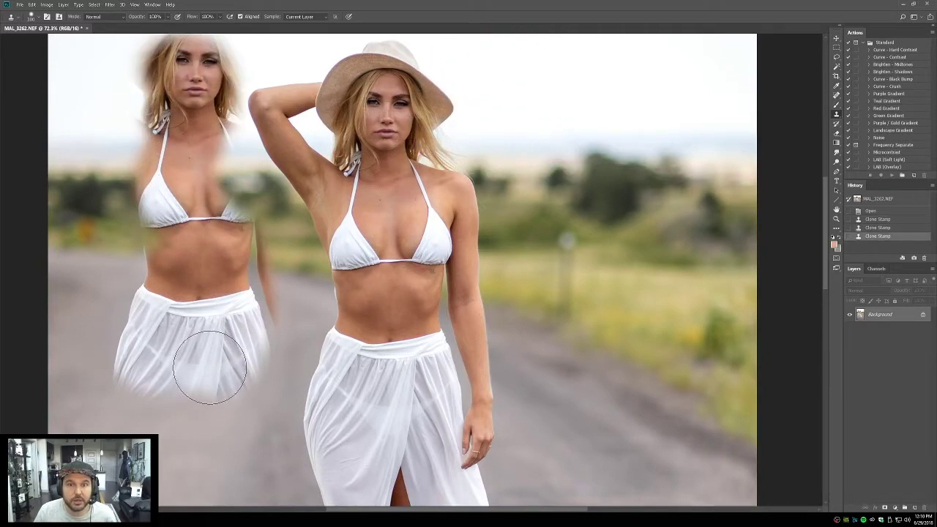
pyautogui.hotkey('ctrl', 'alt', 'z')
pyautogui.hotkey('ctrl', 'alt', 'z')
pyautogui.hotkey('ctrl', 'alt', 'z')
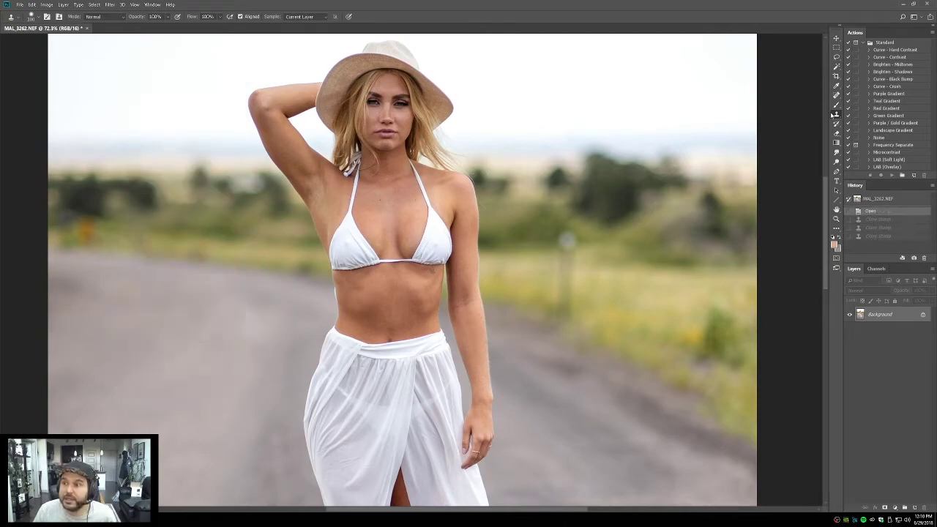
# Step: Enlarge the Healing Brush to 175 px and paint a copy of the skirt's waist area onto the road beside the woman
pyautogui.click(836, 96)
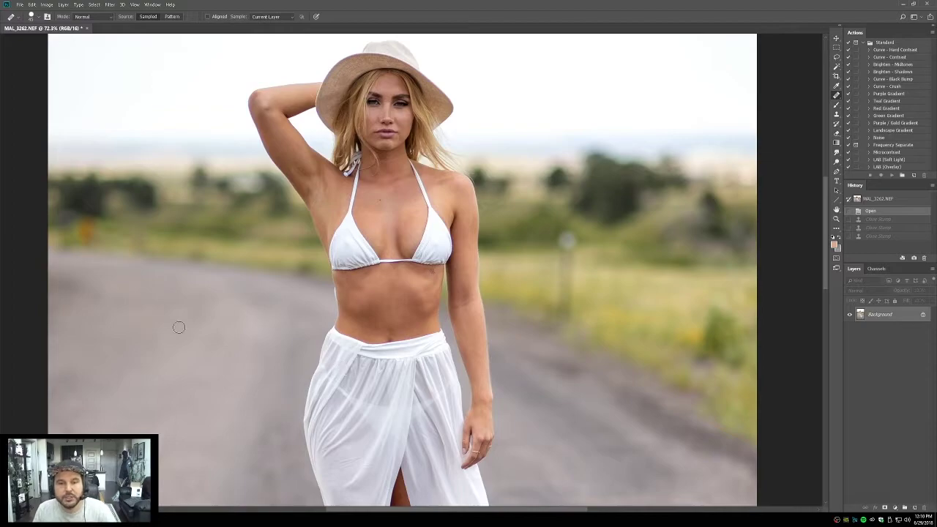
pyautogui.press(']')
pyautogui.press(']')
pyautogui.press(']')
pyautogui.press(']')
pyautogui.press(']')
pyautogui.press(']')
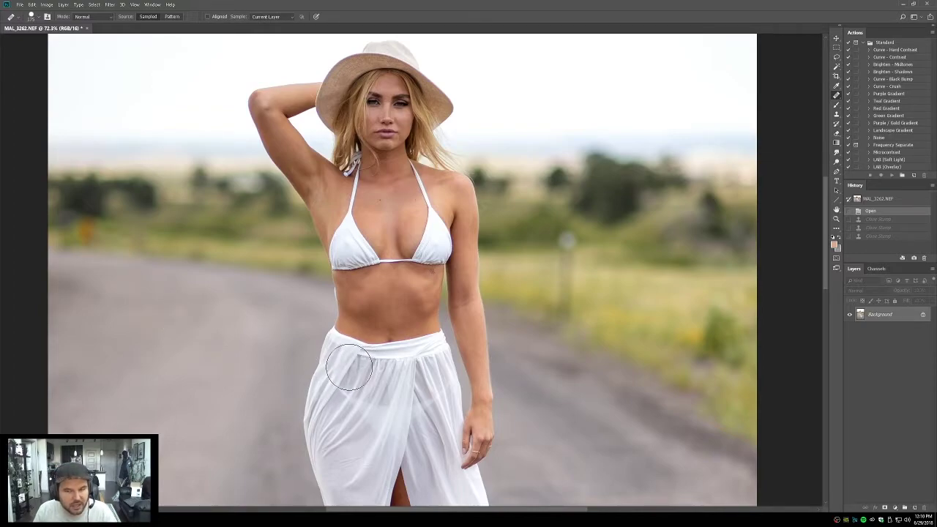
pyautogui.press('alt')
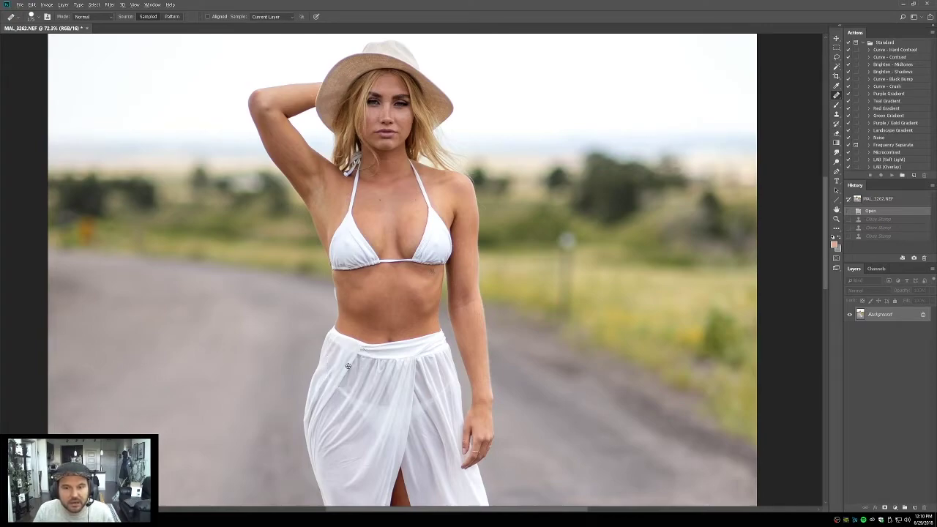
pyautogui.keyDown('alt'); pyautogui.click(349, 366); pyautogui.keyUp('alt')
pyautogui.moveTo(208, 326)
pyautogui.mouseDown()
pyautogui.moveTo(192, 307)
pyautogui.moveTo(236, 347)
pyautogui.mouseUp()
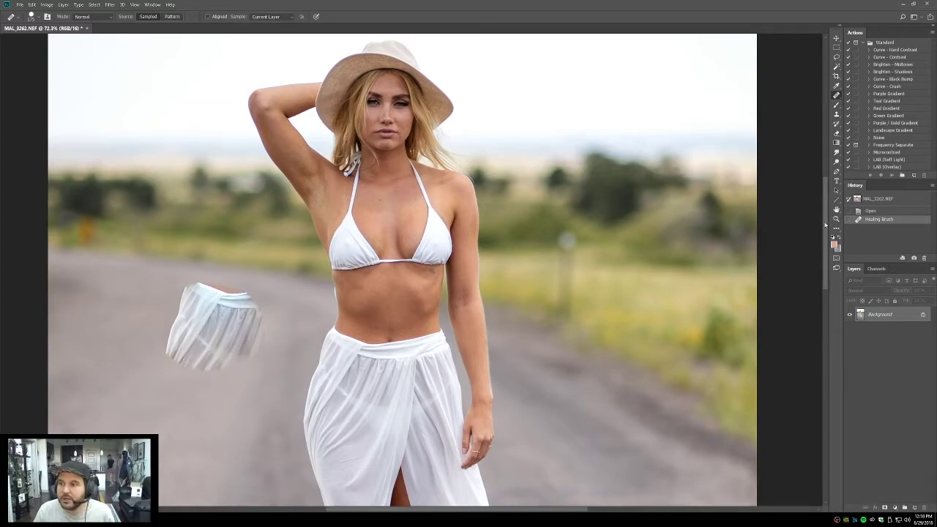
# Step: Compare Clone Stamp and Healing Brush by painting copies of the skirt onto the blurred fields and trees on both sides of the woman
pyautogui.press('s')
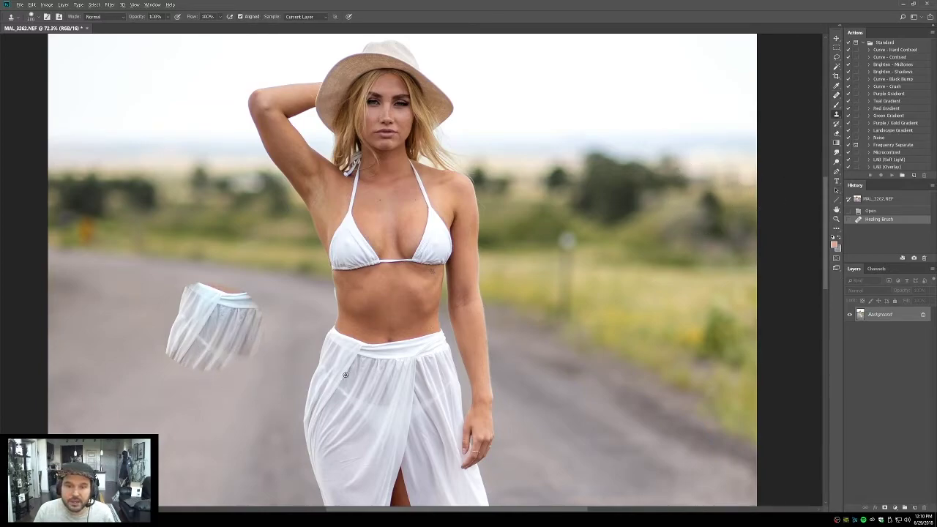
pyautogui.moveTo(208, 233)
pyautogui.mouseDown()
pyautogui.moveTo(216, 209)
pyautogui.moveTo(219, 220)
pyautogui.mouseUp()
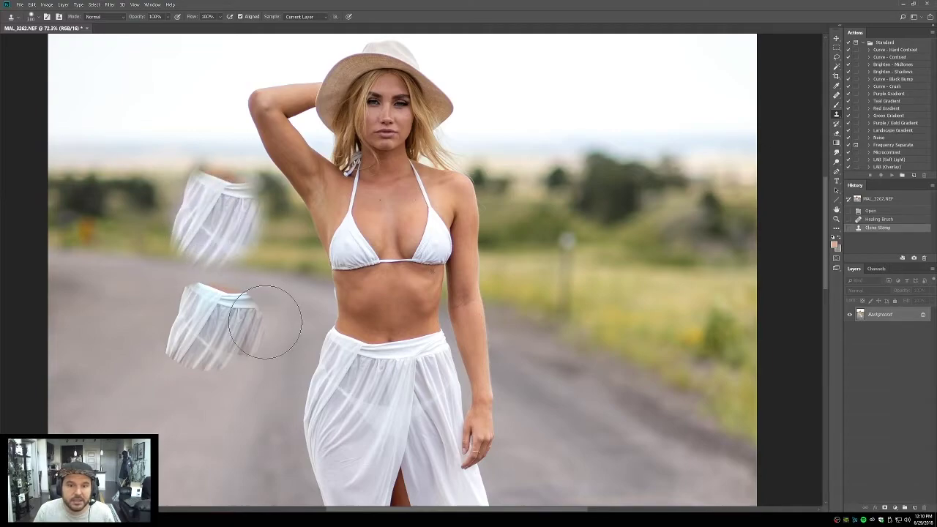
pyautogui.press('j')
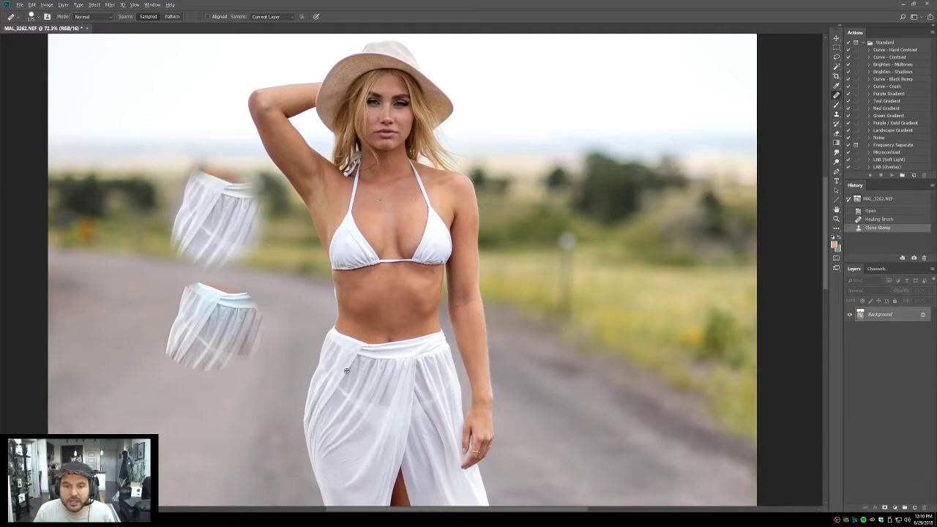
pyautogui.moveTo(621, 253)
pyautogui.mouseDown()
pyautogui.moveTo(644, 249)
pyautogui.moveTo(631, 268)
pyautogui.mouseUp()
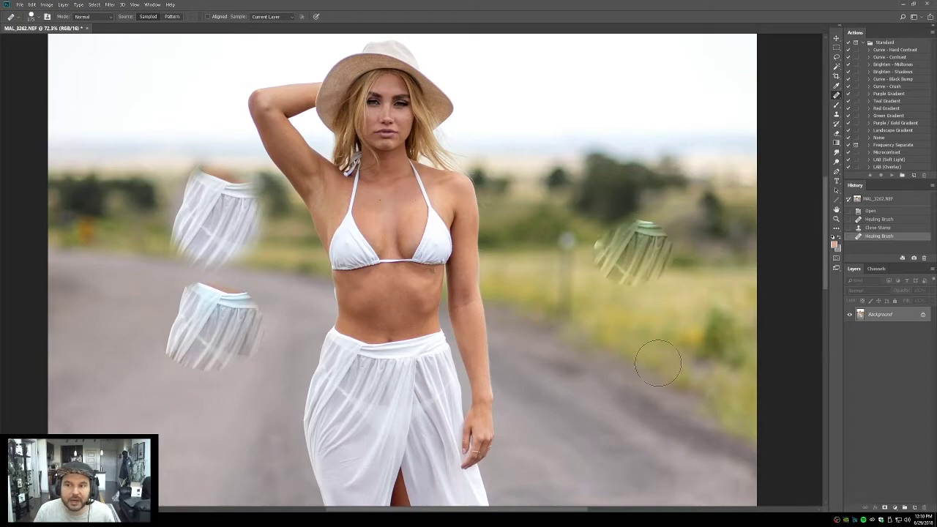
pyautogui.press('s')
pyautogui.moveTo(611, 165); pyautogui.dragTo(626, 183)
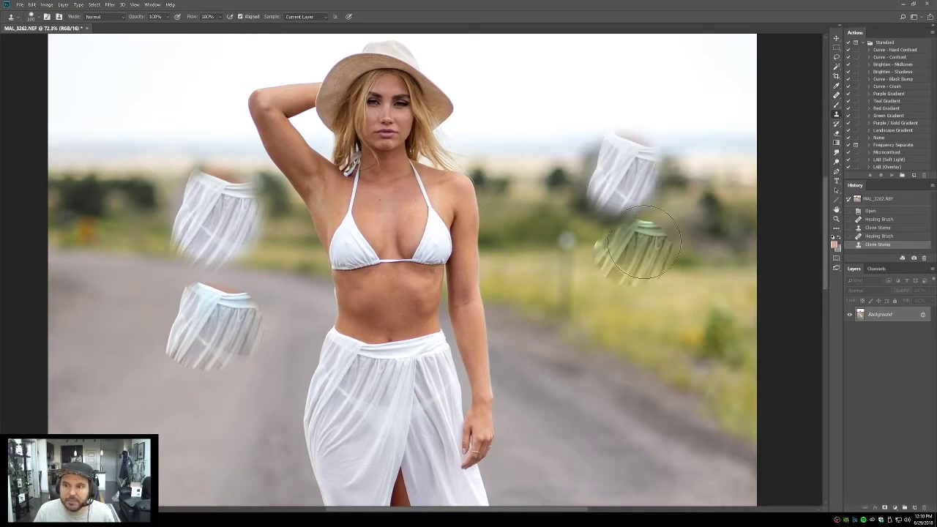
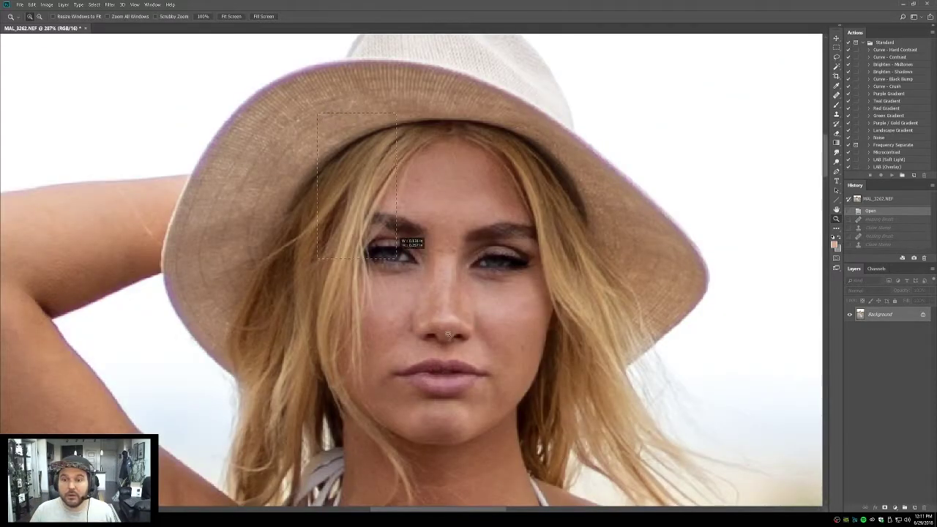
# Step: Heal the blemishes at the bridge of the nose with the Spot Healing Brush, and revert the history to the first healing stroke
pyautogui.click(403, 244)
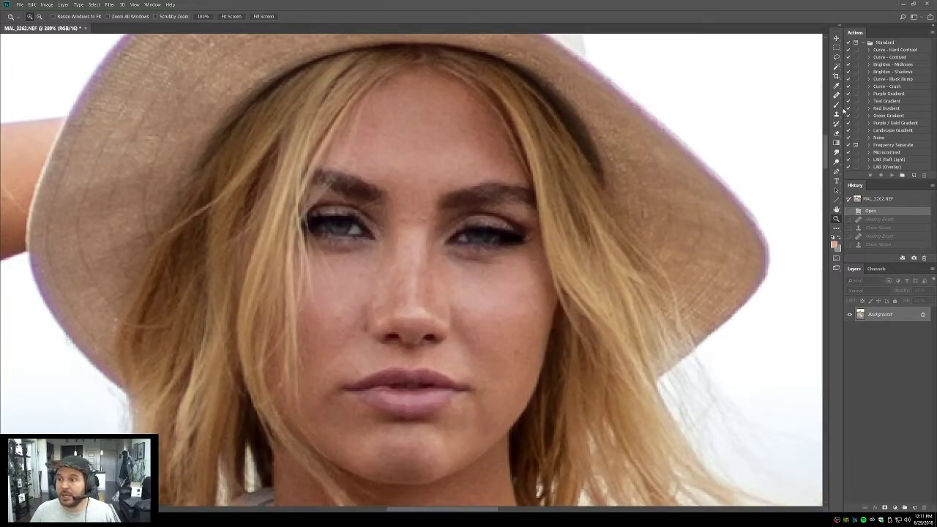
pyautogui.moveTo(837, 96); pyautogui.dragTo(882, 97)
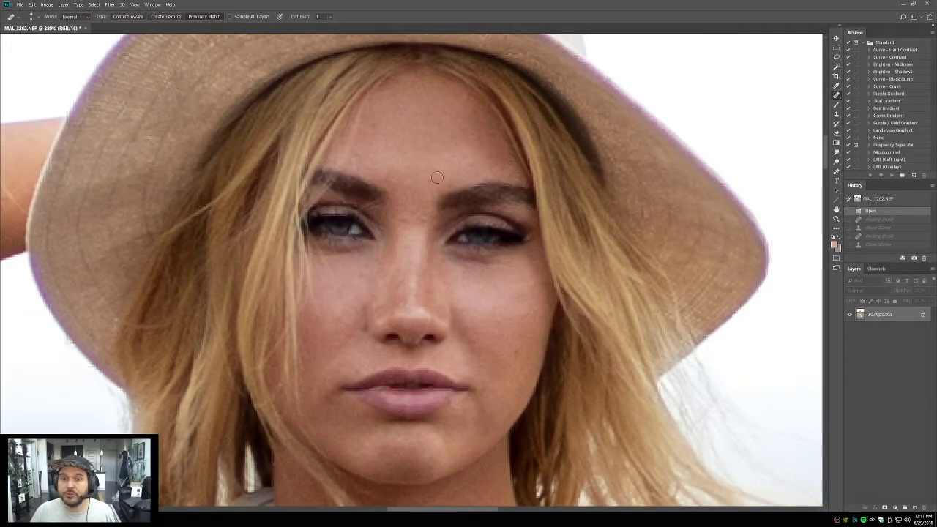
pyautogui.click(401, 221)
pyautogui.click(401, 221)
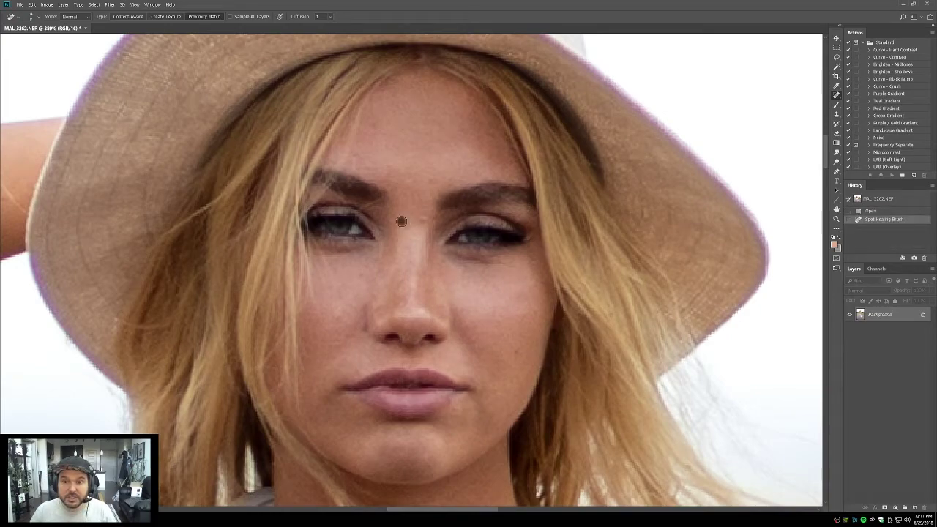
pyautogui.click(399, 222)
pyautogui.click(397, 218)
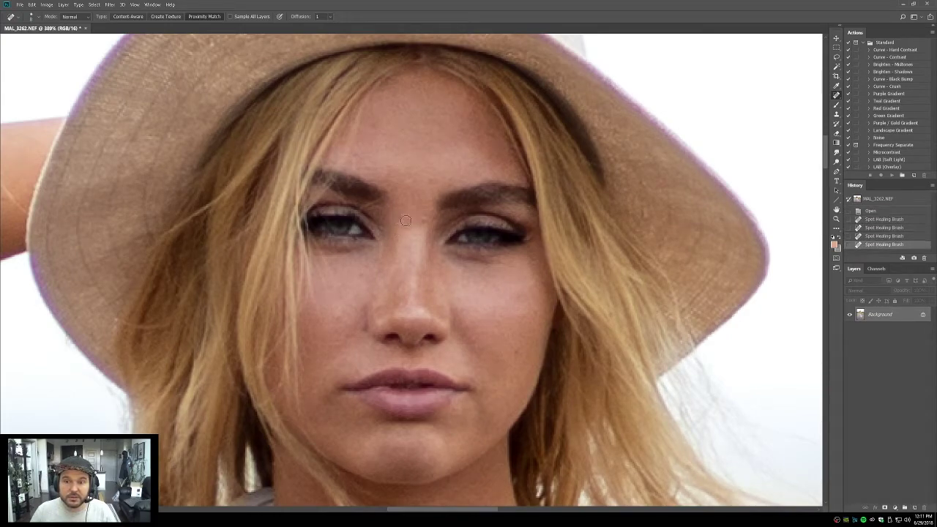
pyautogui.click(402, 221)
pyautogui.click(405, 223)
pyautogui.click(416, 218)
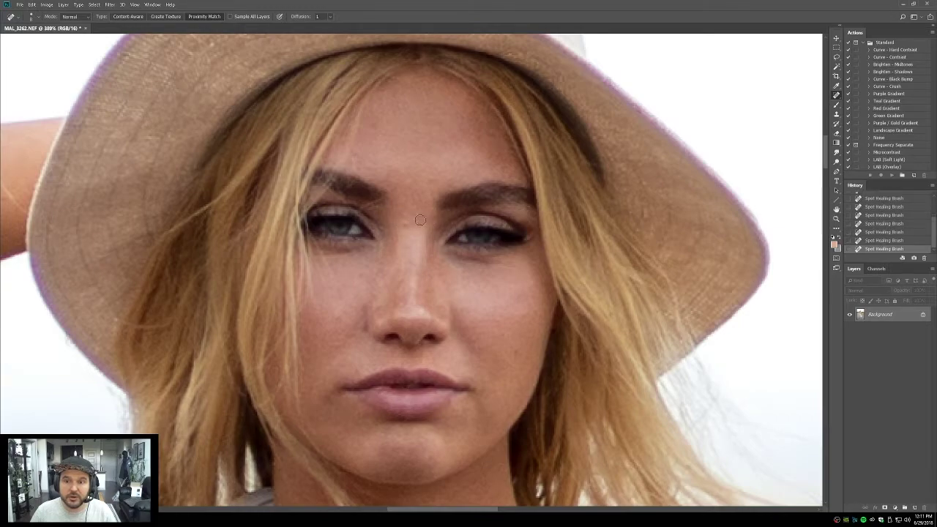
pyautogui.scroll(5, 879, 234)
pyautogui.click(876, 219)
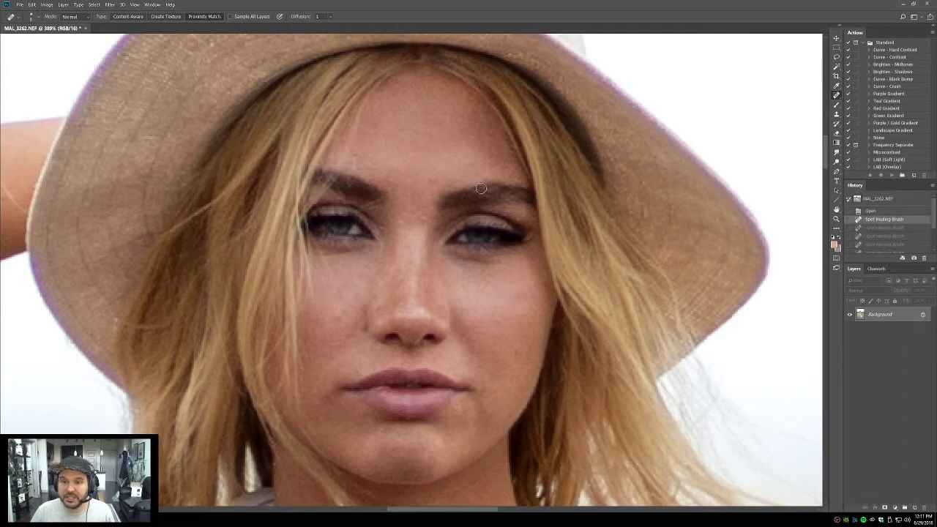
# Step: Heal the spots on the lower forehead and between the eyes with the Spot Healing Brush
pyautogui.click(428, 180)
pyautogui.click(424, 176)
pyautogui.click(422, 219)
pyautogui.click(421, 222)
pyautogui.click(413, 222)
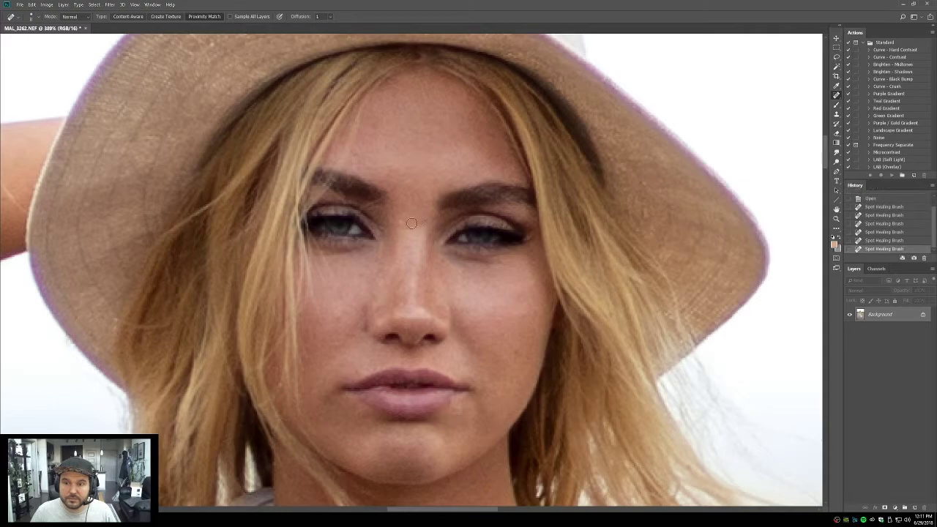
pyautogui.click(404, 221)
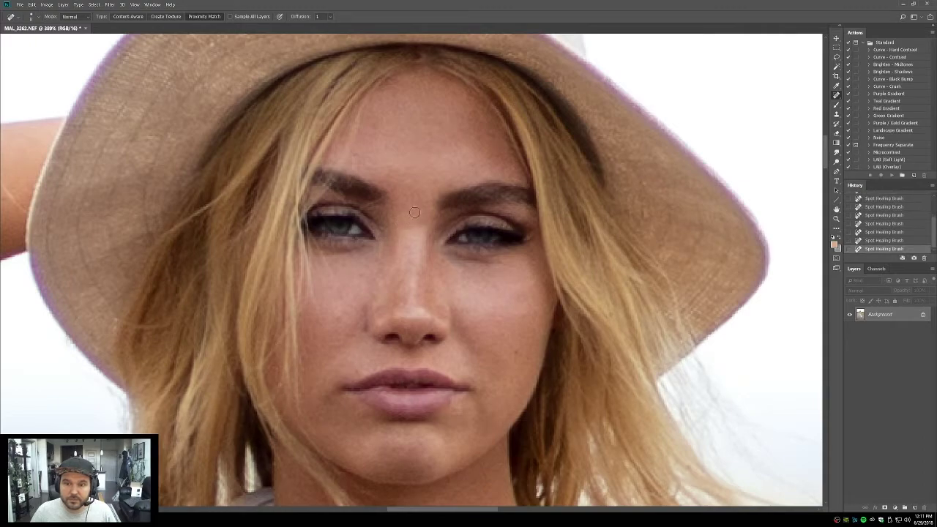
# Step: Undo and redo the last spot healing stroke repeatedly to demonstrate the single-level undo
pyautogui.moveTo(485, 301); pyautogui.dragTo(390, 259)
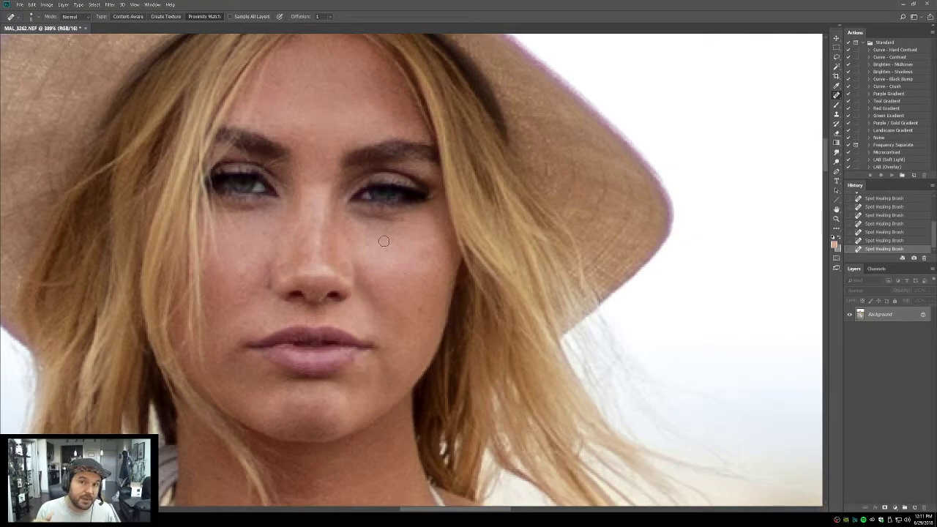
pyautogui.hotkey('ctrl', 'z')
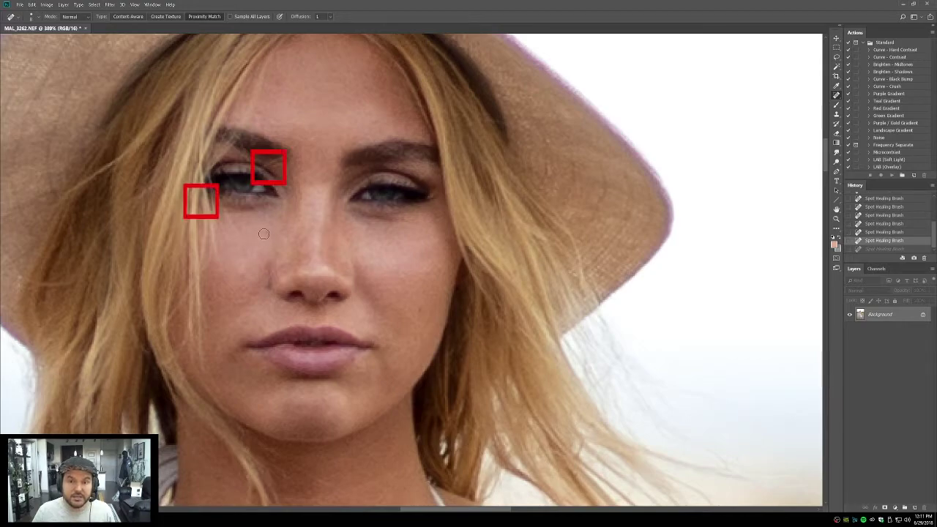
pyautogui.hotkey('ctrl', 'z')
pyautogui.hotkey('ctrl', 'z')
pyautogui.hotkey('ctrl', 'z')
pyautogui.hotkey('ctrl', 'z')
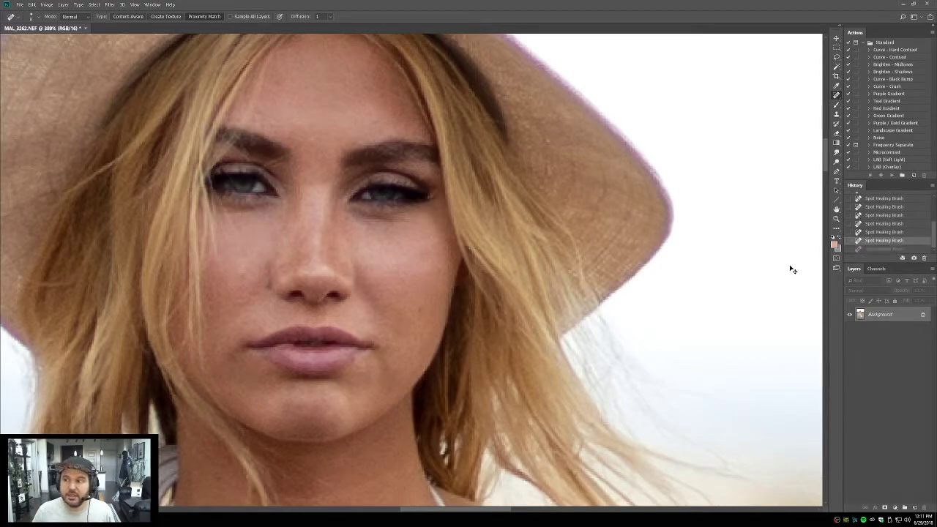
pyautogui.hotkey('ctrl', 'z')
pyautogui.hotkey('ctrl', 'z')
pyautogui.hotkey('ctrl', 'z')
pyautogui.hotkey('ctrl', 'z')
pyautogui.hotkey('ctrl', 'z')
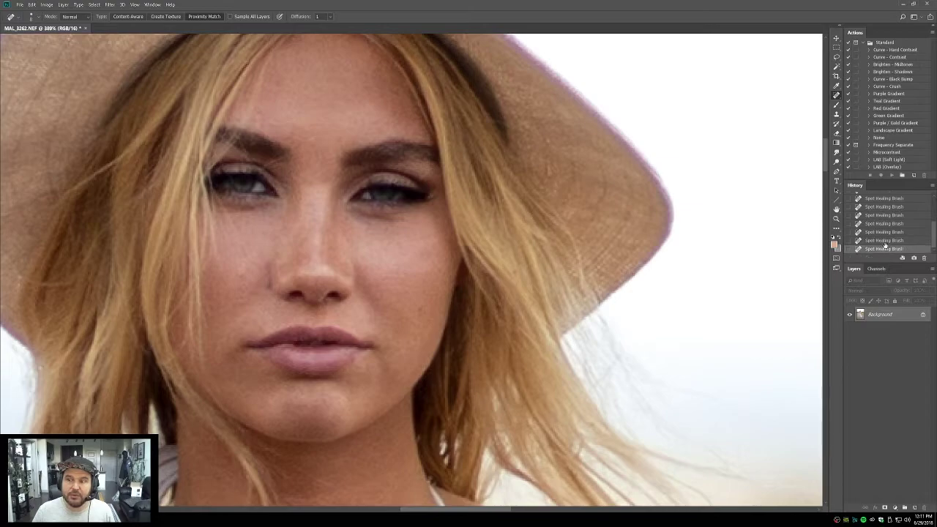
pyautogui.hotkey('ctrl', 'z')
pyautogui.hotkey('ctrl', 'z')
pyautogui.hotkey('ctrl', 'z')
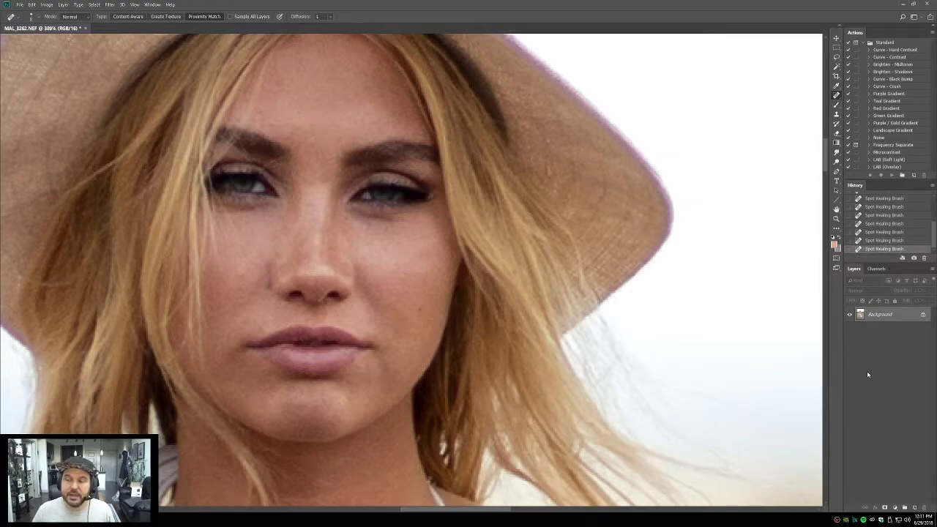
# Step: Step backward through all the spot healing strokes to the photo's opened state
pyautogui.hotkey('ctrl', 'alt', 'z')
pyautogui.hotkey('ctrl', 'alt', 'z')
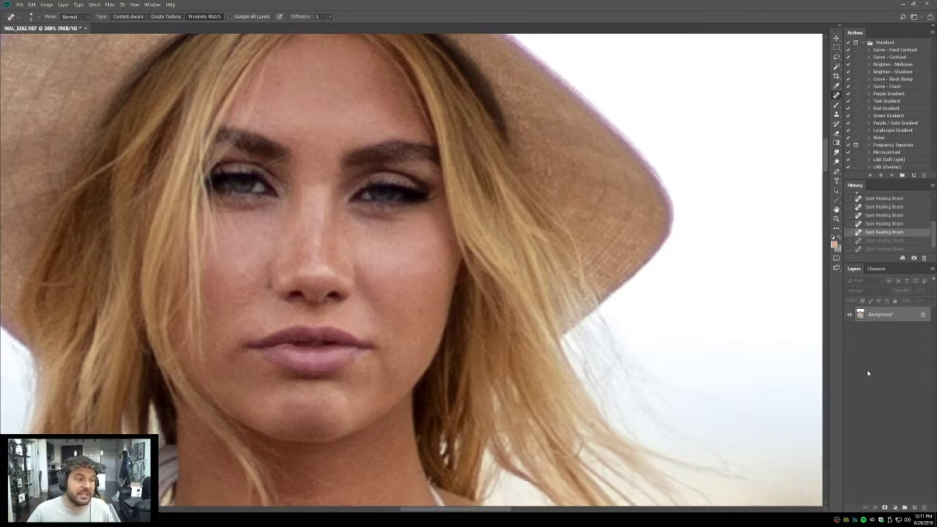
pyautogui.hotkey('ctrl', 'alt', 'z')
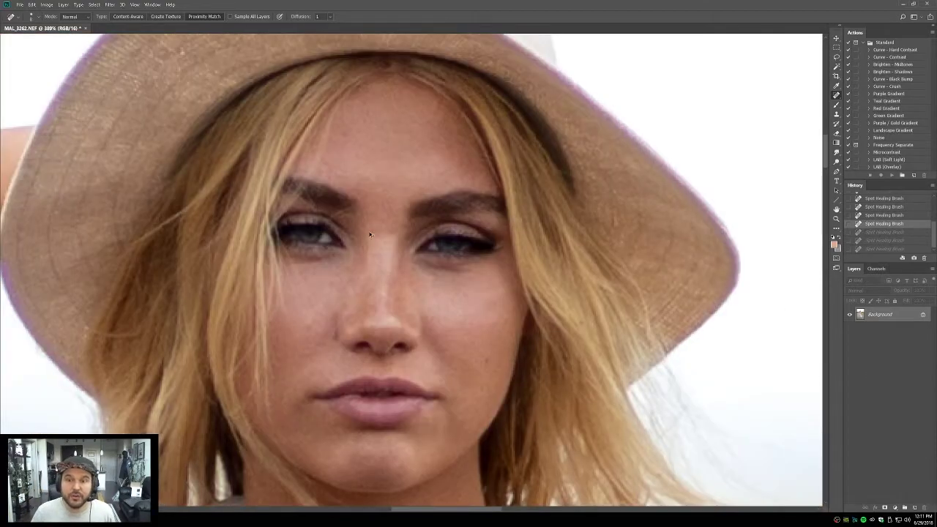
pyautogui.hotkey('ctrl', 'alt', 'z')
pyautogui.hotkey('ctrl', 'alt', 'z')
pyautogui.hotkey('ctrl', 'alt', 'z')
pyautogui.hotkey('ctrl', 'alt', 'z')
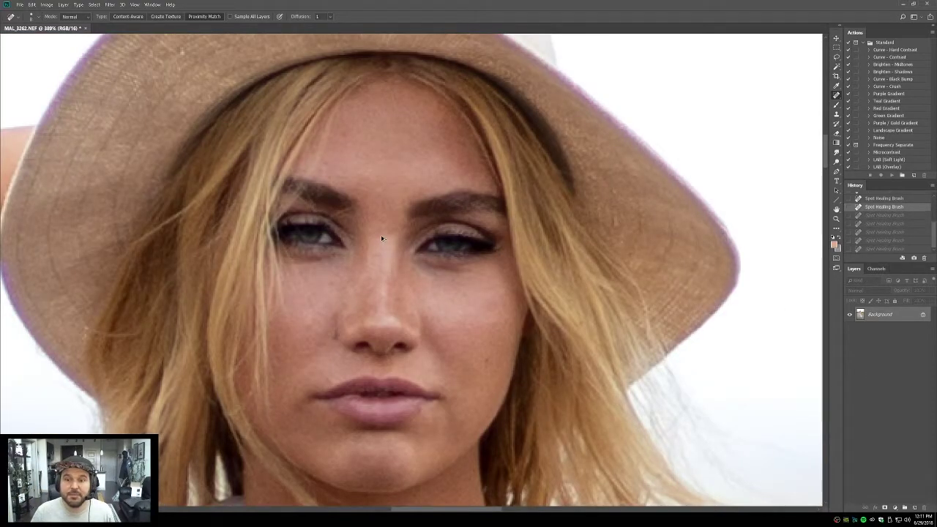
pyautogui.hotkey('ctrl', 'alt', 'z')
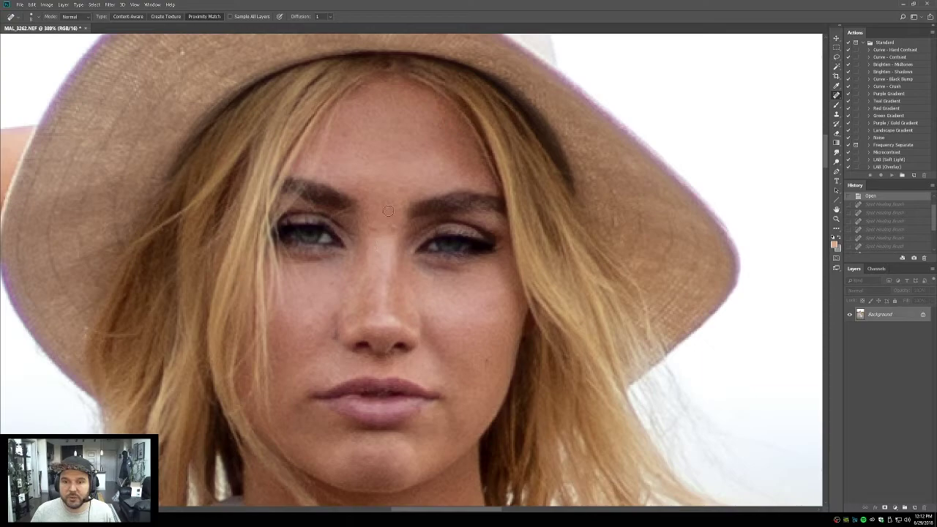
# Step: Heal the spots on the lower forehead and between the eyebrows with the Spot Healing Brush
pyautogui.click(401, 188)
pyautogui.click(399, 189)
pyautogui.click(393, 192)
pyautogui.click(382, 190)
pyautogui.click(376, 188)
pyautogui.click(375, 189)
pyautogui.click(391, 220)
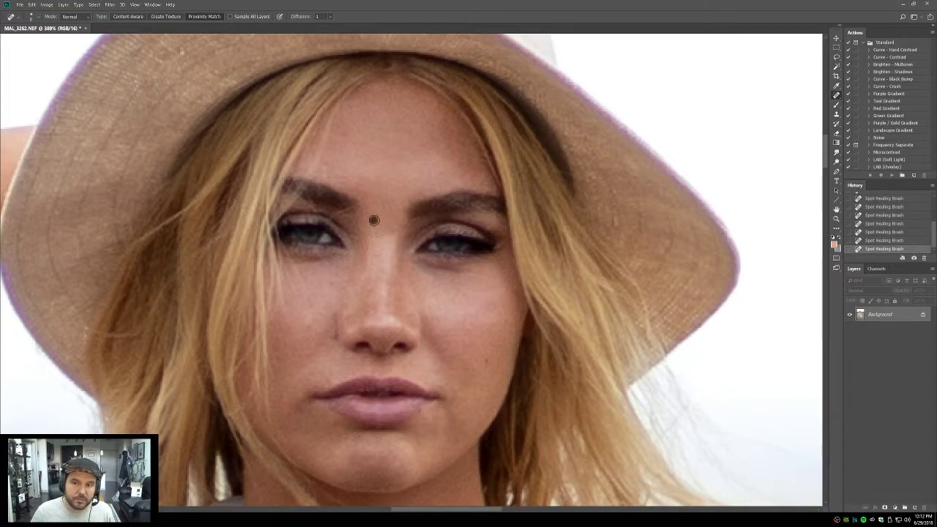
# Step: Heal the blemishes on the cheek beside the nose and near the corner of the mouth
pyautogui.click(309, 311)
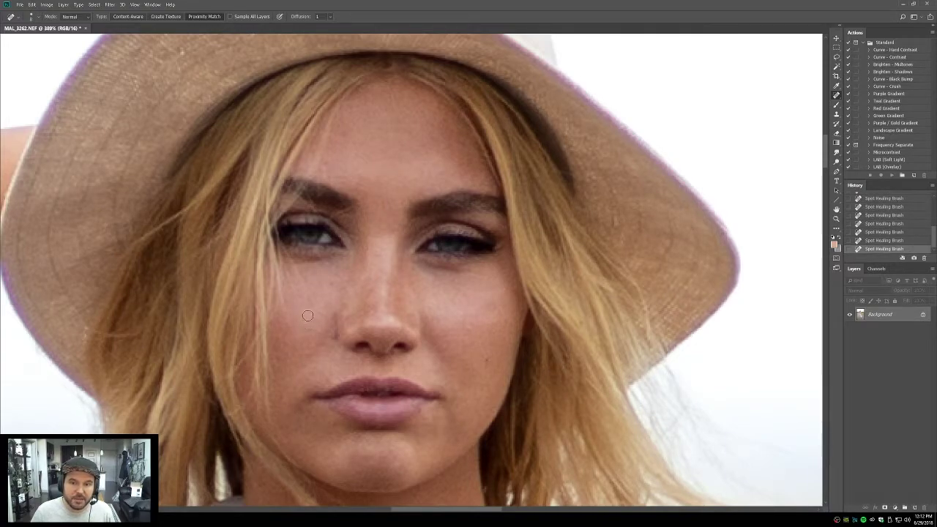
pyautogui.click(311, 306)
pyautogui.click(316, 294)
pyautogui.click(331, 286)
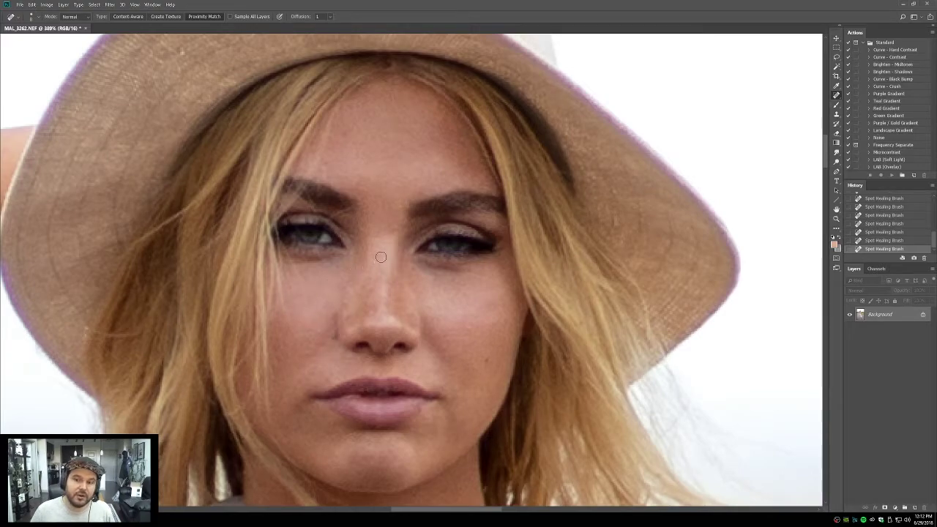
pyautogui.scroll(-2, 442, 317)
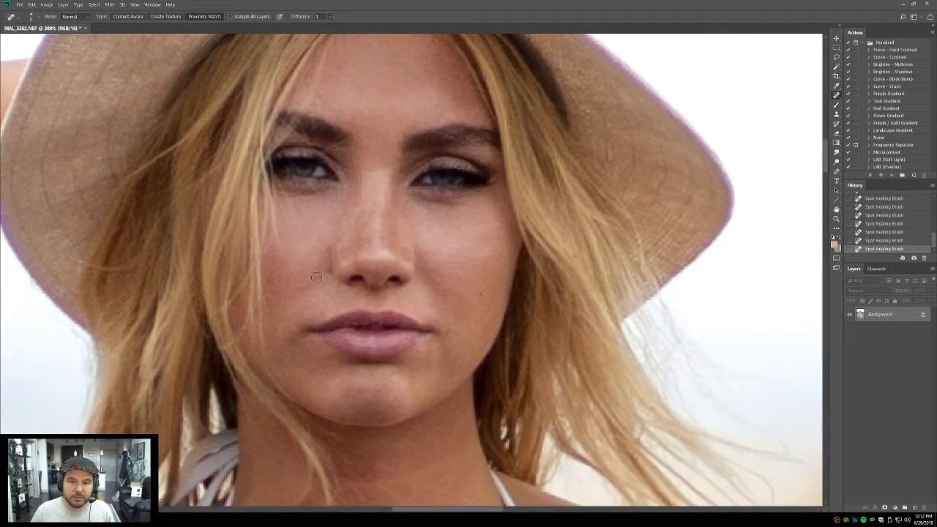
pyautogui.click(291, 337)
pyautogui.click(290, 319)
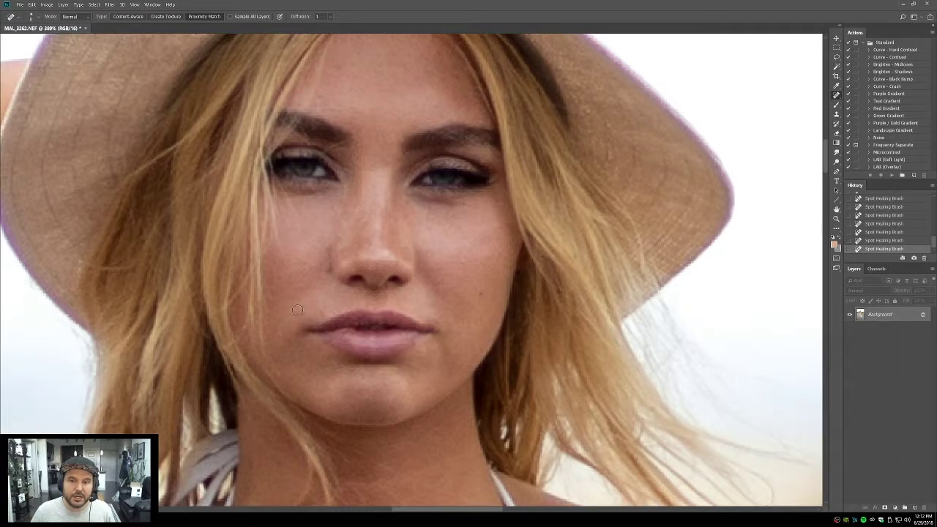
# Step: Switch from the Spot Healing Brush to the Patch Tool
pyautogui.moveTo(468, 263); pyautogui.dragTo(496, 304)
pyautogui.rightClick(837, 96)
pyautogui.click(879, 110)
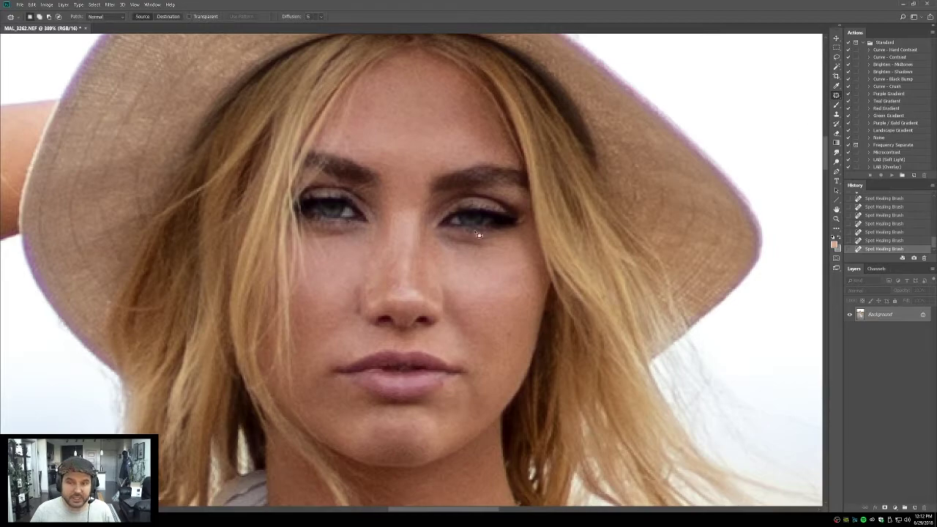
# Step: Patch the fine creases in the raised arm's armpit with smooth skin from nearby, and clear the selection
pyautogui.moveTo(469, 372); pyautogui.dragTo(457, 308)
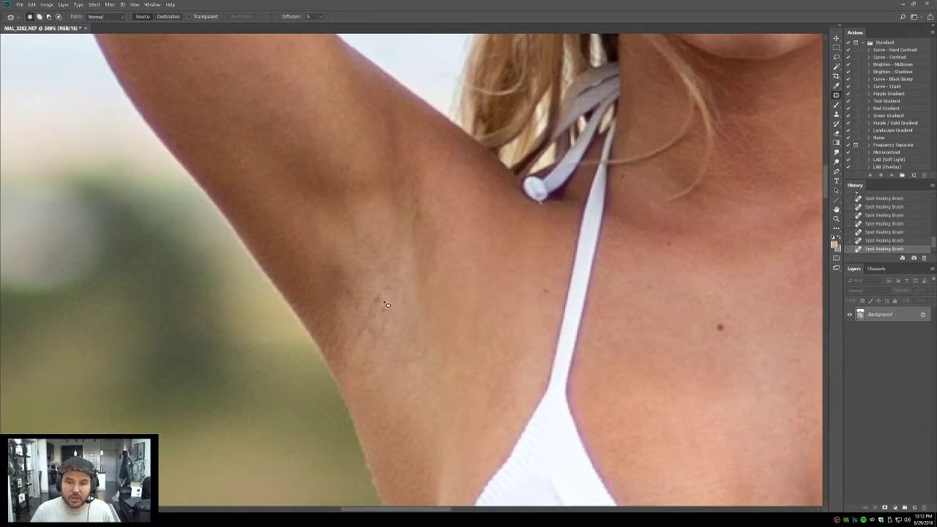
pyautogui.moveTo(383, 290)
pyautogui.mouseDown()
pyautogui.moveTo(357, 334)
pyautogui.moveTo(377, 333)
pyautogui.moveTo(386, 298)
pyautogui.moveTo(381, 289)
pyautogui.moveTo(375, 308)
pyautogui.moveTo(323, 230)
pyautogui.mouseUp()
pyautogui.hotkey('ctrl', 'd')
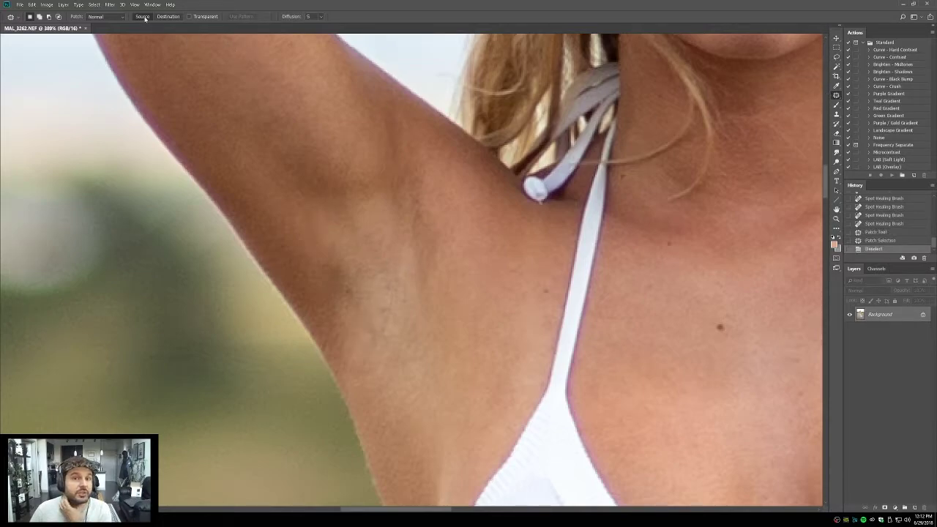
# Step: Keep the patch mode at Normal, undo the armpit patch and clear its selection
pyautogui.click(121, 21)
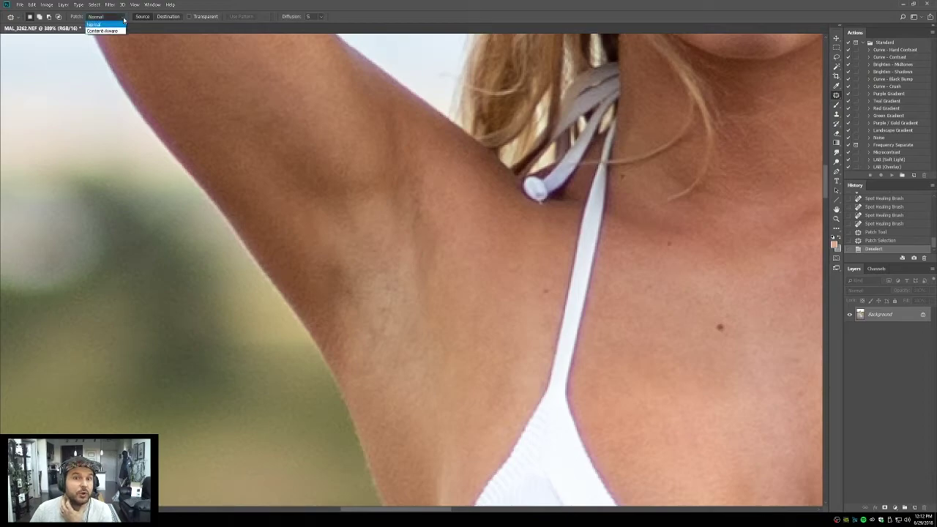
pyautogui.click(123, 21)
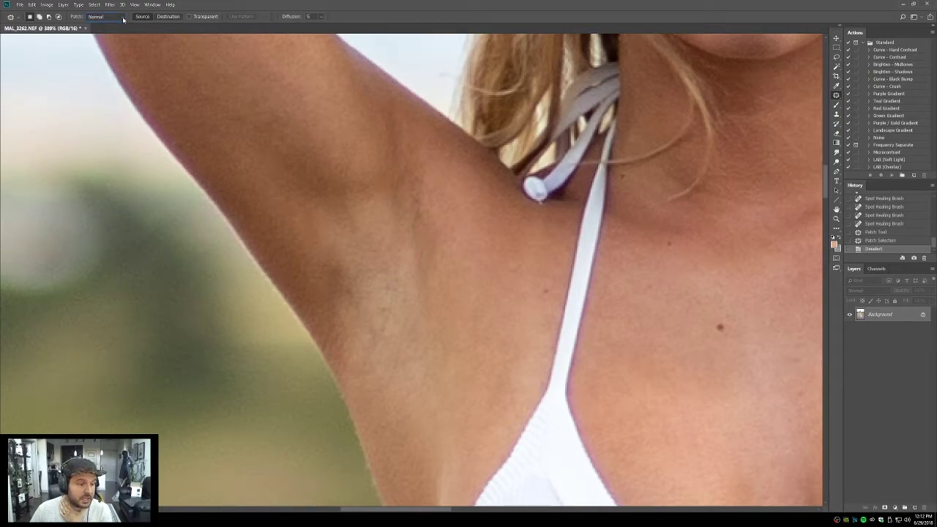
pyautogui.hotkey('ctrl', 'alt', 'z')
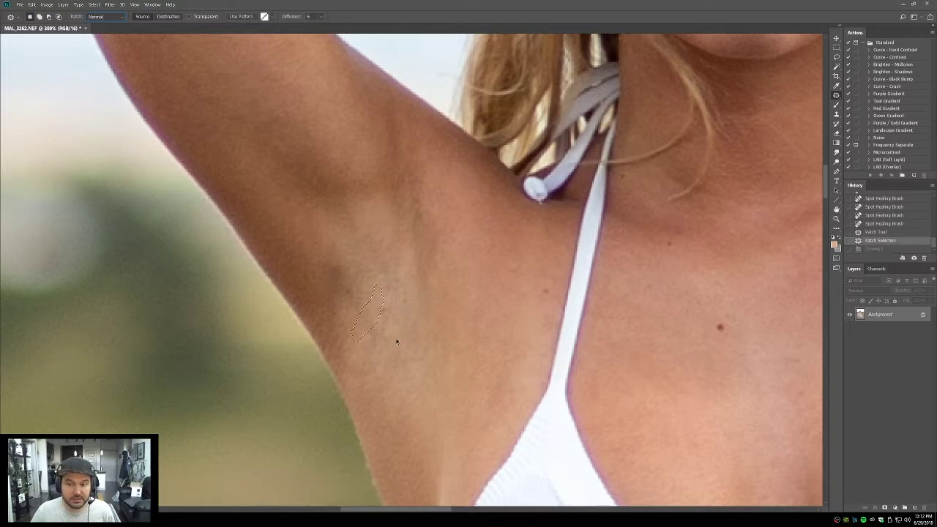
pyautogui.hotkey('ctrl', 'alt', 'z')
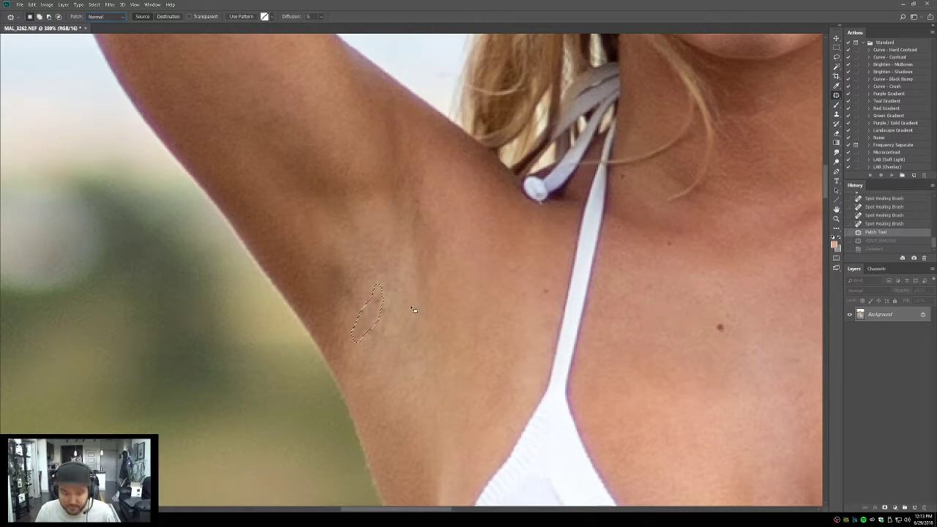
pyautogui.hotkey('ctrl', 'd')
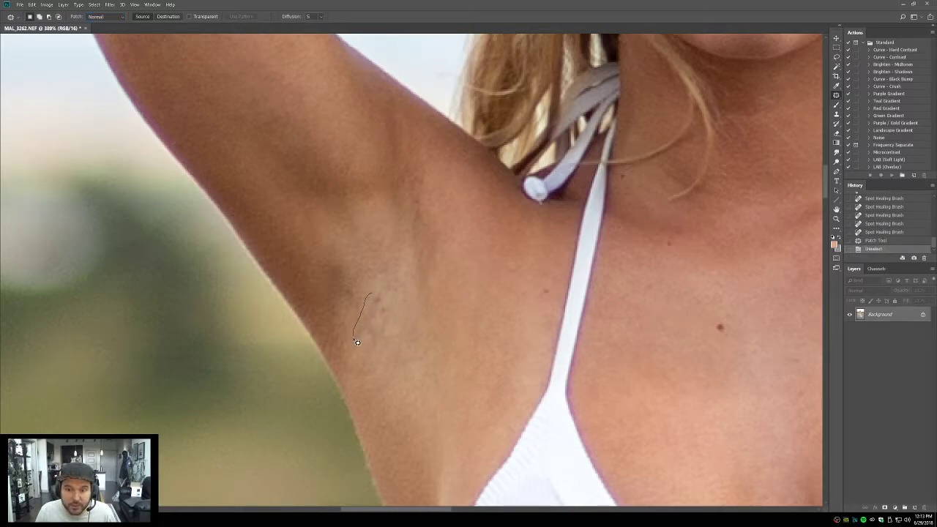
# Step: Patch the creased areas of the armpit with smooth nearby skin, clearing the selection after each patch
pyautogui.moveTo(379, 325)
pyautogui.mouseDown()
pyautogui.moveTo(386, 279)
pyautogui.moveTo(379, 284)
pyautogui.moveTo(322, 240)
pyautogui.mouseUp()
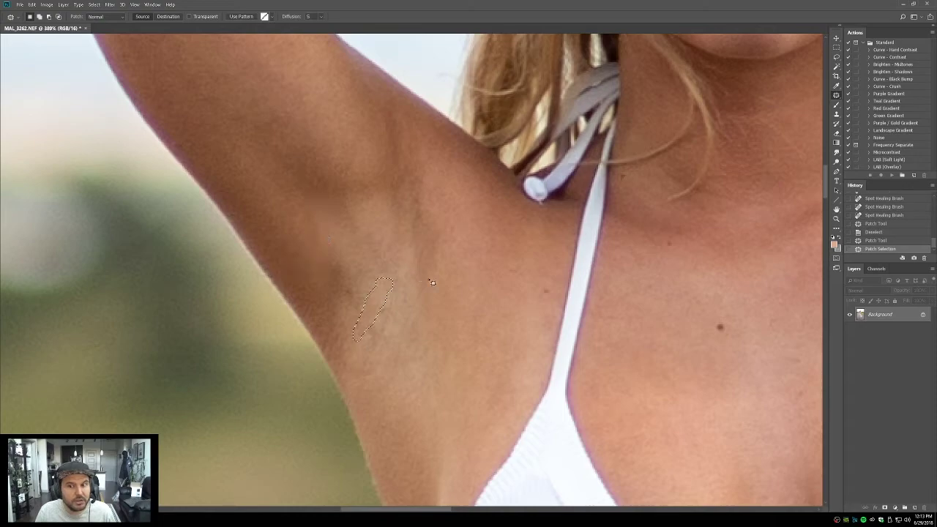
pyautogui.hotkey('ctrl', 'd')
pyautogui.moveTo(495, 355); pyautogui.dragTo(337, 234)
pyautogui.moveTo(257, 172)
pyautogui.mouseDown()
pyautogui.moveTo(232, 204)
pyautogui.moveTo(242, 227)
pyautogui.moveTo(262, 196)
pyautogui.moveTo(284, 217)
pyautogui.moveTo(402, 247)
pyautogui.mouseUp()
pyautogui.hotkey('ctrl', 'd')
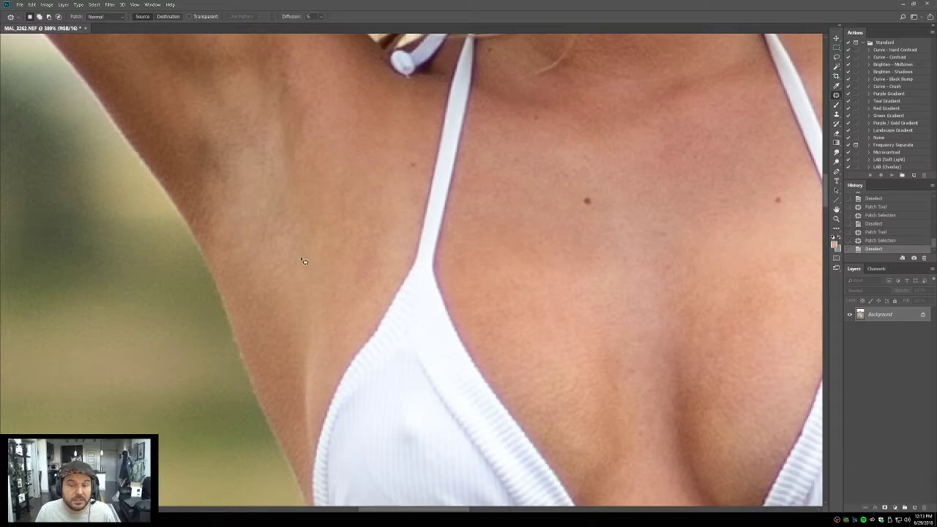
# Step: Outline the larger mole on the upper chest with the Patch Tool, patch it with clear skin, and deselect
pyautogui.moveTo(345, 267); pyautogui.dragTo(310, 243)
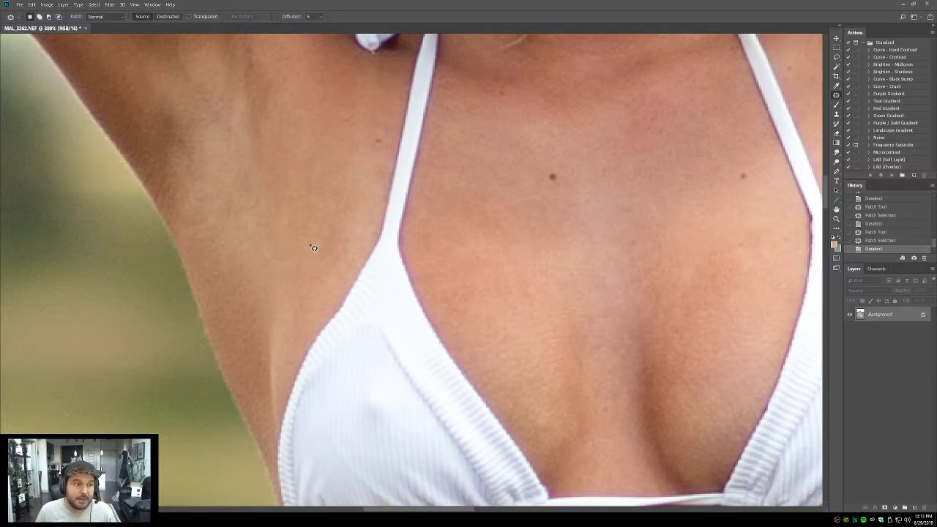
pyautogui.moveTo(314, 247); pyautogui.dragTo(395, 261)
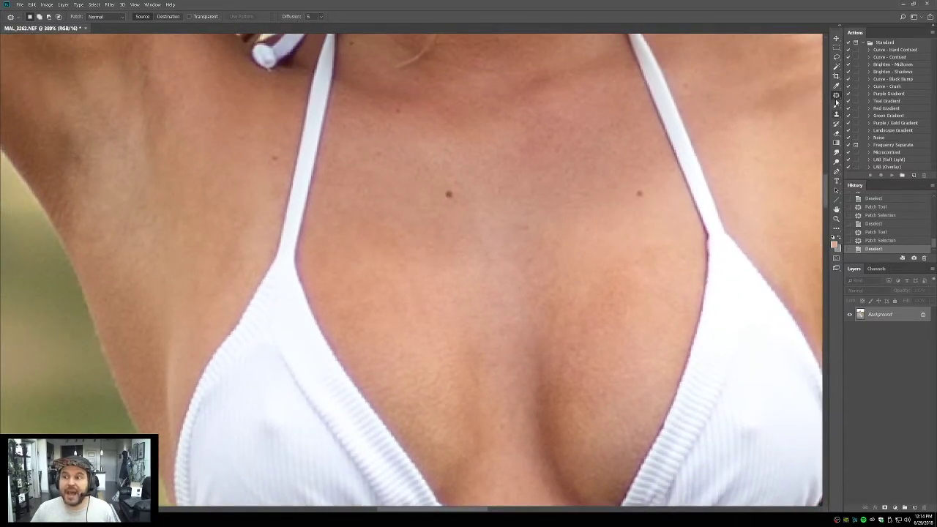
pyautogui.moveTo(476, 290); pyautogui.dragTo(510, 300)
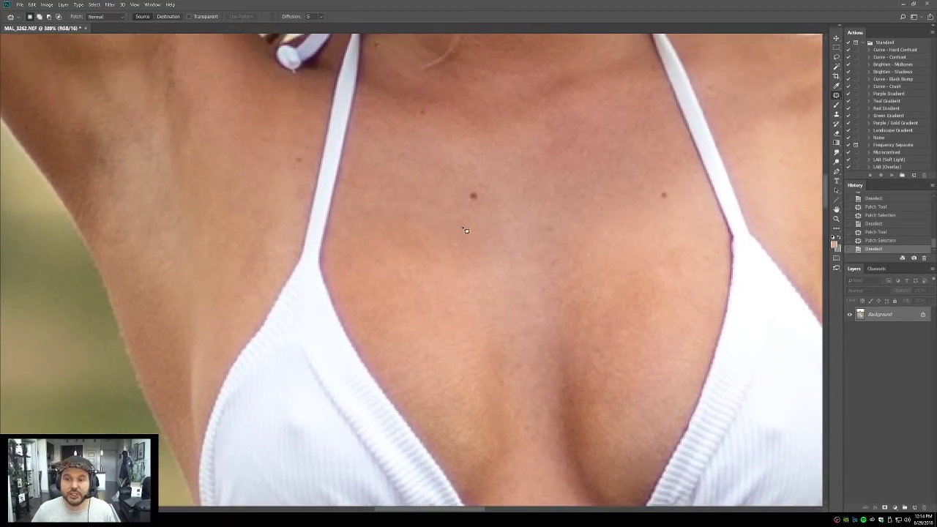
pyautogui.moveTo(473, 192)
pyautogui.mouseDown()
pyautogui.moveTo(476, 217)
pyautogui.moveTo(503, 209)
pyautogui.moveTo(496, 177)
pyautogui.moveTo(473, 194)
pyautogui.mouseUp()
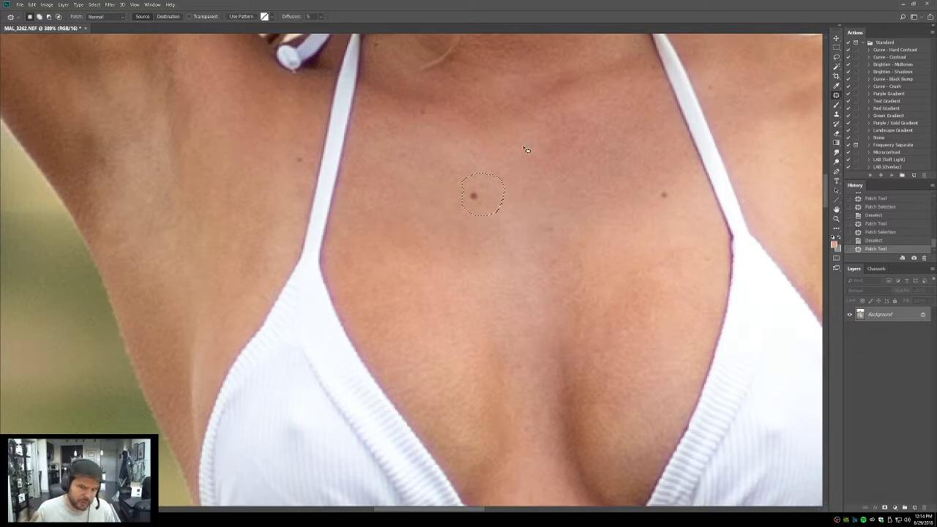
pyautogui.moveTo(475, 272); pyautogui.dragTo(301, 229)
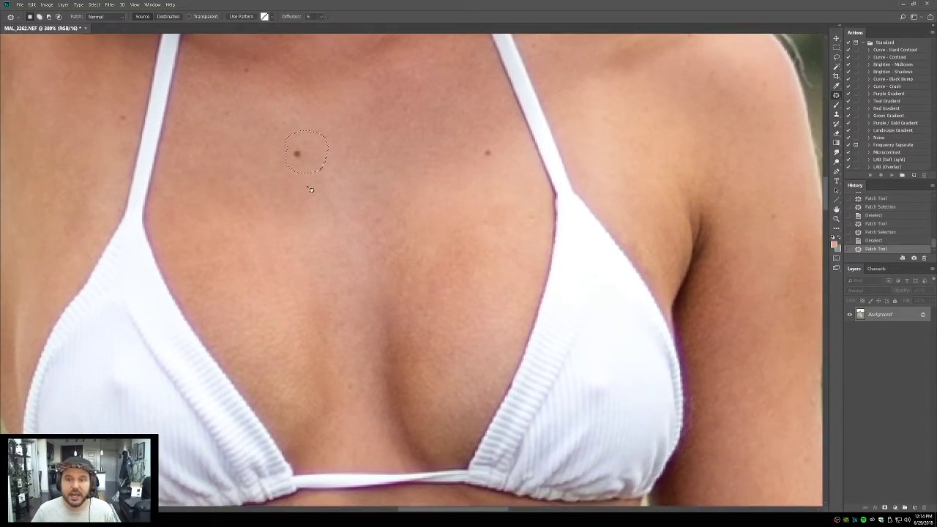
pyautogui.moveTo(314, 164); pyautogui.dragTo(581, 335)
pyautogui.press('Escape')
pyautogui.hotkey('ctrl', 'd')
pyautogui.moveTo(341, 200); pyautogui.dragTo(350, 336)
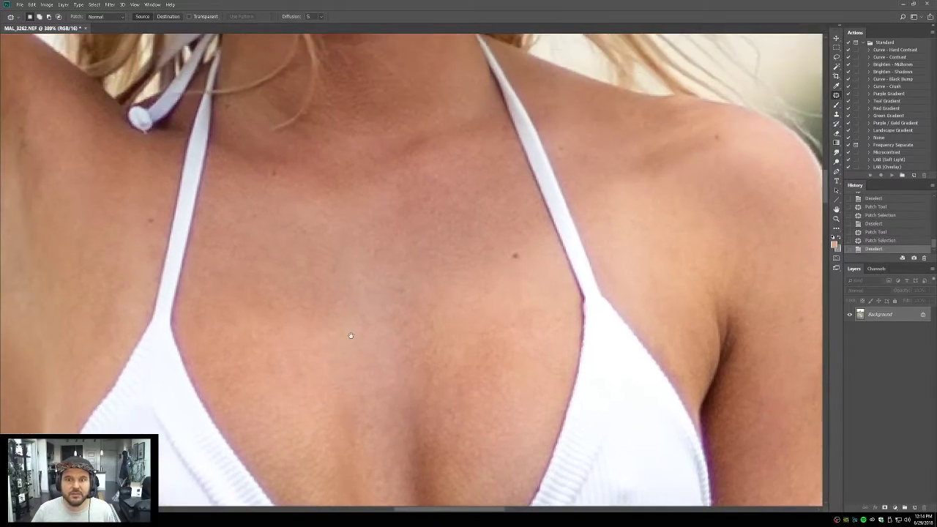
pyautogui.moveTo(324, 253); pyautogui.dragTo(350, 252)
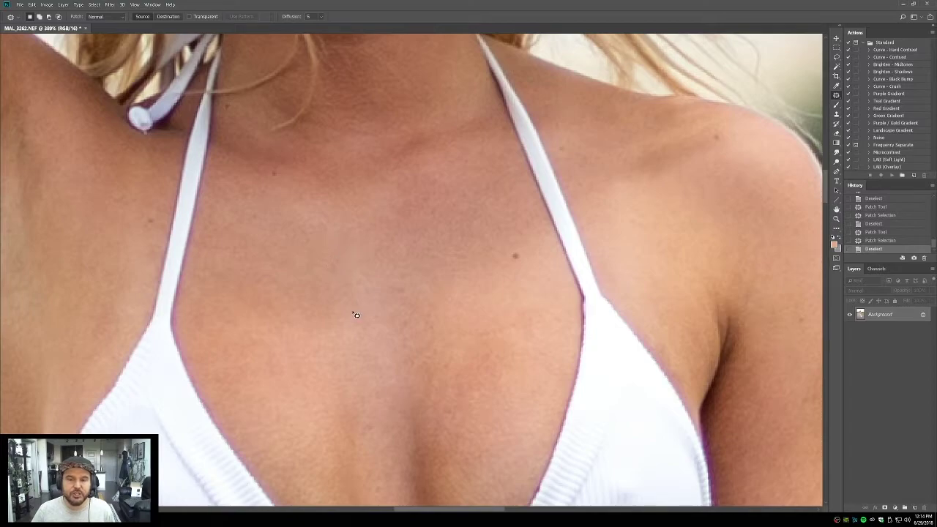
# Step: Step back to the mole's patch outline, patch it using skin from beside the bikini top, and deselect
pyautogui.hotkey('ctrl', 'alt', 'z')
pyautogui.hotkey('ctrl', 'alt', 'z')
pyautogui.moveTo(334, 258)
pyautogui.mouseDown()
pyautogui.moveTo(171, 389)
pyautogui.moveTo(153, 393)
pyautogui.moveTo(153, 371)
pyautogui.mouseUp()
pyautogui.hotkey('ctrl', 'd')
# Step: Undo the second patch of the chest mole and clear its selection
pyautogui.hotkey('ctrl', 'alt', 'z')
pyautogui.hotkey('ctrl', 'alt', 'z')
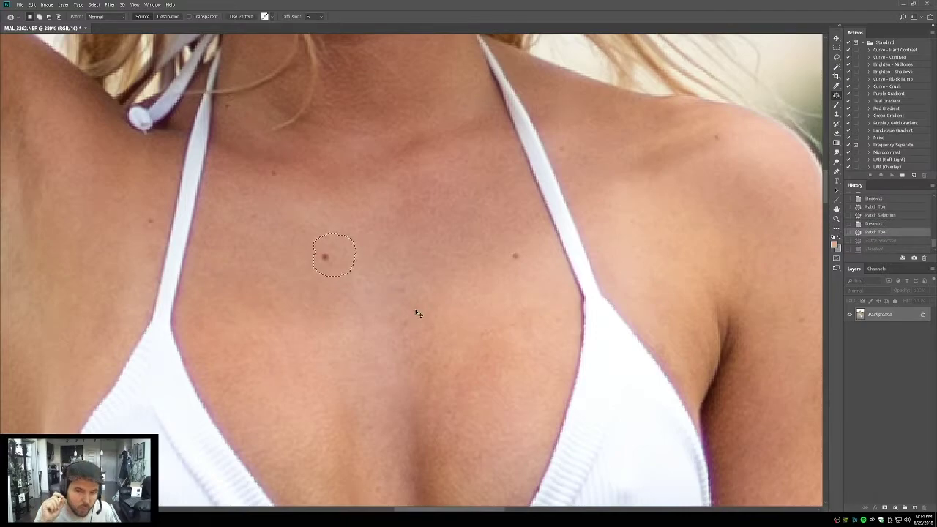
pyautogui.hotkey('ctrl', 'd')
# Step: Paint a thin white line from the bikini strap's edge onto the chest skin with a tiny brush at 100% flow
pyautogui.press('z')
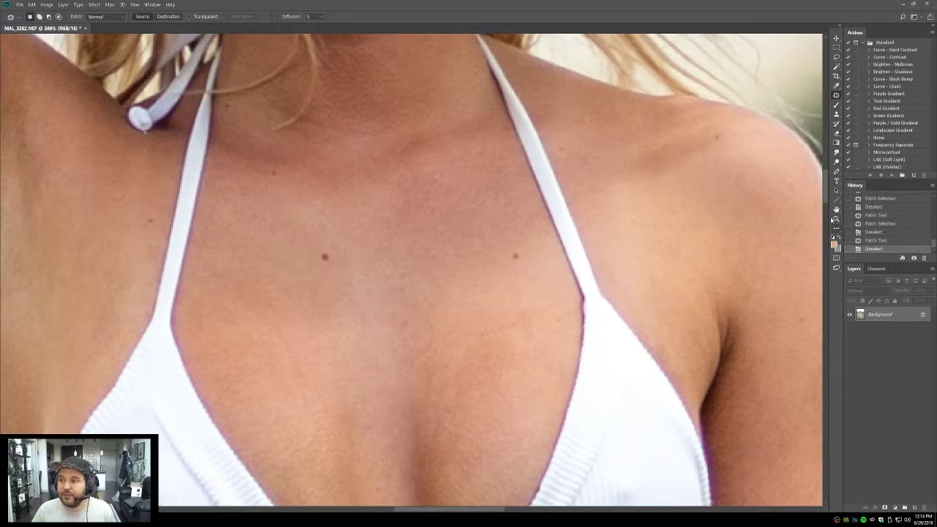
pyautogui.moveTo(477, 220); pyautogui.dragTo(516, 272)
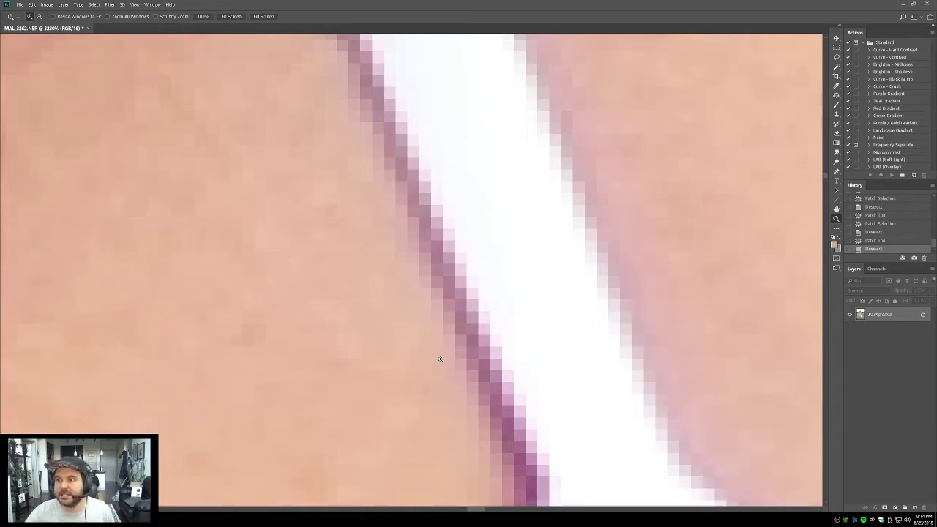
pyautogui.press('b')
pyautogui.press('[')
pyautogui.press('[')
pyautogui.press('[')
pyautogui.press('[')
pyautogui.press('[')
pyautogui.press('[')
pyautogui.press('[')
pyautogui.press('[')
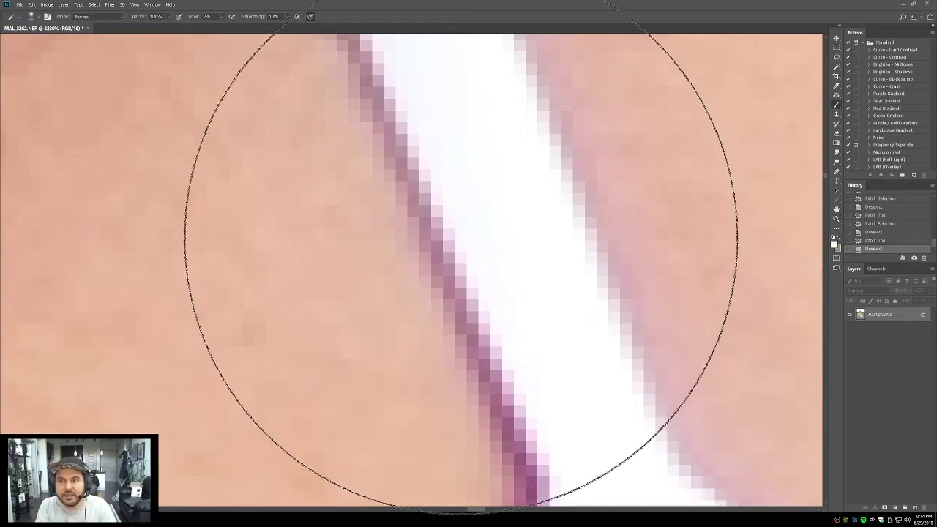
pyautogui.hotkey('shift', '0')
pyautogui.moveTo(347, 258)
pyautogui.mouseDown()
pyautogui.moveTo(320, 276)
pyautogui.moveTo(381, 251)
pyautogui.moveTo(239, 330)
pyautogui.moveTo(445, 200)
pyautogui.moveTo(257, 339)
pyautogui.mouseUp()
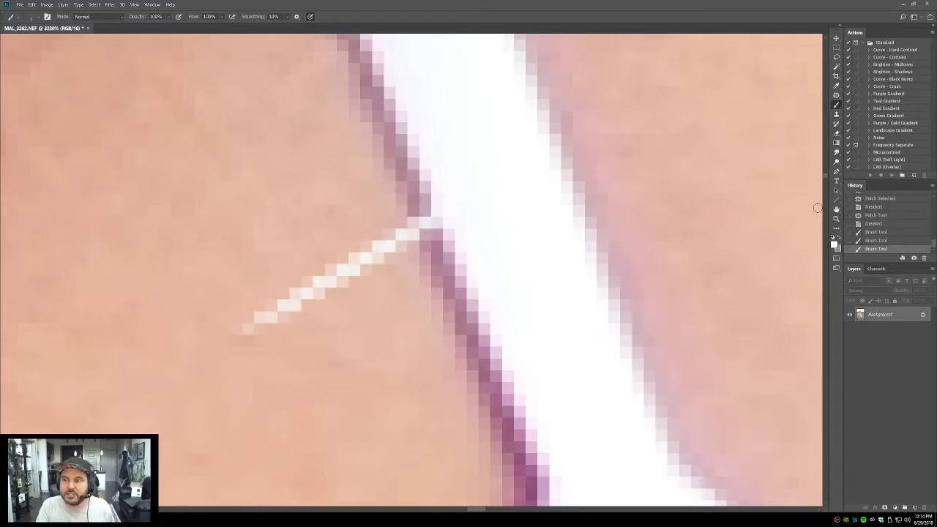
# Step: Outline the thin white line at the bikini strap with the Patch Tool, patch it away, and deselect
pyautogui.click(837, 218)
pyautogui.hotkey('ctrl', '0')
pyautogui.moveTo(460, 307); pyautogui.dragTo(428, 335)
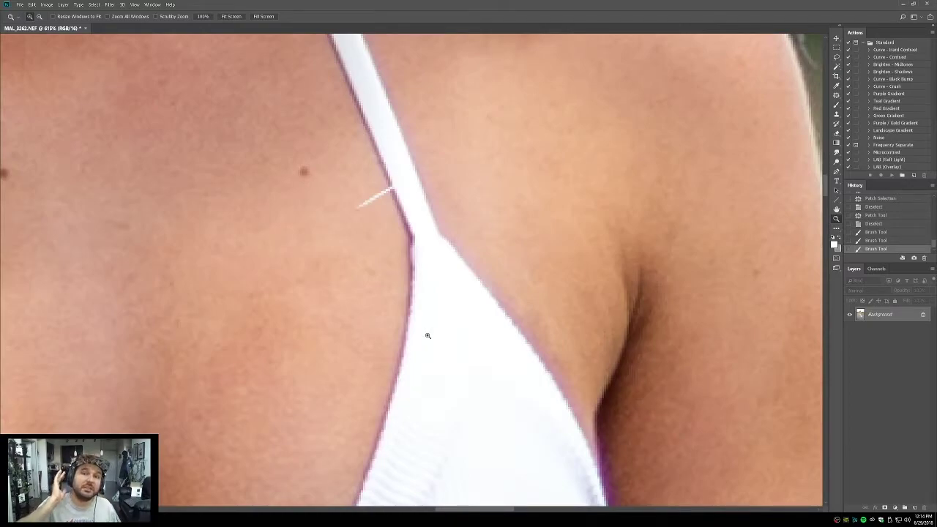
pyautogui.moveTo(427, 335); pyautogui.dragTo(366, 55)
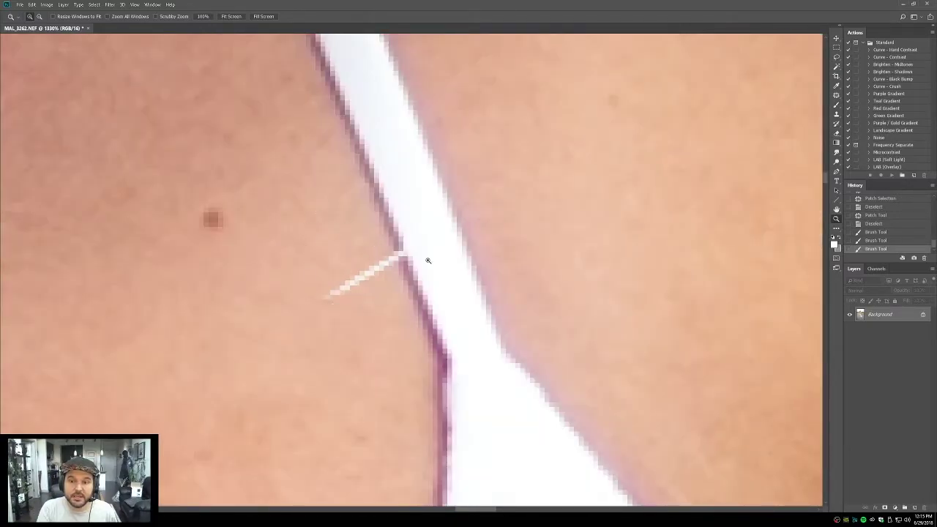
pyautogui.click(837, 95)
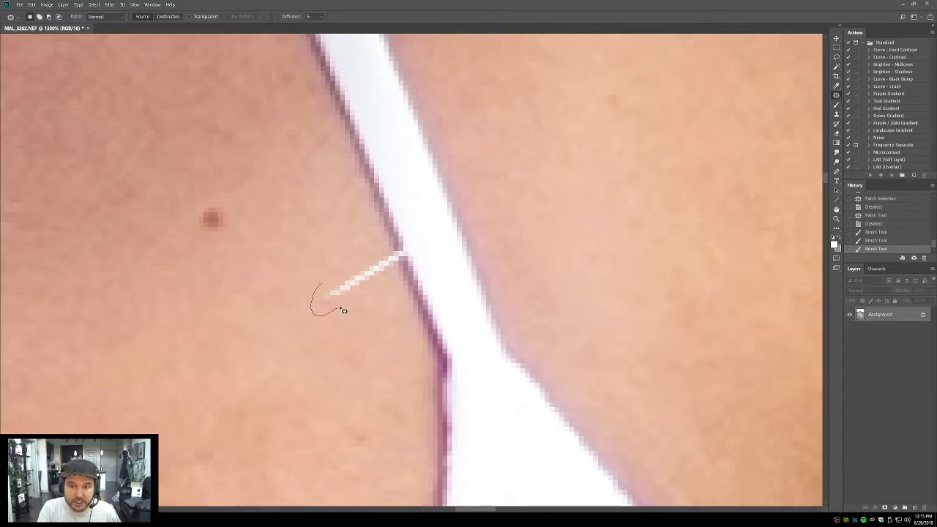
pyautogui.moveTo(385, 282); pyautogui.dragTo(409, 247)
pyautogui.moveTo(349, 276)
pyautogui.mouseDown()
pyautogui.moveTo(334, 265)
pyautogui.moveTo(332, 224)
pyautogui.moveTo(324, 226)
pyautogui.moveTo(370, 316)
pyautogui.moveTo(364, 325)
pyautogui.mouseUp()
pyautogui.hotkey('ctrl', 'd')
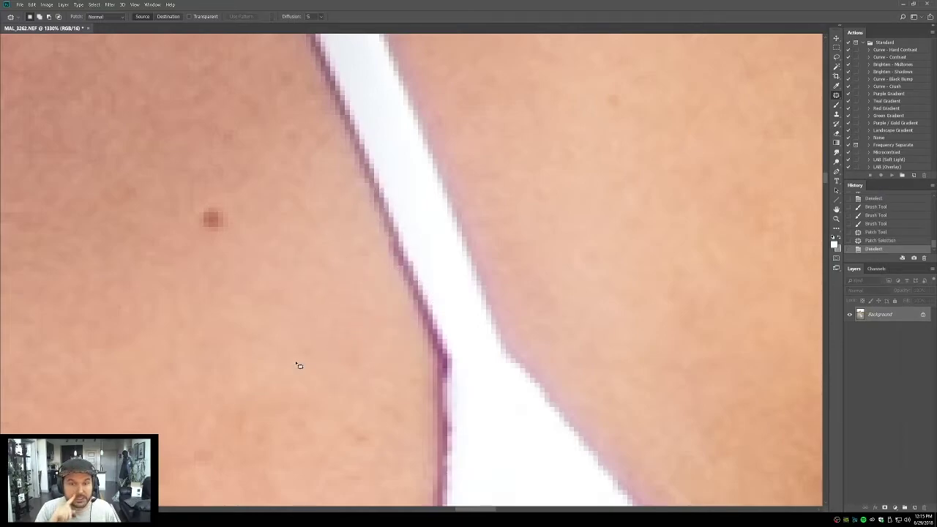
# Step: Compare the strap edge before and after the patch by switching between the two history states
pyautogui.doubleClick(837, 219)
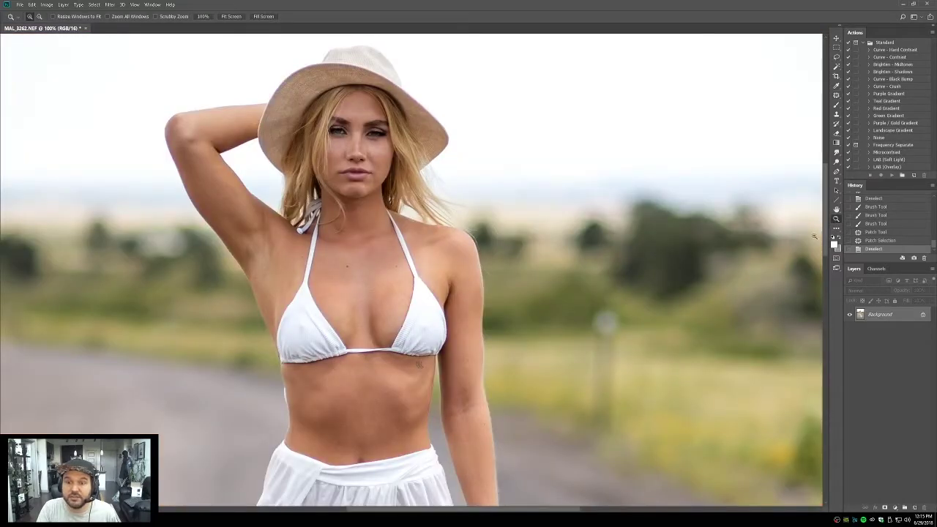
pyautogui.moveTo(386, 259); pyautogui.dragTo(449, 317)
pyautogui.moveTo(303, 128); pyautogui.dragTo(432, 305)
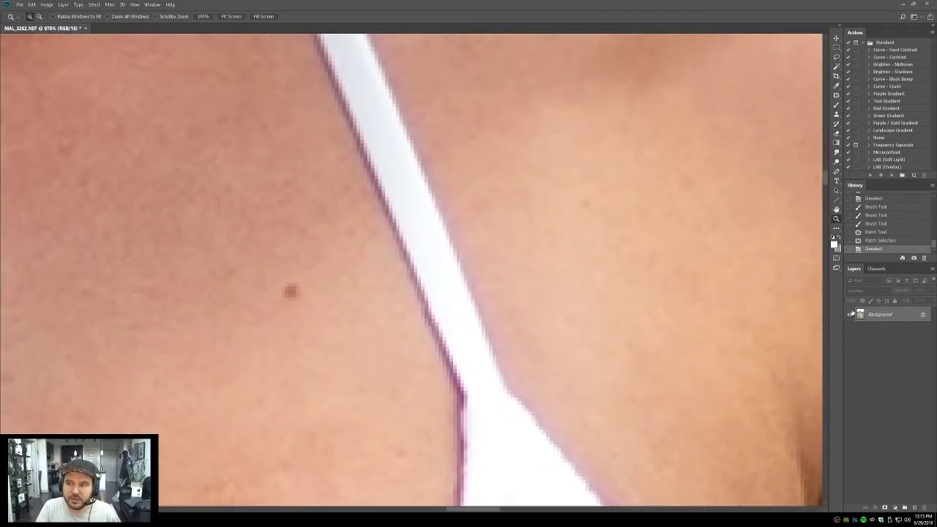
pyautogui.click(870, 233)
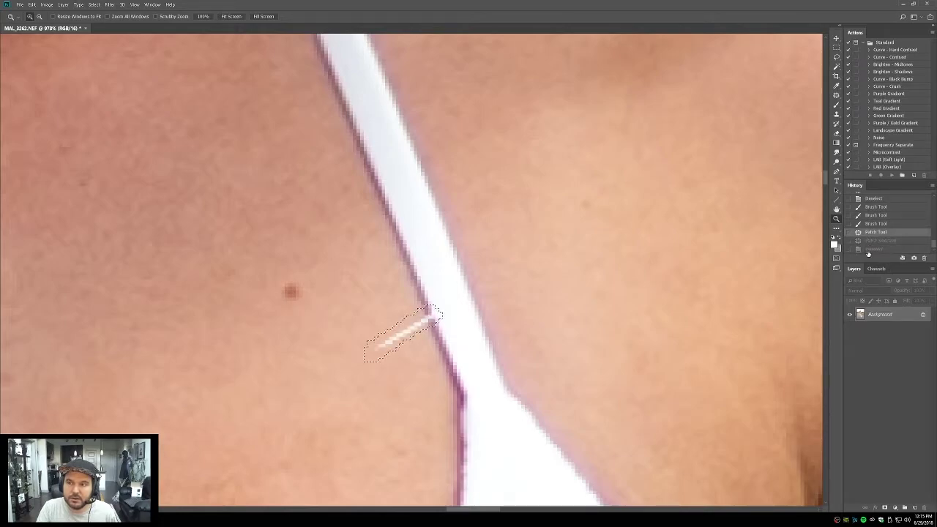
pyautogui.click(873, 249)
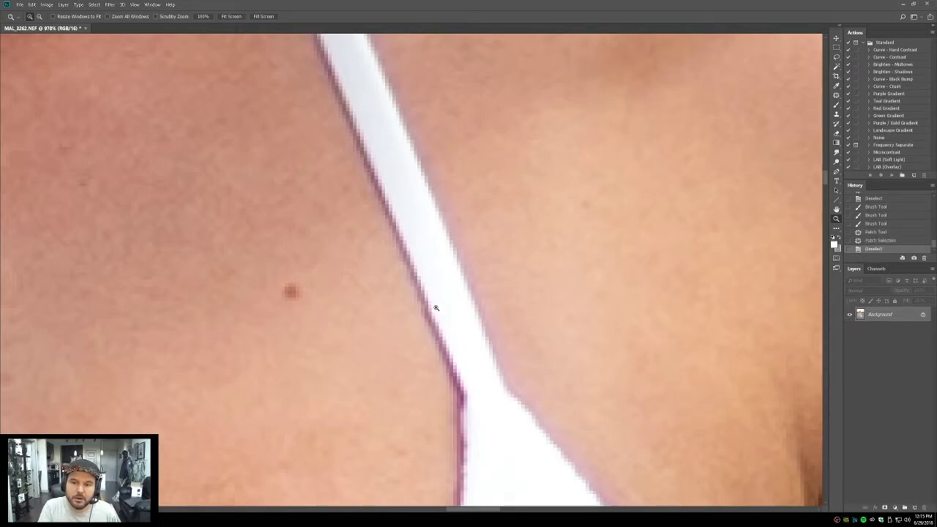
# Step: Patch the bikini strap's edge once more with the Patch Tool and deselect
pyautogui.press('j')
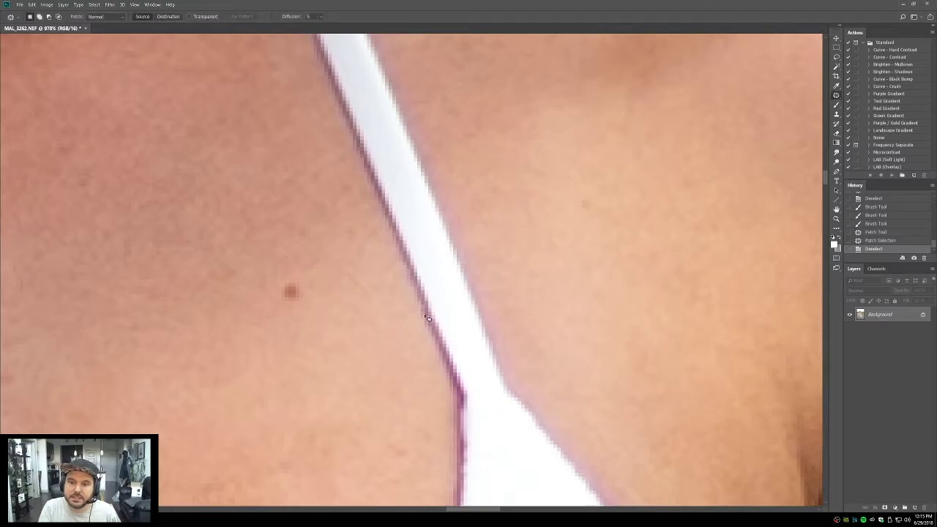
pyautogui.moveTo(433, 305); pyautogui.dragTo(359, 358)
pyautogui.hotkey('ctrl', 'd')
# Step: Step back in history to before the white line at the strap was patched, and clear the selection
pyautogui.hotkey('ctrl', 'z')
pyautogui.hotkey('ctrl', 'alt', 'z')
pyautogui.hotkey('ctrl', 'alt', 'z')
pyautogui.hotkey('ctrl', 'alt', 'z')
pyautogui.hotkey('ctrl', 'alt', 'z')
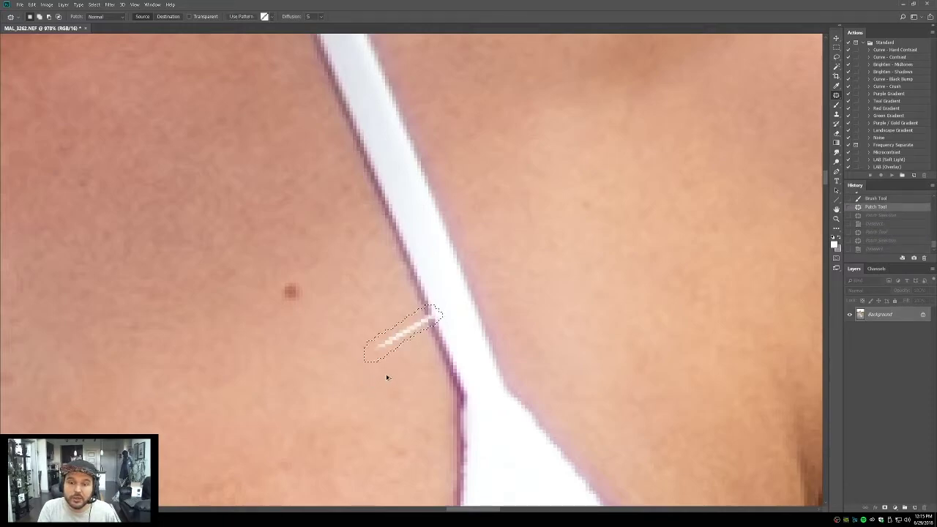
pyautogui.hotkey('ctrl', 'd')
# Step: Shrink the Clone Stamp brush, sample the strap's edge above the white line, and clone over the line down to its end
pyautogui.press('s')
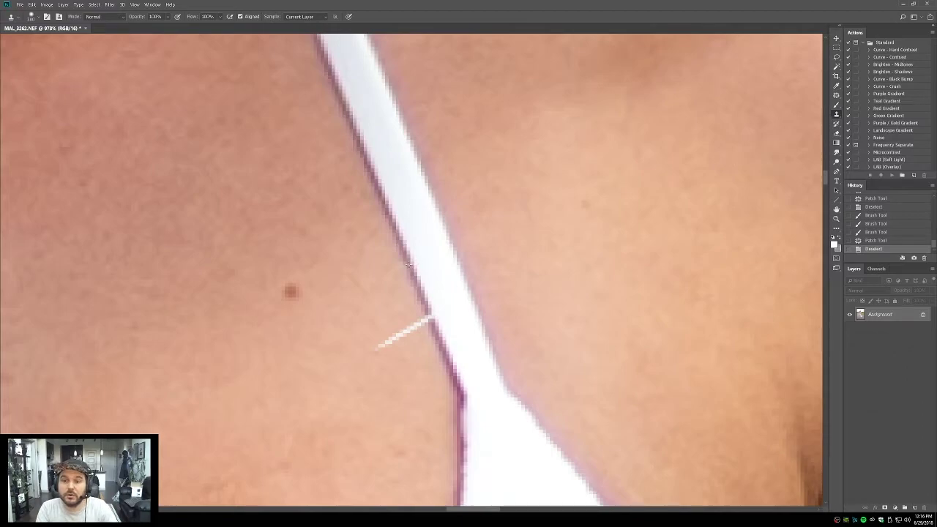
pyautogui.press('[')
pyautogui.press('[')
pyautogui.press('[')
pyautogui.press('[')
pyautogui.press('[')
pyautogui.press('[')
pyautogui.press('[')
pyautogui.press('[')
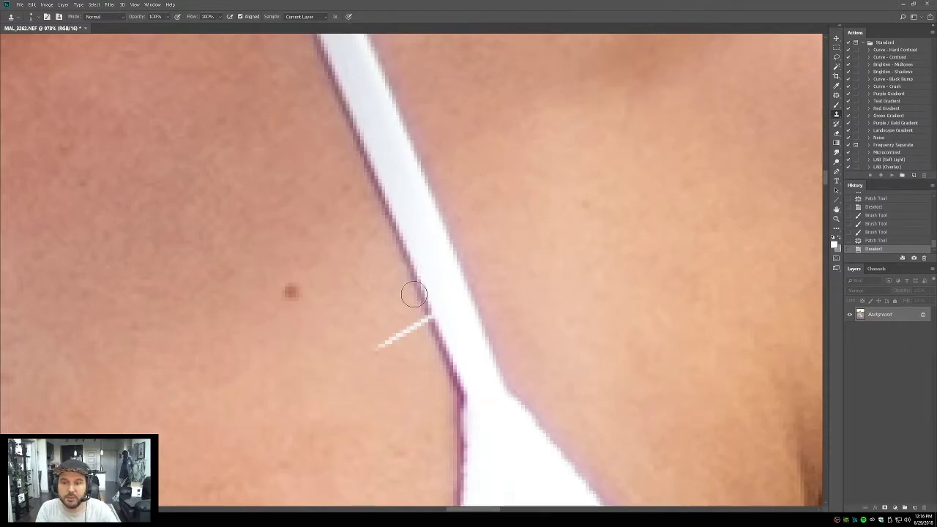
pyautogui.press('alt')
pyautogui.keyDown('alt'); pyautogui.click(420, 292); pyautogui.keyUp('alt')
pyautogui.click(429, 314)
pyautogui.click(430, 317)
pyautogui.click(430, 317)
pyautogui.click(421, 319)
pyautogui.click(415, 328)
pyautogui.click(409, 330)
pyautogui.click(390, 337)
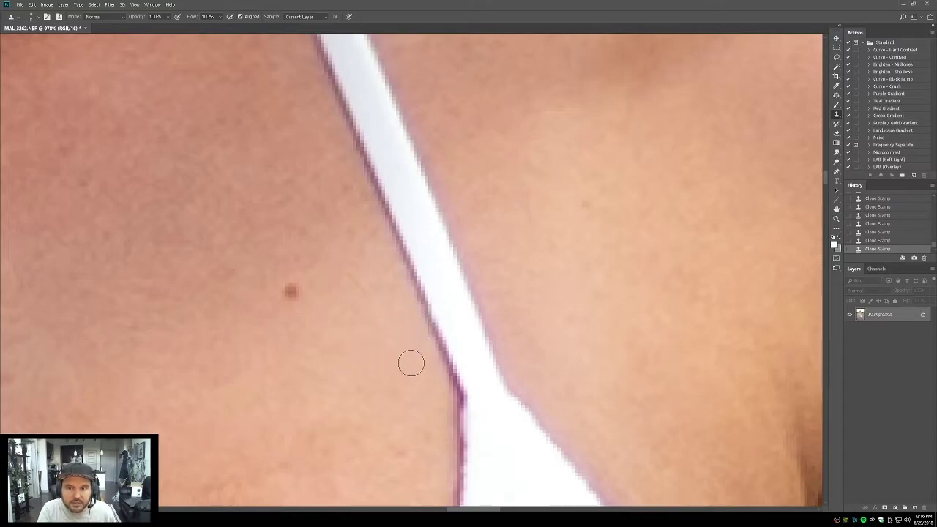
# Step: Step back in history through the Clone Stamp strokes over the white line, keeping only the first one
pyautogui.hotkey('ctrl', 'alt', 'z')
pyautogui.hotkey('ctrl', 'alt', 'z')
pyautogui.hotkey('ctrl', 'alt', 'z')
pyautogui.hotkey('ctrl', 'alt', 'z')
pyautogui.hotkey('ctrl', 'alt', 'z')
pyautogui.hotkey('ctrl', 'alt', 'z')
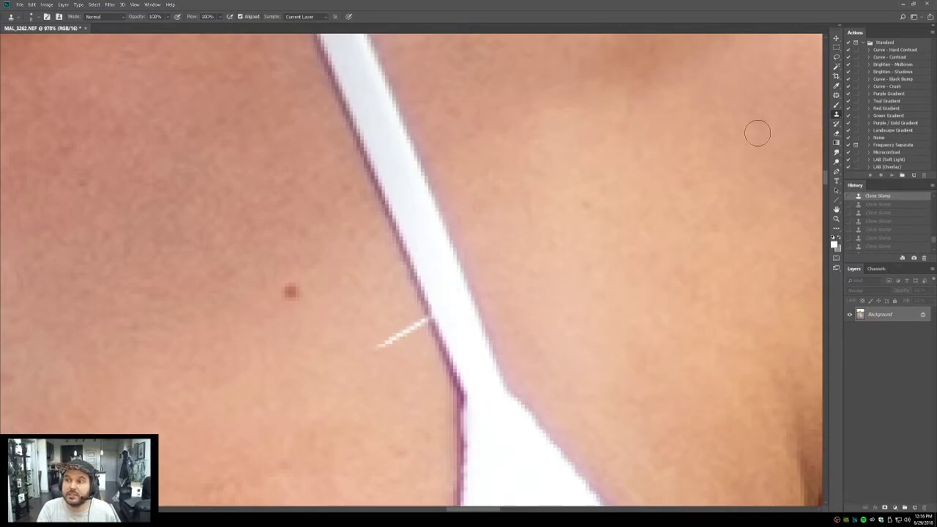
# Step: Try removing the white line with Spot Healing Brush strokes in both directions, undoing each attempt
pyautogui.press('j')
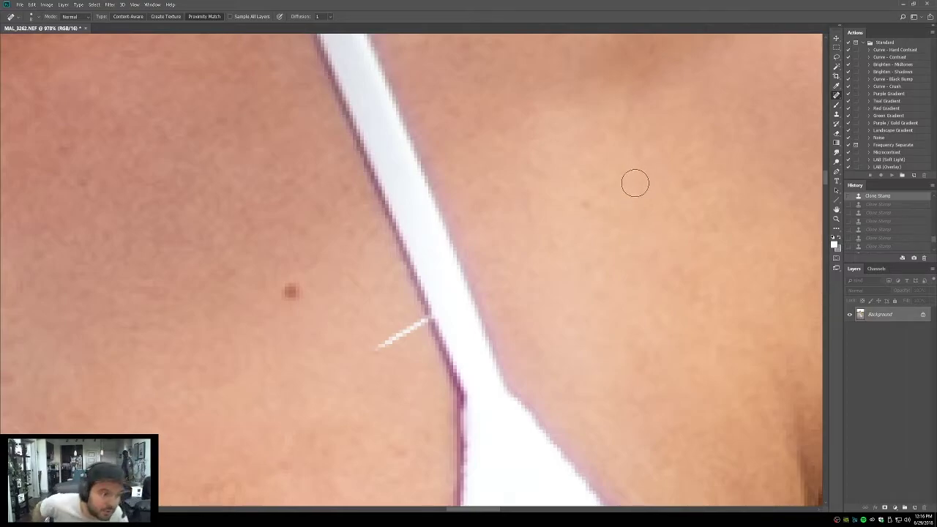
pyautogui.click(635, 183)
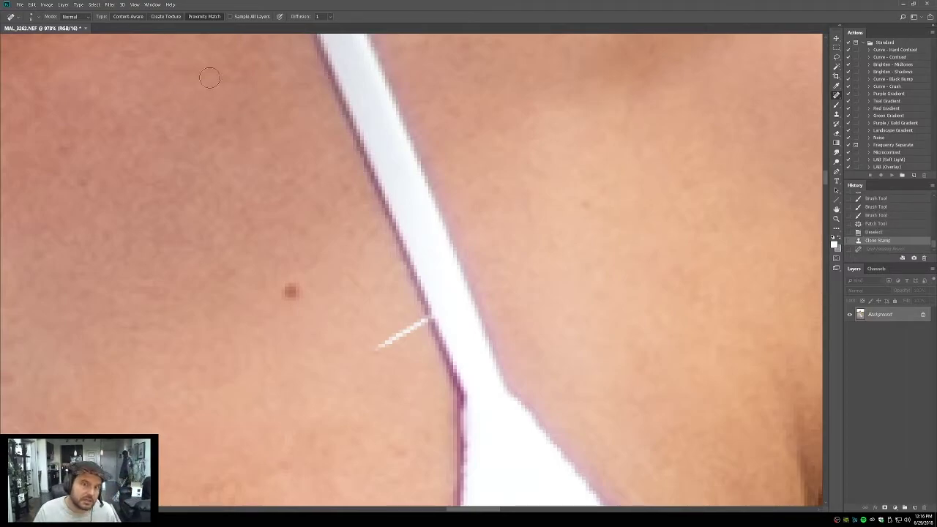
pyautogui.moveTo(368, 352); pyautogui.dragTo(439, 315)
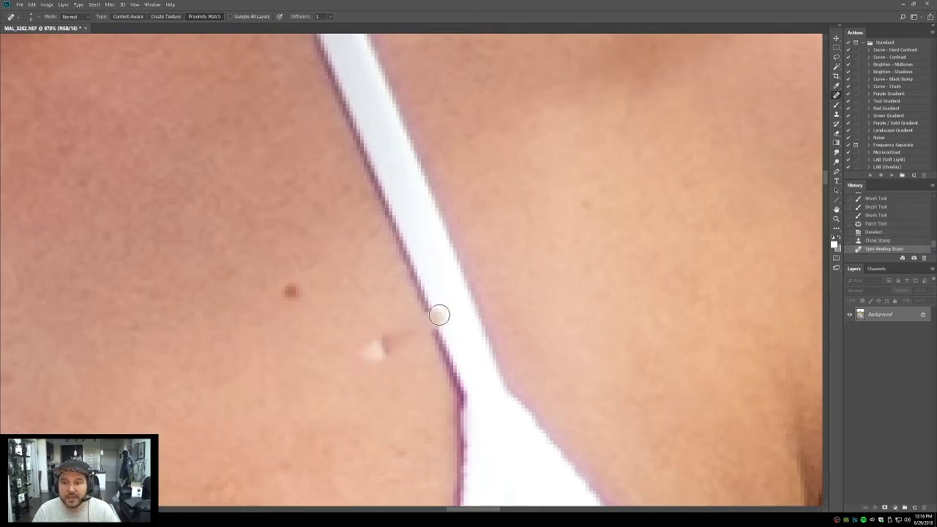
pyautogui.hotkey('ctrl', 'z')
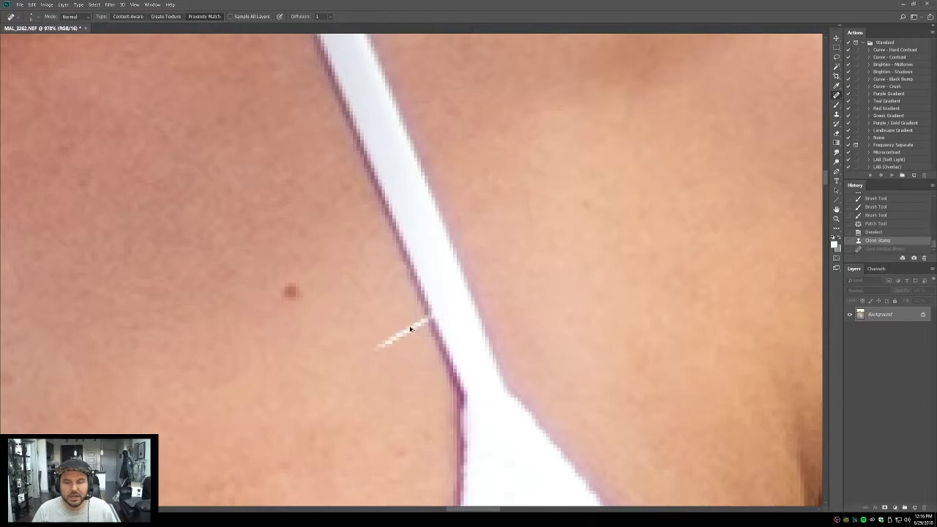
pyautogui.moveTo(437, 316); pyautogui.dragTo(369, 352)
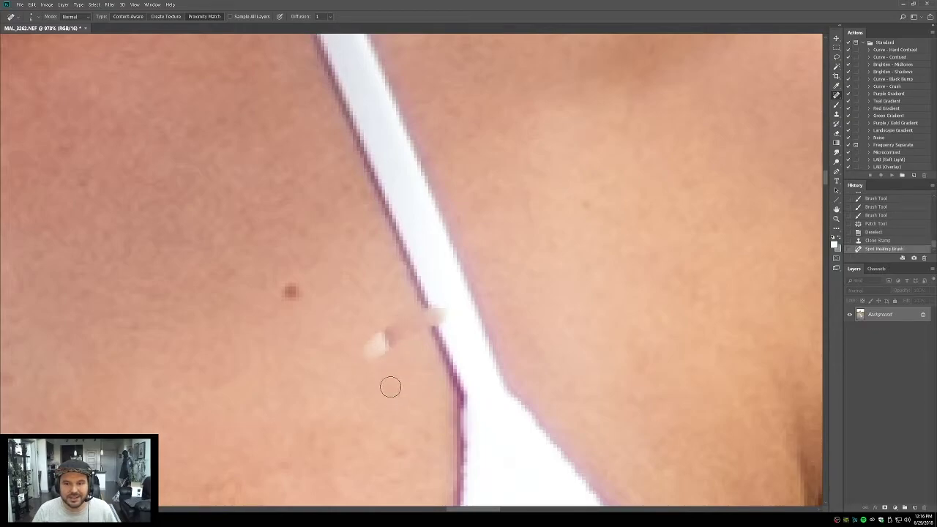
pyautogui.hotkey('ctrl', 'z')
# Step: Try removing the white line with a much smaller Healing Brush, and undo the stroke
pyautogui.hotkey('shift', 'j')
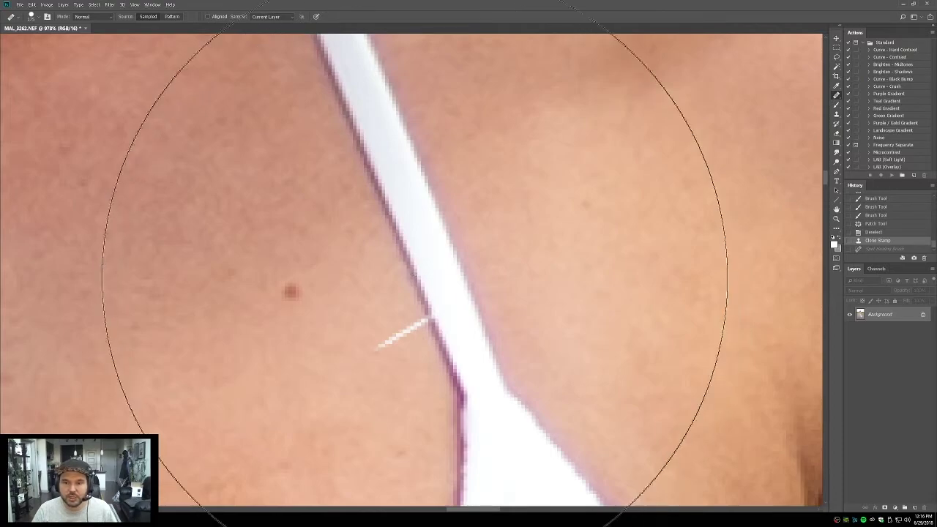
pyautogui.press('[')
pyautogui.press('[')
pyautogui.press('[')
pyautogui.press('[')
pyautogui.press('[')
pyautogui.press('[')
pyautogui.press('[')
pyautogui.press('[')
pyautogui.moveTo(429, 314); pyautogui.dragTo(369, 351)
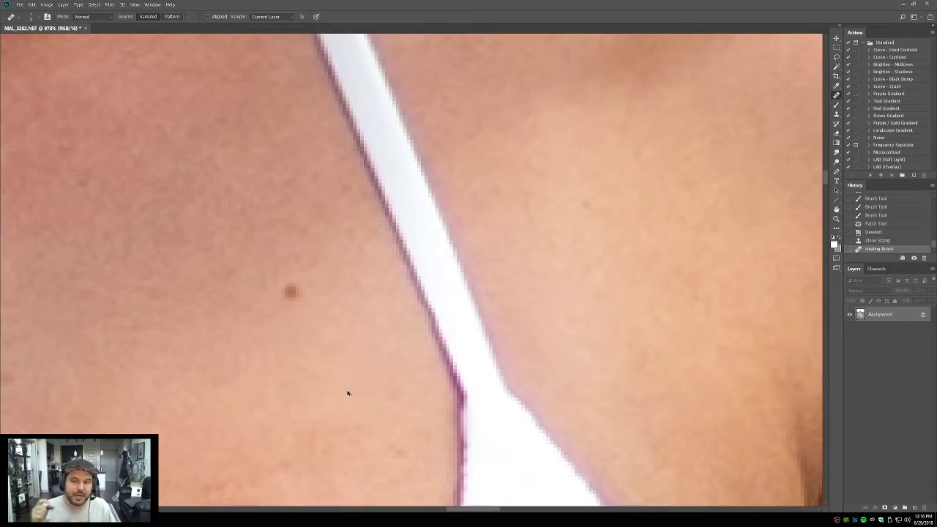
pyautogui.hotkey('ctrl', 'z')
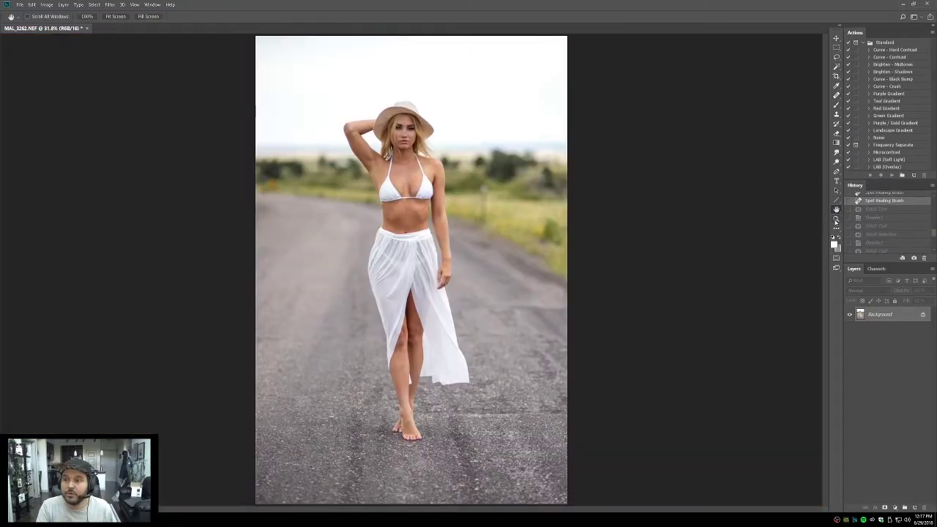
# Step: Clone over the stray hair crossing the raised arm beside the hat brim with the Clone Stamp, and undo the stroke
pyautogui.click(835, 218)
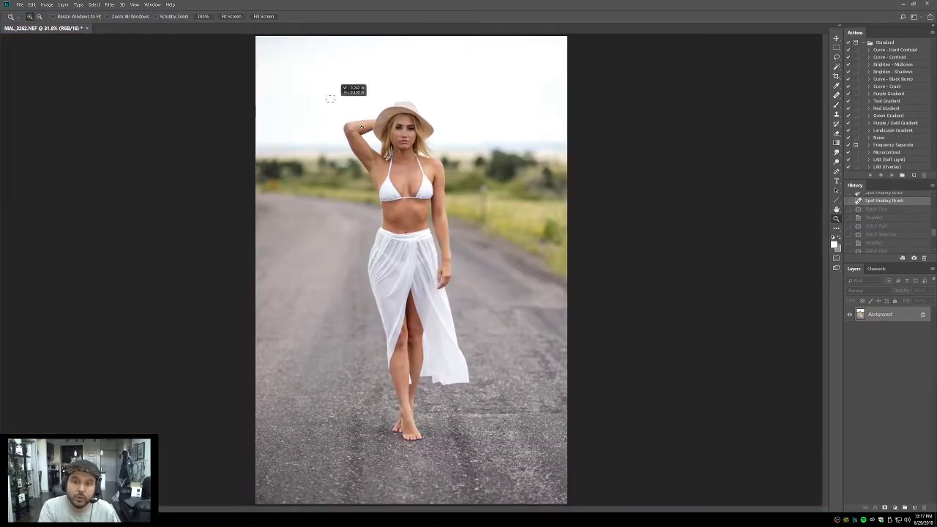
pyautogui.click(464, 292)
pyautogui.moveTo(300, 139); pyautogui.dragTo(480, 354)
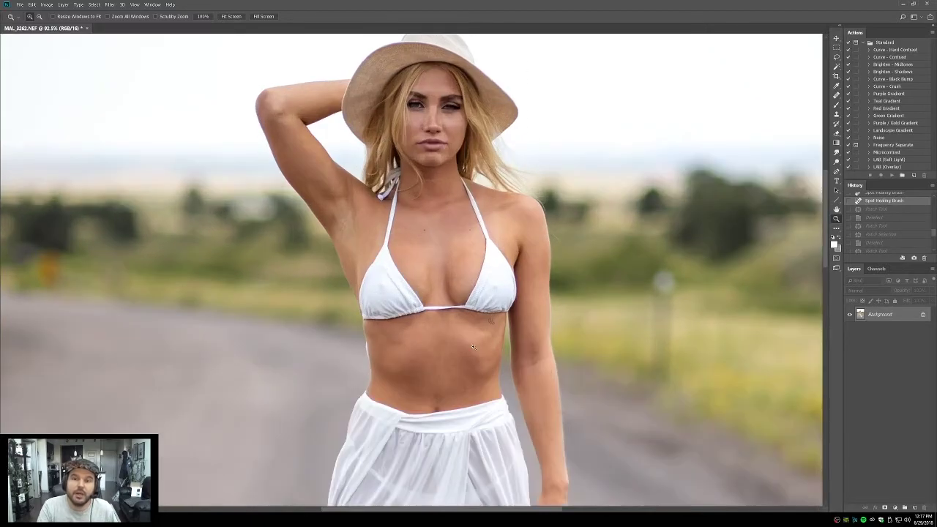
pyautogui.moveTo(251, 43); pyautogui.dragTo(329, 104)
pyautogui.moveTo(320, 66); pyautogui.dragTo(339, 48)
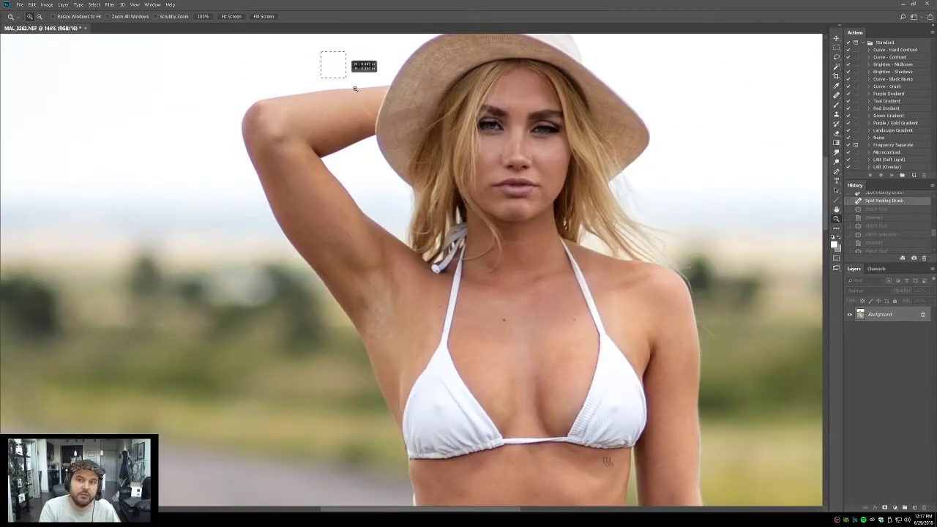
pyautogui.click(384, 239)
pyautogui.moveTo(387, 244); pyautogui.dragTo(328, 321)
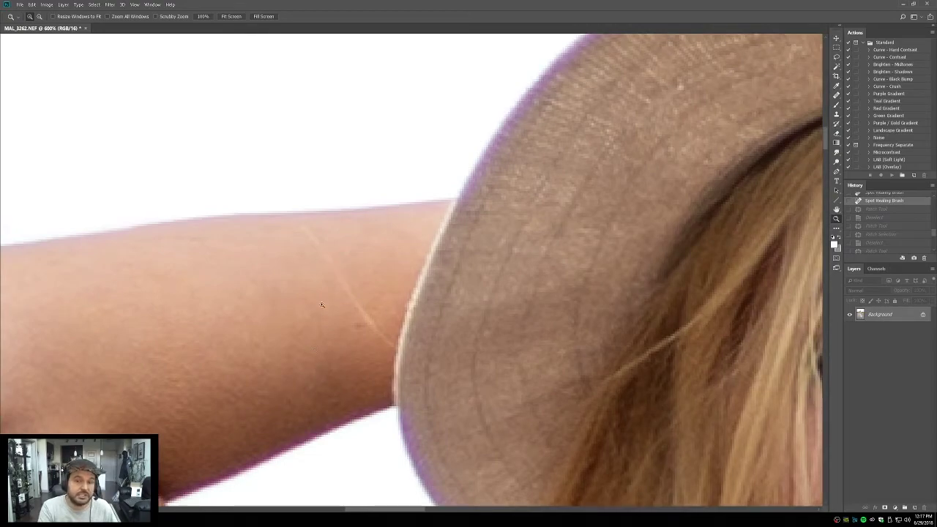
pyautogui.moveTo(836, 96)
pyautogui.mouseDown()
pyautogui.moveTo(875, 101)
pyautogui.moveTo(849, 102)
pyautogui.mouseUp()
pyautogui.click(853, 96)
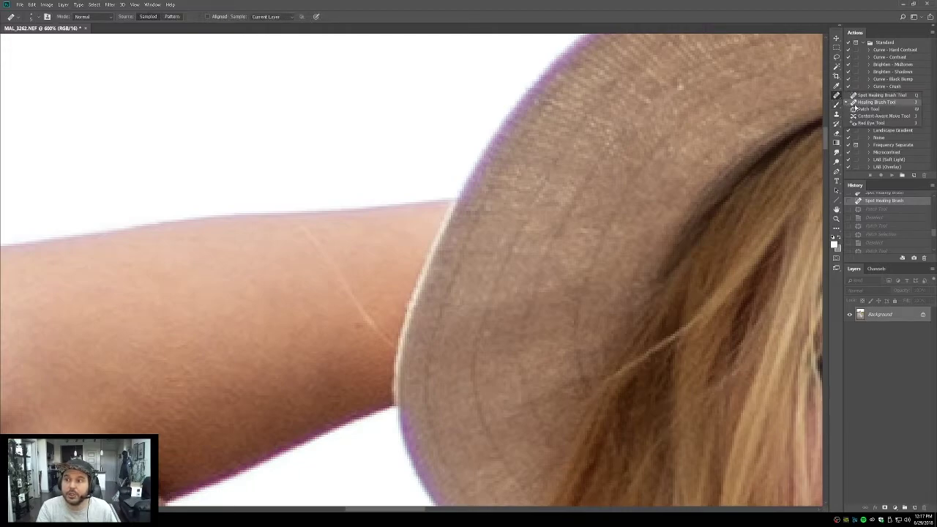
pyautogui.click(875, 102)
pyautogui.click(836, 114)
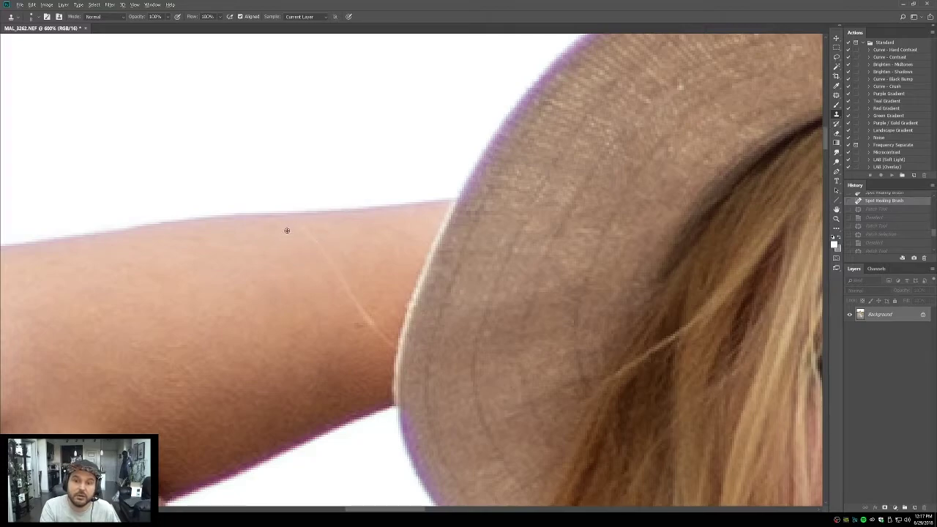
pyautogui.moveTo(297, 227); pyautogui.dragTo(388, 344)
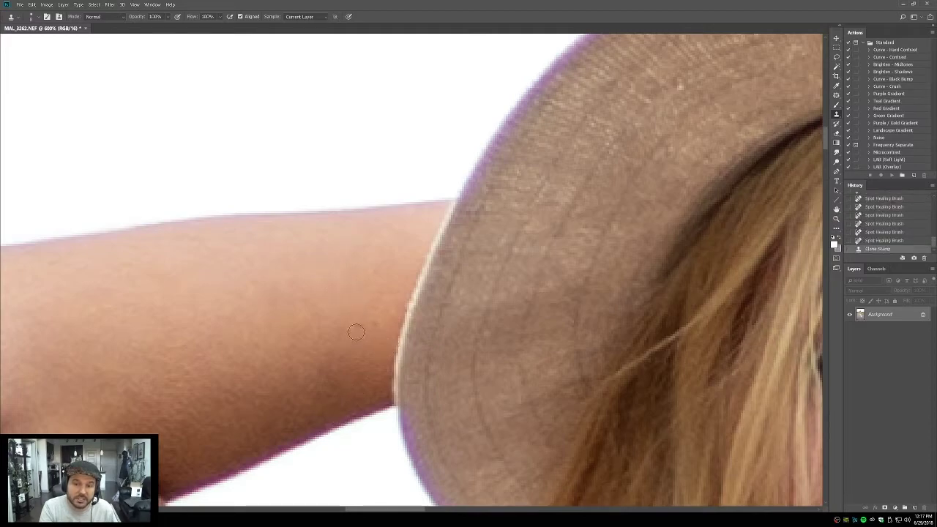
pyautogui.hotkey('ctrl', 'z')
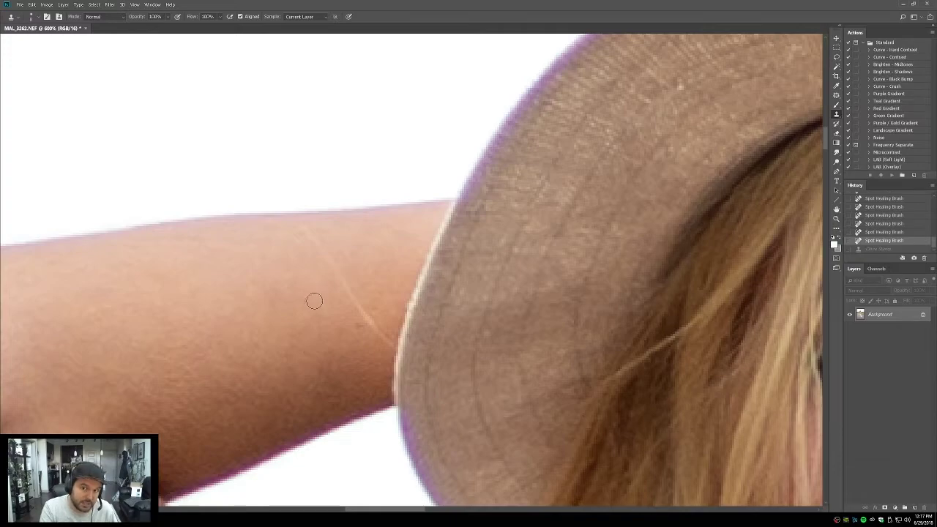
# Step: Remove the upper part of the stray hair on the raised arm with the Spot Healing Brush
pyautogui.press('j')
pyautogui.moveTo(301, 224); pyautogui.dragTo(364, 316)
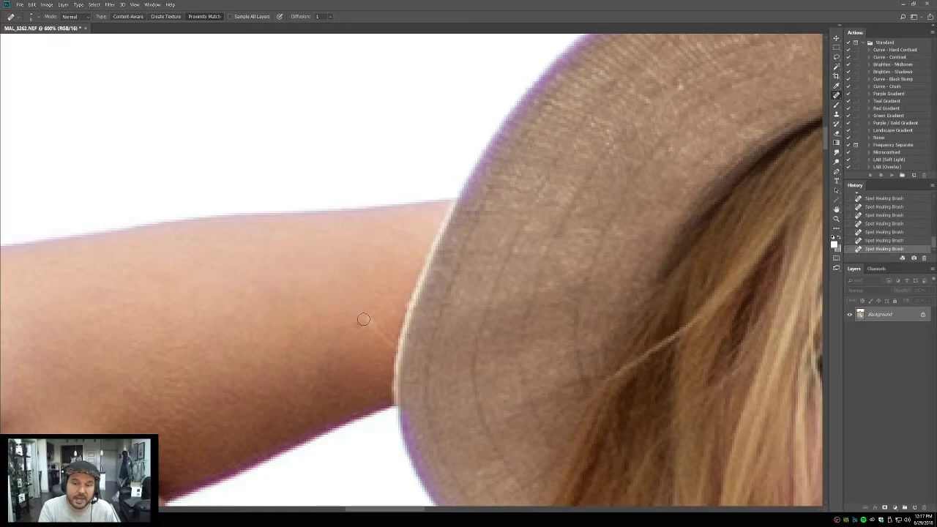
# Step: Try healing the remaining hair up to the hat brim with the Spot Healing Brush three times, undoing each stroke
pyautogui.moveTo(366, 315); pyautogui.dragTo(404, 356)
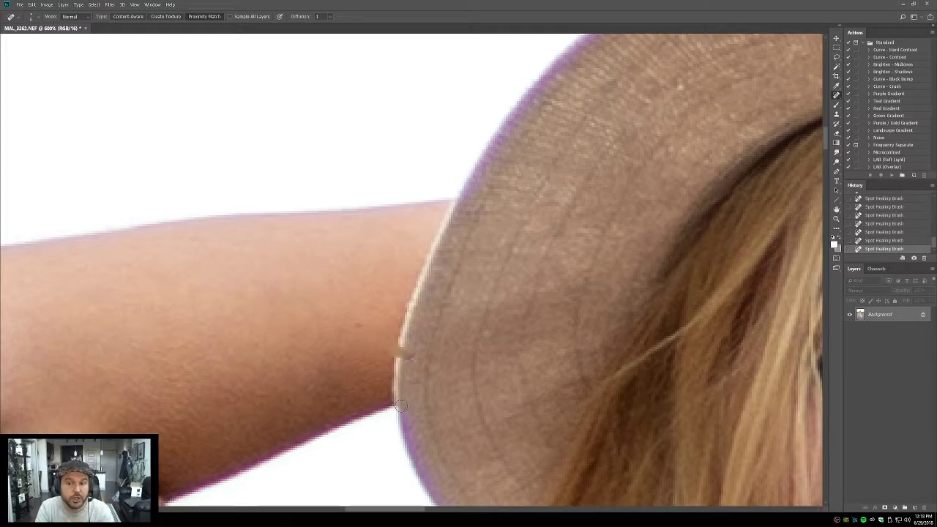
pyautogui.hotkey('ctrl', 'z')
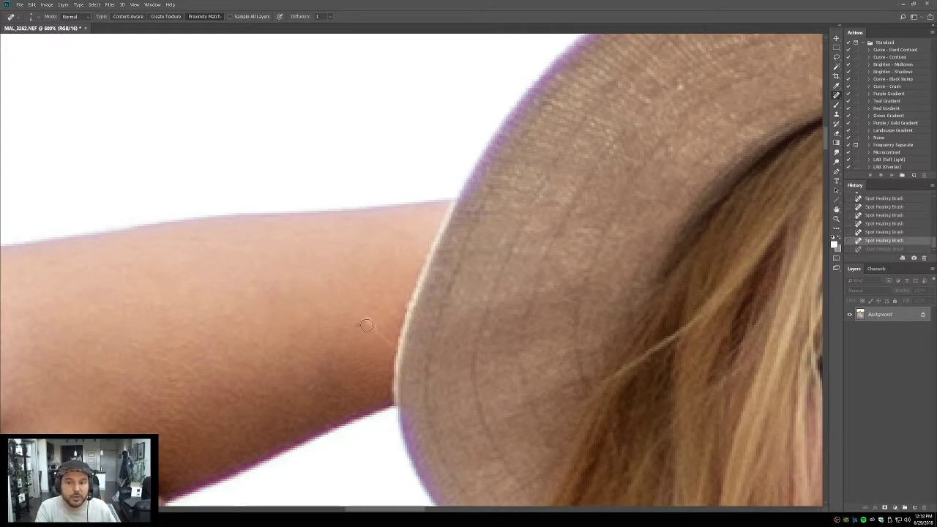
pyautogui.moveTo(364, 316); pyautogui.dragTo(402, 354)
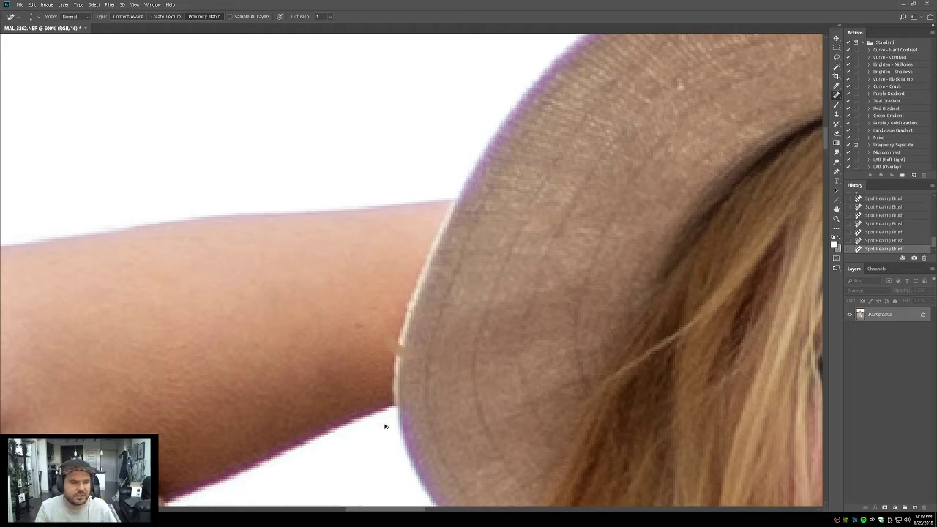
pyautogui.hotkey('ctrl', 'z')
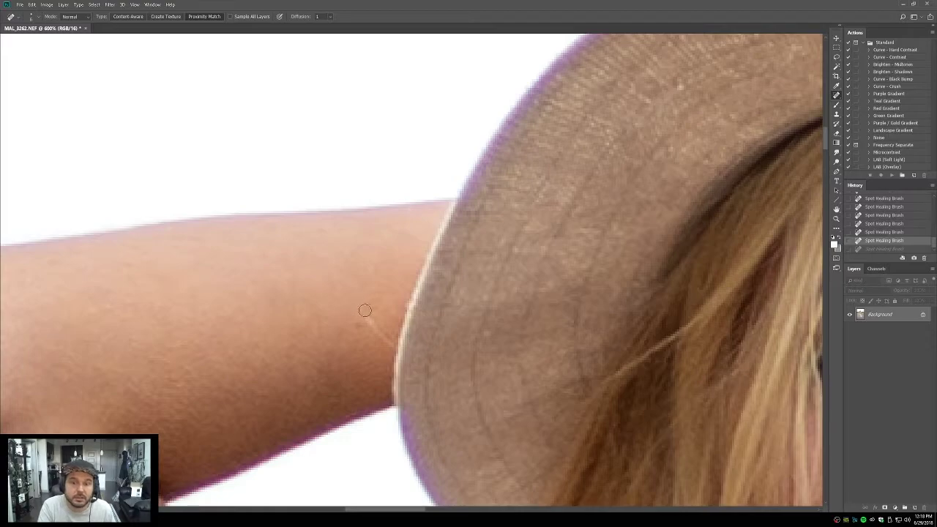
pyautogui.moveTo(359, 313); pyautogui.dragTo(402, 354)
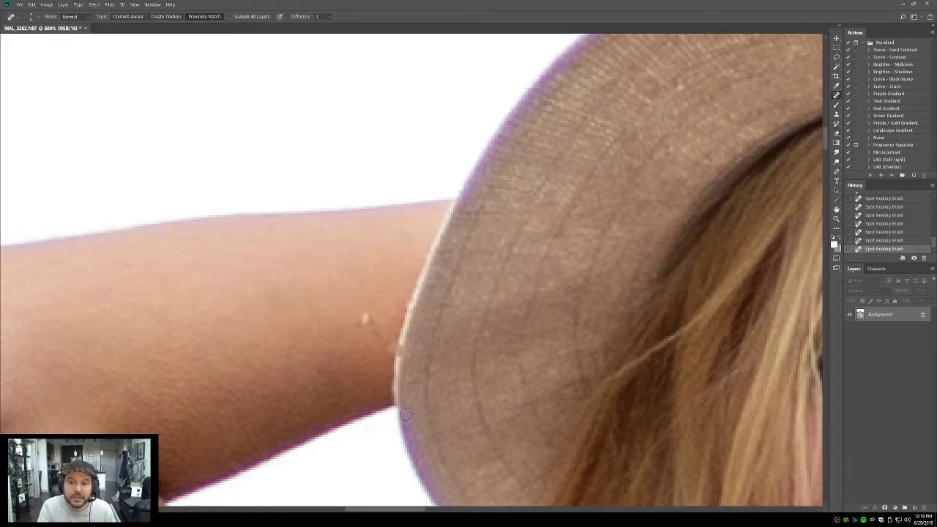
pyautogui.hotkey('ctrl', 'z')
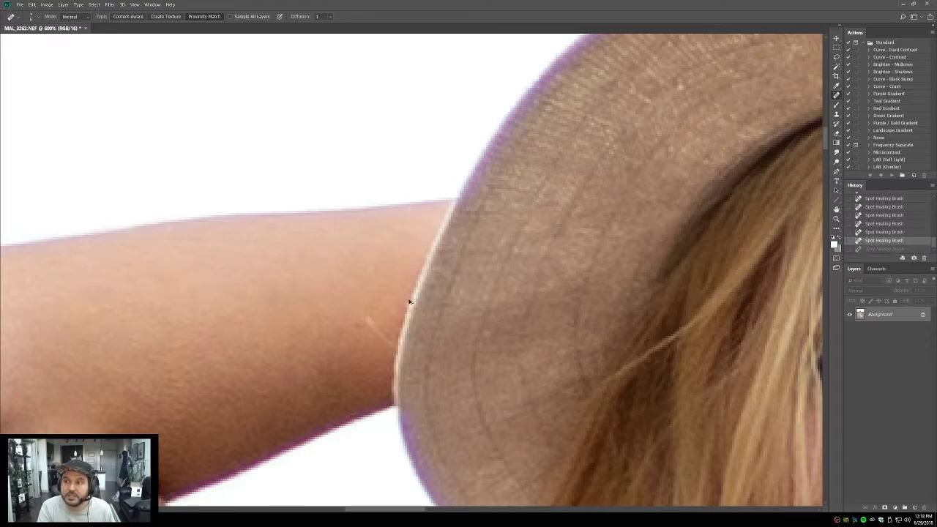
# Step: Clone arm skin over the remaining hair beside the hat brim with the Clone Stamp, redoing the stroke over its upper end
pyautogui.click(836, 101)
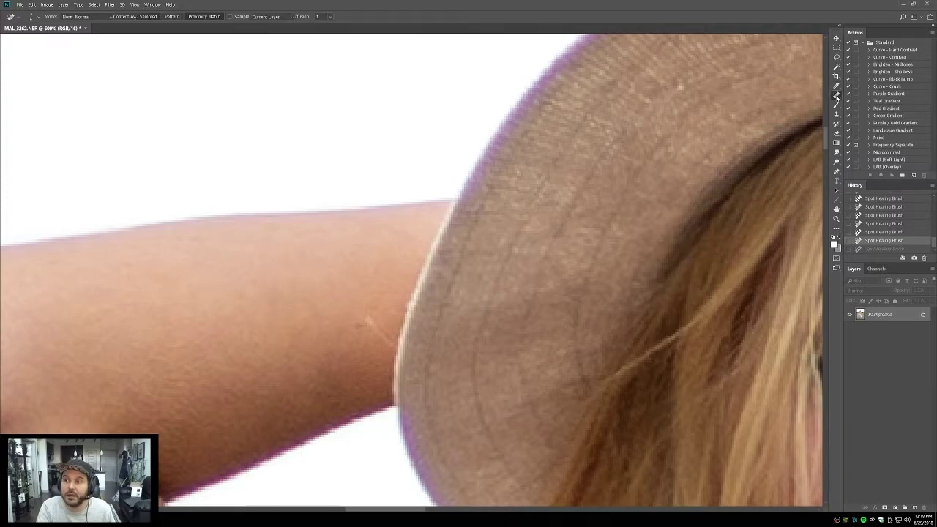
pyautogui.press('s')
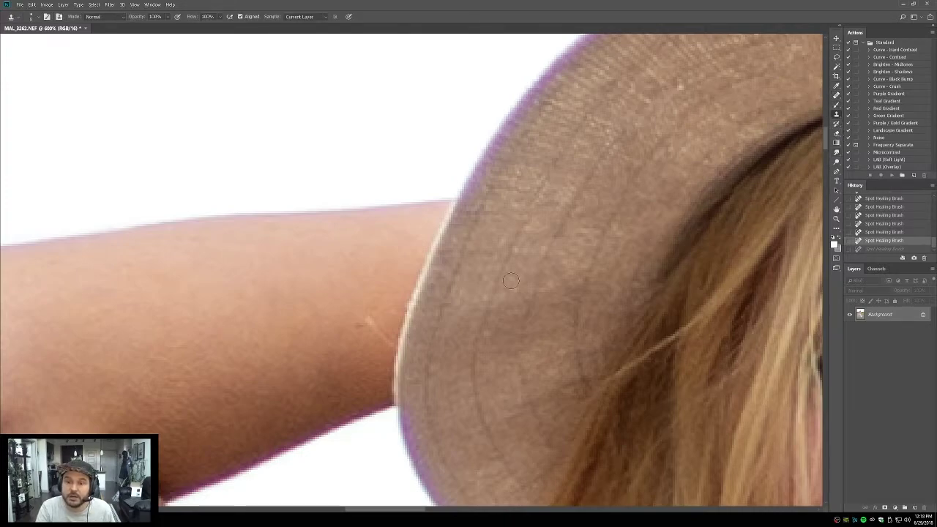
pyautogui.click(393, 344)
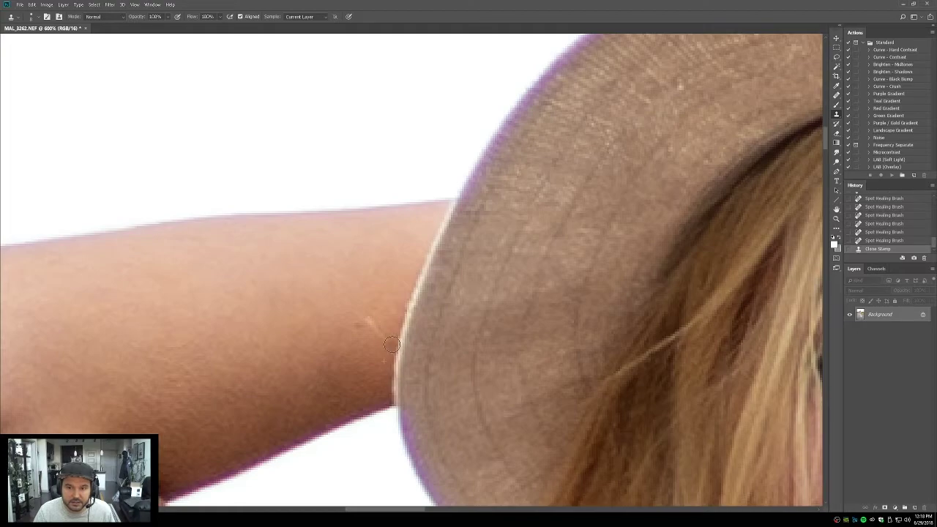
pyautogui.moveTo(388, 347); pyautogui.dragTo(368, 319)
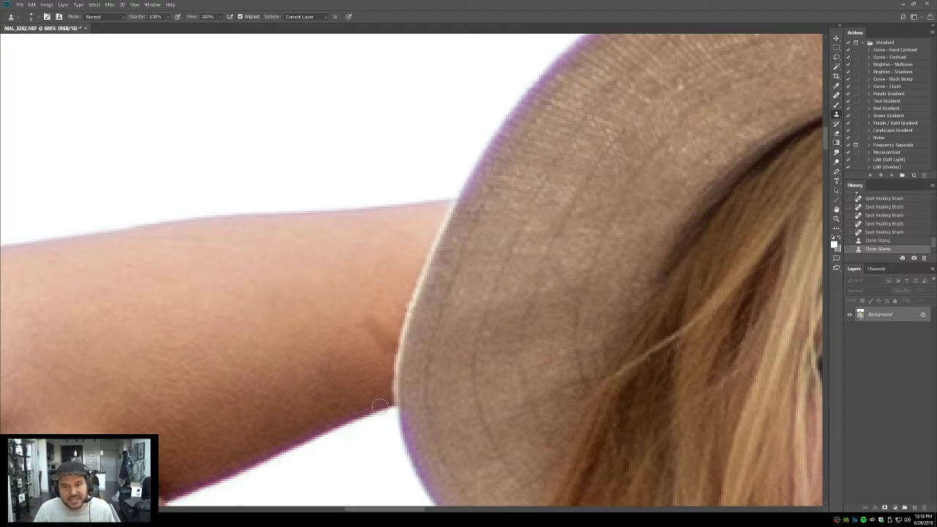
pyautogui.hotkey('ctrl', 'z')
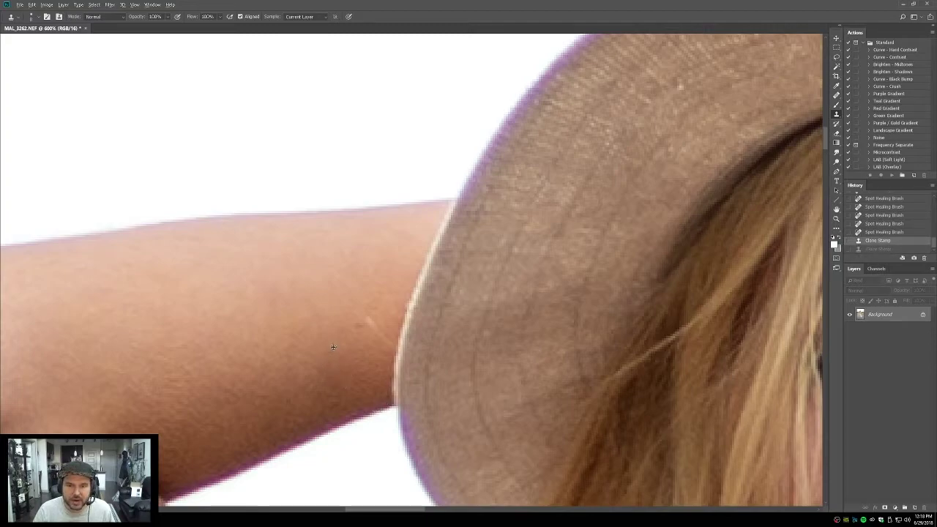
pyautogui.moveTo(390, 346); pyautogui.dragTo(369, 317)
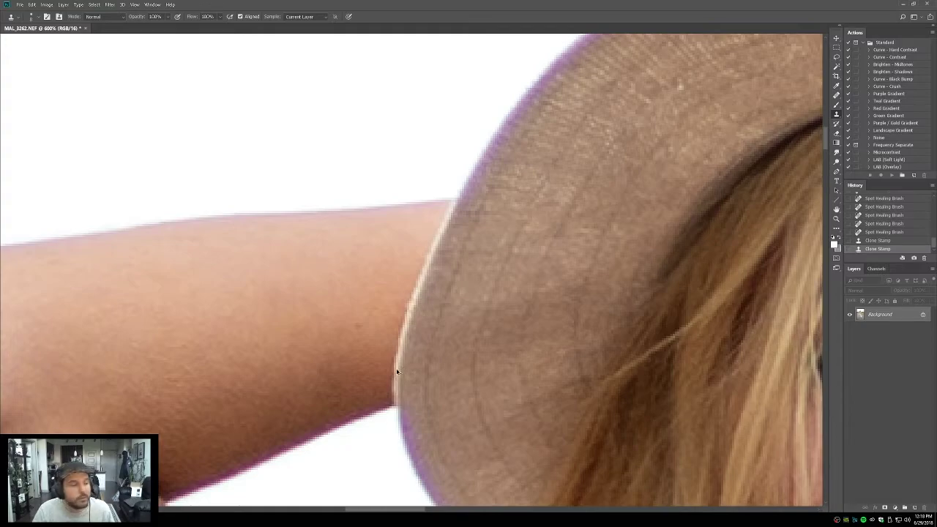
# Step: Redo the last Clone Stamp stroke on the arm beside the hat brim, and outline and deselect two small skin areas there with the Patch Tool
pyautogui.hotkey('ctrl', 'z')
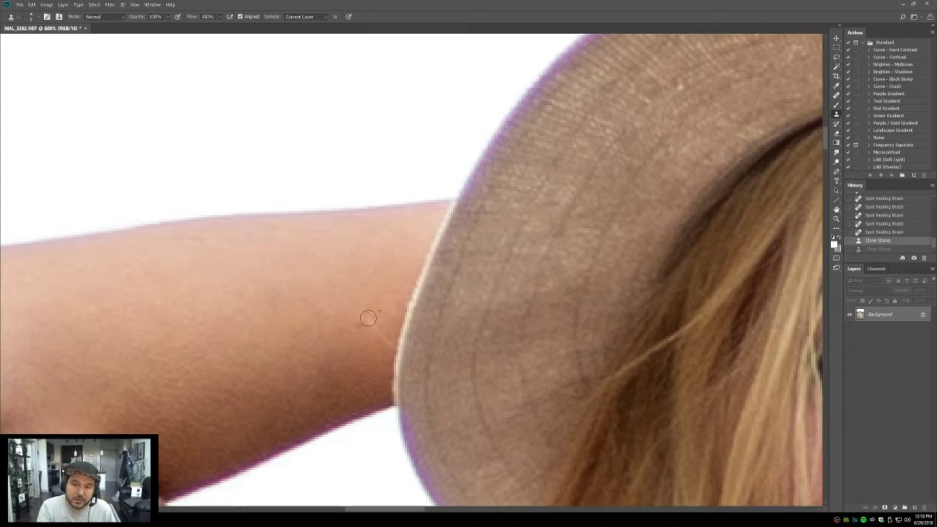
pyautogui.click(375, 329)
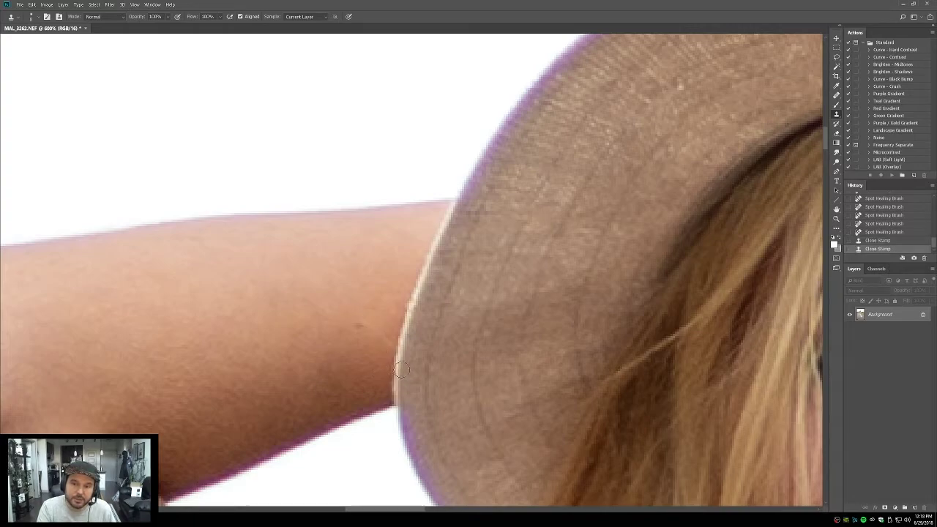
pyautogui.press('j')
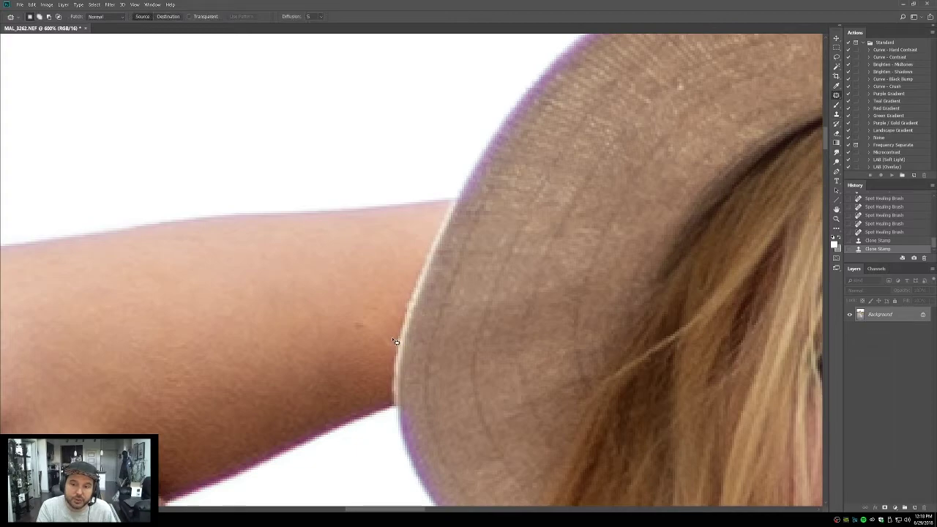
pyautogui.moveTo(386, 339)
pyautogui.mouseDown()
pyautogui.moveTo(403, 358)
pyautogui.moveTo(392, 322)
pyautogui.mouseUp()
pyautogui.hotkey('ctrl', 'd')
pyautogui.moveTo(358, 318)
pyautogui.mouseDown()
pyautogui.moveTo(382, 315)
pyautogui.moveTo(363, 285)
pyautogui.moveTo(366, 324)
pyautogui.moveTo(386, 357)
pyautogui.moveTo(395, 327)
pyautogui.moveTo(380, 314)
pyautogui.moveTo(363, 329)
pyautogui.mouseUp()
pyautogui.hotkey('ctrl', 'd')
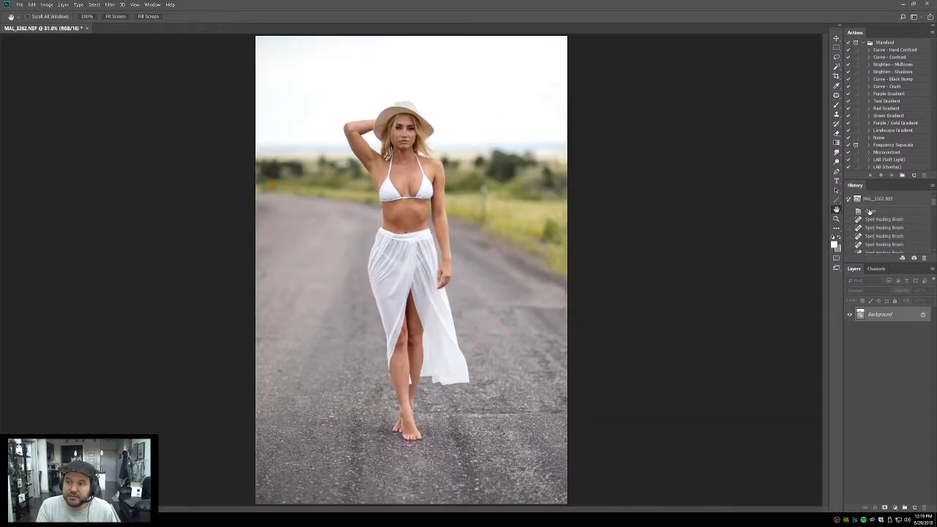
# Step: Return the photo to its just-opened history state and duplicate the Background layer
pyautogui.click(870, 211)
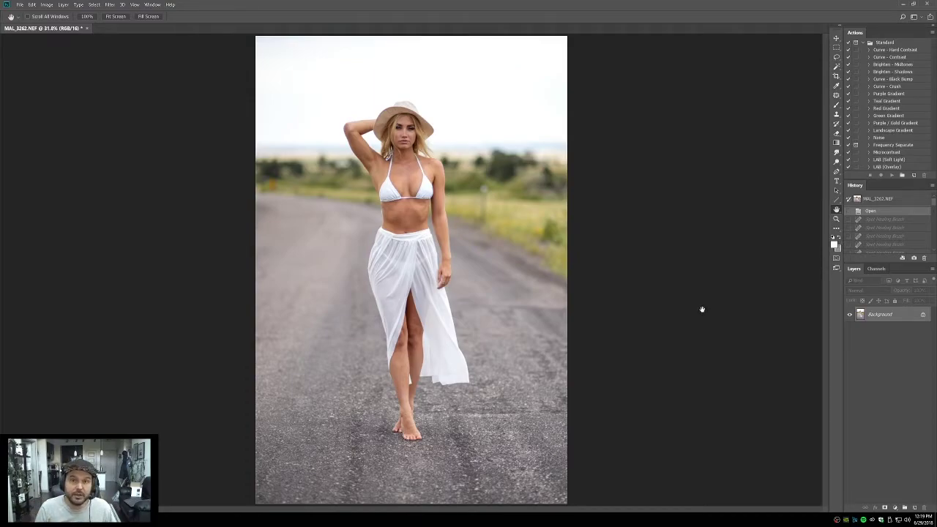
pyautogui.hotkey('ctrl', 'j')
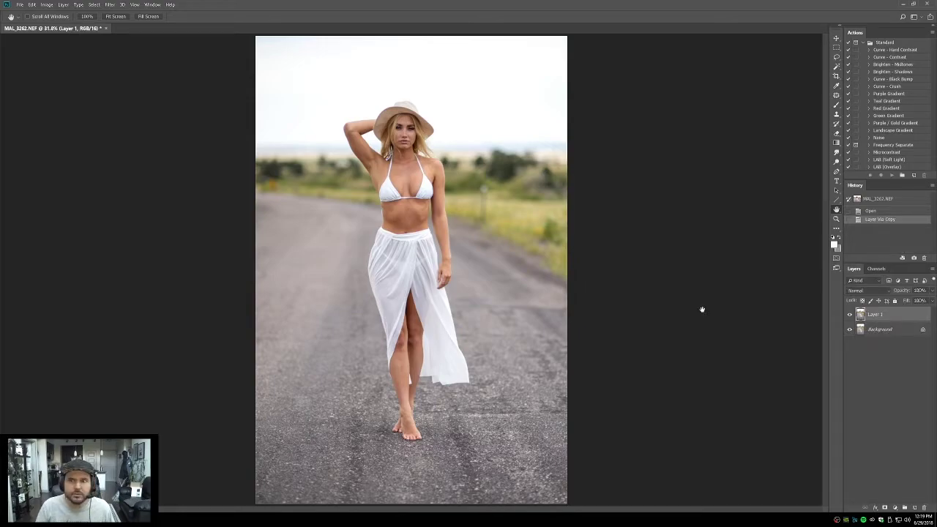
# Step: Add an empty layer above Layer 1 and heal the armpit creases on it with the Spot Healing Brush, sampling all layers
pyautogui.click(836, 219)
pyautogui.hotkey('ctrl', '1')
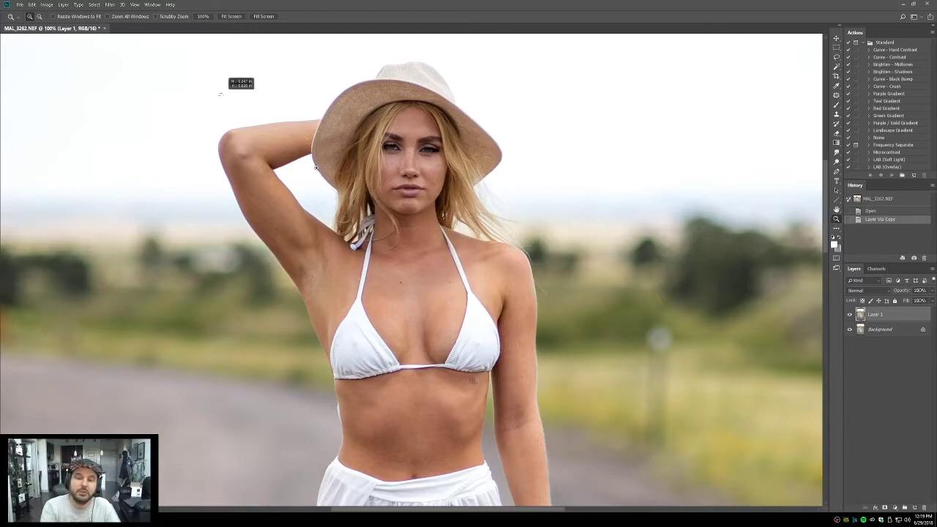
pyautogui.moveTo(238, 84); pyautogui.dragTo(501, 359)
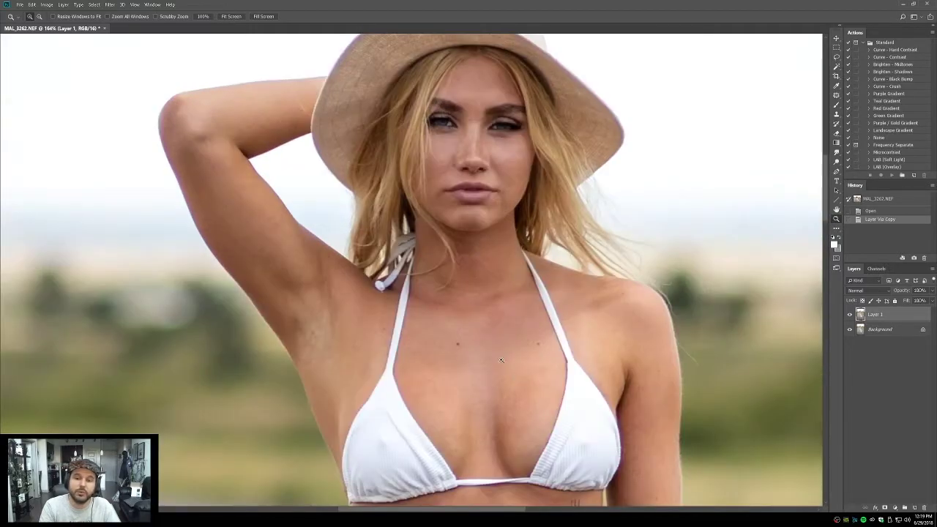
pyautogui.click(914, 508)
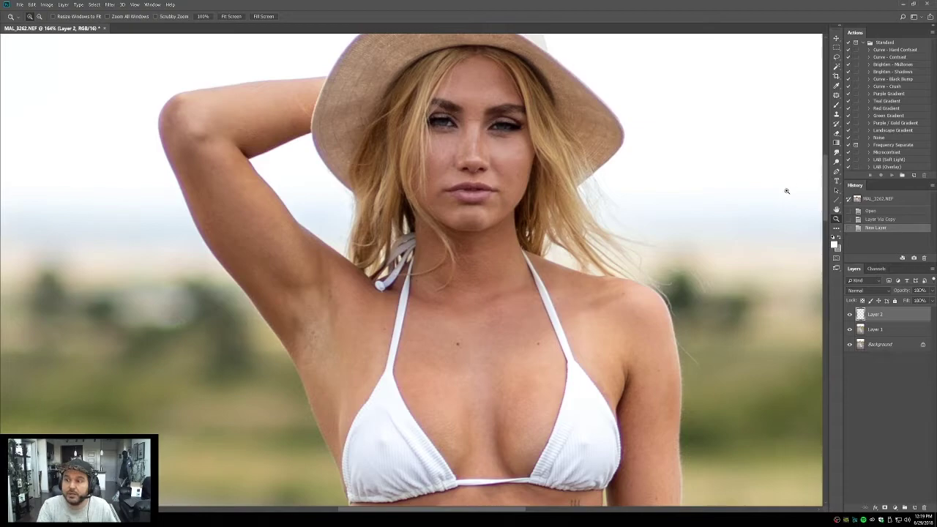
pyautogui.press('j')
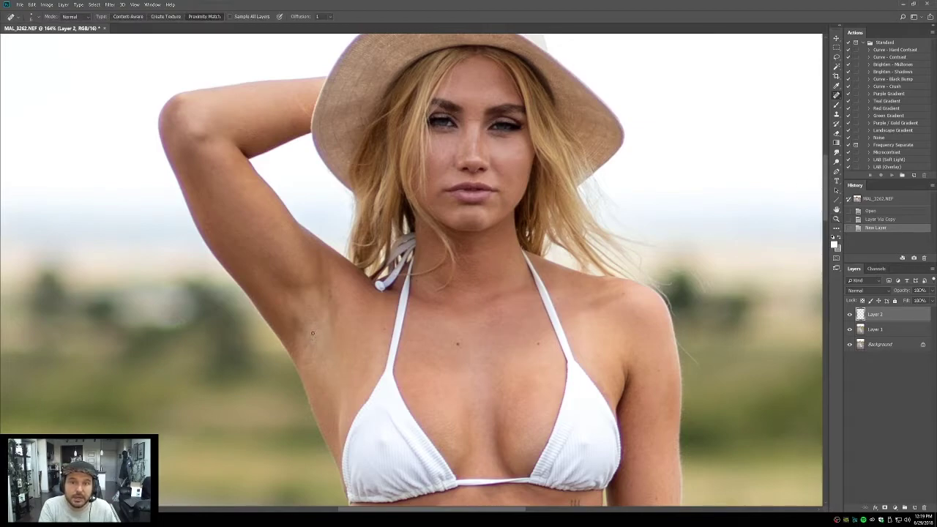
pyautogui.moveTo(313, 336)
pyautogui.mouseDown()
pyautogui.moveTo(315, 326)
pyautogui.moveTo(306, 340)
pyautogui.mouseUp()
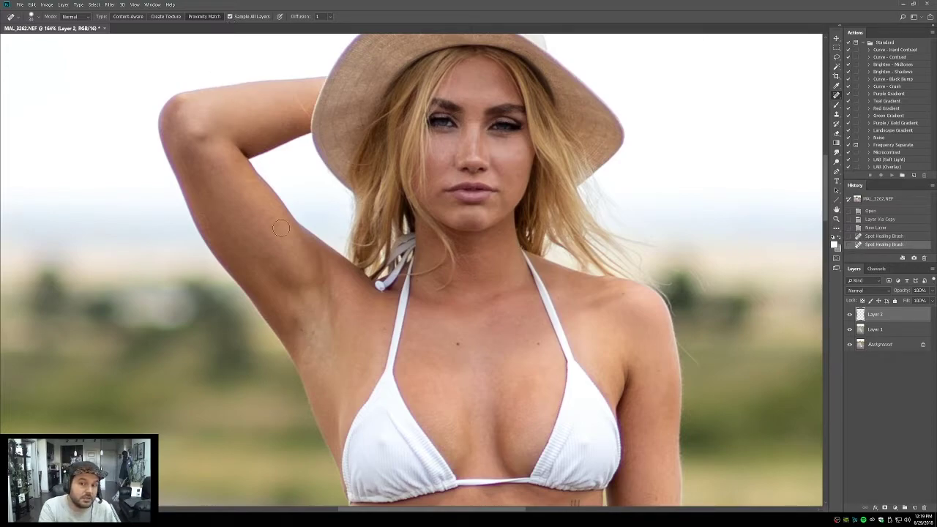
# Step: Undo the healing strokes on the armpit and the empty layer made for them
pyautogui.hotkey('ctrl', 'alt', 'z')
pyautogui.hotkey('ctrl', 'alt', 'z')
pyautogui.hotkey('ctrl', 'alt', 'z')
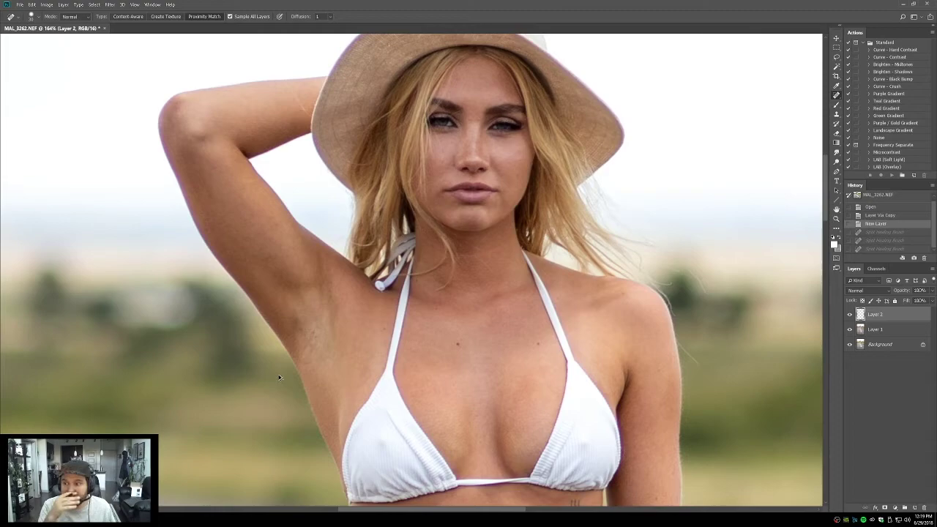
pyautogui.hotkey('ctrl', 'alt', 'z')
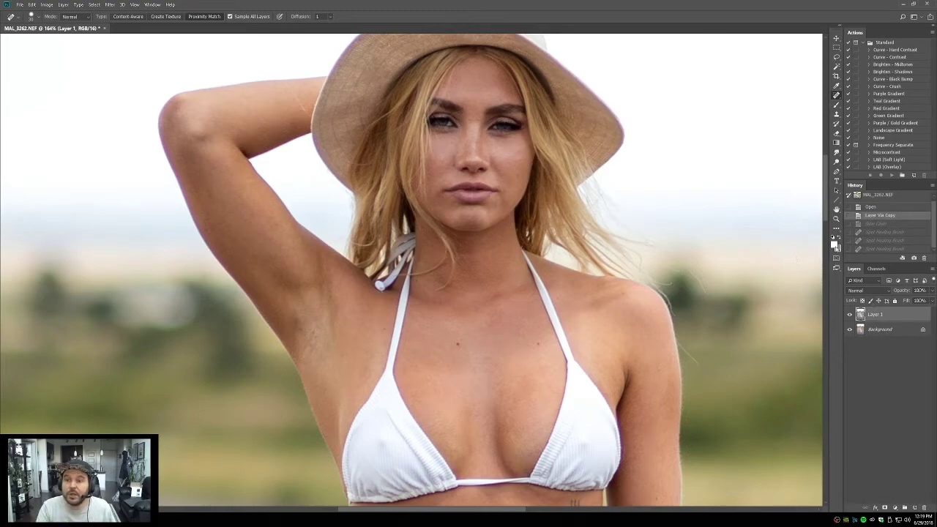
# Step: Add an empty layer, try to patch the armpit creases on it with the Patch Tool, and undo the patch
pyautogui.click(915, 507)
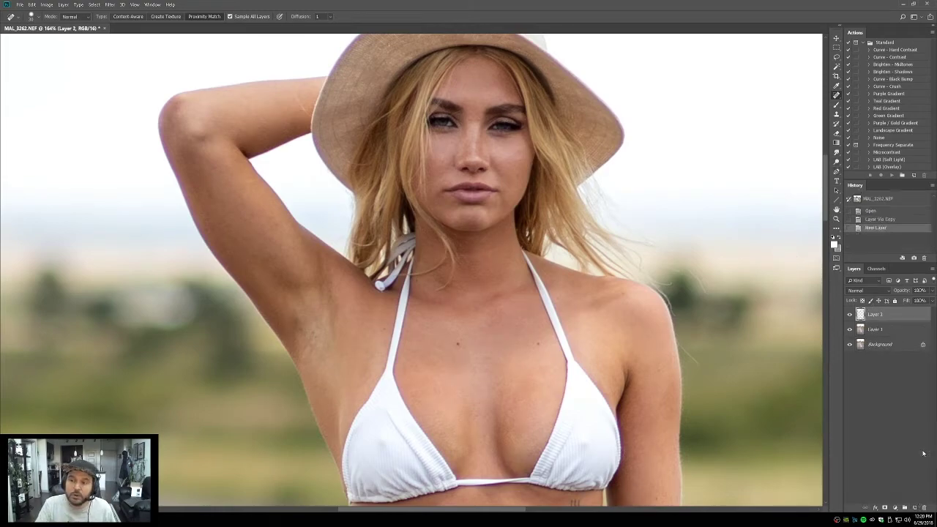
pyautogui.hotkey('shift', 'j')
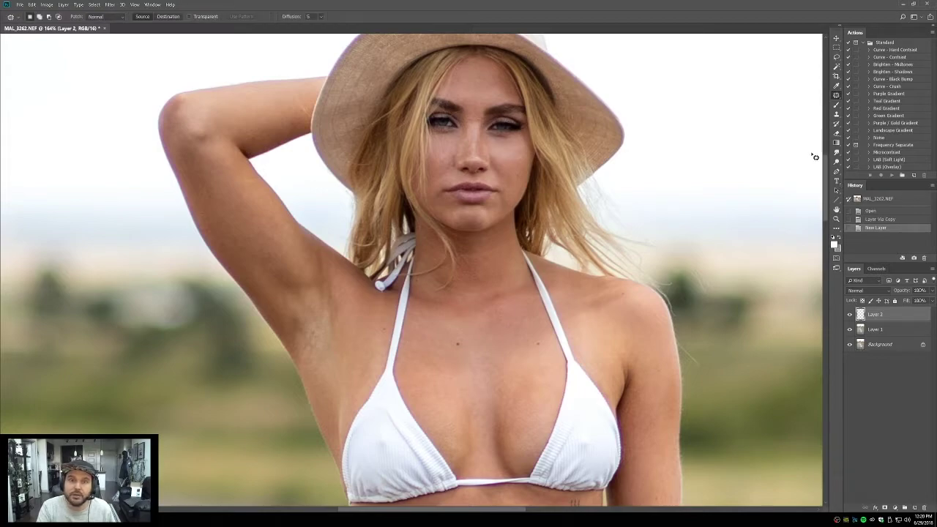
pyautogui.moveTo(312, 323); pyautogui.dragTo(306, 348)
pyautogui.moveTo(313, 335); pyautogui.dragTo(454, 192)
pyautogui.click(454, 191)
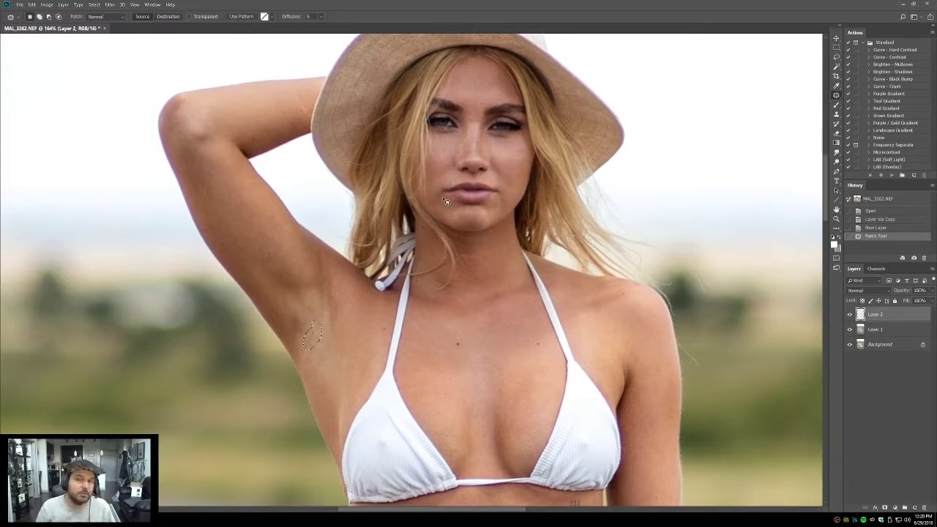
pyautogui.hotkey('ctrl', 'z')
# Step: Try cloning over the armpit on the empty layer with sampling set to Current Layer, and undo the stroke and the layer
pyautogui.press('s')
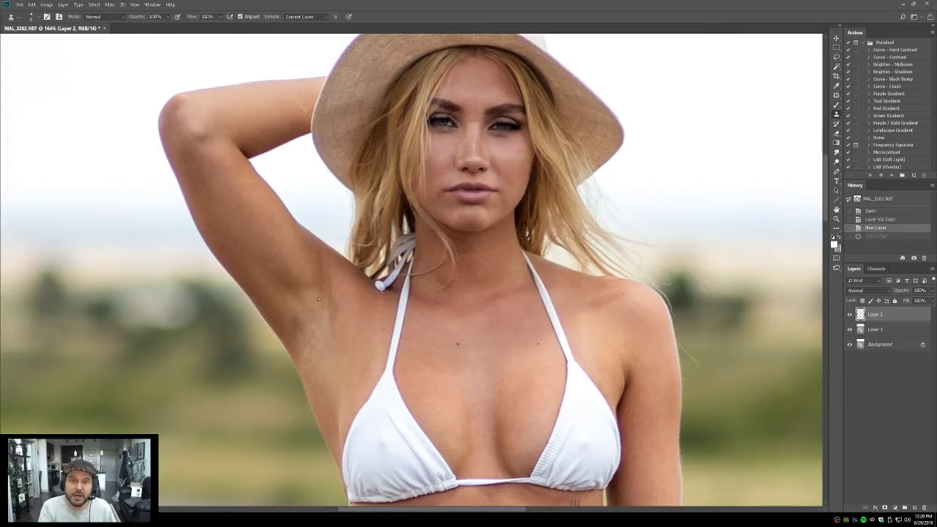
pyautogui.click(312, 334)
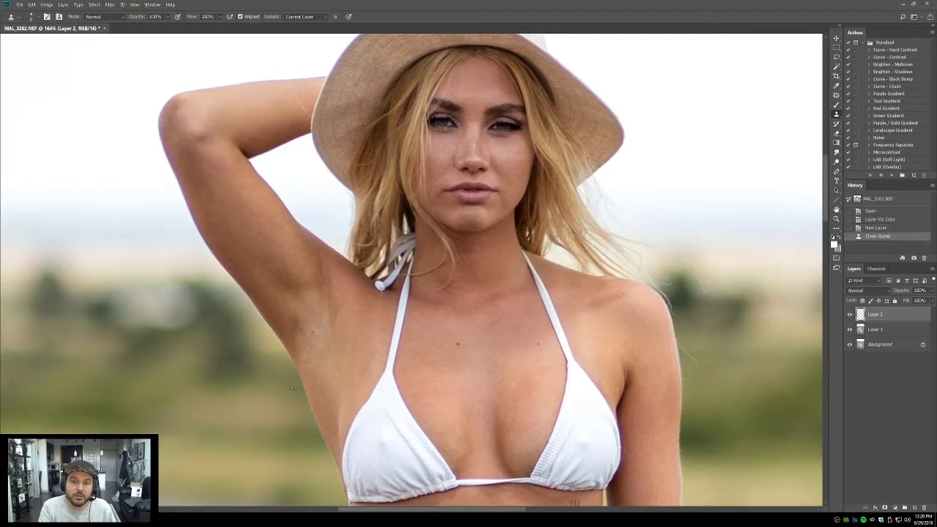
pyautogui.hotkey('ctrl', 'z')
pyautogui.click(305, 16)
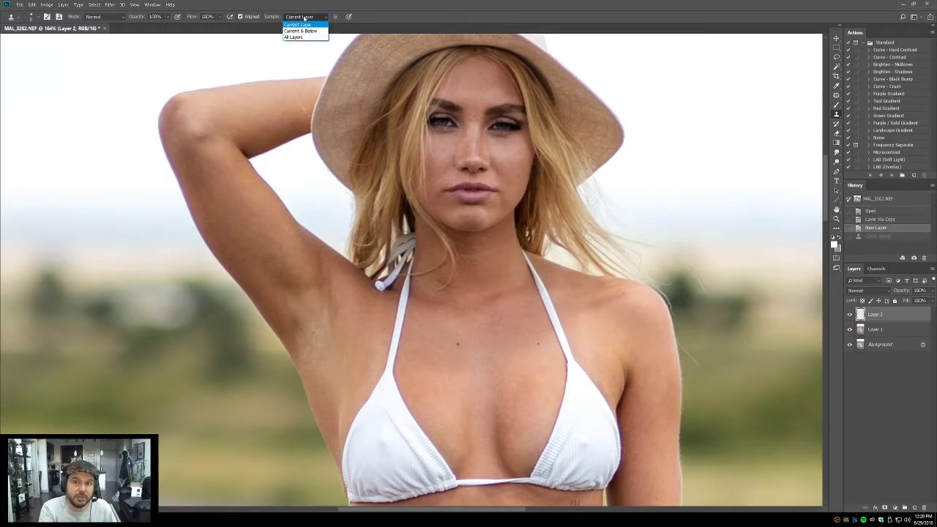
pyautogui.click(305, 25)
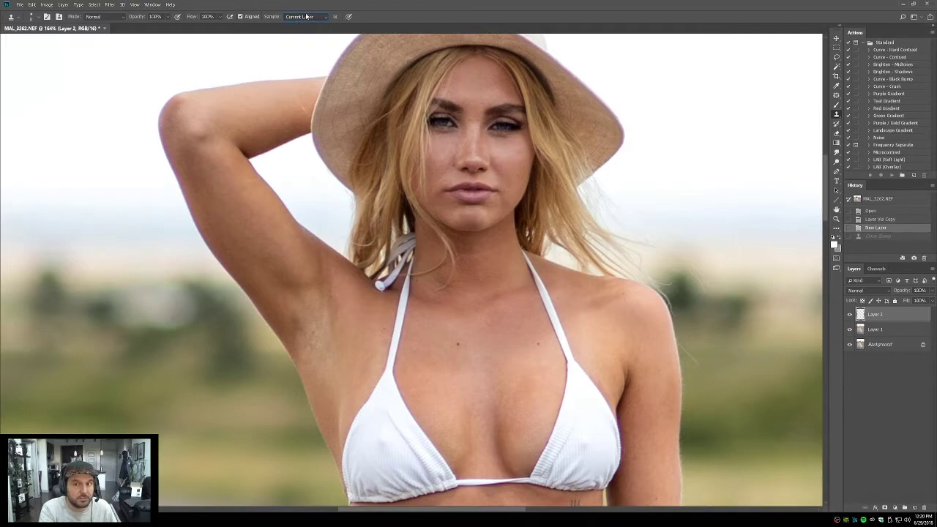
pyautogui.hotkey('ctrl', 'alt', 'z')
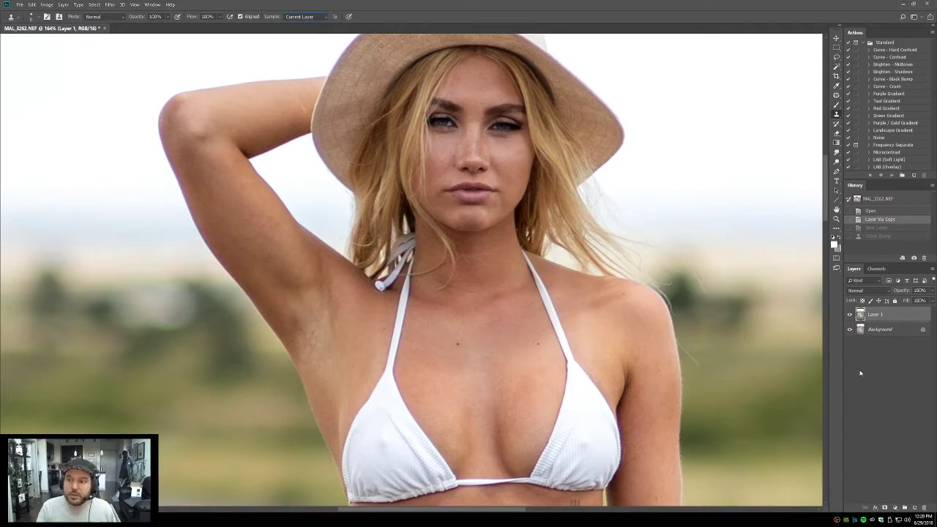
# Step: Heal the armpit creases directly on Layer 1 with repeated Spot Healing Brush dabs
pyautogui.click(878, 388)
pyautogui.click(859, 314)
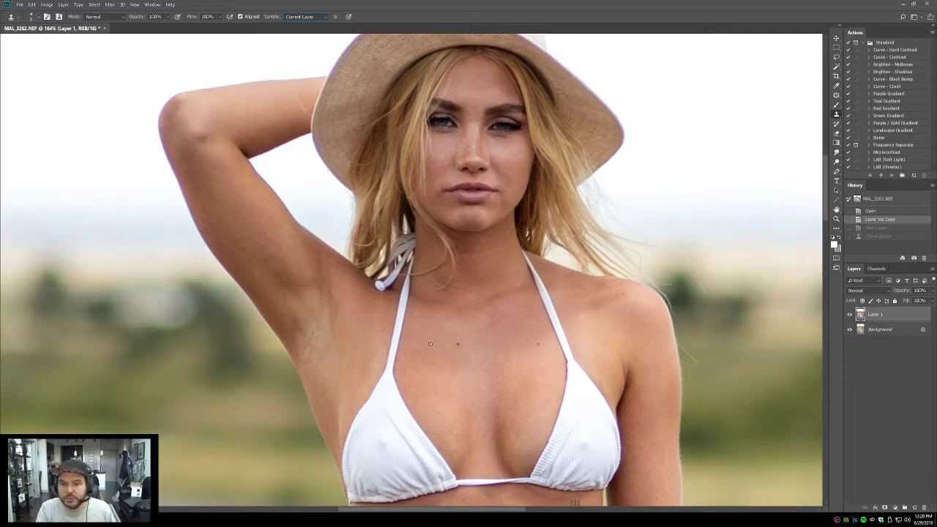
pyautogui.click(311, 334)
pyautogui.press('Return')
pyautogui.press('j')
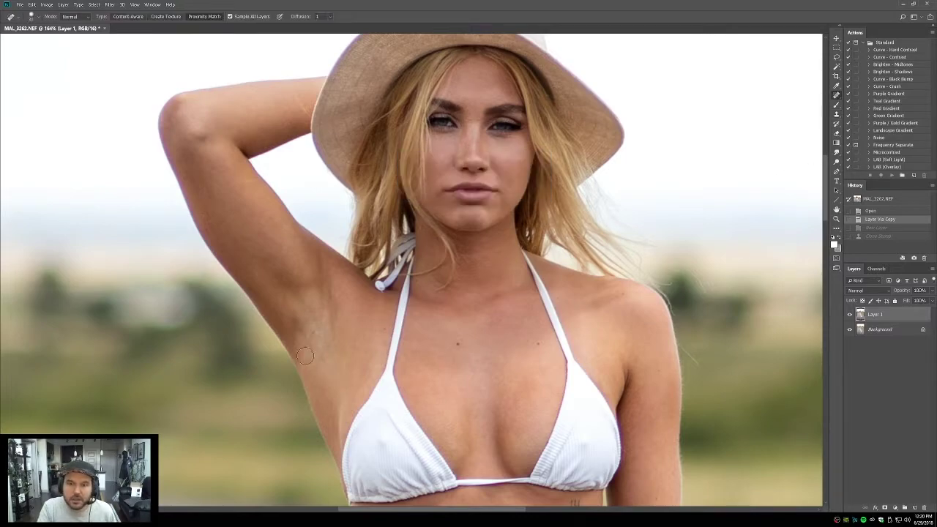
pyautogui.click(316, 336)
pyautogui.click(313, 339)
pyautogui.click(309, 345)
pyautogui.click(313, 344)
pyautogui.click(312, 336)
pyautogui.click(312, 340)
pyautogui.click(313, 344)
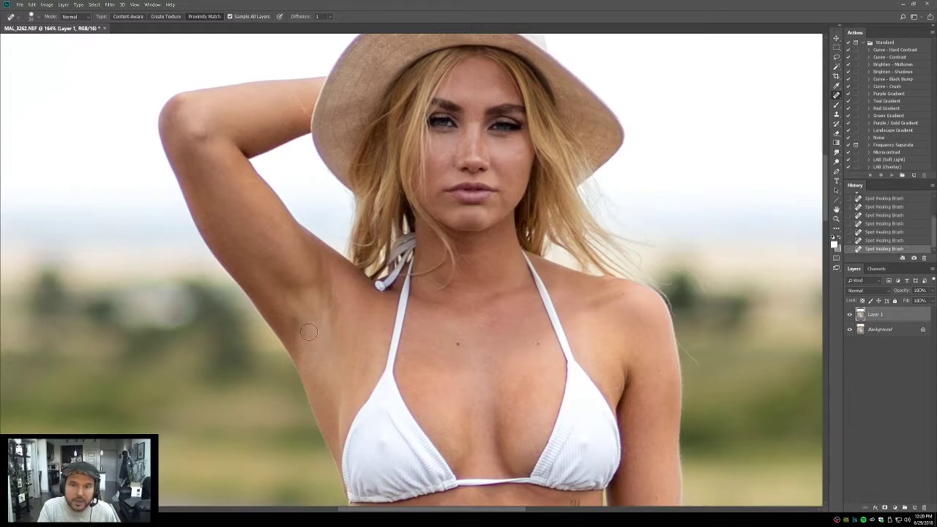
# Step: Remove the two moles and small blemishes on the chest with the Spot Healing Brush
pyautogui.click(427, 359)
pyautogui.click(443, 379)
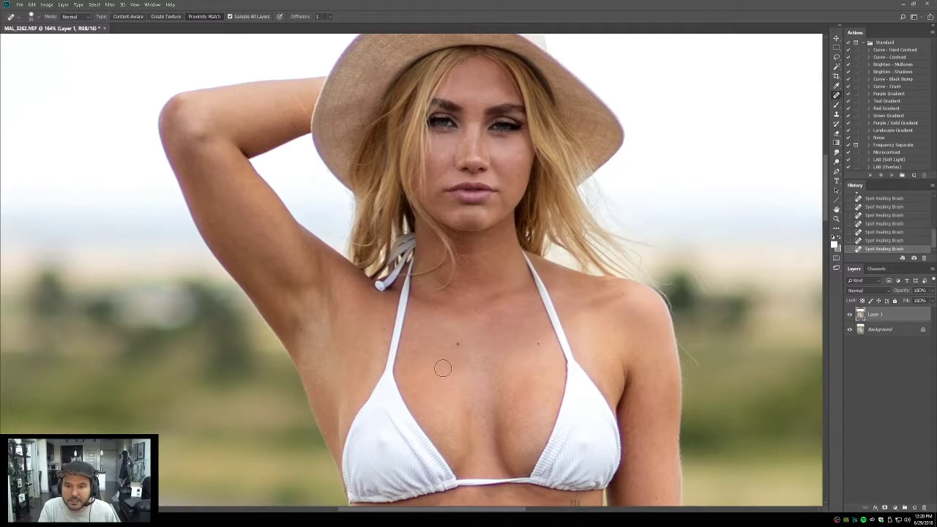
pyautogui.click(535, 344)
pyautogui.click(458, 342)
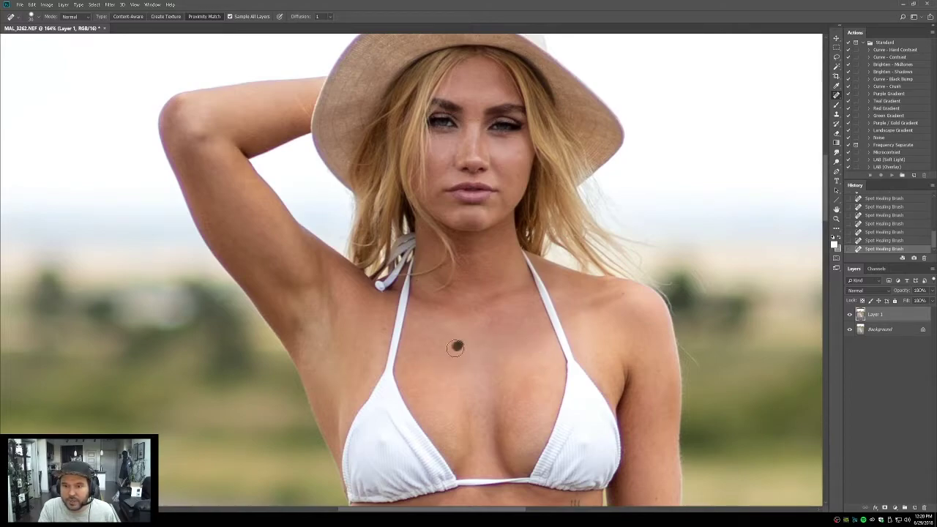
# Step: Heal small blemishes on the cheek and beside the corner of the mouth with the Spot Healing Brush
pyautogui.moveTo(528, 368)
pyautogui.mouseDown()
pyautogui.moveTo(384, 344)
pyautogui.moveTo(413, 372)
pyautogui.moveTo(408, 345)
pyautogui.mouseUp()
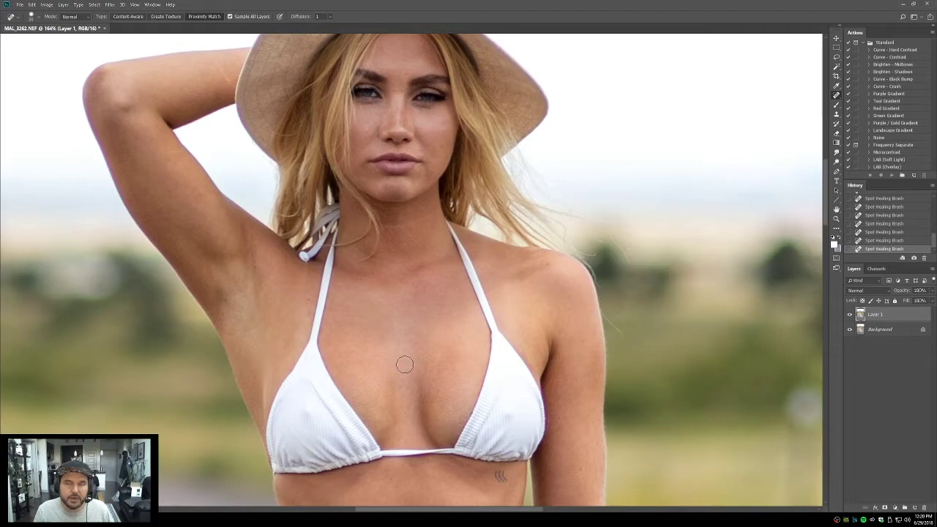
pyautogui.moveTo(400, 132); pyautogui.dragTo(371, 169)
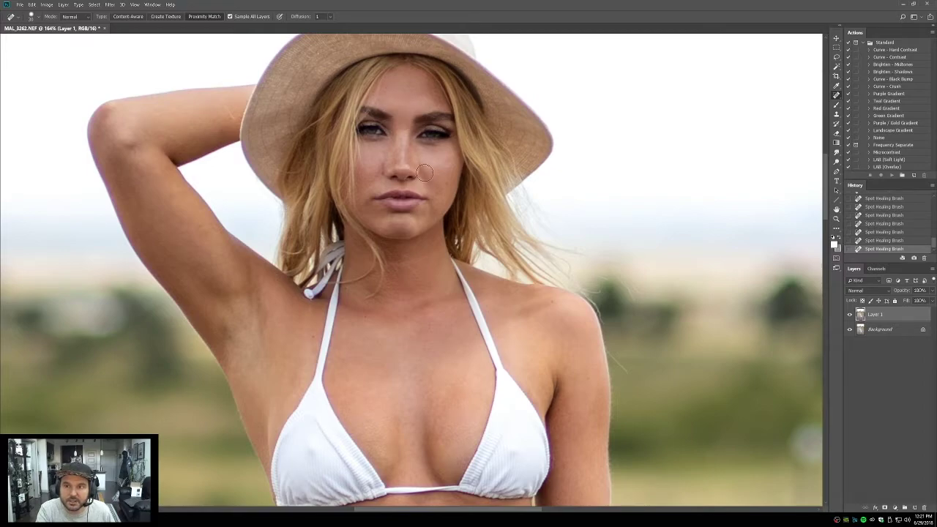
pyautogui.moveTo(437, 166); pyautogui.dragTo(425, 170)
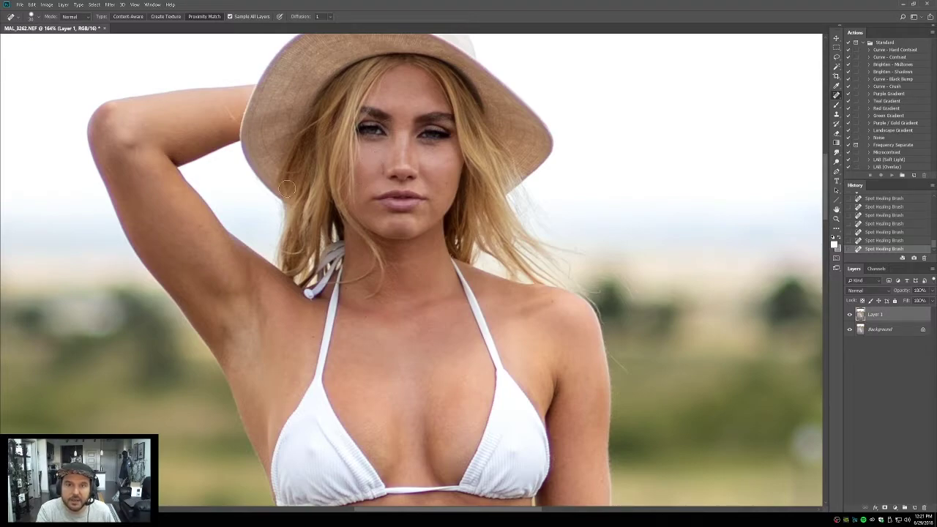
pyautogui.click(381, 192)
pyautogui.click(380, 186)
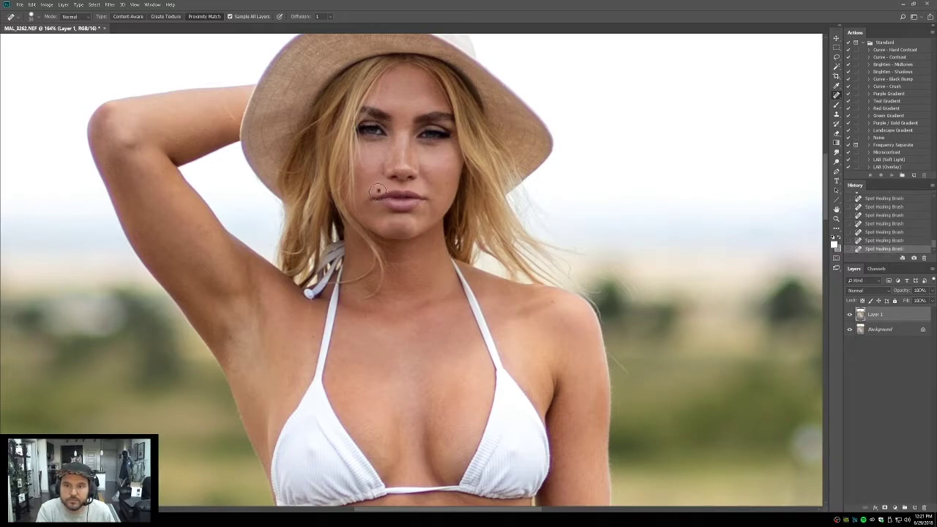
# Step: Stamp all visible layers into a new layer above Layer 1
pyautogui.moveTo(379, 349); pyautogui.dragTo(425, 379)
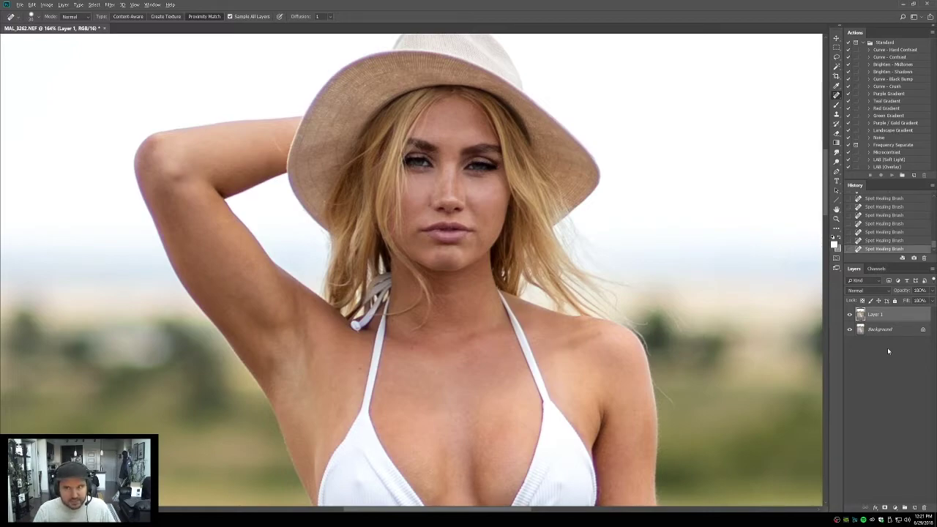
pyautogui.hotkey('ctrl', 'shift', 'alt', 'e')
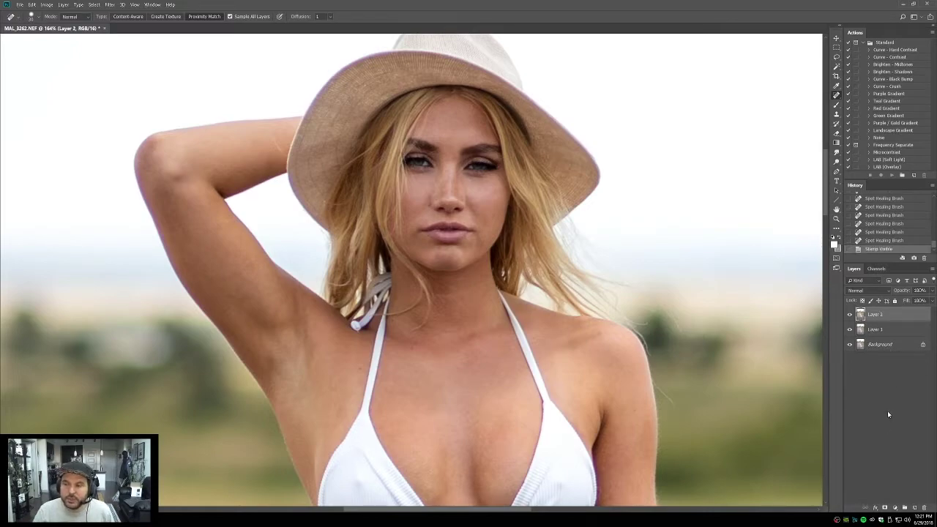
# Step: Stamp the visible layers once more using the Merge Visible command, and undo the extra layer
pyautogui.click(933, 271)
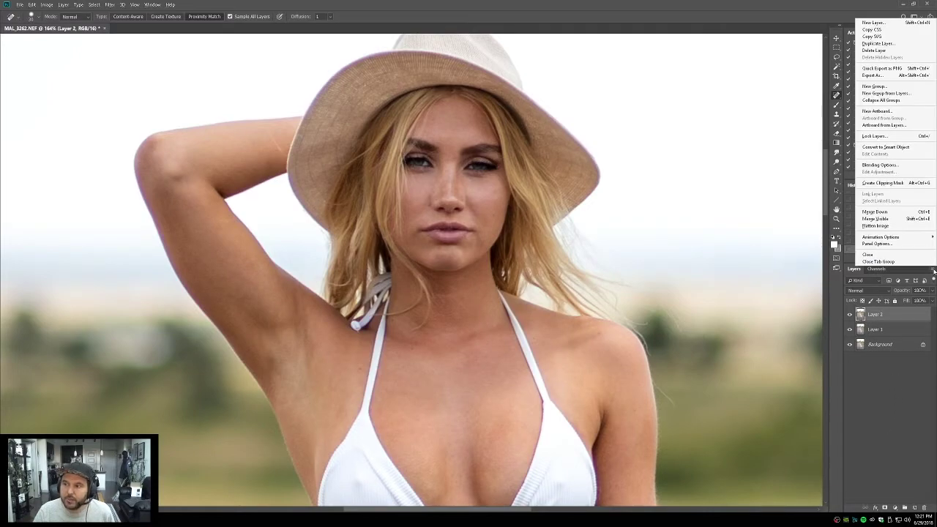
pyautogui.keyDown('alt'); pyautogui.click(895, 219); pyautogui.keyUp('alt')
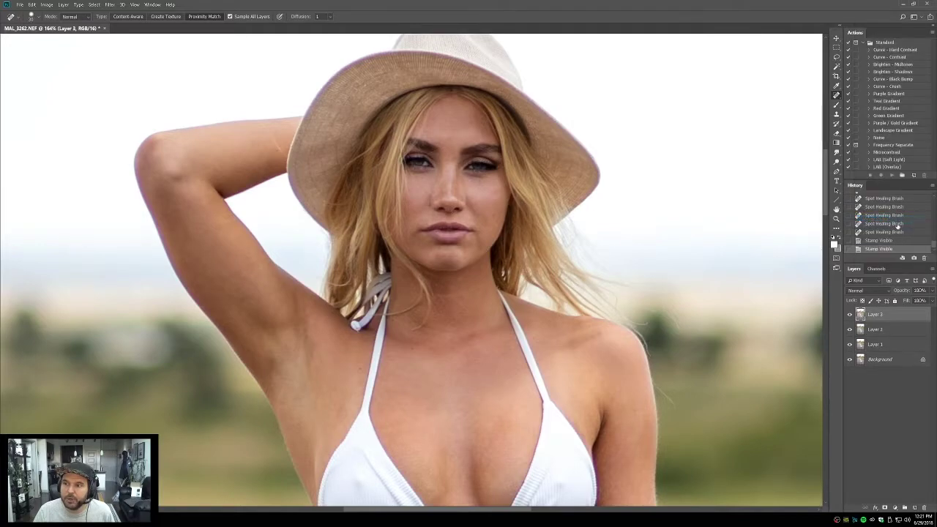
pyautogui.hotkey('ctrl', 'z')
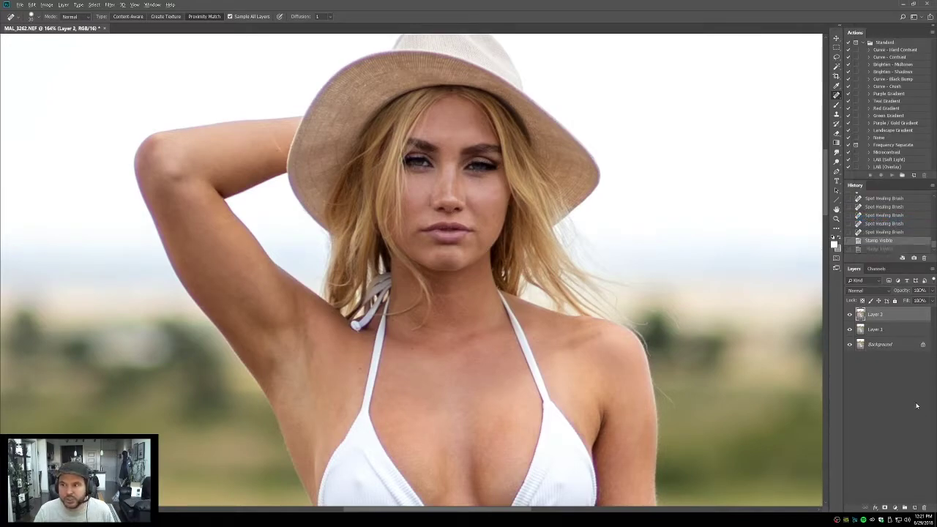
# Step: Undo the stamped visible layer and examine the thin line on the raised arm beside the hat
pyautogui.hotkey('ctrl', 'alt', 'z')
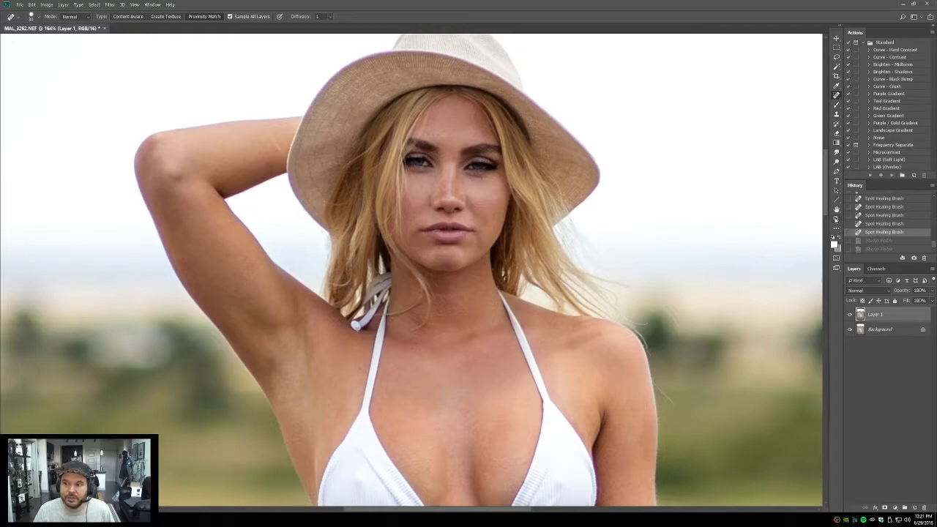
pyautogui.click(836, 219)
pyautogui.moveTo(231, 135); pyautogui.dragTo(464, 263)
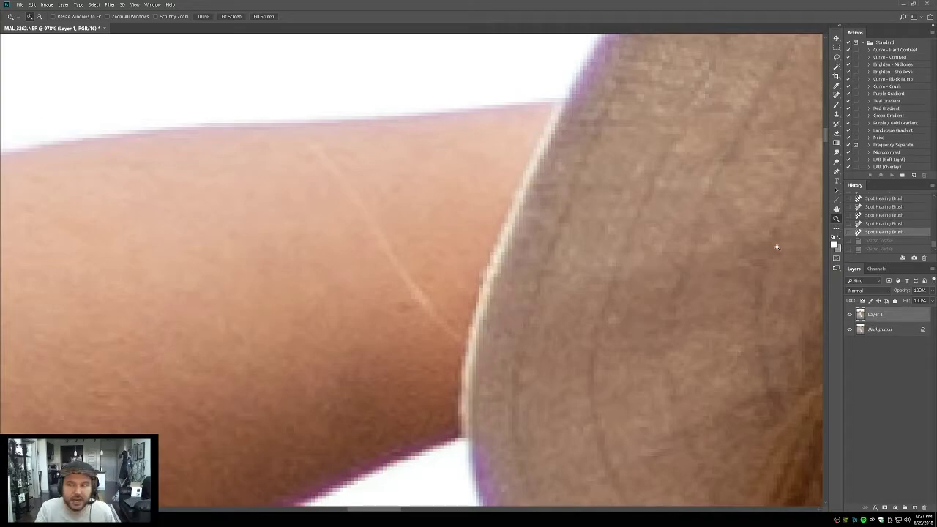
pyautogui.hotkey('ctrl', '0')
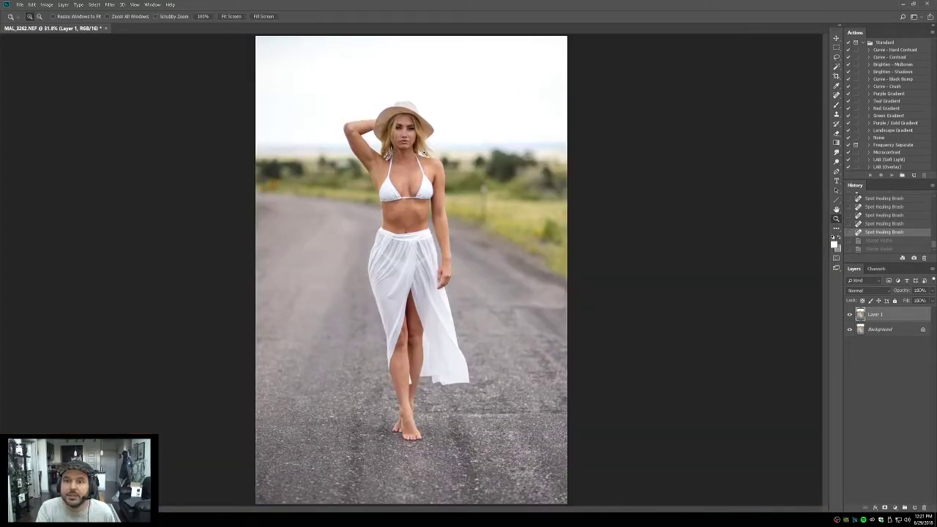
# Step: Mark the flyaway hairs beneath the hat brim with trial Brush strokes and undo them
pyautogui.click(418, 158)
pyautogui.click(428, 234)
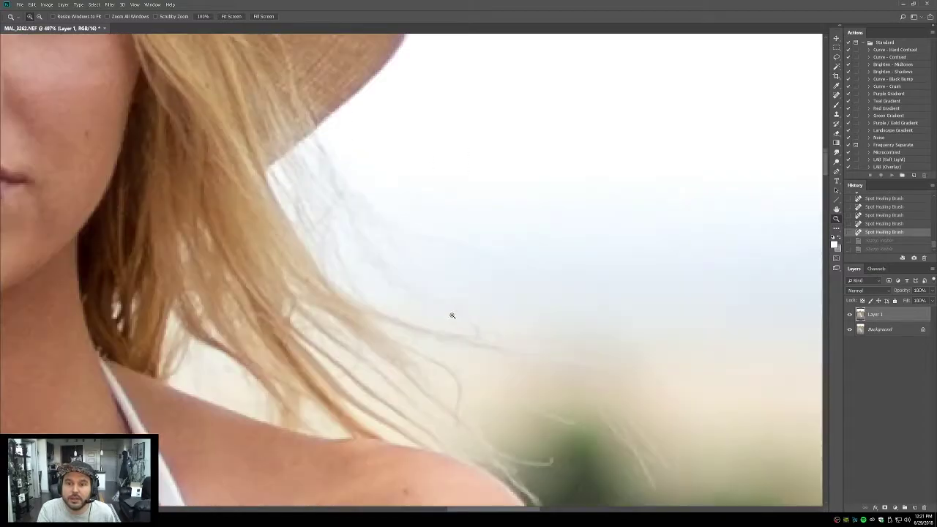
pyautogui.moveTo(277, 116); pyautogui.dragTo(493, 373)
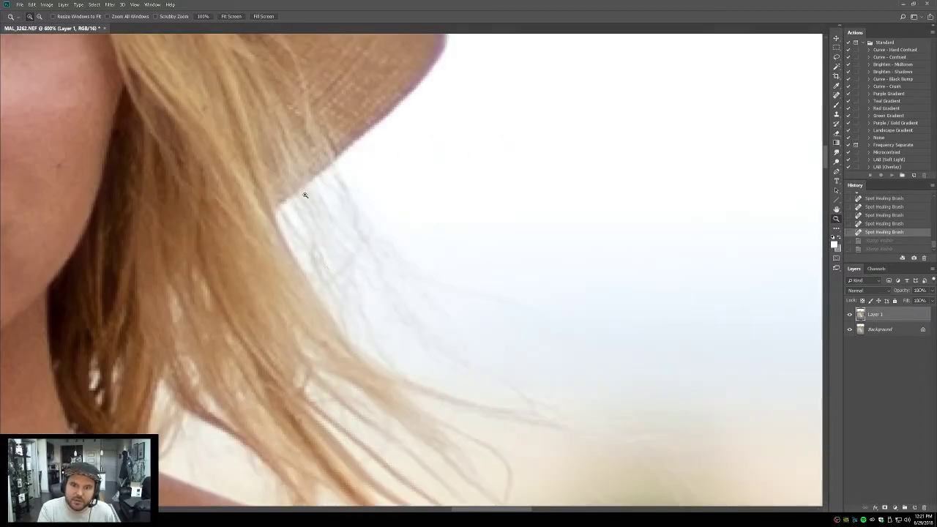
pyautogui.press('b')
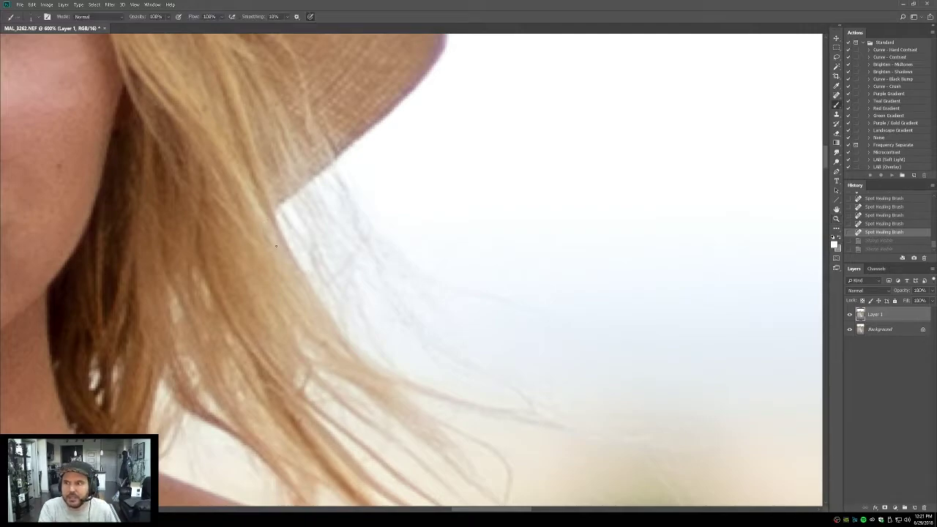
pyautogui.moveTo(264, 219); pyautogui.dragTo(359, 372)
pyautogui.hotkey('ctrl', 'z')
pyautogui.moveTo(314, 183)
pyautogui.mouseDown()
pyautogui.moveTo(341, 215)
pyautogui.moveTo(326, 279)
pyautogui.moveTo(397, 314)
pyautogui.mouseUp()
pyautogui.hotkey('ctrl', 'z')
# Step: Clone clean sky over the flyaway hairs between the hat brim and the blonde hair with the Clone Stamp
pyautogui.press('s')
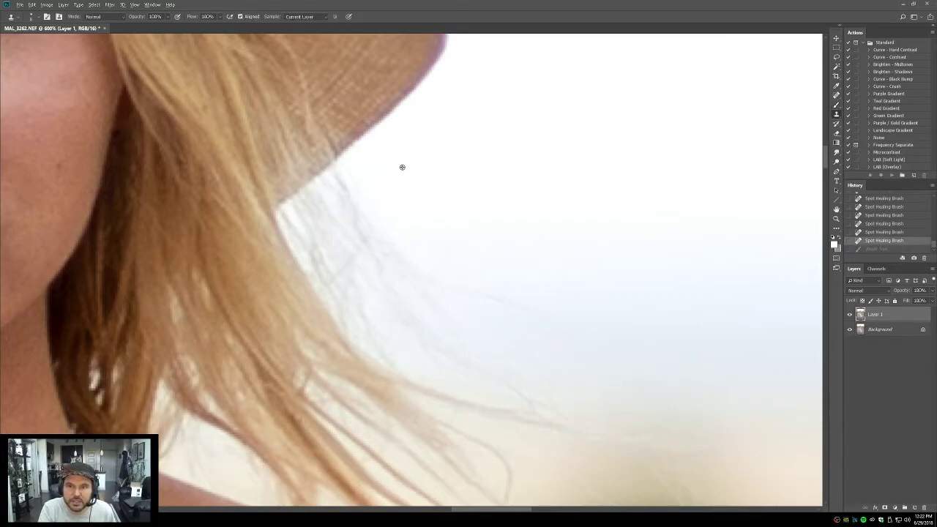
pyautogui.keyDown('alt'); pyautogui.click(472, 212); pyautogui.keyUp('alt')
pyautogui.moveTo(272, 221)
pyautogui.mouseDown()
pyautogui.moveTo(290, 220)
pyautogui.moveTo(285, 211)
pyautogui.moveTo(351, 324)
pyautogui.moveTo(415, 363)
pyautogui.mouseUp()
pyautogui.moveTo(305, 199); pyautogui.dragTo(385, 333)
pyautogui.moveTo(308, 230)
pyautogui.mouseDown()
pyautogui.moveTo(344, 289)
pyautogui.moveTo(305, 200)
pyautogui.moveTo(368, 279)
pyautogui.mouseUp()
pyautogui.moveTo(310, 190); pyautogui.dragTo(386, 295)
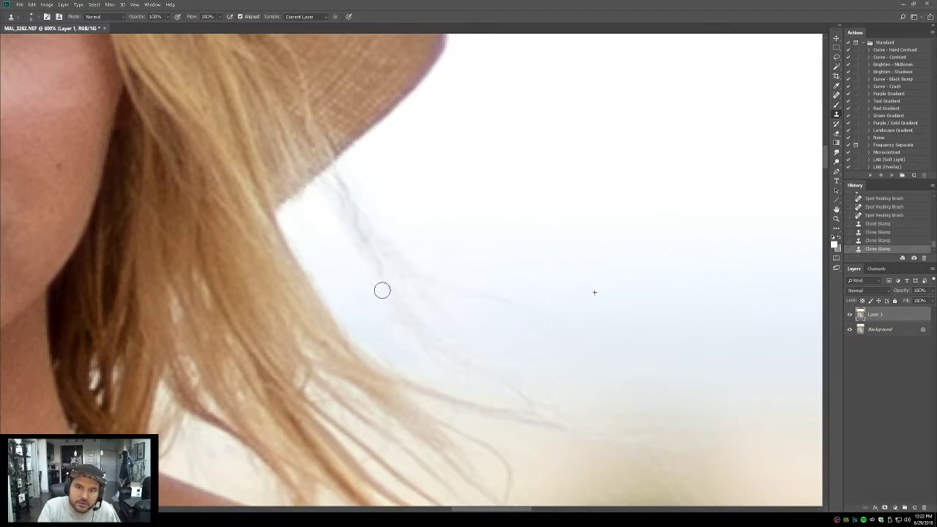
pyautogui.moveTo(324, 183); pyautogui.dragTo(383, 259)
pyautogui.moveTo(343, 184); pyautogui.dragTo(384, 249)
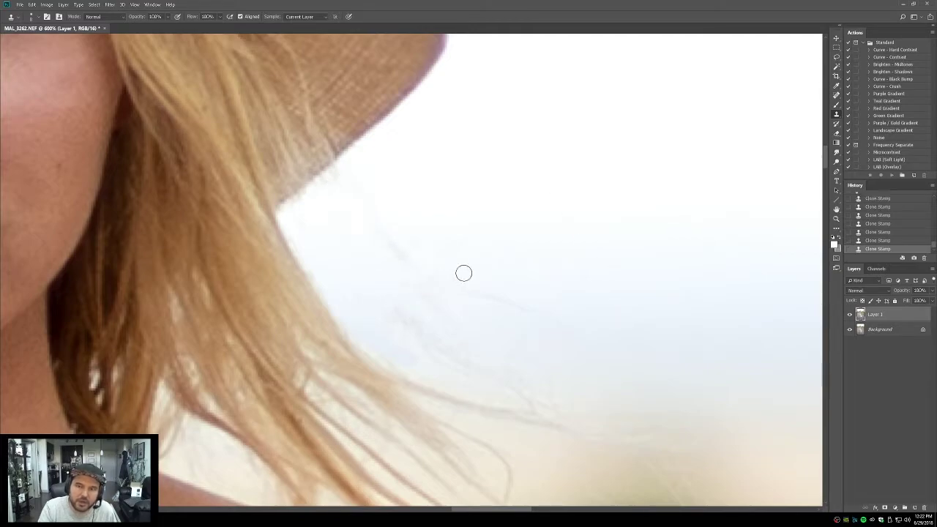
# Step: Undo all the Clone Stamp strokes over the flyaway hairs
pyautogui.hotkey('ctrl', 'alt', 'z')
pyautogui.hotkey('ctrl', 'alt', 'z')
pyautogui.hotkey('ctrl', 'alt', 'z')
pyautogui.hotkey('ctrl', 'alt', 'z')
pyautogui.hotkey('ctrl', 'alt', 'z')
pyautogui.hotkey('ctrl', 'alt', 'z')
pyautogui.hotkey('ctrl', 'alt', 'z')
# Step: Clone clean sky strips across the flyaway hairs, along the brim and along the hair edge to isolate small sections
pyautogui.keyDown('alt'); pyautogui.click(418, 210); pyautogui.keyUp('alt')
pyautogui.moveTo(323, 280); pyautogui.dragTo(383, 234)
pyautogui.moveTo(324, 228); pyautogui.dragTo(356, 201)
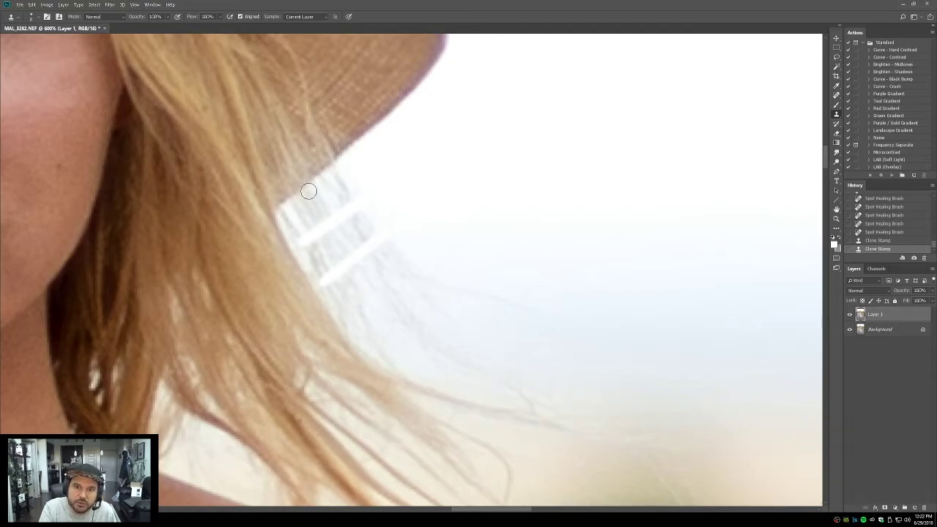
pyautogui.moveTo(286, 210); pyautogui.dragTo(337, 173)
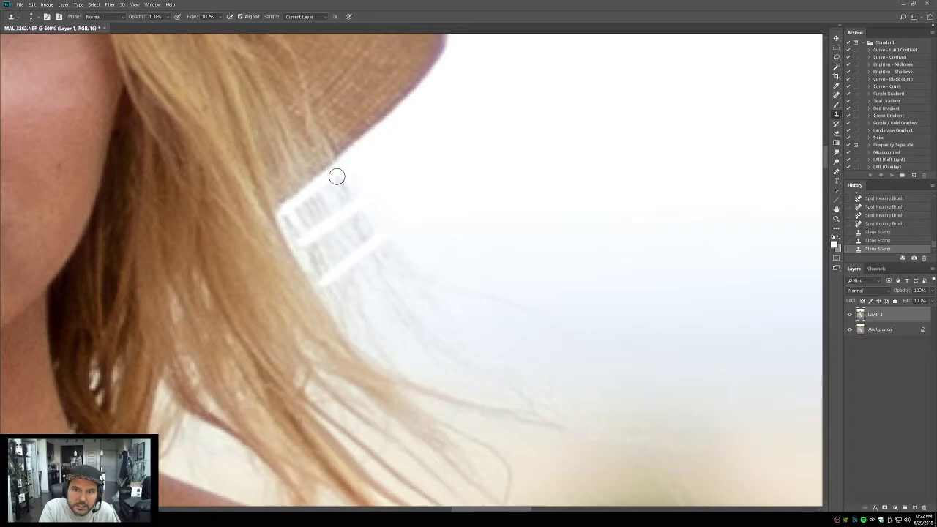
pyautogui.moveTo(283, 212); pyautogui.dragTo(343, 317)
# Step: Patch the two isolated sections of flyaway hair below the brim with clean sky, deselecting after each
pyautogui.press('j')
pyautogui.moveTo(334, 171); pyautogui.dragTo(287, 213)
pyautogui.moveTo(311, 245)
pyautogui.mouseDown()
pyautogui.moveTo(358, 207)
pyautogui.moveTo(359, 175)
pyautogui.moveTo(453, 133)
pyautogui.mouseUp()
pyautogui.hotkey('ctrl', 'd')
pyautogui.moveTo(349, 205)
pyautogui.mouseDown()
pyautogui.moveTo(321, 219)
pyautogui.moveTo(306, 244)
pyautogui.moveTo(317, 276)
pyautogui.moveTo(351, 264)
pyautogui.moveTo(398, 215)
pyautogui.mouseUp()
pyautogui.moveTo(336, 240); pyautogui.dragTo(470, 169)
pyautogui.hotkey('ctrl', 'd')
pyautogui.moveTo(423, 278); pyautogui.dragTo(374, 219)
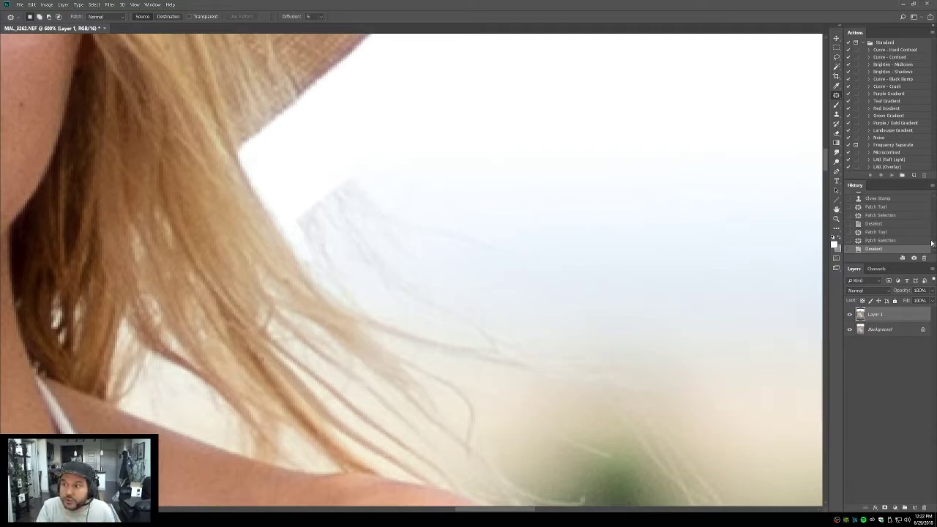
# Step: Revert to the last Spot Healing Brush history state and patch the flyaway hairs under the brim without isolating them first
pyautogui.moveTo(933, 247); pyautogui.dragTo(934, 240)
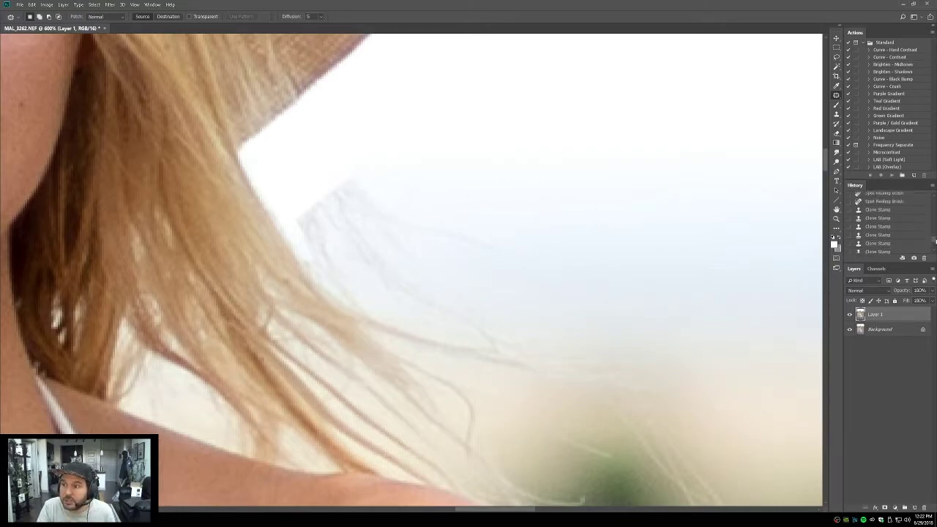
pyautogui.click(883, 201)
pyautogui.moveTo(313, 94)
pyautogui.mouseDown()
pyautogui.moveTo(243, 160)
pyautogui.moveTo(276, 221)
pyautogui.moveTo(323, 192)
pyautogui.moveTo(318, 93)
pyautogui.mouseUp()
pyautogui.moveTo(303, 170); pyautogui.dragTo(412, 133)
pyautogui.hotkey('ctrl', 'd')
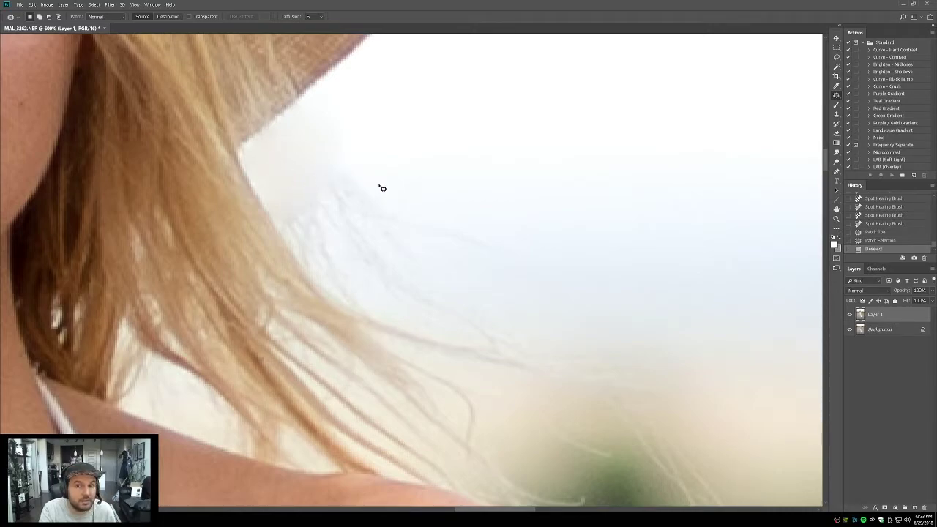
# Step: Clone a border of clean sky around the flyaway hairs just below the discoloured patch
pyautogui.click(836, 218)
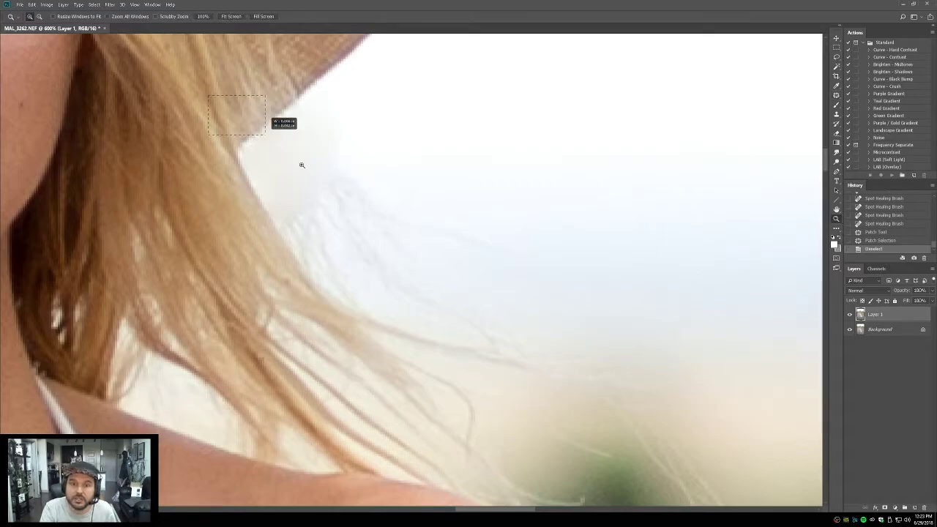
pyautogui.moveTo(314, 262); pyautogui.dragTo(370, 262)
pyautogui.moveTo(381, 225); pyautogui.dragTo(371, 228)
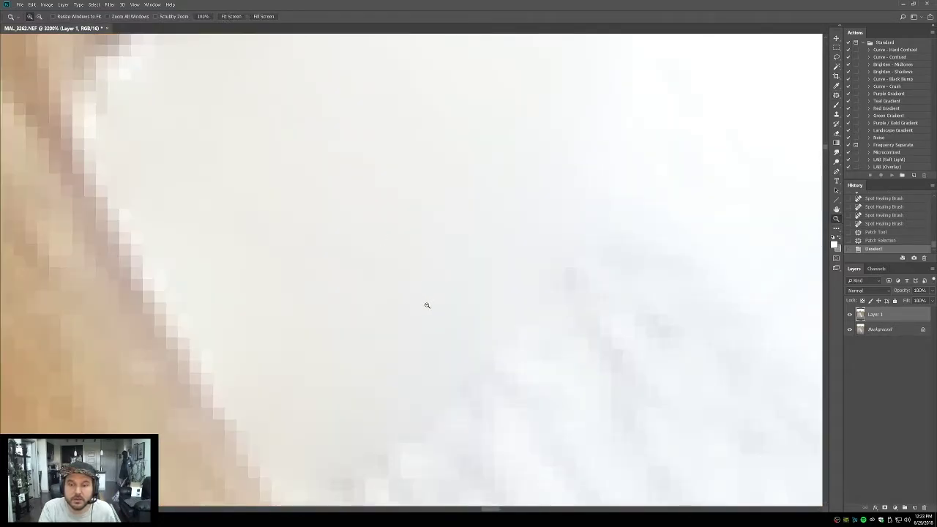
pyautogui.keyDown('alt'); pyautogui.click(423, 304); pyautogui.keyUp('alt')
pyautogui.moveTo(423, 303); pyautogui.dragTo(283, 253)
pyautogui.press('s')
pyautogui.keyDown('alt'); pyautogui.click(475, 191); pyautogui.keyUp('alt')
pyautogui.moveTo(233, 316)
pyautogui.mouseDown()
pyautogui.moveTo(379, 204)
pyautogui.moveTo(236, 320)
pyautogui.moveTo(295, 396)
pyautogui.moveTo(396, 301)
pyautogui.moveTo(327, 387)
pyautogui.moveTo(310, 389)
pyautogui.moveTo(470, 277)
pyautogui.mouseUp()
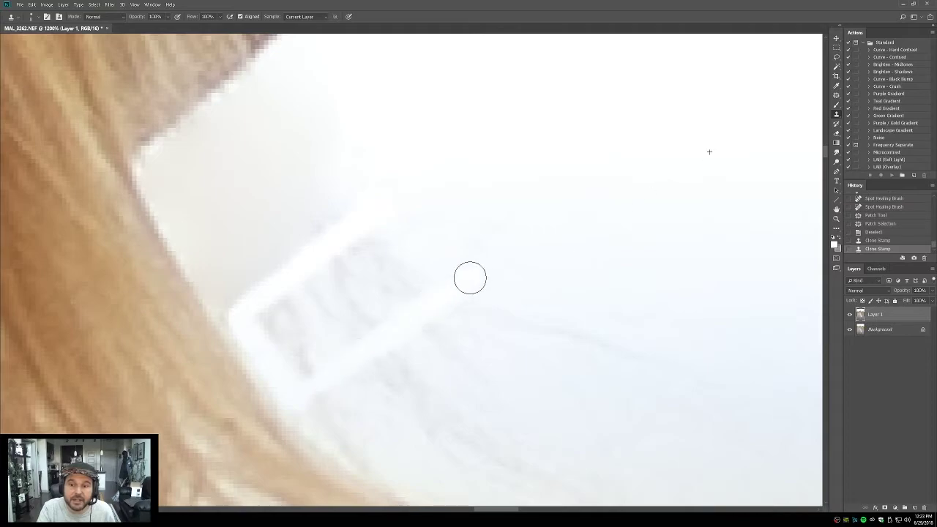
# Step: Patch the bordered section of flyaway hairs with clean sky and deselect
pyautogui.press('j')
pyautogui.moveTo(428, 185); pyautogui.dragTo(385, 204)
pyautogui.moveTo(330, 249); pyautogui.dragTo(276, 295)
pyautogui.moveTo(302, 389)
pyautogui.mouseDown()
pyautogui.moveTo(483, 259)
pyautogui.moveTo(418, 193)
pyautogui.moveTo(428, 185)
pyautogui.mouseUp()
pyautogui.moveTo(372, 261); pyautogui.dragTo(617, 126)
pyautogui.hotkey('ctrl', 'd')
pyautogui.moveTo(401, 324)
pyautogui.mouseDown()
pyautogui.moveTo(201, 302)
pyautogui.moveTo(349, 339)
pyautogui.moveTo(394, 314)
pyautogui.mouseUp()
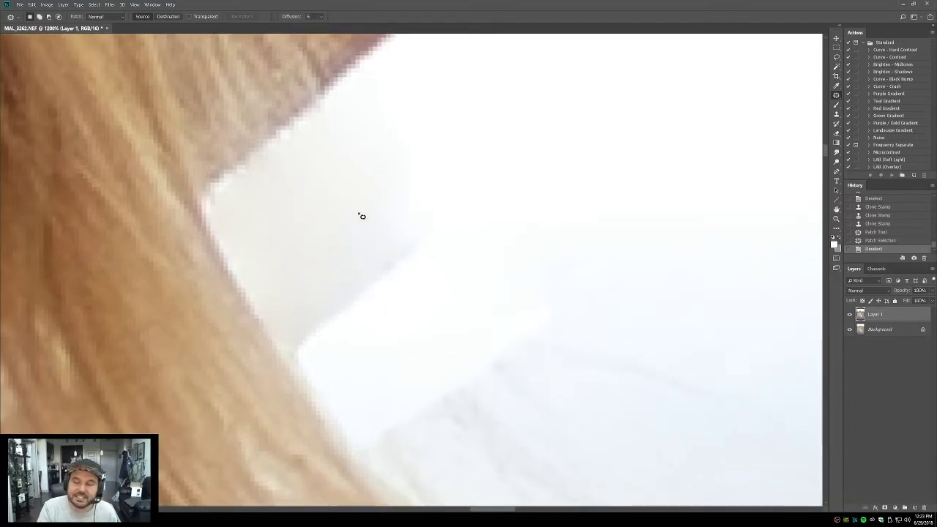
# Step: Step through the history to compare the patch results, and restore the flyaway hairs to their state before cloning and patching
pyautogui.hotkey('ctrl', 'alt', 'z')
pyautogui.hotkey('ctrl', 'alt', 'z')
pyautogui.hotkey('ctrl', 'alt', 'z')
pyautogui.hotkey('ctrl', 'alt', 'z')
pyautogui.hotkey('ctrl', 'alt', 'z')
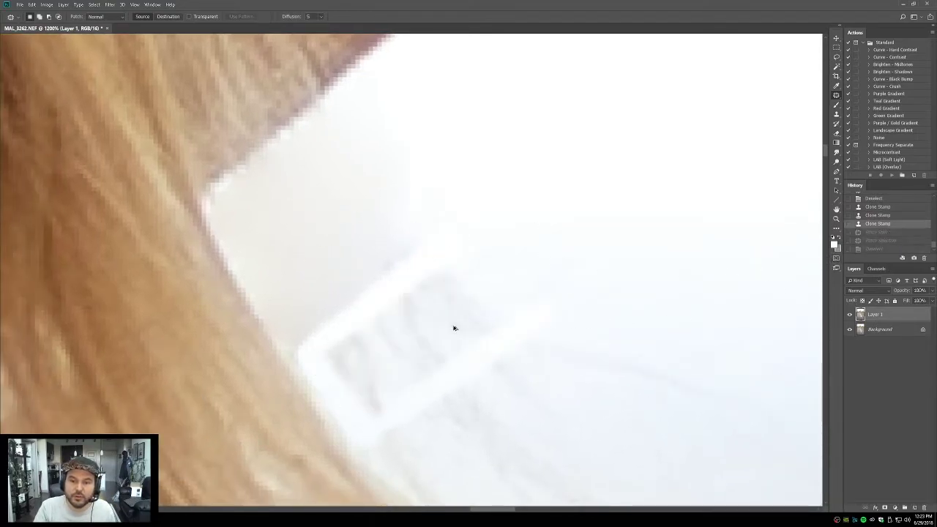
pyautogui.hotkey('ctrl', 'shift', 'z')
pyautogui.hotkey('ctrl', 'shift', 'z')
pyautogui.hotkey('ctrl', 'shift', 'z')
pyautogui.hotkey('ctrl', 'shift', 'z')
pyautogui.hotkey('ctrl', 'shift', 'z')
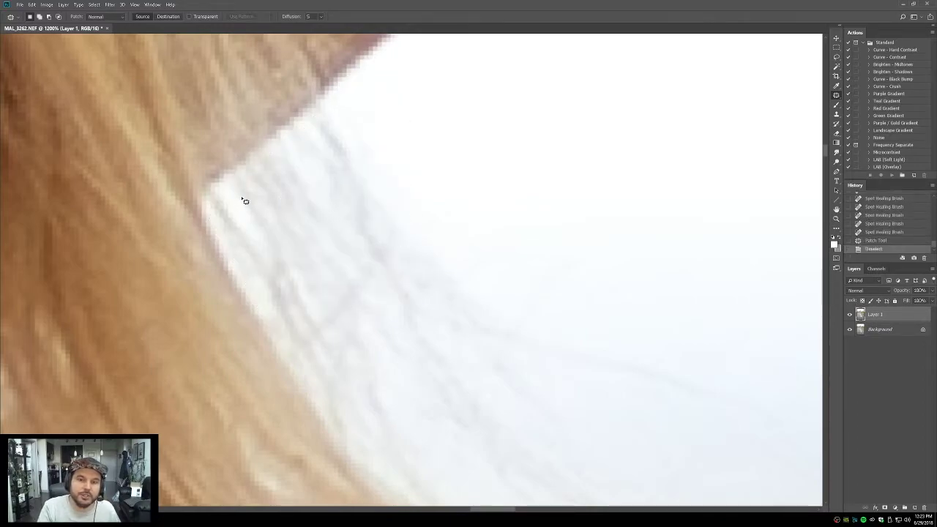
# Step: Patch the flyaway hairs just inside the brim and hair edges with clean sky, and undo the patch
pyautogui.moveTo(325, 115)
pyautogui.mouseDown()
pyautogui.moveTo(212, 202)
pyautogui.moveTo(221, 238)
pyautogui.moveTo(259, 276)
pyautogui.moveTo(356, 189)
pyautogui.moveTo(376, 120)
pyautogui.moveTo(333, 104)
pyautogui.mouseUp()
pyautogui.scroll(2, 284, 240)
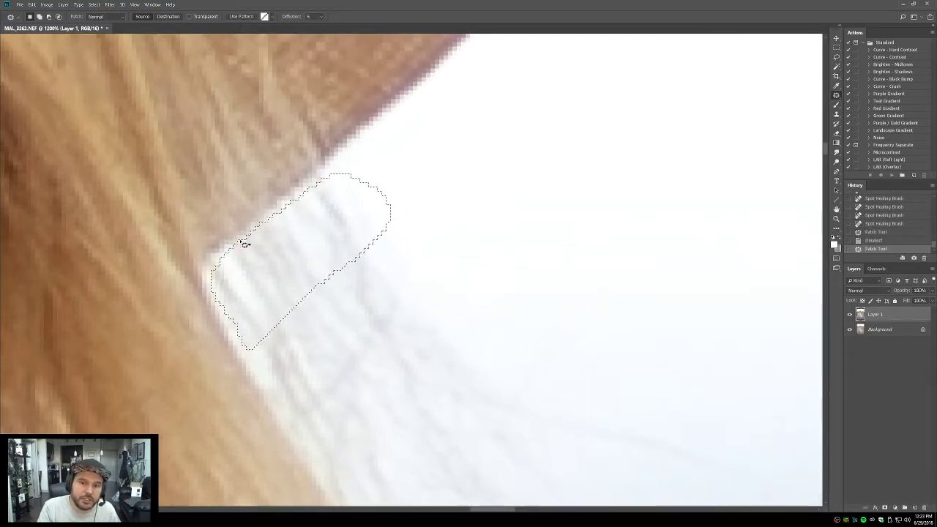
pyautogui.moveTo(242, 250); pyautogui.dragTo(447, 146)
pyautogui.hotkey('ctrl', 'd')
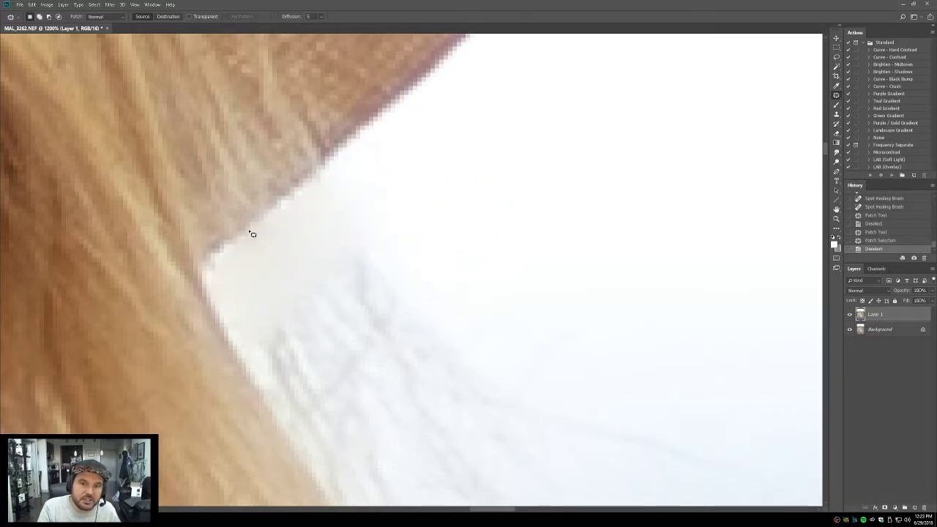
pyautogui.hotkey('ctrl', 'alt', 'z')
pyautogui.hotkey('ctrl', 'alt', 'z')
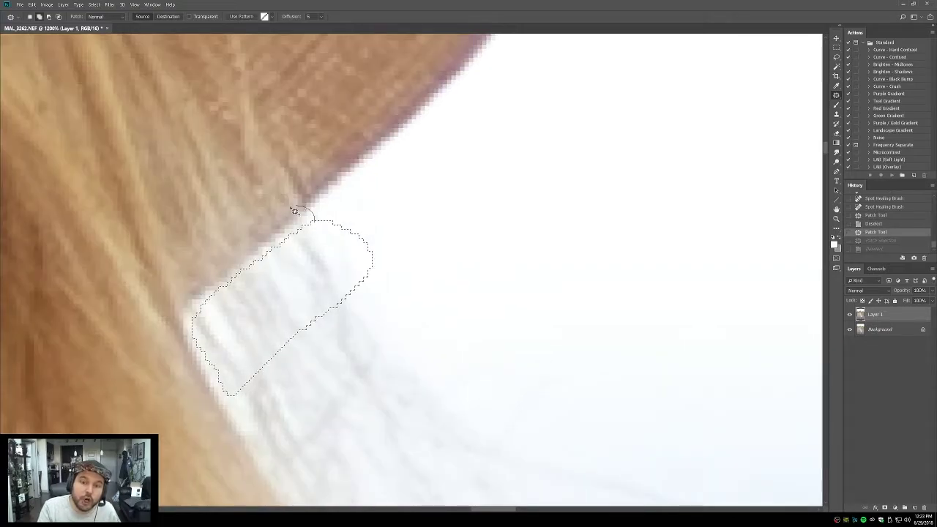
# Step: Extend the patch selection over the brim edge, patch it from farther along the brim, and undo the patch
pyautogui.moveTo(193, 315); pyautogui.dragTo(192, 306)
pyautogui.moveTo(299, 286)
pyautogui.mouseDown()
pyautogui.moveTo(293, 299)
pyautogui.moveTo(449, 159)
pyautogui.mouseUp()
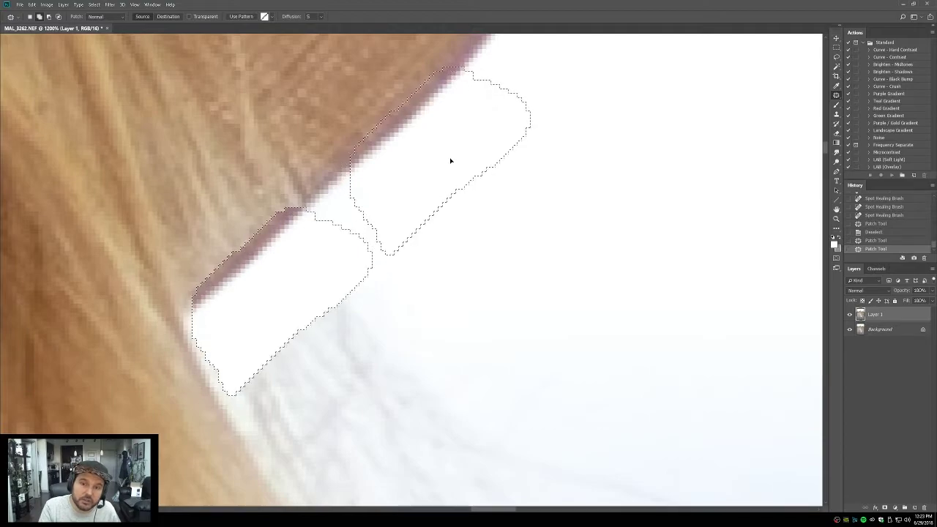
pyautogui.hotkey('ctrl', 'd')
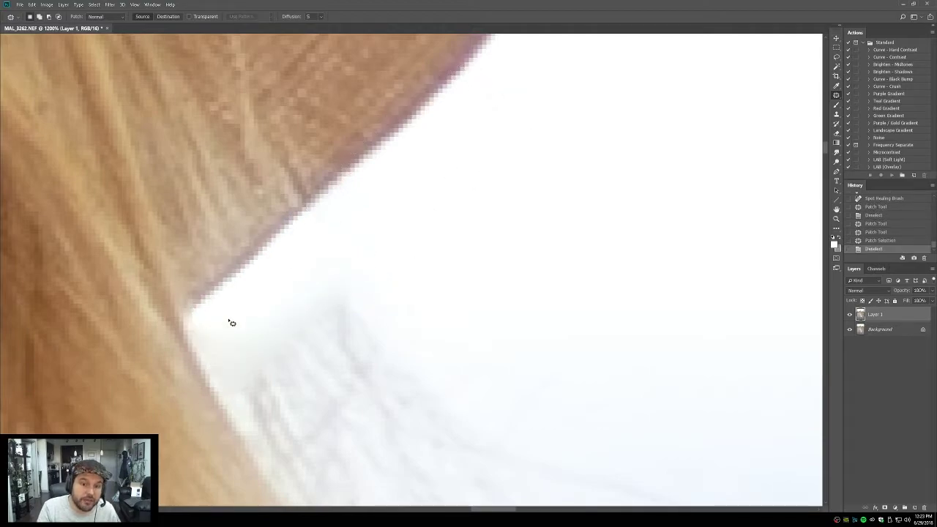
pyautogui.hotkey('ctrl', 'alt', 'z')
pyautogui.hotkey('ctrl', 'alt', 'z')
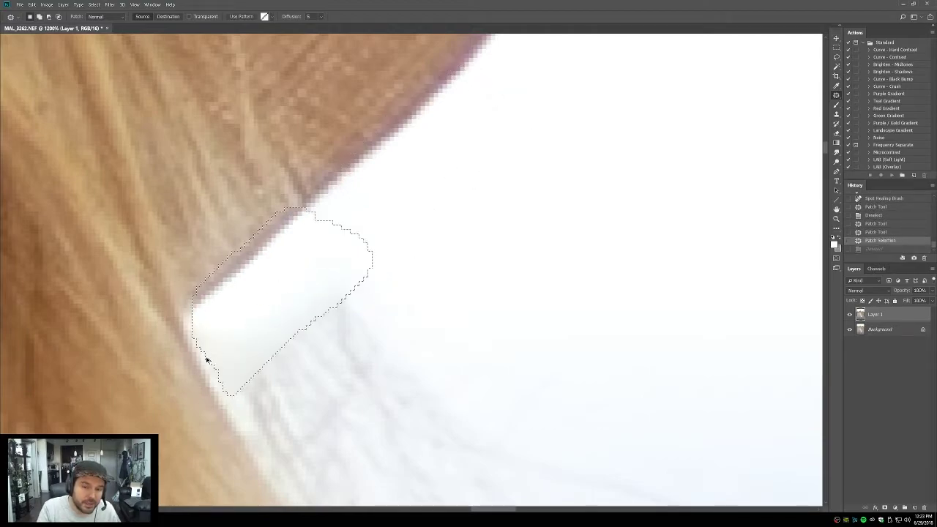
# Step: Extend the selection over the blonde hair's edge, patch it from farther along the brim, then undo the patch and deselect
pyautogui.moveTo(197, 325); pyautogui.dragTo(194, 373)
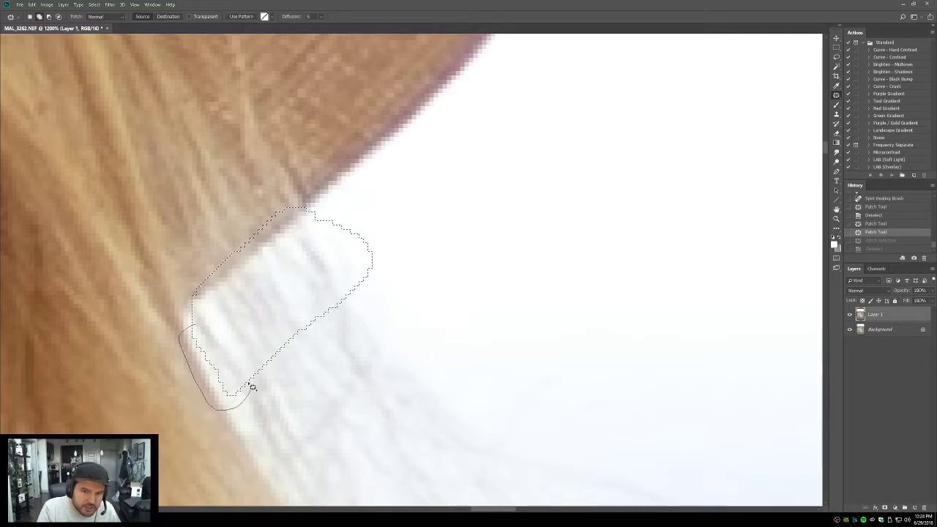
pyautogui.moveTo(254, 390); pyautogui.dragTo(255, 393)
pyautogui.moveTo(200, 321)
pyautogui.mouseDown()
pyautogui.moveTo(184, 300)
pyautogui.moveTo(193, 345)
pyautogui.moveTo(196, 337)
pyautogui.mouseUp()
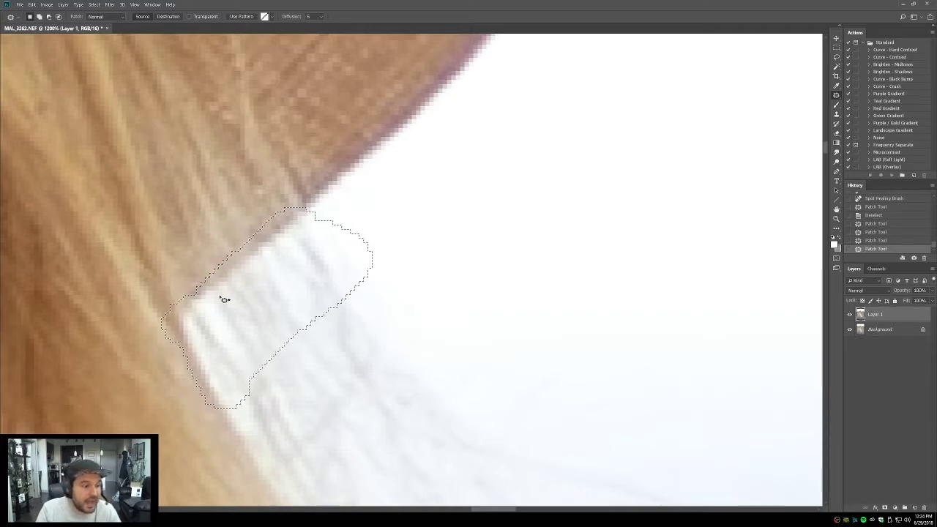
pyautogui.moveTo(225, 299); pyautogui.dragTo(442, 141)
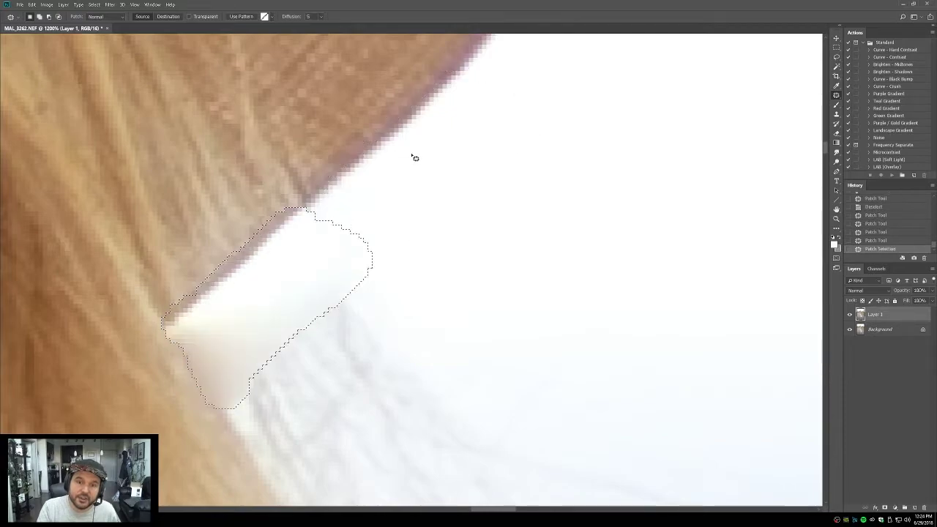
pyautogui.hotkey('ctrl', 'd')
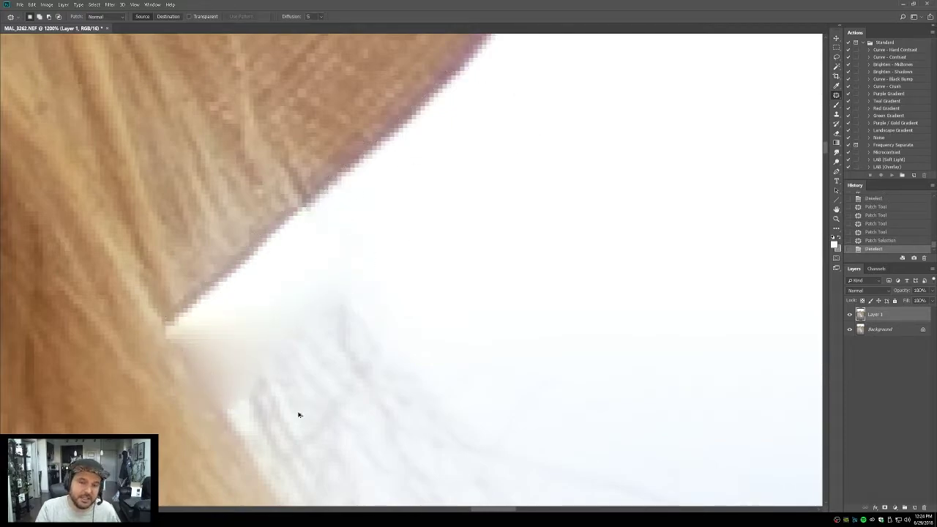
pyautogui.hotkey('ctrl', 'alt', 'z')
pyautogui.hotkey('ctrl', 'alt', 'z')
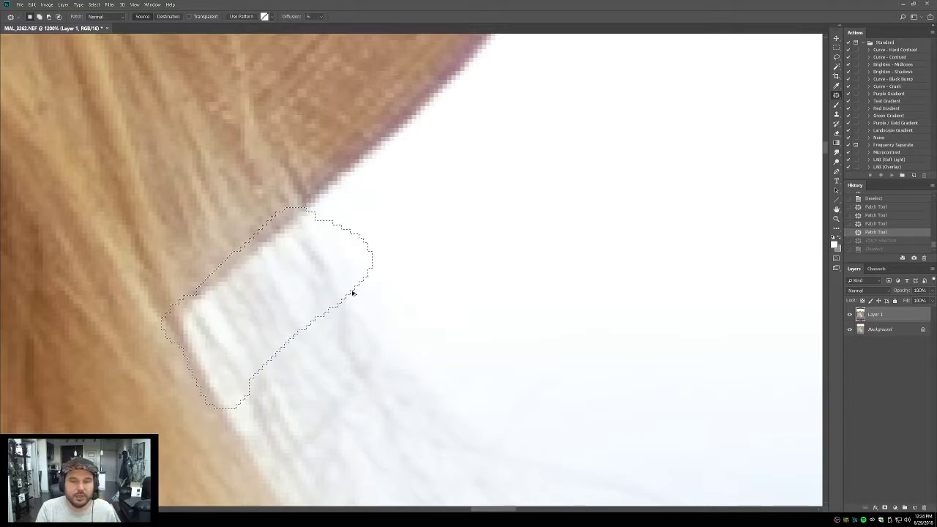
pyautogui.hotkey('ctrl', 'd')
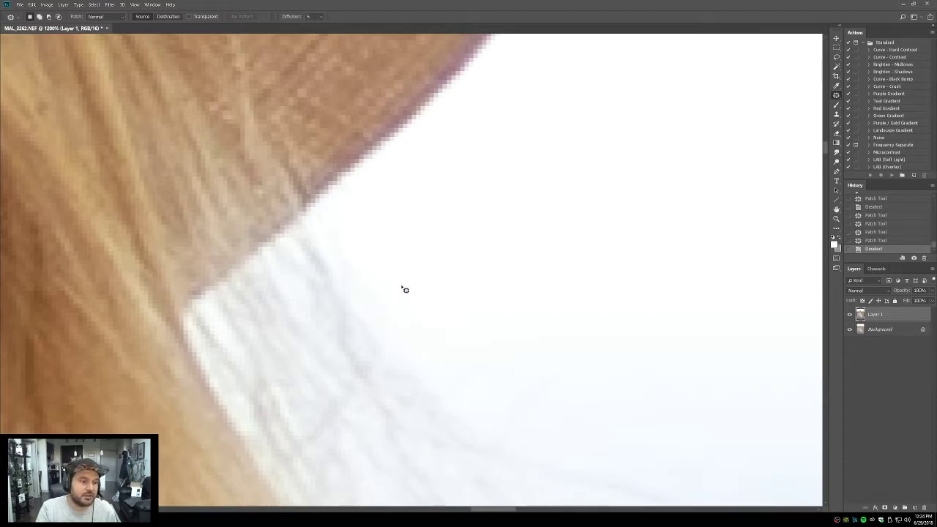
# Step: Clone a clean sky border along the brim, down the hair edge and across the flyaway hairs with the Clone Stamp
pyautogui.press('s')
pyautogui.keyDown('alt'); pyautogui.click(371, 208); pyautogui.keyUp('alt')
pyautogui.moveTo(270, 251)
pyautogui.mouseDown()
pyautogui.moveTo(308, 227)
pyautogui.moveTo(286, 250)
pyautogui.mouseUp()
pyautogui.keyDown('alt'); pyautogui.click(383, 201); pyautogui.keyUp('alt')
pyautogui.moveTo(308, 219); pyautogui.dragTo(187, 325)
pyautogui.keyDown('alt'); pyautogui.click(427, 188); pyautogui.keyUp('alt')
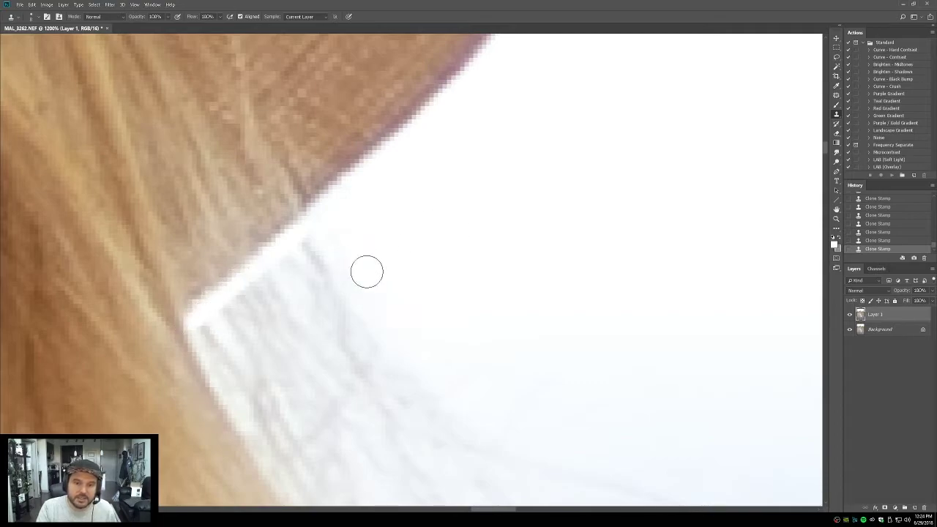
pyautogui.scroll(-2, 377, 261)
pyautogui.moveTo(204, 327)
pyautogui.mouseDown()
pyautogui.moveTo(234, 371)
pyautogui.moveTo(252, 370)
pyautogui.moveTo(243, 376)
pyautogui.moveTo(360, 288)
pyautogui.moveTo(242, 371)
pyautogui.moveTo(327, 307)
pyautogui.moveTo(278, 330)
pyautogui.mouseUp()
# Step: Patch the flyaway hairs inside the cloned border with clean sky and clear the selection
pyautogui.press('j')
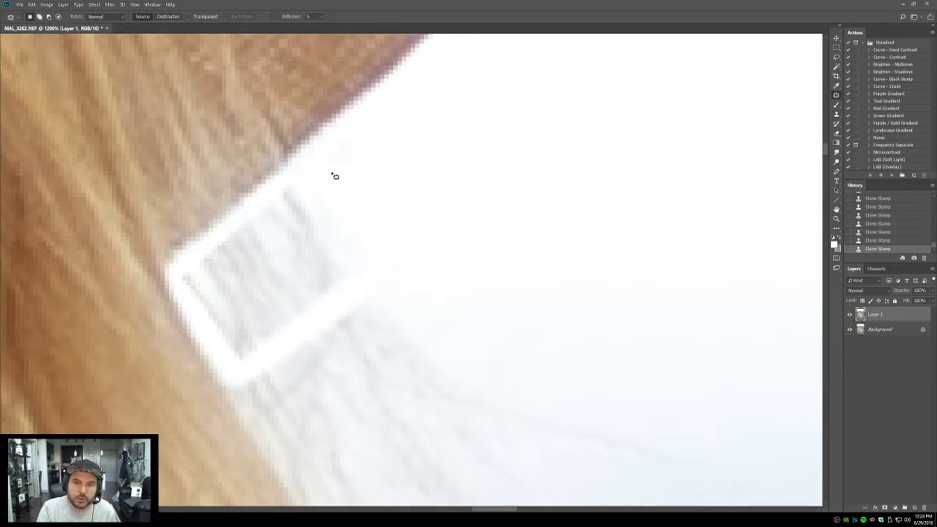
pyautogui.moveTo(359, 132)
pyautogui.mouseDown()
pyautogui.moveTo(327, 142)
pyautogui.moveTo(183, 275)
pyautogui.mouseUp()
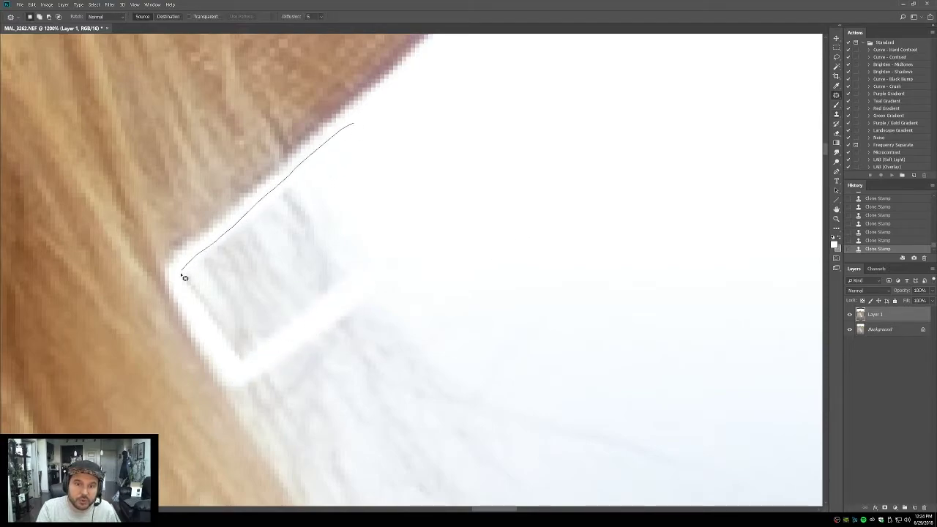
pyautogui.moveTo(193, 313)
pyautogui.mouseDown()
pyautogui.moveTo(246, 368)
pyautogui.moveTo(374, 280)
pyautogui.moveTo(390, 215)
pyautogui.moveTo(351, 126)
pyautogui.mouseUp()
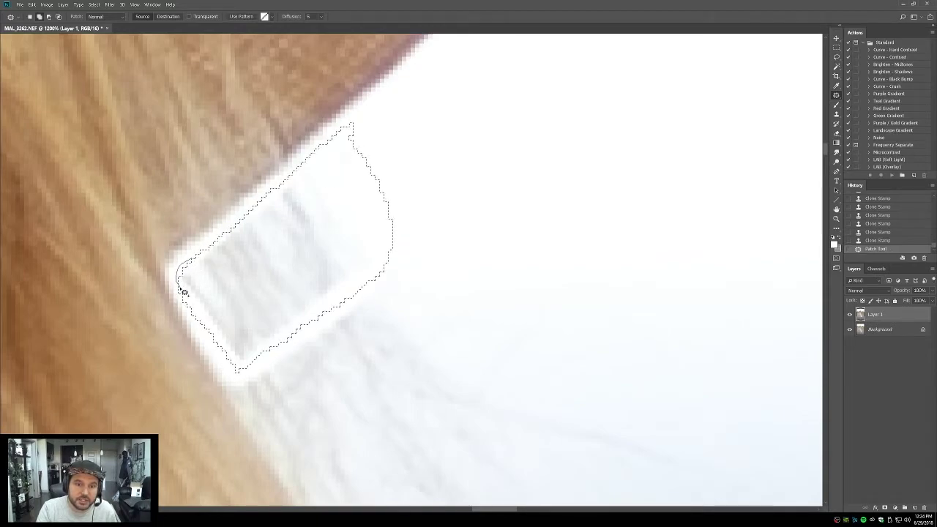
pyautogui.moveTo(265, 249); pyautogui.dragTo(468, 138)
pyautogui.hotkey('ctrl', 'd')
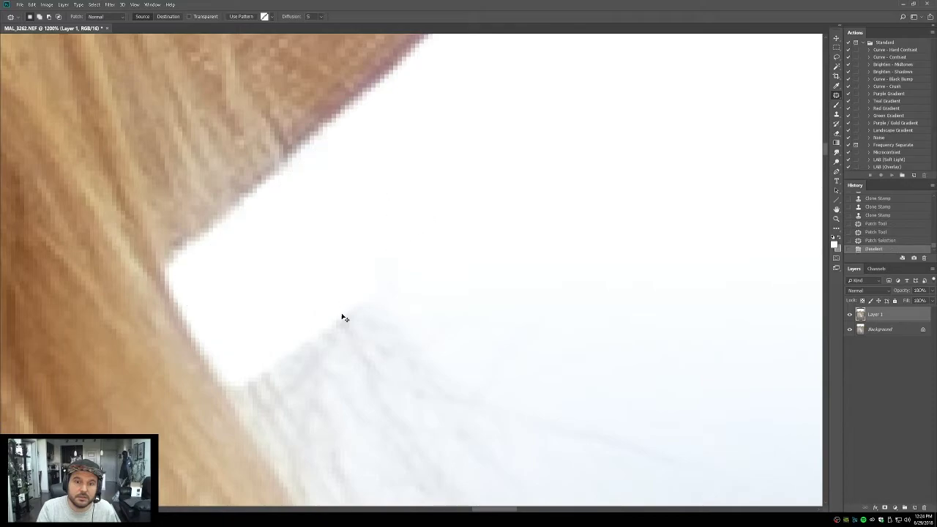
# Step: Undo the patch and revert the image to the state before the border was cloned around the flyaway hairs
pyautogui.hotkey('ctrl', 'alt', 'z')
pyautogui.hotkey('ctrl', 'alt', 'z')
pyautogui.hotkey('ctrl', 'alt', 'z')
pyautogui.hotkey('ctrl', 'alt', 'z')
pyautogui.hotkey('ctrl', 'alt', 'z')
pyautogui.hotkey('ctrl', 'alt', 'z')
pyautogui.hotkey('ctrl', 'alt', 'z')
pyautogui.hotkey('ctrl', 'alt', 'z')
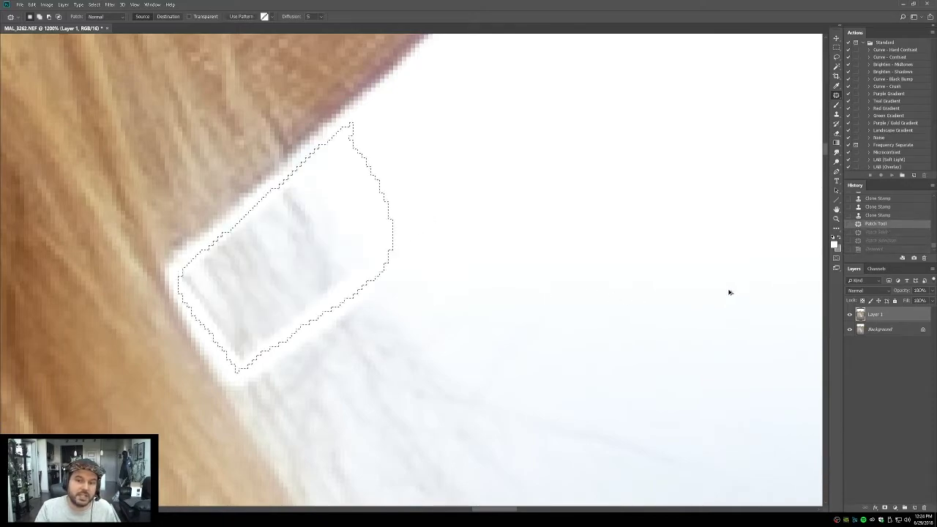
pyautogui.scroll(-5, 889, 219)
pyautogui.click(861, 210)
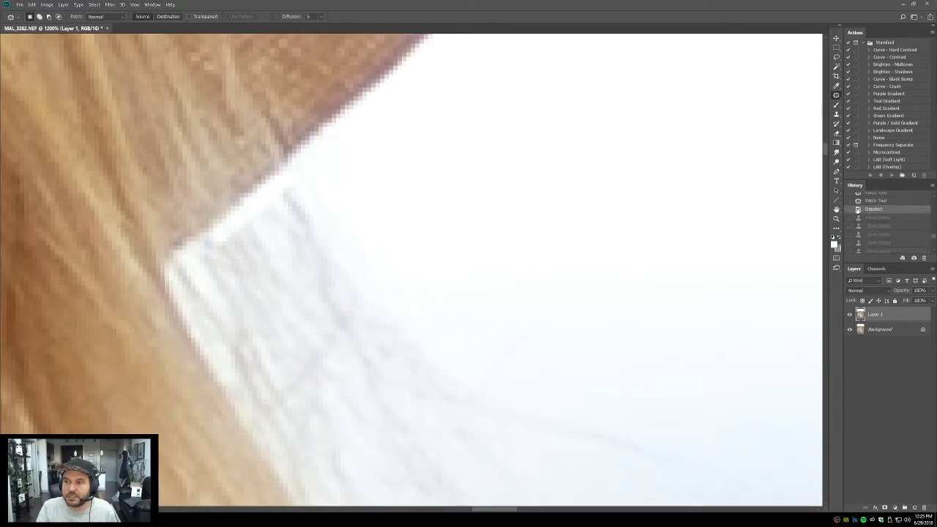
# Step: Clone clean arm skin over parts of the stray hair beside the hat brim to break it into separate segments
pyautogui.doubleClick(836, 210)
pyautogui.click(837, 218)
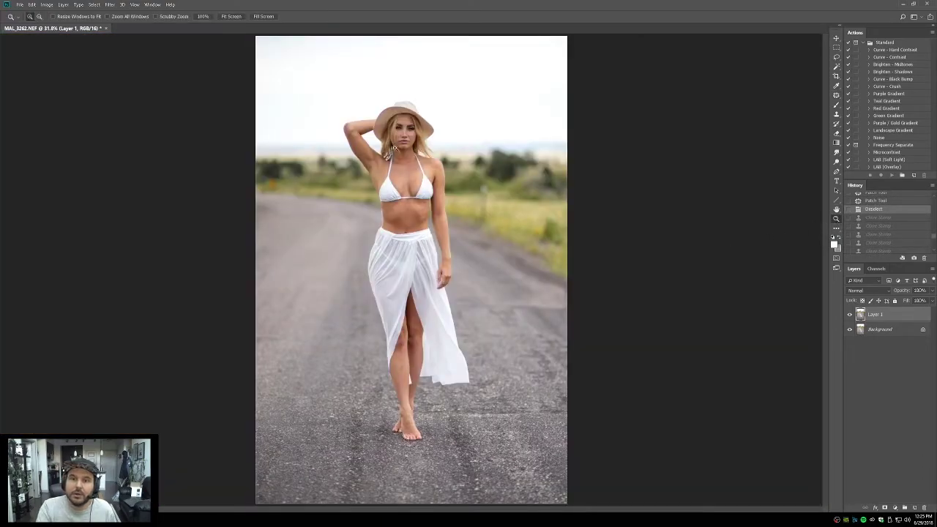
pyautogui.click(358, 137)
pyautogui.moveTo(313, 112); pyautogui.dragTo(393, 198)
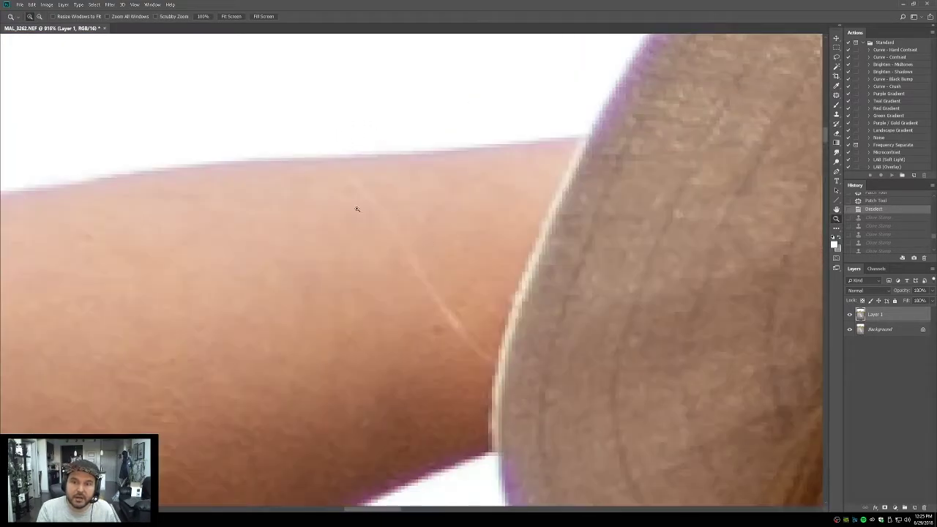
pyautogui.moveTo(423, 275); pyautogui.dragTo(325, 231)
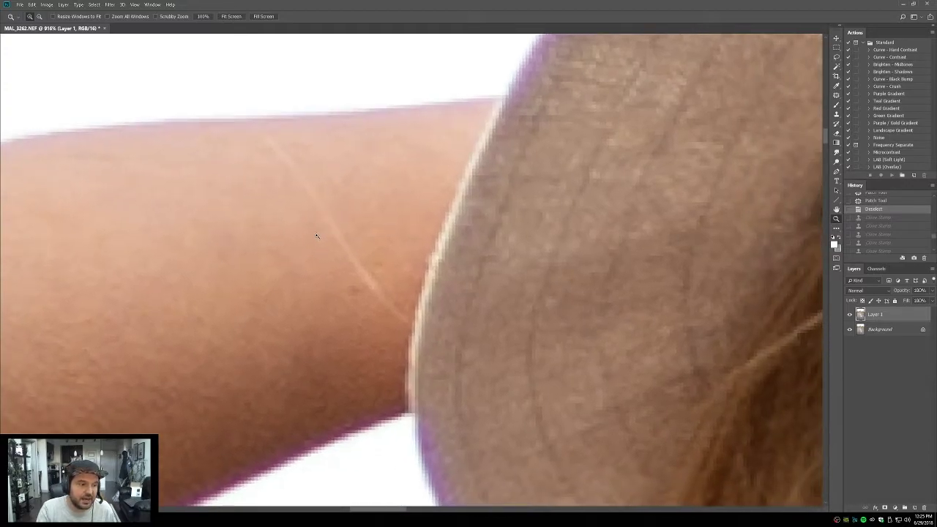
pyautogui.press('s')
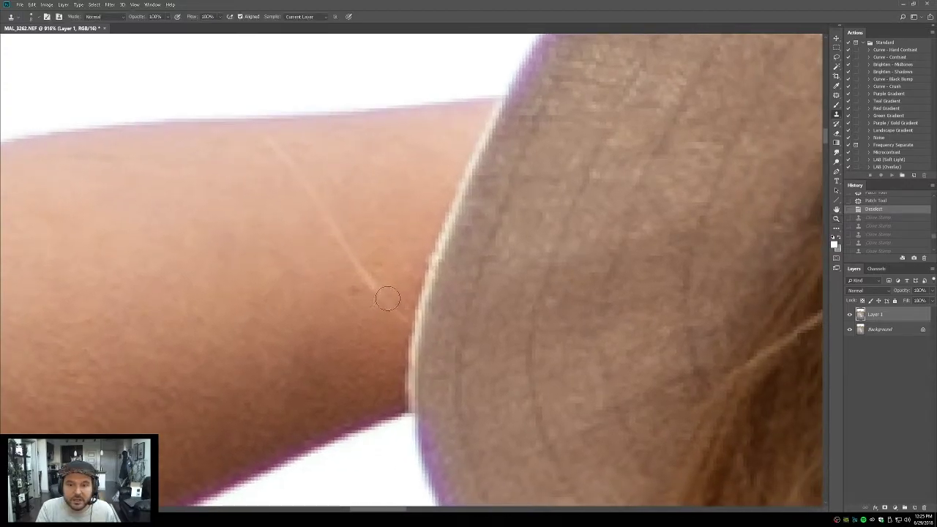
pyautogui.click(380, 300)
pyautogui.click(382, 307)
pyautogui.click(367, 295)
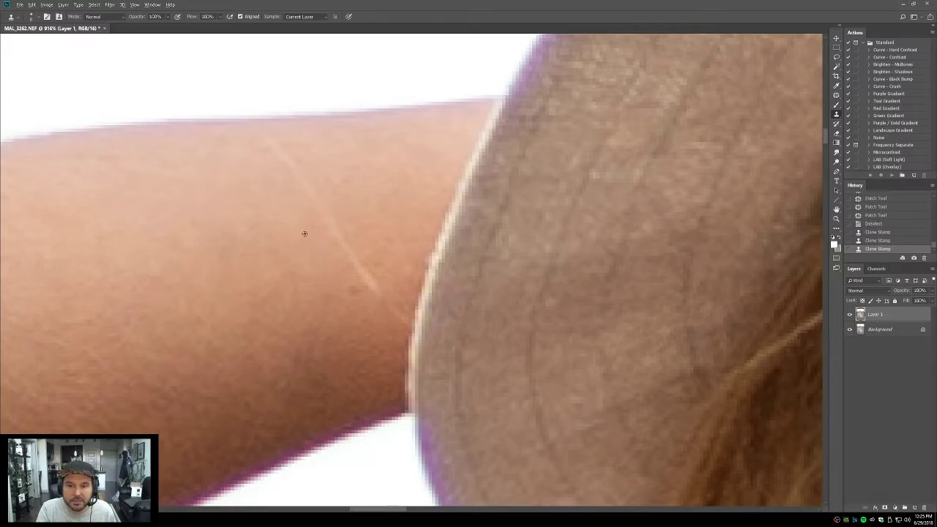
pyautogui.click(322, 227)
# Step: Patch the remaining stray hair segments on the raised arm with clean skin, up to the hat brim, deselecting after each
pyautogui.press('j')
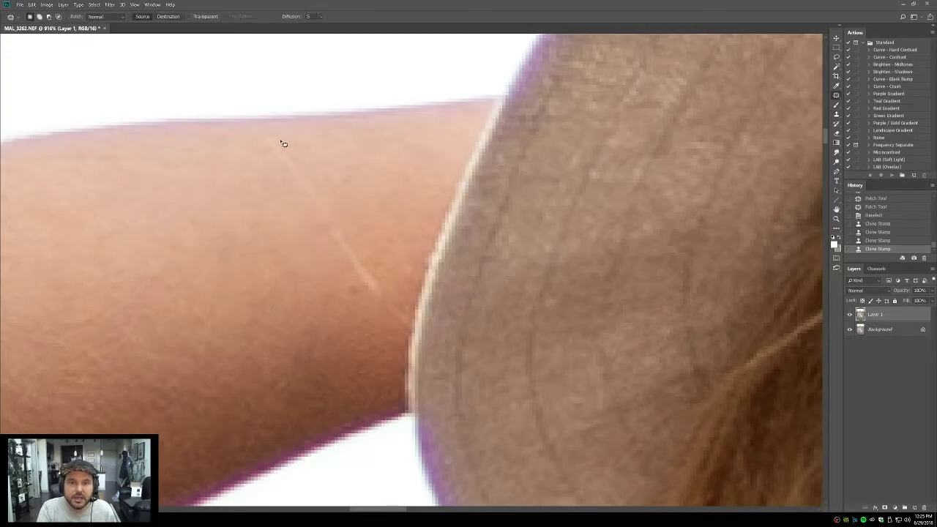
pyautogui.moveTo(327, 234)
pyautogui.mouseDown()
pyautogui.moveTo(282, 133)
pyautogui.moveTo(230, 182)
pyautogui.mouseUp()
pyautogui.hotkey('ctrl', 'd')
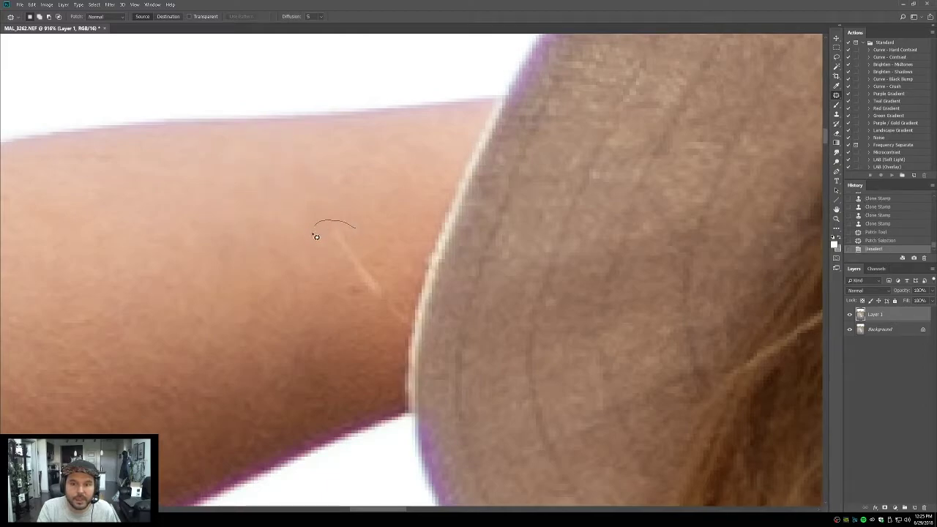
pyautogui.moveTo(393, 290)
pyautogui.mouseDown()
pyautogui.moveTo(356, 246)
pyautogui.moveTo(272, 271)
pyautogui.mouseUp()
pyautogui.hotkey('ctrl', 'd')
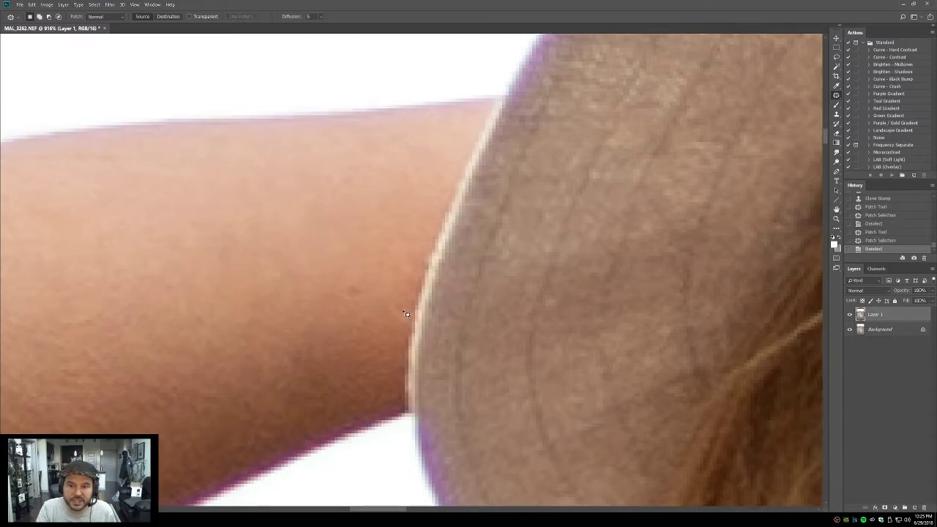
pyautogui.moveTo(417, 322)
pyautogui.mouseDown()
pyautogui.moveTo(404, 316)
pyautogui.moveTo(410, 288)
pyautogui.moveTo(391, 307)
pyautogui.mouseUp()
pyautogui.hotkey('ctrl', 'd')
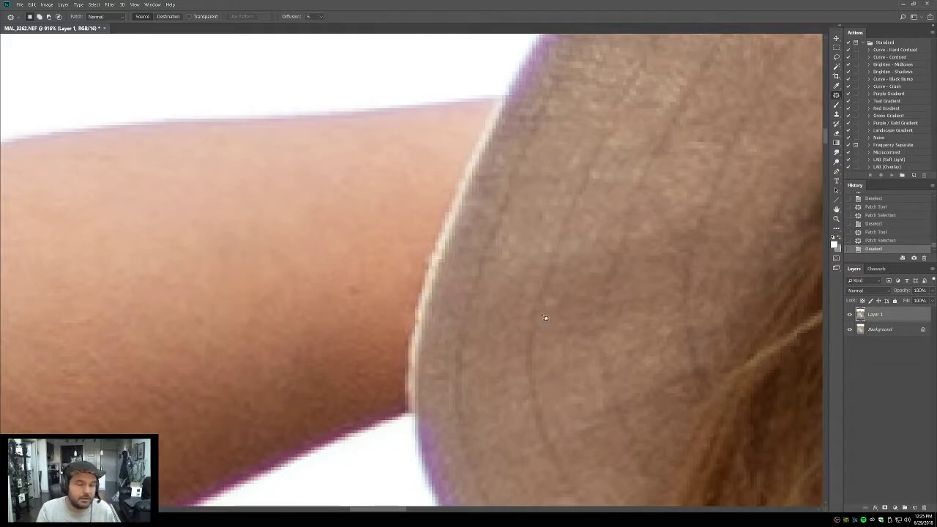
# Step: Stamp all visible layers into a new layer and open it in the Liquify filter
pyautogui.hotkey('ctrl', '0')
pyautogui.moveTo(335, 110); pyautogui.dragTo(450, 243)
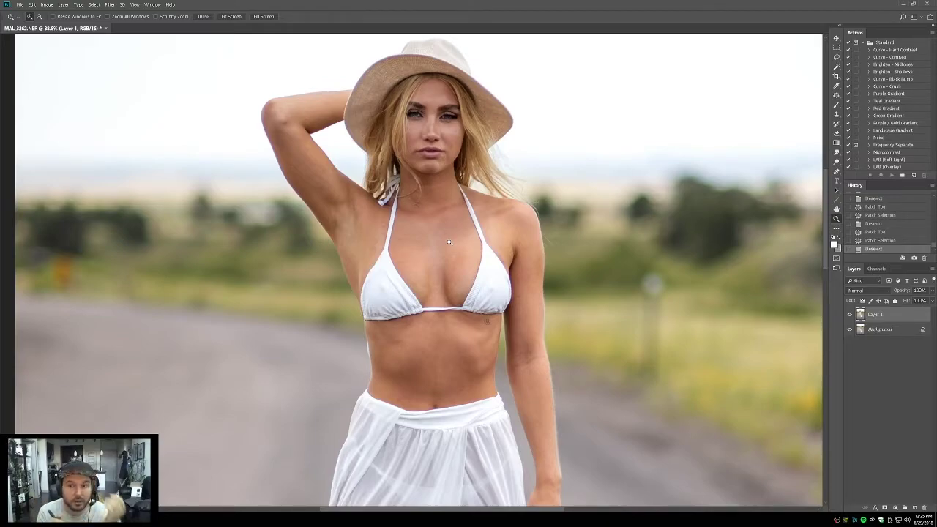
pyautogui.doubleClick(837, 210)
pyautogui.moveTo(368, 106); pyautogui.dragTo(455, 185)
pyautogui.moveTo(310, 66); pyautogui.dragTo(485, 275)
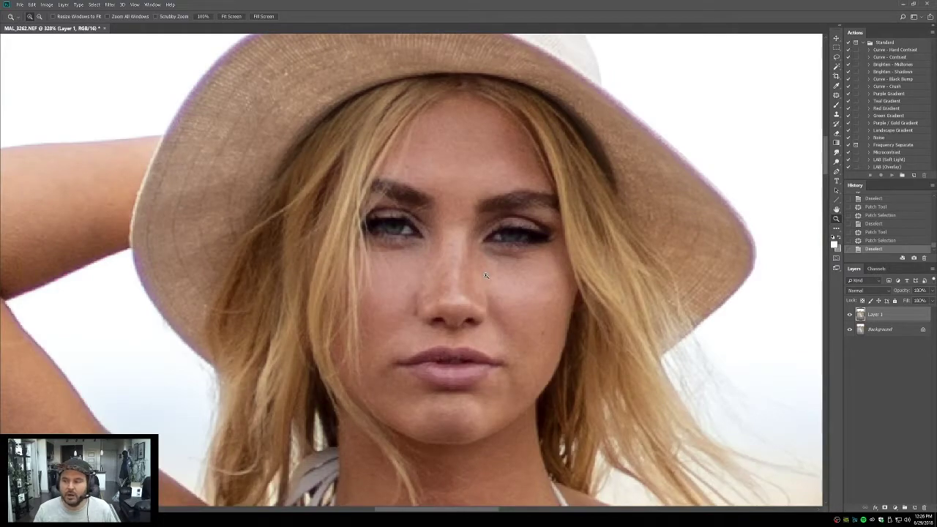
pyautogui.hotkey('ctrl', 'shift', 'alt', 'e')
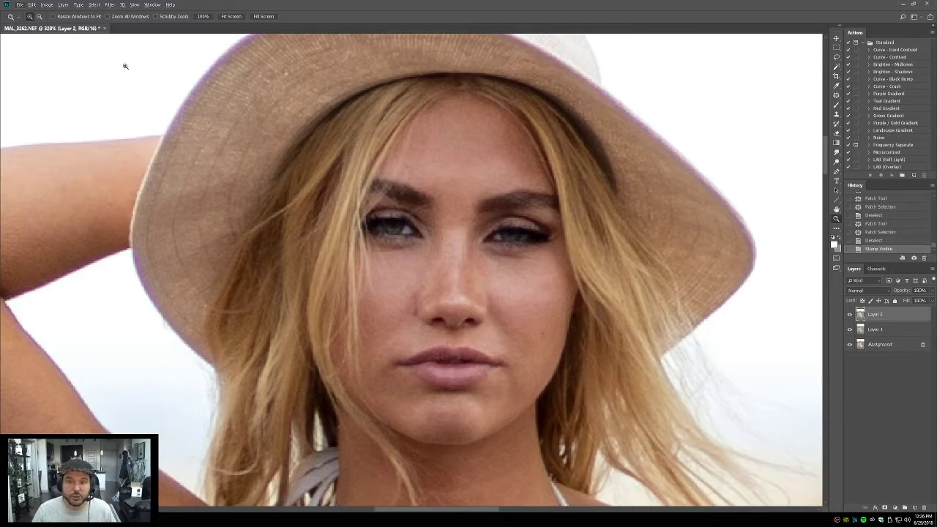
pyautogui.click(110, 5)
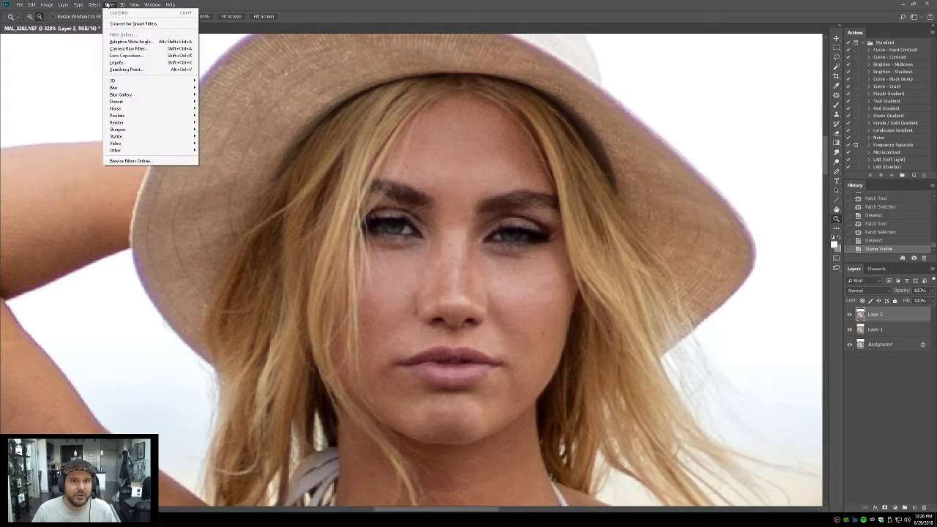
pyautogui.click(120, 64)
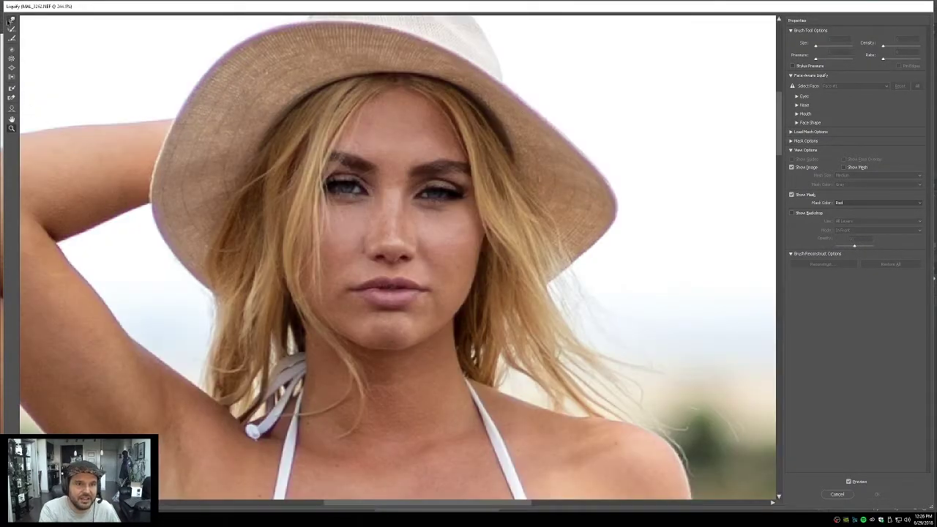
# Step: Try the Twirl tool on one eye and the mouth, and undo both distortions
pyautogui.click(12, 50)
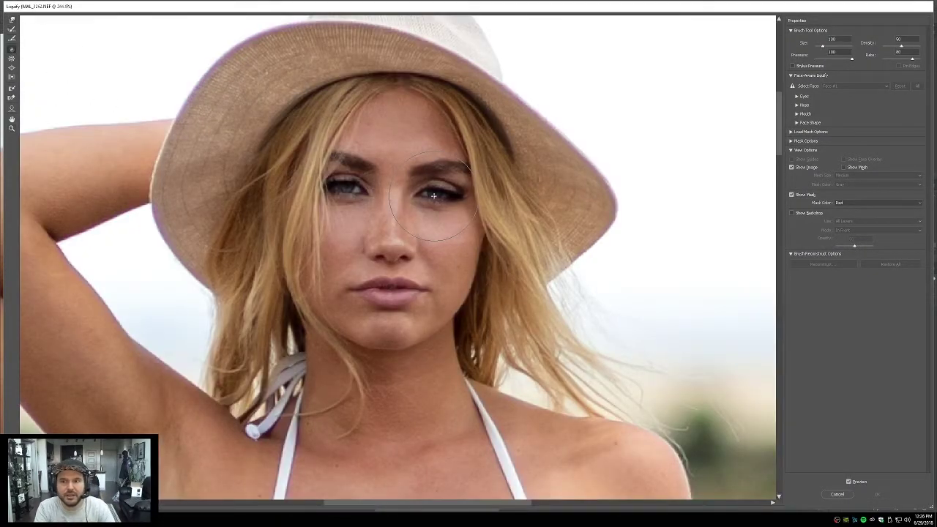
pyautogui.moveTo(433, 196); pyautogui.dragTo(436, 195)
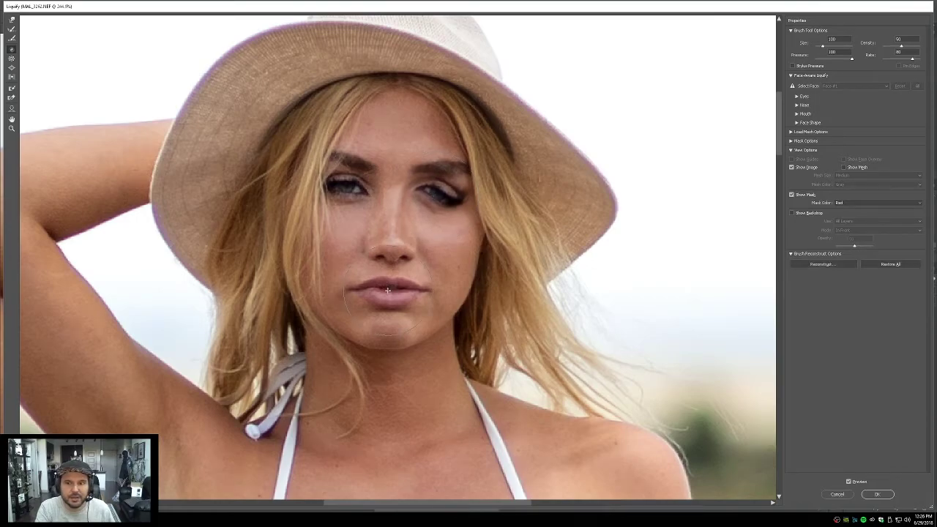
pyautogui.moveTo(388, 291); pyautogui.dragTo(391, 288)
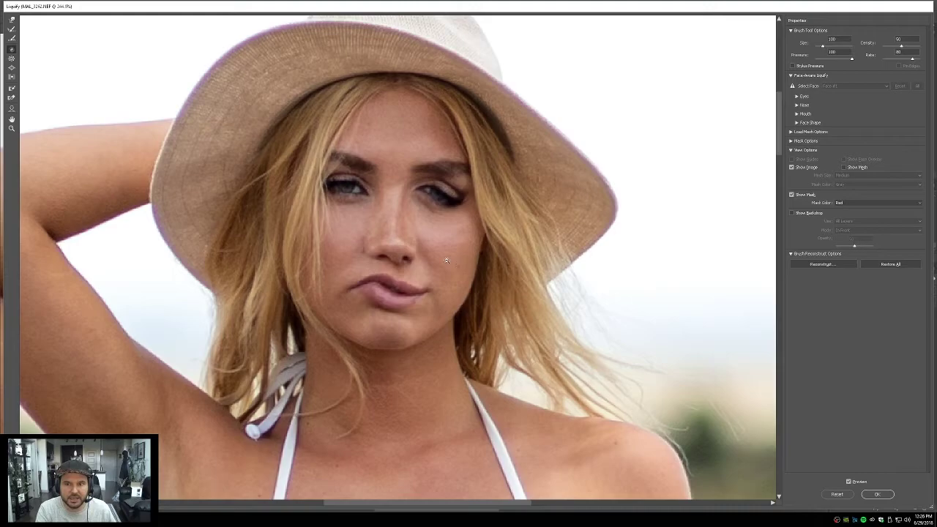
pyautogui.hotkey('ctrl', 'alt', 'z')
pyautogui.hotkey('ctrl', 'alt', 'z')
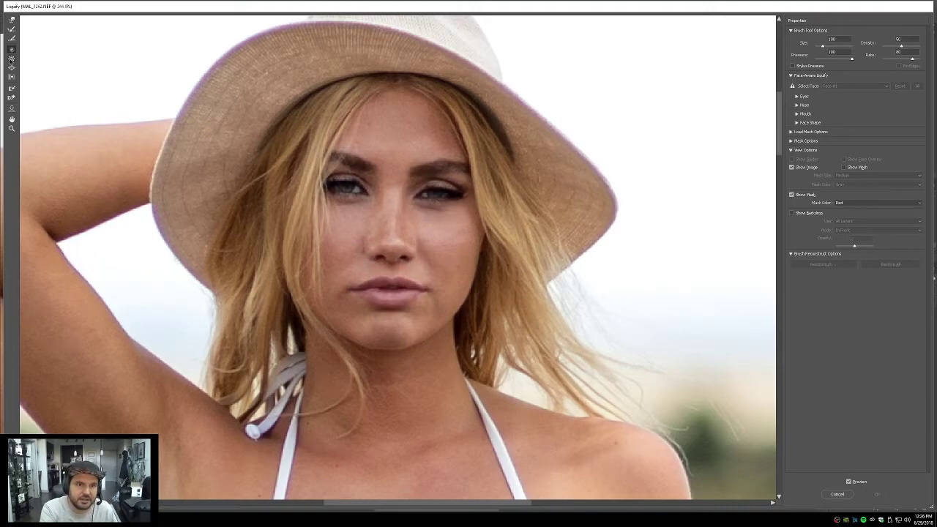
# Step: Enlarge both eyes using the Bloat tool with a bigger brush, and undo both changes
pyautogui.click(11, 65)
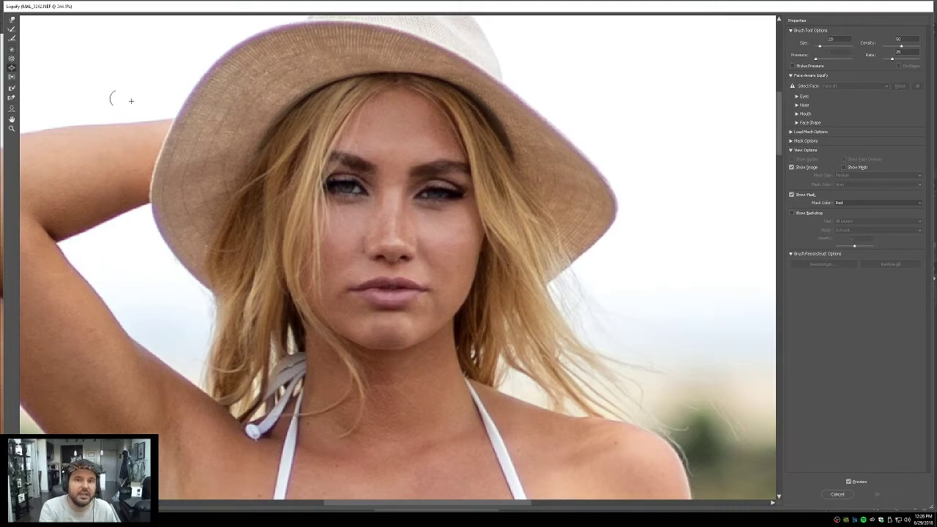
pyautogui.press(']')
pyautogui.press(']')
pyautogui.press(']')
pyautogui.press(']')
pyautogui.press(']')
pyautogui.press(']')
pyautogui.press(']')
pyautogui.press(']')
pyautogui.press(']')
pyautogui.click(347, 188)
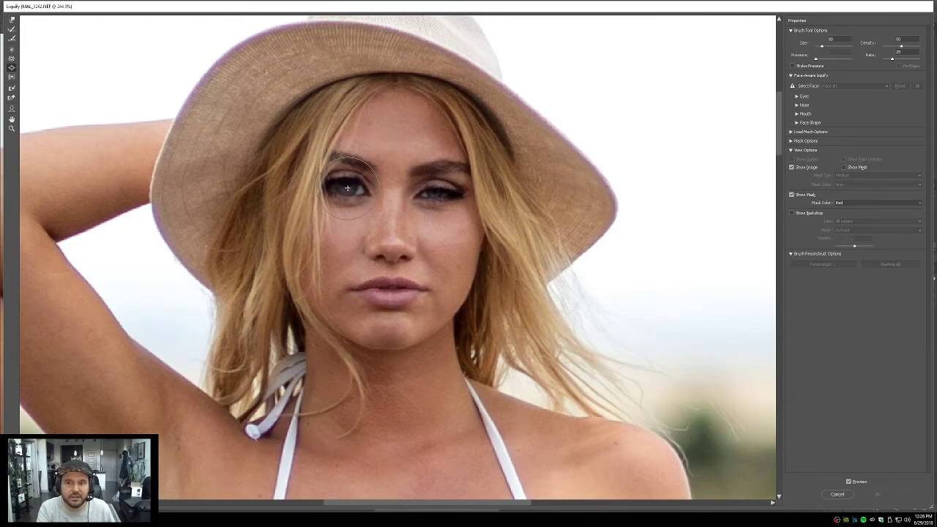
pyautogui.click(434, 195)
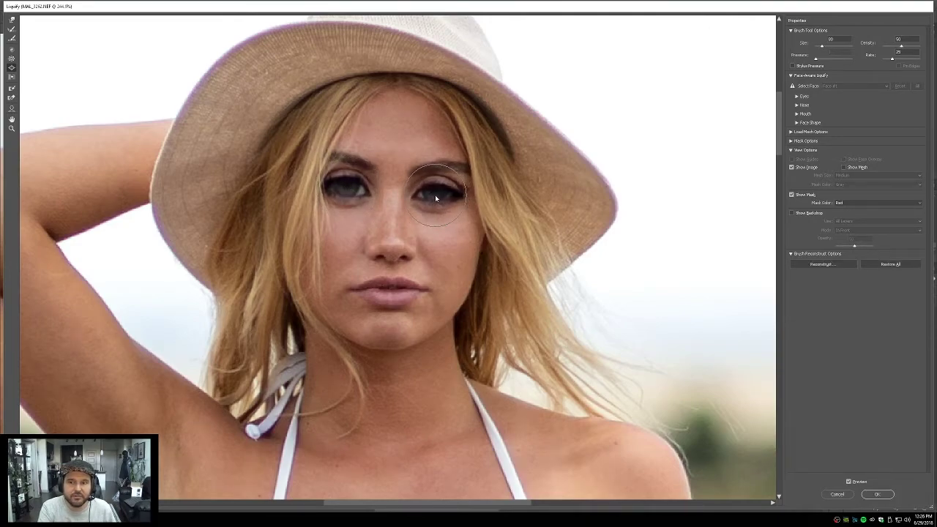
pyautogui.hotkey('ctrl', 'alt', 'z')
pyautogui.hotkey('ctrl', 'alt', 'z')
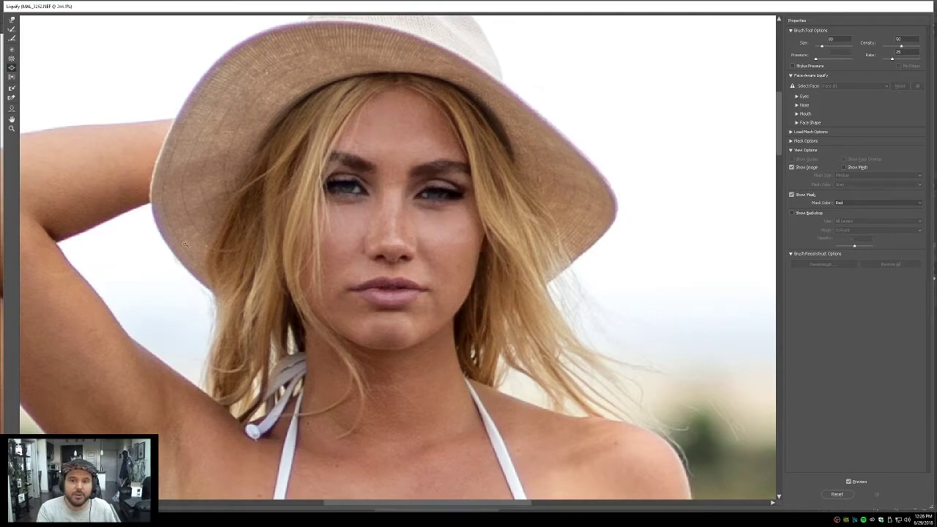
# Step: Push the hair strand beside the neck slightly sideways with the Forward Warp tool
pyautogui.click(12, 20)
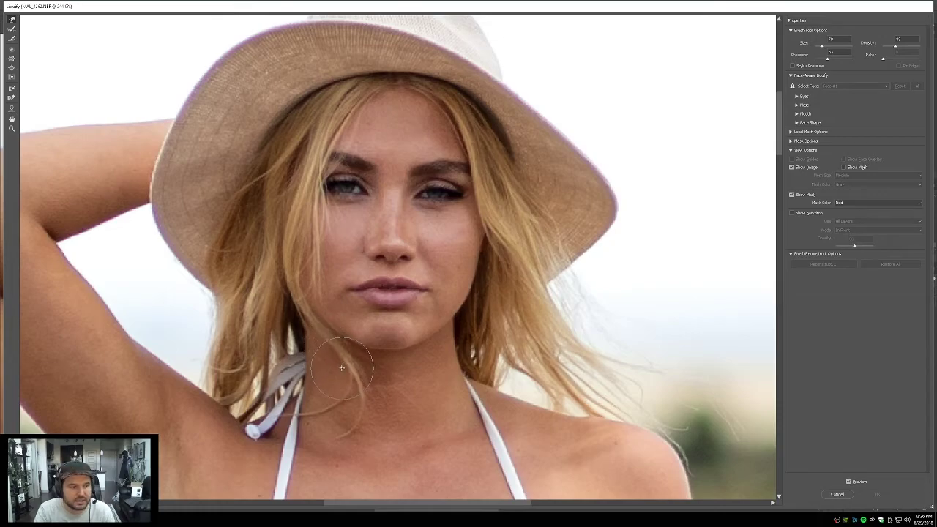
pyautogui.moveTo(354, 363); pyautogui.dragTo(370, 362)
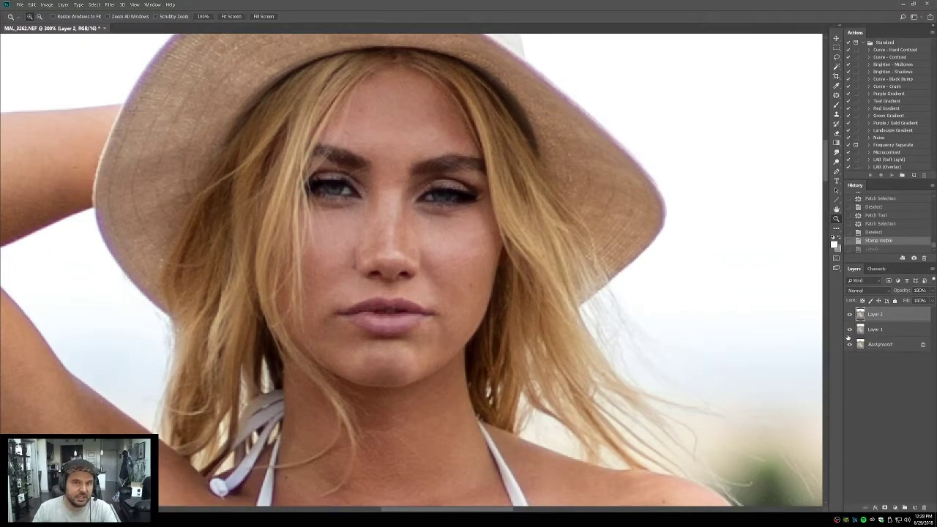
# Step: Open the filter commands for the stamped layer
pyautogui.click(134, 5)
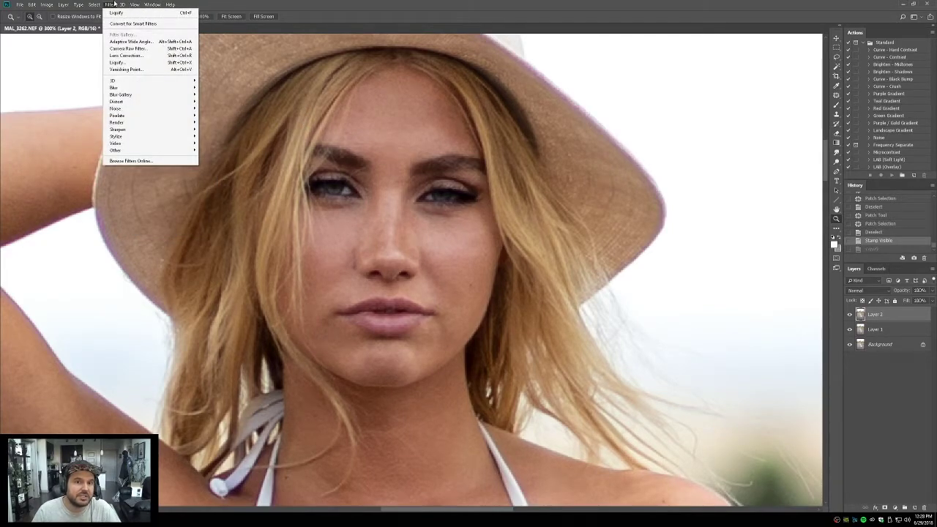
# Step: Examine the retouched portrait, viewing the whole figure and the face up close
pyautogui.press('Escape')
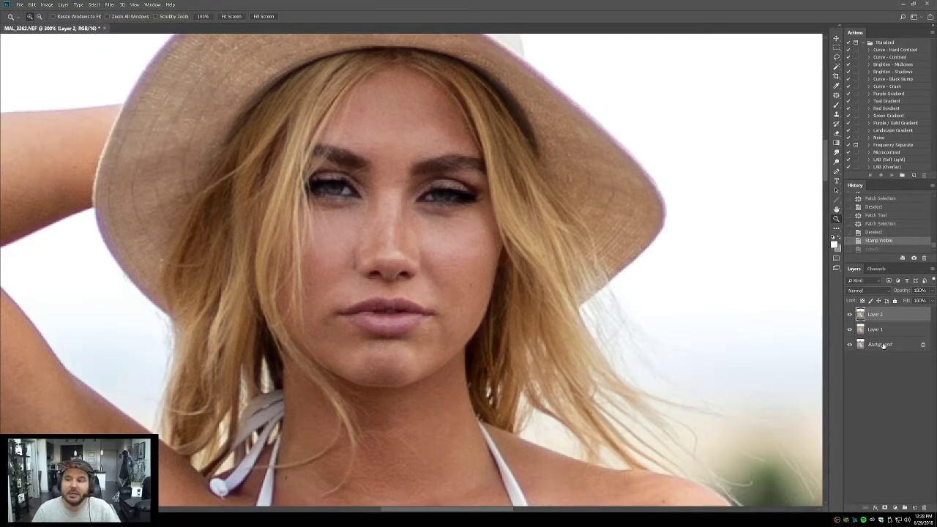
pyautogui.click(879, 387)
pyautogui.doubleClick(836, 210)
pyautogui.click(836, 219)
pyautogui.moveTo(327, 92); pyautogui.dragTo(476, 287)
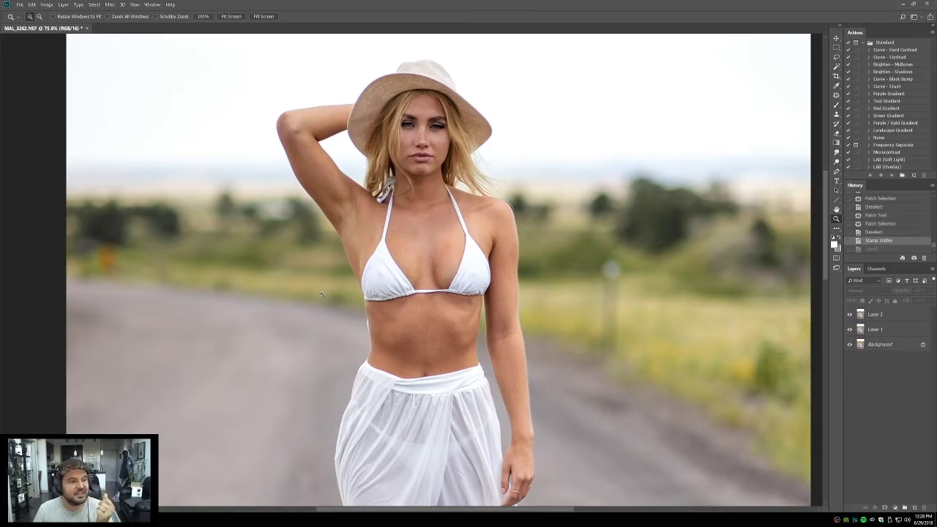
pyautogui.scroll(-5, 321, 294)
pyautogui.scroll(-1, 769, 209)
pyautogui.doubleClick(836, 208)
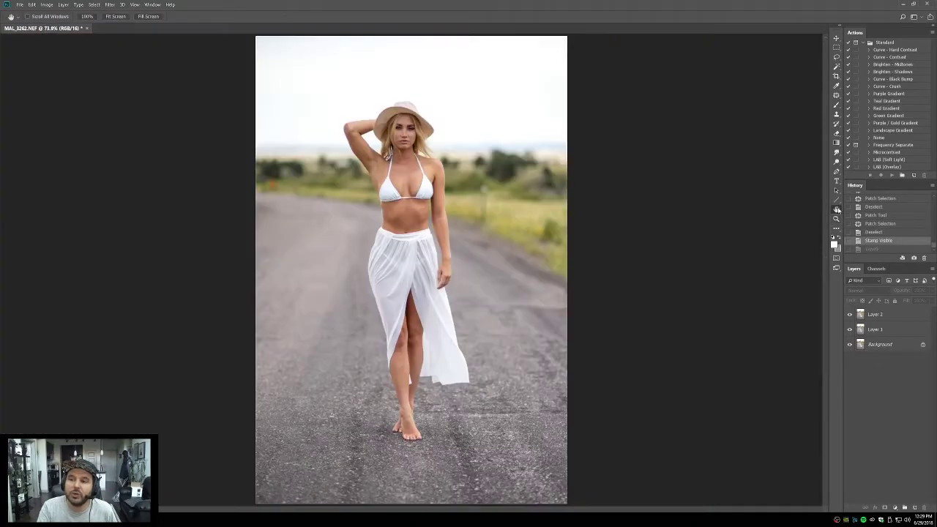
pyautogui.moveTo(331, 102); pyautogui.dragTo(492, 246)
pyautogui.scroll(3, 384, 237)
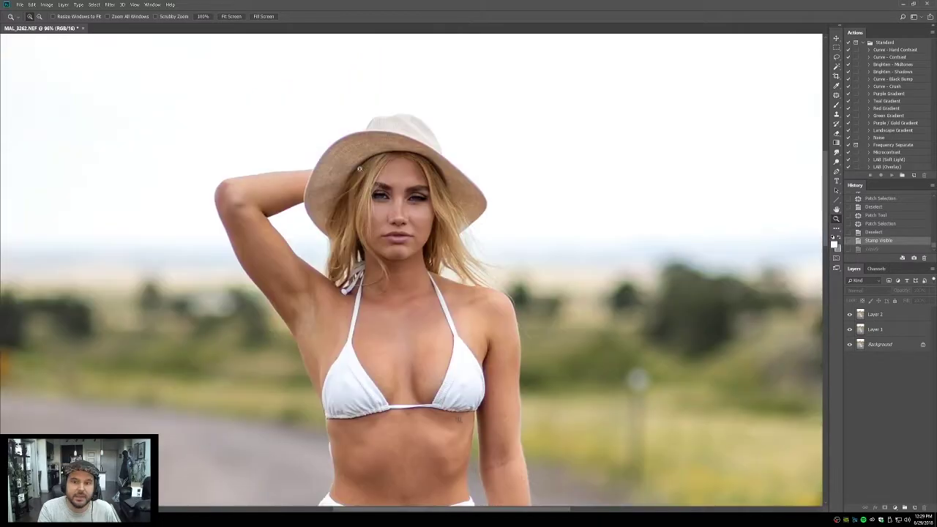
pyautogui.moveTo(322, 148); pyautogui.dragTo(454, 317)
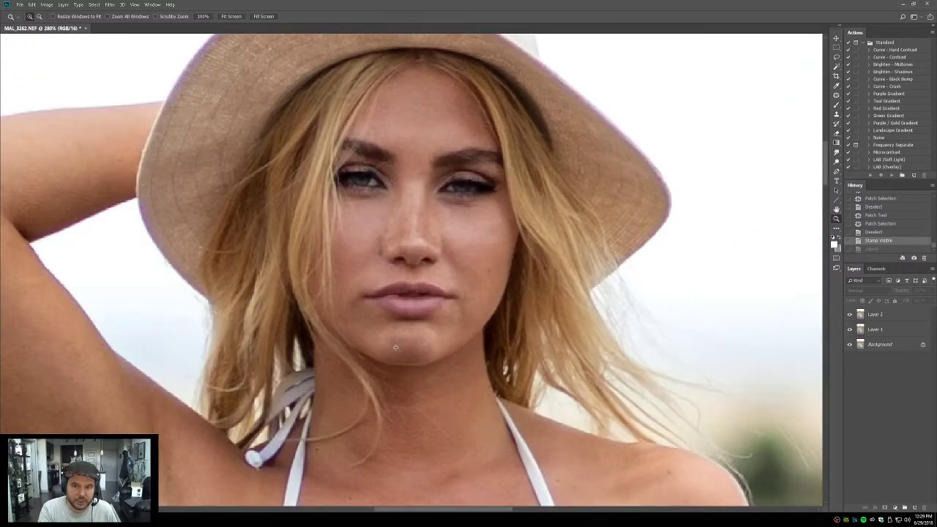
# Step: Set up the Dodge tool on Layer 2 with Midtones range, 5% exposure and Protect Tones enabled
pyautogui.click(878, 314)
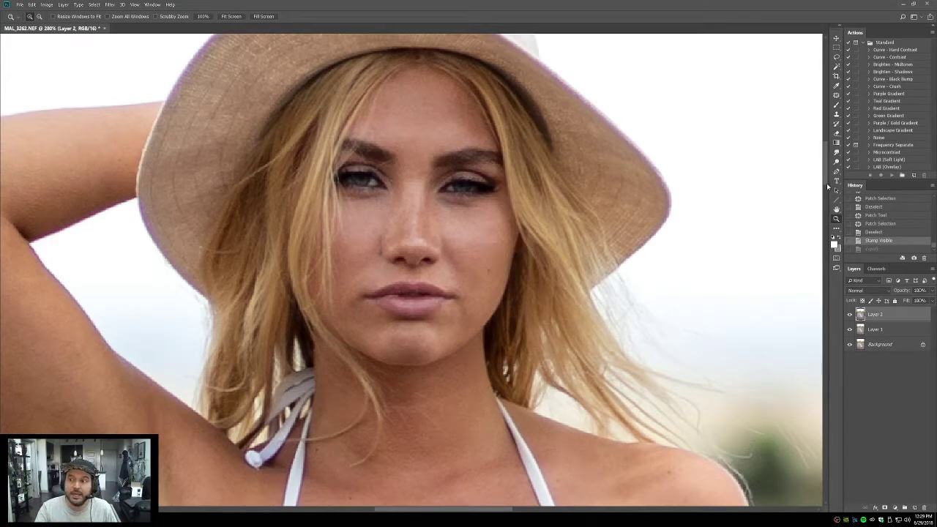
pyautogui.click(836, 163)
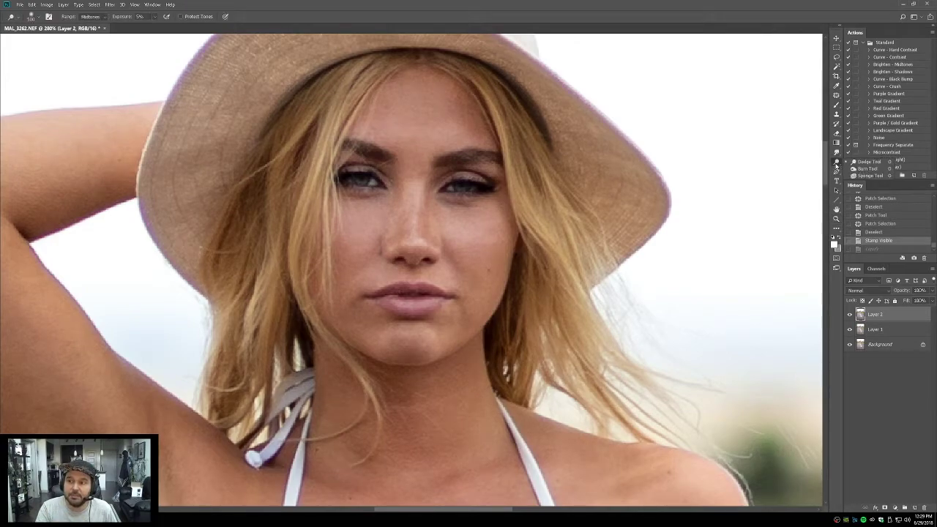
pyautogui.click(836, 165)
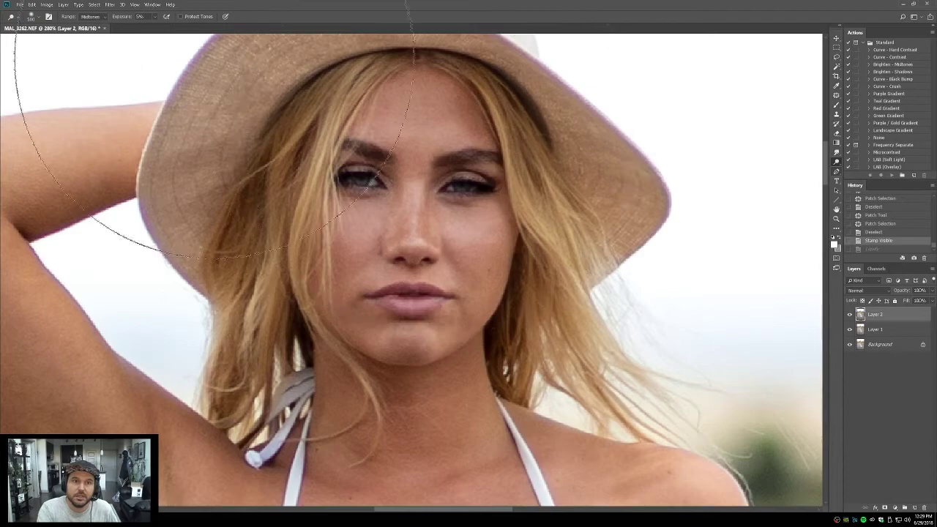
pyautogui.click(92, 16)
pyautogui.click(99, 29)
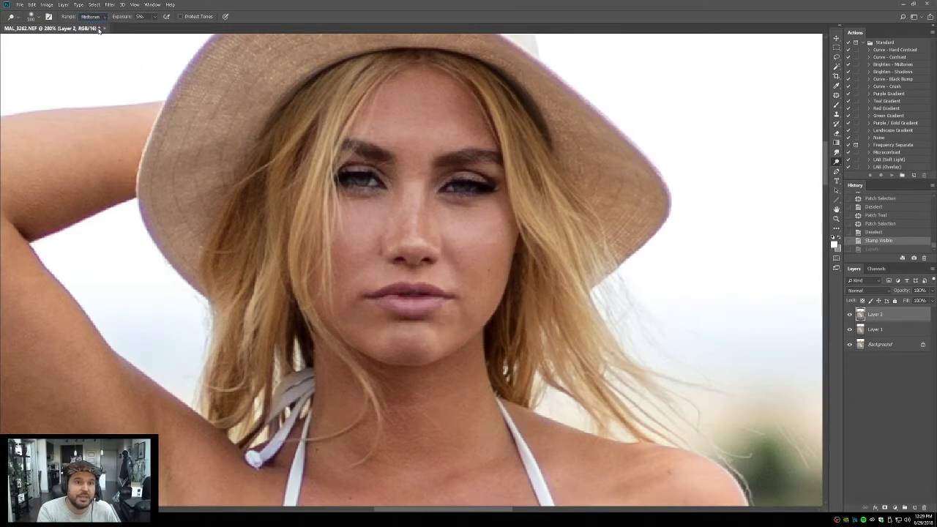
pyautogui.click(139, 16)
pyautogui.press('Return')
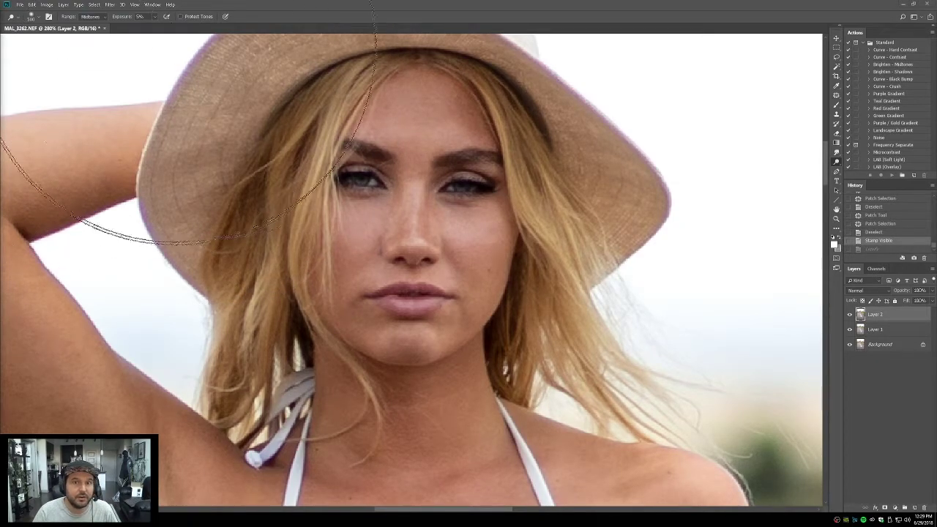
pyautogui.click(180, 17)
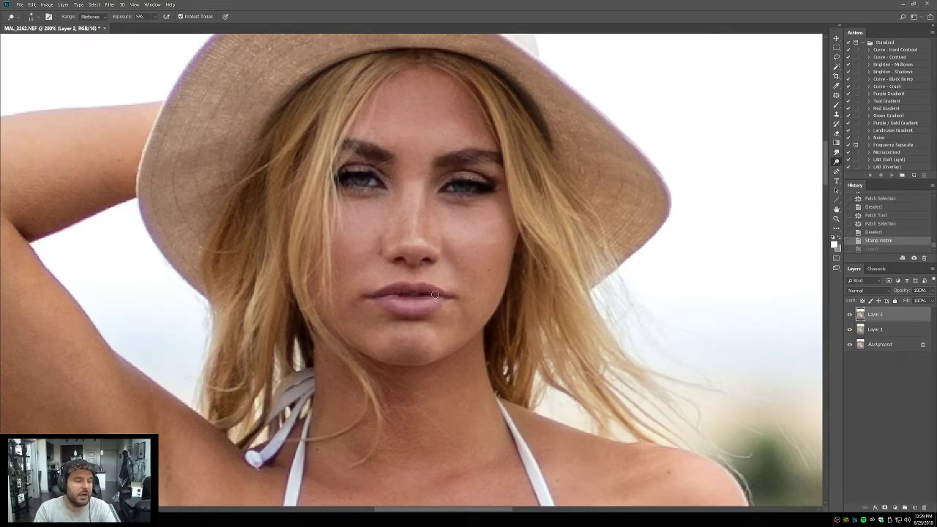
# Step: Raise the Dodge tool's exposure to 100% and enlarge its brush several increments over the chest area
pyautogui.doubleClick(837, 209)
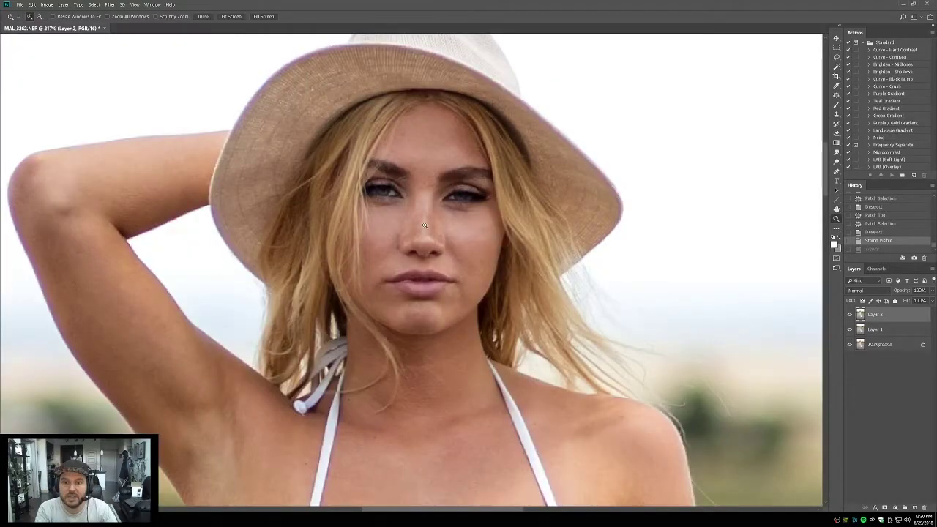
pyautogui.click(421, 235)
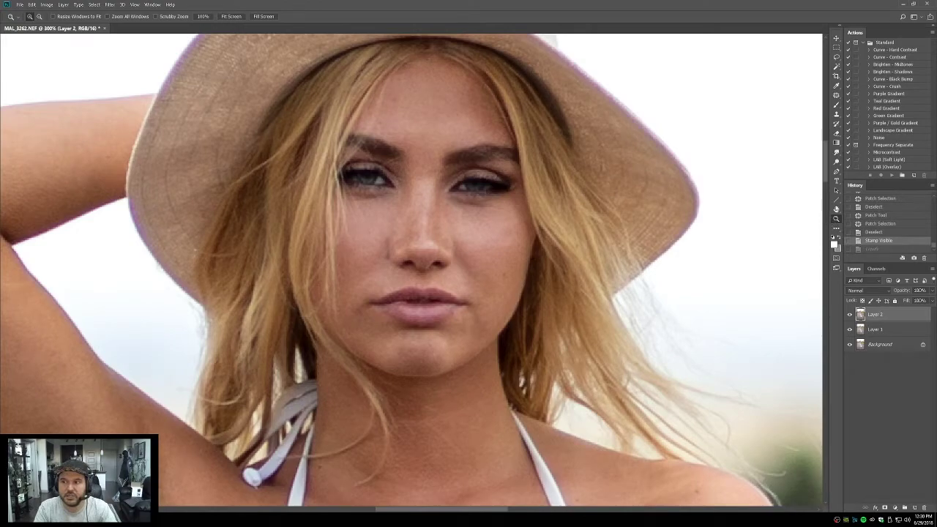
pyautogui.click(837, 162)
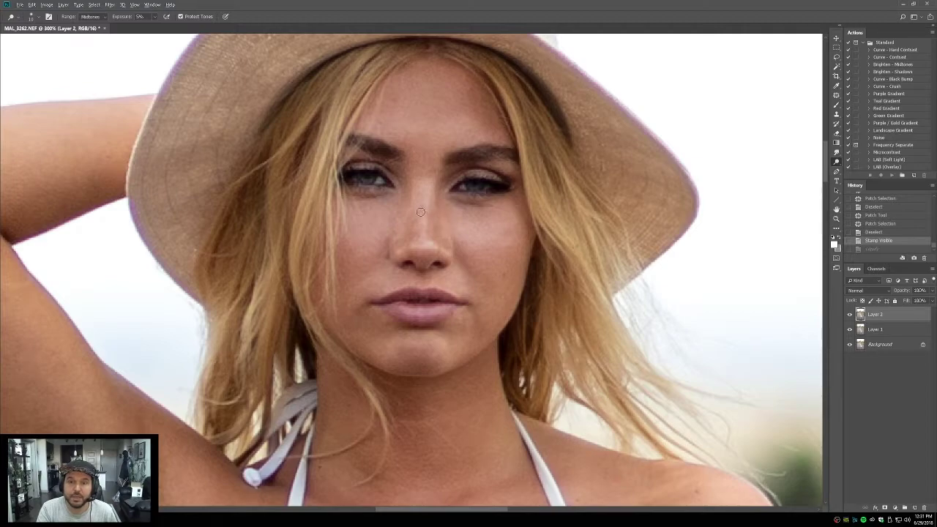
pyautogui.press('0')
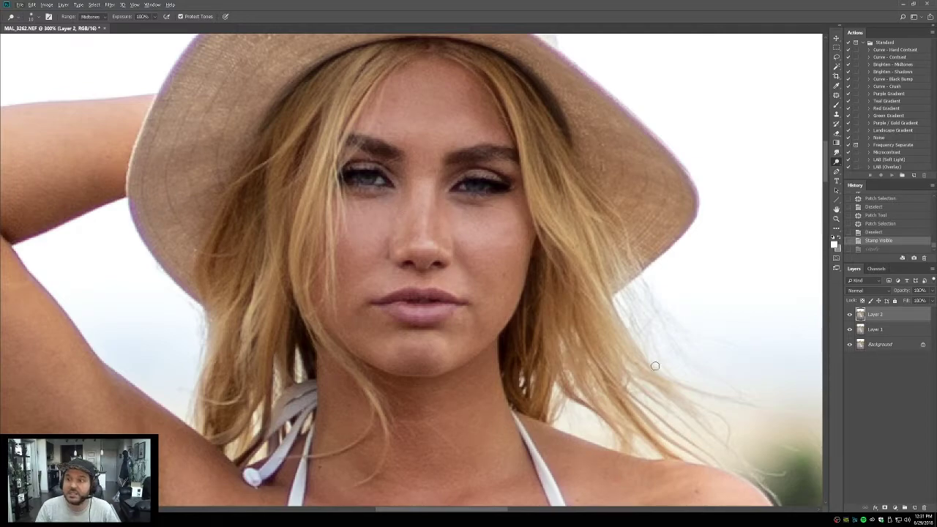
pyautogui.scroll(-5, 576, 387)
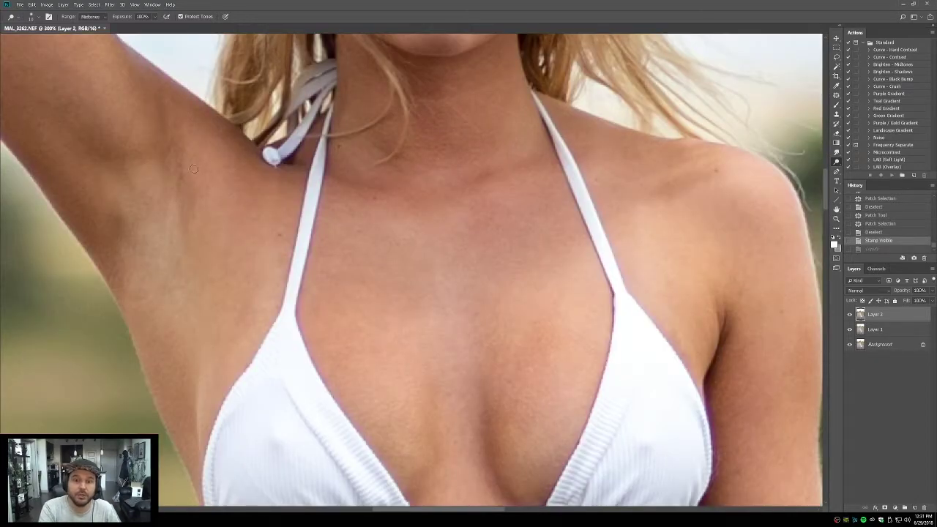
pyautogui.press(']')
pyautogui.press(']')
pyautogui.press(']')
pyautogui.press(']')
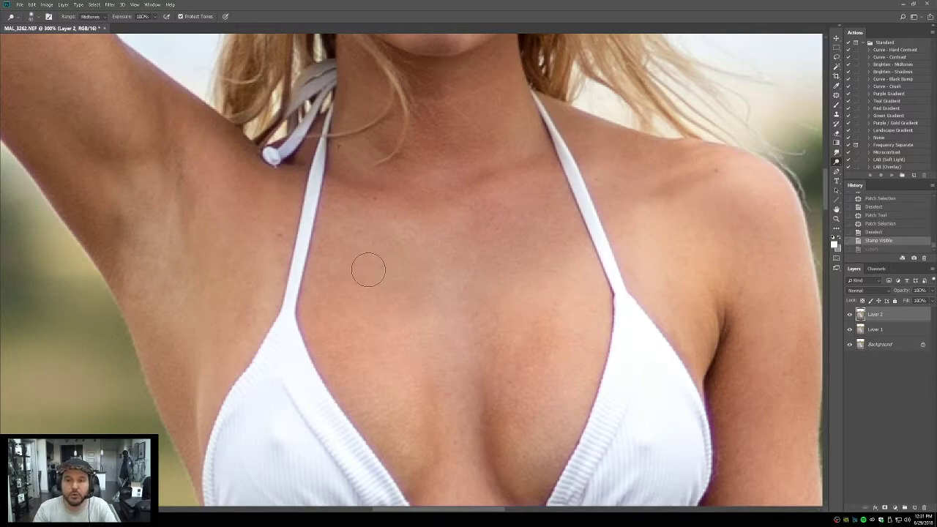
# Step: Try brightening the chest with several Dodge strokes at 100% exposure, and undo them all
pyautogui.click(368, 270)
pyautogui.hotkey('ctrl', 'z')
pyautogui.moveTo(372, 227); pyautogui.dragTo(373, 308)
pyautogui.moveTo(448, 191); pyautogui.dragTo(455, 328)
pyautogui.moveTo(335, 314); pyautogui.dragTo(457, 435)
pyautogui.moveTo(457, 436); pyautogui.dragTo(531, 338)
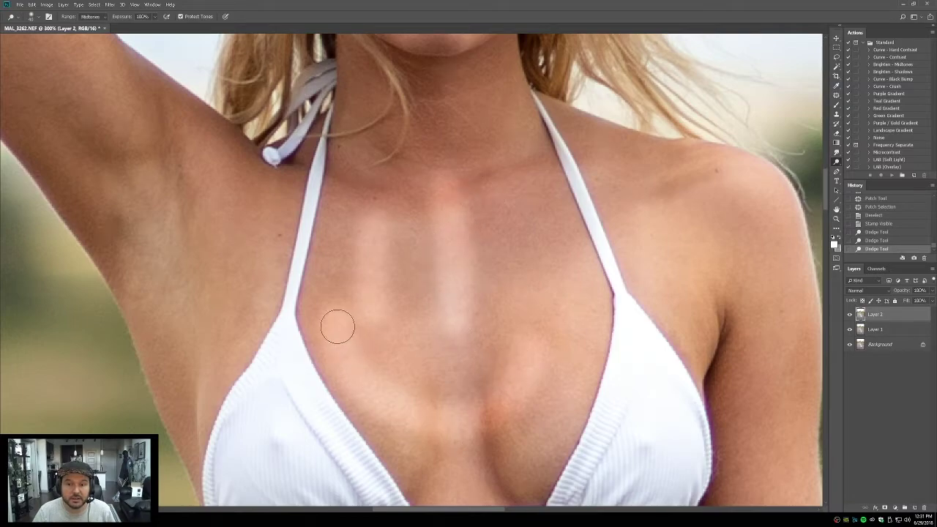
pyautogui.hotkey('ctrl', 'alt', 'z')
pyautogui.hotkey('ctrl', 'alt', 'z')
pyautogui.hotkey('ctrl', 'alt', 'z')
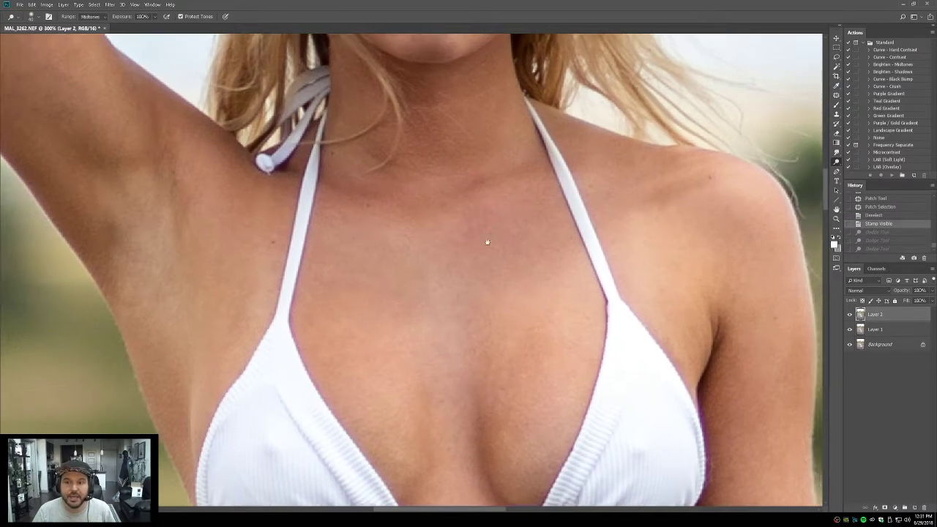
# Step: Try a diagonal Dodge stroke over the collarbone area below the neck, and undo it
pyautogui.moveTo(493, 233); pyautogui.dragTo(423, 321)
pyautogui.moveTo(428, 253); pyautogui.dragTo(367, 300)
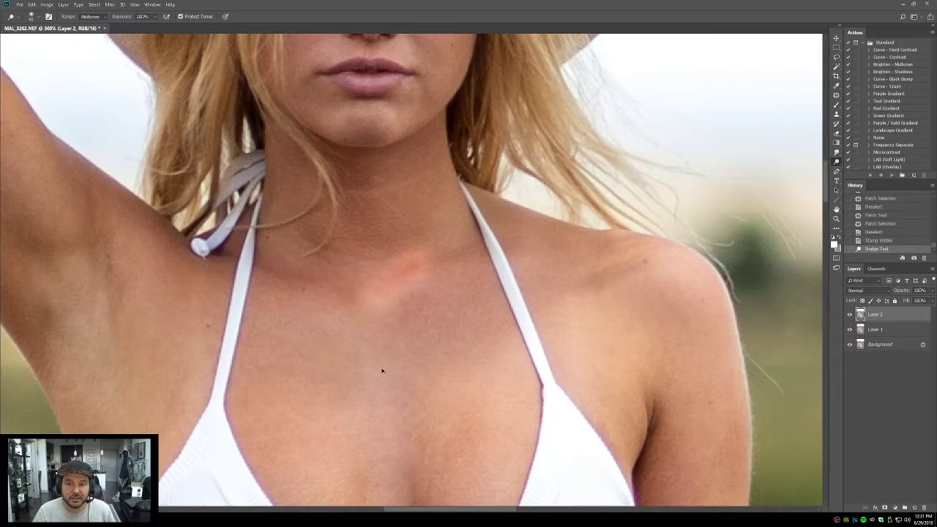
pyautogui.hotkey('ctrl', 'alt', 'z')
# Step: Try dodging the darker skin around the raised arm's underarm with several strokes, and undo them
pyautogui.moveTo(317, 374); pyautogui.dragTo(566, 378)
pyautogui.moveTo(275, 252); pyautogui.dragTo(306, 287)
pyautogui.moveTo(300, 322)
pyautogui.mouseDown()
pyautogui.moveTo(292, 333)
pyautogui.moveTo(289, 307)
pyautogui.moveTo(287, 337)
pyautogui.mouseUp()
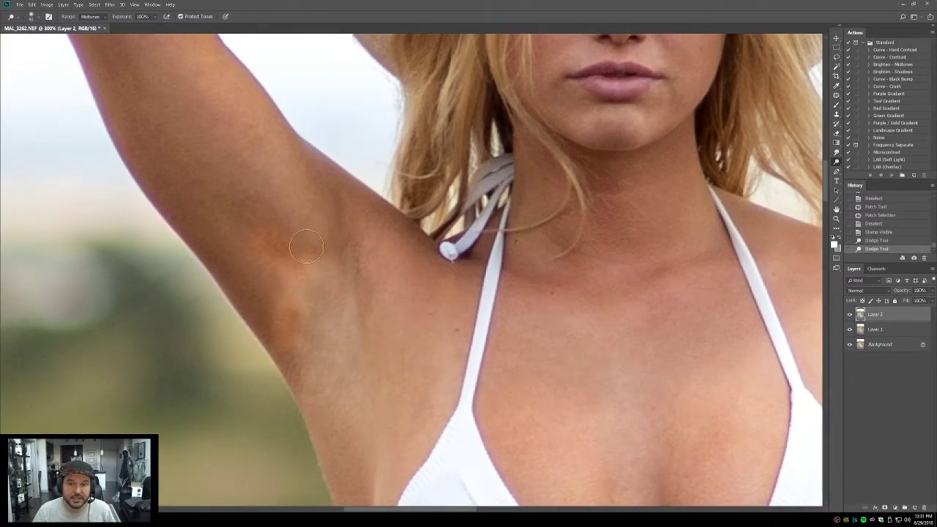
pyautogui.moveTo(305, 247); pyautogui.dragTo(344, 253)
pyautogui.moveTo(336, 194); pyautogui.dragTo(350, 311)
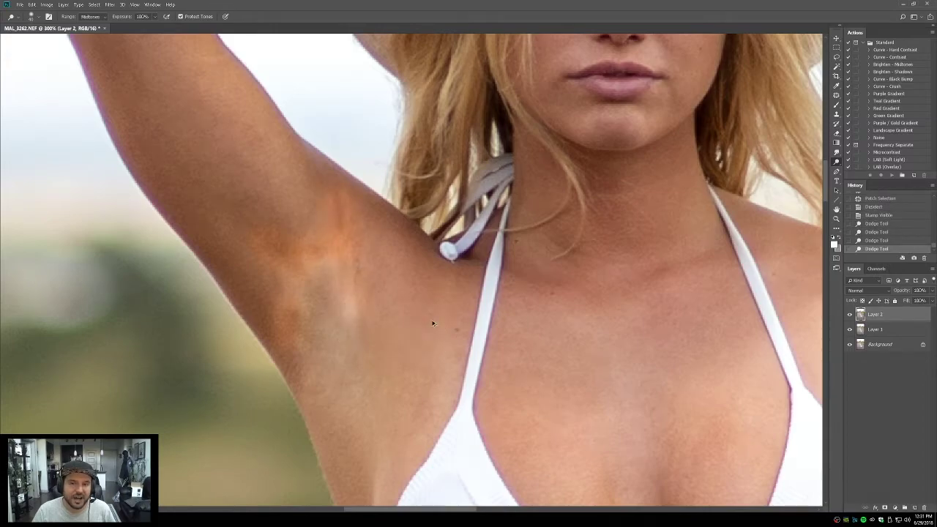
pyautogui.hotkey('ctrl', 'alt', 'z')
pyautogui.hotkey('ctrl', 'alt', 'z')
pyautogui.hotkey('ctrl', 'alt', 'z')
pyautogui.hotkey('ctrl', 'alt', 'z')
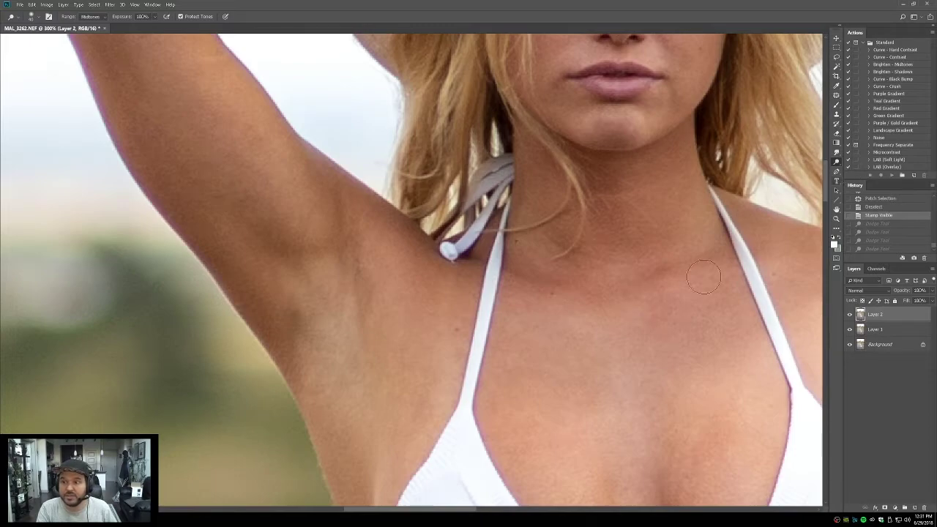
# Step: Switch to the Burn tool, try darkening strokes across the upper chest, and undo them
pyautogui.moveTo(631, 322); pyautogui.dragTo(444, 307)
pyautogui.rightClick(836, 162)
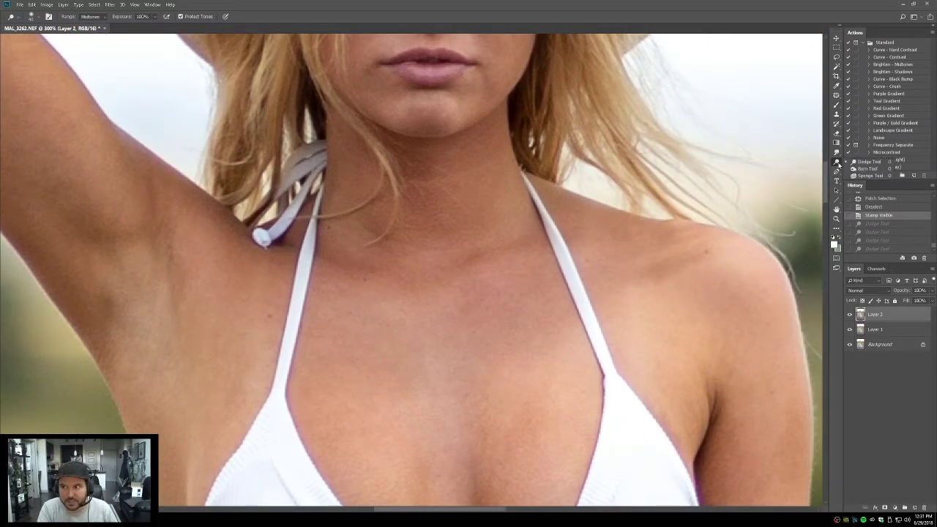
pyautogui.click(868, 168)
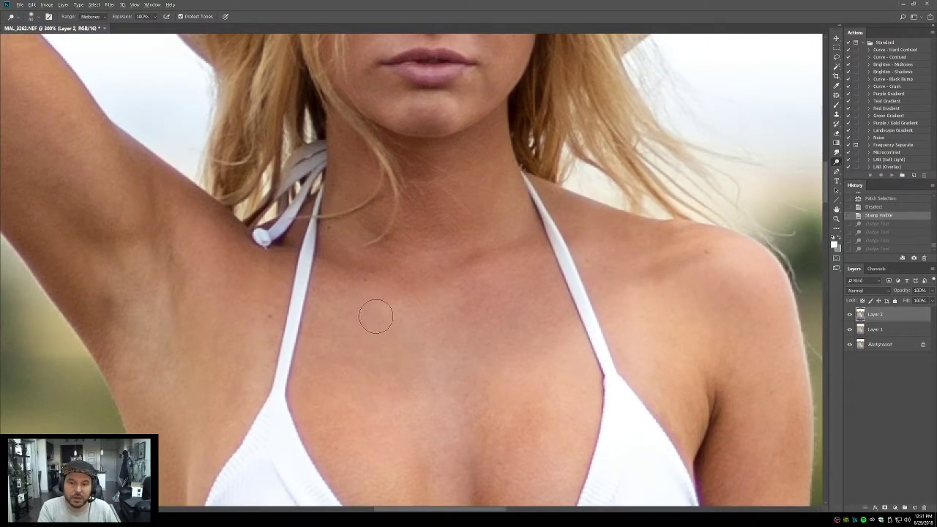
pyautogui.moveTo(368, 318); pyautogui.dragTo(449, 329)
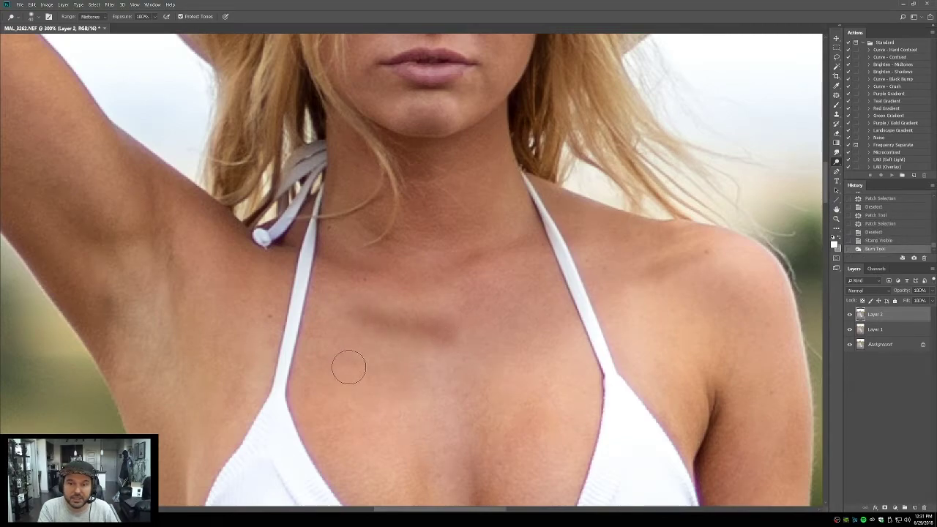
pyautogui.moveTo(346, 366); pyautogui.dragTo(477, 385)
pyautogui.hotkey('ctrl', 'alt', 'z')
pyautogui.hotkey('ctrl', 'alt', 'z')
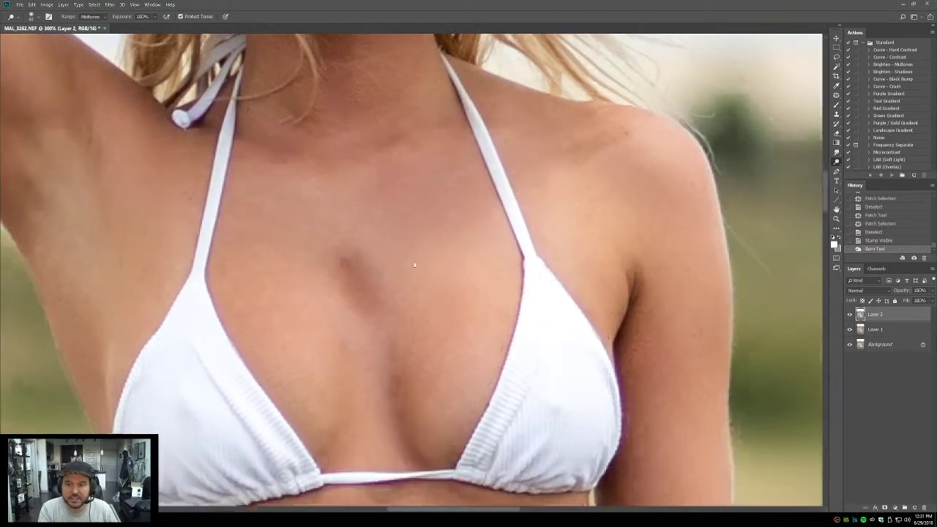
# Step: Try burning darker strokes down the center of the chest at 100% exposure, and undo them all
pyautogui.scroll(-3, 534, 299)
pyautogui.moveTo(344, 234); pyautogui.dragTo(363, 301)
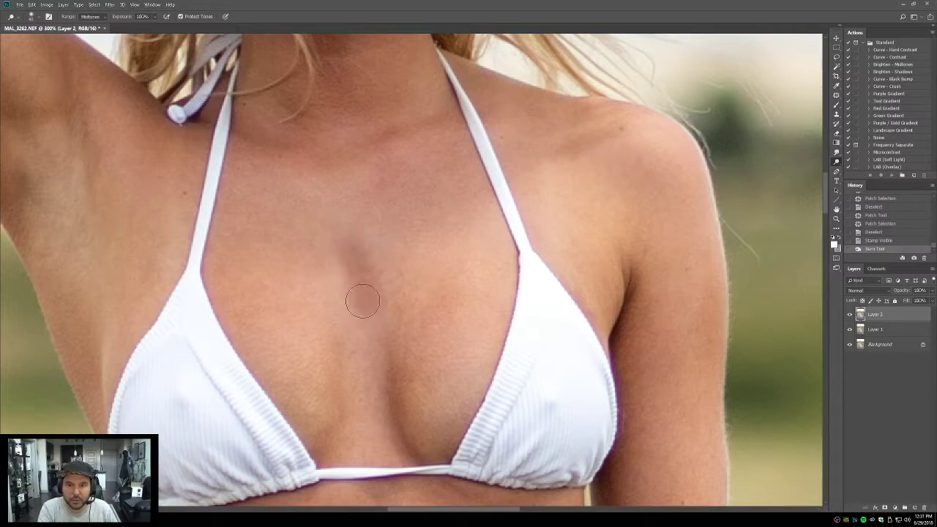
pyautogui.moveTo(302, 187); pyautogui.dragTo(344, 229)
pyautogui.click(307, 295)
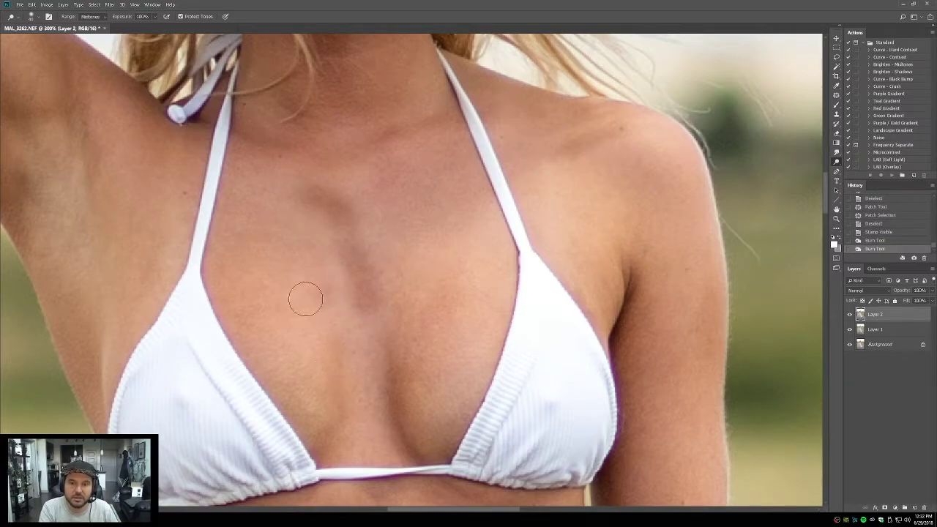
pyautogui.moveTo(360, 357)
pyautogui.mouseDown()
pyautogui.moveTo(377, 454)
pyautogui.moveTo(370, 476)
pyautogui.mouseUp()
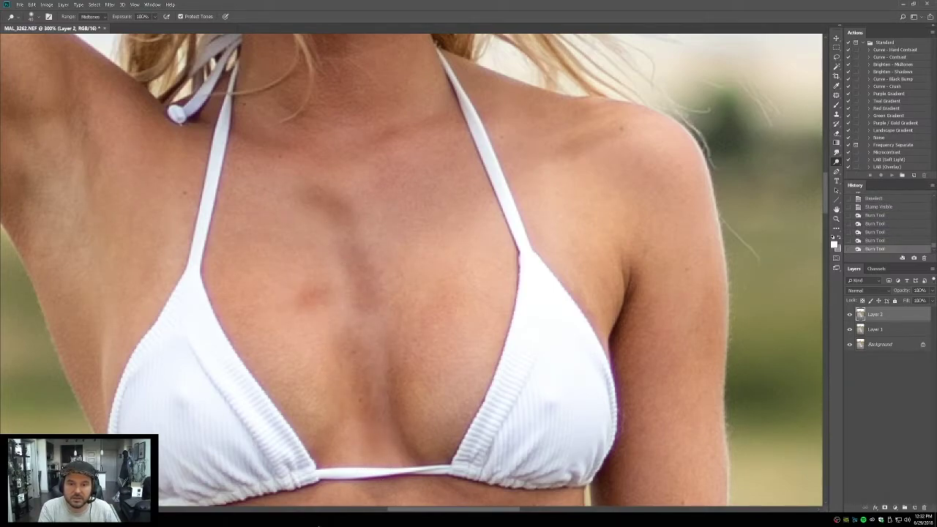
pyautogui.hotkey('ctrl', 'alt', 'z')
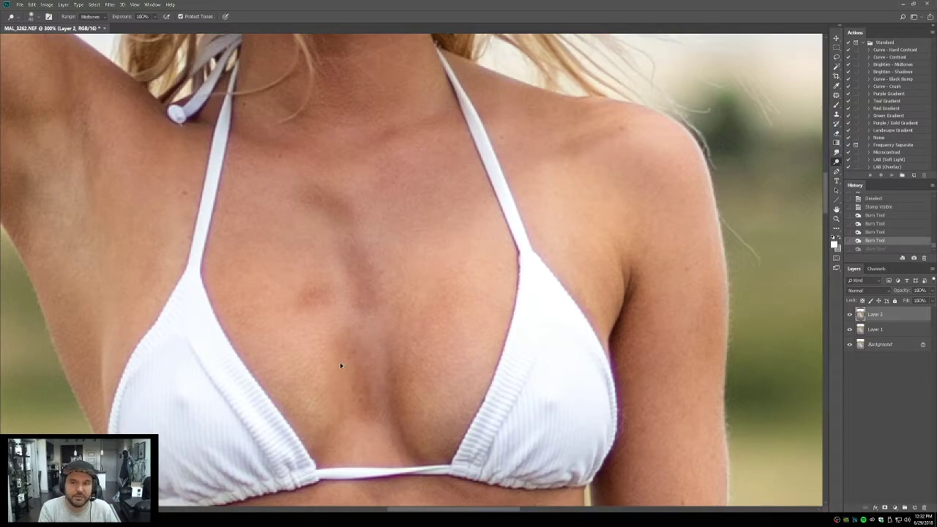
pyautogui.hotkey('ctrl', 'alt', 'z')
pyautogui.hotkey('ctrl', 'alt', 'z')
pyautogui.hotkey('ctrl', 'alt', 'z')
pyautogui.hotkey('ctrl', 'alt', 'z')
pyautogui.press('5')
# Step: Review the face up close, the whole photo, and the skirt and upper body at 100% zoom
pyautogui.press('z')
pyautogui.hotkey('ctrl', '0')
pyautogui.moveTo(373, 108); pyautogui.dragTo(436, 155)
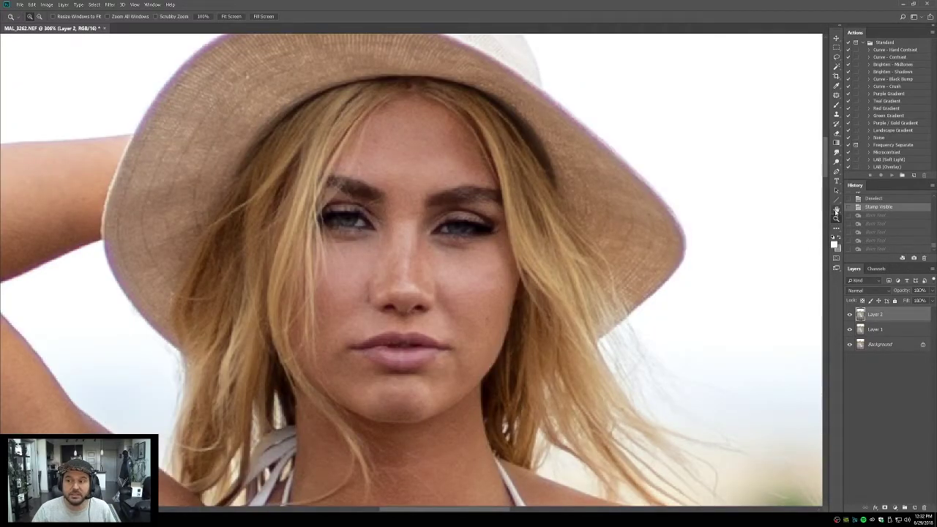
pyautogui.doubleClick(836, 210)
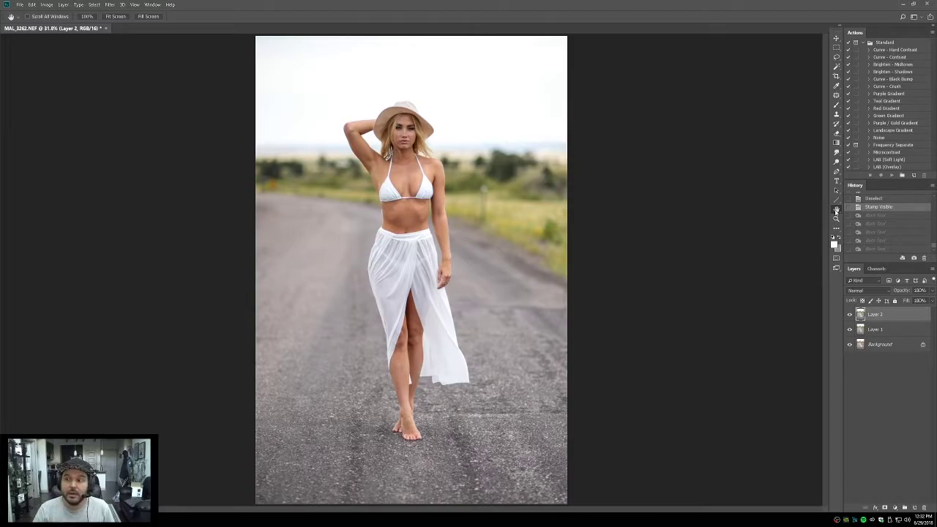
pyautogui.doubleClick(836, 219)
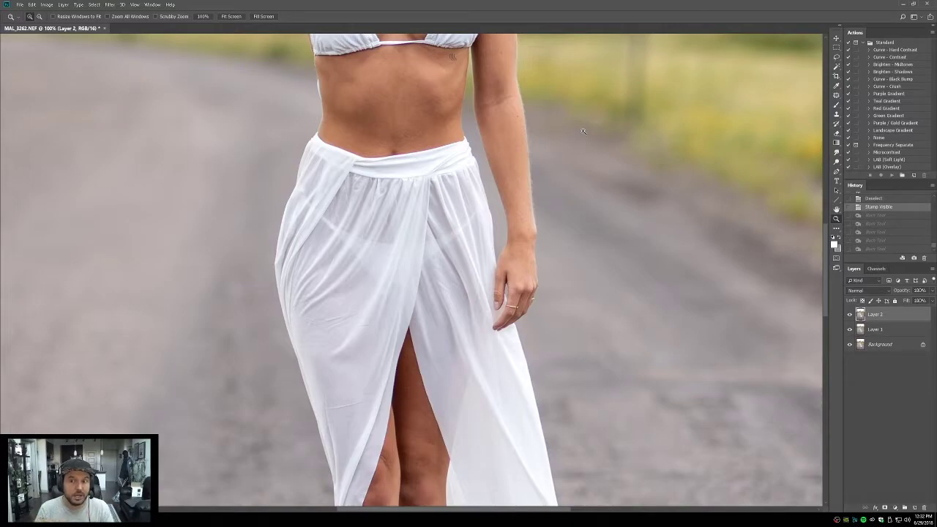
pyautogui.scroll(6, 379, 337)
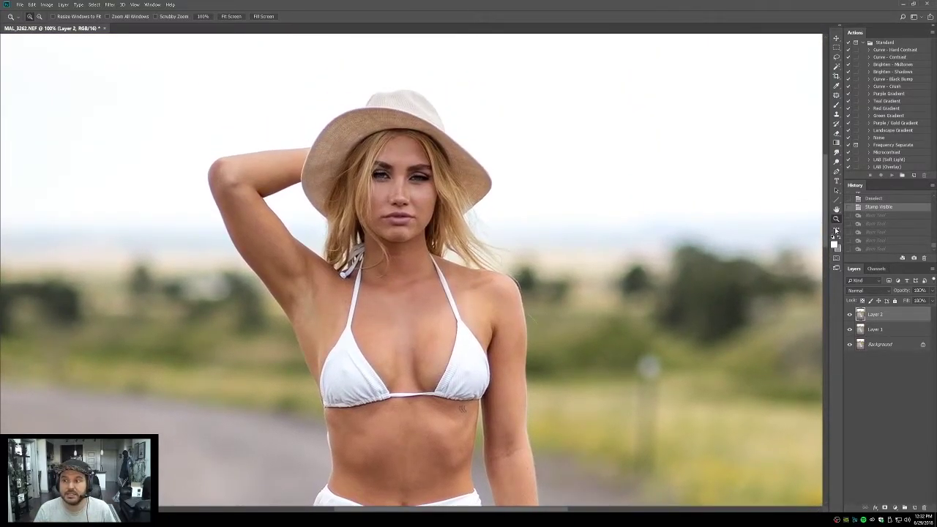
# Step: Examine the portrait at several magnifications, from the full figure to a close-up of the face
pyautogui.keyDown('alt'); pyautogui.click(393, 228); pyautogui.keyUp('alt')
pyautogui.keyDown('alt'); pyautogui.click(393, 228); pyautogui.keyUp('alt')
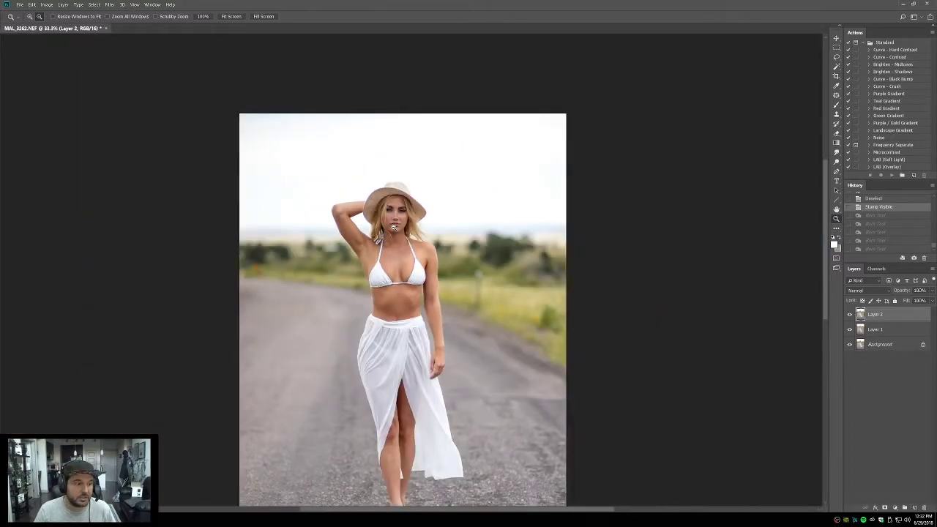
pyautogui.click(393, 227)
pyautogui.keyDown('alt'); pyautogui.click(373, 228); pyautogui.keyUp('alt')
pyautogui.keyDown('alt'); pyautogui.click(363, 227); pyautogui.keyUp('alt')
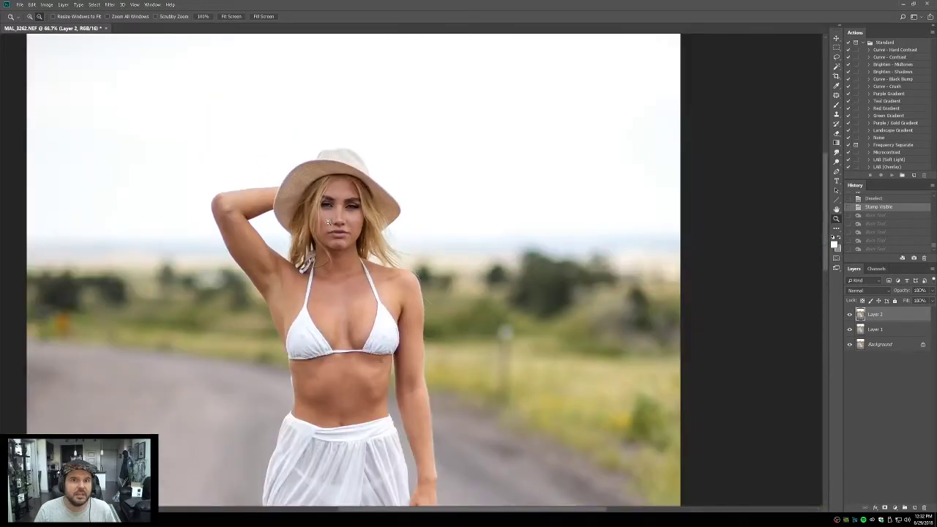
pyautogui.moveTo(183, 98); pyautogui.dragTo(488, 220)
pyautogui.moveTo(412, 230); pyautogui.dragTo(535, 317)
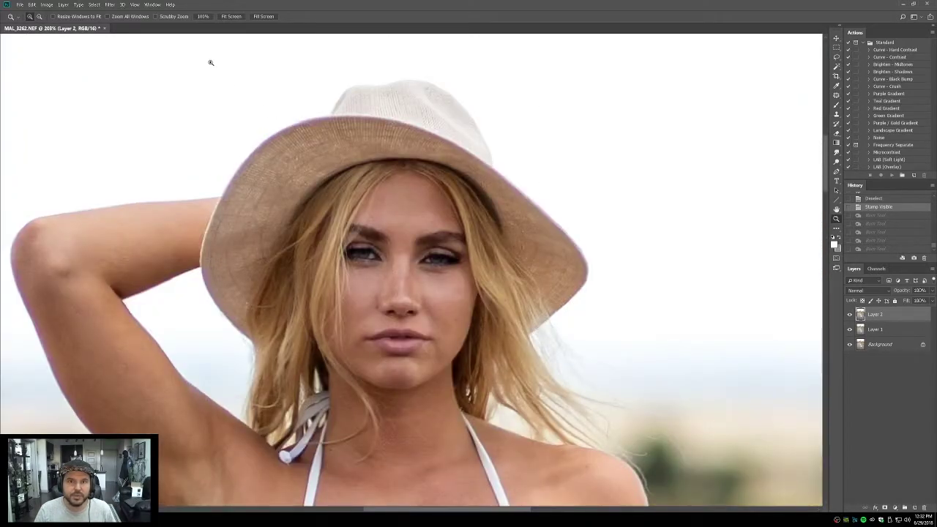
# Step: Turn on Scrubby Zoom, try it on the face and upper body, and turn it off again
pyautogui.click(155, 16)
pyautogui.moveTo(448, 254); pyautogui.dragTo(411, 369)
pyautogui.moveTo(418, 232)
pyautogui.mouseDown()
pyautogui.moveTo(439, 229)
pyautogui.moveTo(424, 217)
pyautogui.mouseUp()
pyautogui.click(403, 114)
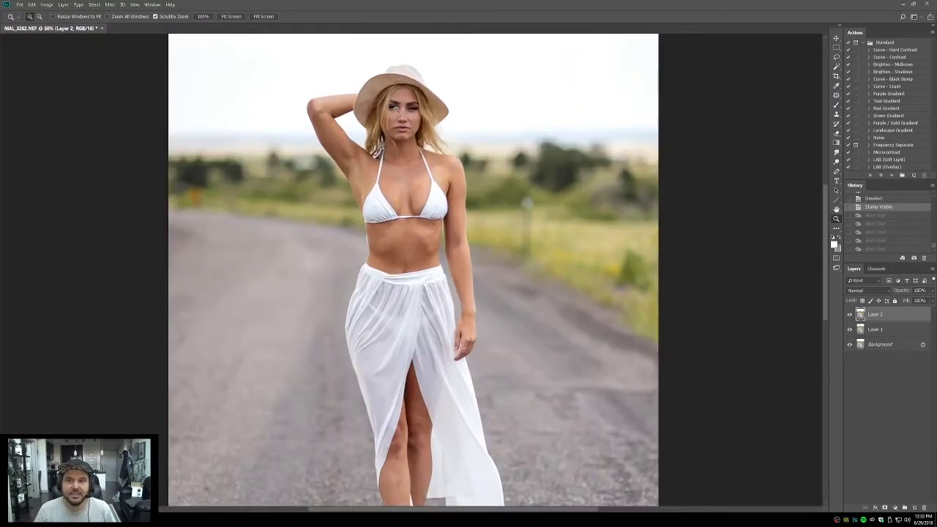
pyautogui.click(401, 111)
pyautogui.click(156, 16)
# Step: Mark the shadows beneath both eyes with blue brush strokes on Layer 2, and undo the strokes
pyautogui.moveTo(315, 42); pyautogui.dragTo(498, 164)
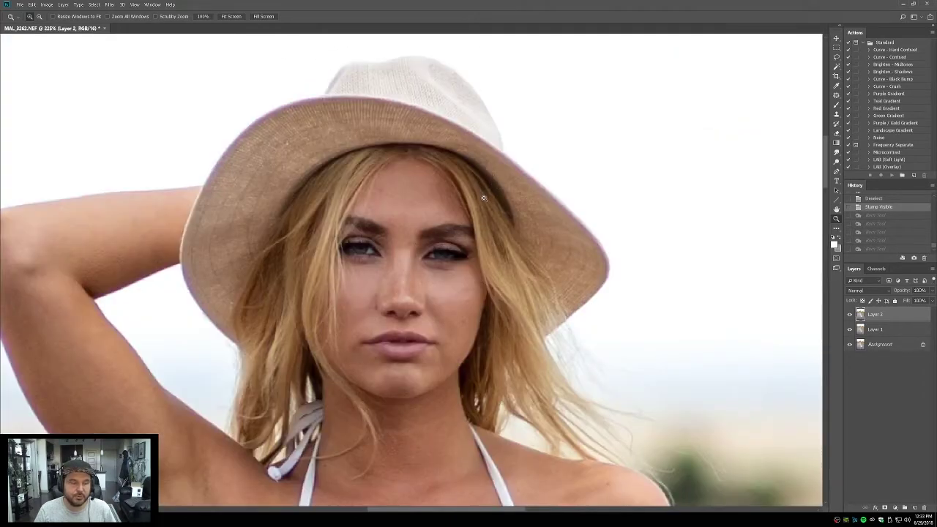
pyautogui.click(407, 254)
pyautogui.click(408, 255)
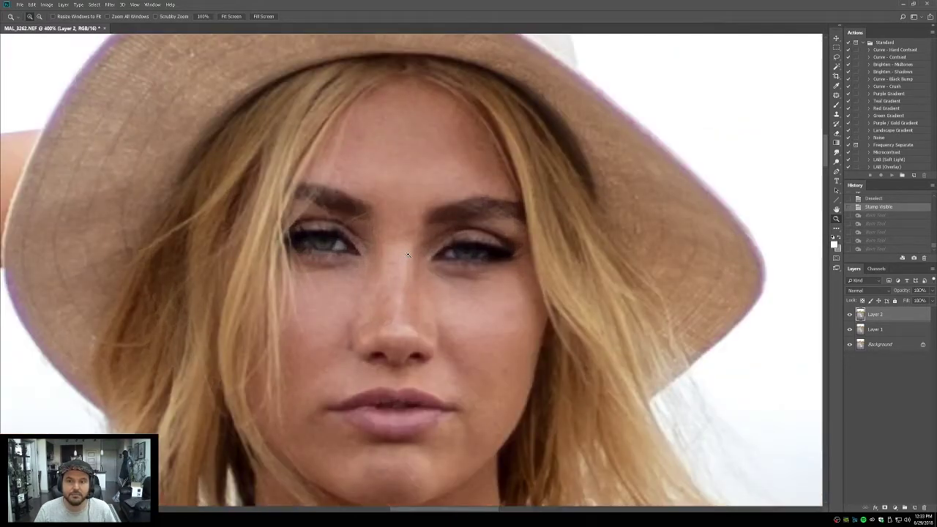
pyautogui.click(877, 400)
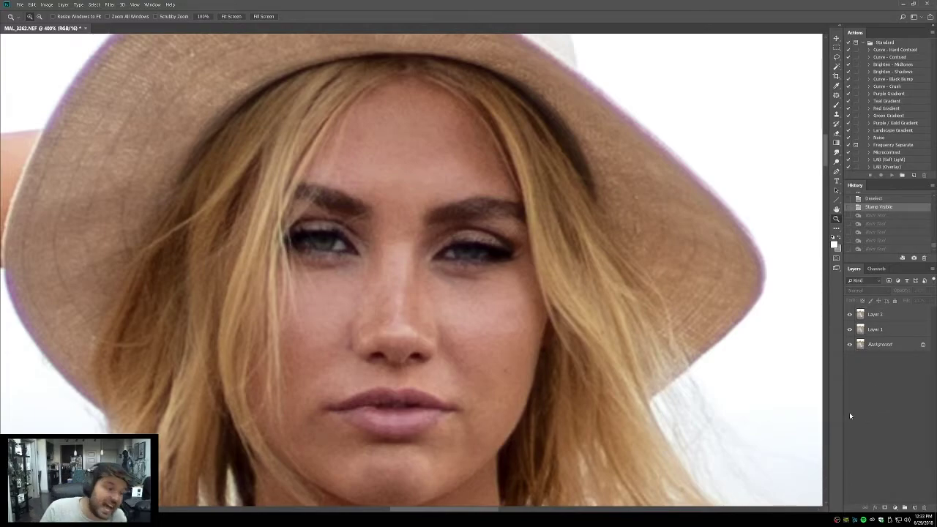
pyautogui.click(875, 314)
pyautogui.press('b')
pyautogui.moveTo(435, 268); pyautogui.dragTo(475, 318)
pyautogui.hotkey('ctrl', 'z')
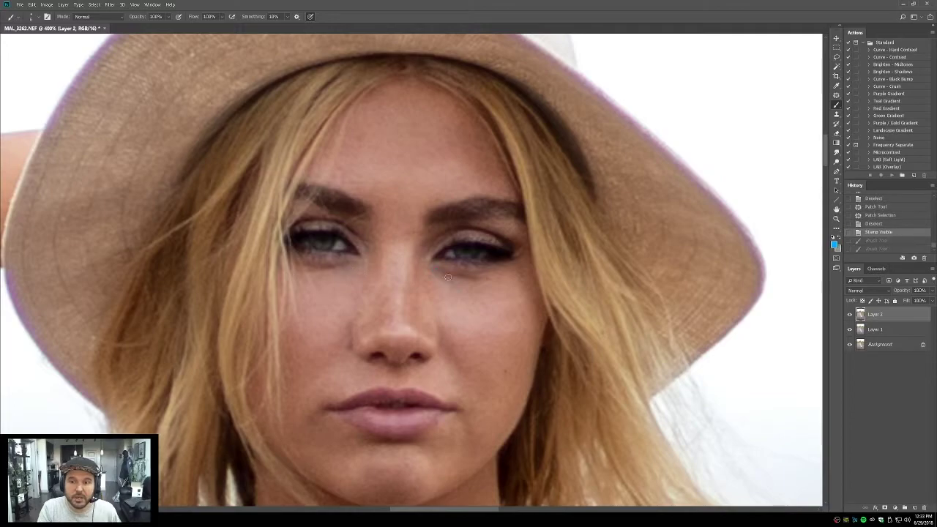
pyautogui.moveTo(439, 269); pyautogui.dragTo(474, 275)
pyautogui.moveTo(341, 261); pyautogui.dragTo(301, 267)
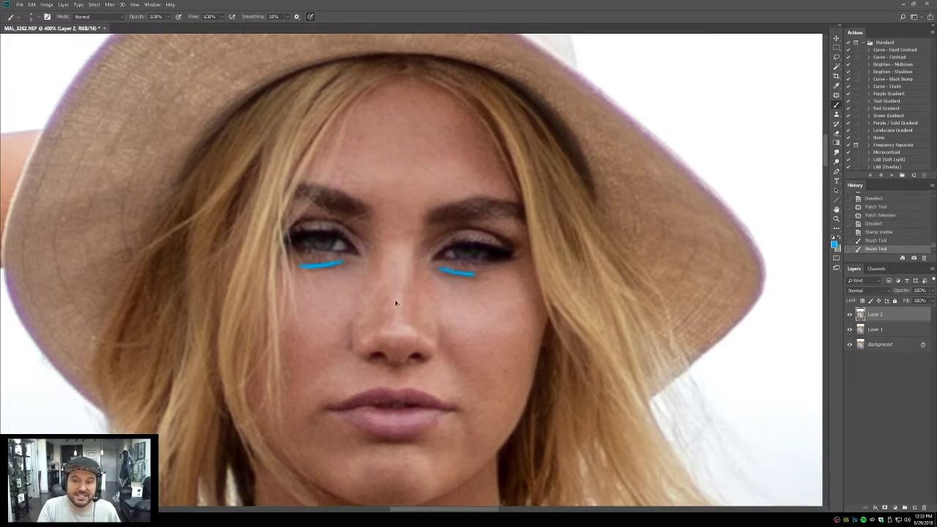
pyautogui.hotkey('ctrl', 'alt', 'z')
pyautogui.hotkey('ctrl', 'alt', 'z')
# Step: Mark the side of the nose in blue and the under-eye and cheek areas in gray, and undo all the brush strokes
pyautogui.moveTo(440, 277); pyautogui.dragTo(448, 324)
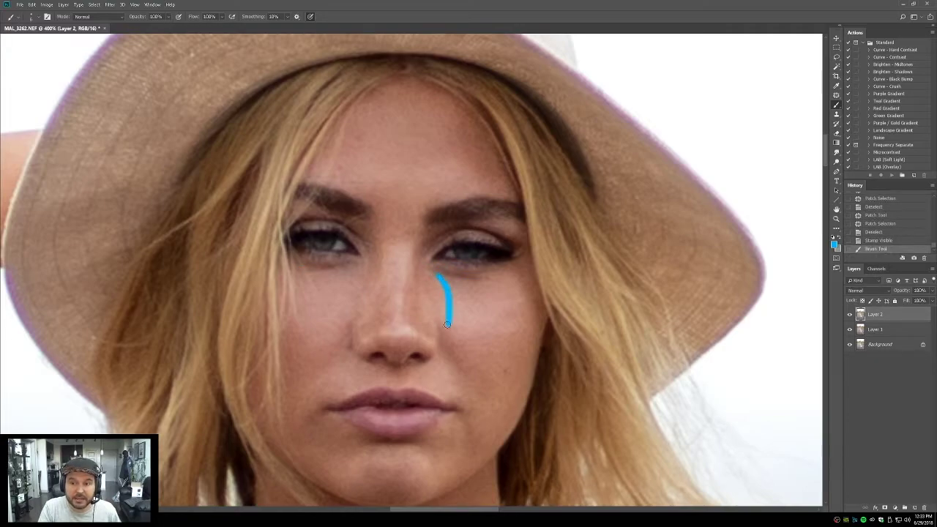
pyautogui.moveTo(438, 272); pyautogui.dragTo(495, 271)
pyautogui.moveTo(344, 262); pyautogui.dragTo(300, 265)
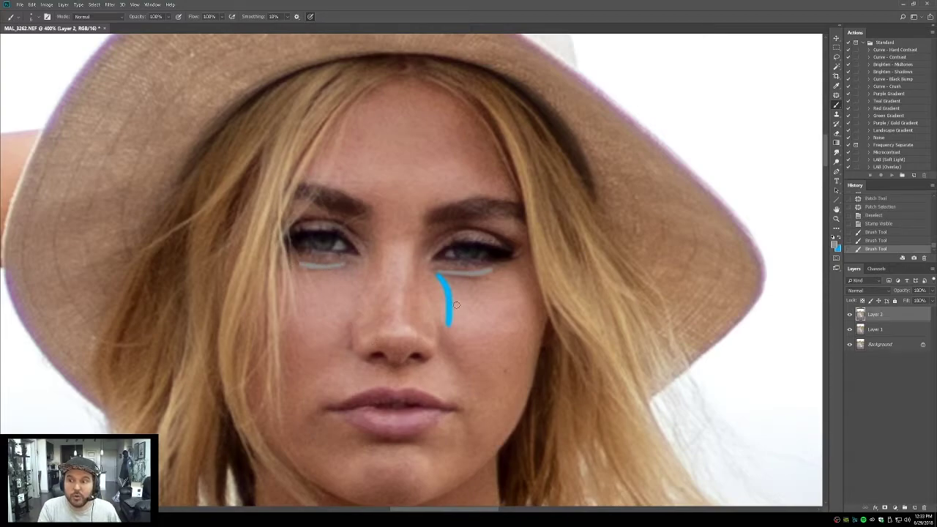
pyautogui.moveTo(447, 300); pyautogui.dragTo(501, 300)
pyautogui.moveTo(444, 302)
pyautogui.mouseDown()
pyautogui.moveTo(477, 313)
pyautogui.moveTo(458, 267)
pyautogui.moveTo(478, 277)
pyautogui.moveTo(459, 285)
pyautogui.mouseUp()
pyautogui.hotkey('ctrl', 'alt', 'z')
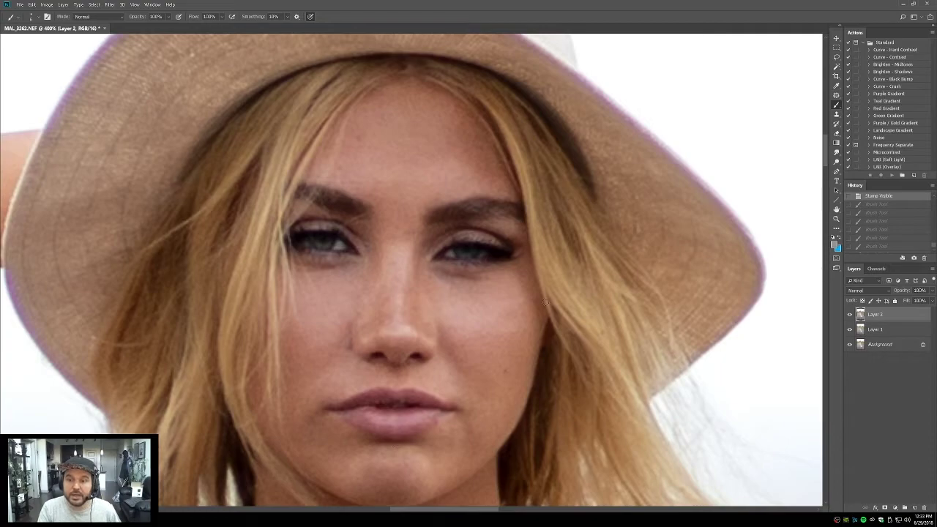
# Step: Dodge the dark shadows beneath the eyes with a small brush using the Dodge tool
pyautogui.click(836, 162)
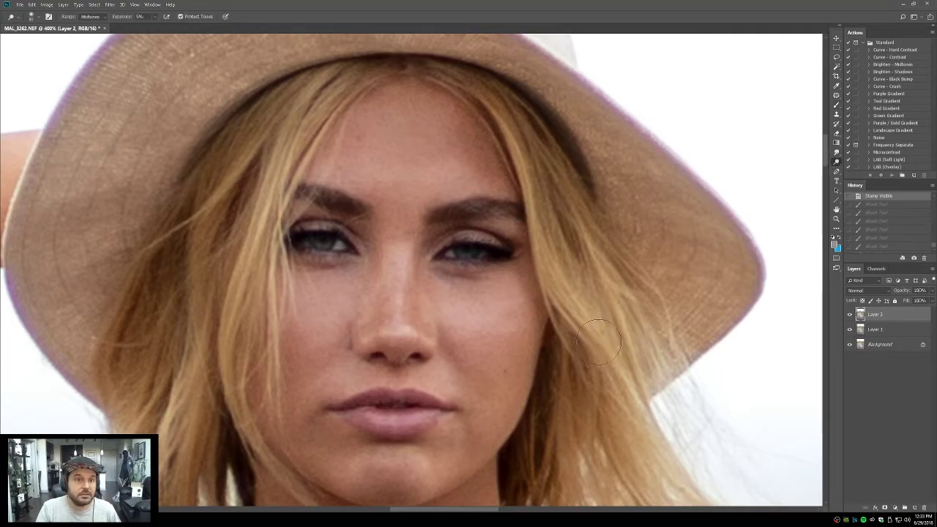
pyautogui.press('[')
pyautogui.press('[')
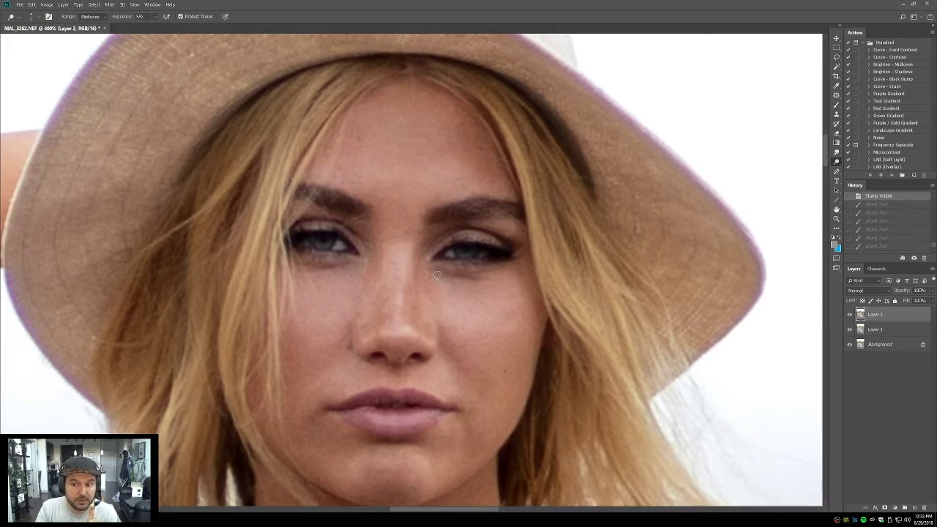
pyautogui.moveTo(442, 279); pyautogui.dragTo(463, 290)
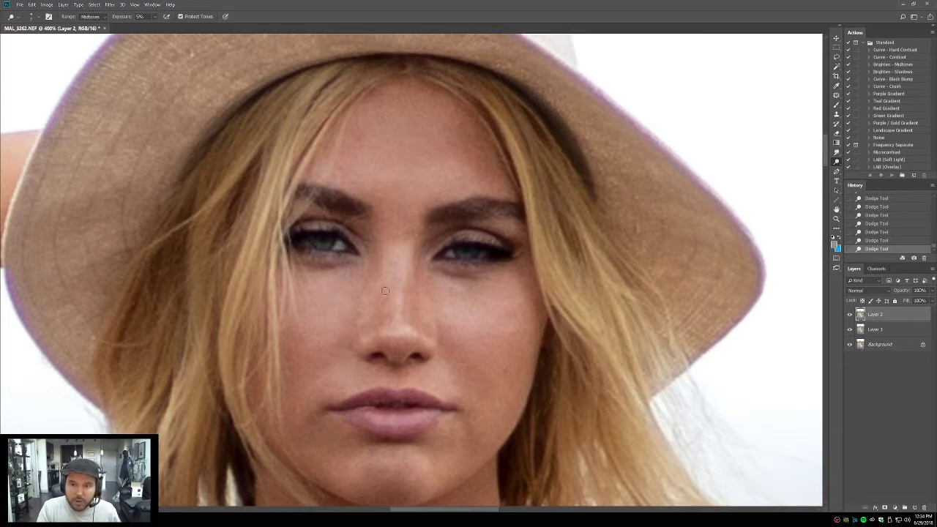
# Step: Burn the bright highlights along the bridge and tip of the nose
pyautogui.moveTo(403, 254); pyautogui.dragTo(404, 285)
pyautogui.moveTo(414, 335); pyautogui.dragTo(407, 326)
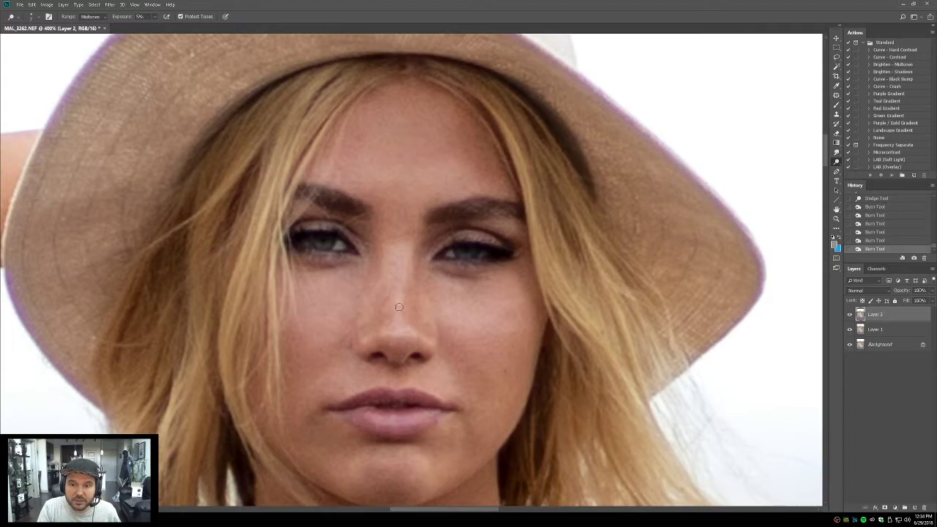
pyautogui.moveTo(401, 288); pyautogui.dragTo(405, 282)
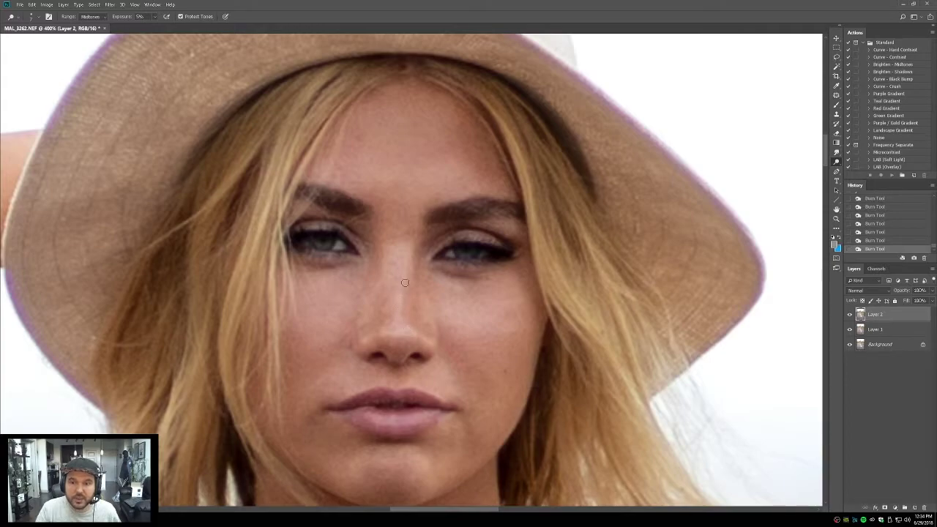
# Step: Compare the face before and after the dodging and burning by hiding and showing Layer 2
pyautogui.click(850, 314)
pyautogui.click(849, 314)
pyautogui.click(850, 314)
pyautogui.click(849, 314)
pyautogui.click(850, 315)
pyautogui.click(849, 314)
# Step: Lower Layer 2's opacity to about 60% and compare the result with the layer hidden
pyautogui.click(933, 291)
pyautogui.click(920, 300)
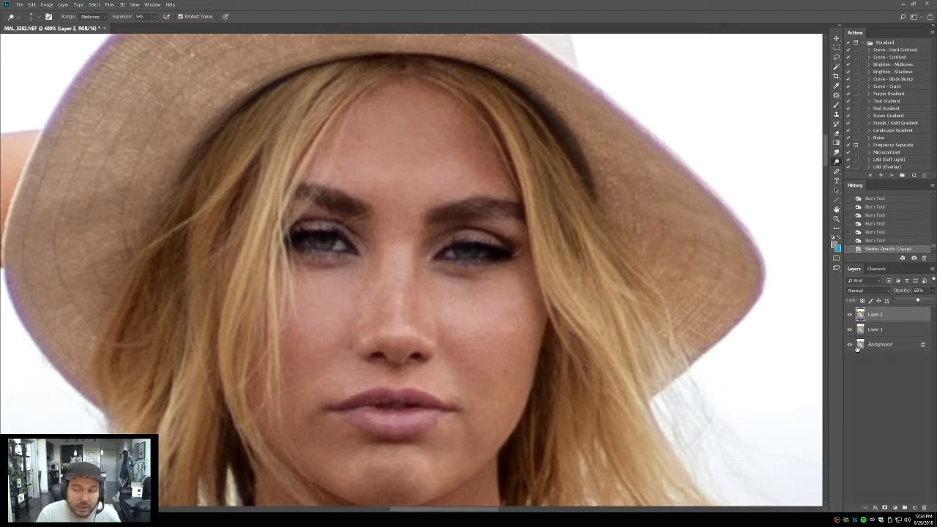
pyautogui.click(849, 314)
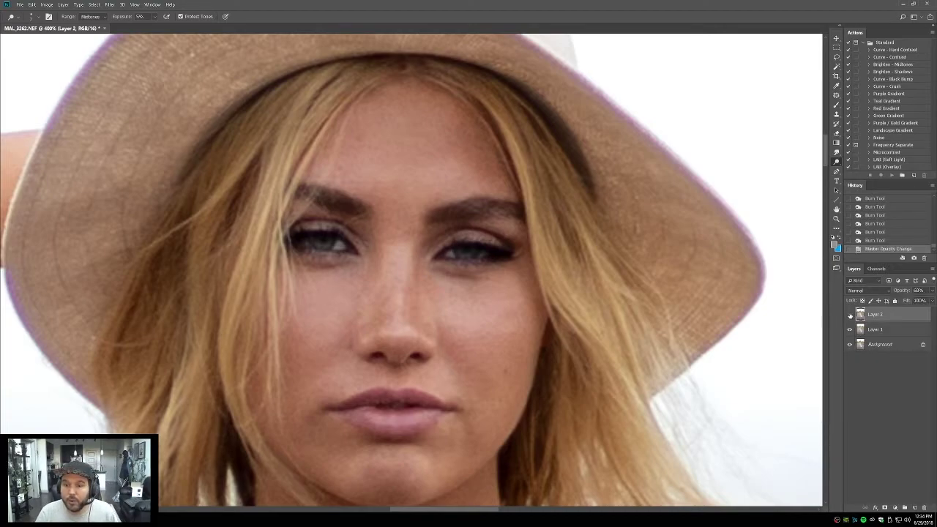
pyautogui.click(848, 314)
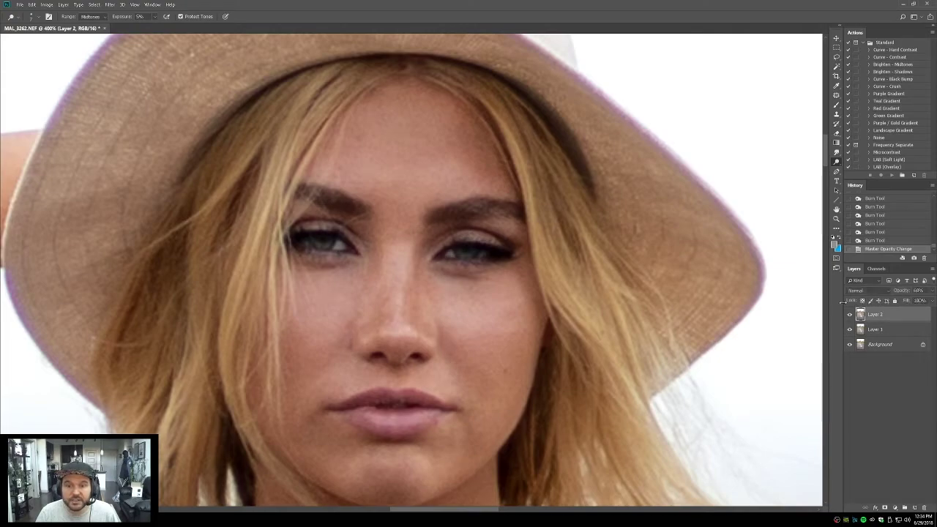
# Step: Examine the whole face and hat at a wider view, comparing it with Layer 2 hidden and shown
pyautogui.click(836, 218)
pyautogui.hotkey('ctrl', '0')
pyautogui.moveTo(346, 82); pyautogui.dragTo(575, 259)
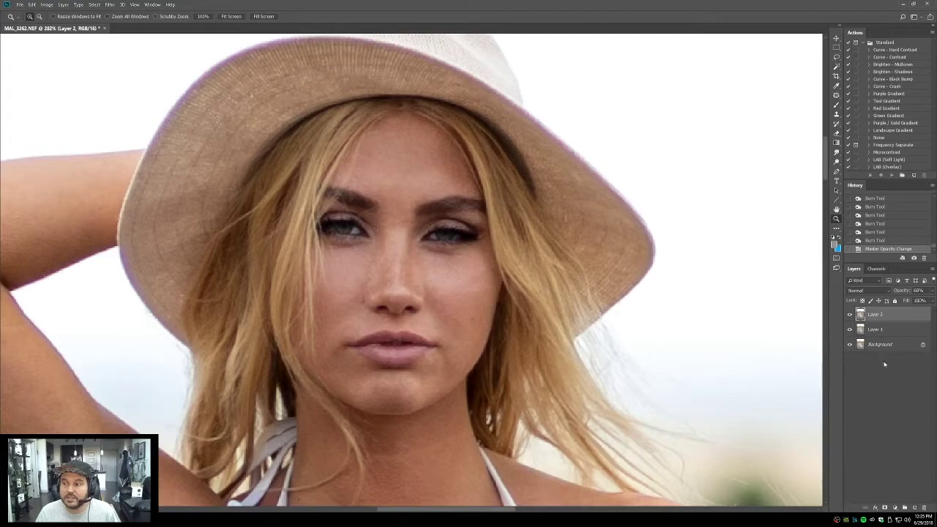
pyautogui.click(850, 314)
pyautogui.click(850, 315)
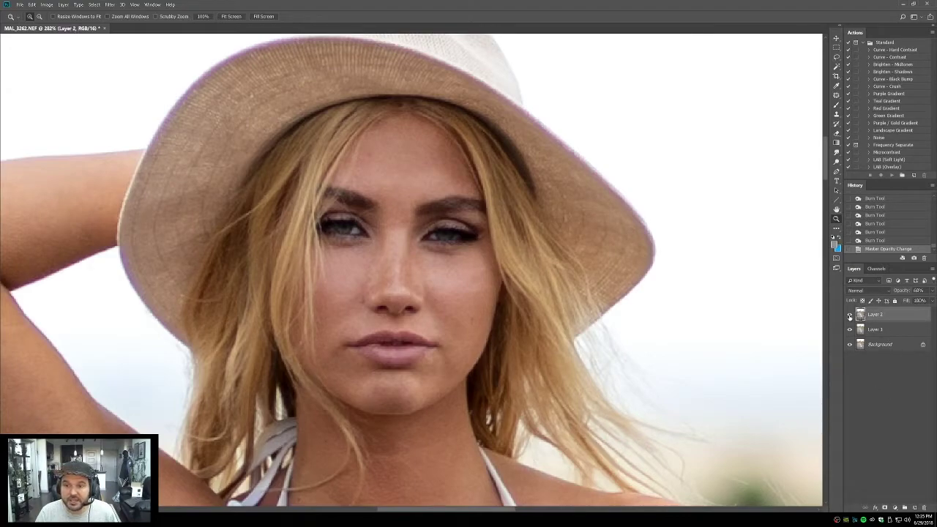
pyautogui.click(849, 315)
pyautogui.click(849, 316)
pyautogui.click(849, 316)
pyautogui.click(849, 316)
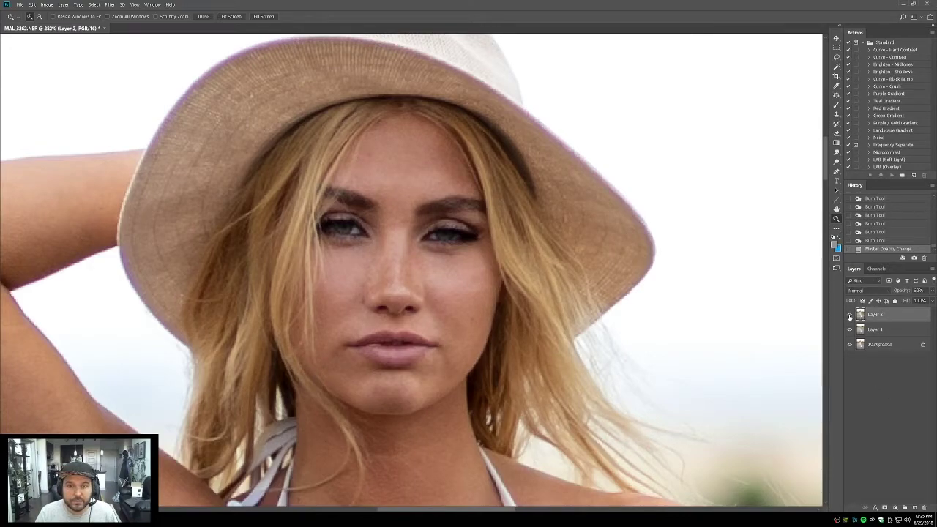
pyautogui.click(849, 315)
pyautogui.click(848, 315)
# Step: Reduce Layer 2's opacity to 45% and check the face with the layer hidden and shown
pyautogui.click(932, 291)
pyautogui.moveTo(915, 301); pyautogui.dragTo(907, 301)
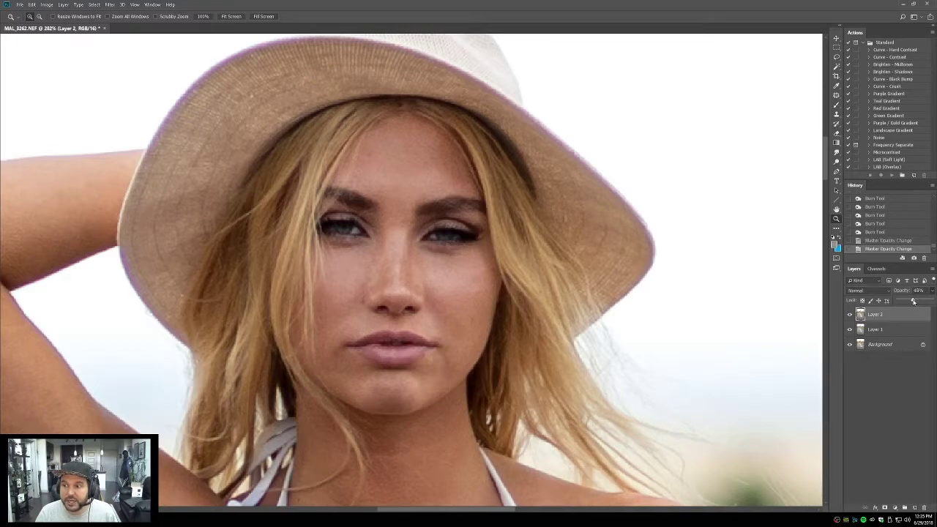
pyautogui.click(850, 315)
pyautogui.click(850, 316)
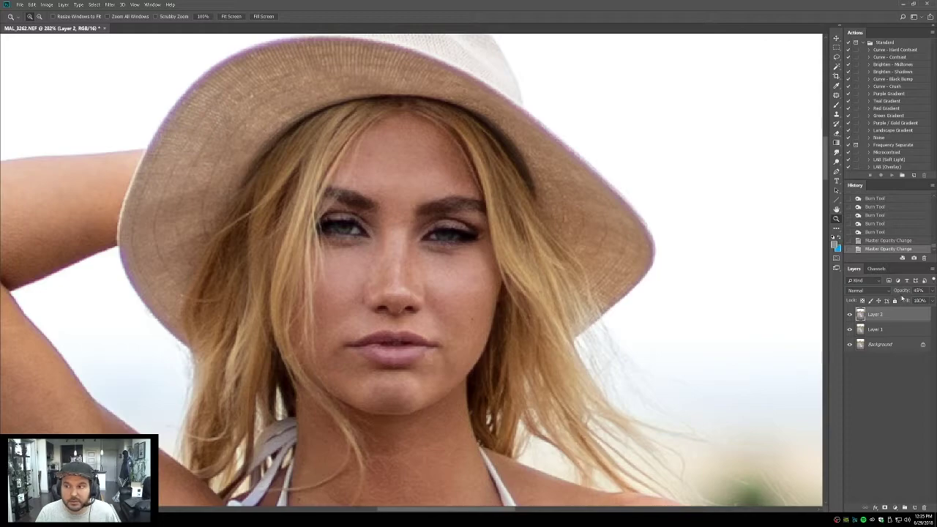
# Step: Set Layer 2's opacity to 33% and compare the retouched face with the layer hidden and shown
pyautogui.write('33')
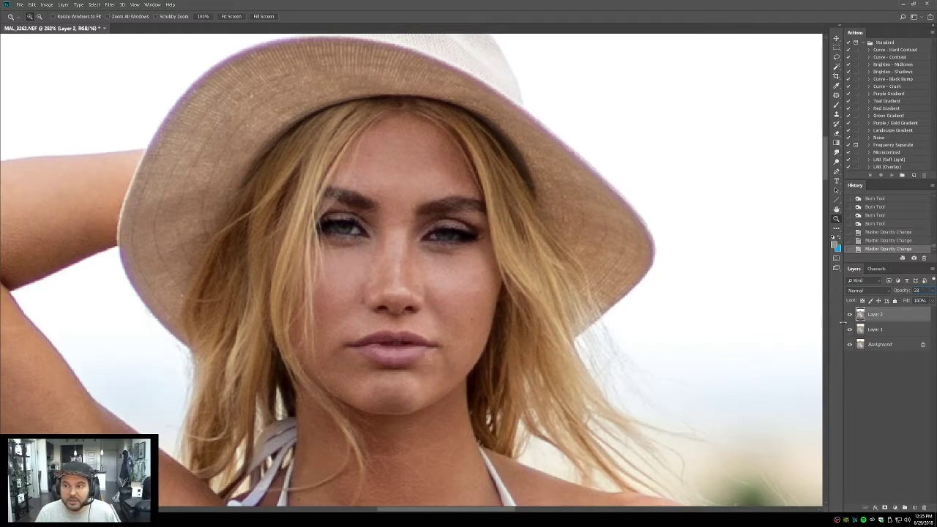
pyautogui.click(850, 316)
pyautogui.click(850, 316)
pyautogui.click(850, 315)
pyautogui.click(849, 315)
pyautogui.click(850, 316)
pyautogui.click(849, 316)
pyautogui.click(850, 315)
pyautogui.click(850, 316)
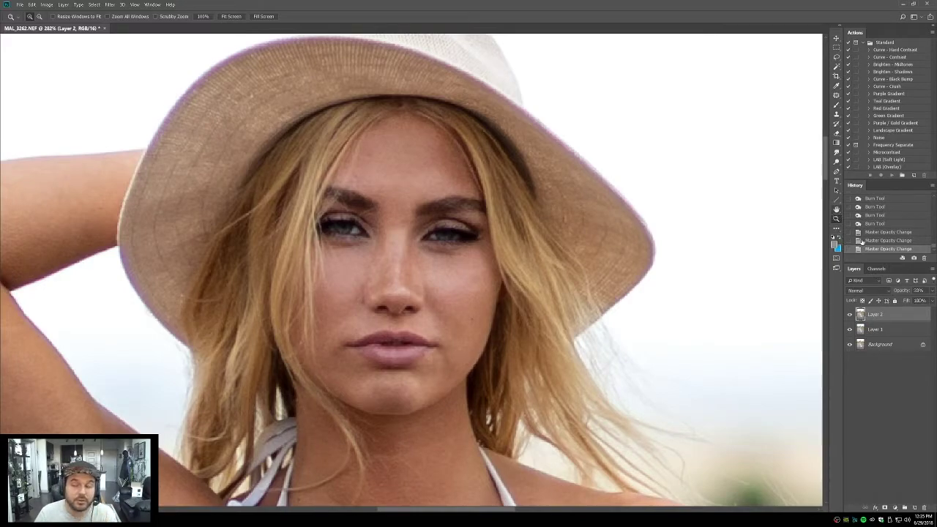
# Step: Stamp all visible layers into a new top layer and dodge the darker patches on the chin
pyautogui.click(895, 397)
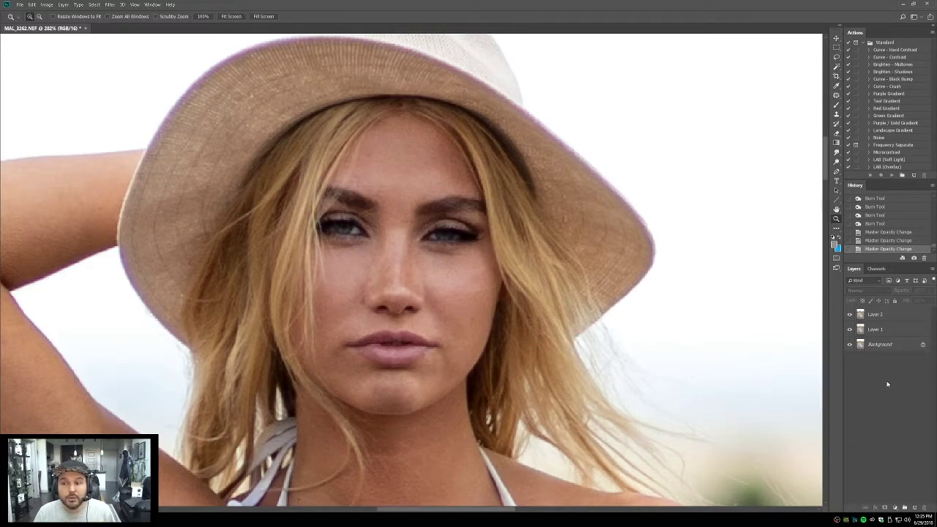
pyautogui.hotkey('ctrl', 'alt', 'shift', 'e')
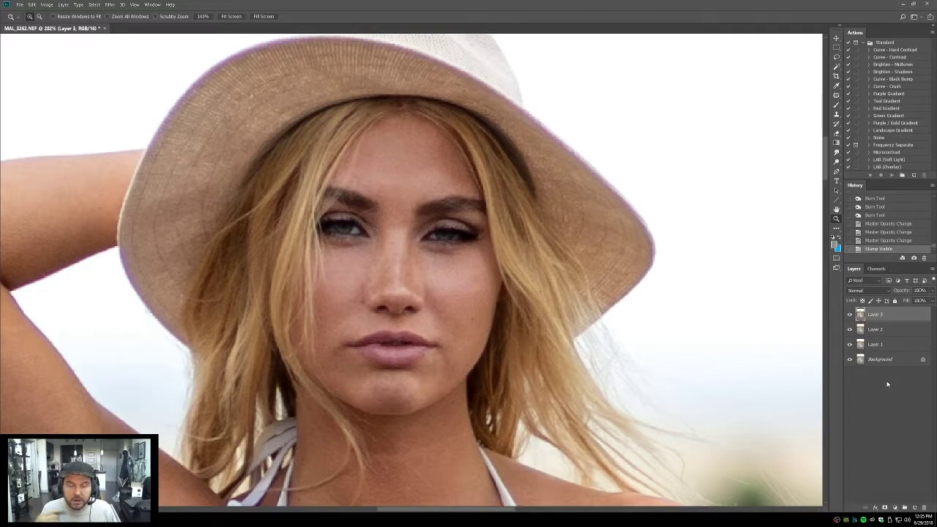
pyautogui.click(836, 161)
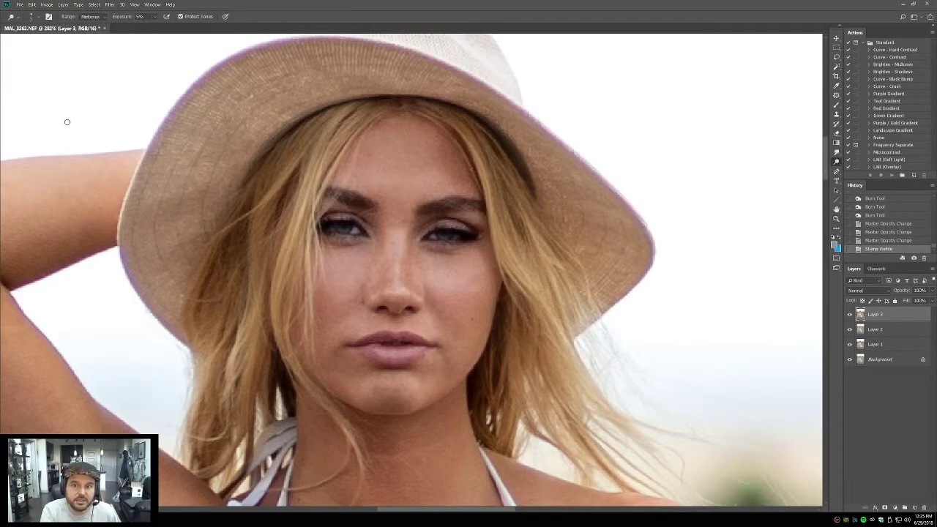
pyautogui.scroll(-3, 410, 304)
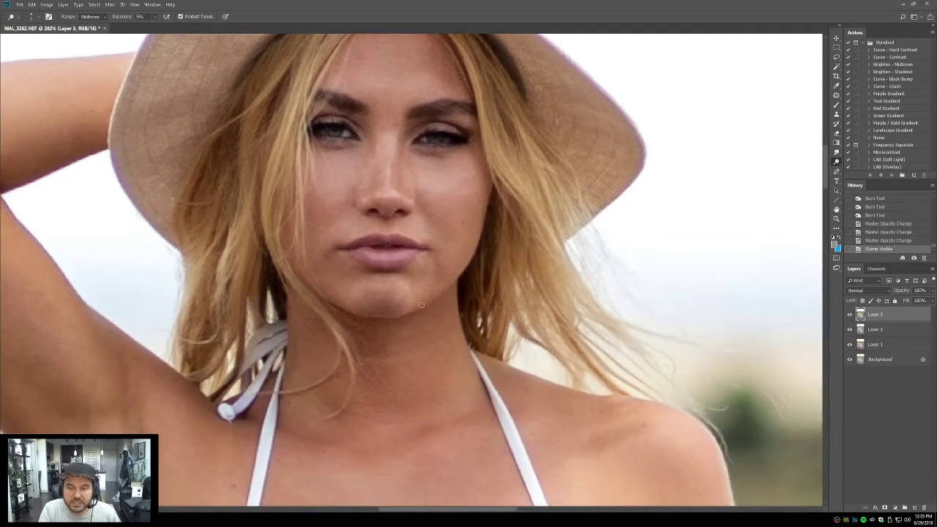
pyautogui.moveTo(395, 306); pyautogui.dragTo(368, 295)
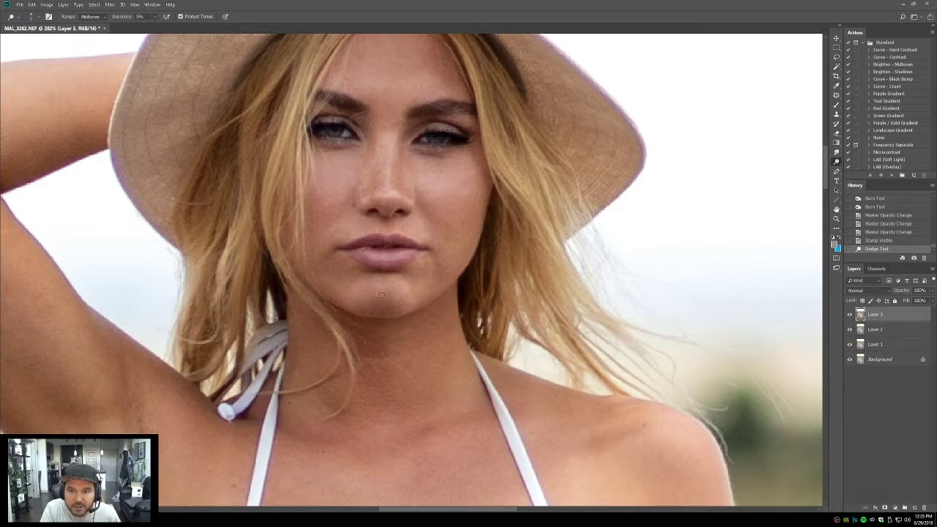
pyautogui.moveTo(386, 296)
pyautogui.mouseDown()
pyautogui.moveTo(394, 295)
pyautogui.moveTo(370, 297)
pyautogui.moveTo(379, 294)
pyautogui.mouseUp()
pyautogui.moveTo(373, 296); pyautogui.dragTo(380, 293)
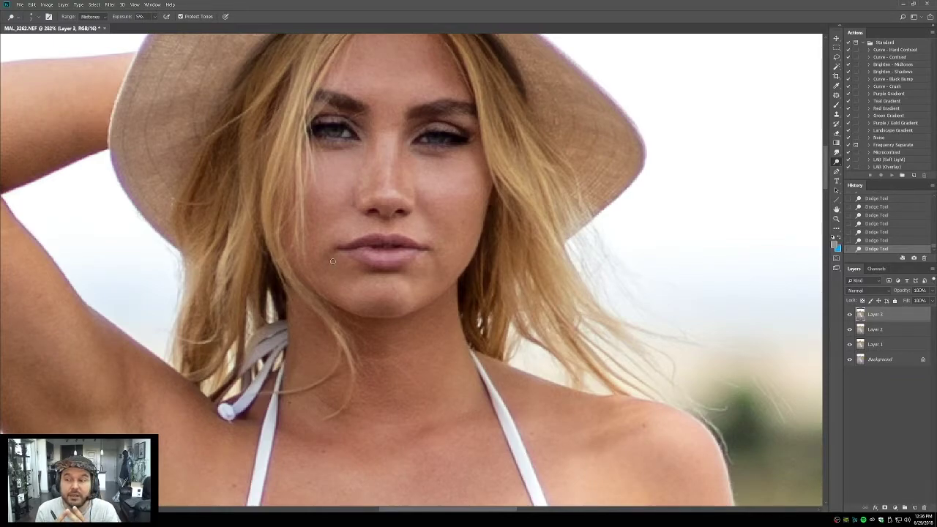
# Step: Stamp the visible layers into another new layer, and undo the stamp
pyautogui.hotkey('ctrl', 'shift', 'alt', 'e')
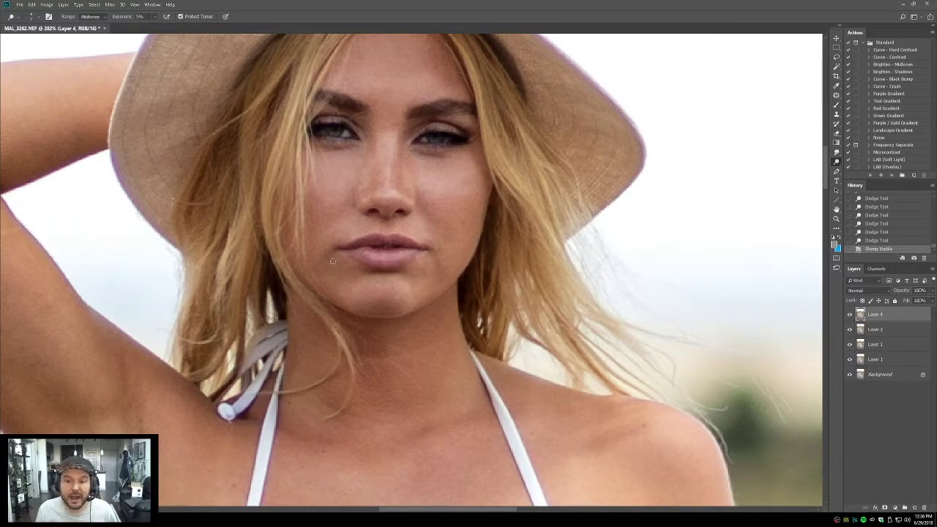
pyautogui.hotkey('ctrl', 'z')
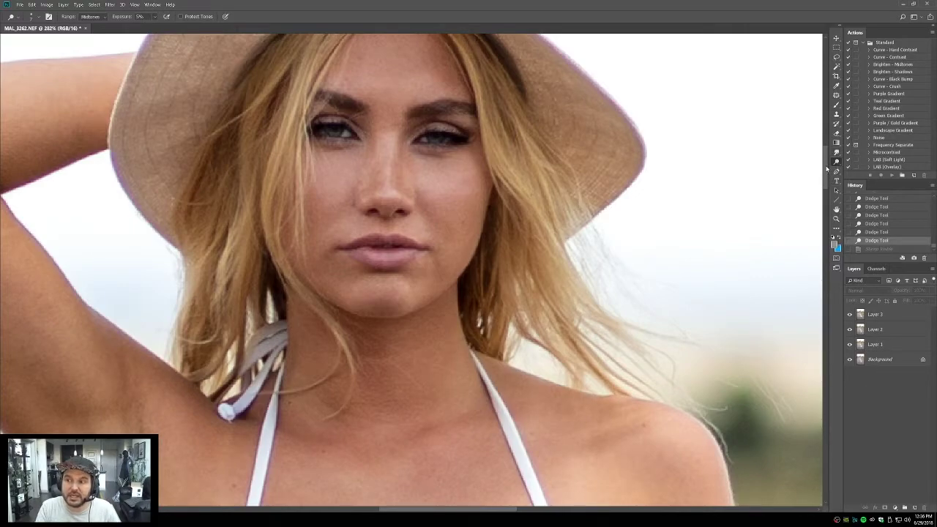
# Step: Burn the skin along the shin of the front leg with one stroke on Layer 3, using the midtones range
pyautogui.scroll(2, 816, 169)
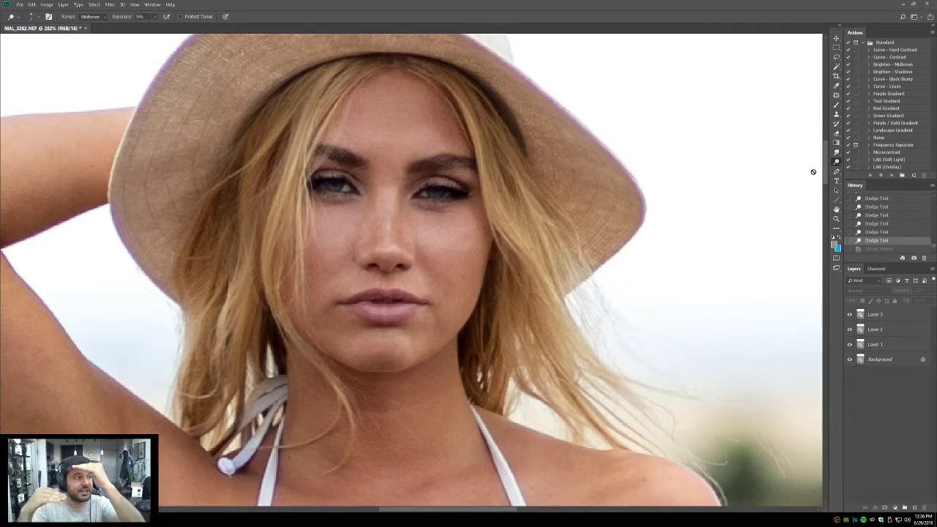
pyautogui.press('h')
pyautogui.hotkey('ctrl', '0')
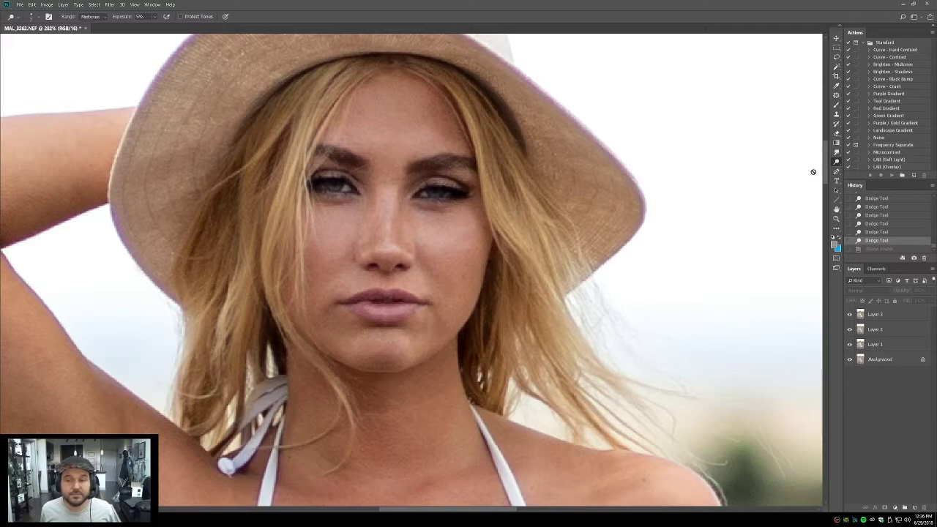
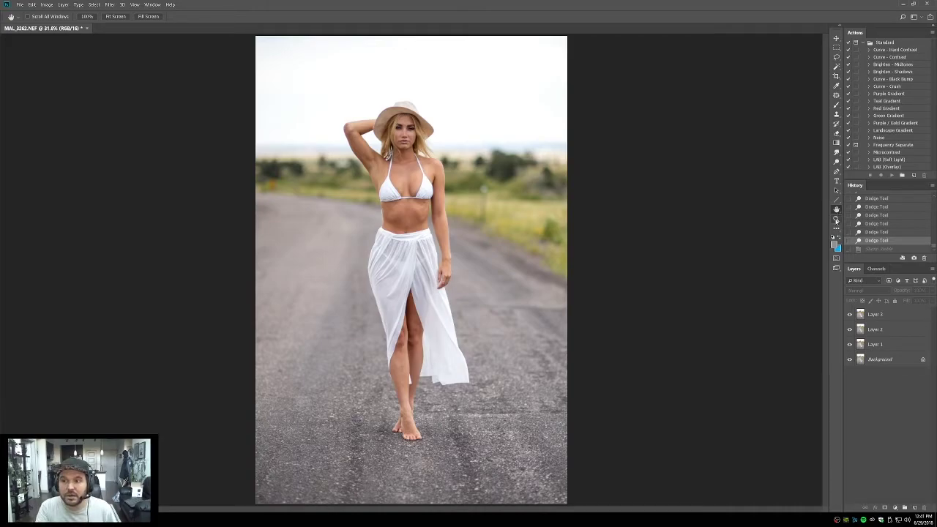
pyautogui.click(836, 219)
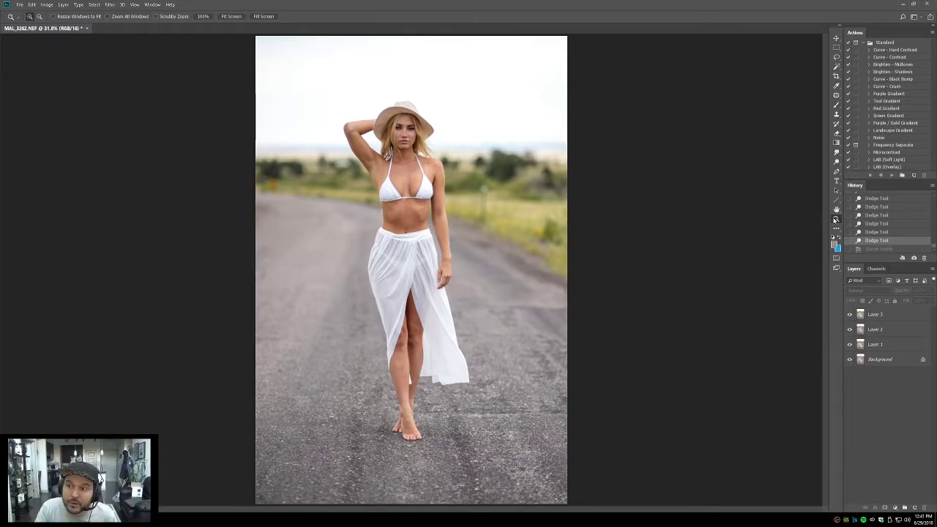
pyautogui.moveTo(362, 316); pyautogui.dragTo(450, 409)
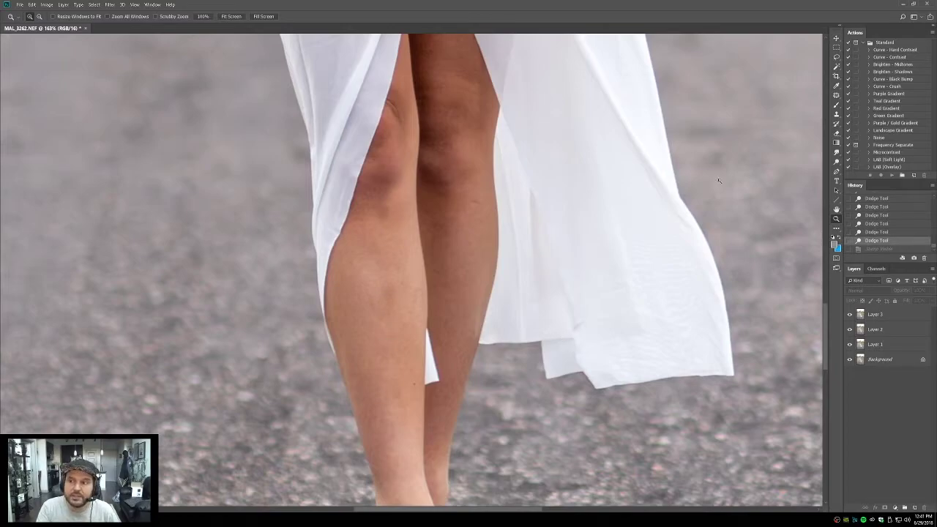
pyautogui.click(836, 161)
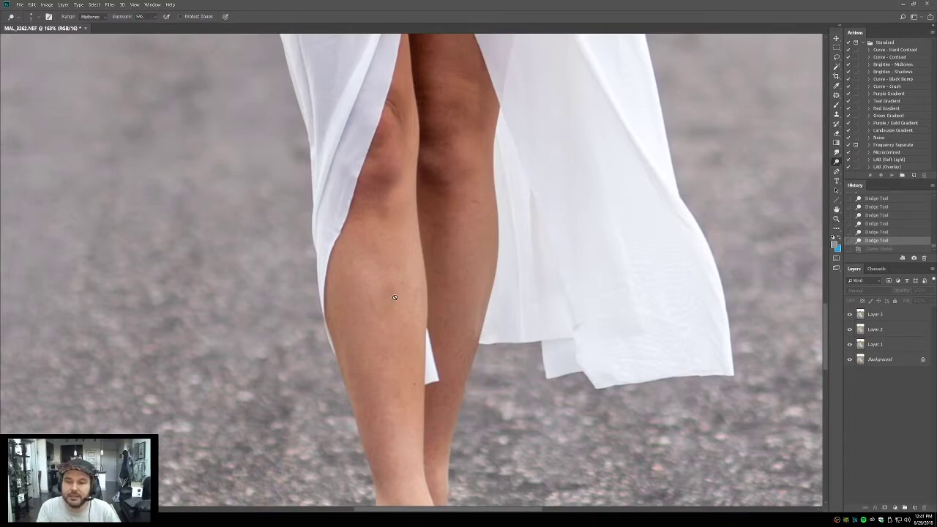
pyautogui.click(861, 316)
pyautogui.moveTo(394, 297)
pyautogui.mouseDown()
pyautogui.moveTo(387, 288)
pyautogui.moveTo(389, 434)
pyautogui.moveTo(399, 421)
pyautogui.mouseUp()
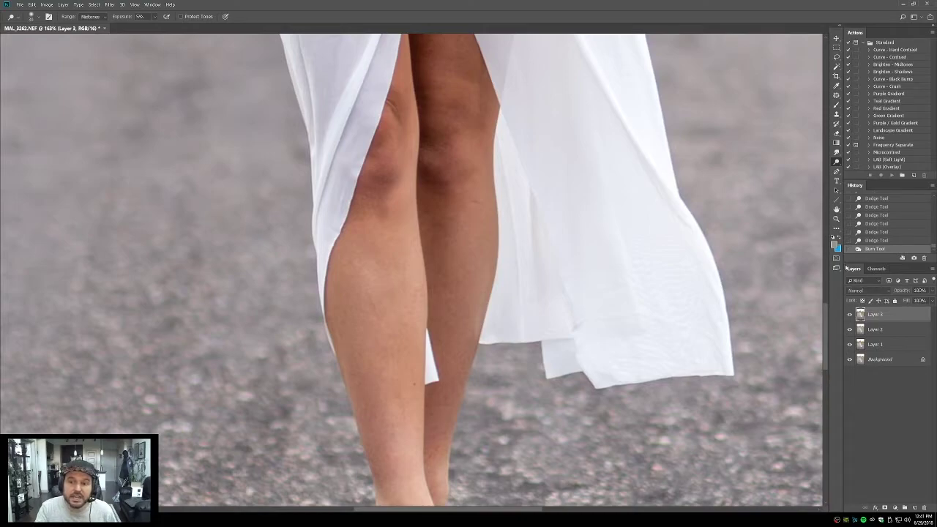
pyautogui.doubleClick(836, 209)
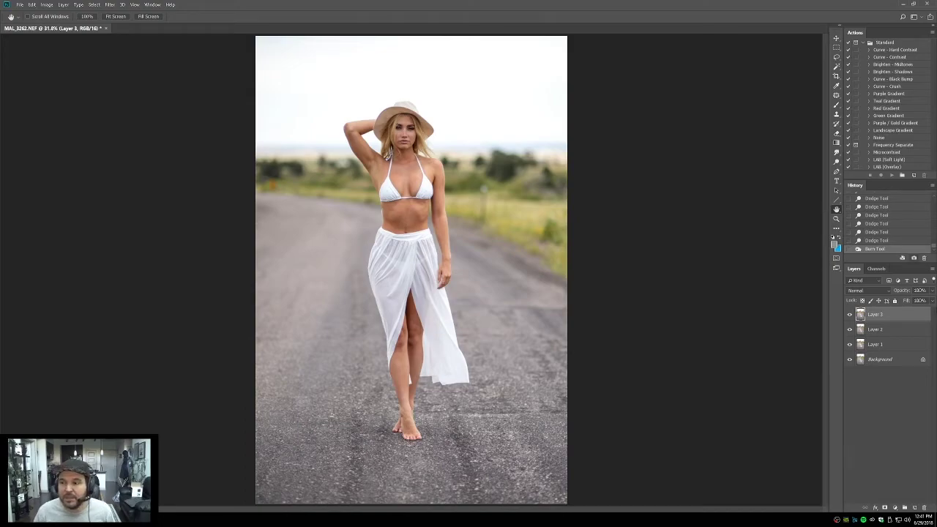
# Step: Rename Layer 3 as "Dodge And Burn" and Layer 2 as "Dodge and Burn"
pyautogui.doubleClick(874, 315)
pyautogui.write('Dodge And Burn')
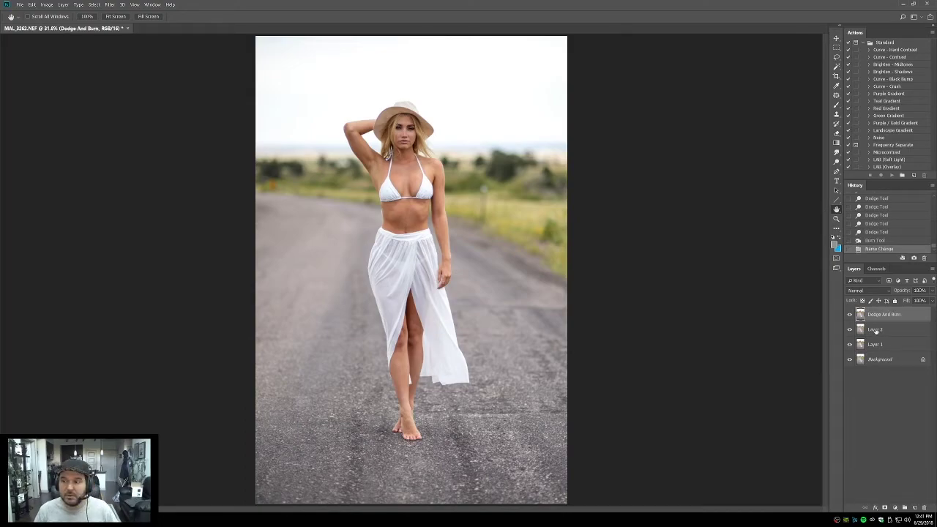
pyautogui.press('Tab')
pyautogui.write('Dodge and Burn')
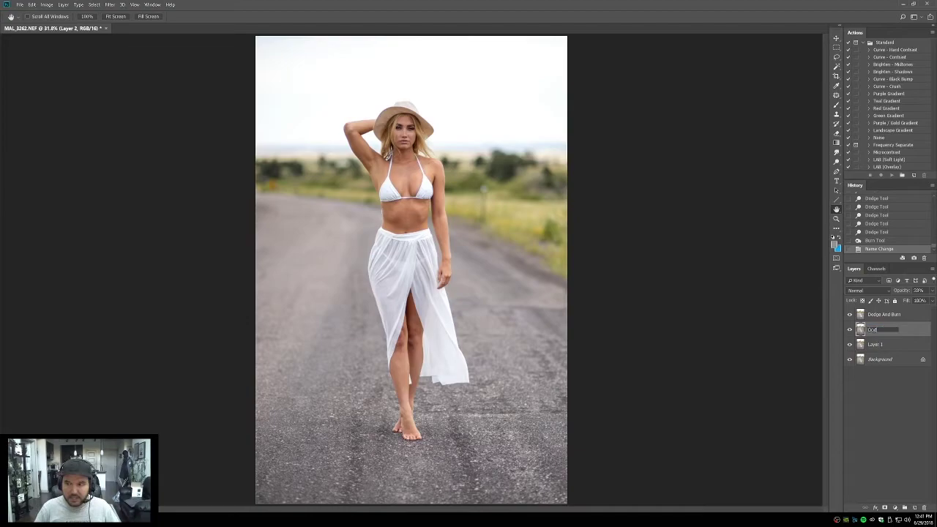
pyautogui.press('Return')
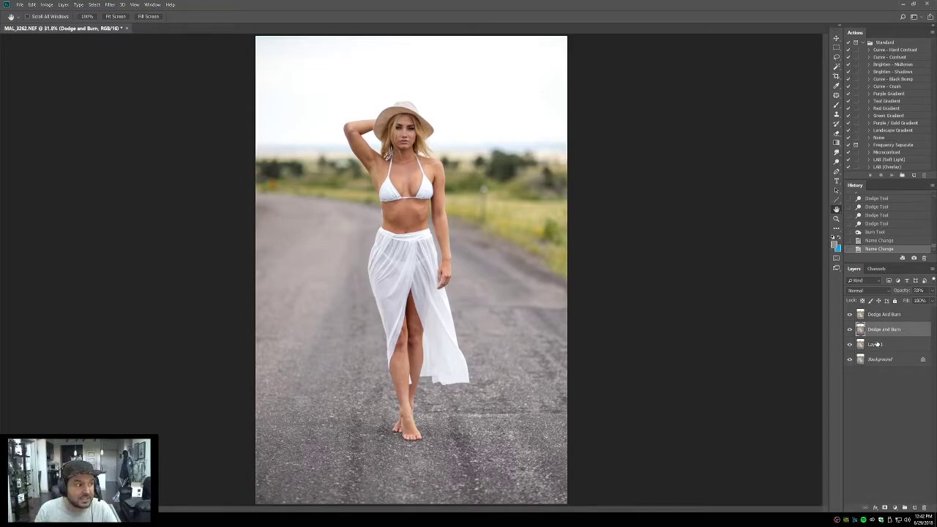
# Step: Inspect the retouched skin on the face and upper body up close and across the full figure
pyautogui.press('z')
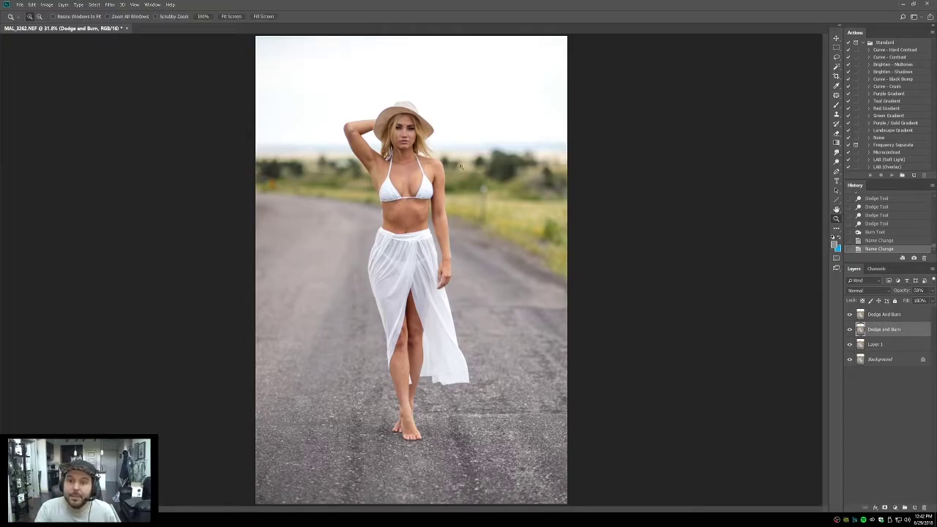
pyautogui.moveTo(396, 140); pyautogui.dragTo(474, 324)
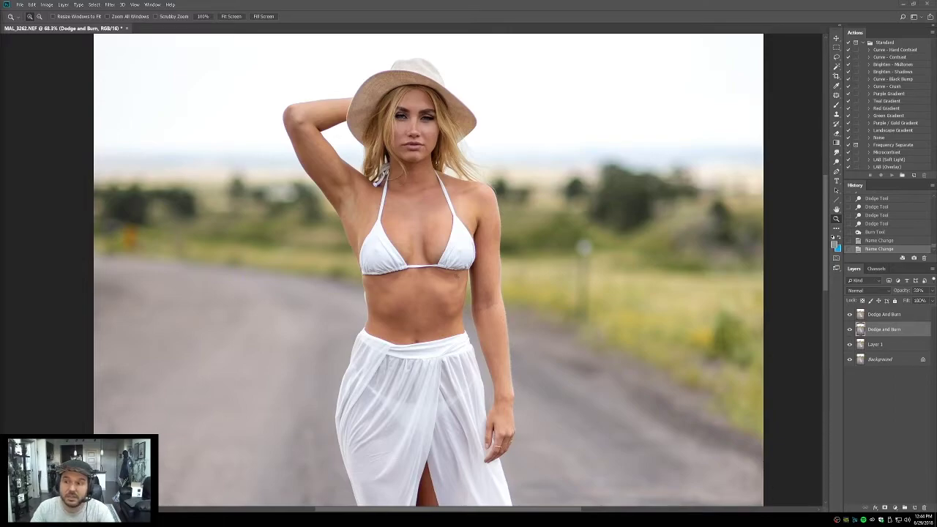
pyautogui.doubleClick(837, 210)
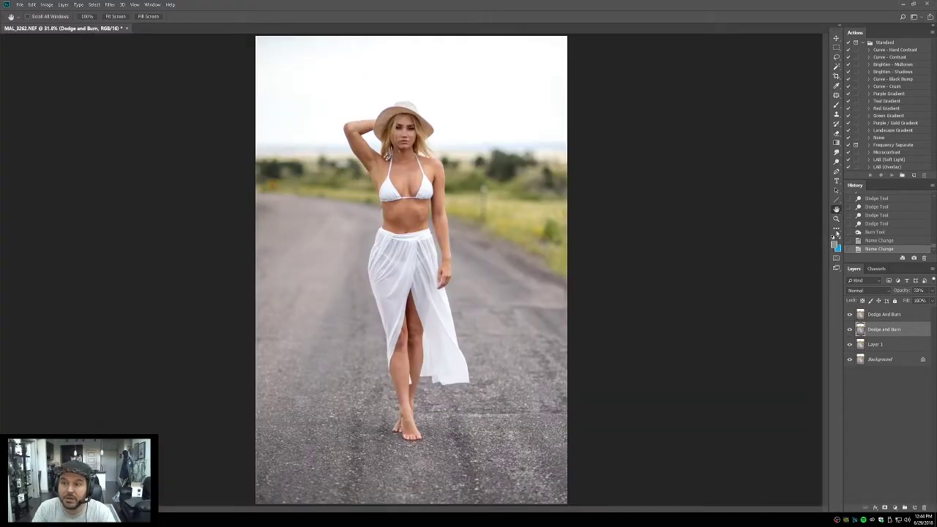
pyautogui.doubleClick(836, 218)
pyautogui.scroll(3, 558, 286)
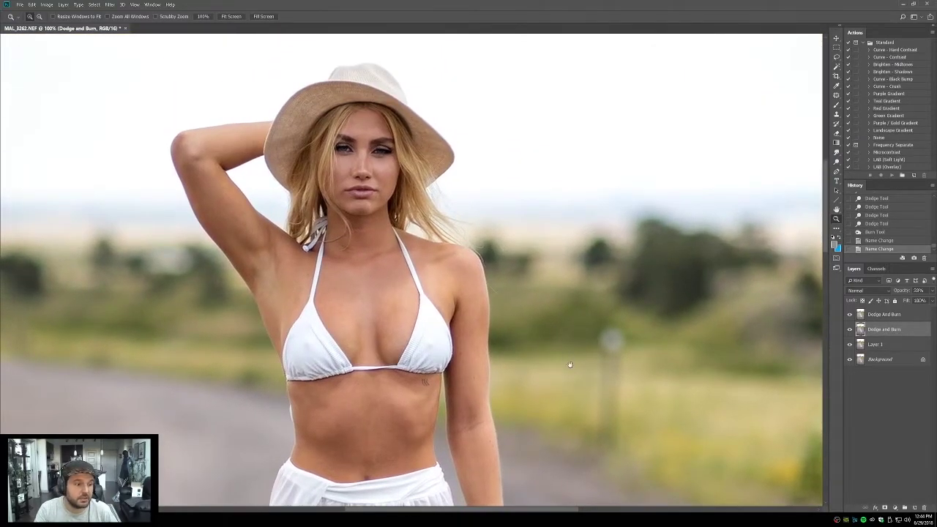
pyautogui.doubleClick(836, 209)
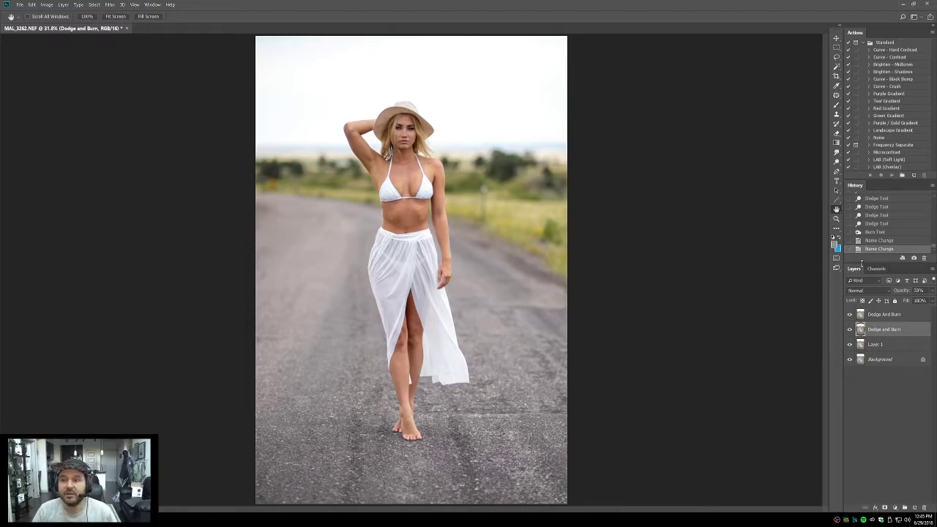
# Step: Compare the retouched chest and shoulders with the original by repeatedly isolating the Background layer
pyautogui.click(836, 218)
pyautogui.moveTo(372, 119); pyautogui.dragTo(489, 216)
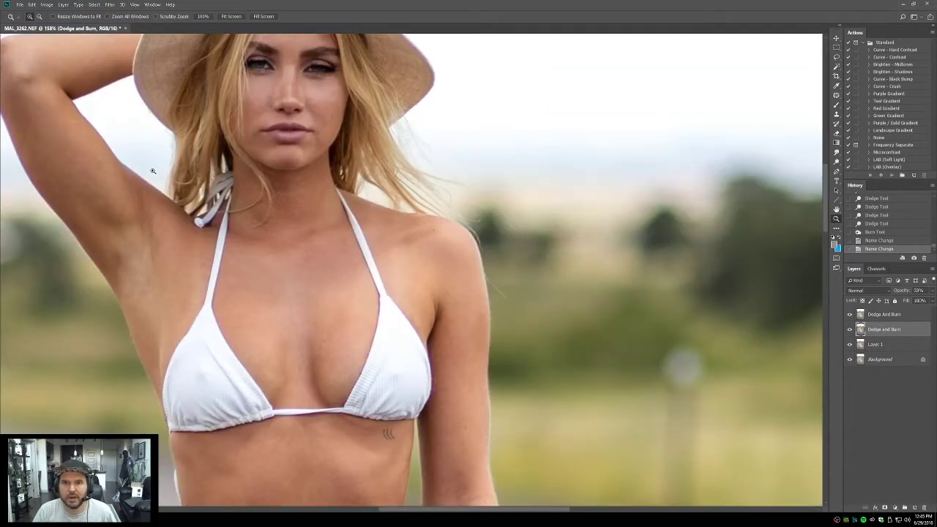
pyautogui.moveTo(153, 171); pyautogui.dragTo(487, 384)
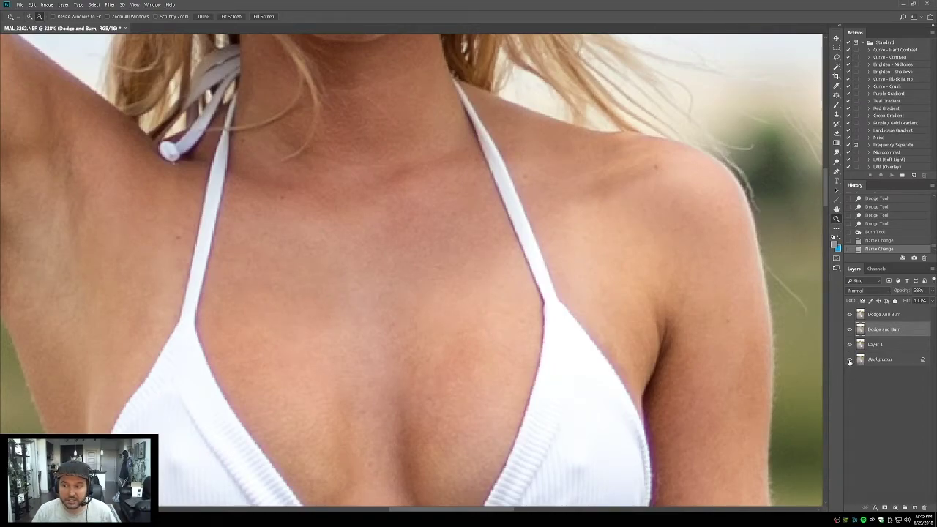
pyautogui.keyDown('alt'); pyautogui.click(850, 359); pyautogui.keyUp('alt')
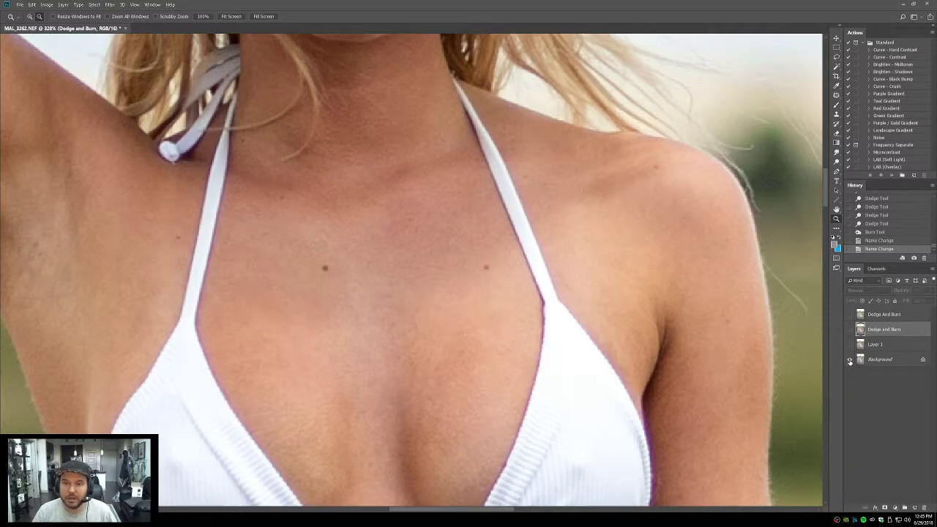
pyautogui.keyDown('alt'); pyautogui.click(850, 359); pyautogui.keyUp('alt')
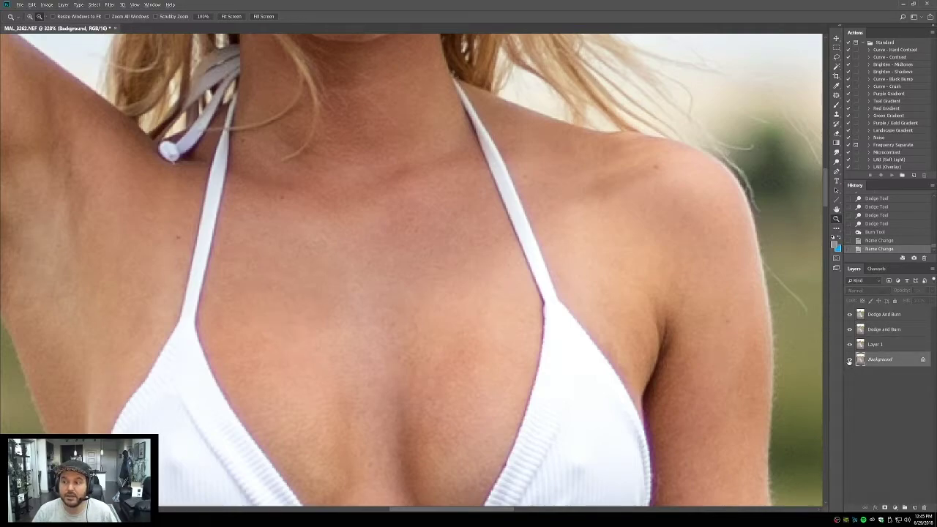
pyautogui.keyDown('alt'); pyautogui.click(849, 360); pyautogui.keyUp('alt')
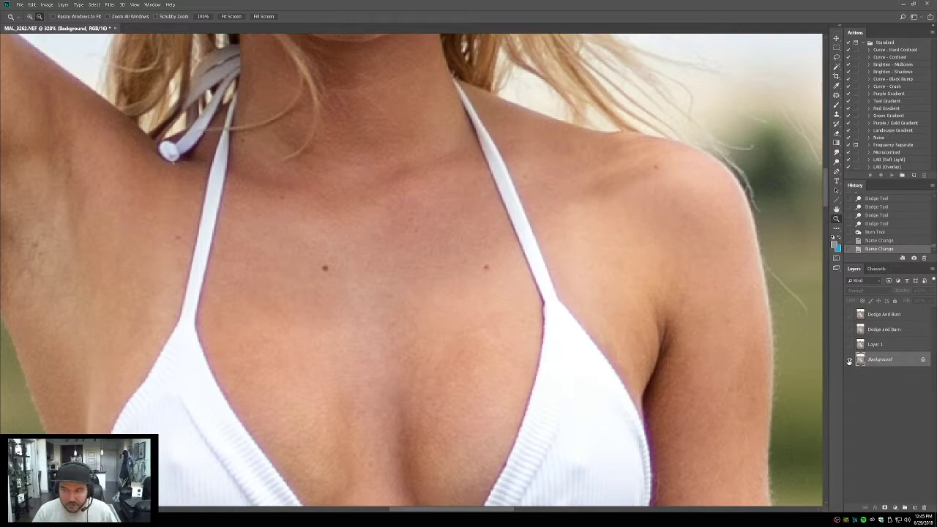
pyautogui.keyDown('alt'); pyautogui.click(849, 360); pyautogui.keyUp('alt')
pyautogui.keyDown('alt'); pyautogui.click(850, 359); pyautogui.keyUp('alt')
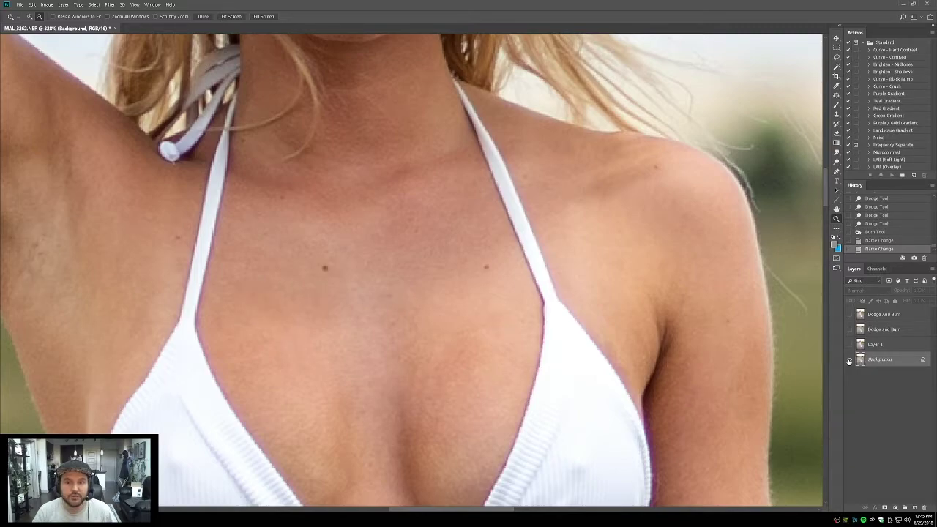
# Step: Compare the face, neck and chest with the original Background layer alone and with all layers shown
pyautogui.scroll(5, 850, 360)
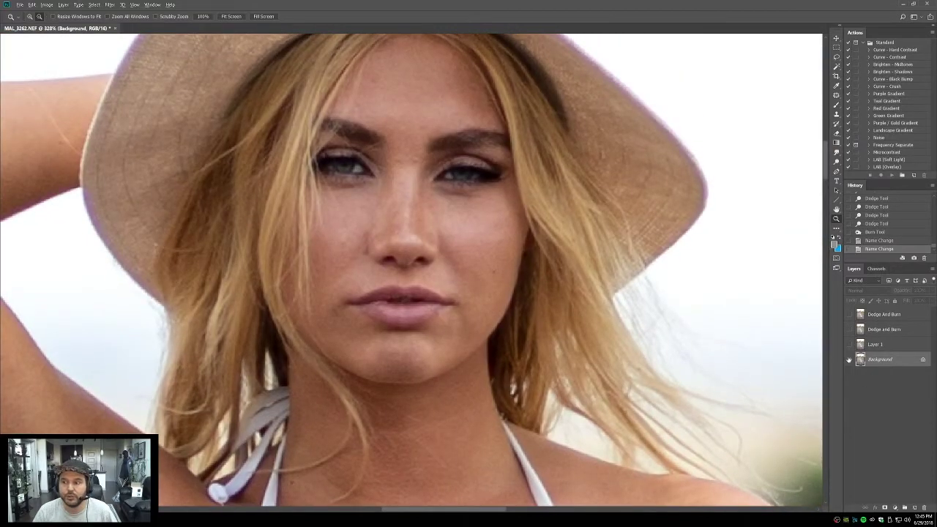
pyautogui.keyDown('alt'); pyautogui.click(850, 359); pyautogui.keyUp('alt')
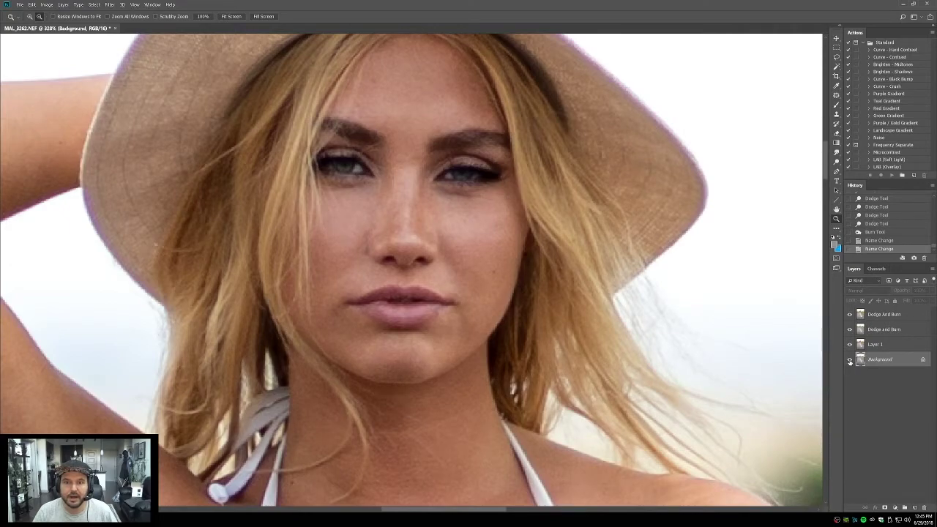
pyautogui.scroll(-3, 494, 264)
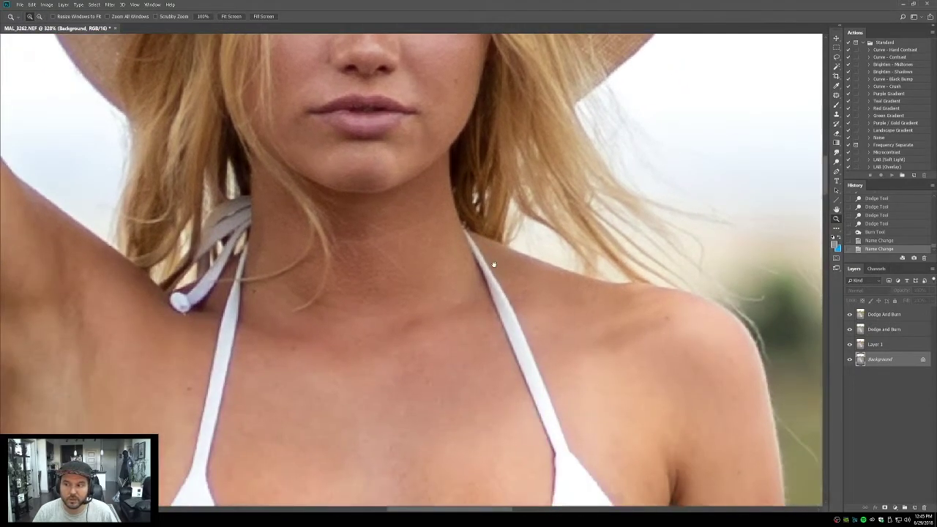
pyautogui.scroll(-3, 493, 264)
pyautogui.keyDown('alt'); pyautogui.click(850, 359); pyautogui.keyUp('alt')
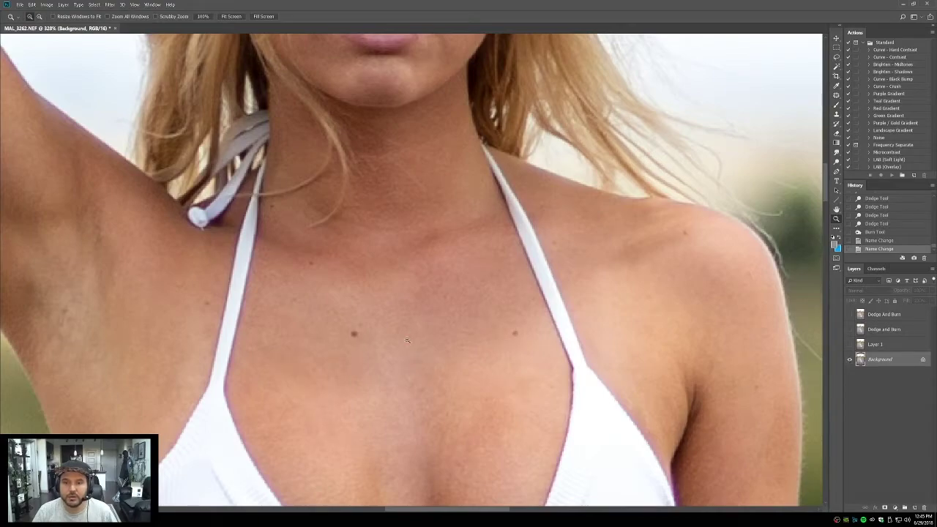
pyautogui.keyDown('alt'); pyautogui.click(849, 359); pyautogui.keyUp('alt')
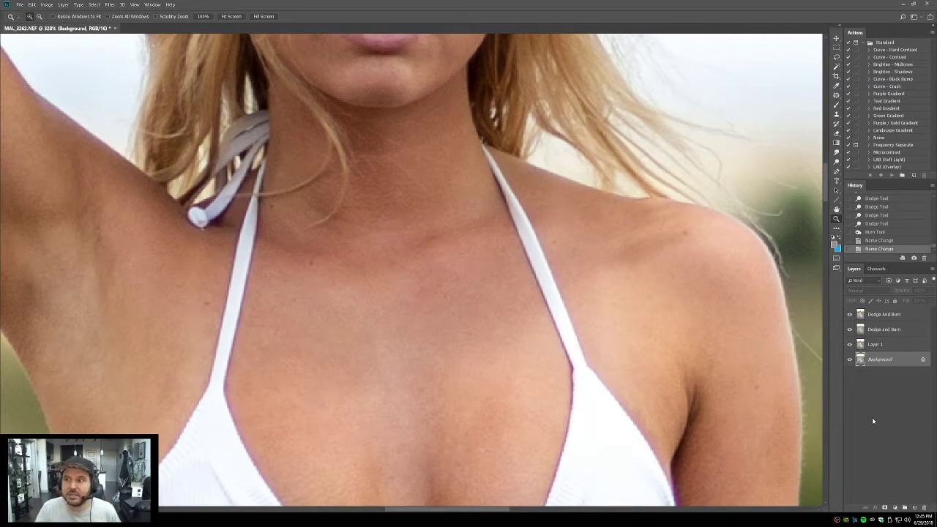
# Step: Try restoring the two chest moles with the History Brush on the top Dodge And Burn layer, and undo both strokes
pyautogui.click(837, 124)
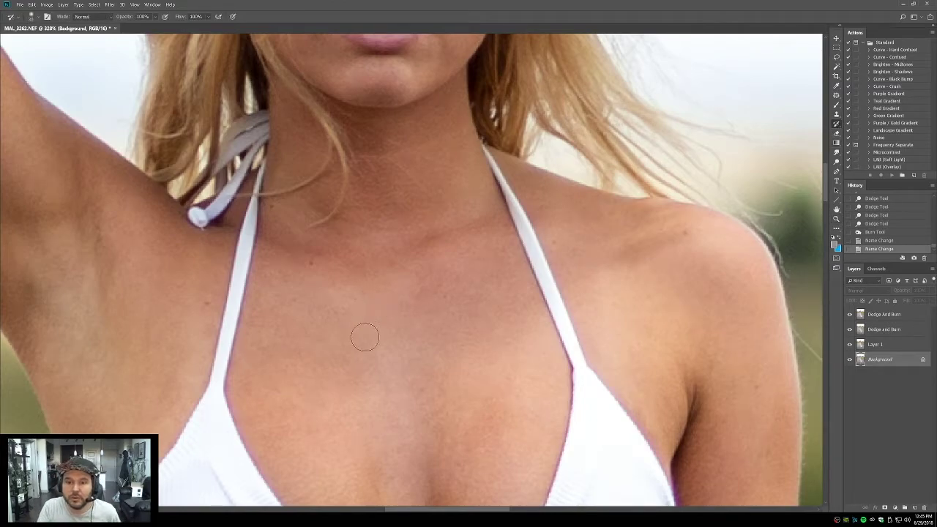
pyautogui.hotkey('alt', '.')
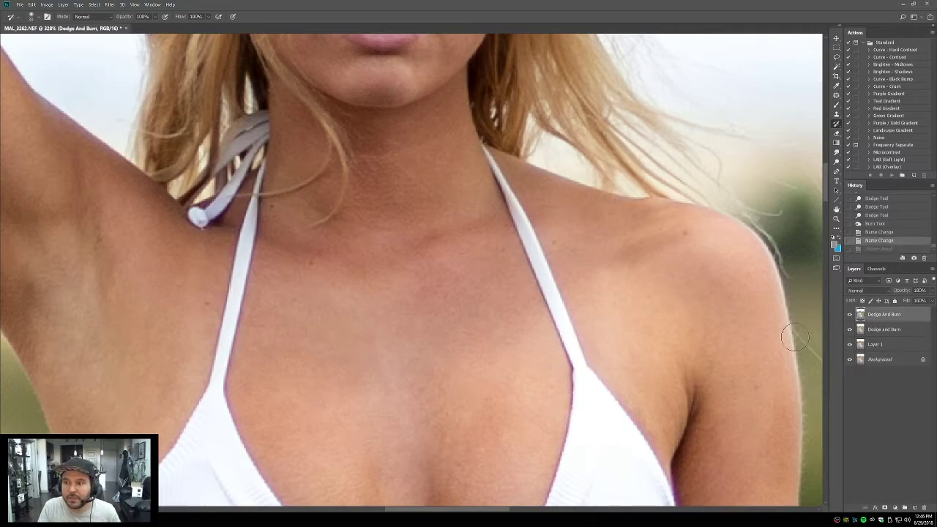
pyautogui.click(351, 337)
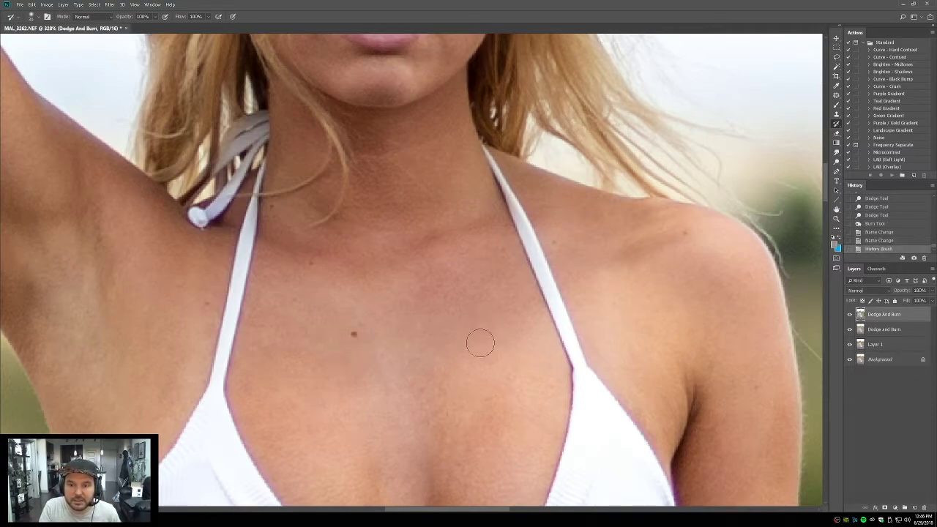
pyautogui.click(515, 334)
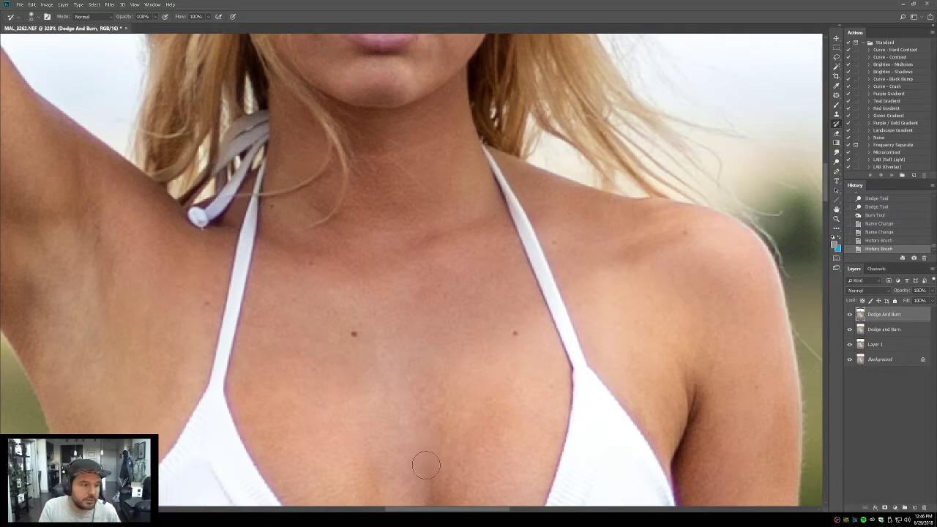
pyautogui.hotkey('ctrl', 'z')
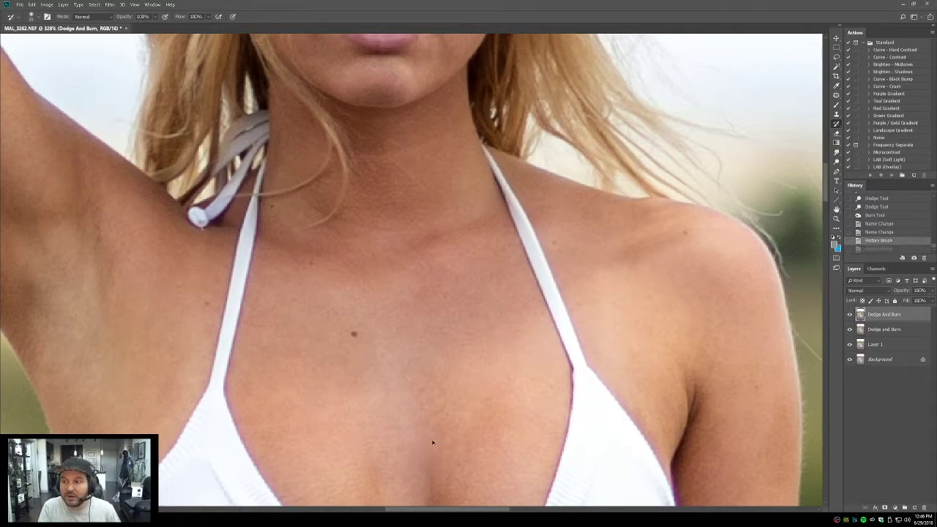
pyautogui.hotkey('ctrl', 'z')
# Step: Switch to Lightroom and filter the filmstrip to show the photos labelled red
pyautogui.hotkey('alt', 'Tab')
pyautogui.hotkey('alt', 'Tab')
pyautogui.press('Escape')
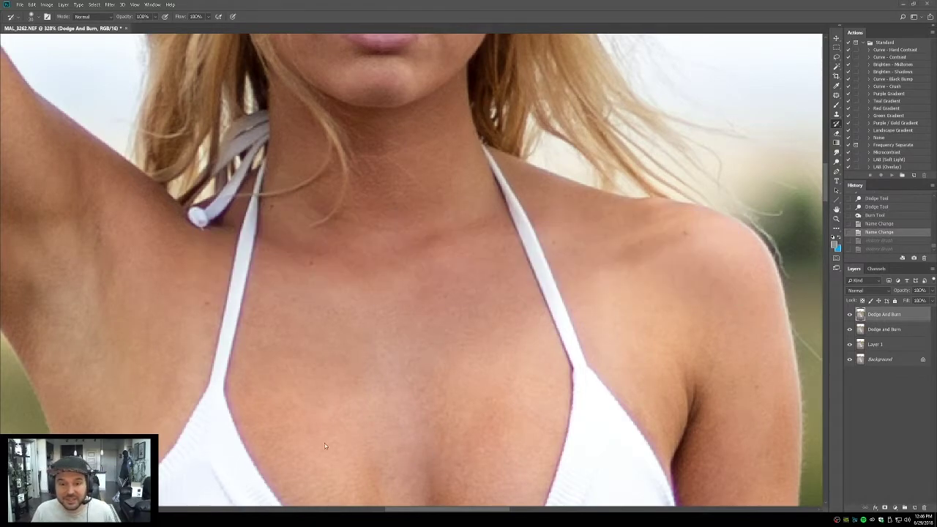
pyautogui.hotkey('alt', 'Tab')
pyautogui.hotkey('alt', 'Tab')
pyautogui.hotkey('alt', 'Tab')
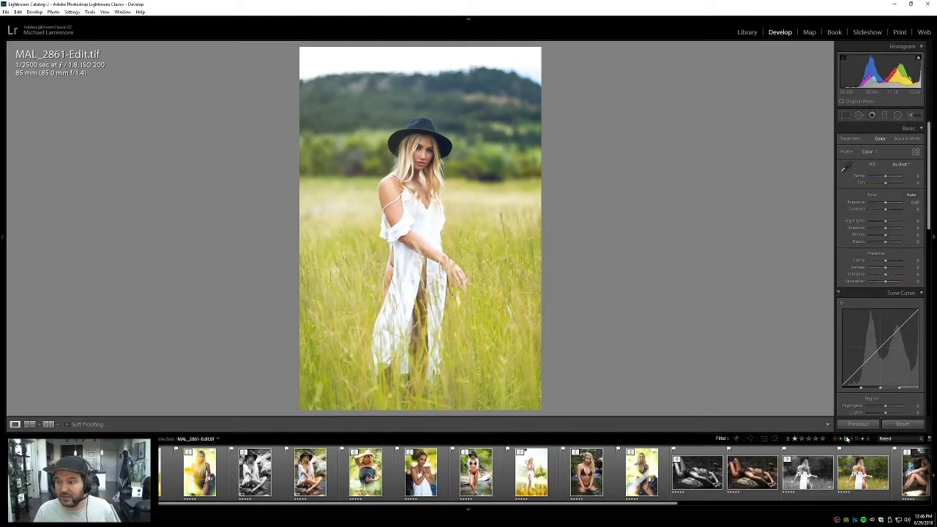
pyautogui.click(836, 438)
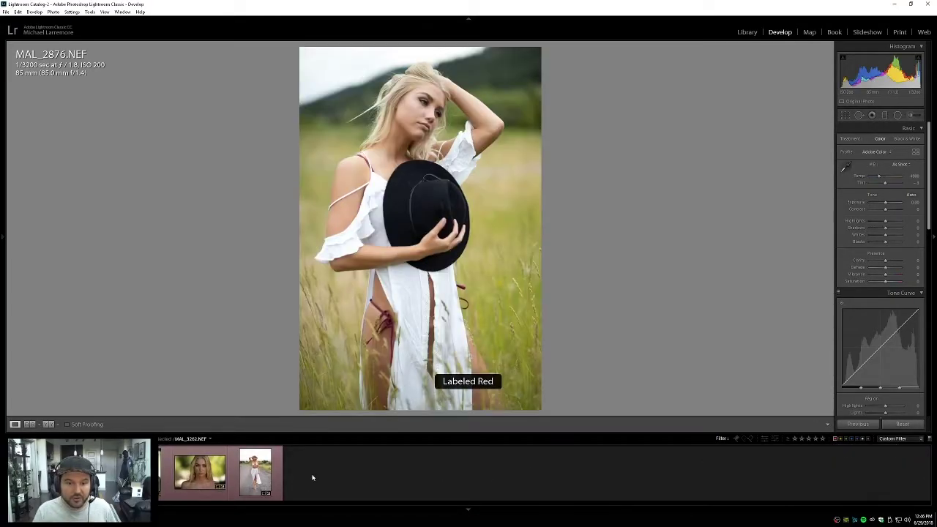
# Step: Open MAL_3262.NEF and inspect the subject's unretouched torso up close
pyautogui.click(255, 472)
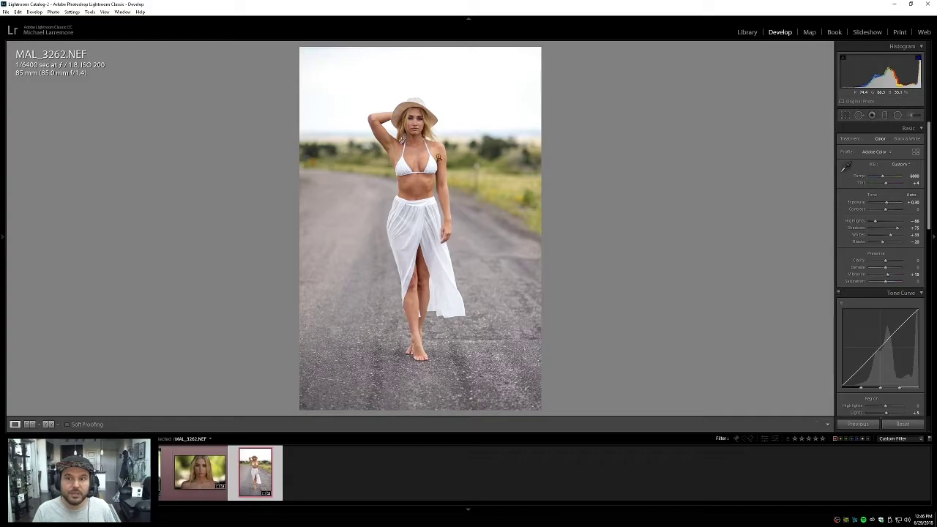
pyautogui.click(425, 148)
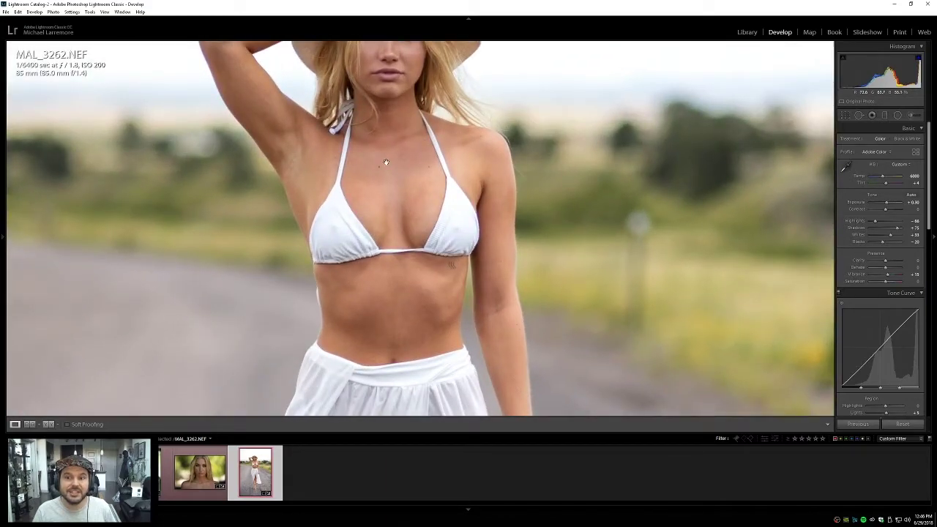
pyautogui.click(514, 252)
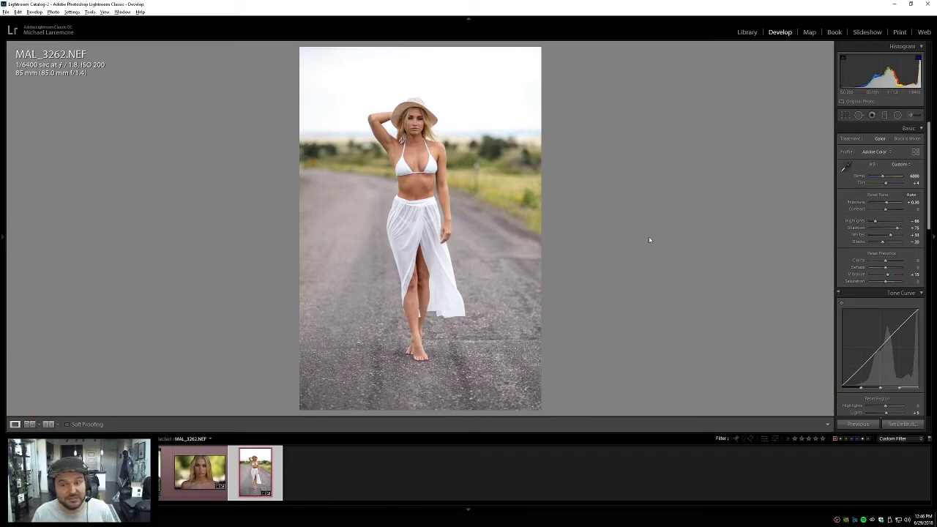
# Step: Switch back to Photoshop and examine the retouched face and upper body at up to 200% magnification
pyautogui.hotkey('alt', 'Tab')
pyautogui.doubleClick(836, 208)
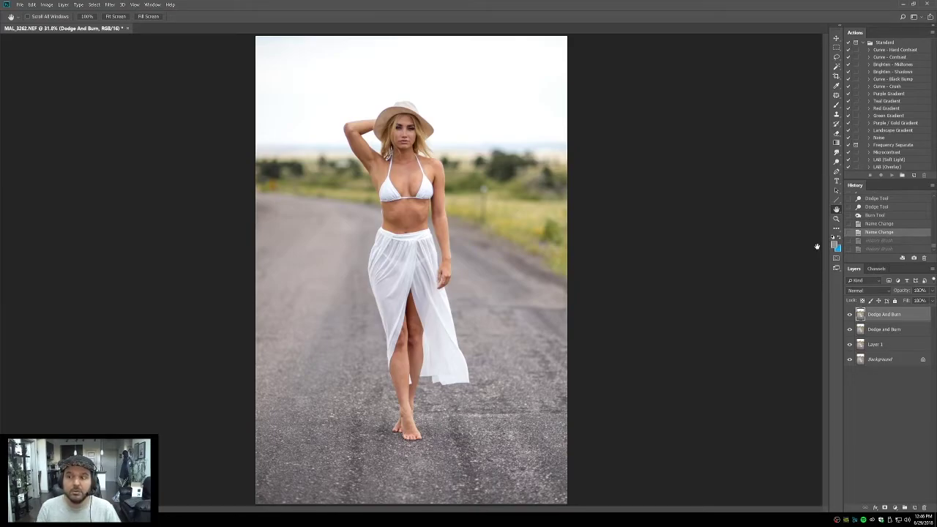
pyautogui.click(836, 218)
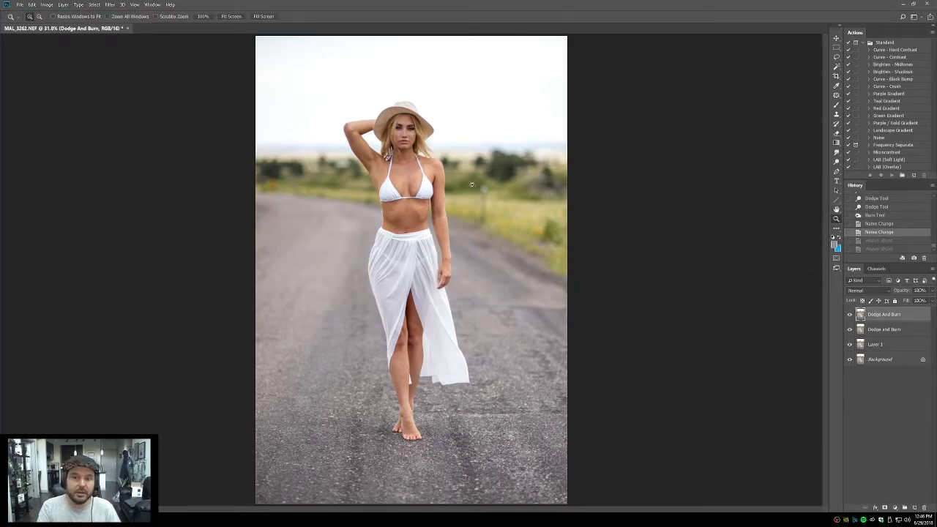
pyautogui.click(332, 143)
pyautogui.click(426, 164)
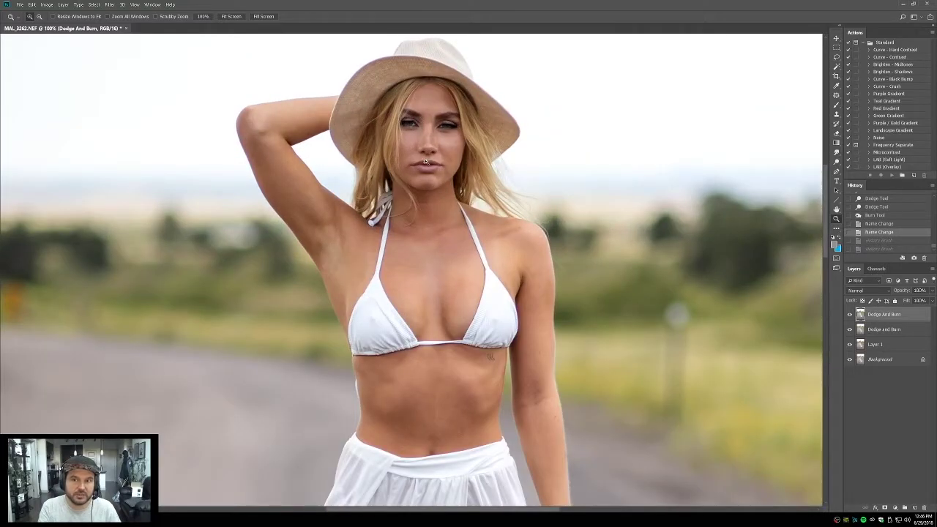
pyautogui.click(426, 164)
pyautogui.moveTo(420, 157); pyautogui.dragTo(388, 283)
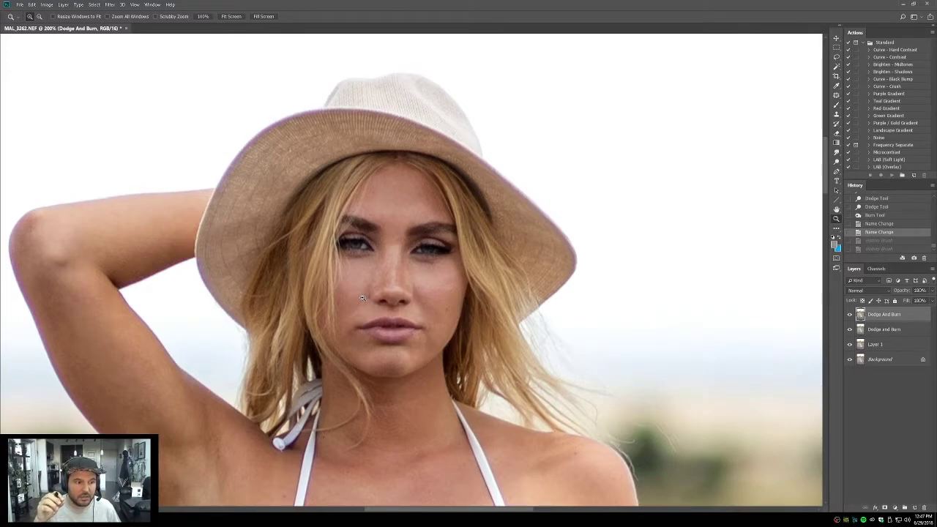
# Step: Stamp all visible layers into a new top layer and open it in the Liquify filter
pyautogui.hotkey('ctrl', '0')
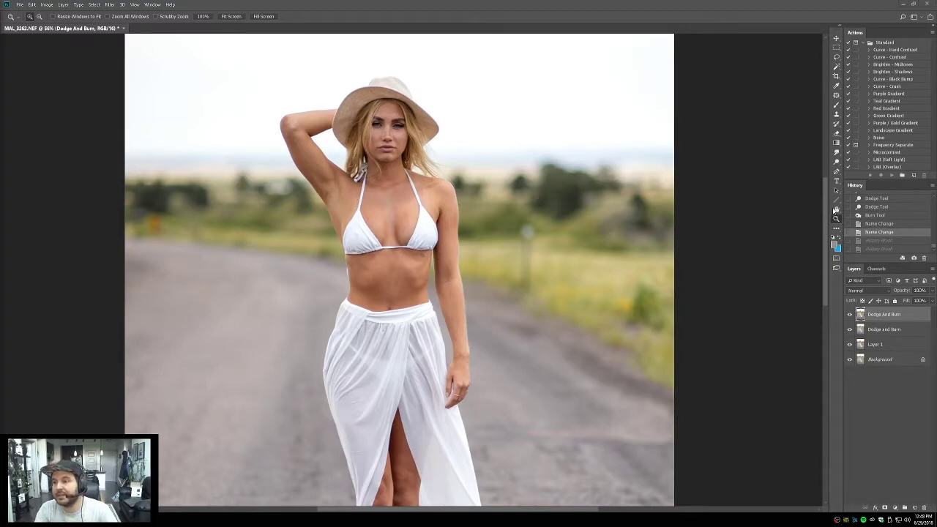
pyautogui.hotkey('ctrl', 'shift', 'alt', 'e')
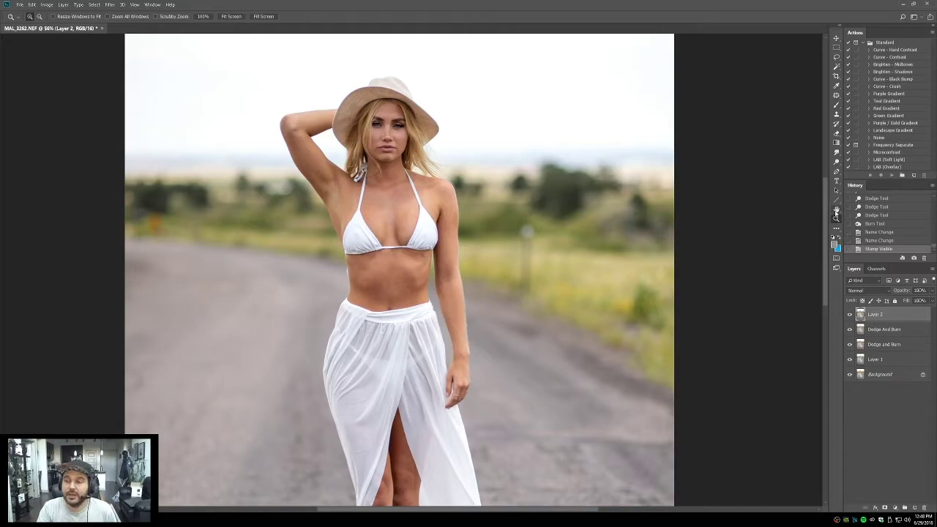
pyautogui.click(110, 4)
pyautogui.click(120, 62)
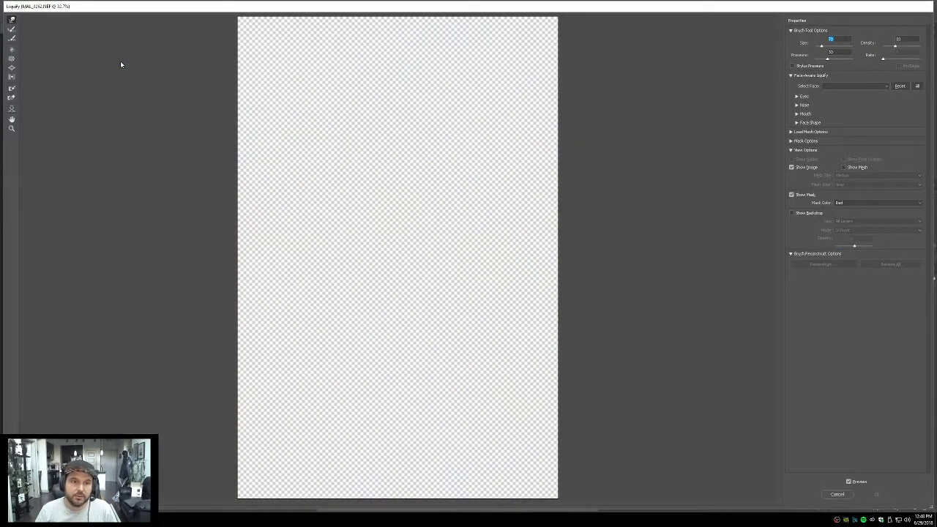
# Step: Paint a narrow freeze mask over the outer edge of the bikini cup on the raised-arm side and the adjacent skin
pyautogui.click(11, 128)
pyautogui.moveTo(282, 82)
pyautogui.mouseDown()
pyautogui.moveTo(330, 118)
pyautogui.moveTo(503, 136)
pyautogui.moveTo(505, 296)
pyautogui.mouseUp()
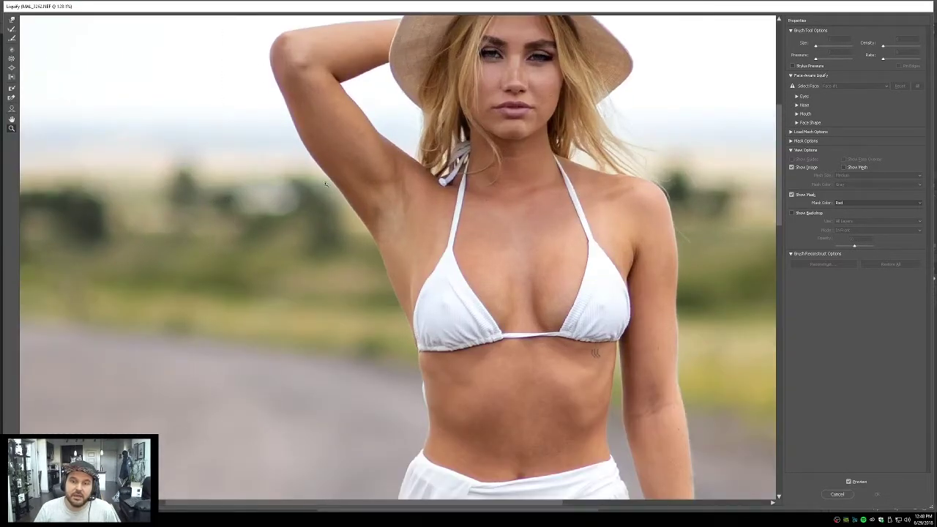
pyautogui.moveTo(215, 65); pyautogui.dragTo(497, 422)
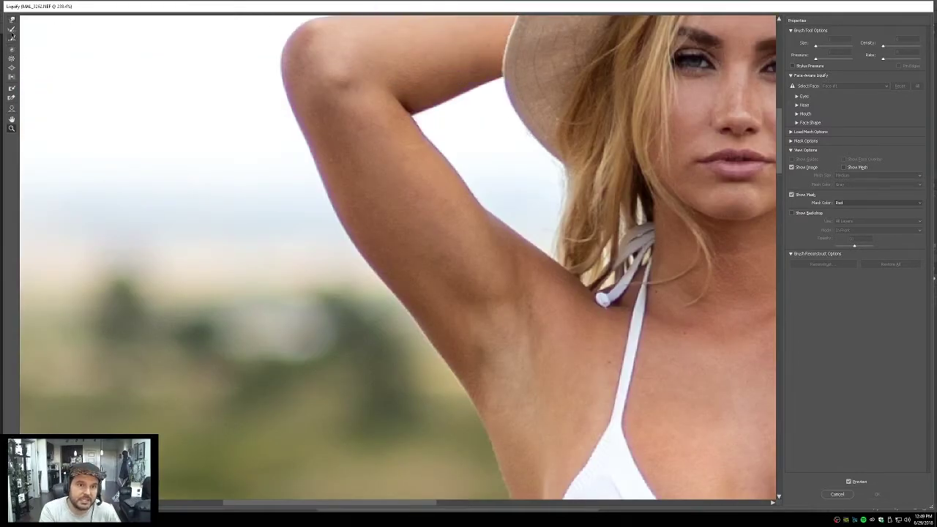
pyautogui.click(12, 20)
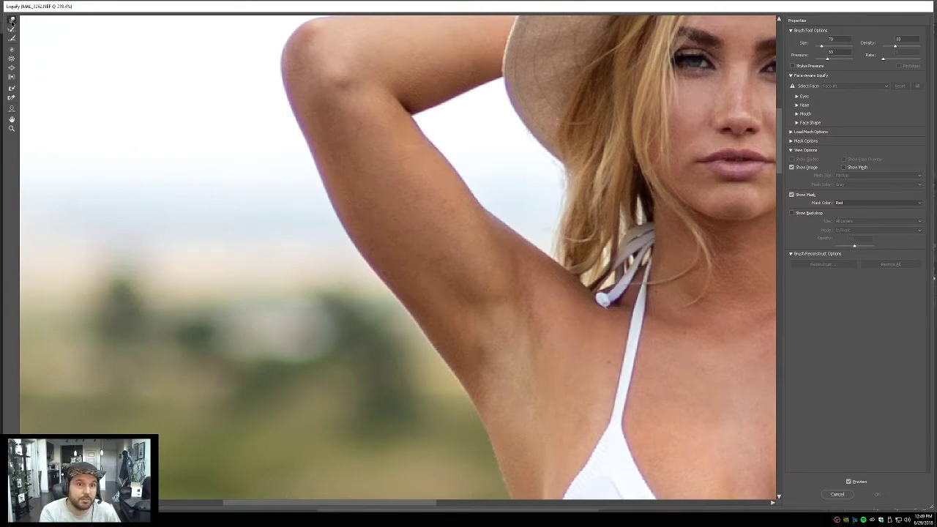
pyautogui.click(12, 30)
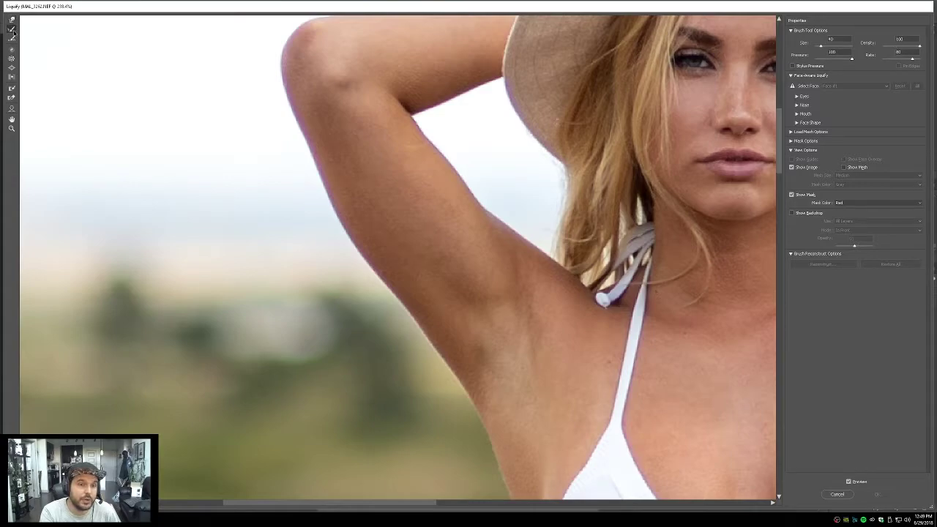
pyautogui.click(12, 88)
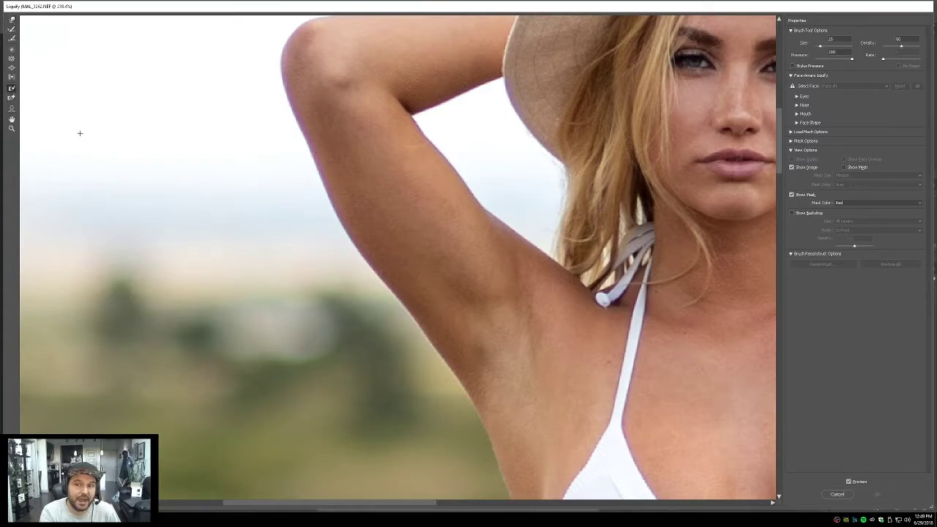
pyautogui.press(']')
pyautogui.press(']')
pyautogui.press(']')
pyautogui.press(']')
pyautogui.press(']')
pyautogui.press(']')
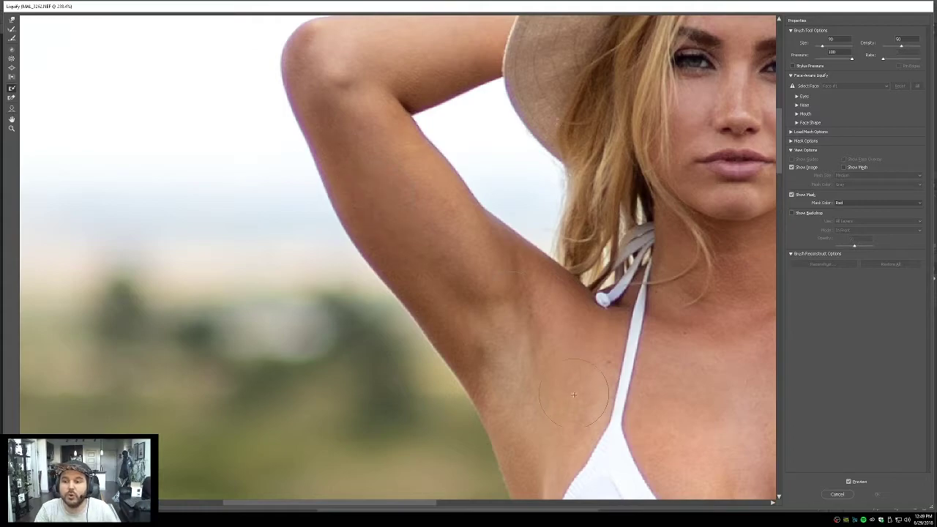
pyautogui.scroll(-3, 485, 171)
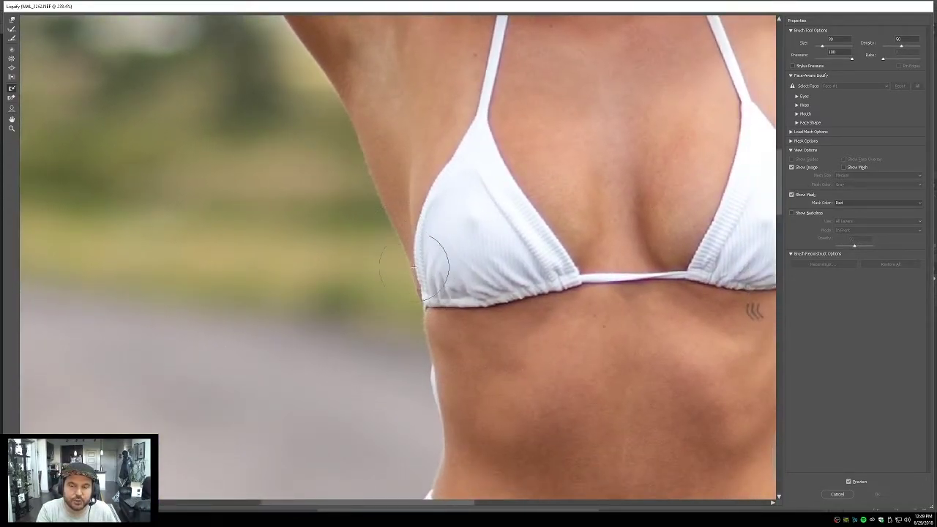
pyautogui.press('[')
pyautogui.press('[')
pyautogui.press('[')
pyautogui.press('[')
pyautogui.press('[')
pyautogui.press('[')
pyautogui.press('[')
pyautogui.moveTo(450, 183)
pyautogui.mouseDown()
pyautogui.moveTo(427, 242)
pyautogui.moveTo(434, 299)
pyautogui.moveTo(422, 236)
pyautogui.moveTo(428, 146)
pyautogui.mouseUp()
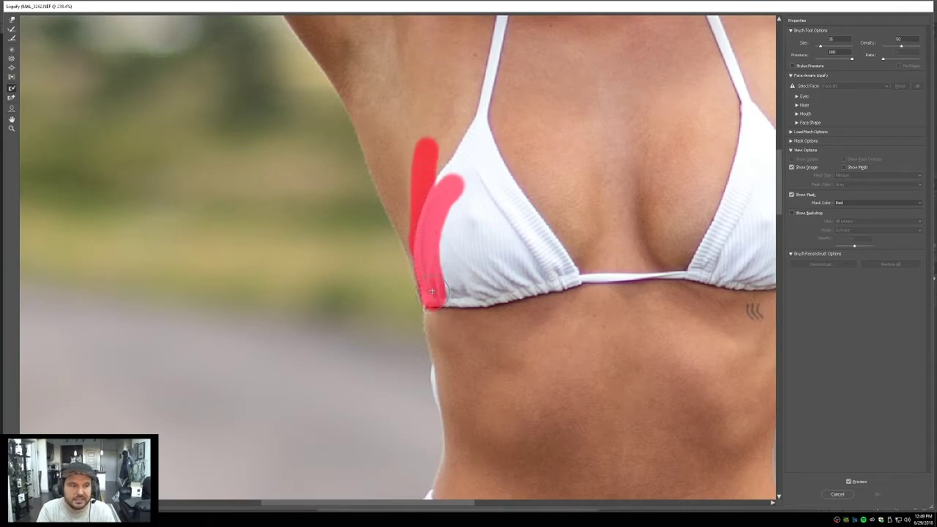
# Step: Activate the Forward Warp tool and enlarge its brush to 200
pyautogui.press('d')
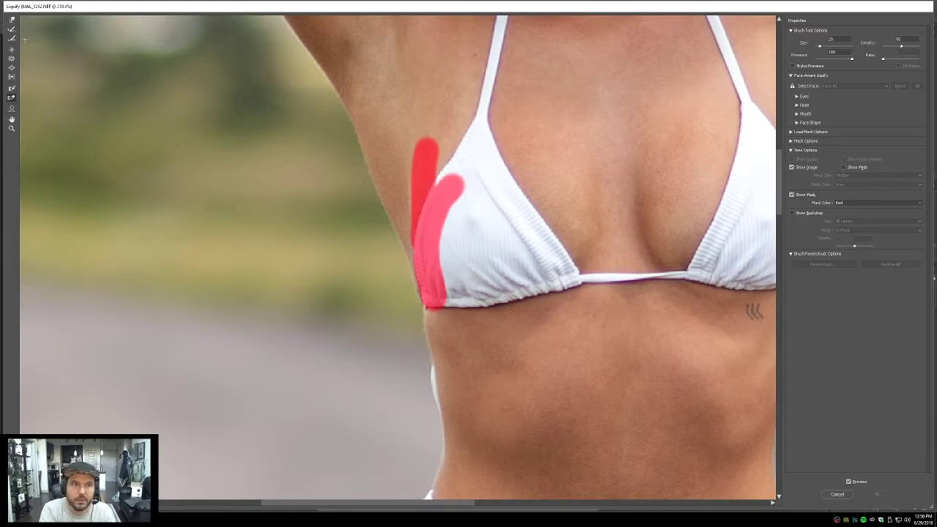
pyautogui.press('w')
pyautogui.press(']')
pyautogui.press(']')
pyautogui.press(']')
pyautogui.press(']')
pyautogui.press(']')
pyautogui.press(']')
pyautogui.press(']')
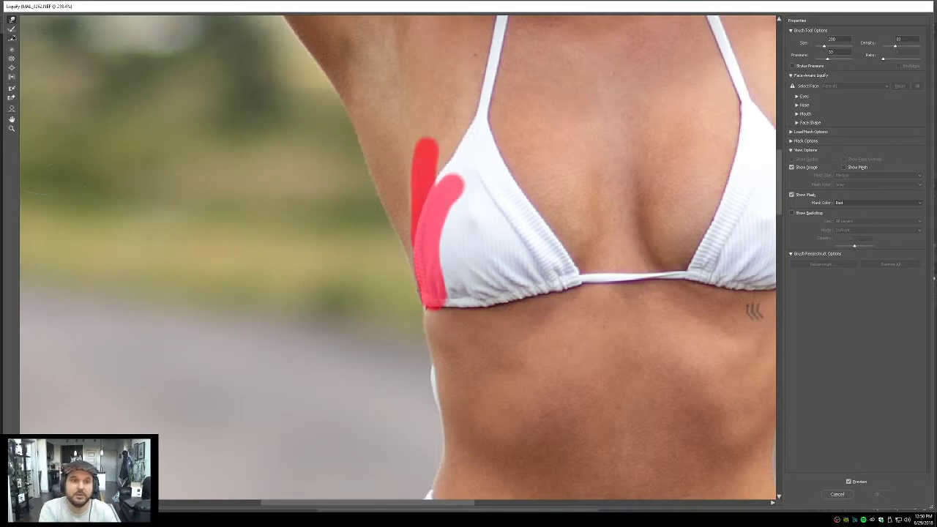
# Step: Extend the freeze mask over most of the bikini cup and nearby skin, and smooth the outline below the armpit with Forward Warp
pyautogui.click(11, 88)
pyautogui.moveTo(468, 190)
pyautogui.mouseDown()
pyautogui.moveTo(446, 251)
pyautogui.moveTo(452, 311)
pyautogui.moveTo(436, 282)
pyautogui.mouseUp()
pyautogui.moveTo(450, 219)
pyautogui.mouseDown()
pyautogui.moveTo(444, 155)
pyautogui.moveTo(459, 217)
pyautogui.moveTo(473, 166)
pyautogui.moveTo(472, 313)
pyautogui.moveTo(479, 316)
pyautogui.moveTo(523, 139)
pyautogui.mouseUp()
pyautogui.press(']')
pyautogui.press(']')
pyautogui.press(']')
pyautogui.press('w')
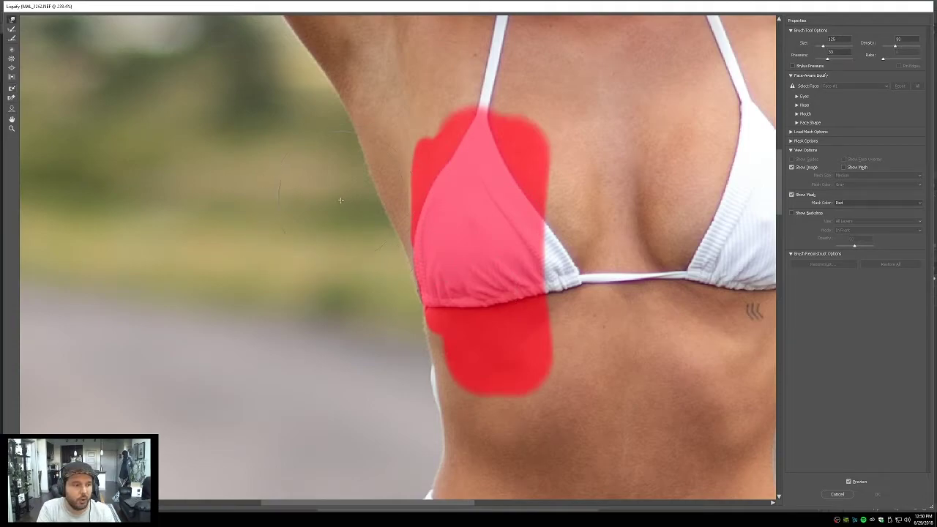
pyautogui.moveTo(361, 190); pyautogui.dragTo(365, 190)
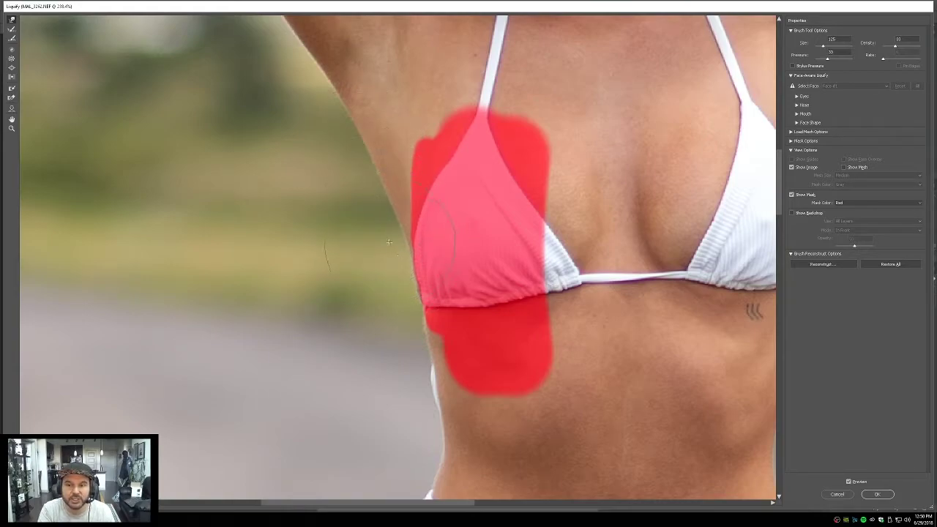
# Step: Push down the skirt's pointed waistband corner on the raised-arm side with a smaller Forward Warp brush
pyautogui.moveTo(389, 242); pyautogui.dragTo(271, 21)
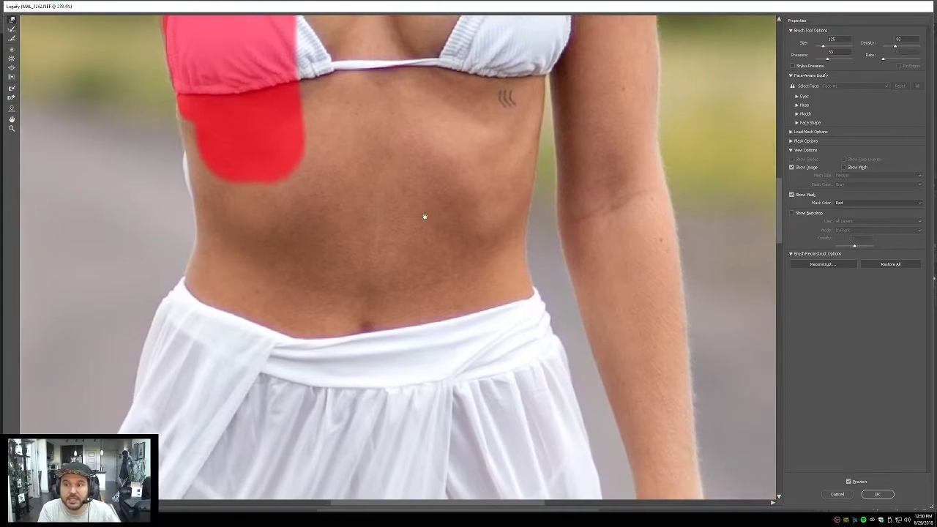
pyautogui.moveTo(424, 213); pyautogui.dragTo(476, 272)
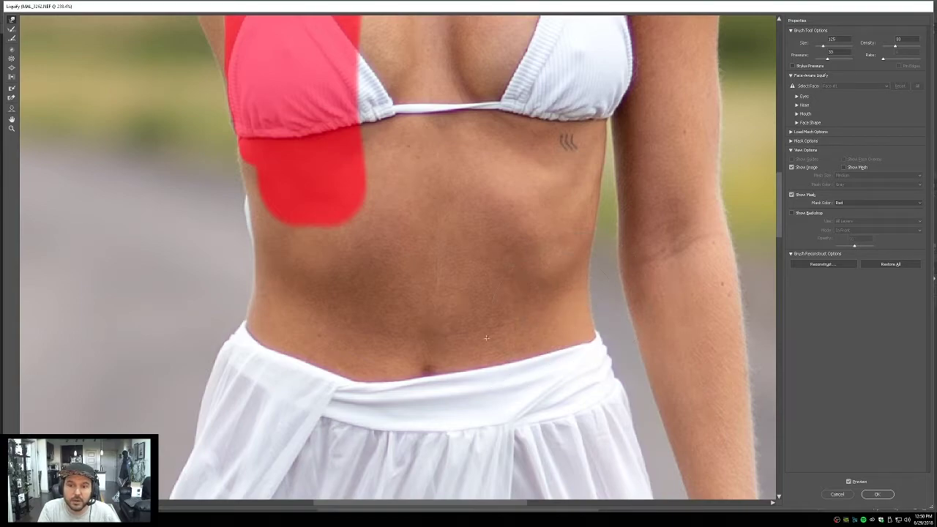
pyautogui.press('[')
pyautogui.press('[')
pyautogui.press('[')
pyautogui.press('[')
pyautogui.press('[')
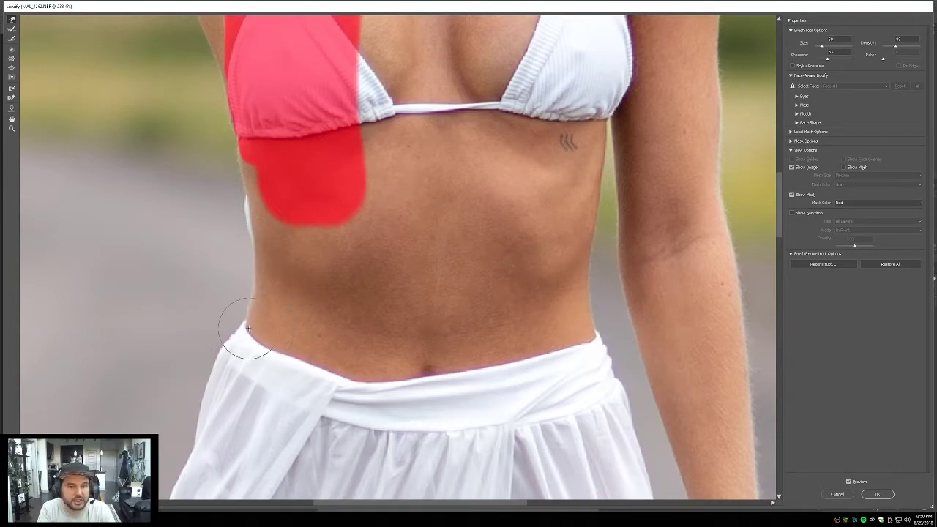
pyautogui.press('[')
pyautogui.press('[')
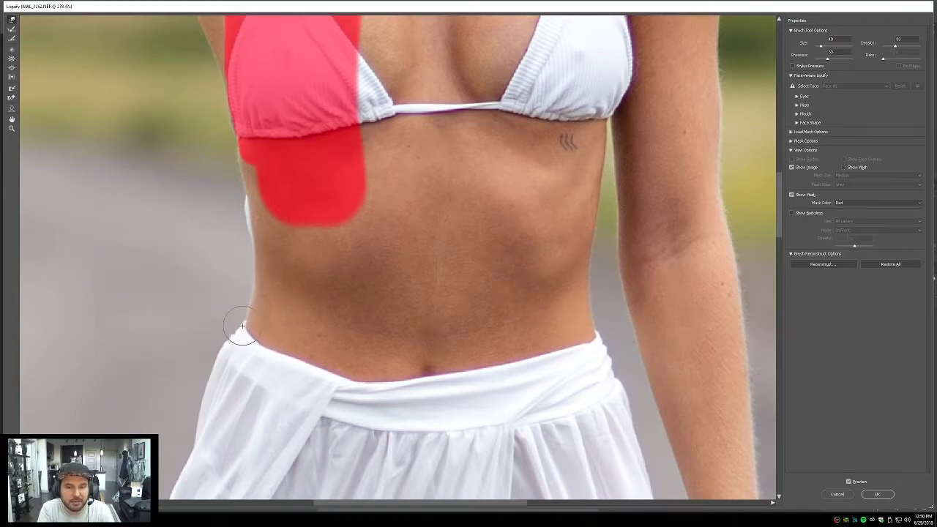
pyautogui.press('[')
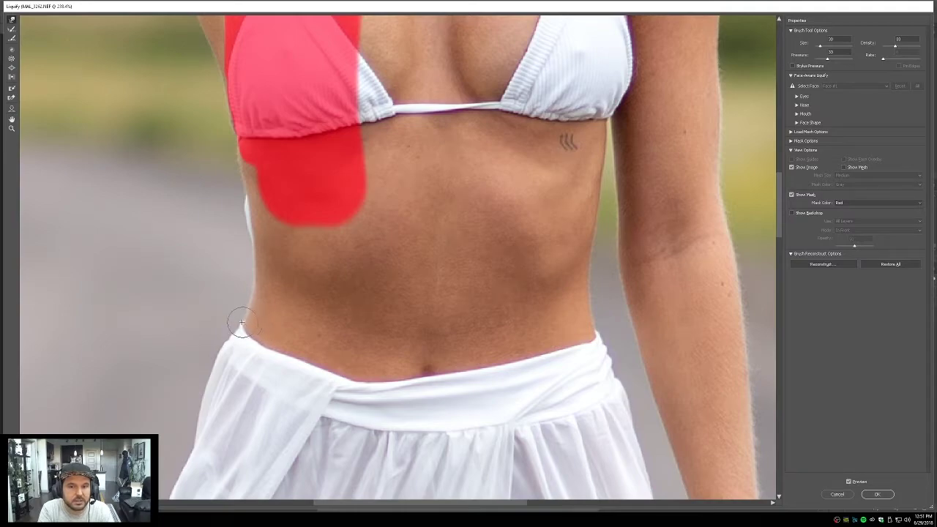
# Step: Smooth the pointed bulge in the skirt's outer hip contour on the raised-arm side with a larger Forward Warp brush
pyautogui.moveTo(208, 252); pyautogui.dragTo(263, 324)
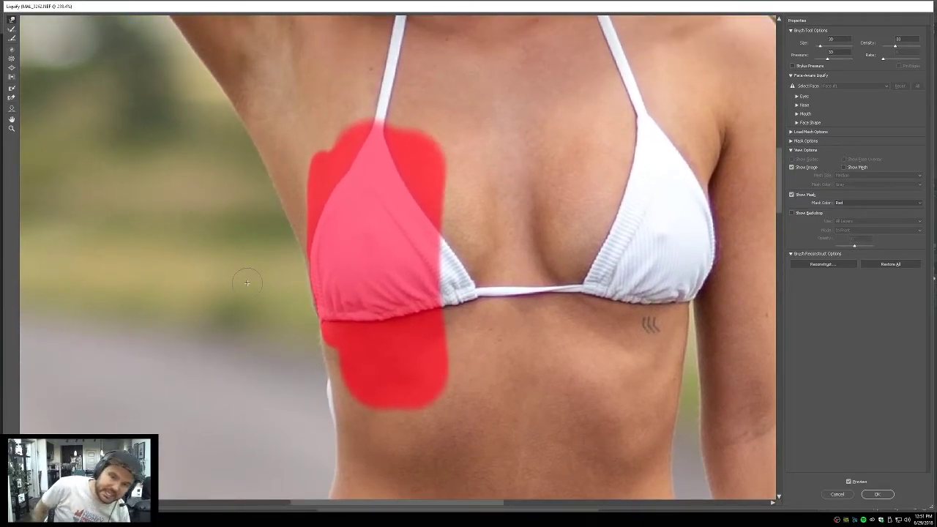
pyautogui.scroll(-10, 358, 396)
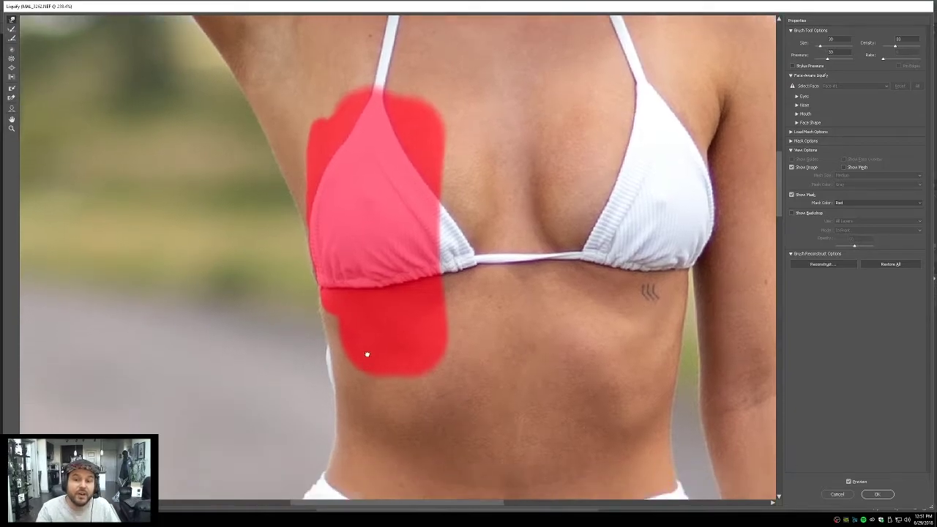
pyautogui.scroll(-1, 365, 217)
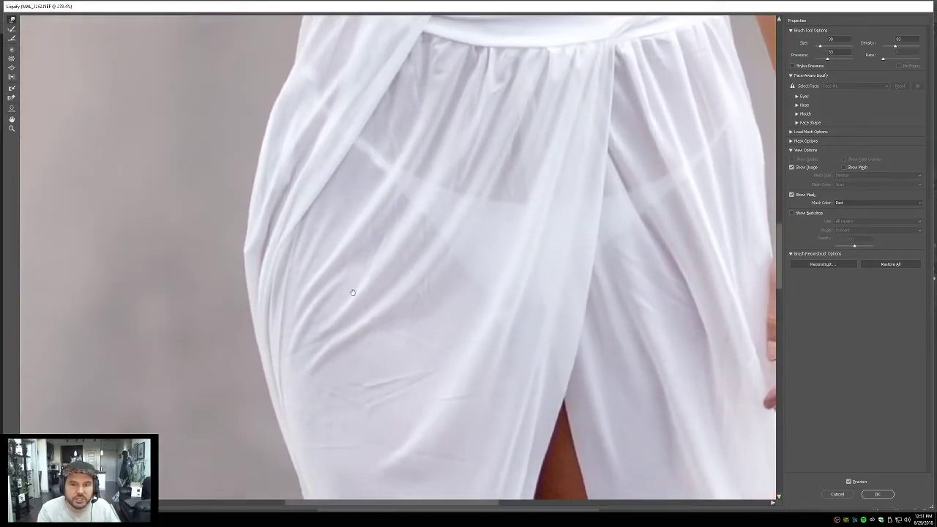
pyautogui.scroll(1, 352, 290)
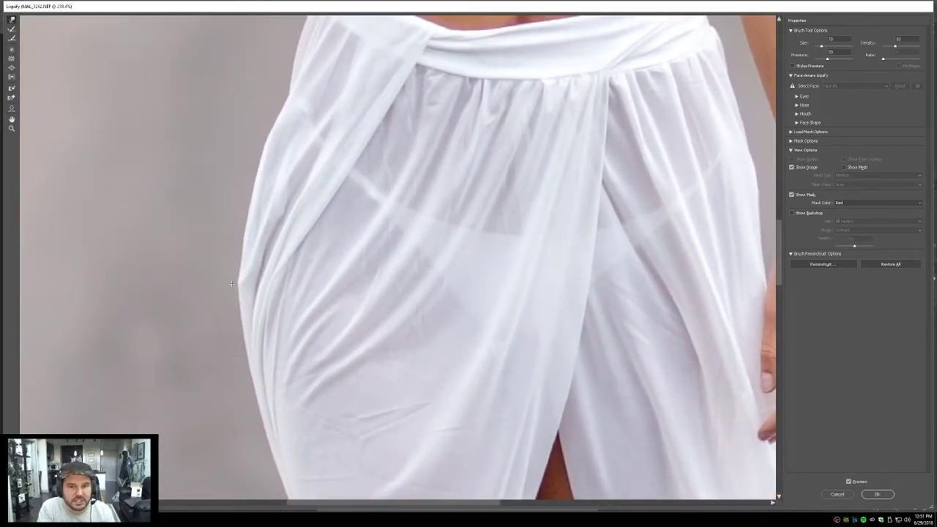
pyautogui.press(']')
pyautogui.press(']')
pyautogui.press(']')
pyautogui.press(']')
pyautogui.press(']')
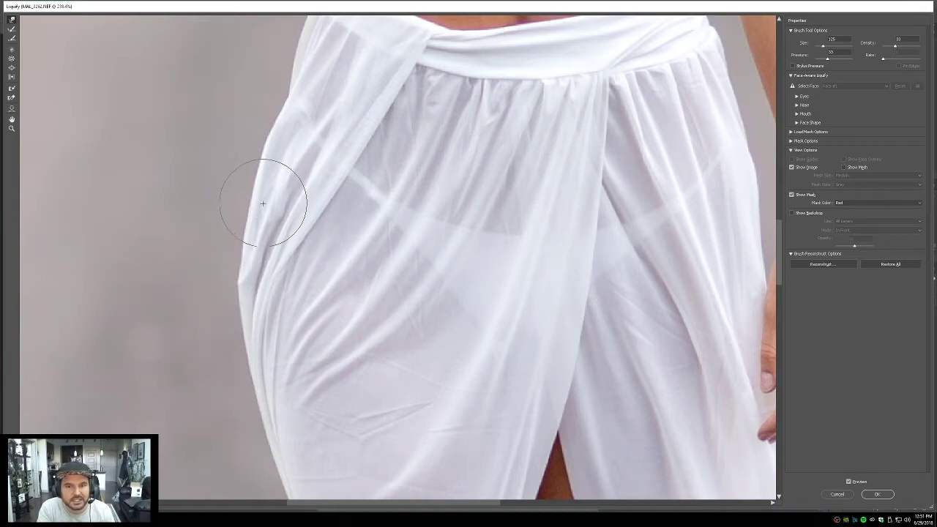
pyautogui.moveTo(247, 304); pyautogui.dragTo(234, 282)
# Step: Smooth the skirt's outer edge below the hip on the raised-arm side with a Forward Warp brush reduced to 45
pyautogui.press('[')
pyautogui.press('[')
pyautogui.press('[')
pyautogui.press('[')
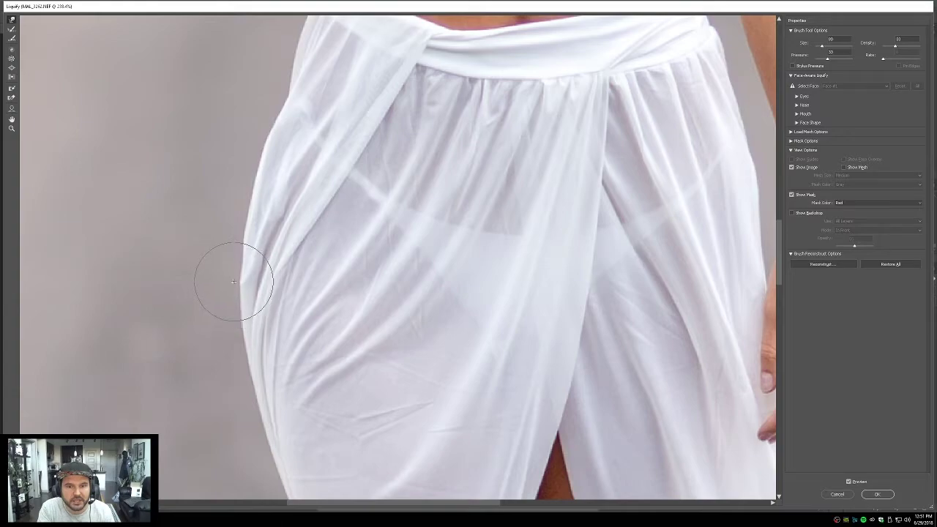
pyautogui.moveTo(391, 379)
pyautogui.mouseDown()
pyautogui.moveTo(241, 329)
pyautogui.moveTo(109, 267)
pyautogui.mouseUp()
pyautogui.moveTo(308, 454); pyautogui.dragTo(264, 241)
pyautogui.moveTo(183, 497)
pyautogui.mouseDown()
pyautogui.moveTo(259, 282)
pyautogui.moveTo(354, 246)
pyautogui.mouseUp()
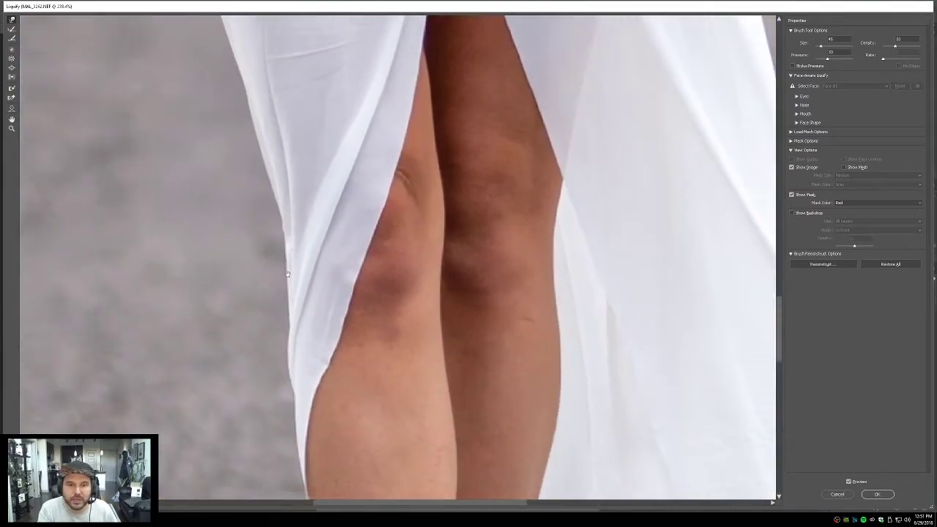
# Step: Refine the skirt's outer edge just below the lowered hand with Forward Warp
pyautogui.moveTo(286, 446); pyautogui.dragTo(287, 276)
pyautogui.moveTo(287, 311)
pyautogui.mouseDown()
pyautogui.moveTo(322, 213)
pyautogui.moveTo(228, 266)
pyautogui.moveTo(347, 281)
pyautogui.moveTo(353, 395)
pyautogui.mouseUp()
pyautogui.moveTo(351, 248); pyautogui.dragTo(348, 361)
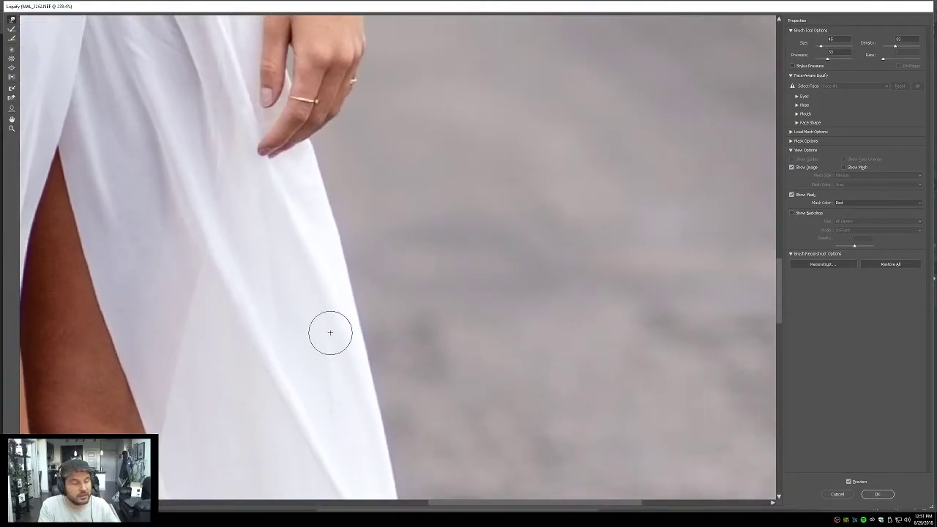
pyautogui.moveTo(333, 231)
pyautogui.mouseDown()
pyautogui.moveTo(396, 221)
pyautogui.moveTo(393, 258)
pyautogui.mouseUp()
pyautogui.moveTo(362, 230); pyautogui.dragTo(340, 228)
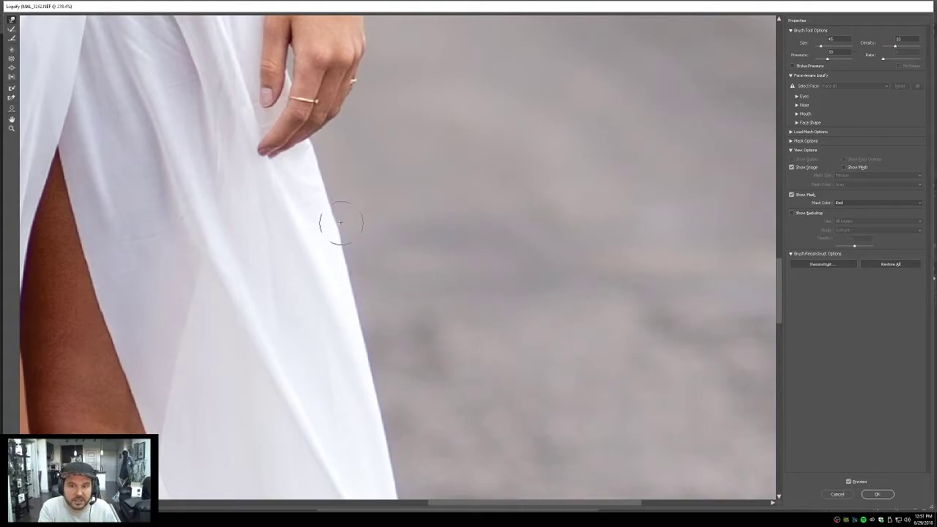
# Step: Even out the notch in the skirt's lower outer edge on the lowered-arm side and apply the Liquify filter
pyautogui.moveTo(339, 374); pyautogui.dragTo(295, 148)
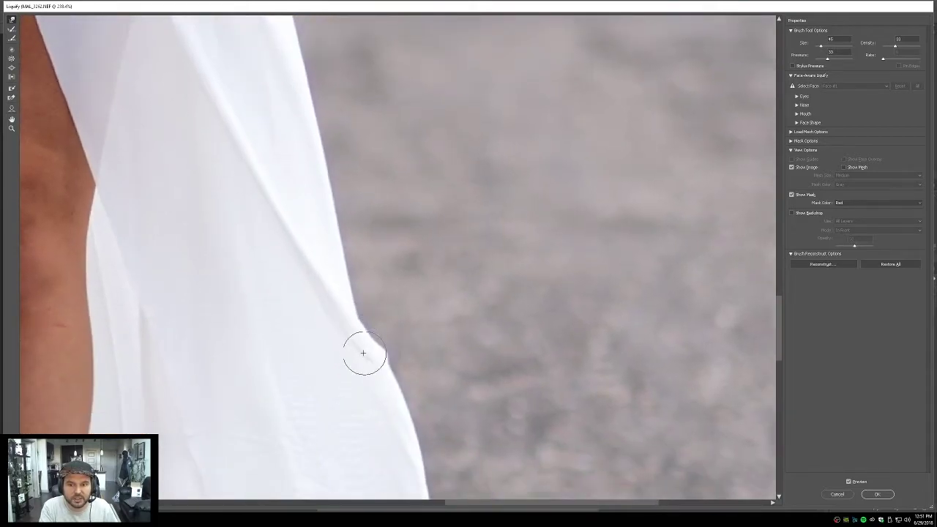
pyautogui.moveTo(359, 334); pyautogui.dragTo(403, 324)
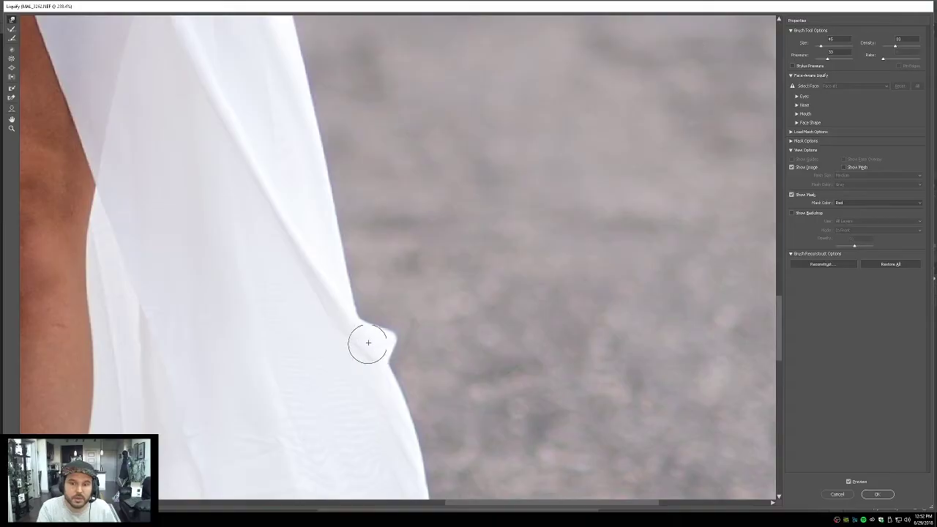
pyautogui.moveTo(366, 339)
pyautogui.mouseDown()
pyautogui.moveTo(409, 329)
pyautogui.moveTo(392, 339)
pyautogui.moveTo(401, 330)
pyautogui.moveTo(362, 333)
pyautogui.moveTo(378, 323)
pyautogui.moveTo(384, 330)
pyautogui.moveTo(371, 334)
pyautogui.moveTo(386, 341)
pyautogui.moveTo(374, 349)
pyautogui.moveTo(396, 347)
pyautogui.moveTo(379, 359)
pyautogui.moveTo(386, 348)
pyautogui.moveTo(371, 321)
pyautogui.moveTo(381, 356)
pyautogui.moveTo(404, 365)
pyautogui.moveTo(366, 426)
pyautogui.moveTo(409, 328)
pyautogui.moveTo(384, 328)
pyautogui.moveTo(392, 350)
pyautogui.mouseUp()
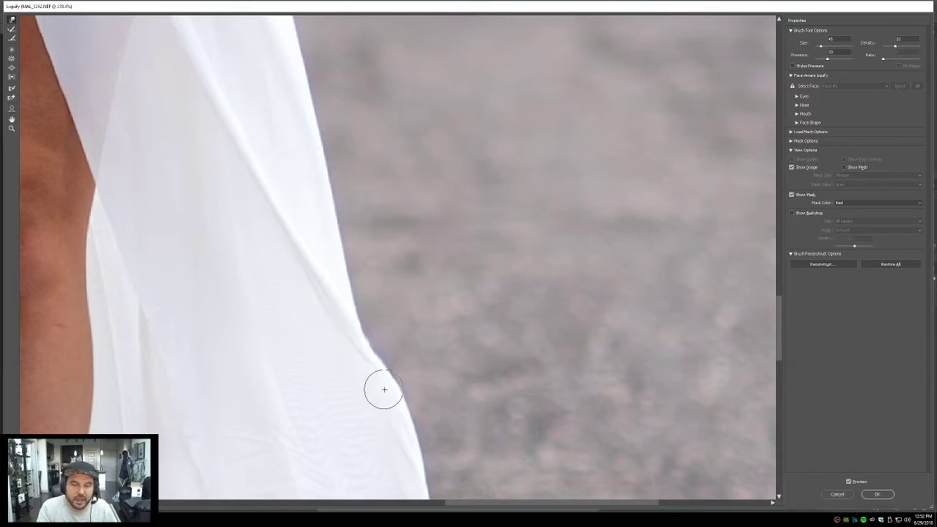
pyautogui.click(877, 494)
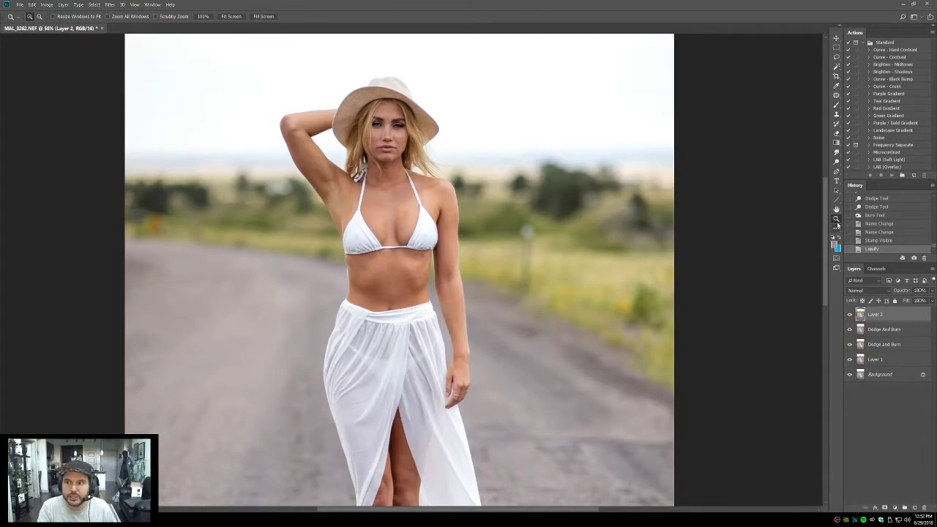
# Step: Compare the torso with and without the Liquify changes by toggling the visibility of Layer 2
pyautogui.moveTo(366, 258); pyautogui.dragTo(422, 341)
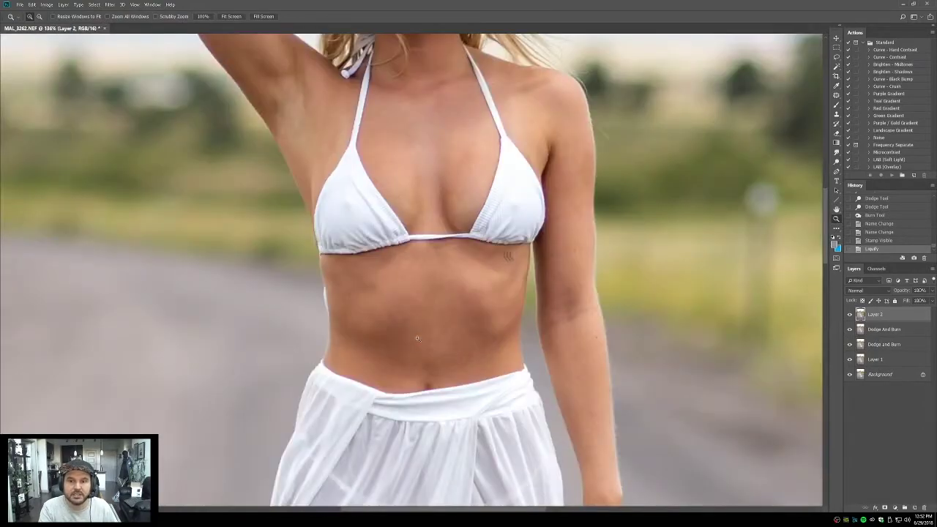
pyautogui.click(850, 315)
pyautogui.click(850, 314)
pyautogui.click(850, 315)
pyautogui.click(849, 314)
pyautogui.click(849, 314)
pyautogui.click(850, 314)
# Step: Patch the warped background beside the notch in the skirt's lower edge with nearby pavement texture and deselect
pyautogui.moveTo(423, 183); pyautogui.dragTo(424, 237)
pyautogui.moveTo(380, 273); pyautogui.dragTo(455, 311)
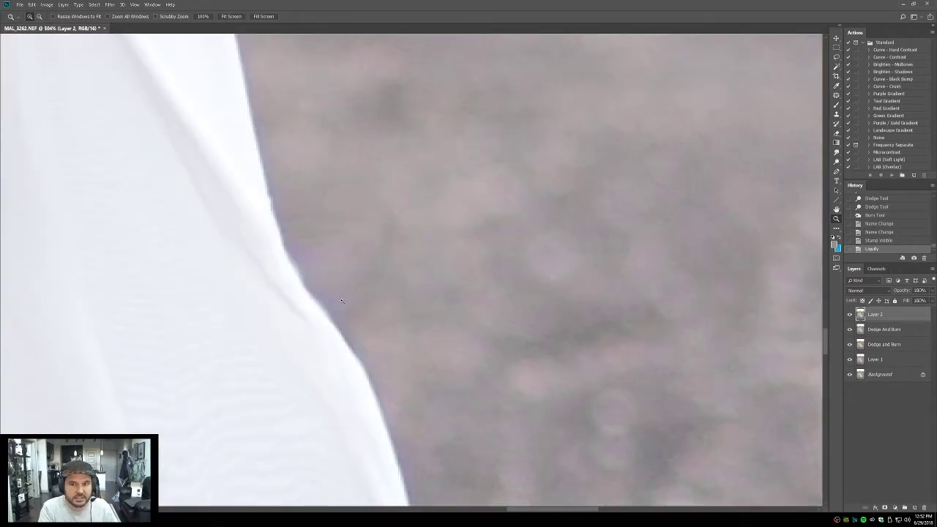
pyautogui.moveTo(404, 263); pyautogui.dragTo(338, 345)
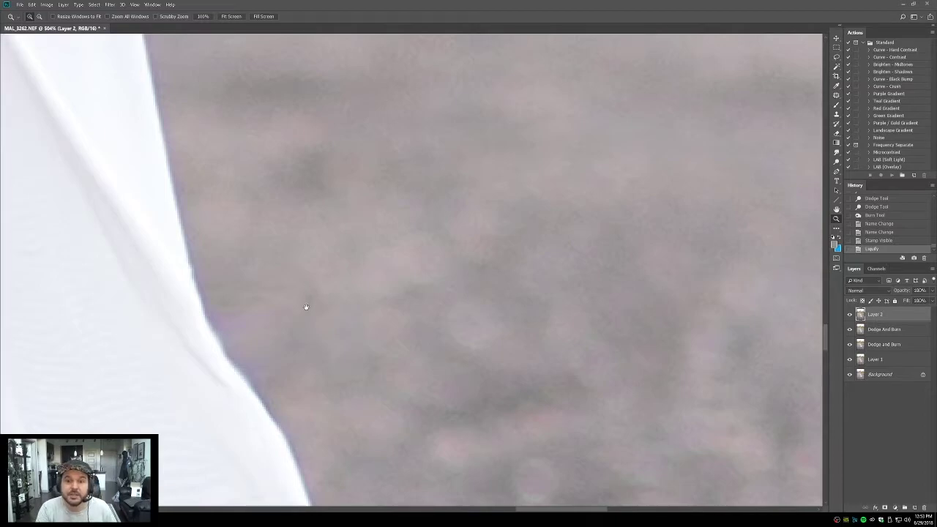
pyautogui.press('j')
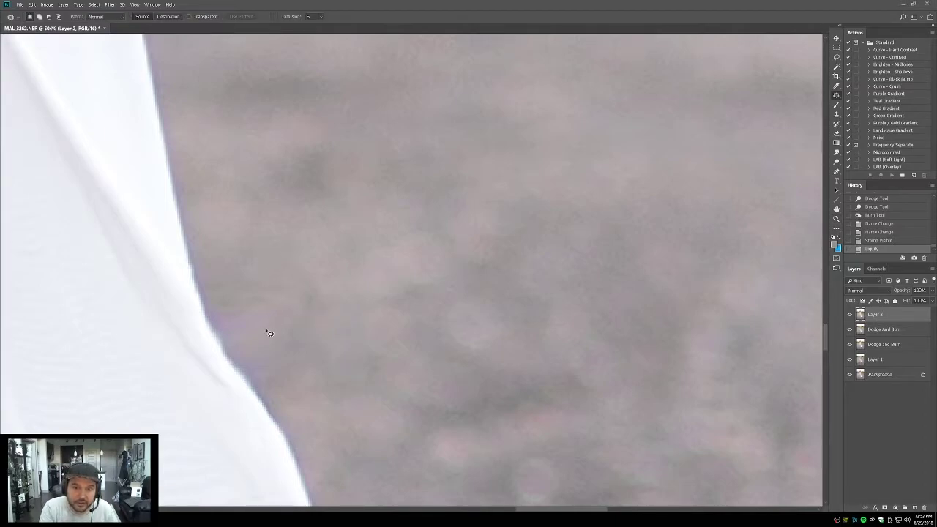
pyautogui.moveTo(260, 227)
pyautogui.mouseDown()
pyautogui.moveTo(212, 235)
pyautogui.moveTo(206, 287)
pyautogui.mouseUp()
pyautogui.moveTo(230, 332)
pyautogui.mouseDown()
pyautogui.moveTo(261, 387)
pyautogui.moveTo(309, 247)
pyautogui.moveTo(258, 227)
pyautogui.mouseUp()
pyautogui.moveTo(290, 319)
pyautogui.mouseDown()
pyautogui.moveTo(414, 287)
pyautogui.moveTo(466, 329)
pyautogui.mouseUp()
pyautogui.hotkey('ctrl', 'd')
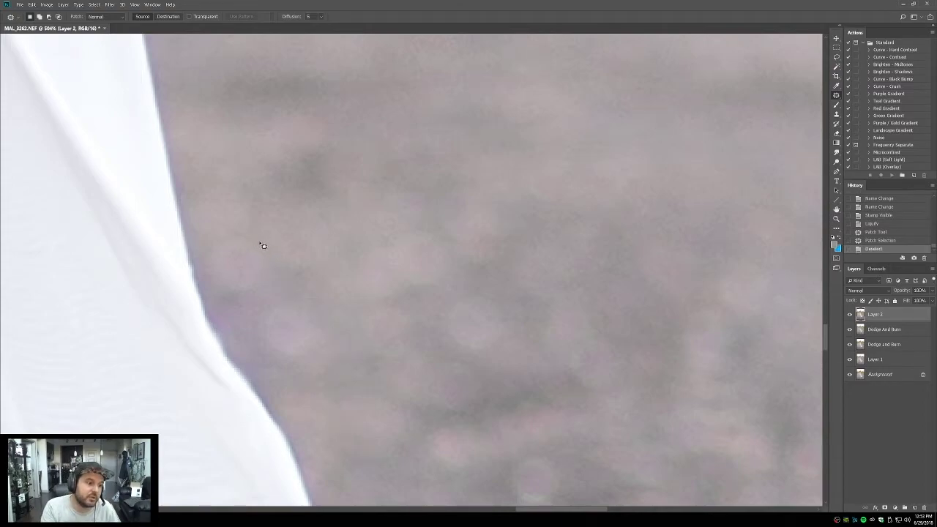
# Step: Patch a second small background area just outside the skirt's lower edge and clear the selection
pyautogui.moveTo(287, 242)
pyautogui.mouseDown()
pyautogui.moveTo(296, 295)
pyautogui.moveTo(303, 255)
pyautogui.moveTo(319, 245)
pyautogui.mouseUp()
pyautogui.hotkey('ctrl', 'd')
pyautogui.moveTo(314, 317)
pyautogui.mouseDown()
pyautogui.moveTo(339, 292)
pyautogui.moveTo(324, 293)
pyautogui.mouseUp()
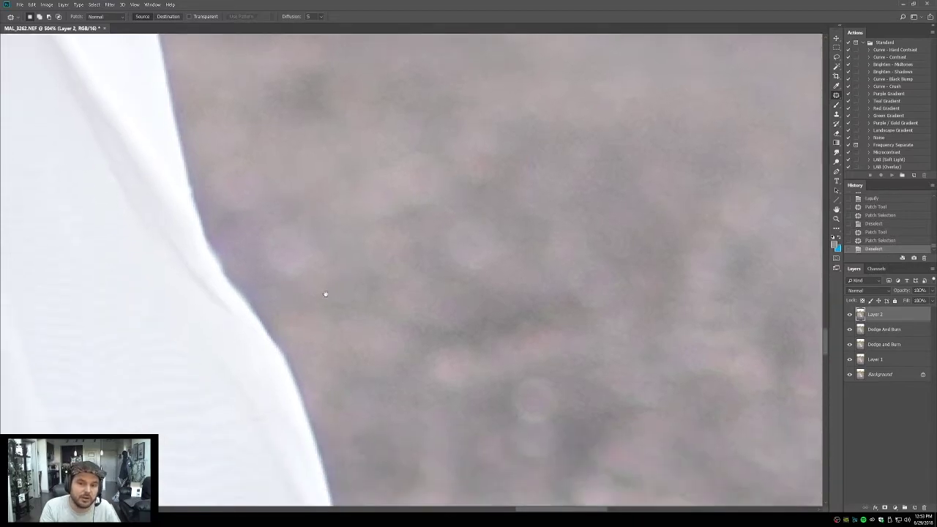
pyautogui.moveTo(278, 272); pyautogui.dragTo(324, 314)
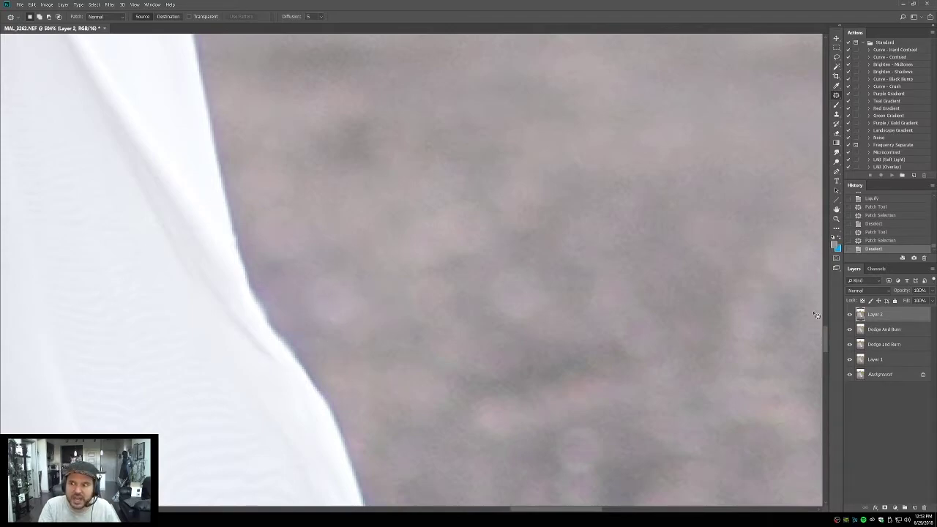
# Step: Clone Stamp the background along the skirt's lower edge, and patch a larger pavement area beside it
pyautogui.press('s')
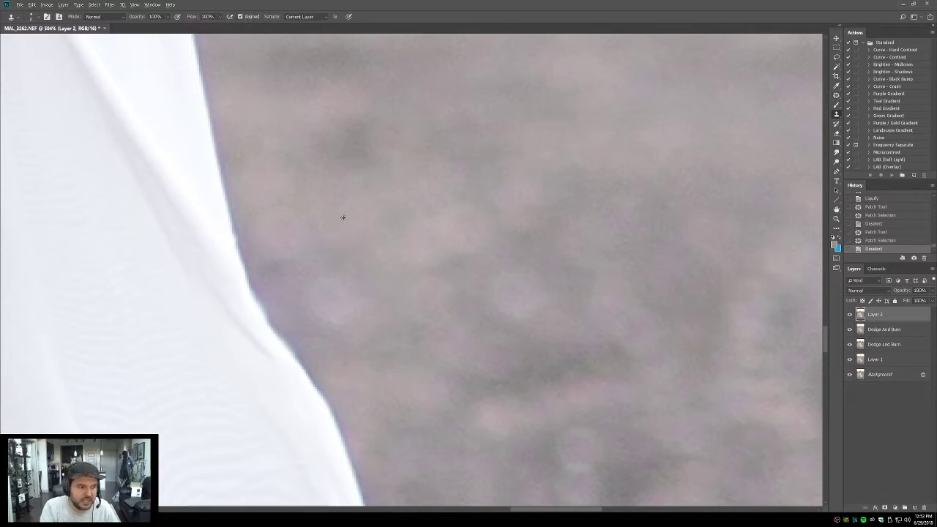
pyautogui.moveTo(241, 221)
pyautogui.mouseDown()
pyautogui.moveTo(267, 297)
pyautogui.moveTo(330, 379)
pyautogui.mouseUp()
pyautogui.press('j')
pyautogui.moveTo(295, 189)
pyautogui.mouseDown()
pyautogui.moveTo(253, 205)
pyautogui.moveTo(255, 256)
pyautogui.moveTo(276, 312)
pyautogui.moveTo(330, 381)
pyautogui.moveTo(388, 301)
pyautogui.moveTo(296, 170)
pyautogui.mouseUp()
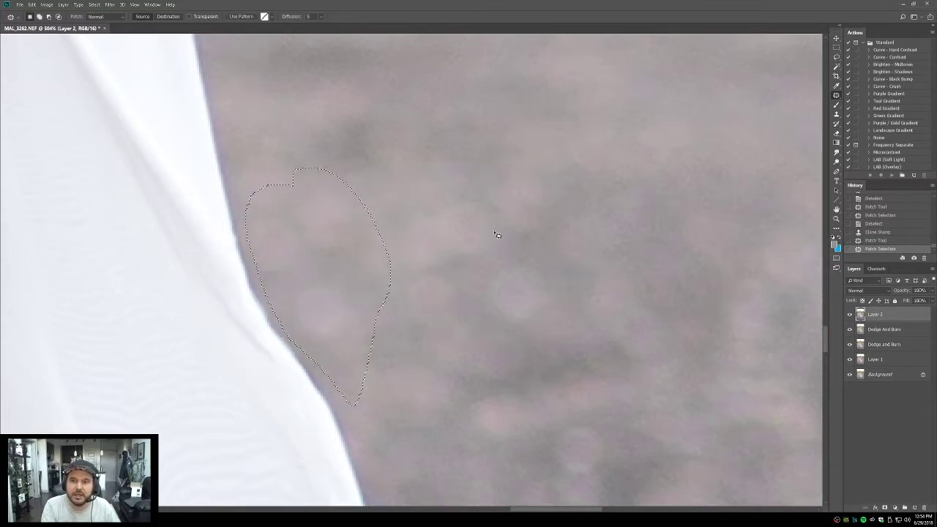
pyautogui.hotkey('ctrl', 'd')
pyautogui.click(836, 218)
pyautogui.hotkey('ctrl', '0')
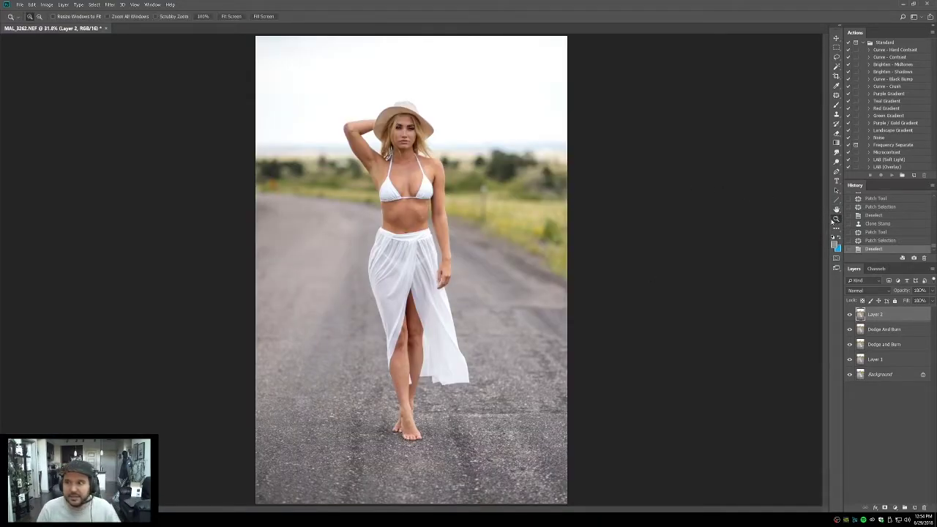
pyautogui.moveTo(483, 226); pyautogui.dragTo(492, 282)
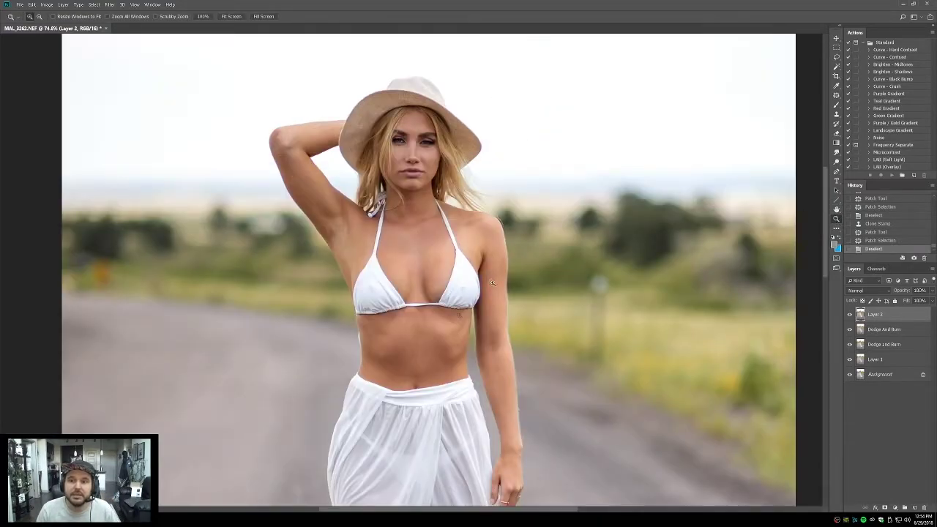
pyautogui.moveTo(248, 58); pyautogui.dragTo(552, 344)
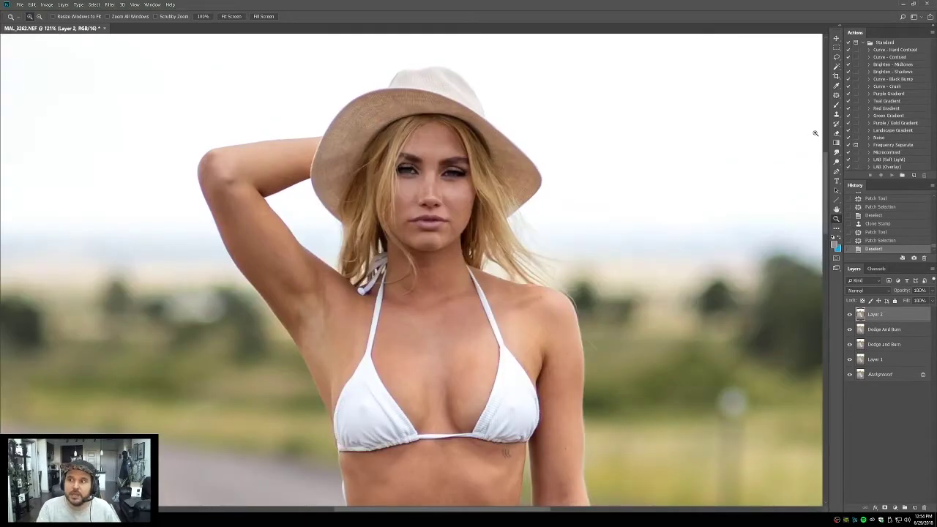
pyautogui.click(837, 95)
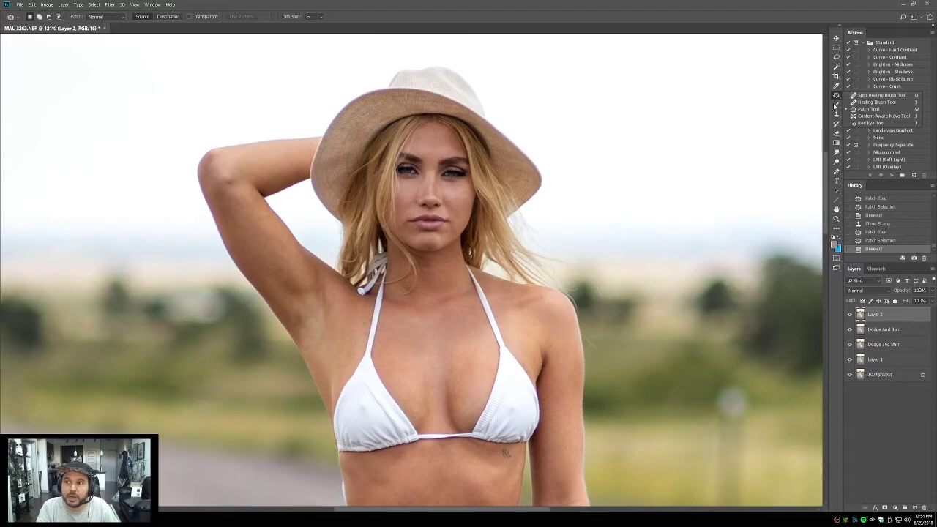
pyautogui.click(836, 161)
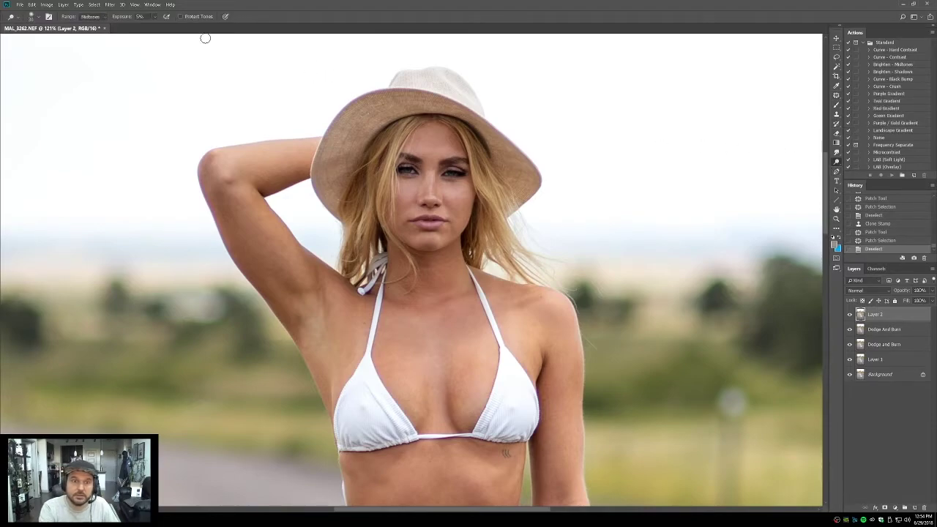
pyautogui.click(139, 16)
pyautogui.press('Return')
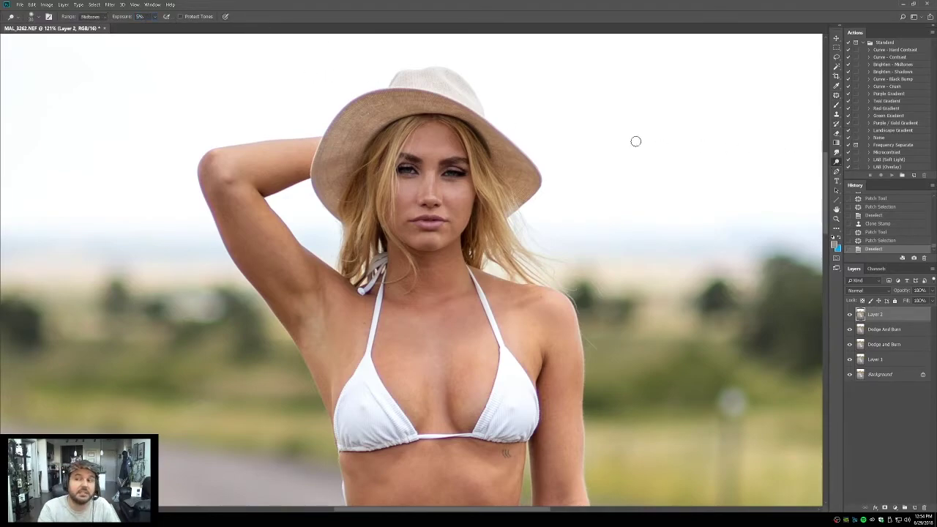
pyautogui.click(836, 115)
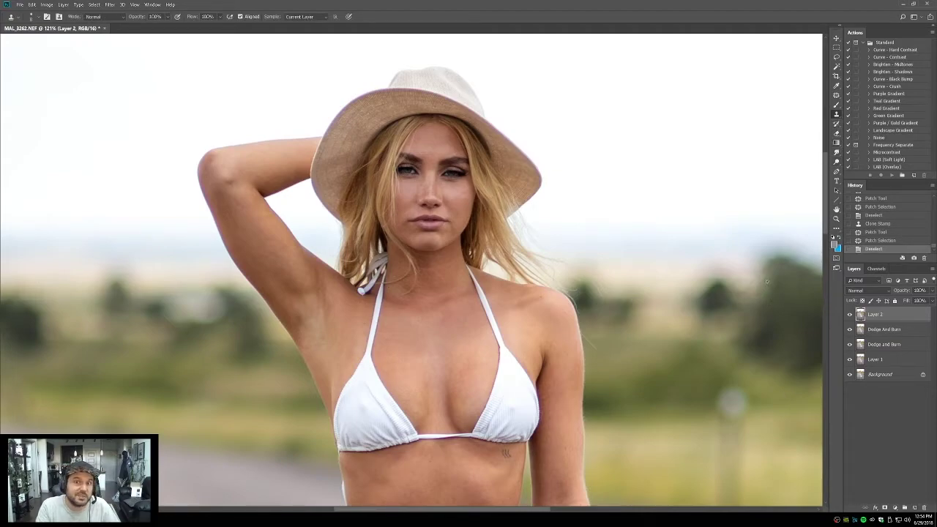
pyautogui.doubleClick(836, 210)
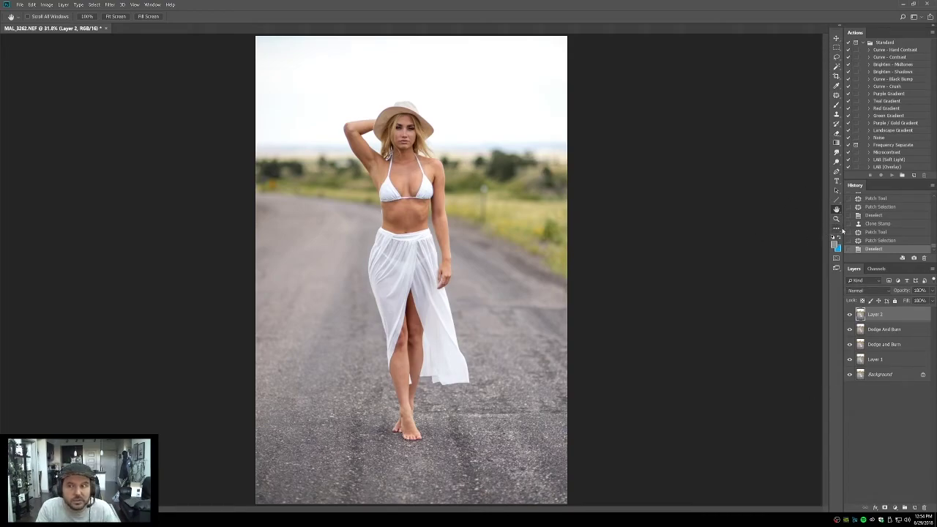
# Step: Add a Curves adjustment layer above Layer 2 and place its properties clear of the figure
pyautogui.click(836, 218)
pyautogui.moveTo(310, 106); pyautogui.dragTo(511, 333)
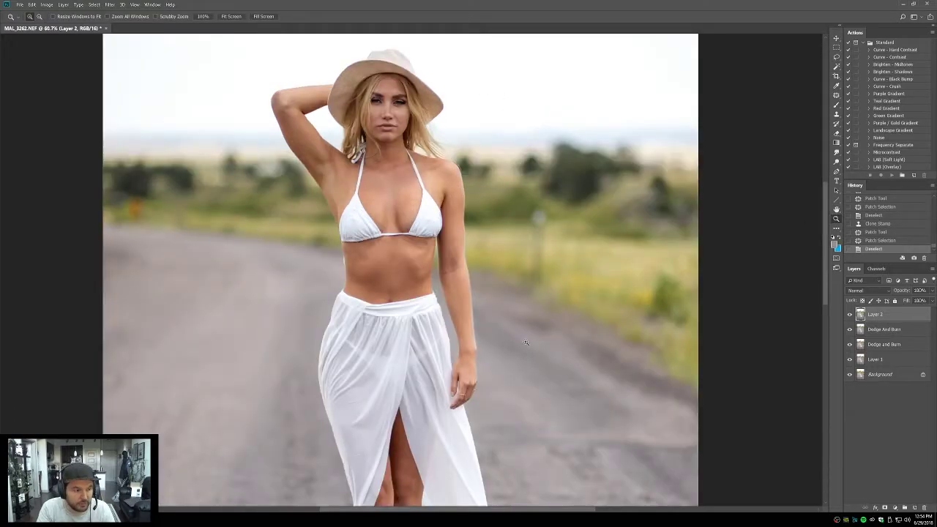
pyautogui.click(895, 507)
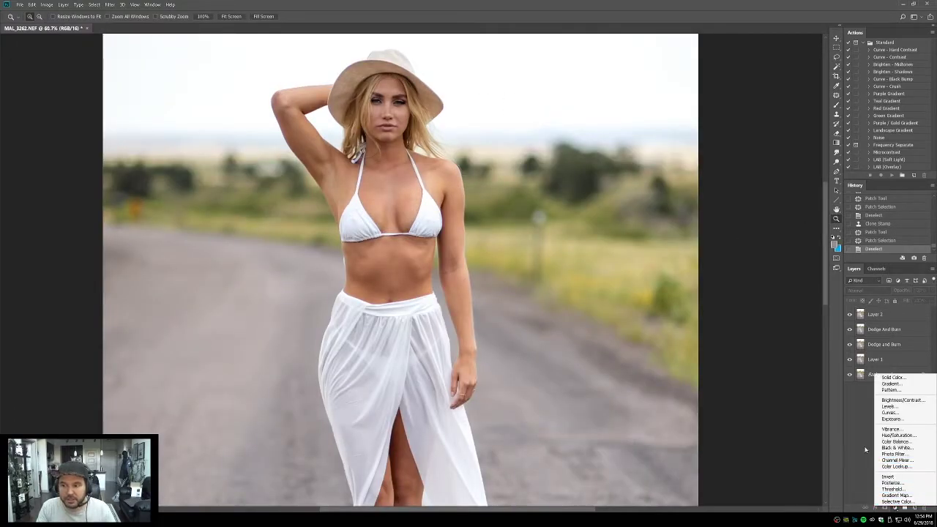
pyautogui.click(863, 466)
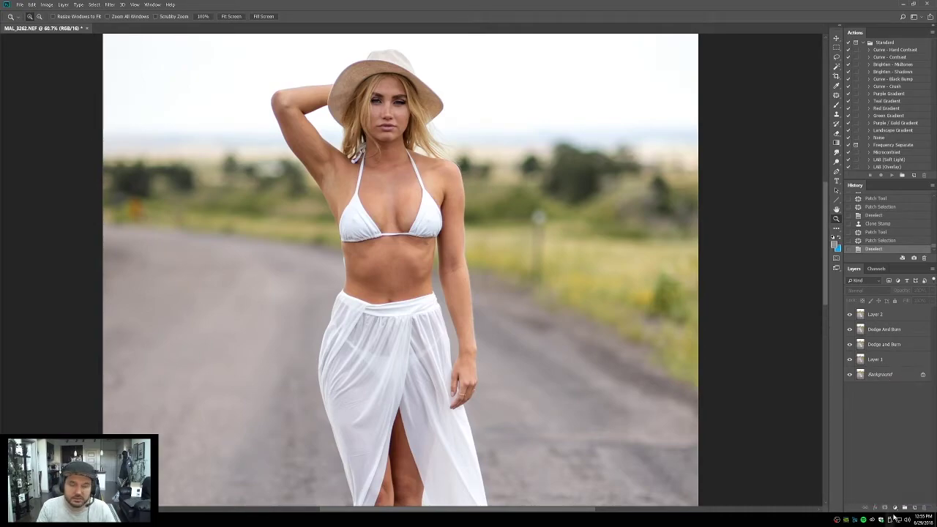
pyautogui.click(894, 507)
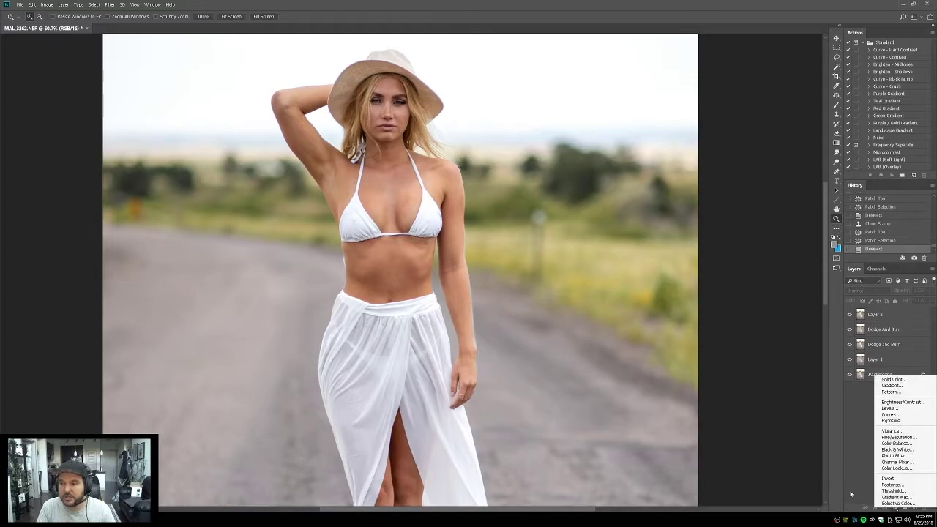
pyautogui.click(888, 414)
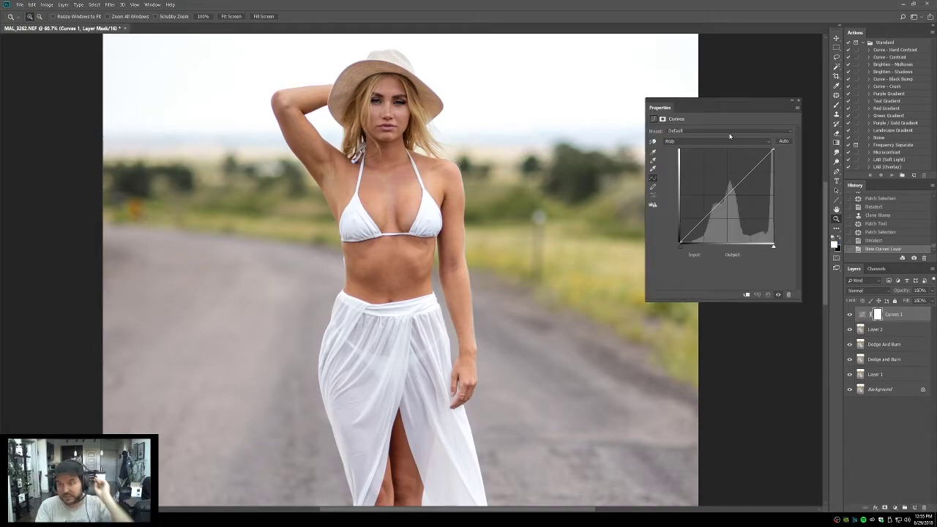
pyautogui.moveTo(707, 109); pyautogui.dragTo(530, 117)
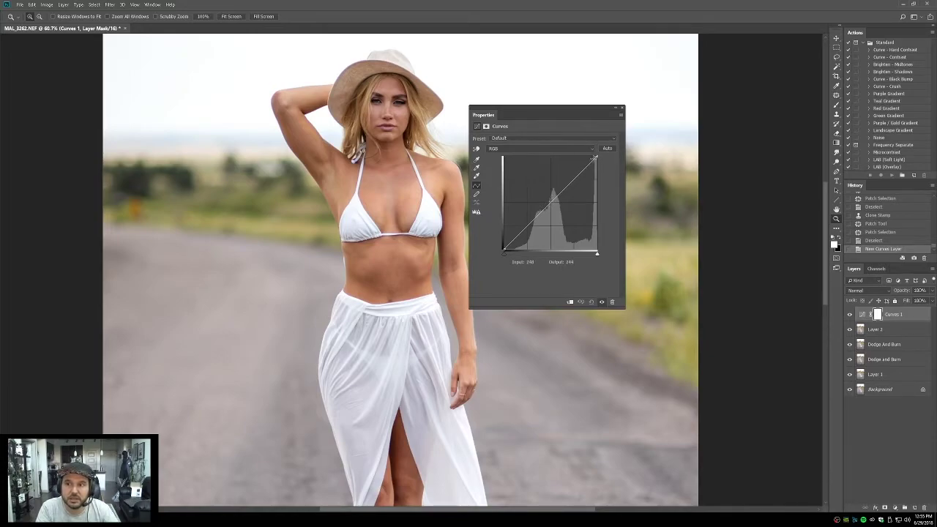
pyautogui.moveTo(574, 109); pyautogui.dragTo(627, 95)
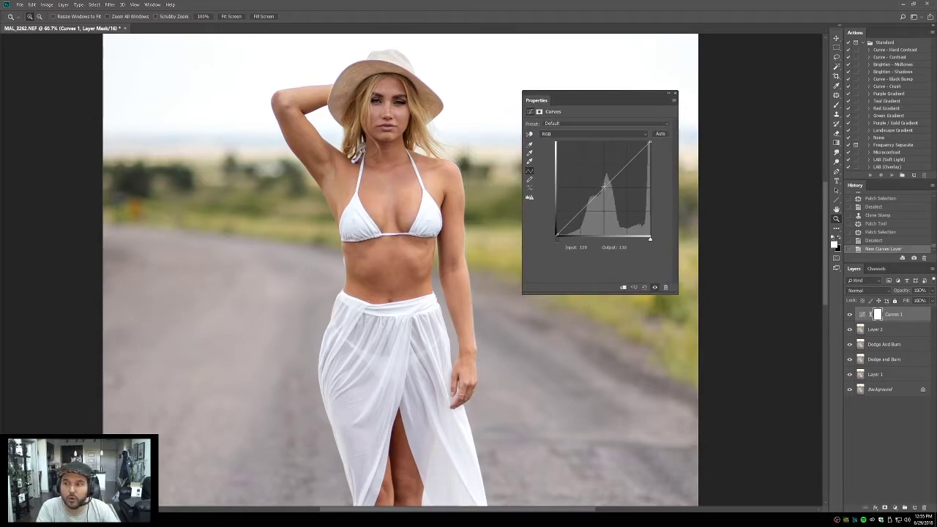
# Step: Anchor the RGB curve's midtones at input 127, output 128, and lower a shadow point to input 65, output 57
pyautogui.moveTo(605, 186)
pyautogui.mouseDown()
pyautogui.moveTo(592, 176)
pyautogui.moveTo(603, 187)
pyautogui.mouseUp()
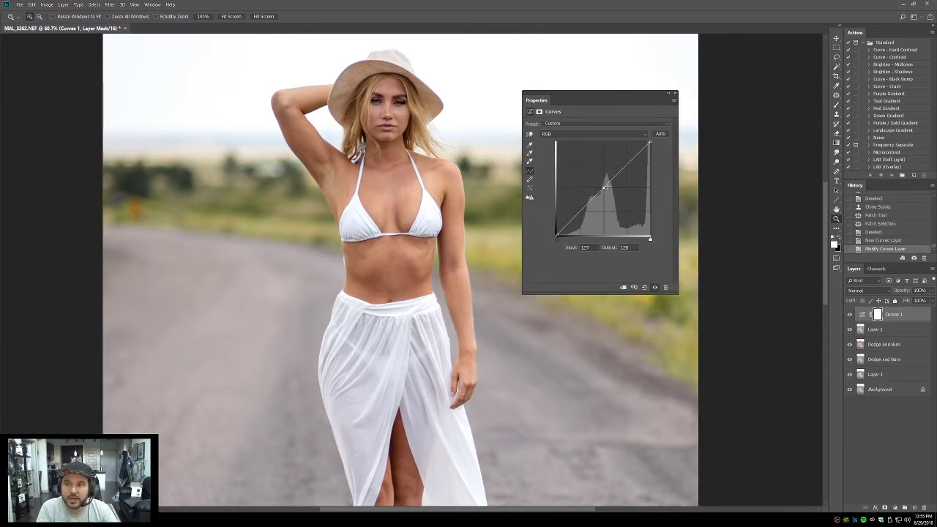
pyautogui.moveTo(604, 188); pyautogui.dragTo(593, 221)
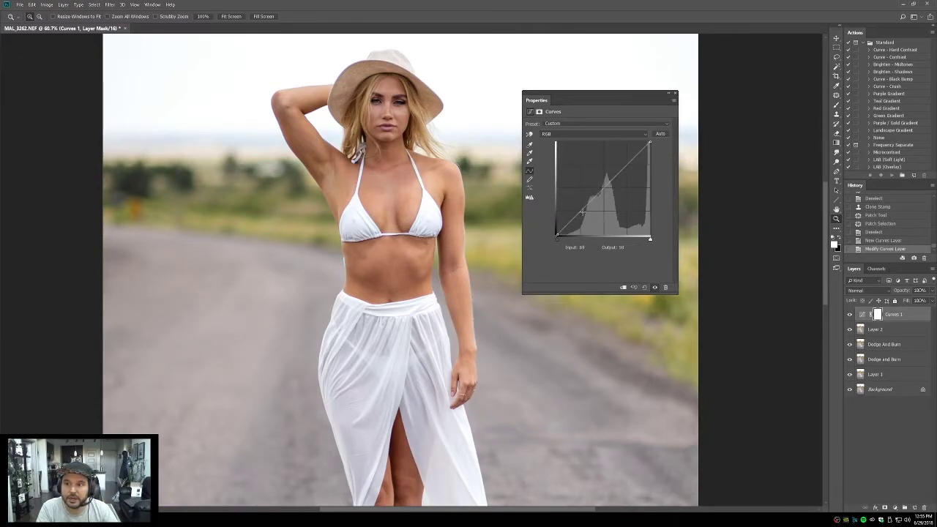
pyautogui.moveTo(580, 211); pyautogui.dragTo(582, 213)
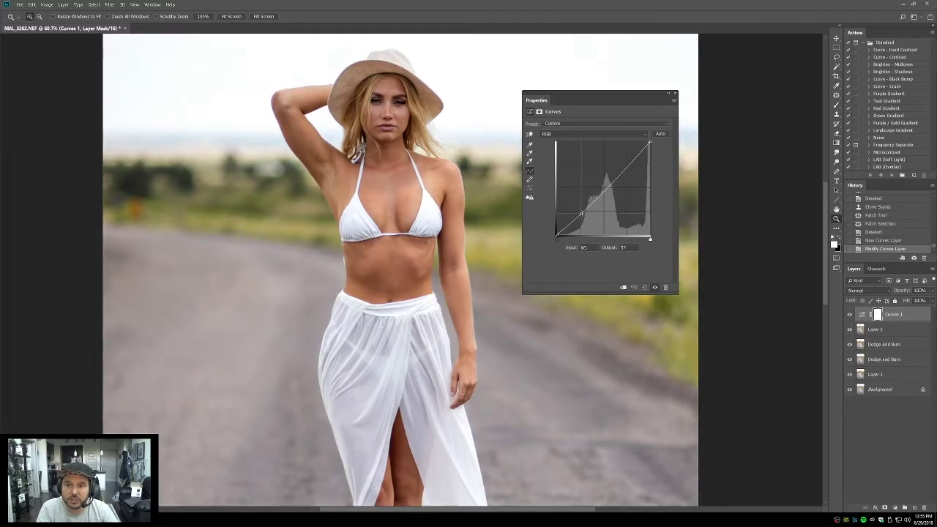
# Step: Raise the curve's highlight point to input 187, output 198, and lower the Curves 1 layer's opacity to 58%
pyautogui.moveTo(624, 167); pyautogui.dragTo(624, 162)
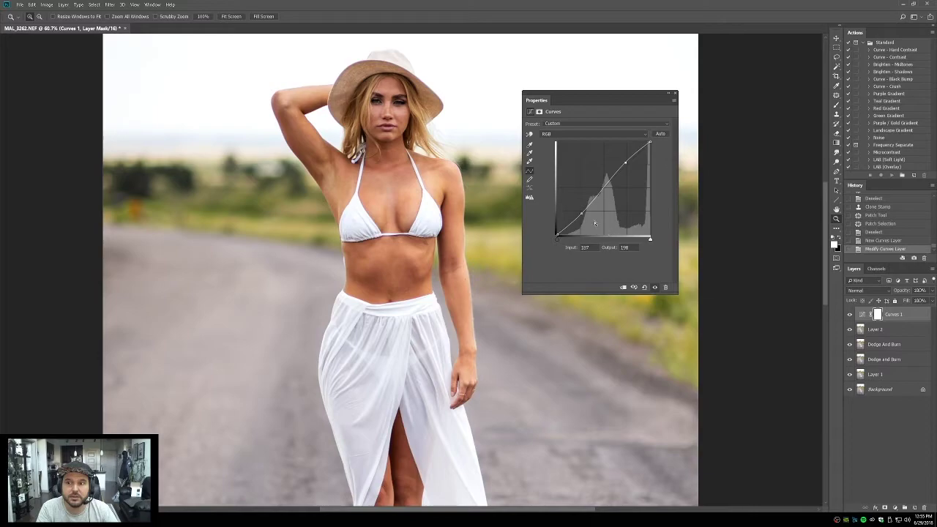
pyautogui.click(675, 94)
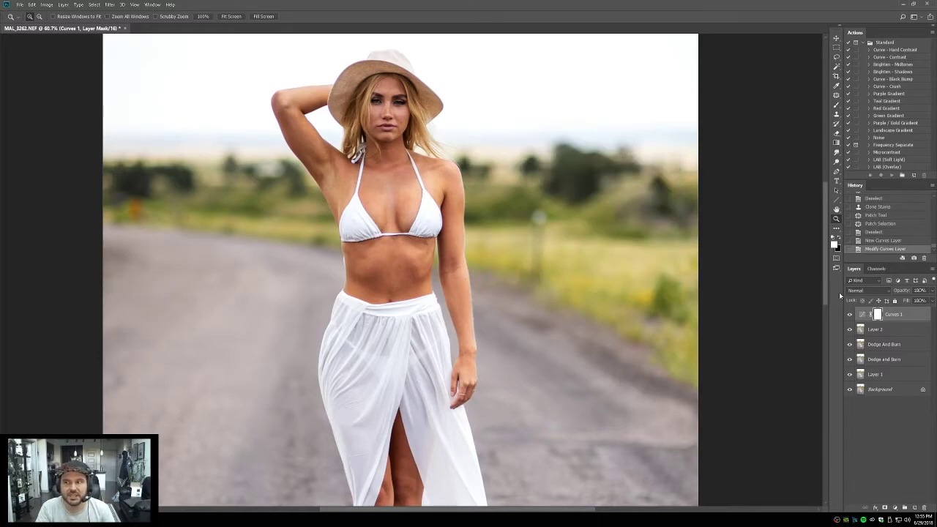
pyautogui.click(932, 290)
pyautogui.moveTo(919, 301); pyautogui.dragTo(915, 301)
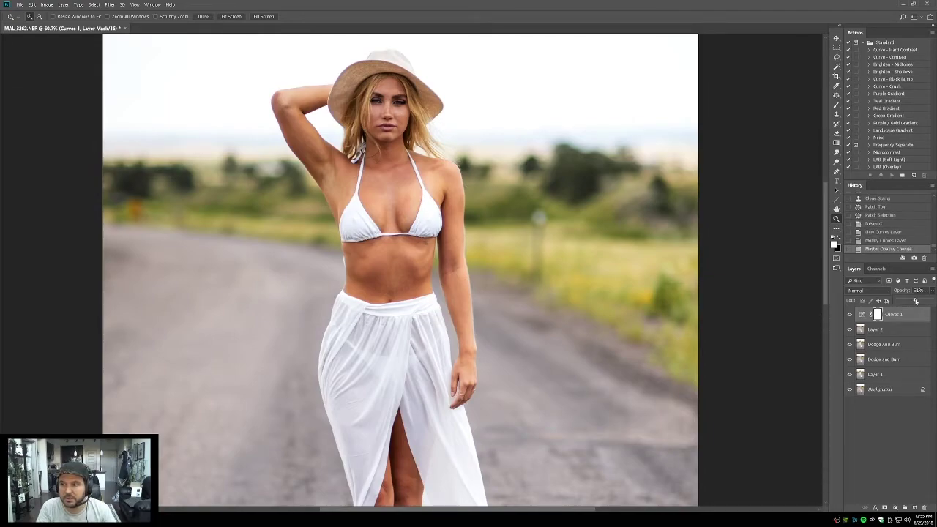
pyautogui.click(849, 316)
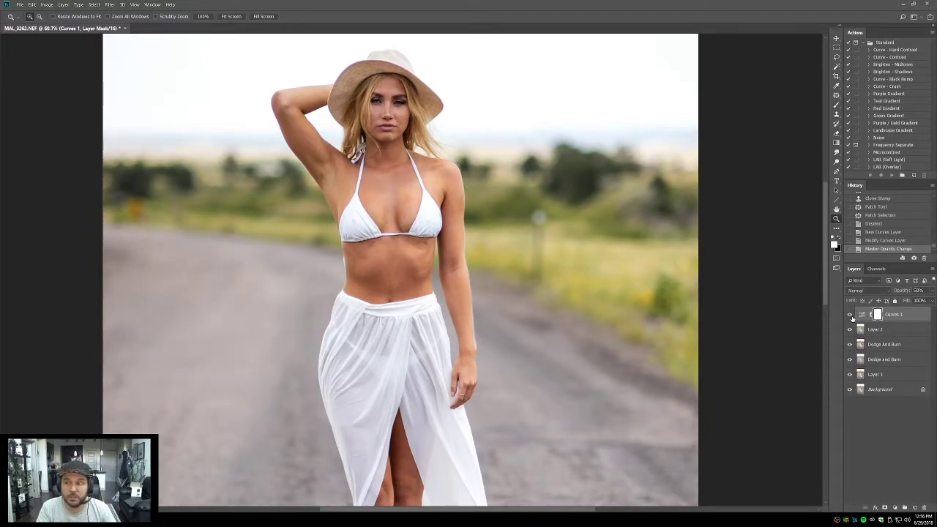
# Step: Undo the opacity change, curve edits and Curves layer, returning to the last Deselect history state
pyautogui.hotkey('ctrl', '0')
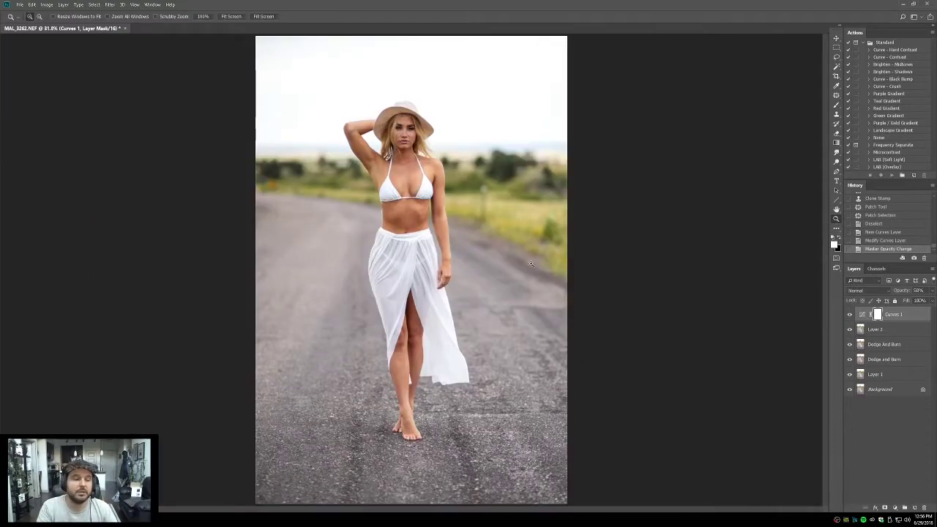
pyautogui.moveTo(322, 95); pyautogui.dragTo(490, 296)
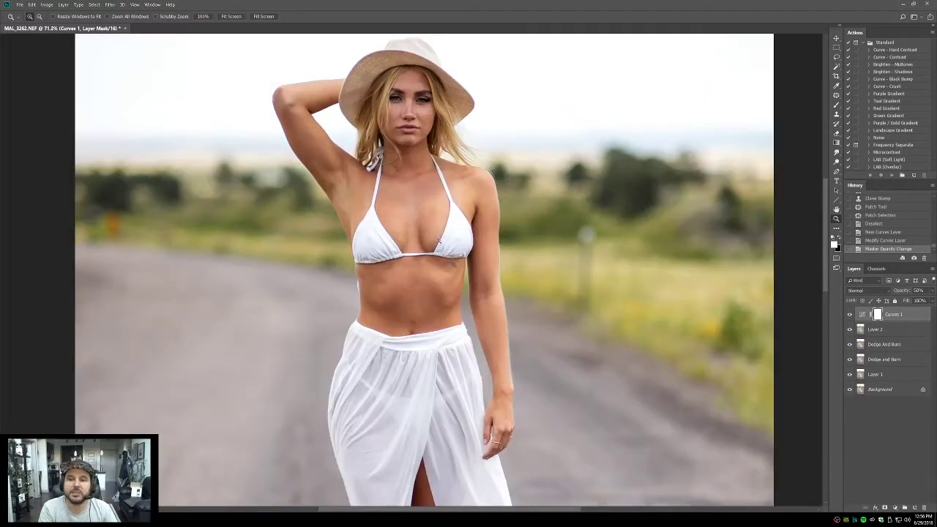
pyautogui.moveTo(422, 211); pyautogui.dragTo(410, 250)
pyautogui.moveTo(226, 71); pyautogui.dragTo(557, 422)
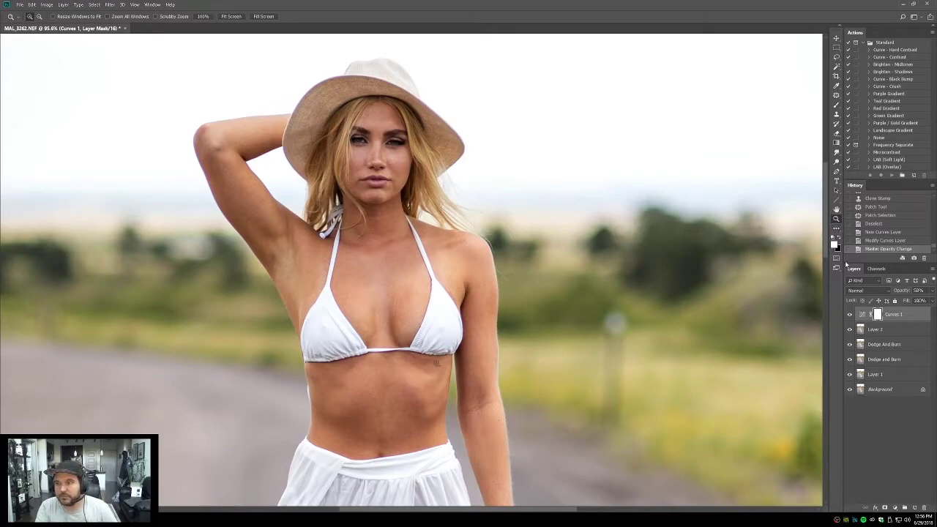
pyautogui.hotkey('ctrl', 'alt', 'z')
pyautogui.hotkey('ctrl', 'alt', 'z')
pyautogui.hotkey('ctrl', 'alt', 'z')
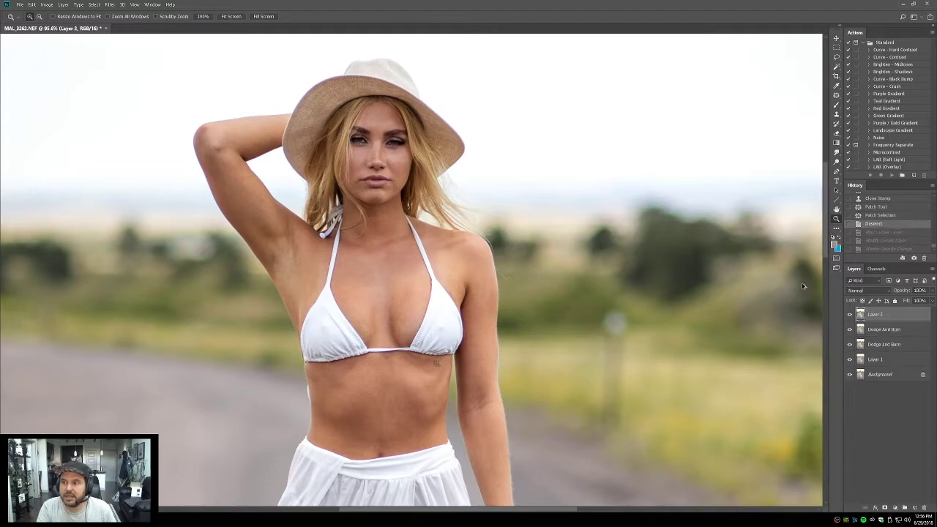
pyautogui.hotkey('ctrl', 'alt', 'z')
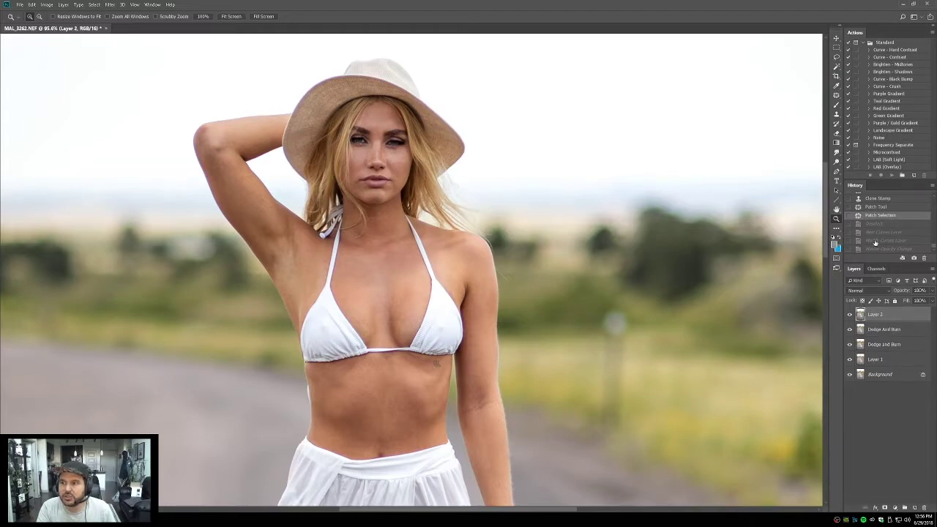
pyautogui.click(875, 224)
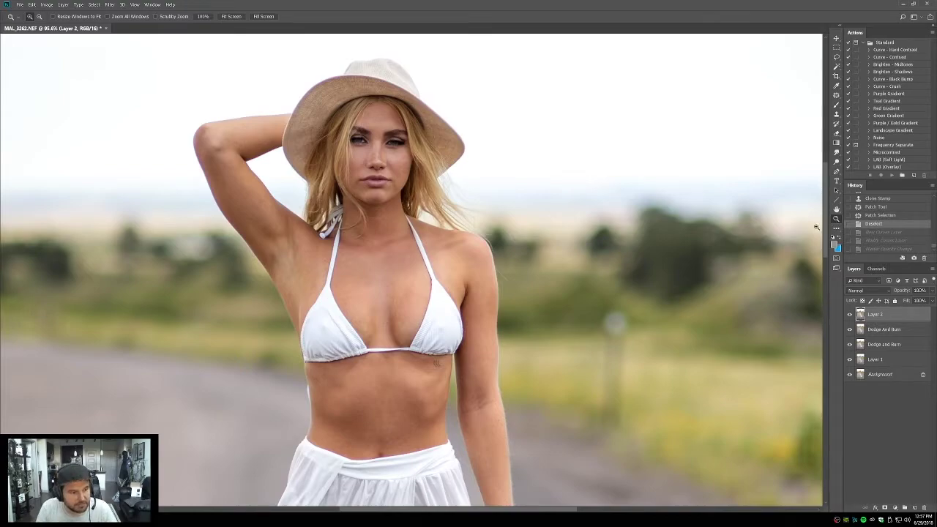
# Step: Add a Hue/Saturation adjustment layer above Layer 2 and place its properties clear of the photo
pyautogui.hotkey('ctrl', '-')
pyautogui.hotkey('ctrl', '-')
pyautogui.hotkey('ctrl', '-')
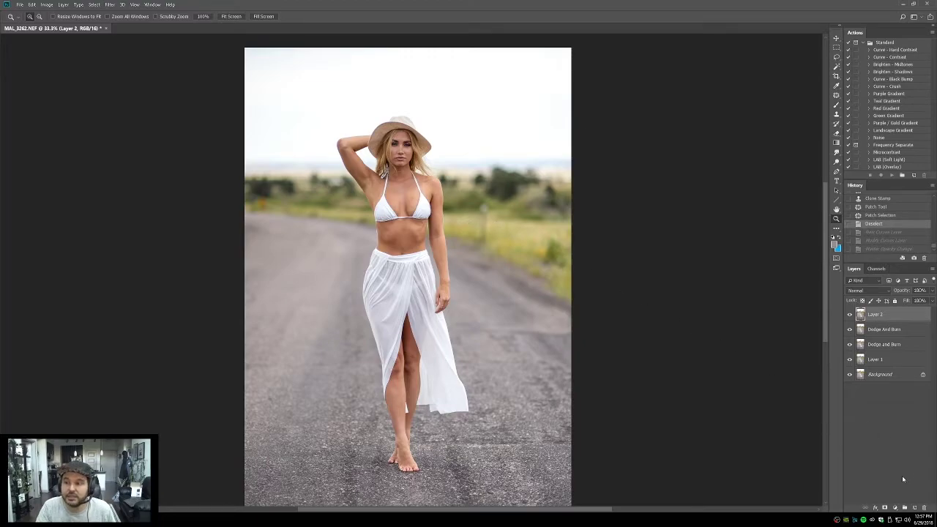
pyautogui.click(894, 508)
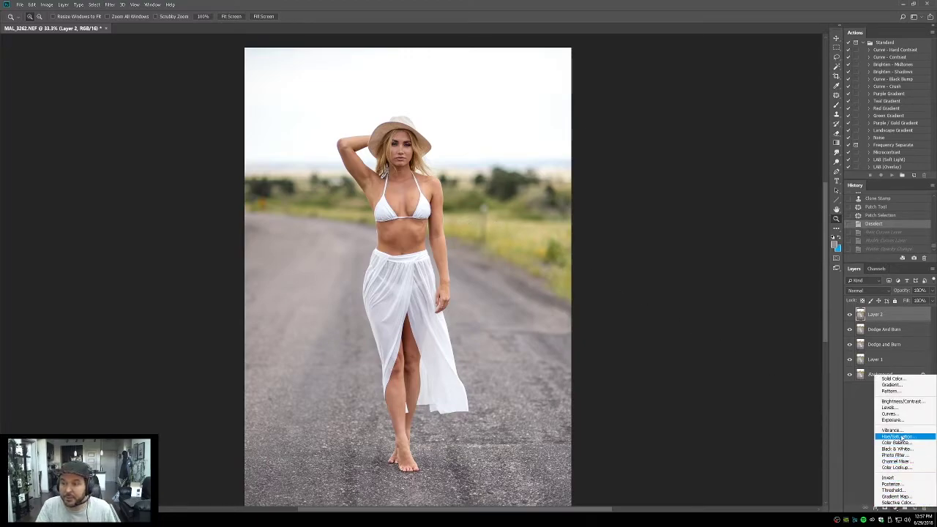
pyautogui.click(899, 436)
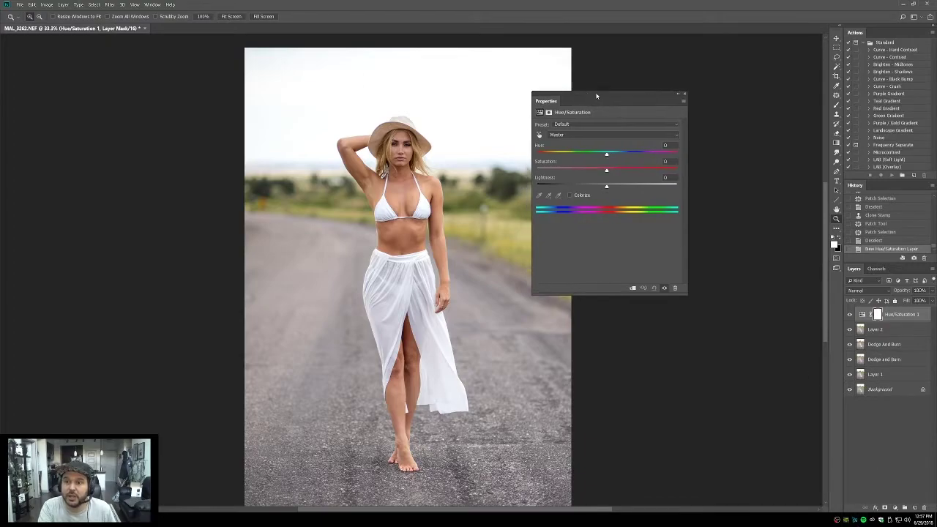
pyautogui.moveTo(580, 101); pyautogui.dragTo(662, 104)
# Step: In the Hue/Saturation Greens range, set the hue to -41 and the saturation to 25
pyautogui.click(649, 138)
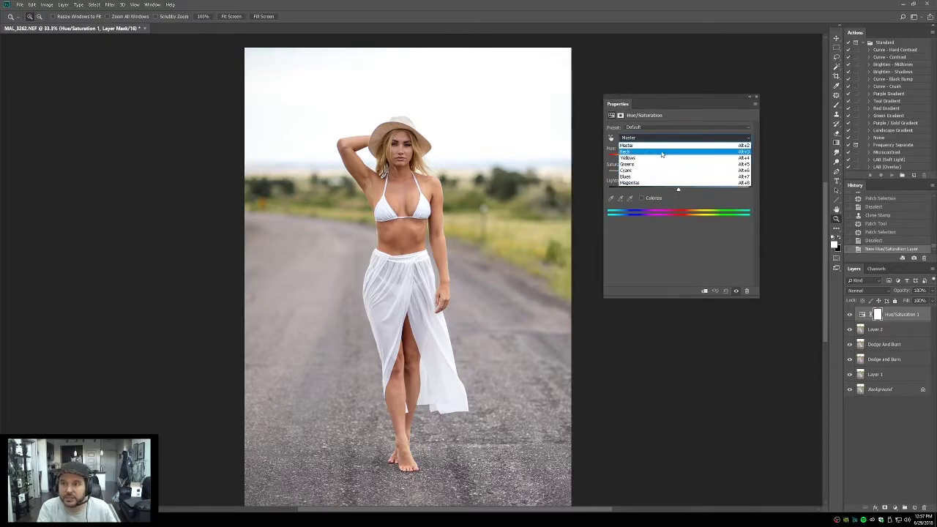
pyautogui.click(660, 165)
pyautogui.moveTo(677, 173); pyautogui.dragTo(745, 173)
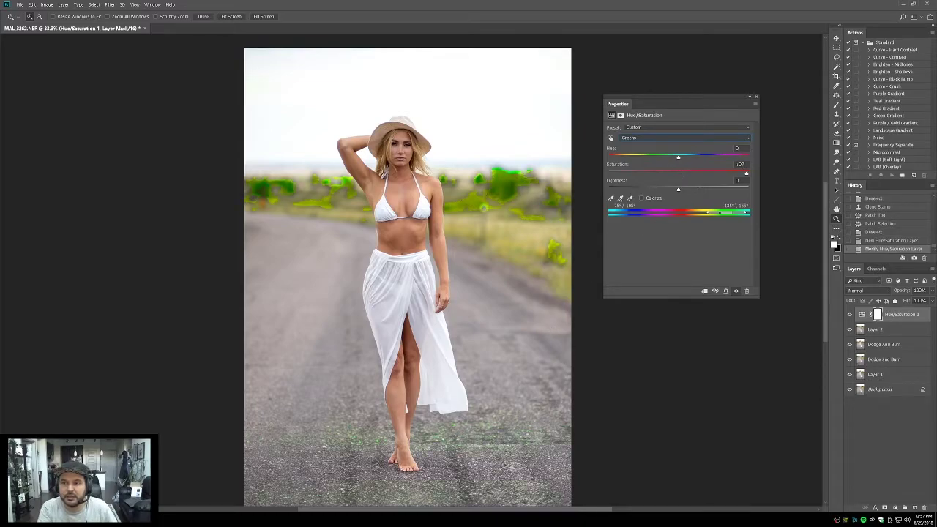
pyautogui.moveTo(746, 174); pyautogui.dragTo(649, 159)
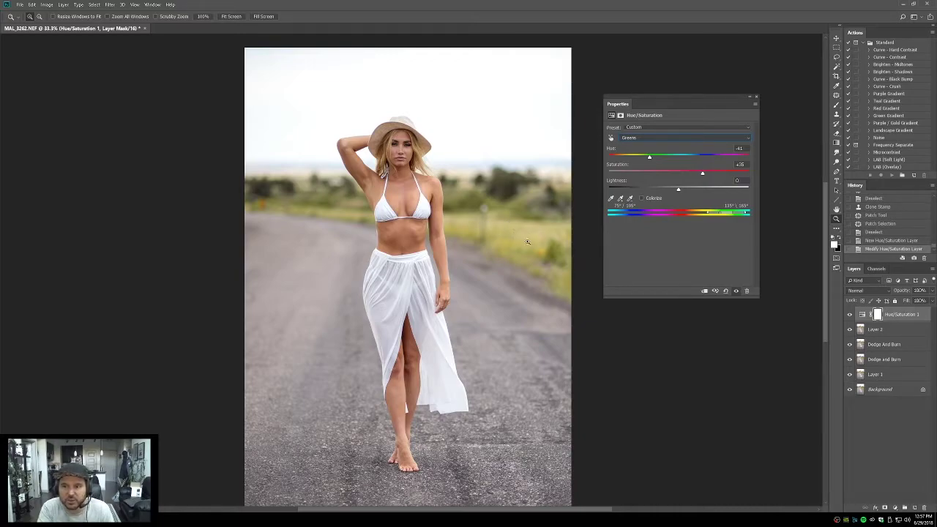
pyautogui.moveTo(706, 175); pyautogui.dragTo(749, 175)
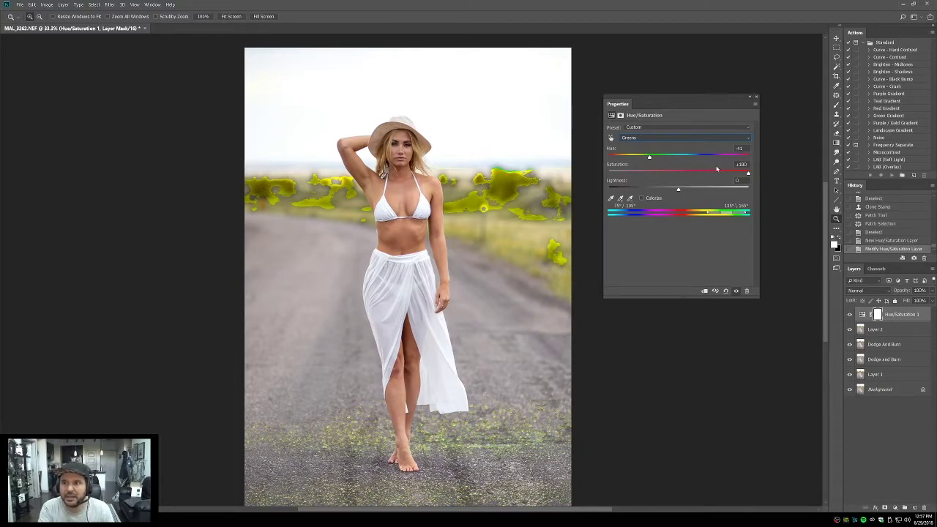
pyautogui.moveTo(747, 173); pyautogui.dragTo(695, 174)
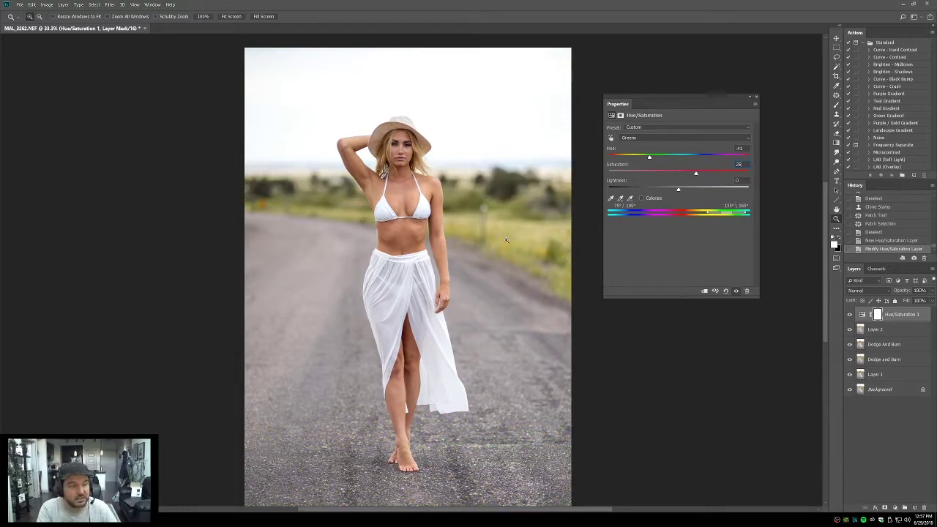
# Step: Try a Greens hue of -30 and reset the Greens hue to 0
pyautogui.scroll(3, 516, 236)
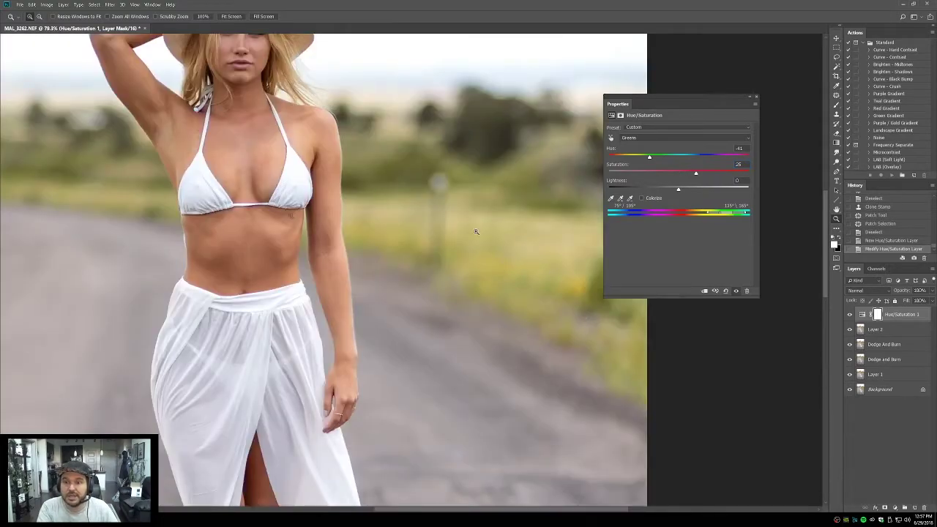
pyautogui.moveTo(443, 238); pyautogui.dragTo(429, 334)
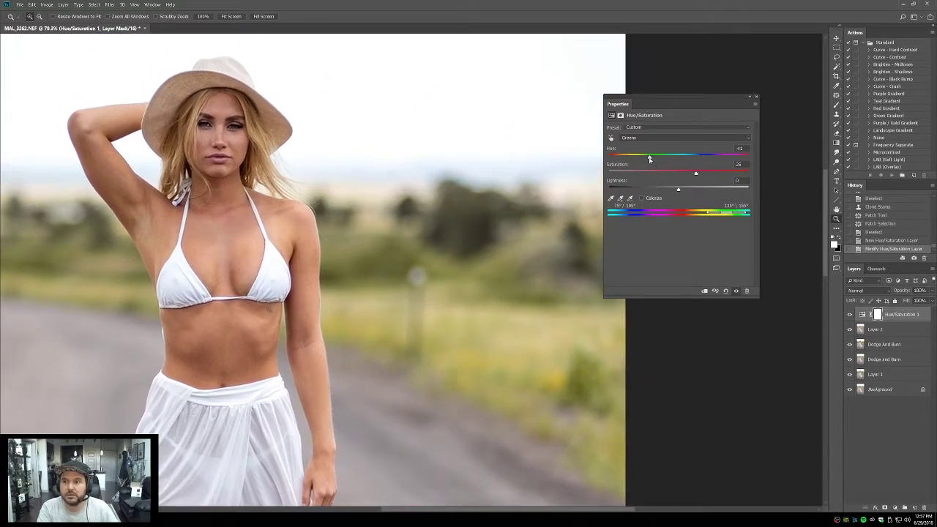
pyautogui.moveTo(648, 158); pyautogui.dragTo(657, 158)
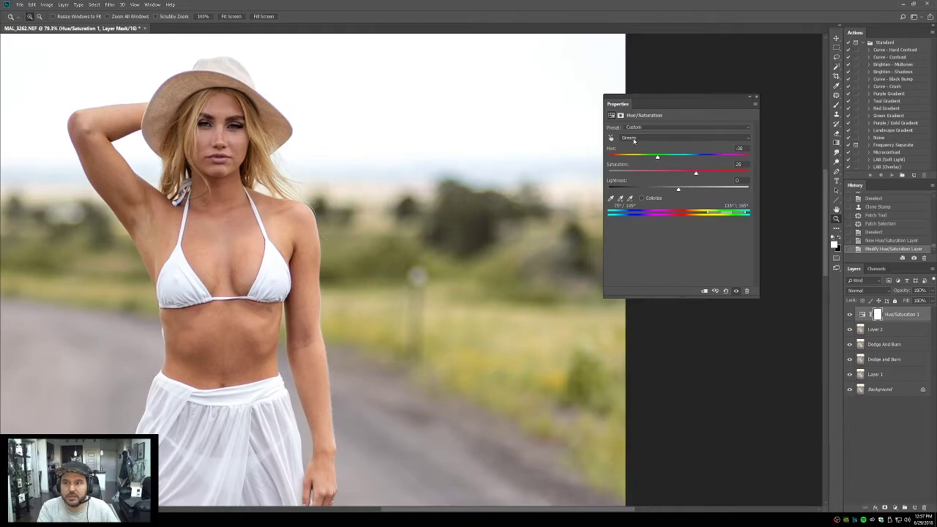
pyautogui.moveTo(658, 158); pyautogui.dragTo(665, 158)
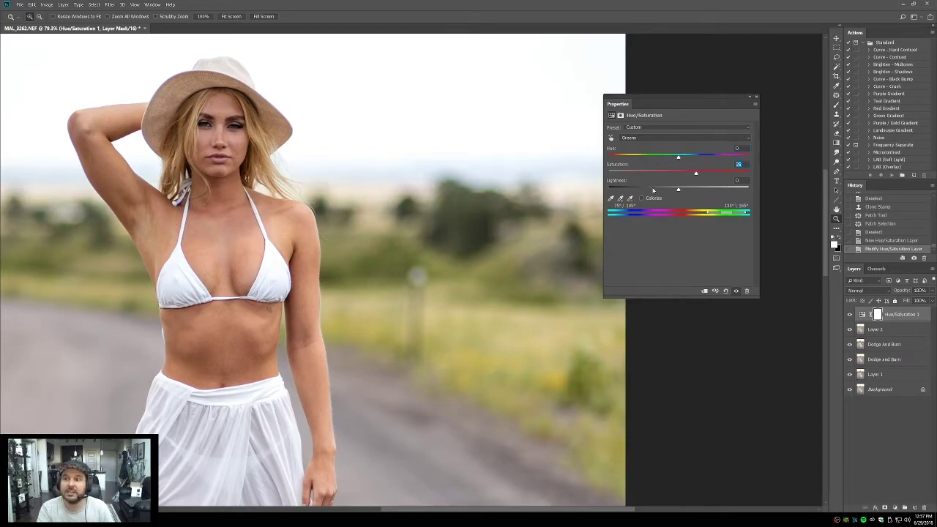
# Step: Test the Yellows range at +100 saturation, and set its saturation to +22 and hue to -21
pyautogui.click(645, 137)
pyautogui.click(640, 161)
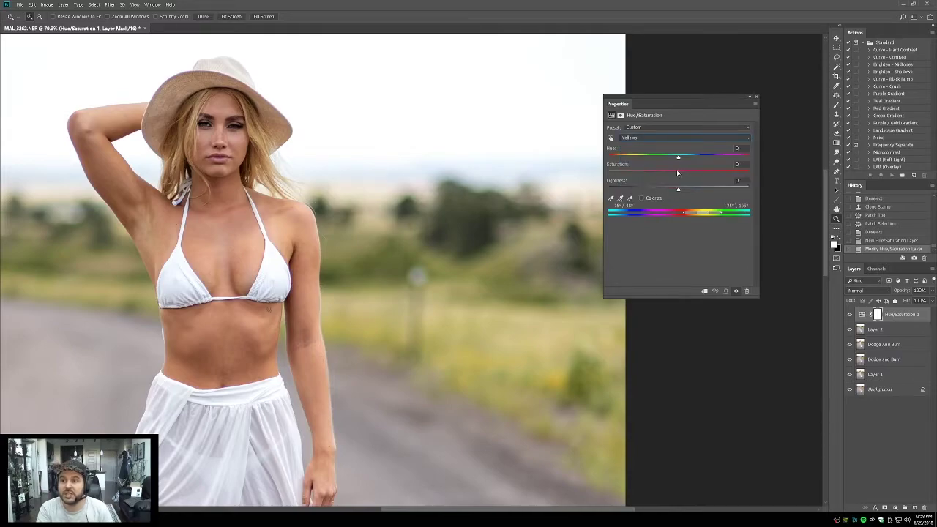
pyautogui.moveTo(678, 172); pyautogui.dragTo(706, 181)
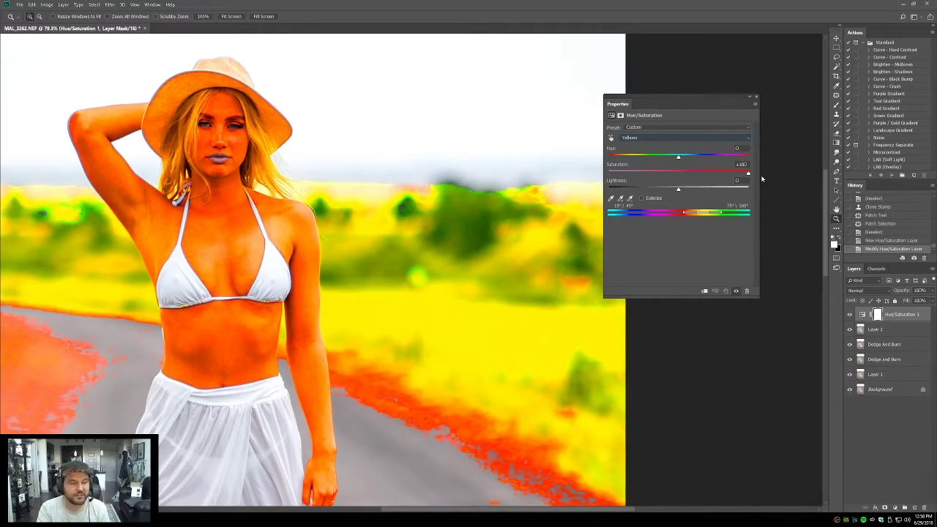
pyautogui.moveTo(747, 174)
pyautogui.mouseDown()
pyautogui.moveTo(676, 175)
pyautogui.moveTo(731, 174)
pyautogui.mouseUp()
pyautogui.moveTo(342, 356); pyautogui.dragTo(294, 397)
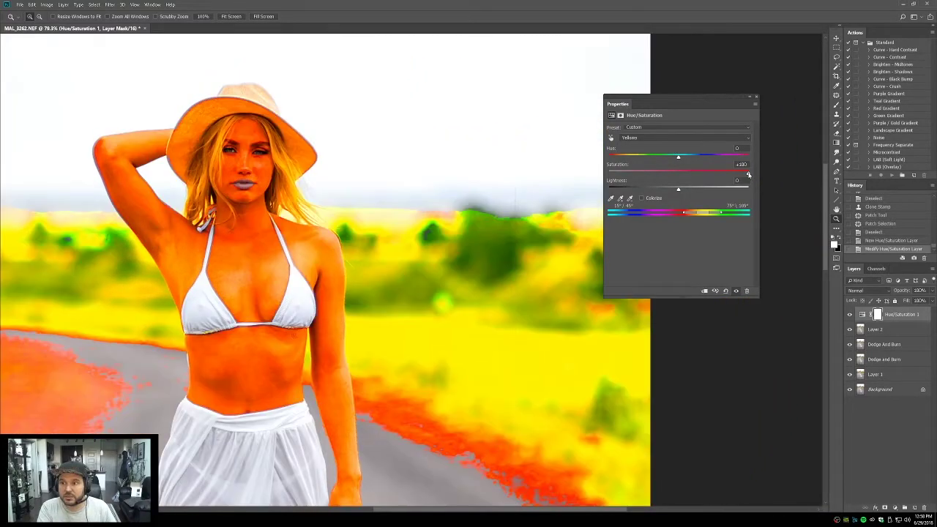
pyautogui.moveTo(692, 179); pyautogui.dragTo(663, 159)
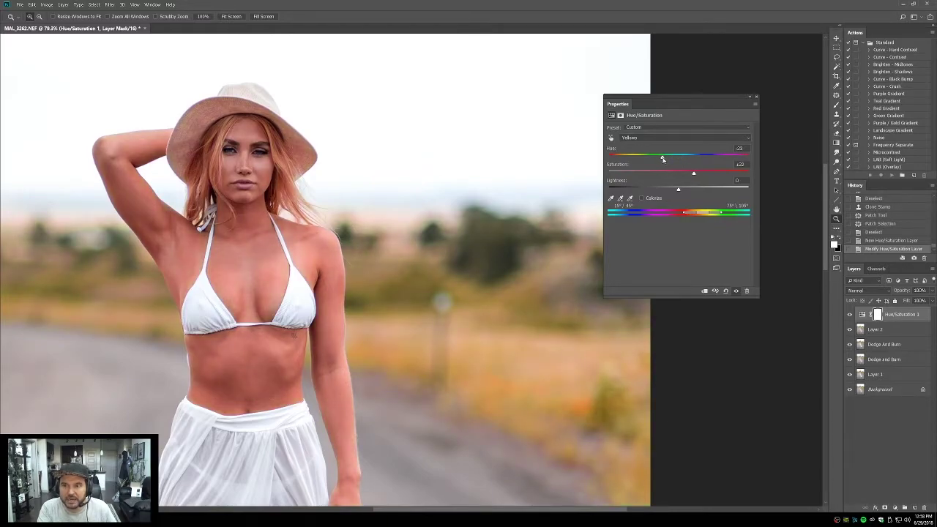
# Step: Close the Hue/Saturation properties, check the colour shift across the figure, and invert the adjustment's mask to black
pyautogui.click(756, 99)
pyautogui.moveTo(502, 209); pyautogui.dragTo(610, 165)
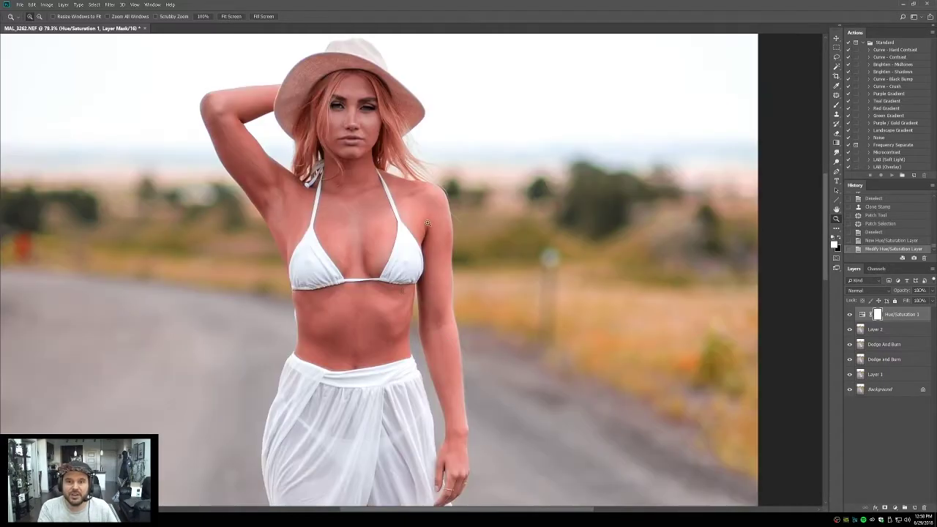
pyautogui.moveTo(337, 338); pyautogui.dragTo(331, 307)
pyautogui.scroll(-3, 331, 306)
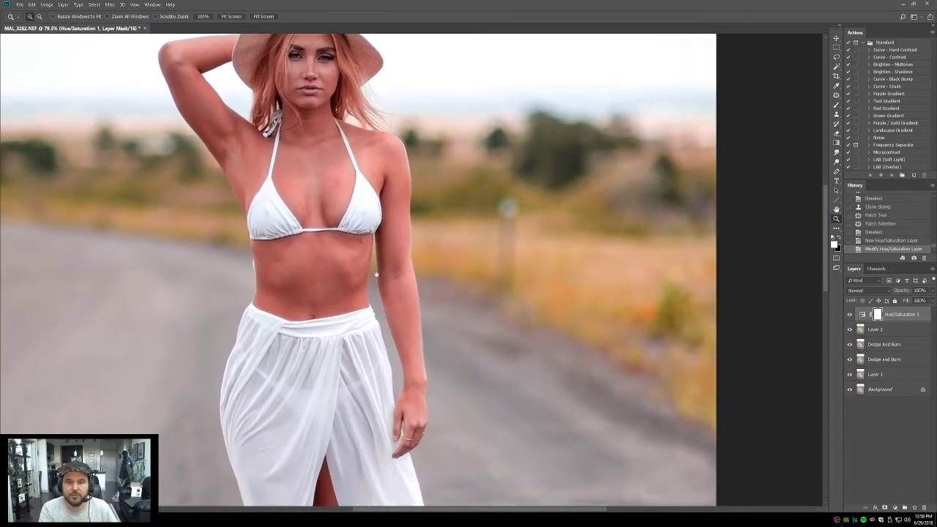
pyautogui.doubleClick(837, 210)
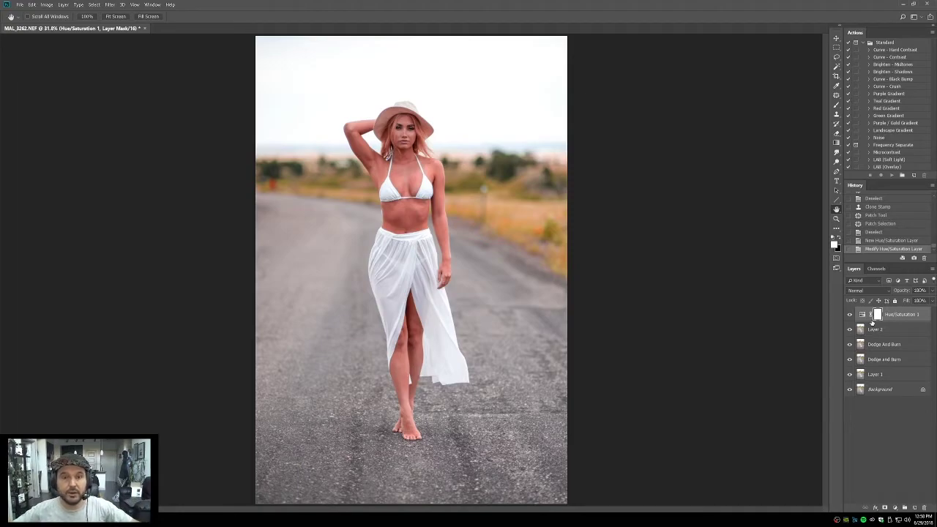
pyautogui.hotkey('ctrl', 'i')
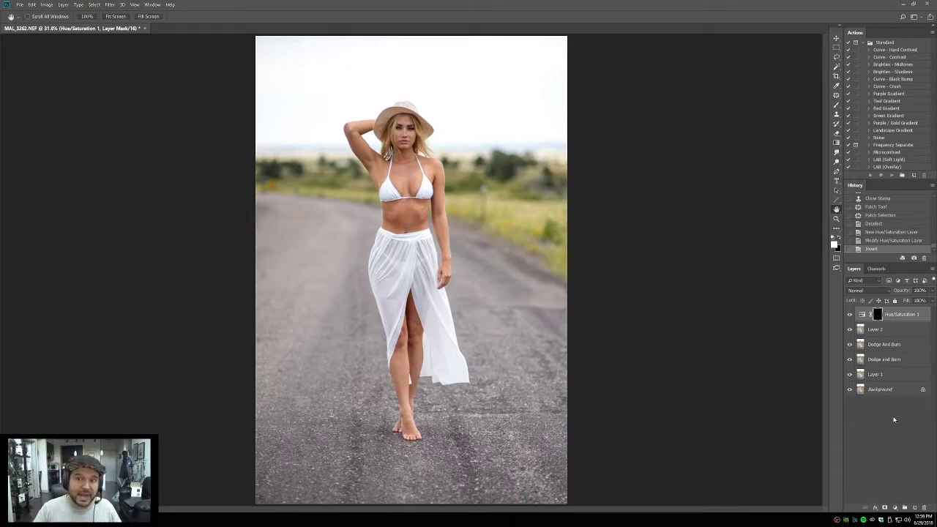
# Step: Ready the Brush tool with white as the foreground colour for painting on the Hue/Saturation mask
pyautogui.click(836, 106)
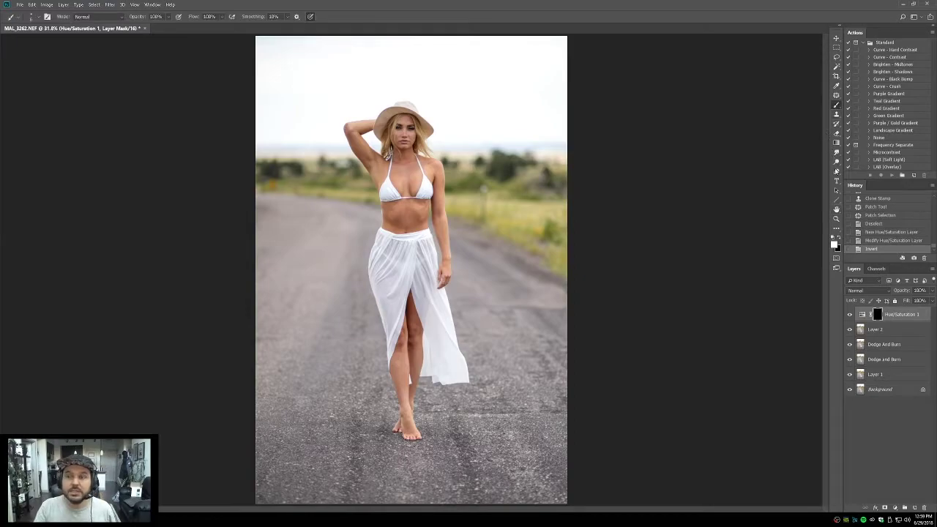
pyautogui.click(834, 243)
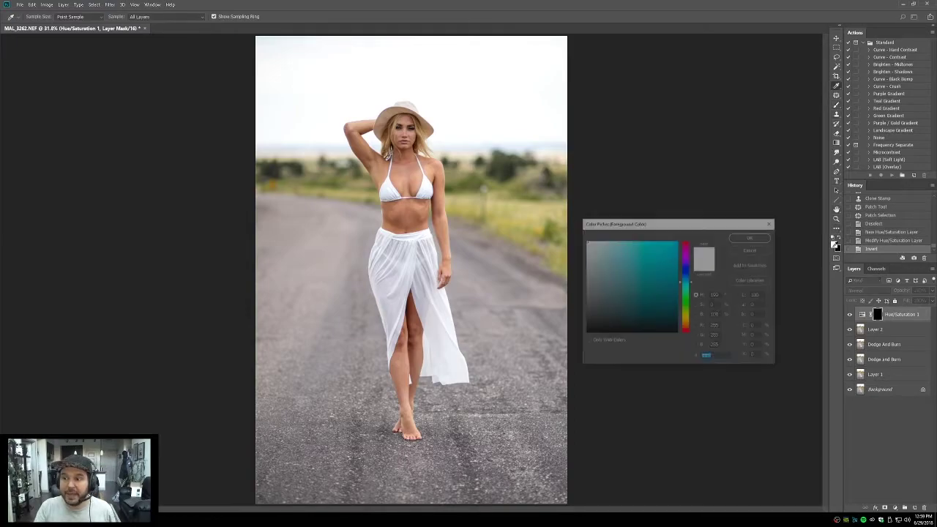
pyautogui.click(747, 235)
# Step: Try painting white dabs on the Hue/Saturation mask over the grass beside the figure
pyautogui.click(494, 207)
pyautogui.hotkey('ctrl', 'z')
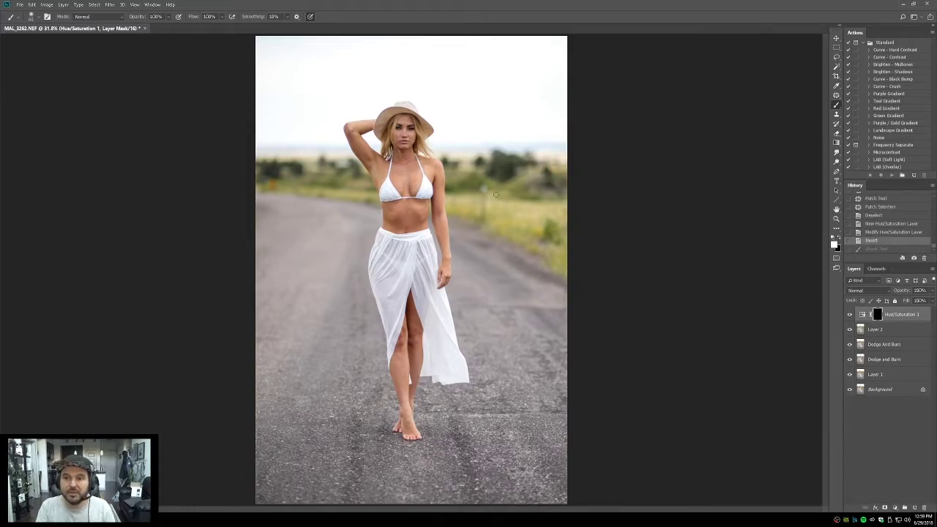
pyautogui.click(495, 194)
pyautogui.click(491, 202)
pyautogui.click(514, 214)
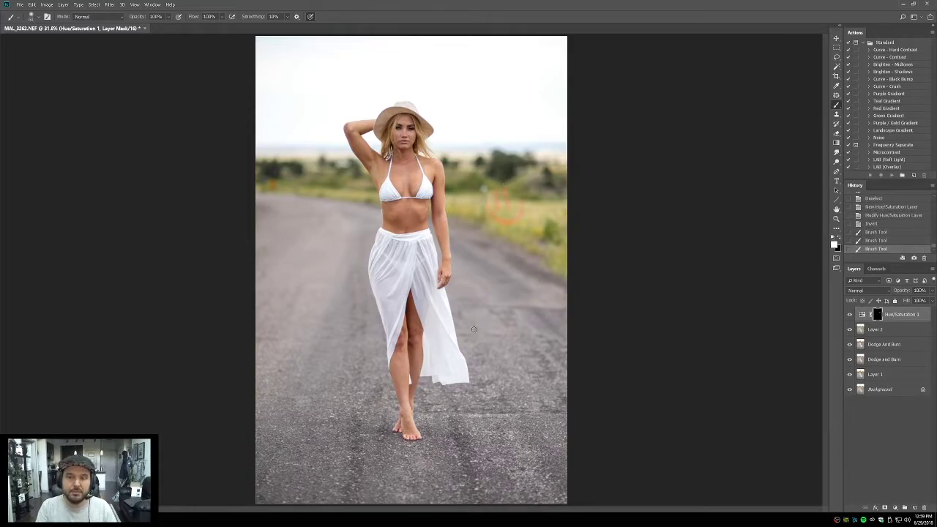
# Step: Undo the three brush dabs on the Hue/Saturation mask and return to the Brush tool at a closer view
pyautogui.press('z')
pyautogui.moveTo(474, 329); pyautogui.dragTo(522, 292)
pyautogui.hotkey('ctrl', 'alt', 'z')
pyautogui.hotkey('ctrl', 'alt', 'z')
pyautogui.hotkey('ctrl', 'alt', 'z')
pyautogui.press('b')
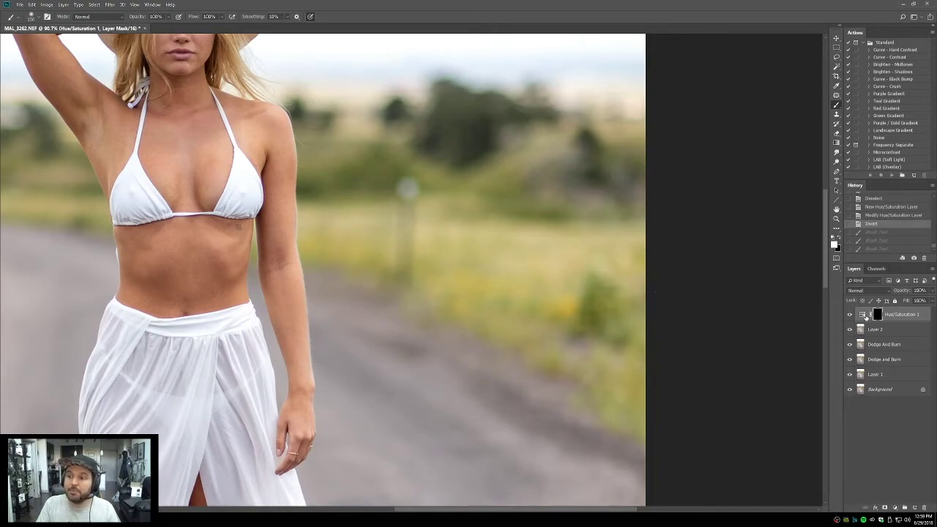
# Step: Try painting the Hue/Saturation mask over the roadside grass and restore the history state from before that adjustment layer was added
pyautogui.moveTo(329, 208)
pyautogui.mouseDown()
pyautogui.moveTo(314, 222)
pyautogui.moveTo(320, 244)
pyautogui.moveTo(540, 255)
pyautogui.moveTo(550, 313)
pyautogui.moveTo(600, 290)
pyautogui.moveTo(608, 267)
pyautogui.mouseUp()
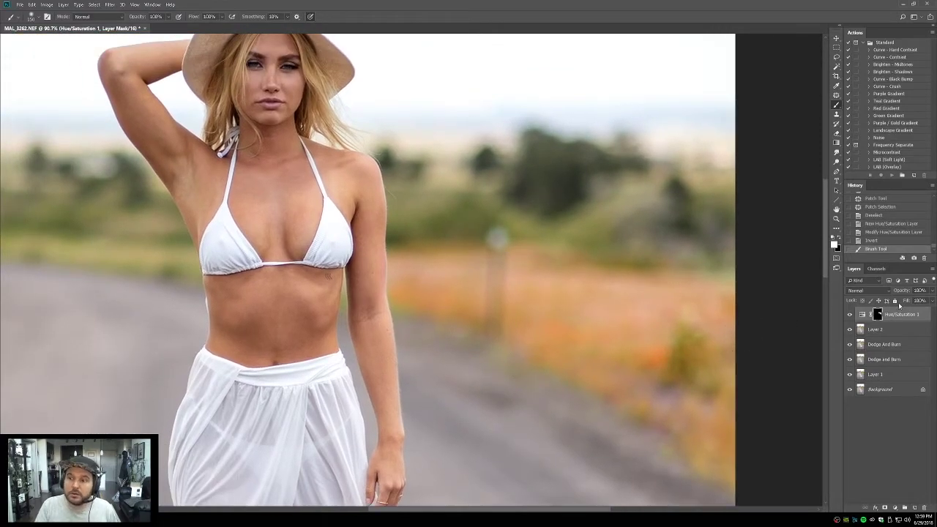
pyautogui.click(879, 232)
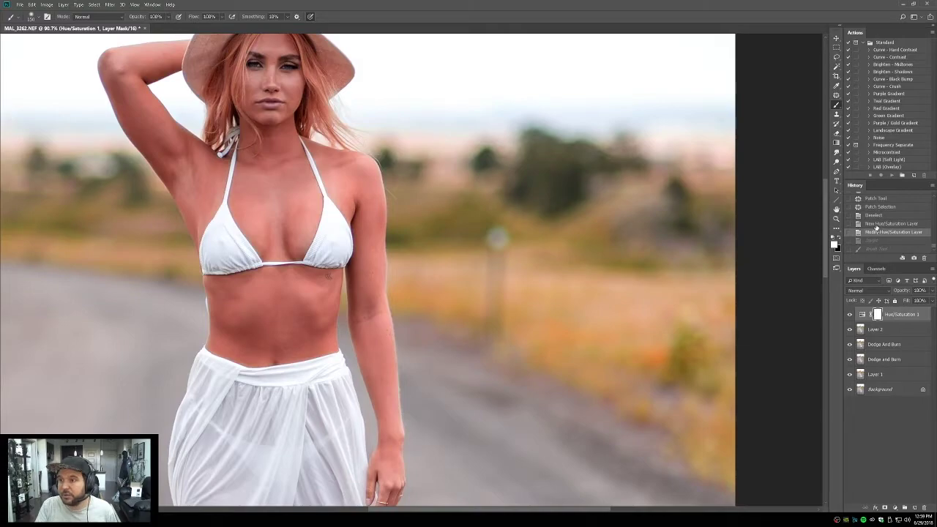
pyautogui.click(874, 215)
# Step: Add a Curves adjustment layer with an S-shaped curve that strongly darkens the shadows and midtones
pyautogui.click(895, 507)
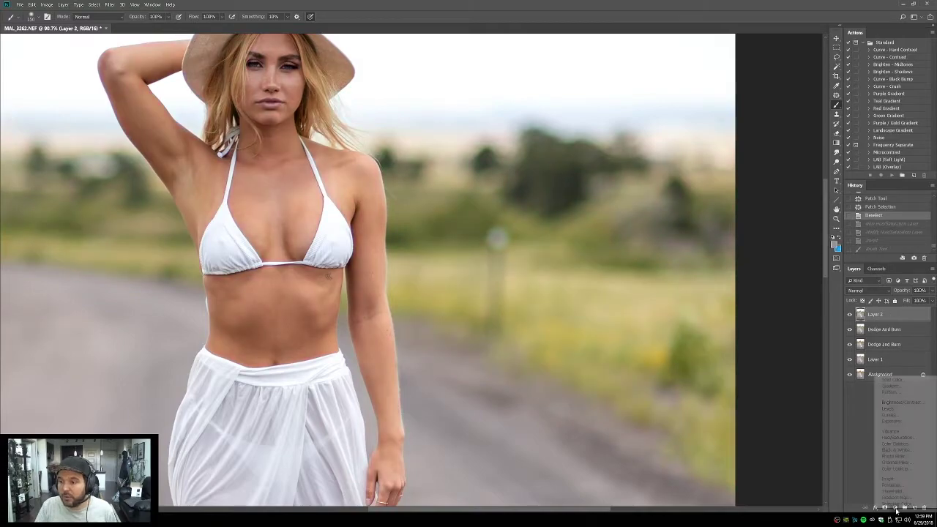
pyautogui.click(890, 414)
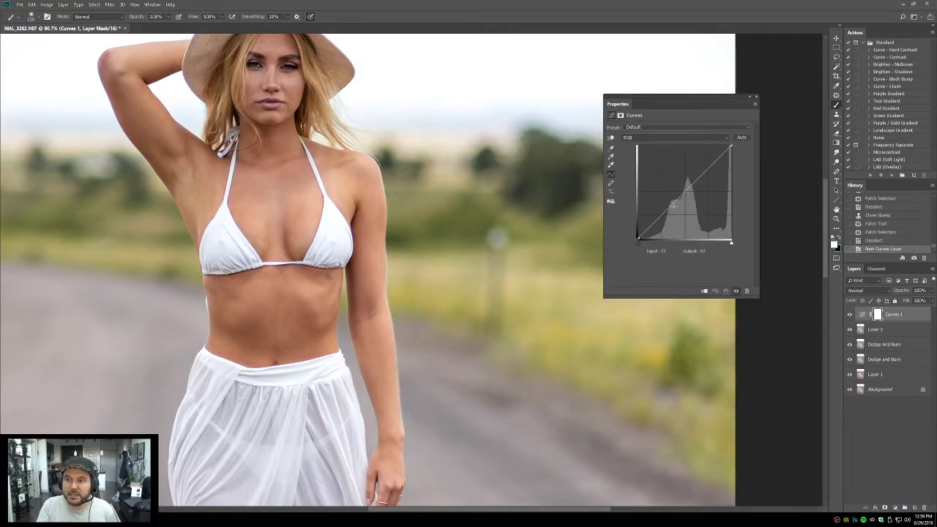
pyautogui.moveTo(664, 211); pyautogui.dragTo(672, 225)
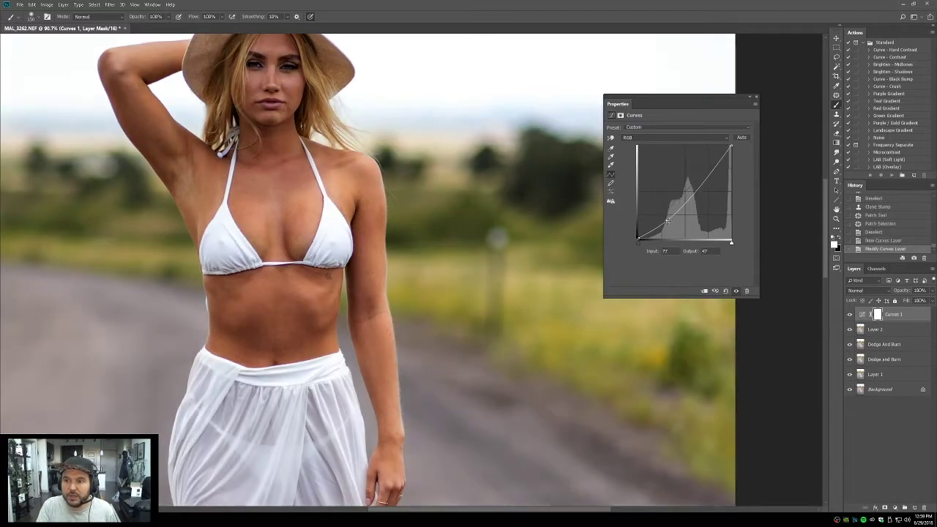
pyautogui.moveTo(709, 172); pyautogui.dragTo(708, 174)
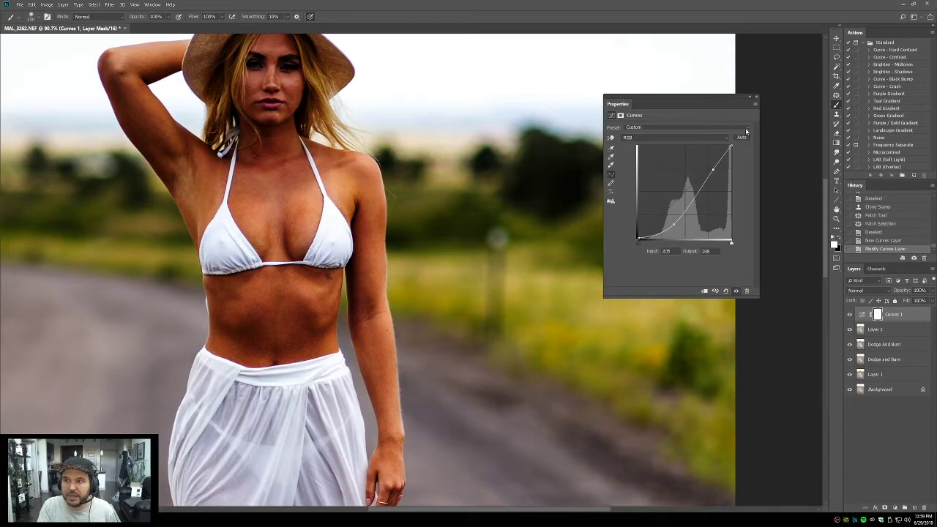
pyautogui.click(755, 98)
# Step: Invert the Curves mask to black and paint white over the dark background trees and the bush in the grass
pyautogui.doubleClick(836, 207)
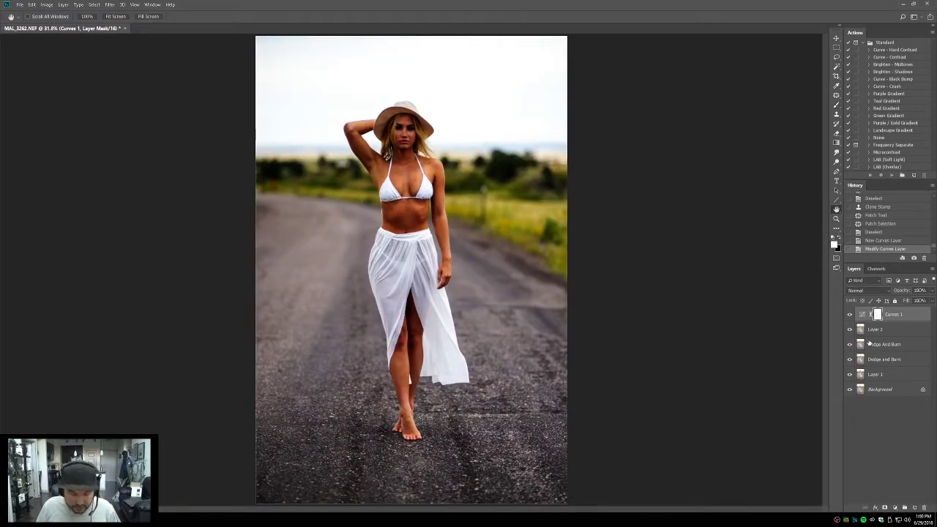
pyautogui.hotkey('ctrl', 'i')
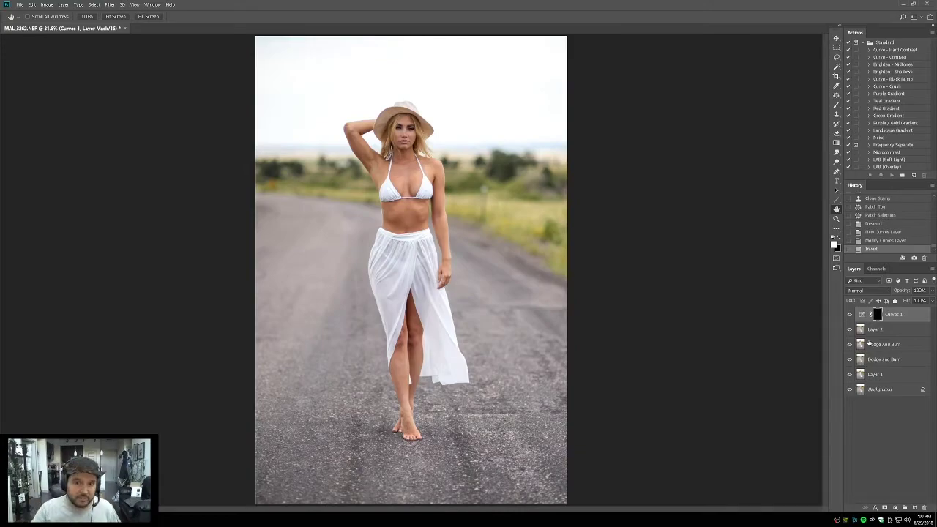
pyautogui.click(836, 105)
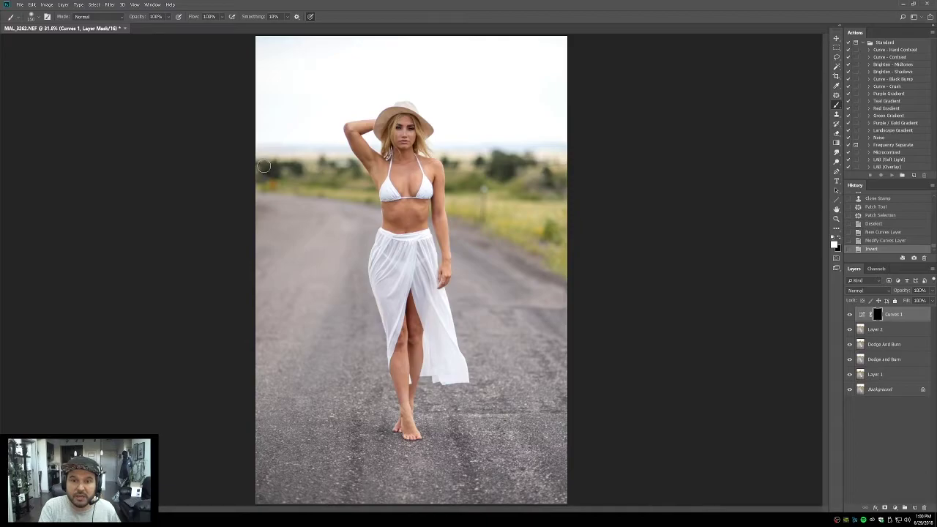
pyautogui.moveTo(265, 170)
pyautogui.mouseDown()
pyautogui.moveTo(306, 171)
pyautogui.moveTo(323, 159)
pyautogui.moveTo(356, 171)
pyautogui.mouseUp()
pyautogui.moveTo(472, 165)
pyautogui.mouseDown()
pyautogui.moveTo(497, 156)
pyautogui.moveTo(506, 170)
pyautogui.moveTo(510, 161)
pyautogui.moveTo(552, 187)
pyautogui.mouseUp()
pyautogui.moveTo(549, 217); pyautogui.dragTo(550, 233)
pyautogui.moveTo(548, 231); pyautogui.dragTo(551, 233)
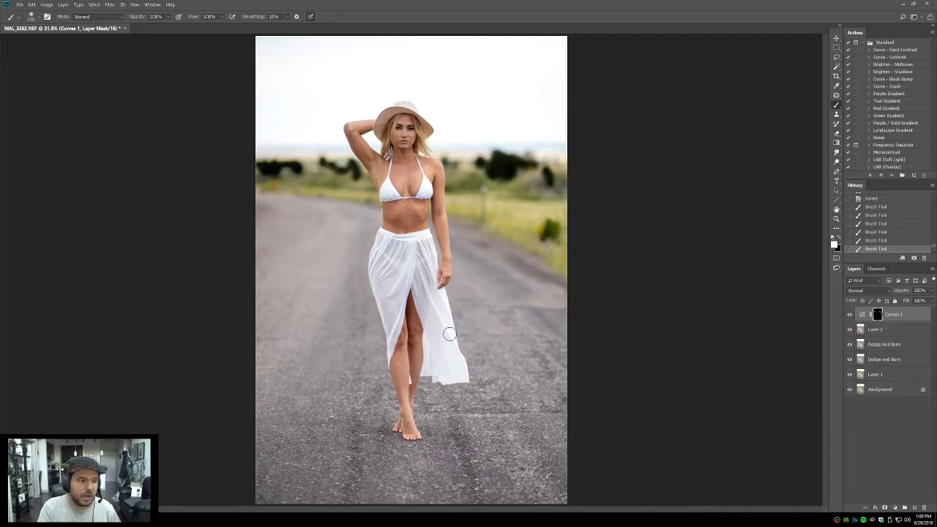
# Step: Set the Curves layer's opacity to 25% and compare the image with the layer hidden and shown
pyautogui.click(933, 291)
pyautogui.click(914, 301)
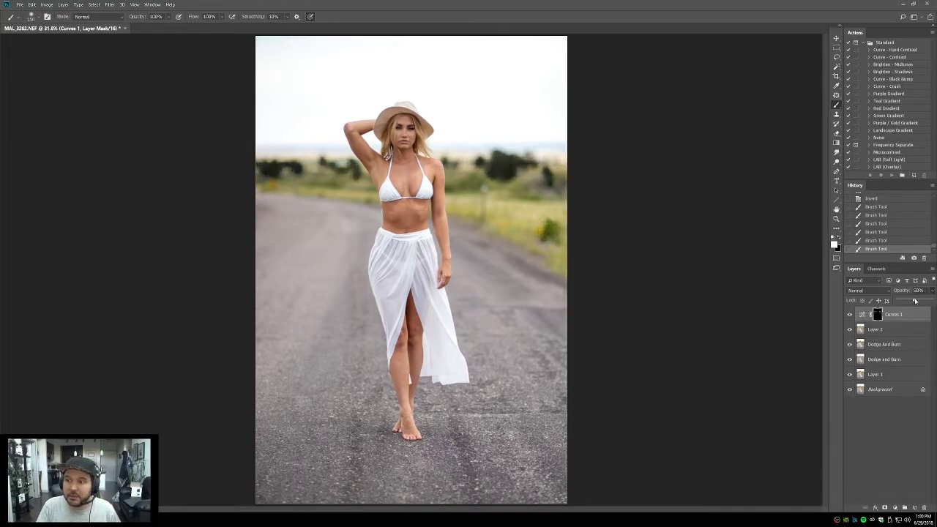
pyautogui.moveTo(912, 301); pyautogui.dragTo(907, 301)
pyautogui.click(850, 316)
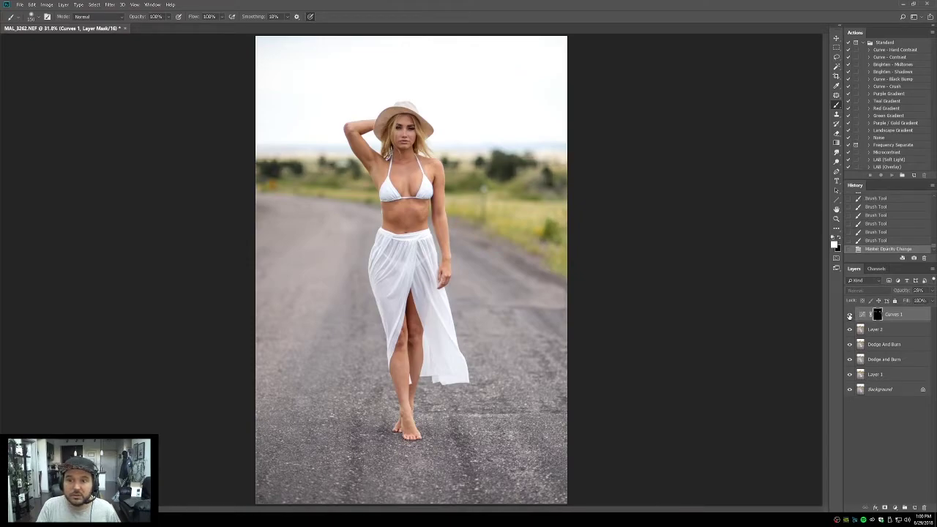
pyautogui.click(849, 315)
pyautogui.click(850, 316)
pyautogui.click(850, 316)
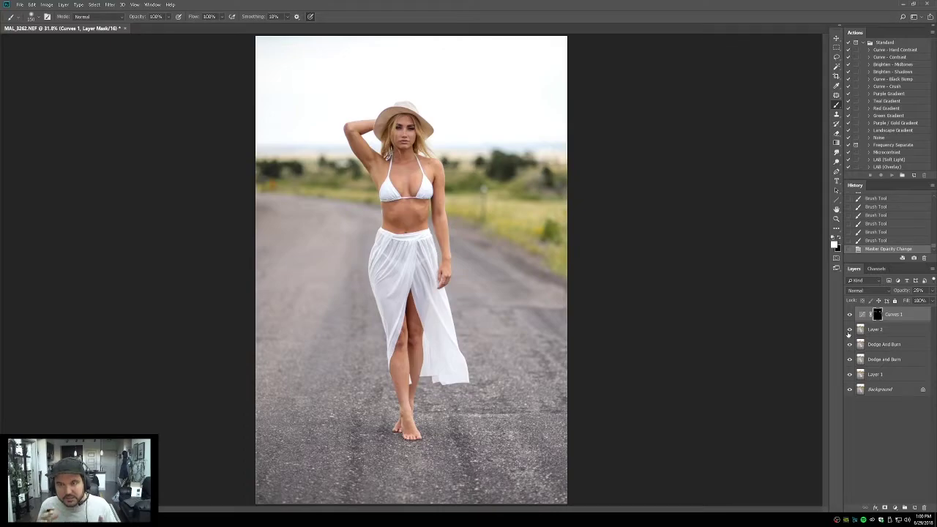
# Step: Stamp all visible layers into a new top layer and add a black layer mask to it for the eyes
pyautogui.click(837, 218)
pyautogui.moveTo(378, 112); pyautogui.dragTo(432, 150)
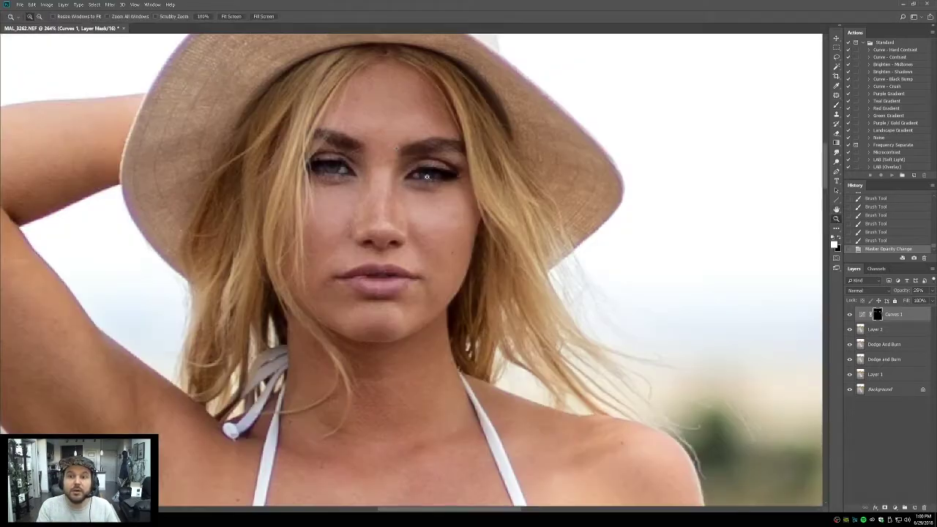
pyautogui.moveTo(251, 116); pyautogui.dragTo(529, 274)
pyautogui.moveTo(185, 72); pyautogui.dragTo(625, 426)
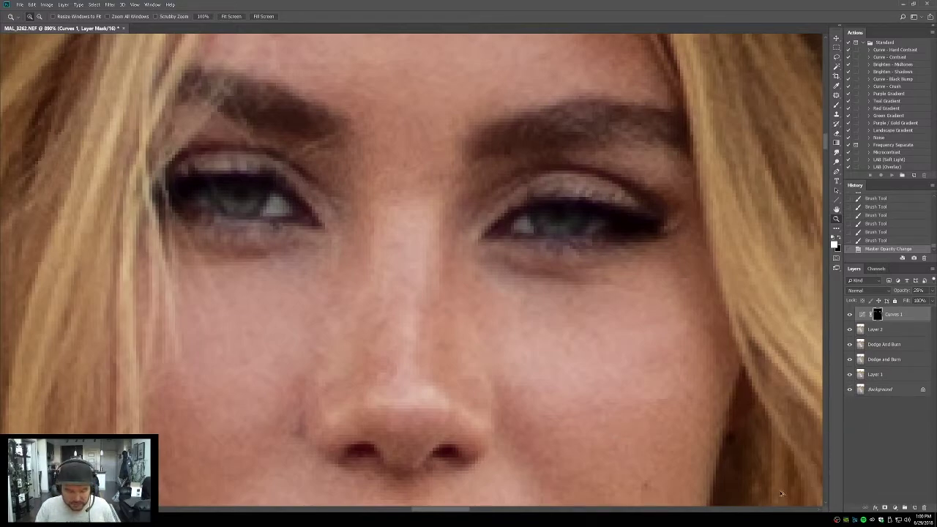
pyautogui.hotkey('ctrl', 'shift', 'alt', 'e')
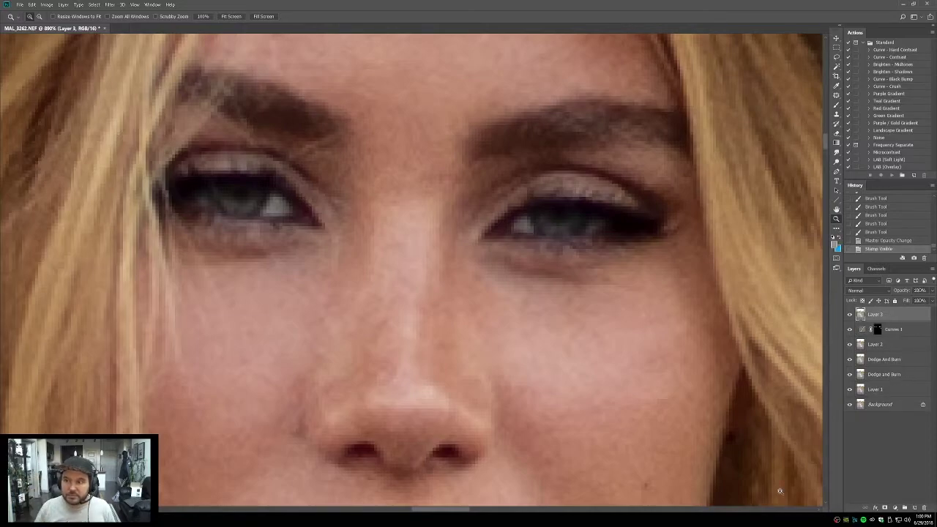
pyautogui.keyDown('alt'); pyautogui.click(884, 508); pyautogui.keyUp('alt')
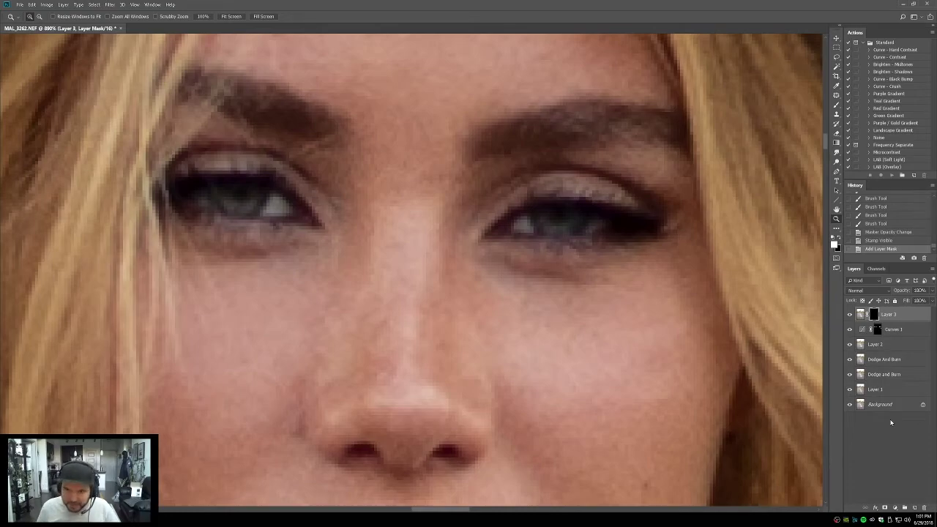
# Step: Show Layer 3's mask as a red overlay on the whole image and raise the overlay's display opacity
pyautogui.press('\\')
pyautogui.doubleClick(836, 210)
pyautogui.rightClick(873, 313)
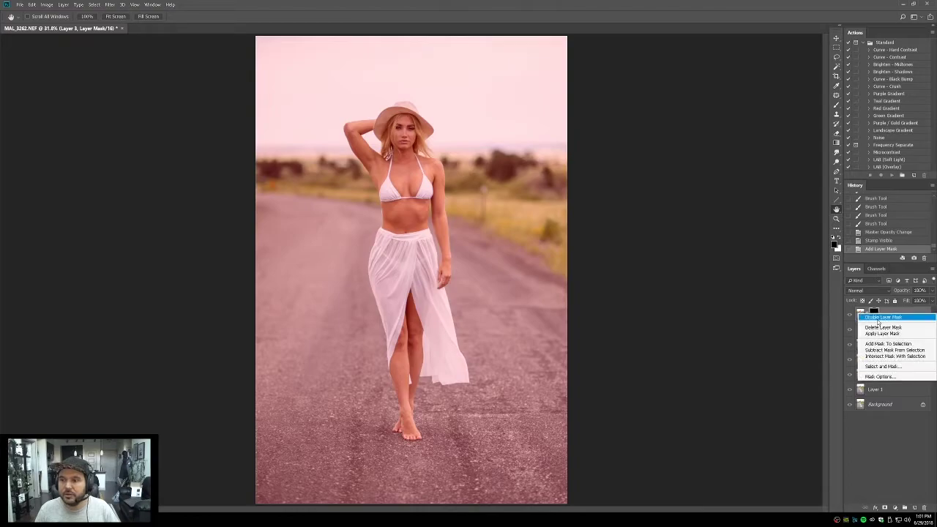
pyautogui.click(886, 376)
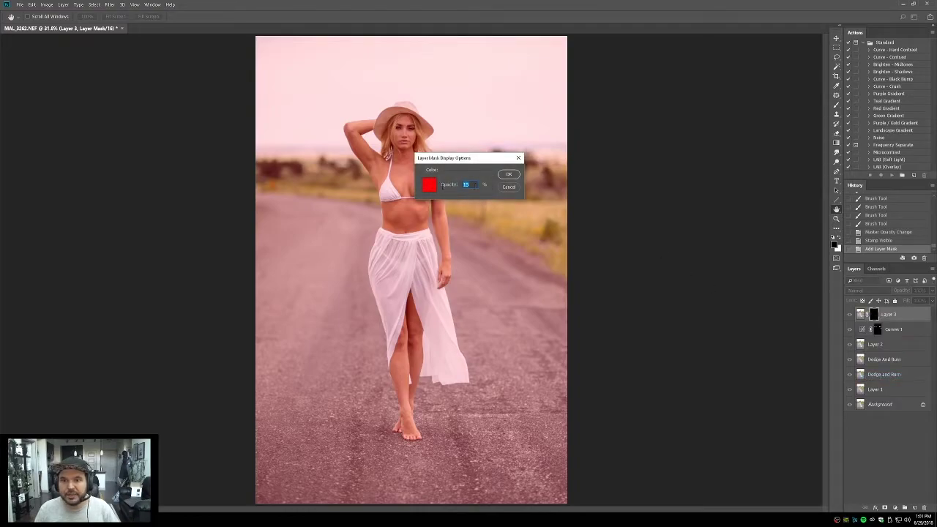
pyautogui.click(510, 174)
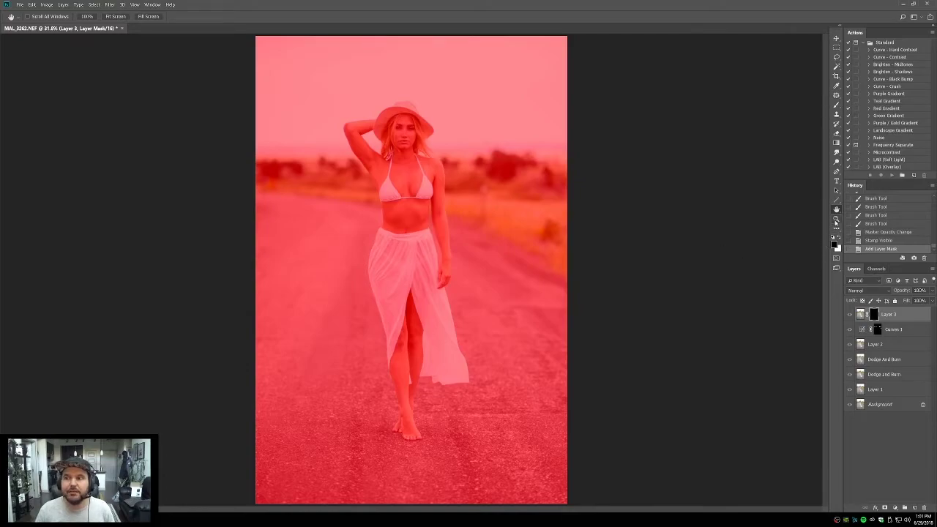
# Step: Examine the red mask overlay around the figure, switching to the Curves mask to inspect the areas painted over the trees
pyautogui.click(836, 219)
pyautogui.moveTo(290, 54); pyautogui.dragTo(544, 313)
pyautogui.click(435, 311)
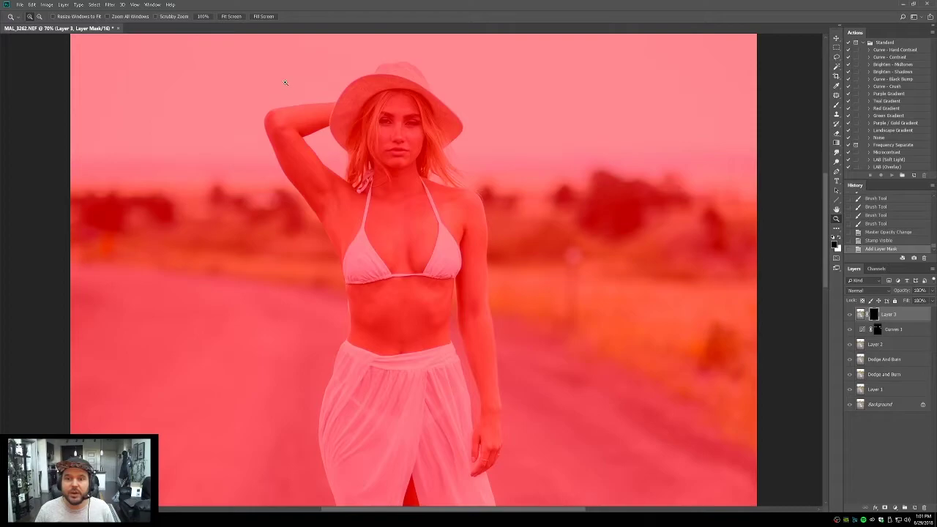
pyautogui.moveTo(285, 83); pyautogui.dragTo(526, 349)
pyautogui.moveTo(274, 70); pyautogui.dragTo(591, 403)
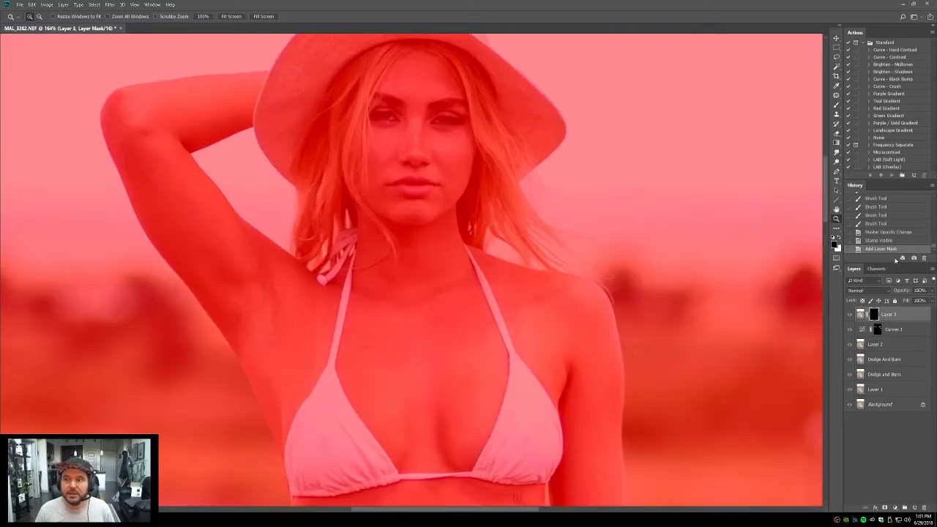
pyautogui.click(877, 330)
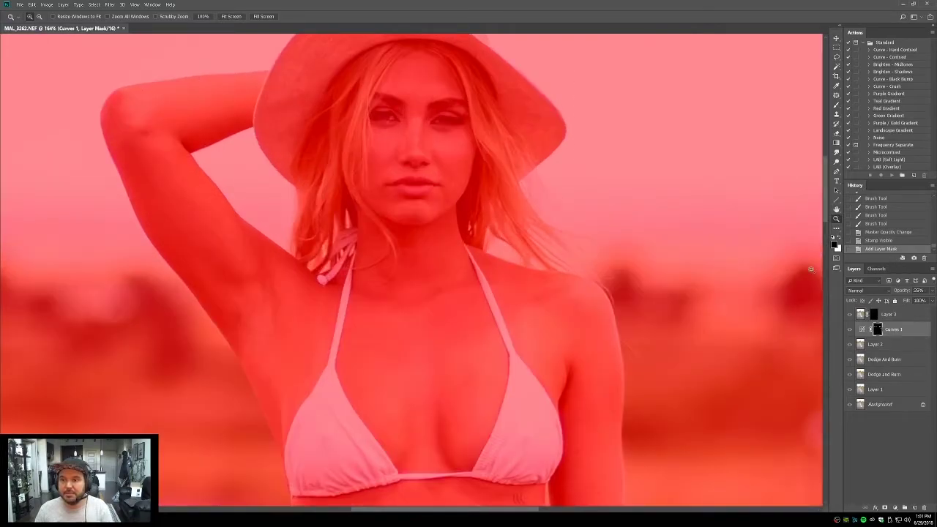
pyautogui.hotkey('ctrl', '0')
pyautogui.click(836, 219)
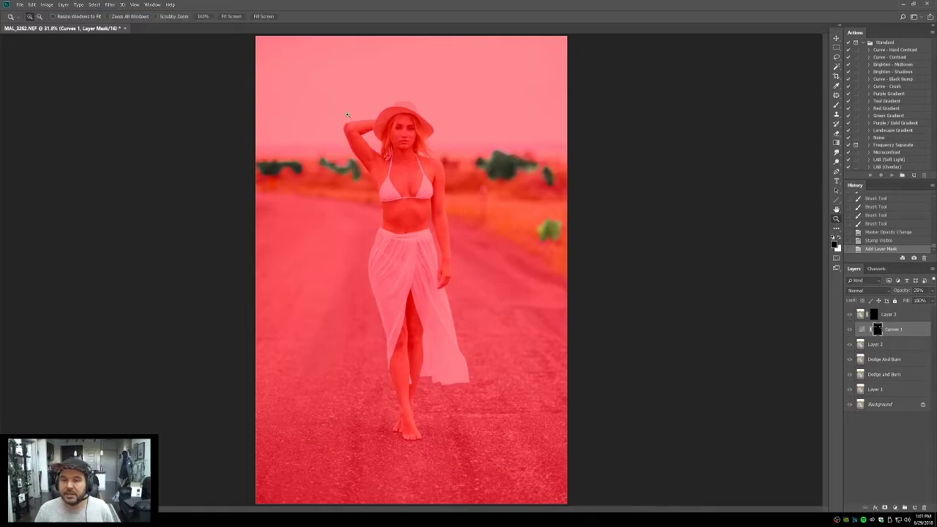
pyautogui.moveTo(665, 356); pyautogui.dragTo(673, 342)
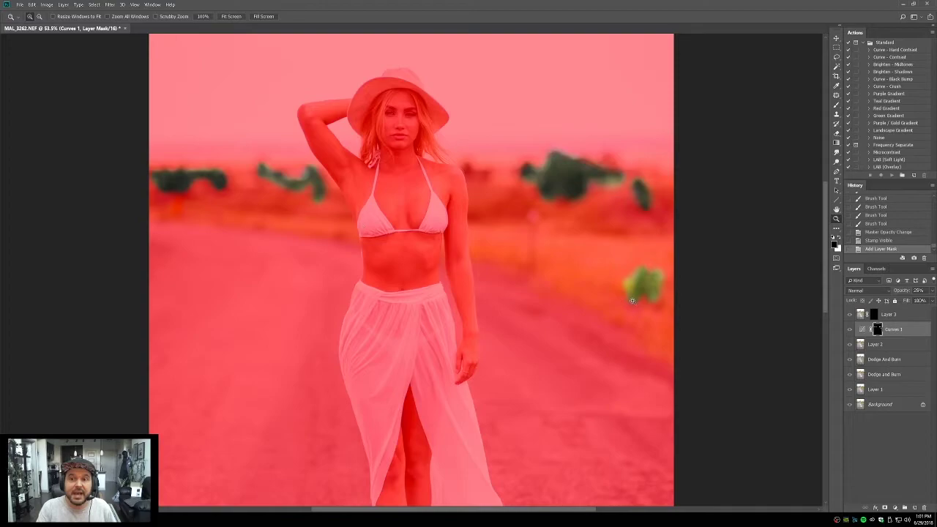
# Step: Leave the mask overlay and compare the image with the Curves layer hidden and shown
pyautogui.click(863, 329)
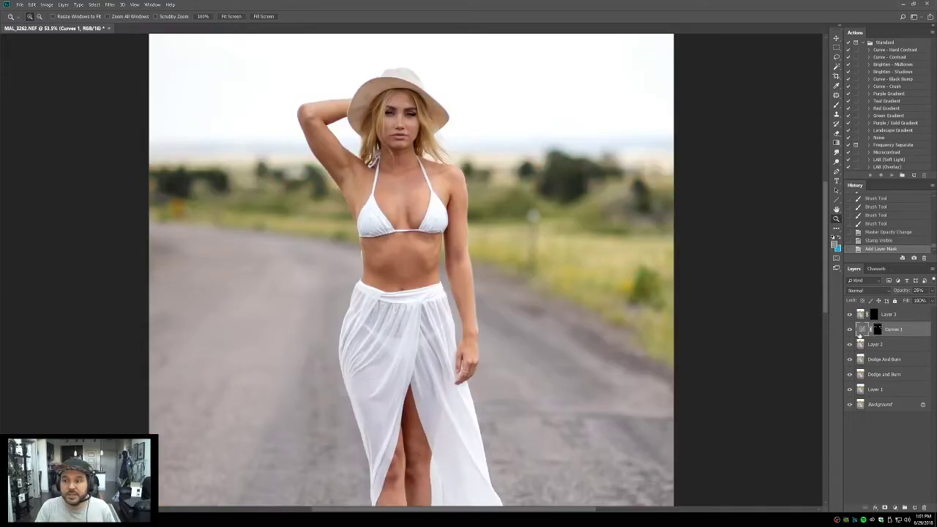
pyautogui.click(850, 330)
pyautogui.click(849, 330)
pyautogui.click(849, 331)
pyautogui.click(849, 332)
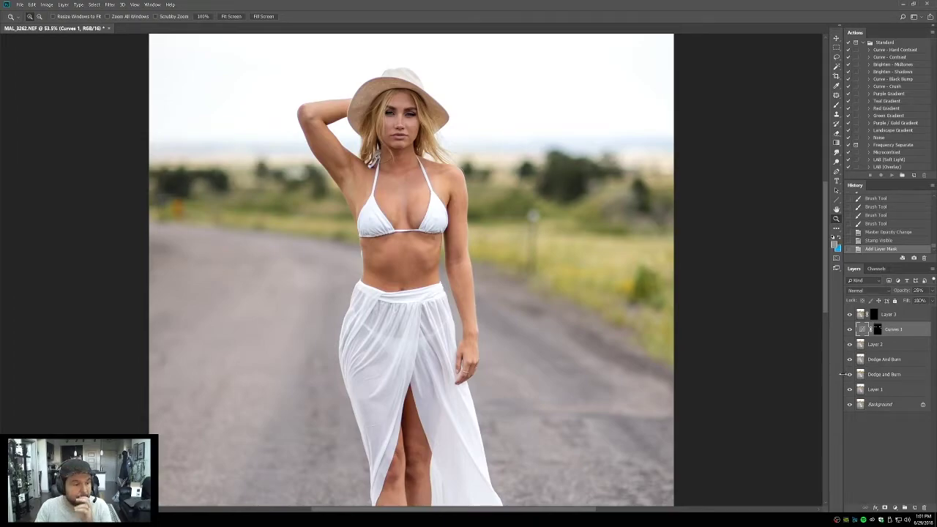
# Step: Lower the display opacity of Layer 3's mask overlay and show the red overlay over the eyes
pyautogui.click(855, 315)
pyautogui.moveTo(255, 84); pyautogui.dragTo(518, 343)
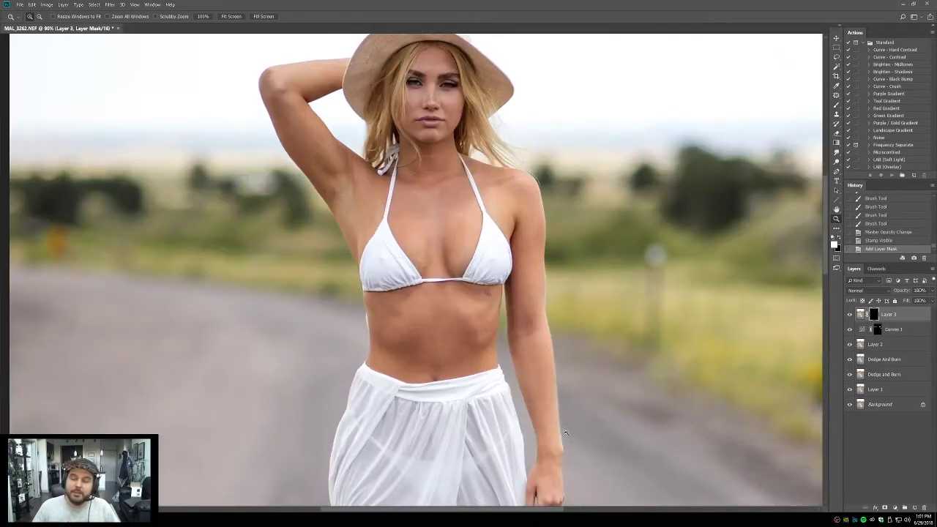
pyautogui.doubleClick(873, 314)
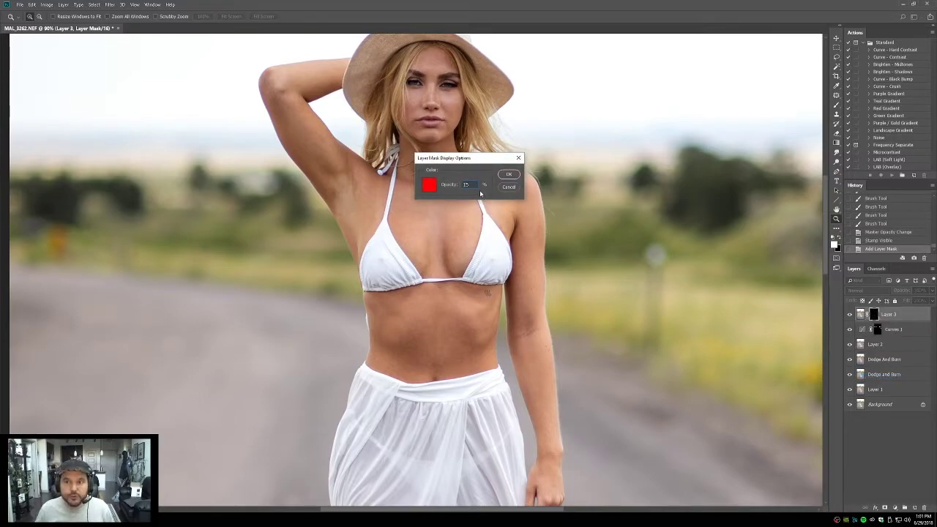
pyautogui.press('Return')
pyautogui.moveTo(820, 218); pyautogui.dragTo(405, 265)
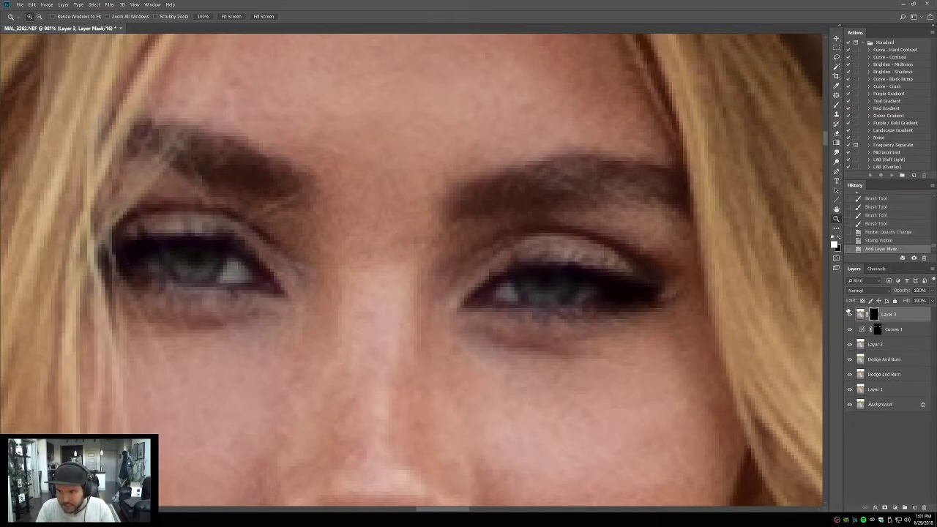
pyautogui.press('\\')
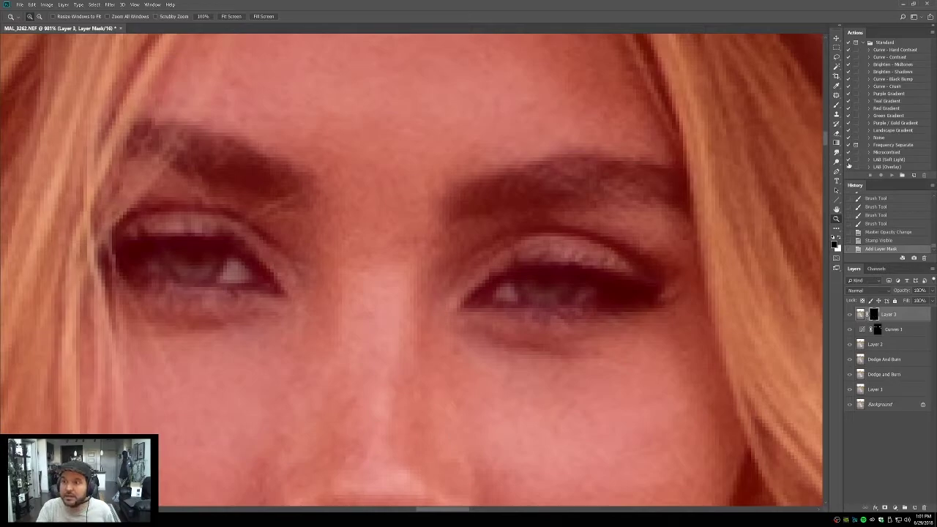
# Step: Paint white over both irises on Layer 3's mask with a much smaller brush
pyautogui.click(836, 107)
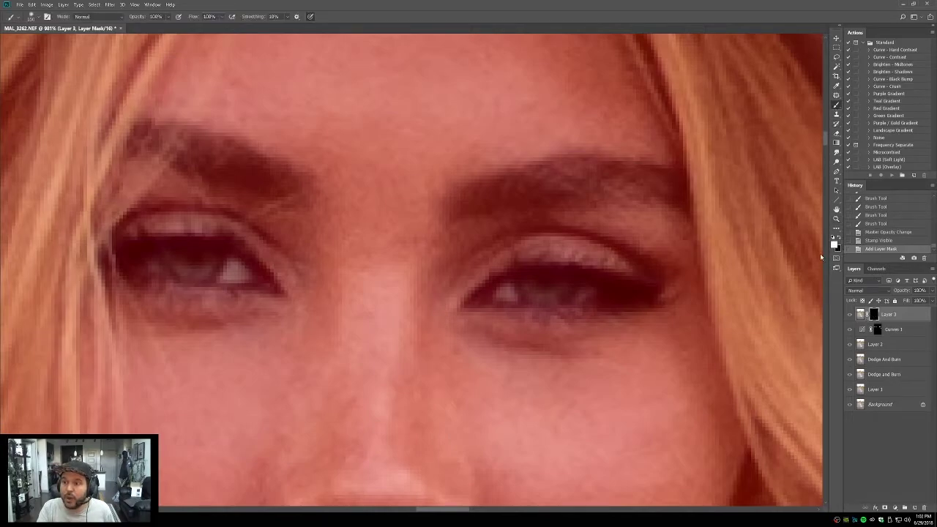
pyautogui.press('[')
pyautogui.press('[')
pyautogui.press('[')
pyautogui.press('[')
pyautogui.press('[')
pyautogui.press('[')
pyautogui.press('[')
pyautogui.press('[')
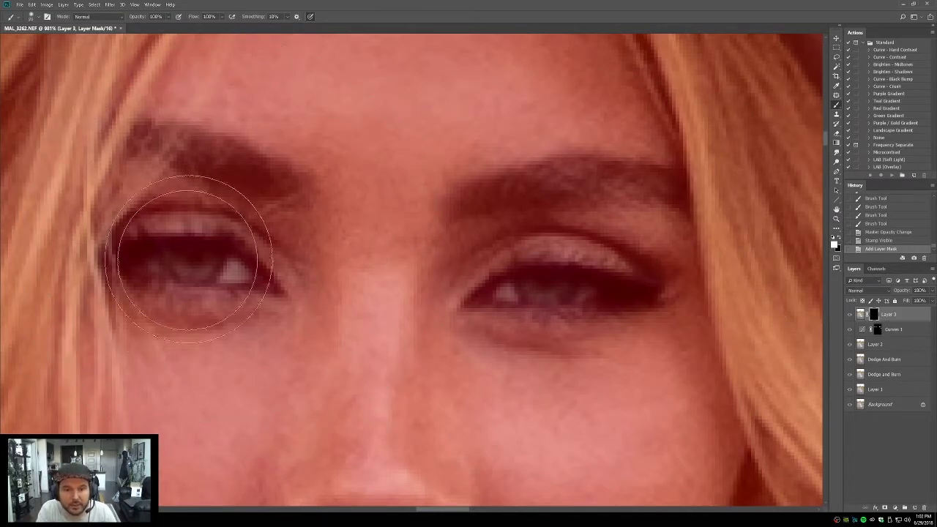
pyautogui.moveTo(180, 258)
pyautogui.mouseDown()
pyautogui.moveTo(188, 268)
pyautogui.moveTo(211, 261)
pyautogui.moveTo(178, 256)
pyautogui.moveTo(193, 257)
pyautogui.mouseUp()
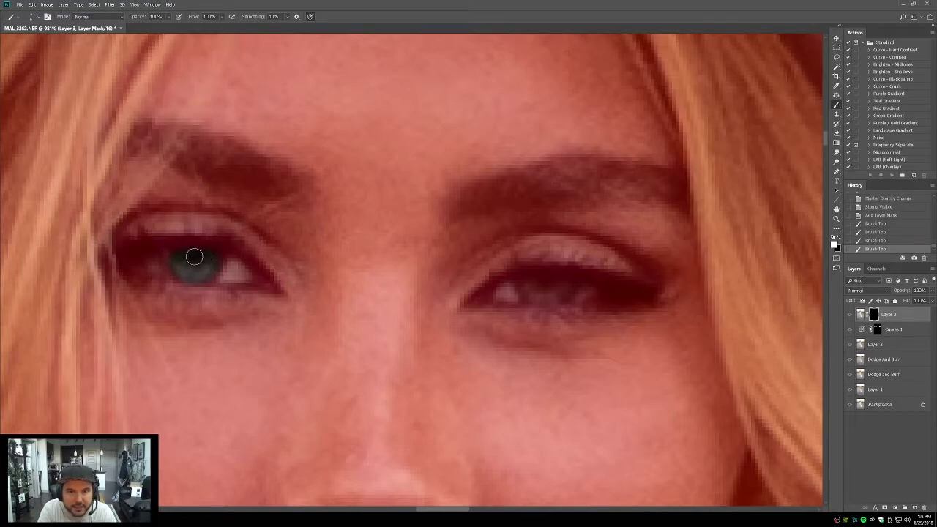
pyautogui.moveTo(174, 254); pyautogui.dragTo(215, 256)
pyautogui.moveTo(531, 284)
pyautogui.mouseDown()
pyautogui.moveTo(560, 293)
pyautogui.moveTo(567, 280)
pyautogui.moveTo(533, 283)
pyautogui.moveTo(547, 275)
pyautogui.moveTo(524, 290)
pyautogui.moveTo(534, 273)
pyautogui.moveTo(568, 287)
pyautogui.moveTo(554, 272)
pyautogui.moveTo(543, 295)
pyautogui.mouseUp()
pyautogui.click(551, 274)
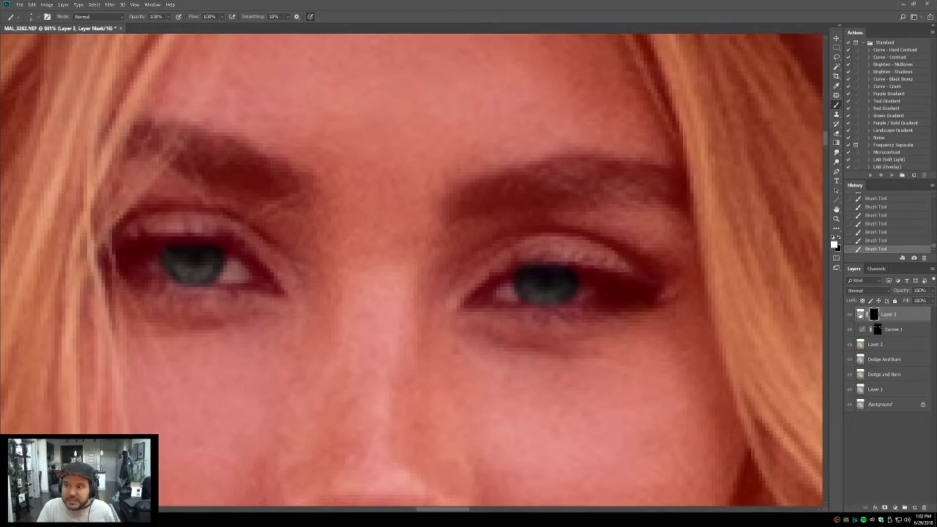
# Step: Brighten Layer 3's image pixels with a Curves adjustment, raising the curve from input 77 to output 115
pyautogui.click(860, 314)
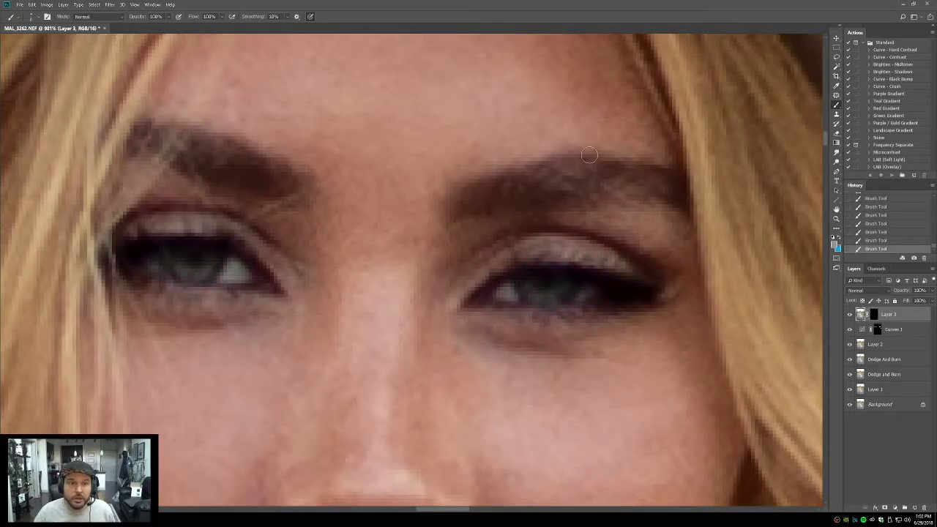
pyautogui.click(46, 5)
pyautogui.moveTo(61, 27)
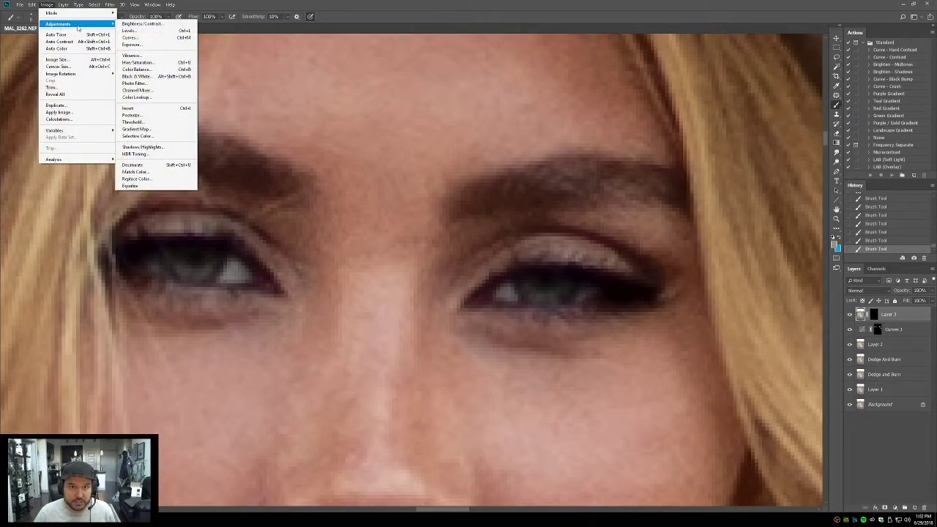
pyautogui.click(132, 37)
pyautogui.moveTo(646, 314); pyautogui.dragTo(708, 333)
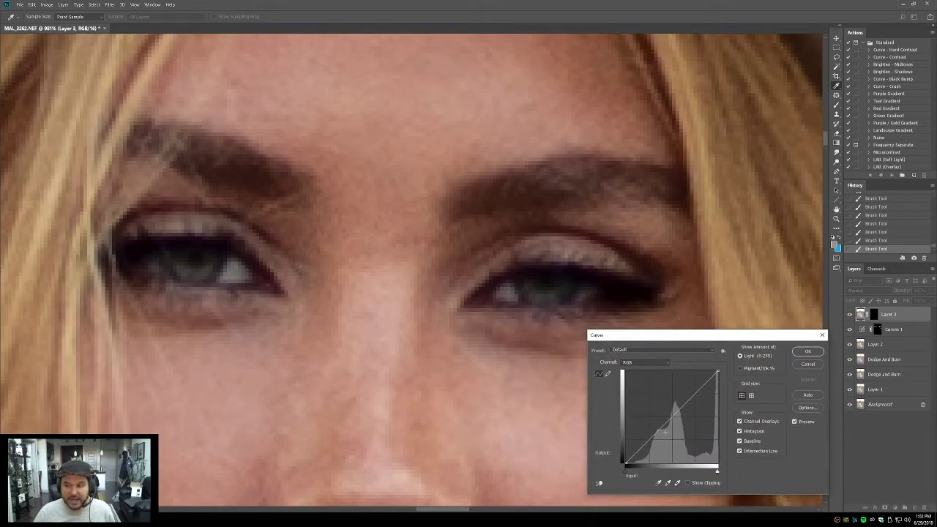
pyautogui.moveTo(657, 430); pyautogui.dragTo(653, 423)
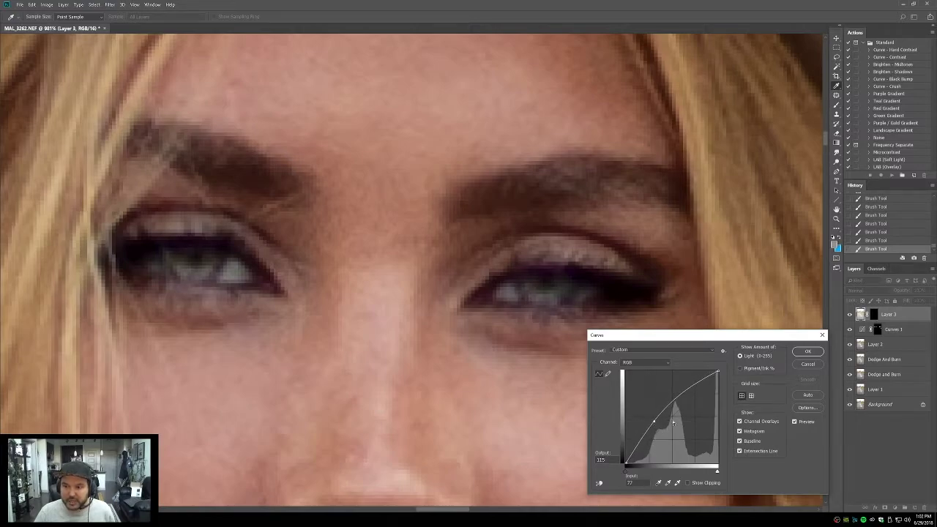
pyautogui.click(808, 353)
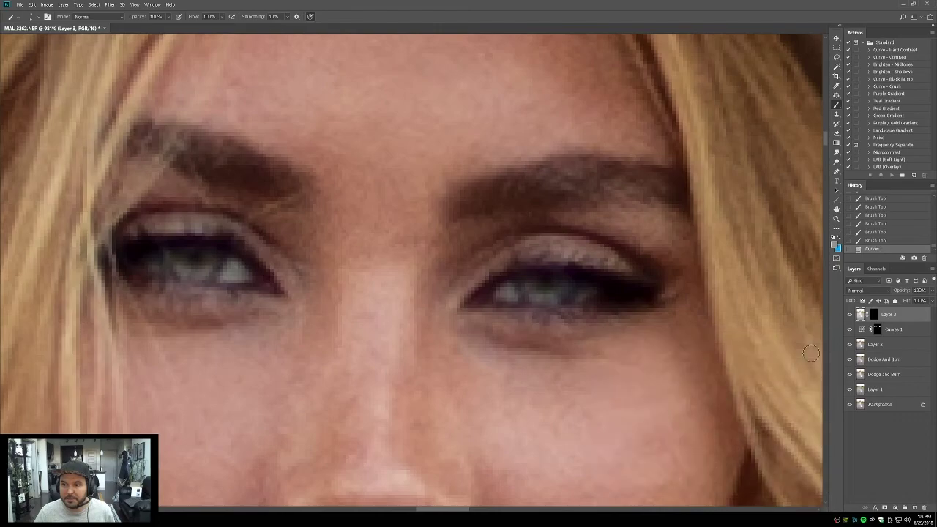
# Step: Paint black on Layer 3's mask around the edges of the irises to remove brightening from the eyelids and lashes
pyautogui.click(874, 315)
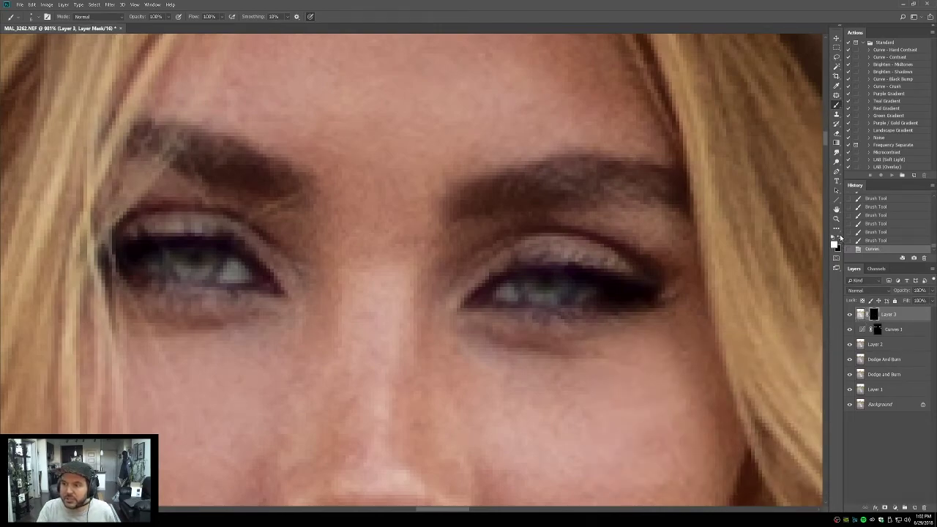
pyautogui.press('\\')
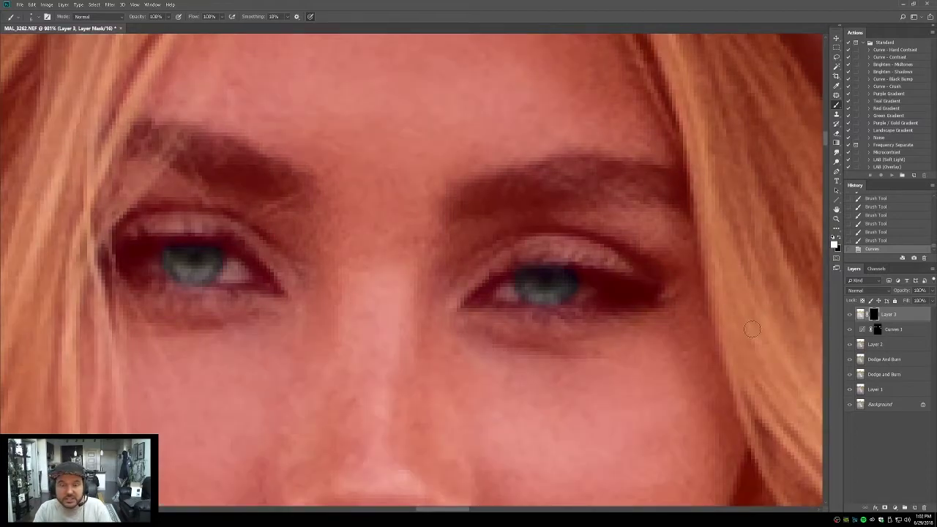
pyautogui.press('\\')
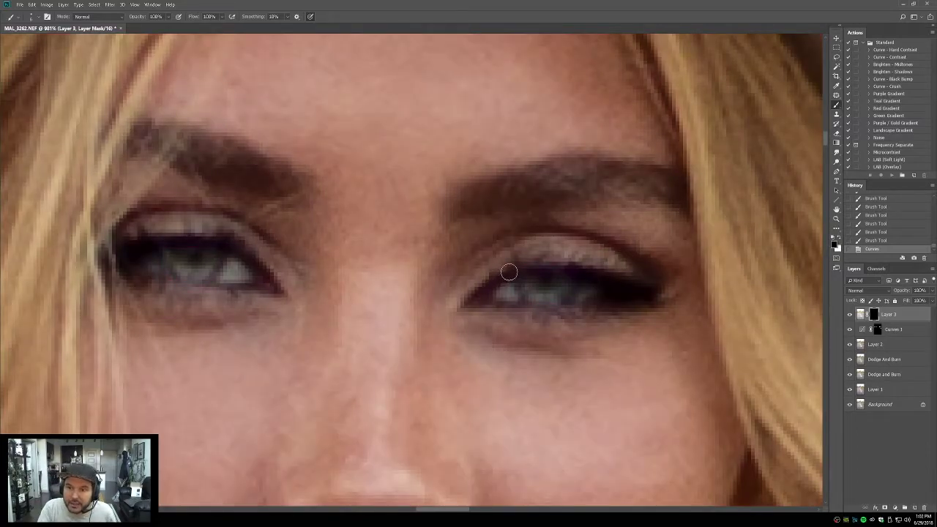
pyautogui.moveTo(508, 272)
pyautogui.mouseDown()
pyautogui.moveTo(547, 265)
pyautogui.moveTo(585, 272)
pyautogui.moveTo(502, 265)
pyautogui.mouseUp()
pyautogui.moveTo(576, 260); pyautogui.dragTo(511, 263)
pyautogui.moveTo(608, 263)
pyautogui.mouseDown()
pyautogui.moveTo(554, 318)
pyautogui.moveTo(573, 310)
pyautogui.moveTo(498, 311)
pyautogui.moveTo(527, 314)
pyautogui.mouseUp()
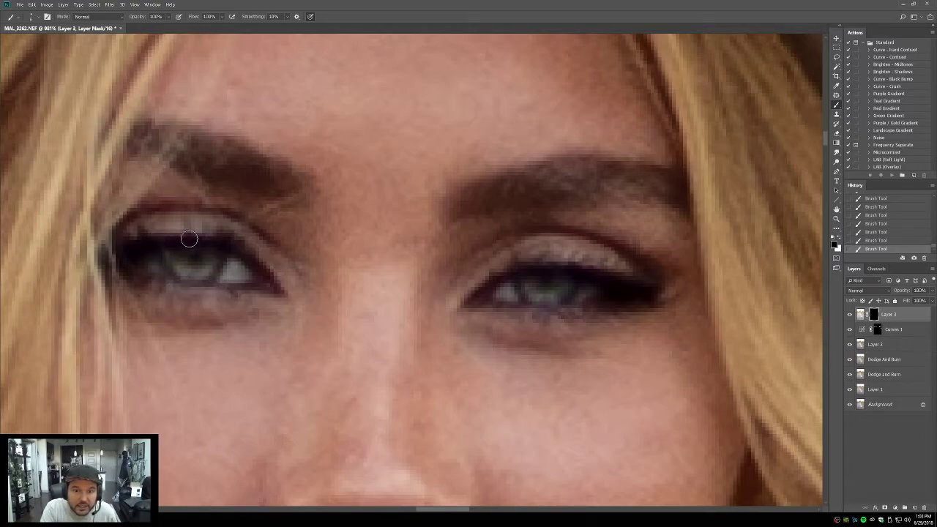
# Step: Display Layer 3's mask overlay, mask out the pupil with black, and hide the overlay again
pyautogui.press('\\')
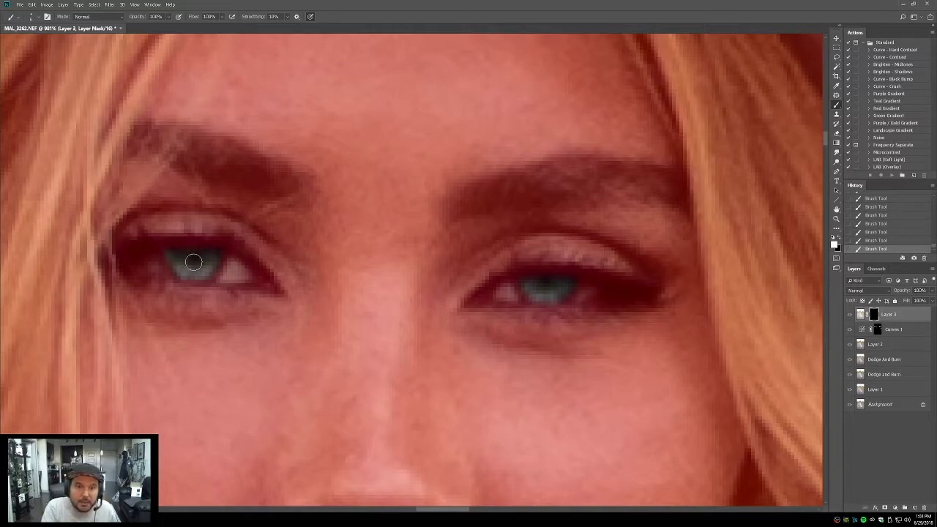
pyautogui.press('x')
pyautogui.click(195, 255)
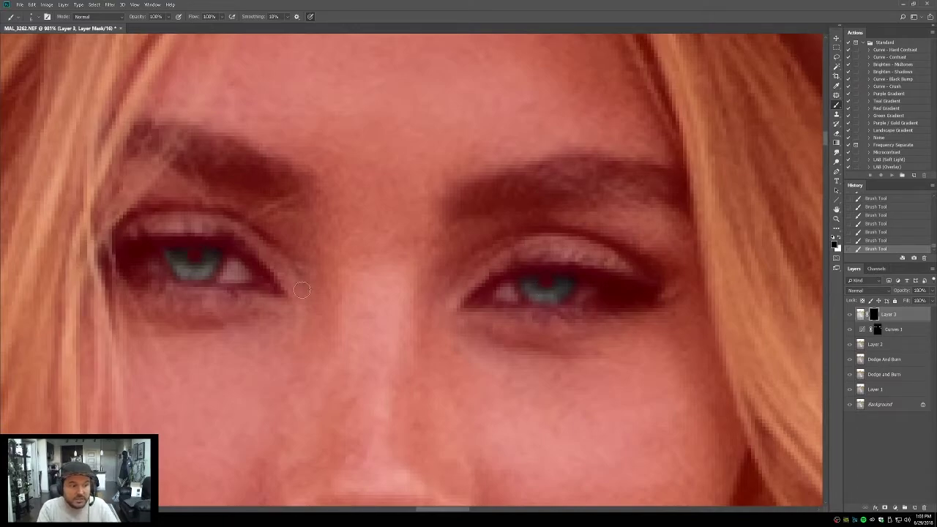
pyautogui.press('\\')
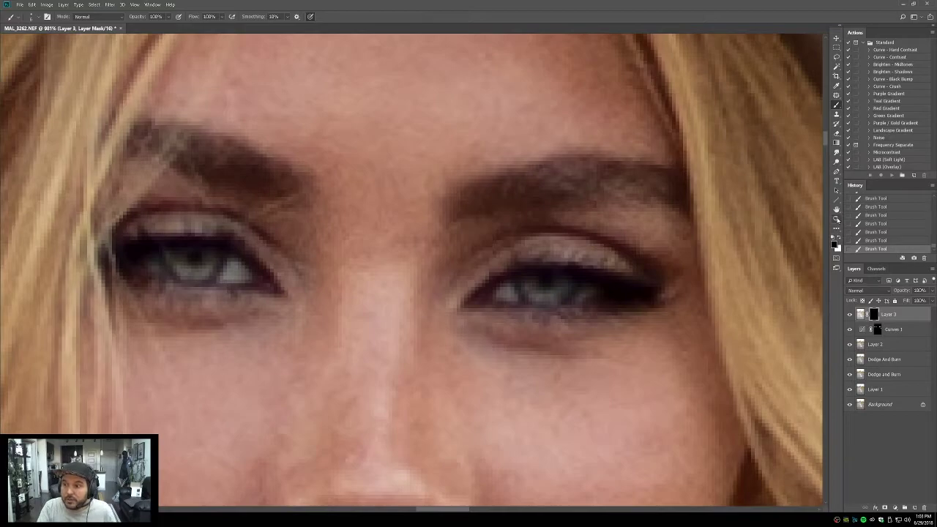
# Step: View the whole face and compare the eyes with Layer 3 hidden and shown
pyautogui.doubleClick(836, 218)
pyautogui.moveTo(432, 285); pyautogui.dragTo(482, 322)
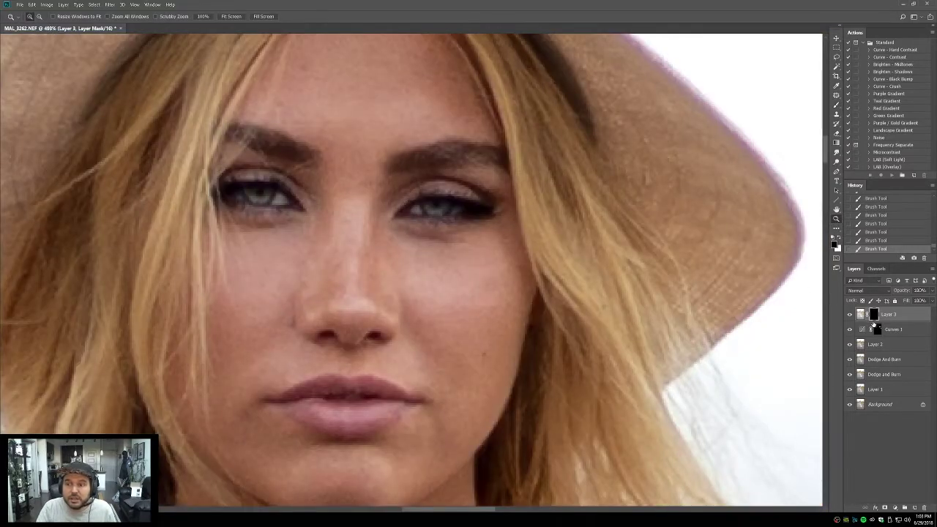
pyautogui.click(849, 315)
pyautogui.click(849, 315)
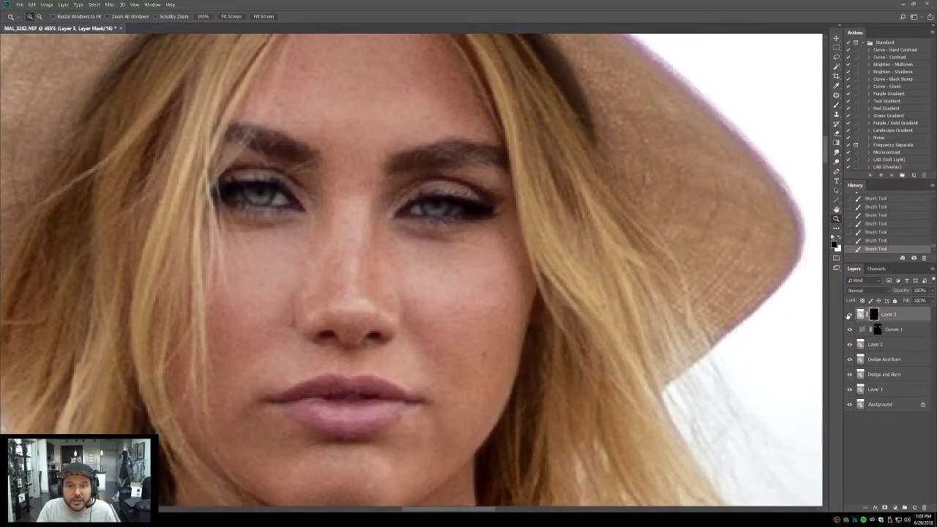
pyautogui.click(849, 315)
pyautogui.click(849, 314)
pyautogui.click(849, 314)
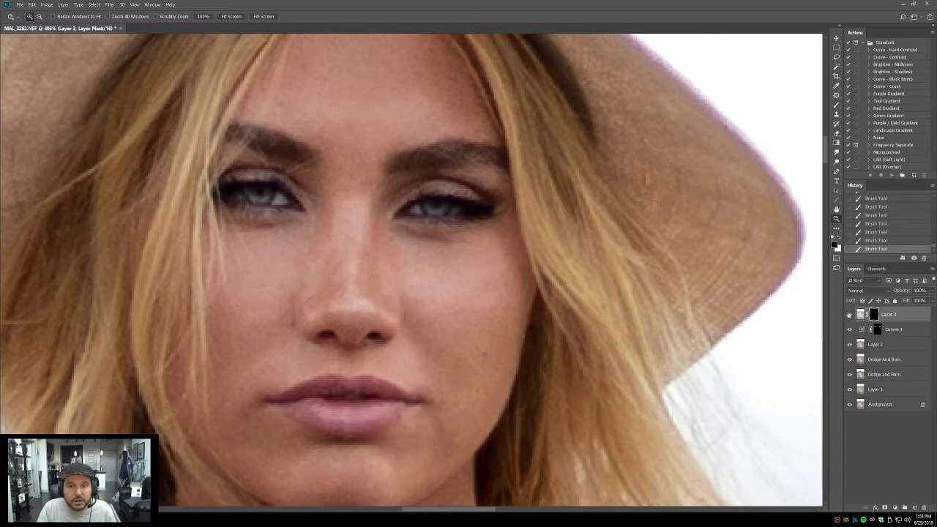
pyautogui.click(849, 315)
pyautogui.click(849, 315)
pyautogui.click(849, 314)
pyautogui.click(849, 315)
pyautogui.click(849, 315)
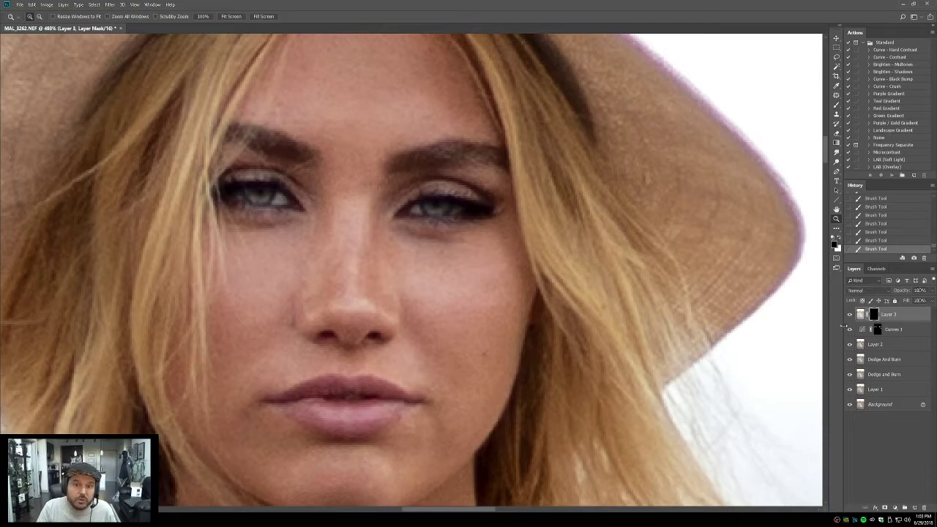
# Step: Lower Layer 3's opacity to about 33%, undo the surplus changes made after it, and check the face
pyautogui.click(933, 291)
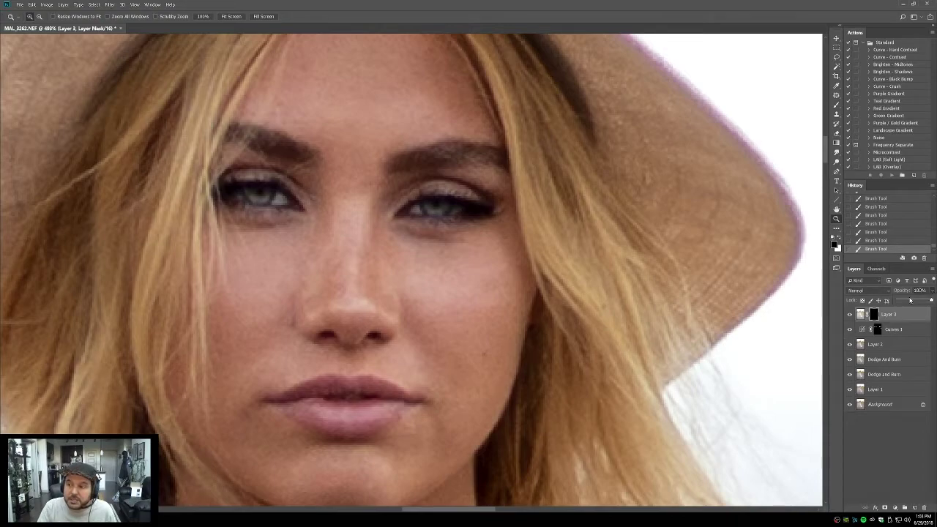
pyautogui.moveTo(908, 300); pyautogui.dragTo(909, 301)
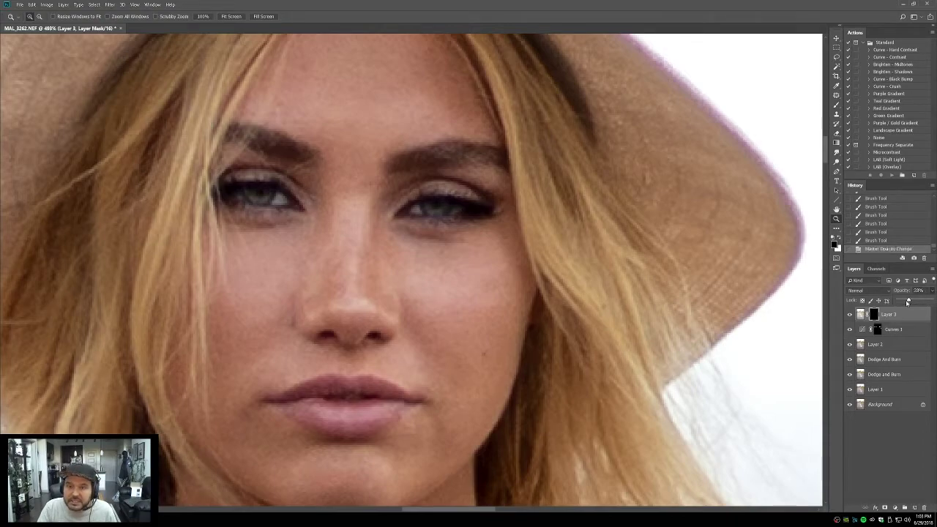
pyautogui.hotkey('ctrl', 'alt', 'z')
pyautogui.hotkey('ctrl', 'alt', 'z')
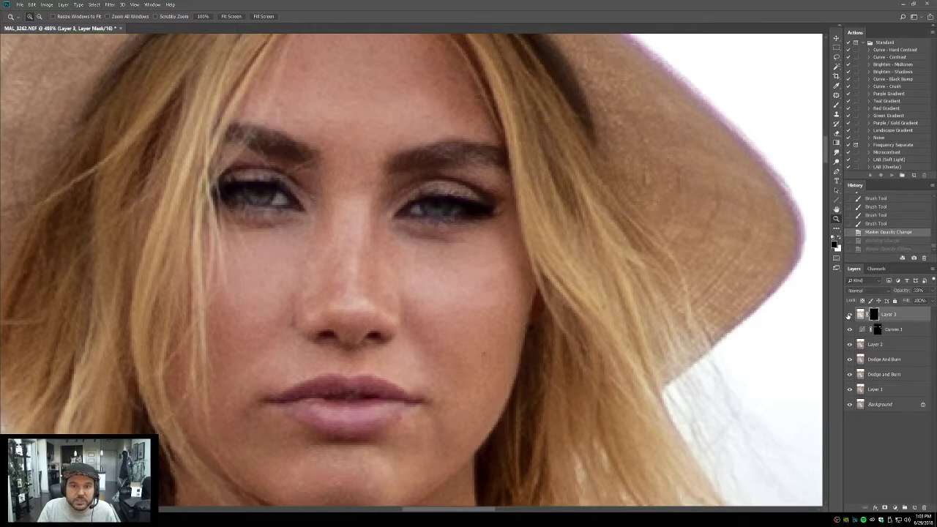
pyautogui.hotkey('ctrl', '0')
pyautogui.moveTo(361, 107); pyautogui.dragTo(440, 144)
pyautogui.moveTo(388, 157); pyautogui.dragTo(442, 211)
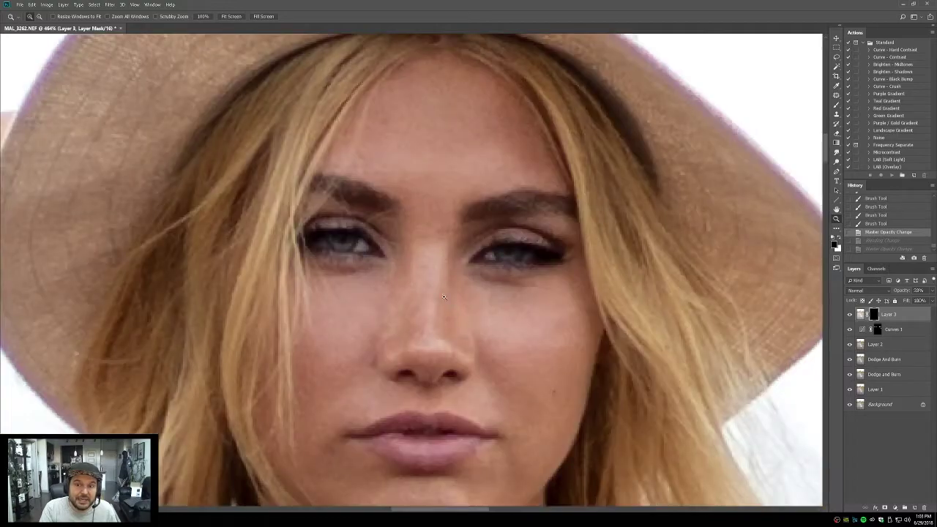
# Step: Switch to Lightroom and send the close-up portrait MAL_3182.NEF to Photoshop for editing
pyautogui.hotkey('alt', 'Tab')
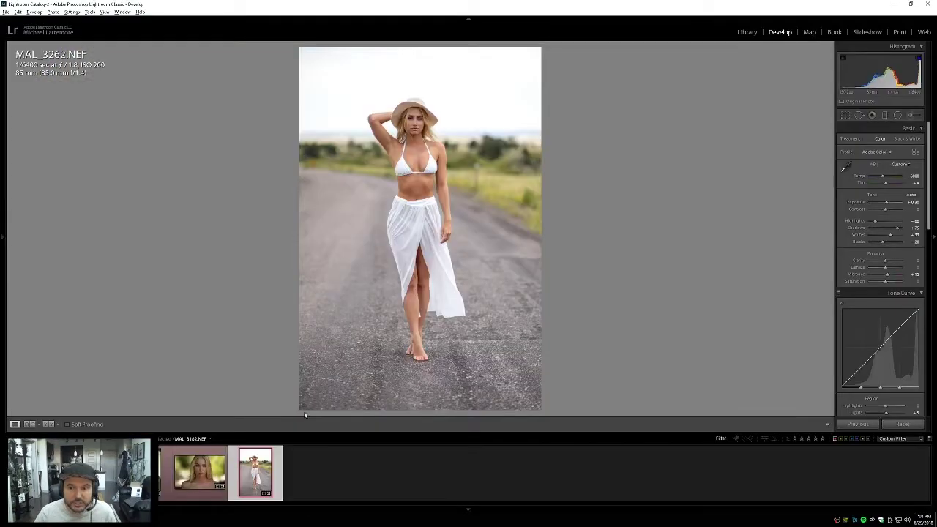
pyautogui.click(201, 481)
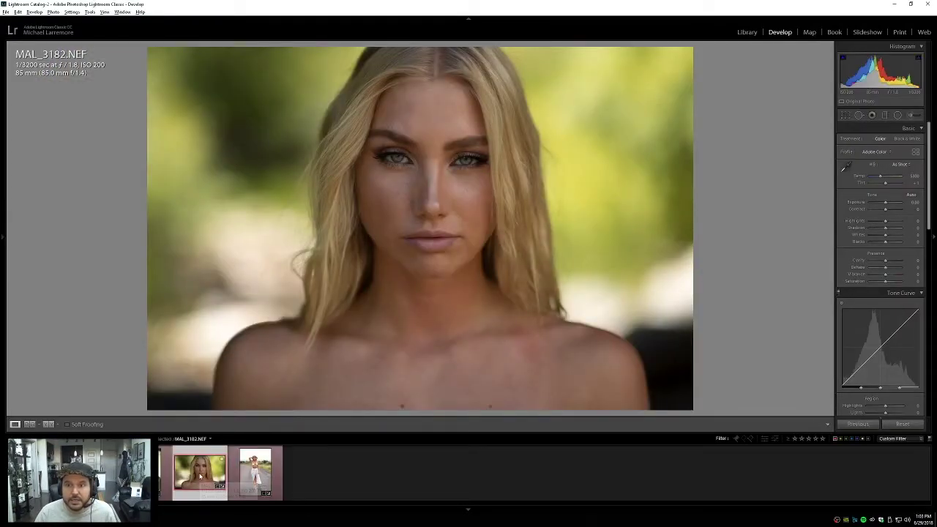
pyautogui.rightClick(200, 477)
pyautogui.moveTo(241, 307)
pyautogui.click(322, 308)
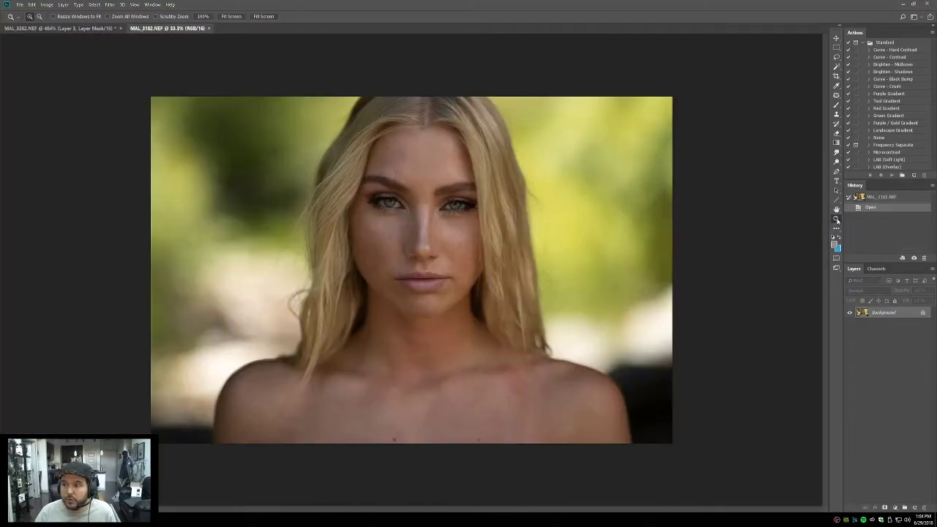
# Step: Duplicate the Background layer of MAL_3182.NEF and add a black layer mask to the copy
pyautogui.moveTo(330, 193); pyautogui.dragTo(565, 221)
pyautogui.moveTo(76, 140); pyautogui.dragTo(677, 352)
pyautogui.moveTo(60, 127); pyautogui.dragTo(666, 437)
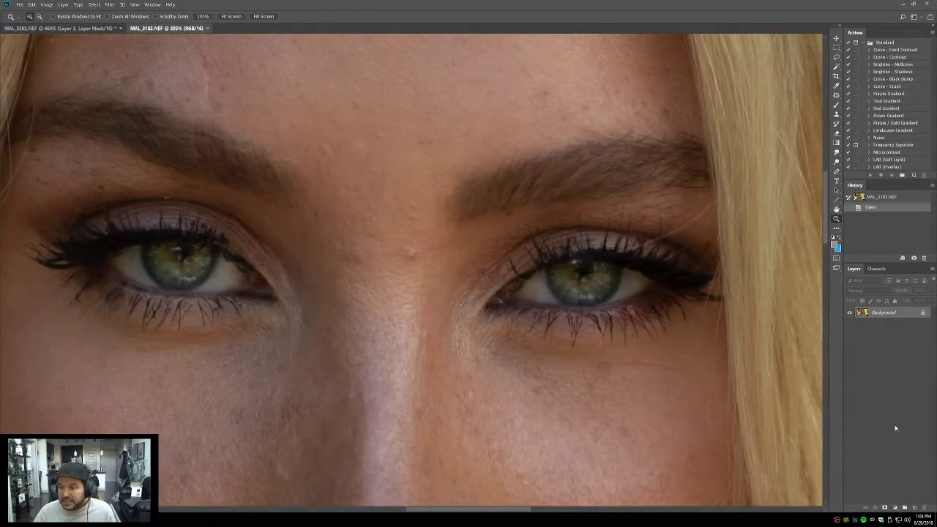
pyautogui.hotkey('ctrl', 'j')
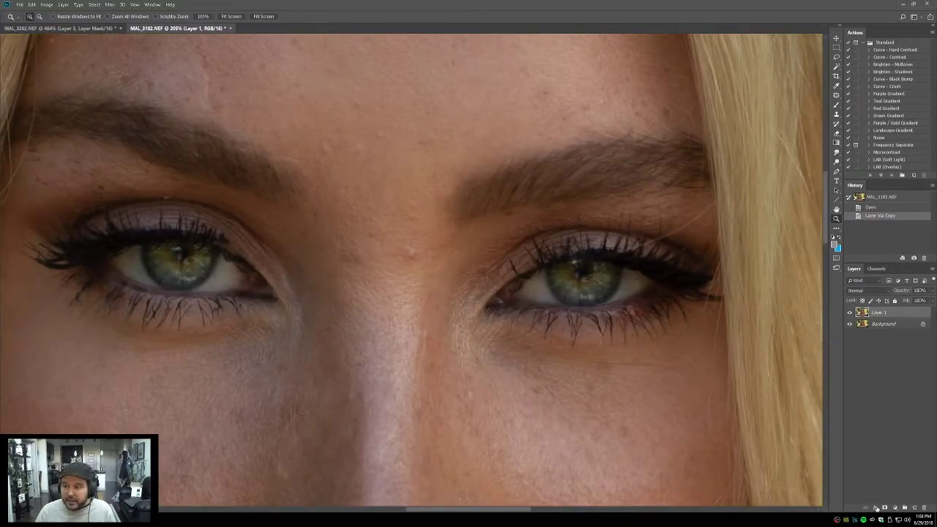
pyautogui.keyDown('alt'); pyautogui.click(884, 507); pyautogui.keyUp('alt')
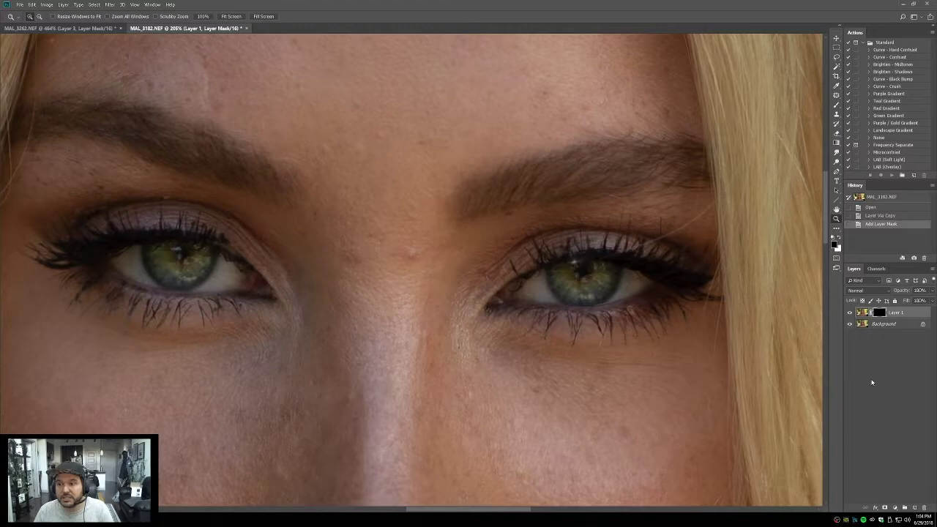
# Step: Show Layer 1's mask overlay and paint white over both irises with a larger brush
pyautogui.press('\\')
pyautogui.click(836, 105)
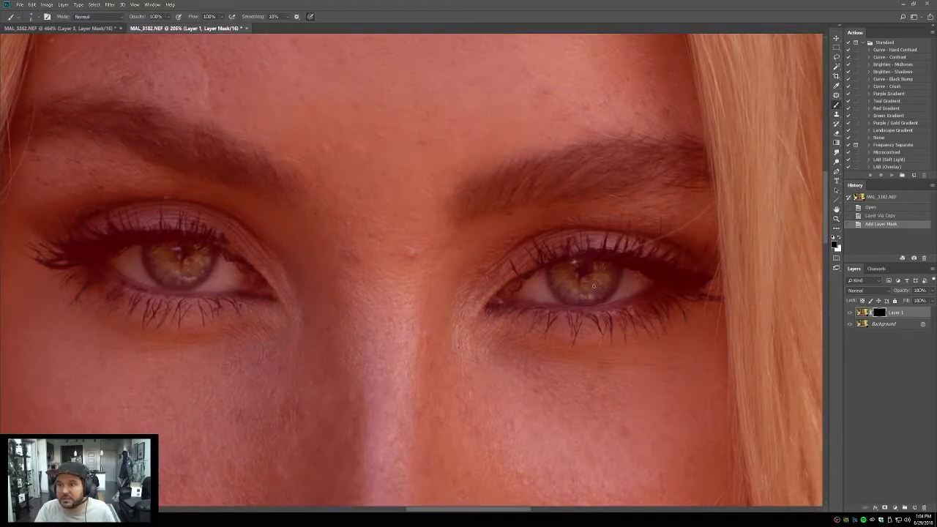
pyautogui.press(']')
pyautogui.press(']')
pyautogui.press(']')
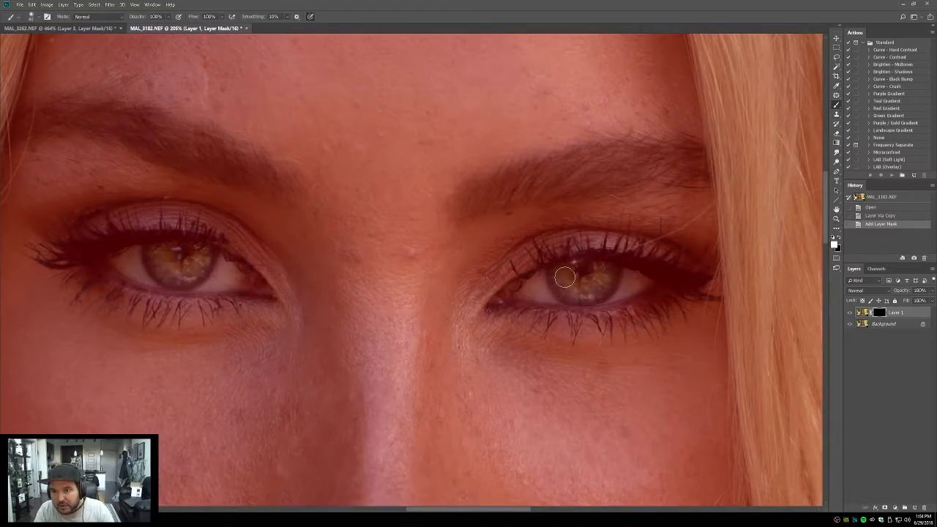
pyautogui.moveTo(560, 273)
pyautogui.mouseDown()
pyautogui.moveTo(609, 275)
pyautogui.moveTo(586, 295)
pyautogui.moveTo(559, 275)
pyautogui.moveTo(561, 286)
pyautogui.moveTo(608, 275)
pyautogui.mouseUp()
pyautogui.moveTo(185, 261)
pyautogui.mouseDown()
pyautogui.moveTo(154, 248)
pyautogui.moveTo(156, 266)
pyautogui.moveTo(183, 278)
pyautogui.moveTo(206, 254)
pyautogui.moveTo(150, 253)
pyautogui.moveTo(176, 264)
pyautogui.moveTo(201, 253)
pyautogui.moveTo(163, 277)
pyautogui.moveTo(188, 271)
pyautogui.moveTo(155, 254)
pyautogui.moveTo(170, 281)
pyautogui.moveTo(151, 252)
pyautogui.moveTo(181, 271)
pyautogui.moveTo(207, 233)
pyautogui.moveTo(183, 253)
pyautogui.mouseUp()
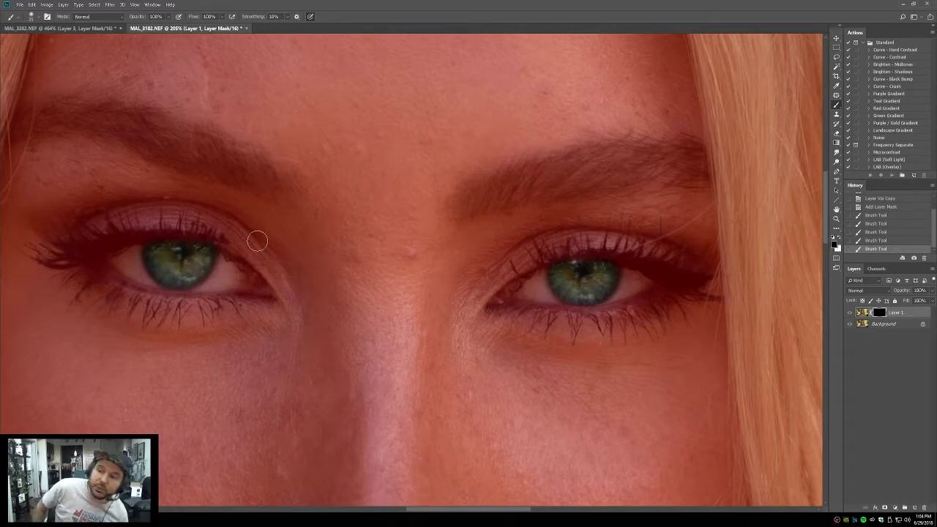
# Step: Touch up the iris mask with white and paint black over both pupils to exclude them
pyautogui.click(833, 250)
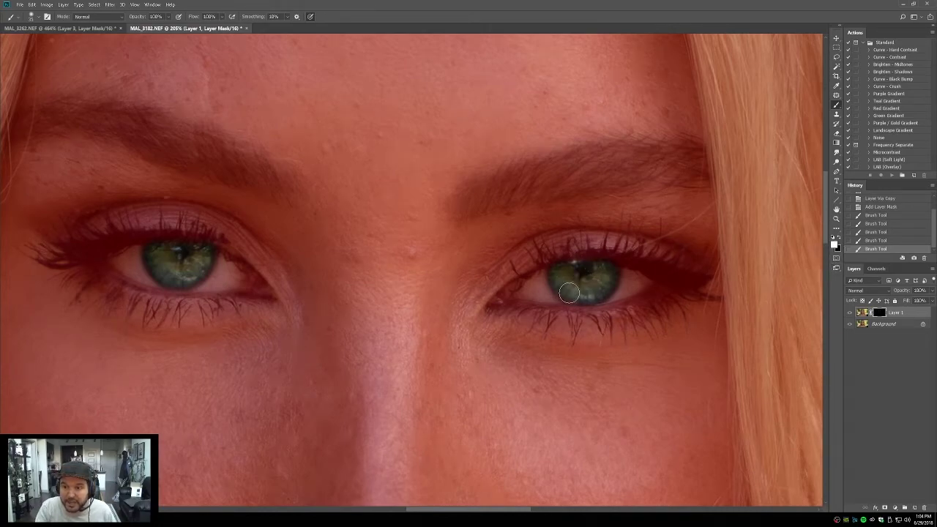
pyautogui.moveTo(592, 274)
pyautogui.mouseDown()
pyautogui.moveTo(605, 267)
pyautogui.moveTo(581, 291)
pyautogui.moveTo(577, 254)
pyautogui.mouseUp()
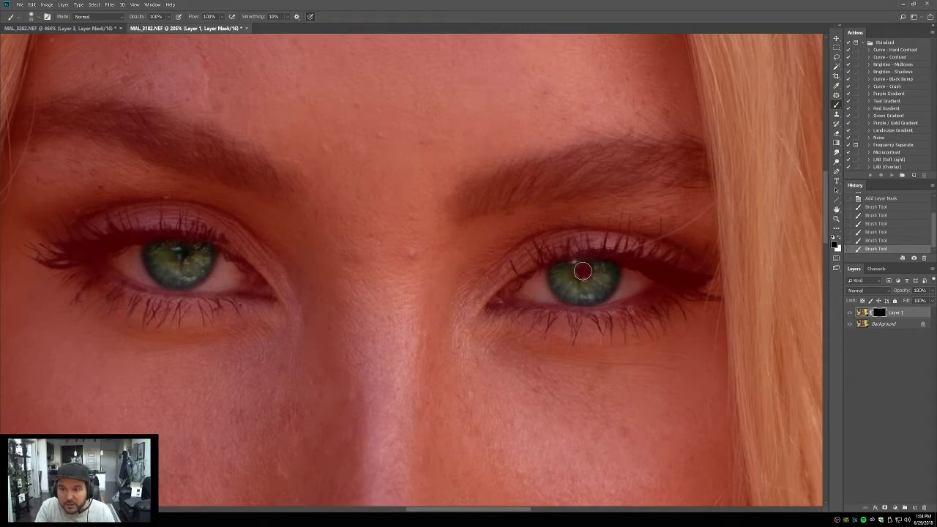
pyautogui.click(582, 271)
pyautogui.click(181, 250)
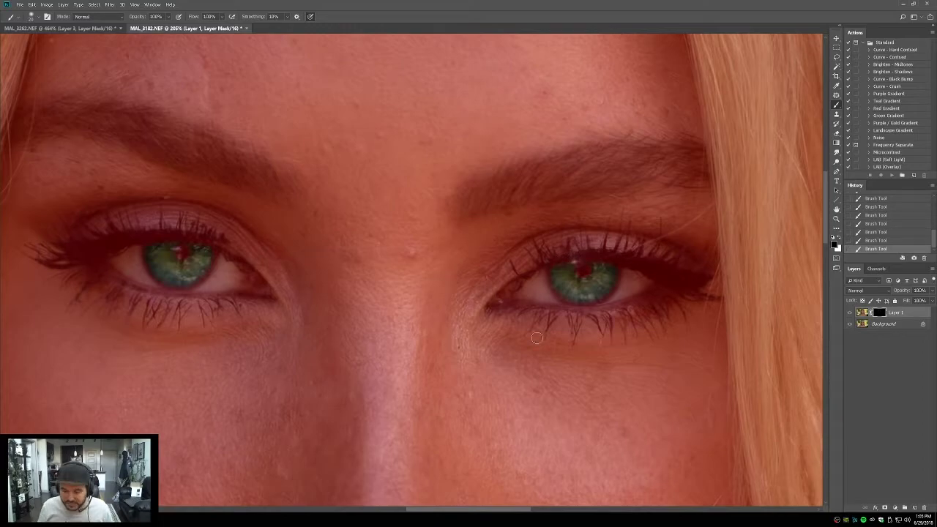
# Step: Hide the mask overlay, make Layer 1's image active instead of its mask, and view both eyes up close
pyautogui.press('\\')
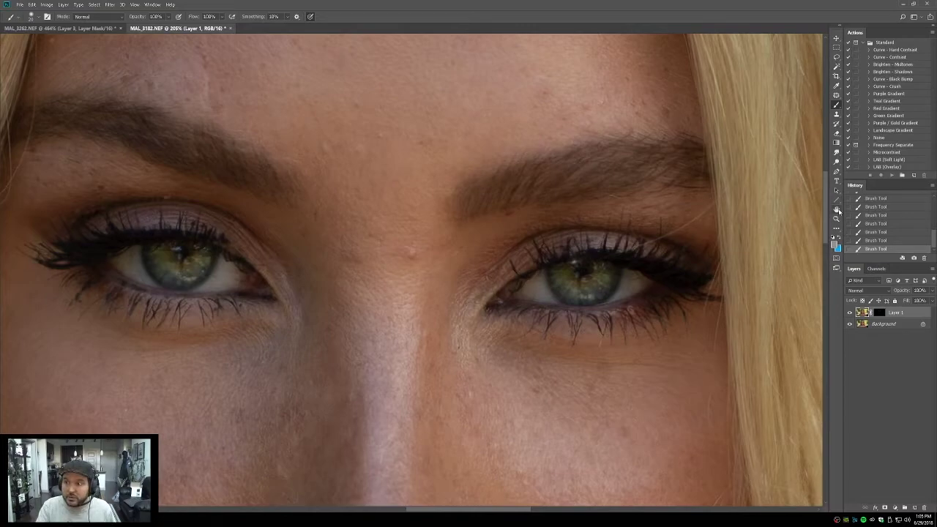
pyautogui.doubleClick(837, 209)
pyautogui.click(837, 218)
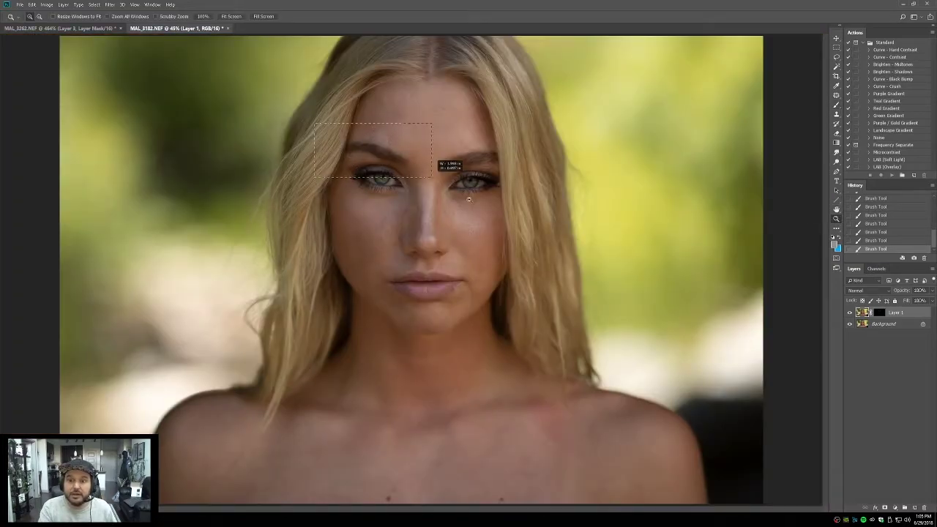
pyautogui.moveTo(432, 153); pyautogui.dragTo(476, 268)
pyautogui.click(337, 203)
pyautogui.click(337, 204)
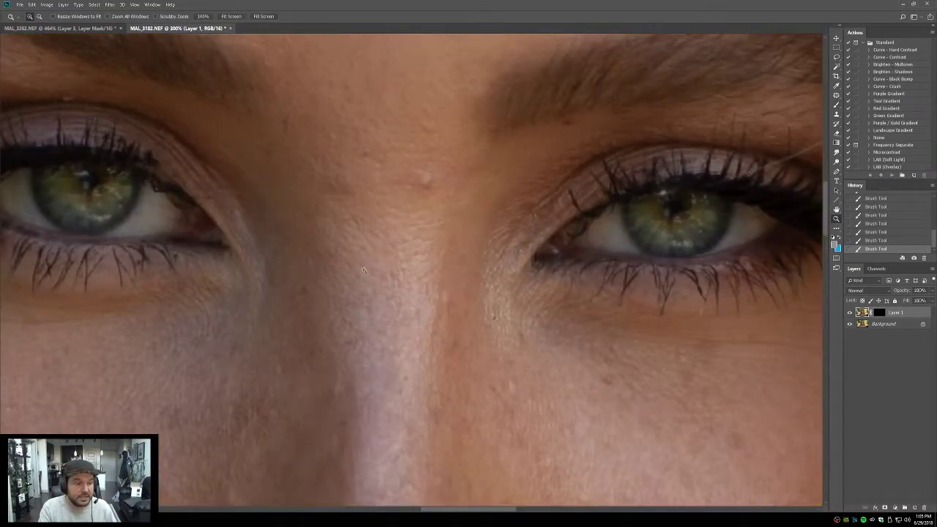
# Step: Brighten Layer 1's image with an RGB Curves adjustment that raises input 79 to output 114
pyautogui.keyDown('alt'); pyautogui.click(365, 271); pyautogui.keyUp('alt')
pyautogui.hotkey('ctrl', 'm')
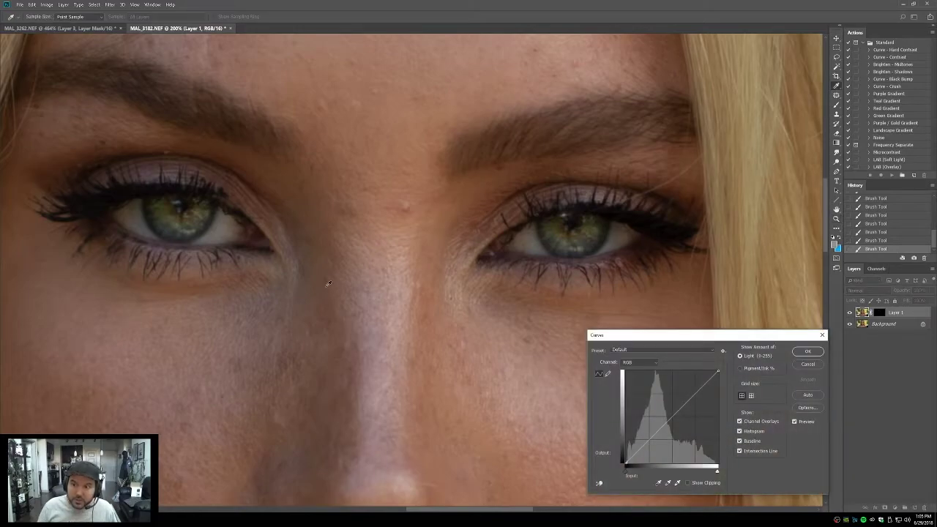
pyautogui.moveTo(660, 428); pyautogui.dragTo(654, 422)
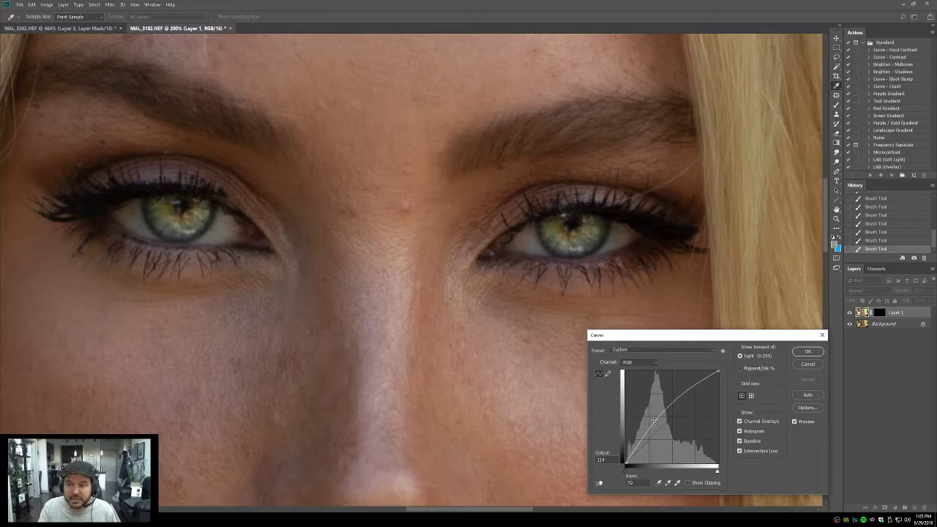
pyautogui.press('Return')
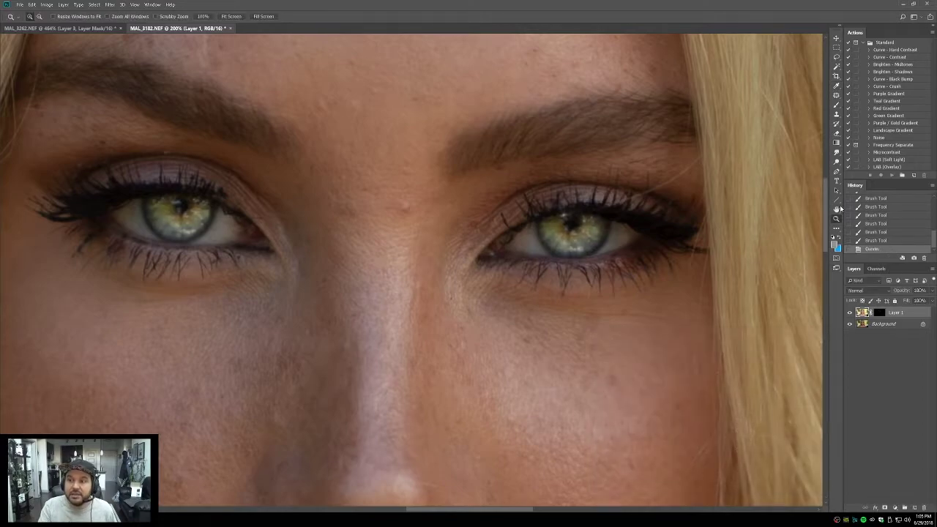
# Step: Duplicate Layer 1 with its iris mask and set the copy's blend mode to Soft Light
pyautogui.doubleClick(837, 209)
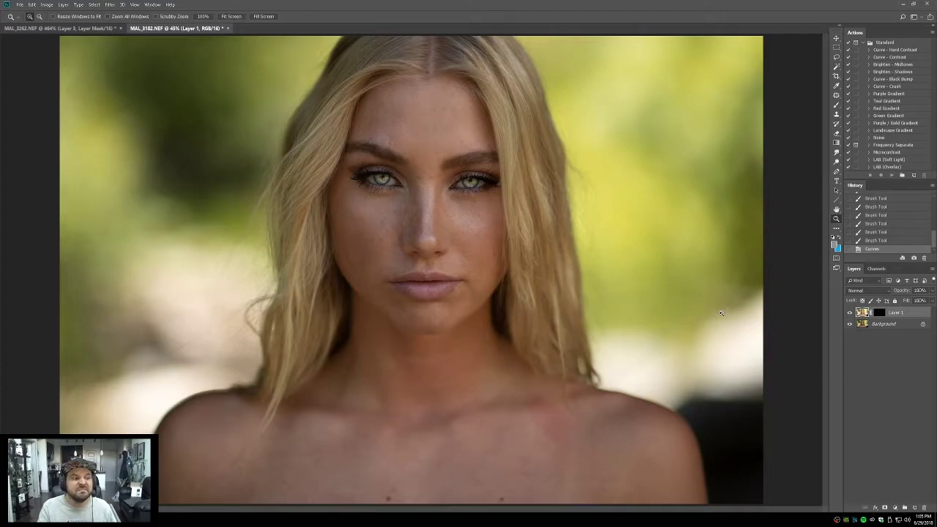
pyautogui.click(391, 298)
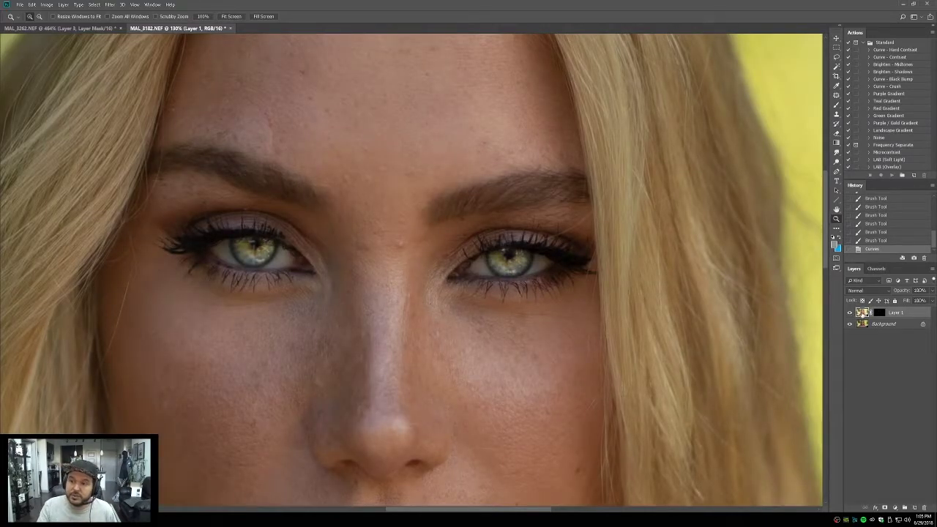
pyautogui.hotkey('ctrl', 'j')
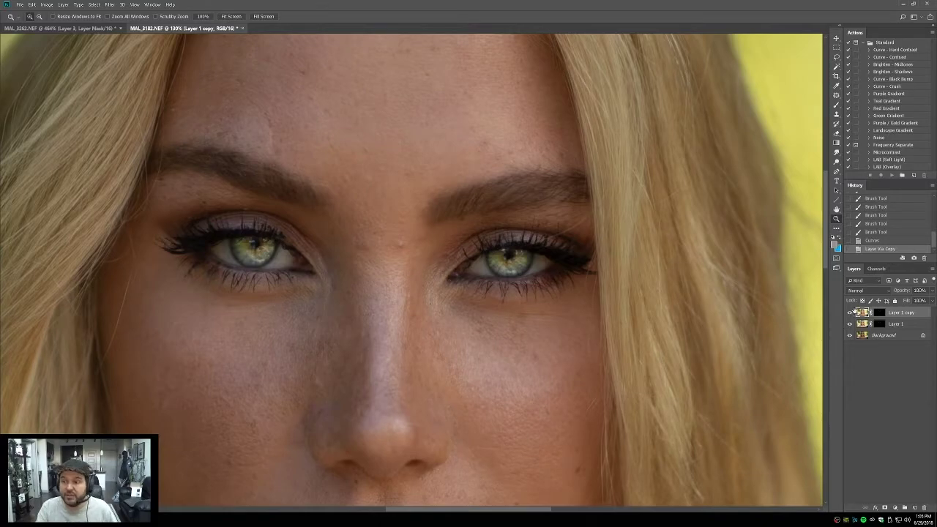
pyautogui.click(863, 290)
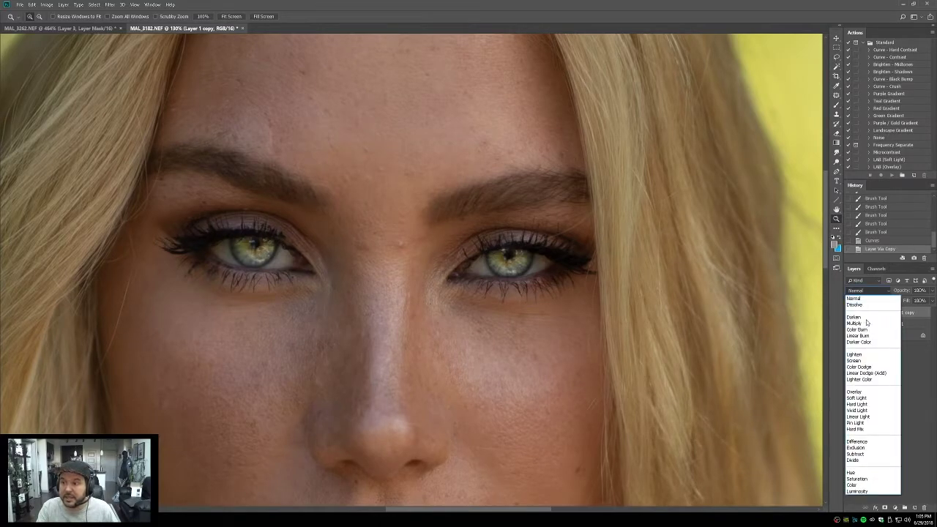
pyautogui.click(858, 399)
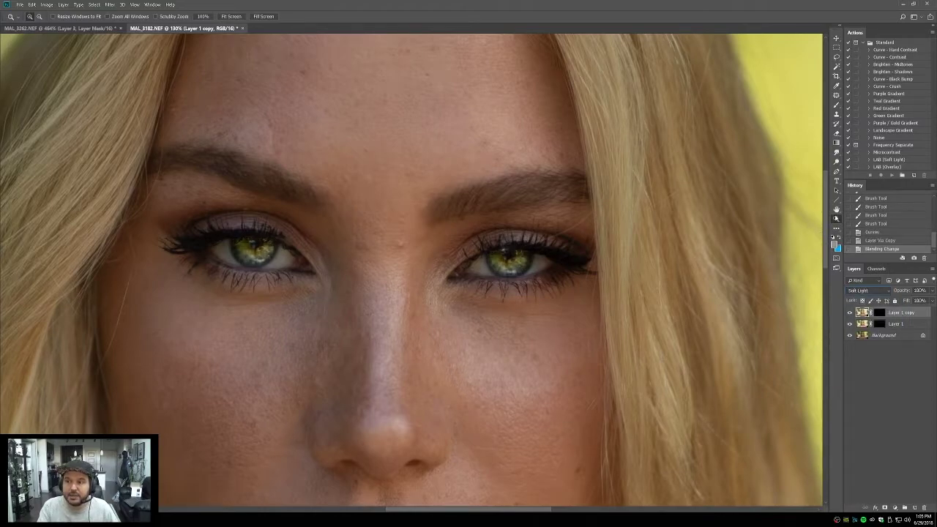
# Step: Set the opacity of both Layer 1 copy and Layer 1 to 33%
pyautogui.doubleClick(837, 209)
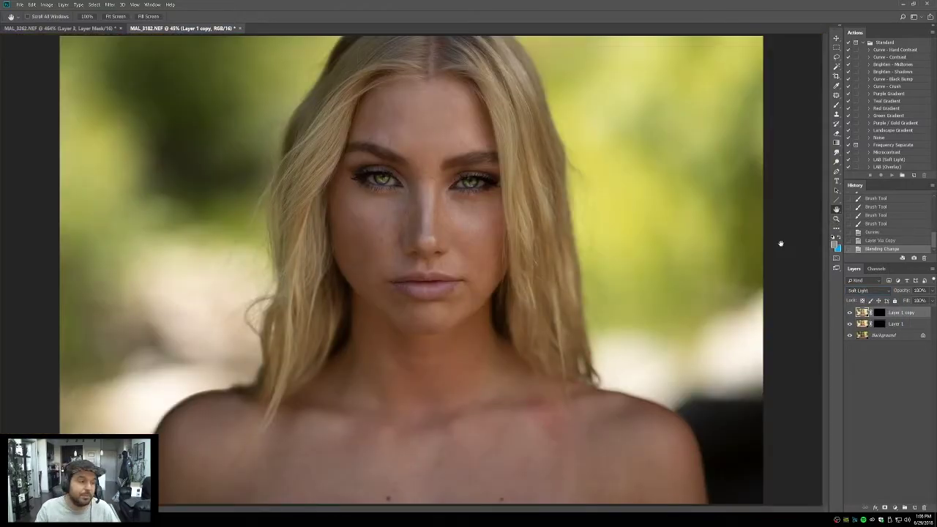
pyautogui.click(836, 218)
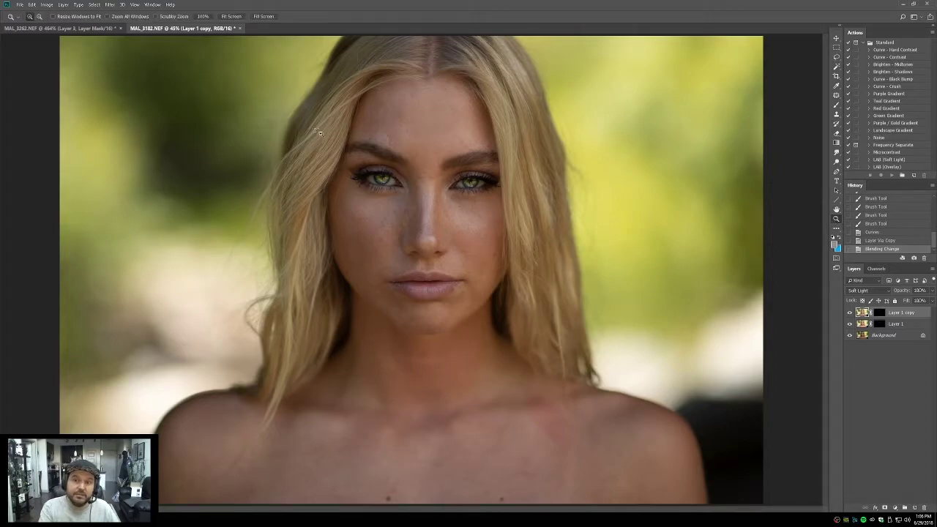
pyautogui.moveTo(316, 130); pyautogui.dragTo(500, 277)
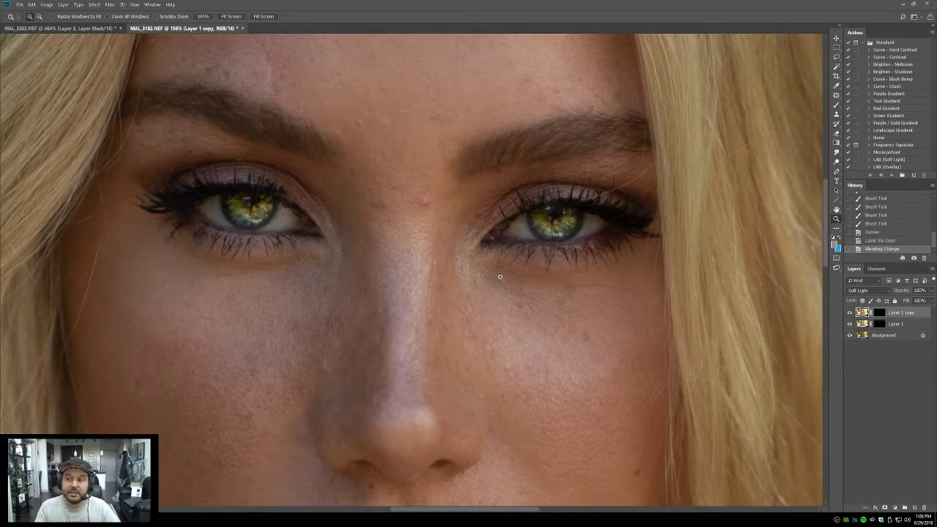
pyautogui.click(918, 291)
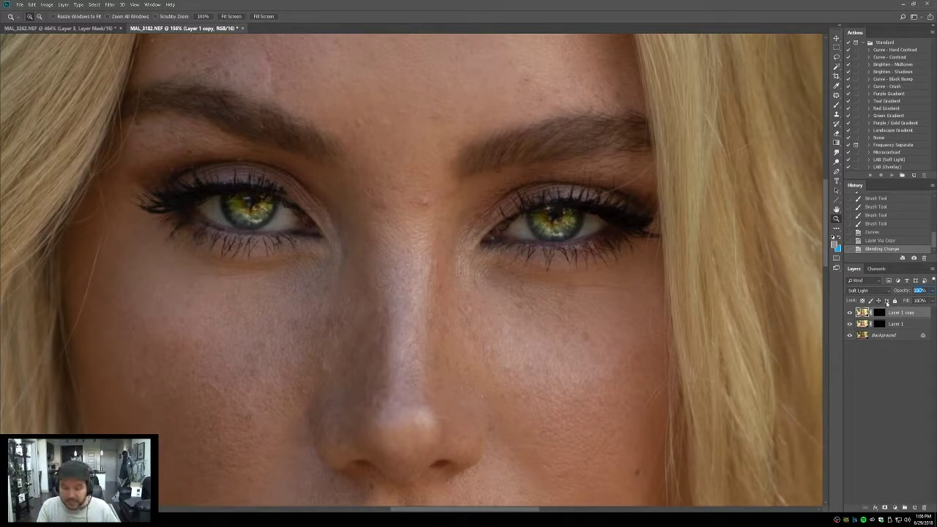
pyautogui.write('50')
pyautogui.click(867, 324)
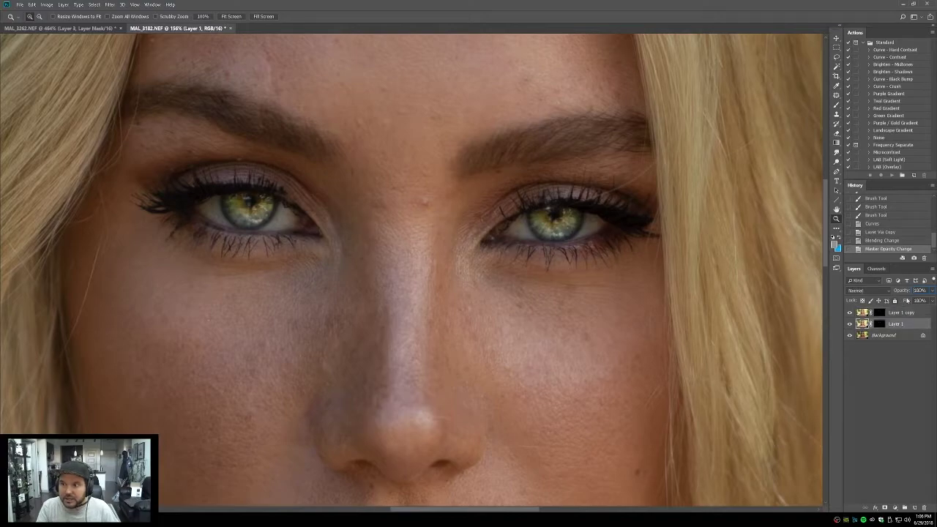
pyautogui.write('33')
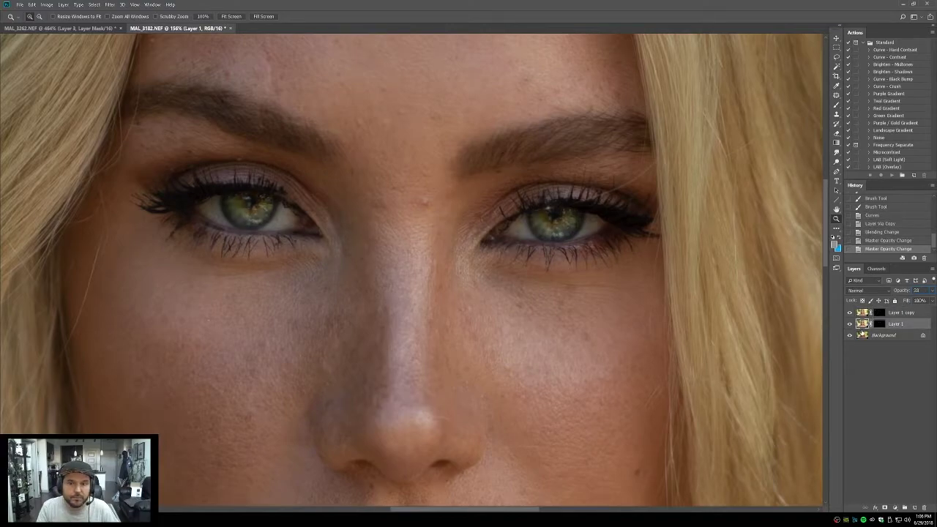
# Step: Compare the portrait with Layer 1 copy and Layer 1 each hidden and shown, up close and in full view
pyautogui.click(850, 313)
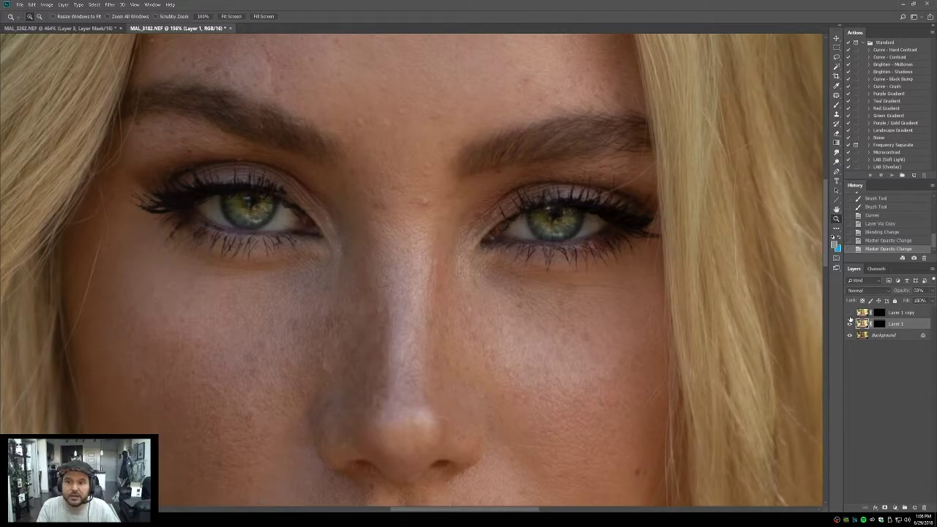
pyautogui.click(850, 313)
pyautogui.doubleClick(836, 209)
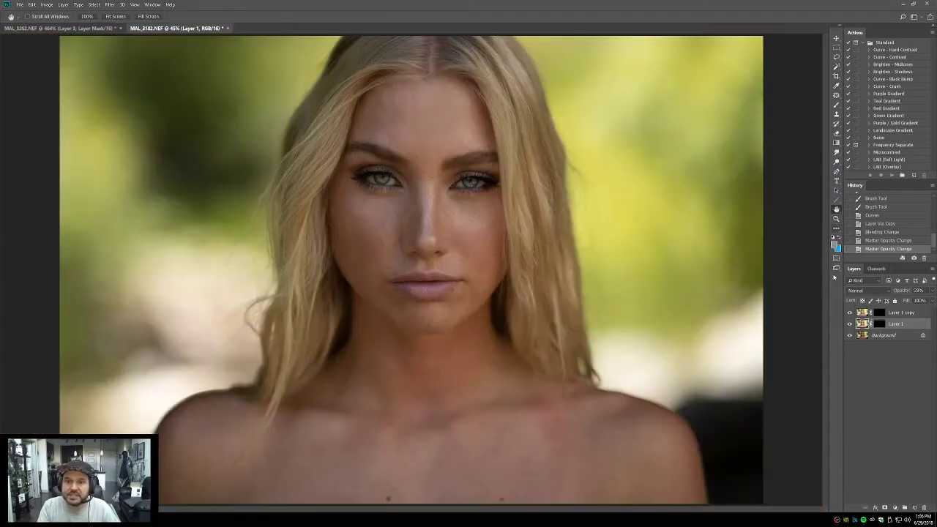
pyautogui.click(850, 313)
pyautogui.click(850, 313)
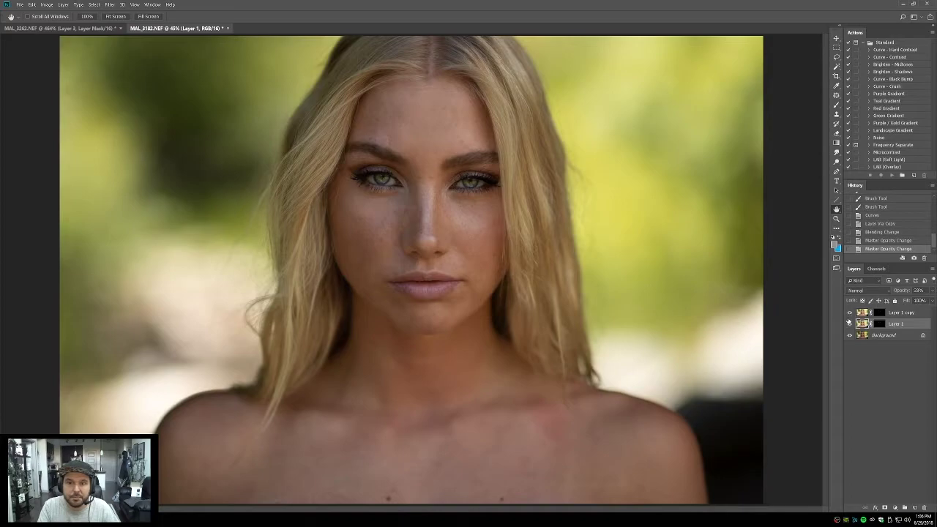
pyautogui.click(850, 324)
pyautogui.click(850, 324)
pyautogui.click(849, 325)
pyautogui.click(850, 324)
# Step: Examine Layer 1's effect on both eyes up close by repeatedly hiding and showing the layer
pyautogui.click(836, 219)
pyautogui.moveTo(296, 136); pyautogui.dragTo(571, 209)
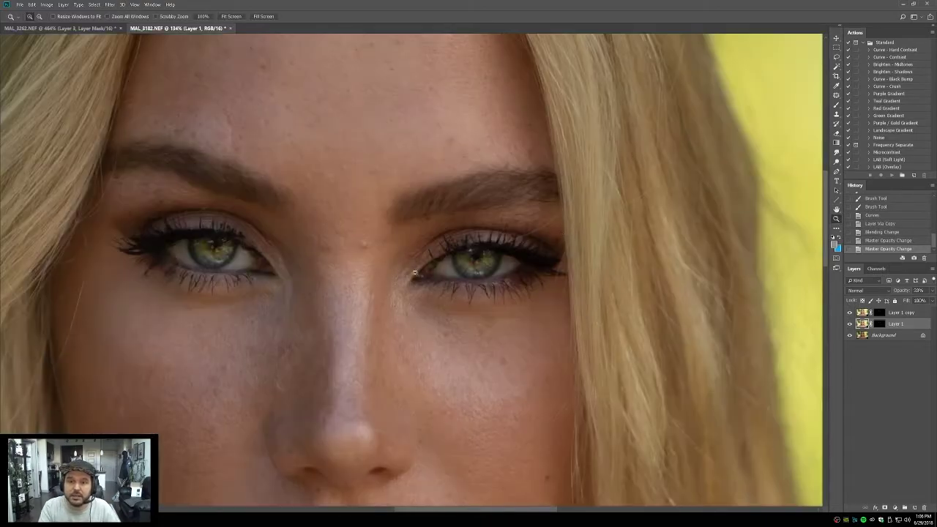
pyautogui.click(850, 324)
pyautogui.click(850, 324)
pyautogui.click(849, 324)
pyautogui.click(850, 325)
pyautogui.click(848, 325)
pyautogui.click(849, 324)
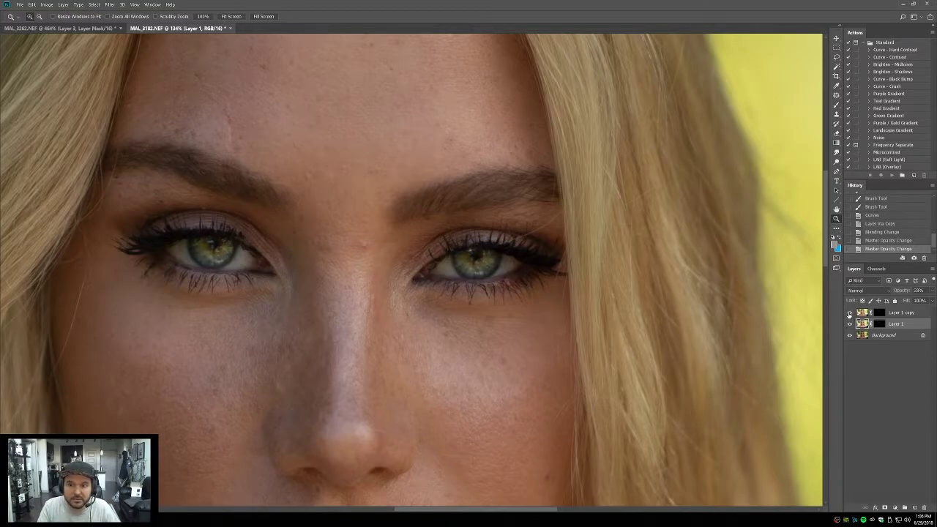
# Step: Compare the original eyes with the enhanced ones by alternately isolating the Background and restoring all layers
pyautogui.keyDown('alt'); pyautogui.click(849, 334); pyautogui.keyUp('alt')
pyautogui.keyDown('alt'); pyautogui.click(849, 335); pyautogui.keyUp('alt')
pyautogui.keyDown('alt'); pyautogui.click(849, 335); pyautogui.keyUp('alt')
pyautogui.keyDown('alt'); pyautogui.click(849, 335); pyautogui.keyUp('alt')
pyautogui.keyDown('alt'); pyautogui.click(849, 335); pyautogui.keyUp('alt')
pyautogui.keyDown('alt'); pyautogui.click(848, 335); pyautogui.keyUp('alt')
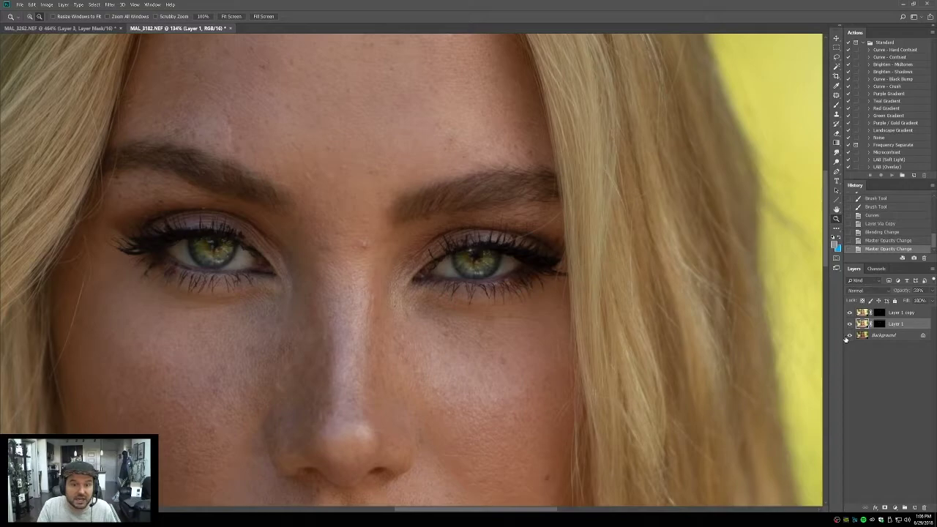
pyautogui.keyDown('alt'); pyautogui.click(848, 335); pyautogui.keyUp('alt')
pyautogui.keyDown('alt'); pyautogui.click(849, 336); pyautogui.keyUp('alt')
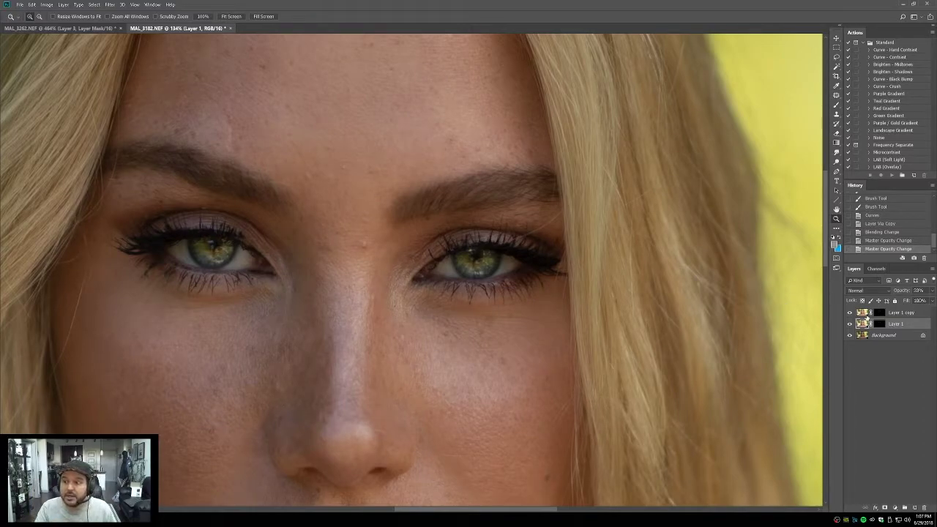
# Step: Set Layer 1's opacity to 40% and deselect all layers
pyautogui.click(890, 312)
pyautogui.press('Return')
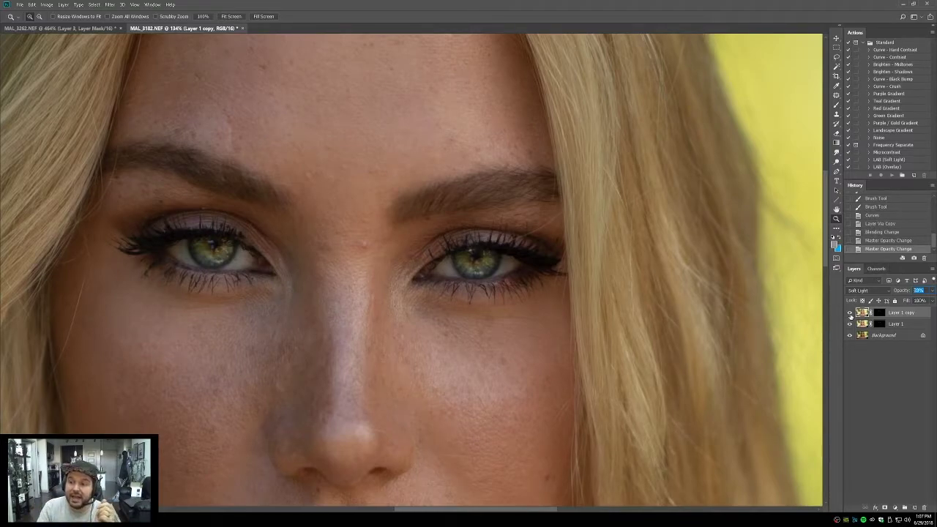
pyautogui.click(868, 363)
pyautogui.click(865, 313)
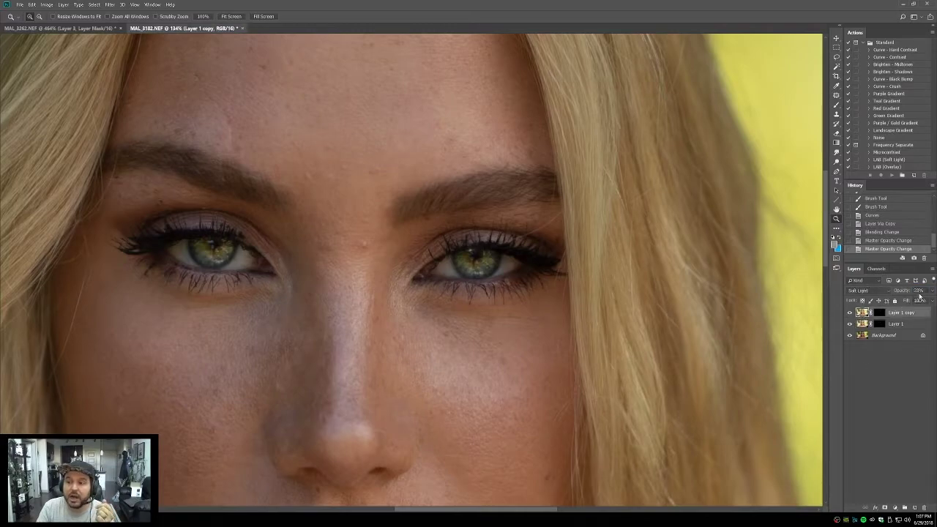
pyautogui.press('Return')
pyautogui.click(865, 323)
pyautogui.click(918, 290)
pyautogui.write('40')
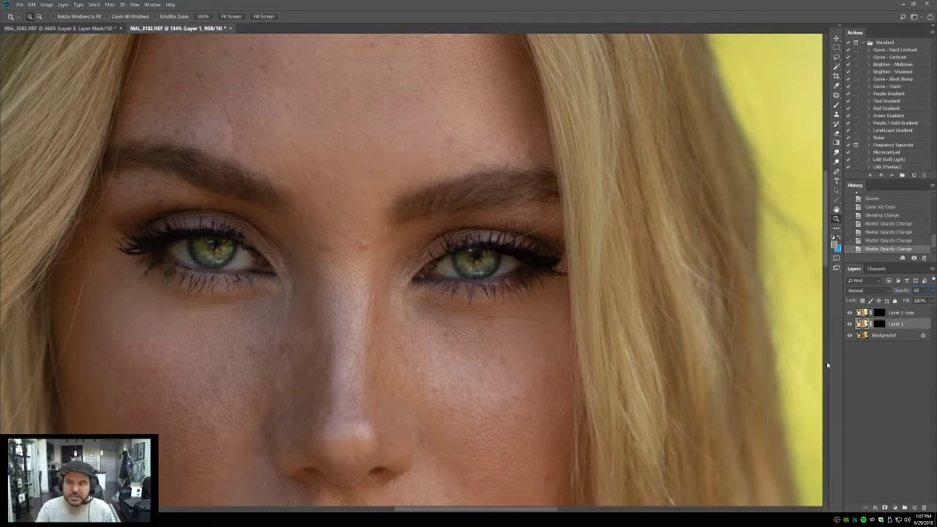
pyautogui.click(861, 342)
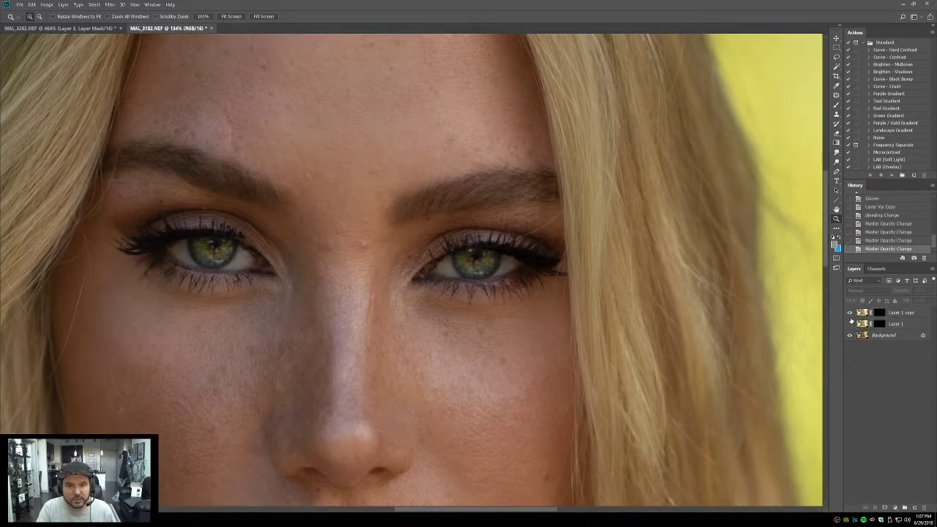
# Step: Restore Layer 1's visibility and compare the original with the enhanced eyes, both close up and on the whole portrait
pyautogui.click(850, 324)
pyautogui.keyDown('alt'); pyautogui.click(850, 335); pyautogui.keyUp('alt')
pyautogui.keyDown('alt'); pyautogui.click(849, 335); pyautogui.keyUp('alt')
pyautogui.press('h')
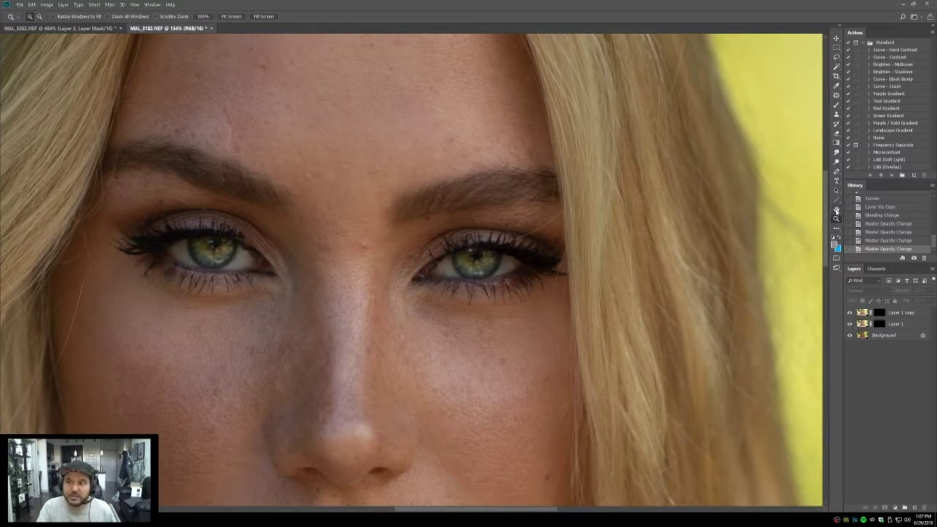
pyautogui.hotkey('ctrl', '0')
pyautogui.keyDown('alt'); pyautogui.click(848, 335); pyautogui.keyUp('alt')
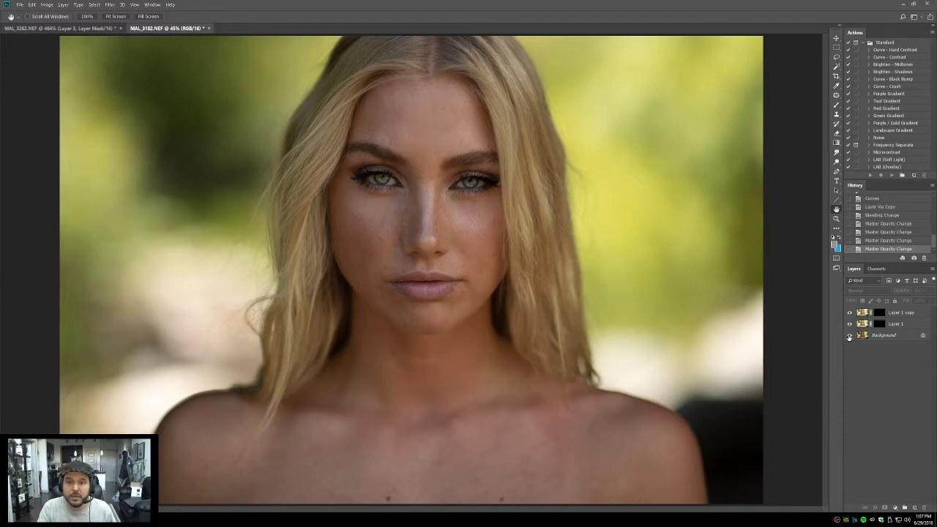
pyautogui.click(837, 218)
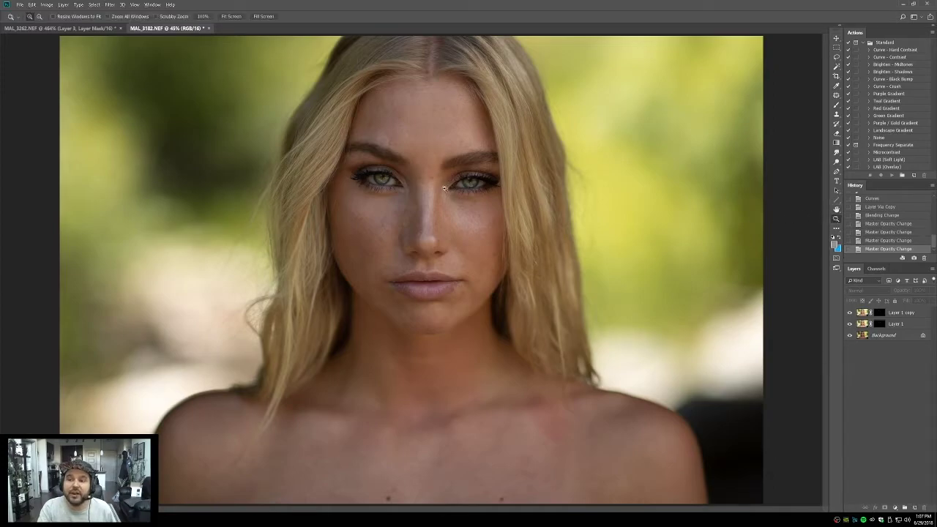
pyautogui.moveTo(398, 147); pyautogui.dragTo(439, 218)
pyautogui.moveTo(476, 288); pyautogui.dragTo(434, 288)
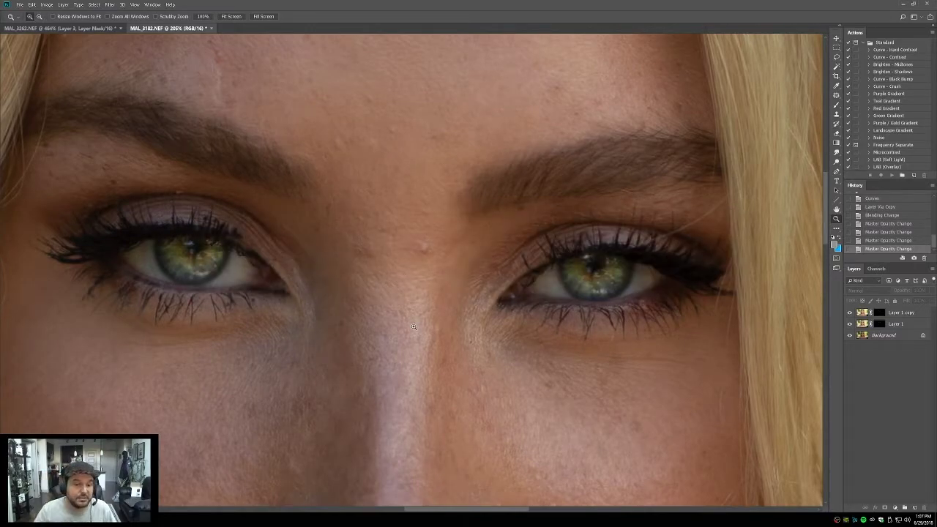
# Step: Switch to Lightroom, filter the photos to rated ones and show MAL_3080-Edit.tif in the Library's Loupe view
pyautogui.hotkey('alt', 'Tab')
pyautogui.click(844, 439)
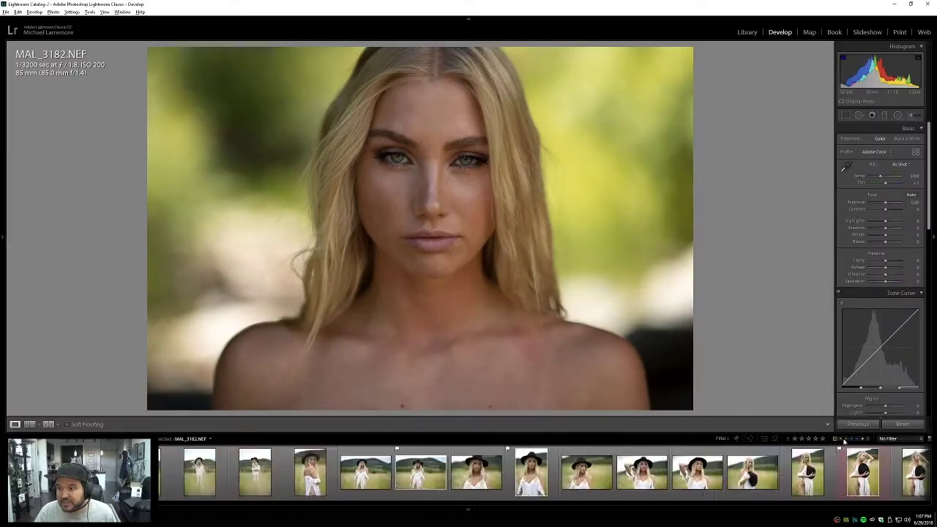
pyautogui.click(887, 438)
pyautogui.click(867, 397)
pyautogui.press('e')
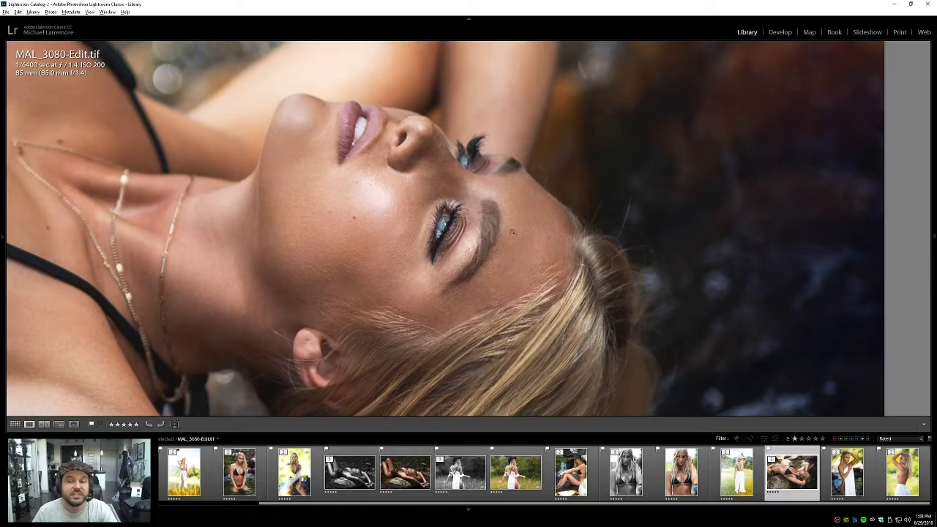
# Step: Inspect the retouched eyes in MAL_3080-Edit.tif up close and return to the full image
pyautogui.click(511, 232)
pyautogui.click(611, 229)
pyautogui.moveTo(615, 229); pyautogui.dragTo(549, 266)
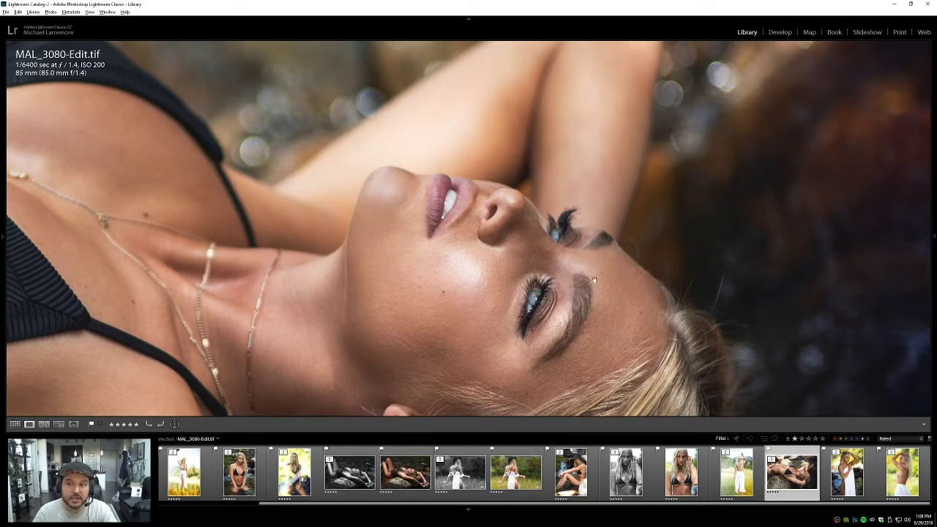
pyautogui.click(594, 280)
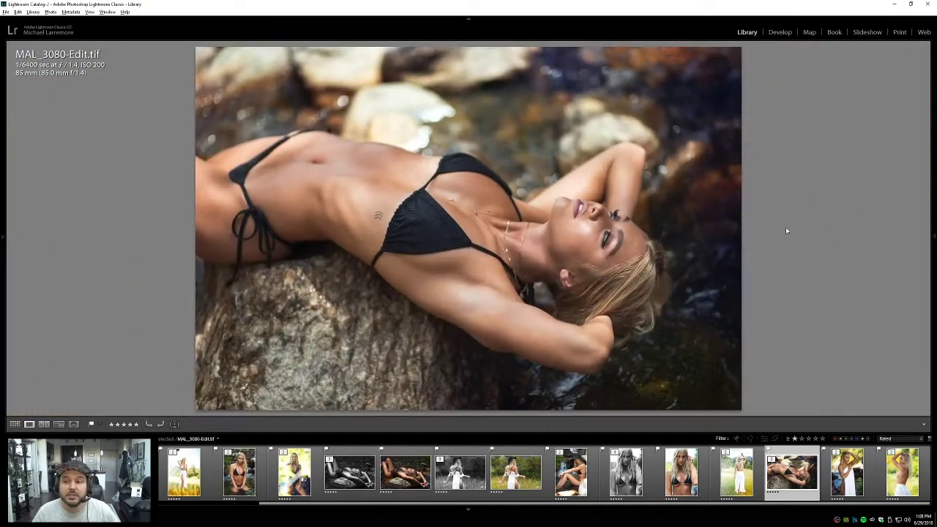
# Step: Switch back to Photoshop and set Layer 1 copy's opacity to 40%
pyautogui.hotkey('alt', 'Tab')
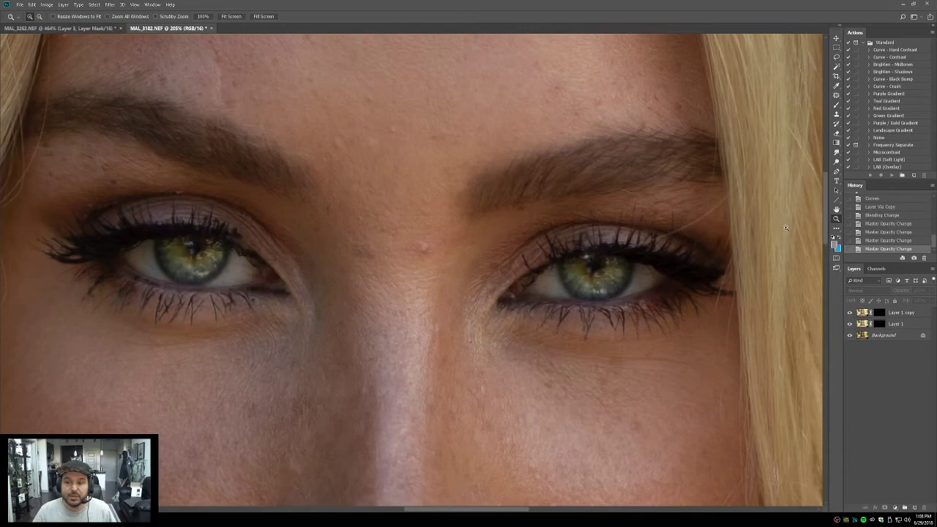
pyautogui.click(862, 323)
pyautogui.click(863, 313)
pyautogui.click(862, 325)
pyautogui.click(863, 313)
pyautogui.click(919, 291)
pyautogui.write('40')
pyautogui.press('Return')
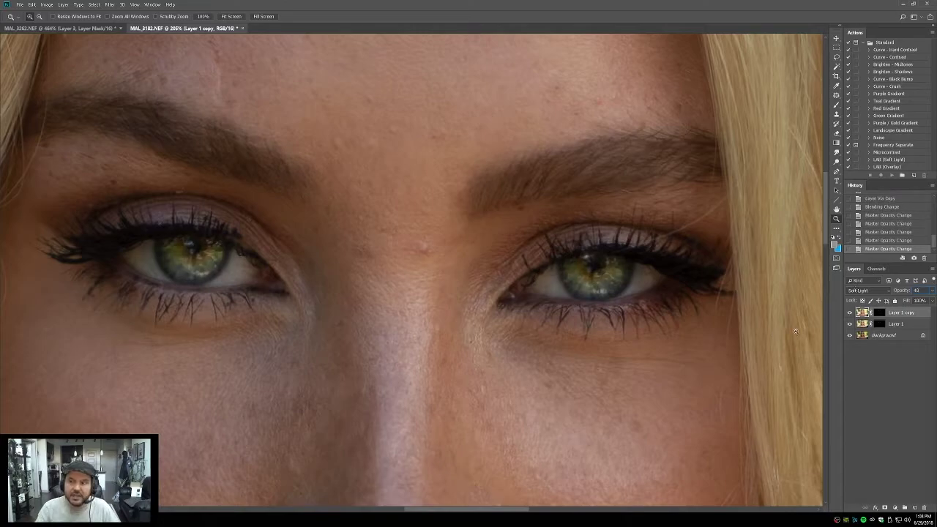
# Step: Set Layer 1's opacity to 25%
pyautogui.click(867, 323)
pyautogui.click(866, 323)
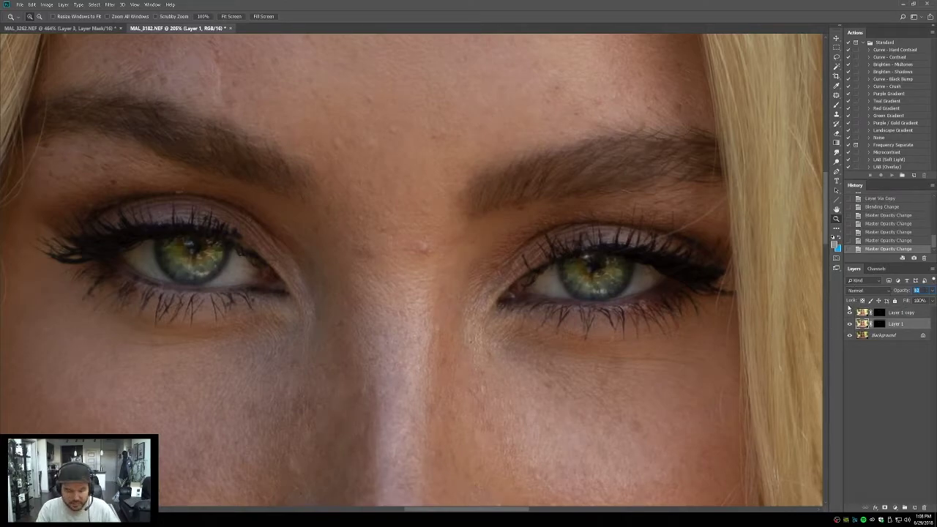
pyautogui.write('25')
pyautogui.press('Return')
pyautogui.click(850, 349)
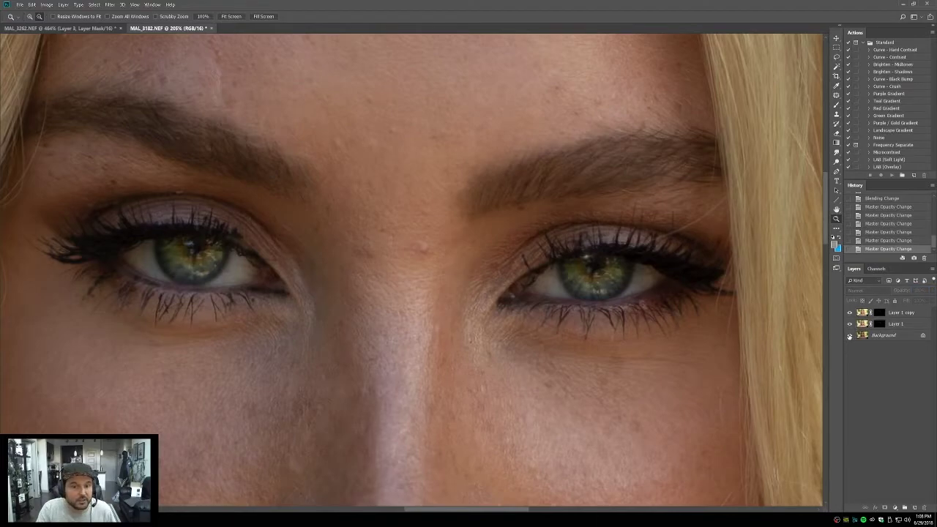
# Step: Compare the original with the enhanced eyes by isolating the Background layer, on the full portrait and close up
pyautogui.press('h')
pyautogui.hotkey('ctrl', '0')
pyautogui.keyDown('alt'); pyautogui.click(849, 335); pyautogui.keyUp('alt')
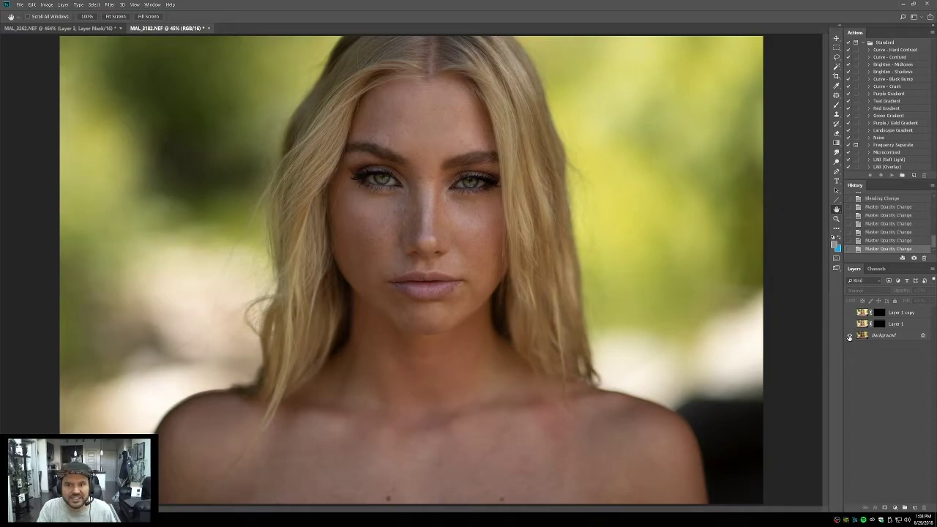
pyautogui.keyDown('alt'); pyautogui.click(849, 335); pyautogui.keyUp('alt')
pyautogui.click(836, 218)
pyautogui.moveTo(315, 144); pyautogui.dragTo(528, 225)
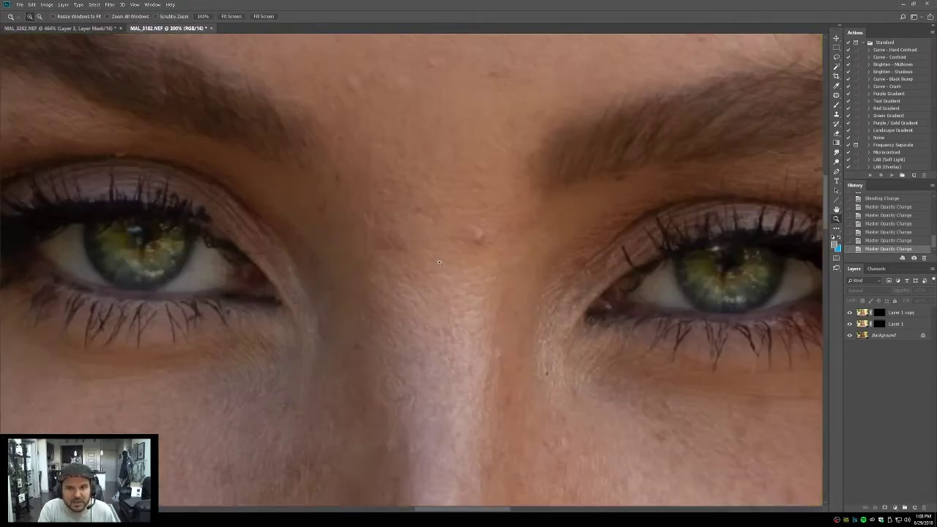
pyautogui.keyDown('alt'); pyautogui.click(849, 335); pyautogui.keyUp('alt')
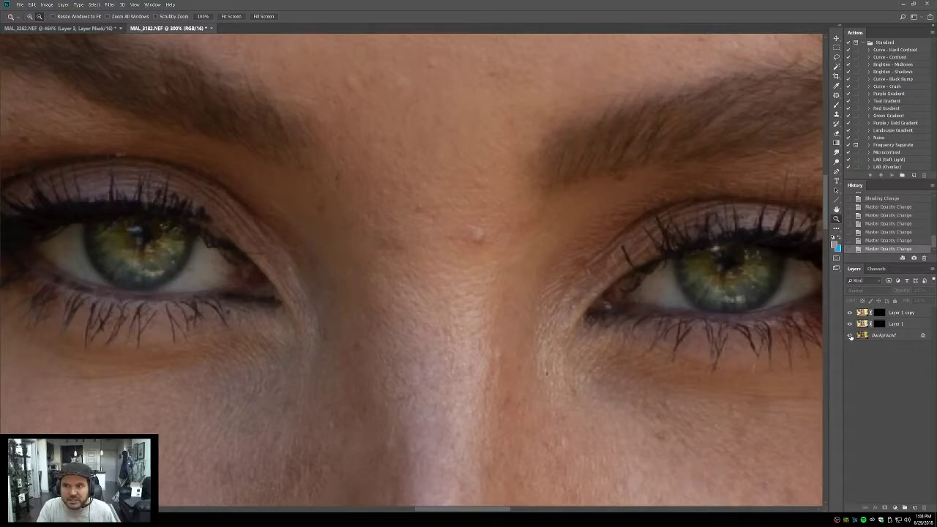
pyautogui.keyDown('alt'); pyautogui.click(849, 335); pyautogui.keyUp('alt')
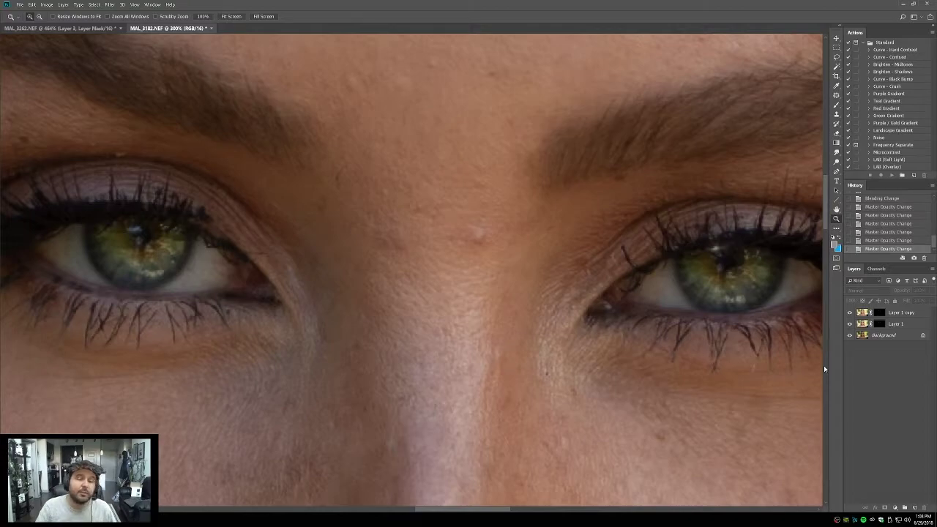
# Step: Readjust Layer 1's opacity to 30% while viewing a single eye up close
pyautogui.doubleClick(836, 209)
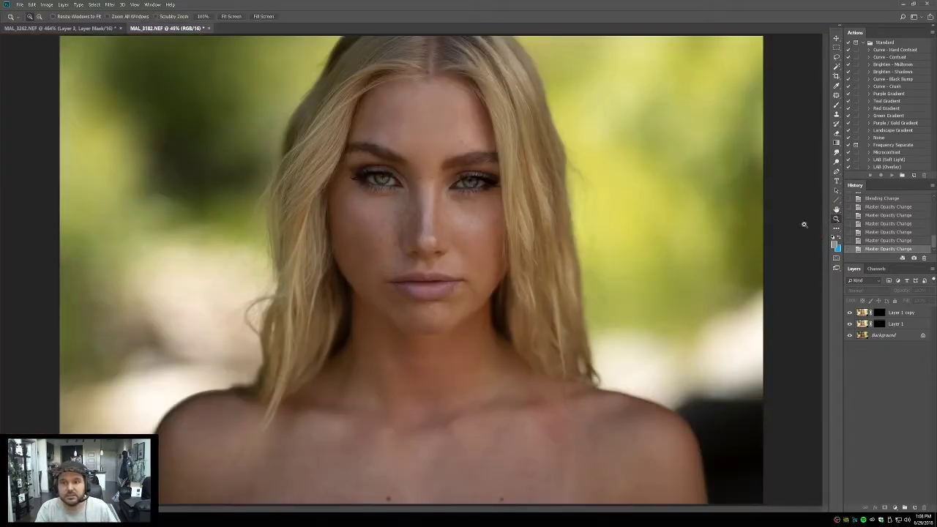
pyautogui.moveTo(369, 160); pyautogui.dragTo(430, 189)
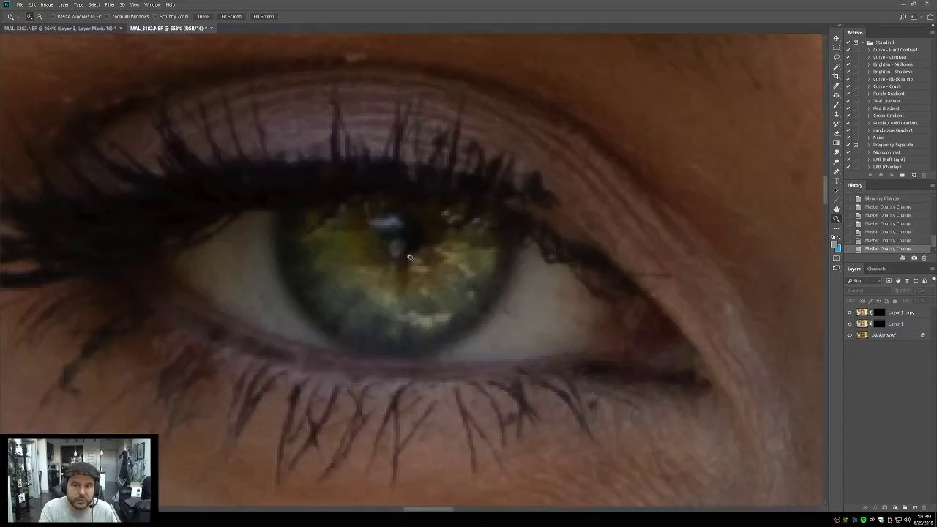
pyautogui.moveTo(850, 313); pyautogui.dragTo(856, 327)
pyautogui.click(857, 326)
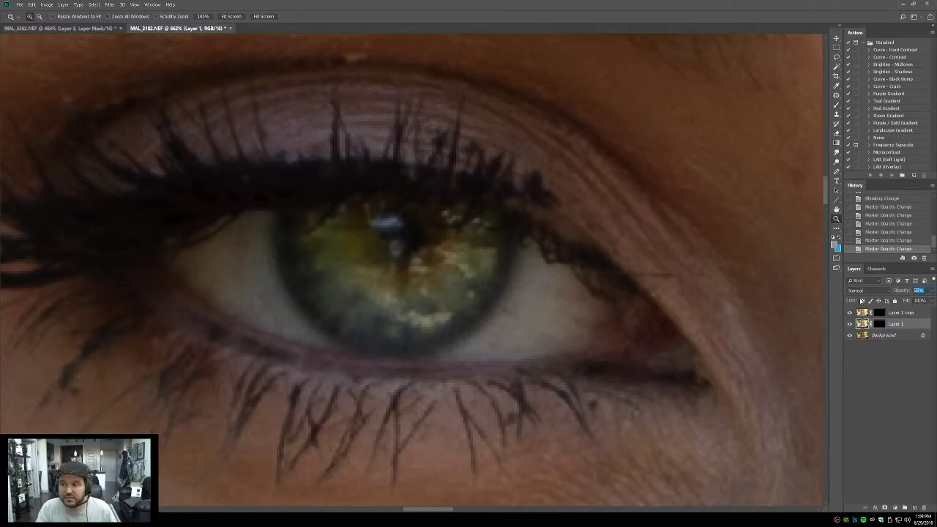
pyautogui.click(855, 315)
pyautogui.click(865, 366)
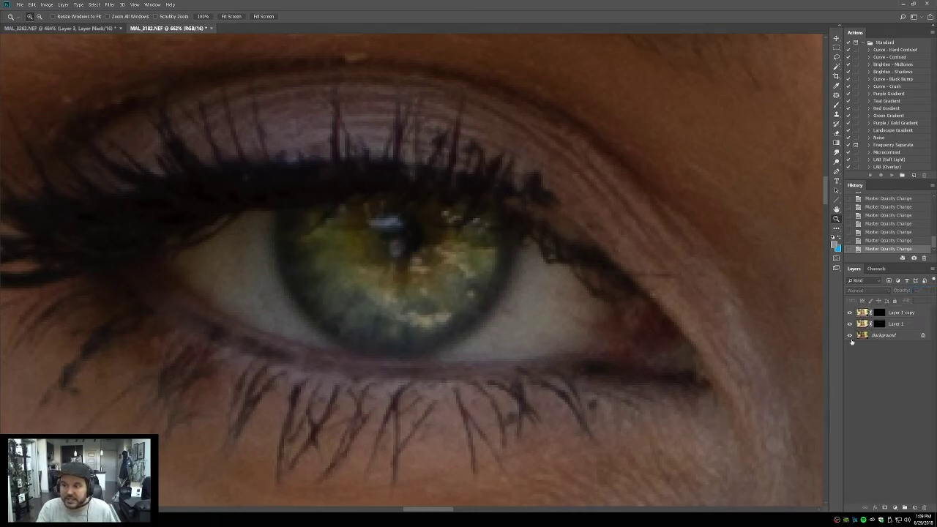
# Step: Stamp all visible layers into a new layer above Layer 1 copy and apply the High Pass filter to it
pyautogui.click(862, 324)
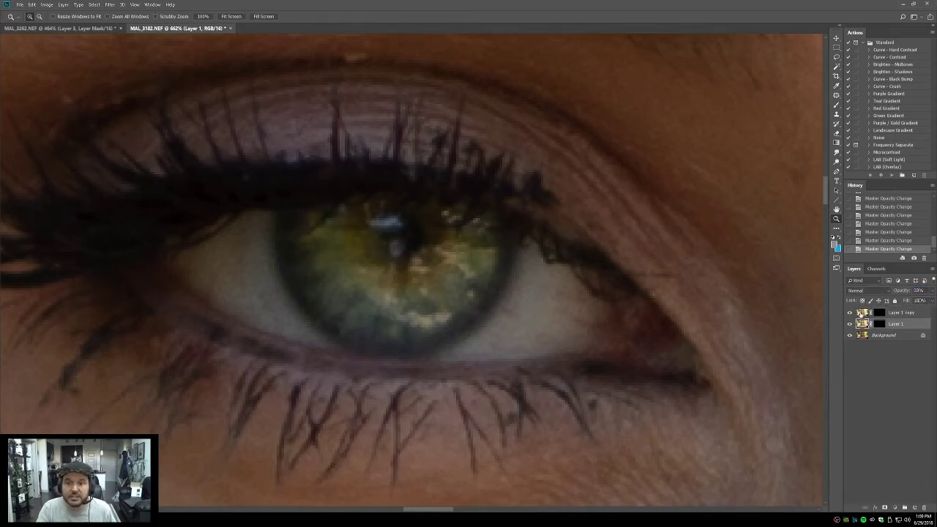
pyautogui.click(862, 313)
pyautogui.click(865, 293)
pyautogui.click(863, 290)
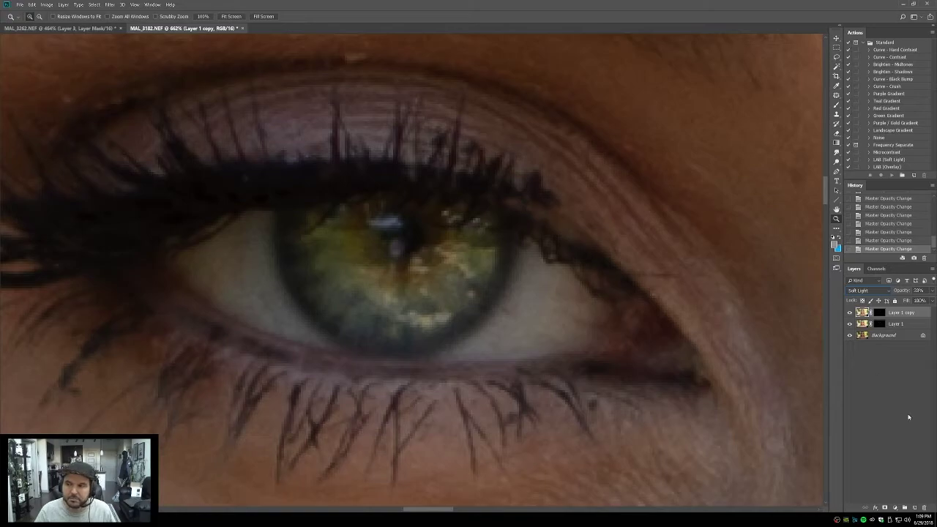
pyautogui.hotkey('ctrl', 'shift', 'alt', 'e')
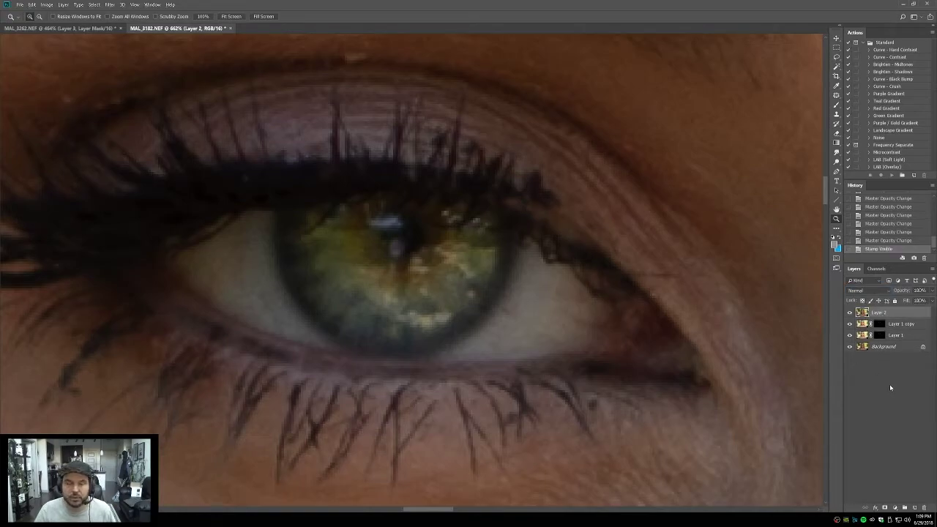
pyautogui.click(109, 5)
pyautogui.moveTo(129, 151)
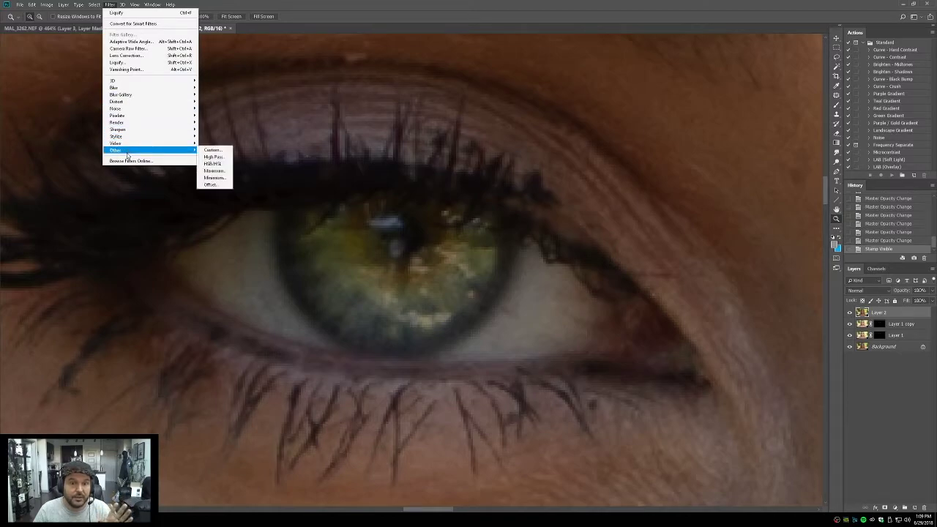
pyautogui.click(215, 156)
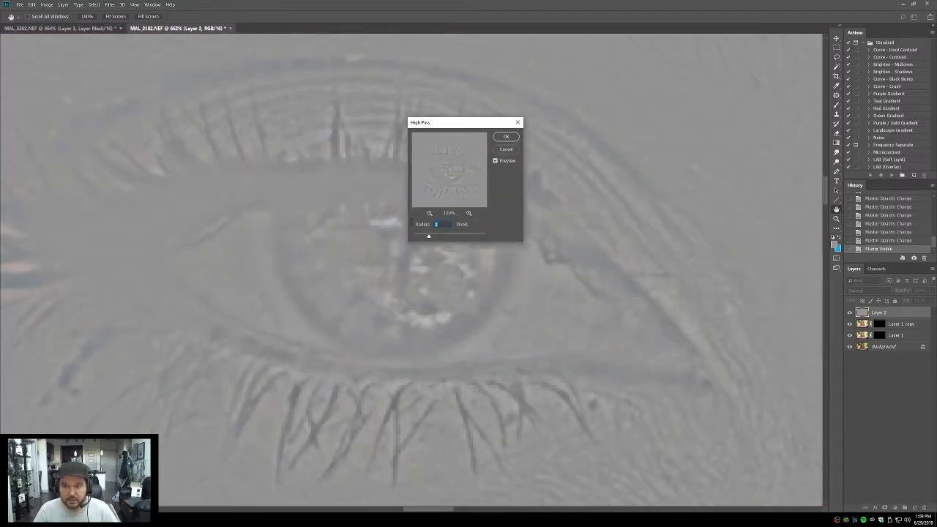
pyautogui.click(504, 135)
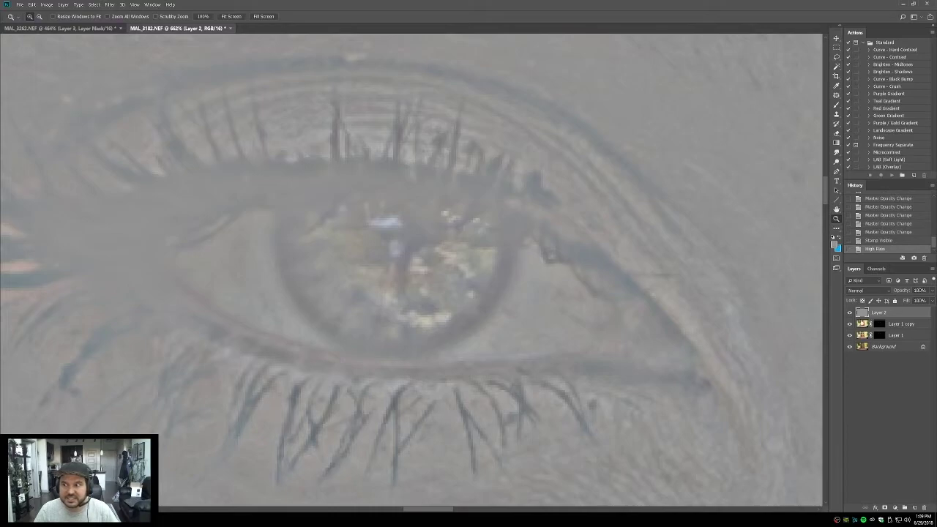
# Step: Set the High Pass layer's blend mode to Soft Light and undo the layer mask added to it
pyautogui.click(860, 292)
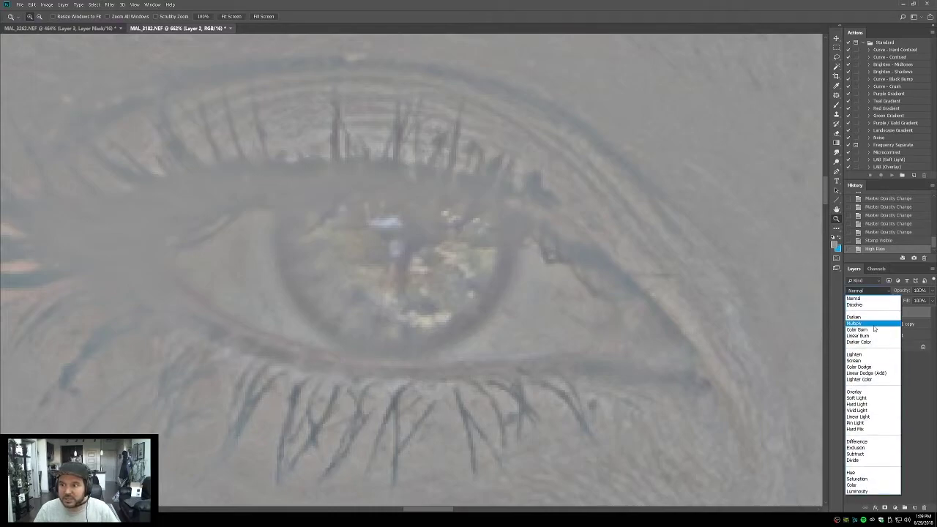
pyautogui.click(856, 396)
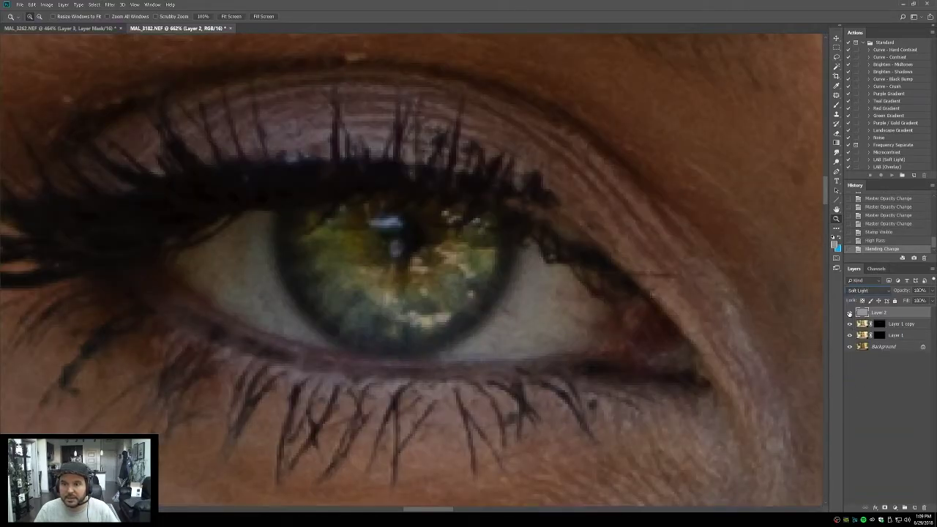
pyautogui.hotkey('ctrl', 'z')
# Step: Copy the iris mask from Layer 1 onto the High Pass layer, Layer 2
pyautogui.hotkey('ctrl', '0')
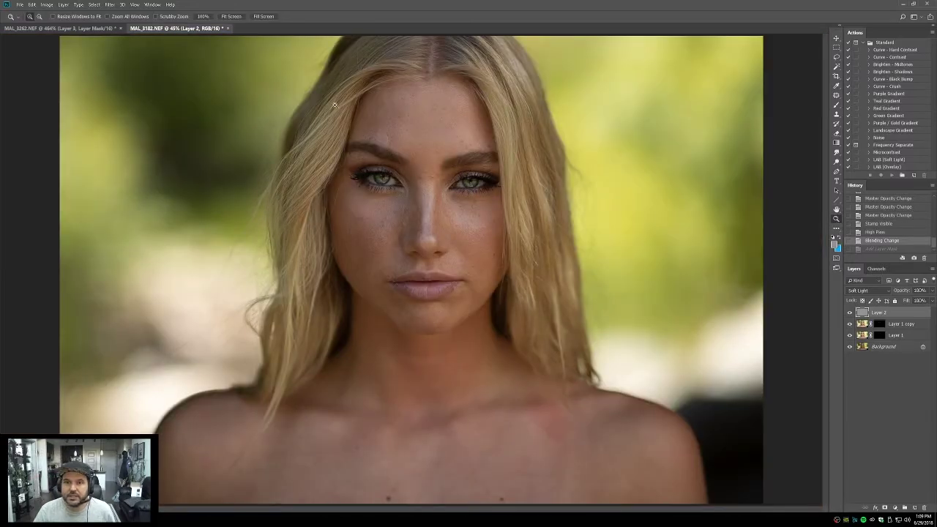
pyautogui.hotkey('ctrl', '1')
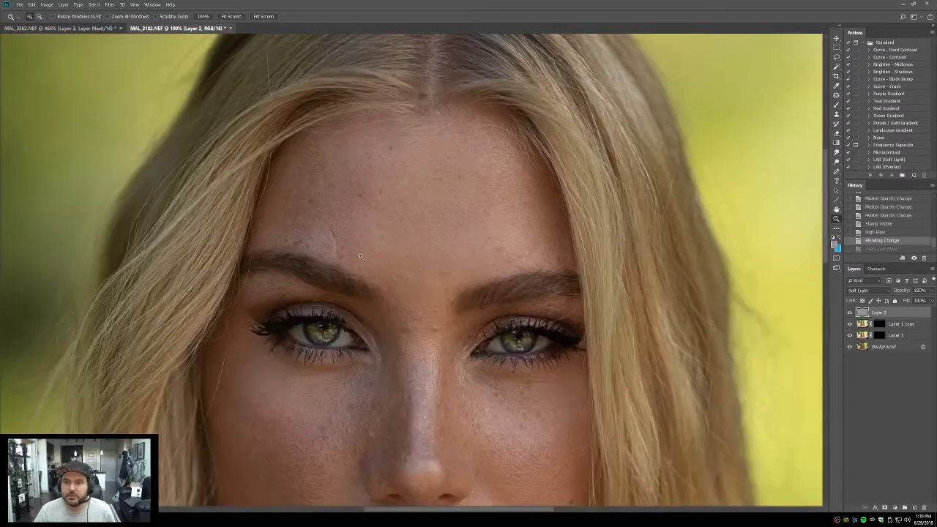
pyautogui.moveTo(186, 264); pyautogui.dragTo(429, 397)
pyautogui.moveTo(581, 328); pyautogui.dragTo(479, 332)
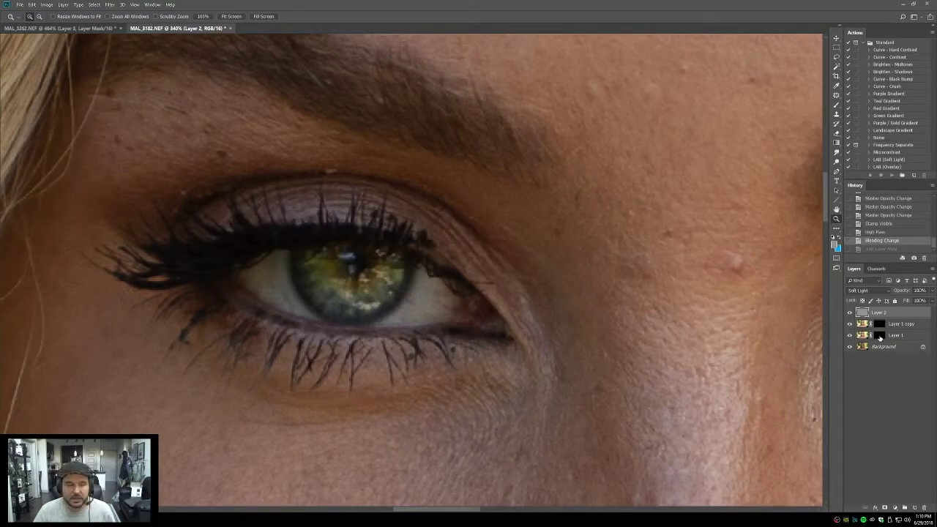
pyautogui.moveTo(880, 338); pyautogui.dragTo(879, 312)
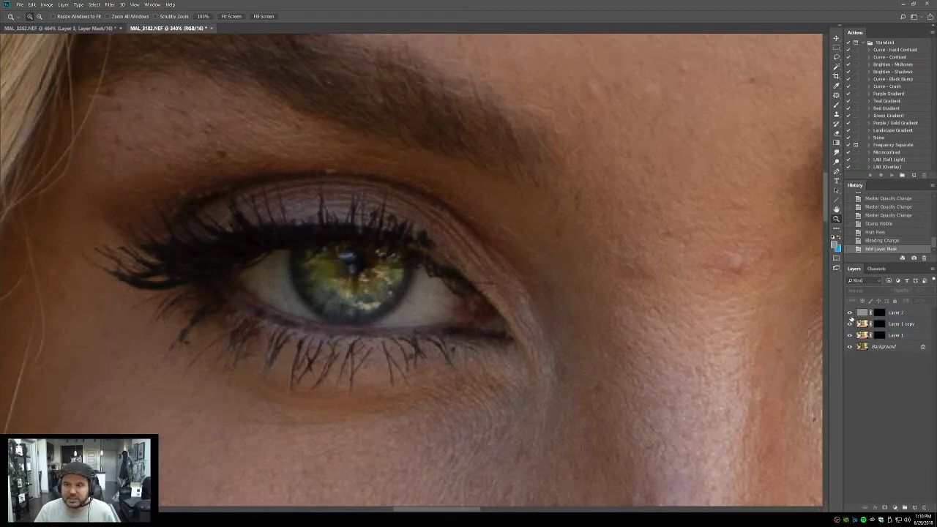
# Step: Check Layer 2's mask coverage and compare the close-up eye with and without the High Pass sharpening
pyautogui.click(851, 313)
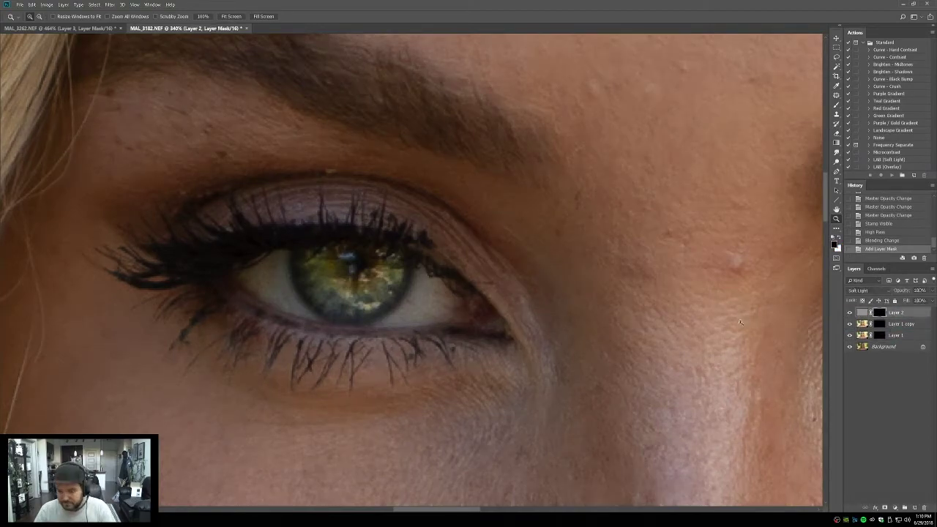
pyautogui.press('\\')
pyautogui.press('\\')
pyautogui.click(849, 314)
pyautogui.click(849, 313)
pyautogui.click(849, 313)
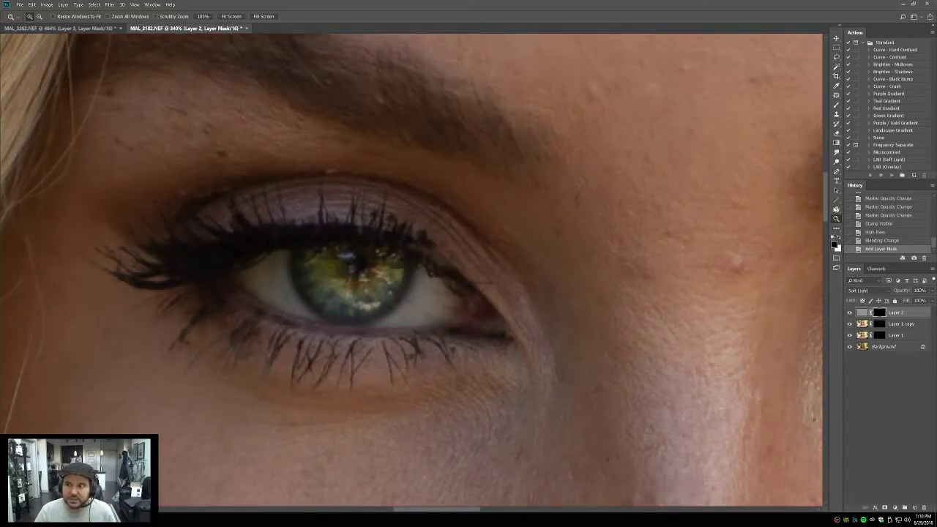
# Step: View the whole face at 100% and compare it with Layer 2 hidden and shown
pyautogui.doubleClick(837, 221)
pyautogui.moveTo(677, 311); pyautogui.dragTo(548, 245)
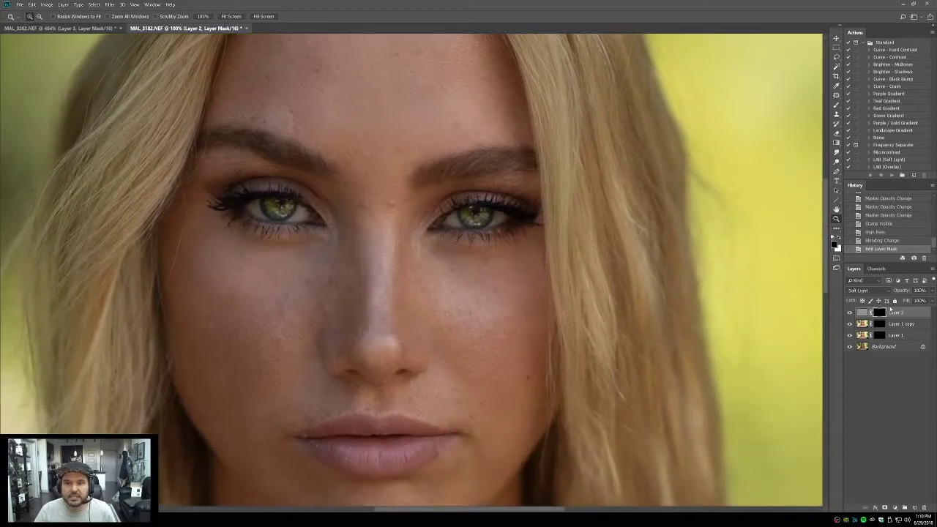
pyautogui.click(849, 313)
pyautogui.click(849, 313)
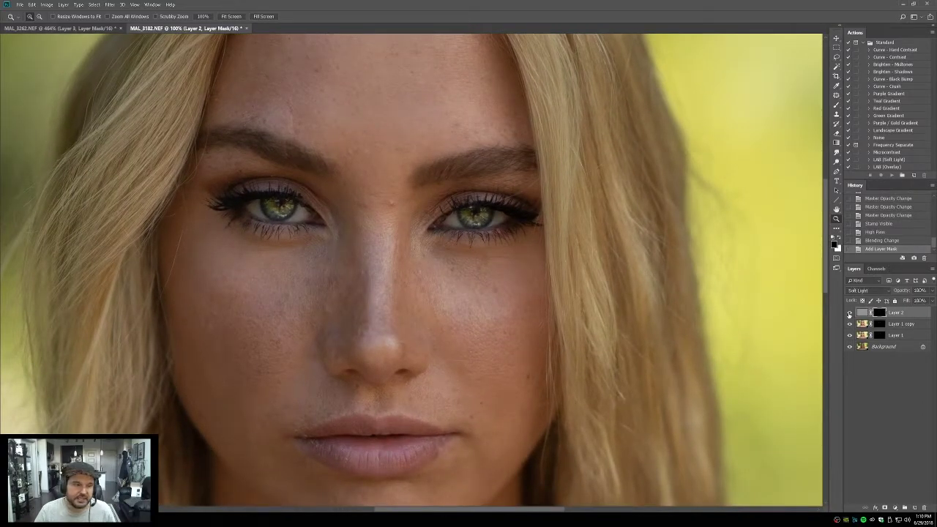
pyautogui.click(849, 313)
pyautogui.click(849, 313)
pyautogui.click(849, 313)
pyautogui.click(849, 313)
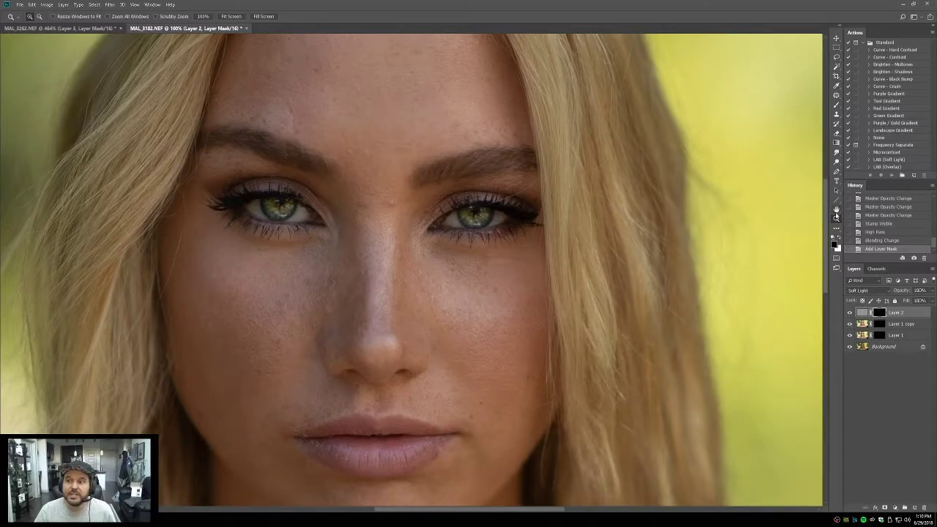
# Step: Compare both eyes up close with and without Layer 2, and lower Layer 2's opacity to about 33%
pyautogui.moveTo(216, 112); pyautogui.dragTo(603, 315)
pyautogui.click(849, 315)
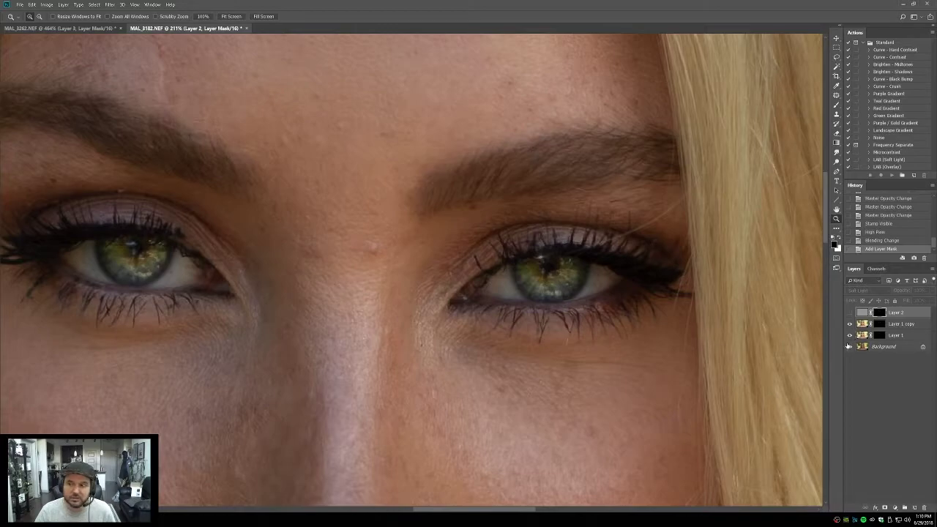
pyautogui.click(849, 313)
pyautogui.click(850, 314)
pyautogui.click(850, 314)
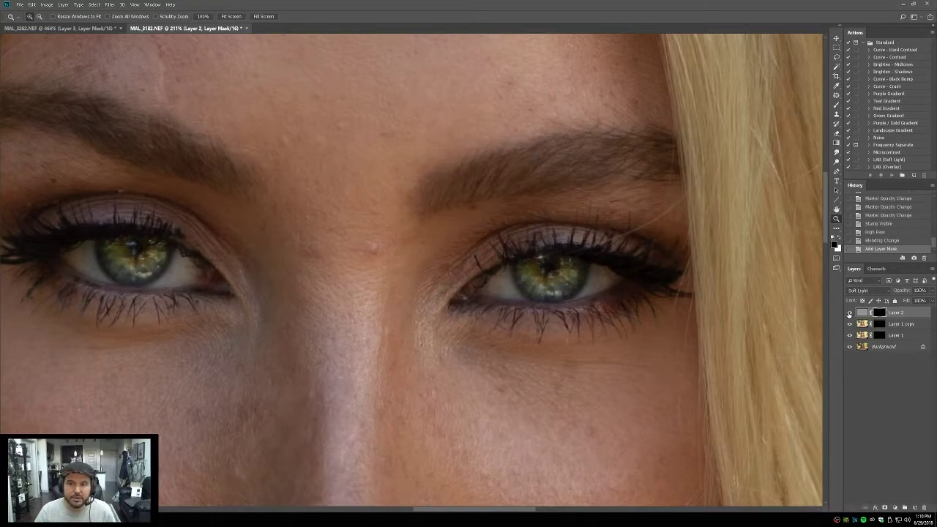
pyautogui.moveTo(908, 302); pyautogui.dragTo(910, 300)
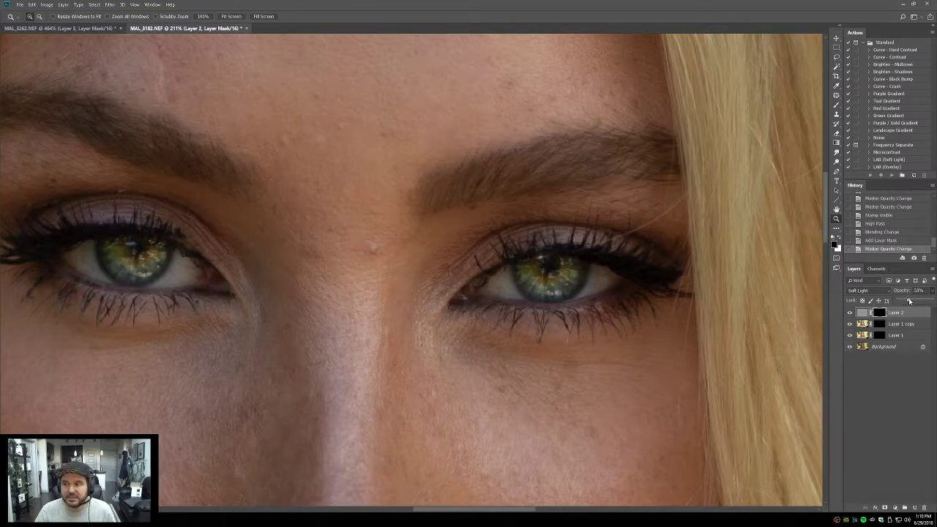
# Step: Compare the retouched eye close-up with the original by toggling the other layers, and view the whole portrait
pyautogui.keyDown('alt'); pyautogui.click(849, 347); pyautogui.keyUp('alt')
pyautogui.keyDown('alt'); pyautogui.click(849, 347); pyautogui.keyUp('alt')
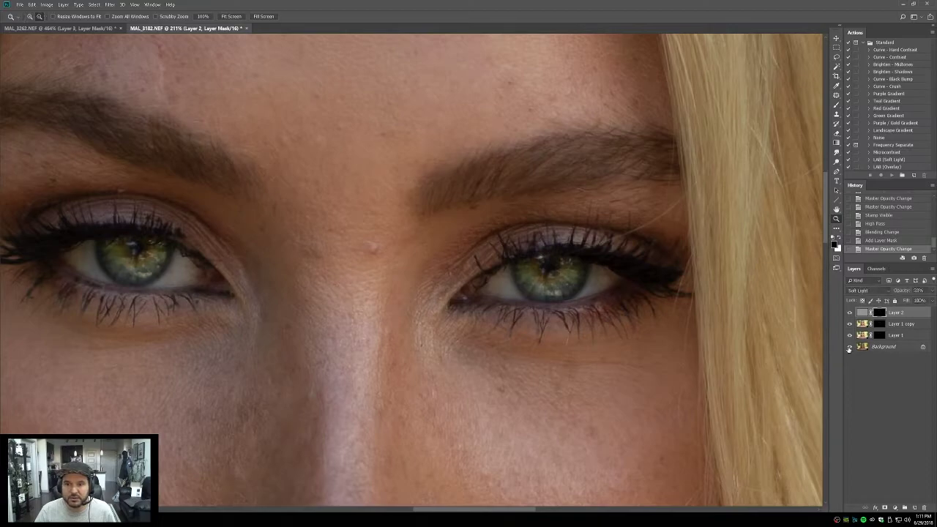
pyautogui.keyDown('alt'); pyautogui.click(849, 347); pyautogui.keyUp('alt')
pyautogui.keyDown('alt'); pyautogui.click(849, 347); pyautogui.keyUp('alt')
pyautogui.click(837, 209)
pyautogui.doubleClick(836, 210)
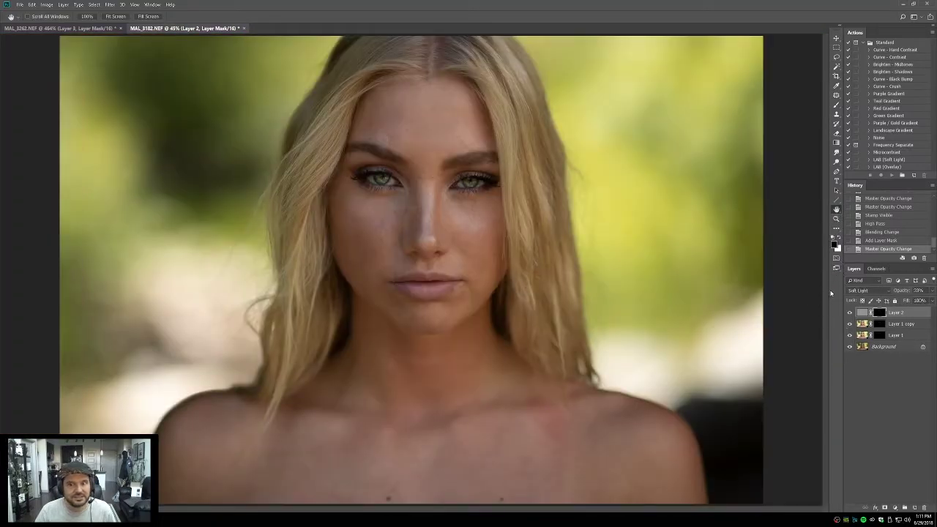
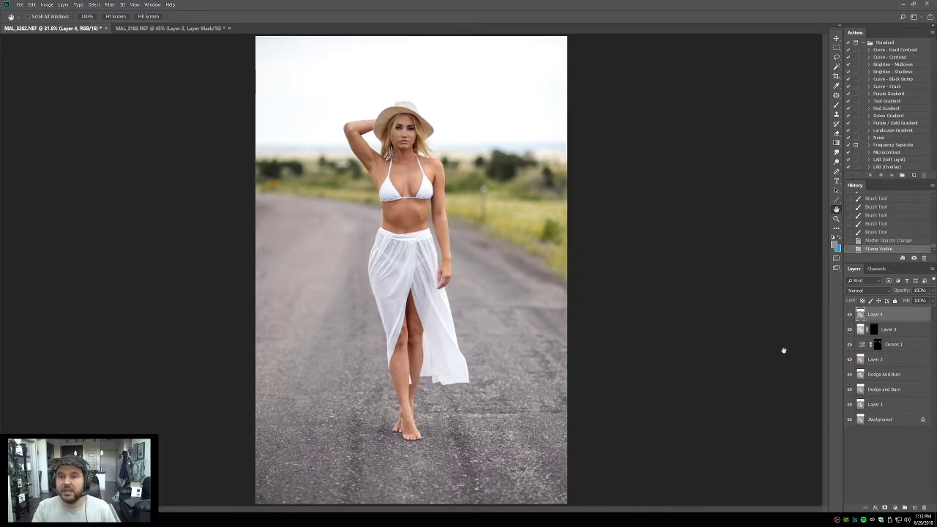
# Step: Set the background colour to a muted teal, about H 192, S 57, B 66
pyautogui.click(838, 249)
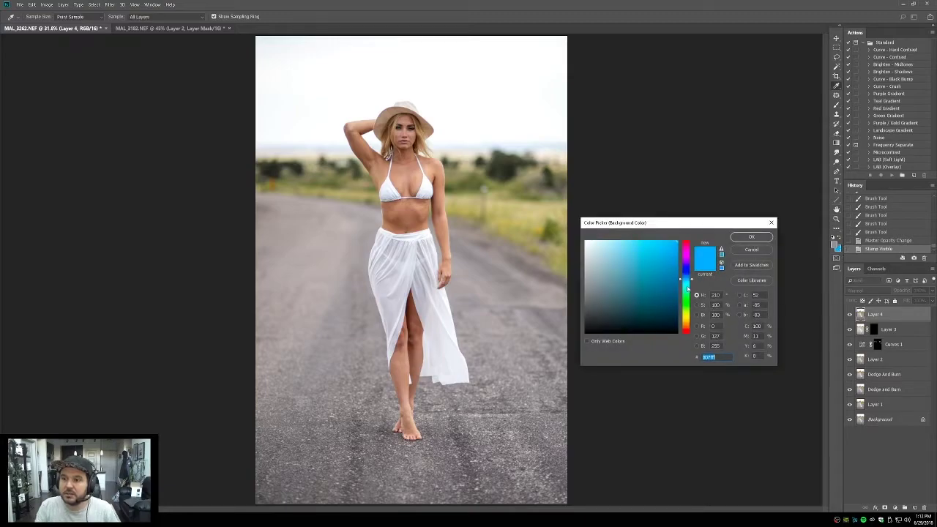
pyautogui.click(686, 286)
pyautogui.click(751, 236)
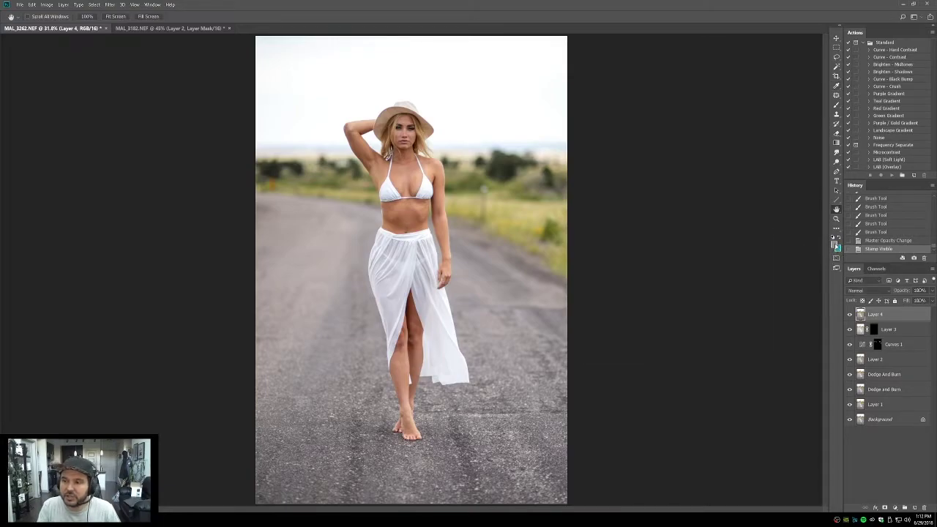
# Step: Set the foreground colour to a muted burnt orange, about H 29, S 58, B 60
pyautogui.click(834, 243)
pyautogui.moveTo(685, 332); pyautogui.dragTo(686, 330)
pyautogui.click(632, 273)
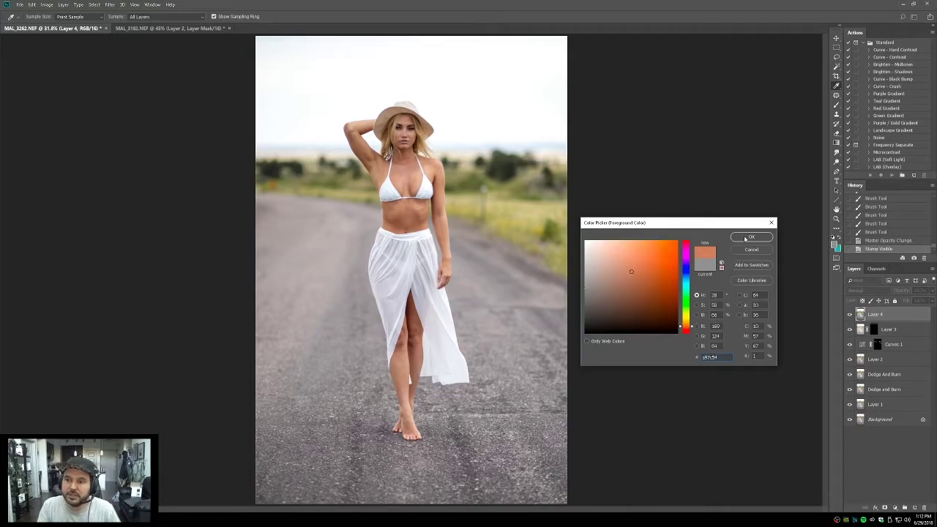
pyautogui.click(638, 278)
pyautogui.click(745, 238)
pyautogui.press('h')
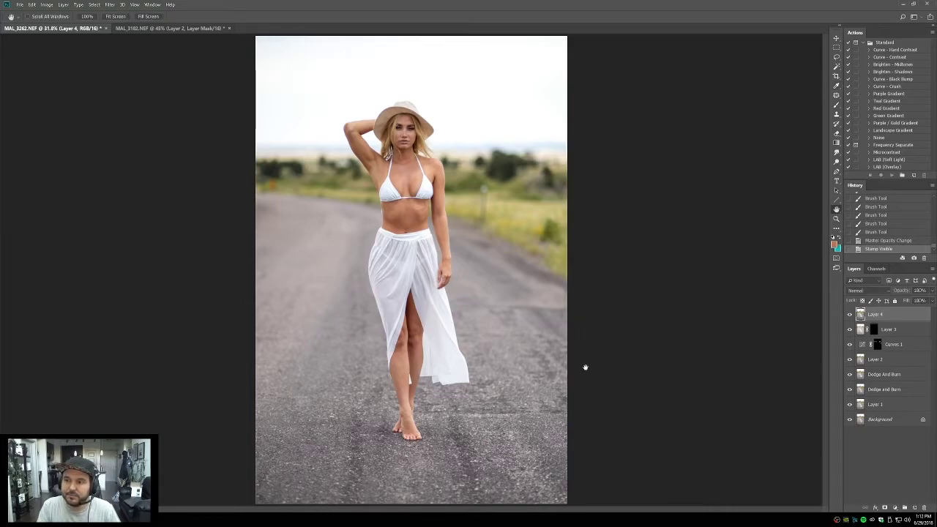
# Step: Add a Gradient Map adjustment layer on top of the stack, reverse its gradient, and set its blend mode to Soft Light
pyautogui.click(894, 508)
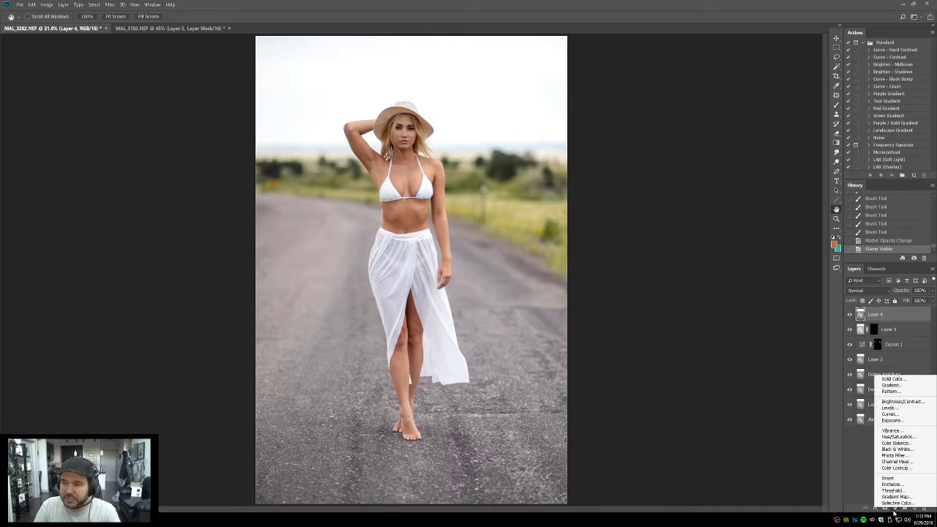
pyautogui.click(894, 497)
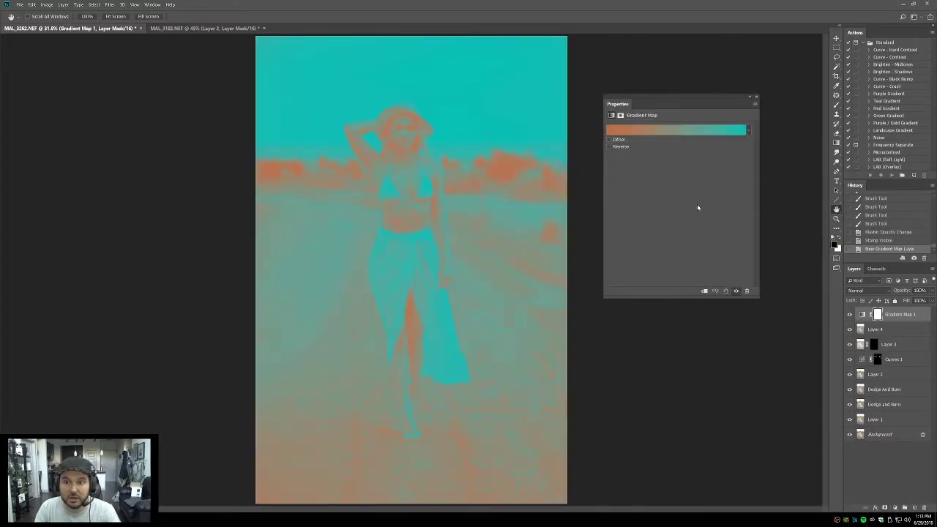
pyautogui.click(608, 146)
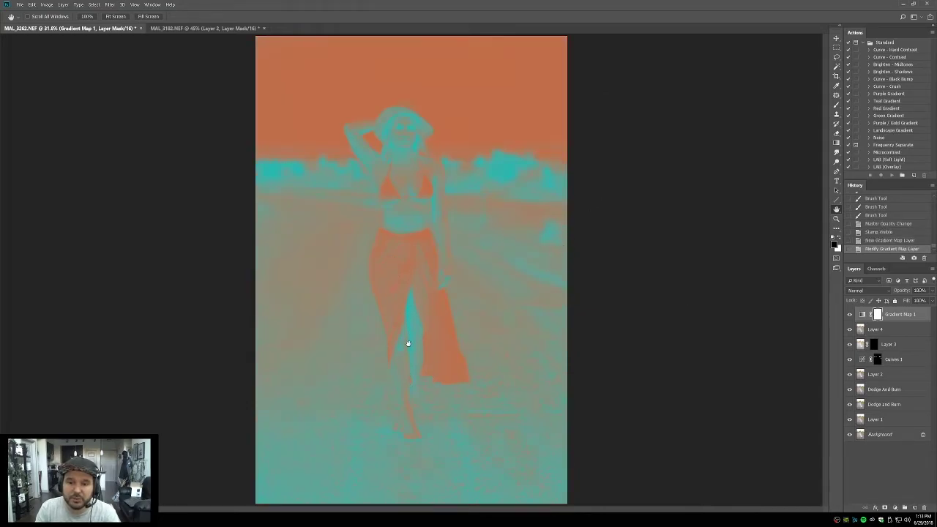
pyautogui.click(862, 290)
pyautogui.click(853, 401)
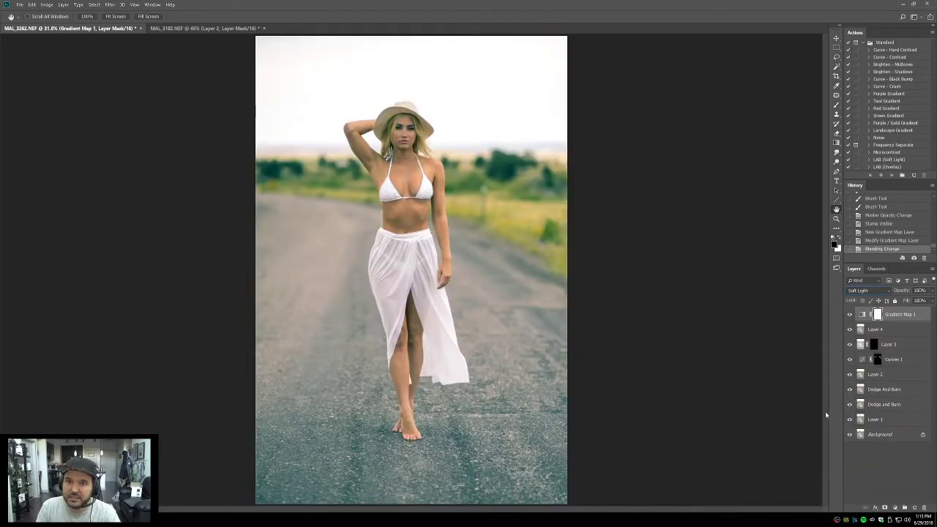
# Step: Examine the colour grade up close on the model and review the Gradient Map layer's settings
pyautogui.press('z')
pyautogui.moveTo(408, 152); pyautogui.dragTo(506, 329)
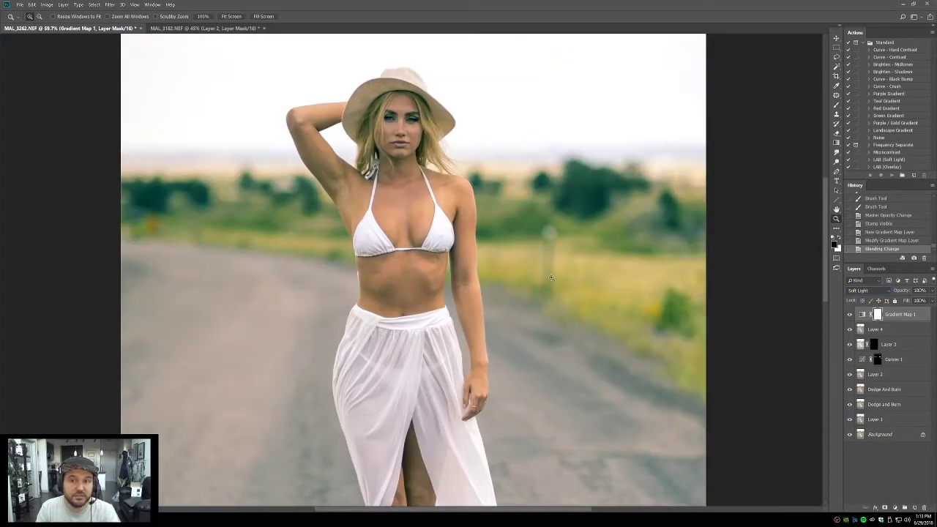
pyautogui.doubleClick(863, 315)
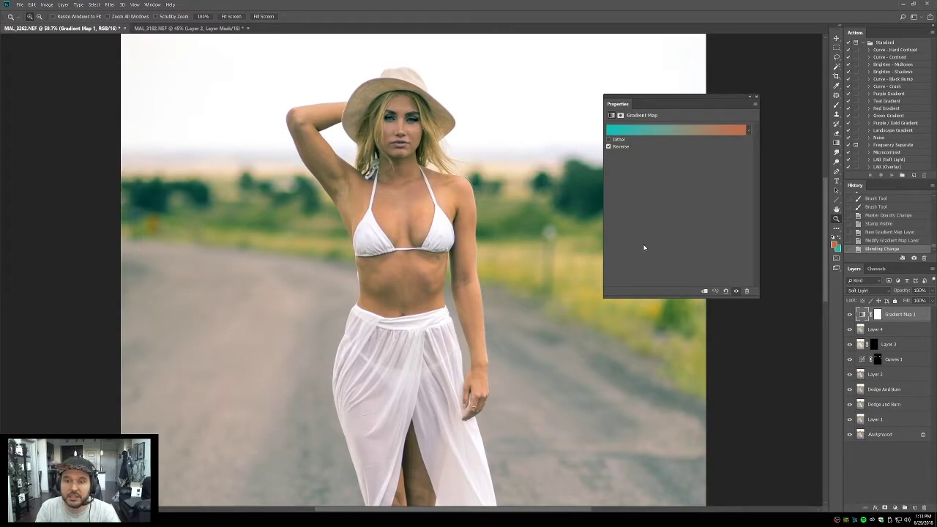
pyautogui.click(756, 97)
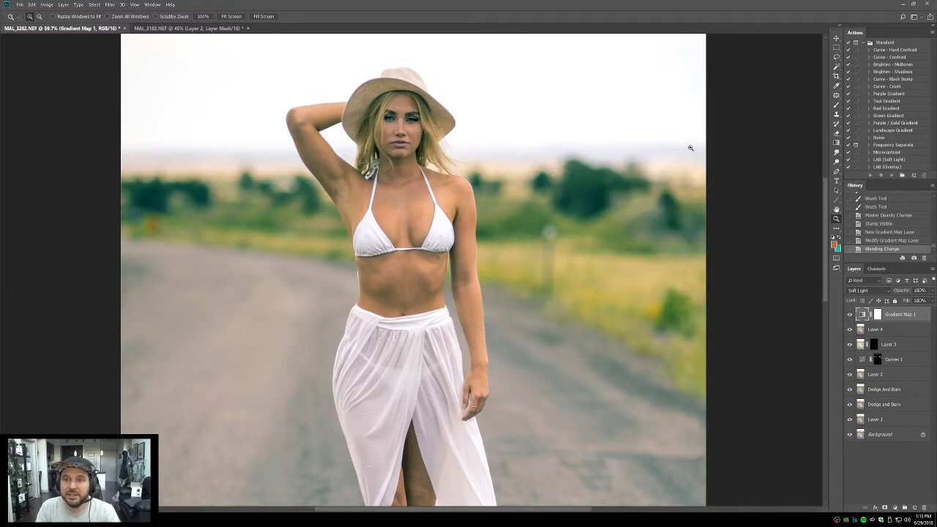
pyautogui.doubleClick(835, 209)
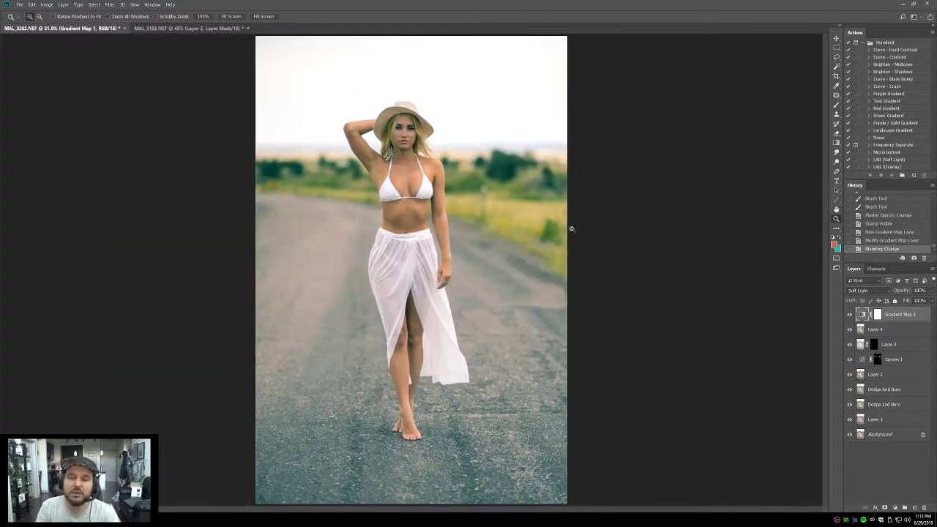
# Step: Lower the Gradient Map layer's opacity to 50% and toggle its visibility to compare the grade
pyautogui.moveTo(327, 87); pyautogui.dragTo(448, 196)
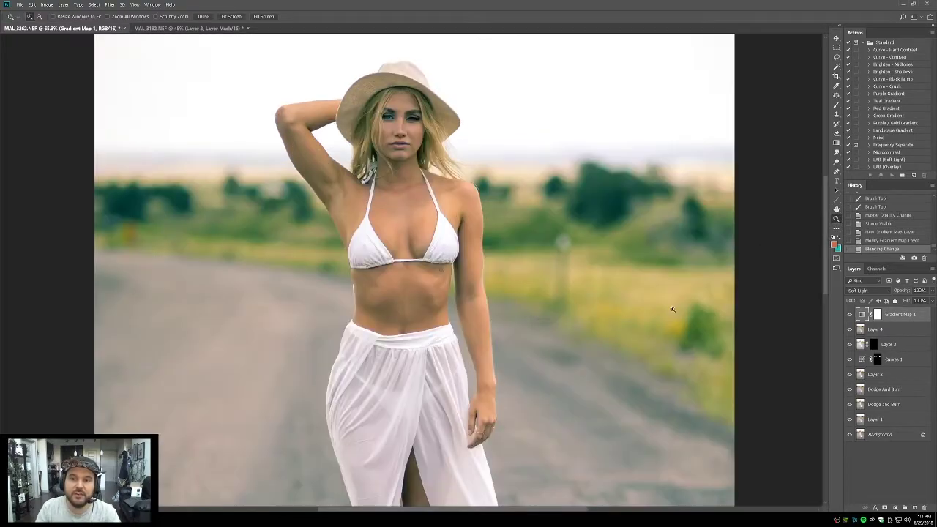
pyautogui.click(932, 291)
pyautogui.moveTo(920, 301); pyautogui.dragTo(916, 301)
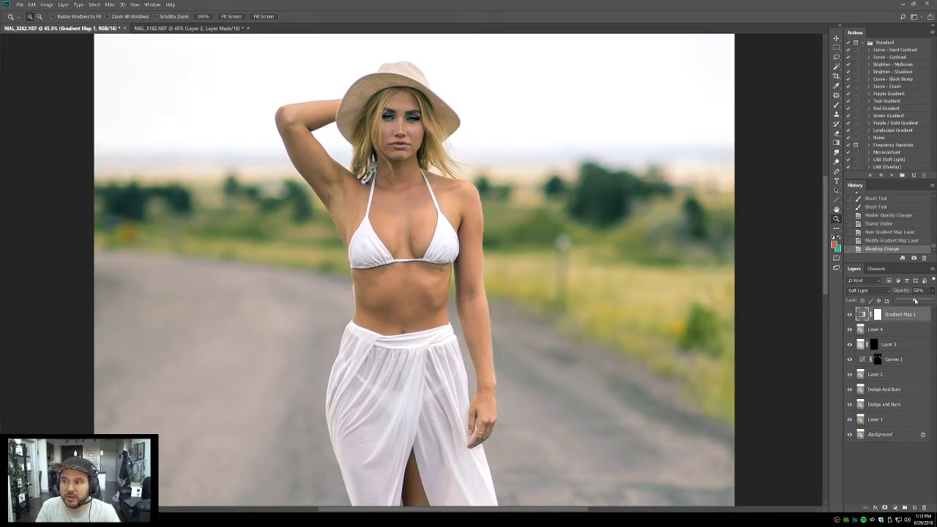
pyautogui.click(849, 314)
pyautogui.click(849, 315)
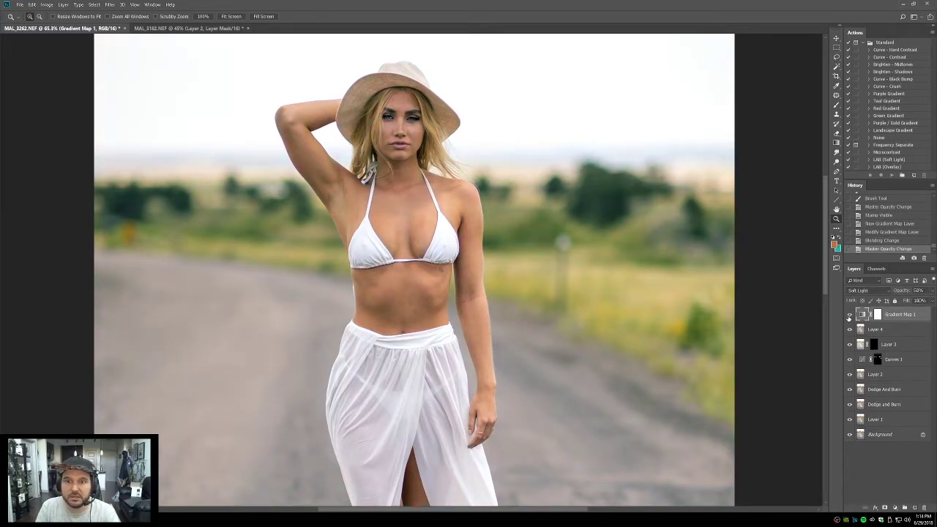
pyautogui.doubleClick(836, 209)
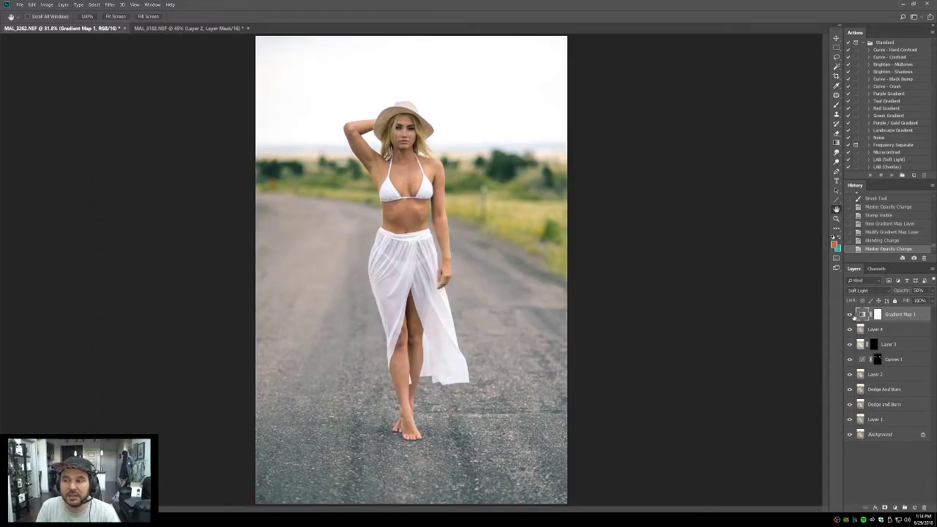
# Step: Turn off the Reverse option of the Gradient Map layer
pyautogui.doubleClick(861, 316)
pyautogui.click(615, 149)
pyautogui.click(756, 99)
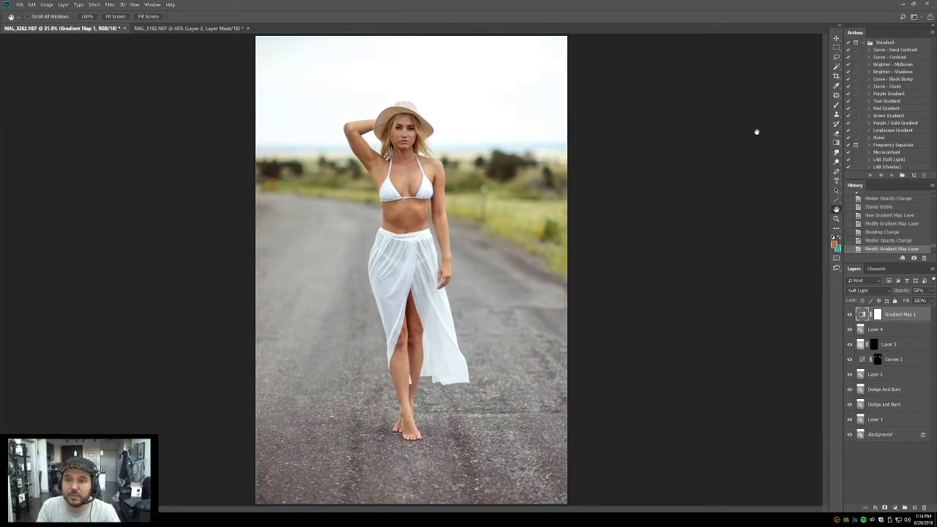
# Step: Raise the Gradient Map layer's opacity to 100% while viewing the model up close
pyautogui.click(836, 219)
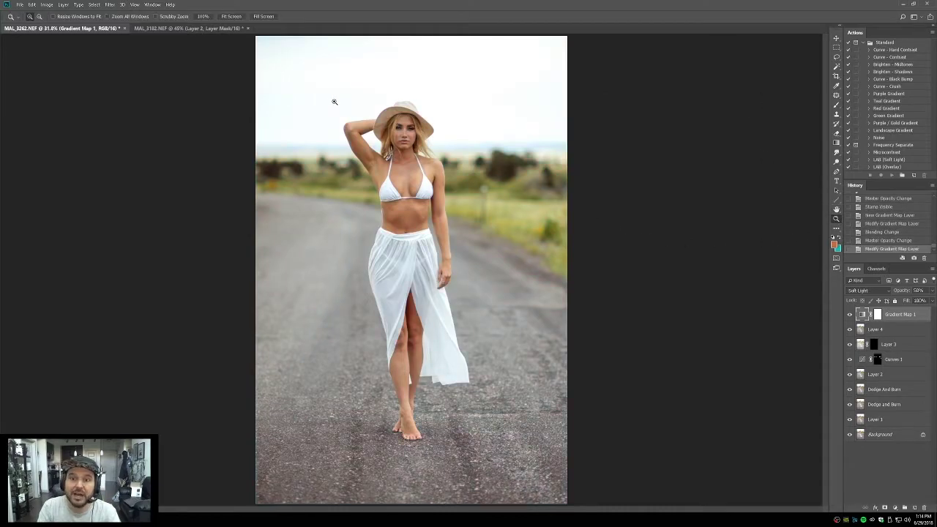
pyautogui.click(423, 172)
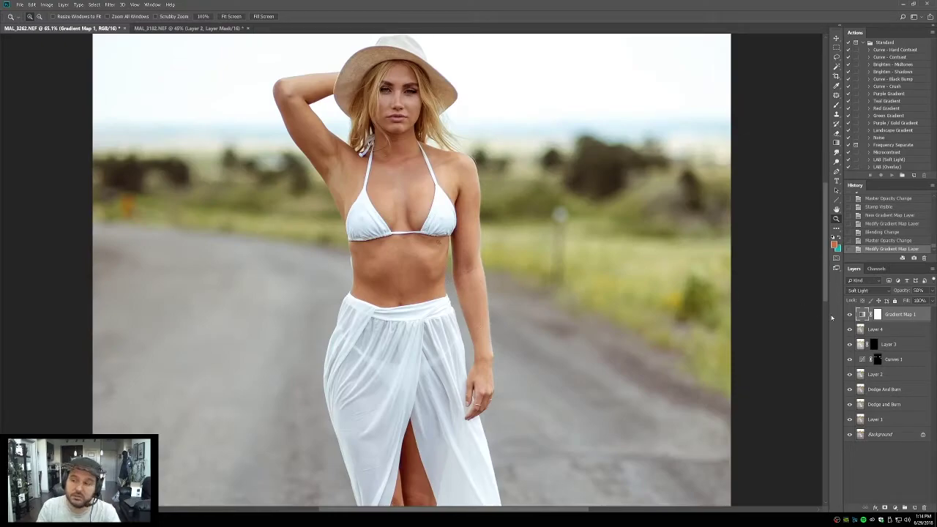
pyautogui.click(882, 315)
pyautogui.doubleClick(881, 315)
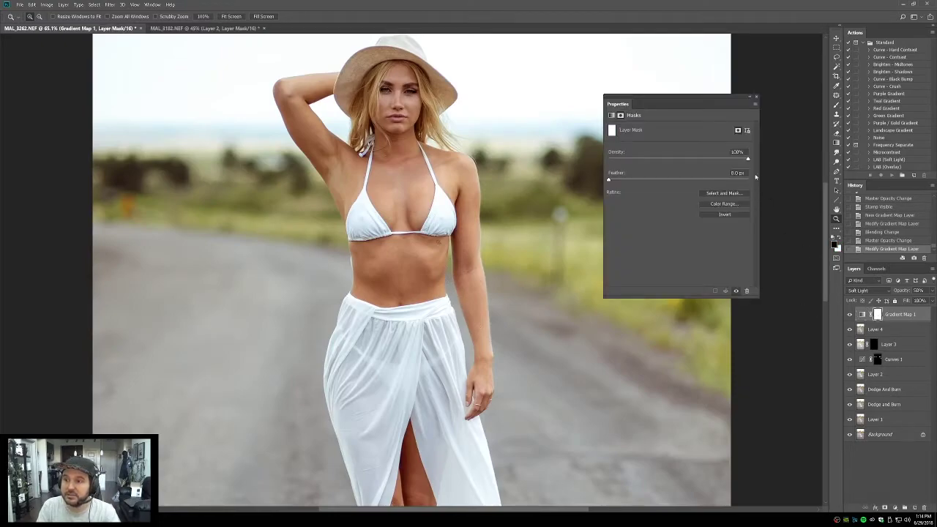
pyautogui.click(758, 99)
pyautogui.click(932, 290)
pyautogui.moveTo(914, 299); pyautogui.dragTo(931, 299)
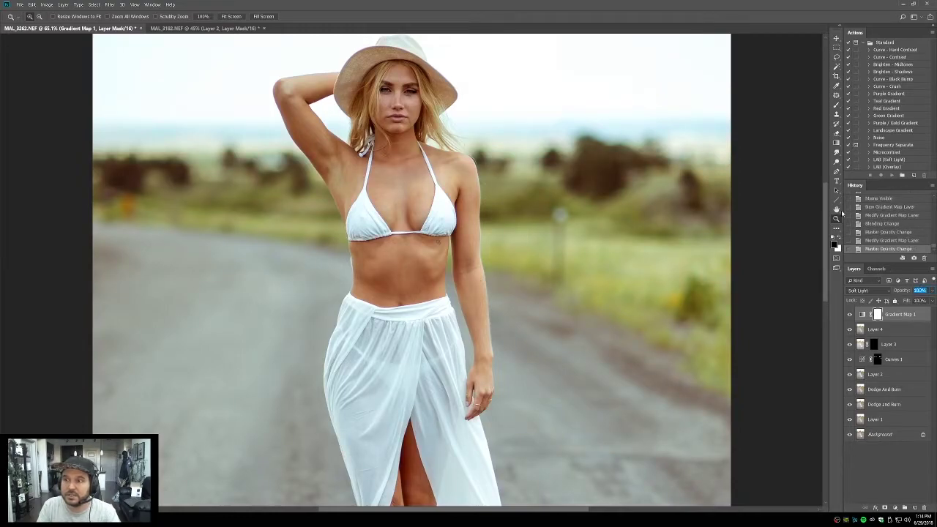
# Step: Delete the teal-and-orange Gradient Map layer
pyautogui.doubleClick(837, 209)
pyautogui.click(837, 218)
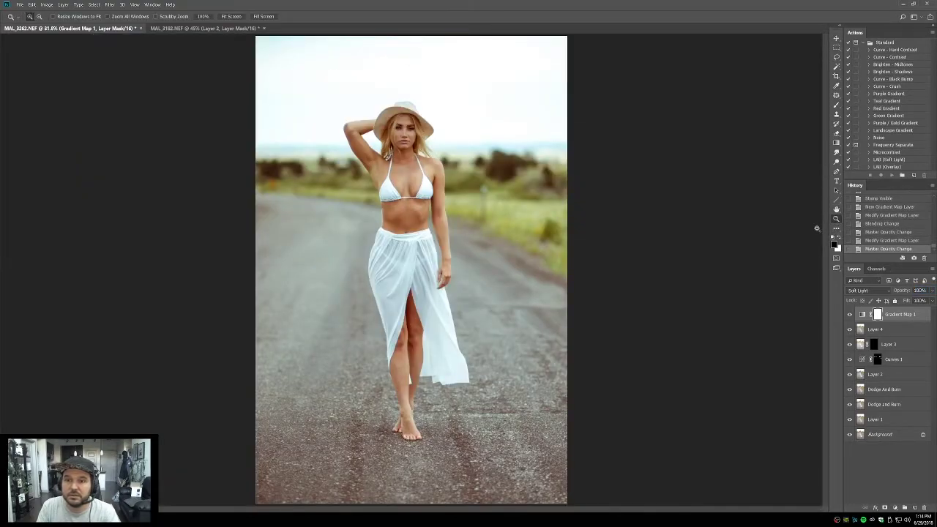
pyautogui.moveTo(862, 315); pyautogui.dragTo(923, 507)
# Step: Set the background colour to a muted blue-violet, about H 251, S 61, B 65
pyautogui.click(839, 250)
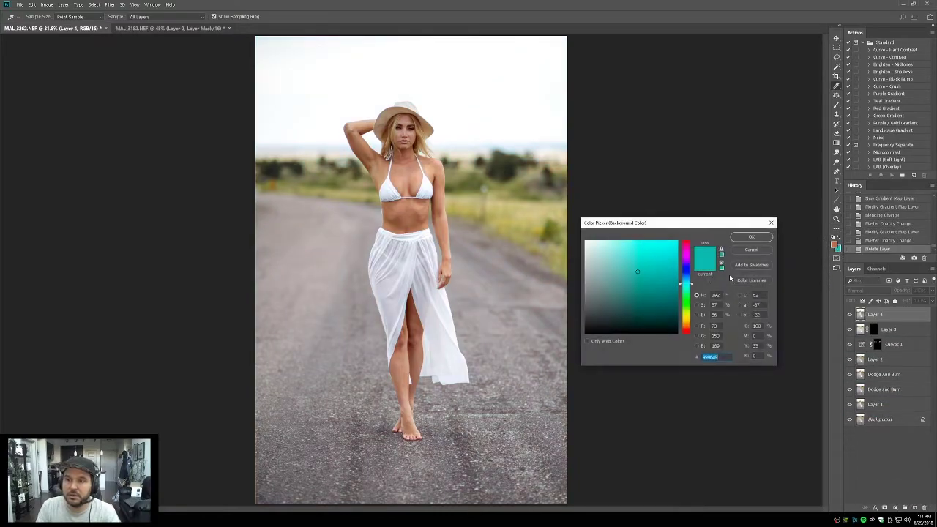
pyautogui.click(688, 272)
pyautogui.click(644, 268)
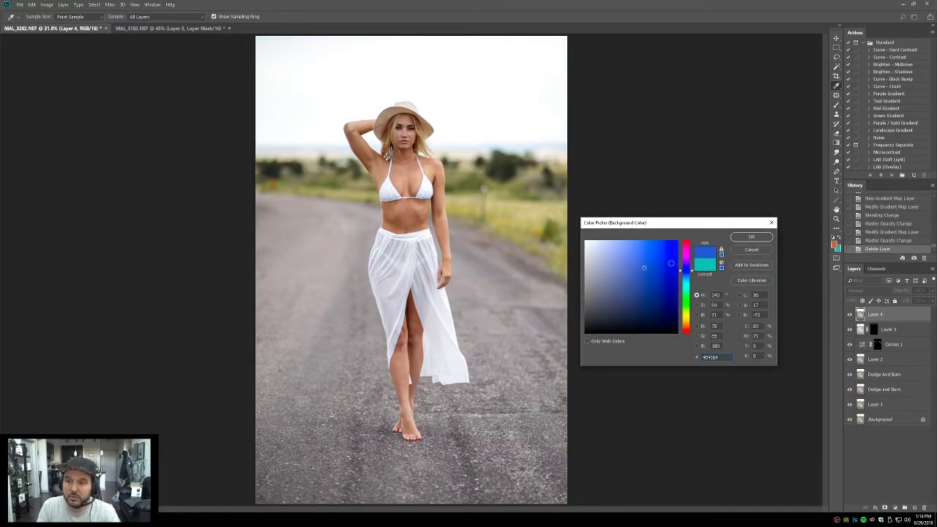
pyautogui.click(658, 267)
pyautogui.moveTo(681, 273); pyautogui.dragTo(681, 270)
pyautogui.click(656, 269)
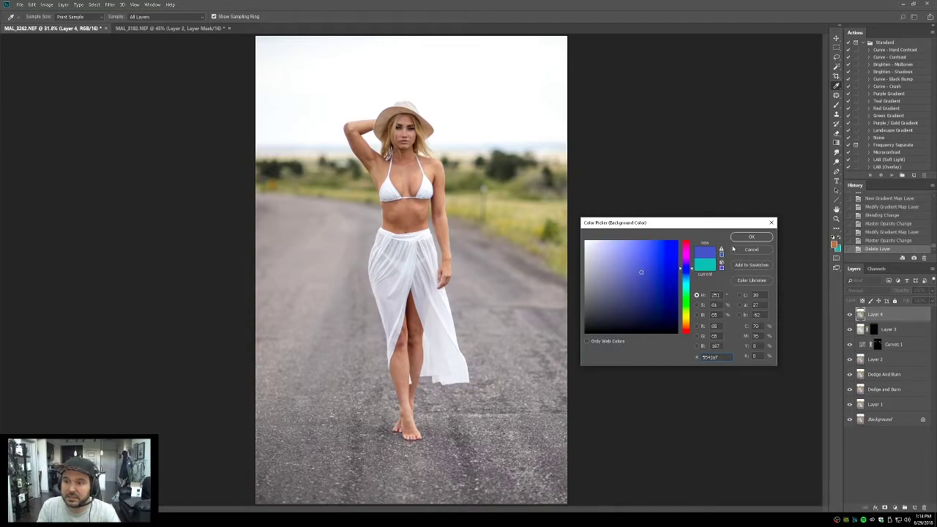
pyautogui.click(751, 237)
# Step: Shift the foreground colour's hue to a golden orange, H 44
pyautogui.click(834, 248)
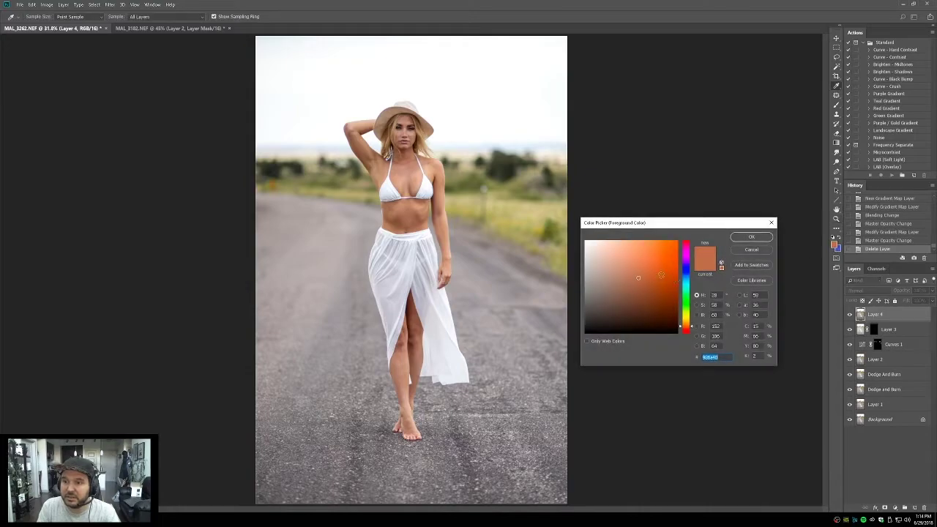
pyautogui.click(686, 324)
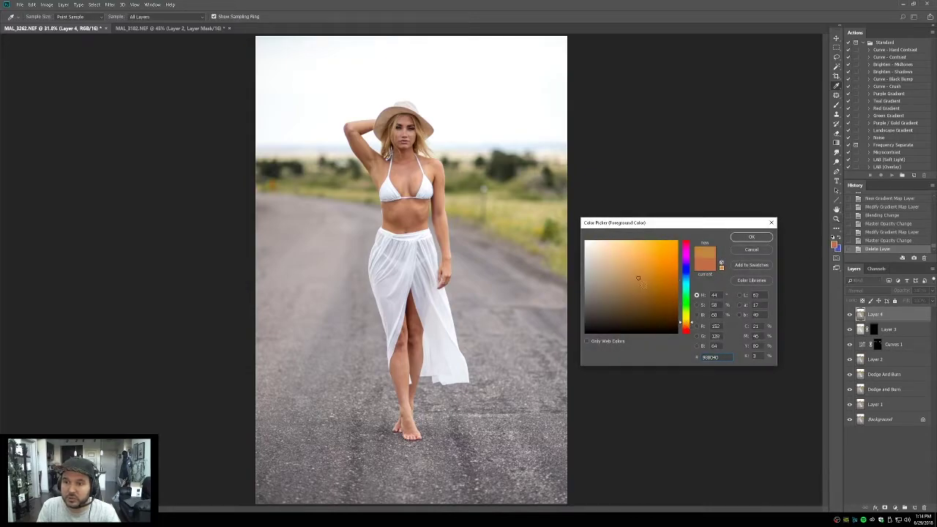
pyautogui.click(751, 236)
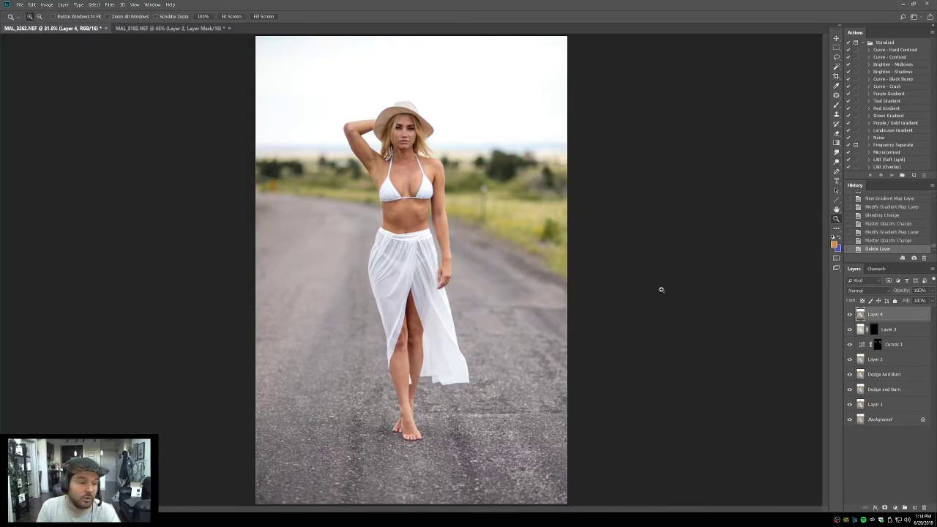
# Step: Add a Gradient Map adjustment layer with the blue and golden-orange colours above the stack and reverse its gradient
pyautogui.click(894, 507)
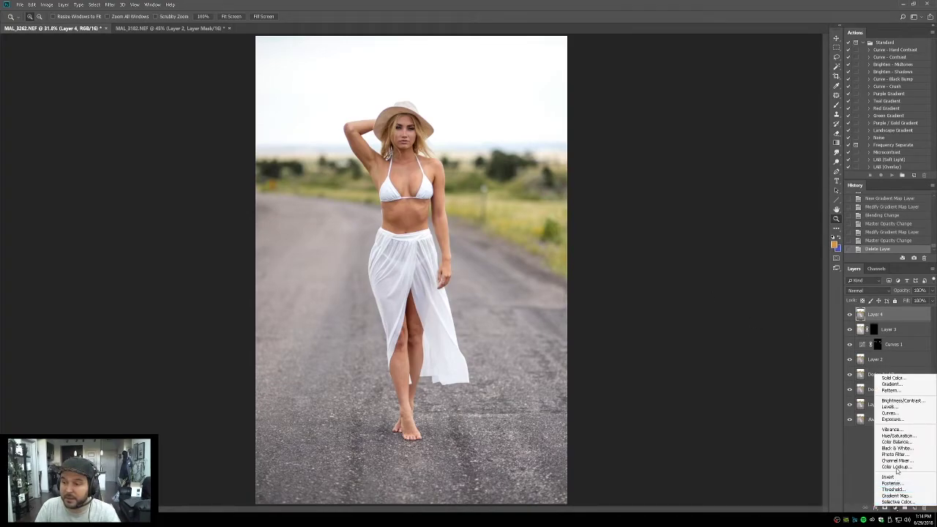
pyautogui.click(895, 497)
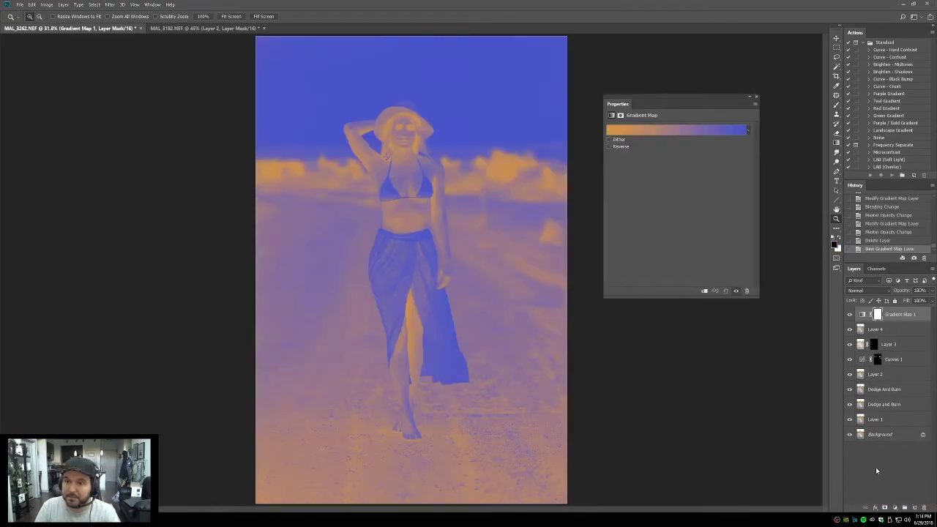
pyautogui.click(608, 147)
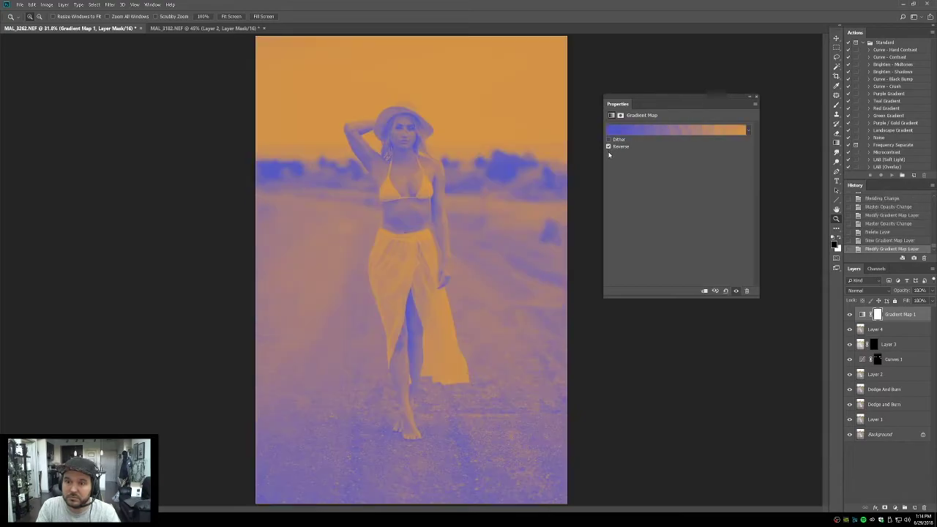
pyautogui.click(756, 98)
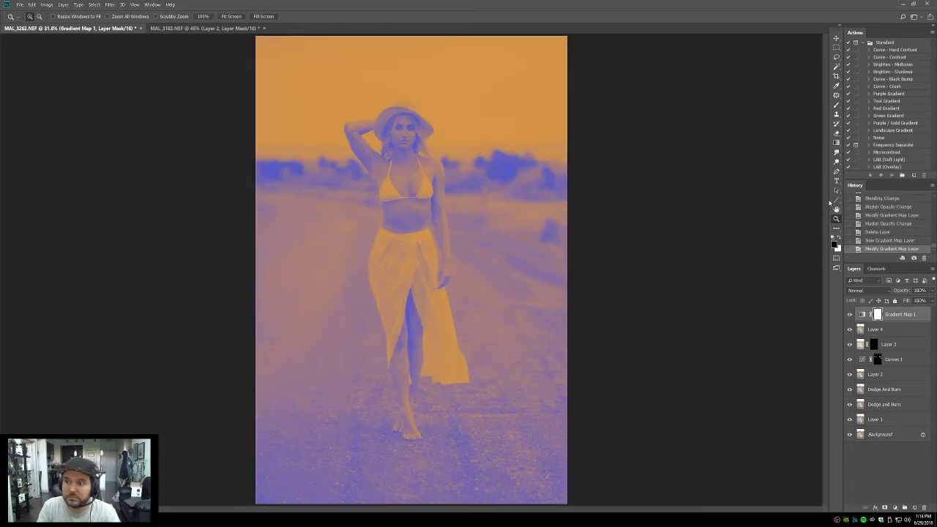
# Step: Set the Gradient Map layer's blending mode to Soft Light and inspect the woman's skin at 100% view
pyautogui.click(858, 291)
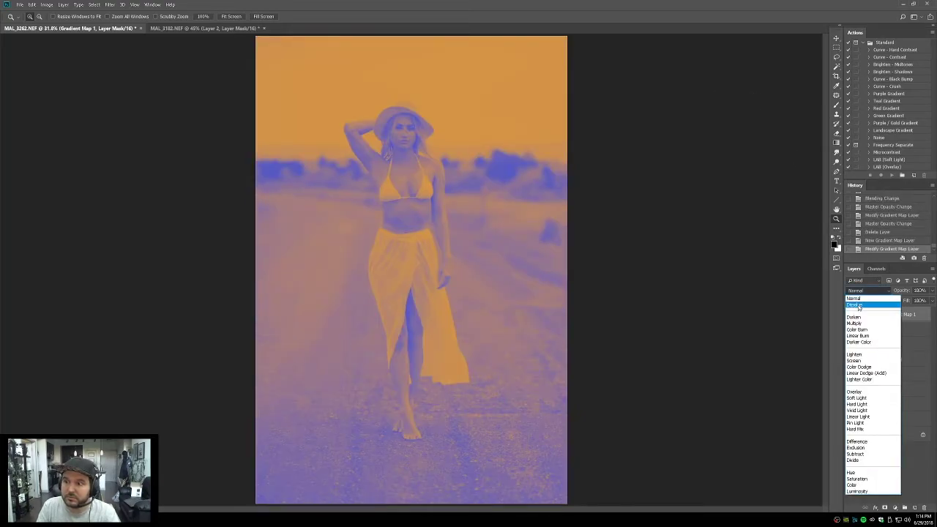
pyautogui.click(856, 399)
pyautogui.hotkey('ctrl', '+')
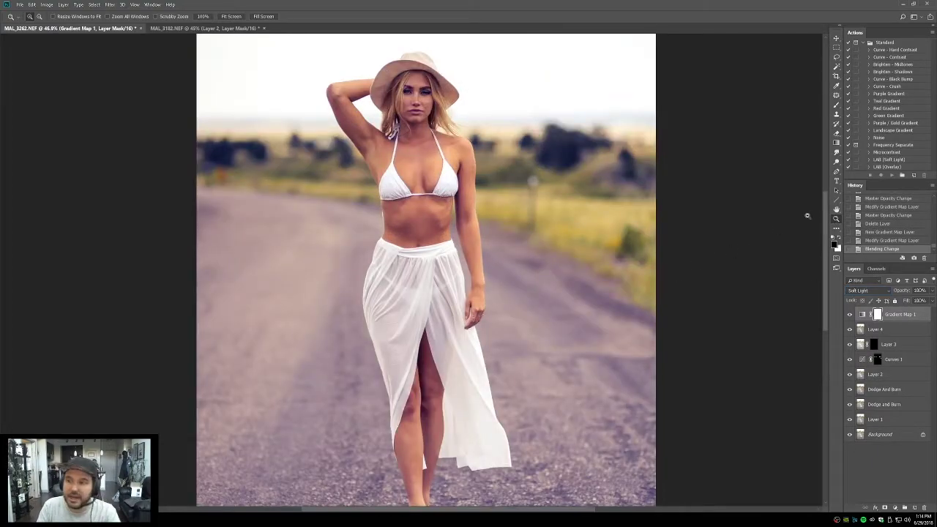
pyautogui.doubleClick(836, 210)
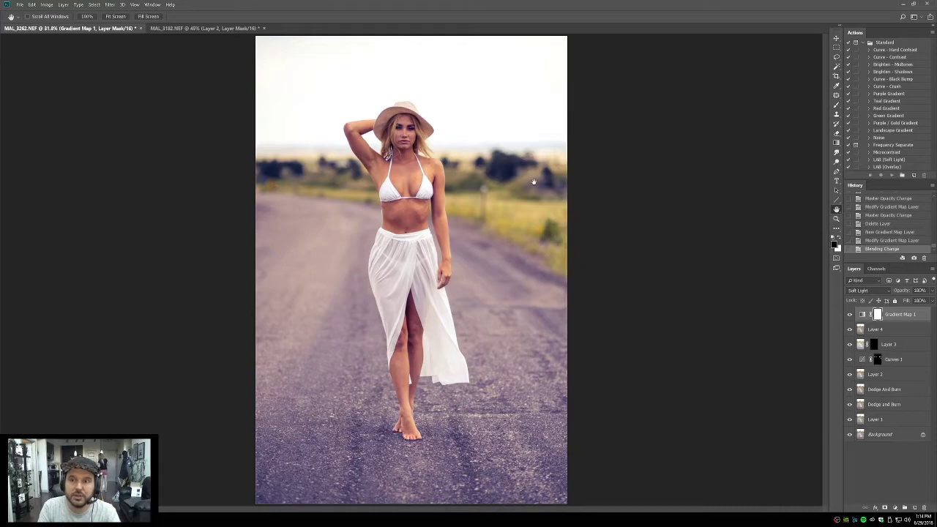
pyautogui.click(835, 218)
pyautogui.moveTo(340, 102); pyautogui.dragTo(440, 190)
pyautogui.click(390, 128)
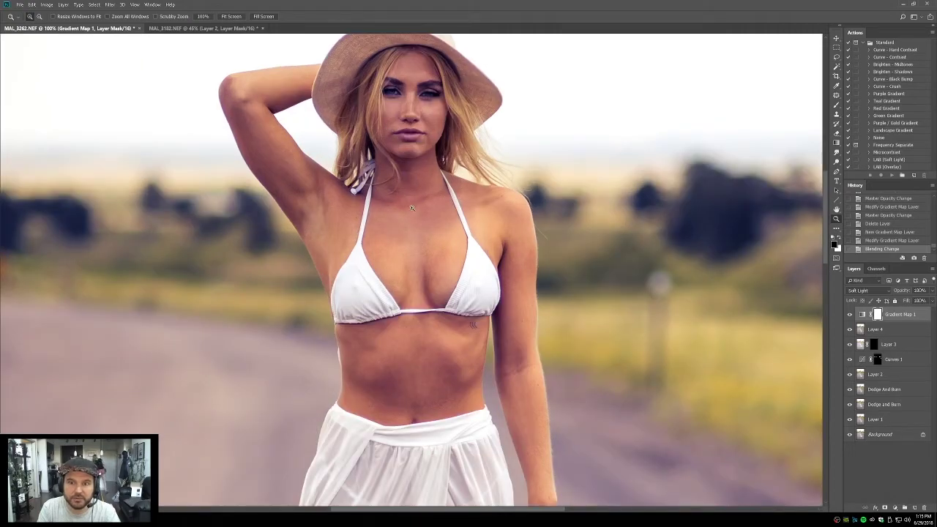
# Step: Lower the Gradient Map layer's opacity to about 50%
pyautogui.click(932, 291)
pyautogui.moveTo(931, 300); pyautogui.dragTo(914, 302)
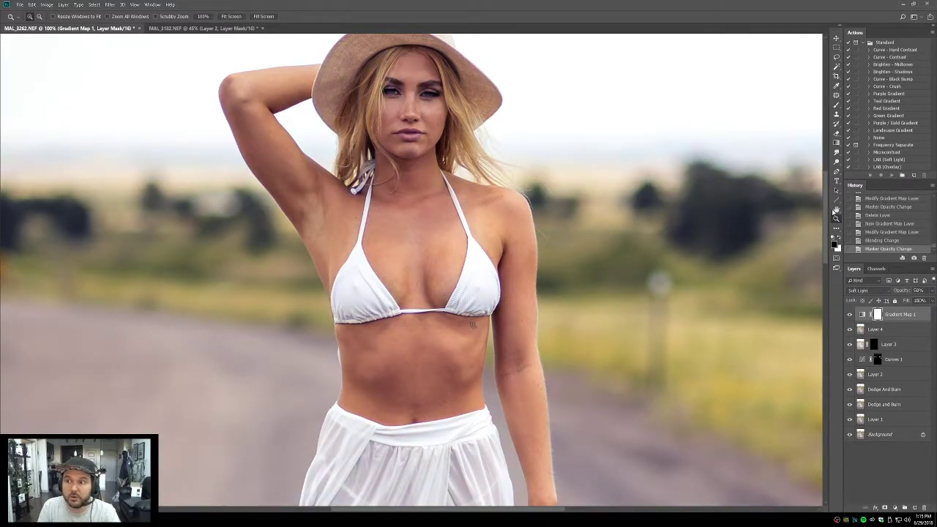
pyautogui.moveTo(424, 429); pyautogui.dragTo(388, 324)
pyautogui.scroll(5, 387, 324)
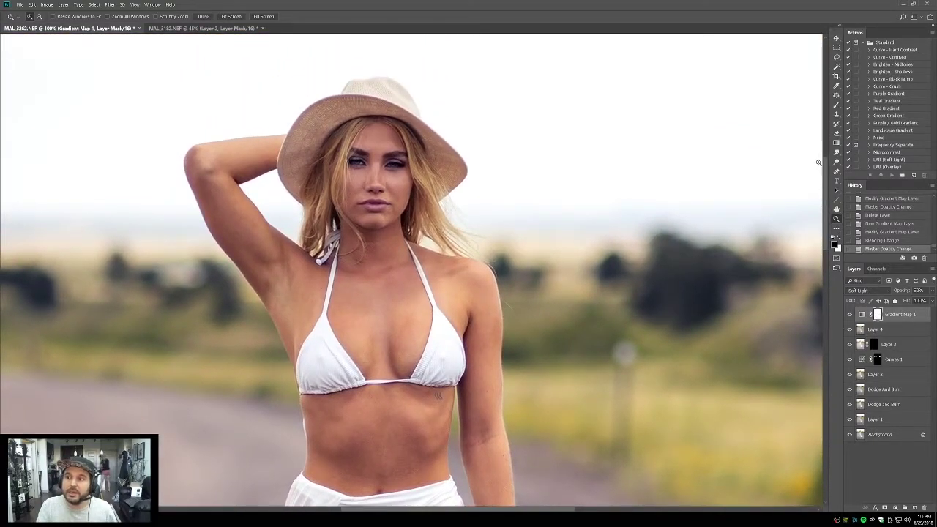
# Step: Brush black over the woman's face on the Gradient Map mask and compare with the layer hidden and shown
pyautogui.click(836, 105)
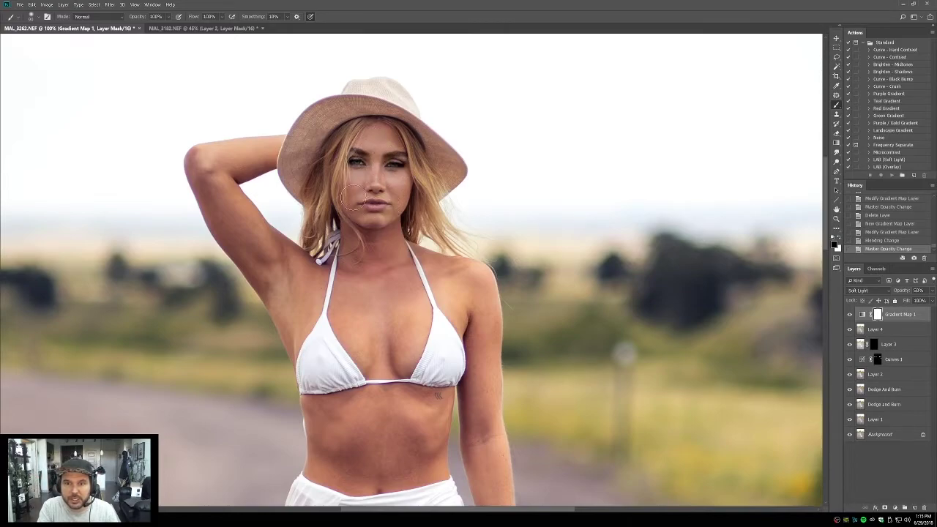
pyautogui.click(391, 149)
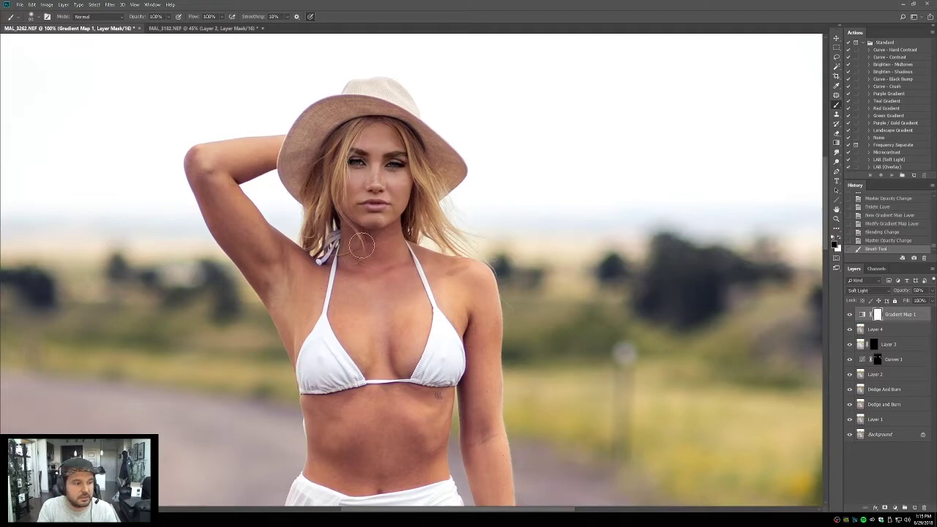
pyautogui.click(849, 315)
pyautogui.click(849, 315)
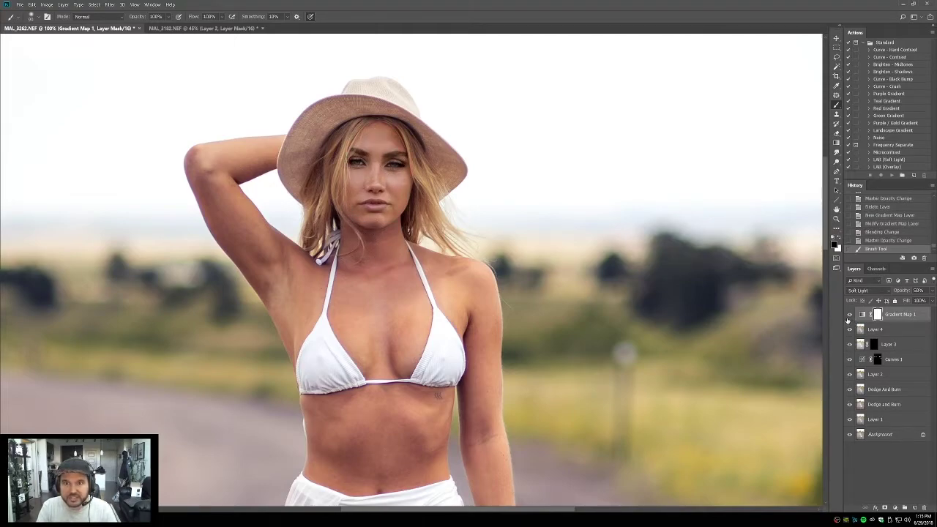
pyautogui.click(849, 315)
pyautogui.click(849, 315)
pyautogui.click(850, 316)
pyautogui.click(850, 315)
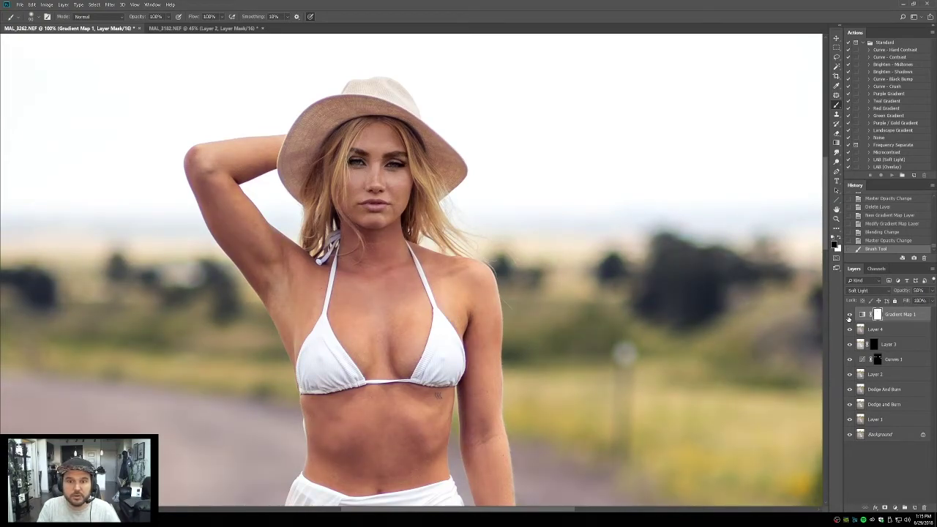
# Step: Paint black over her arms, chest and midriff on the Gradient Map mask to remove the tint from the skin
pyautogui.moveTo(265, 152)
pyautogui.mouseDown()
pyautogui.moveTo(272, 148)
pyautogui.moveTo(221, 155)
pyautogui.moveTo(207, 168)
pyautogui.moveTo(237, 225)
pyautogui.moveTo(318, 314)
pyautogui.moveTo(314, 358)
pyautogui.mouseUp()
pyautogui.click(451, 282)
pyautogui.scroll(-4, 461, 278)
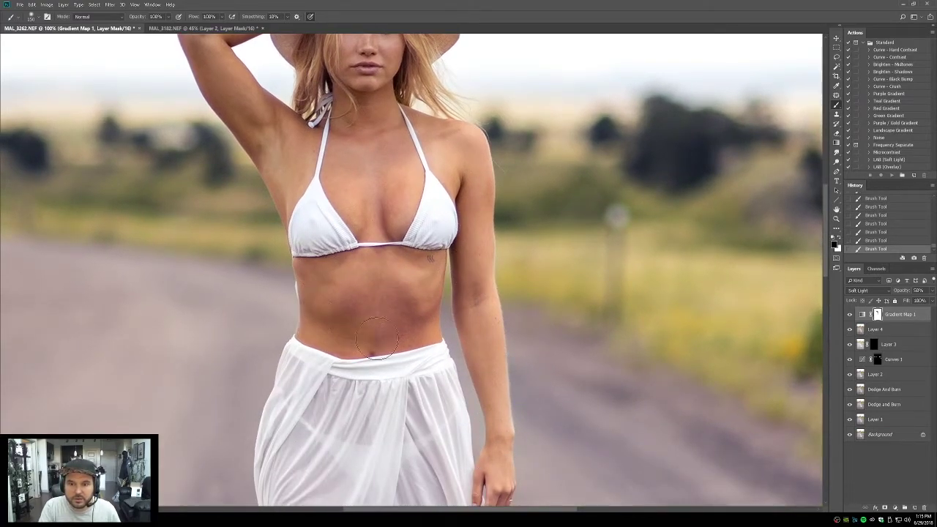
pyautogui.scroll(3, 402, 286)
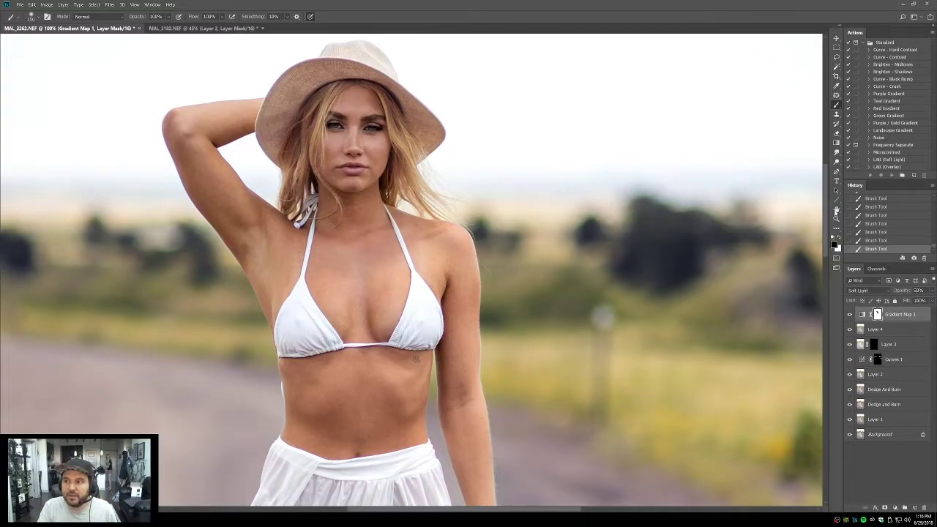
pyautogui.doubleClick(837, 210)
pyautogui.press('b')
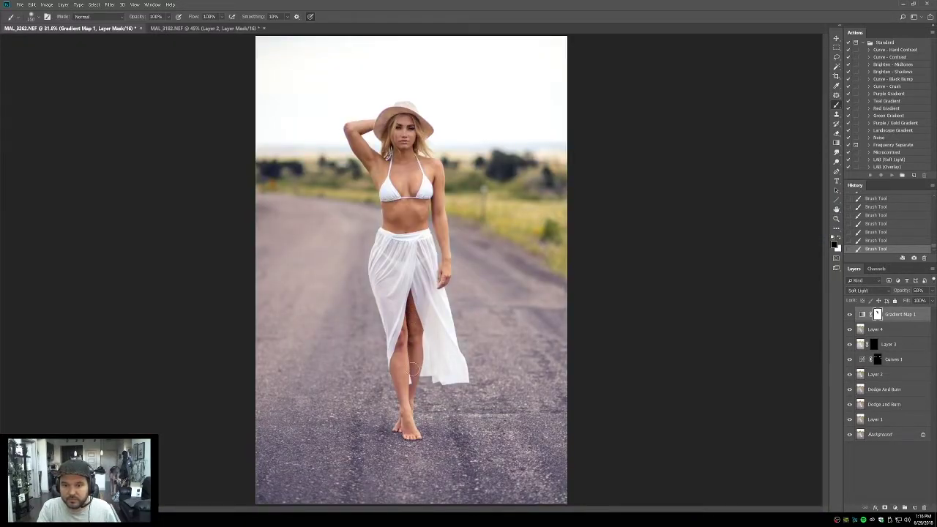
# Step: Compare the full image with and without the Gradient Map layer and revert all brush strokes on its mask
pyautogui.click(849, 315)
pyautogui.click(850, 315)
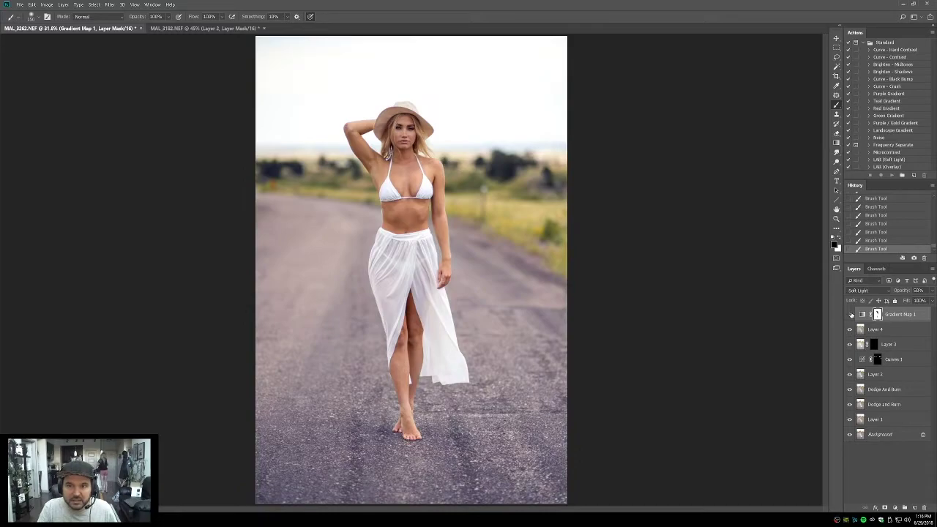
pyautogui.click(850, 315)
pyautogui.click(850, 315)
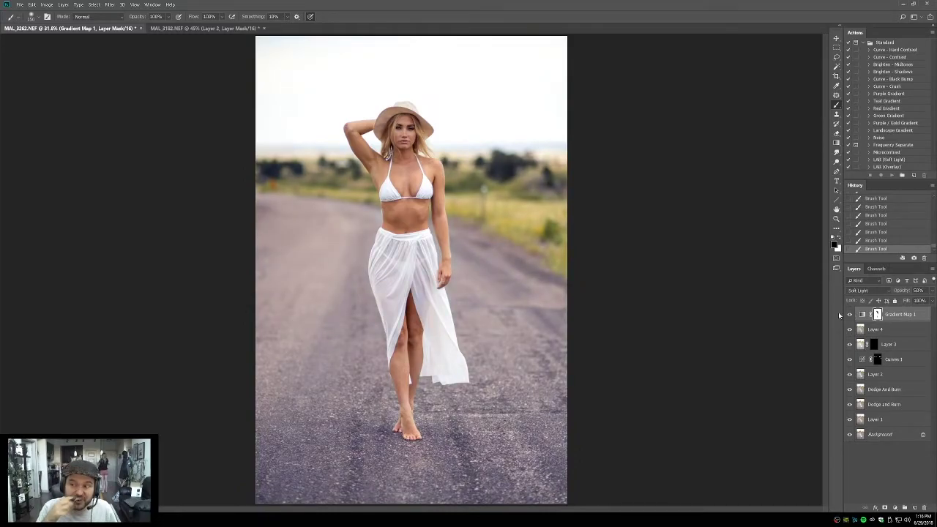
pyautogui.click(887, 204)
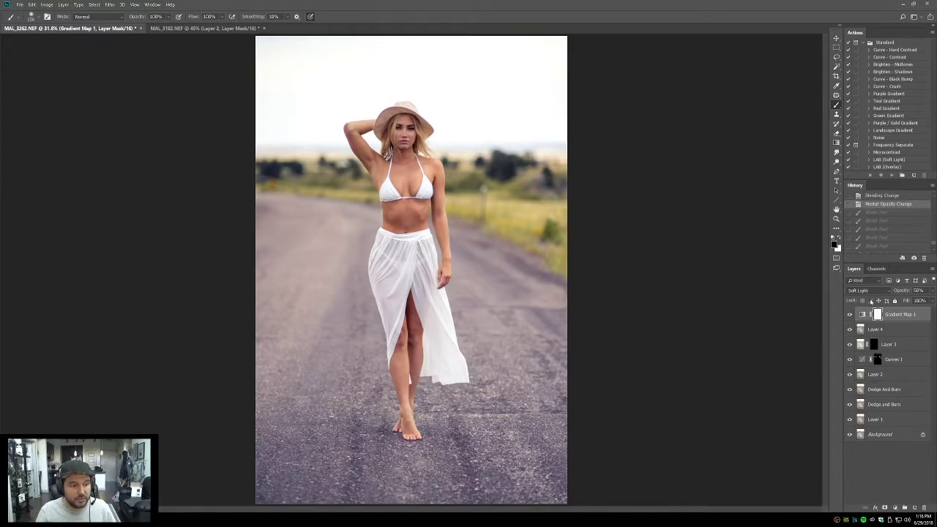
# Step: Try a linear black-to-white gradient across the Gradient Map mask from the photo's left edge and undo it
pyautogui.click(836, 142)
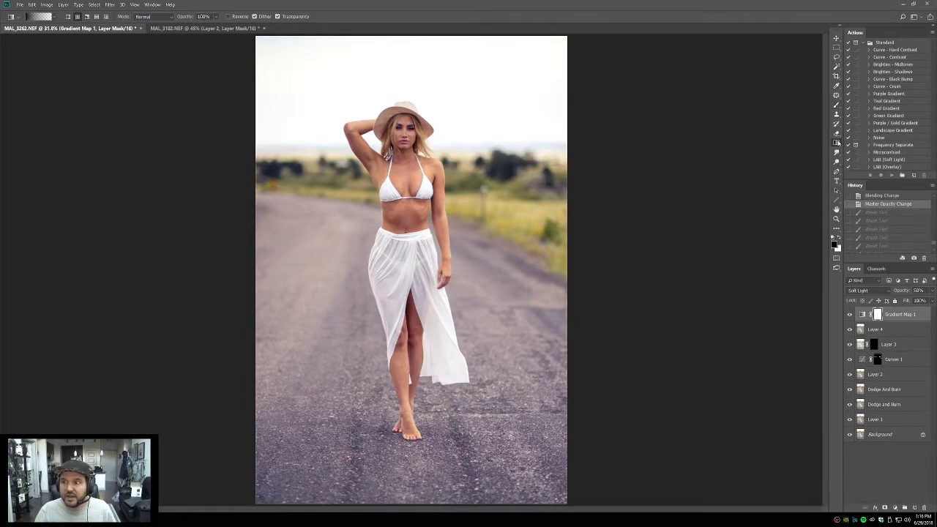
pyautogui.click(54, 16)
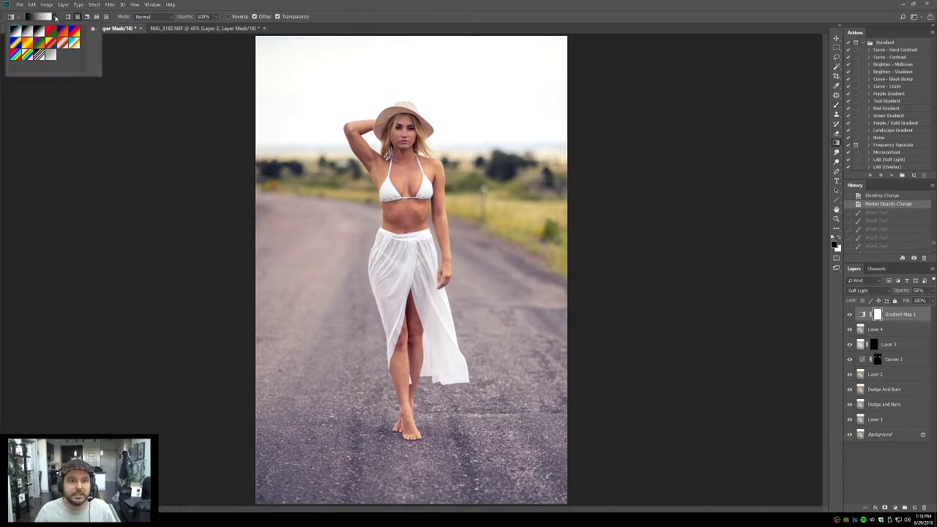
pyautogui.click(55, 16)
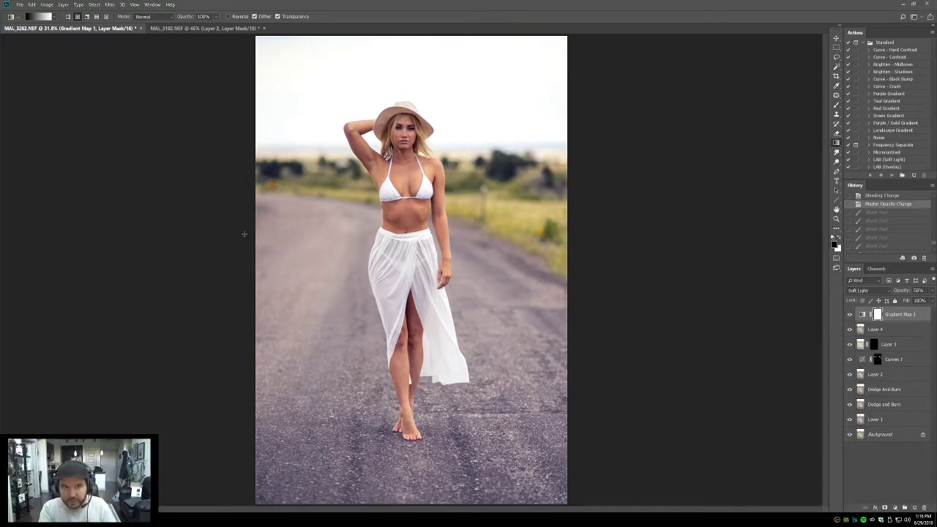
pyautogui.moveTo(247, 253); pyautogui.dragTo(433, 261)
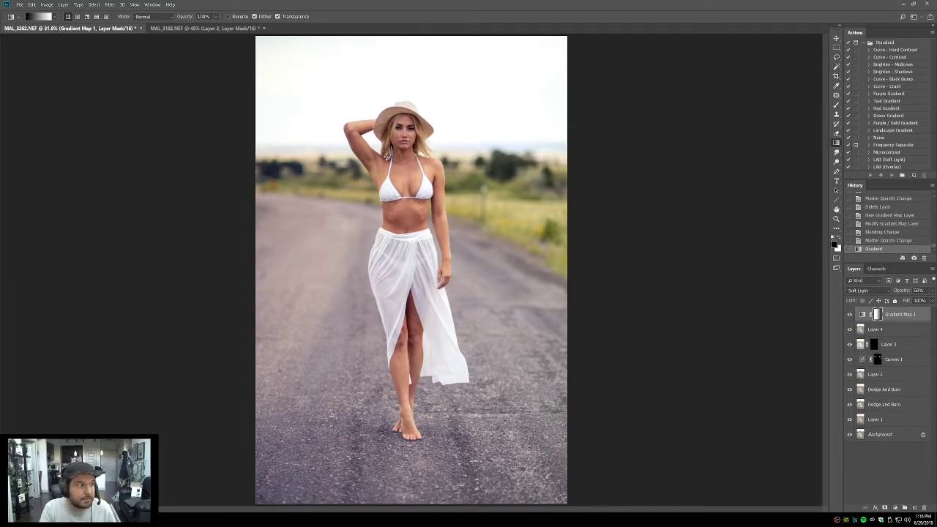
pyautogui.hotkey('ctrl', 'z')
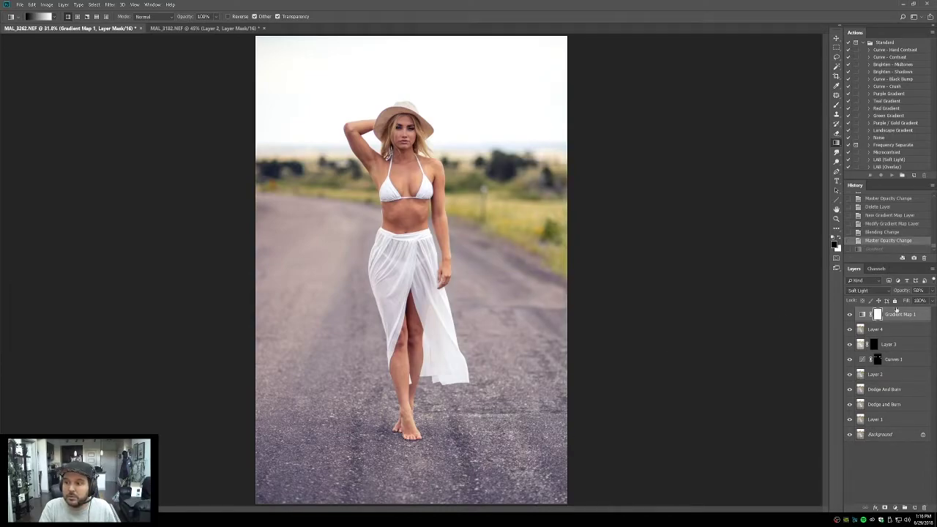
# Step: Raise the Gradient Map layer's opacity to 100%
pyautogui.moveTo(914, 301); pyautogui.dragTo(931, 300)
pyautogui.click(932, 291)
# Step: Try a gradient on the mask from the photo's right edge towards the left, view its overlay and undo it
pyautogui.moveTo(582, 224); pyautogui.dragTo(315, 260)
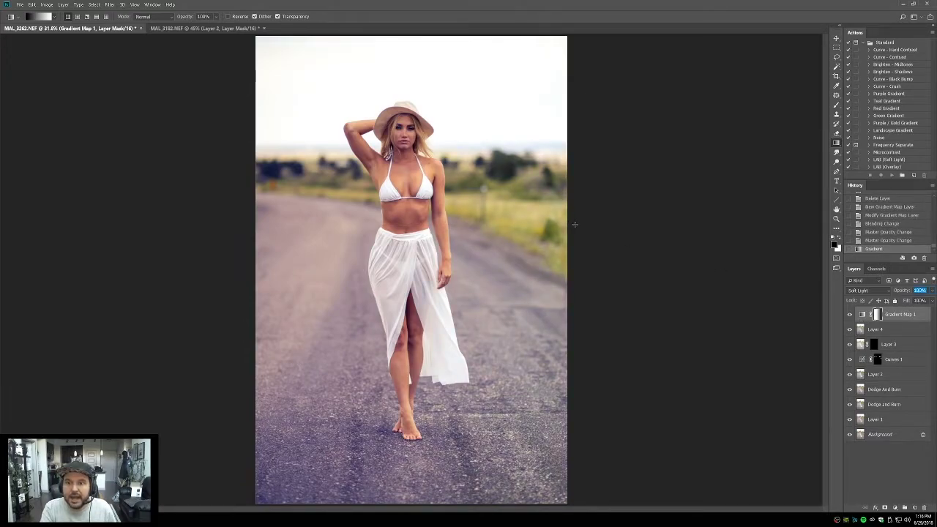
pyautogui.hotkey('alt', 'Tab')
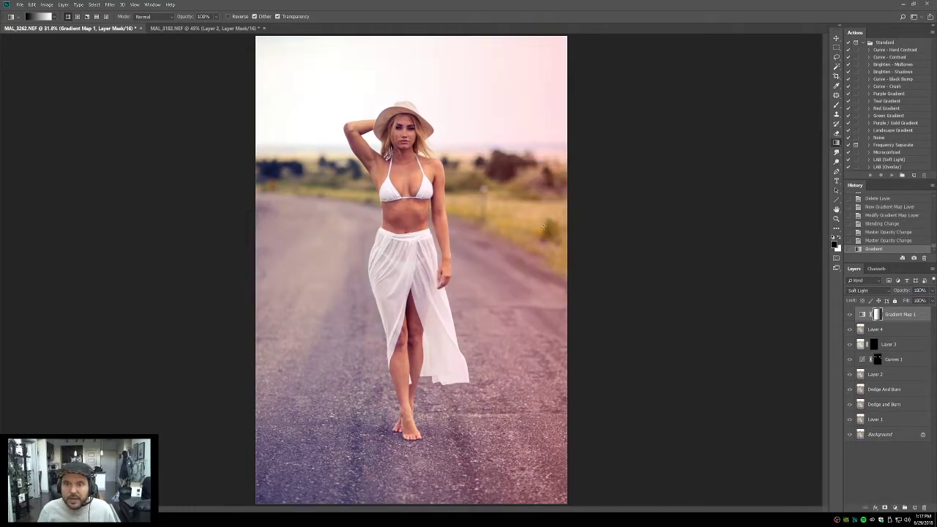
pyautogui.hotkey('ctrl', 'z')
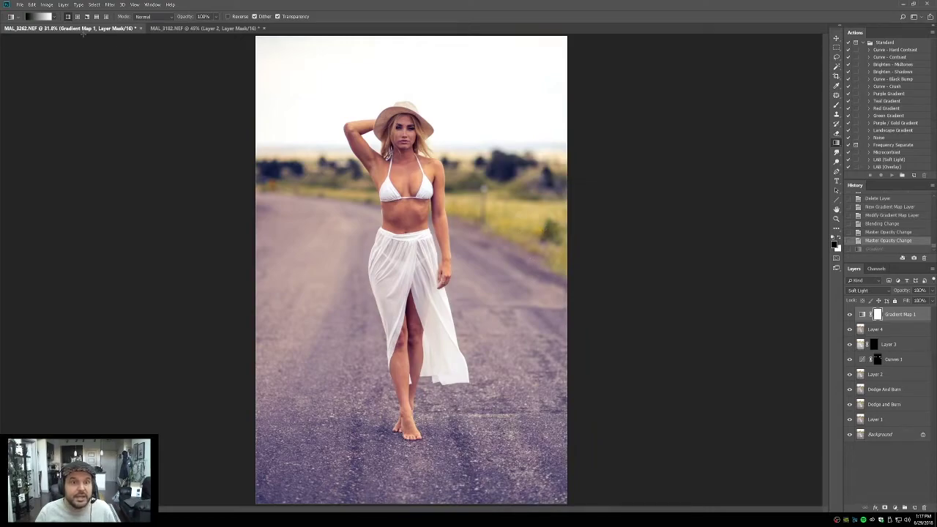
# Step: Choose the foreground-to-transparent preset with the linear style for the Gradient tool
pyautogui.click(55, 18)
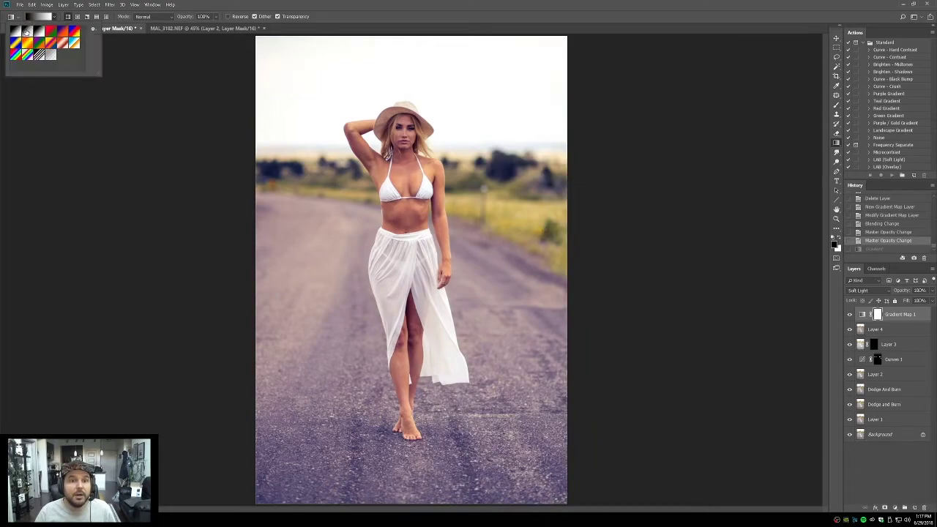
pyautogui.click(26, 32)
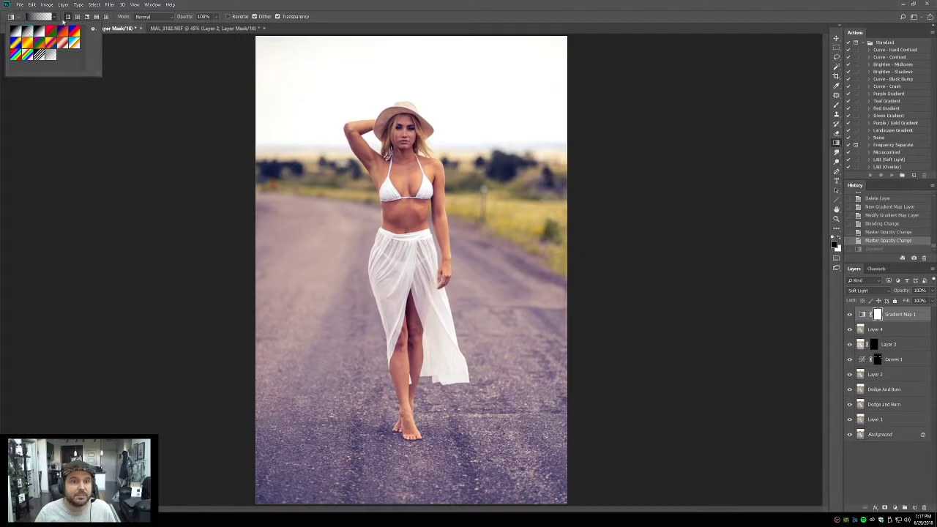
pyautogui.click(68, 17)
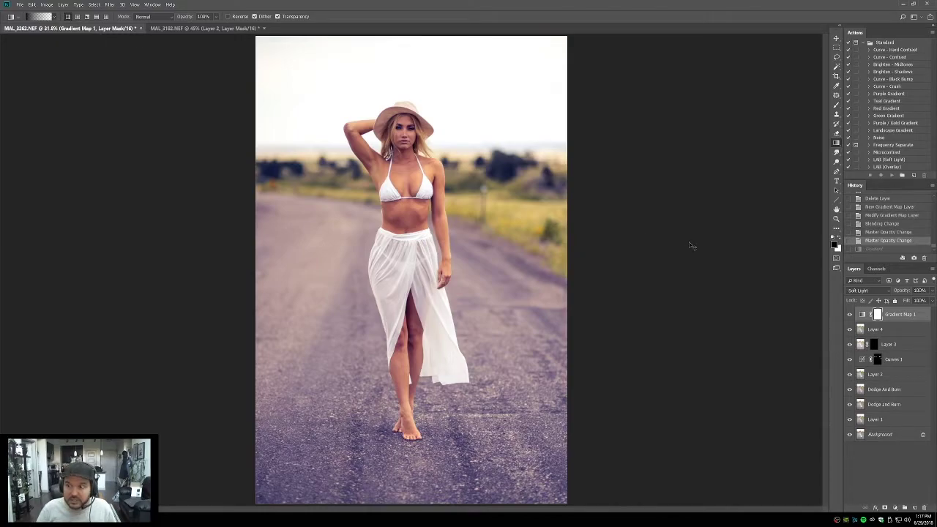
# Step: Invert the Gradient Map mask to black, show the mask overlay and make white the foreground colour
pyautogui.hotkey('ctrl', 'i')
pyautogui.press('x')
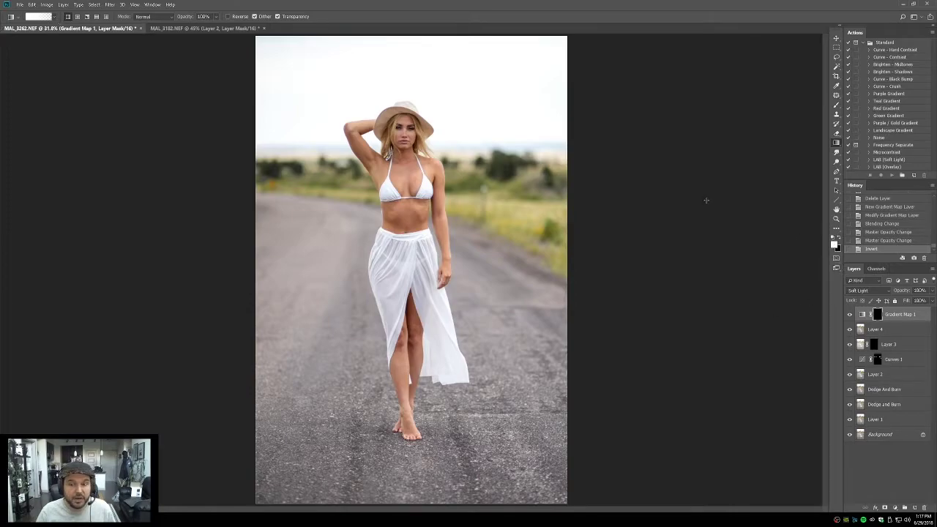
pyautogui.moveTo(249, 468); pyautogui.dragTo(236, 490)
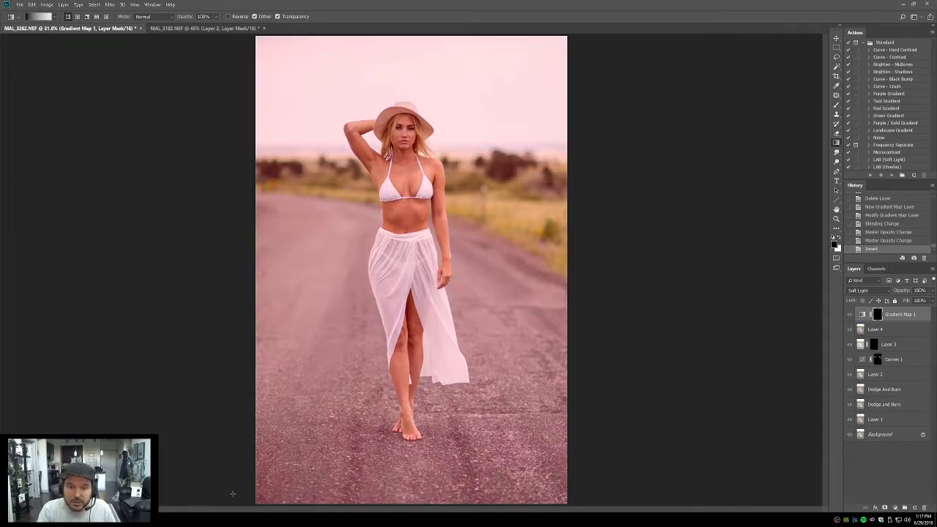
pyautogui.press('x')
# Step: Draw white-to-transparent gradients on the mask over the road's lower corners and the tree line on both sides, and hide the mask overlay
pyautogui.moveTo(176, 459); pyautogui.dragTo(436, 355)
pyautogui.moveTo(573, 440); pyautogui.dragTo(393, 359)
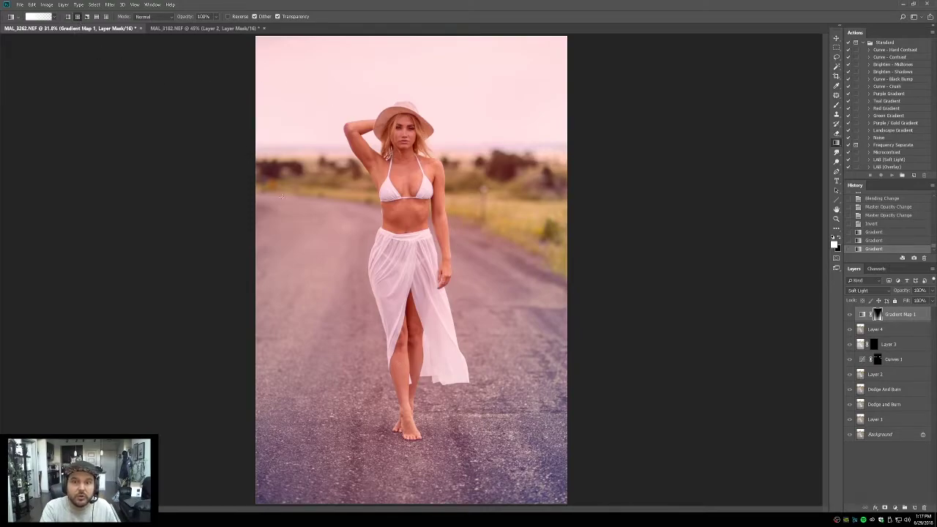
pyautogui.moveTo(269, 161); pyautogui.dragTo(253, 194)
pyautogui.moveTo(301, 171); pyautogui.dragTo(376, 186)
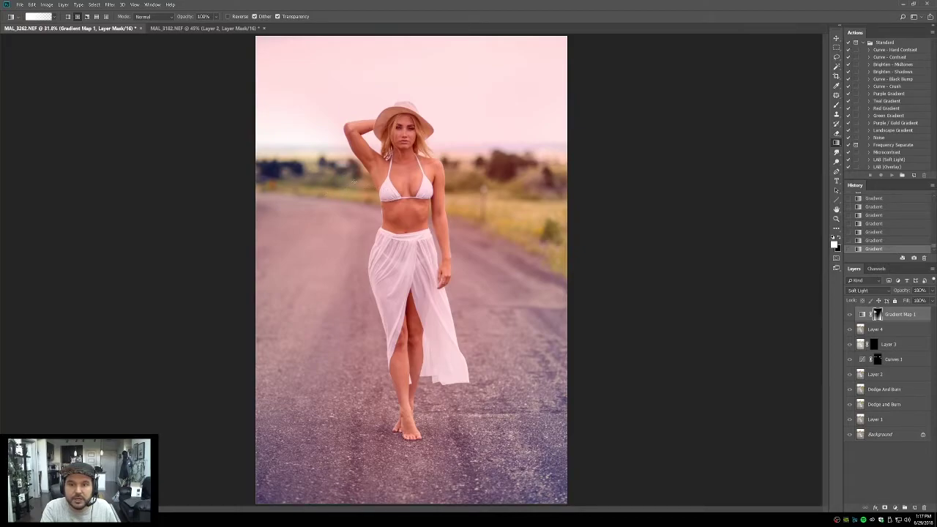
pyautogui.moveTo(499, 167); pyautogui.dragTo(512, 150)
pyautogui.moveTo(549, 175); pyautogui.dragTo(565, 209)
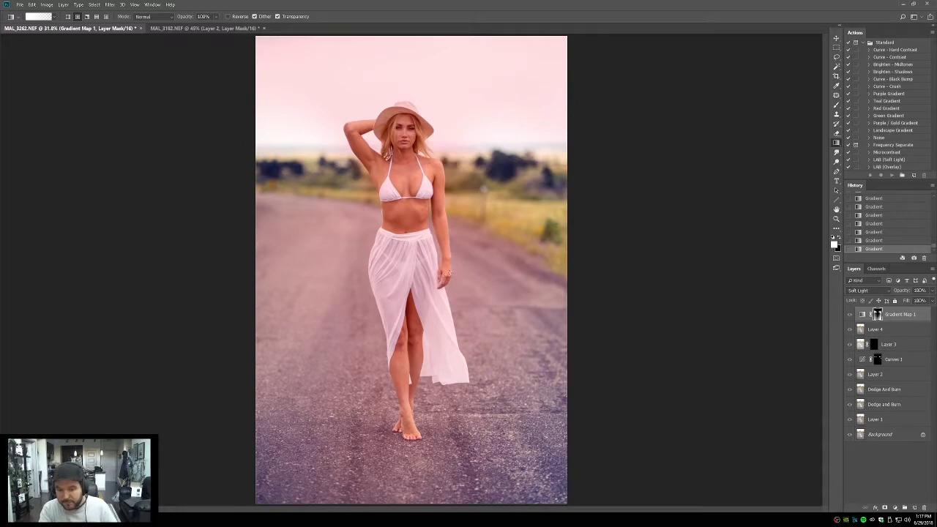
pyautogui.press('\\')
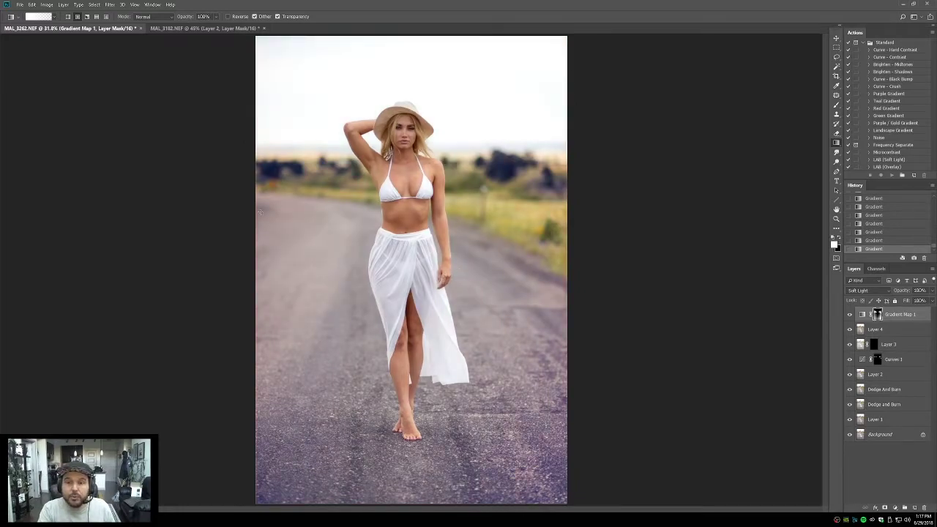
# Step: Toggle the Gradient Map layer's visibility to compare the image with and without the masked colour tint
pyautogui.click(850, 315)
pyautogui.click(850, 315)
pyautogui.click(850, 315)
pyautogui.click(849, 315)
pyautogui.click(850, 315)
pyautogui.click(850, 315)
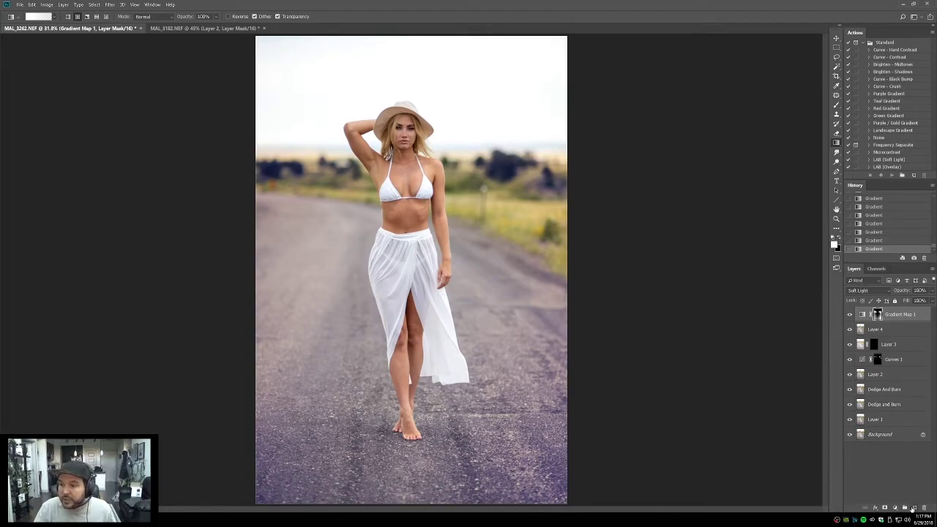
# Step: With Layer 2 selected, set the foreground colour to a bright teal and the background colour to a muted green
pyautogui.click(861, 374)
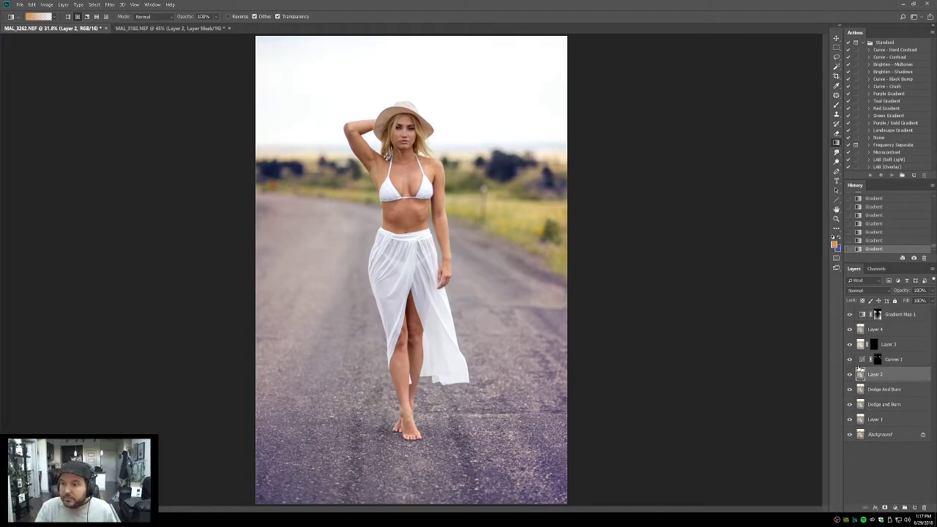
pyautogui.click(833, 244)
pyautogui.click(686, 286)
pyautogui.moveTo(686, 287); pyautogui.dragTo(687, 287)
pyautogui.click(760, 237)
pyautogui.click(839, 251)
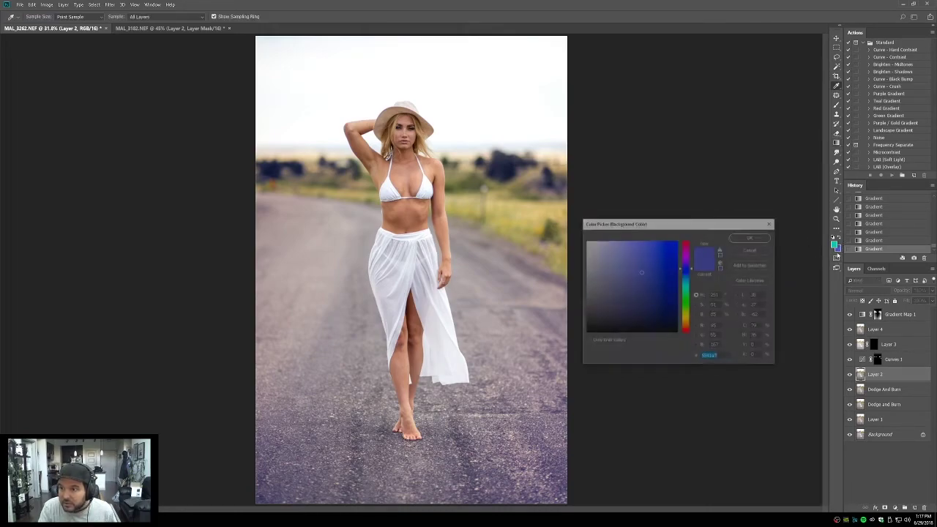
pyautogui.click(687, 307)
pyautogui.moveTo(687, 306); pyautogui.dragTo(686, 309)
pyautogui.click(636, 284)
pyautogui.click(739, 236)
# Step: Add a reversed teal and green Gradient Map above the Gradient Map 1 layer and set its blend mode to Soft Light
pyautogui.click(879, 314)
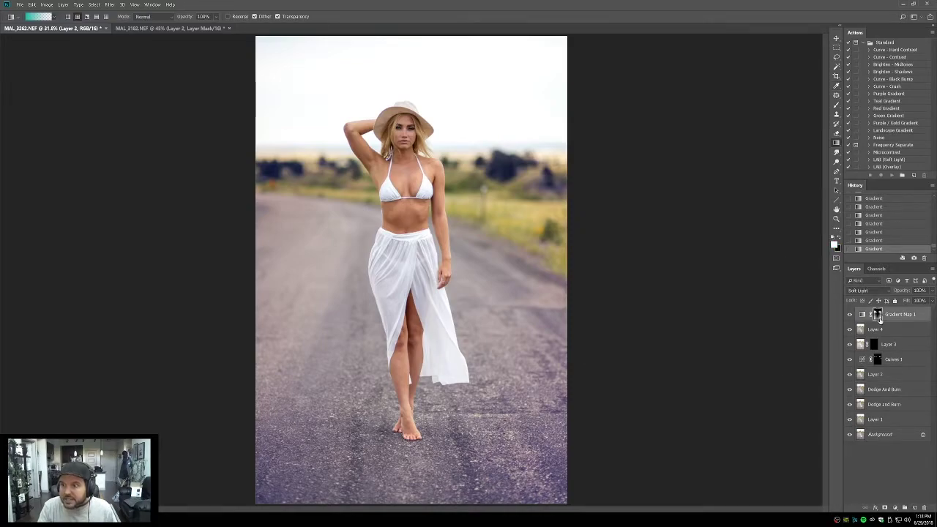
pyautogui.click(894, 508)
pyautogui.click(897, 497)
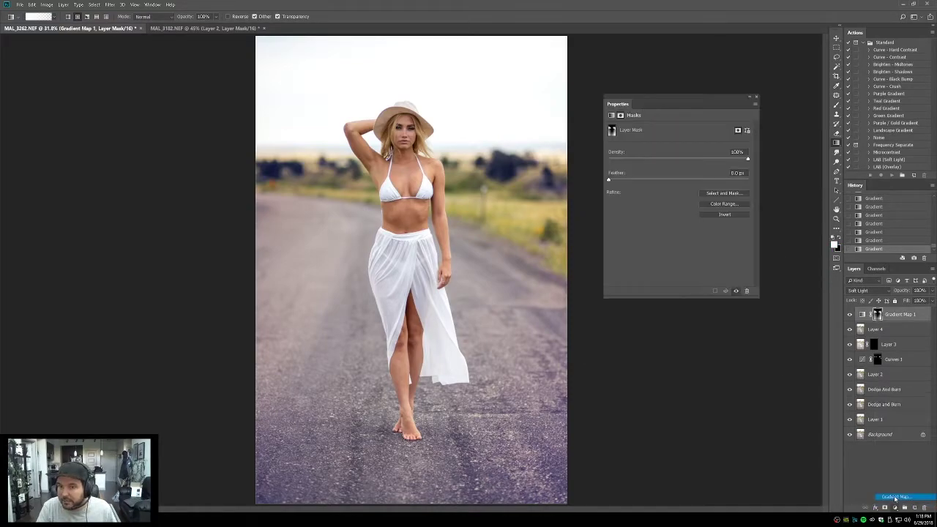
pyautogui.click(613, 147)
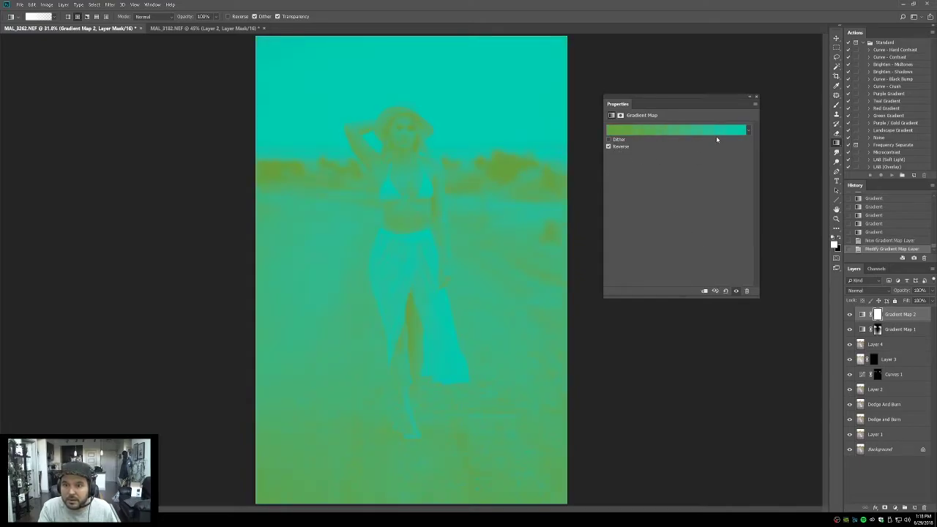
pyautogui.click(756, 98)
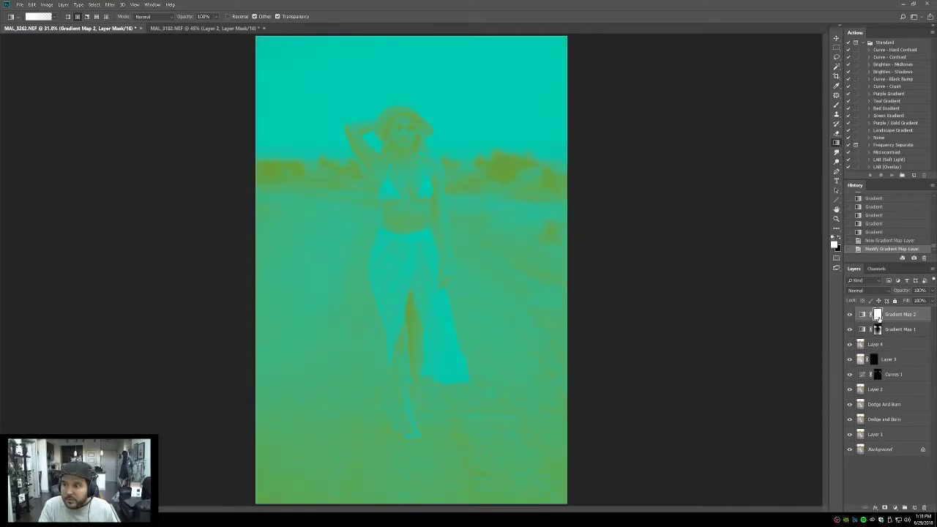
pyautogui.click(867, 291)
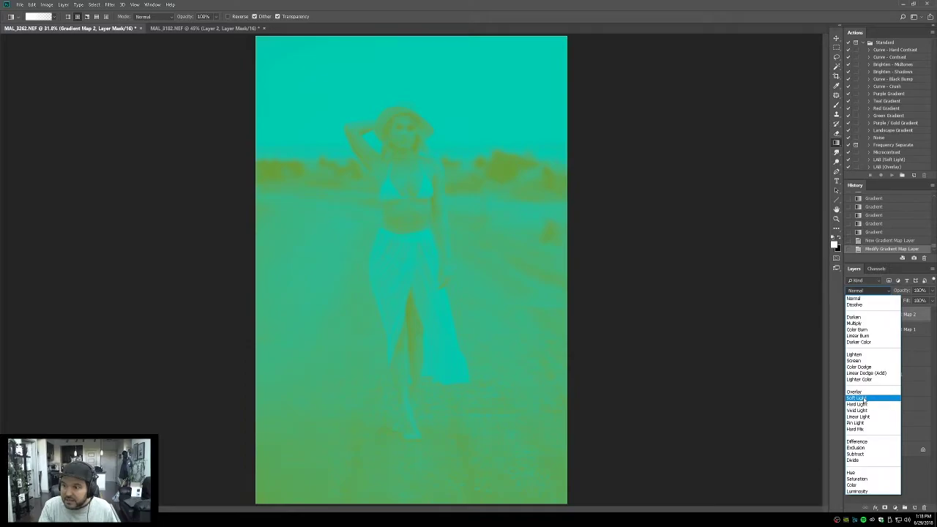
pyautogui.click(865, 400)
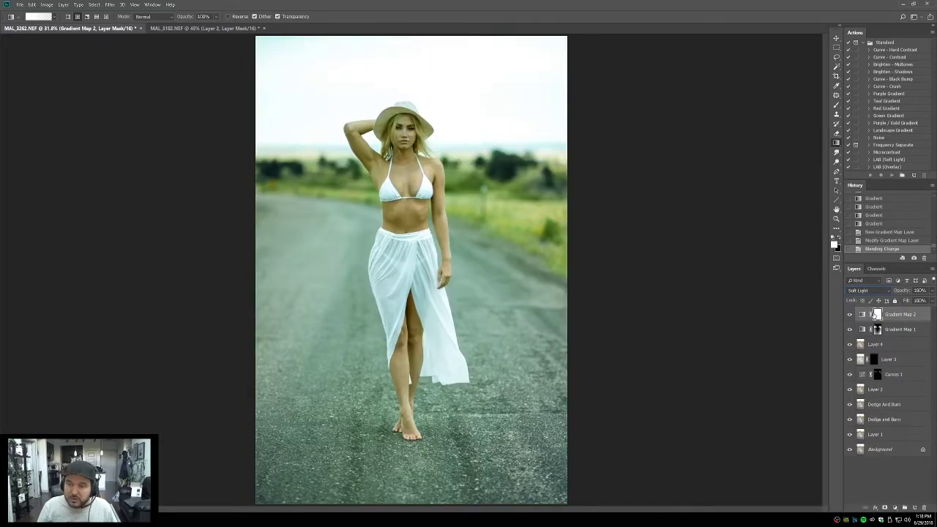
# Step: Invert the Gradient Map 2 mask, draw white gradients over the grass on both sides of the model, and hide the mask overlay
pyautogui.hotkey('ctrl', 'i')
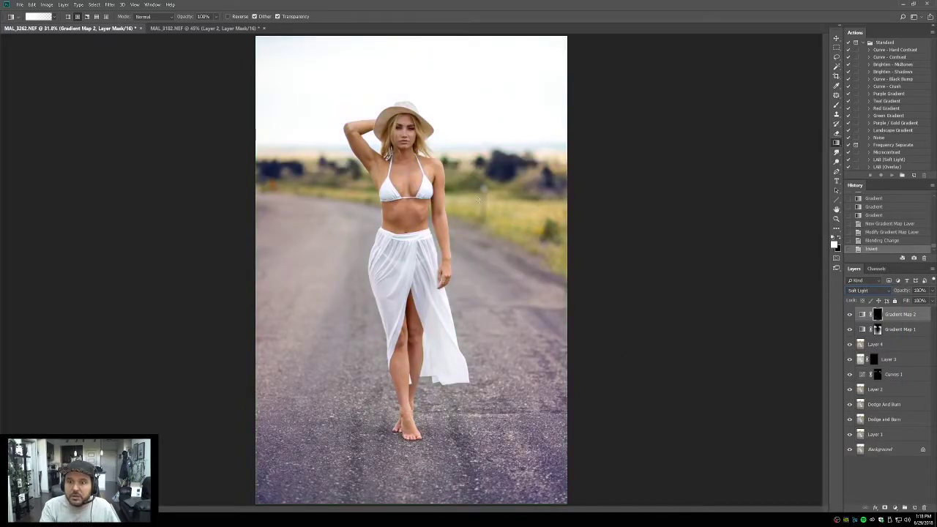
pyautogui.moveTo(448, 208); pyautogui.dragTo(476, 202)
pyautogui.moveTo(462, 199); pyautogui.dragTo(546, 219)
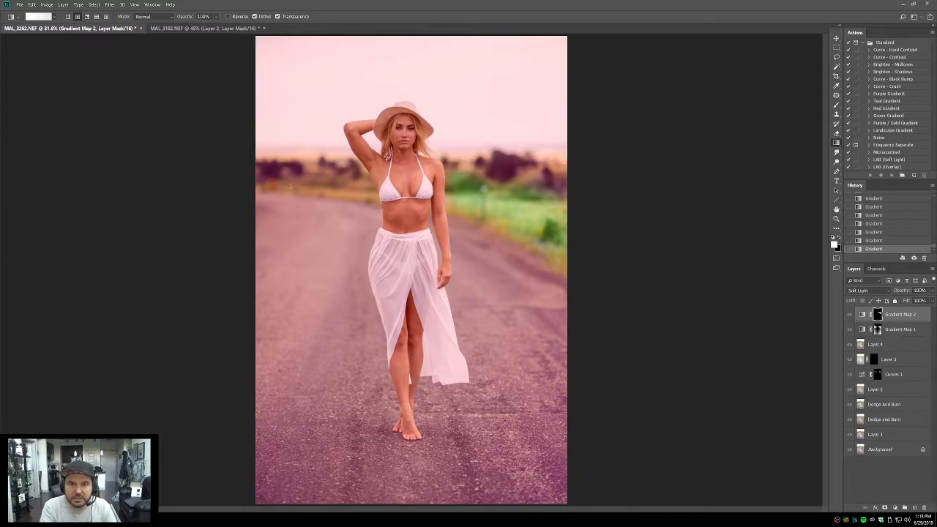
pyautogui.moveTo(290, 185); pyautogui.dragTo(299, 194)
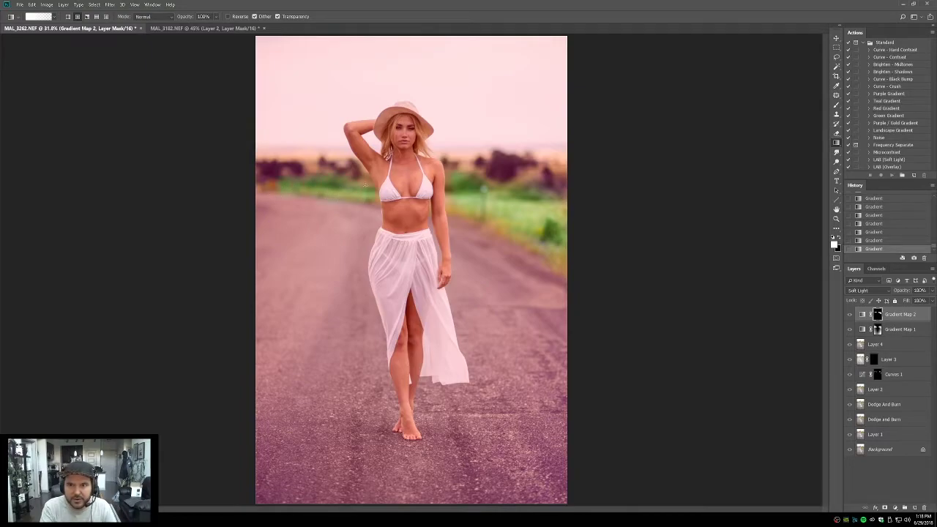
pyautogui.press('\\')
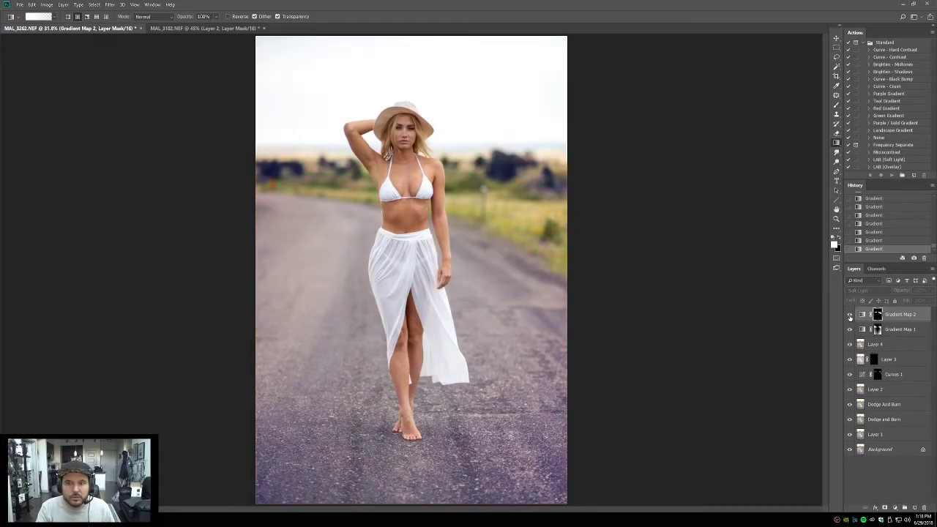
# Step: Reduce the Gradient Map 2 layer's opacity, trying 15% and settling on 25%
pyautogui.press('Return')
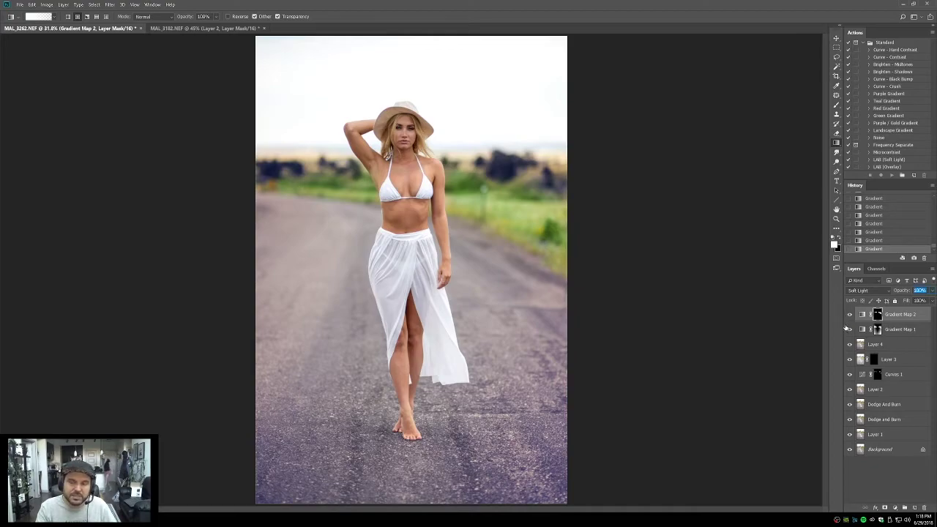
pyautogui.write('15')
pyautogui.press('Return')
pyautogui.write('25')
pyautogui.press('Return')
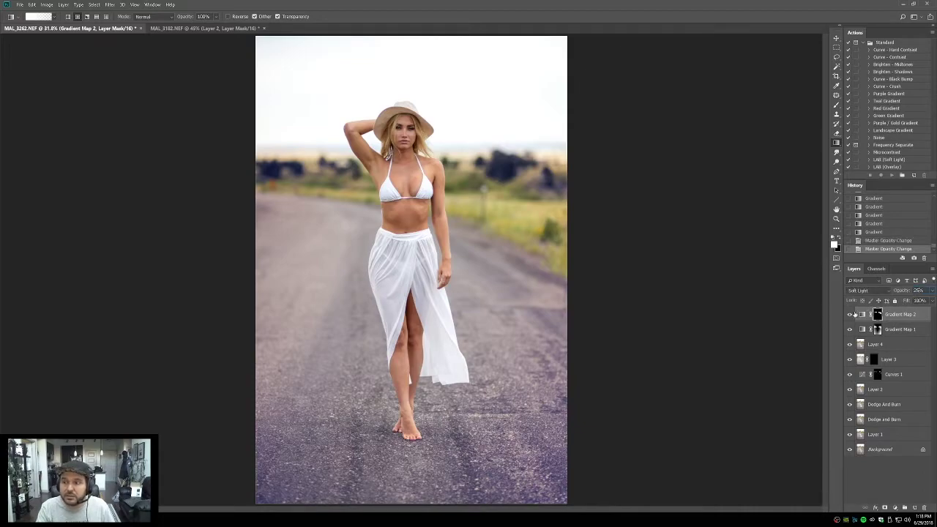
# Step: Set the Gradient Map 1 layer's opacity to 30% while checking the trees and grass beside the model up close
pyautogui.click(836, 218)
pyautogui.moveTo(474, 176); pyautogui.dragTo(554, 291)
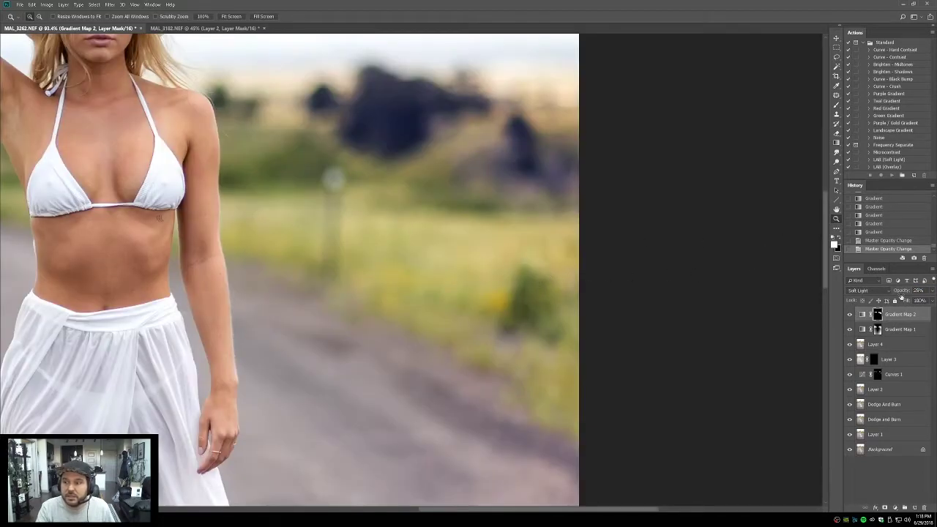
pyautogui.click(882, 329)
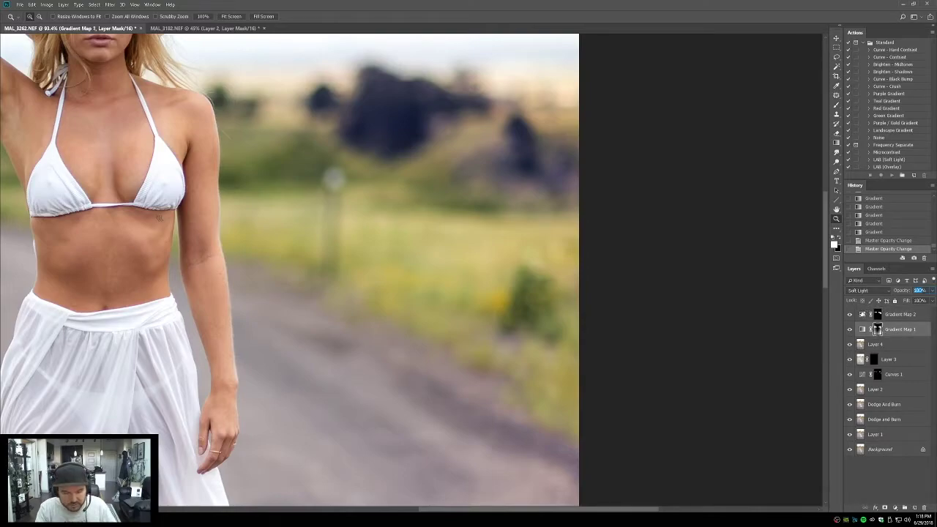
pyautogui.press('3')
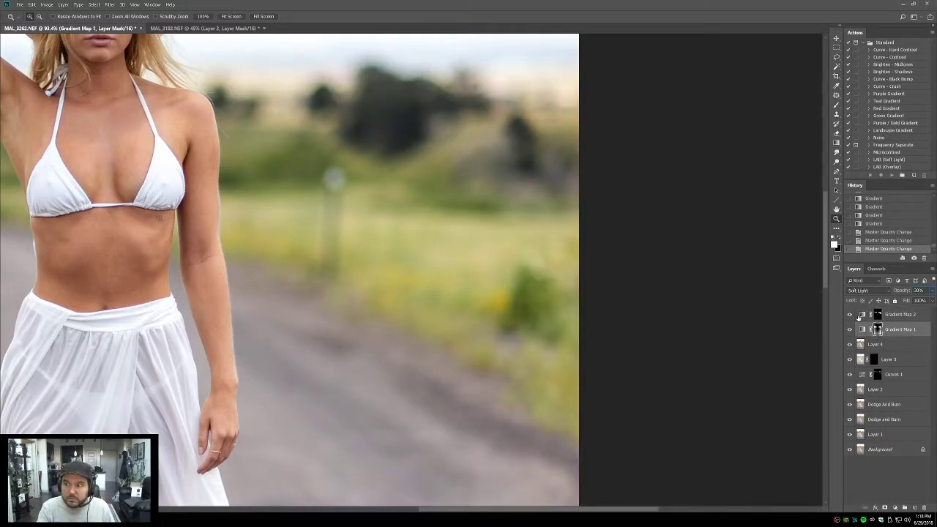
# Step: Compare the background trees and the whole portrait with and without the Gradient Map 1 tint, and select the Gradient Map 2 mask
pyautogui.click(849, 330)
pyautogui.click(849, 330)
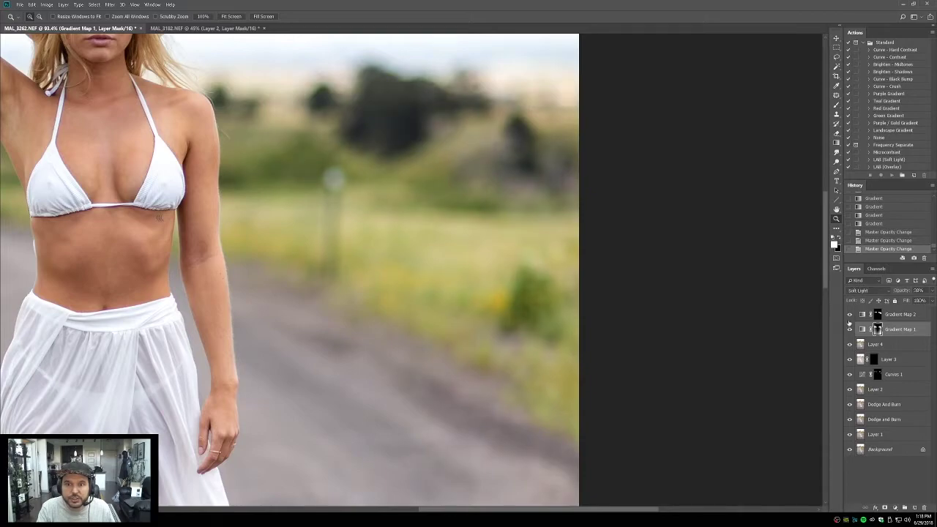
pyautogui.click(849, 330)
pyautogui.click(849, 330)
pyautogui.click(849, 329)
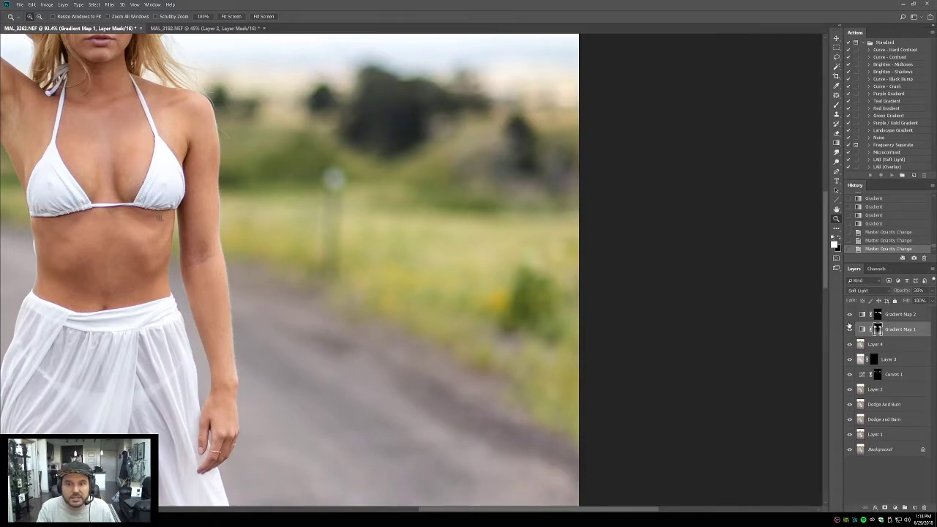
pyautogui.click(849, 329)
pyautogui.click(849, 330)
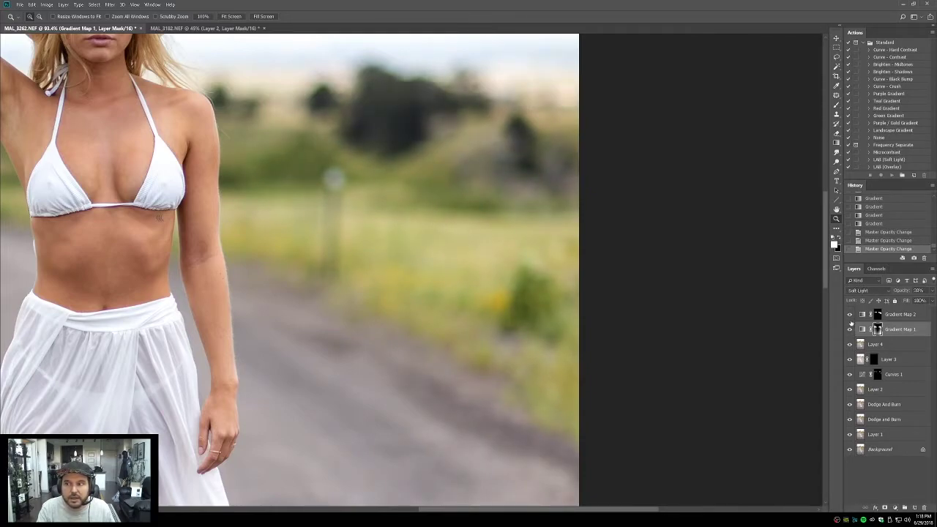
pyautogui.click(848, 328)
pyautogui.click(849, 328)
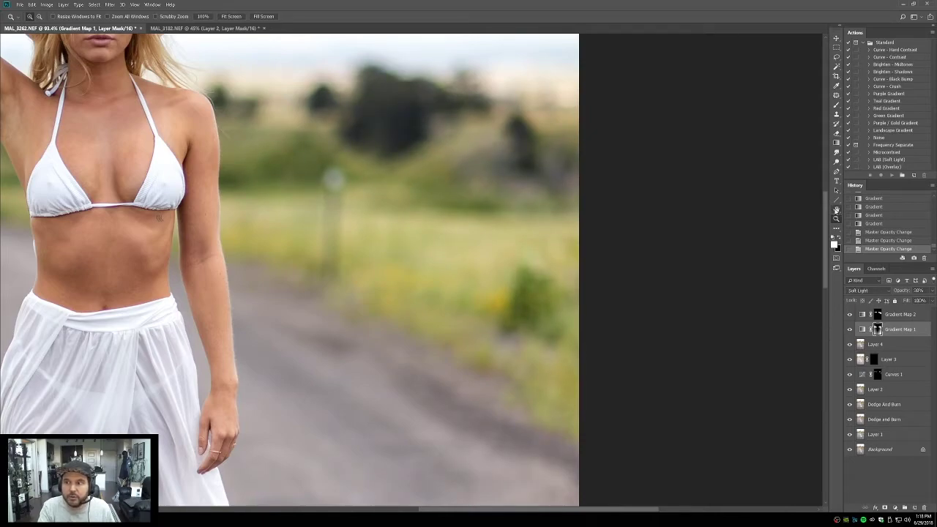
pyautogui.doubleClick(837, 209)
pyautogui.click(849, 328)
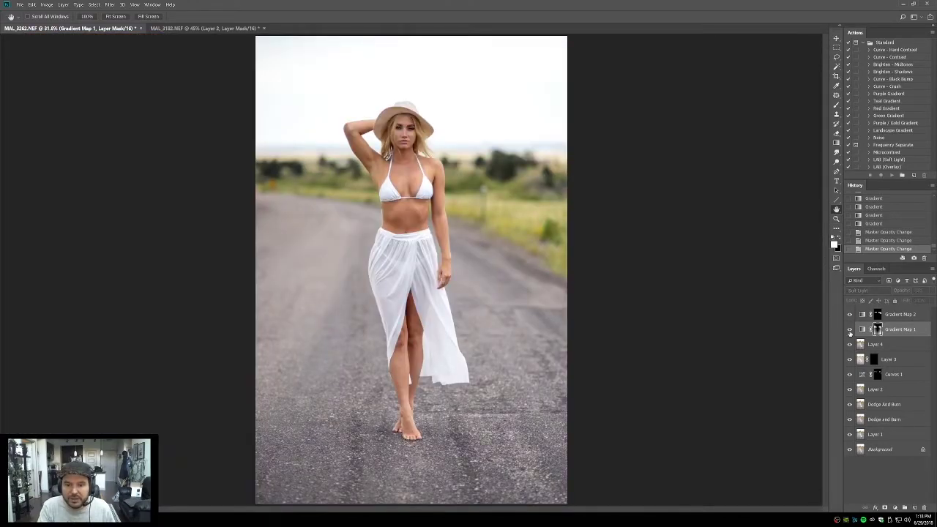
pyautogui.click(849, 328)
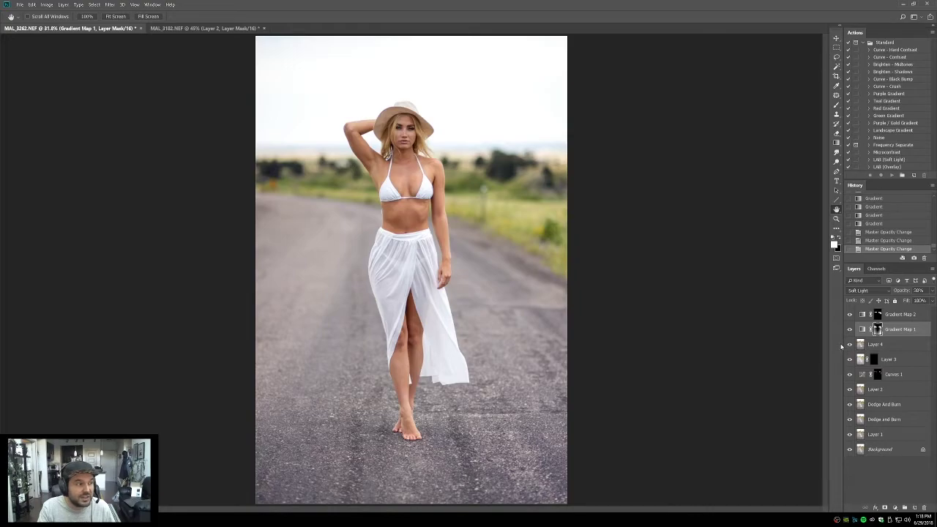
pyautogui.click(849, 328)
pyautogui.click(849, 328)
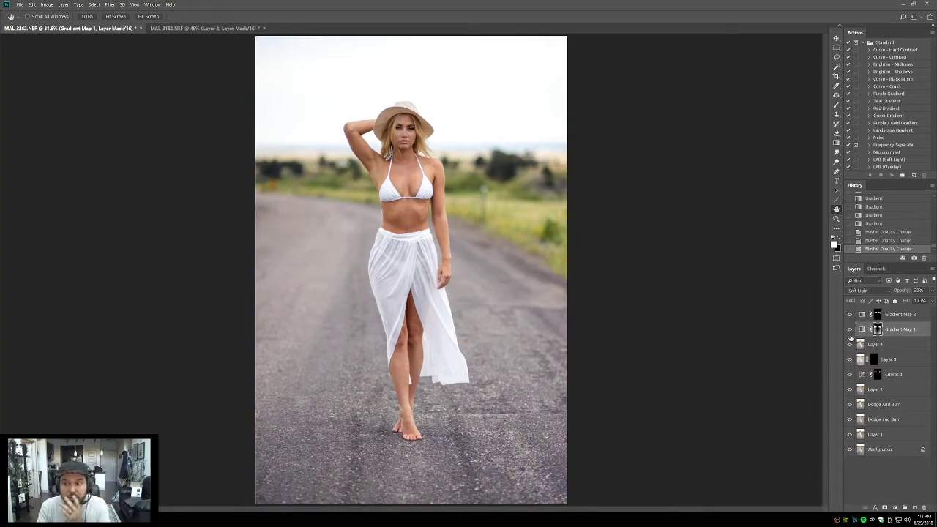
pyautogui.click(877, 314)
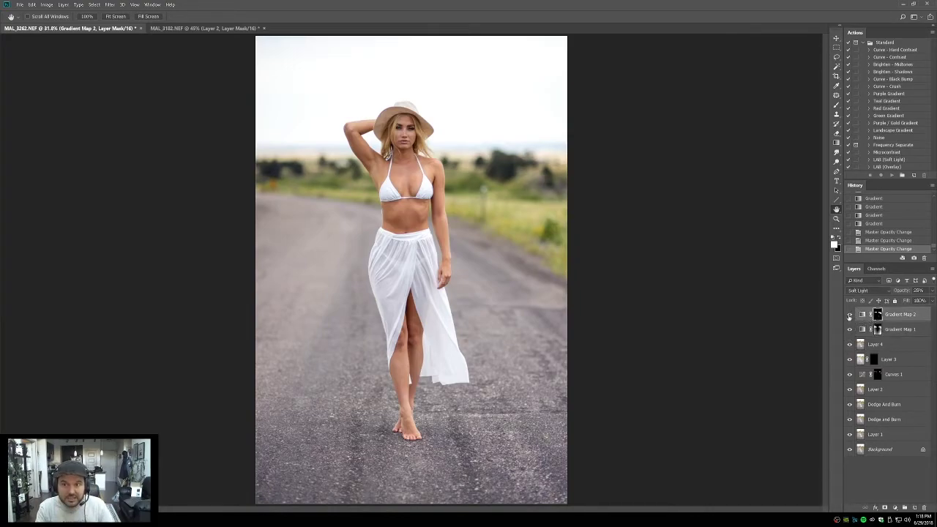
# Step: Switch to Lightroom Classic, filter the photos to Rated, and display MAL_3155-Edit.tif, the portrait with the white towel
pyautogui.click(835, 219)
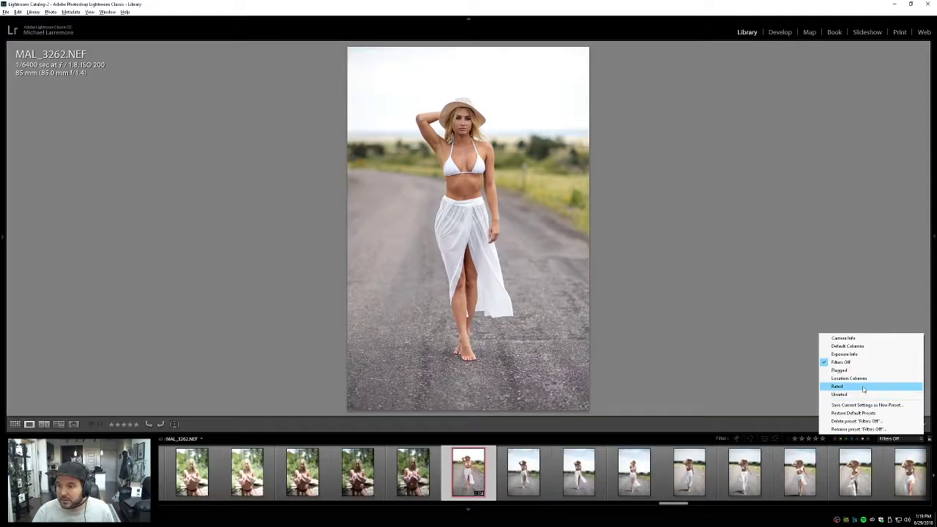
pyautogui.click(848, 388)
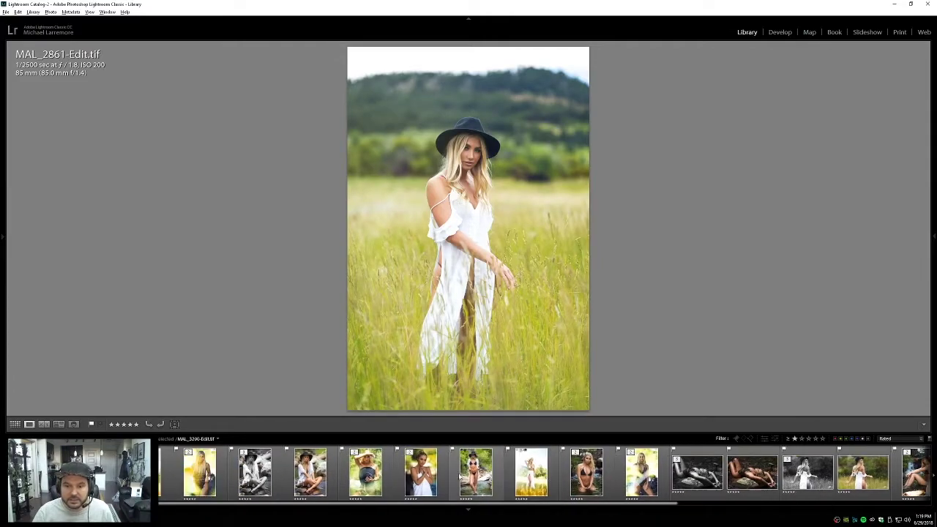
pyautogui.scroll(-2, 454, 474)
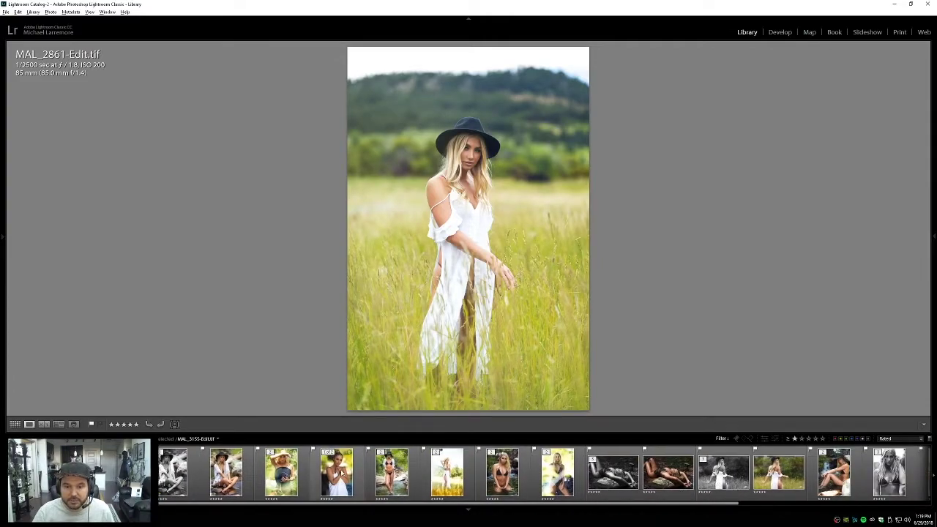
pyautogui.click(341, 475)
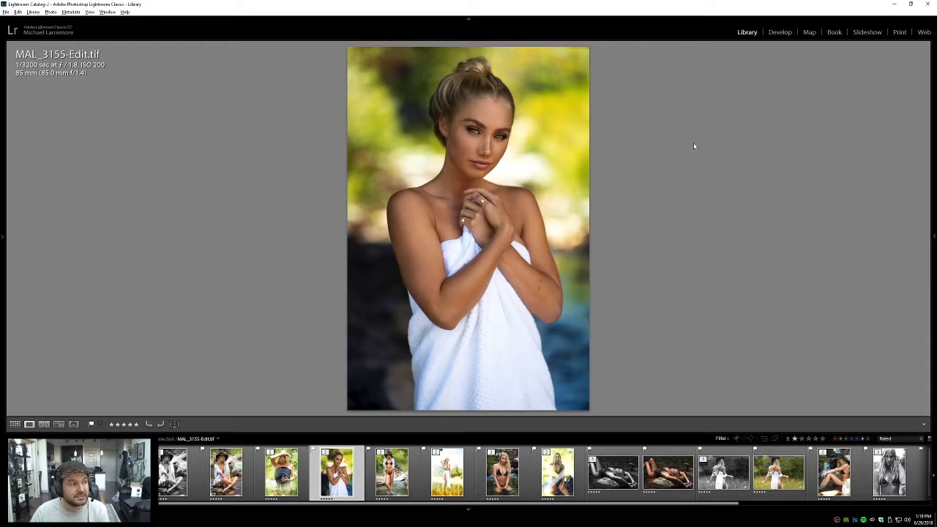
# Step: Turn off the photo filter and open the edited towel portrait in Develop to examine its colour grading
pyautogui.hotkey('ctrl', 'l')
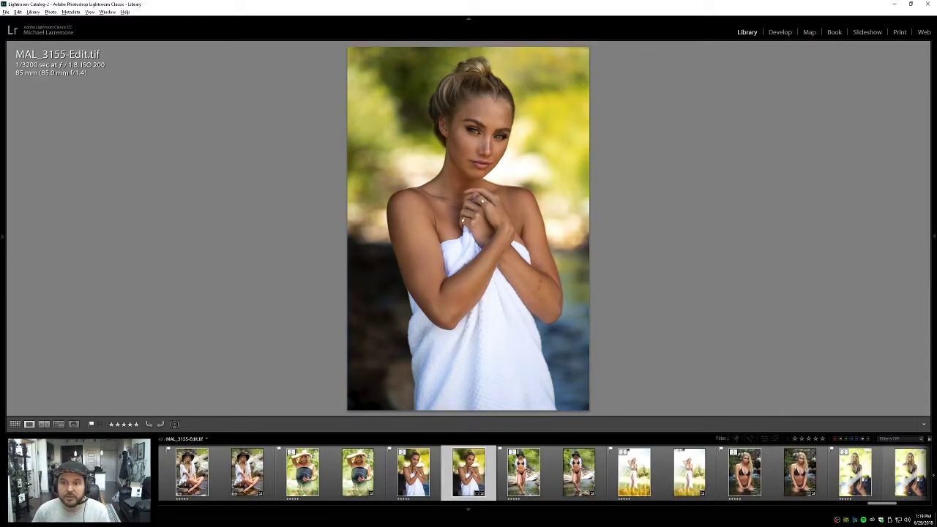
pyautogui.press('d')
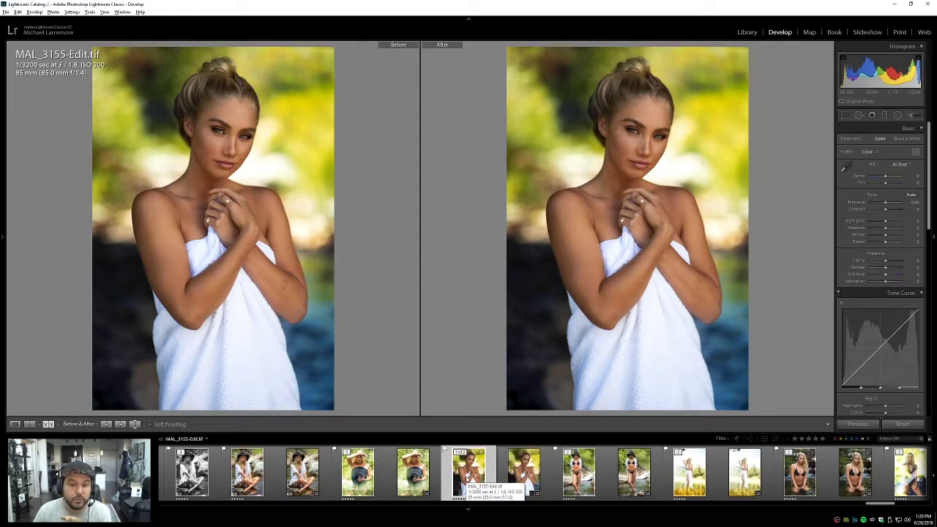
# Step: Try raising the Shadows on the edited towel portrait, and undo the adjustment
pyautogui.moveTo(886, 229); pyautogui.dragTo(896, 229)
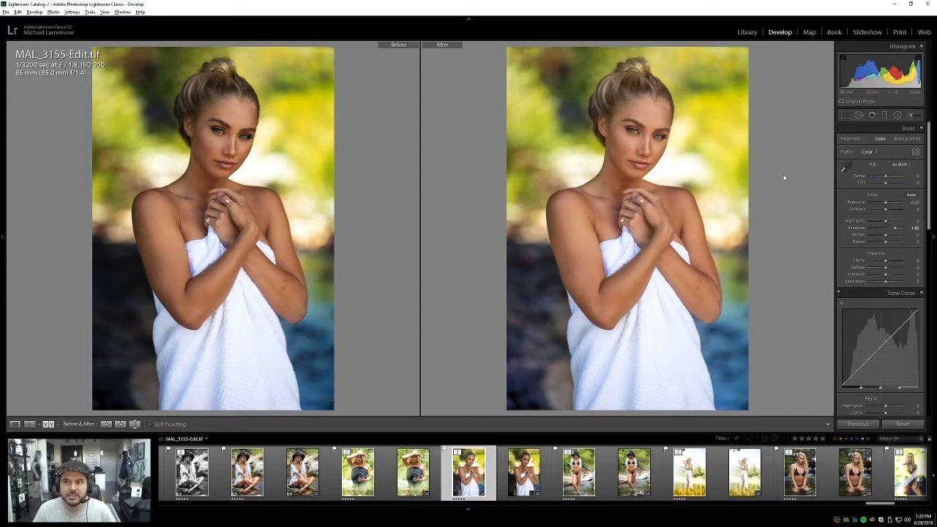
pyautogui.hotkey('ctrl', 'z')
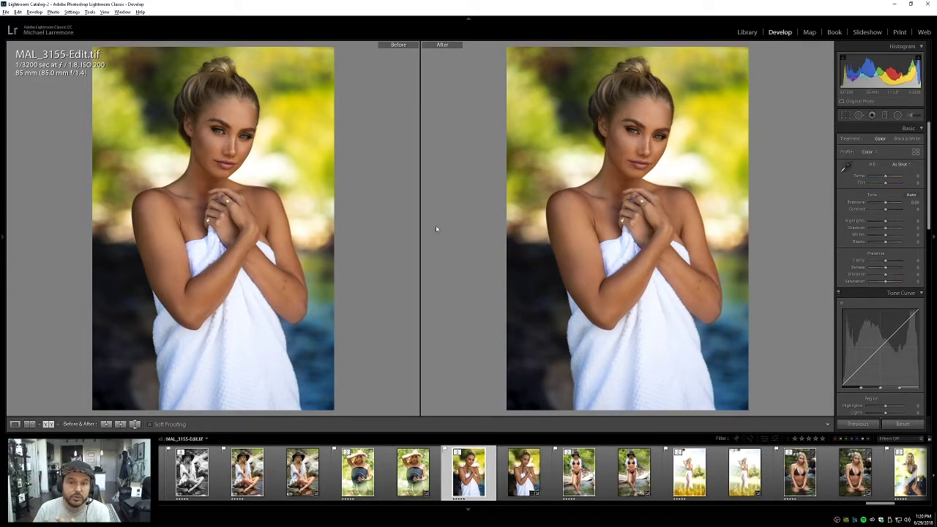
# Step: Display the original MAL_3155.NEF in the before and after view and hide the adjustment controls to enlarge the comparison
pyautogui.press('Right')
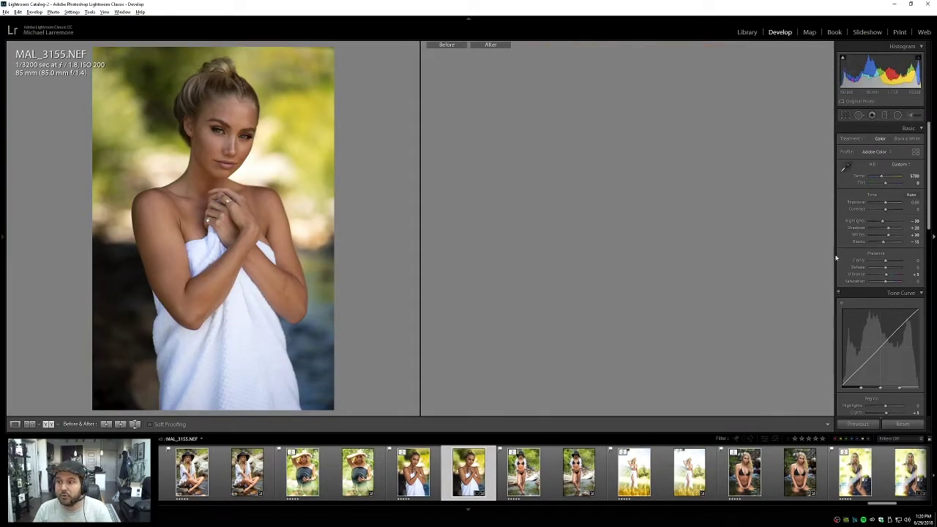
pyautogui.click(934, 238)
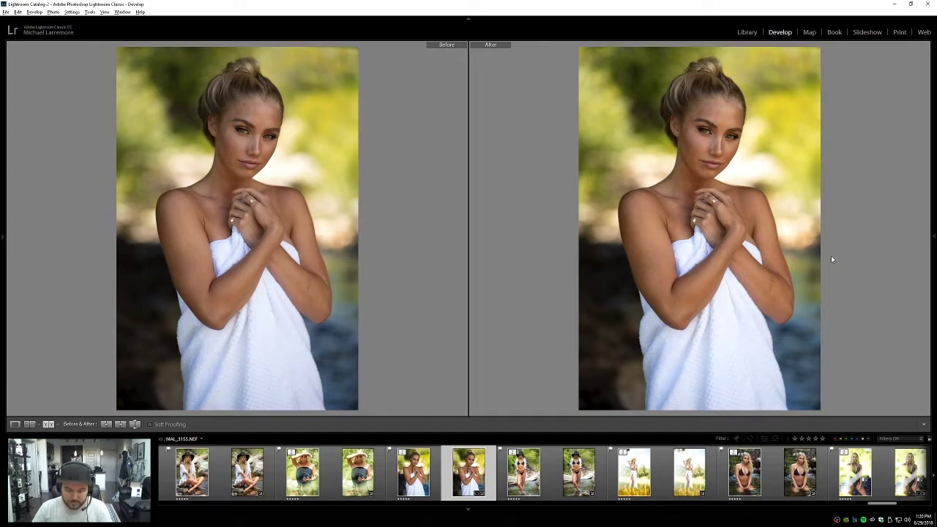
# Step: Dim the interface around the photos and compare the edited towel portrait with its original in the before and after view
pyautogui.press('l')
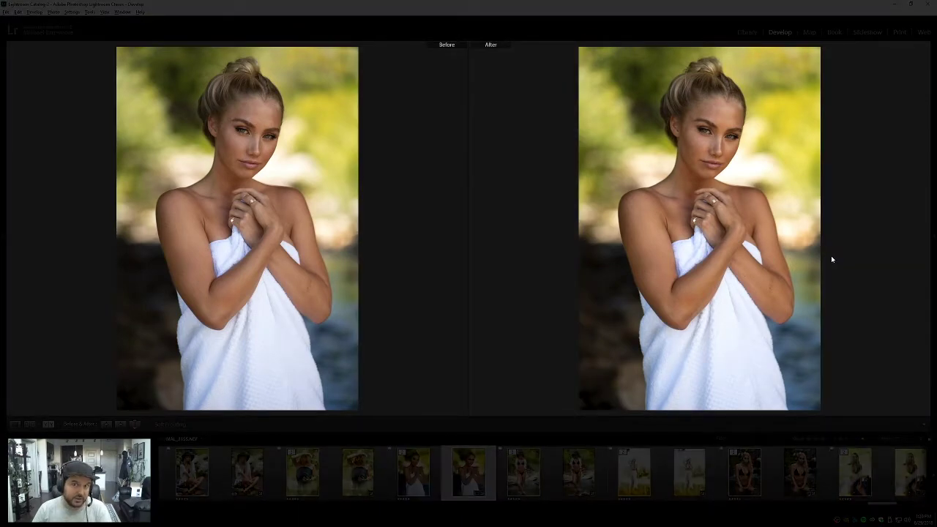
pyautogui.press('l')
pyautogui.press('l')
pyautogui.press('l')
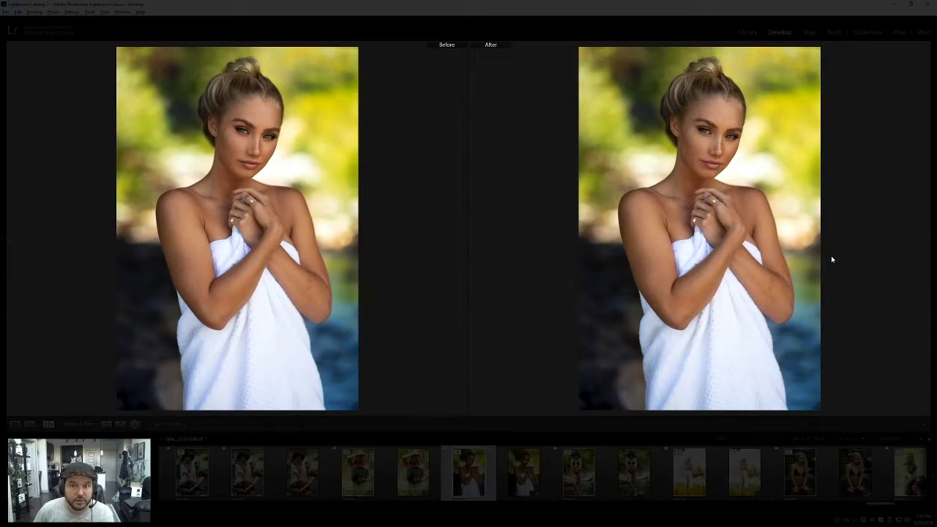
pyautogui.press('Right')
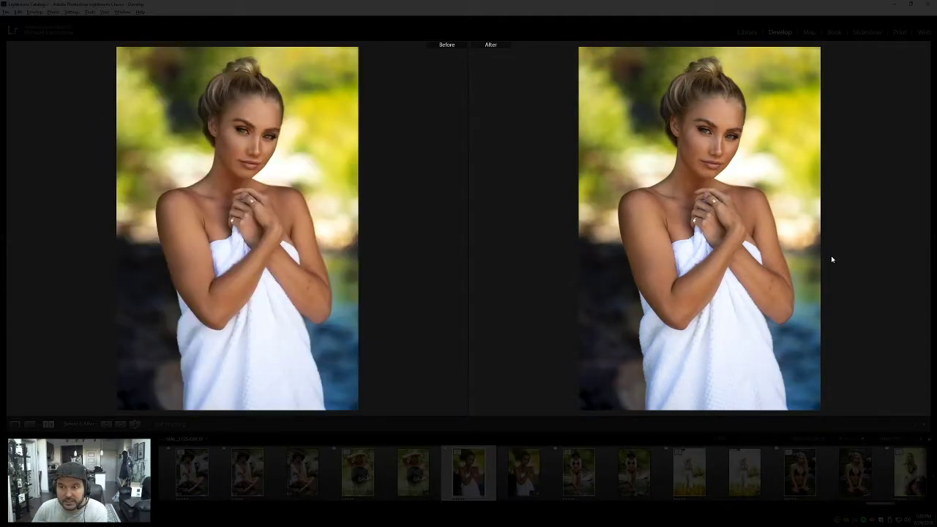
pyautogui.press('Right')
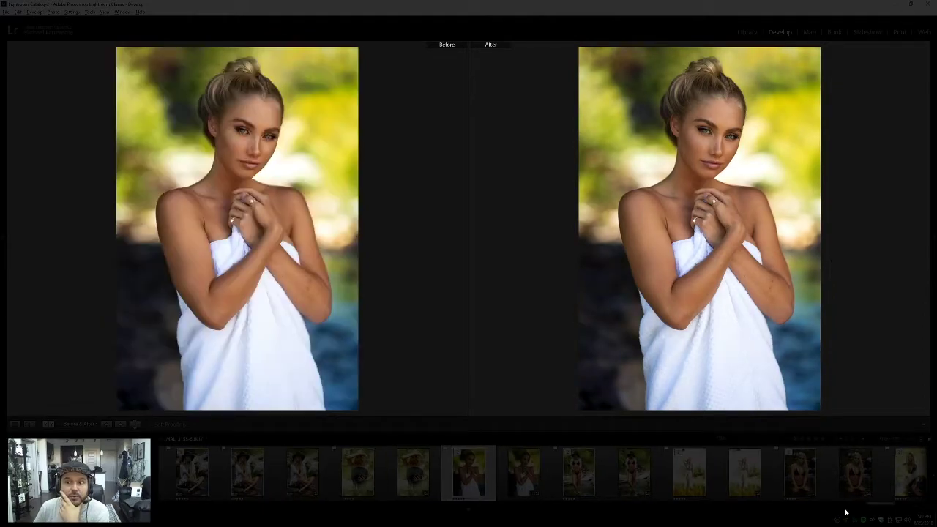
pyautogui.press('Right')
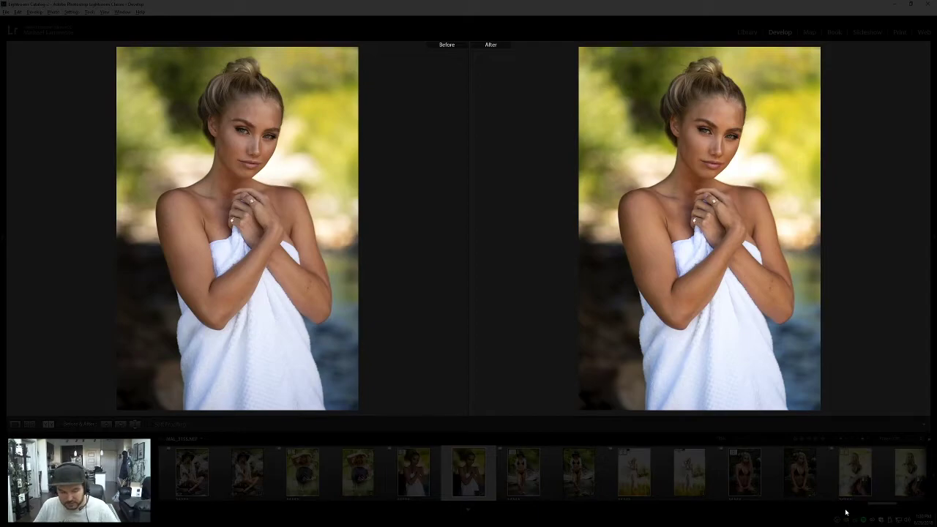
# Step: Return to the single-photo view and alternate between the edited towel portrait and its original to compare their colour
pyautogui.press('y')
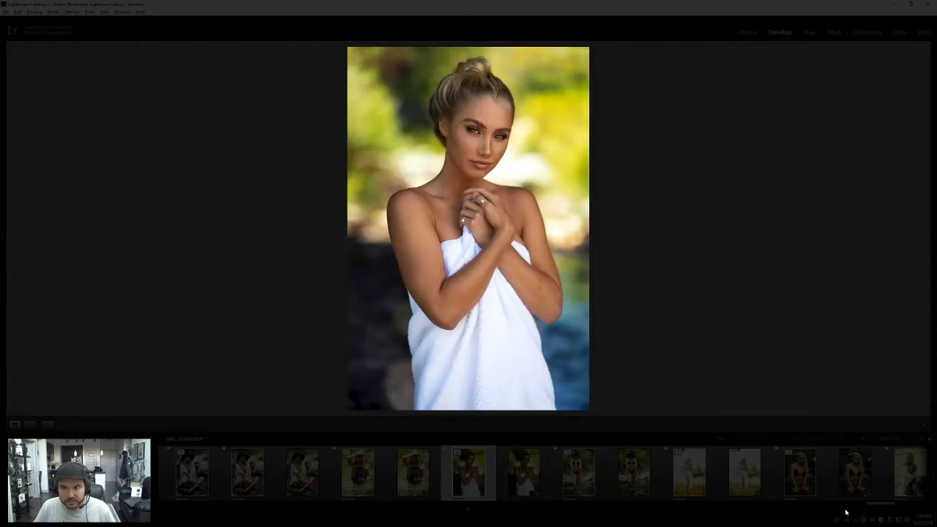
pyautogui.press('Right')
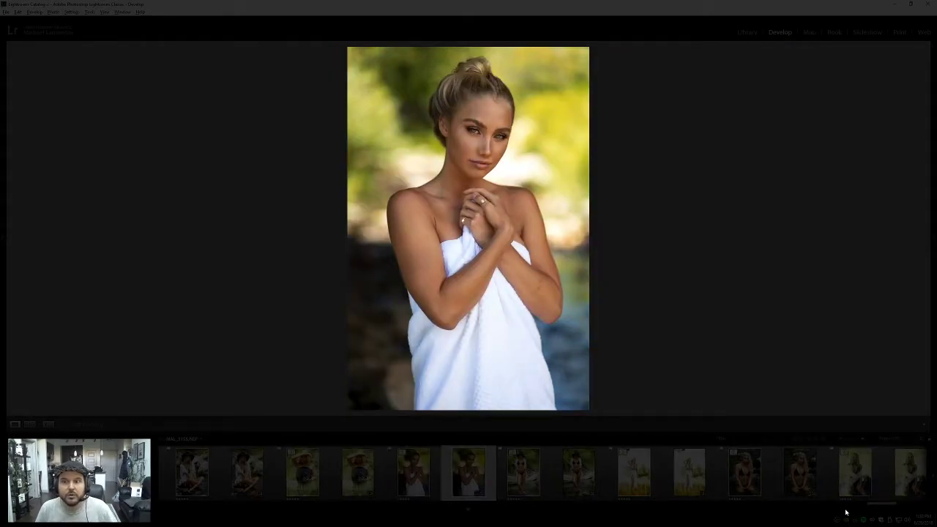
pyautogui.press('Left')
pyautogui.press('Right')
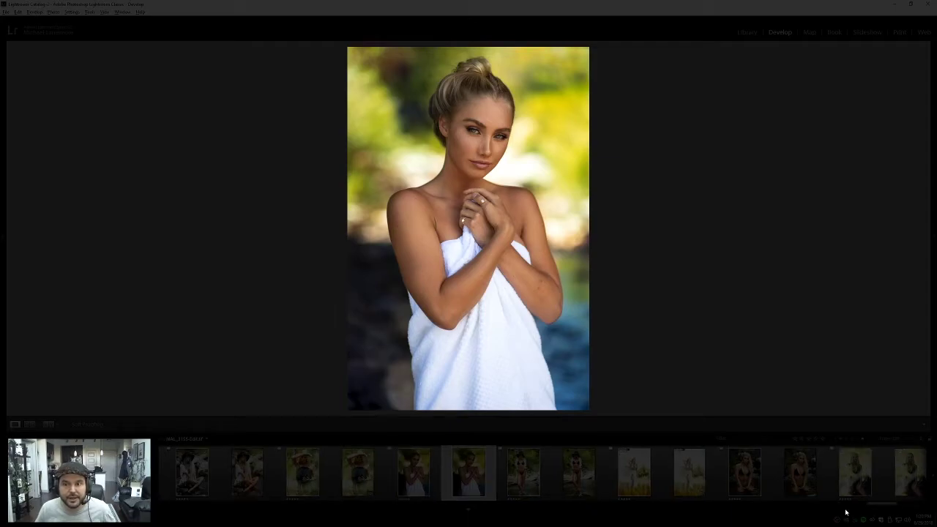
pyautogui.press('Left')
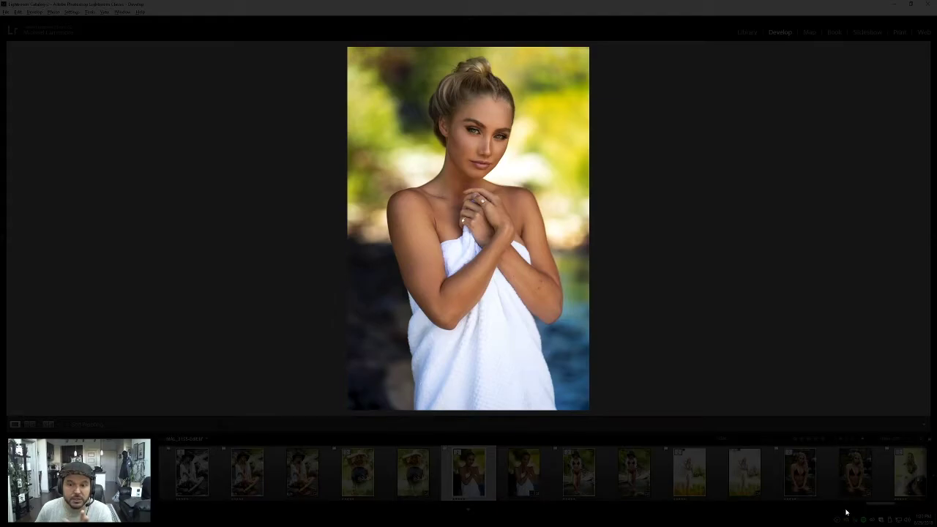
# Step: Display the sun-hat photo in the grassy field, and compare the edited black lace bodysuit portrait with its original
pyautogui.click(744, 472)
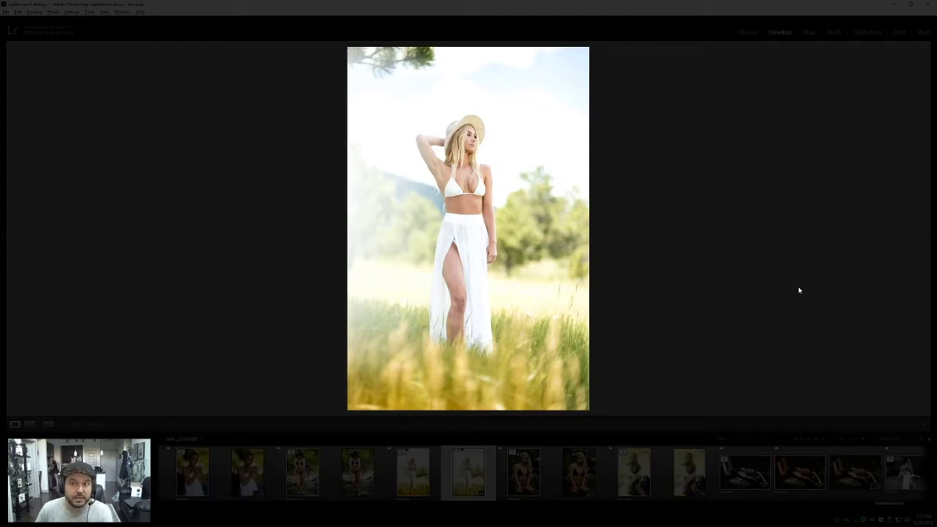
pyautogui.click(645, 469)
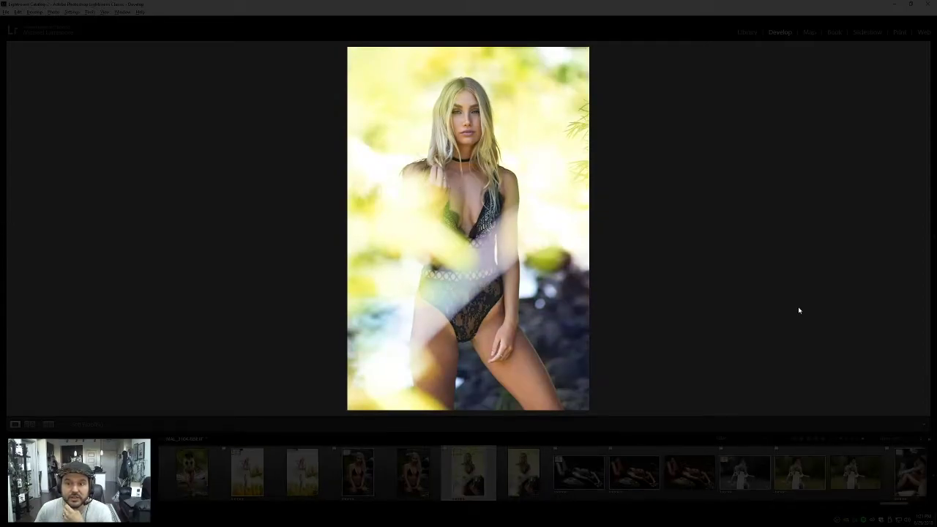
pyautogui.press('Right')
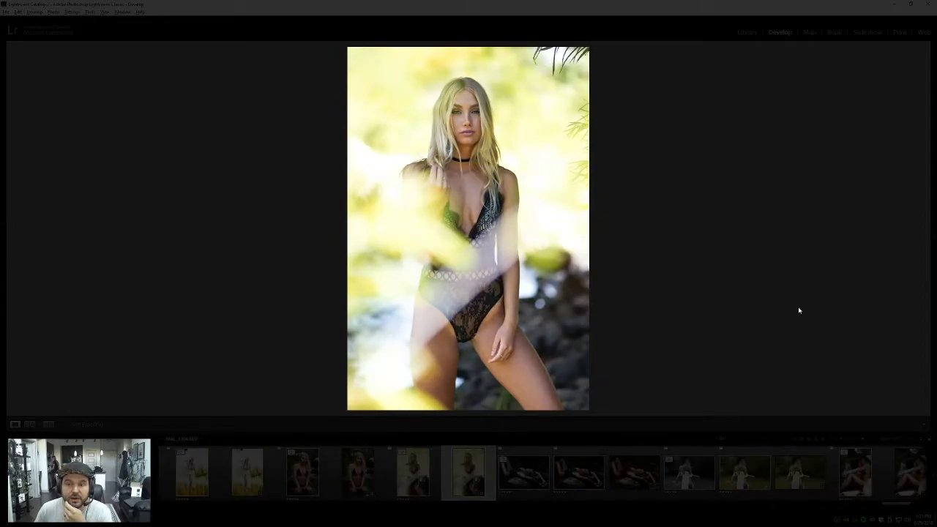
# Step: Compare the edited and original versions of the lace bodysuit portrait with the yellow foreground flare
pyautogui.press('Right')
pyautogui.press('Right')
pyautogui.press('Right')
pyautogui.press('Right')
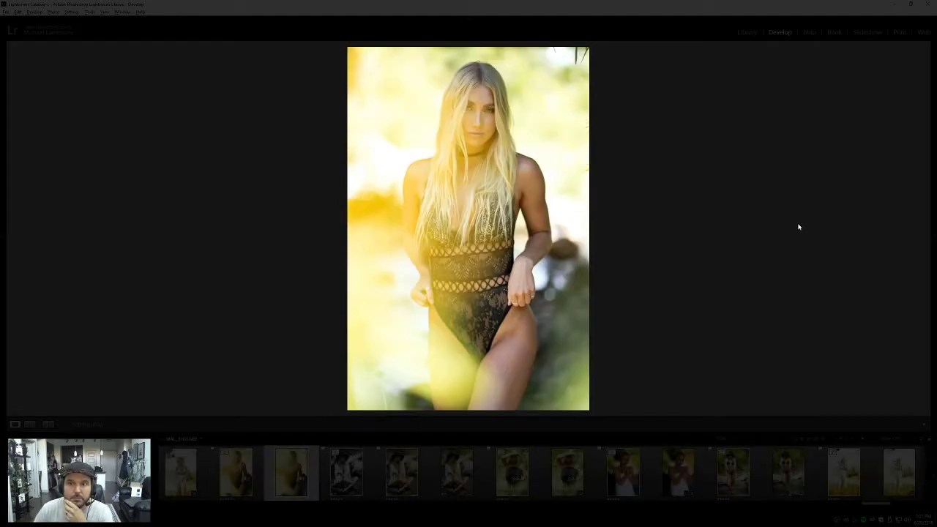
pyautogui.press('Left')
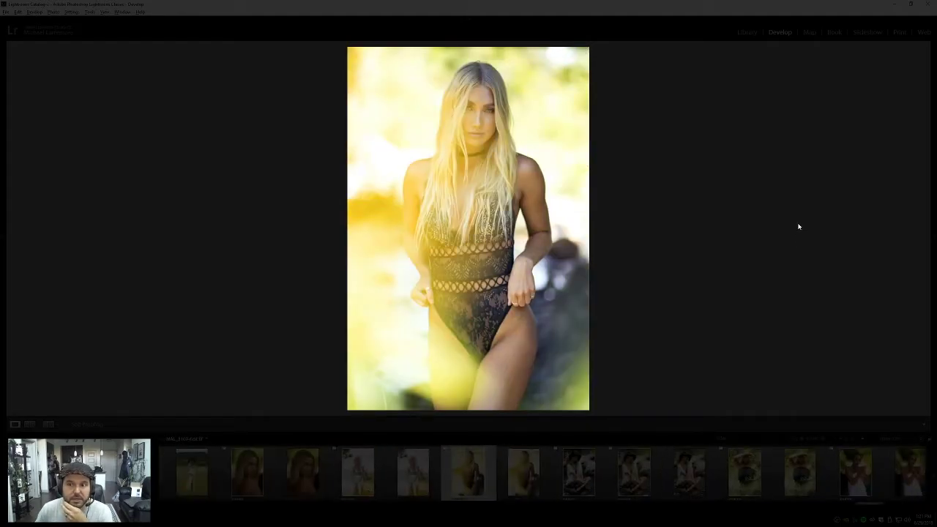
pyautogui.press('Right')
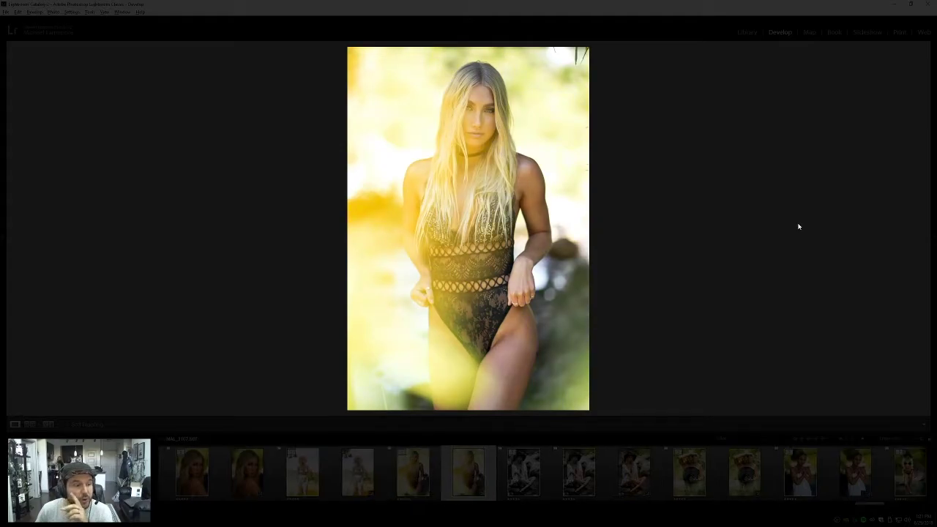
pyautogui.press('Left')
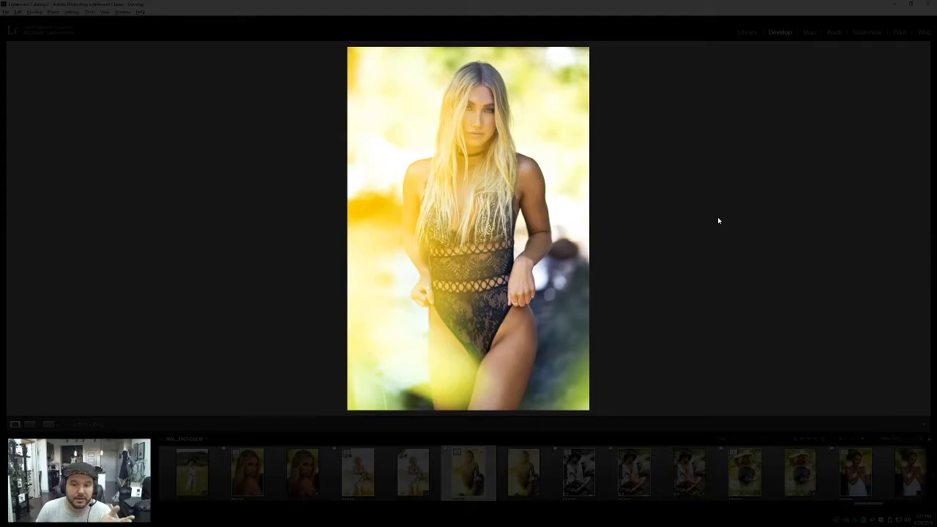
# Step: Zoom in on the face in the over-the-shoulder portrait and compare the skin and eye retouching with the original
pyautogui.click(306, 471)
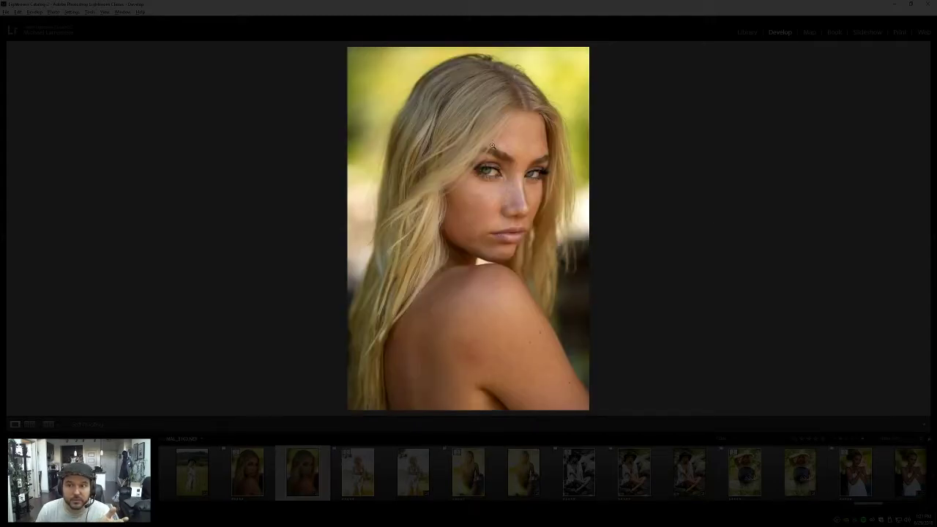
pyautogui.click(492, 182)
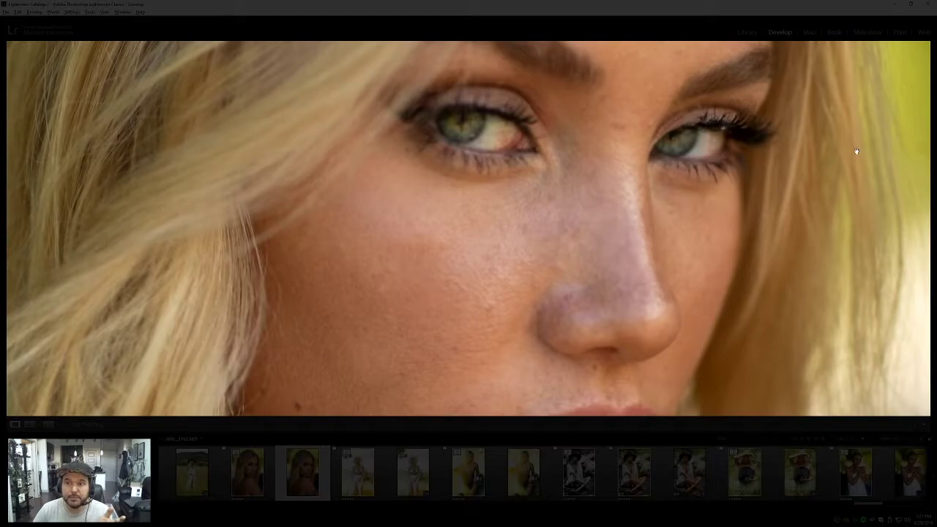
pyautogui.press('Left')
pyautogui.press('Right')
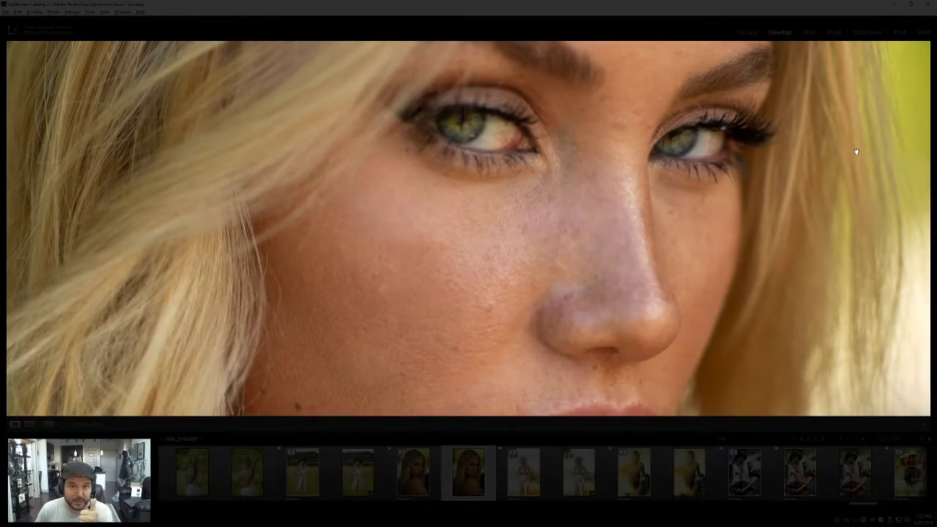
pyautogui.press('Left')
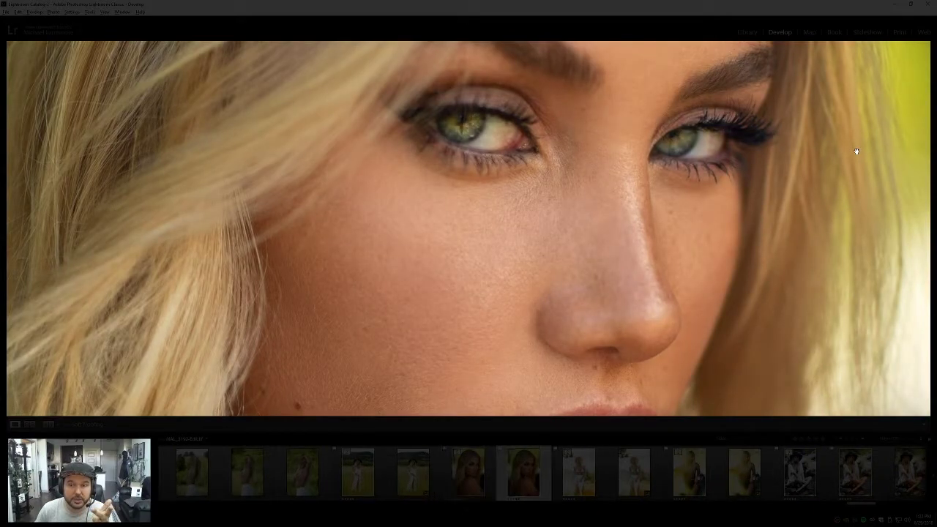
pyautogui.press('Right')
pyautogui.press('Left')
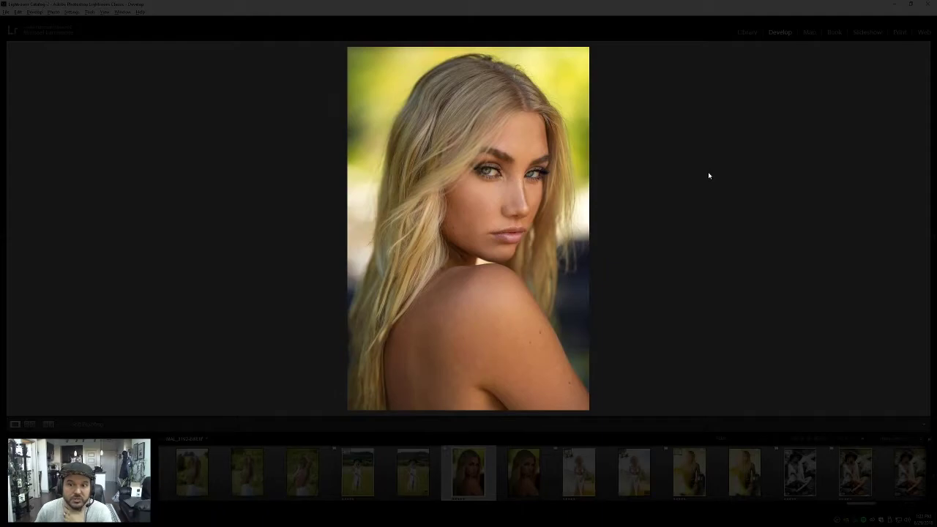
# Step: Compare the edited over-the-shoulder portrait with its original at full frame to examine the background colour grading
pyautogui.press('Right')
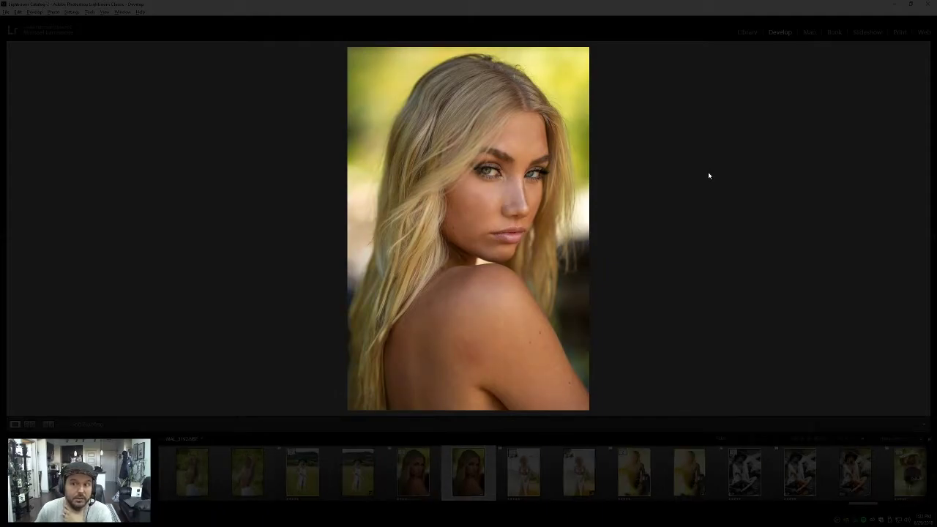
pyautogui.press('Left')
pyautogui.press('Right')
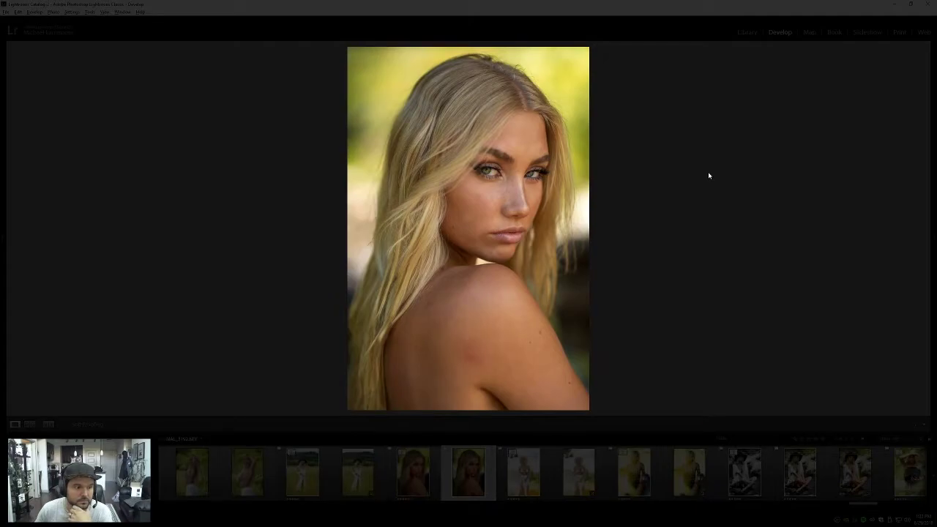
pyautogui.press('Left')
pyautogui.click(513, 180)
pyautogui.click(513, 180)
# Step: Restore the normal interface brightness and filter the photos to those with the red colour label
pyautogui.press('l')
pyautogui.press('l')
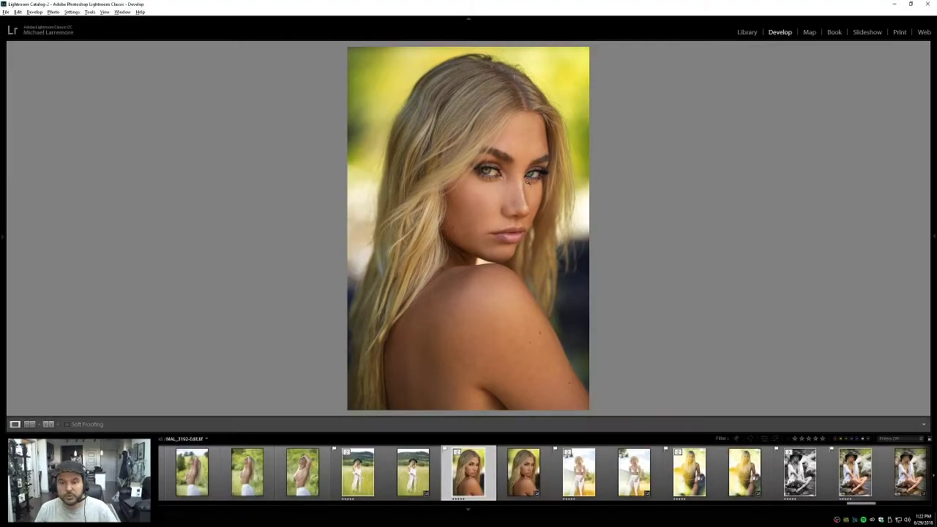
pyautogui.click(835, 438)
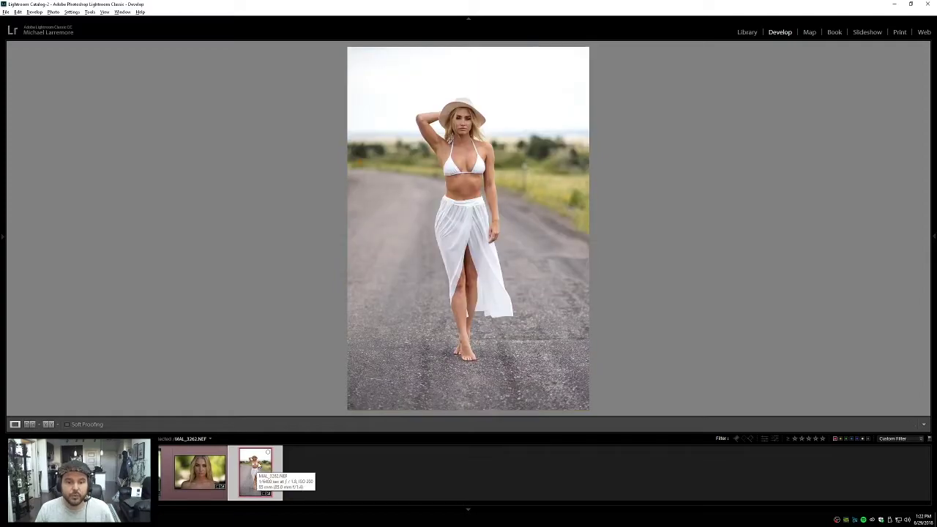
# Step: Switch to the face-on blonde portrait in Photoshop, and replace its masked High Pass layer with a stamp of all visible layers
pyautogui.hotkey('alt', 'Tab')
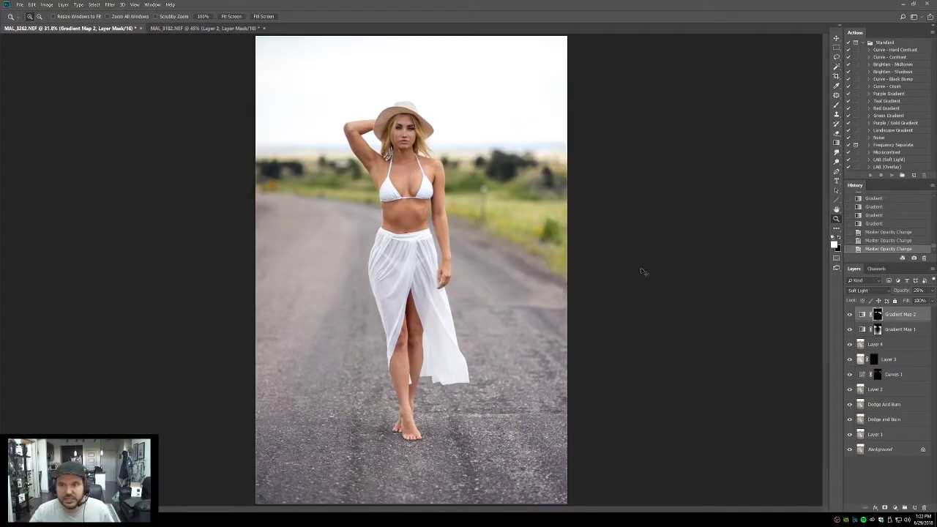
pyautogui.hotkey('ctrl', 'Tab')
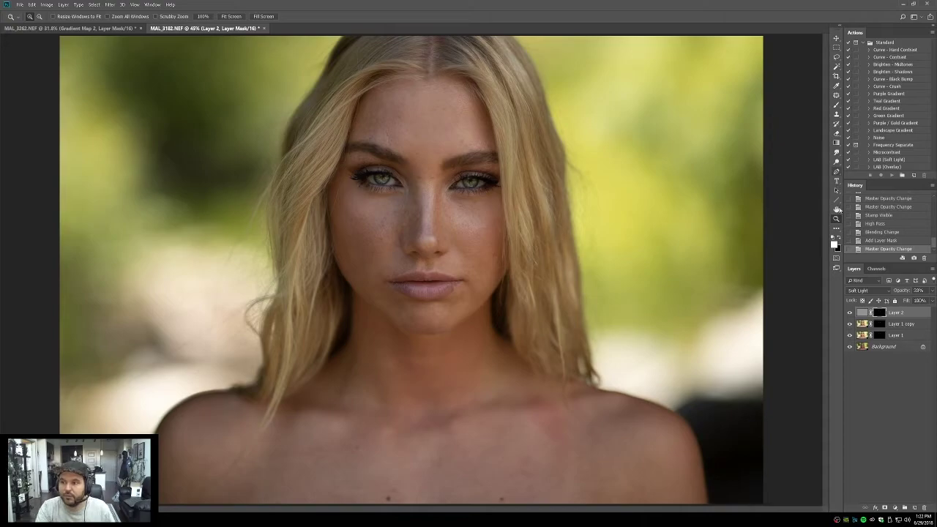
pyautogui.moveTo(896, 313); pyautogui.dragTo(924, 507)
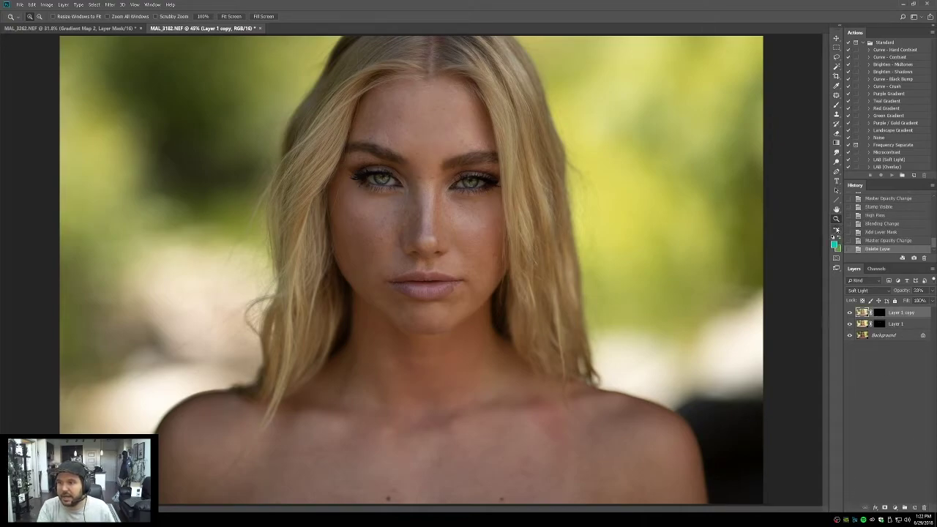
pyautogui.hotkey('ctrl', 'shift', 'alt', 'e')
# Step: Lighten the dark and reddish patches along the collarbone with the Dodge tool set to Midtones at 5% exposure
pyautogui.moveTo(383, 205); pyautogui.dragTo(539, 286)
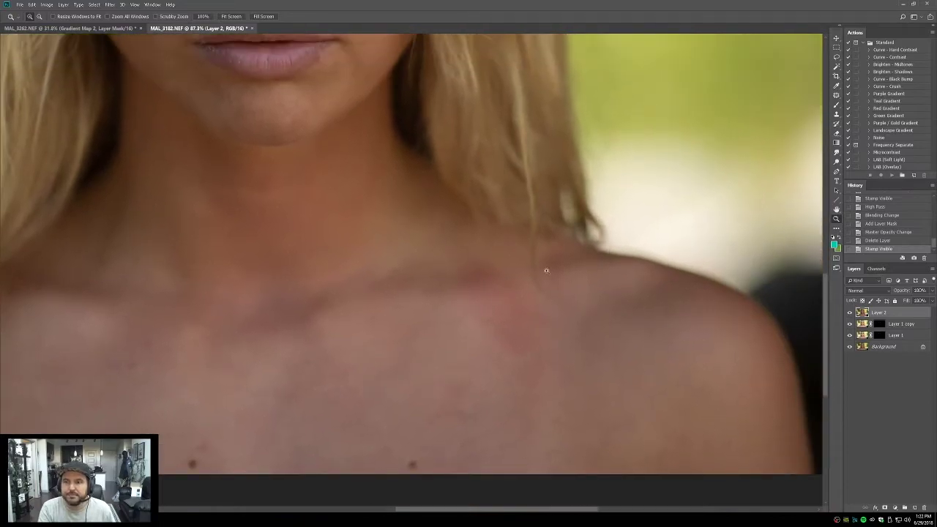
pyautogui.click(837, 163)
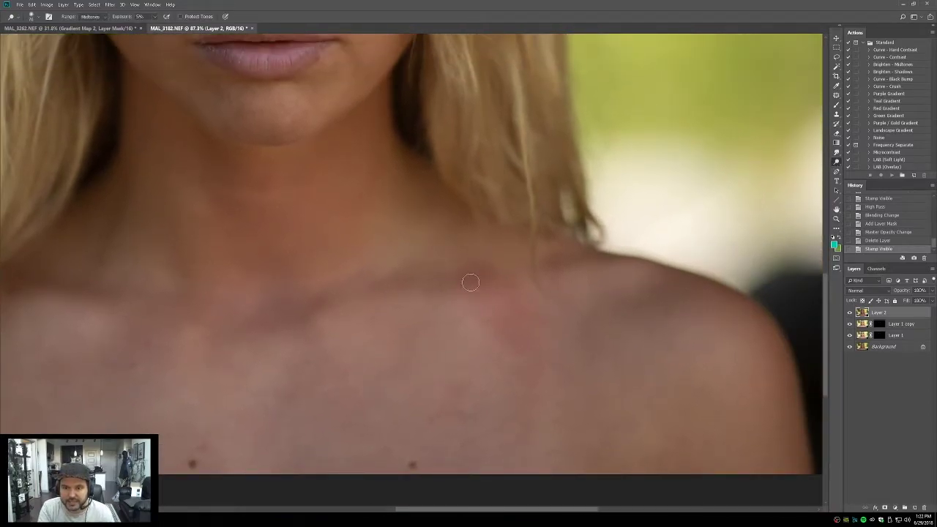
pyautogui.moveTo(464, 280)
pyautogui.mouseDown()
pyautogui.moveTo(512, 303)
pyautogui.moveTo(493, 271)
pyautogui.moveTo(456, 282)
pyautogui.moveTo(503, 330)
pyautogui.mouseUp()
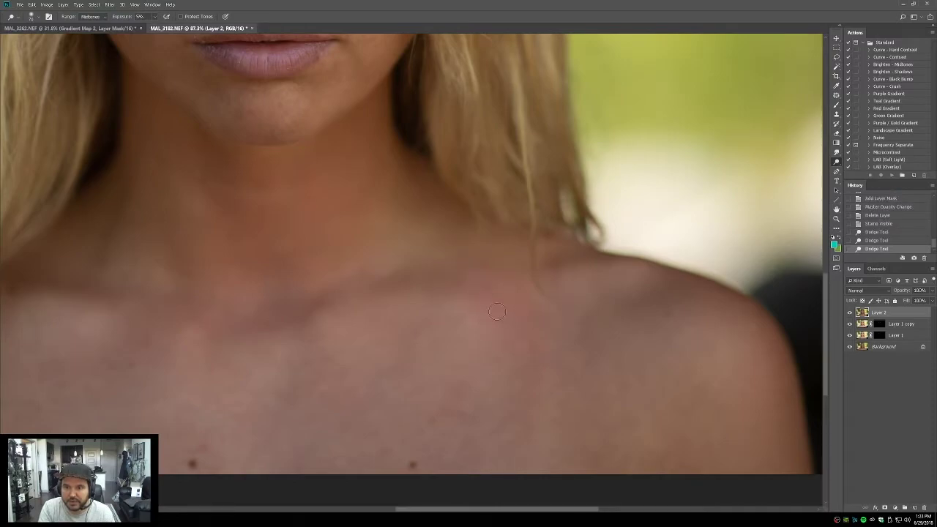
pyautogui.moveTo(512, 292)
pyautogui.mouseDown()
pyautogui.moveTo(484, 308)
pyautogui.moveTo(473, 297)
pyautogui.moveTo(476, 283)
pyautogui.moveTo(500, 282)
pyautogui.mouseUp()
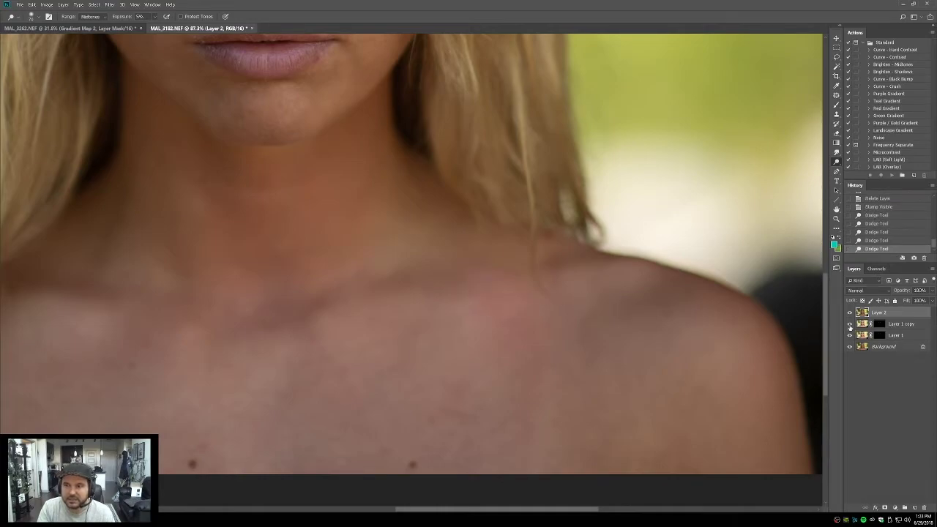
# Step: Lower the dodged layer's opacity to about 50% and toggle its visibility to compare the skin before and after
pyautogui.click(849, 314)
pyautogui.click(933, 292)
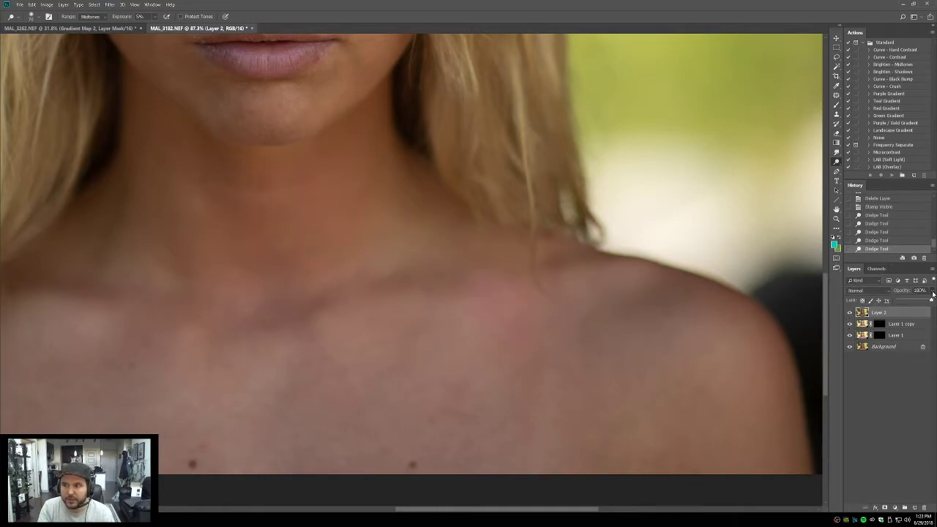
pyautogui.click(911, 301)
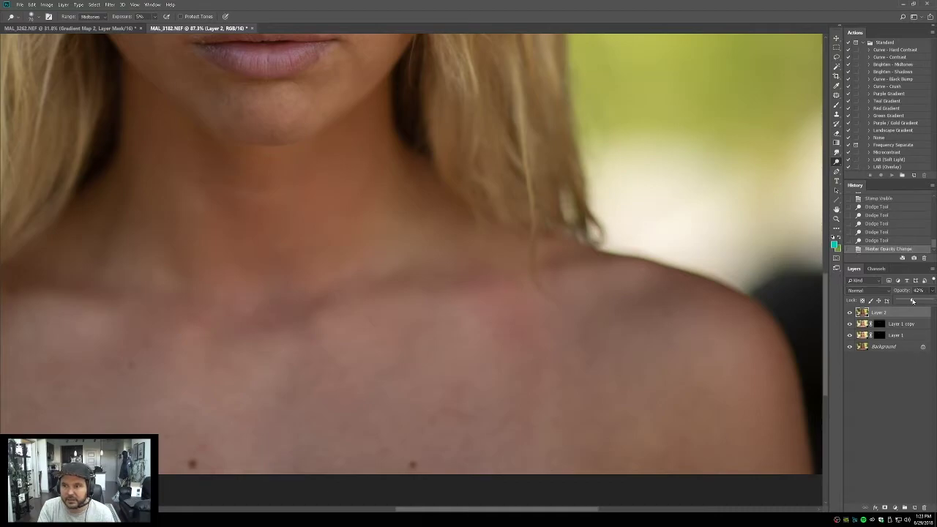
pyautogui.click(849, 314)
pyautogui.click(849, 313)
pyautogui.click(849, 313)
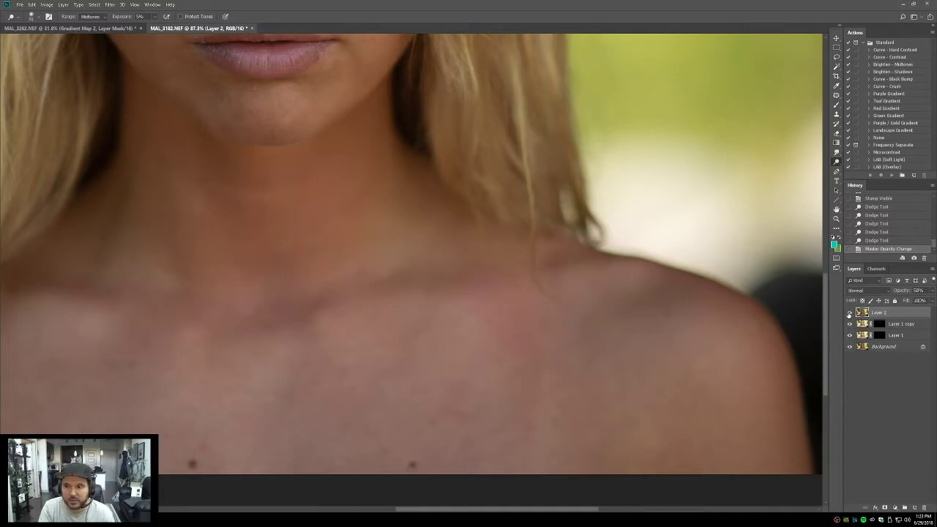
# Step: Paint sampled skin colour over the reddish collarbone patches on a new layer with the Brush at 15% opacity, and set the layer's blend mode to Color
pyautogui.hotkey('ctrl', 'shift', 'alt', 'n')
pyautogui.click(837, 107)
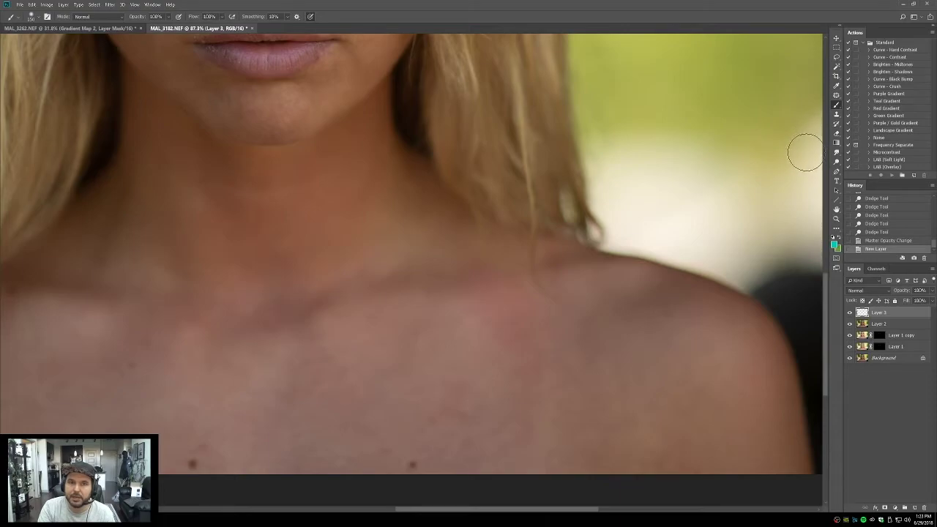
pyautogui.press('1')
pyautogui.press('5')
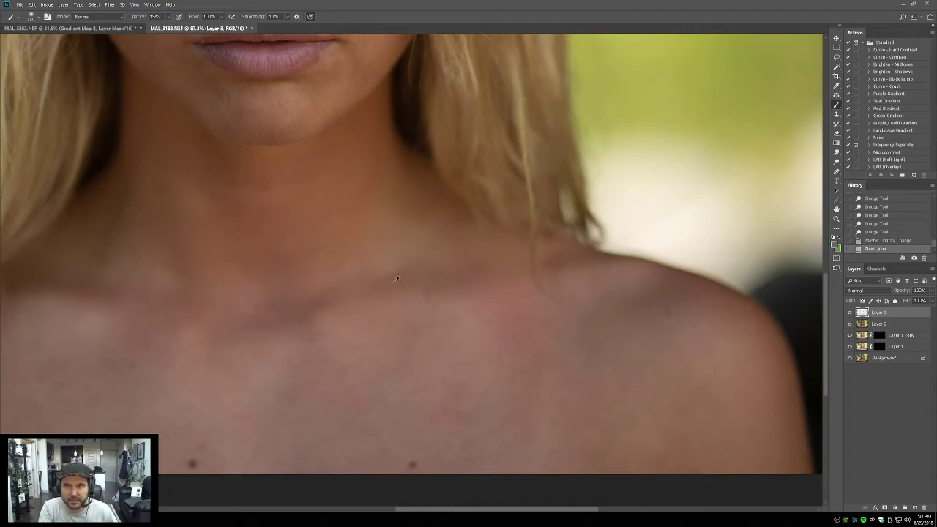
pyautogui.moveTo(399, 280)
pyautogui.mouseDown()
pyautogui.moveTo(501, 273)
pyautogui.moveTo(471, 280)
pyautogui.moveTo(498, 283)
pyautogui.moveTo(496, 311)
pyautogui.moveTo(474, 300)
pyautogui.moveTo(518, 296)
pyautogui.moveTo(475, 309)
pyautogui.moveTo(507, 349)
pyautogui.moveTo(518, 301)
pyautogui.moveTo(480, 305)
pyautogui.moveTo(498, 277)
pyautogui.moveTo(461, 280)
pyautogui.moveTo(443, 297)
pyautogui.mouseUp()
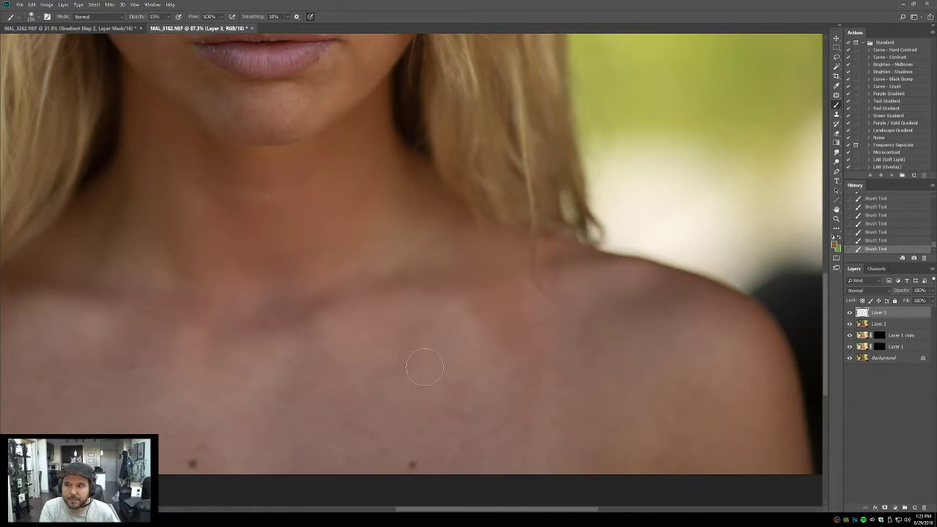
pyautogui.click(862, 293)
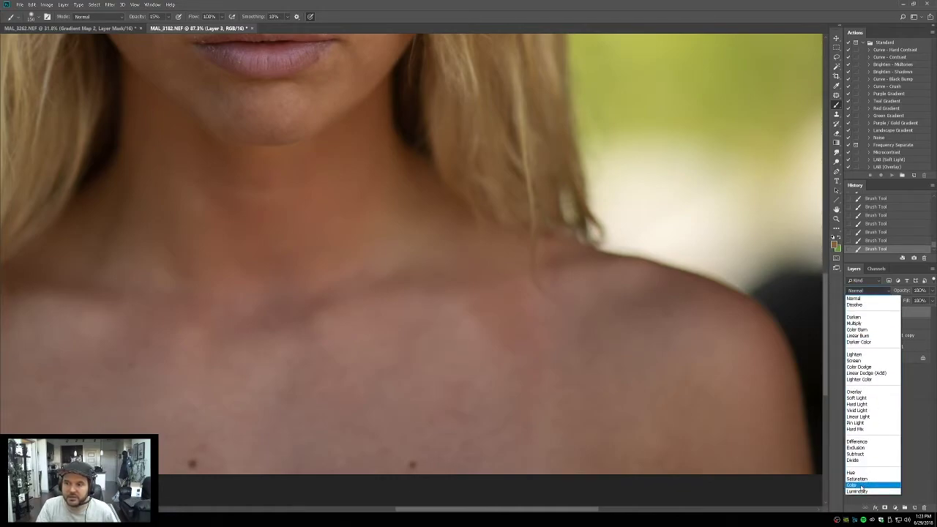
pyautogui.click(862, 493)
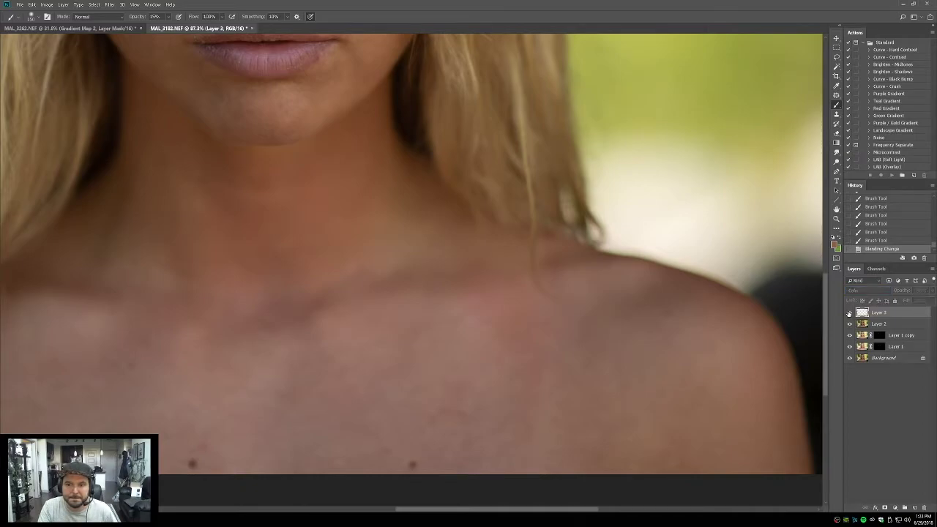
# Step: Zoom in on the collarbone and view the painted Color layer on its own to examine the correction
pyautogui.click(836, 218)
pyautogui.click(585, 345)
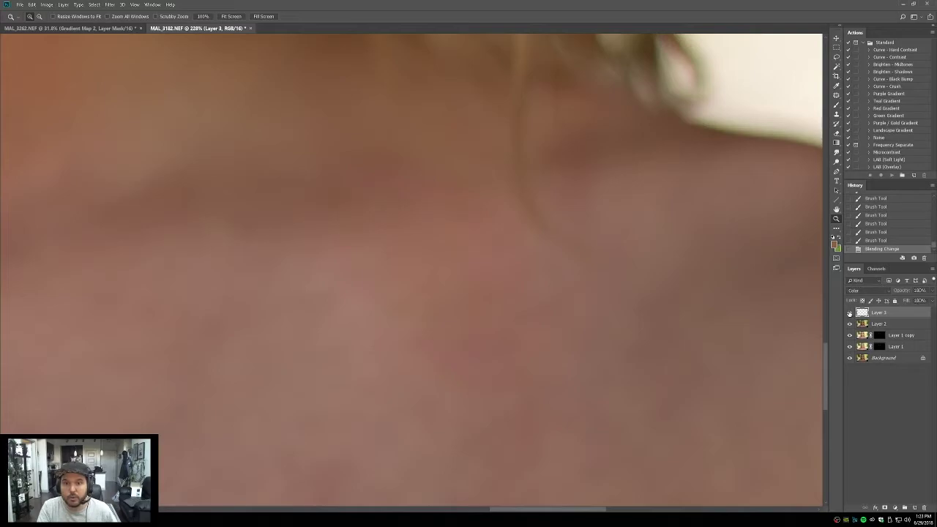
pyautogui.keyDown('alt'); pyautogui.click(849, 313); pyautogui.keyUp('alt')
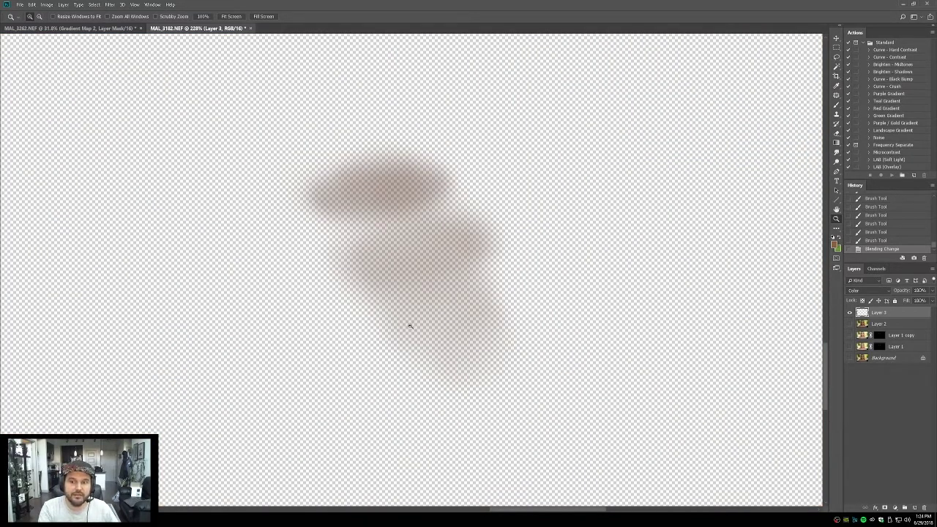
pyautogui.keyDown('alt'); pyautogui.click(849, 313); pyautogui.keyUp('alt')
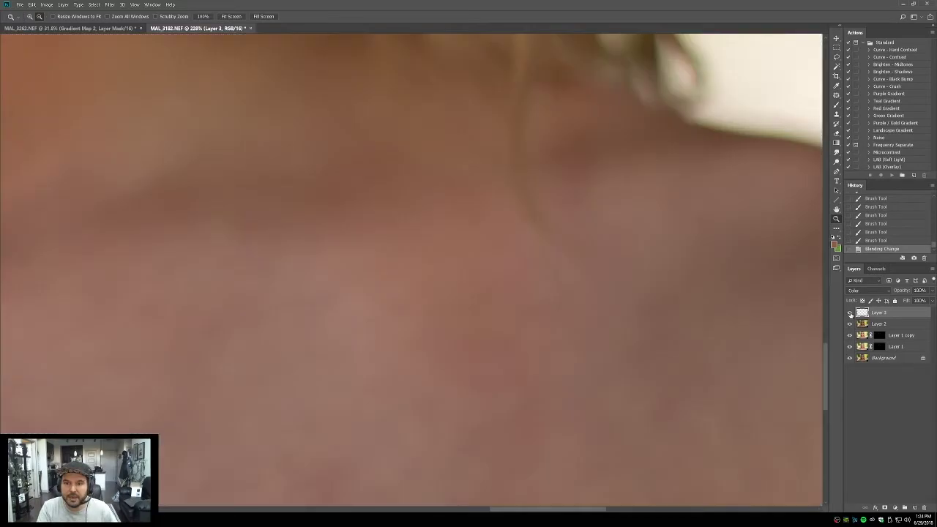
# Step: Stamp all visible layers into a new layer and lighten the dark under-eye areas with the Dodge tool at Midtones, 5% exposure
pyautogui.hotkey('ctrl', '0')
pyautogui.click(835, 219)
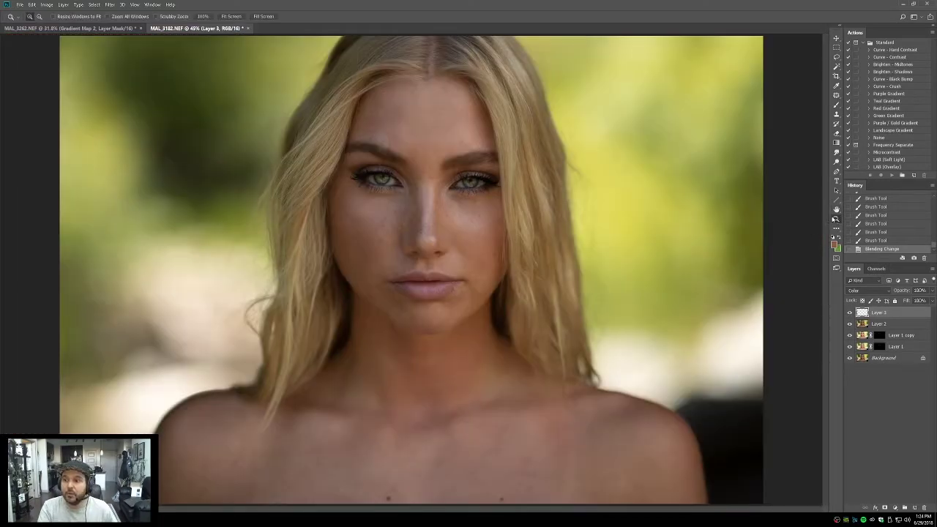
pyautogui.moveTo(264, 107); pyautogui.dragTo(578, 289)
pyautogui.hotkey('ctrl', 'shift', 'alt', 'e')
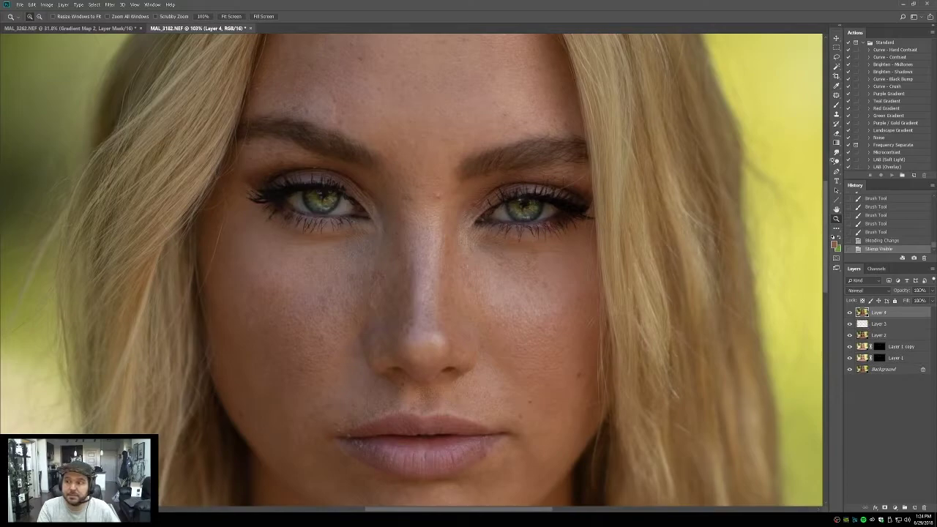
pyautogui.click(837, 162)
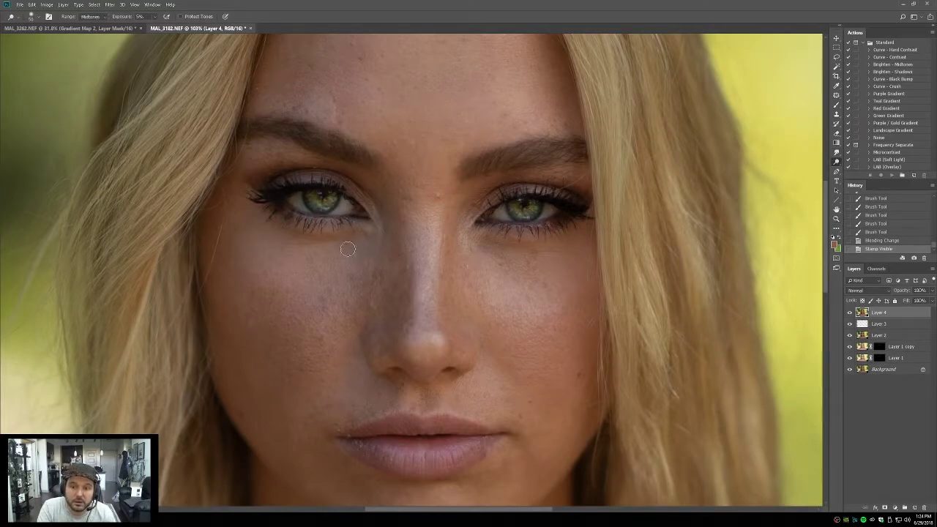
pyautogui.hotkey('alt', 'Tab')
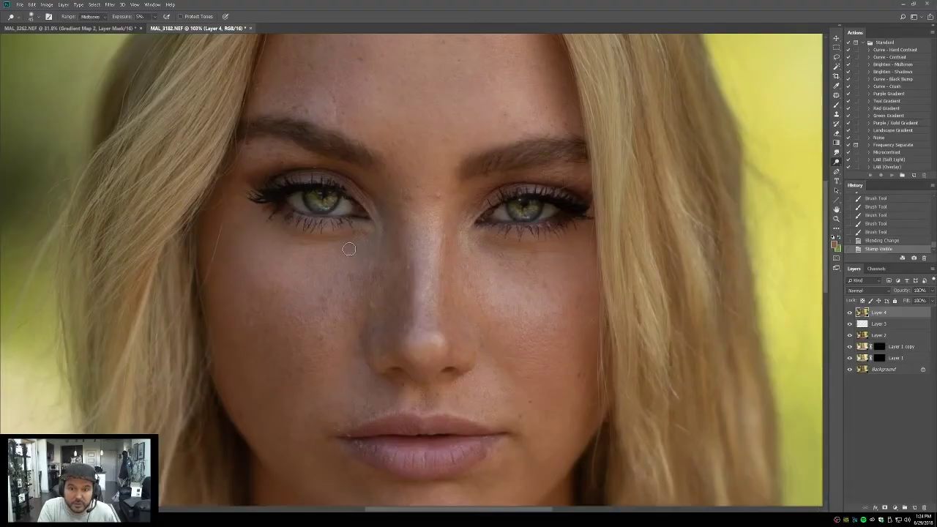
pyautogui.moveTo(345, 252)
pyautogui.mouseDown()
pyautogui.moveTo(373, 233)
pyautogui.moveTo(351, 266)
pyautogui.moveTo(366, 242)
pyautogui.moveTo(343, 252)
pyautogui.moveTo(345, 240)
pyautogui.moveTo(355, 237)
pyautogui.moveTo(341, 272)
pyautogui.moveTo(307, 256)
pyautogui.moveTo(321, 275)
pyautogui.moveTo(326, 251)
pyautogui.moveTo(336, 276)
pyautogui.moveTo(305, 265)
pyautogui.moveTo(361, 250)
pyautogui.moveTo(319, 242)
pyautogui.moveTo(383, 228)
pyautogui.mouseUp()
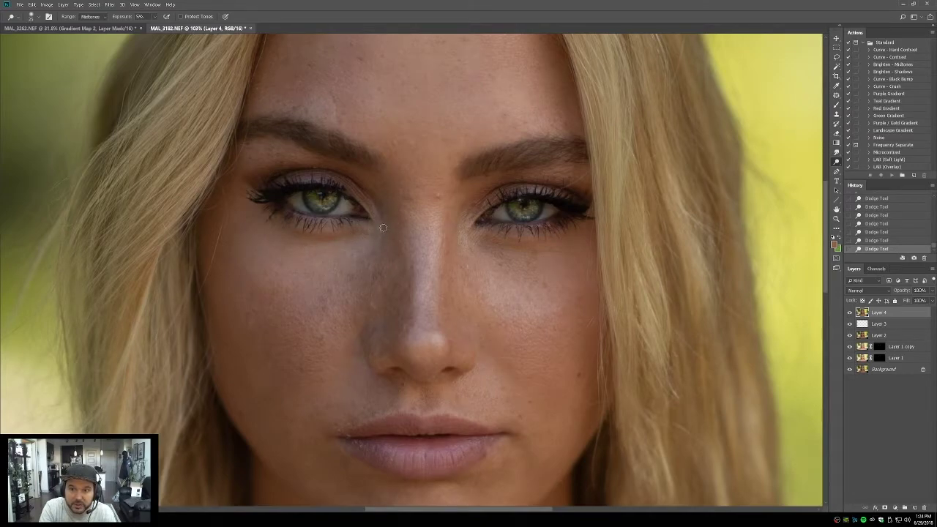
pyautogui.moveTo(341, 253)
pyautogui.mouseDown()
pyautogui.moveTo(333, 241)
pyautogui.moveTo(285, 248)
pyautogui.mouseUp()
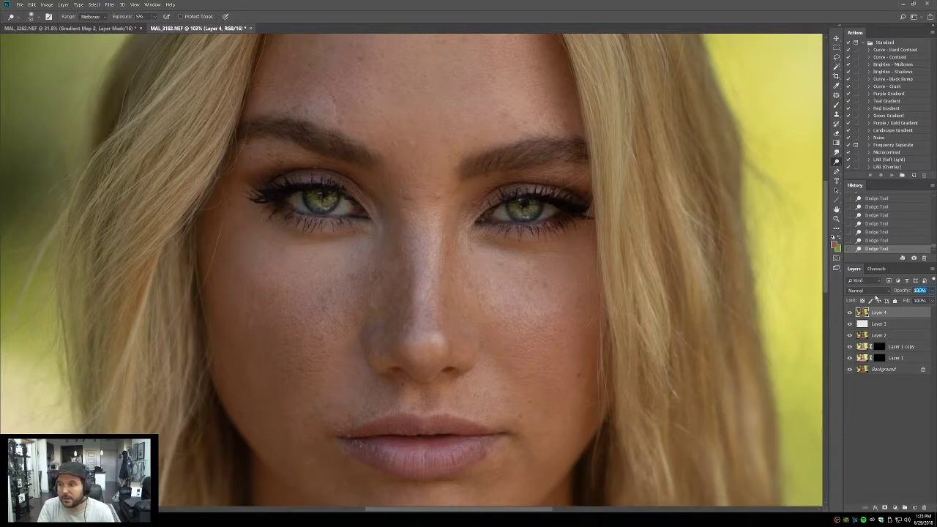
# Step: Lower the face dodging layer's opacity to 55% and toggle its visibility to compare the under-eye skin
pyautogui.write('55')
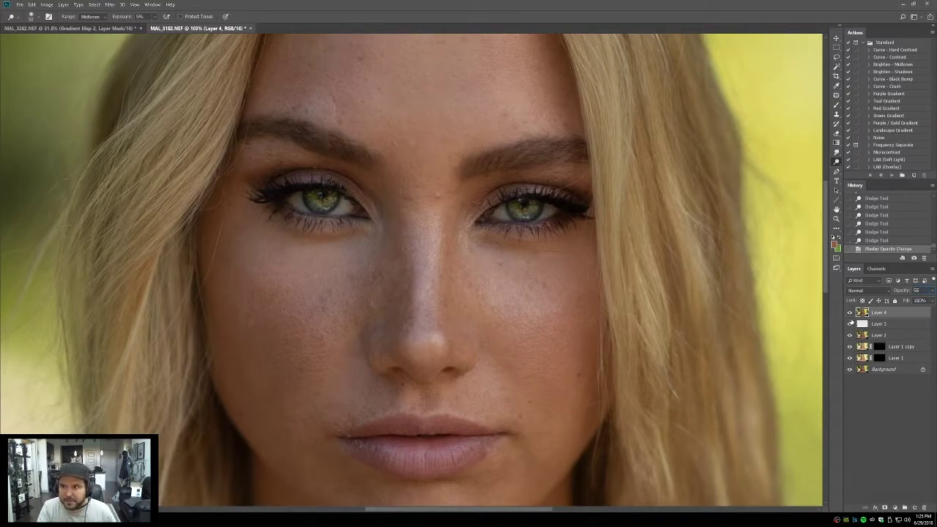
pyautogui.press('Return')
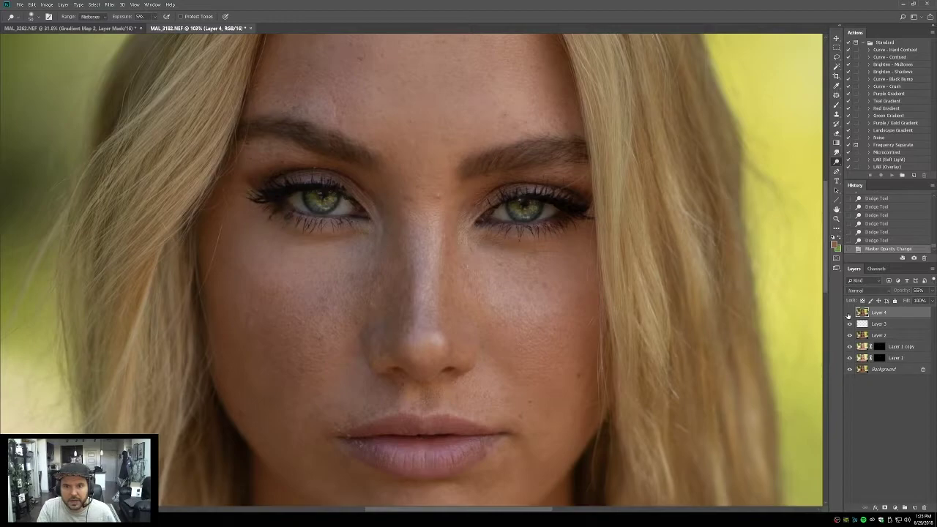
pyautogui.click(849, 313)
pyautogui.click(849, 313)
# Step: Paint sampled skin tones under both eyes and on the cheeks on a new layer with the Brush at 15% opacity
pyautogui.click(914, 507)
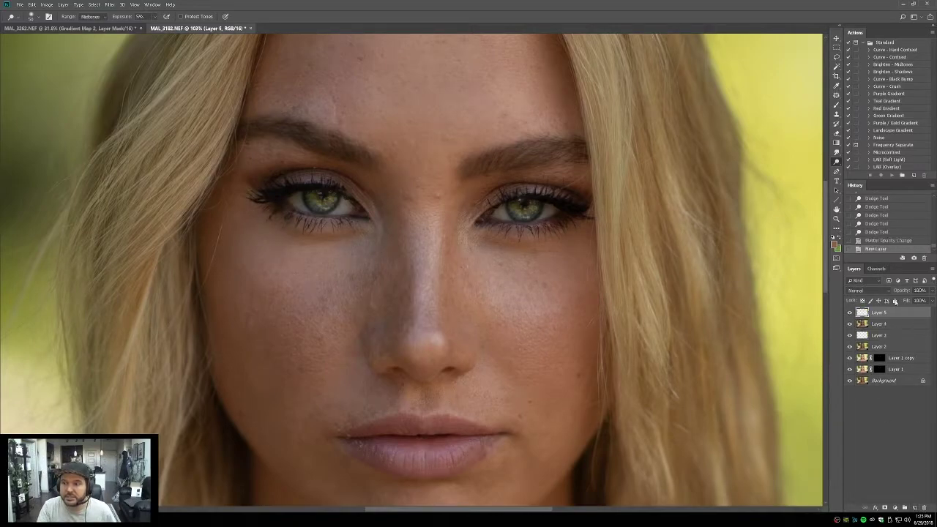
pyautogui.click(836, 105)
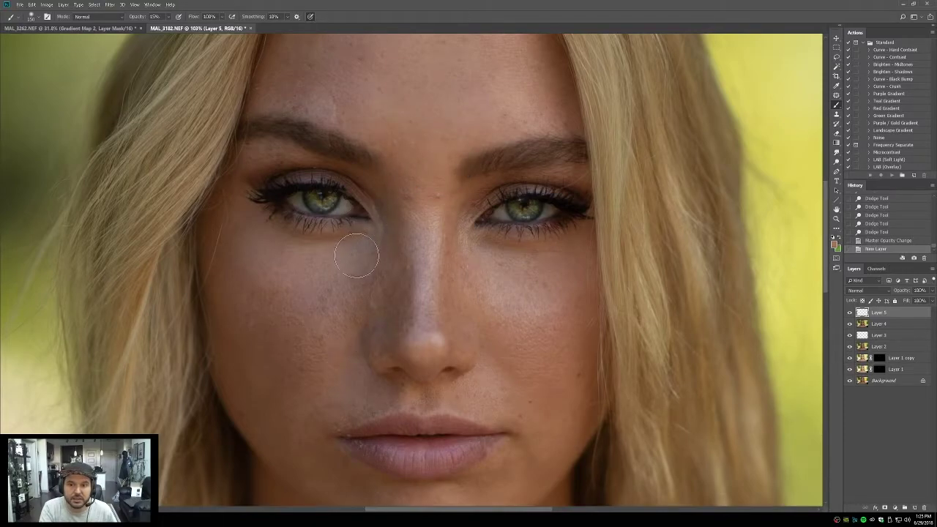
pyautogui.moveTo(285, 258)
pyautogui.mouseDown()
pyautogui.moveTo(359, 247)
pyautogui.moveTo(331, 297)
pyautogui.mouseUp()
pyautogui.moveTo(365, 248); pyautogui.dragTo(377, 249)
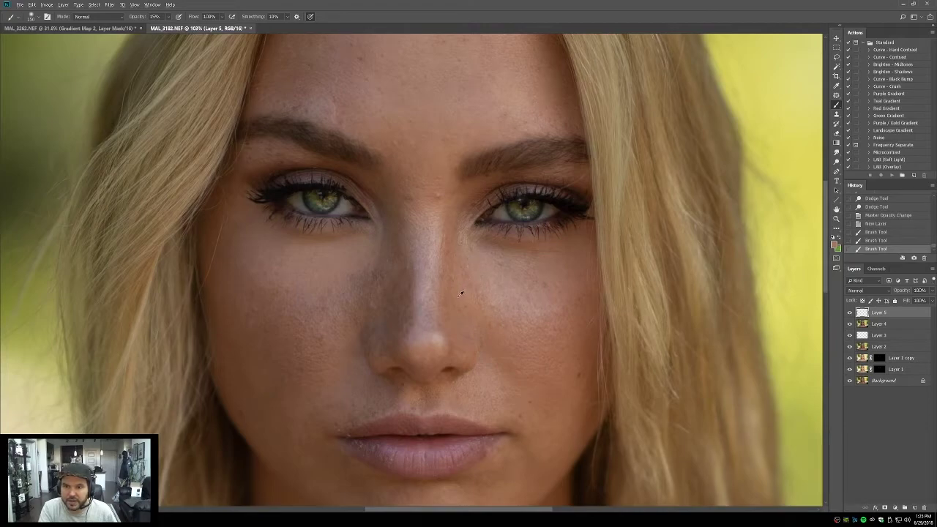
pyautogui.moveTo(508, 261); pyautogui.dragTo(480, 258)
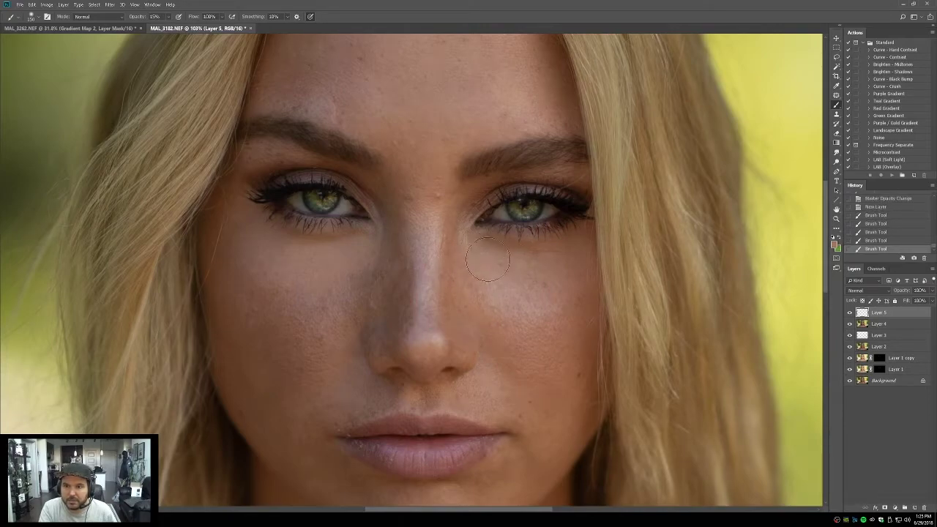
pyautogui.moveTo(502, 288)
pyautogui.mouseDown()
pyautogui.moveTo(529, 303)
pyautogui.moveTo(508, 283)
pyautogui.moveTo(518, 267)
pyautogui.moveTo(473, 246)
pyautogui.moveTo(532, 265)
pyautogui.moveTo(480, 266)
pyautogui.moveTo(499, 281)
pyautogui.moveTo(500, 309)
pyautogui.moveTo(535, 305)
pyautogui.moveTo(479, 254)
pyautogui.mouseUp()
pyautogui.moveTo(366, 234); pyautogui.dragTo(356, 252)
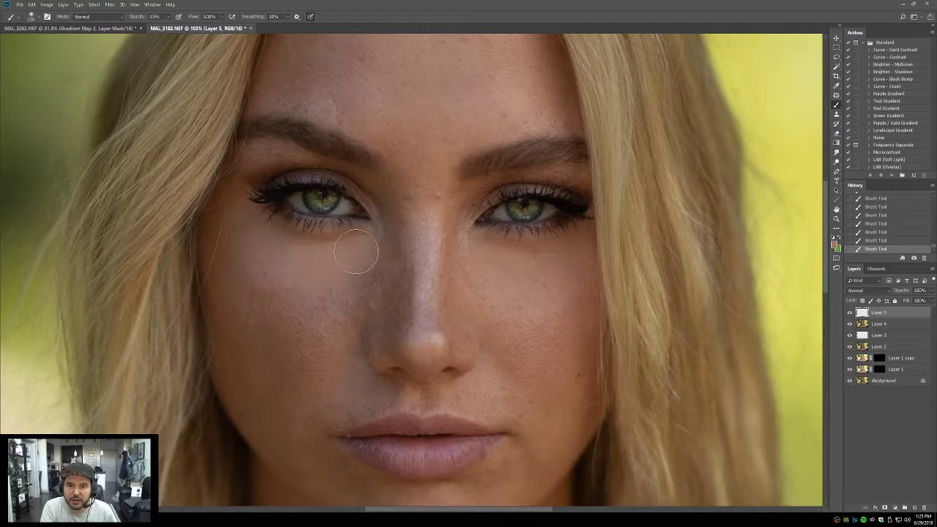
# Step: Set the painted face layer's blend mode to Color and lower its opacity to about 45%
pyautogui.click(867, 291)
pyautogui.click(852, 485)
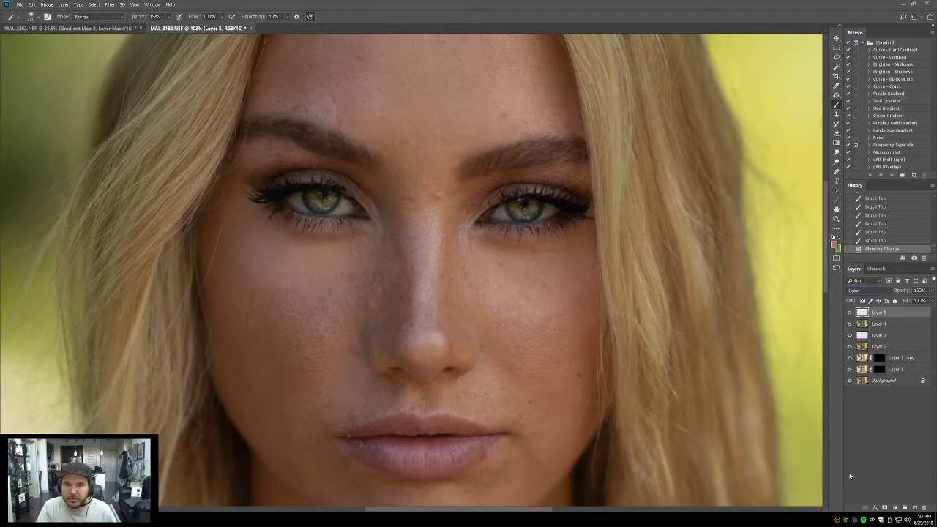
pyautogui.moveTo(934, 292); pyautogui.dragTo(913, 301)
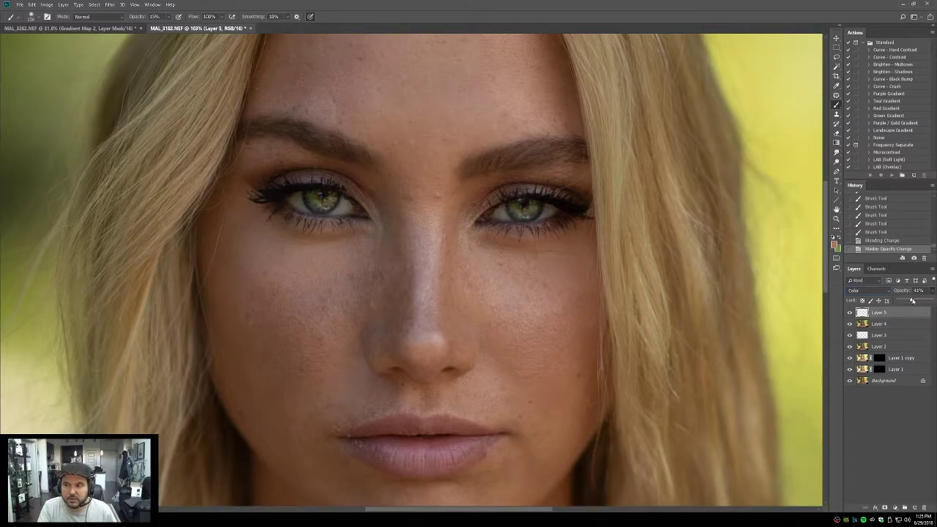
# Step: Toggle the dodging layer and show the Background alone to compare the retouched face with the original
pyautogui.click(850, 324)
pyautogui.click(849, 324)
pyautogui.click(849, 380)
pyautogui.click(848, 381)
pyautogui.click(849, 380)
pyautogui.click(849, 381)
# Step: Set the face dodging layer's opacity to 45% and compare the result with the original Background
pyautogui.click(863, 324)
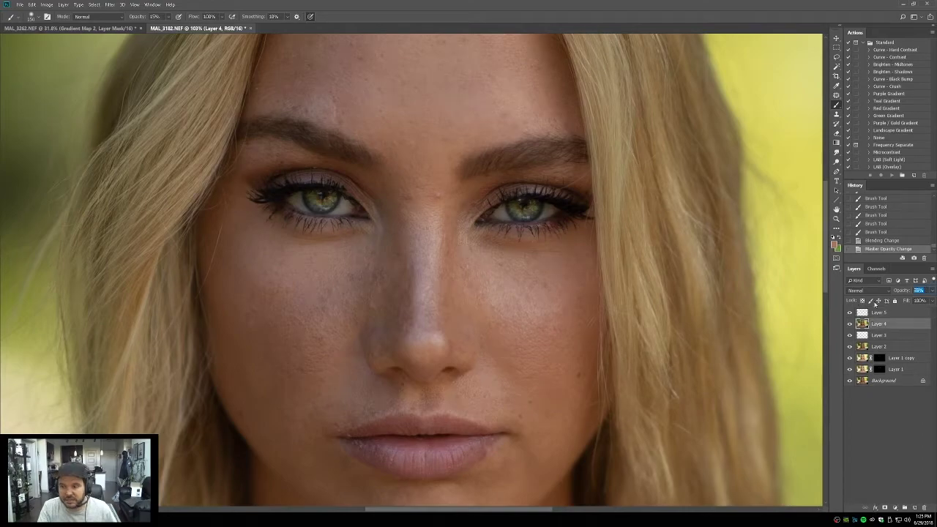
pyautogui.press('Return')
pyautogui.click(869, 398)
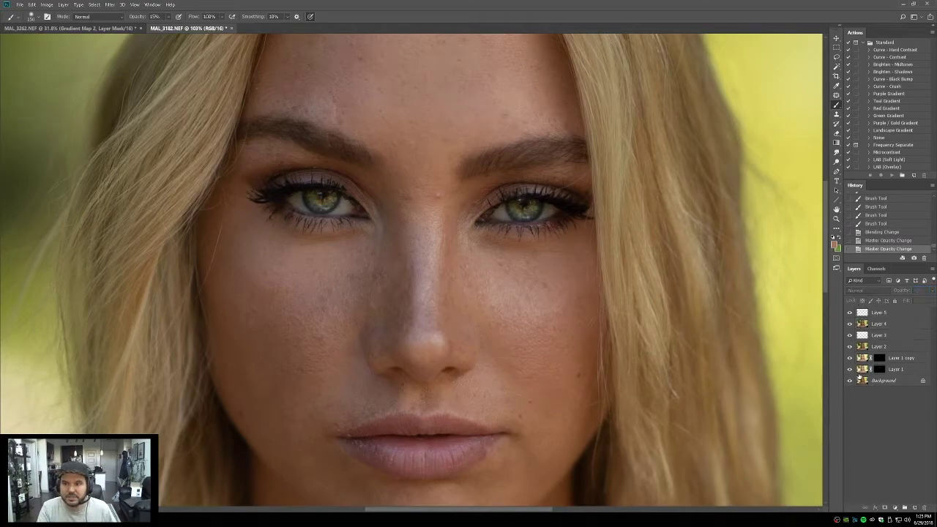
pyautogui.click(849, 381)
pyautogui.click(849, 381)
pyautogui.click(849, 381)
pyautogui.click(849, 382)
pyautogui.click(837, 217)
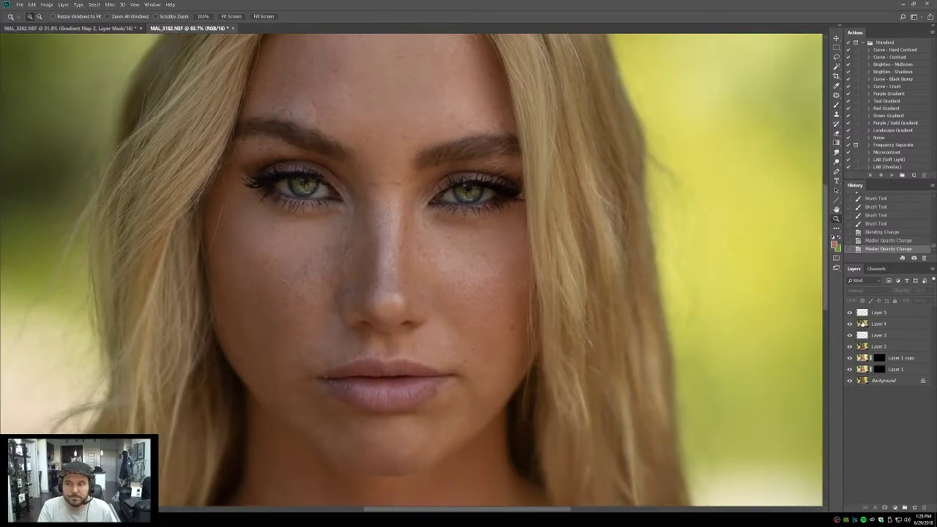
# Step: Reduce the face's Color layer to 25% opacity and compare the retouched face with the original Background
pyautogui.click(864, 314)
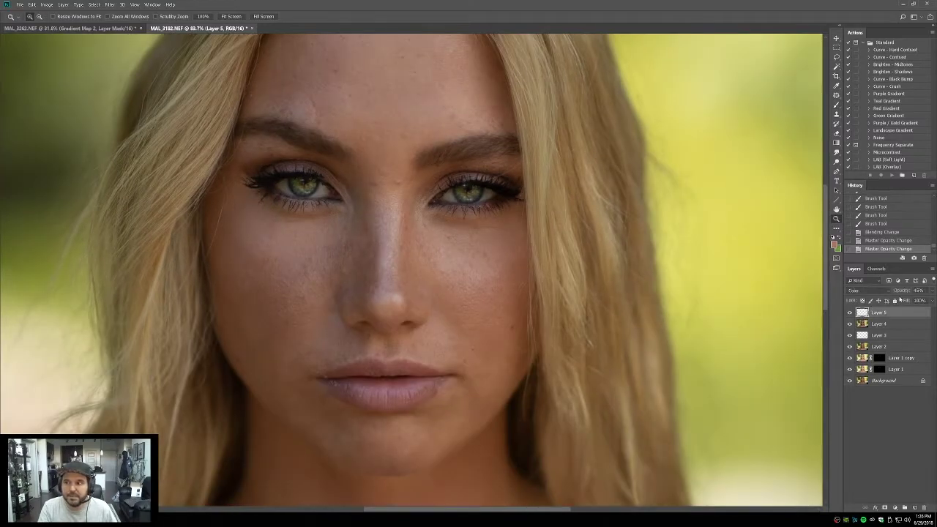
pyautogui.write('25')
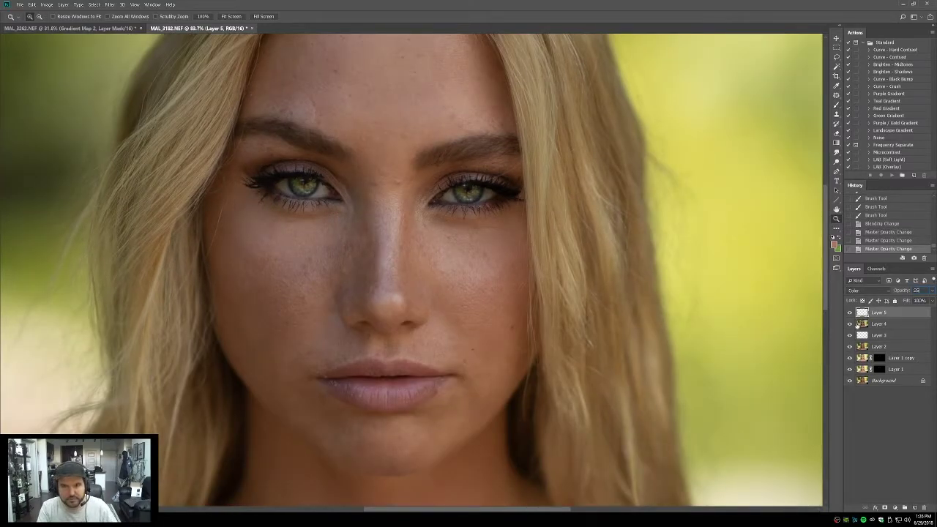
pyautogui.click(867, 392)
pyautogui.click(849, 381)
pyautogui.click(849, 381)
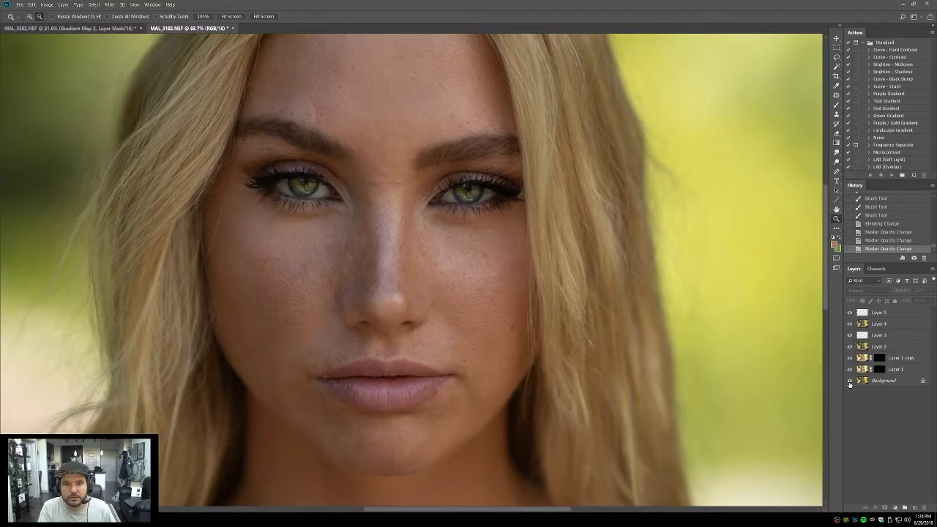
pyautogui.click(849, 381)
pyautogui.click(849, 381)
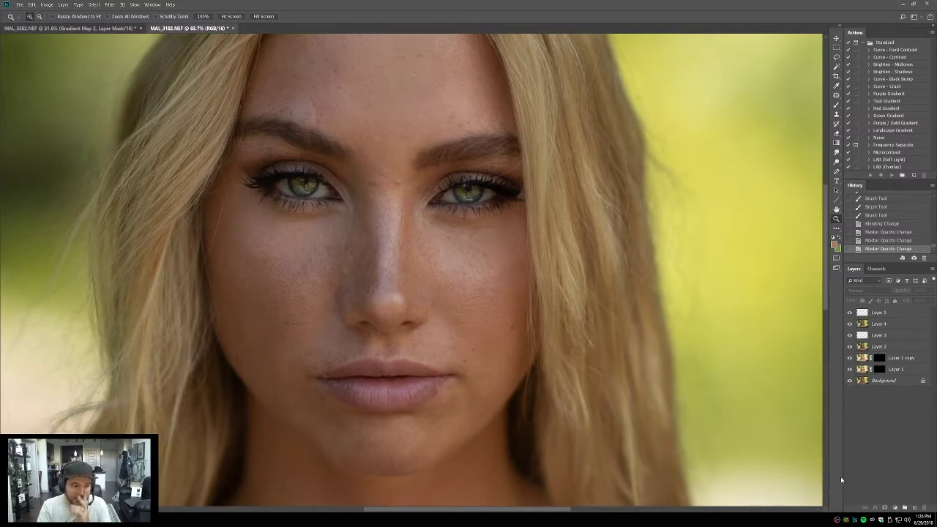
pyautogui.click(849, 381)
pyautogui.click(849, 382)
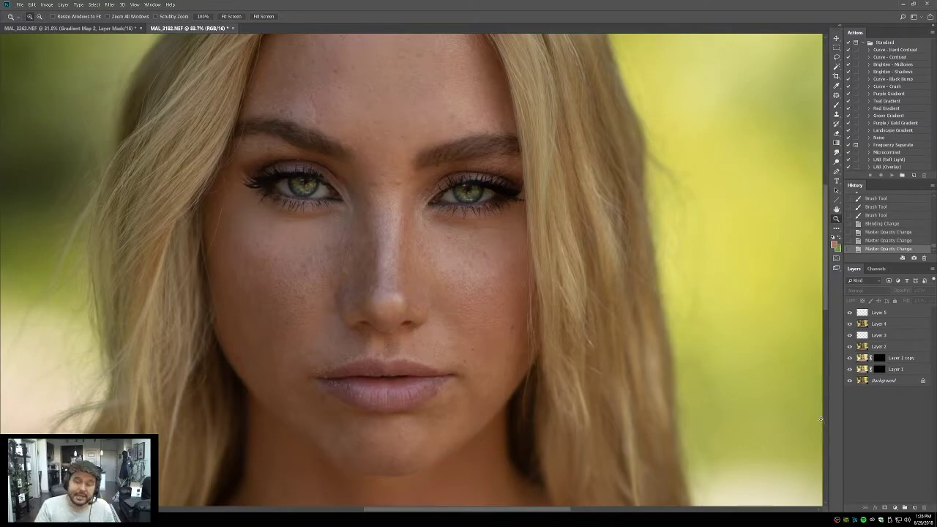
# Step: Delete the painted Color layer over the face and add a new empty layer for brush work
pyautogui.moveTo(878, 313)
pyautogui.mouseDown()
pyautogui.moveTo(889, 503)
pyautogui.moveTo(923, 508)
pyautogui.mouseUp()
pyautogui.press('b')
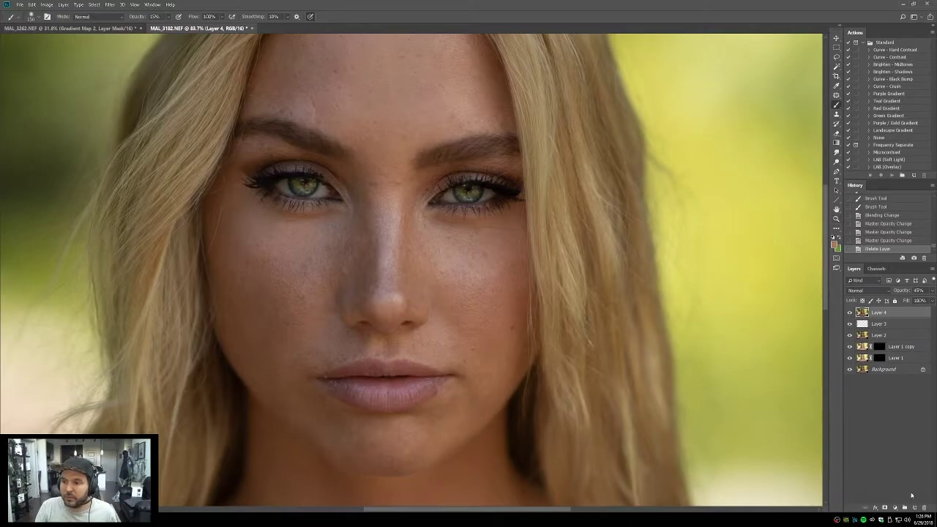
pyautogui.click(914, 507)
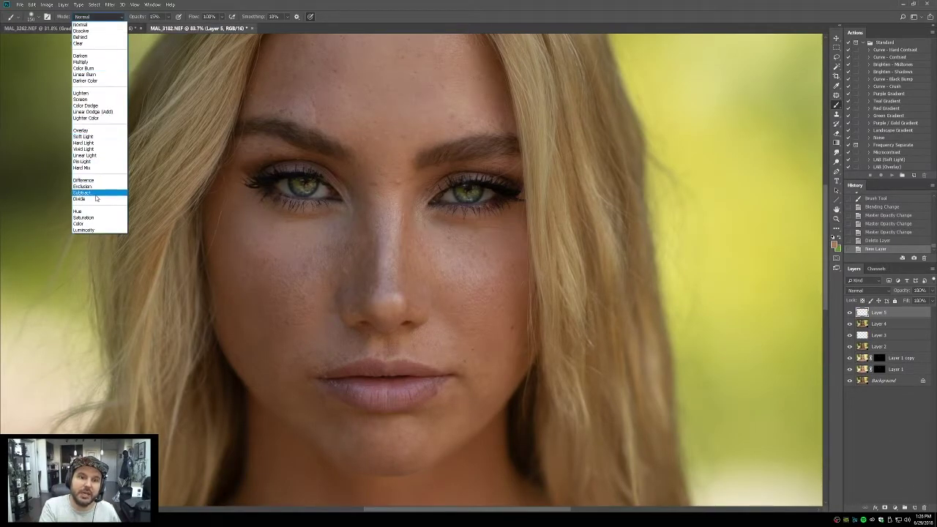
# Step: Set the Brush tool's blending mode to Screen, switching it to Normal and back to Screen
pyautogui.click(85, 100)
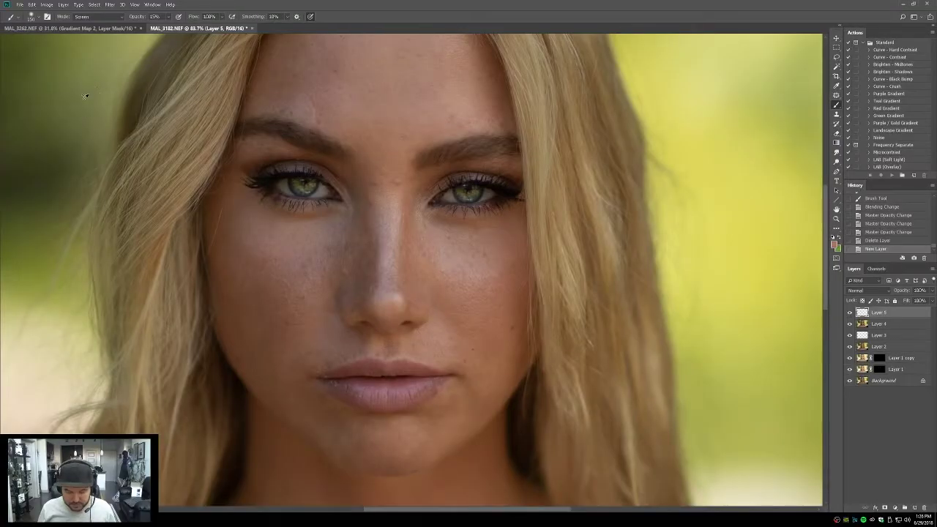
pyautogui.hotkey('shift', 'alt', 'n')
pyautogui.hotkey('shift', 'alt', 's')
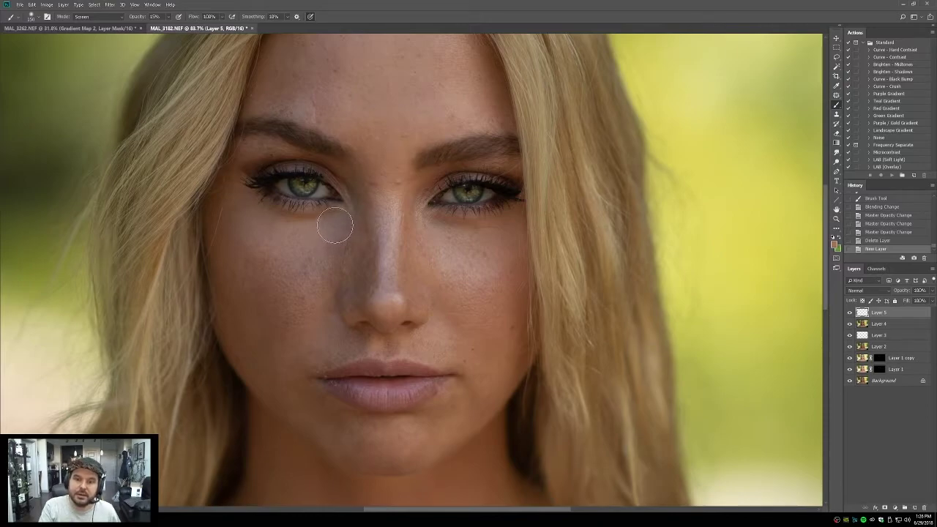
# Step: Paint soft strokes under both eyes and over the cheeks on the new layer with the 15% opacity Screen brush
pyautogui.click(305, 256)
pyautogui.moveTo(281, 238)
pyautogui.mouseDown()
pyautogui.moveTo(340, 232)
pyautogui.moveTo(331, 221)
pyautogui.moveTo(384, 240)
pyautogui.mouseUp()
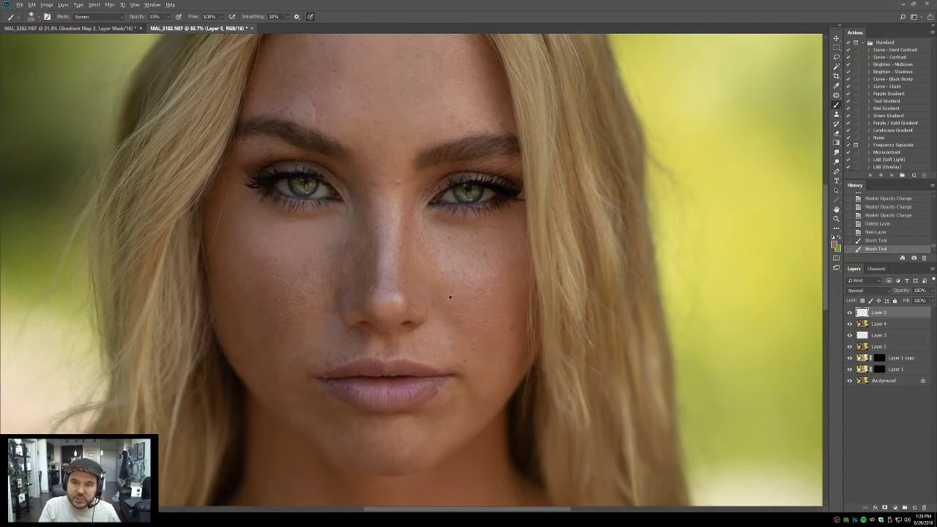
pyautogui.moveTo(468, 234)
pyautogui.mouseDown()
pyautogui.moveTo(443, 253)
pyautogui.moveTo(447, 242)
pyautogui.moveTo(462, 249)
pyautogui.moveTo(447, 252)
pyautogui.moveTo(440, 238)
pyautogui.moveTo(432, 246)
pyautogui.mouseUp()
pyautogui.click(483, 275)
# Step: Set the painted cheek layer's blending mode to Color and compare the face with and without it
pyautogui.click(867, 291)
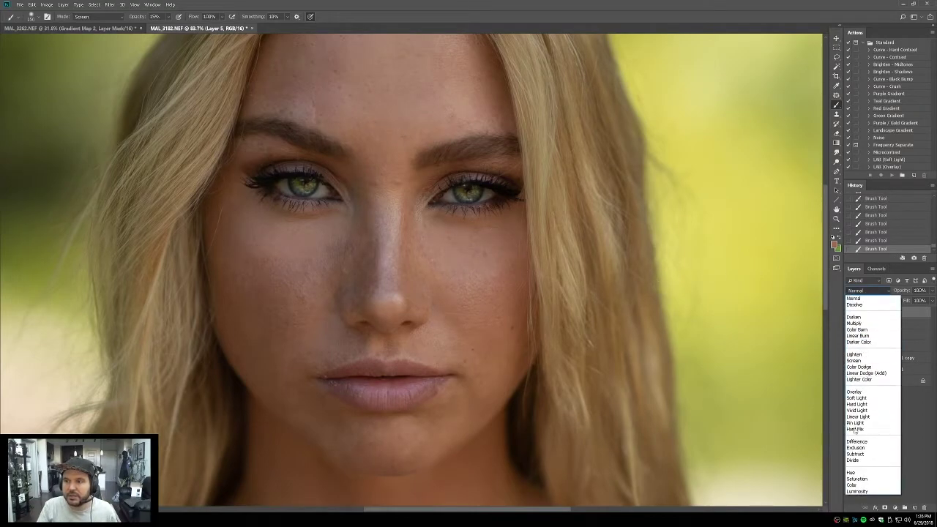
pyautogui.click(853, 485)
pyautogui.click(849, 313)
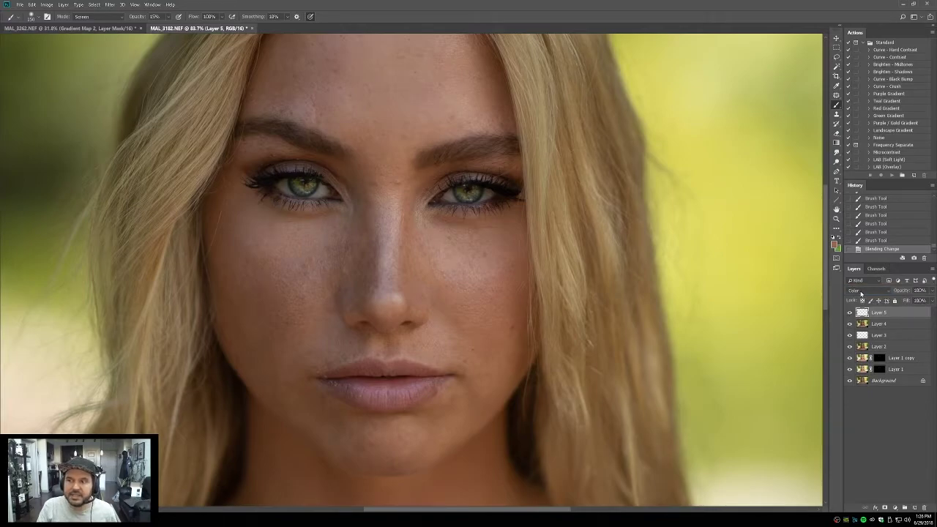
pyautogui.click(867, 291)
pyautogui.click(914, 429)
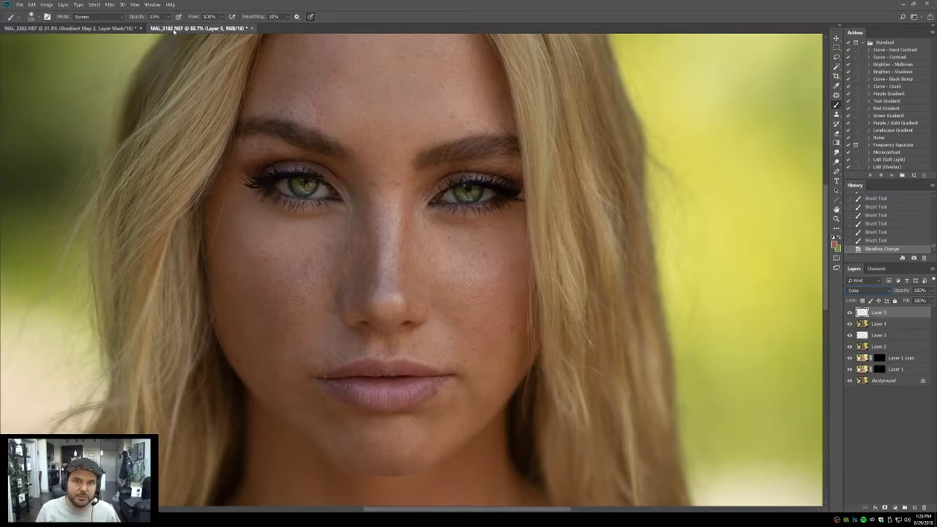
pyautogui.keyDown('ctrl'); pyautogui.click(858, 315); pyautogui.keyUp('ctrl')
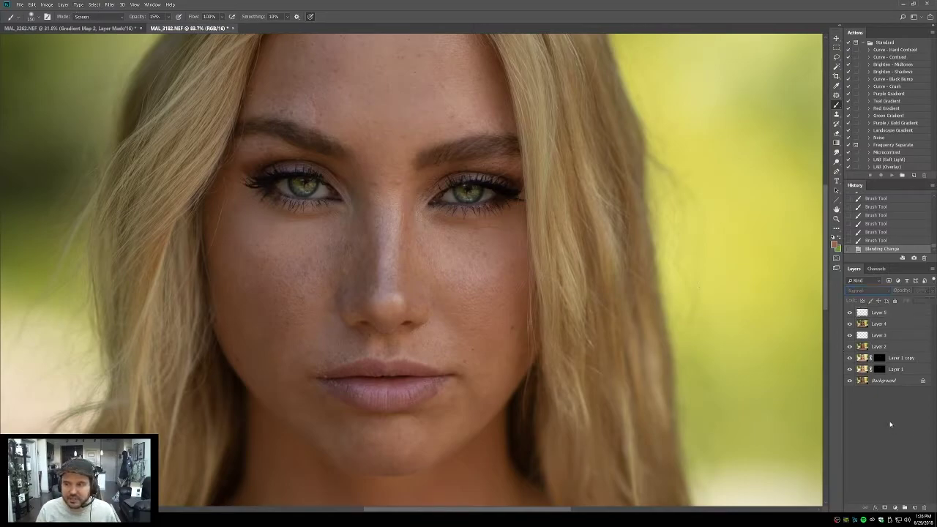
pyautogui.click(859, 315)
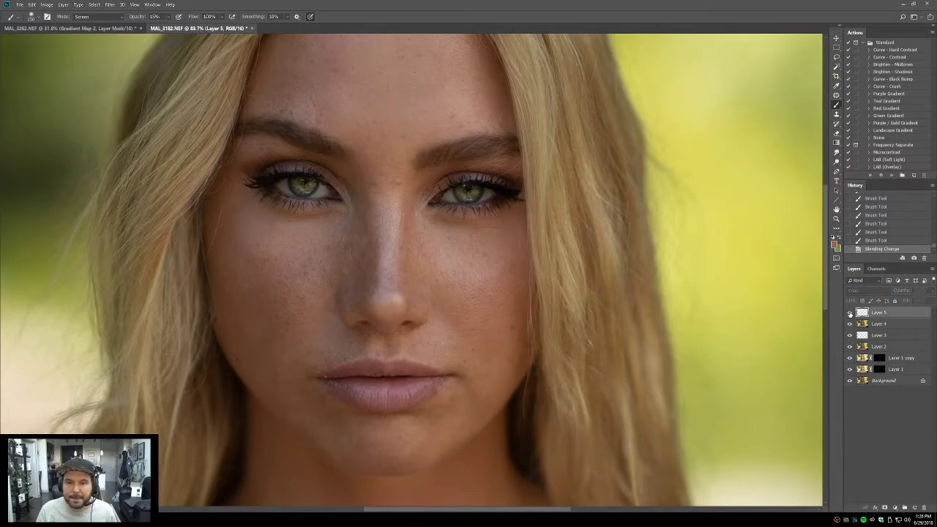
# Step: Reduce the cheek Color layer's opacity to 66% and check its effect by hiding and showing it
pyautogui.click(932, 291)
pyautogui.moveTo(929, 300); pyautogui.dragTo(921, 301)
pyautogui.click(849, 312)
pyautogui.click(850, 312)
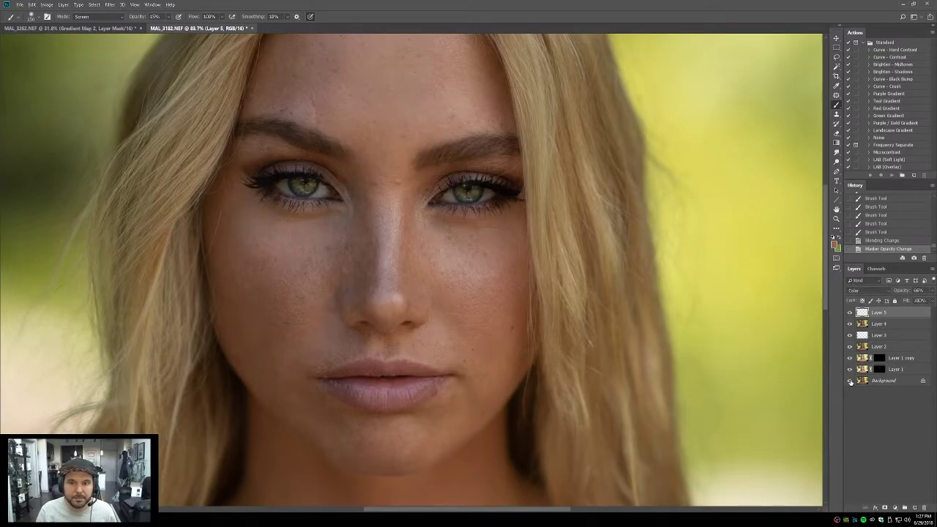
# Step: Add a new layer, brush over the nose bridge and tip, and set the layer's blending mode to Color
pyautogui.click(914, 507)
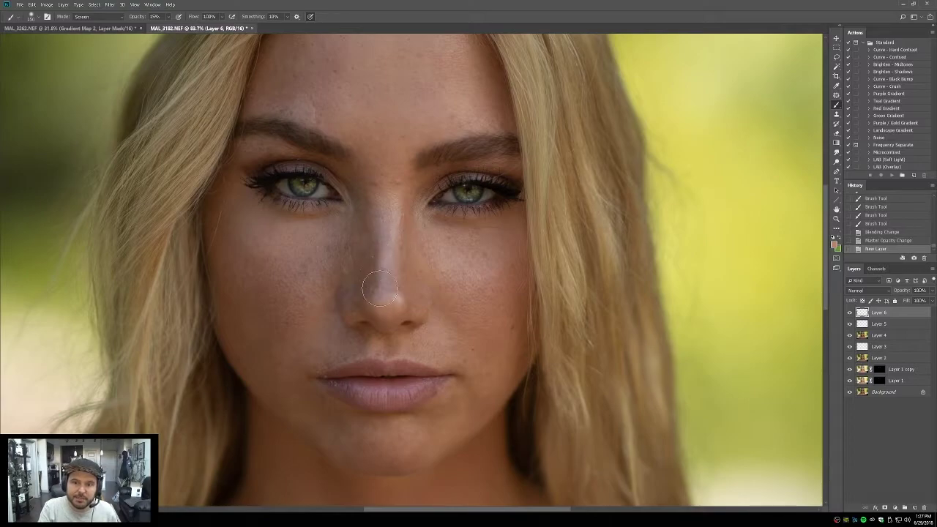
pyautogui.moveTo(388, 234)
pyautogui.mouseDown()
pyautogui.moveTo(393, 249)
pyautogui.moveTo(392, 227)
pyautogui.moveTo(390, 256)
pyautogui.mouseUp()
pyautogui.moveTo(388, 302)
pyautogui.mouseDown()
pyautogui.moveTo(343, 289)
pyautogui.moveTo(357, 259)
pyautogui.moveTo(357, 287)
pyautogui.mouseUp()
pyautogui.moveTo(386, 211); pyautogui.dragTo(392, 253)
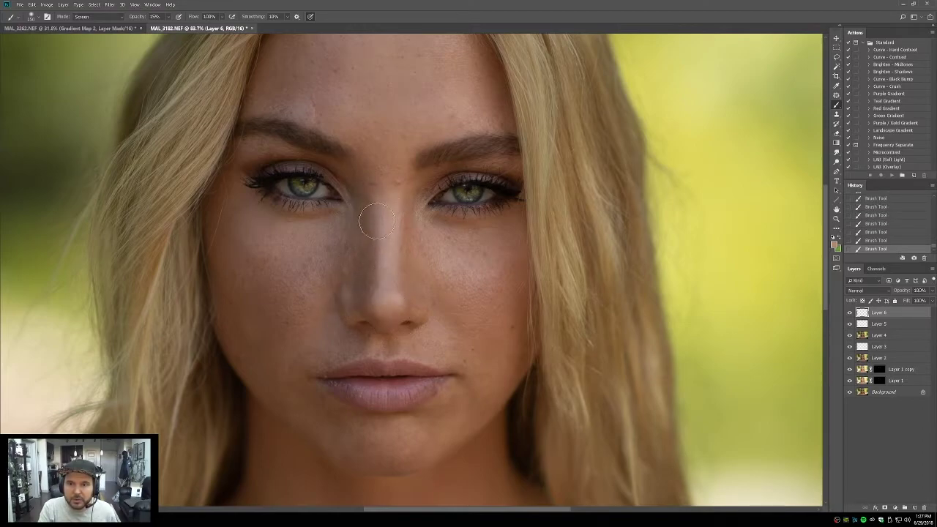
pyautogui.click(858, 290)
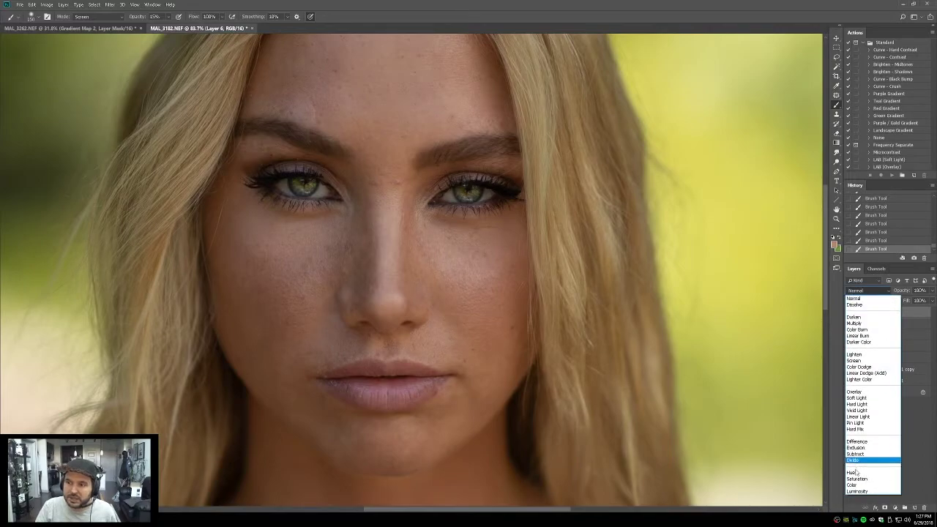
pyautogui.click(858, 486)
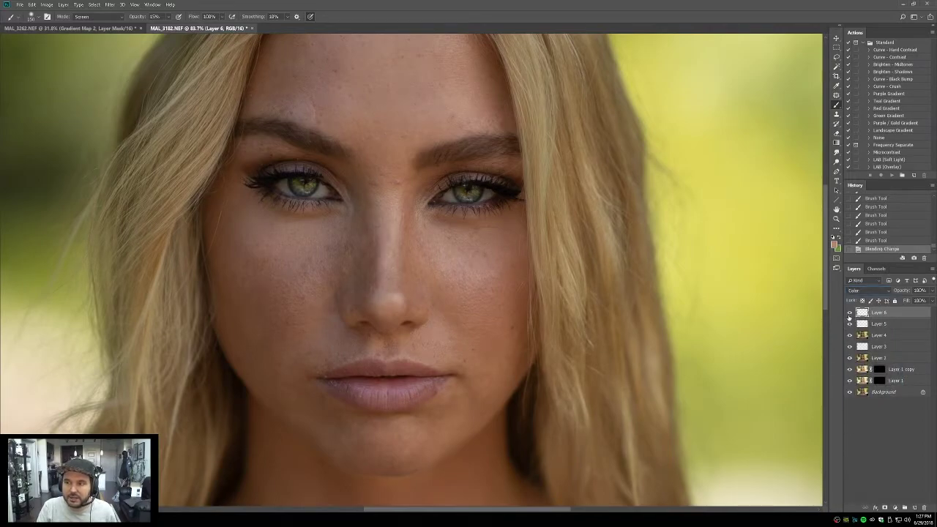
# Step: Compare the nose with and without its Color layer at 300% magnification, and review the whole portrait
pyautogui.click(836, 219)
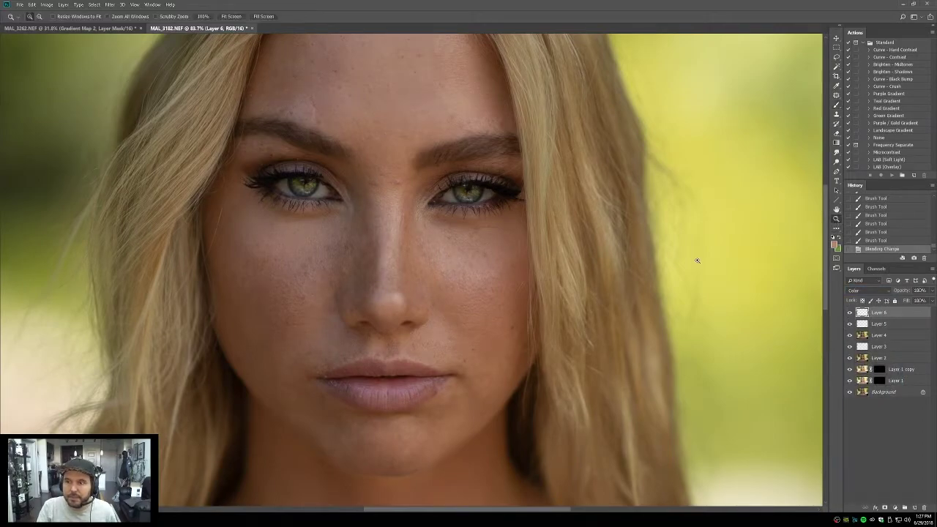
pyautogui.click(382, 217)
pyautogui.click(383, 218)
pyautogui.click(336, 211)
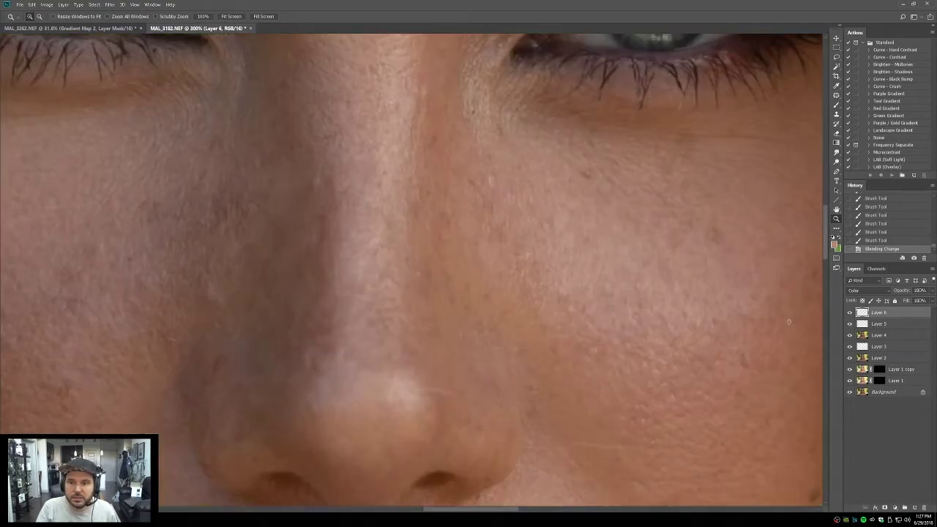
pyautogui.click(849, 313)
pyautogui.click(849, 313)
pyautogui.click(849, 313)
pyautogui.click(849, 312)
pyautogui.click(849, 312)
pyautogui.click(849, 313)
pyautogui.click(849, 313)
pyautogui.click(849, 312)
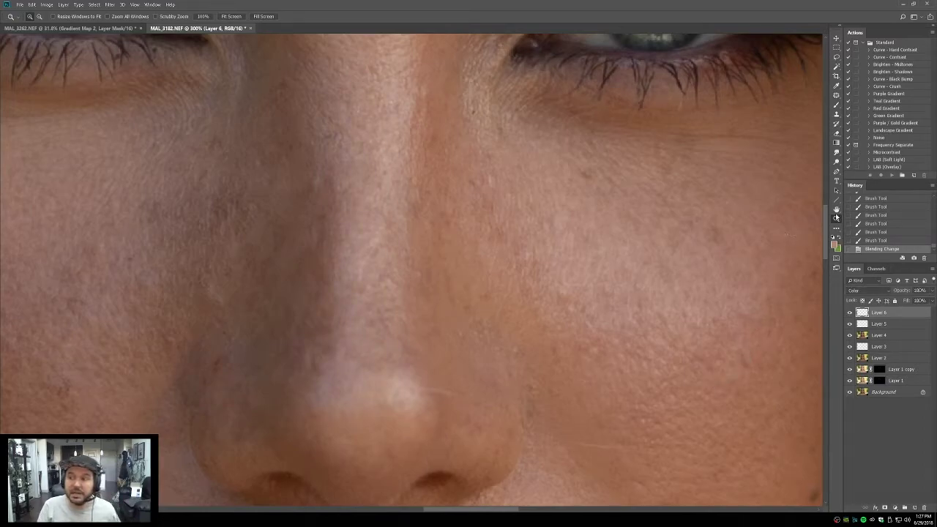
pyautogui.doubleClick(837, 209)
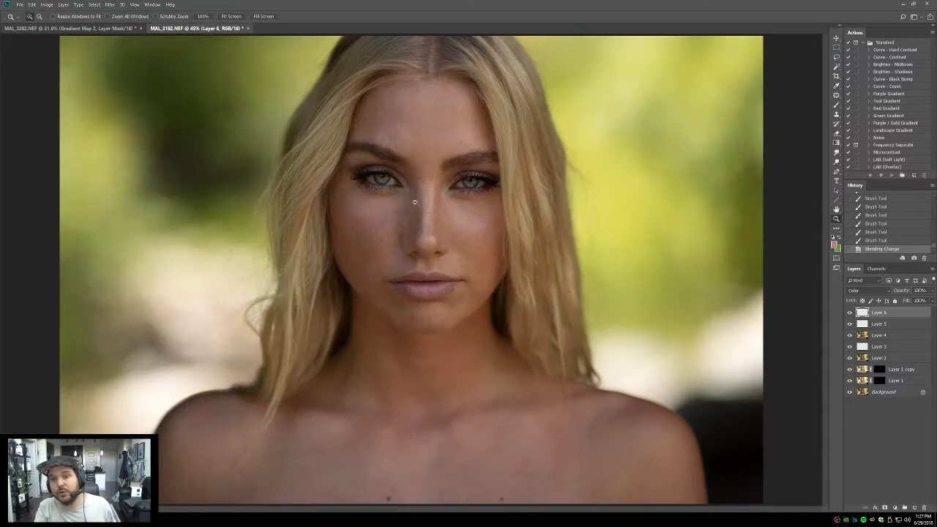
pyautogui.moveTo(414, 201); pyautogui.dragTo(709, 325)
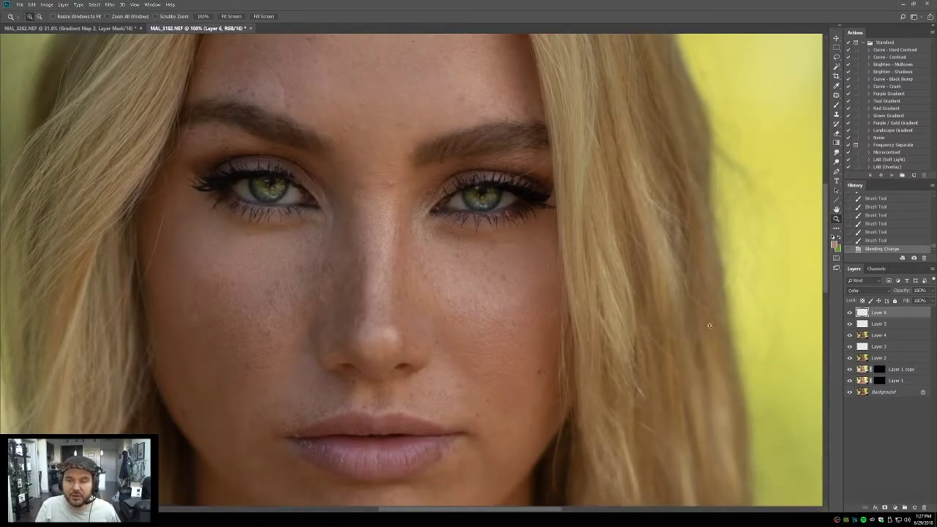
pyautogui.doubleClick(836, 209)
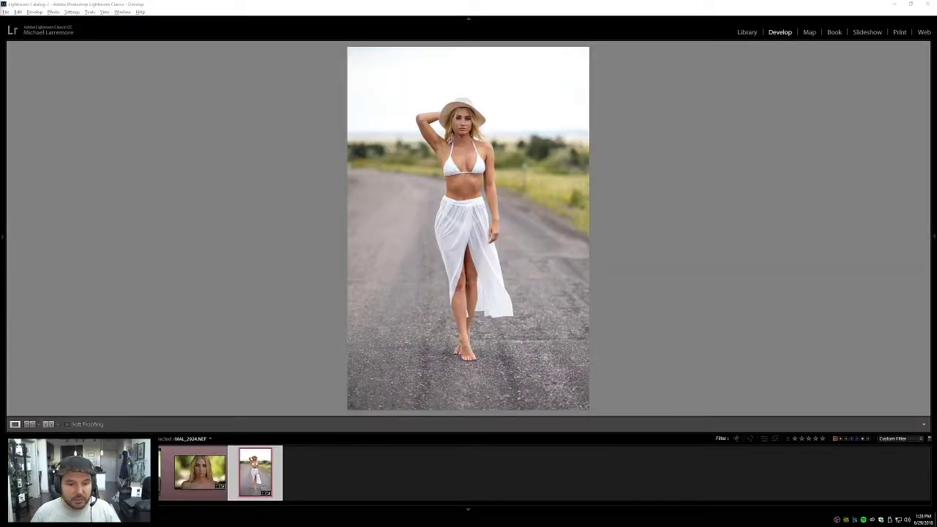
# Step: Switch to Lightroom's Develop module, open the portrait in the tall grass and crop it slightly tighter at the original aspect ratio
pyautogui.press('Left')
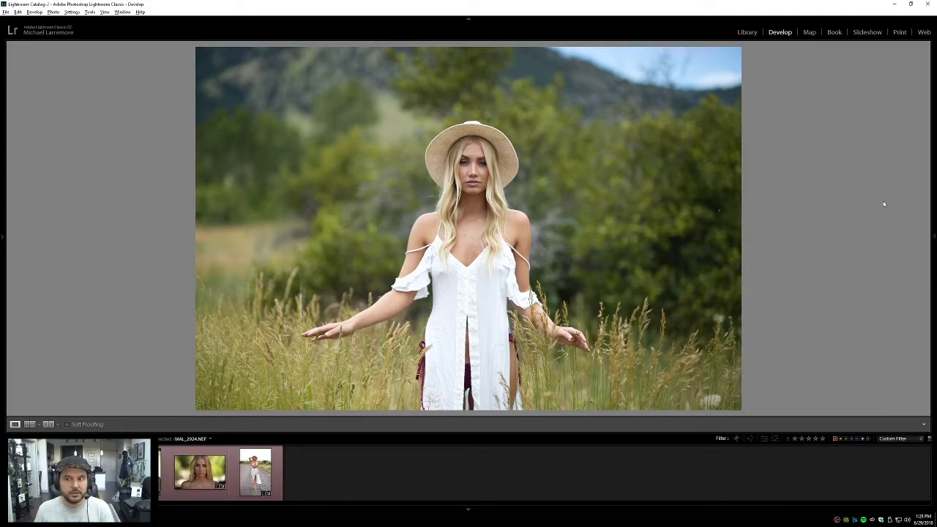
pyautogui.click(932, 237)
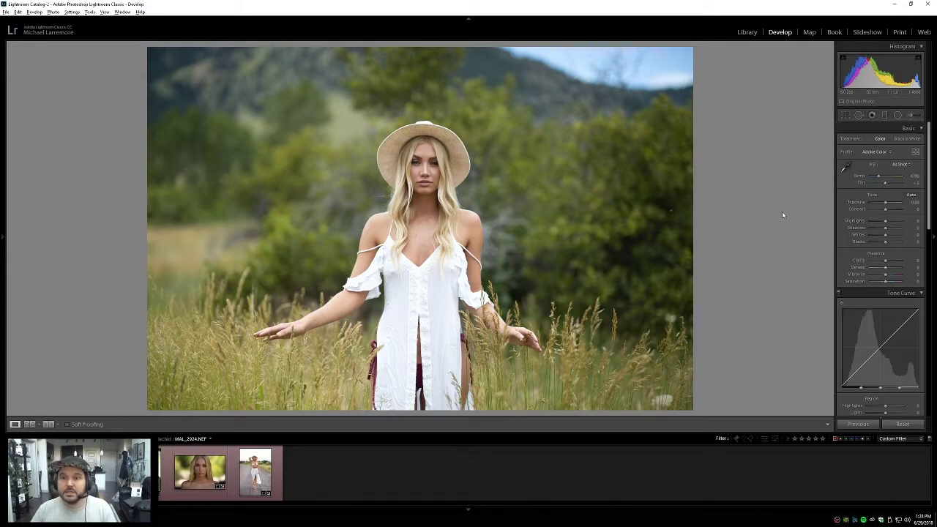
pyautogui.click(844, 115)
pyautogui.moveTo(146, 46); pyautogui.dragTo(153, 52)
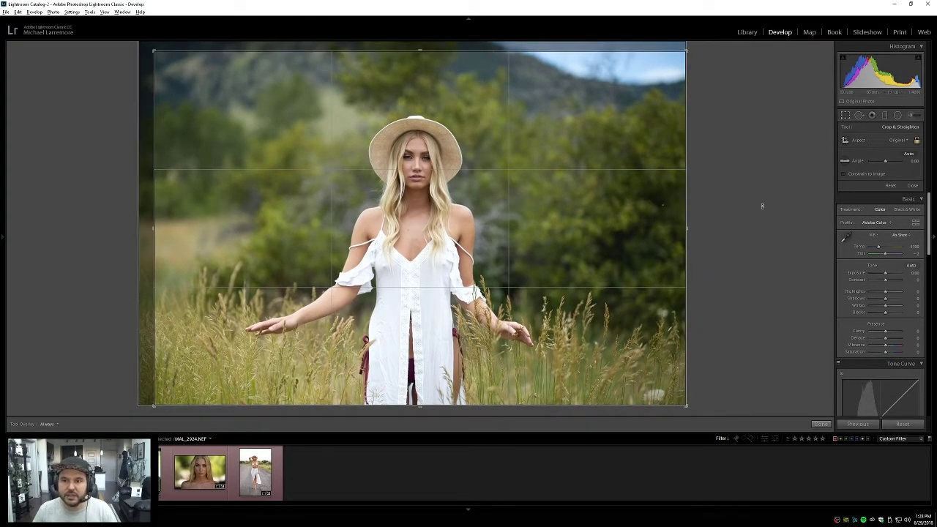
pyautogui.press('Return')
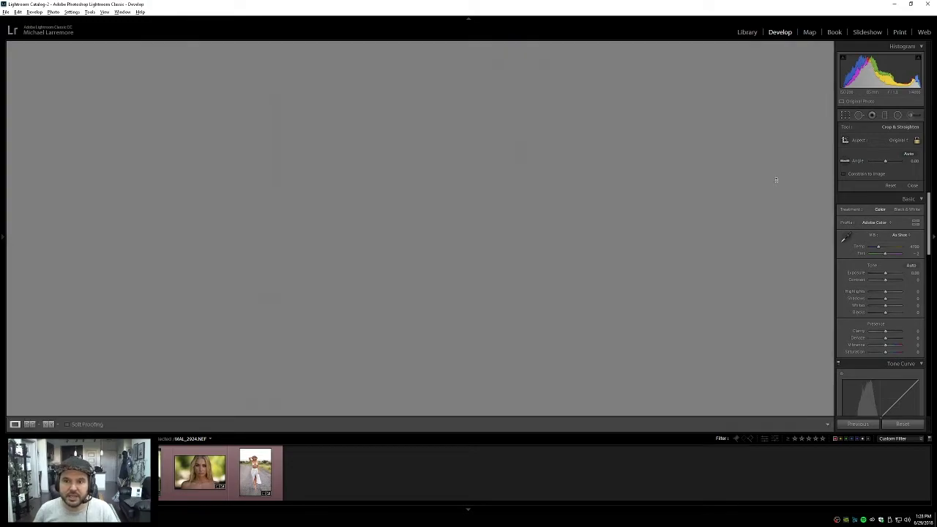
pyautogui.click(845, 115)
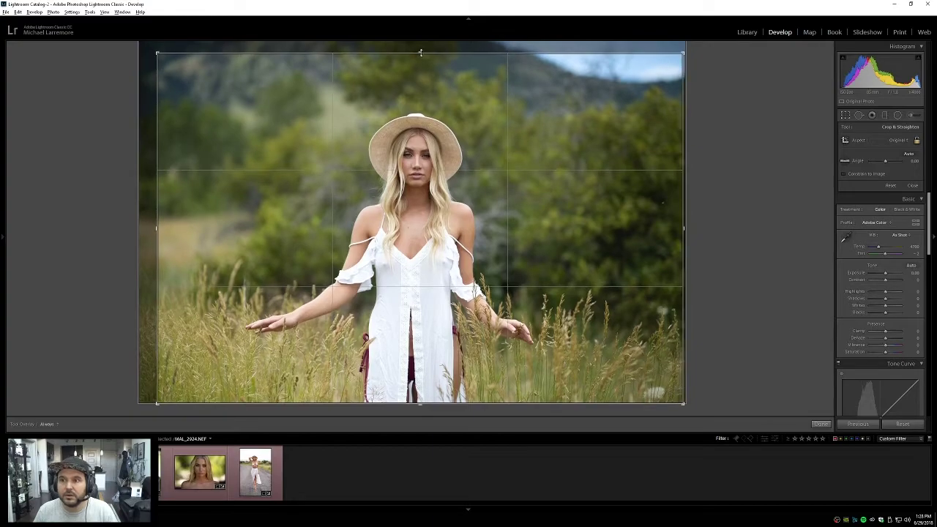
pyautogui.click(844, 115)
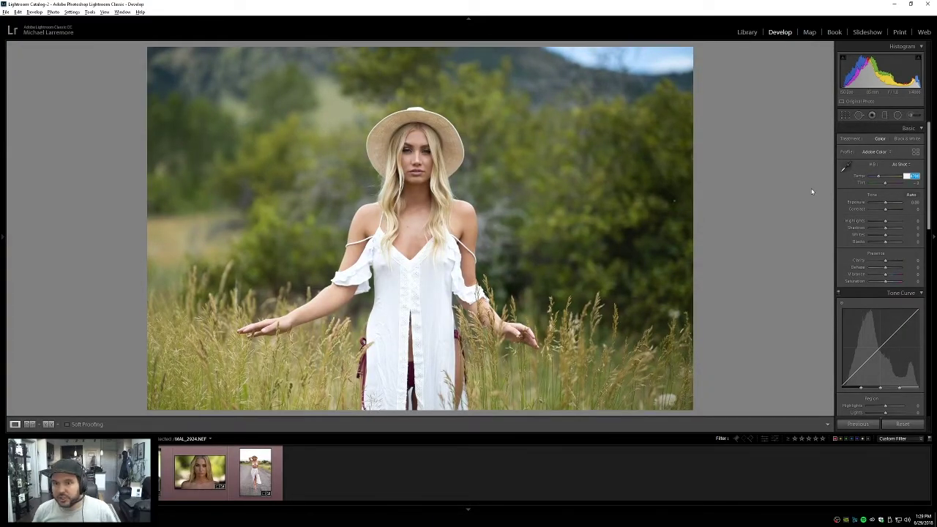
# Step: Set the grass portrait's white balance to a Temp of 5200 and a Tint of +8
pyautogui.write('5200')
pyautogui.press('Return')
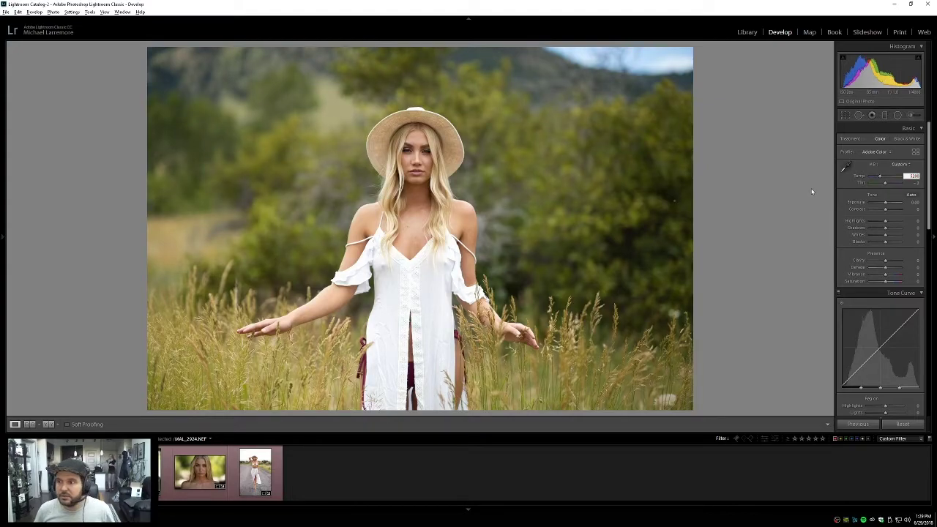
pyautogui.press('Tab')
pyautogui.write('10')
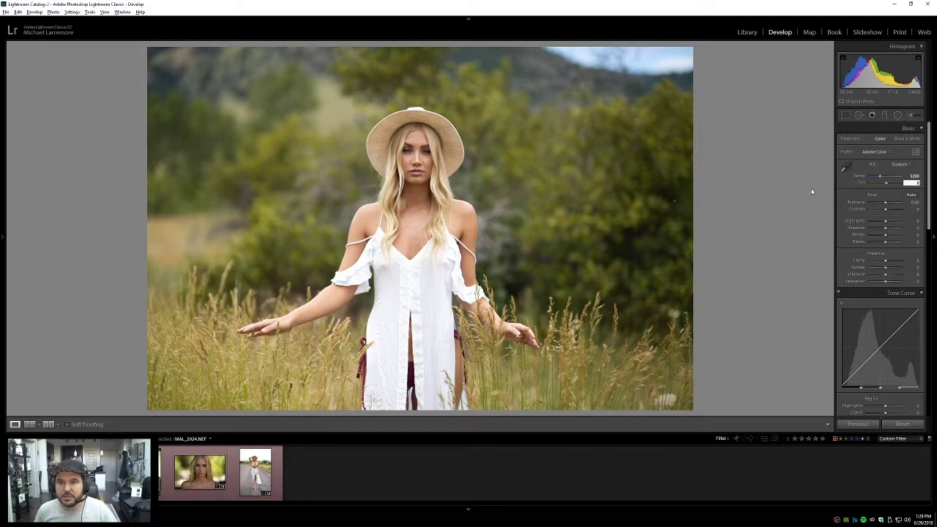
pyautogui.click(414, 177)
pyautogui.click(414, 177)
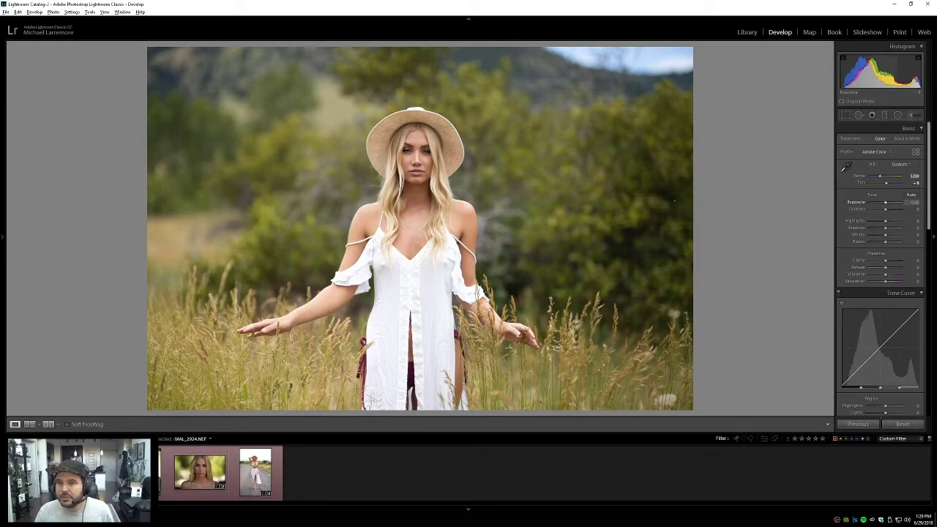
# Step: Lower Exposure to -0.10 and raise Shadows to +20, checking the face up close
pyautogui.moveTo(913, 202); pyautogui.dragTo(910, 202)
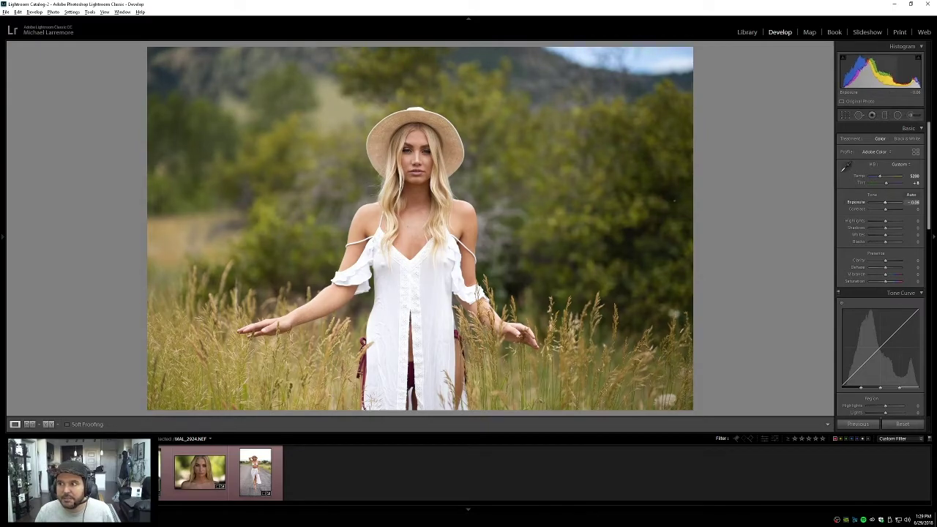
pyautogui.moveTo(885, 69); pyautogui.dragTo(875, 70)
pyautogui.click(422, 183)
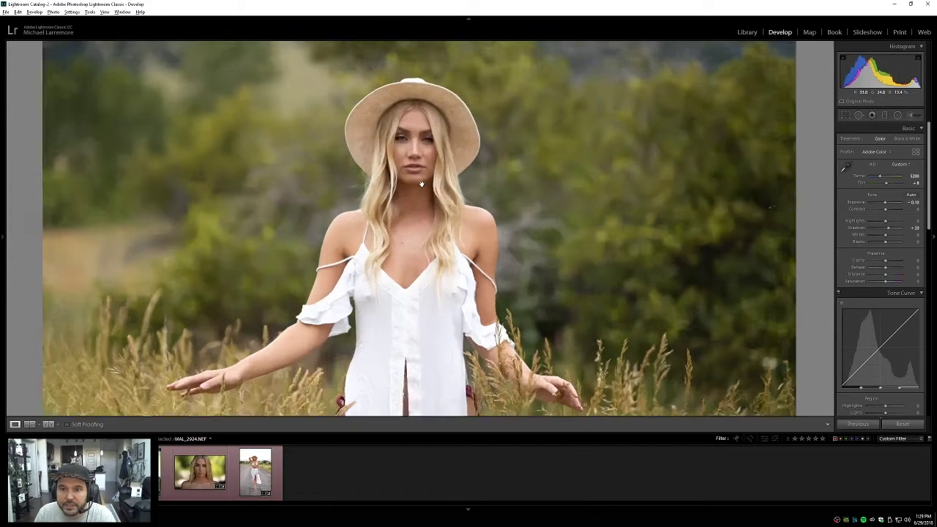
pyautogui.moveTo(864, 70); pyautogui.dragTo(856, 71)
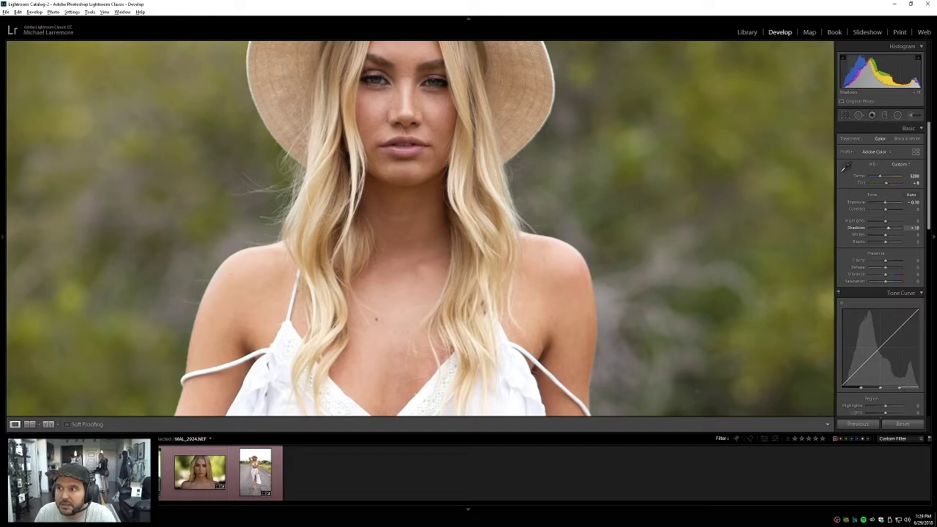
pyautogui.press('z')
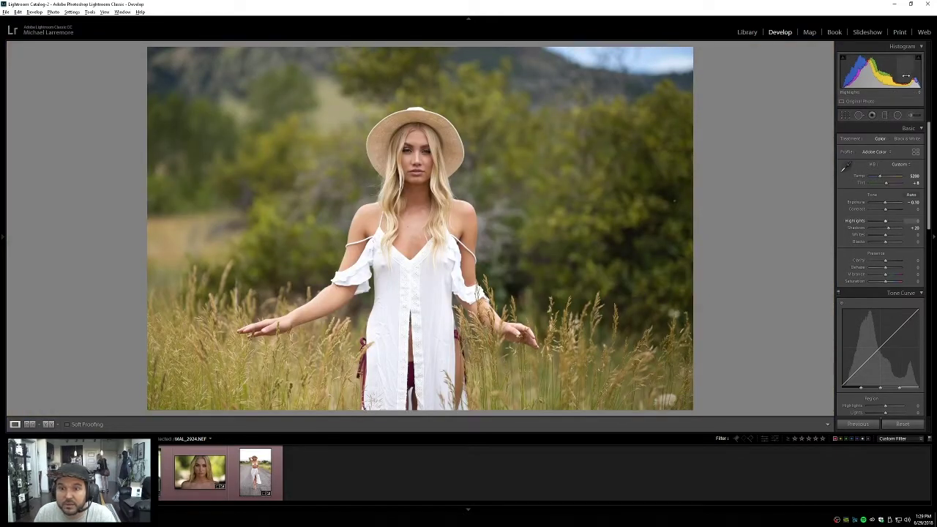
# Step: Set Highlights to -75, Blacks to -15 and Whites to +15, and compare the face before and after side by side
pyautogui.moveTo(916, 75); pyautogui.dragTo(906, 75)
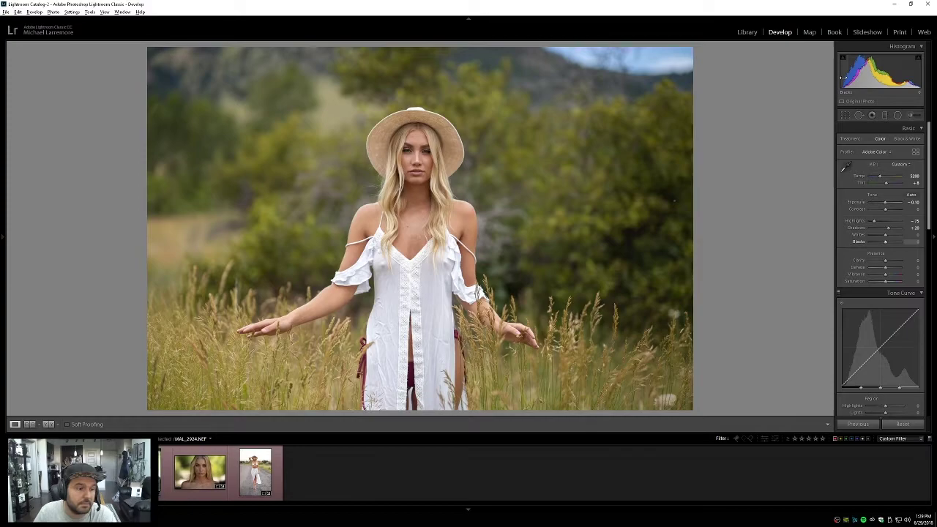
pyautogui.moveTo(843, 76); pyautogui.dragTo(836, 79)
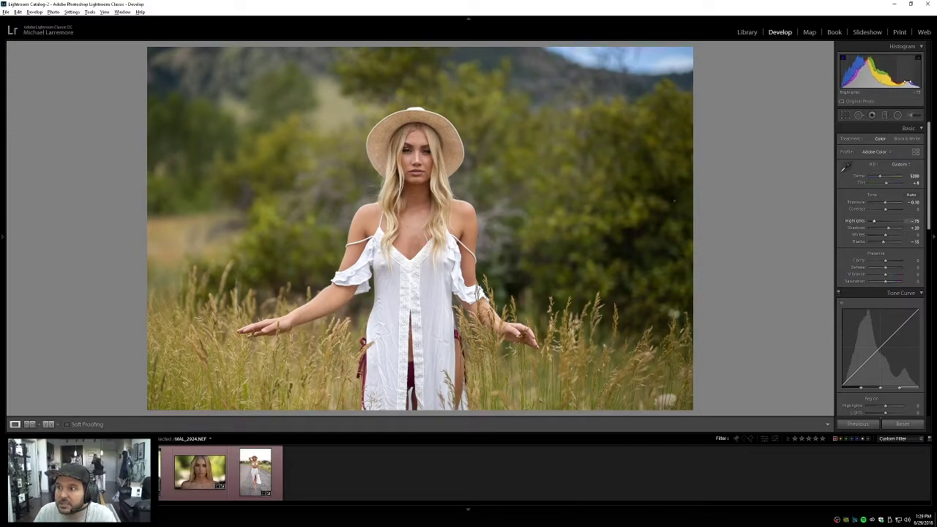
pyautogui.moveTo(906, 74); pyautogui.dragTo(912, 73)
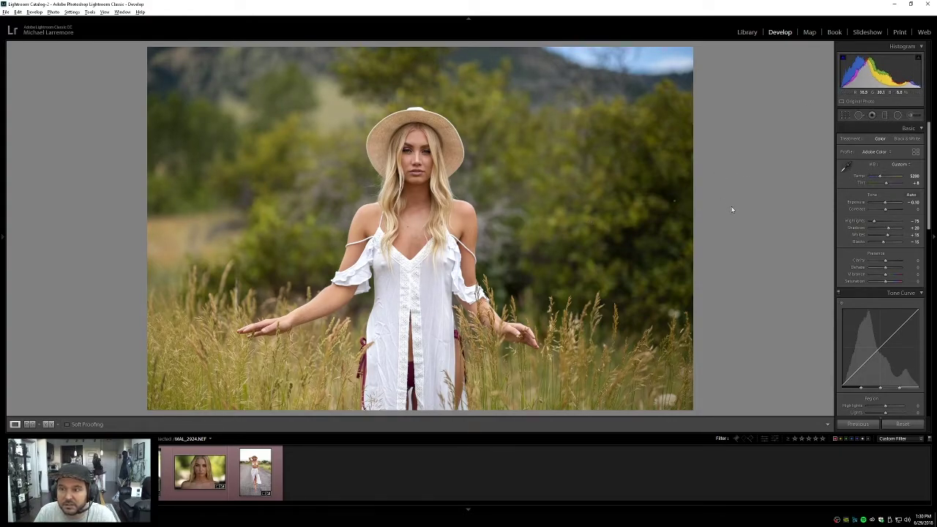
pyautogui.press('y')
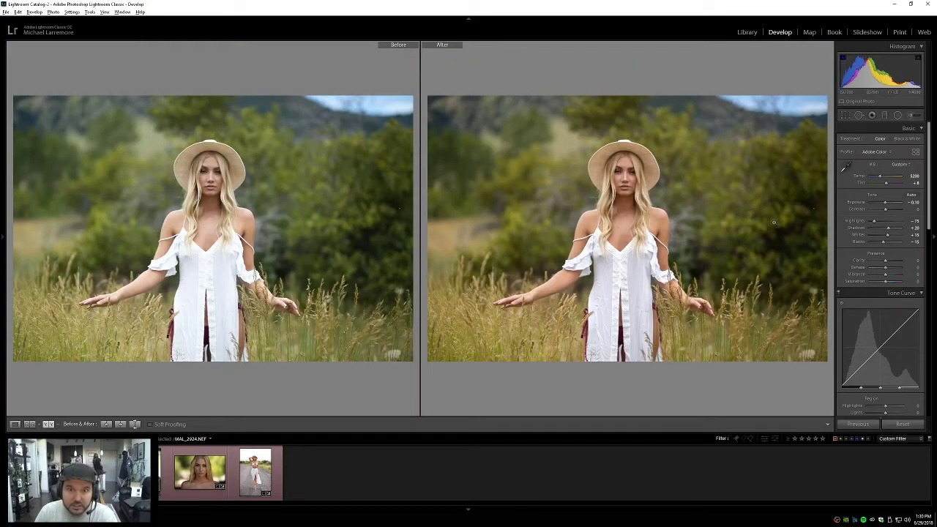
pyautogui.click(251, 185)
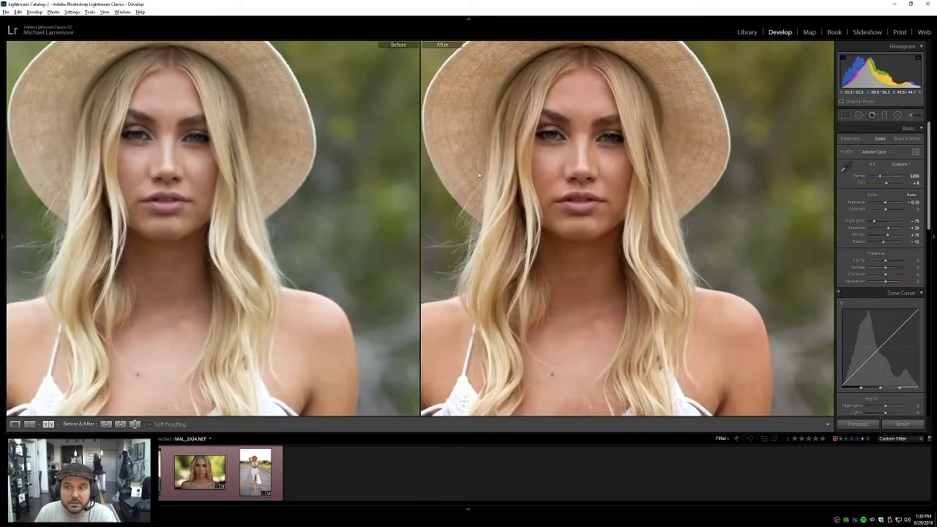
# Step: Leave the before/after comparison and set the grass portrait's Vibrance to +15
pyautogui.click(582, 159)
pyautogui.write('y')
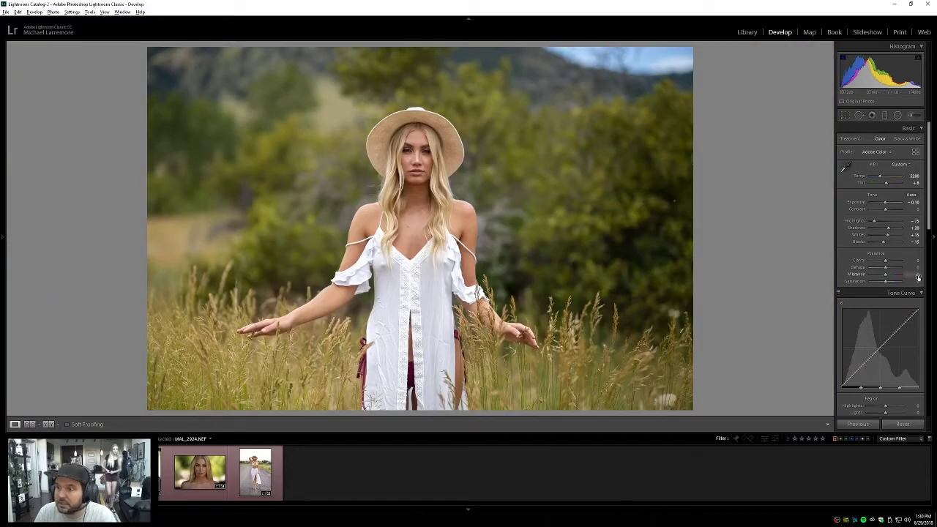
pyautogui.write('15')
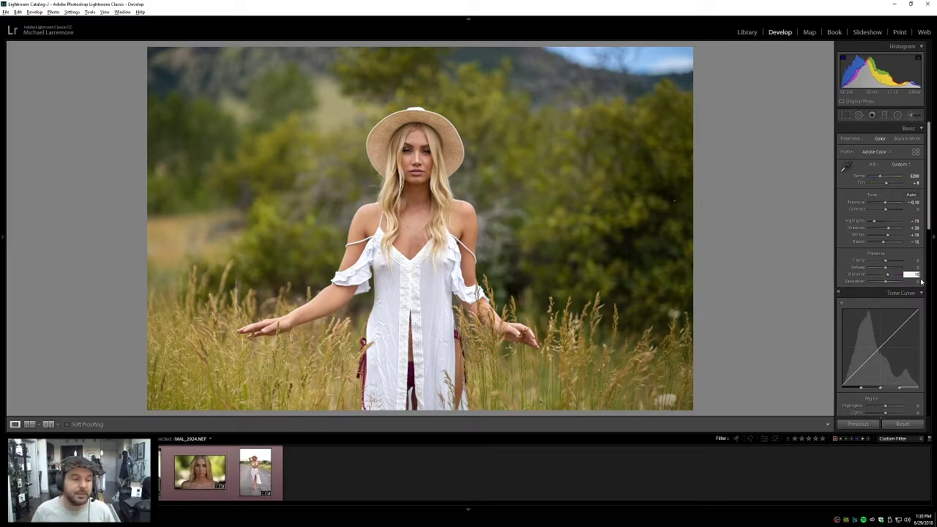
pyautogui.press('Return')
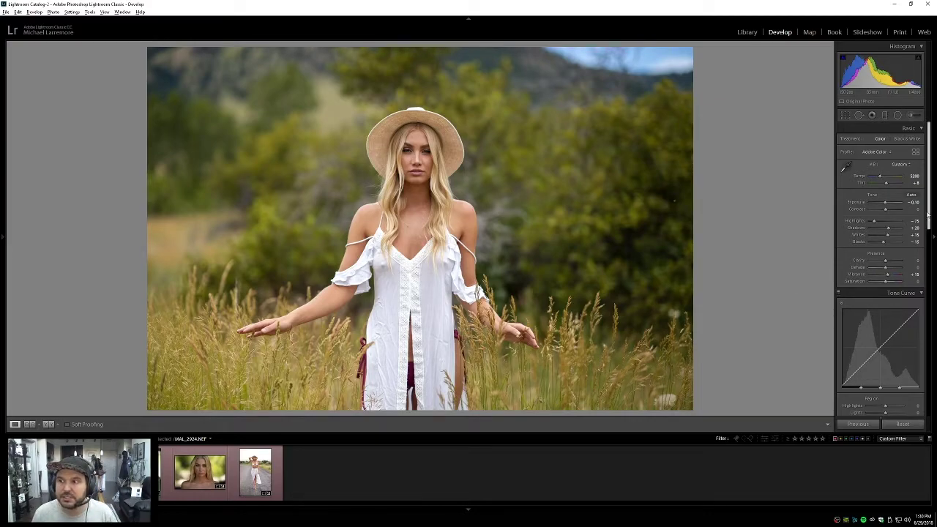
# Step: Raise the tone curve's Lights to +5 and lower its Darks slightly for a little more contrast
pyautogui.scroll(-3, 930, 216)
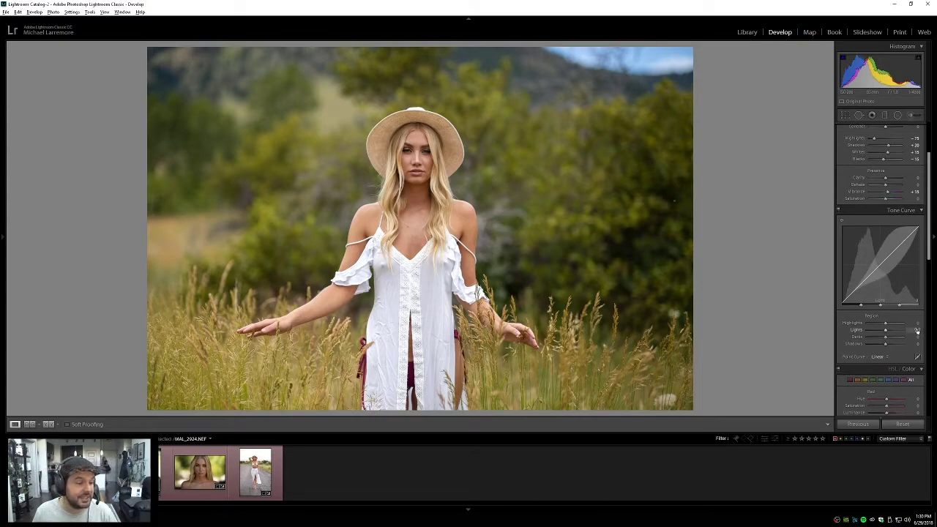
pyautogui.click(917, 331)
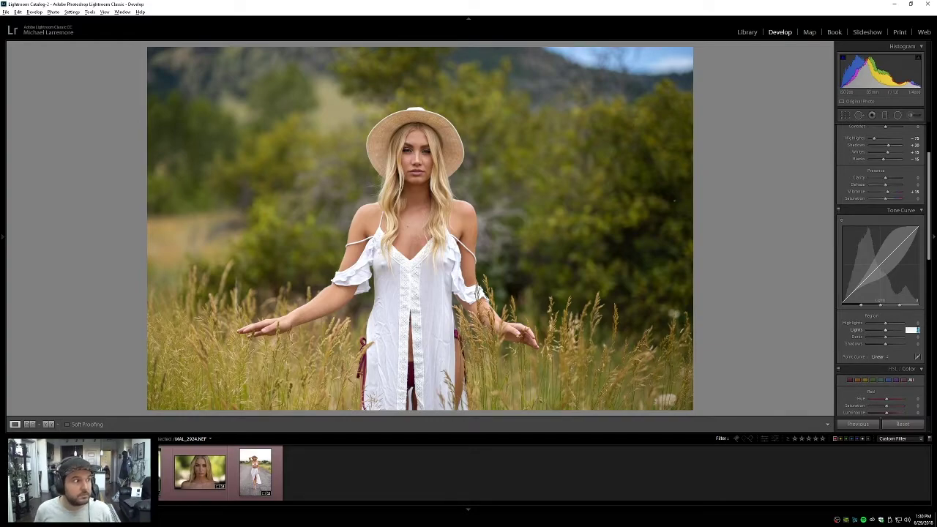
pyautogui.write('5')
pyautogui.press('Tab')
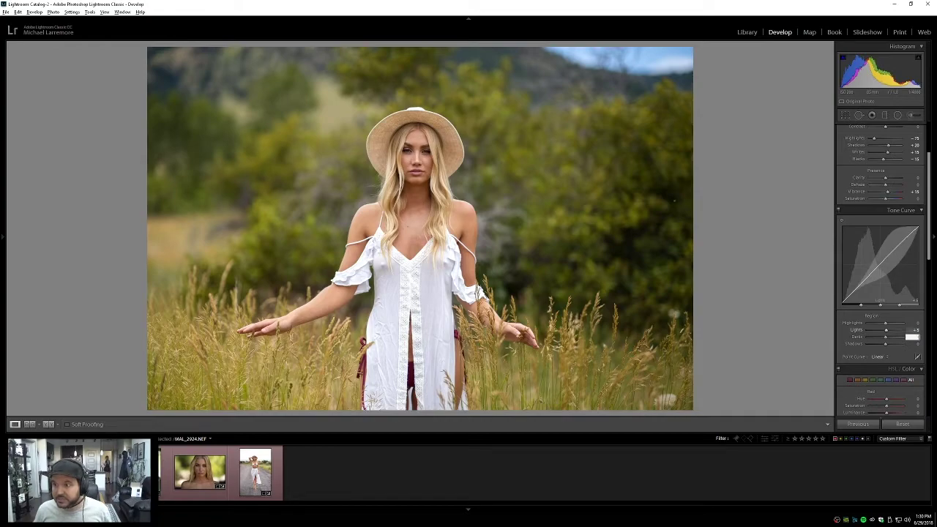
pyautogui.press('Tab')
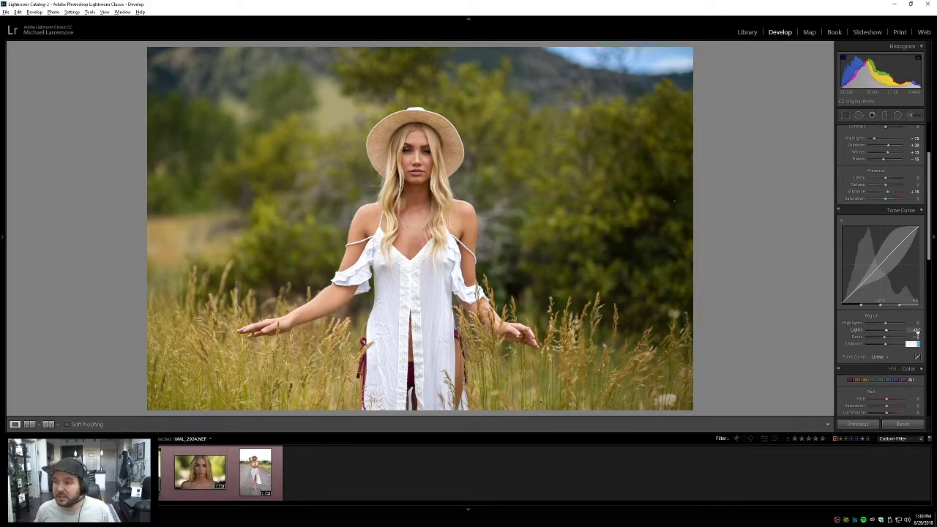
# Step: Enable lens profile corrections with Vignetting at 0, and toggle them to check the effect on the face and full frame
pyautogui.scroll(-10, 878, 307)
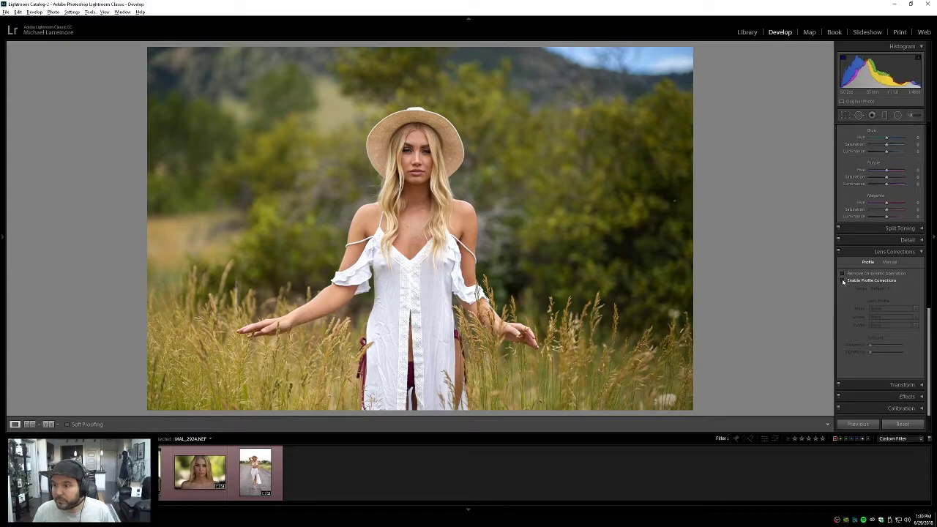
pyautogui.click(842, 281)
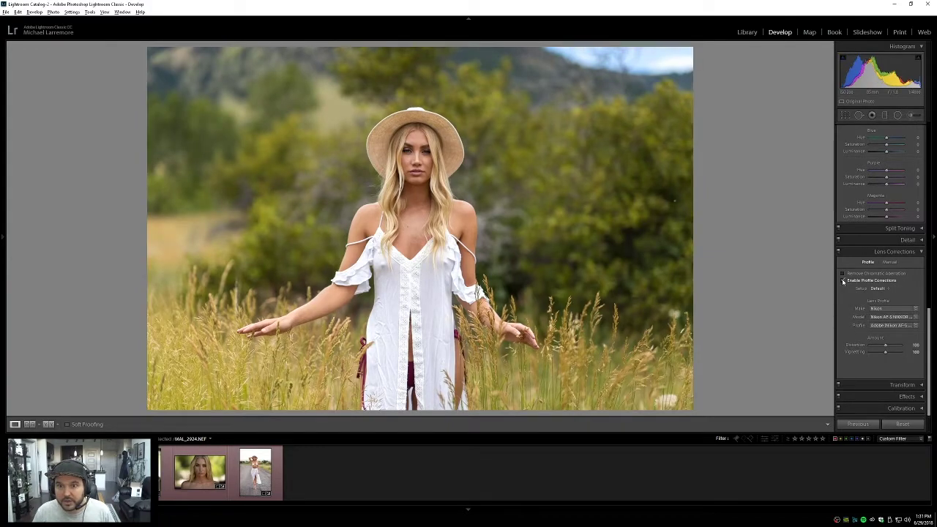
pyautogui.moveTo(885, 352); pyautogui.dragTo(869, 352)
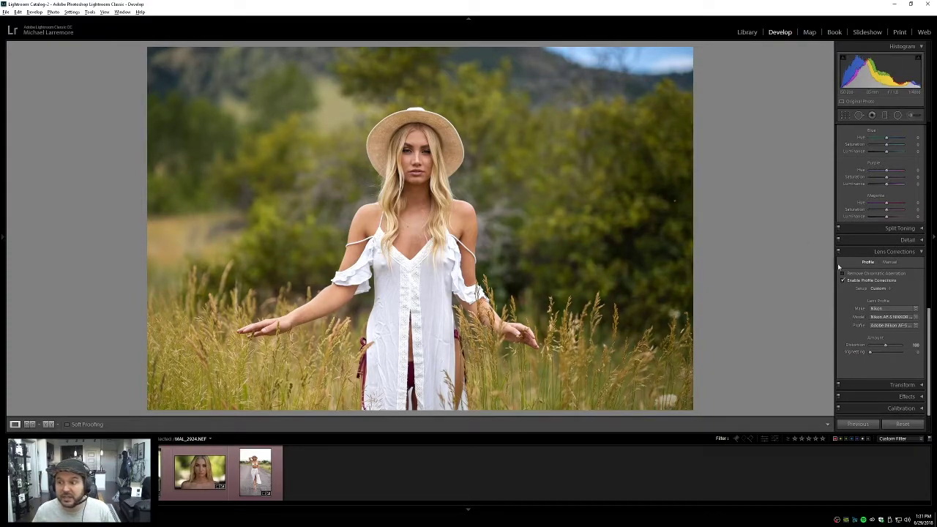
pyautogui.click(416, 155)
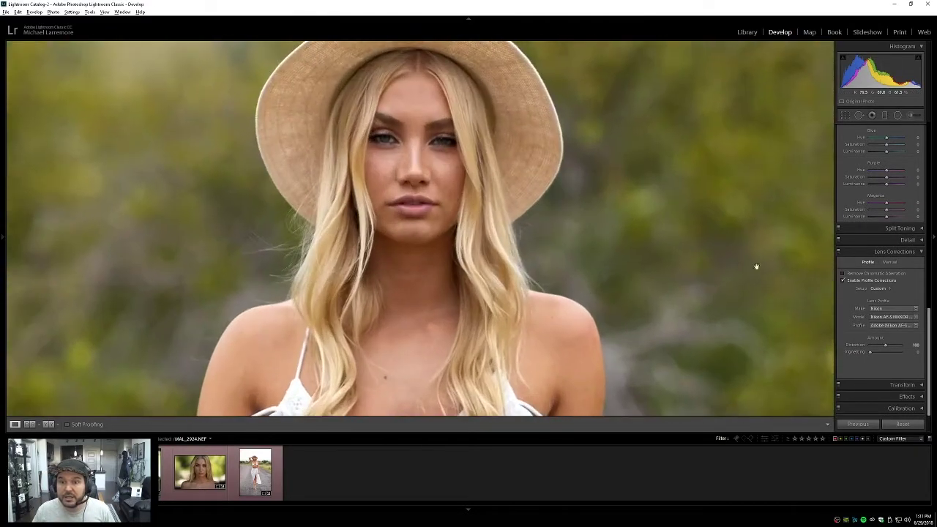
pyautogui.click(843, 281)
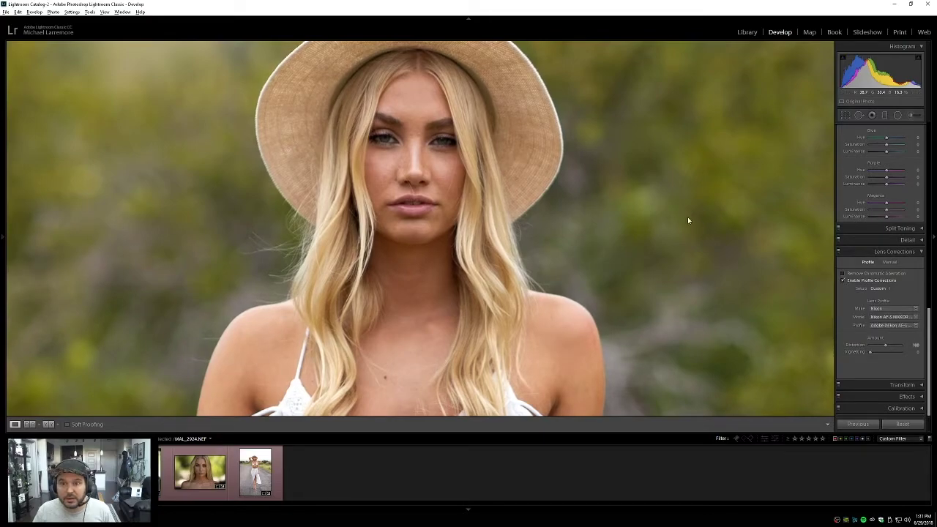
pyautogui.click(687, 217)
pyautogui.click(842, 281)
pyautogui.click(843, 281)
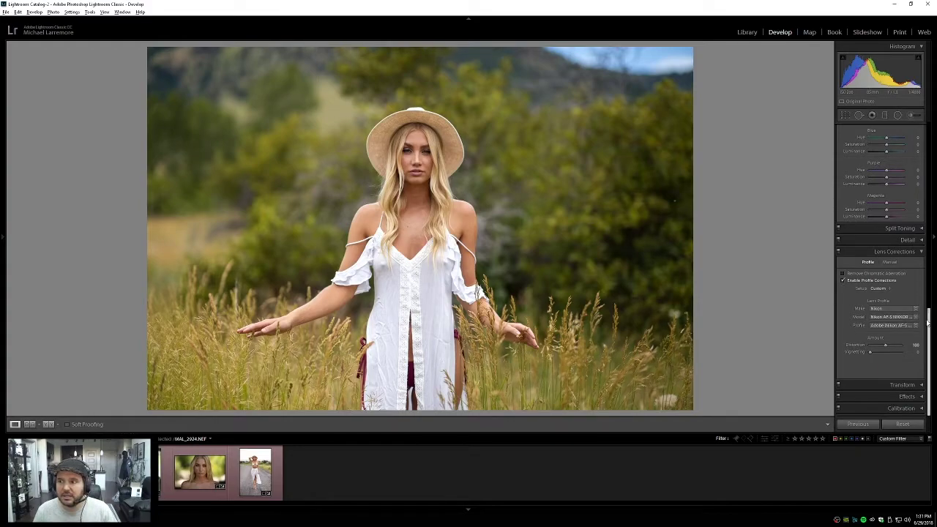
# Step: Compare the portrait before and after side by side, set its Temp to 5000 and check the face up close
pyautogui.moveTo(930, 362); pyautogui.dragTo(929, 176)
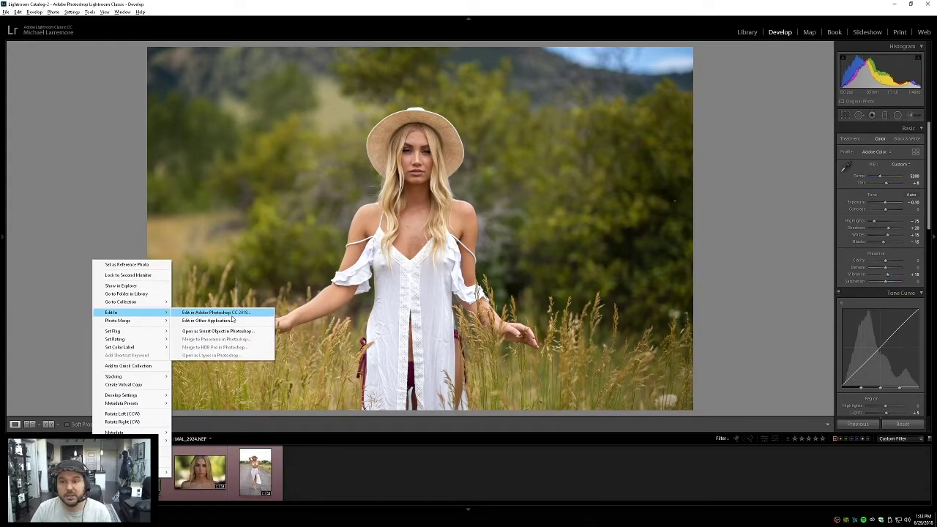
pyautogui.click(731, 267)
pyautogui.press('y')
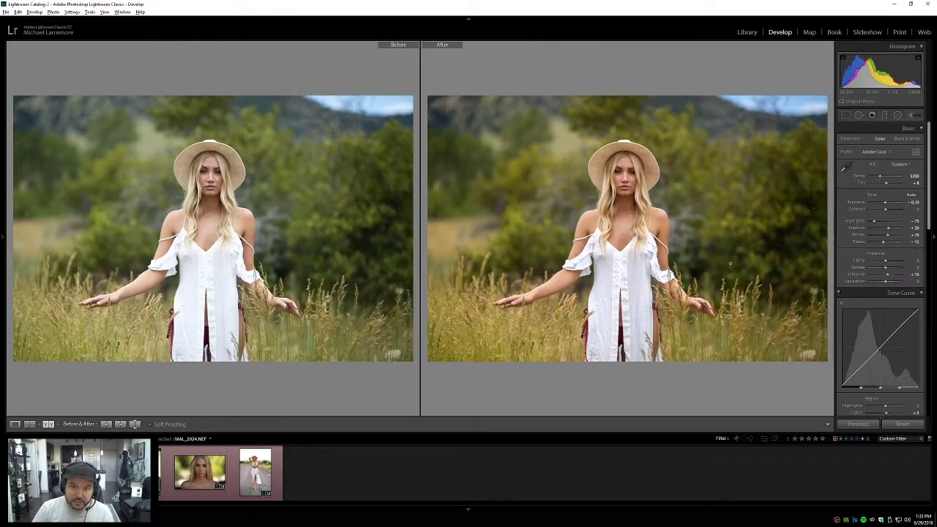
pyautogui.click(208, 173)
pyautogui.click(208, 173)
pyautogui.click(914, 177)
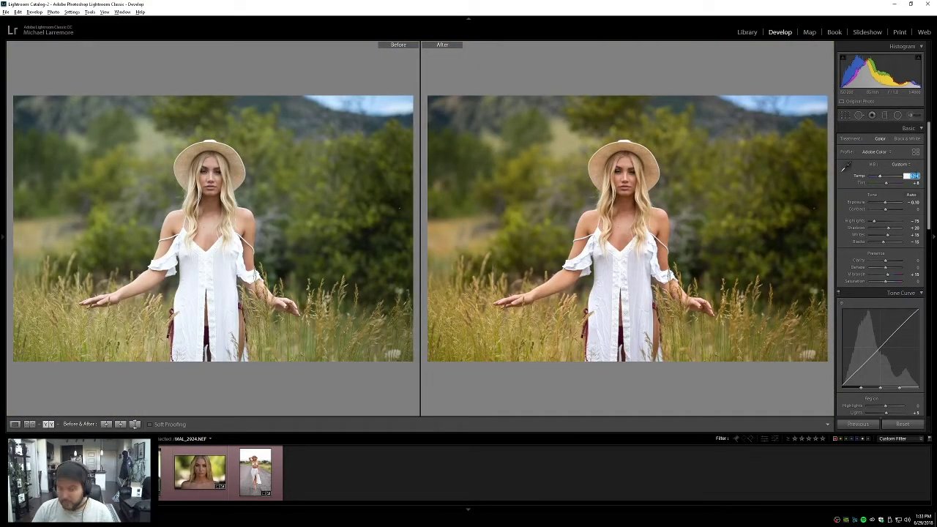
pyautogui.write('5800')
pyautogui.press('Return')
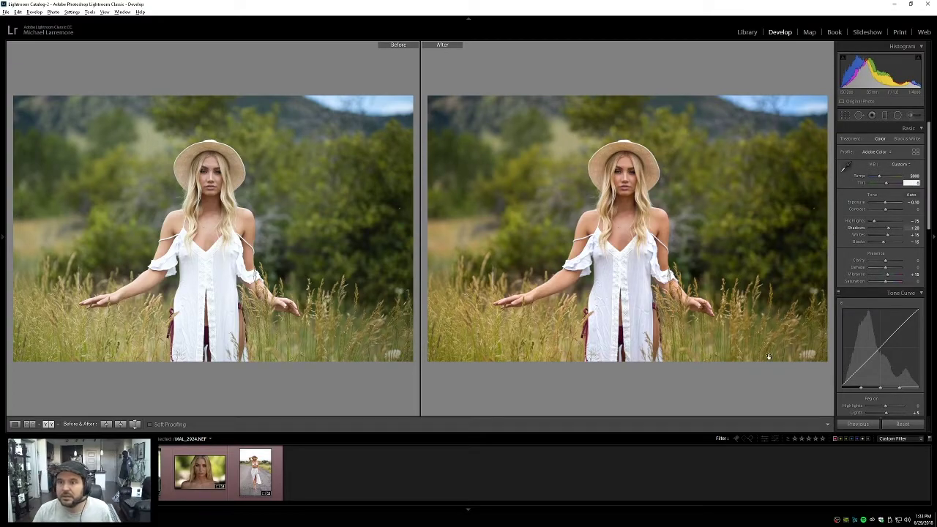
pyautogui.click(622, 169)
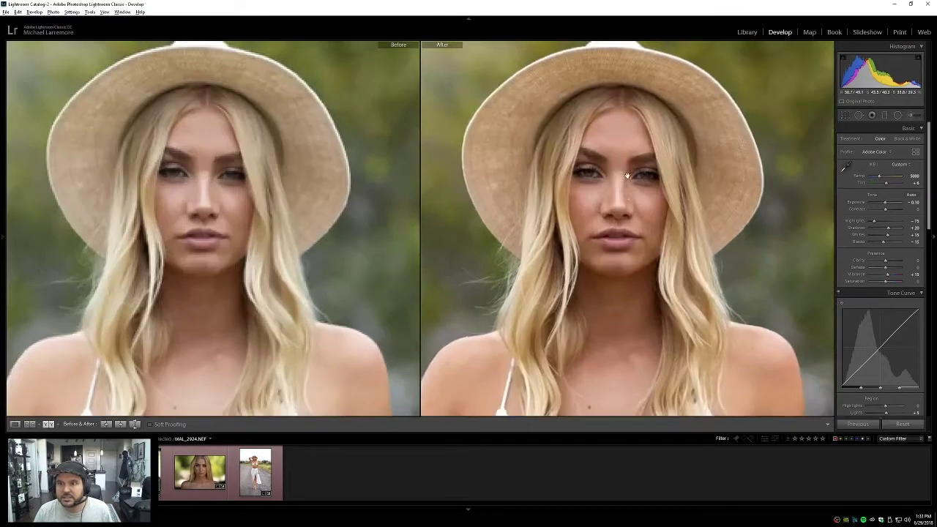
pyautogui.click(621, 196)
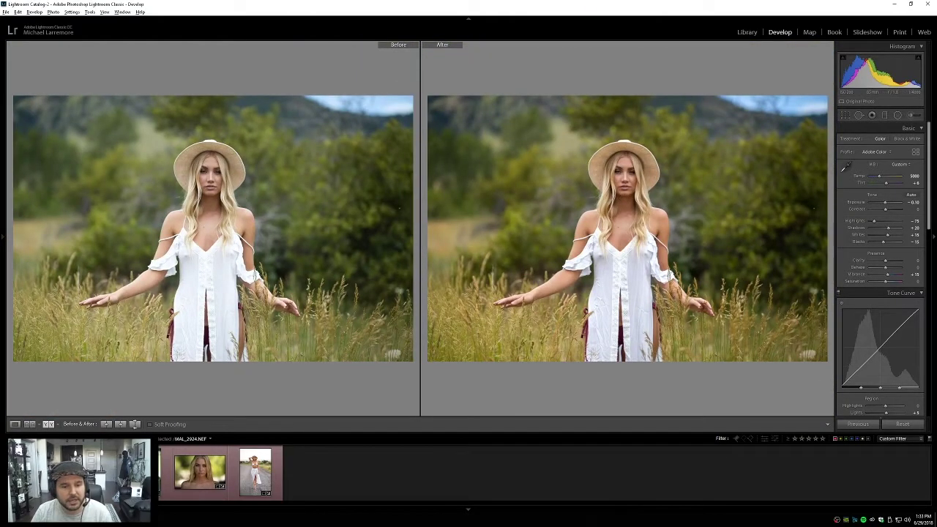
pyautogui.press('y')
# Step: Send the grass portrait from Lightroom to Adobe Photoshop CC 2018 for editing
pyautogui.rightClick(178, 252)
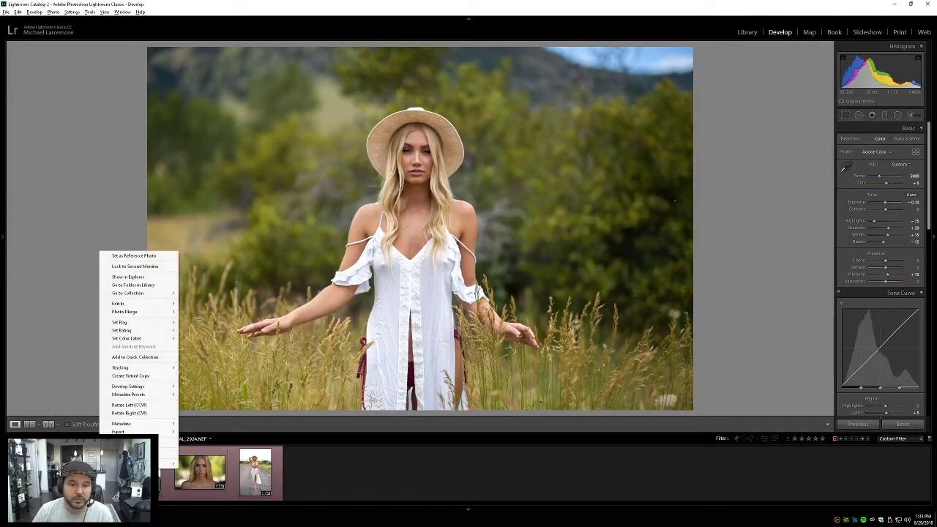
pyautogui.moveTo(154, 304)
pyautogui.click(220, 301)
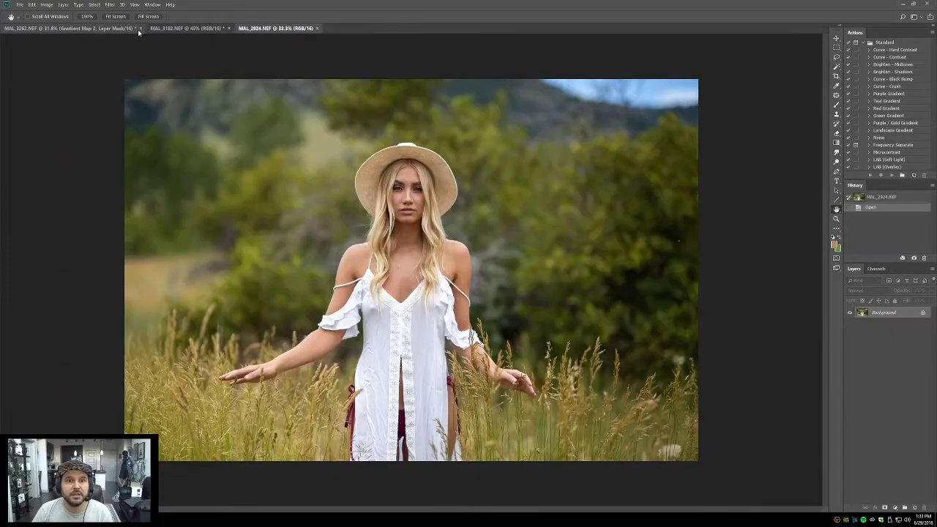
# Step: Close the MAL_3262.NEF and MAL_3182.NEF documents without saving their changes
pyautogui.click(137, 27)
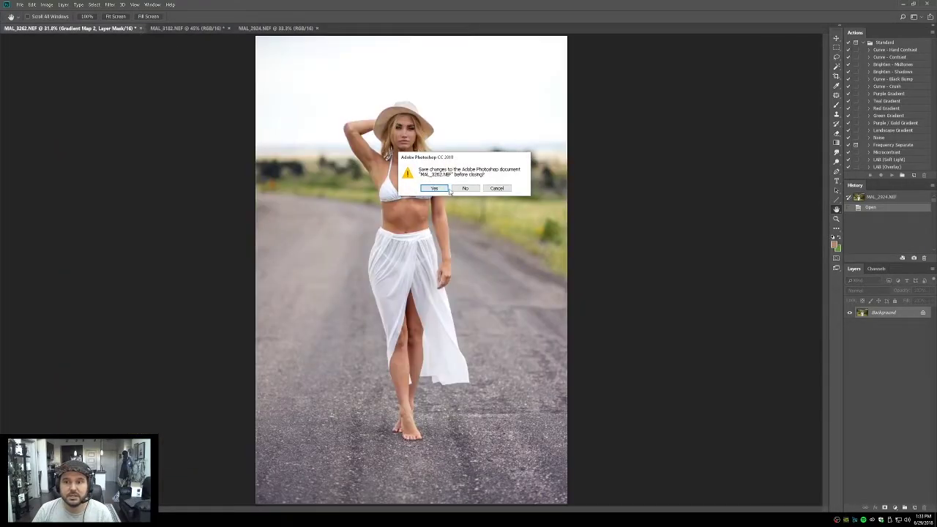
pyautogui.press('n')
pyautogui.click(82, 27)
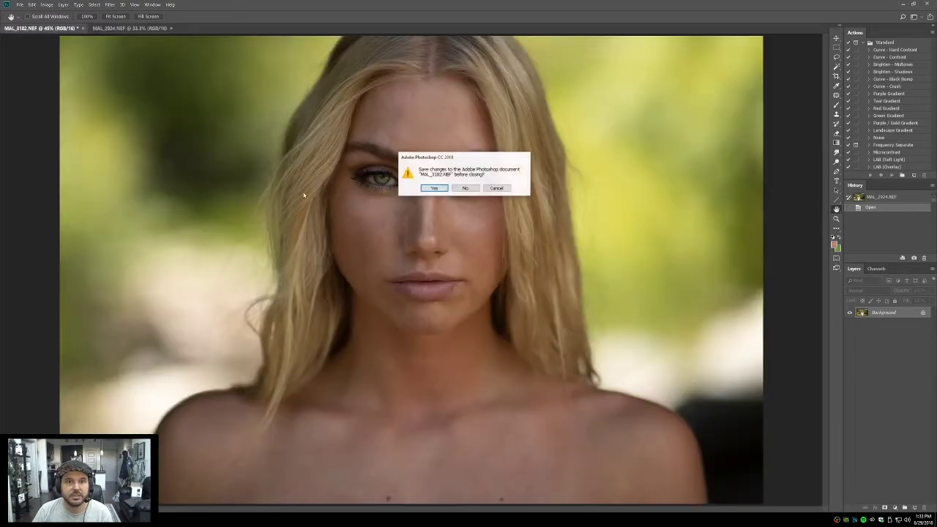
pyautogui.click(467, 189)
# Step: Duplicate the Background layer of MAL_2924.NEF and frame the face closely for retouching
pyautogui.press('z')
pyautogui.moveTo(408, 188); pyautogui.dragTo(680, 192)
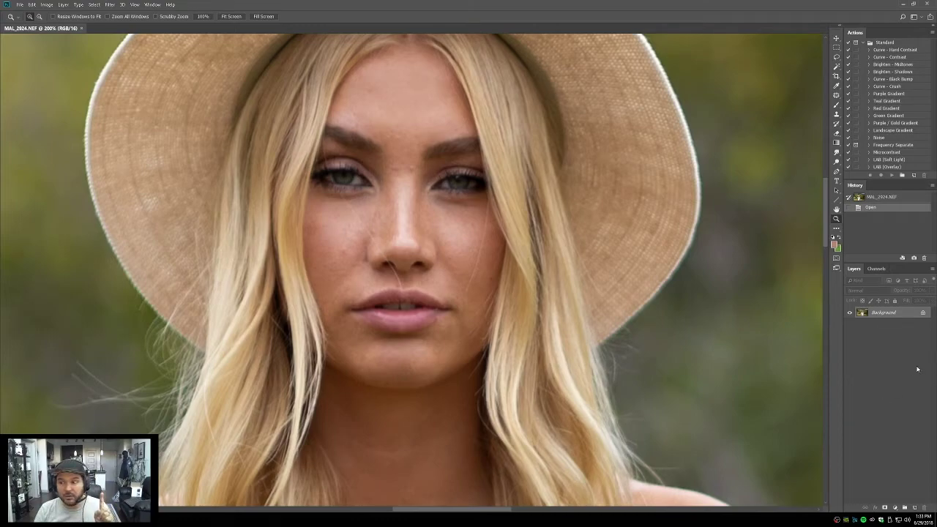
pyautogui.hotkey('ctrl', 'j')
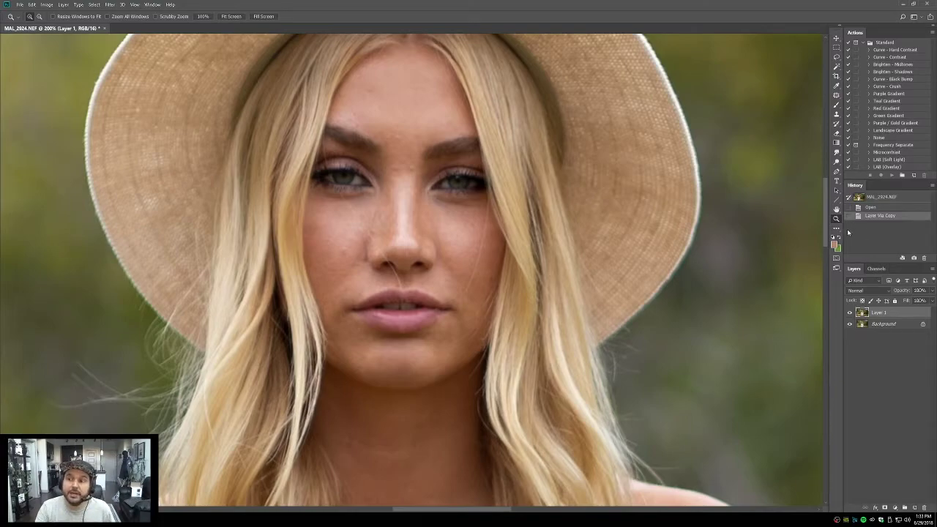
pyautogui.click(512, 328)
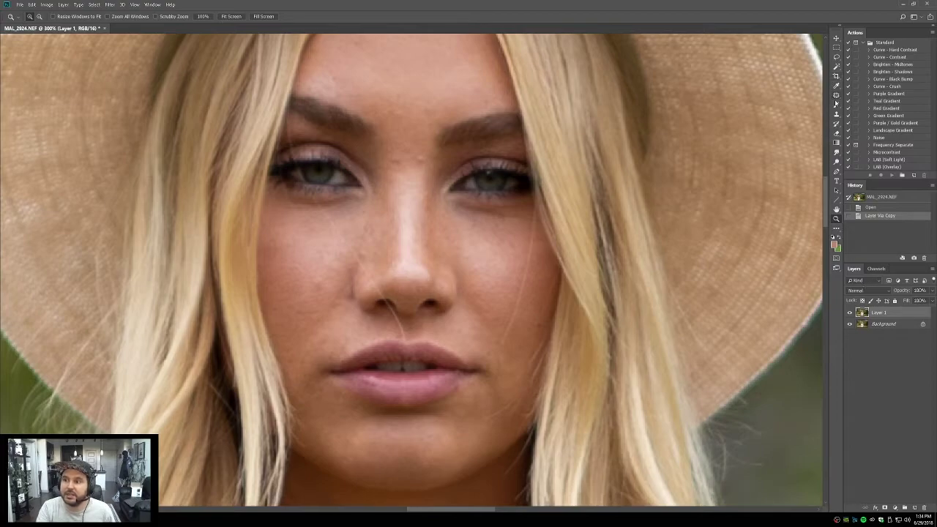
# Step: Choose the Spot Healing Brush Tool from the healing tool group
pyautogui.click(837, 95)
pyautogui.rightClick(837, 95)
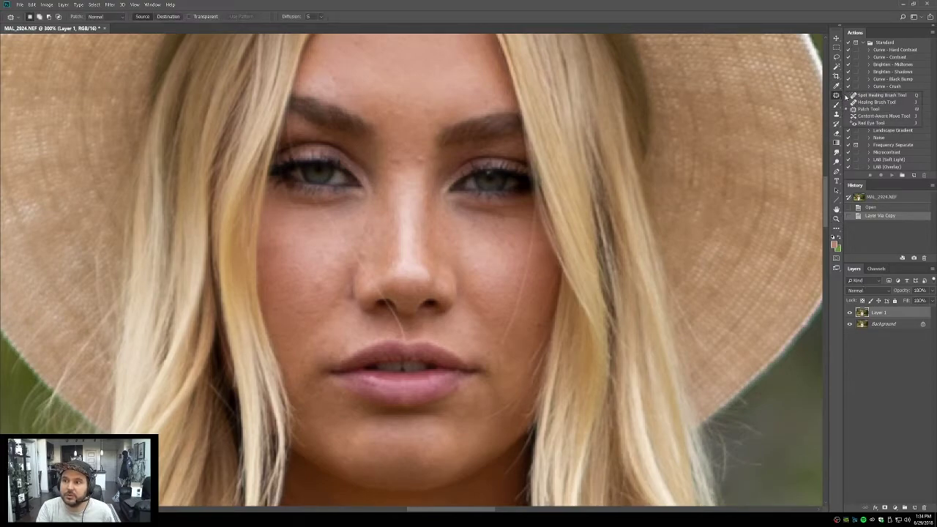
pyautogui.click(868, 96)
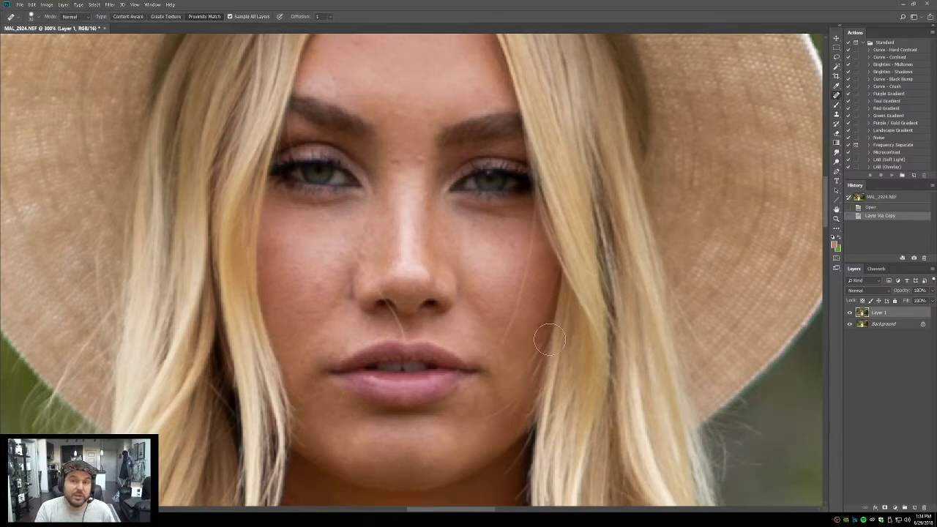
# Step: Cycle through the healing and patch tools and return to the Spot Healing Brush
pyautogui.press('e')
pyautogui.press('j')
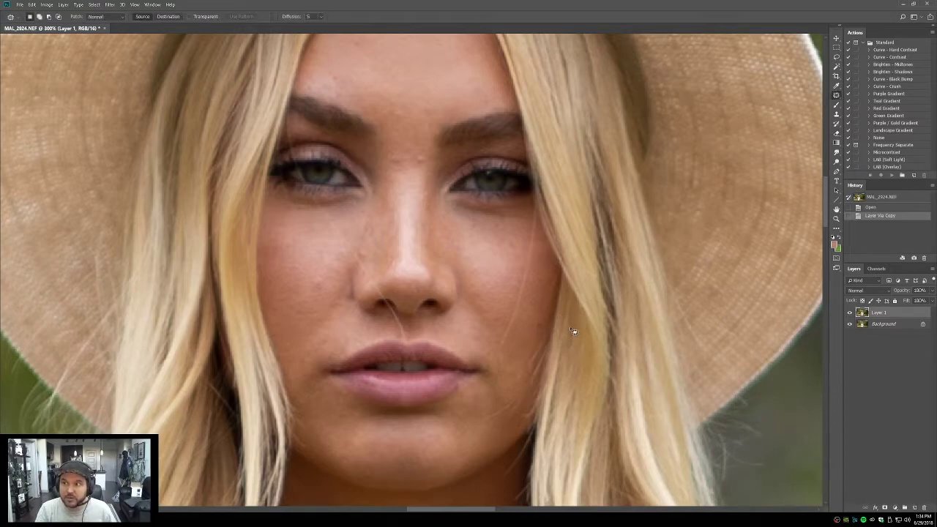
pyautogui.press('j')
pyautogui.press('j')
pyautogui.press('j')
pyautogui.press('j')
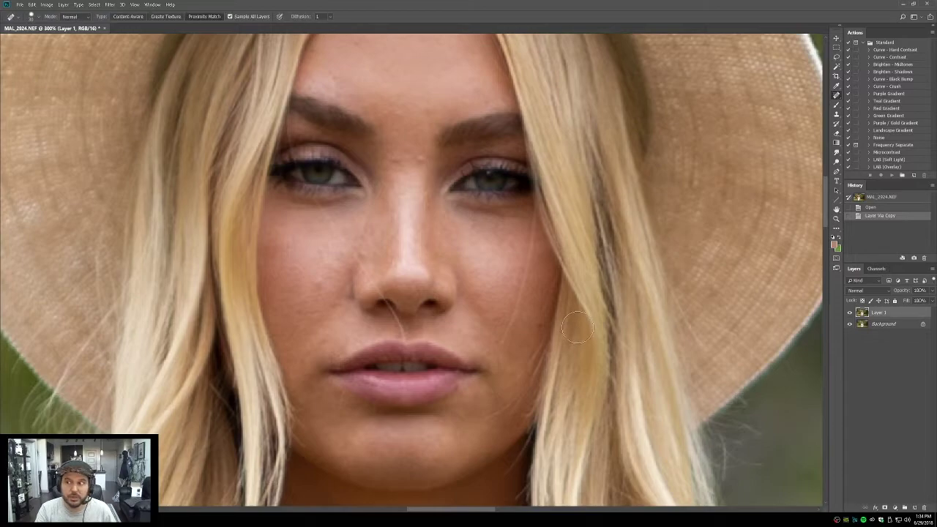
pyautogui.press('j')
pyautogui.press('j')
pyautogui.press('j')
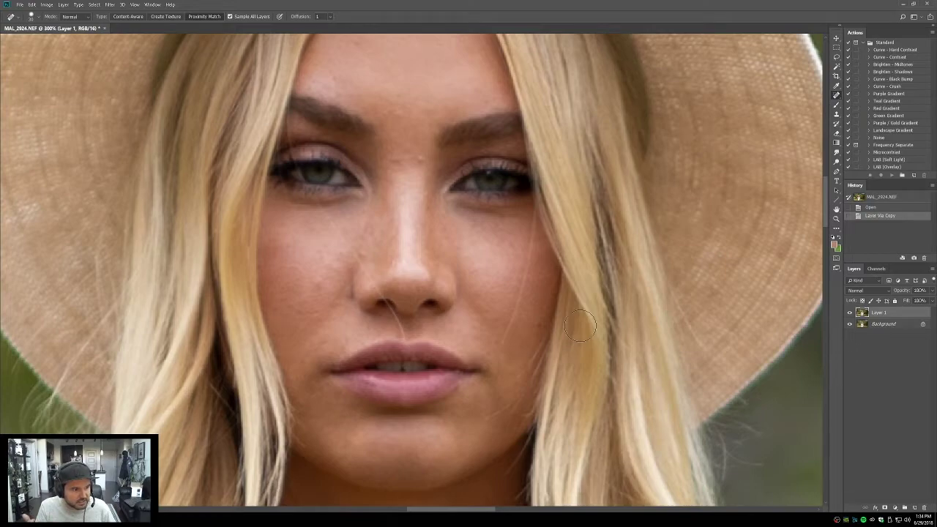
pyautogui.moveTo(554, 335); pyautogui.dragTo(554, 352)
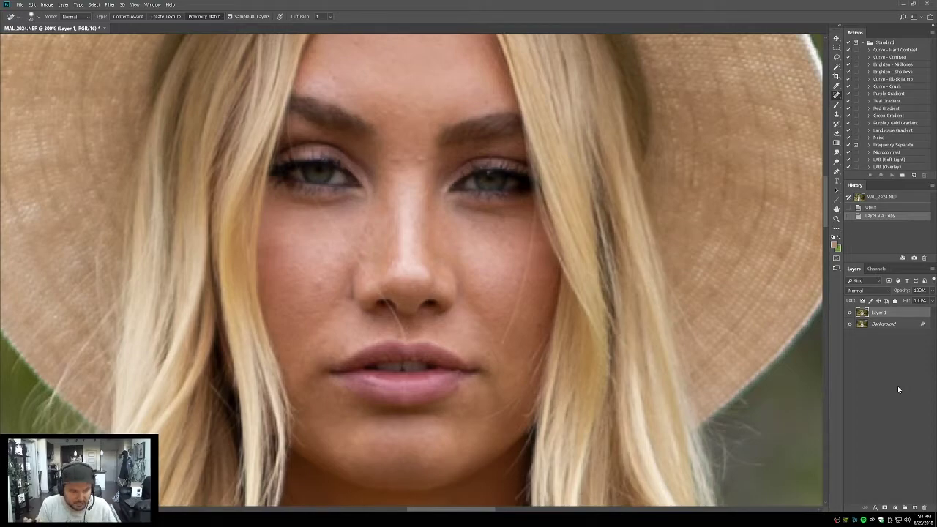
pyautogui.hotkey('shift', 'j')
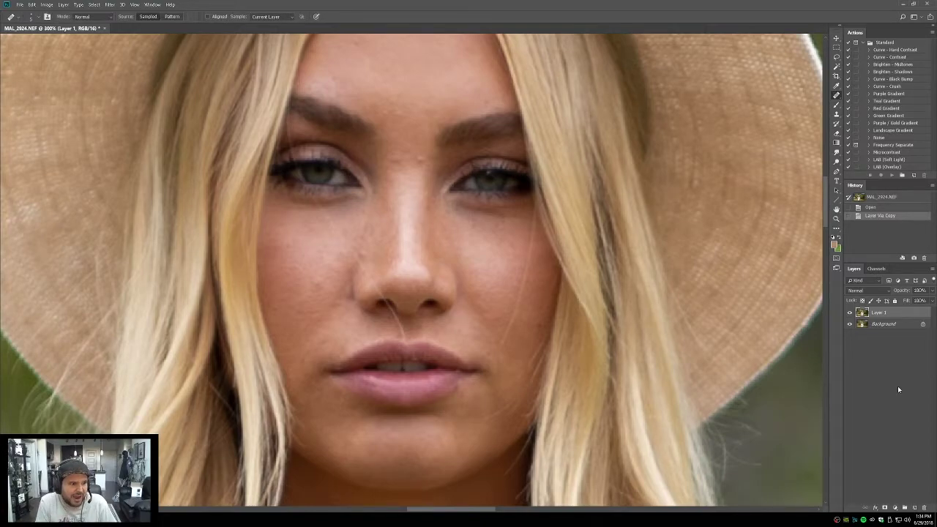
pyautogui.hotkey('shift', 'j')
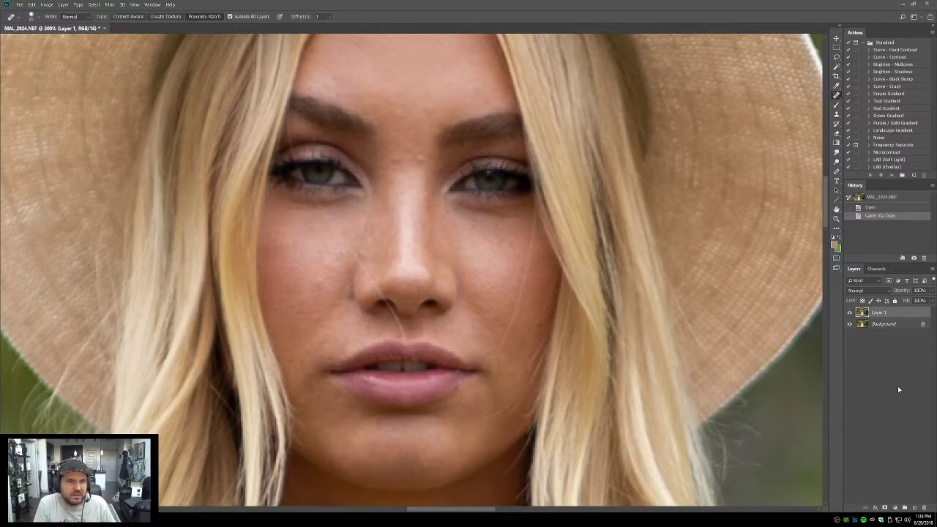
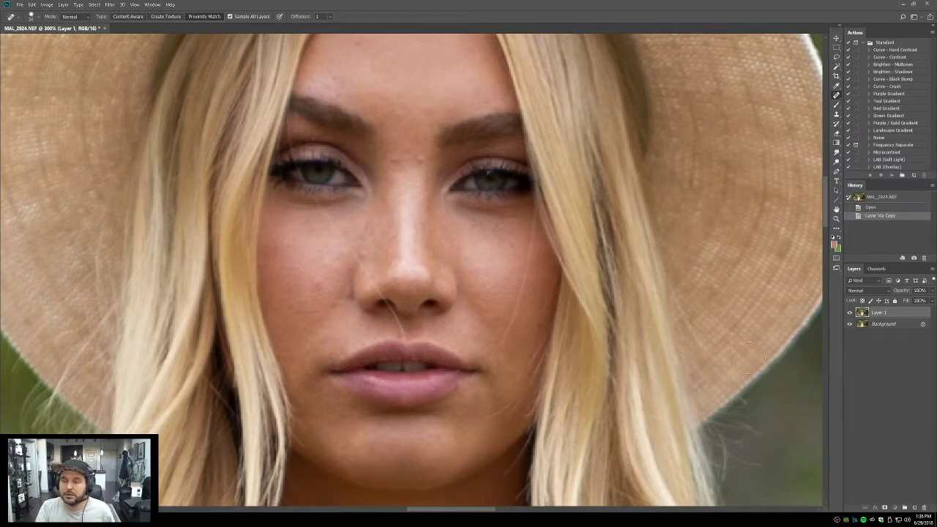
# Step: Spot-heal the small blemishes under the eye and along the side of the nose with a smaller brush, undoing the last dab
pyautogui.press('[')
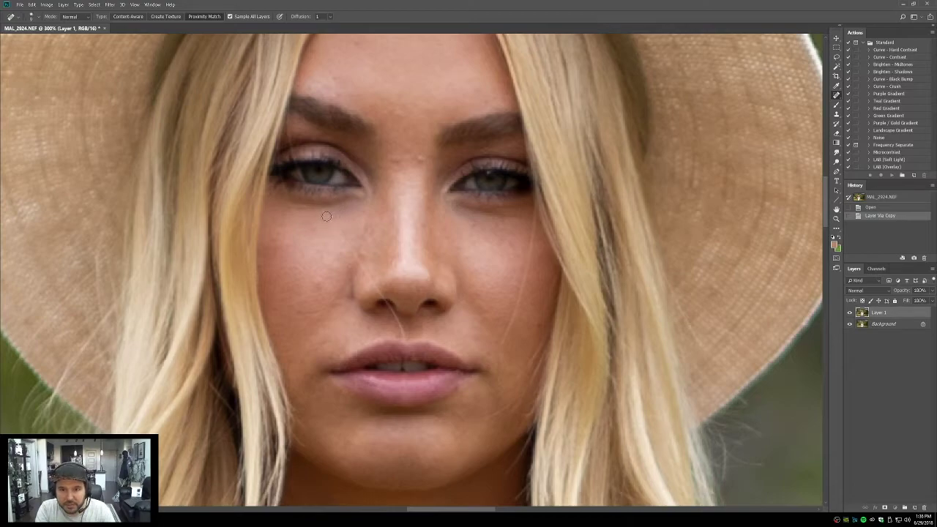
pyautogui.moveTo(329, 219); pyautogui.dragTo(354, 255)
pyautogui.click(352, 252)
pyautogui.click(359, 254)
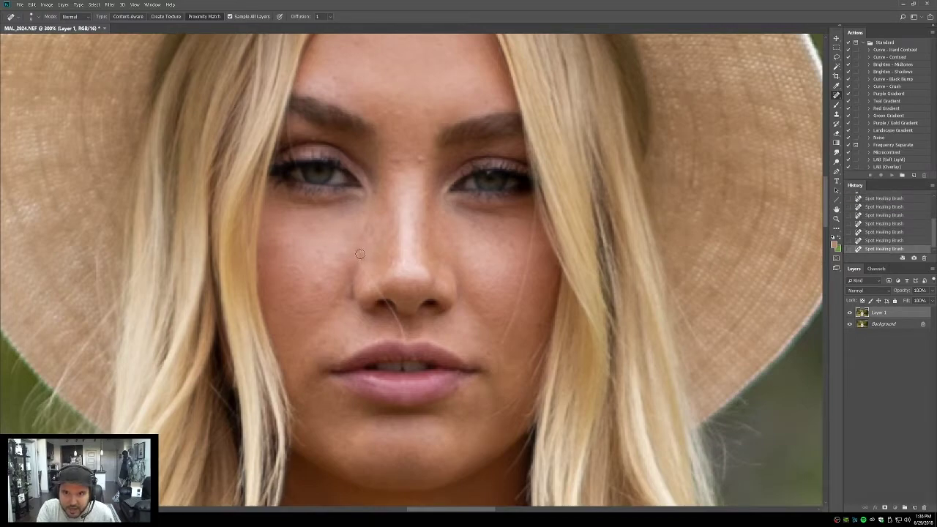
pyautogui.hotkey('ctrl', 'z')
pyautogui.click(362, 252)
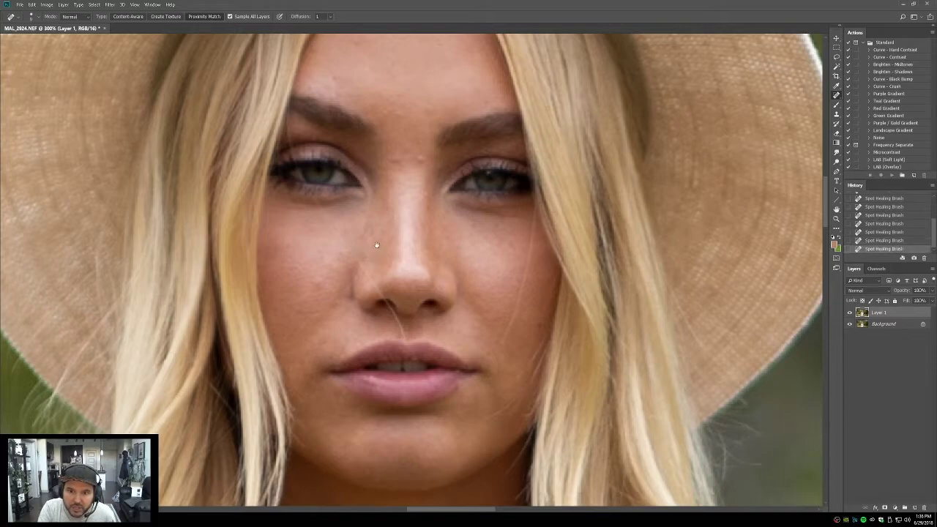
pyautogui.scroll(1, 363, 256)
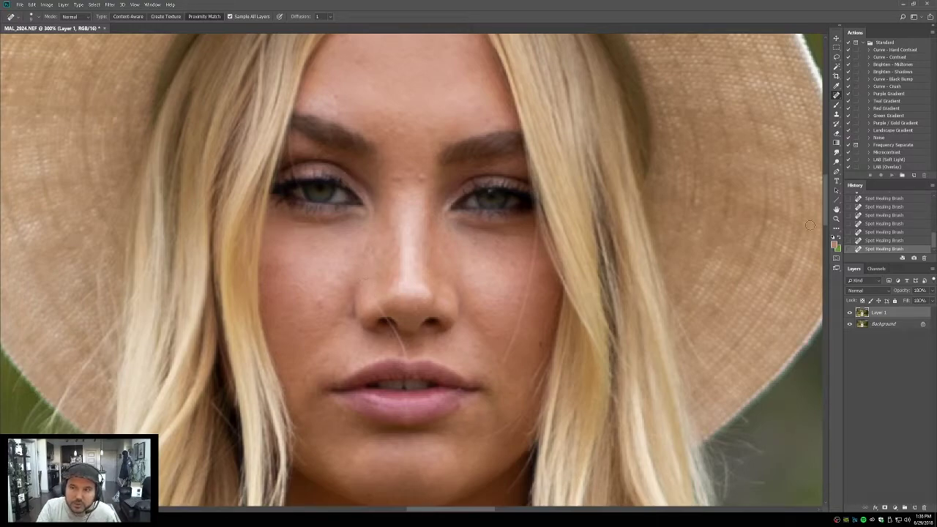
pyautogui.hotkey('ctrl', 'z')
# Step: Clone nearby tones over the stray hair where it crosses the nostril edge, using the Clone Stamp on a close view of the nose
pyautogui.click(836, 219)
pyautogui.click(399, 297)
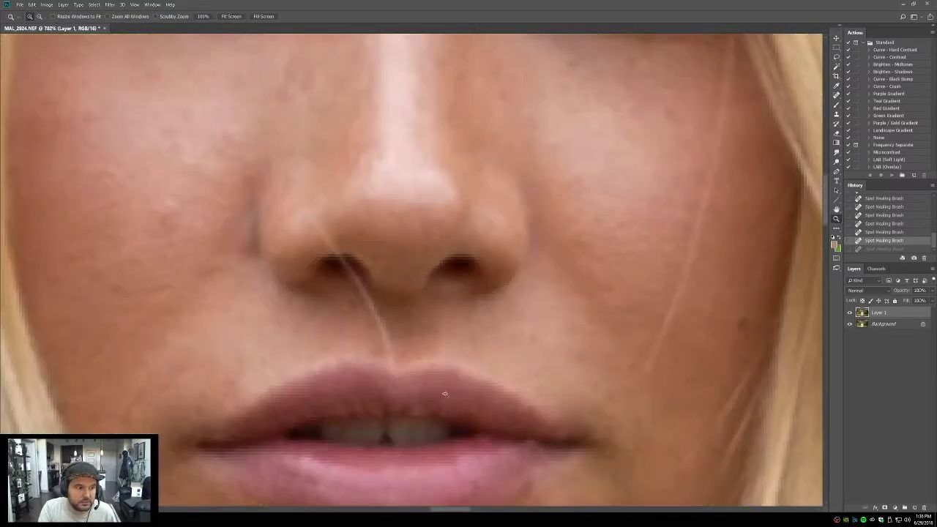
pyautogui.scroll(2, 366, 272)
pyautogui.press('j')
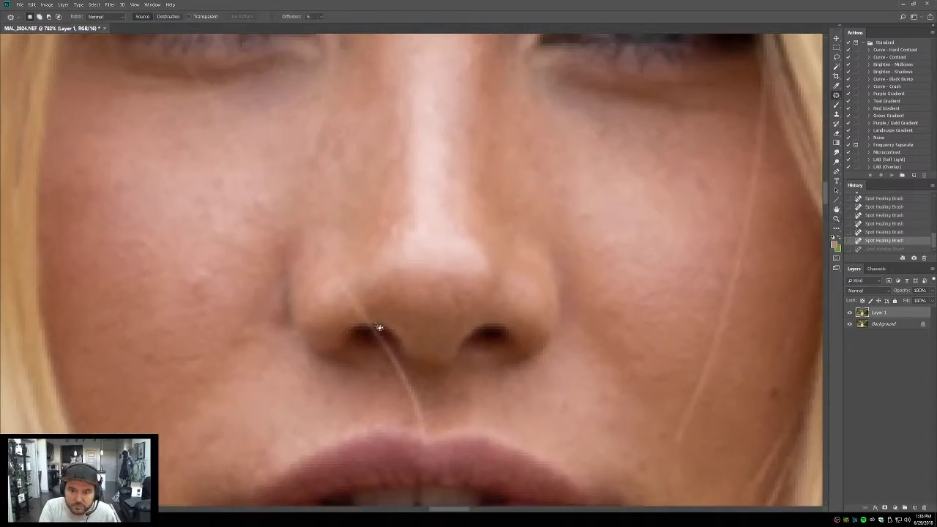
pyautogui.press('s')
pyautogui.keyDown('alt'); pyautogui.click(358, 333); pyautogui.keyUp('alt')
pyautogui.click(367, 331)
pyautogui.click(366, 332)
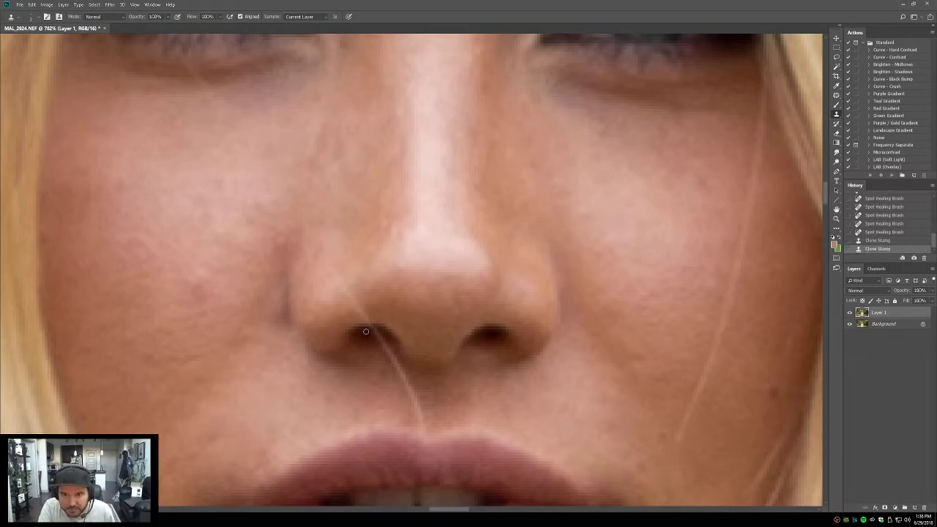
pyautogui.keyDown('alt'); pyautogui.click(363, 328); pyautogui.keyUp('alt')
pyautogui.click(369, 327)
pyautogui.click(370, 328)
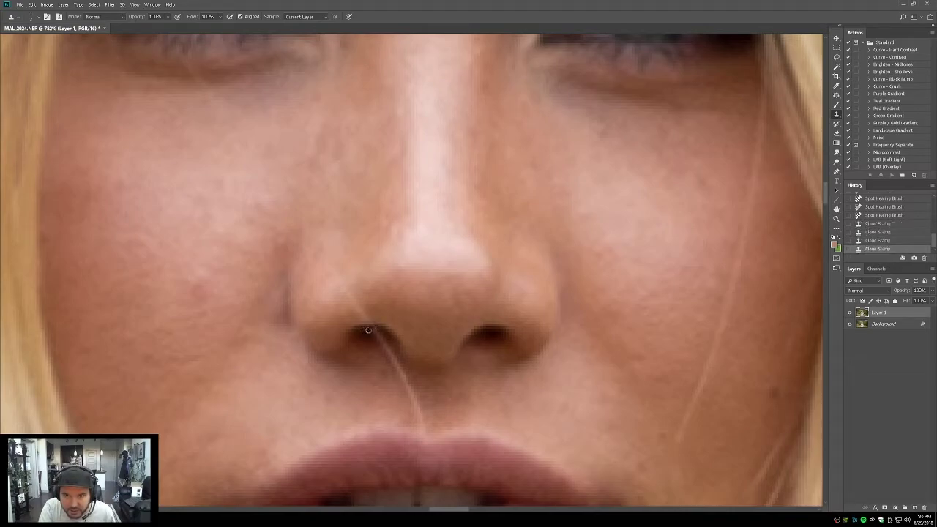
pyautogui.click(369, 329)
pyautogui.click(368, 329)
# Step: Patch the stray hair on the nose just above the nostril and compare before and after by undoing and redoing
pyautogui.press('j')
pyautogui.moveTo(350, 279)
pyautogui.mouseDown()
pyautogui.moveTo(322, 262)
pyautogui.moveTo(370, 328)
pyautogui.moveTo(355, 288)
pyautogui.moveTo(366, 279)
pyautogui.mouseUp()
pyautogui.hotkey('ctrl', 'd')
pyautogui.scroll(-1, 366, 304)
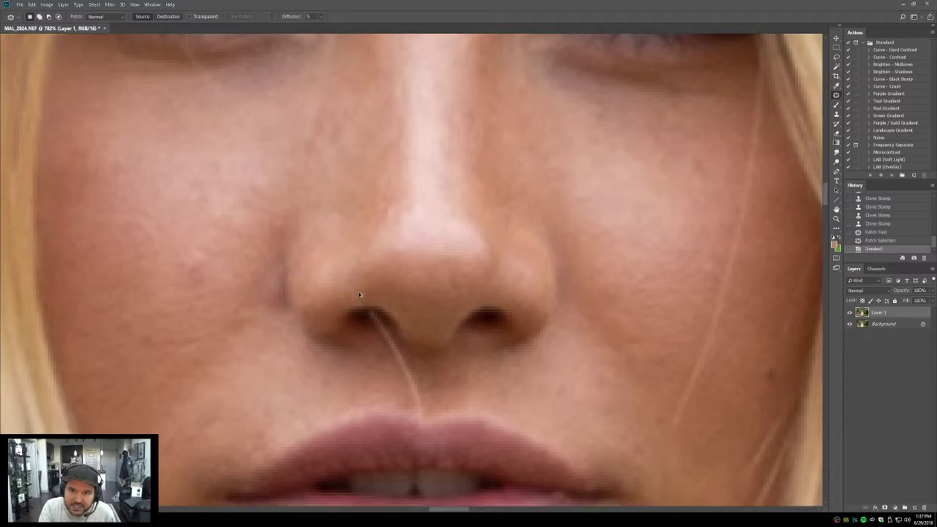
pyautogui.hotkey('ctrl', 'alt', 'z')
pyautogui.hotkey('ctrl', 'alt', 'z')
pyautogui.hotkey('ctrl', 'shift', 'z')
pyautogui.hotkey('ctrl', 'shift', 'z')
# Step: Spot-heal the wing of the nose and patch the remaining hair trace above the nostril, clearing the selection
pyautogui.hotkey('shift', 'j')
pyautogui.click(336, 273)
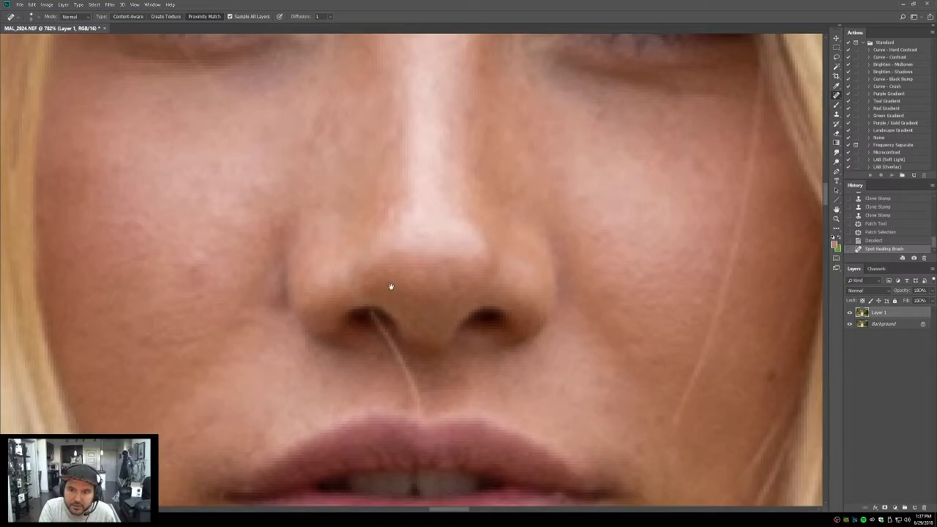
pyautogui.scroll(-1, 393, 285)
pyautogui.hotkey('shift', 'j')
pyautogui.moveTo(357, 273); pyautogui.dragTo(370, 286)
pyautogui.hotkey('ctrl', 'd')
pyautogui.hotkey('ctrl', 'd')
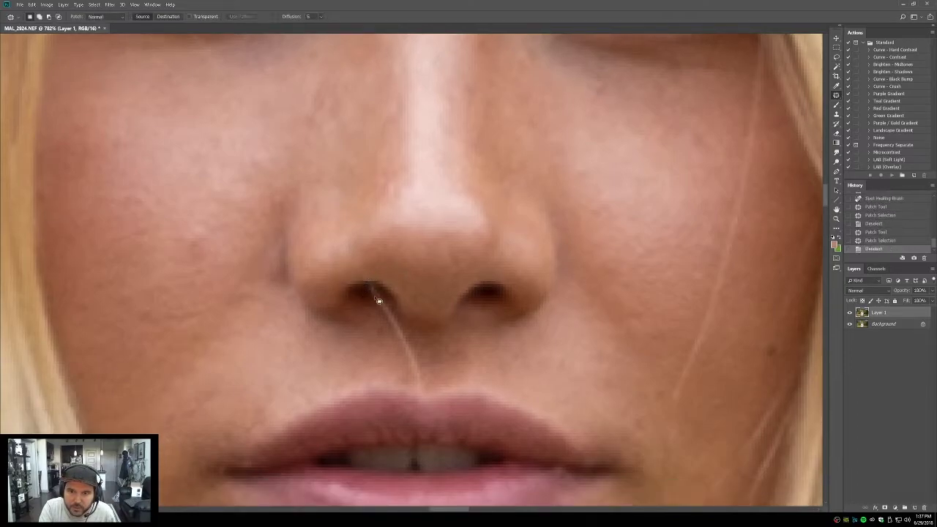
# Step: Clone over the stray hair just below the nostril, and patch the rest of the strand down to the upper lip
pyautogui.scroll(-1, 375, 278)
pyautogui.press('s')
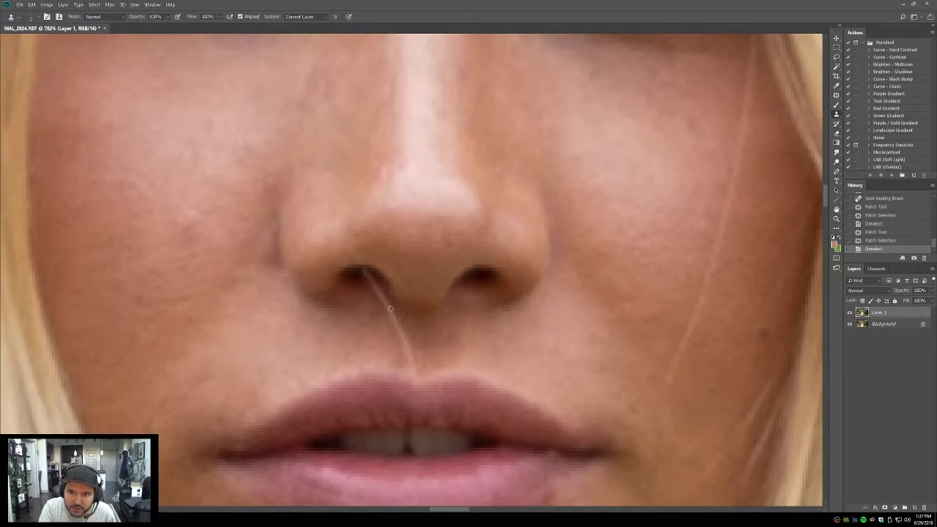
pyautogui.click(392, 308)
pyautogui.click(377, 282)
pyautogui.click(382, 304)
pyautogui.click(380, 302)
pyautogui.press('j')
pyautogui.moveTo(373, 275)
pyautogui.mouseDown()
pyautogui.moveTo(366, 269)
pyautogui.moveTo(364, 279)
pyautogui.moveTo(386, 308)
pyautogui.moveTo(370, 272)
pyautogui.moveTo(366, 307)
pyautogui.moveTo(346, 255)
pyautogui.moveTo(372, 265)
pyautogui.moveTo(397, 331)
pyautogui.moveTo(406, 328)
pyautogui.moveTo(386, 277)
pyautogui.moveTo(350, 283)
pyautogui.mouseUp()
pyautogui.hotkey('ctrl', 'd')
pyautogui.hotkey('ctrl', 'd')
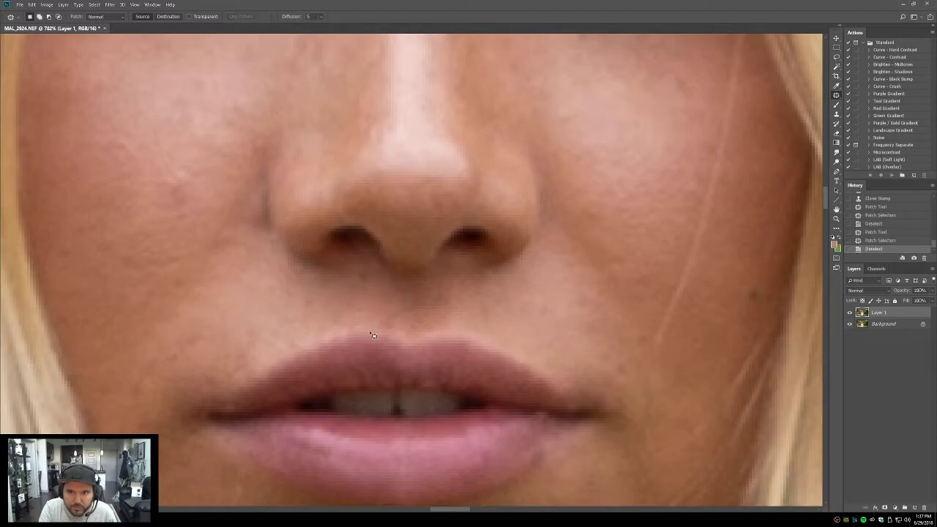
# Step: Spot-heal the uneven skin between the nose and the upper lip
pyautogui.hotkey('shift', 'j')
pyautogui.click(393, 290)
pyautogui.click(399, 299)
pyautogui.click(395, 292)
pyautogui.click(396, 292)
pyautogui.click(386, 282)
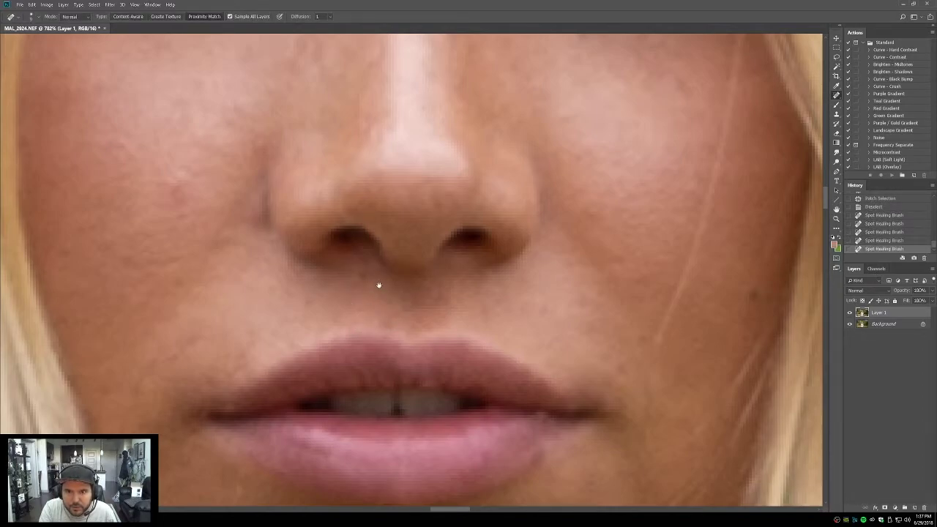
pyautogui.scroll(1, 373, 280)
pyautogui.click(370, 276)
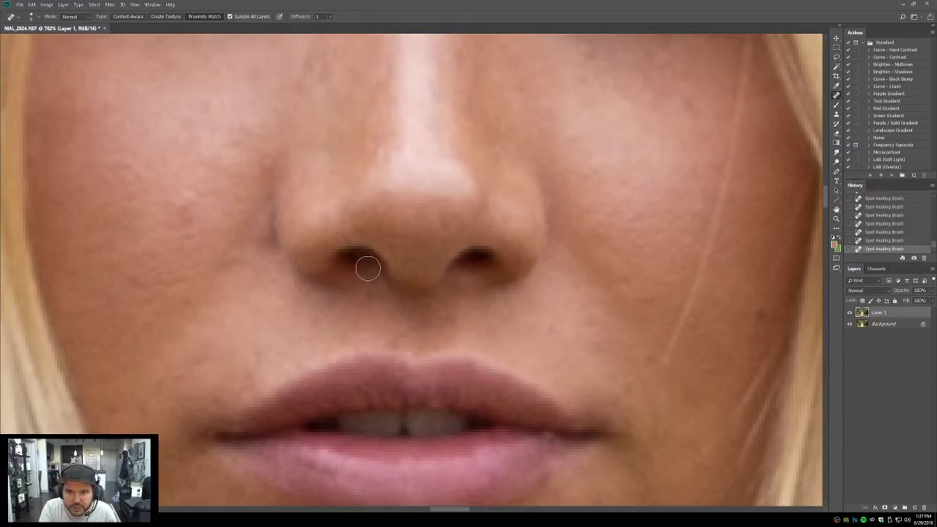
# Step: Clone dark nostril tones over the leftover hair traces inside the nostril with the Clone Stamp
pyautogui.press('s')
pyautogui.keyDown('alt'); pyautogui.click(351, 256); pyautogui.keyUp('alt')
pyautogui.click(357, 255)
pyautogui.click(357, 256)
pyautogui.click(358, 256)
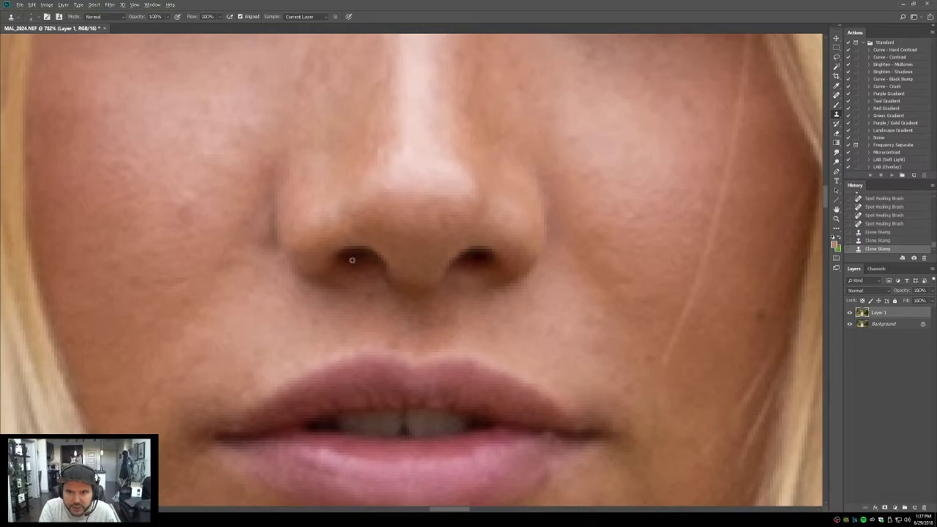
pyautogui.click(361, 257)
pyautogui.click(361, 258)
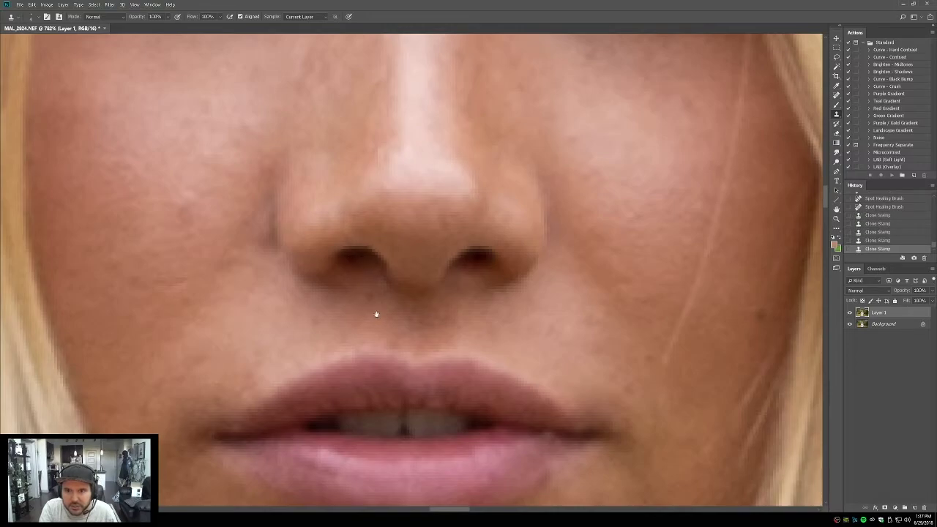
# Step: Patch the skin below the nose above the upper lip and clear the selection
pyautogui.scroll(-1, 388, 314)
pyautogui.press('j')
pyautogui.hotkey('shift', 'j')
pyautogui.hotkey('shift', 'j')
pyautogui.moveTo(401, 315); pyautogui.dragTo(378, 305)
pyautogui.hotkey('ctrl', 'd')
# Step: Compare the retouched Layer 1 with the original Background around the nose and lips by toggling layer visibility at different zoom levels
pyautogui.click(850, 313)
pyautogui.click(849, 313)
pyautogui.click(849, 312)
pyautogui.click(849, 313)
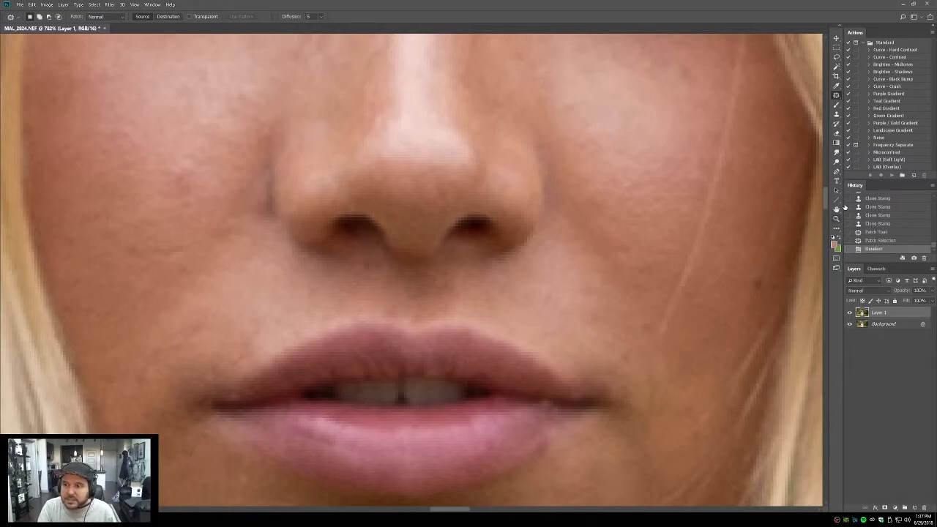
pyautogui.doubleClick(837, 210)
pyautogui.click(837, 218)
pyautogui.scroll(5, 410, 190)
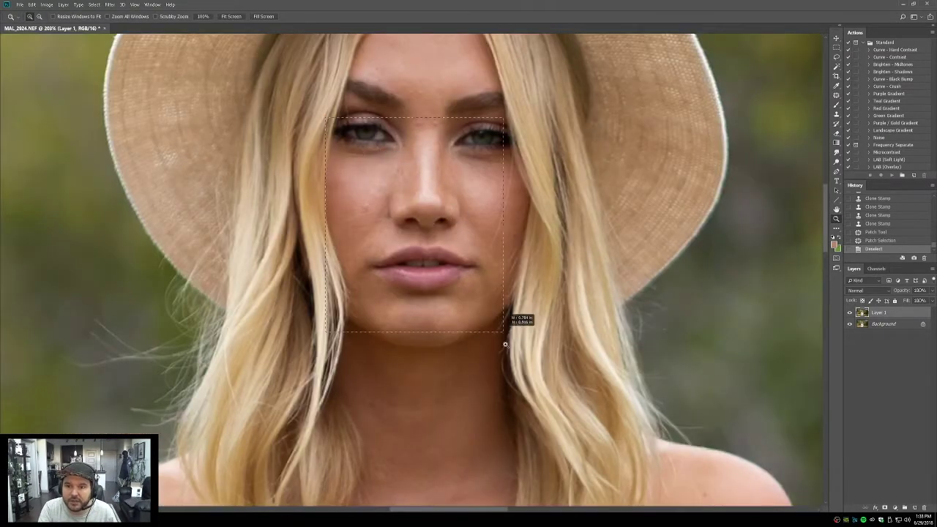
pyautogui.scroll(3, 512, 318)
pyautogui.keyDown('alt'); pyautogui.click(850, 325); pyautogui.keyUp('alt')
pyautogui.keyDown('alt'); pyautogui.click(849, 325); pyautogui.keyUp('alt')
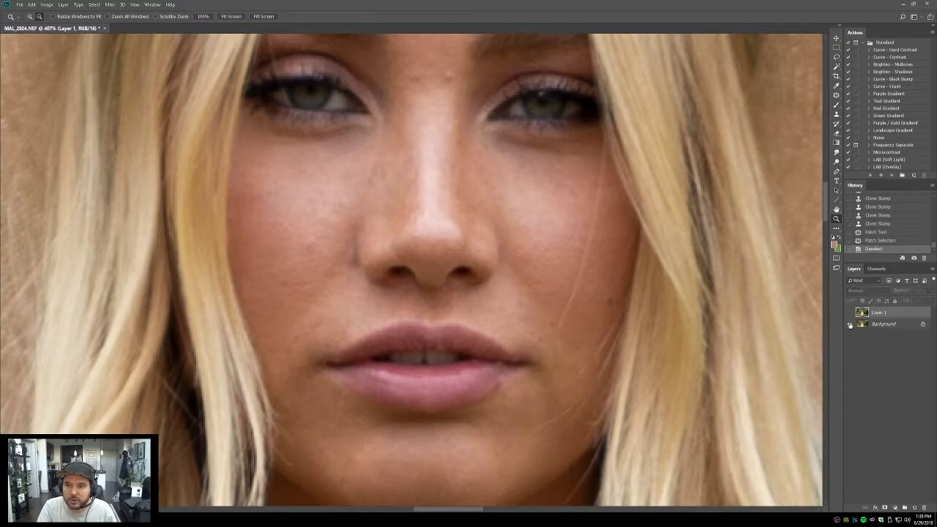
pyautogui.scroll(5, 445, 356)
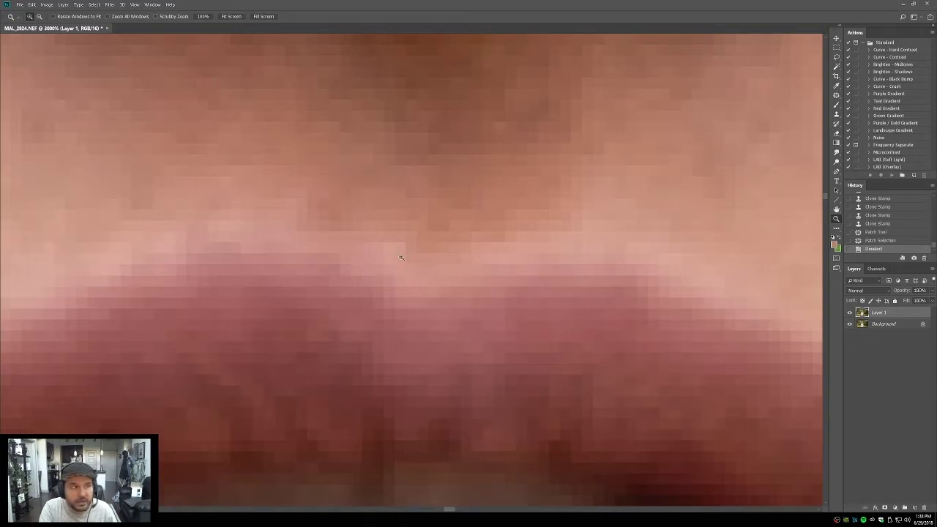
pyautogui.scroll(-5, 431, 265)
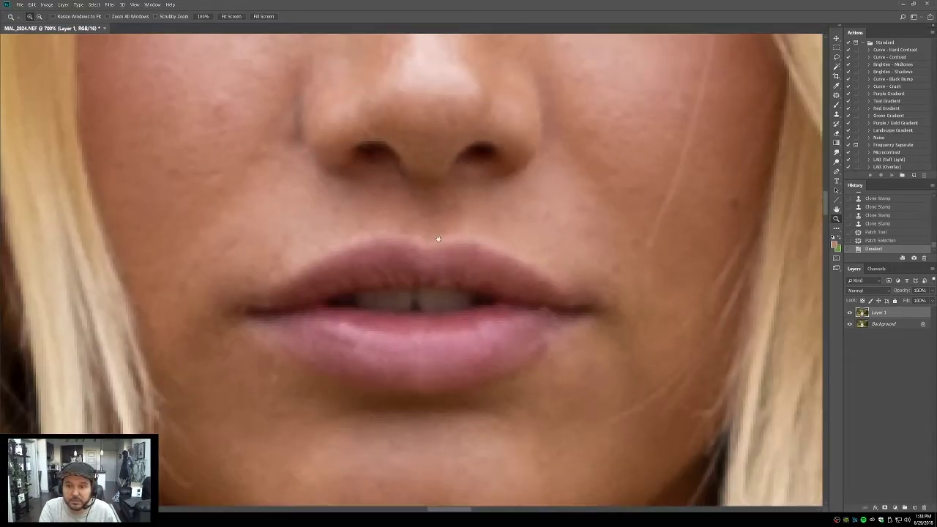
# Step: Patch two small areas at the centre edge of the upper lip, deselecting after each
pyautogui.press('j')
pyautogui.moveTo(421, 292); pyautogui.dragTo(406, 279)
pyautogui.hotkey('ctrl', 'd')
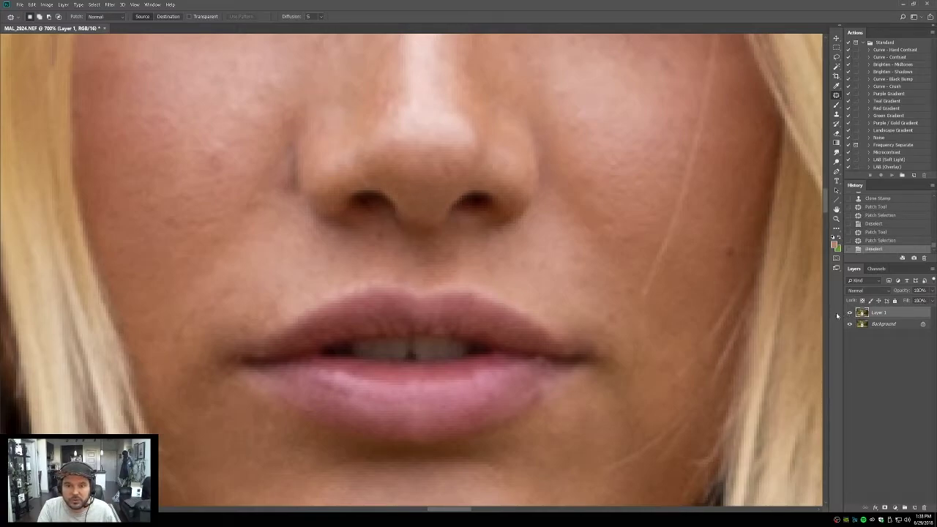
pyautogui.moveTo(418, 283); pyautogui.dragTo(409, 285)
pyautogui.hotkey('ctrl', 'd')
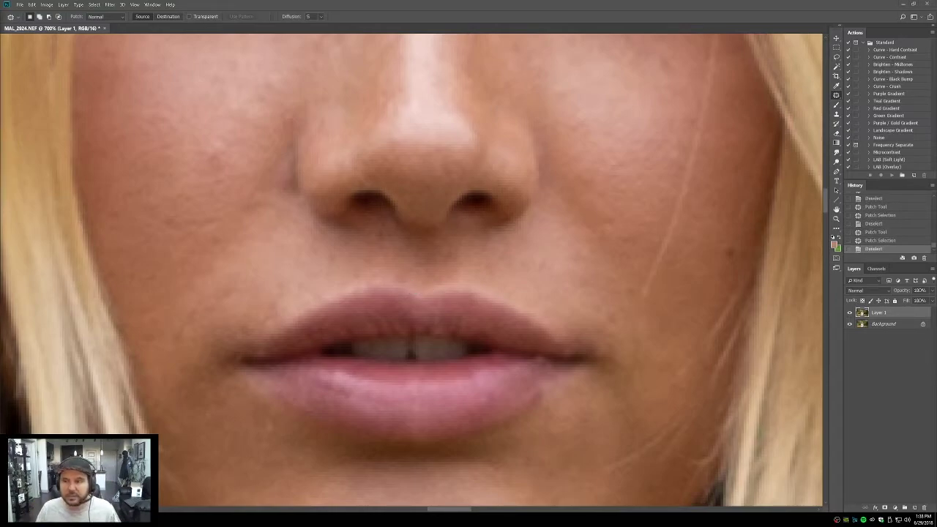
# Step: Clone skin over sections of the long stray hair crossing the cheek beside the blonde hair, undoing the last stroke
pyautogui.click(836, 209)
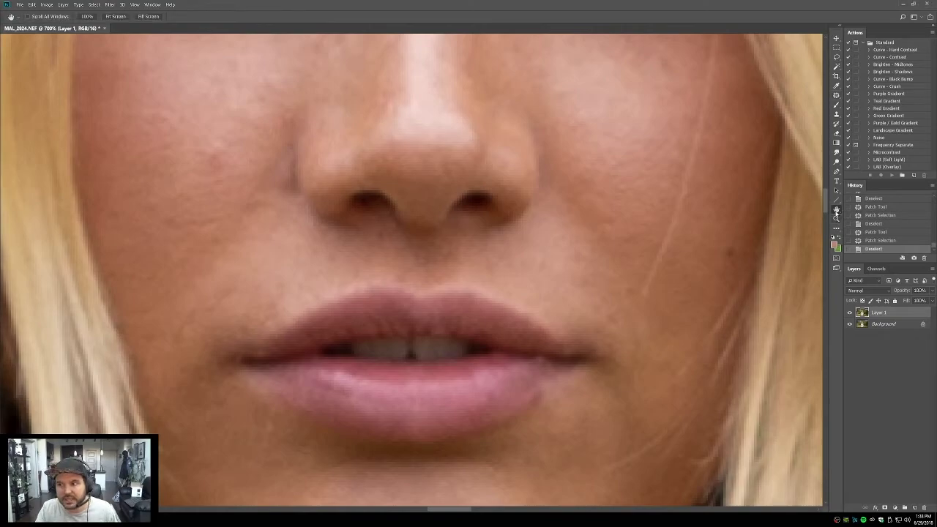
pyautogui.doubleClick(835, 209)
pyautogui.click(836, 218)
pyautogui.moveTo(428, 161); pyautogui.dragTo(419, 217)
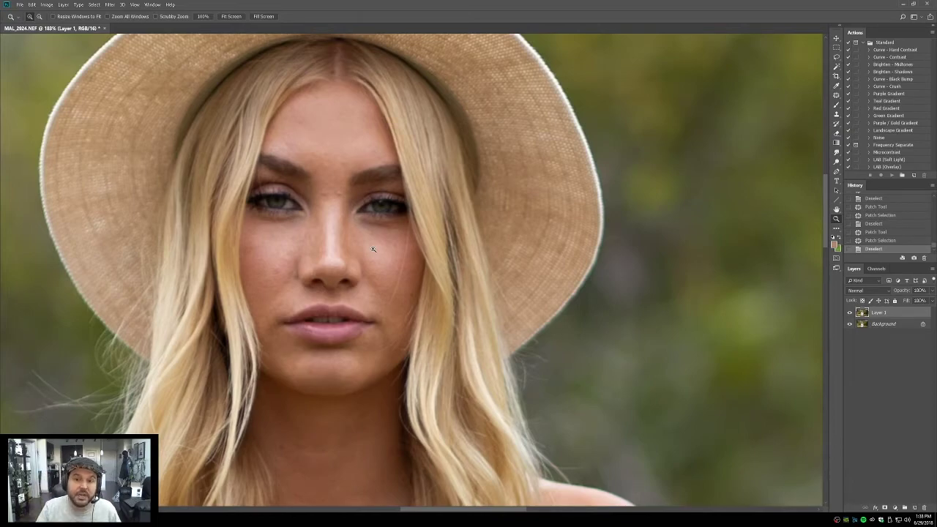
pyautogui.click(376, 314)
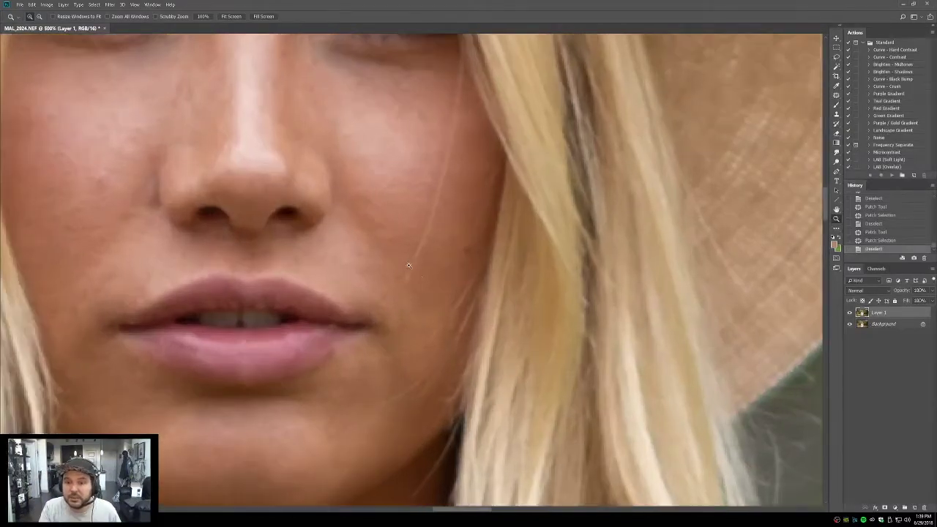
pyautogui.moveTo(415, 274); pyautogui.dragTo(388, 334)
pyautogui.press('s')
pyautogui.click(388, 289)
pyautogui.click(412, 275)
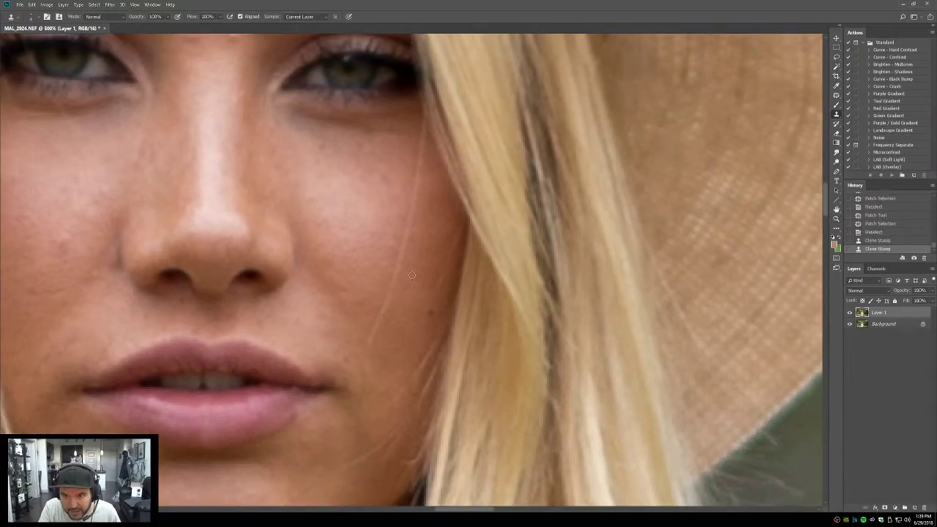
pyautogui.click(414, 228)
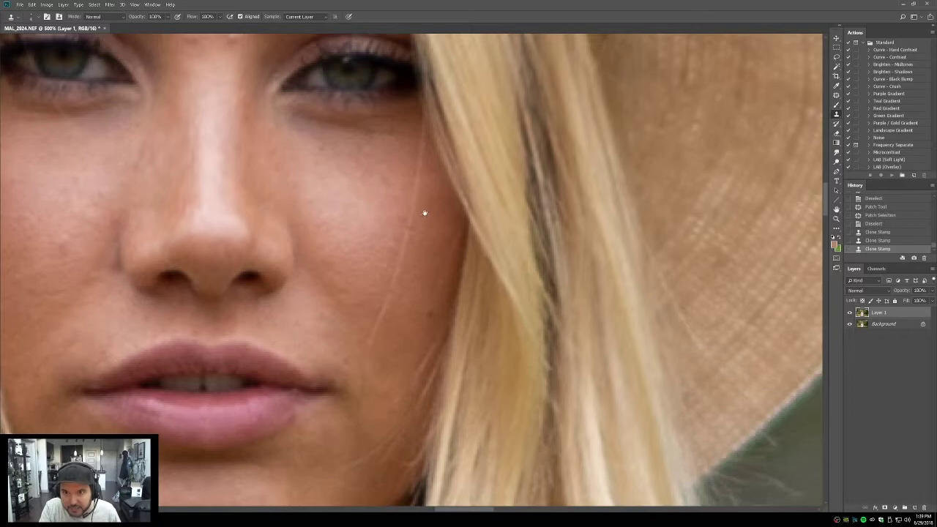
pyautogui.scroll(2, 424, 212)
pyautogui.click(416, 202)
pyautogui.hotkey('ctrl', 'z')
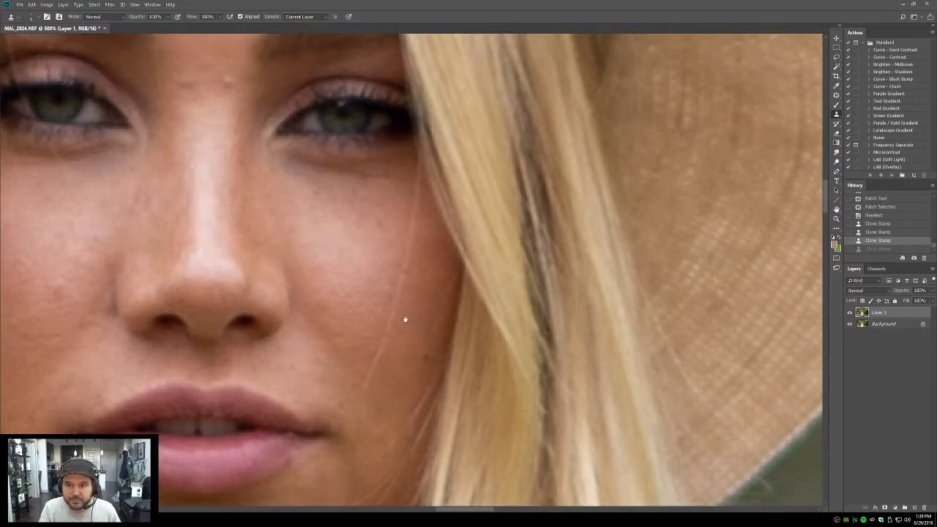
# Step: Patch two sections of the stray hair on the cheek with clean skin, deselecting after each
pyautogui.scroll(-3, 406, 318)
pyautogui.press('j')
pyautogui.moveTo(411, 275)
pyautogui.mouseDown()
pyautogui.moveTo(388, 322)
pyautogui.moveTo(399, 327)
pyautogui.moveTo(417, 279)
pyautogui.moveTo(418, 292)
pyautogui.mouseUp()
pyautogui.hotkey('ctrl', 'd')
pyautogui.scroll(1, 427, 254)
pyautogui.moveTo(418, 251)
pyautogui.mouseDown()
pyautogui.moveTo(390, 316)
pyautogui.moveTo(420, 260)
pyautogui.moveTo(418, 283)
pyautogui.mouseUp()
pyautogui.hotkey('ctrl', 'd')
# Step: Clone skin over the upper end of the cheek's stray hair where it meets the blonde hair near the eye, redoing two undone strokes
pyautogui.scroll(2, 418, 282)
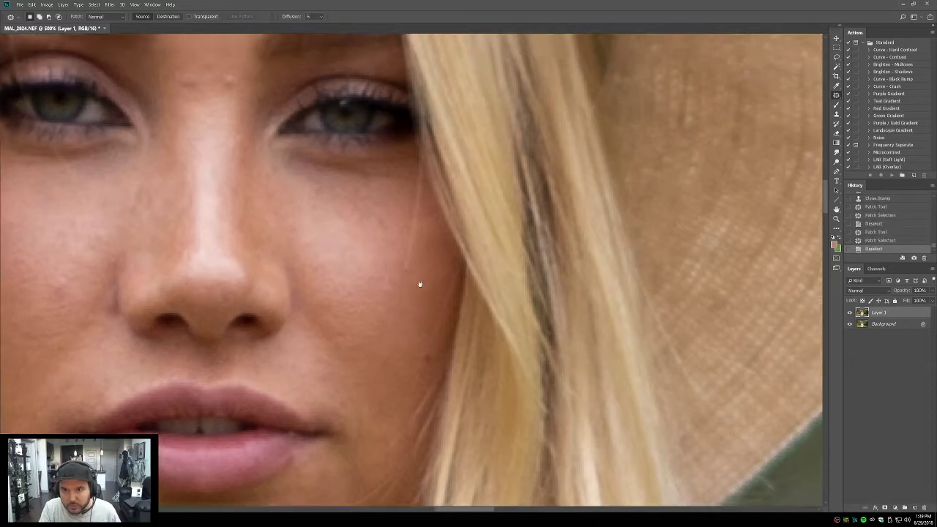
pyautogui.press('s')
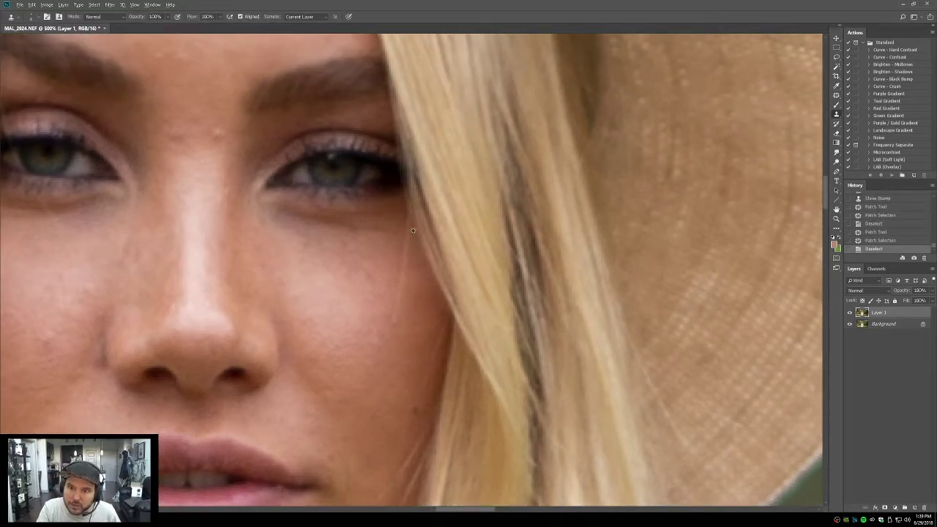
pyautogui.click(410, 225)
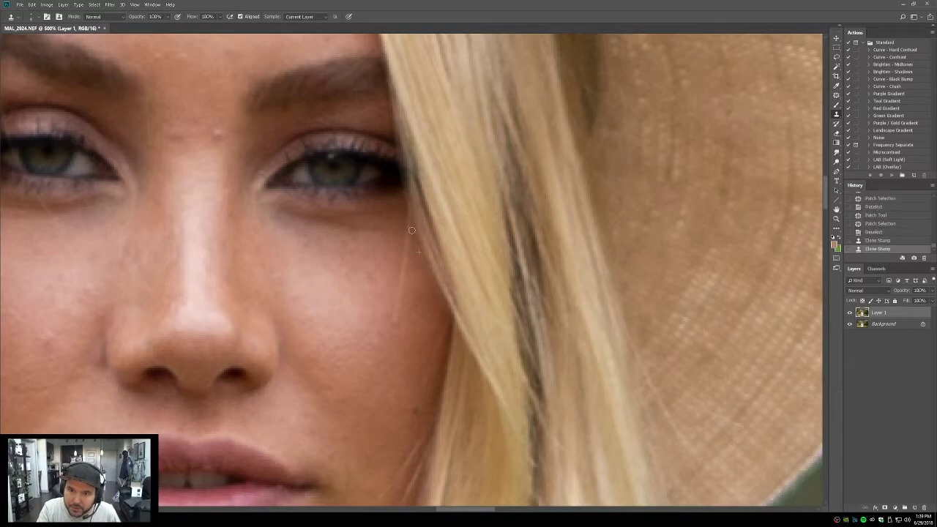
pyautogui.click(412, 241)
pyautogui.hotkey('ctrl', 'alt', 'z')
pyautogui.hotkey('ctrl', 'alt', 'z')
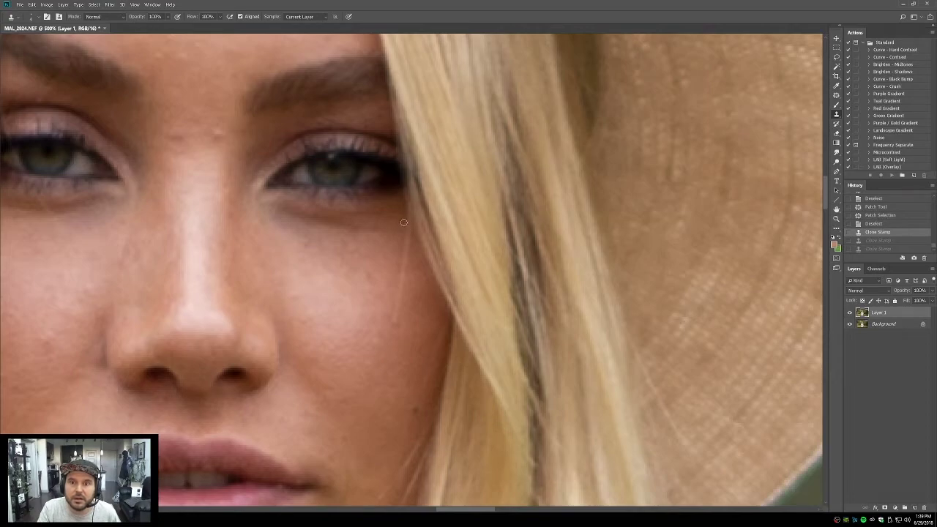
pyautogui.click(406, 213)
pyautogui.click(409, 220)
pyautogui.click(410, 229)
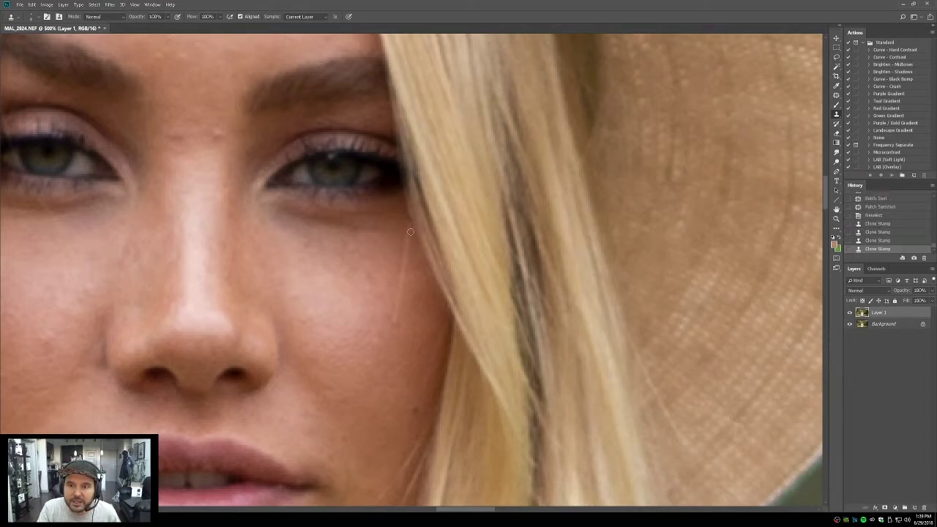
# Step: Clone and patch away the remaining stray hair on the cheek below the model's left eye, clearing the selection at the end
pyautogui.click(411, 229)
pyautogui.click(408, 226)
pyautogui.click(412, 231)
pyautogui.press('j')
pyautogui.moveTo(410, 231); pyautogui.dragTo(401, 266)
pyautogui.moveTo(400, 332)
pyautogui.mouseDown()
pyautogui.moveTo(414, 281)
pyautogui.moveTo(409, 230)
pyautogui.mouseUp()
pyautogui.moveTo(408, 262); pyautogui.dragTo(382, 265)
pyautogui.hotkey('ctrl', 'd')
# Step: Clone nearby skin over the stray hair where it crosses the crease of the model's right upper eyelid, beside the blonde hair
pyautogui.scroll(-8, 364, 322)
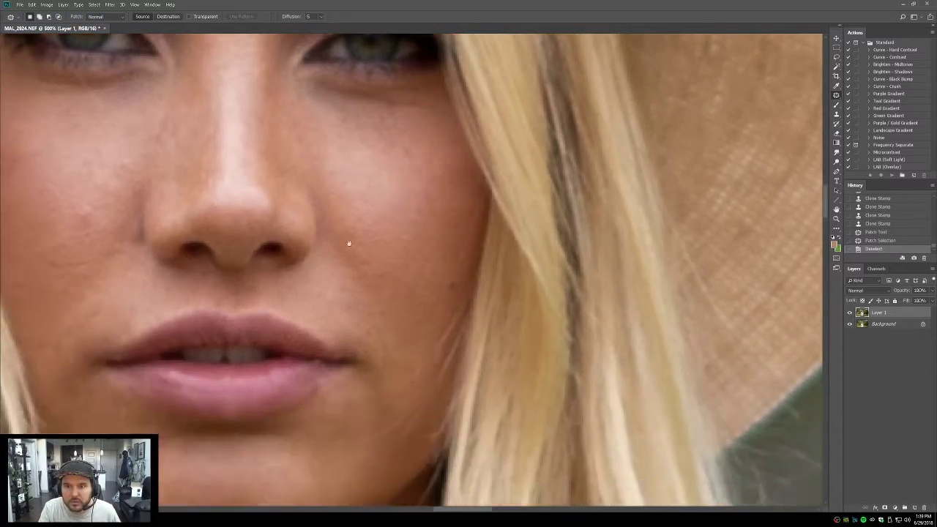
pyautogui.scroll(2, 351, 305)
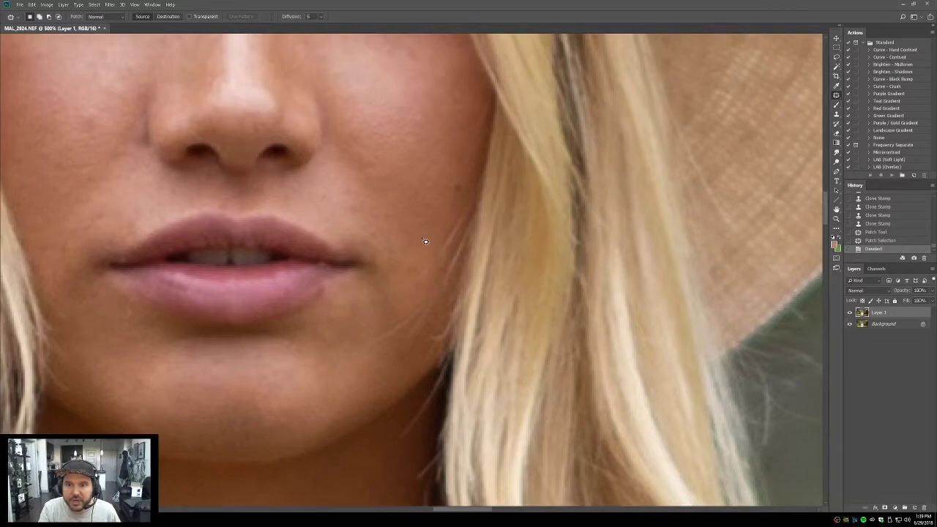
pyautogui.scroll(8, 300, 298)
pyautogui.hscroll(-5, 301, 298)
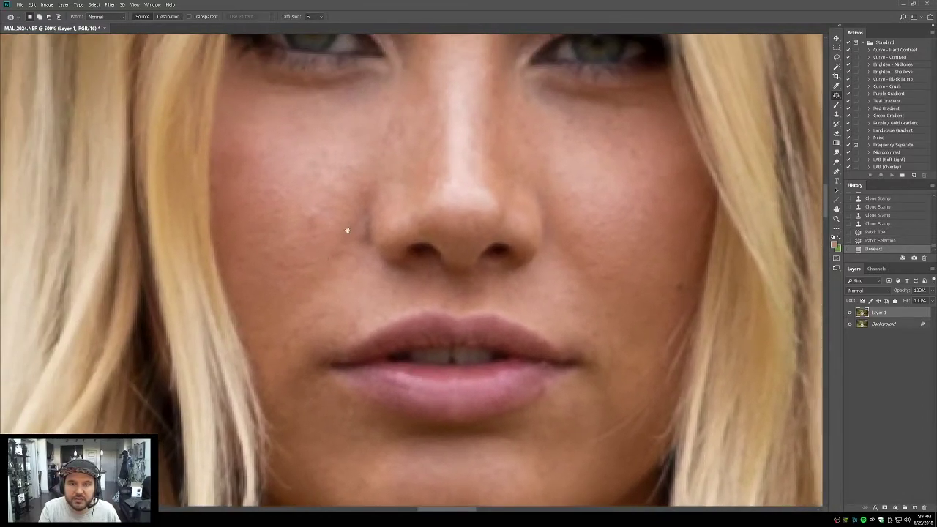
pyautogui.scroll(-2, 378, 304)
pyautogui.hscroll(-1, 378, 303)
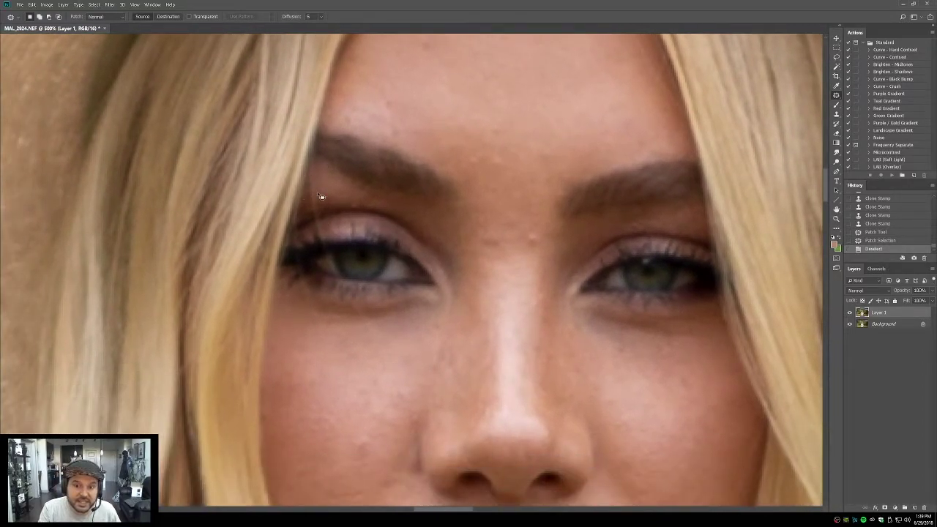
pyautogui.click(836, 219)
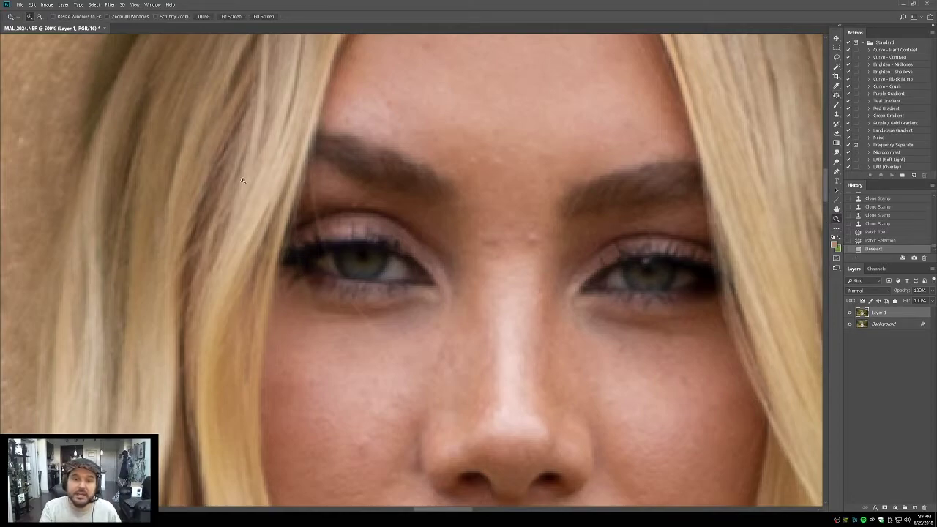
pyautogui.scroll(4, 336, 220)
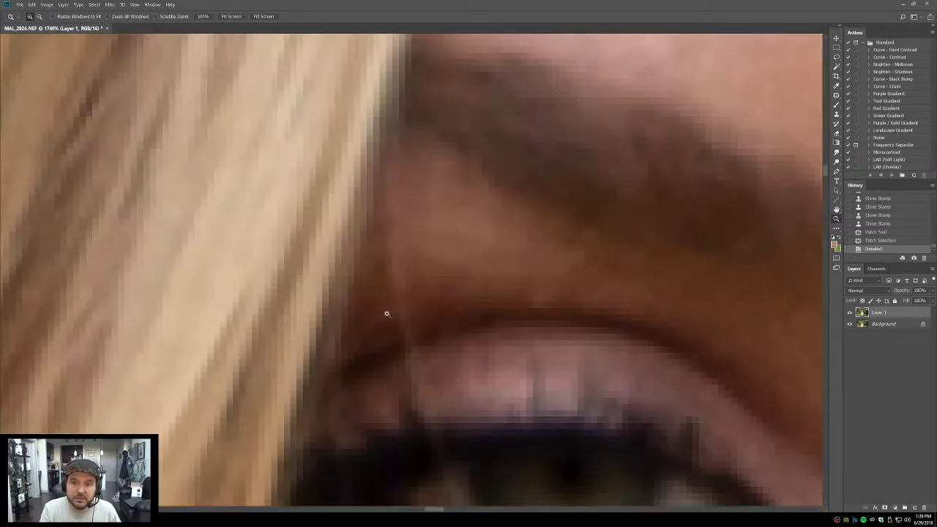
pyautogui.scroll(-2, 386, 314)
pyautogui.hscroll(1, 398, 216)
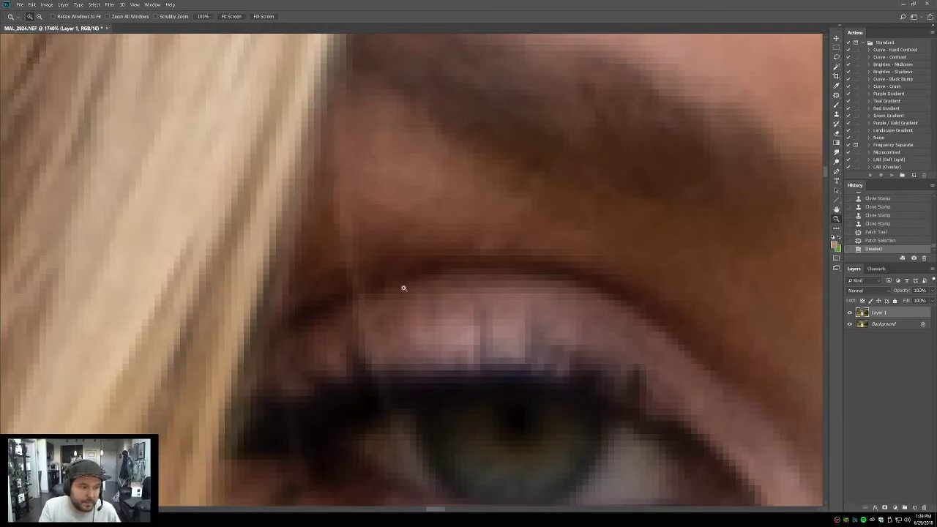
pyautogui.press('s')
pyautogui.keyDown('alt'); pyautogui.click(376, 278); pyautogui.keyUp('alt')
pyautogui.click(349, 293)
pyautogui.click(351, 293)
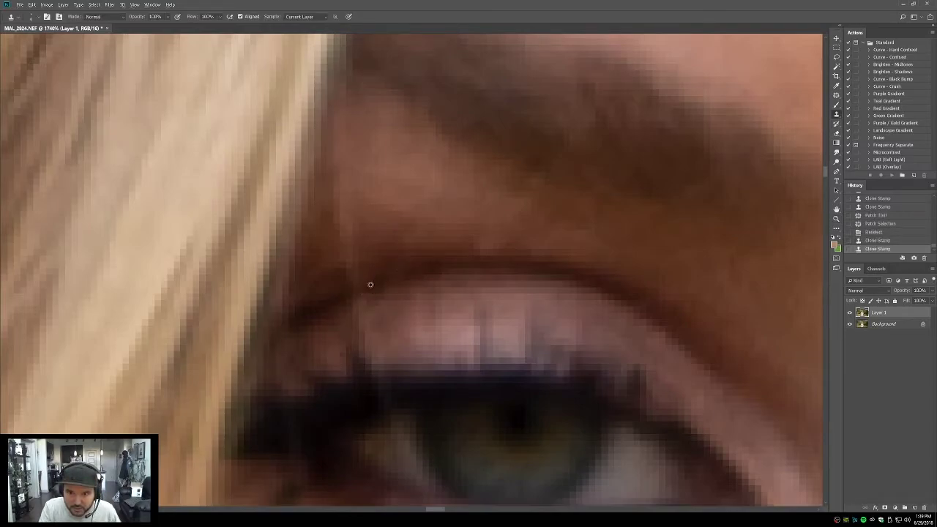
pyautogui.keyDown('alt'); pyautogui.click(332, 301); pyautogui.keyUp('alt')
pyautogui.click(366, 288)
pyautogui.click(381, 286)
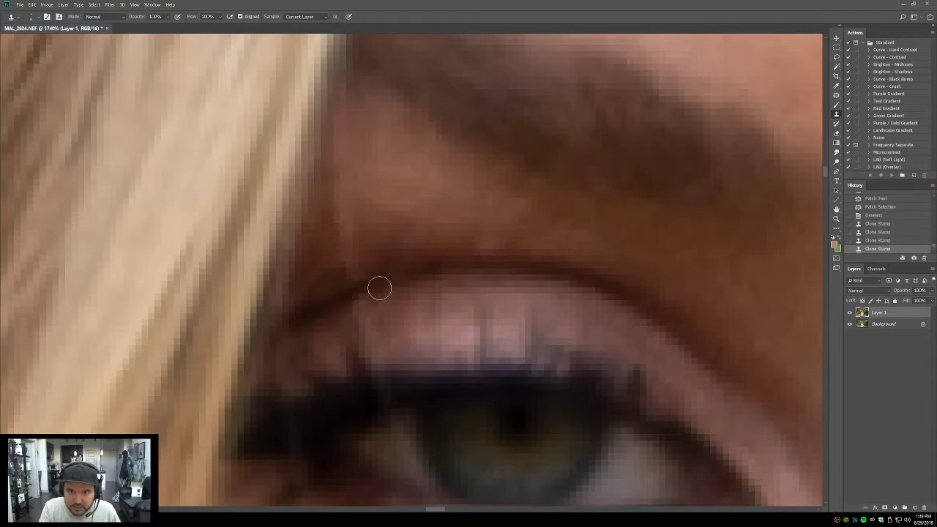
pyautogui.click(366, 300)
# Step: Clone dark lash tones over the stray hair where it crosses the upper lash line of the model's right eye
pyautogui.scroll(-3, 363, 303)
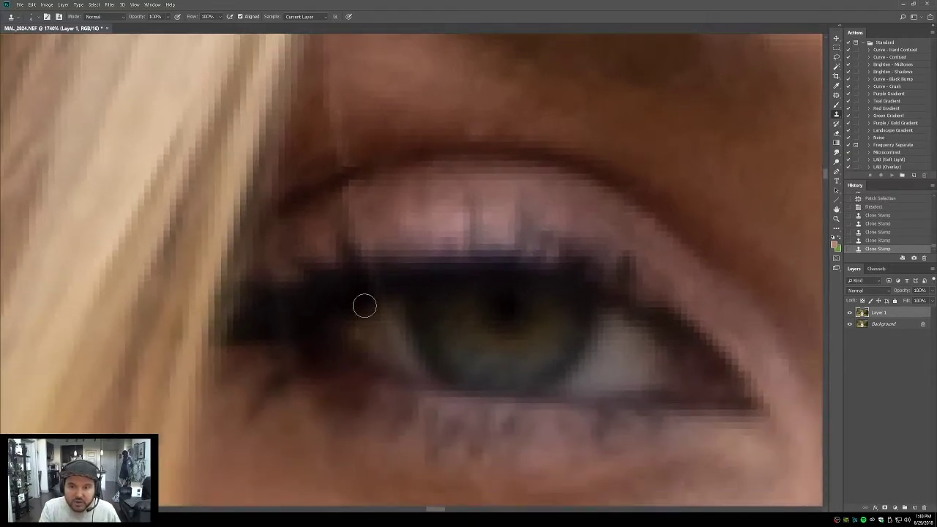
pyautogui.click(364, 287)
pyautogui.click(385, 272)
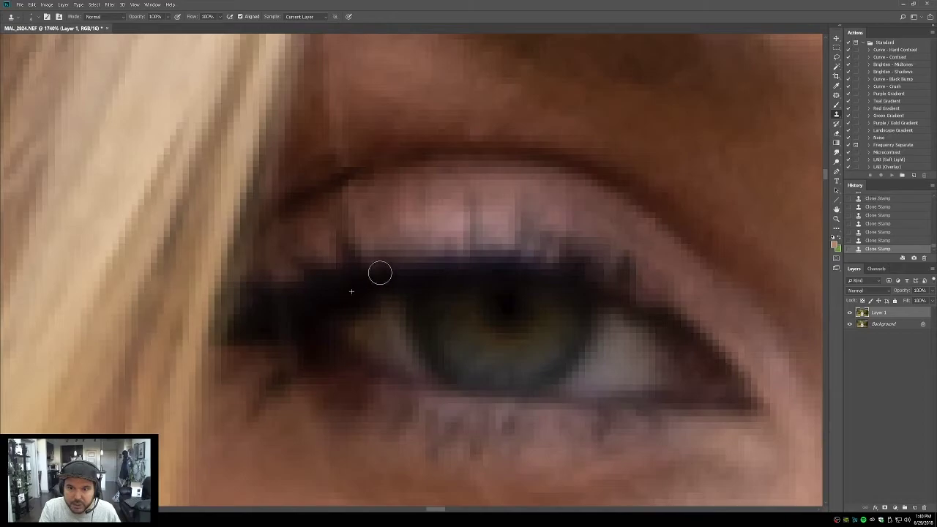
# Step: Try to patch the stray hair between the model's right eyebrow and eyelid crease with clean skin, deselecting at the end
pyautogui.scroll(3, 366, 217)
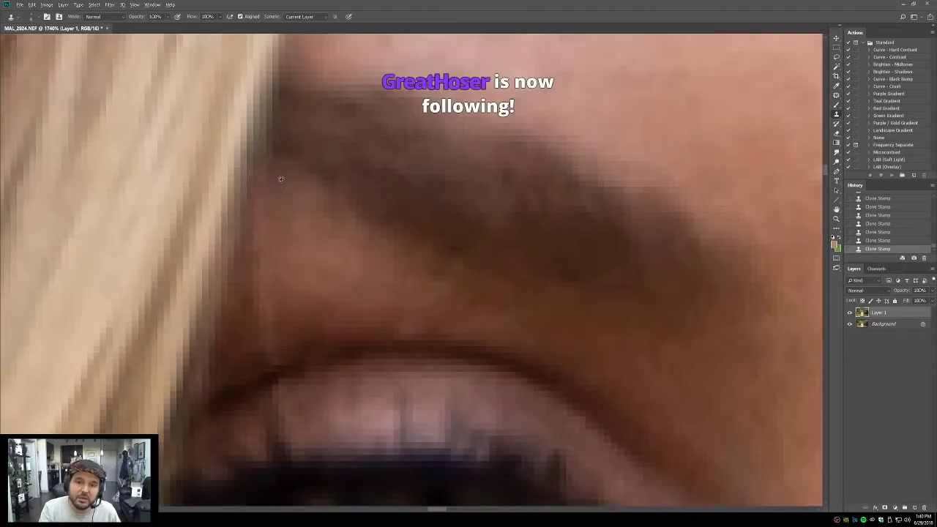
pyautogui.press('j')
pyautogui.scroll(-1, 285, 224)
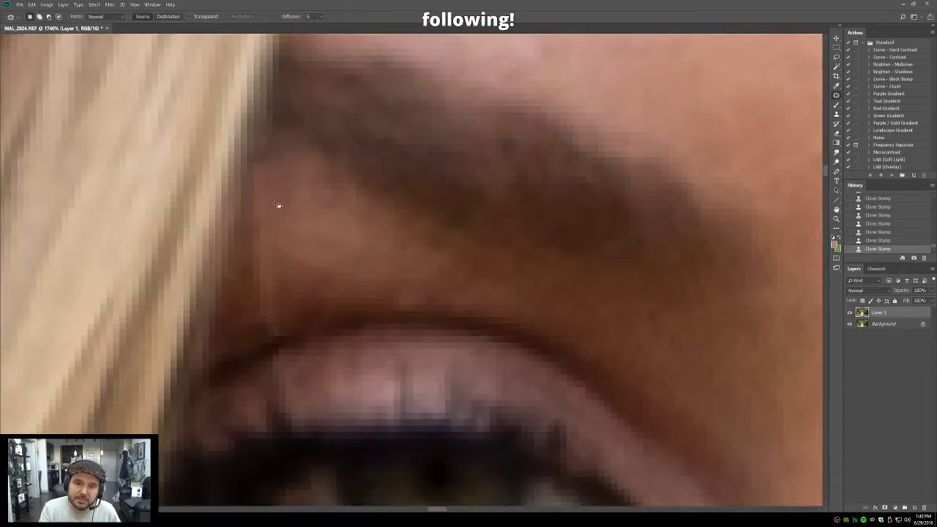
pyautogui.moveTo(274, 175)
pyautogui.mouseDown()
pyautogui.moveTo(253, 165)
pyautogui.moveTo(257, 219)
pyautogui.moveTo(271, 184)
pyautogui.moveTo(254, 163)
pyautogui.moveTo(257, 321)
pyautogui.moveTo(299, 329)
pyautogui.moveTo(276, 188)
pyautogui.moveTo(312, 195)
pyautogui.moveTo(300, 237)
pyautogui.mouseUp()
pyautogui.hotkey('ctrl', 'd')
pyautogui.hotkey('ctrl', 'd')
# Step: Review the retouched face at a wider view, comparing it with the original by toggling the visibility of Layer 1
pyautogui.doubleClick(836, 209)
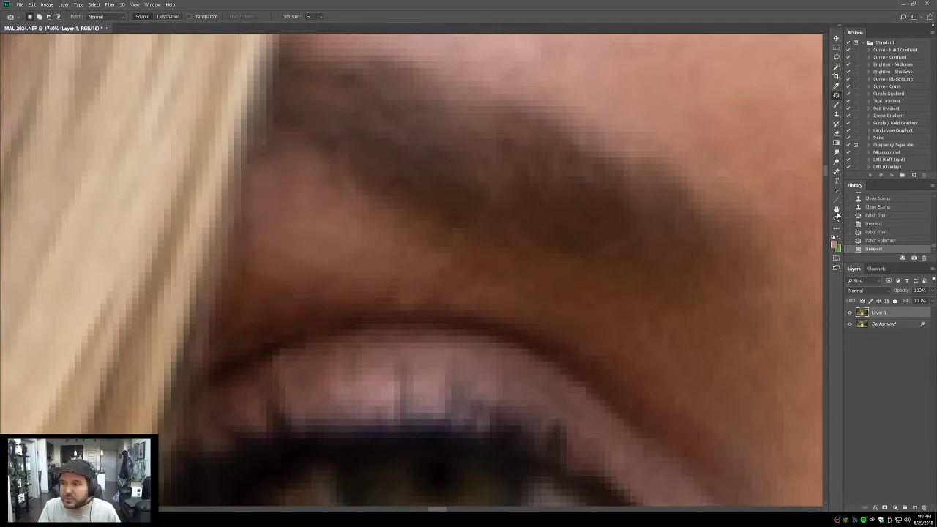
pyautogui.click(836, 218)
pyautogui.click(482, 272)
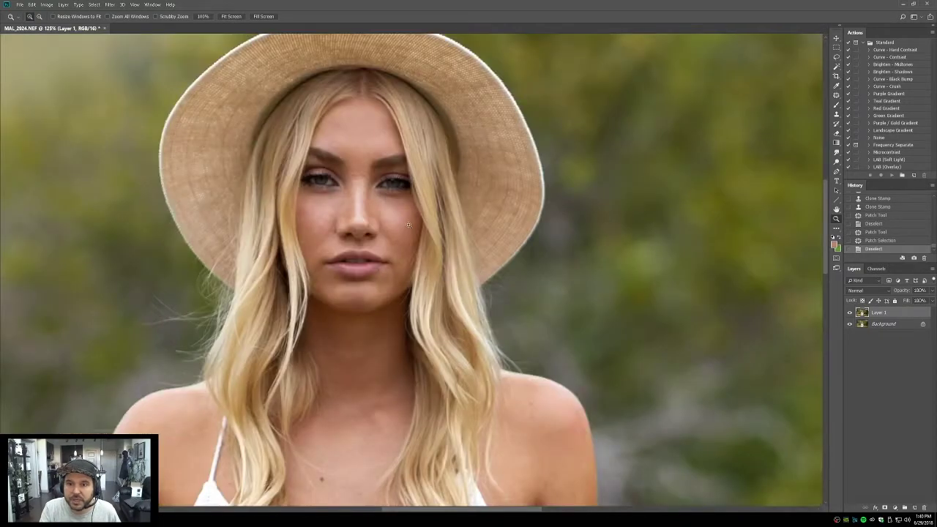
pyautogui.click(435, 250)
pyautogui.click(312, 93)
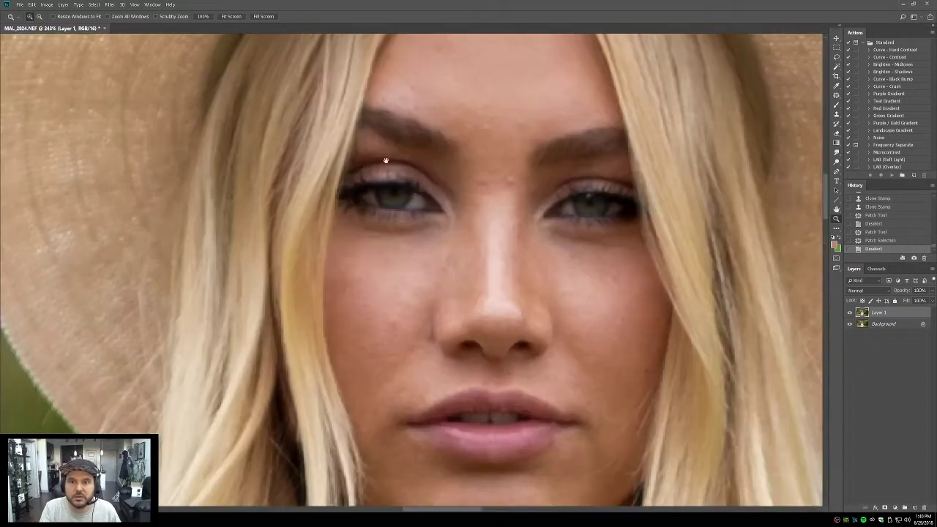
pyautogui.scroll(3, 483, 261)
pyautogui.click(850, 312)
pyautogui.click(850, 312)
pyautogui.click(849, 313)
# Step: Undo the last patch between the model's right eyebrow and eyelid, including its selection
pyautogui.hotkey('ctrl', 'z')
pyautogui.hotkey('ctrl', 'alt', 'z')
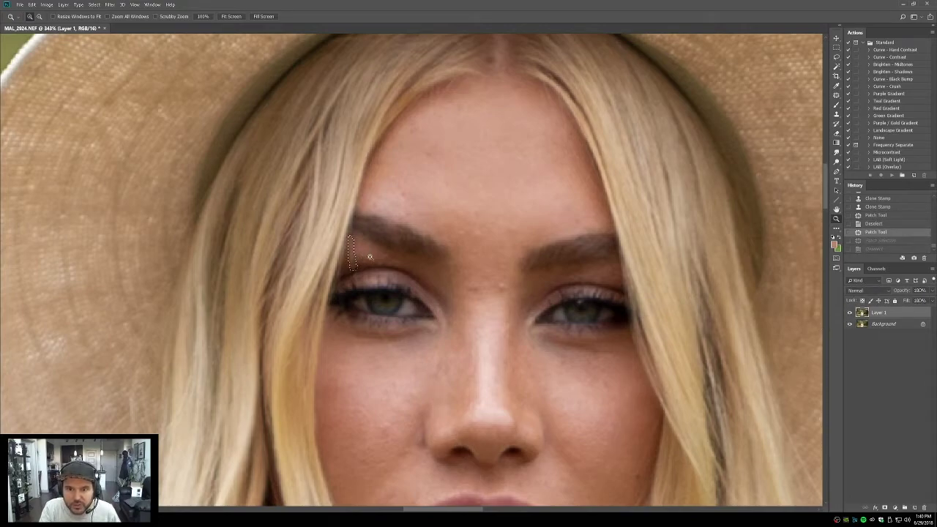
pyautogui.hotkey('ctrl', 'alt', 'z')
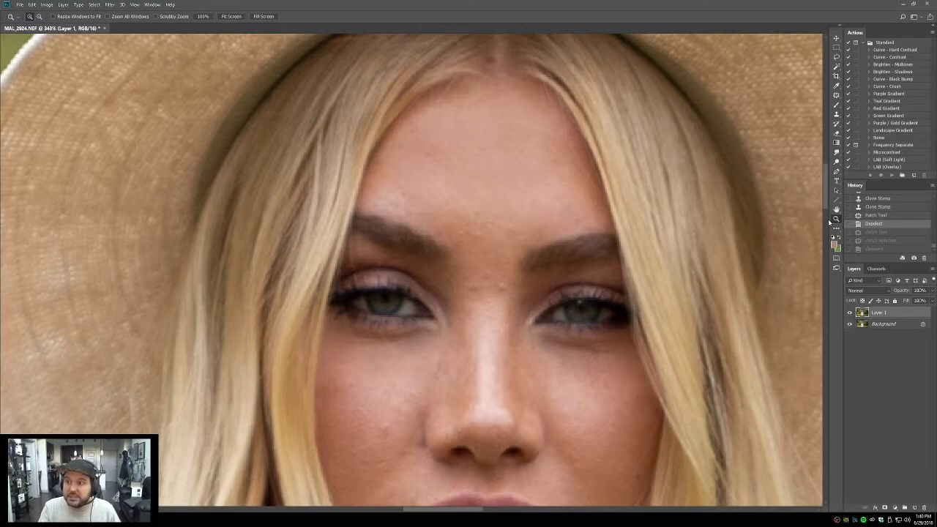
# Step: Clone skin over both ends of the stray hair, at the right eyelid's crease and just under the eyebrow
pyautogui.click(327, 263)
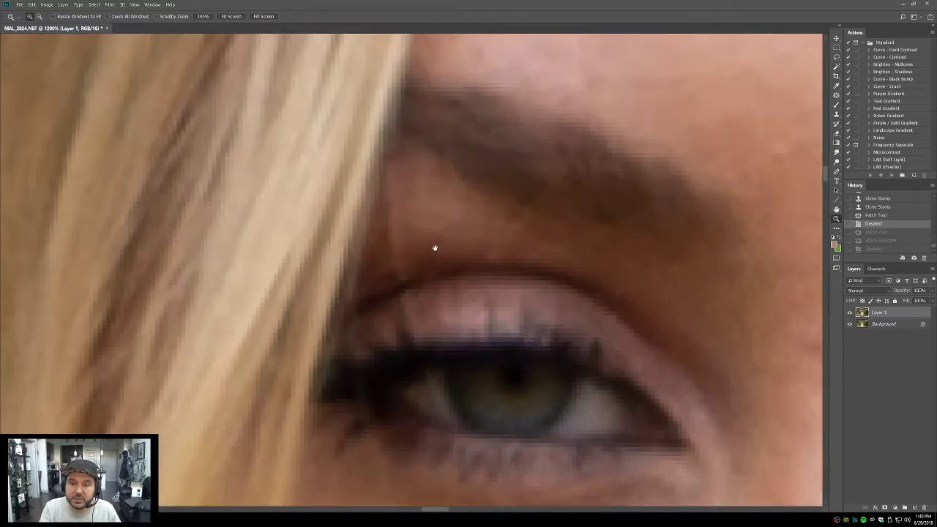
pyautogui.click(432, 246)
pyautogui.press('s')
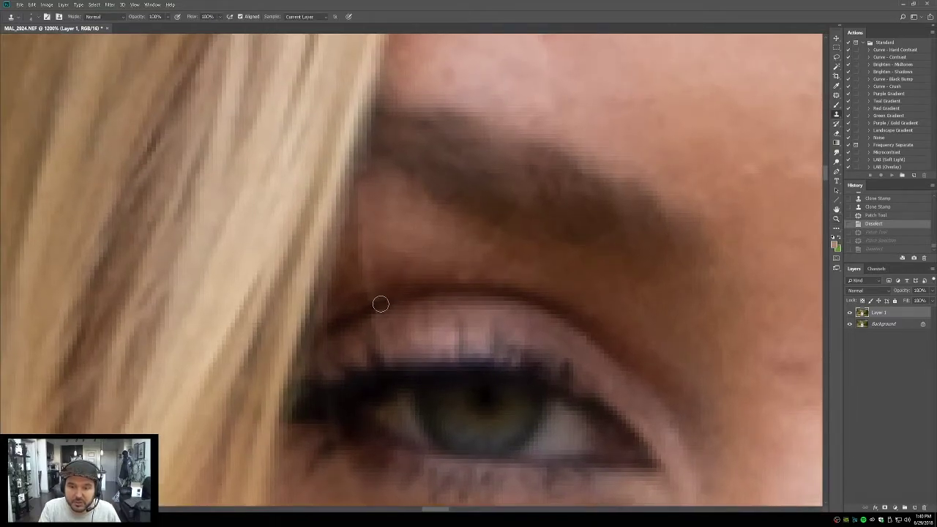
pyautogui.click(377, 305)
pyautogui.click(373, 307)
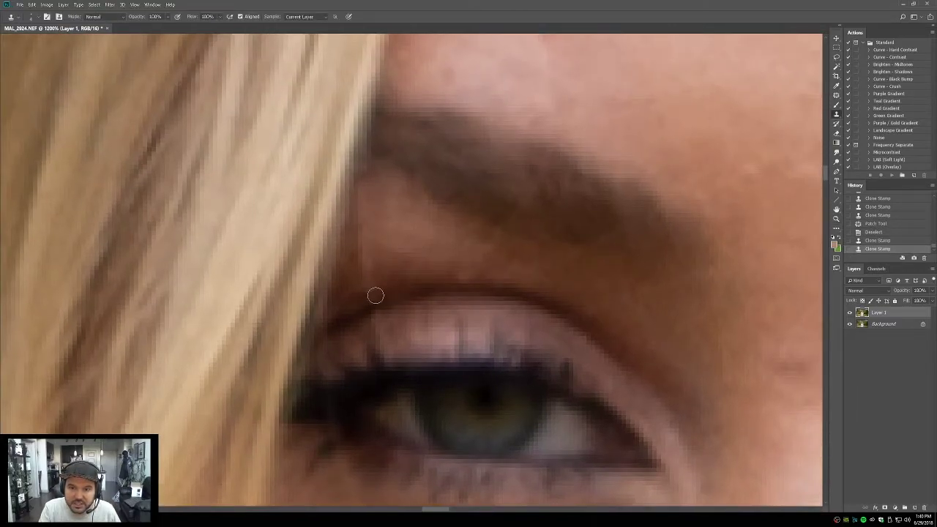
pyautogui.click(370, 297)
pyautogui.moveTo(393, 226); pyautogui.dragTo(388, 252)
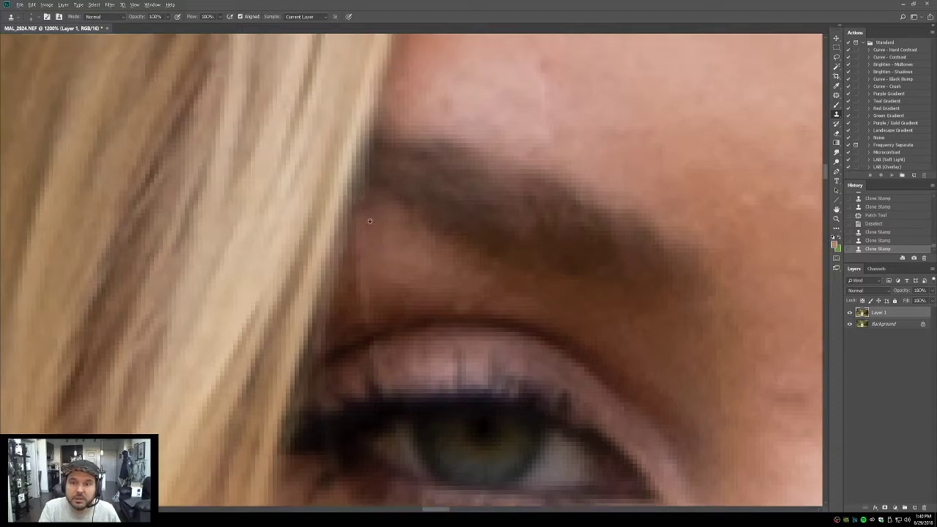
pyautogui.click(360, 217)
pyautogui.click(360, 218)
pyautogui.click(364, 221)
# Step: Patch the remaining stray hair between the right eyebrow and eyelid crease with clean skin, deselecting after each patch
pyautogui.press('j')
pyautogui.moveTo(368, 271)
pyautogui.mouseDown()
pyautogui.moveTo(370, 237)
pyautogui.moveTo(389, 242)
pyautogui.moveTo(356, 270)
pyautogui.moveTo(362, 306)
pyautogui.moveTo(370, 256)
pyautogui.moveTo(394, 264)
pyautogui.mouseUp()
pyautogui.hotkey('ctrl', 'd')
pyautogui.scroll(-1, 377, 256)
pyautogui.hotkey('ctrl', 'd')
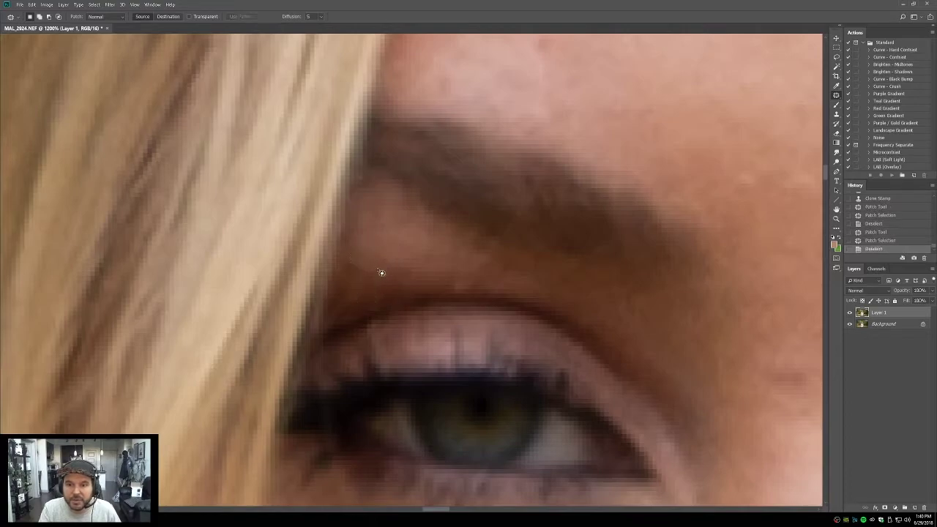
# Step: Clone skin along the blonde hair's edge just under the right eyebrow, undoing the first stroke and repainting it
pyautogui.scroll(1, 364, 257)
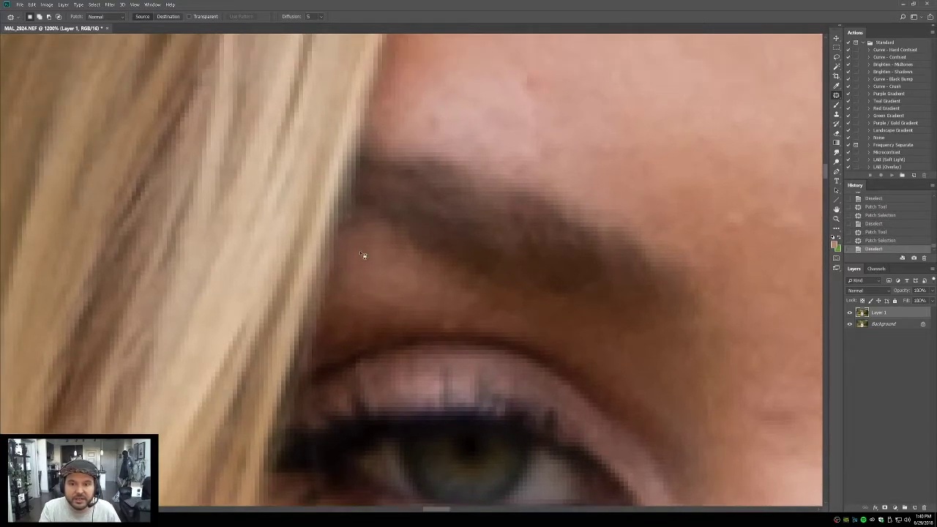
pyautogui.press('s')
pyautogui.click(343, 256)
pyautogui.hotkey('ctrl', 'z')
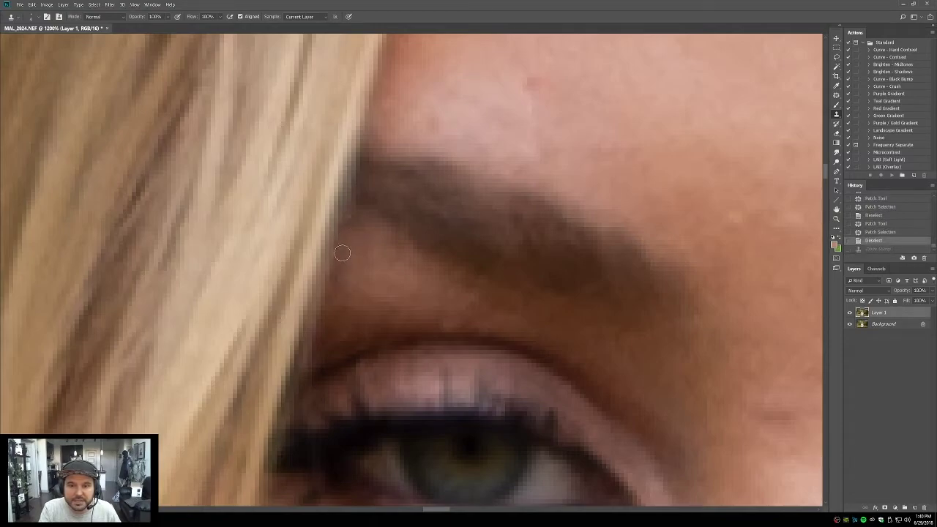
pyautogui.click(343, 253)
pyautogui.click(343, 236)
pyautogui.click(343, 240)
# Step: Patch the stray hair remnants on the outer part of the right upper eyelid with clean lid texture, then deselect
pyautogui.scroll(-5, 355, 220)
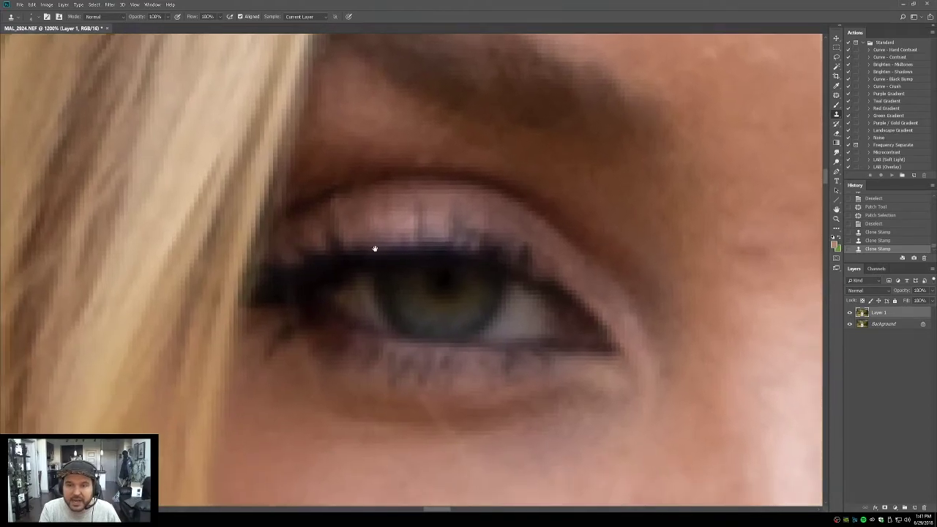
pyautogui.press('j')
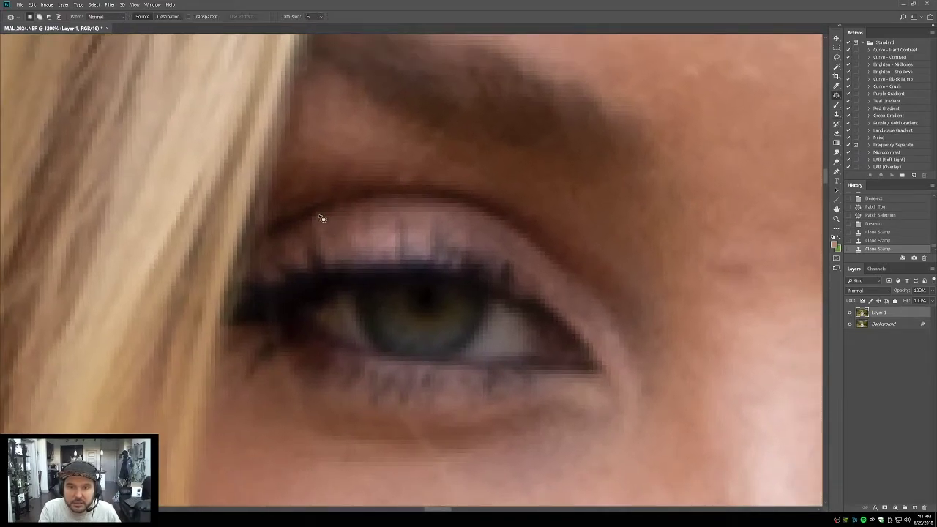
pyautogui.moveTo(322, 219)
pyautogui.mouseDown()
pyautogui.moveTo(326, 252)
pyautogui.moveTo(345, 234)
pyautogui.moveTo(334, 224)
pyautogui.moveTo(345, 228)
pyautogui.mouseUp()
pyautogui.hotkey('ctrl', 'd')
pyautogui.hotkey('ctrl', 'd')
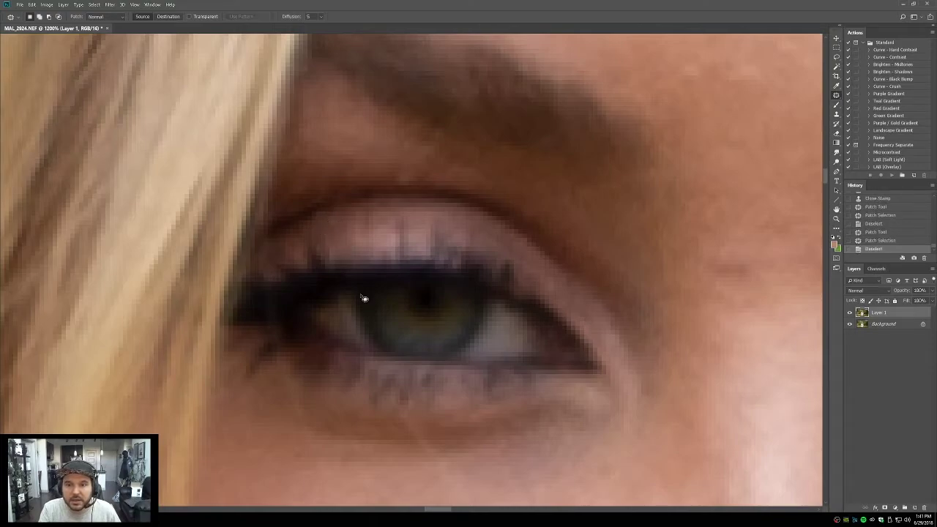
# Step: Patch the fine stray hair beneath the right eye's lower lashes with clean skin and deselect
pyautogui.moveTo(356, 286); pyautogui.dragTo(342, 254)
pyautogui.moveTo(372, 325)
pyautogui.mouseDown()
pyautogui.moveTo(310, 259)
pyautogui.moveTo(351, 324)
pyautogui.moveTo(378, 334)
pyautogui.moveTo(322, 259)
pyautogui.moveTo(305, 296)
pyautogui.mouseUp()
pyautogui.hotkey('ctrl', 'd')
# Step: Check the retouched face at a wider view and examine the outer corner of the right eye up close
pyautogui.doubleClick(837, 209)
pyautogui.click(836, 218)
pyautogui.moveTo(375, 155); pyautogui.dragTo(473, 189)
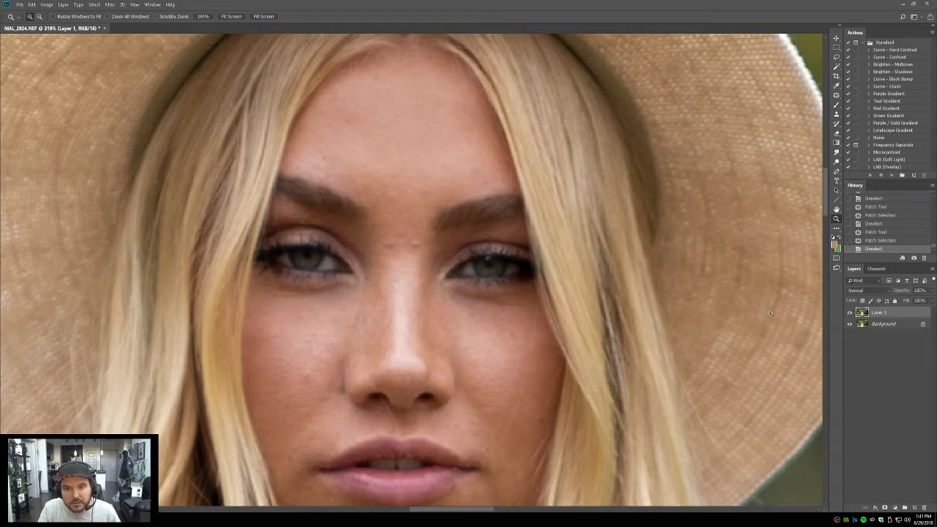
pyautogui.moveTo(268, 237); pyautogui.dragTo(290, 328)
pyautogui.click(392, 277)
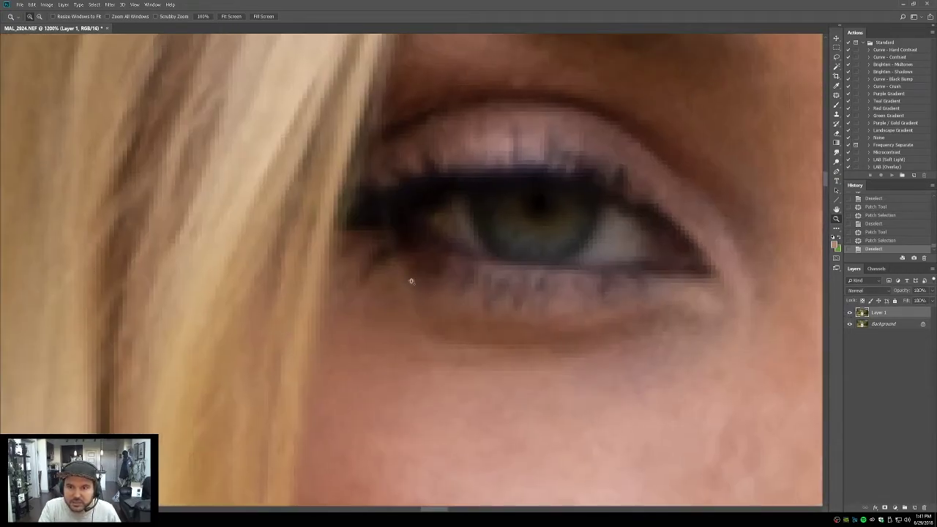
pyautogui.click(412, 276)
pyautogui.moveTo(390, 243); pyautogui.dragTo(346, 300)
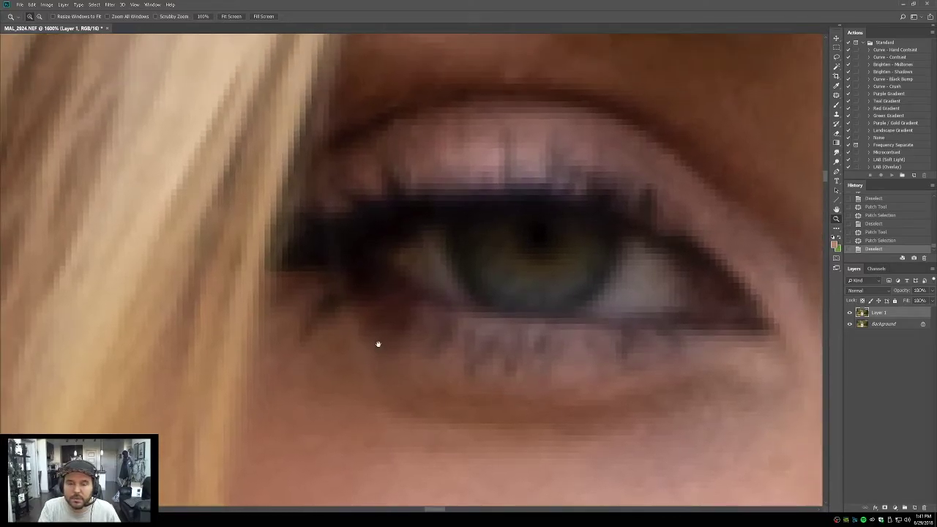
pyautogui.press('j')
pyautogui.moveTo(345, 243)
pyautogui.mouseDown()
pyautogui.moveTo(319, 246)
pyautogui.moveTo(339, 262)
pyautogui.moveTo(342, 245)
pyautogui.moveTo(364, 237)
pyautogui.mouseUp()
pyautogui.hotkey('ctrl', 'd')
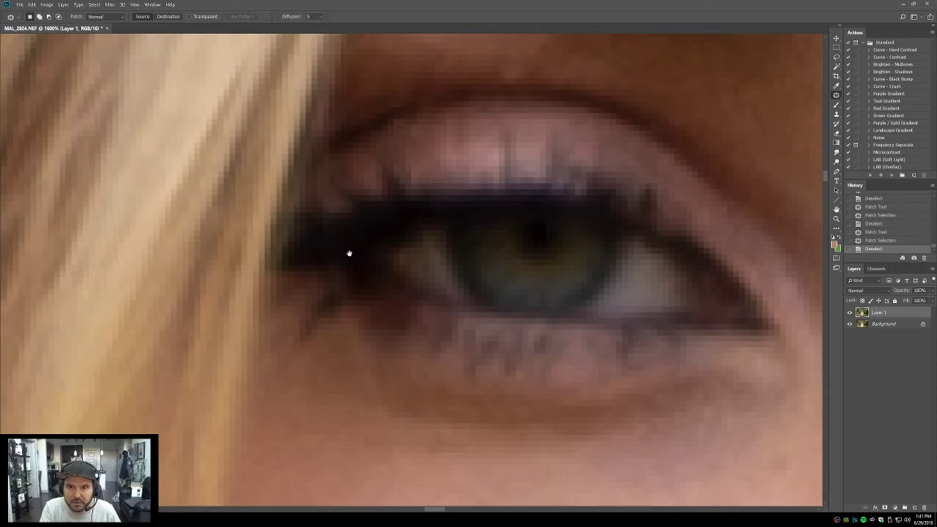
# Step: Clone dark lash texture over the hair remnants at the outer corner of the right eye with the Clone Stamp
pyautogui.click(347, 251)
pyautogui.press('s')
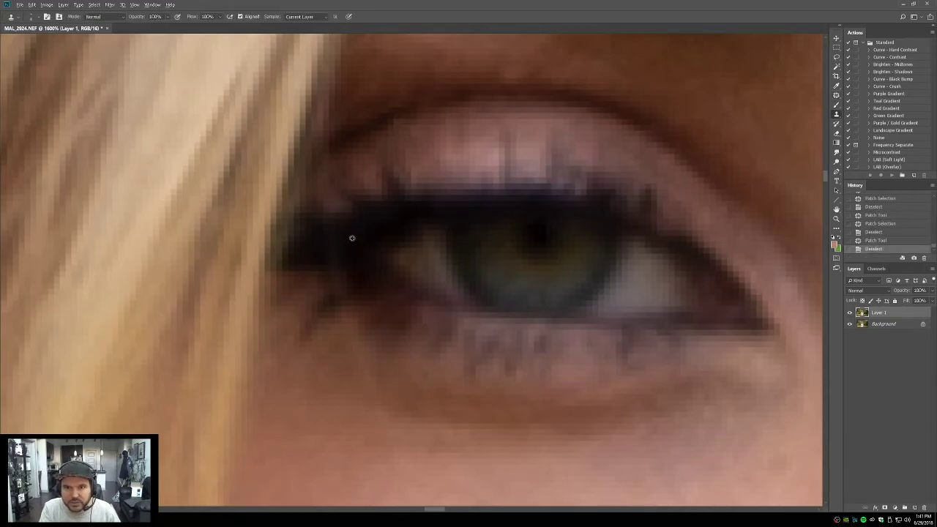
pyautogui.click(328, 242)
pyautogui.click(327, 254)
pyautogui.click(328, 257)
pyautogui.click(344, 253)
pyautogui.click(341, 253)
pyautogui.click(335, 237)
pyautogui.click(339, 245)
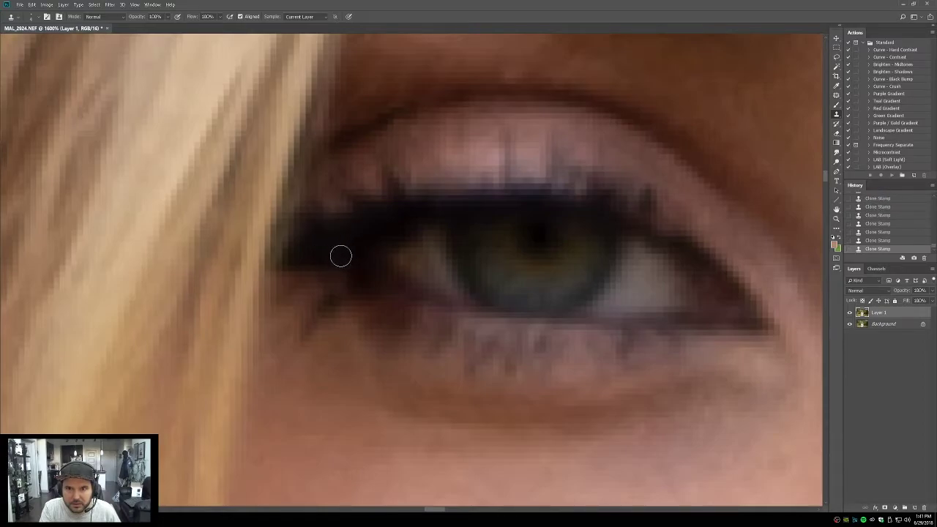
pyautogui.moveTo(347, 278)
pyautogui.mouseDown()
pyautogui.moveTo(325, 253)
pyautogui.moveTo(335, 240)
pyautogui.mouseUp()
pyautogui.keyDown('alt'); pyautogui.click(282, 247); pyautogui.keyUp('alt')
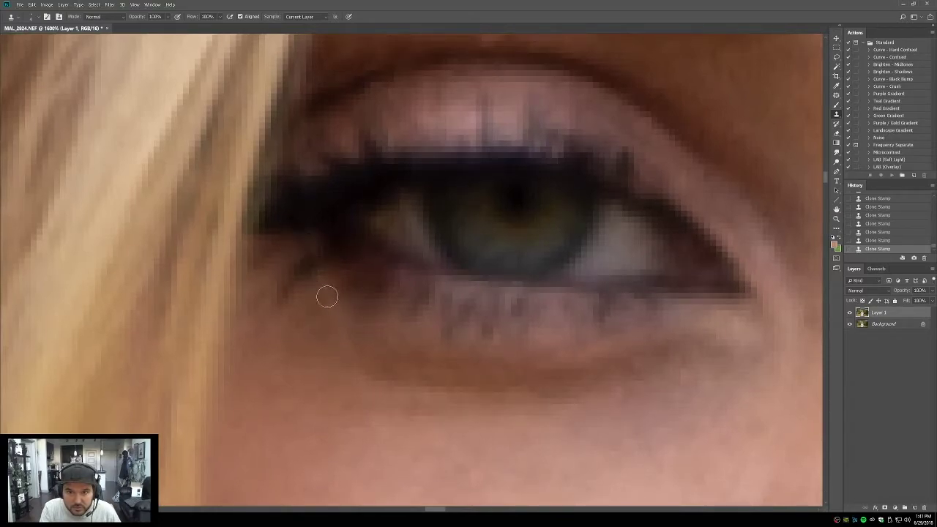
# Step: Check the face at a wider view and stamp all visible layers into a new layer on top
pyautogui.click(835, 218)
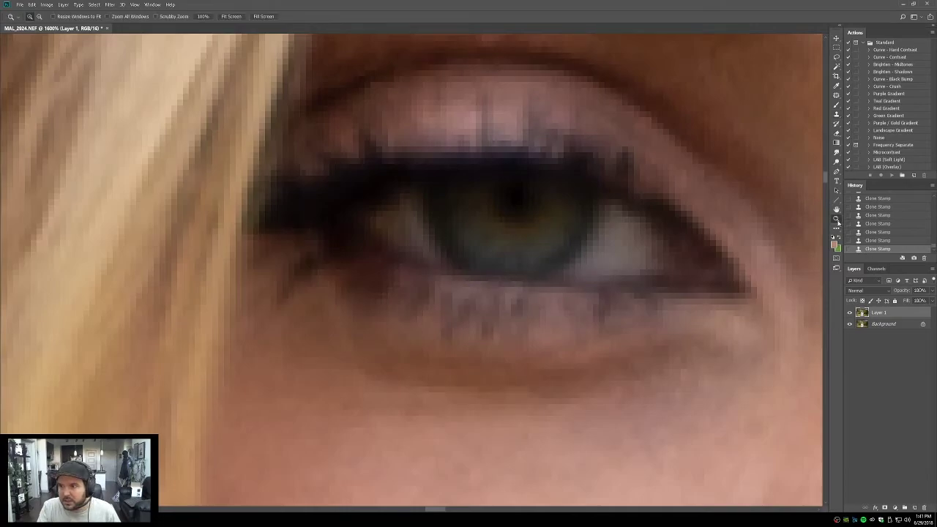
pyautogui.hotkey('ctrl', '0')
pyautogui.click(415, 271)
pyautogui.moveTo(429, 266); pyautogui.dragTo(344, 334)
pyautogui.hotkey('ctrl', 'alt', 'shift', 'e')
# Step: Darken the outer lashes and crease of the right eye with a smaller Burn tool brush at 5% midtones exposure
pyautogui.click(838, 162)
pyautogui.press('[')
pyautogui.press('[')
pyautogui.press('[')
pyautogui.press('[')
pyautogui.press('[')
pyautogui.press('[')
pyautogui.moveTo(274, 330); pyautogui.dragTo(289, 382)
pyautogui.moveTo(253, 146)
pyautogui.mouseDown()
pyautogui.moveTo(247, 230)
pyautogui.moveTo(264, 230)
pyautogui.moveTo(254, 156)
pyautogui.mouseUp()
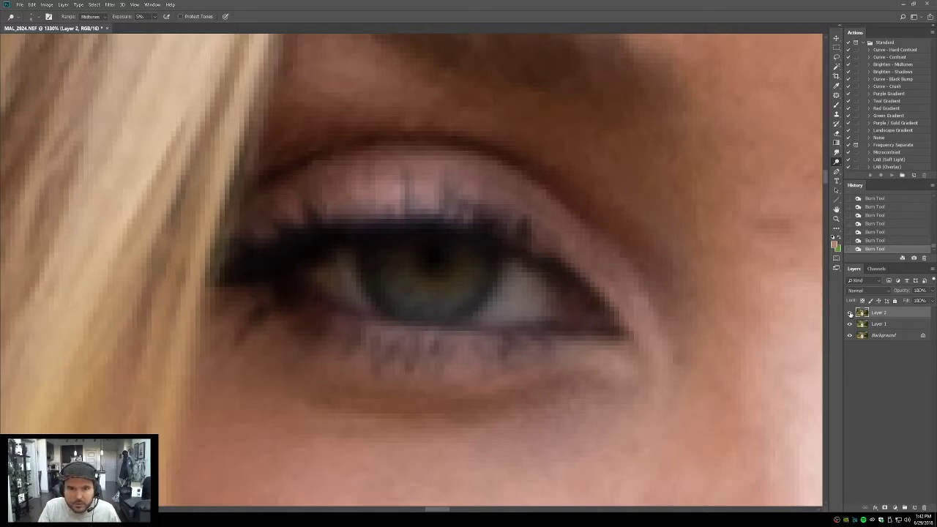
# Step: Lower the burned layer's opacity slightly and compare the whole face with the original Background layer
pyautogui.click(933, 291)
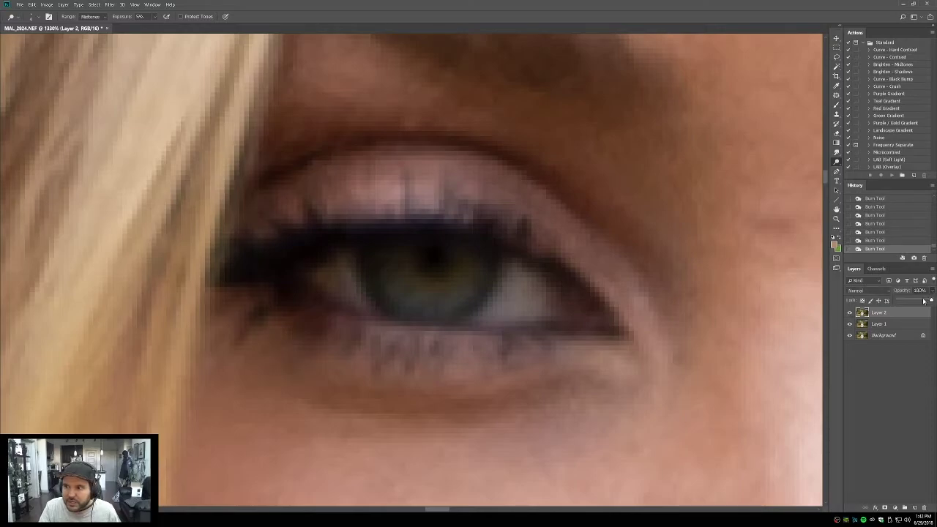
pyautogui.moveTo(925, 301); pyautogui.dragTo(925, 301)
pyautogui.click(836, 218)
pyautogui.hotkey('ctrl', '0')
pyautogui.moveTo(374, 129); pyautogui.dragTo(503, 233)
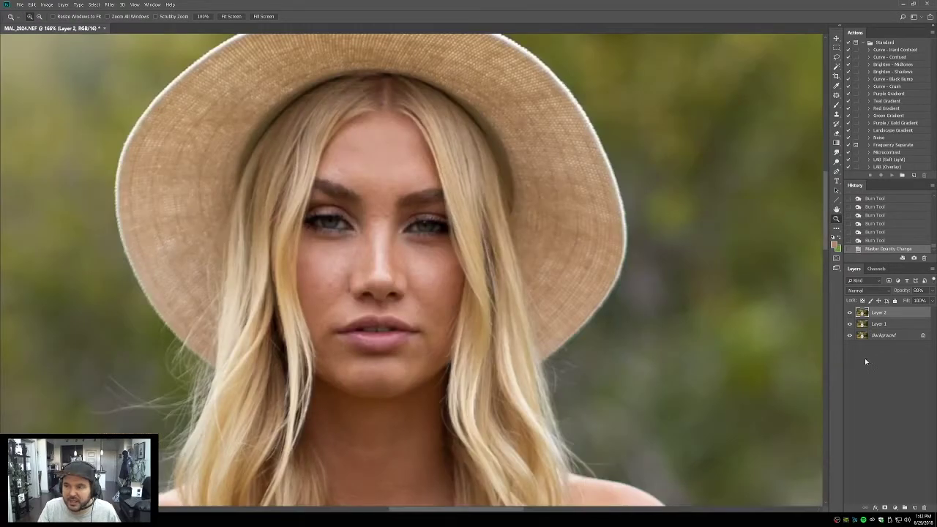
pyautogui.keyDown('alt'); pyautogui.click(849, 335); pyautogui.keyUp('alt')
pyautogui.keyDown('alt'); pyautogui.click(848, 335); pyautogui.keyUp('alt')
pyautogui.keyDown('alt'); pyautogui.click(849, 336); pyautogui.keyUp('alt')
pyautogui.keyDown('alt'); pyautogui.click(849, 336); pyautogui.keyUp('alt')
# Step: Stamp the visible layers into another new layer and burn and dodge the right eye's outer lashes and upper lid crease
pyautogui.moveTo(382, 221); pyautogui.dragTo(306, 206)
pyautogui.scroll(3, 369, 240)
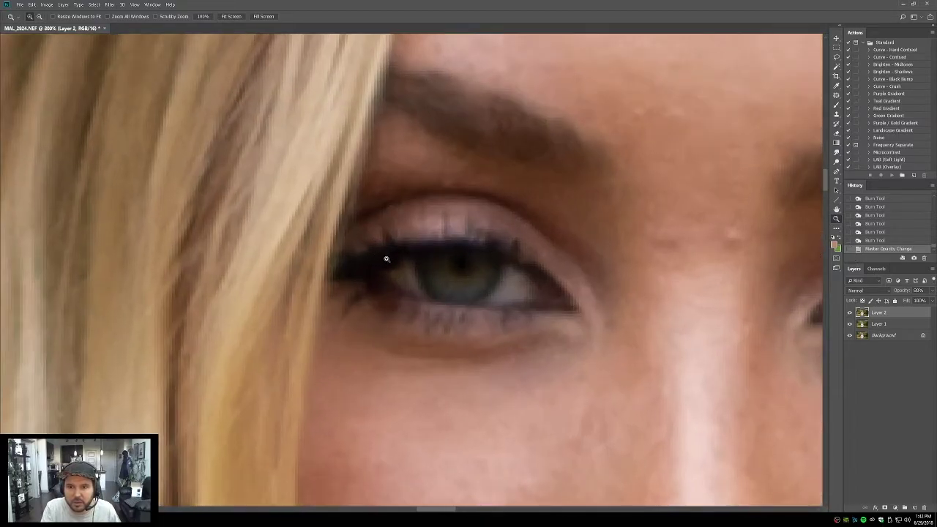
pyautogui.scroll(-2, 340, 300)
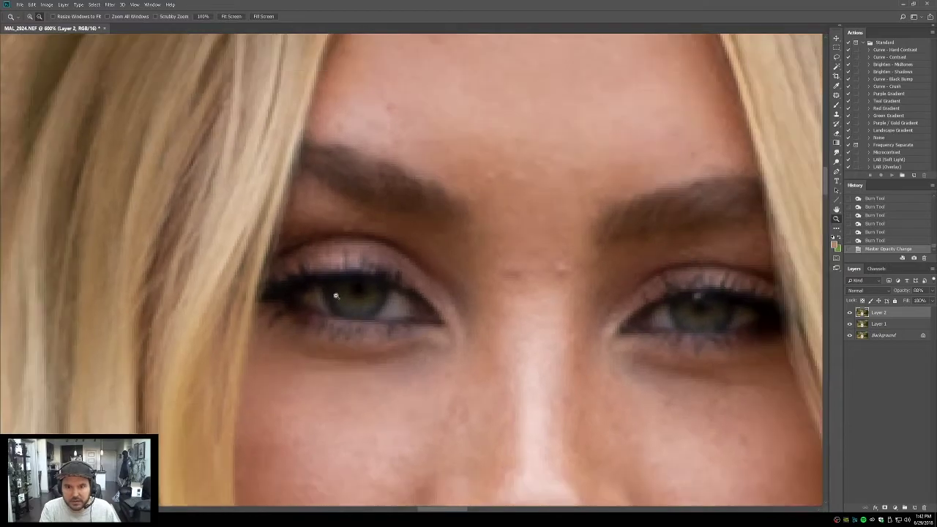
pyautogui.hotkey('ctrl', 'shift', 'alt', 'e')
pyautogui.press('o')
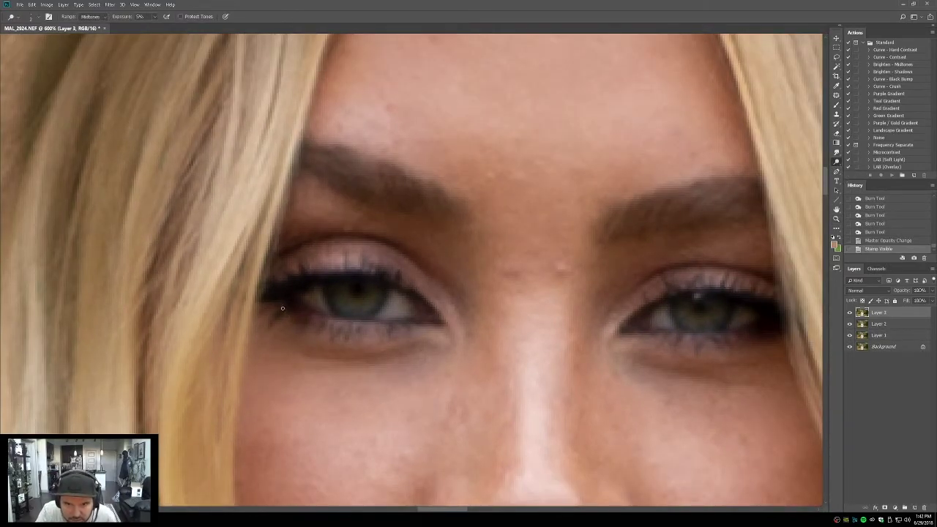
pyautogui.moveTo(285, 320); pyautogui.dragTo(291, 341)
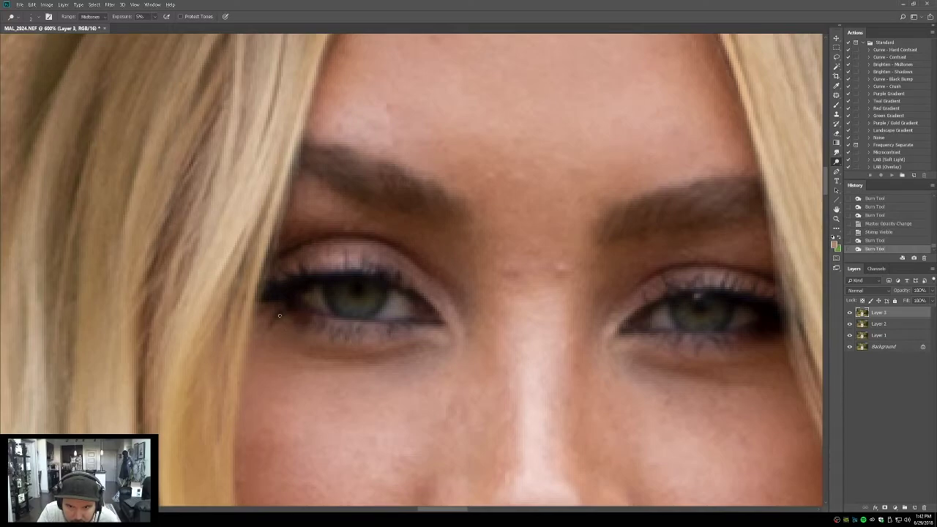
pyautogui.moveTo(281, 303)
pyautogui.mouseDown()
pyautogui.moveTo(291, 315)
pyautogui.moveTo(276, 306)
pyautogui.moveTo(274, 325)
pyautogui.mouseUp()
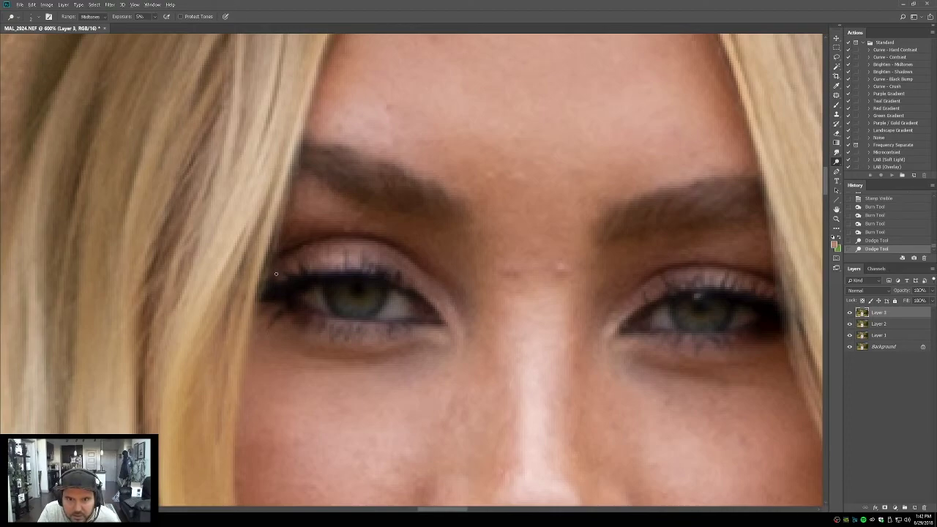
pyautogui.moveTo(283, 276)
pyautogui.mouseDown()
pyautogui.moveTo(276, 252)
pyautogui.moveTo(275, 271)
pyautogui.moveTo(302, 252)
pyautogui.mouseUp()
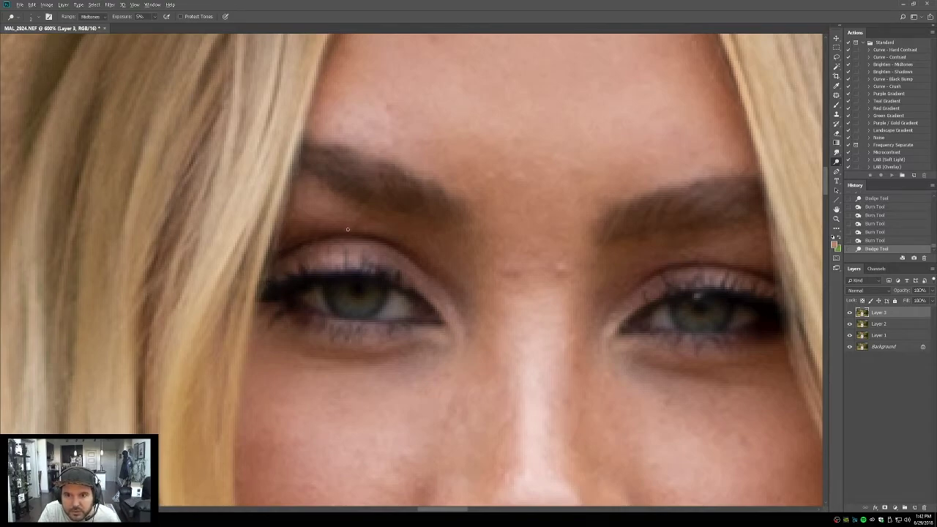
pyautogui.moveTo(345, 228); pyautogui.dragTo(472, 267)
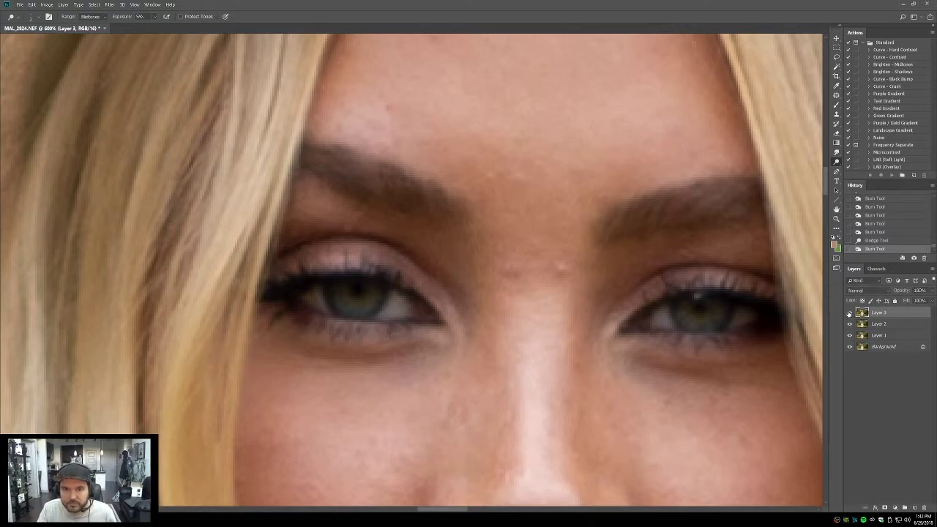
# Step: Examine the full photo and the face, toggling between the retouched layers and the untouched Background
pyautogui.press('z')
pyautogui.hotkey('ctrl', '0')
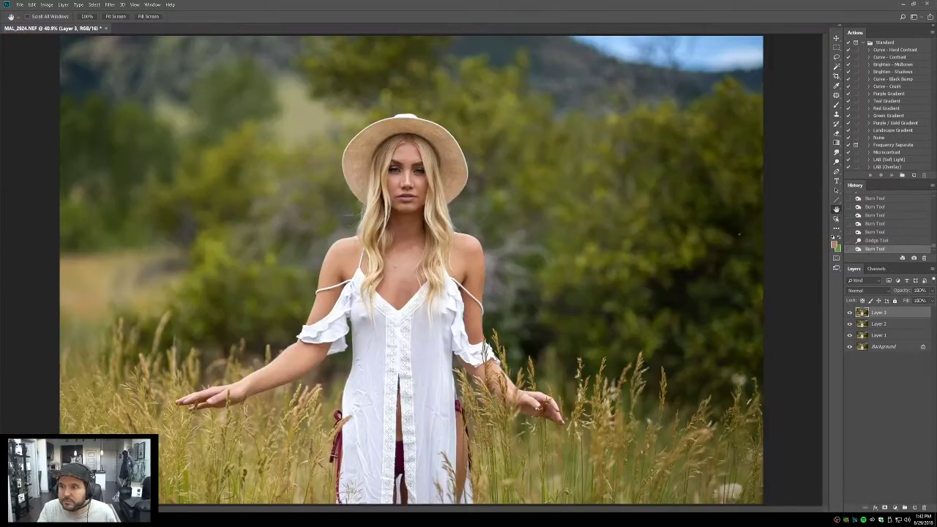
pyautogui.moveTo(379, 150); pyautogui.dragTo(477, 253)
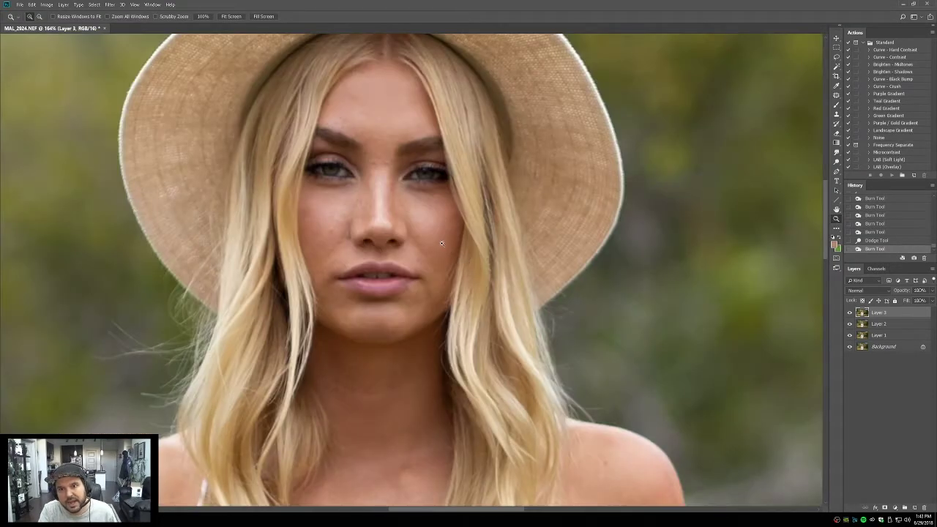
pyautogui.scroll(2, 442, 243)
pyautogui.keyDown('alt'); pyautogui.click(848, 346); pyautogui.keyUp('alt')
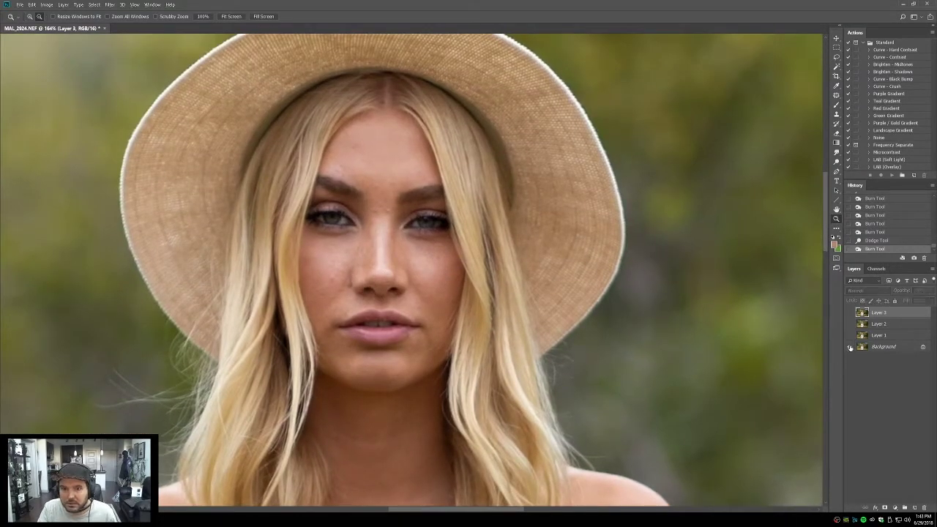
pyautogui.keyDown('alt'); pyautogui.click(849, 347); pyautogui.keyUp('alt')
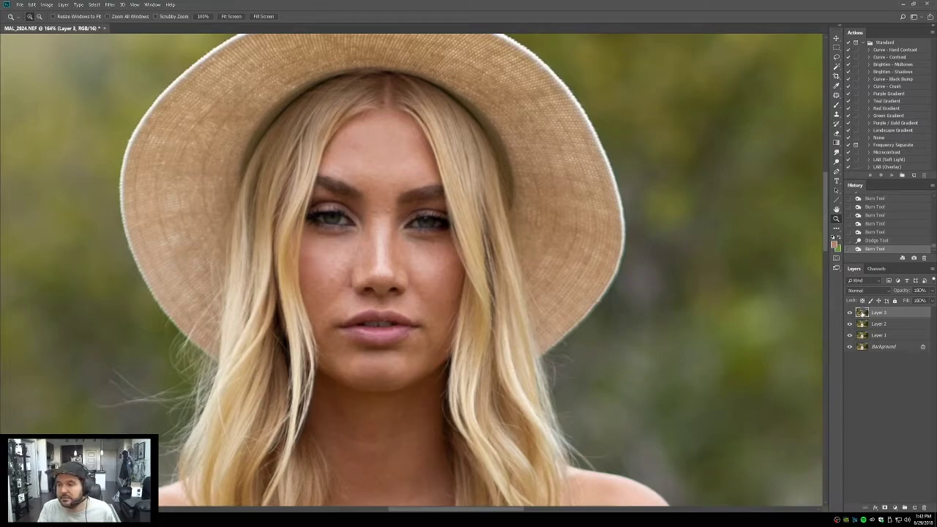
# Step: Stamp the visible layers into a new layer and patch the blemish on the right cheek, then deselect
pyautogui.hotkey('ctrl', 'alt', 'shift', 'e')
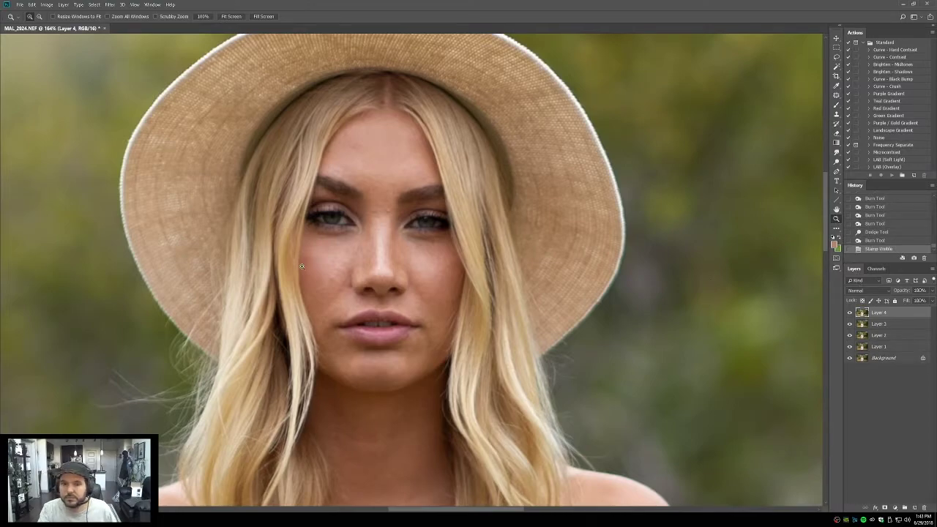
pyautogui.scroll(3, 359, 320)
pyautogui.scroll(1, 321, 300)
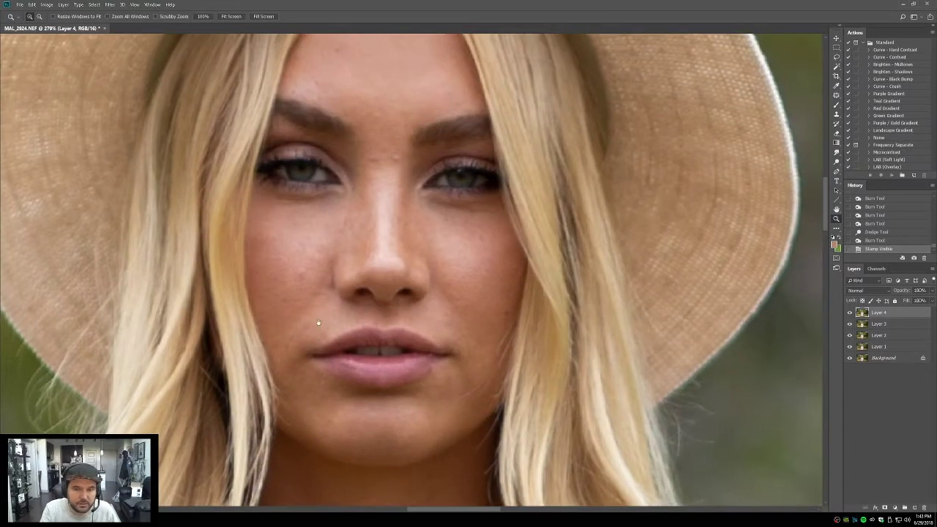
pyautogui.press('j')
pyautogui.moveTo(299, 272); pyautogui.dragTo(309, 289)
pyautogui.hotkey('ctrl', 'z')
pyautogui.hotkey('shift', 'j')
pyautogui.hotkey('ctrl', 'd')
# Step: Remove the small spots on the right cheek and beside the mouth using the Spot Healing Brush with Proximity Match
pyautogui.hotkey('shift', 'j')
pyautogui.click(307, 272)
pyautogui.click(313, 265)
pyautogui.click(314, 256)
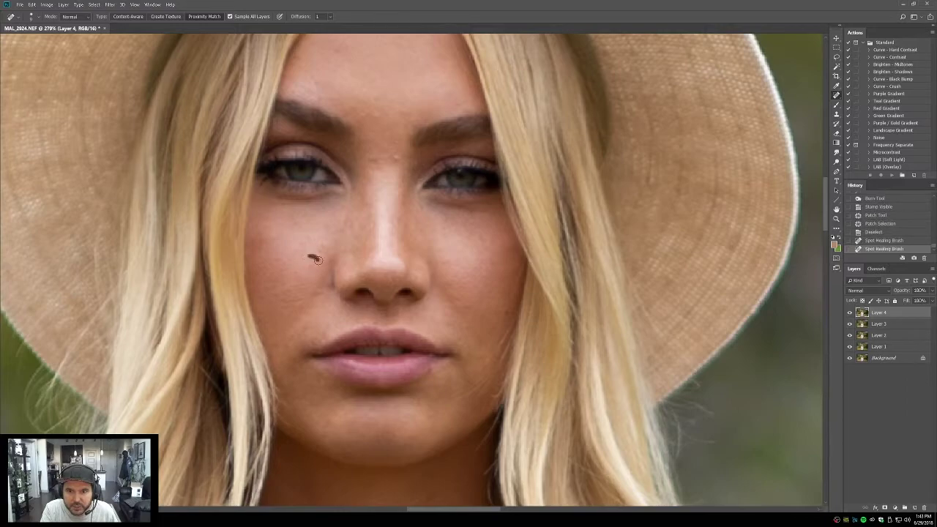
pyautogui.click(320, 246)
pyautogui.click(319, 248)
pyautogui.click(316, 253)
pyautogui.click(316, 258)
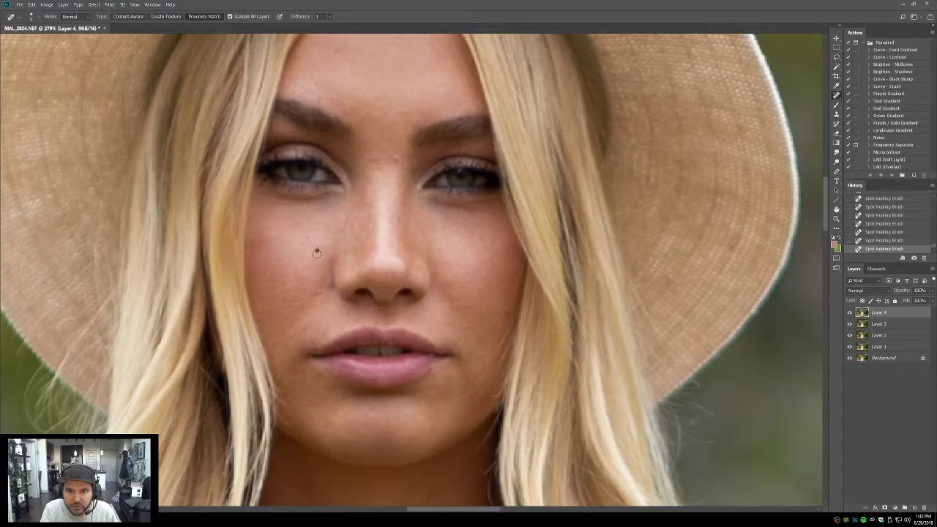
pyautogui.click(302, 258)
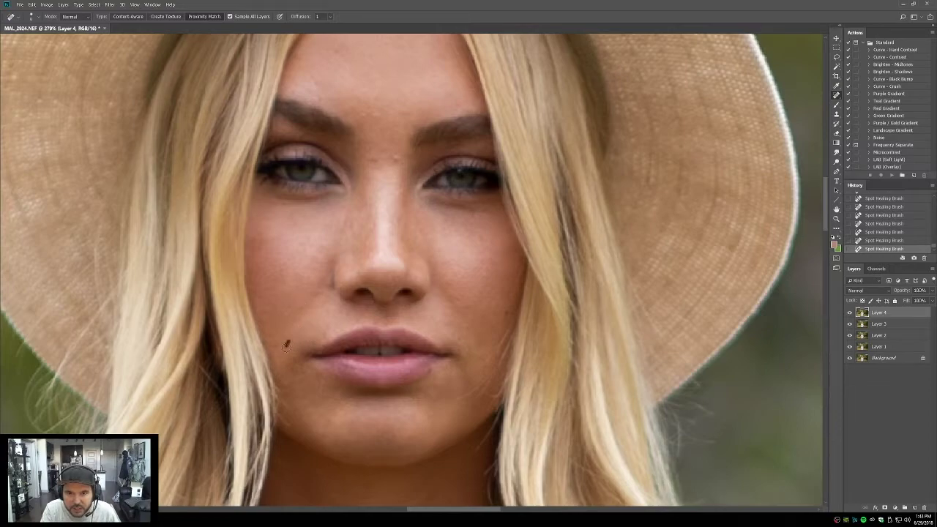
pyautogui.click(323, 294)
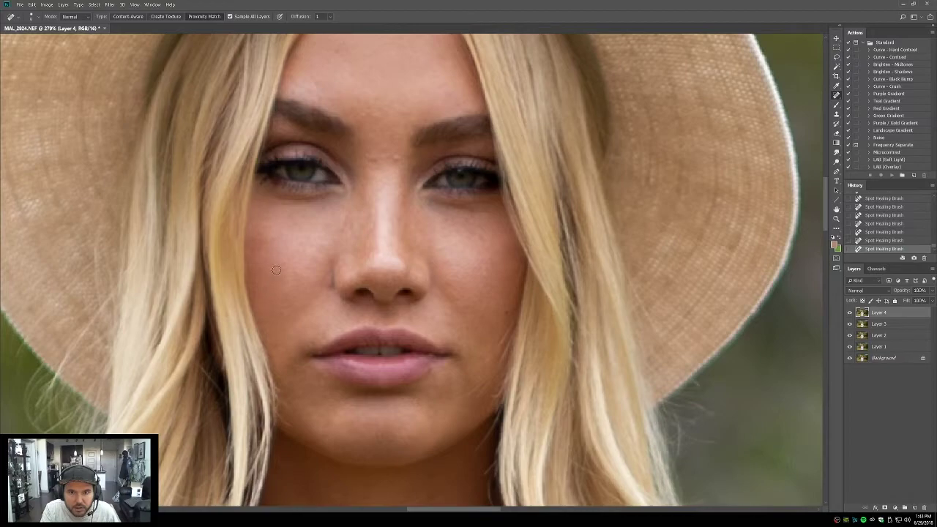
# Step: Clean up the blemishes on the nose bridge between the eyebrows with the Patch Tool and Spot Healing Brush
pyautogui.scroll(2, 339, 196)
pyautogui.hotkey('shift', 'j')
pyautogui.hotkey('shift', 'j')
pyautogui.moveTo(347, 207)
pyautogui.mouseDown()
pyautogui.moveTo(352, 191)
pyautogui.moveTo(379, 199)
pyautogui.mouseUp()
pyautogui.hotkey('ctrl', 'd')
pyautogui.hotkey('shift', 'j')
pyautogui.hotkey('shift', 'j')
pyautogui.hotkey('shift', 'j')
pyautogui.click(373, 195)
pyautogui.click(372, 201)
pyautogui.click(370, 187)
pyautogui.click(373, 186)
pyautogui.click(375, 204)
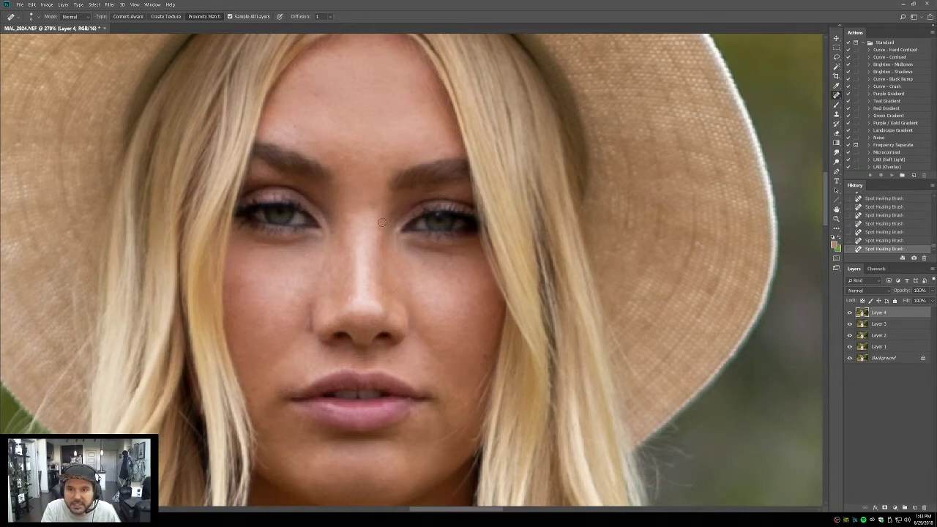
# Step: Heal the small blemishes on the forehead above the right eyebrow and between the brows with the Spot Healing Brush
pyautogui.scroll(4, 341, 221)
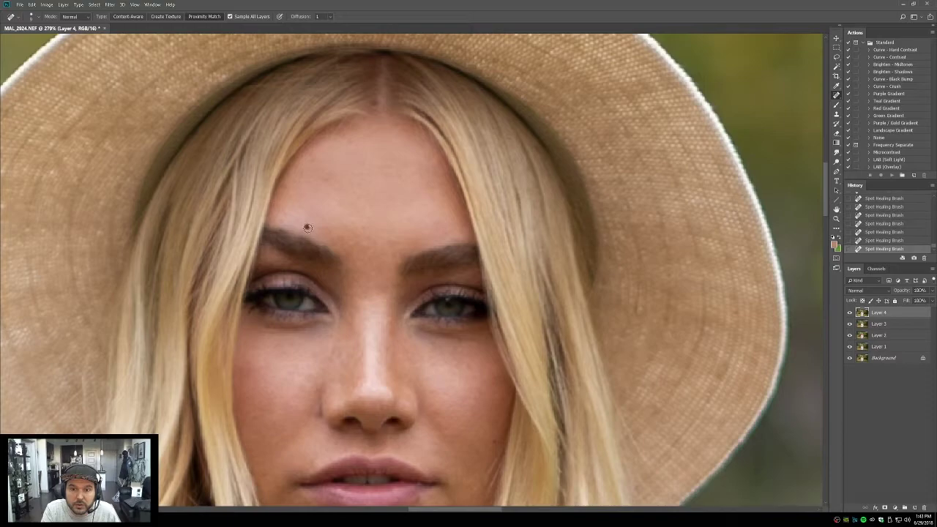
pyautogui.moveTo(327, 227); pyautogui.dragTo(327, 227)
pyautogui.click(293, 204)
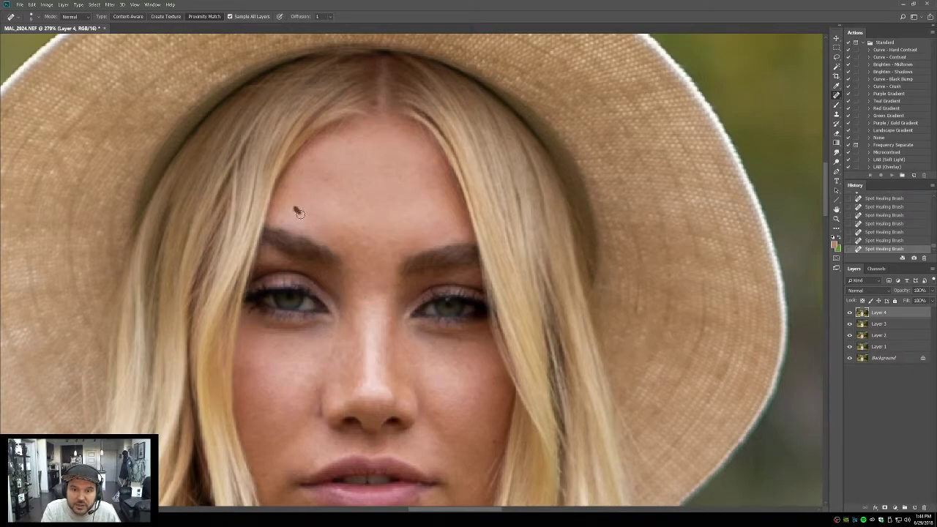
pyautogui.moveTo(349, 249); pyautogui.dragTo(379, 234)
pyautogui.click(390, 233)
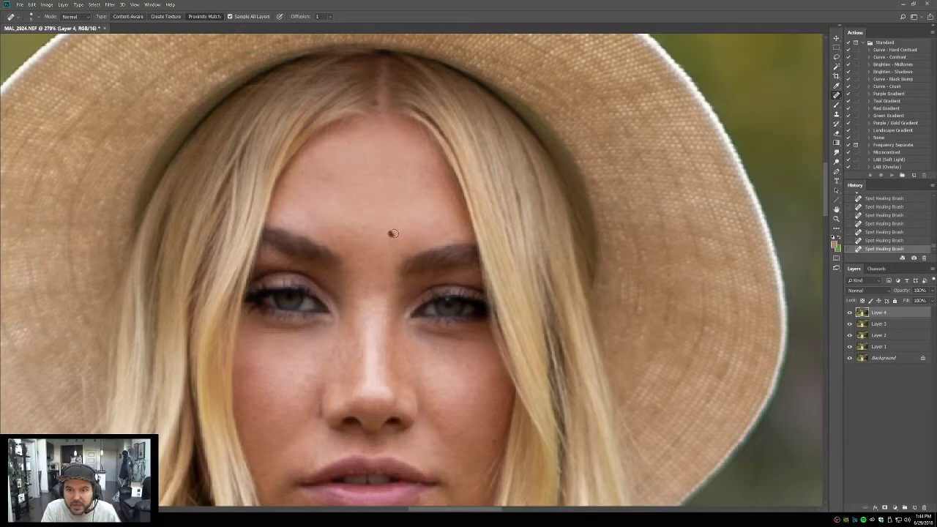
pyautogui.click(366, 224)
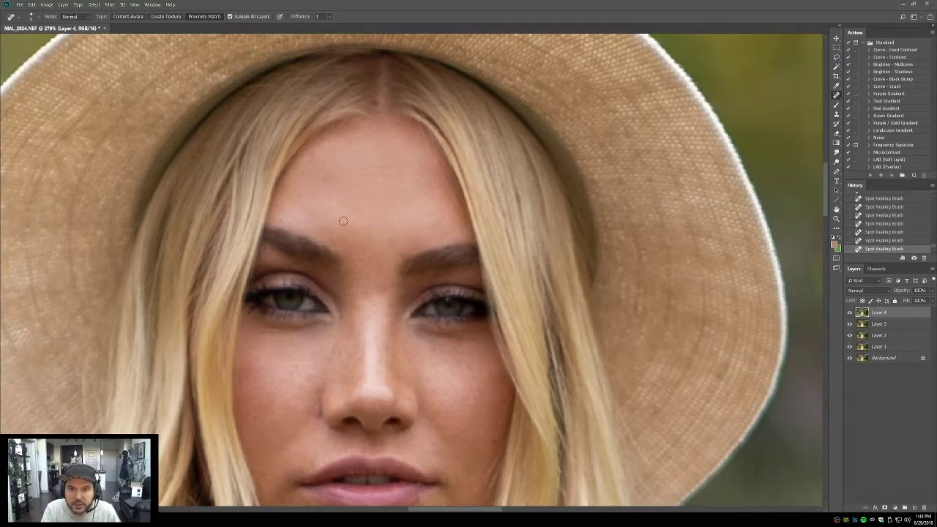
pyautogui.hotkey('ctrl', '0')
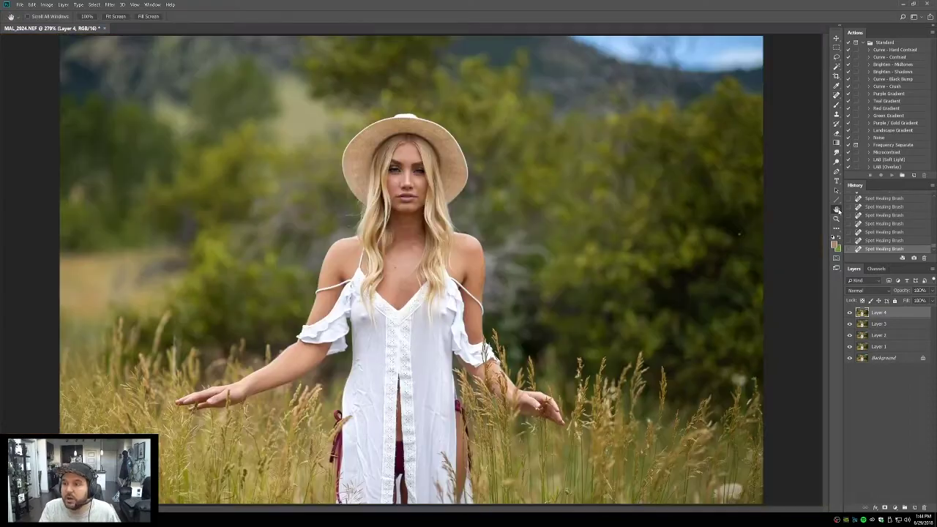
pyautogui.press('b')
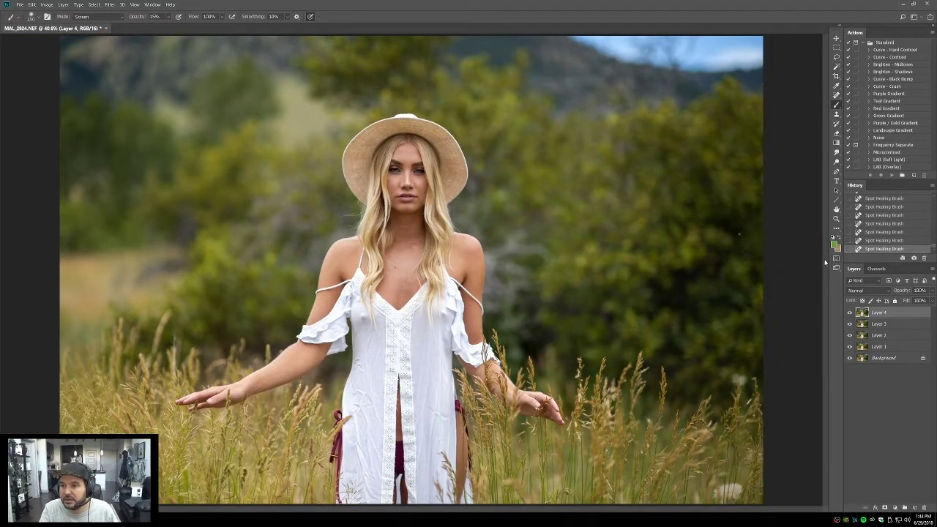
pyautogui.click(836, 219)
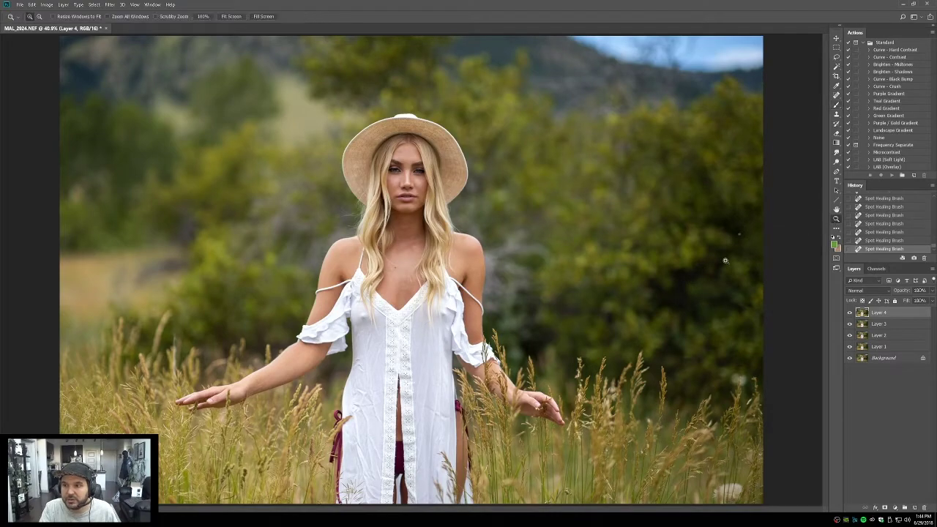
# Step: Paint a trial green Brush stroke down the white dress beside the lace trim and undo it
pyautogui.click(476, 358)
pyautogui.click(446, 323)
pyautogui.press('b')
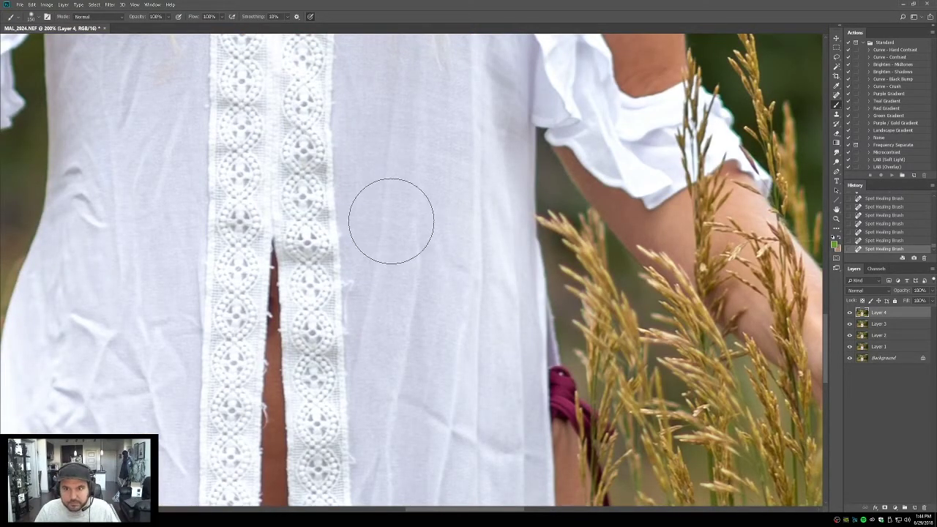
pyautogui.press('[')
pyautogui.press('[')
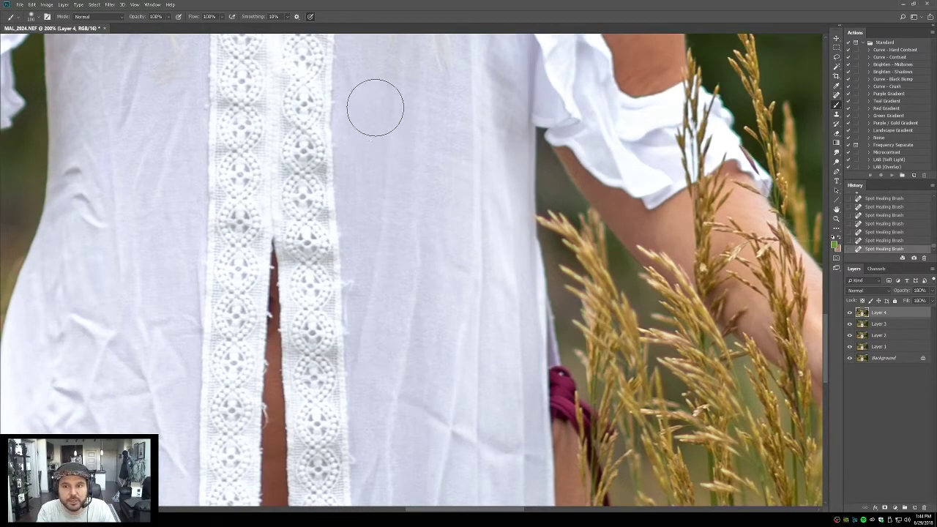
pyautogui.moveTo(375, 106)
pyautogui.mouseDown()
pyautogui.moveTo(375, 250)
pyautogui.moveTo(395, 334)
pyautogui.moveTo(399, 468)
pyautogui.mouseUp()
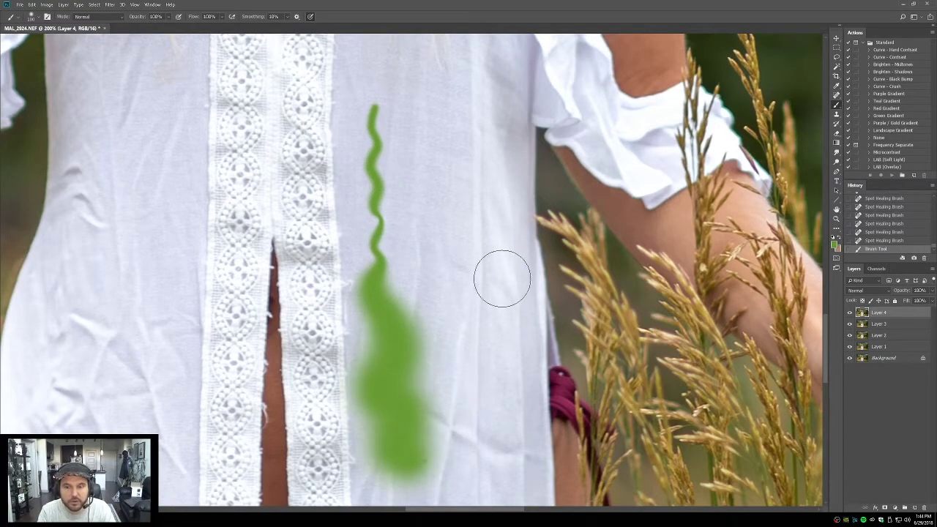
pyautogui.hotkey('ctrl', 'z')
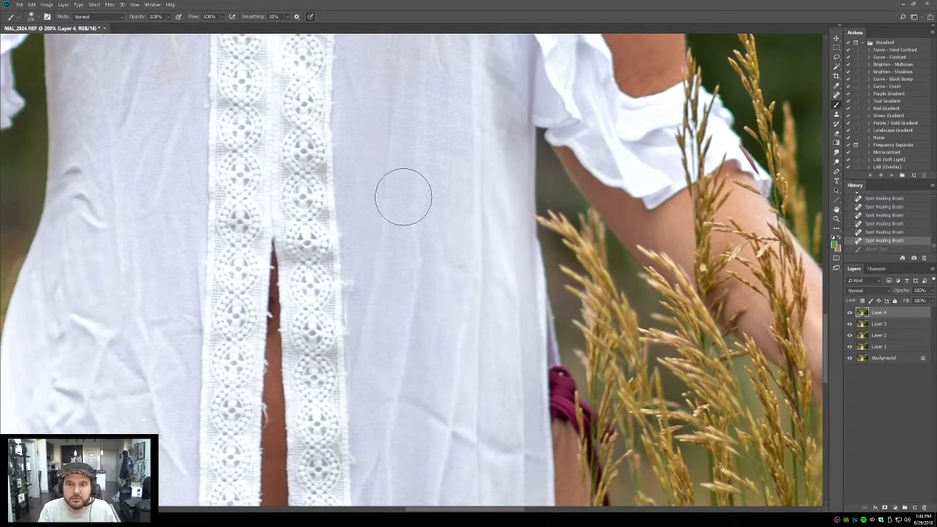
# Step: Paint three more green trial strokes on both sides of the lace trim and undo them all
pyautogui.moveTo(379, 101)
pyautogui.mouseDown()
pyautogui.moveTo(377, 190)
pyautogui.moveTo(407, 372)
pyautogui.moveTo(417, 432)
pyautogui.mouseUp()
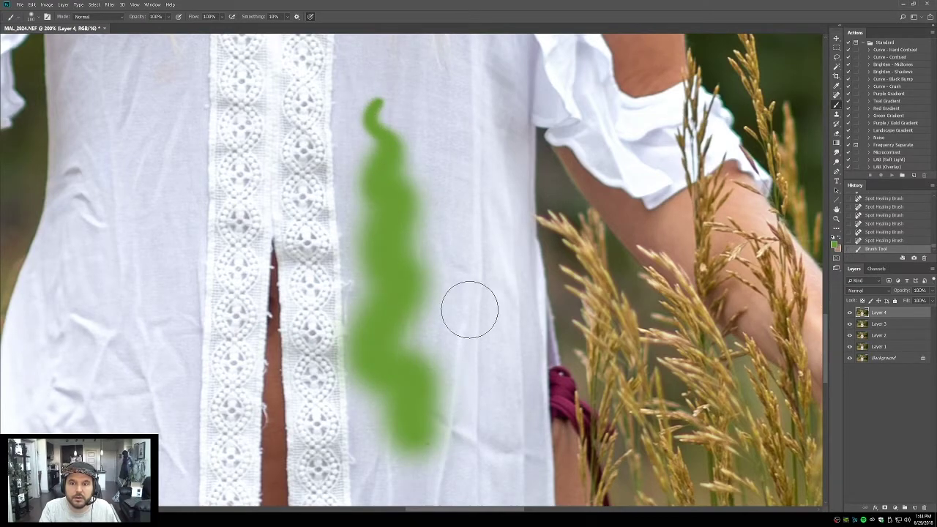
pyautogui.moveTo(478, 115); pyautogui.dragTo(480, 307)
pyautogui.moveTo(134, 129); pyautogui.dragTo(154, 316)
pyautogui.hotkey('ctrl', 'alt', 'z')
pyautogui.hotkey('ctrl', 'alt', 'z')
pyautogui.hotkey('ctrl', 'alt', 'z')
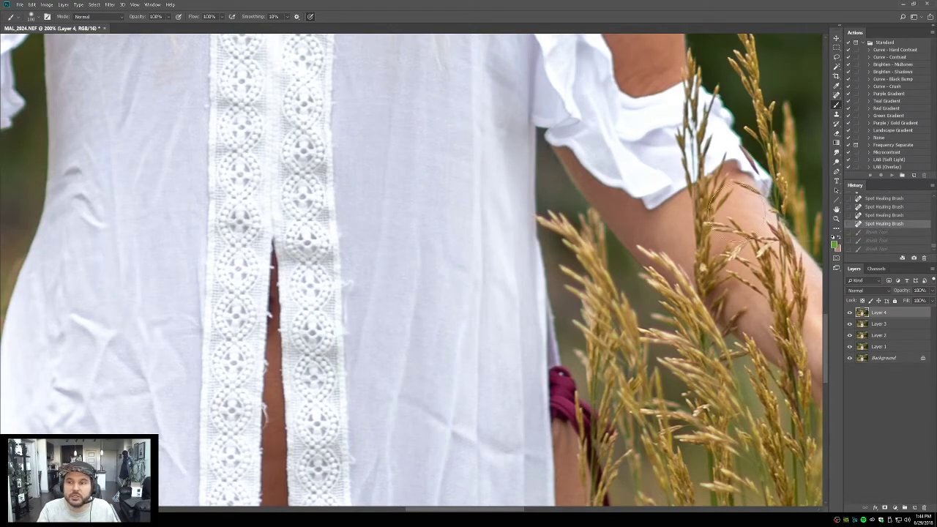
# Step: Heal the skin marks near the image-left mouth corner and on the jaw with the Proximity Match Spot Healing Brush
pyautogui.click(836, 210)
pyautogui.click(836, 219)
pyautogui.doubleClick(835, 210)
pyautogui.click(836, 219)
pyautogui.click(468, 209)
pyautogui.click(487, 267)
pyautogui.moveTo(426, 279); pyautogui.dragTo(393, 226)
pyautogui.press('j')
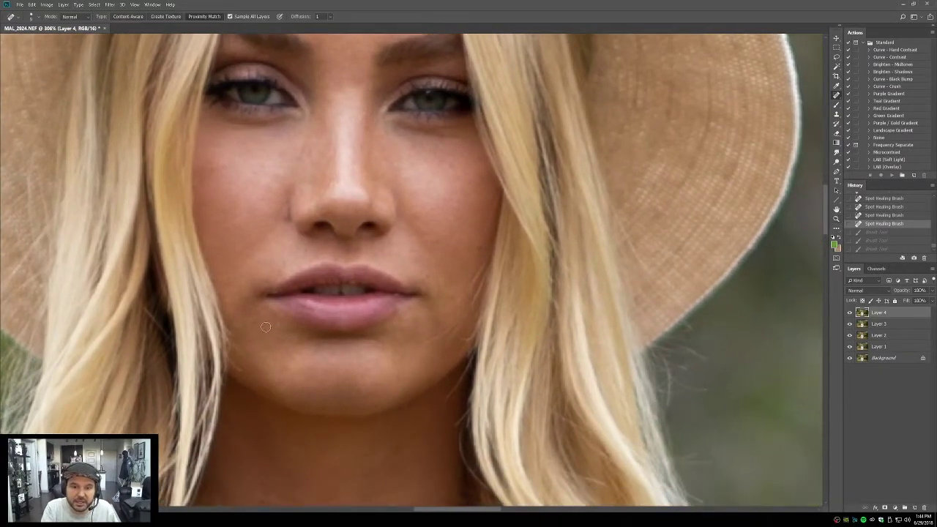
pyautogui.click(277, 322)
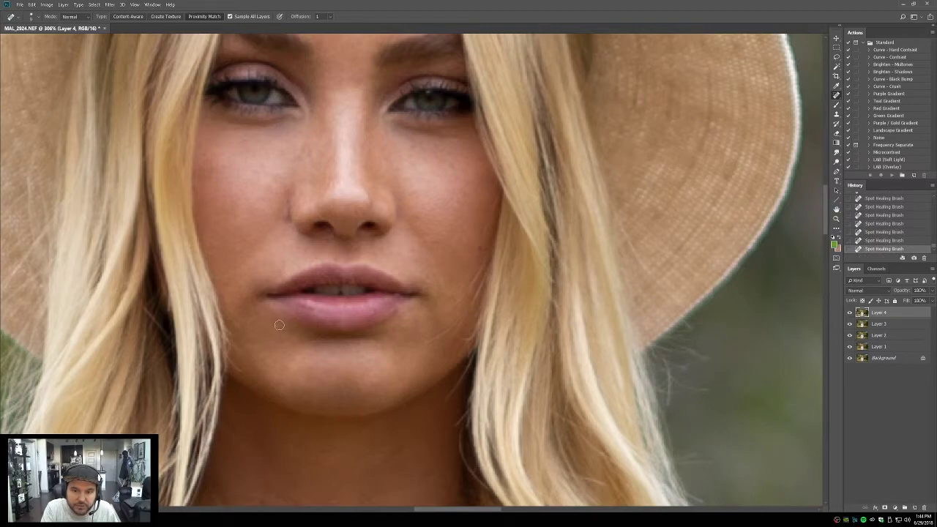
pyautogui.click(283, 383)
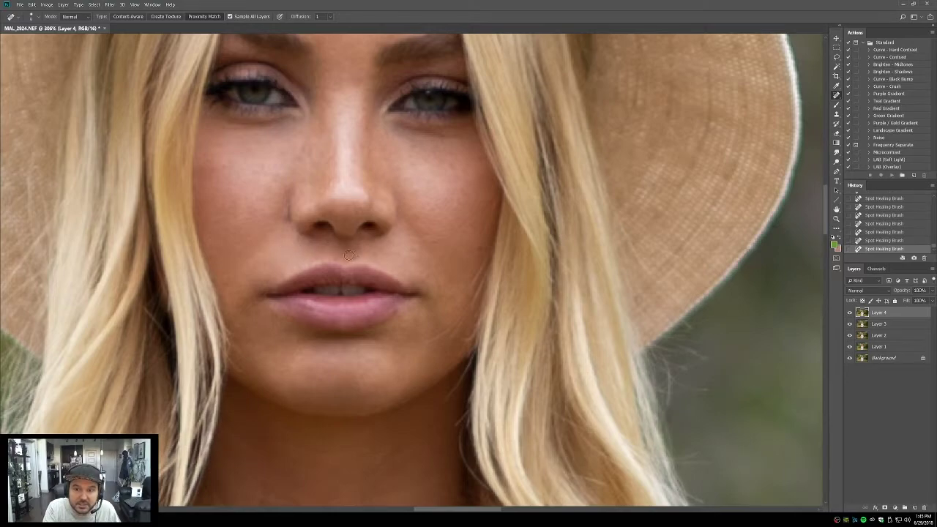
pyautogui.hotkey('ctrl', 'z')
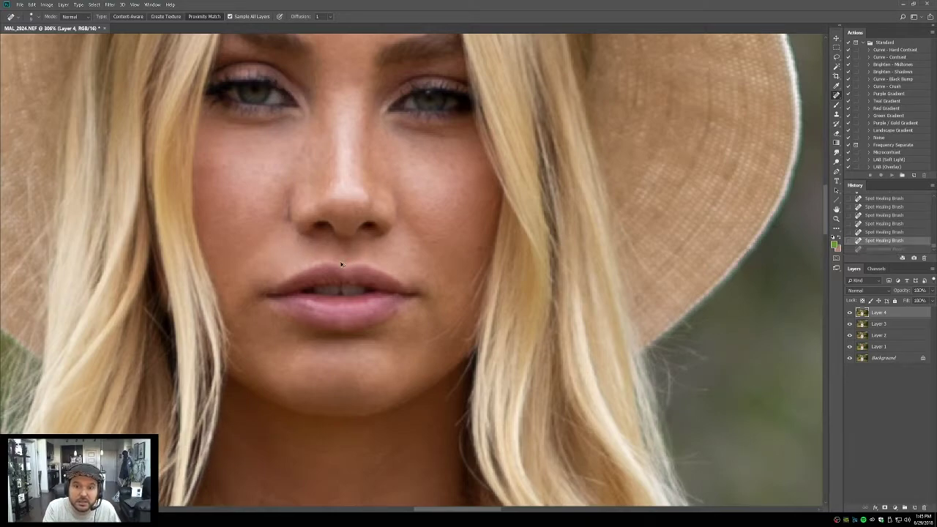
pyautogui.hotkey('ctrl', 'z')
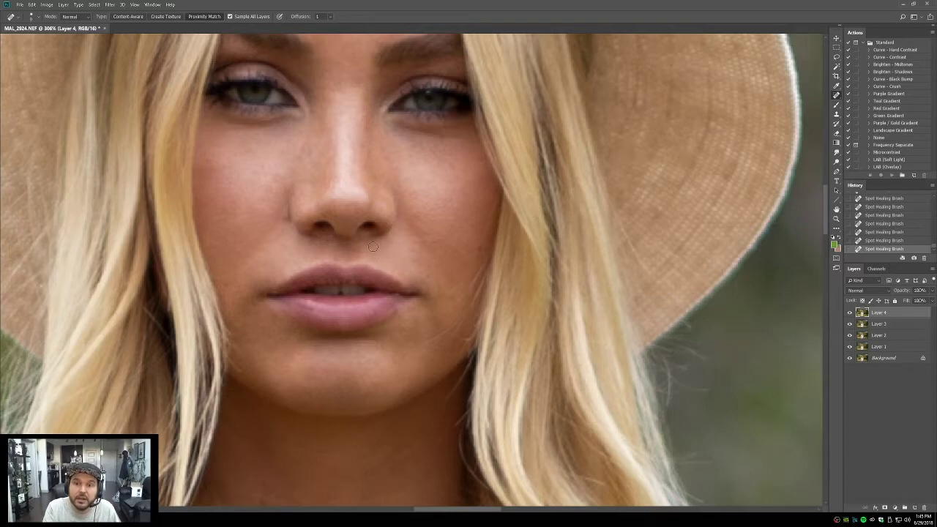
# Step: Heal the small blemishes on the image-right cheek between the nostril and the mouth corner
pyautogui.moveTo(405, 246); pyautogui.dragTo(311, 257)
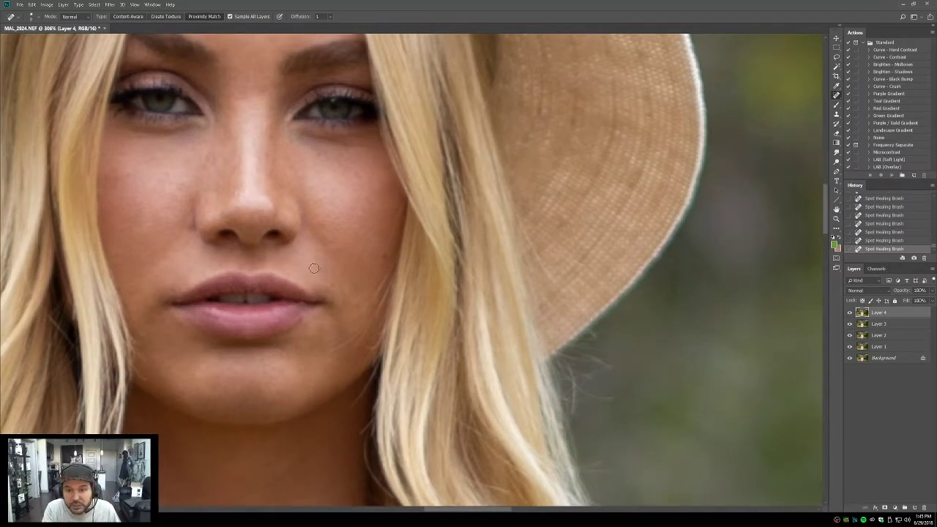
pyautogui.click(326, 261)
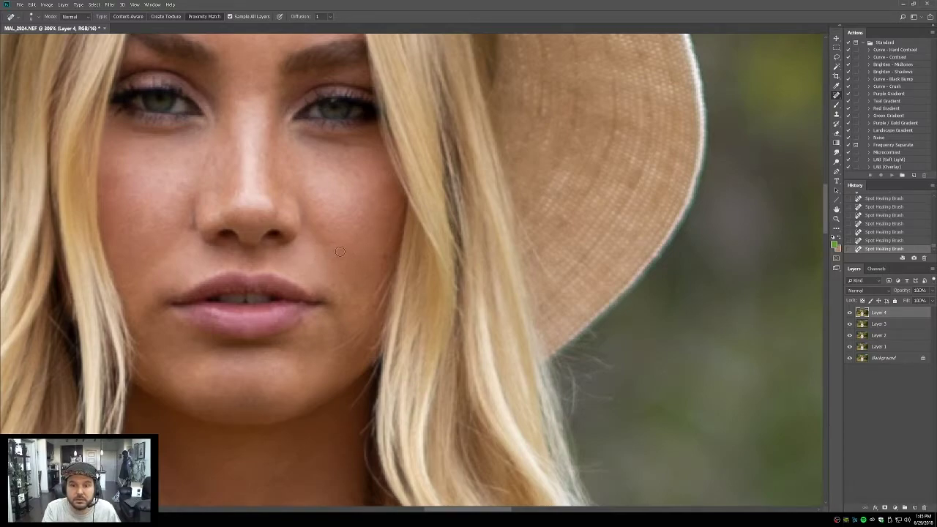
pyautogui.click(325, 245)
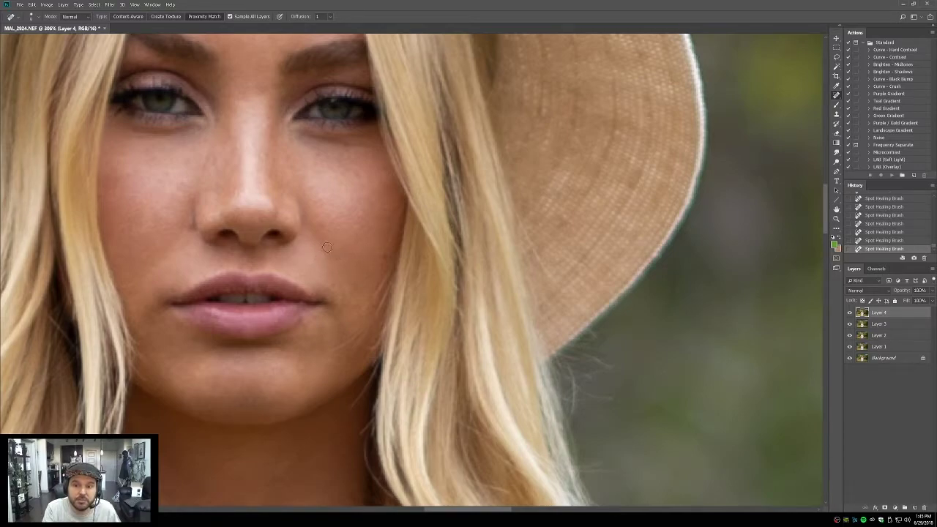
pyautogui.click(324, 245)
pyautogui.click(323, 244)
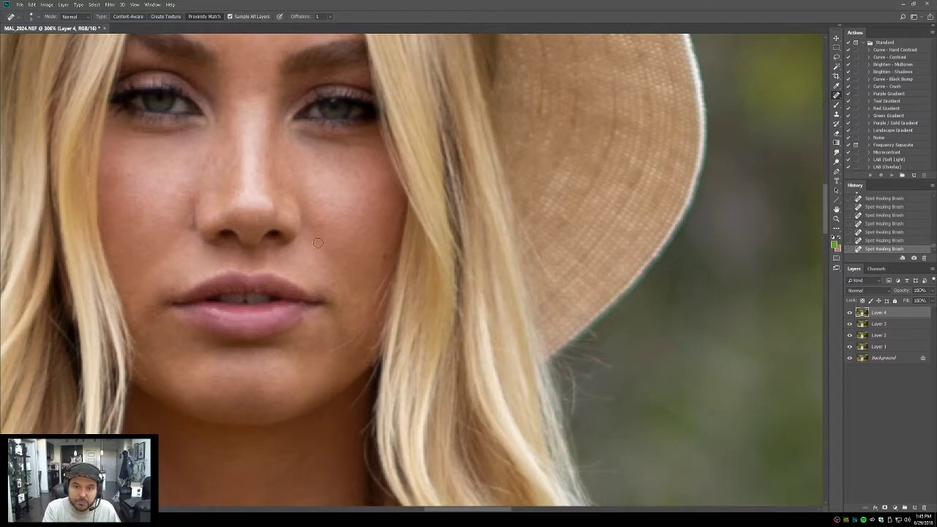
pyautogui.click(323, 222)
# Step: Heal the spots from above the image-right mouth corner up the cheek beside the nose, comparing before and after
pyautogui.moveTo(343, 259)
pyautogui.mouseDown()
pyautogui.moveTo(343, 238)
pyautogui.moveTo(338, 298)
pyautogui.mouseUp()
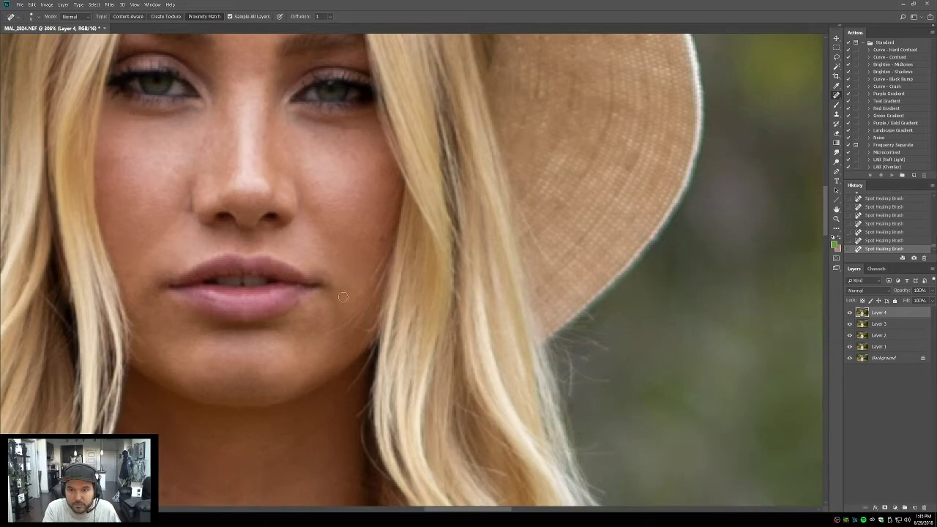
pyautogui.click(322, 256)
pyautogui.hotkey('ctrl', 'alt', 'z')
pyautogui.hotkey('ctrl', 'alt', 'z')
pyautogui.hotkey('ctrl', 'shift', 'z')
pyautogui.hotkey('ctrl', 'shift', 'z')
pyautogui.click(322, 240)
pyautogui.click(315, 226)
pyautogui.click(313, 215)
pyautogui.click(335, 210)
# Step: Heal the small marks across the upper forehead with the Spot Healing Brush
pyautogui.moveTo(353, 213); pyautogui.dragTo(378, 341)
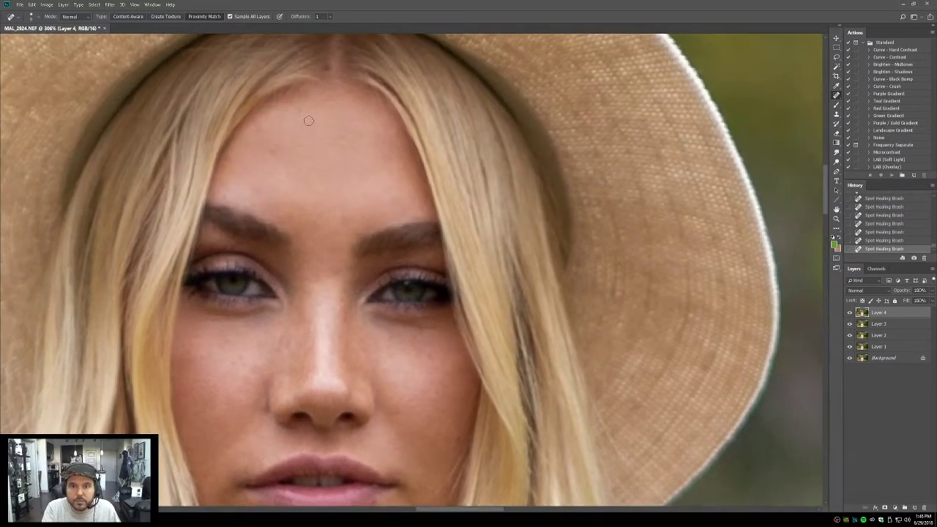
pyautogui.click(285, 152)
pyautogui.click(325, 144)
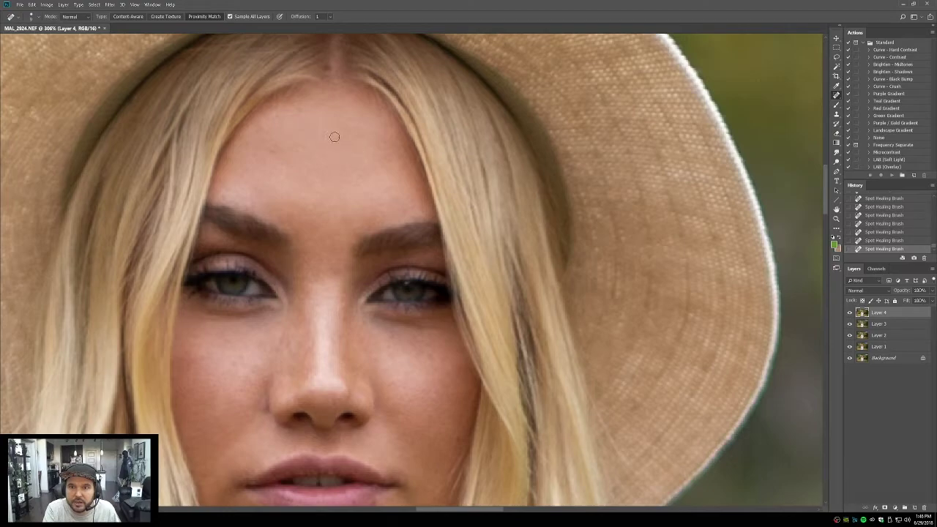
pyautogui.moveTo(340, 112); pyautogui.dragTo(335, 142)
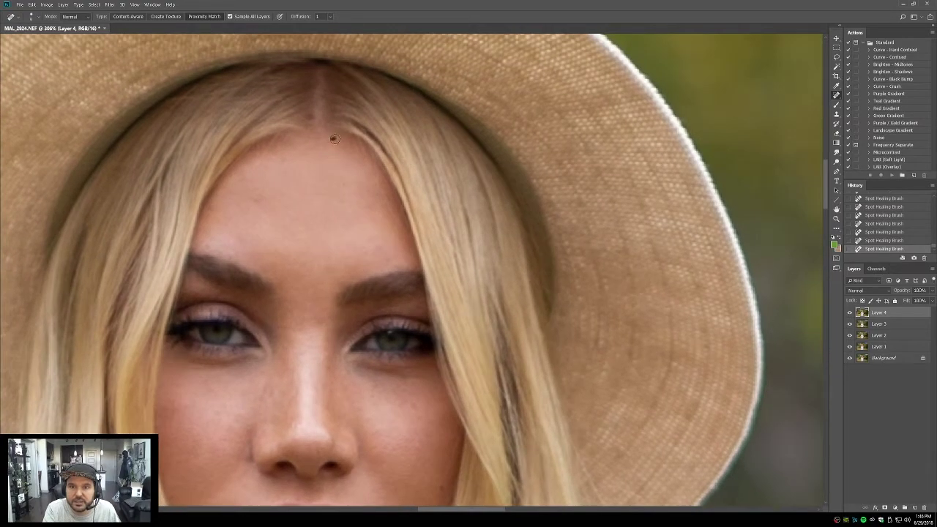
pyautogui.scroll(2, 324, 150)
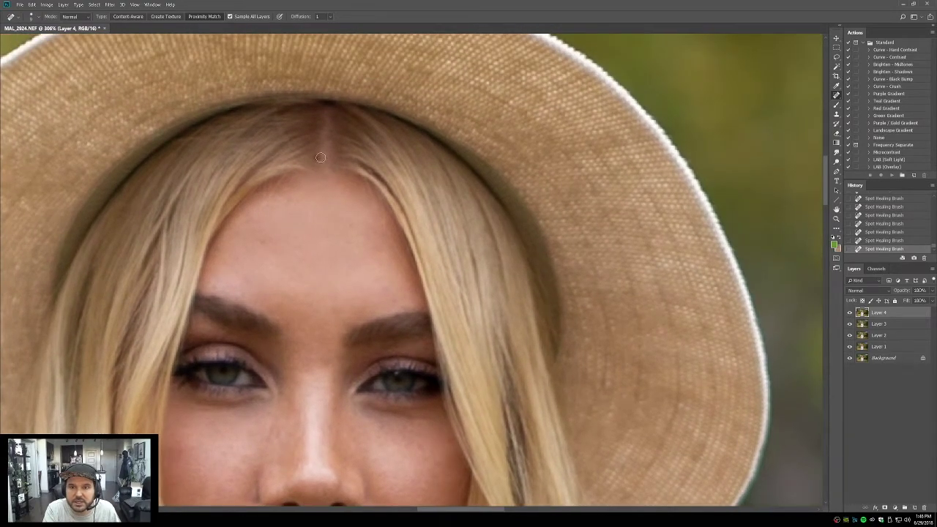
# Step: Heal the remaining spots below the hairline and across the middle of the forehead
pyautogui.hotkey('shift', 'j')
pyautogui.moveTo(320, 158); pyautogui.dragTo(309, 203)
pyautogui.hotkey('ctrl', 'd')
pyautogui.scroll(-2, 305, 226)
pyautogui.hotkey('shift', 'j')
pyautogui.click(291, 169)
pyautogui.click(300, 169)
pyautogui.click(304, 170)
pyautogui.click(321, 196)
pyautogui.click(328, 194)
pyautogui.click(295, 227)
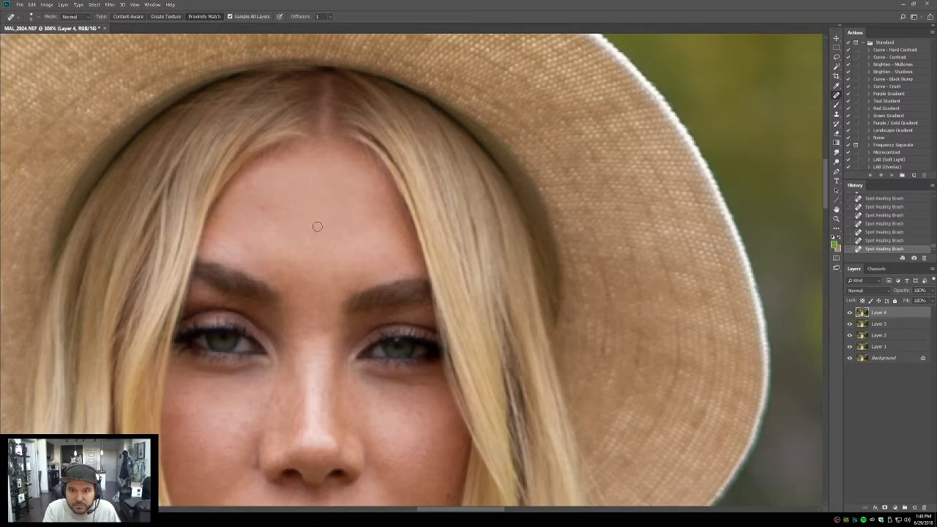
# Step: Stamp the visible layers into a new layer and dodge the skin under the image-left eye, using Midtones at 5% exposure
pyautogui.scroll(-3, 341, 326)
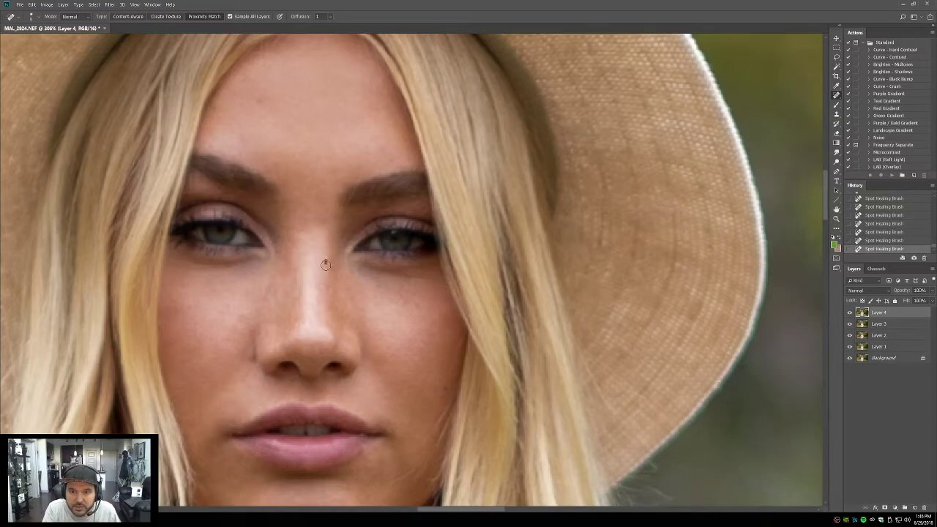
pyautogui.scroll(-1, 275, 307)
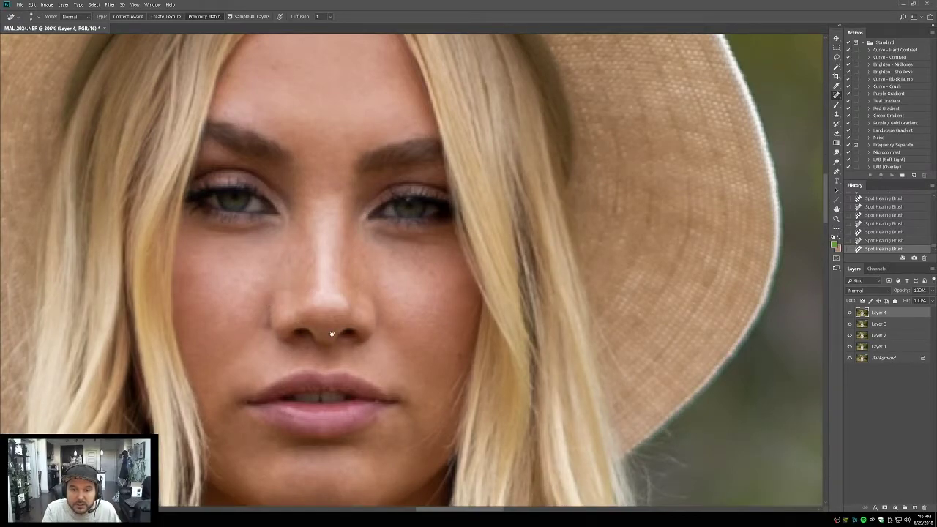
pyautogui.scroll(-10, 310, 293)
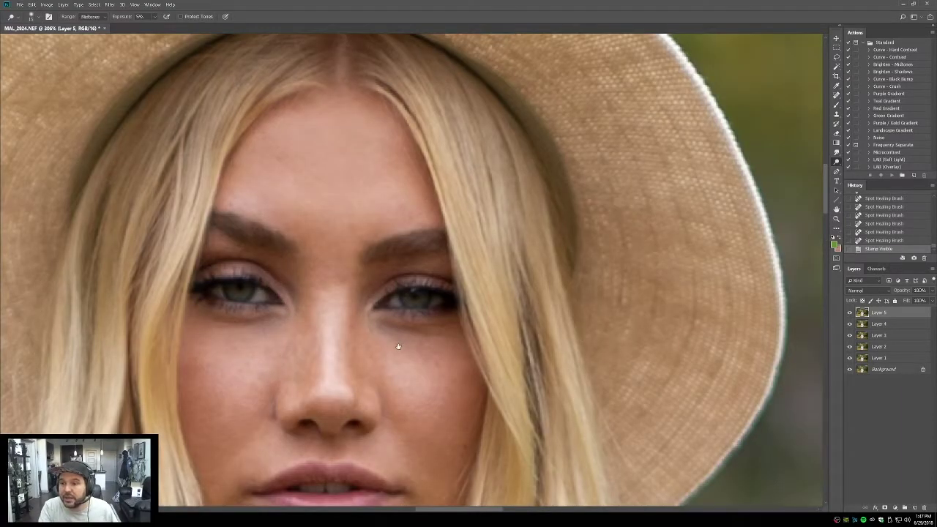
pyautogui.moveTo(398, 347); pyautogui.dragTo(429, 294)
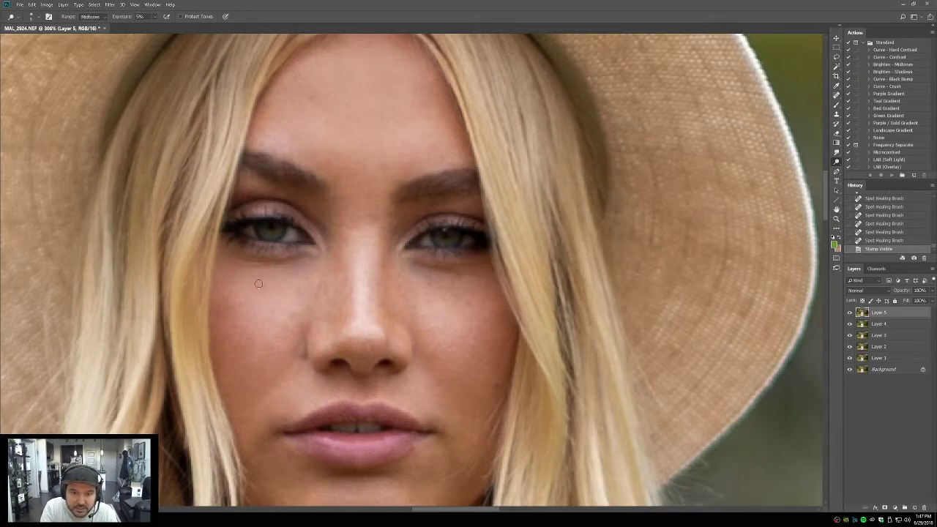
pyautogui.moveTo(237, 269)
pyautogui.mouseDown()
pyautogui.moveTo(281, 266)
pyautogui.moveTo(242, 268)
pyautogui.mouseUp()
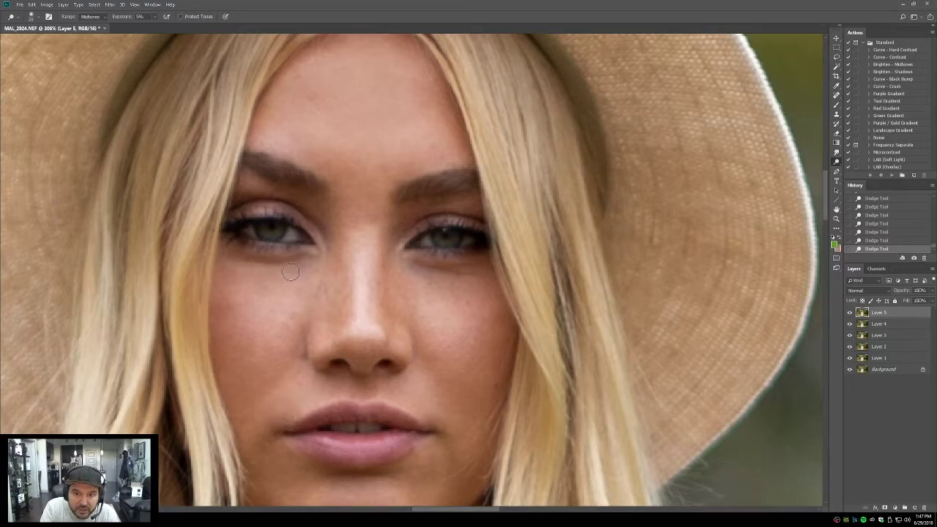
# Step: Dodge the fine dark spots on the image-left cheek beside the nose with a small brush
pyautogui.press('[')
pyautogui.press('[')
pyautogui.press('[')
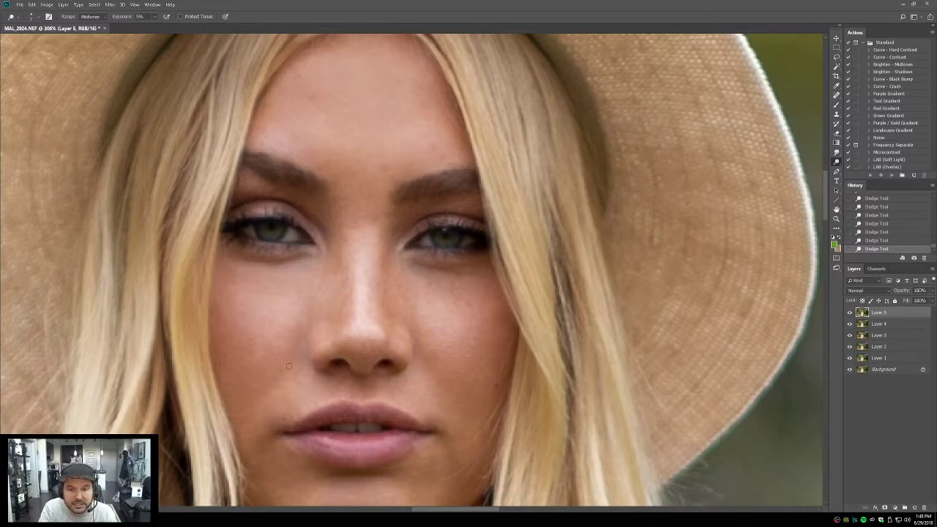
pyautogui.press(']')
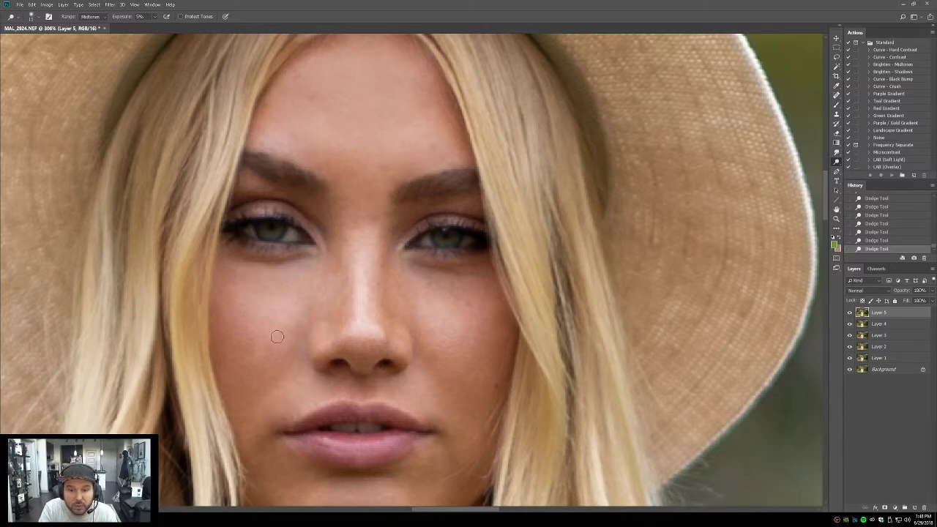
pyautogui.press('[')
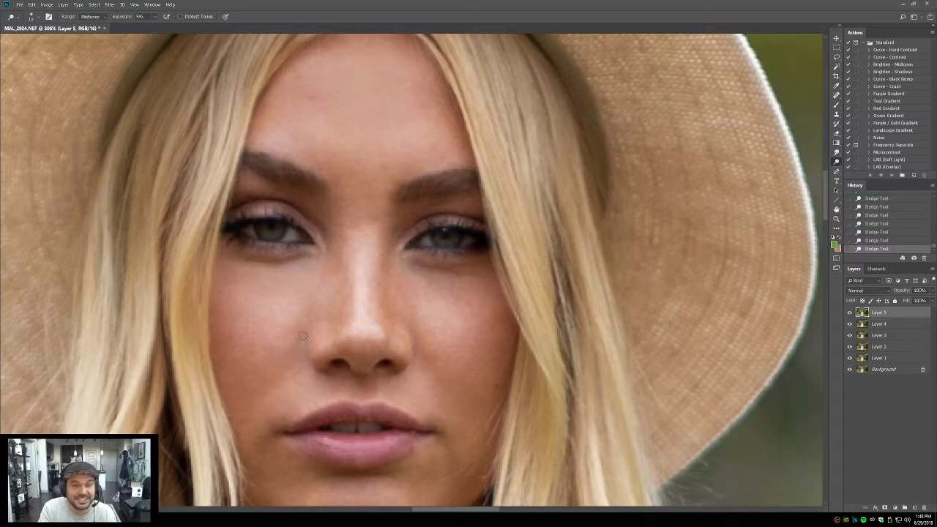
# Step: Dodge the broader uneven patches on the lower image-left cheek with a larger brush
pyautogui.press(']')
pyautogui.press(']')
pyautogui.press(']')
pyautogui.press(']')
pyautogui.press(']')
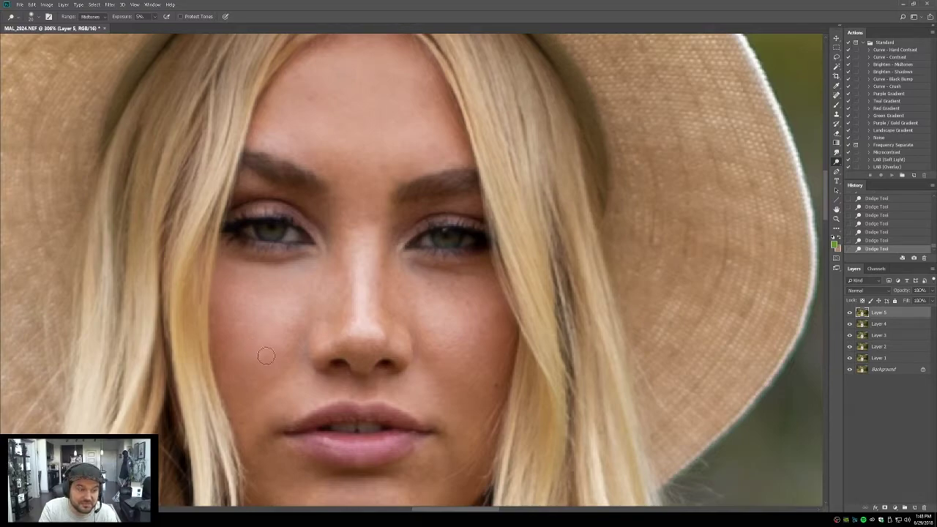
# Step: Even out the outer image-left cheek from the eye to the mouth by dodging with varied brush sizes
pyautogui.moveTo(301, 350); pyautogui.dragTo(280, 322)
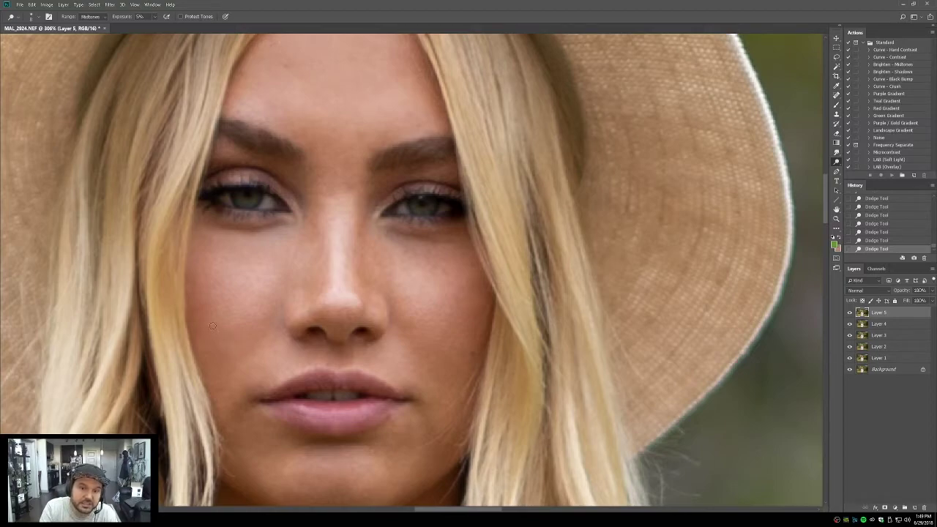
pyautogui.press(']')
pyautogui.press(']')
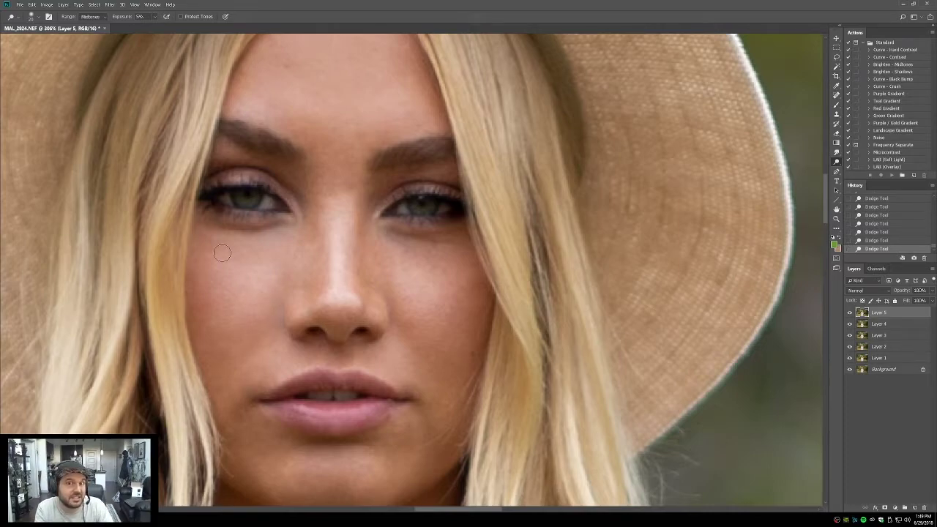
pyautogui.press('[')
pyautogui.press('[')
pyautogui.press('[')
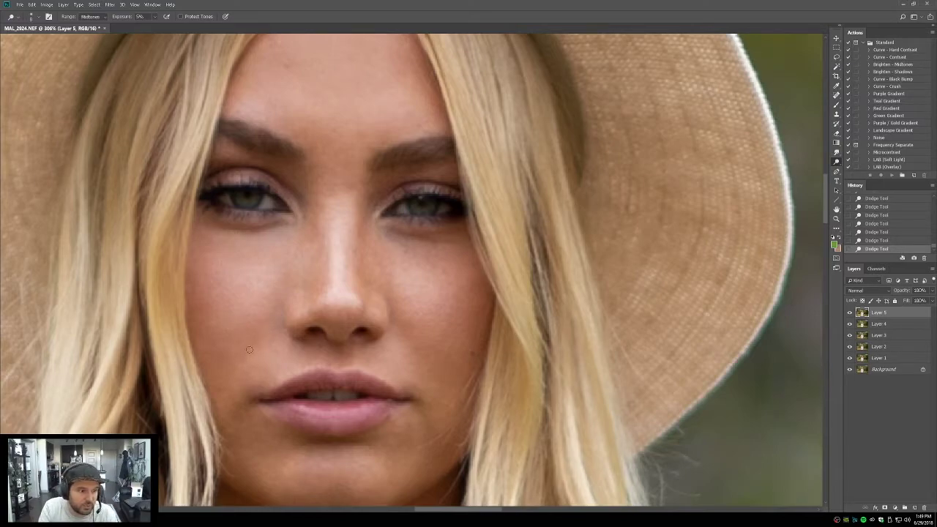
# Step: Dodge the image-left cheek beside the nostril with a larger brush, and reduce the brush size again
pyautogui.press(']')
pyautogui.press(']')
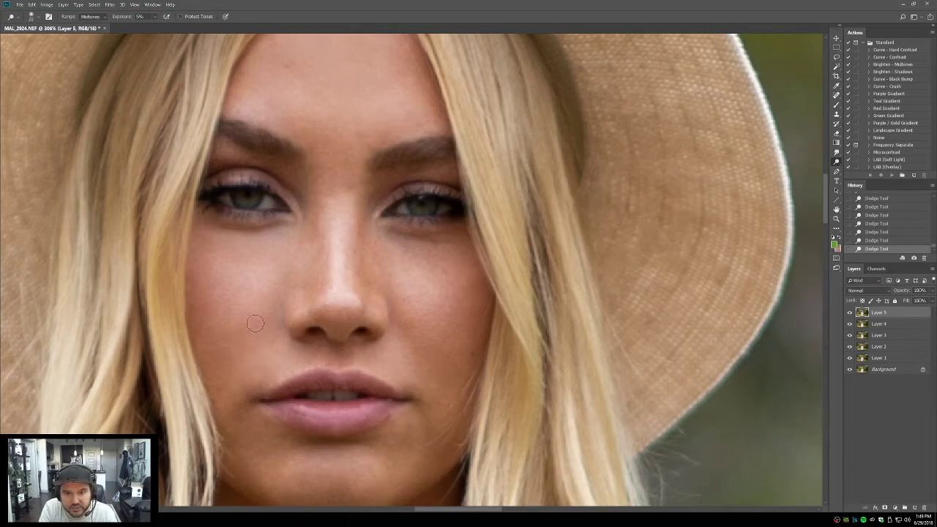
pyautogui.press('[')
pyautogui.press('[')
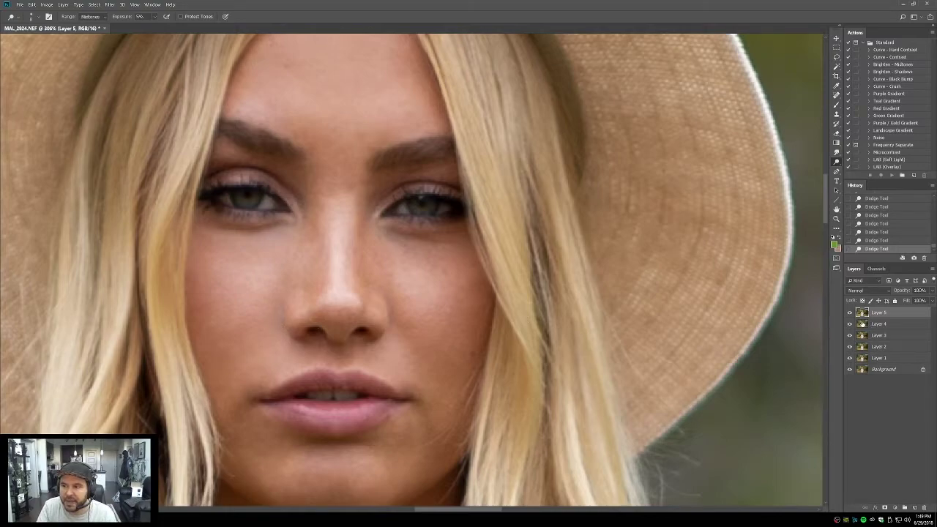
pyautogui.hotkey('alt', '[')
pyautogui.hotkey('alt', '[')
pyautogui.hotkey('alt', '[')
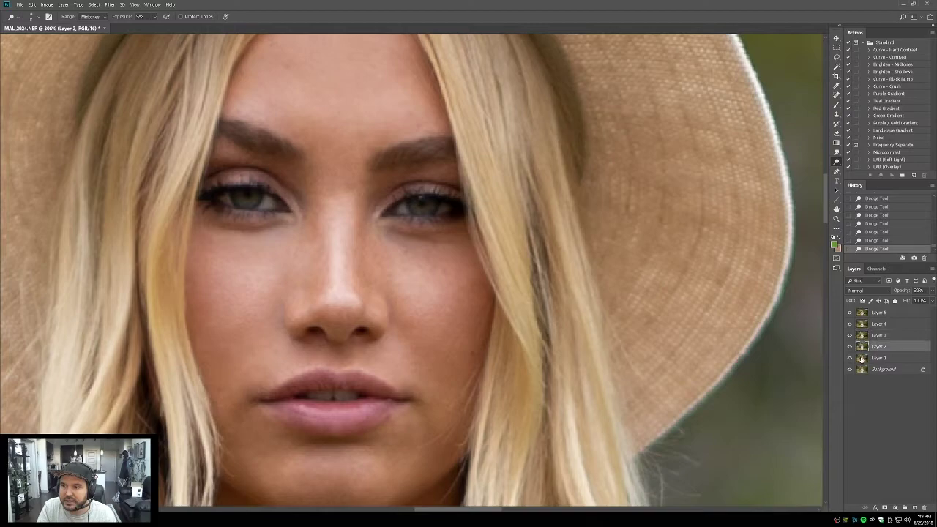
pyautogui.click(862, 358)
pyautogui.hotkey('alt', ']')
pyautogui.hotkey('alt', ']')
pyautogui.hotkey('alt', ']')
pyautogui.hotkey('alt', ']')
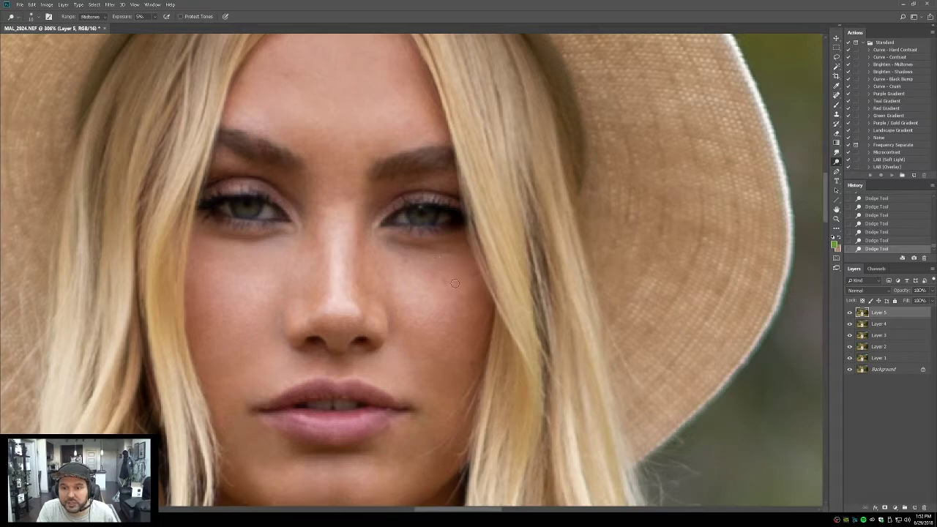
# Step: Dodge the outer image-right cheek next to the hair and reduce the brush size
pyautogui.scroll(-1, 453, 293)
pyautogui.moveTo(471, 306); pyautogui.dragTo(452, 319)
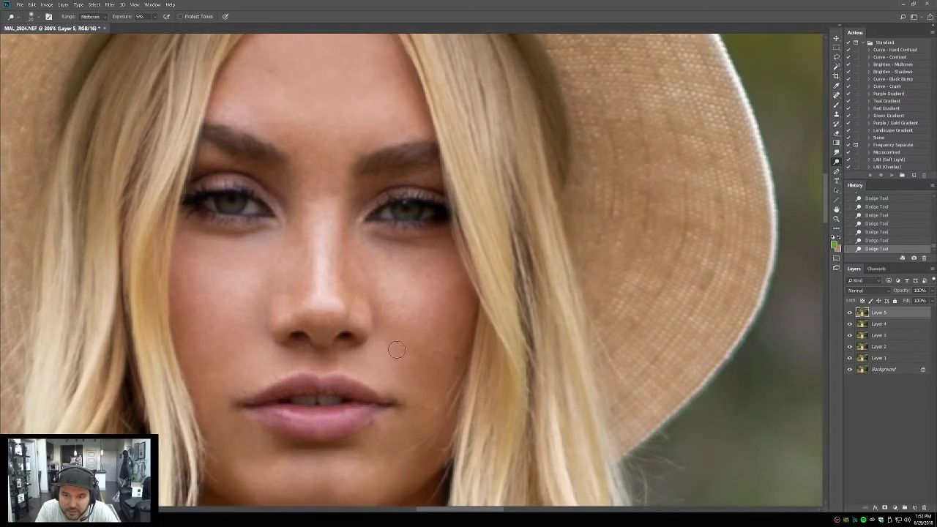
pyautogui.press('[')
pyautogui.press('[')
pyautogui.press('[')
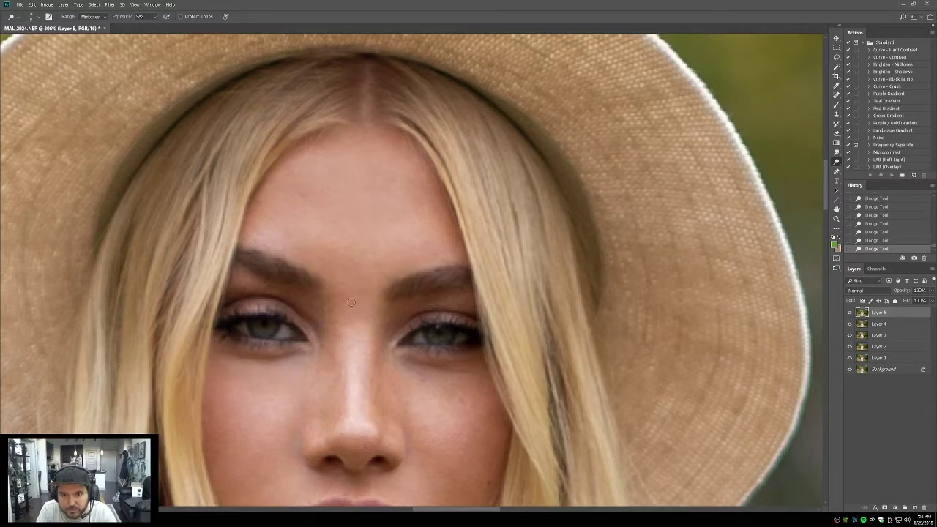
# Step: Burn along the bridge of the nose from between the eyes to the tip, using a smaller brush for refinement
pyautogui.hotkey('shift', 'o')
pyautogui.moveTo(356, 339)
pyautogui.mouseDown()
pyautogui.moveTo(356, 404)
pyautogui.moveTo(356, 388)
pyautogui.moveTo(354, 431)
pyautogui.mouseUp()
pyautogui.moveTo(354, 431); pyautogui.dragTo(351, 403)
pyautogui.press('[')
pyautogui.press('[')
pyautogui.moveTo(355, 362)
pyautogui.mouseDown()
pyautogui.moveTo(349, 380)
pyautogui.moveTo(364, 427)
pyautogui.moveTo(363, 418)
pyautogui.moveTo(350, 421)
pyautogui.mouseUp()
# Step: Burn small spots beside the nose tip and at the inner end of the image-left eyebrow with a very fine brush
pyautogui.press('[')
pyautogui.press('[')
pyautogui.press('[')
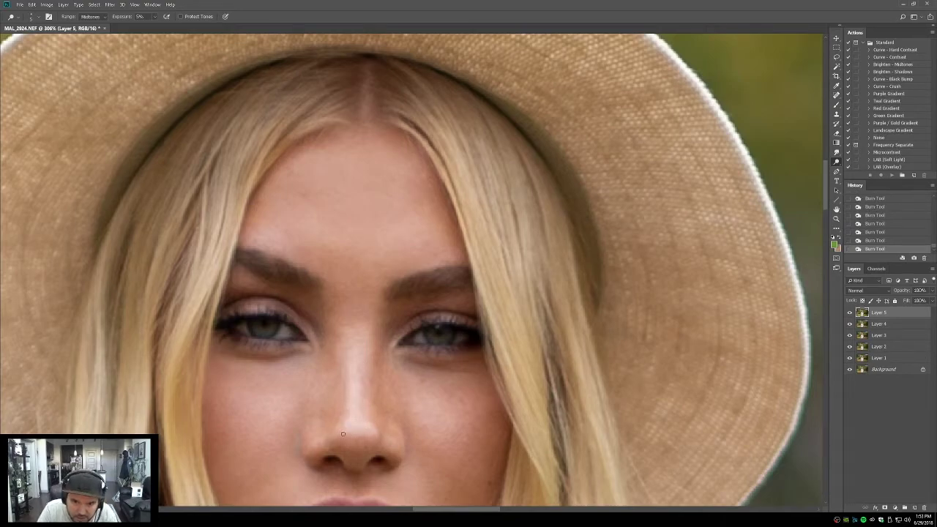
pyautogui.click(341, 428)
pyautogui.click(324, 289)
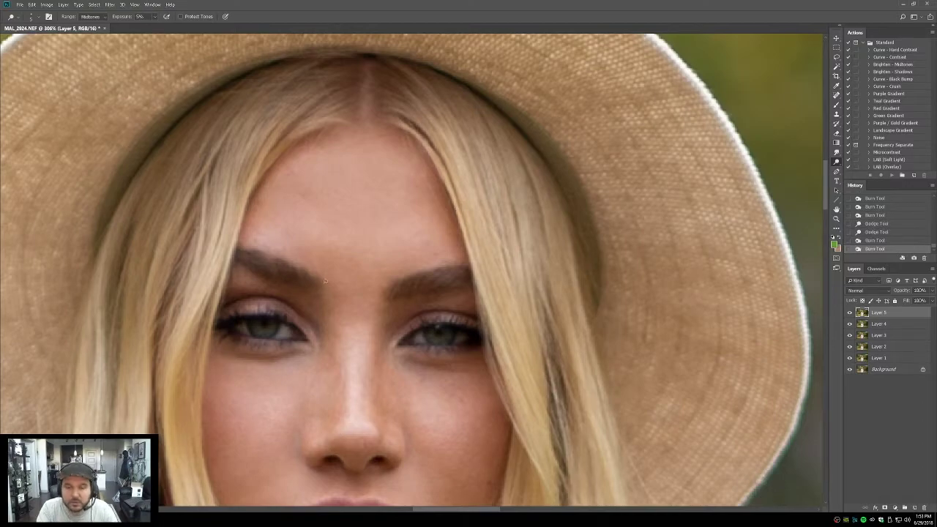
# Step: Dodge the uneven patches on the image-left side of the forehead above the eyebrow
pyautogui.keyDown('alt'); pyautogui.click(252, 229); pyautogui.keyUp('alt')
pyautogui.keyDown('alt'); pyautogui.click(269, 211); pyautogui.keyUp('alt')
pyautogui.keyDown('alt'); pyautogui.click(273, 231); pyautogui.keyUp('alt')
pyautogui.click(281, 212)
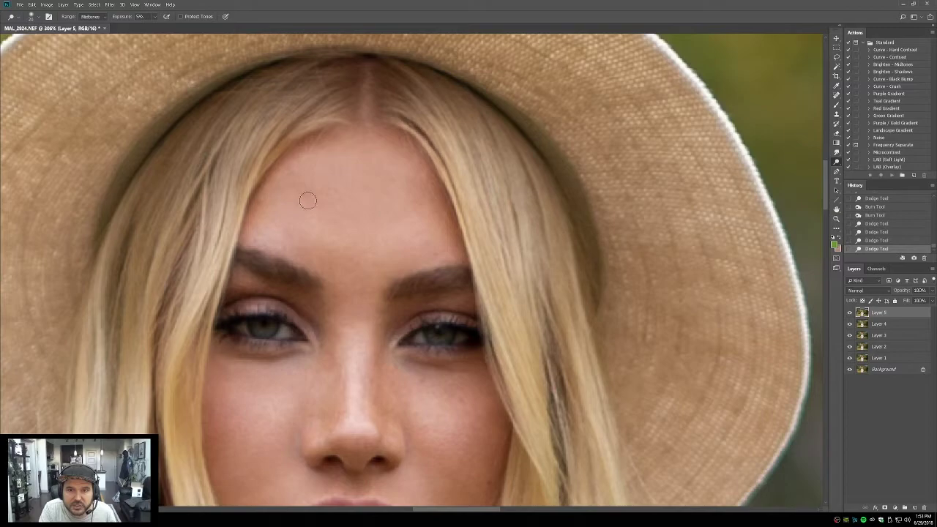
pyautogui.click(294, 186)
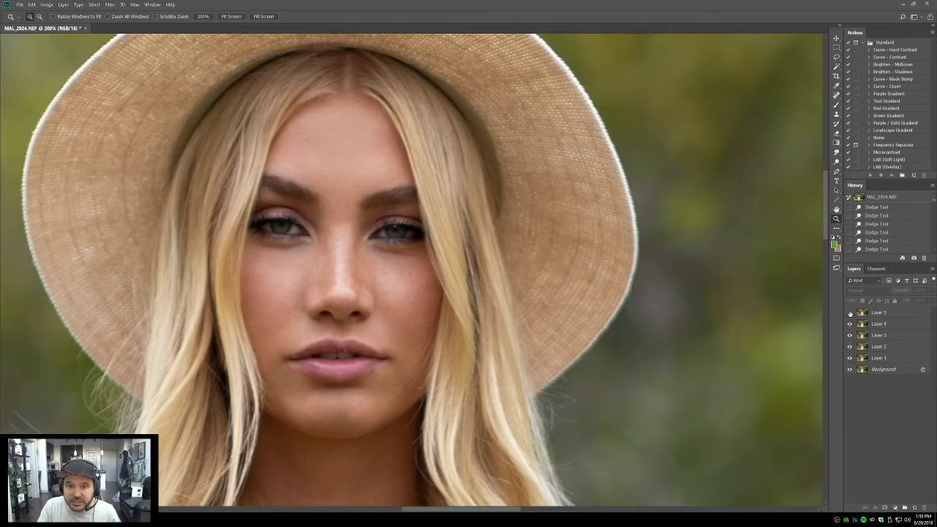
# Step: Compare the portrait with and without the dodging and burning on Layer 5
pyautogui.click(849, 312)
pyautogui.click(850, 312)
pyautogui.click(850, 313)
pyautogui.click(850, 313)
pyautogui.click(850, 312)
pyautogui.click(849, 311)
pyautogui.click(849, 310)
pyautogui.click(849, 311)
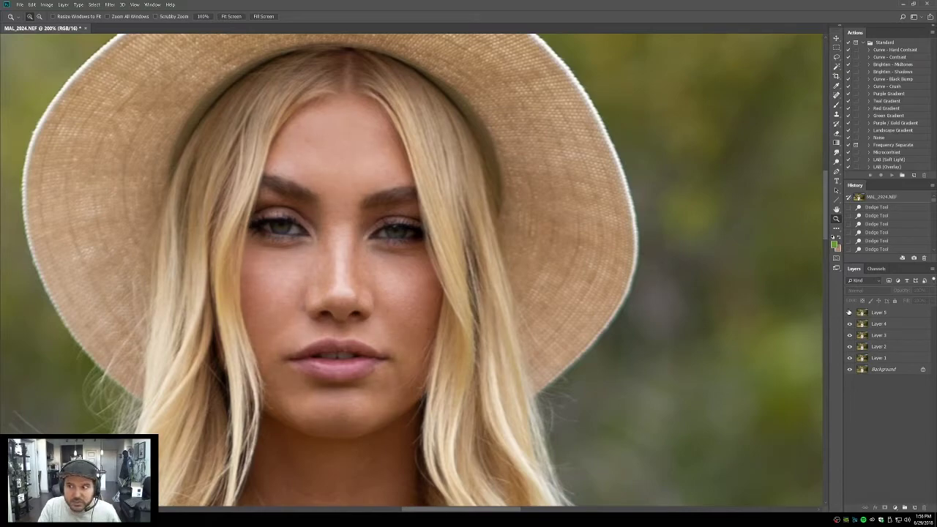
pyautogui.click(849, 312)
pyautogui.click(849, 312)
pyautogui.click(856, 314)
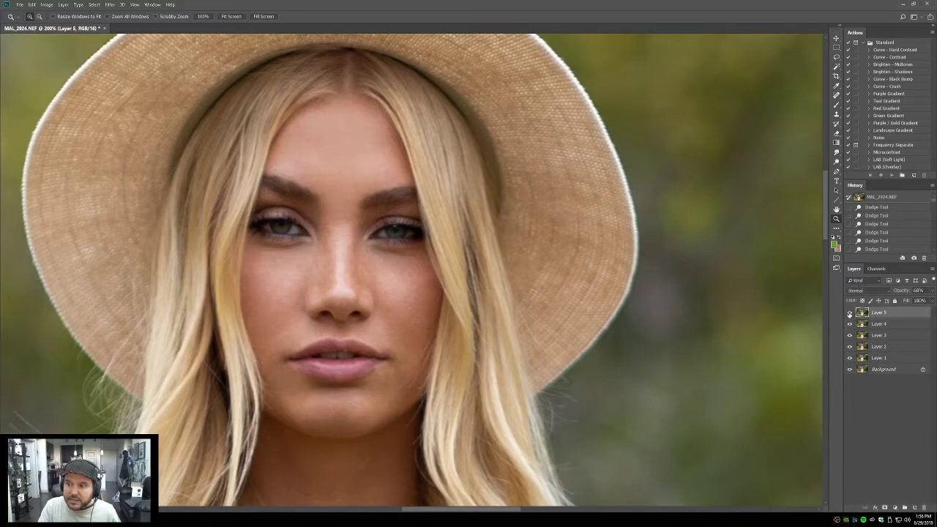
pyautogui.click(849, 312)
pyautogui.click(849, 313)
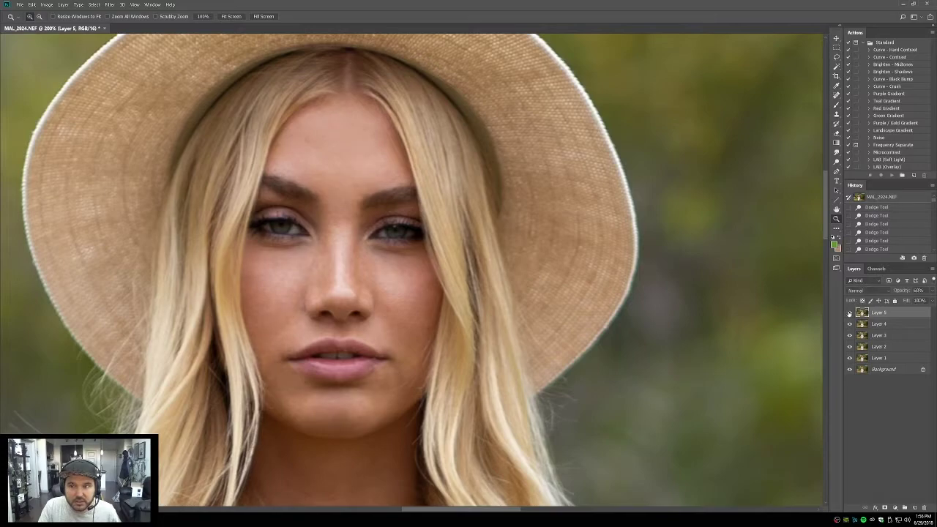
# Step: Compare the fully retouched portrait with the original Background layer
pyautogui.press('alt')
pyautogui.keyDown('alt'); pyautogui.click(849, 369); pyautogui.keyUp('alt')
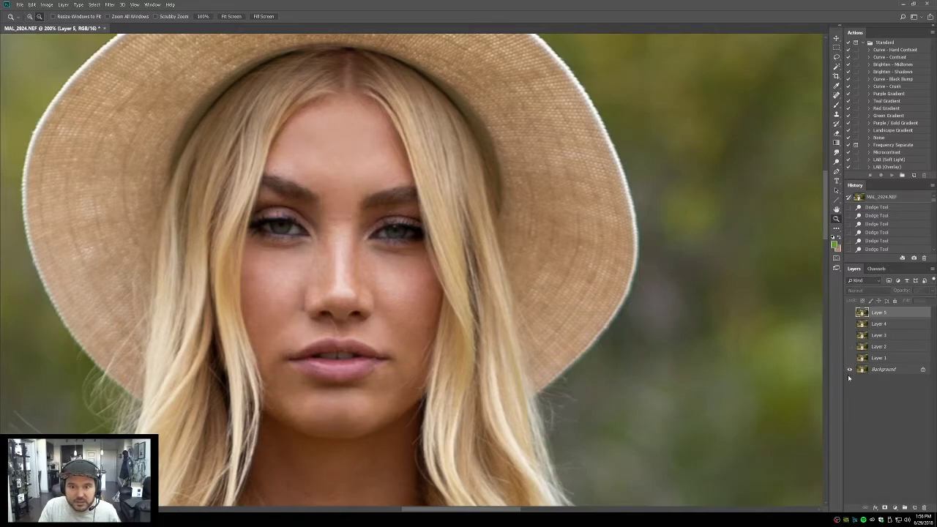
pyautogui.keyDown('alt'); pyautogui.click(849, 369); pyautogui.keyUp('alt')
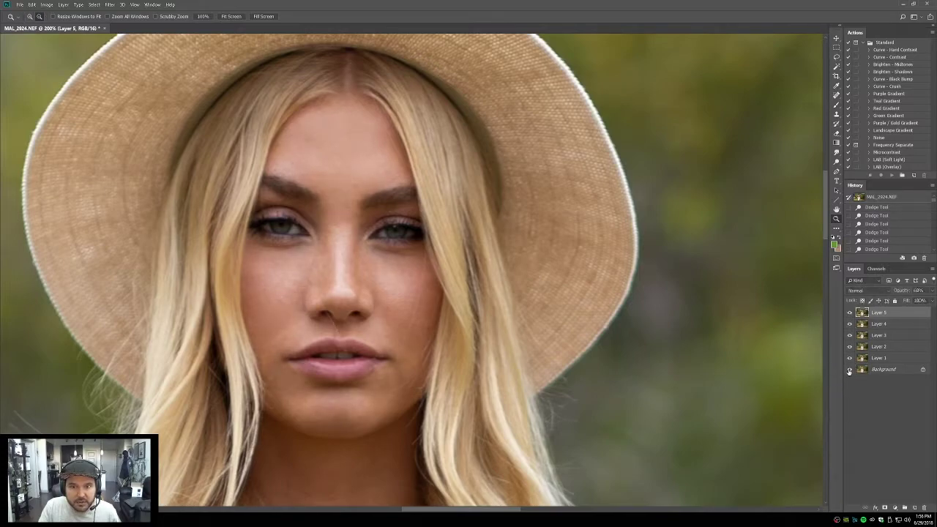
pyautogui.keyDown('alt'); pyautogui.click(849, 368); pyautogui.keyUp('alt')
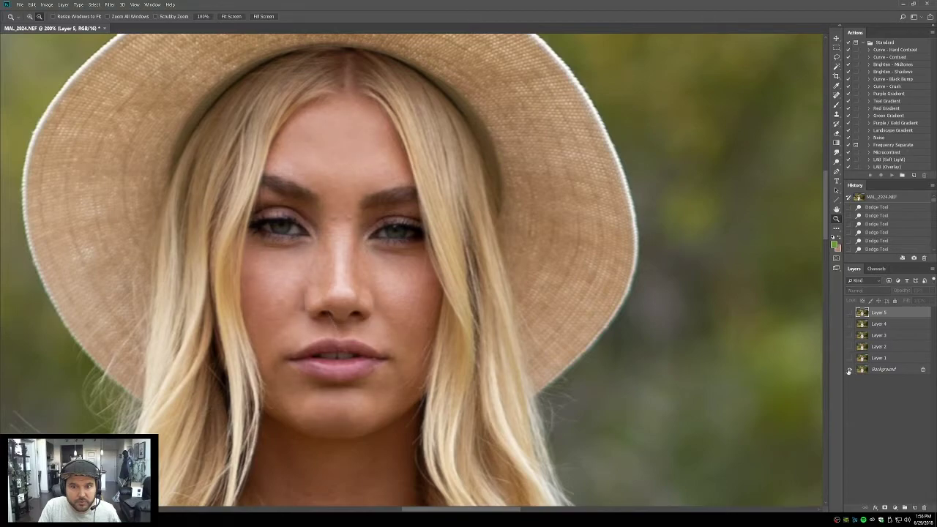
pyautogui.keyDown('alt'); pyautogui.click(849, 369); pyautogui.keyUp('alt')
pyautogui.keyDown('alt'); pyautogui.click(849, 369); pyautogui.keyUp('alt')
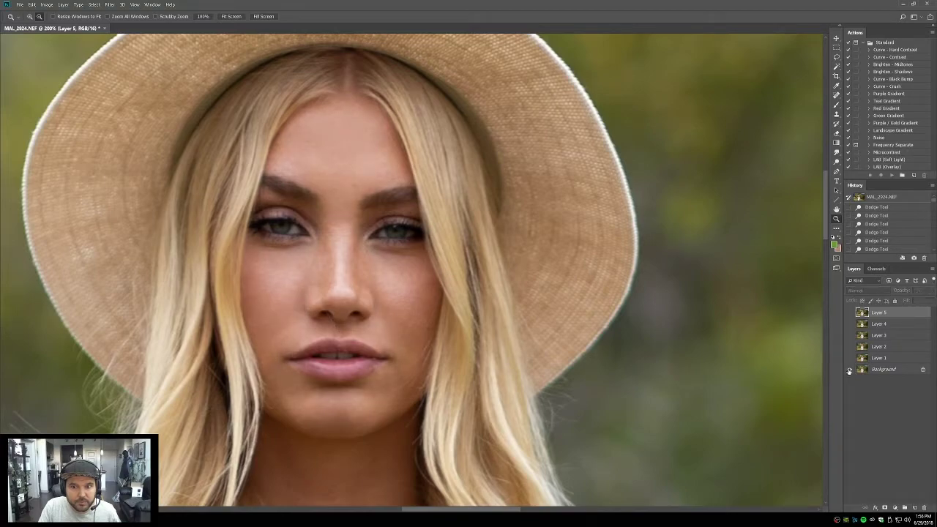
pyautogui.keyDown('alt'); pyautogui.click(849, 369); pyautogui.keyUp('alt')
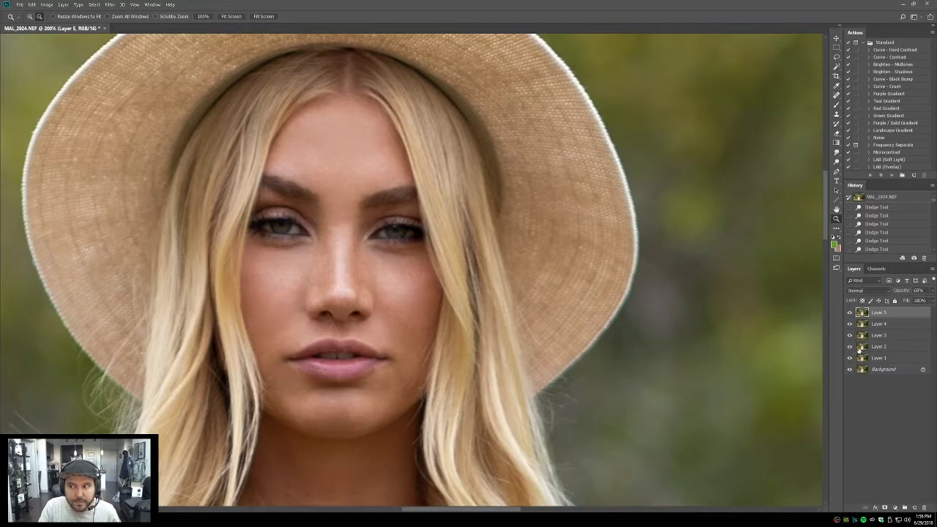
# Step: Add a new layer and set up the brush with Screen mode and 15% opacity
pyautogui.click(915, 507)
pyautogui.click(836, 106)
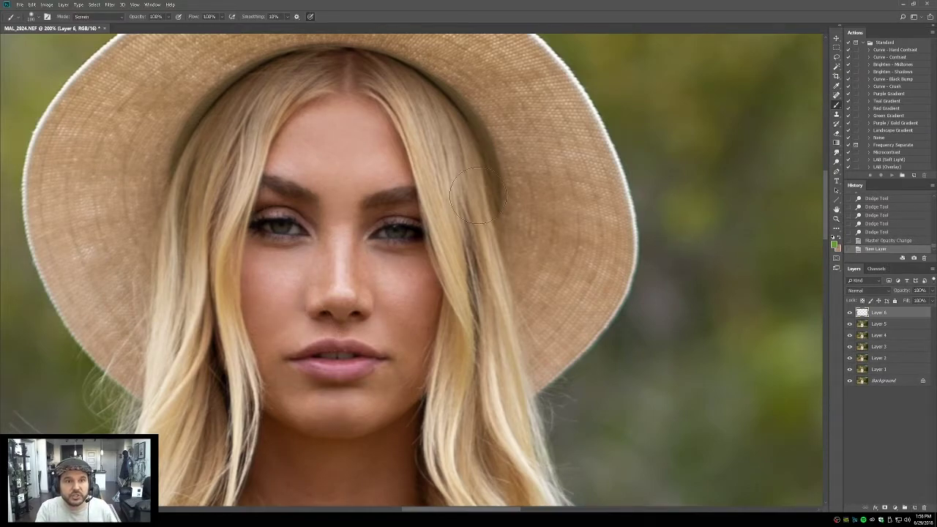
pyautogui.click(102, 19)
pyautogui.click(88, 98)
pyautogui.press('1')
pyautogui.press('5')
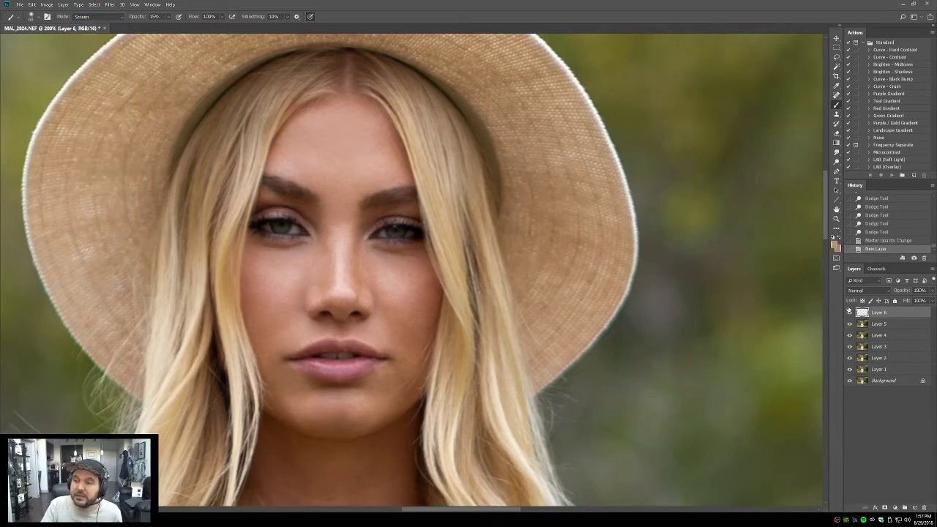
# Step: Paint skin tone over the image-left cheek on the new layer and set the layer's blending mode to Color
pyautogui.moveTo(292, 257)
pyautogui.mouseDown()
pyautogui.moveTo(262, 258)
pyautogui.moveTo(281, 264)
pyautogui.moveTo(291, 276)
pyautogui.moveTo(276, 287)
pyautogui.moveTo(281, 278)
pyautogui.moveTo(302, 307)
pyautogui.moveTo(288, 303)
pyautogui.moveTo(296, 356)
pyautogui.moveTo(306, 331)
pyautogui.mouseUp()
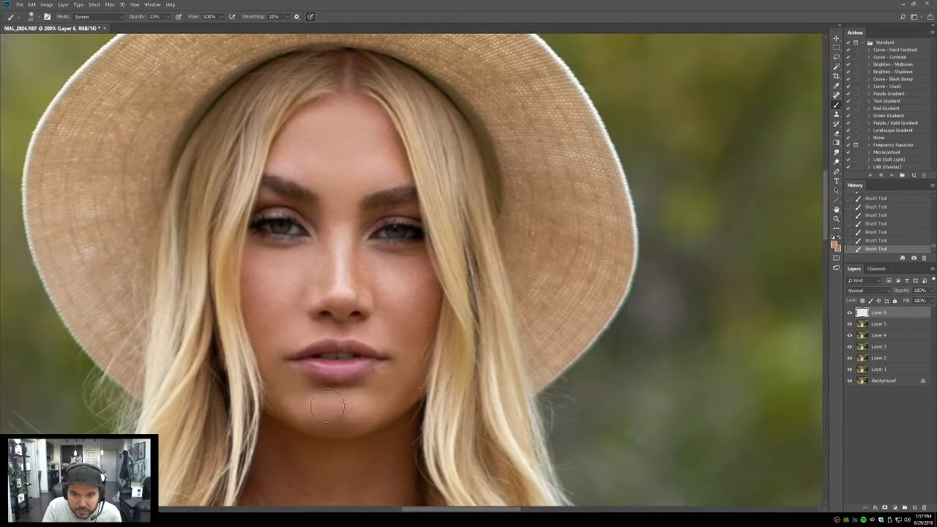
pyautogui.click(869, 290)
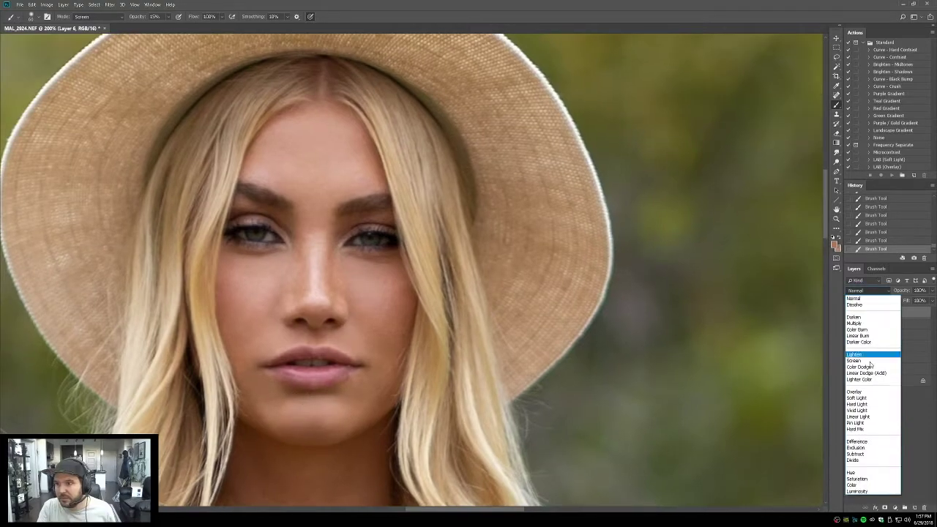
pyautogui.click(855, 484)
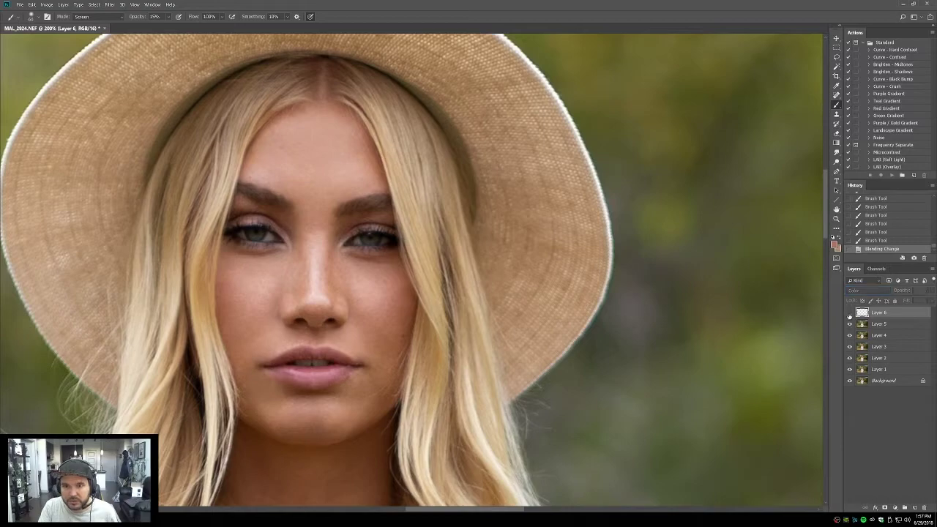
# Step: Examine the skin around the eyes and nose up close with and without the color painting on Layer 6
pyautogui.click(837, 220)
pyautogui.moveTo(241, 230); pyautogui.dragTo(380, 286)
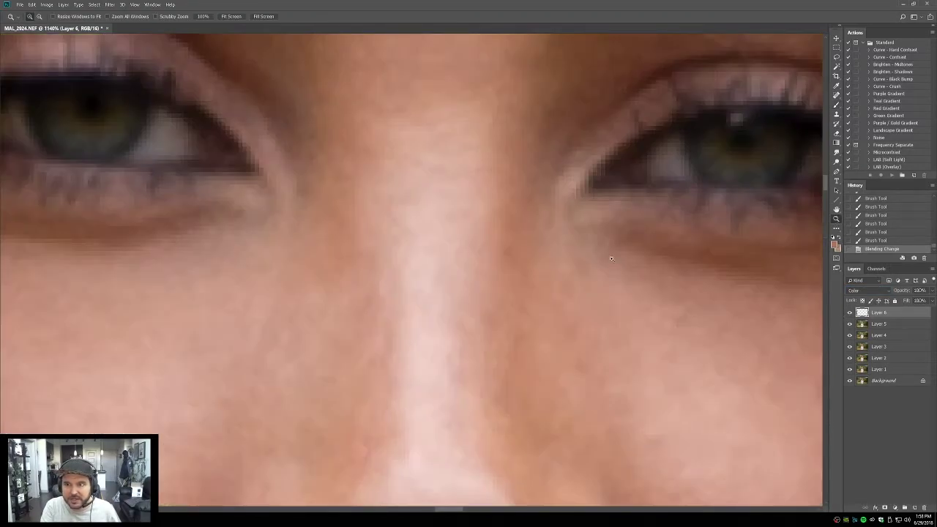
pyautogui.click(849, 313)
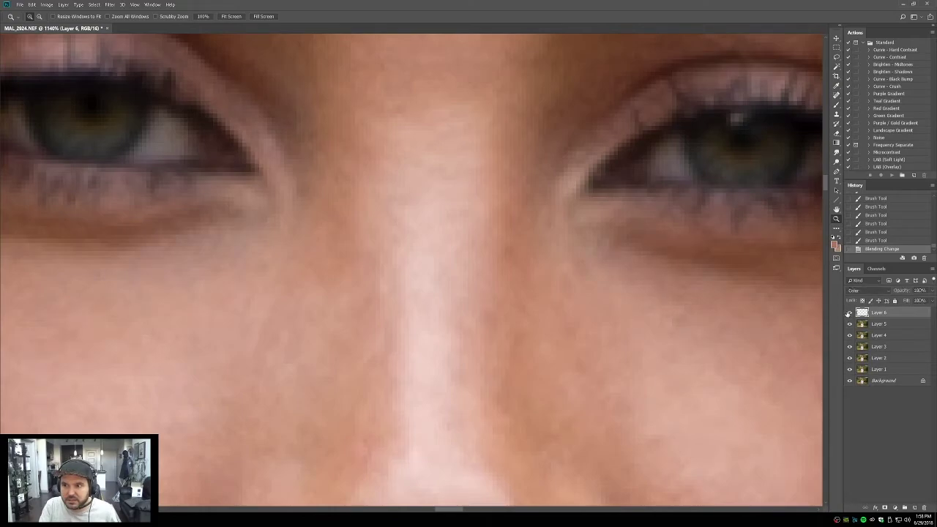
pyautogui.click(849, 313)
pyautogui.click(849, 313)
pyautogui.click(849, 313)
pyautogui.click(849, 315)
pyautogui.click(849, 313)
pyautogui.click(849, 313)
pyautogui.click(849, 314)
pyautogui.click(849, 314)
pyautogui.click(849, 314)
pyautogui.click(849, 314)
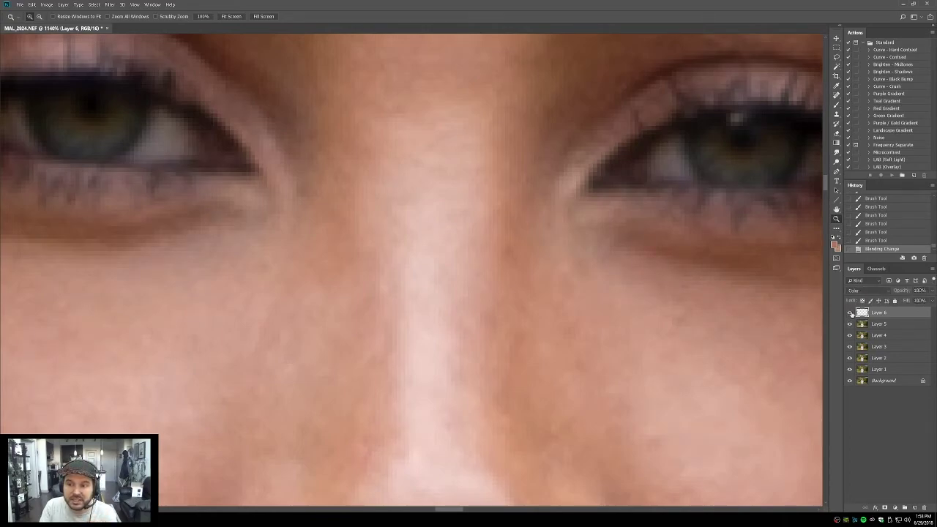
pyautogui.click(849, 314)
pyautogui.click(848, 314)
pyautogui.click(849, 314)
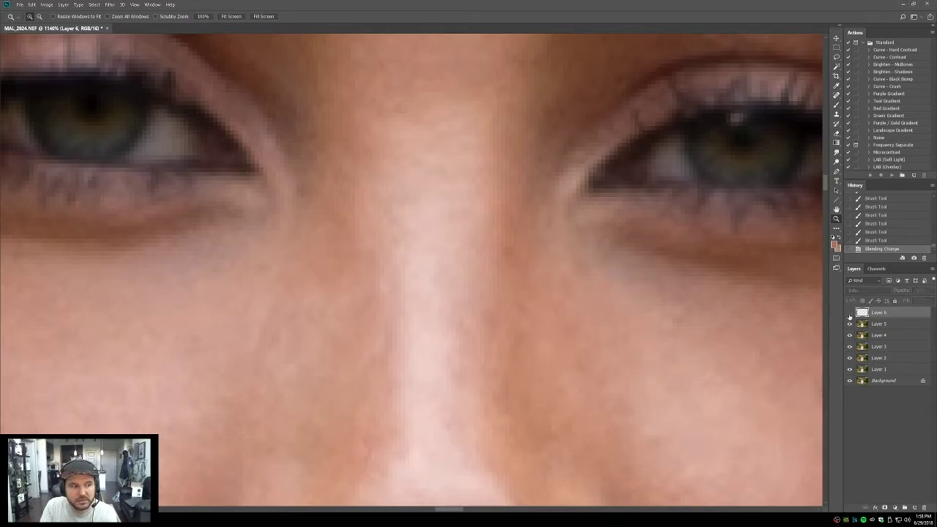
pyautogui.click(849, 314)
# Step: Add another new layer and brush skin tone over the forehead and the bridge of the nose
pyautogui.hotkey('ctrl', '0')
pyautogui.click(914, 507)
pyautogui.press('b')
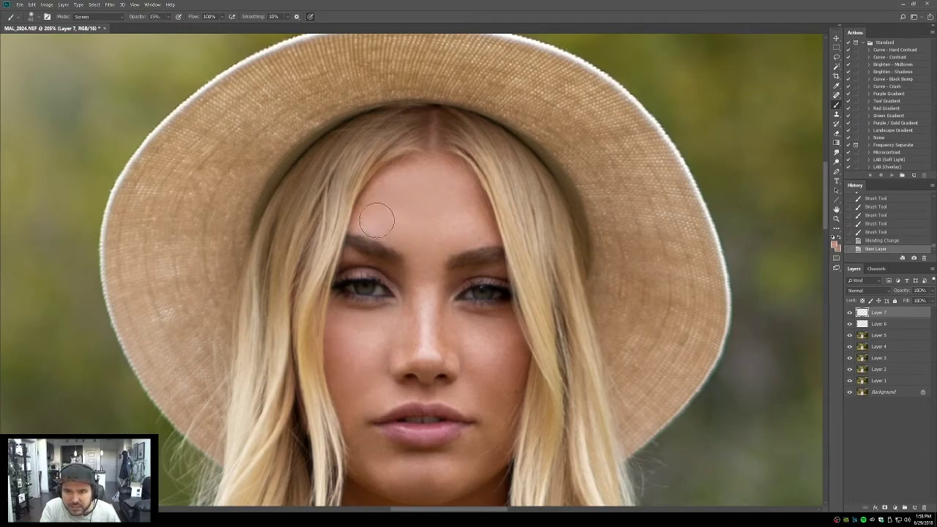
pyautogui.moveTo(417, 221)
pyautogui.mouseDown()
pyautogui.moveTo(441, 183)
pyautogui.moveTo(393, 184)
pyautogui.mouseUp()
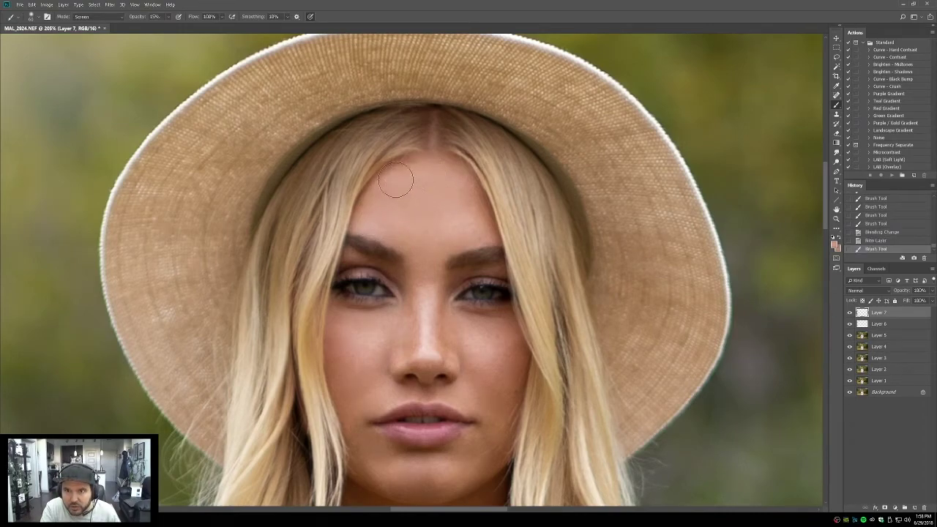
pyautogui.moveTo(473, 225)
pyautogui.mouseDown()
pyautogui.moveTo(461, 219)
pyautogui.moveTo(471, 228)
pyautogui.mouseUp()
pyautogui.moveTo(423, 324)
pyautogui.mouseDown()
pyautogui.moveTo(425, 278)
pyautogui.moveTo(426, 346)
pyautogui.mouseUp()
pyautogui.moveTo(427, 280)
pyautogui.mouseDown()
pyautogui.moveTo(423, 345)
pyautogui.moveTo(418, 335)
pyautogui.moveTo(426, 287)
pyautogui.moveTo(435, 353)
pyautogui.mouseUp()
# Step: Brush skin tone around the mouth and over the chin on the same layer
pyautogui.scroll(-2, 410, 340)
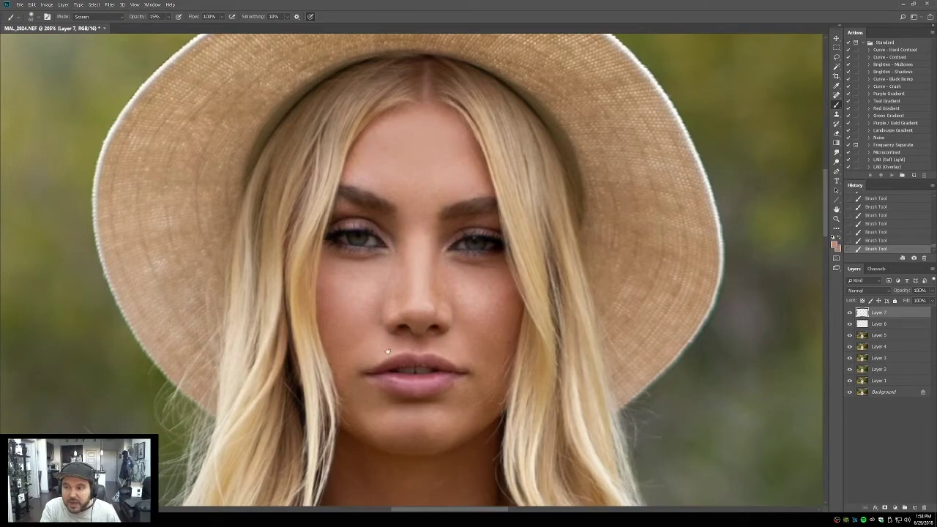
pyautogui.scroll(-2, 388, 348)
pyautogui.moveTo(457, 359)
pyautogui.mouseDown()
pyautogui.moveTo(419, 386)
pyautogui.moveTo(476, 358)
pyautogui.moveTo(377, 377)
pyautogui.mouseUp()
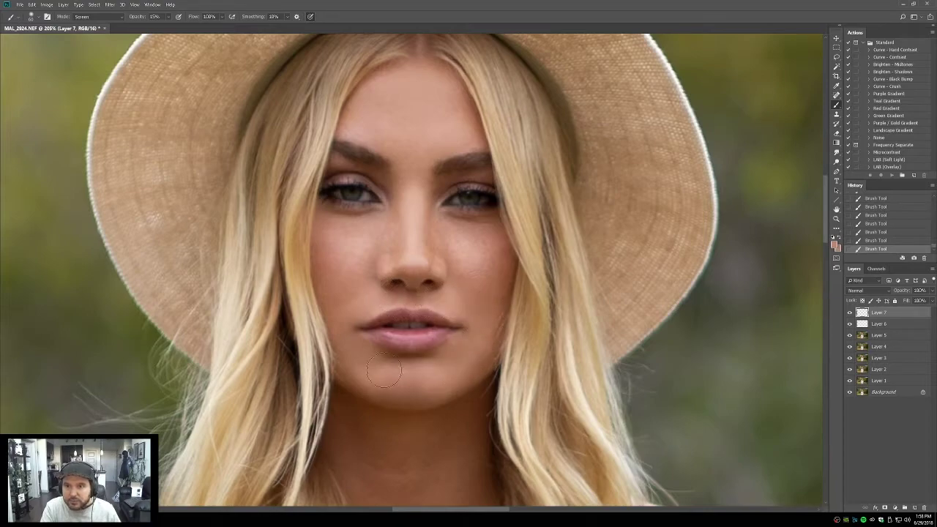
# Step: Set Layer 7's blending mode to Color and its opacity to 75%
pyautogui.click(868, 291)
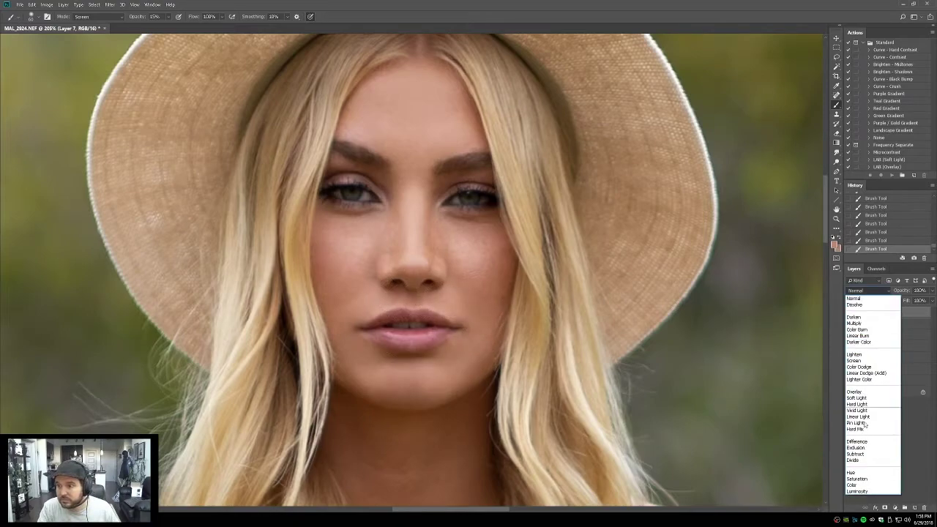
pyautogui.click(860, 483)
pyautogui.click(850, 313)
pyautogui.click(850, 313)
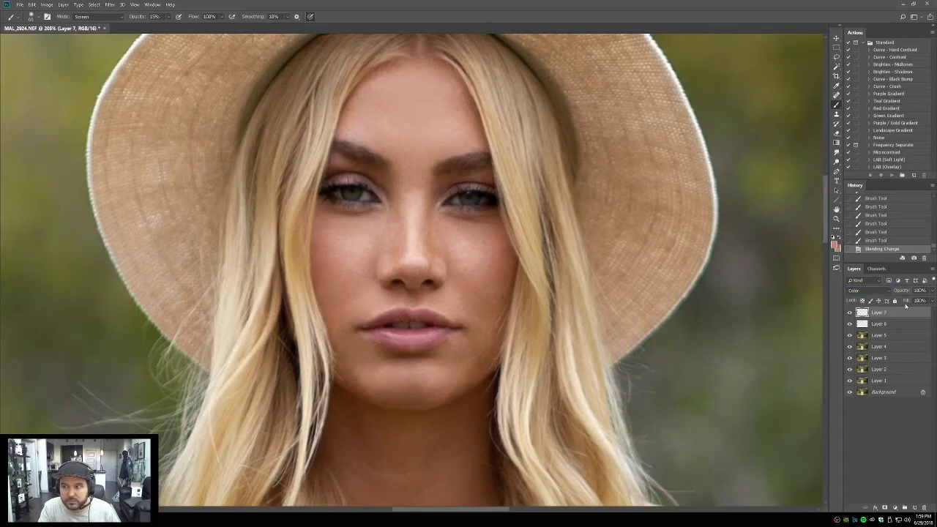
pyautogui.write('75')
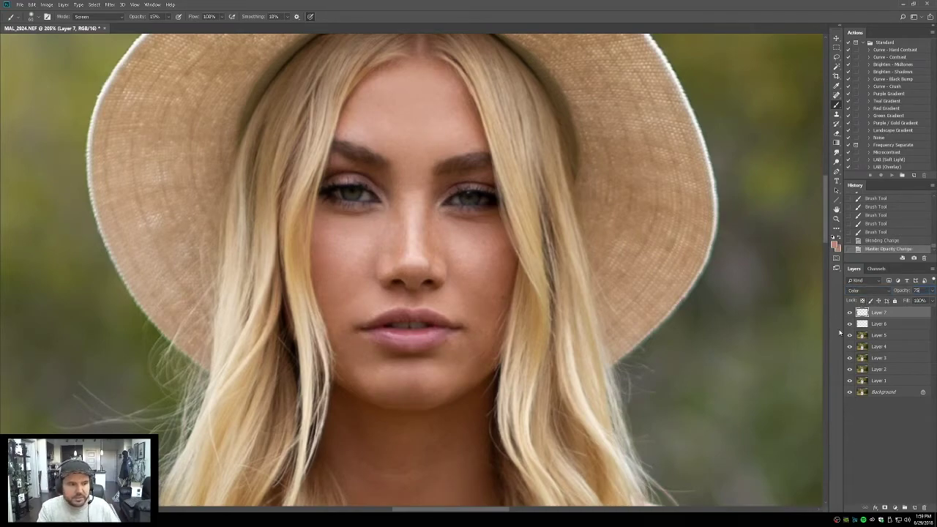
pyautogui.click(865, 412)
# Step: Compare the retouched portrait with the original Background layer
pyautogui.keyDown('alt'); pyautogui.click(849, 392); pyautogui.keyUp('alt')
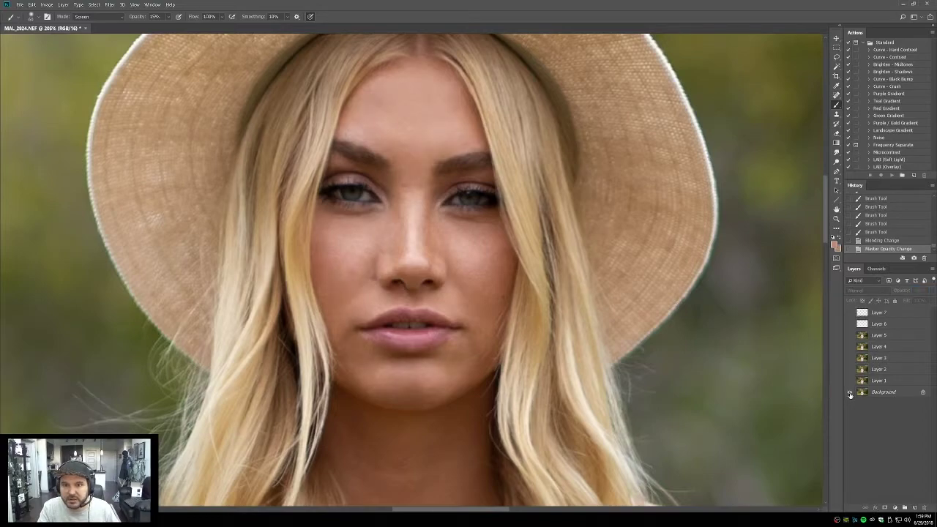
pyautogui.keyDown('alt'); pyautogui.click(849, 392); pyautogui.keyUp('alt')
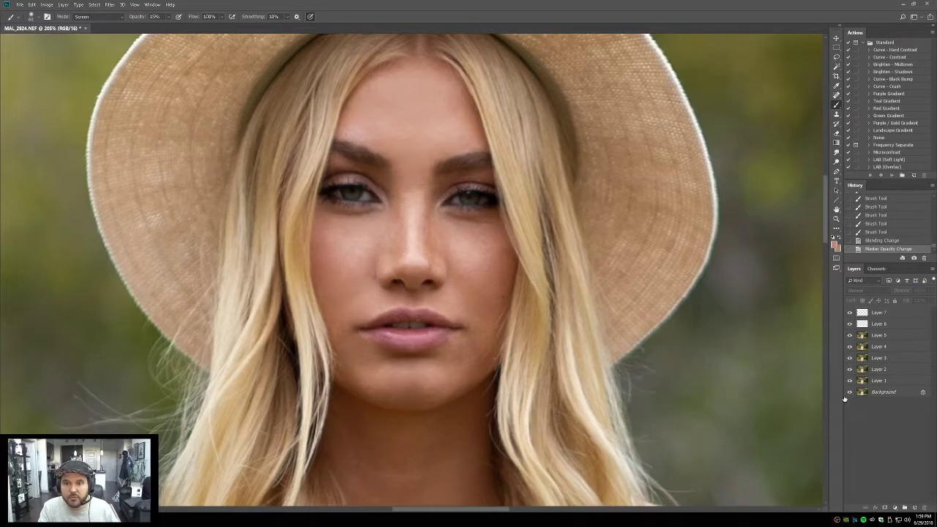
# Step: Stamp all visible layers into a new layer, add a black mask to it, and show the mask as a red overlay
pyautogui.click(836, 218)
pyautogui.moveTo(327, 148); pyautogui.dragTo(563, 235)
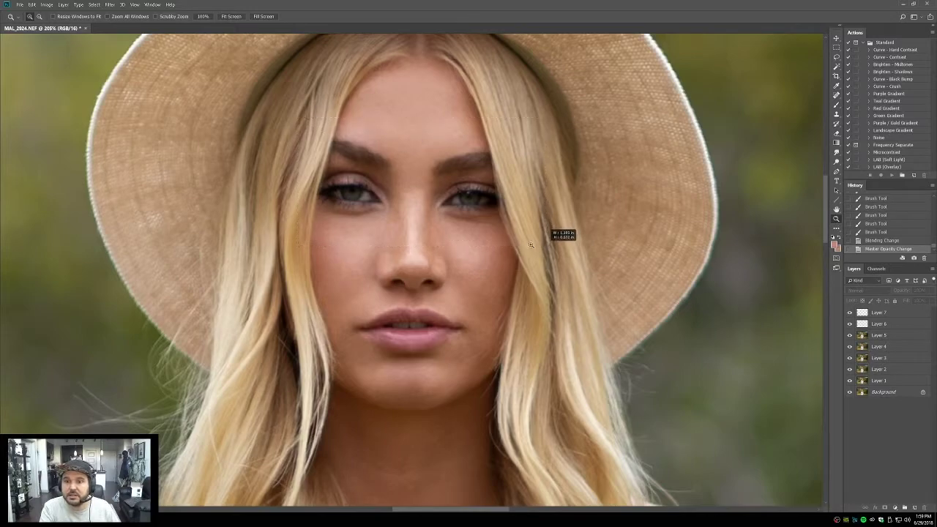
pyautogui.press('b')
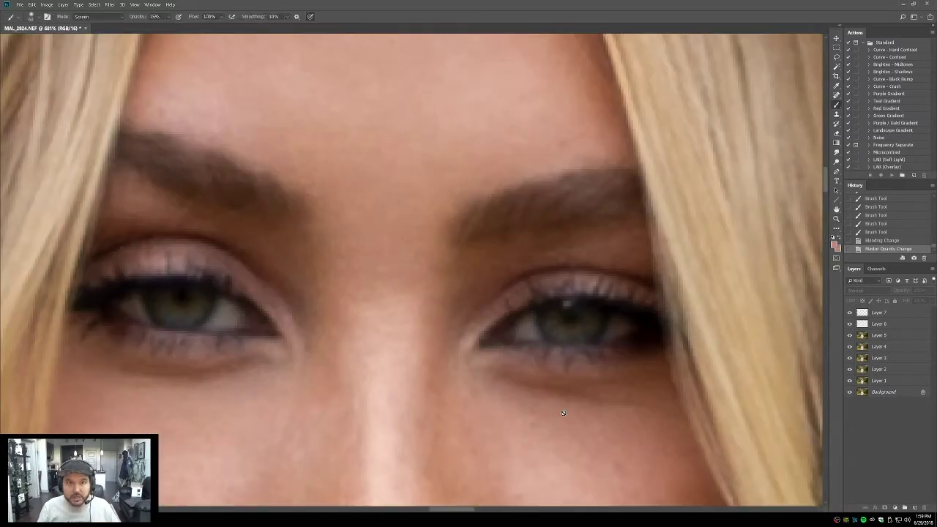
pyautogui.hotkey('shift', 'alt', 'n')
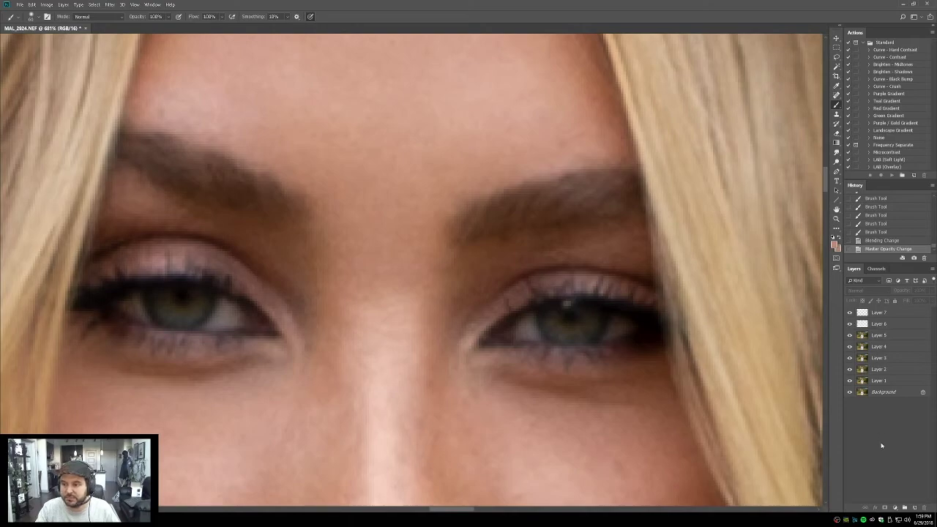
pyautogui.hotkey('ctrl', 'shift', 'alt', 'e')
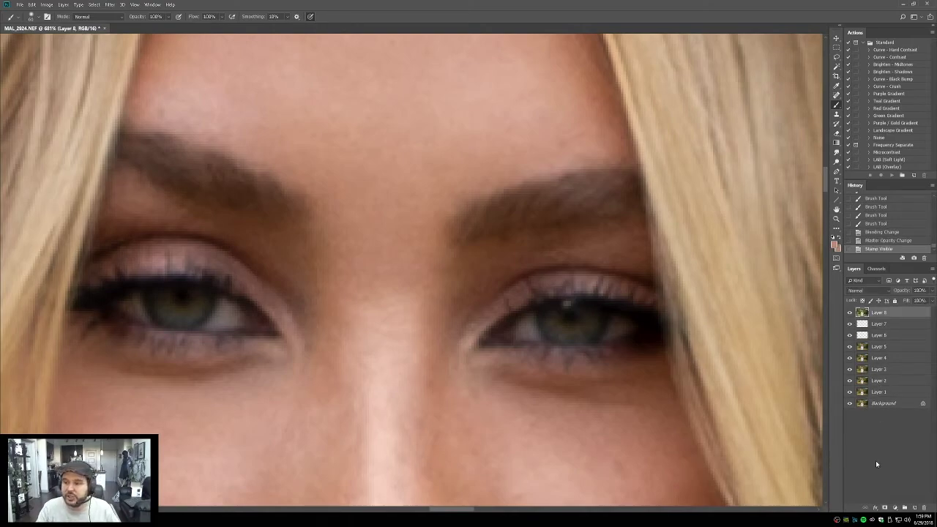
pyautogui.keyDown('alt'); pyautogui.click(884, 508); pyautogui.keyUp('alt')
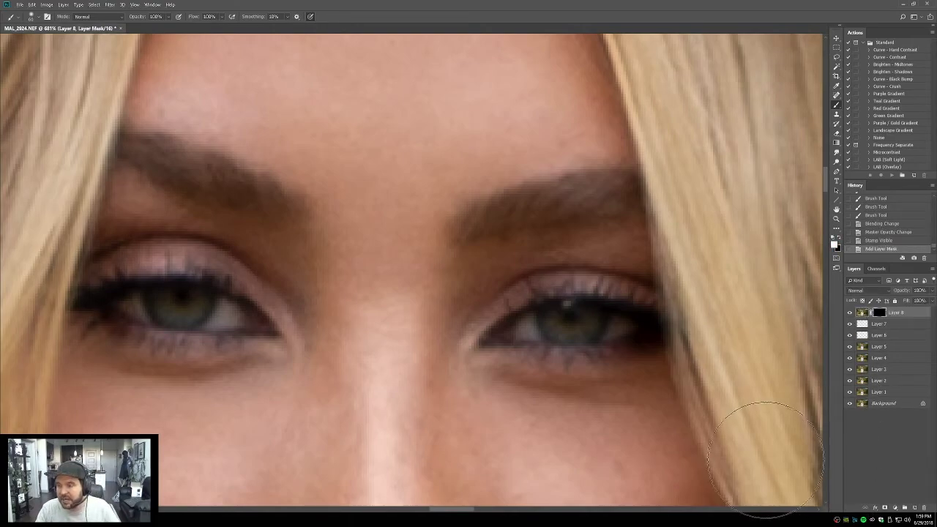
pyautogui.press('\\')
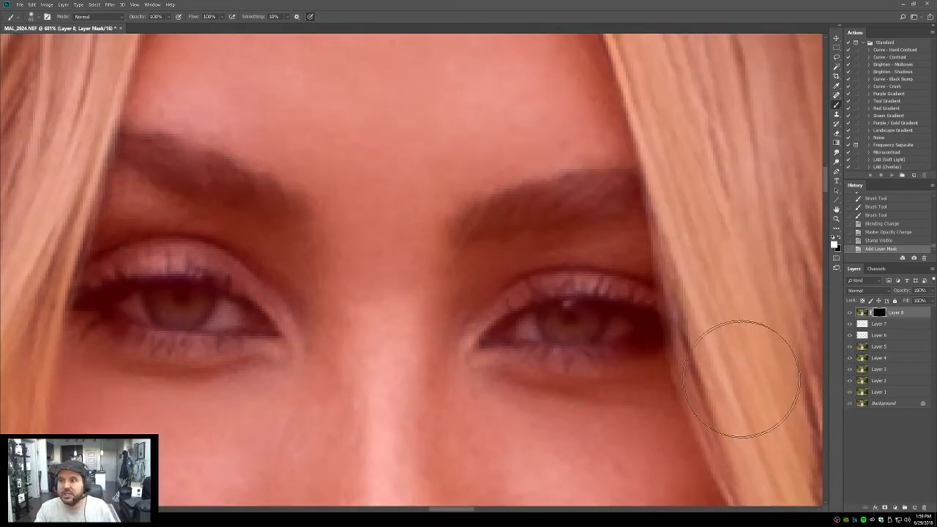
# Step: Reveal both irises on Layer 8's mask with a small white brush and mask the pupils back out with black
pyautogui.moveTo(578, 373); pyautogui.dragTo(519, 278)
pyautogui.press('[')
pyautogui.press('[')
pyautogui.press('[')
pyautogui.press('[')
pyautogui.press('[')
pyautogui.press('[')
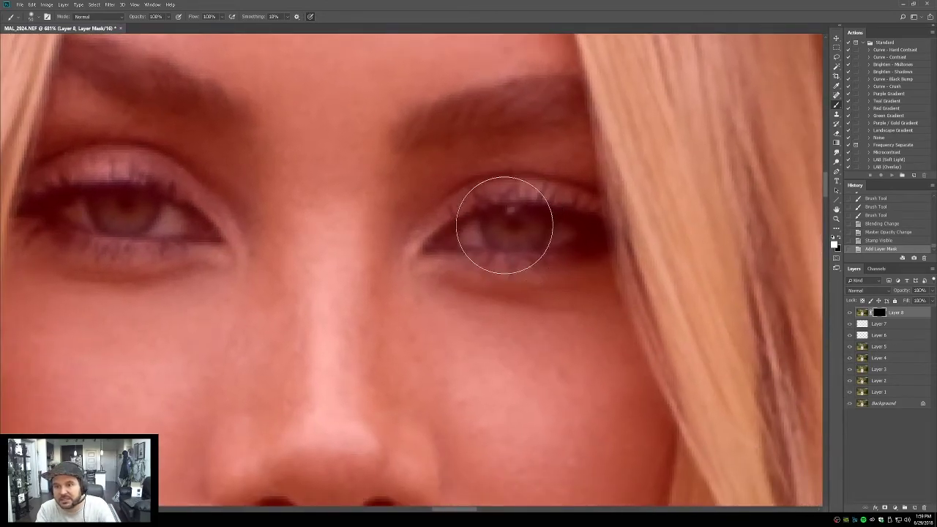
pyautogui.moveTo(496, 217)
pyautogui.mouseDown()
pyautogui.moveTo(525, 236)
pyautogui.moveTo(533, 218)
pyautogui.moveTo(522, 241)
pyautogui.moveTo(538, 221)
pyautogui.moveTo(484, 220)
pyautogui.moveTo(539, 221)
pyautogui.moveTo(520, 240)
pyautogui.moveTo(463, 224)
pyautogui.mouseUp()
pyautogui.moveTo(94, 200)
pyautogui.mouseDown()
pyautogui.moveTo(118, 227)
pyautogui.moveTo(150, 207)
pyautogui.moveTo(95, 204)
pyautogui.moveTo(125, 203)
pyautogui.mouseUp()
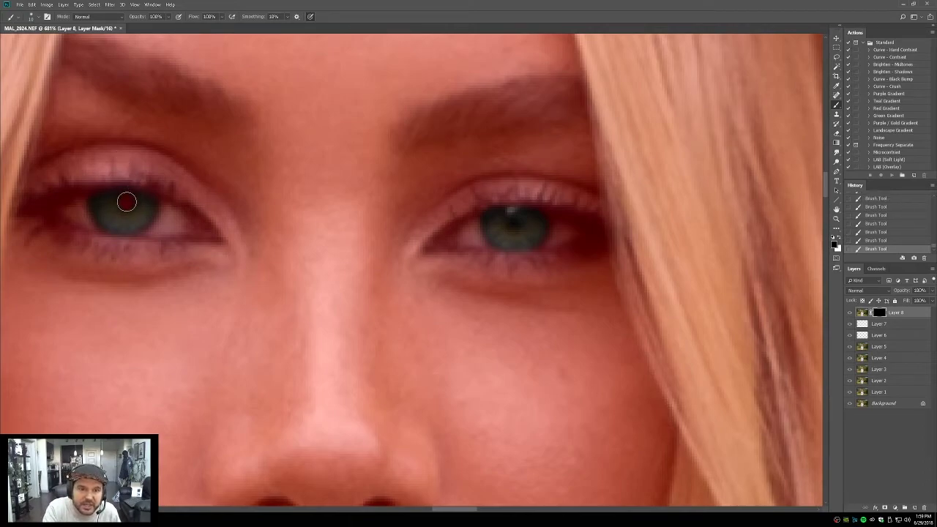
pyautogui.moveTo(513, 231); pyautogui.dragTo(510, 217)
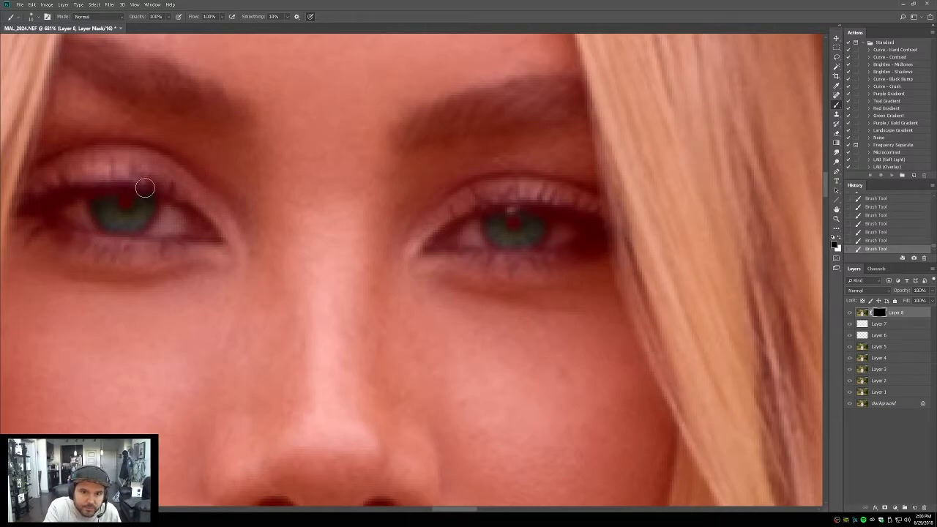
# Step: Brighten the irises by raising the RGB curve on Layer 8's image with a Curves adjustment
pyautogui.click(860, 313)
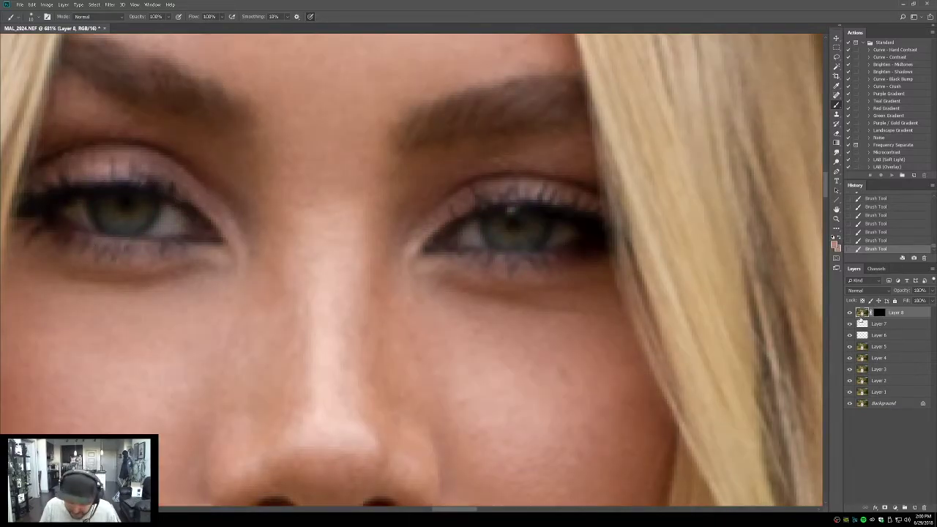
pyautogui.hotkey('ctrl', 'm')
pyautogui.moveTo(663, 425); pyautogui.dragTo(650, 417)
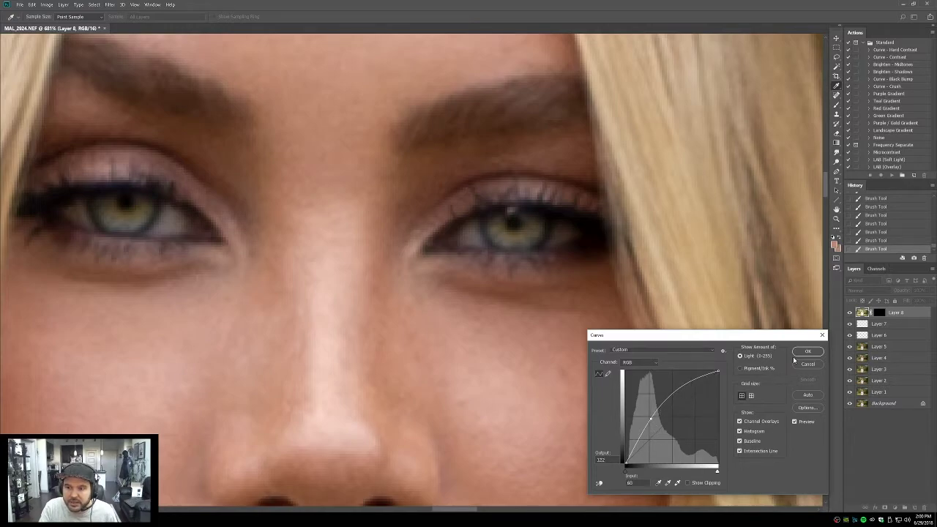
pyautogui.click(807, 351)
# Step: Duplicate the brightened eye layer and set the copy to Soft Light at 33% opacity
pyautogui.click(837, 218)
pyautogui.hotkey('ctrl', '0')
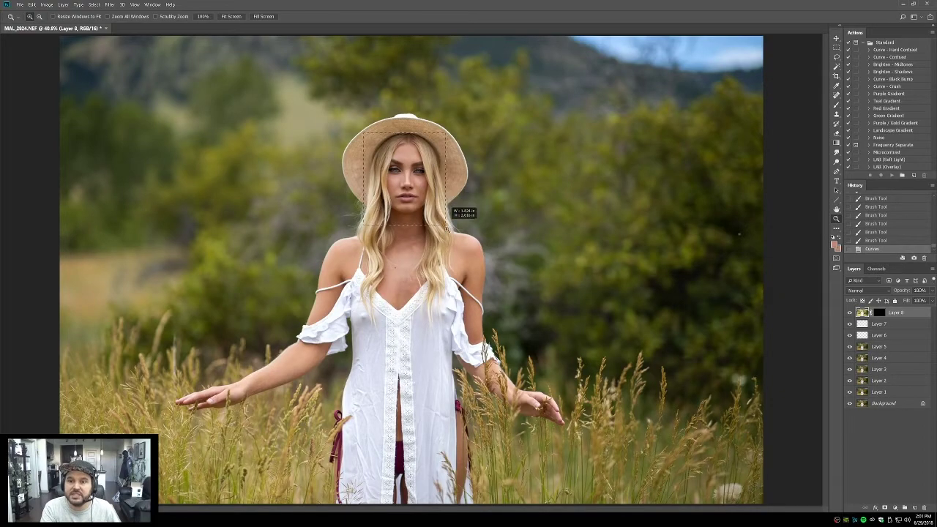
pyautogui.click(448, 231)
pyautogui.click(500, 216)
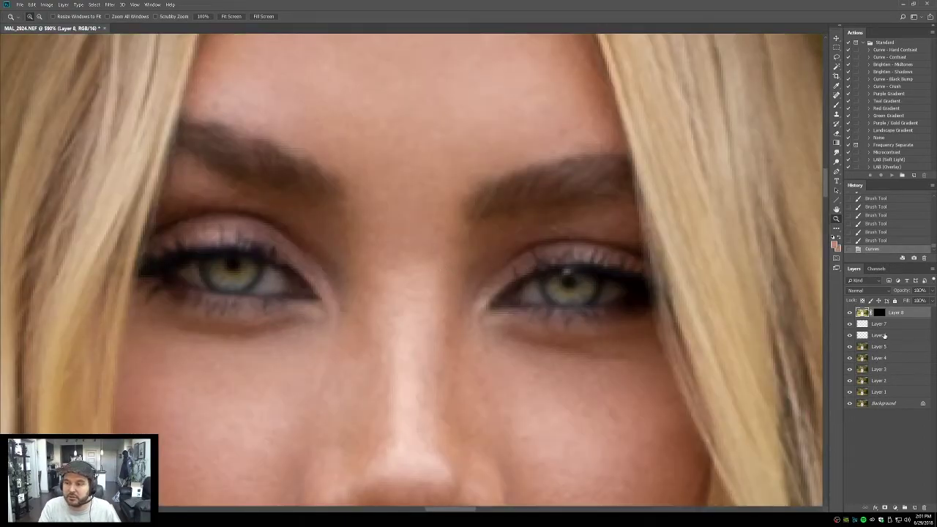
pyautogui.hotkey('ctrl', 'j')
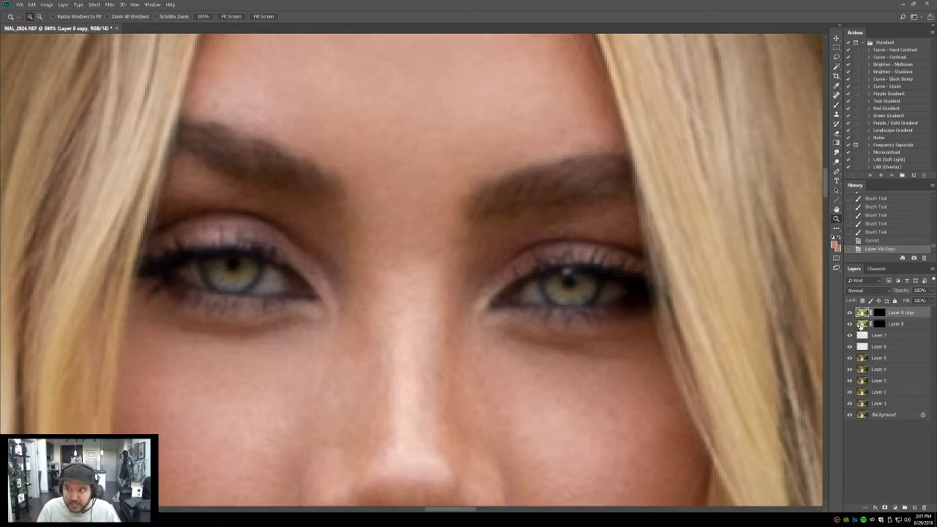
pyautogui.click(861, 290)
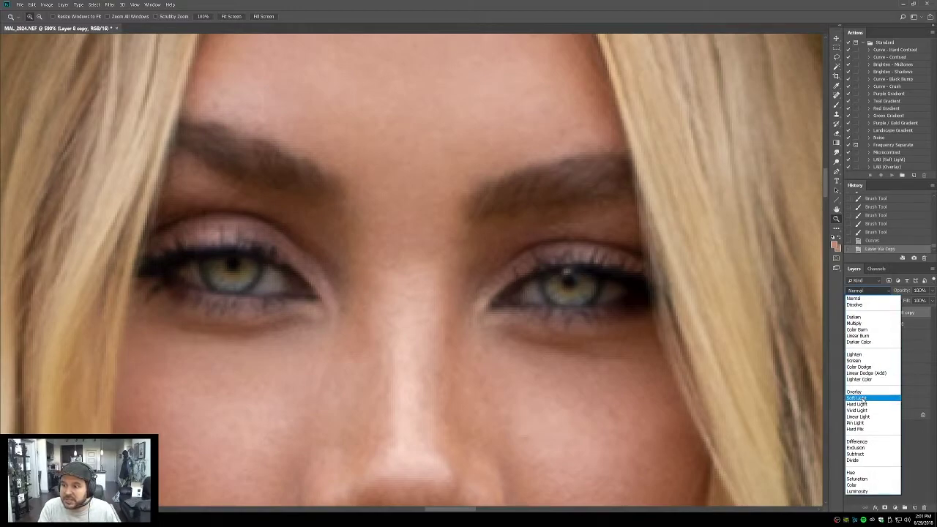
pyautogui.click(864, 386)
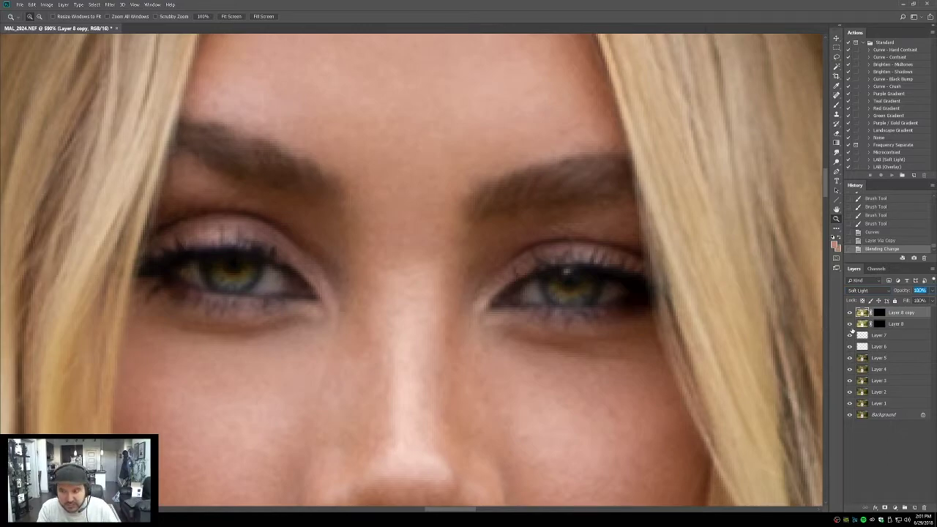
pyautogui.write('33')
# Step: Set Layer 8's opacity to 40% and compare the eyes with the layer hidden and shown
pyautogui.click(862, 324)
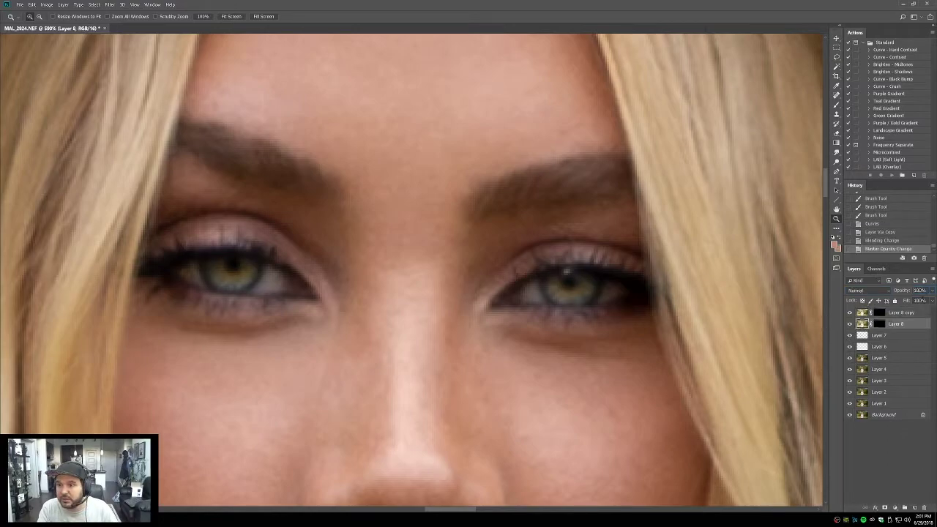
pyautogui.write('40')
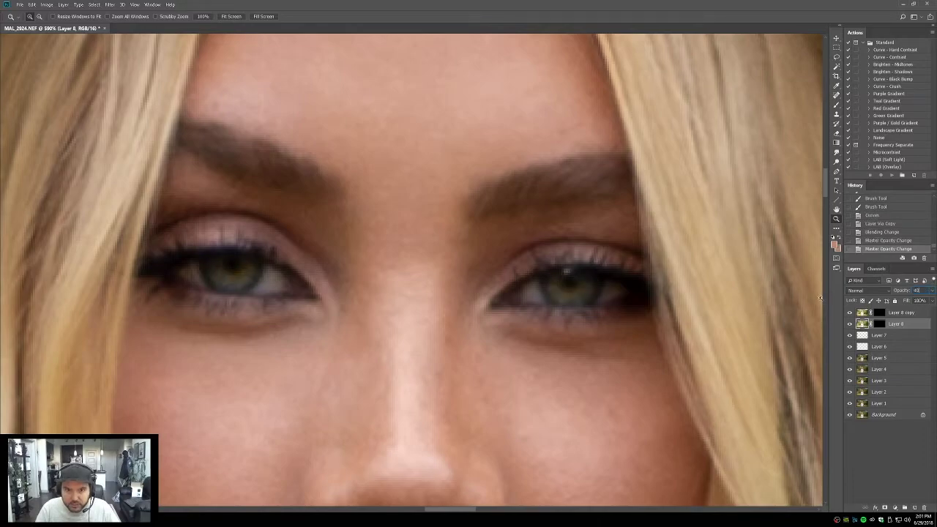
pyautogui.click(849, 323)
pyautogui.click(849, 323)
pyautogui.click(849, 323)
pyautogui.click(848, 324)
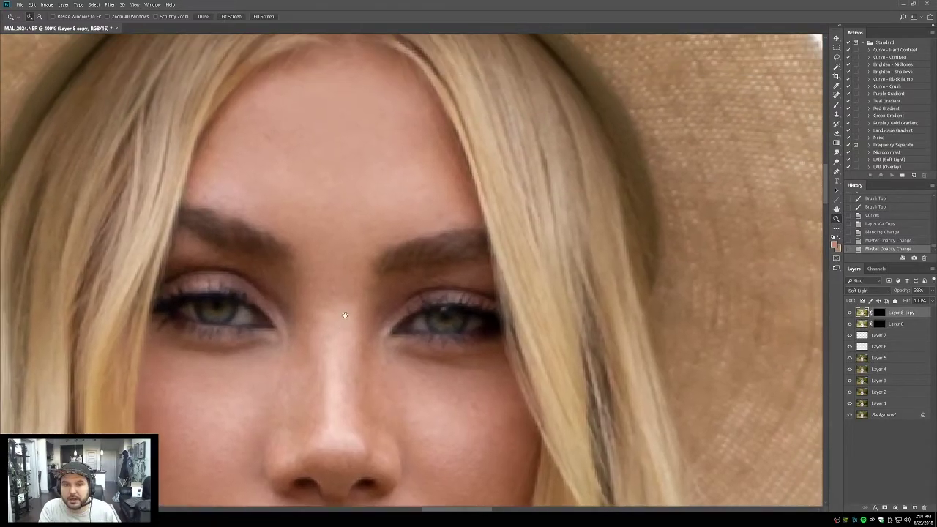
# Step: Stamp the visible layers into a new layer and patch the skin beside the inner end of the right-hand eyebrow
pyautogui.hotkey('ctrl', 'shift', 'alt', 'e')
pyautogui.click(366, 287)
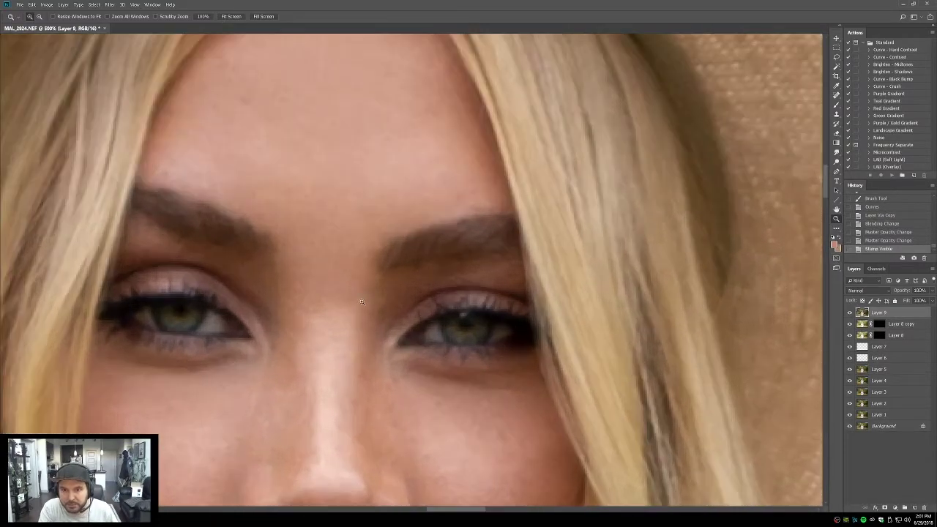
pyautogui.click(365, 293)
pyautogui.press('j')
pyautogui.moveTo(371, 289)
pyautogui.mouseDown()
pyautogui.moveTo(387, 272)
pyautogui.moveTo(370, 288)
pyautogui.mouseUp()
pyautogui.moveTo(376, 283)
pyautogui.mouseDown()
pyautogui.moveTo(380, 259)
pyautogui.moveTo(371, 295)
pyautogui.moveTo(397, 272)
pyautogui.mouseUp()
pyautogui.hotkey('ctrl', 'd')
pyautogui.hotkey('ctrl', 'd')
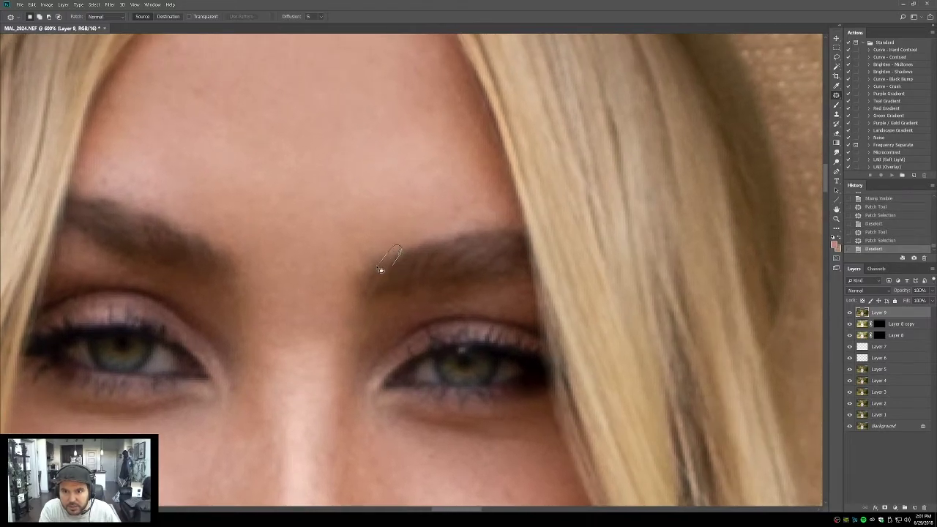
pyautogui.moveTo(366, 303)
pyautogui.mouseDown()
pyautogui.moveTo(413, 276)
pyautogui.moveTo(408, 286)
pyautogui.mouseUp()
pyautogui.hotkey('ctrl', 'd')
pyautogui.hotkey('ctrl', 'alt', 'z')
pyautogui.hotkey('ctrl', 'alt', 'z')
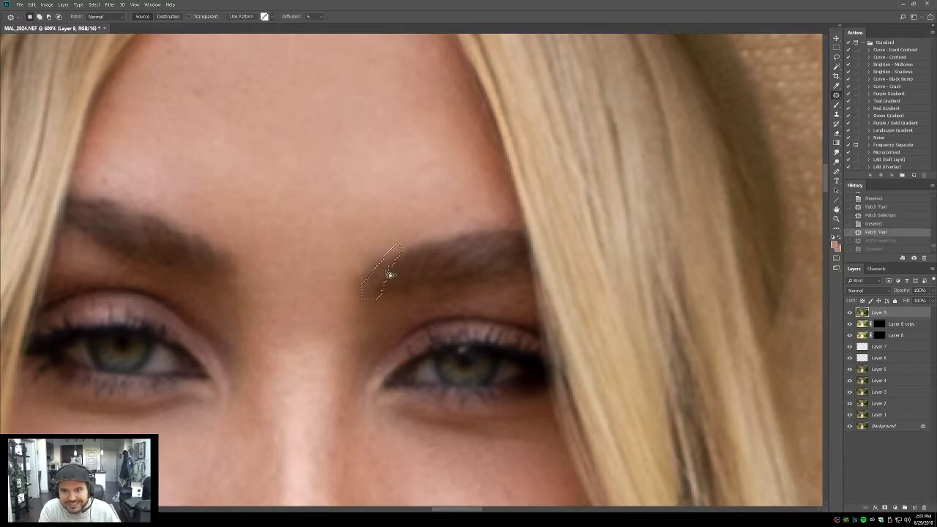
pyautogui.hotkey('ctrl', 'shift', 'z')
pyautogui.hotkey('ctrl', 'shift', 'z')
# Step: Patch the inner edge of the right-hand eyebrow and the uneven skin between the left-hand eyebrow and eyelid
pyautogui.moveTo(395, 288)
pyautogui.mouseDown()
pyautogui.moveTo(376, 300)
pyautogui.moveTo(388, 272)
pyautogui.mouseUp()
pyautogui.hotkey('ctrl', 'd')
pyautogui.hotkey('ctrl', 'd')
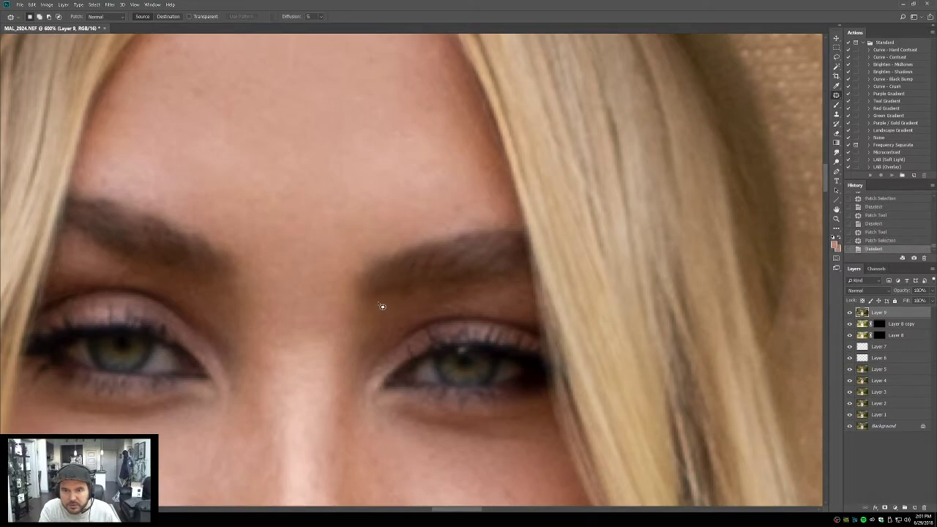
pyautogui.moveTo(380, 307); pyautogui.dragTo(400, 310)
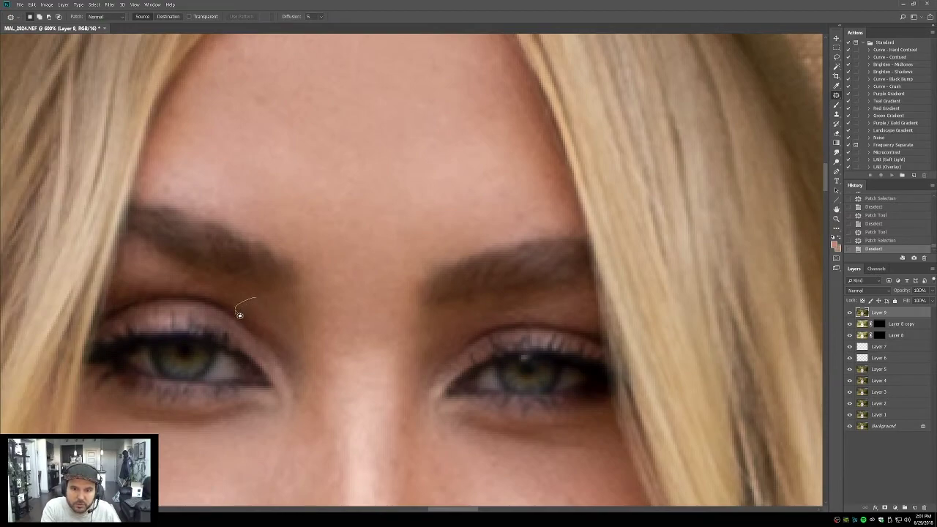
pyautogui.moveTo(266, 298); pyautogui.dragTo(262, 340)
pyautogui.hotkey('ctrl', 'd')
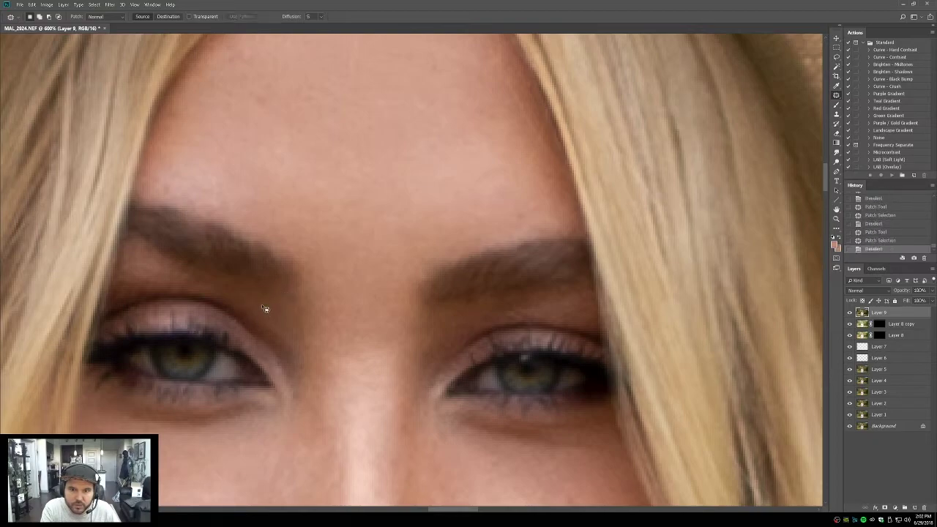
pyautogui.moveTo(278, 296); pyautogui.dragTo(228, 322)
pyautogui.press('j')
# Step: Patch the small dark blemishes on the left side of the forehead
pyautogui.moveTo(369, 237); pyautogui.dragTo(278, 306)
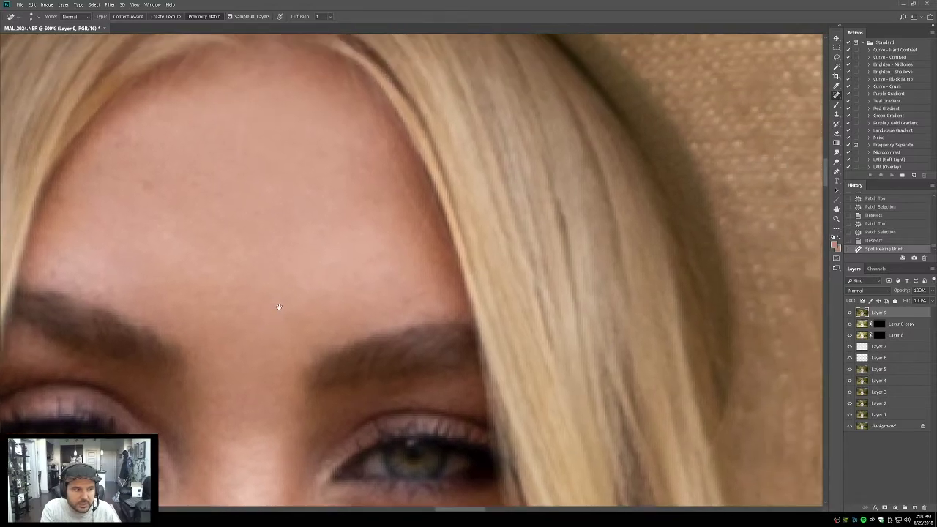
pyautogui.moveTo(393, 259); pyautogui.dragTo(378, 278)
pyautogui.press('j')
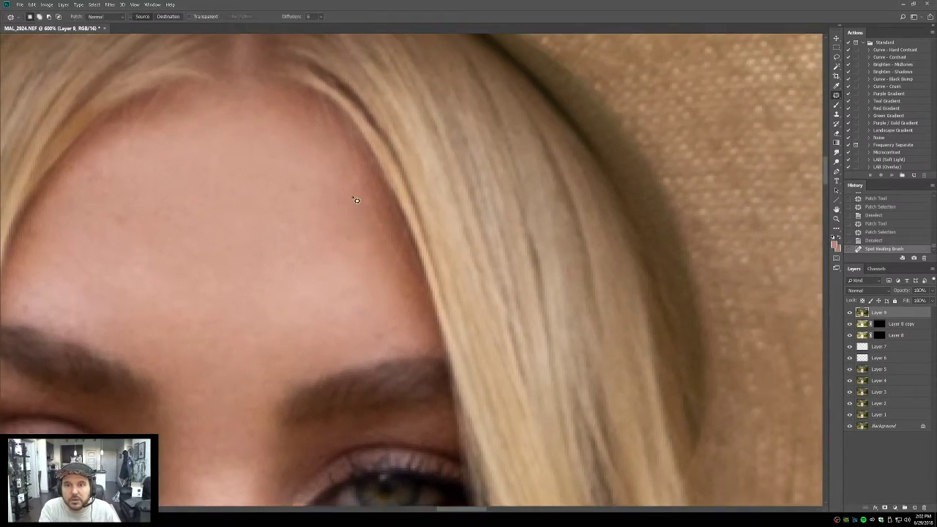
pyautogui.moveTo(219, 162)
pyautogui.mouseDown()
pyautogui.moveTo(209, 177)
pyautogui.moveTo(124, 225)
pyautogui.moveTo(119, 212)
pyautogui.mouseUp()
pyautogui.hotkey('ctrl', 'd')
pyautogui.moveTo(119, 212); pyautogui.dragTo(138, 212)
pyautogui.hotkey('ctrl', 'd')
# Step: Patch the skin along the right-hand hairline and spot-heal the small marks beside it
pyautogui.hscroll(5, 171, 218)
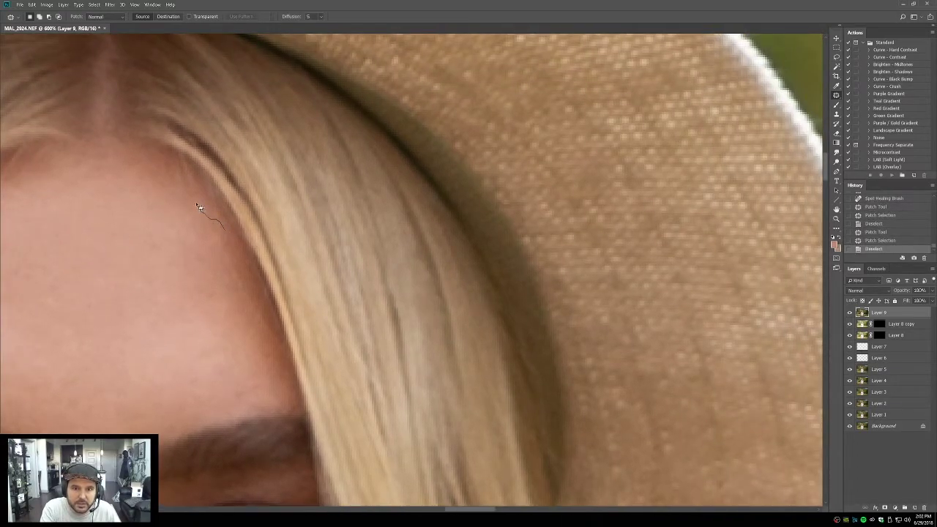
pyautogui.moveTo(221, 230); pyautogui.dragTo(193, 244)
pyautogui.hotkey('ctrl', 'd')
pyautogui.scroll(2, 209, 266)
pyautogui.hscroll(-1, 209, 266)
pyautogui.press('j')
pyautogui.click(231, 255)
pyautogui.click(227, 283)
pyautogui.click(222, 255)
pyautogui.click(234, 261)
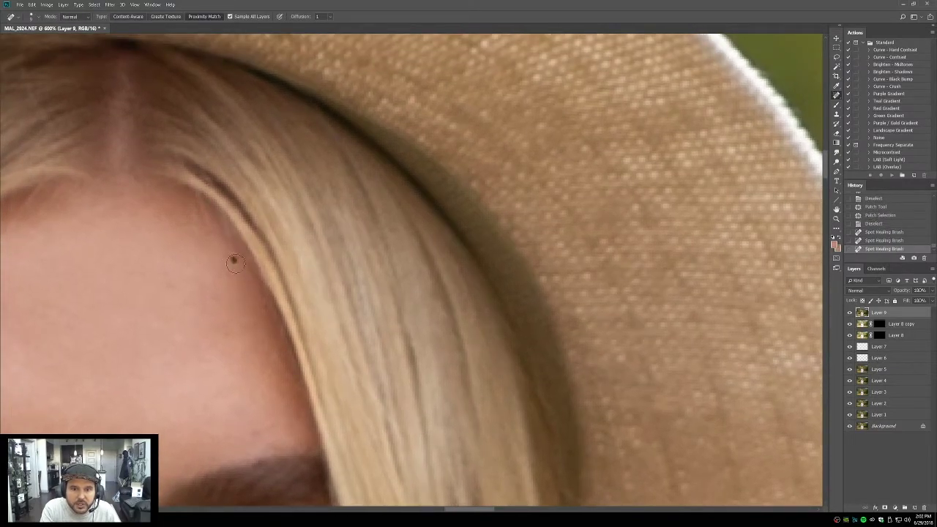
# Step: Patch the remaining uneven skin on the upper right of the forehead, next to the hair
pyautogui.scroll(2, 228, 252)
pyautogui.hscroll(-1, 229, 253)
pyautogui.hotkey('shift', 'j')
pyautogui.moveTo(212, 229)
pyautogui.mouseDown()
pyautogui.moveTo(227, 272)
pyautogui.moveTo(229, 248)
pyautogui.mouseUp()
pyautogui.hotkey('ctrl', 'd')
pyautogui.scroll(-3, 226, 272)
pyautogui.hscroll(1, 227, 272)
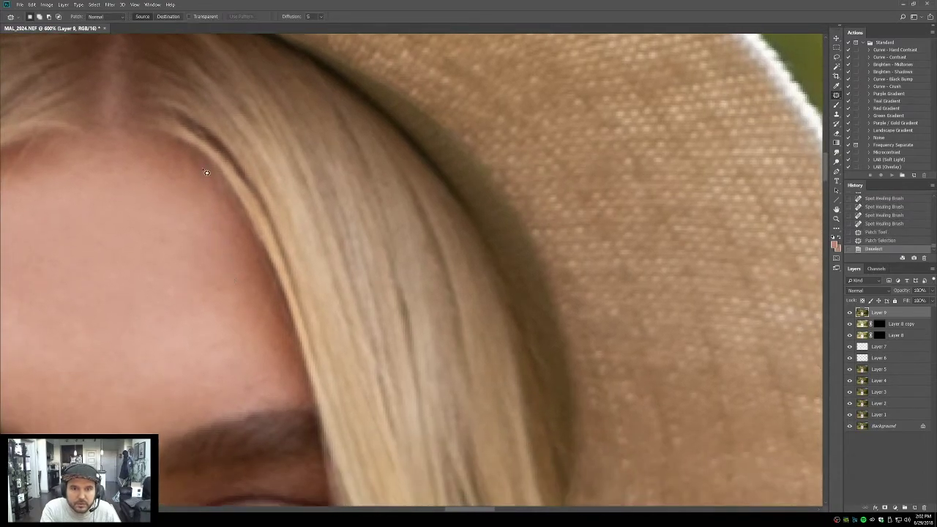
pyautogui.moveTo(203, 189); pyautogui.dragTo(199, 192)
pyautogui.moveTo(199, 176); pyautogui.dragTo(216, 211)
pyautogui.hotkey('ctrl', 'd')
# Step: Patch the skin lower along the right-hand hairline and spot-heal the marks above the eyebrow
pyautogui.scroll(-2, 268, 266)
pyautogui.hscroll(1, 268, 266)
pyautogui.moveTo(250, 294)
pyautogui.mouseDown()
pyautogui.moveTo(247, 260)
pyautogui.moveTo(272, 295)
pyautogui.mouseUp()
pyautogui.hotkey('ctrl', 'd')
pyautogui.hotkey('shift', 'j')
pyautogui.click(262, 311)
pyautogui.click(262, 312)
pyautogui.click(246, 342)
# Step: Frame the model's face and compare it repeatedly with the unretouched Background layer by hiding and showing all other layers
pyautogui.doubleClick(837, 219)
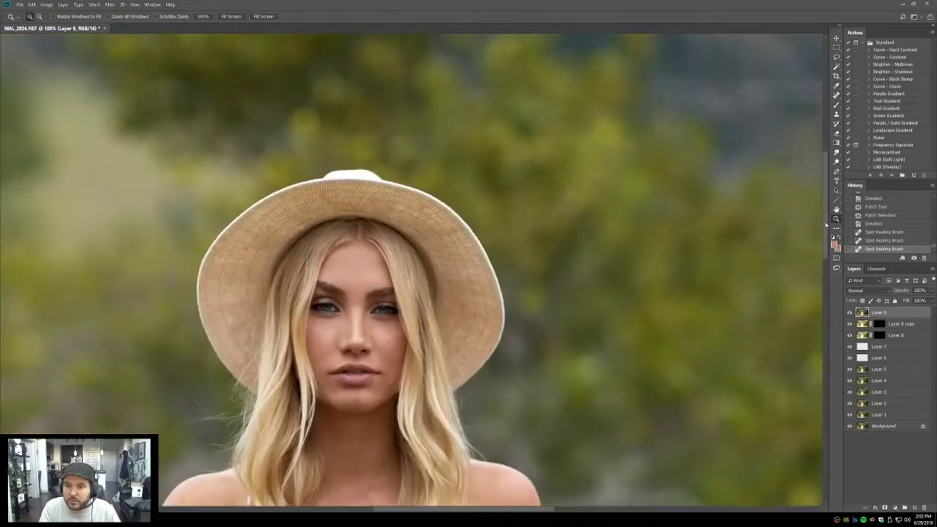
pyautogui.moveTo(251, 196); pyautogui.dragTo(498, 416)
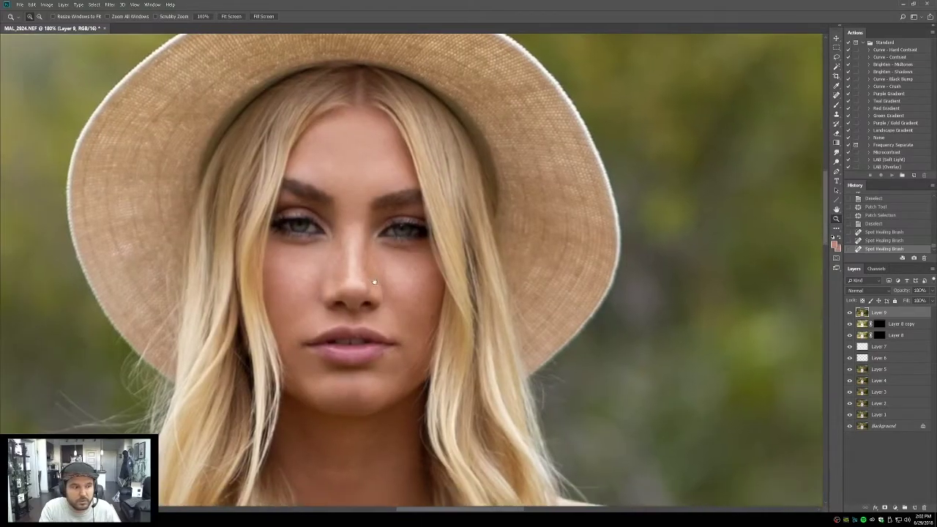
pyautogui.keyDown('alt'); pyautogui.click(850, 427); pyautogui.keyUp('alt')
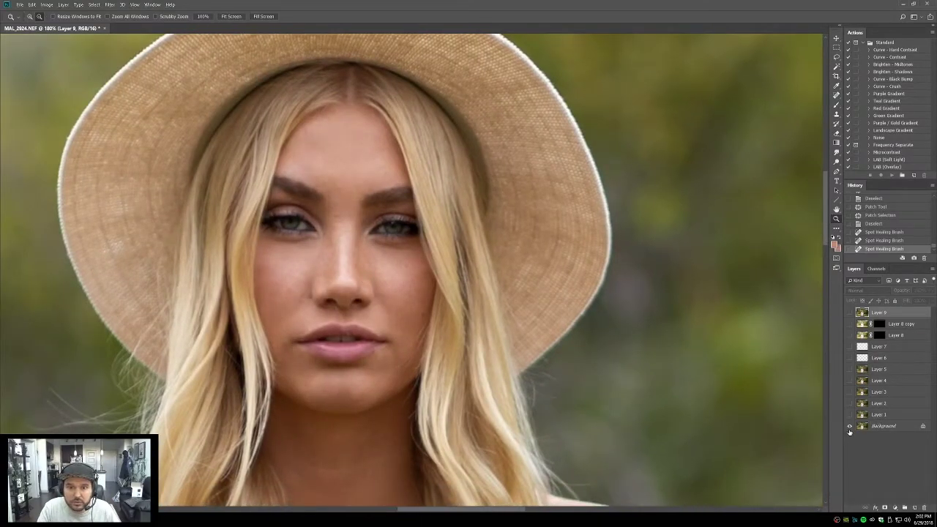
pyautogui.keyDown('alt'); pyautogui.click(849, 427); pyautogui.keyUp('alt')
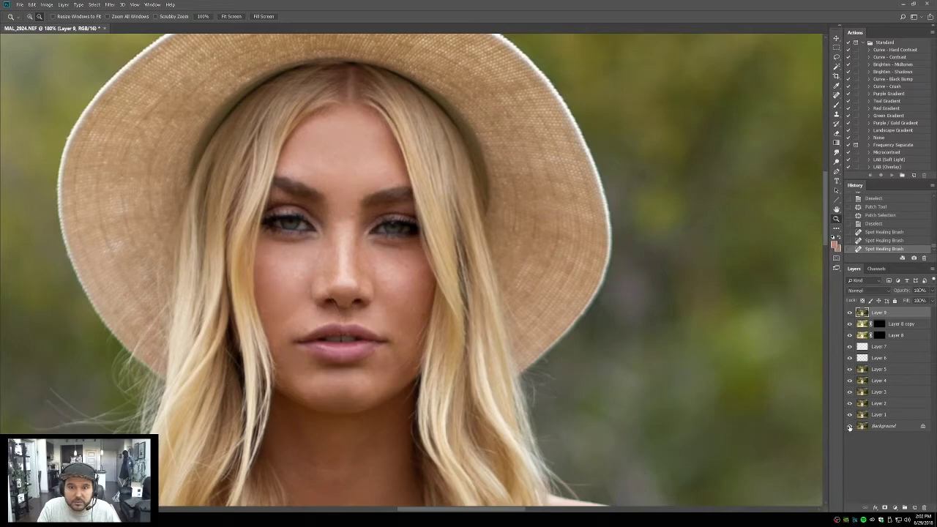
pyautogui.keyDown('alt'); pyautogui.click(849, 428); pyautogui.keyUp('alt')
pyautogui.keyDown('alt'); pyautogui.click(849, 427); pyautogui.keyUp('alt')
pyautogui.keyDown('alt'); pyautogui.click(849, 428); pyautogui.keyUp('alt')
pyautogui.keyDown('alt'); pyautogui.click(848, 428); pyautogui.keyUp('alt')
pyautogui.keyDown('alt'); pyautogui.click(848, 428); pyautogui.keyUp('alt')
pyautogui.keyDown('alt'); pyautogui.click(849, 429); pyautogui.keyUp('alt')
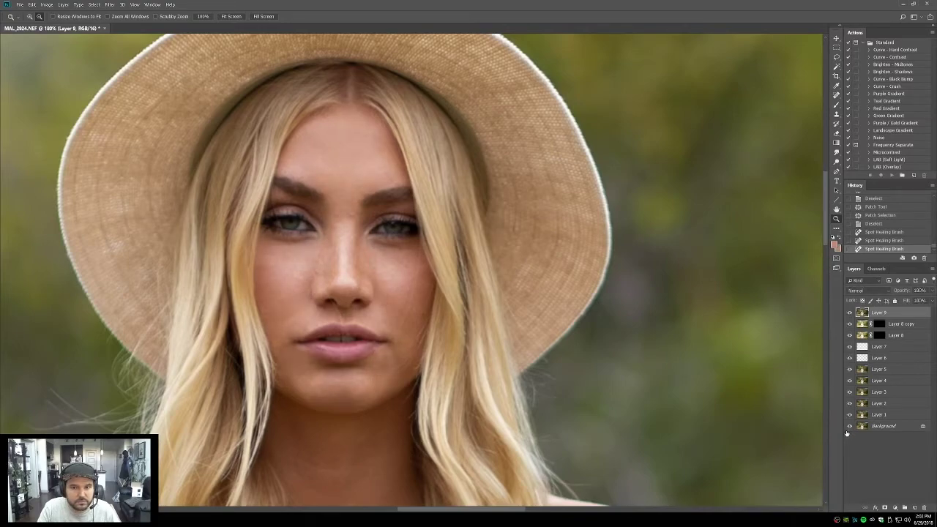
pyautogui.keyDown('alt'); pyautogui.click(847, 432); pyautogui.keyUp('alt')
pyautogui.keyDown('alt'); pyautogui.click(847, 432); pyautogui.keyUp('alt')
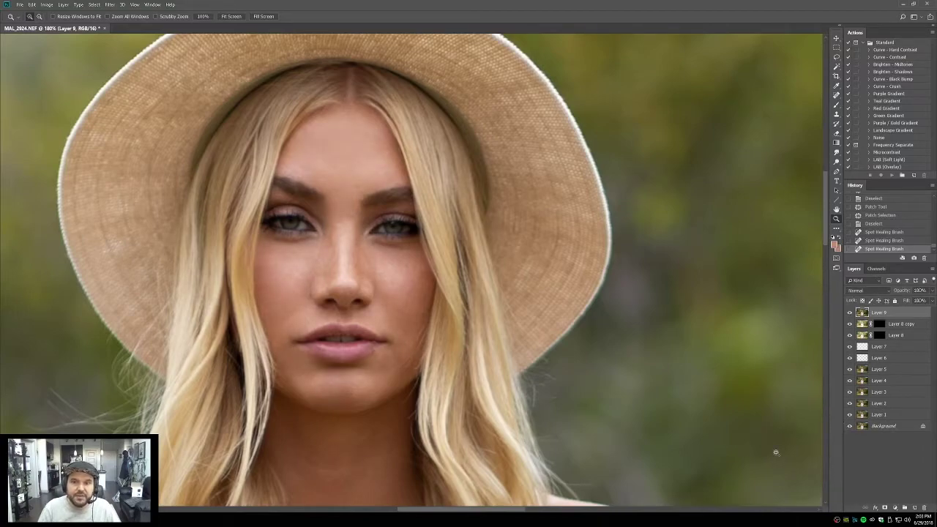
# Step: Stamp the visible layers into a new layer, dodge the face's midtones on it at 5% exposure, and set its opacity to 55%
pyautogui.hotkey('ctrl', 'shift', 'alt', 'e')
pyautogui.press('o')
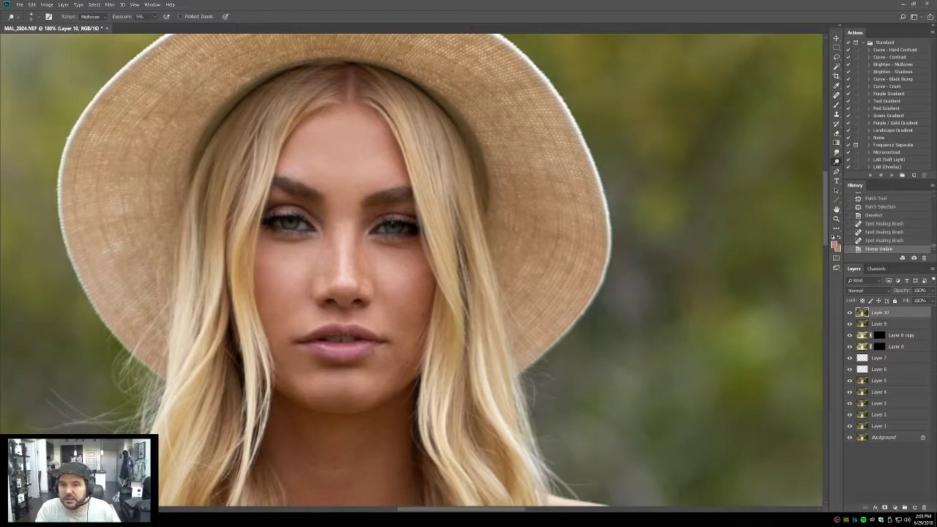
pyautogui.moveTo(305, 374)
pyautogui.mouseDown()
pyautogui.moveTo(296, 355)
pyautogui.moveTo(300, 375)
pyautogui.moveTo(347, 393)
pyautogui.mouseUp()
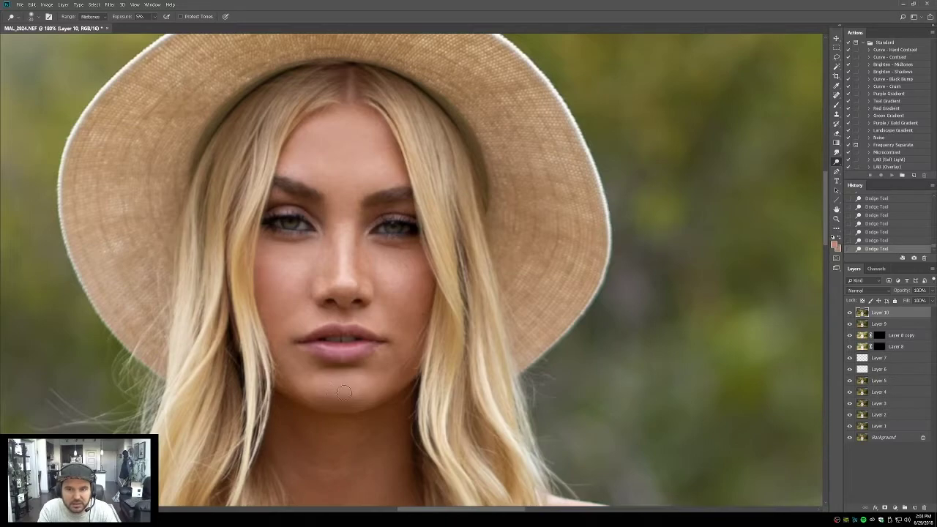
pyautogui.write('55')
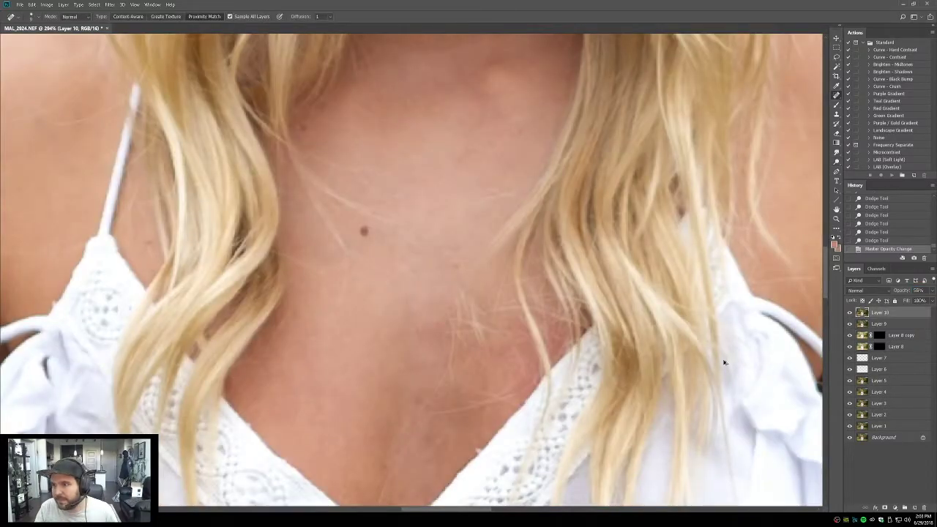
# Step: Stamp the visible layers into a new layer and spot-heal the small marks and uneven skin on the chest
pyautogui.hotkey('ctrl', 'shift', 'alt', 'e')
pyautogui.press('j')
pyautogui.click(404, 262)
pyautogui.click(407, 249)
pyautogui.moveTo(393, 284)
pyautogui.mouseDown()
pyautogui.moveTo(415, 281)
pyautogui.moveTo(374, 294)
pyautogui.moveTo(437, 258)
pyautogui.mouseUp()
pyautogui.click(374, 290)
pyautogui.moveTo(462, 225); pyautogui.dragTo(414, 297)
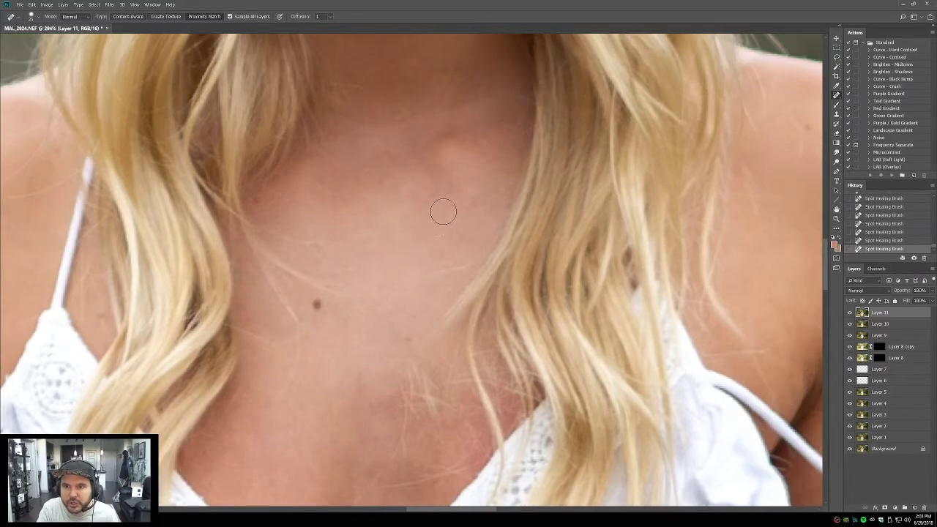
pyautogui.click(408, 334)
# Step: Spot-heal the marks and fine stray hairs on the shoulder at the image's left side
pyautogui.moveTo(293, 337); pyautogui.dragTo(610, 367)
pyautogui.click(315, 231)
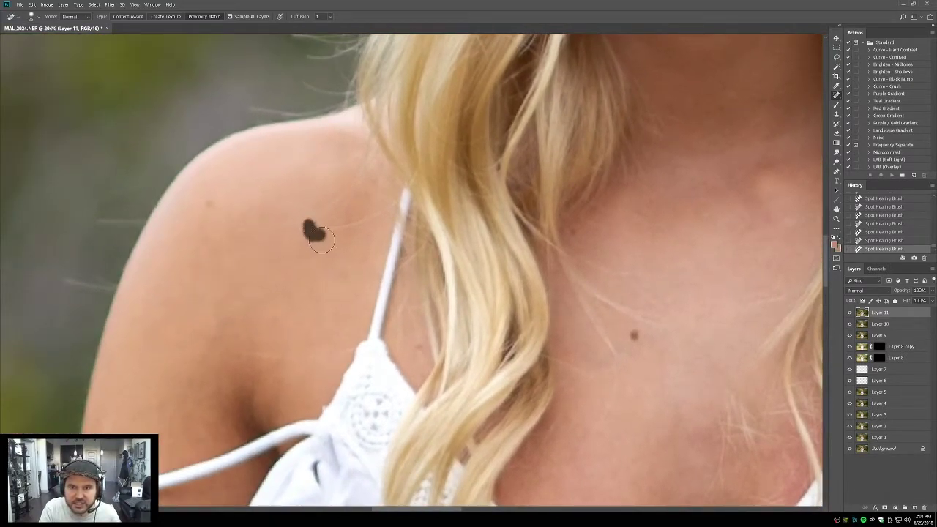
pyautogui.moveTo(246, 310)
pyautogui.mouseDown()
pyautogui.moveTo(265, 271)
pyautogui.moveTo(320, 211)
pyautogui.mouseUp()
pyautogui.moveTo(227, 289); pyautogui.dragTo(261, 281)
pyautogui.moveTo(188, 319)
pyautogui.mouseDown()
pyautogui.moveTo(216, 295)
pyautogui.moveTo(177, 420)
pyautogui.mouseUp()
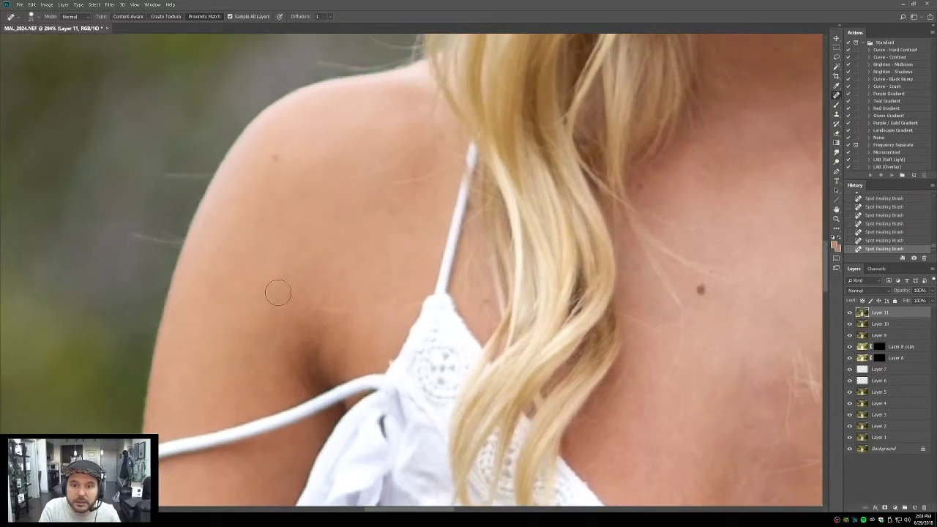
# Step: Spot-heal the marks on the same arm, from the skin around the dress strap down to the forearm
pyautogui.moveTo(271, 378)
pyautogui.mouseDown()
pyautogui.moveTo(288, 312)
pyautogui.moveTo(265, 329)
pyautogui.mouseUp()
pyautogui.moveTo(292, 239); pyautogui.dragTo(309, 245)
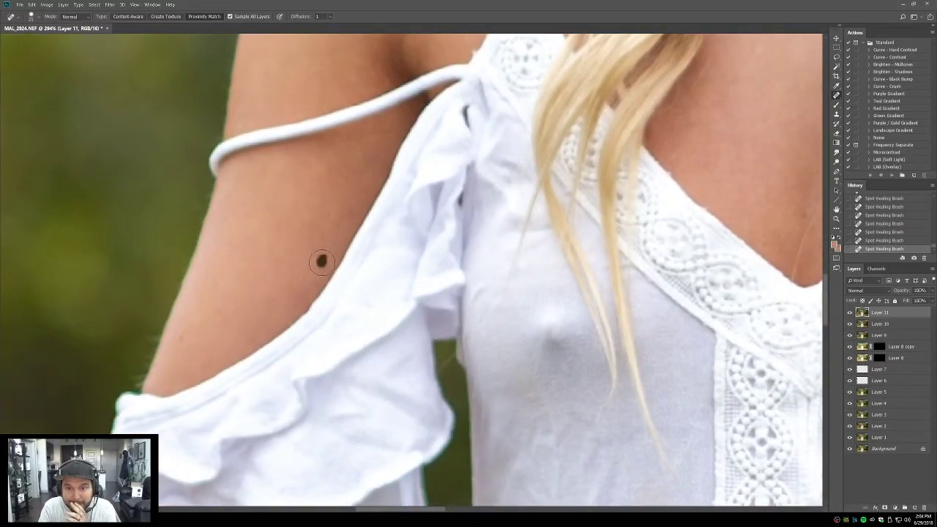
pyautogui.scroll(1, 299, 265)
pyautogui.moveTo(309, 258); pyautogui.dragTo(306, 232)
pyautogui.scroll(-2, 287, 231)
pyautogui.scroll(-5, 286, 231)
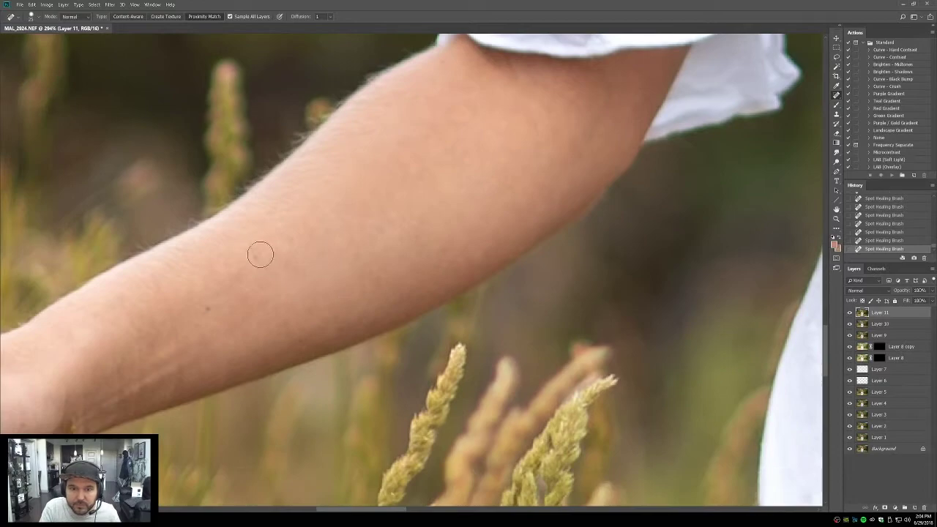
pyautogui.moveTo(289, 318)
pyautogui.mouseDown()
pyautogui.moveTo(311, 311)
pyautogui.moveTo(343, 327)
pyautogui.mouseUp()
pyautogui.scroll(-3, 343, 328)
# Step: Patch the veined skin on the wrist of the outstretched arm and undo the second patch
pyautogui.moveTo(329, 199)
pyautogui.mouseDown()
pyautogui.moveTo(347, 261)
pyautogui.moveTo(330, 221)
pyautogui.mouseUp()
pyautogui.hotkey('shift', 'j')
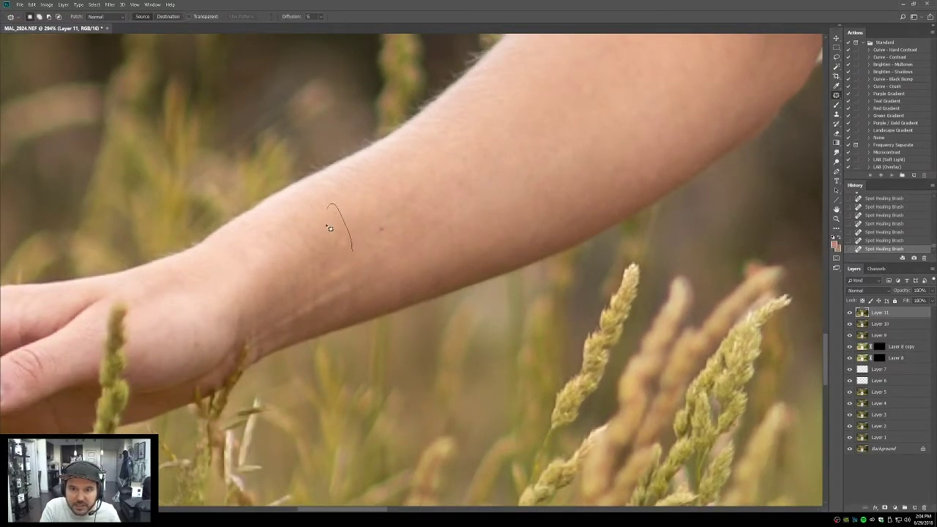
pyautogui.moveTo(361, 266)
pyautogui.mouseDown()
pyautogui.moveTo(309, 229)
pyautogui.moveTo(313, 290)
pyautogui.mouseUp()
pyautogui.hotkey('ctrl', 'd')
pyautogui.moveTo(326, 322)
pyautogui.mouseDown()
pyautogui.moveTo(320, 281)
pyautogui.moveTo(330, 267)
pyautogui.mouseUp()
pyautogui.hotkey('ctrl', 'd')
pyautogui.hotkey('ctrl', 'alt', 'z')
pyautogui.hotkey('ctrl', 'alt', 'z')
pyautogui.hotkey('ctrl', 'd')
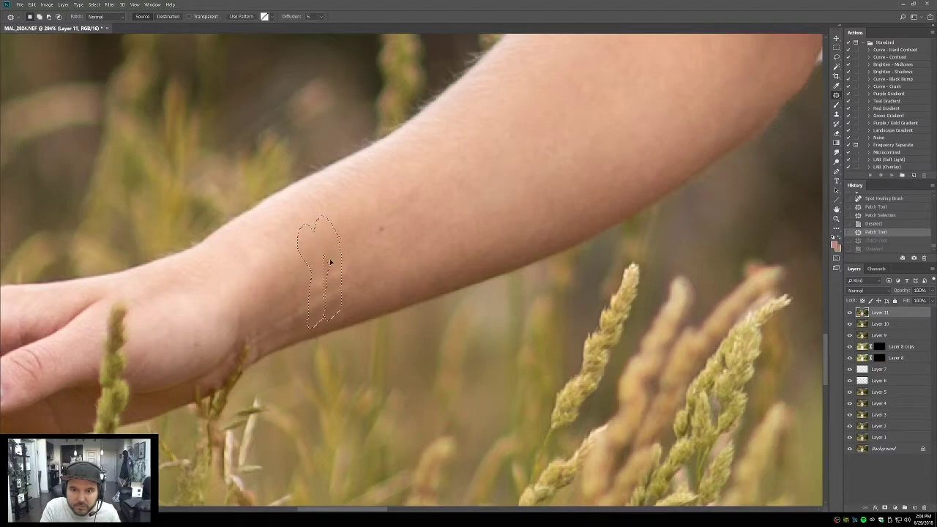
# Step: Spot-heal the small marks and vein lines across the wrist
pyautogui.press('j')
pyautogui.click(309, 259)
pyautogui.click(299, 249)
pyautogui.click(361, 241)
pyautogui.click(338, 271)
pyautogui.click(331, 282)
pyautogui.click(292, 305)
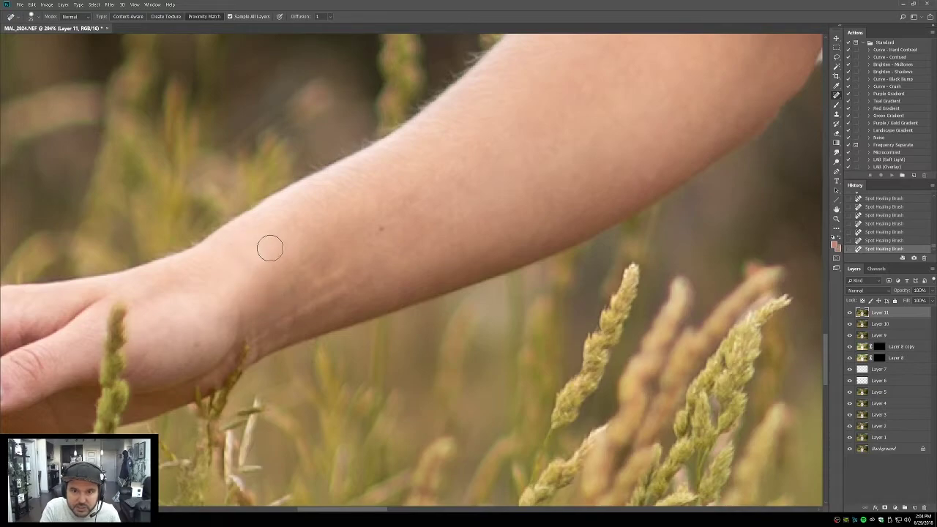
# Step: Spot-heal the remaining uneven skin where the wrist meets the hand, toggling the last stroke to compare
pyautogui.moveTo(233, 287); pyautogui.dragTo(298, 239)
pyautogui.click(260, 281)
pyautogui.moveTo(237, 328)
pyautogui.mouseDown()
pyautogui.moveTo(262, 292)
pyautogui.moveTo(355, 262)
pyautogui.moveTo(440, 265)
pyautogui.mouseUp()
pyautogui.hotkey('ctrl', 'z')
pyautogui.hotkey('ctrl', 'z')
# Step: Clone skin over the loose thread hanging from the left lace trim into the dress's front opening
pyautogui.moveTo(314, 287)
pyautogui.mouseDown()
pyautogui.moveTo(508, 267)
pyautogui.moveTo(168, 341)
pyautogui.mouseUp()
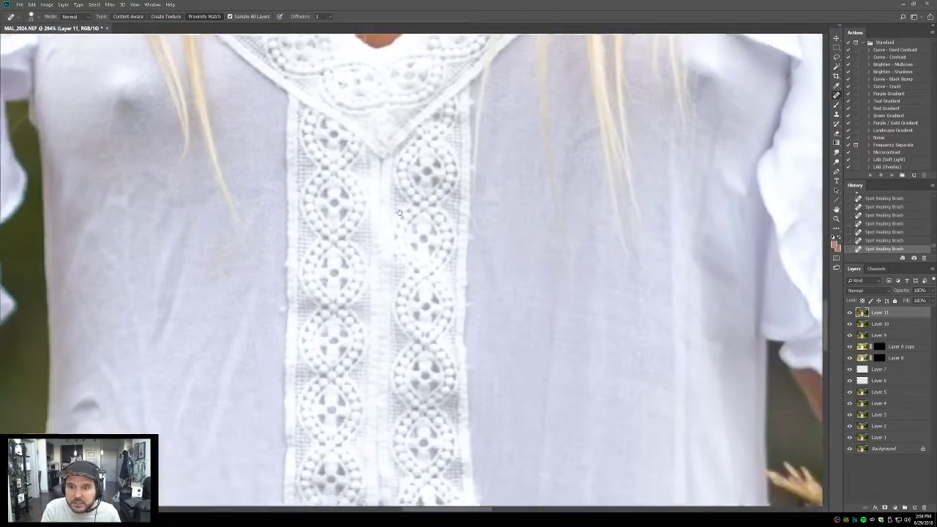
pyautogui.moveTo(399, 213)
pyautogui.mouseDown()
pyautogui.moveTo(468, 198)
pyautogui.moveTo(589, 227)
pyautogui.moveTo(483, 165)
pyautogui.moveTo(410, 170)
pyautogui.mouseUp()
pyautogui.moveTo(146, 234)
pyautogui.mouseDown()
pyautogui.moveTo(315, 264)
pyautogui.moveTo(326, 274)
pyautogui.mouseUp()
pyautogui.press('s')
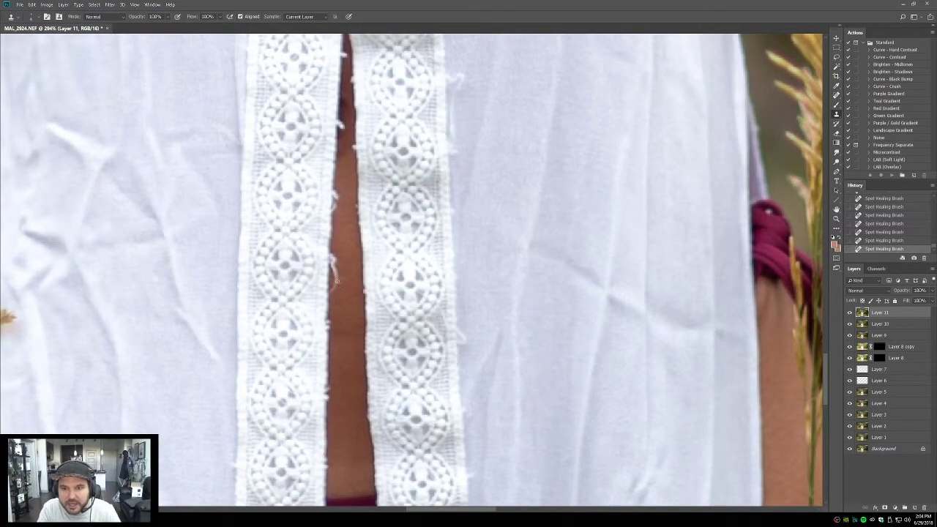
pyautogui.click(333, 270)
pyautogui.click(333, 278)
pyautogui.click(334, 284)
pyautogui.click(335, 289)
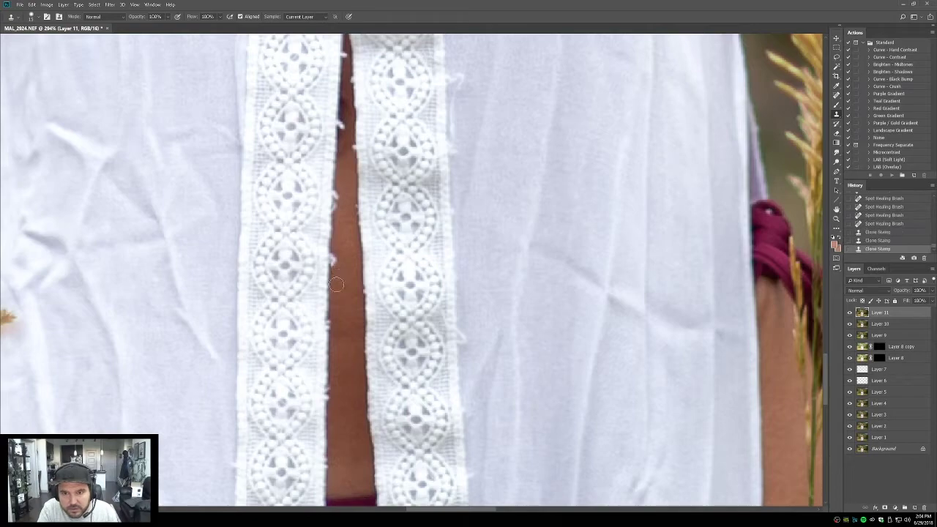
# Step: Patch the leftover thread end on the left lace edge where the loose thread was cloned out
pyautogui.press('j')
pyautogui.moveTo(328, 254); pyautogui.dragTo(337, 276)
pyautogui.moveTo(329, 322); pyautogui.dragTo(335, 330)
pyautogui.hotkey('ctrl', 'd')
# Step: Patch the loose threads higher up the left lace edge, near the top of the dress's front opening
pyautogui.scroll(2, 344, 263)
pyautogui.scroll(2, 344, 289)
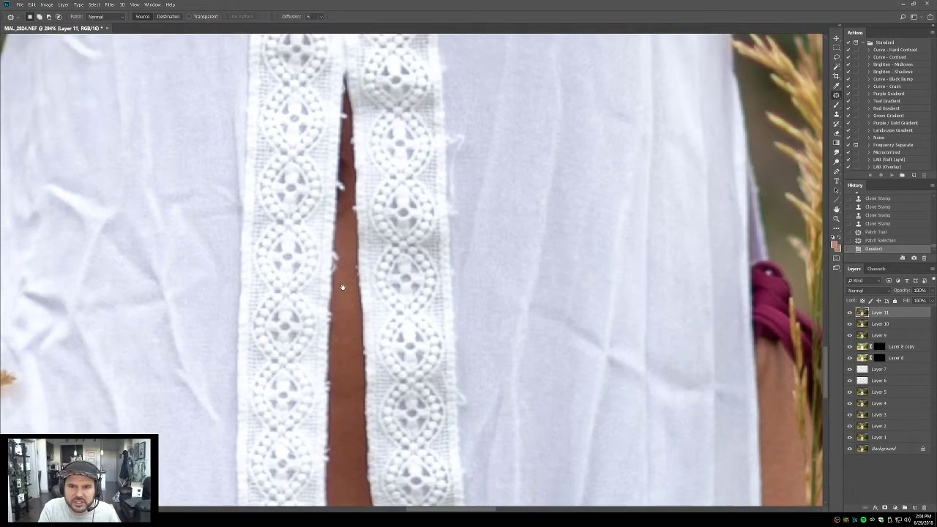
pyautogui.moveTo(342, 263); pyautogui.dragTo(337, 272)
pyautogui.moveTo(333, 264); pyautogui.dragTo(331, 326)
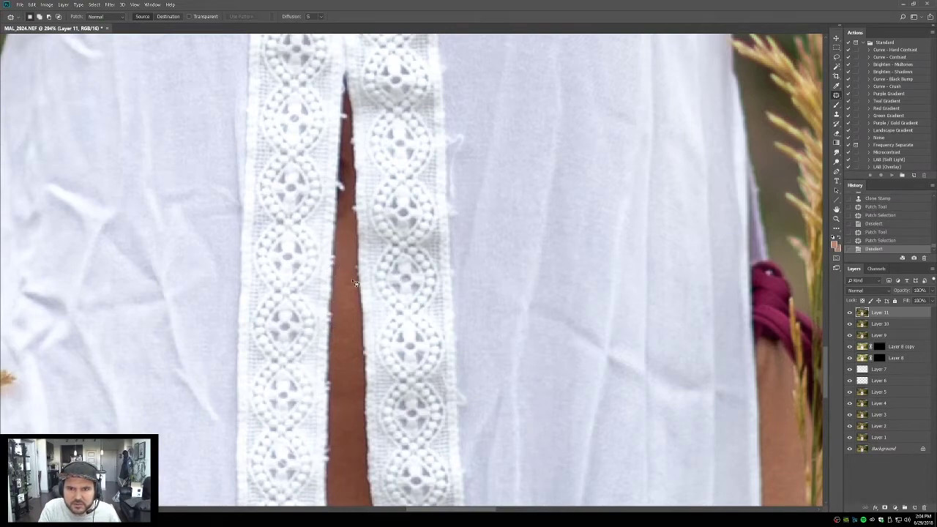
pyautogui.hotkey('ctrl', 'd')
pyautogui.scroll(4, 343, 249)
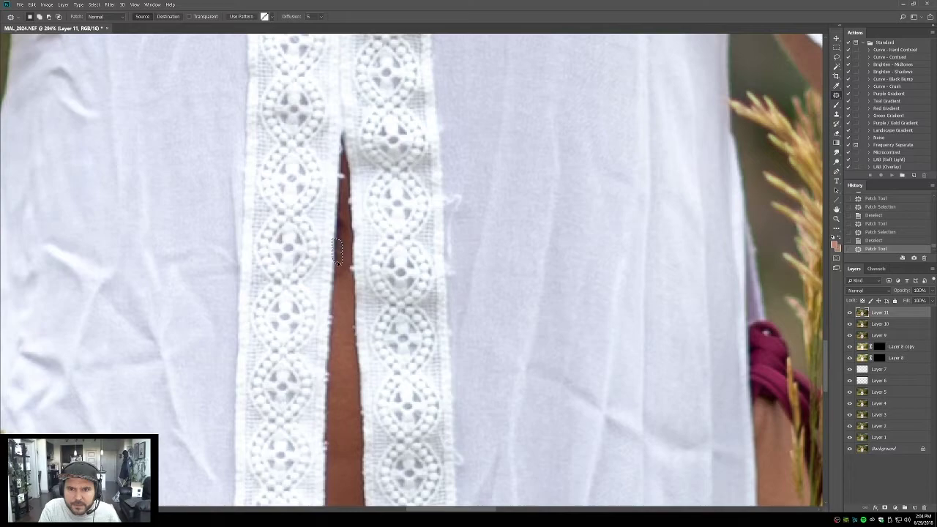
# Step: Patch the loose threads on the right lace edge beside the maroon fabric
pyautogui.scroll(-10, 358, 313)
pyautogui.scroll(1, 347, 298)
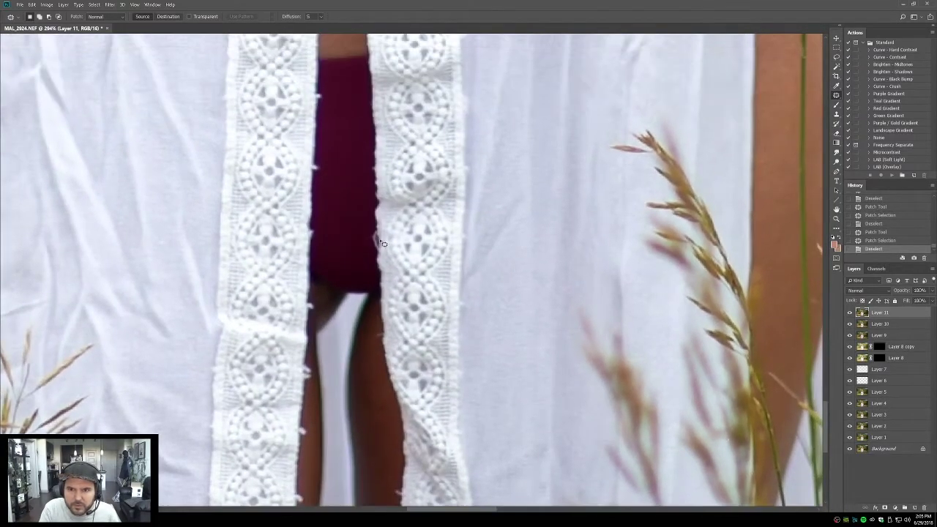
pyautogui.moveTo(377, 246); pyautogui.dragTo(377, 218)
pyautogui.moveTo(374, 184); pyautogui.dragTo(374, 186)
pyautogui.moveTo(380, 249); pyautogui.dragTo(398, 387)
pyautogui.hotkey('ctrl', 'd')
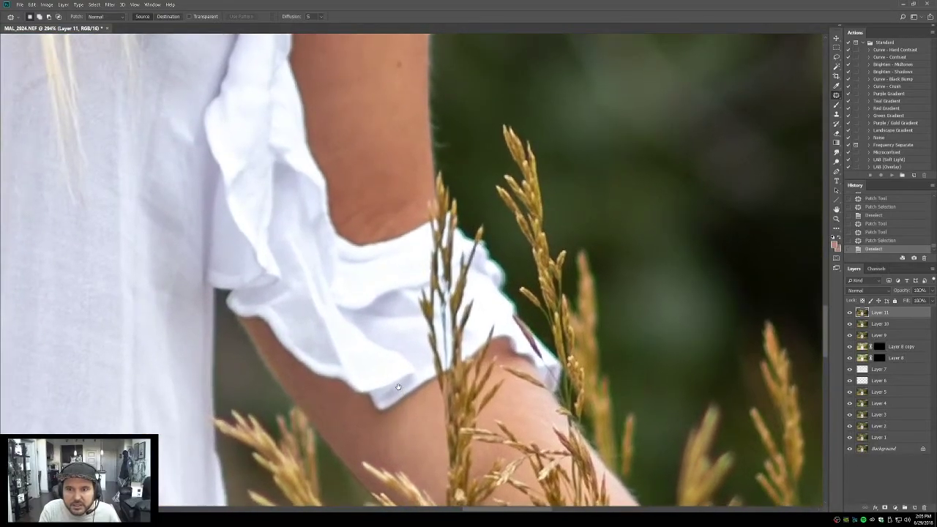
# Step: Patch the skin crease just above the sleeve cuff on the arm at the image's right side
pyautogui.moveTo(376, 188); pyautogui.dragTo(358, 327)
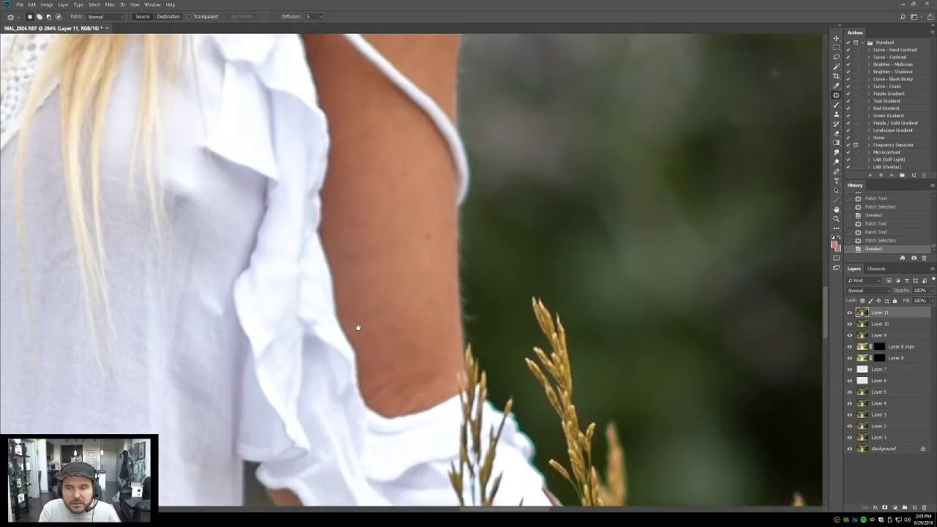
pyautogui.moveTo(400, 353); pyautogui.dragTo(384, 294)
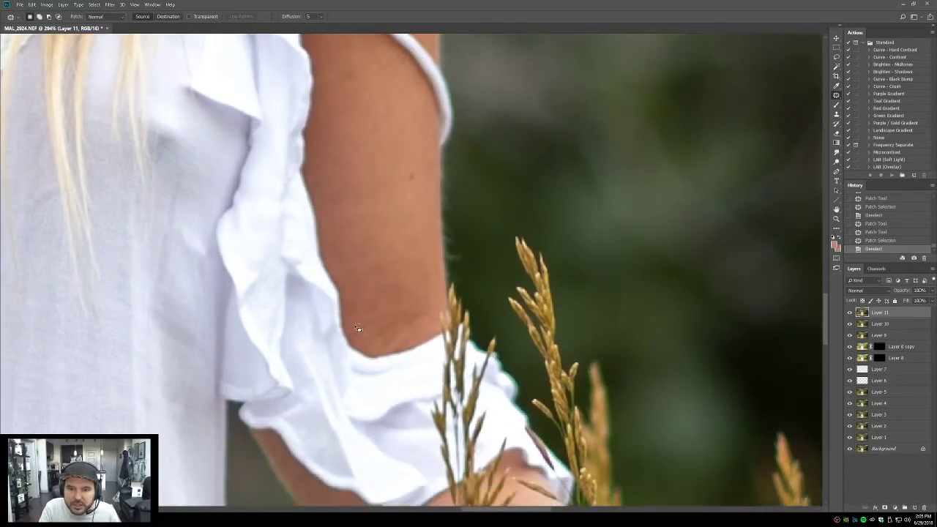
pyautogui.moveTo(374, 297); pyautogui.dragTo(379, 300)
pyautogui.hotkey('ctrl', 'd')
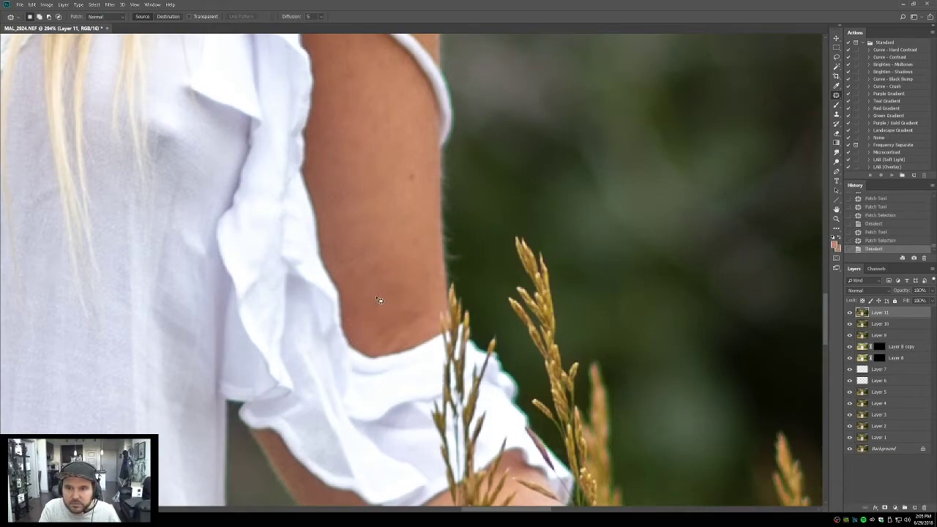
# Step: Spot-heal the small marks on the upper arm and shoulder at the image's right side
pyautogui.scroll(10, 371, 206)
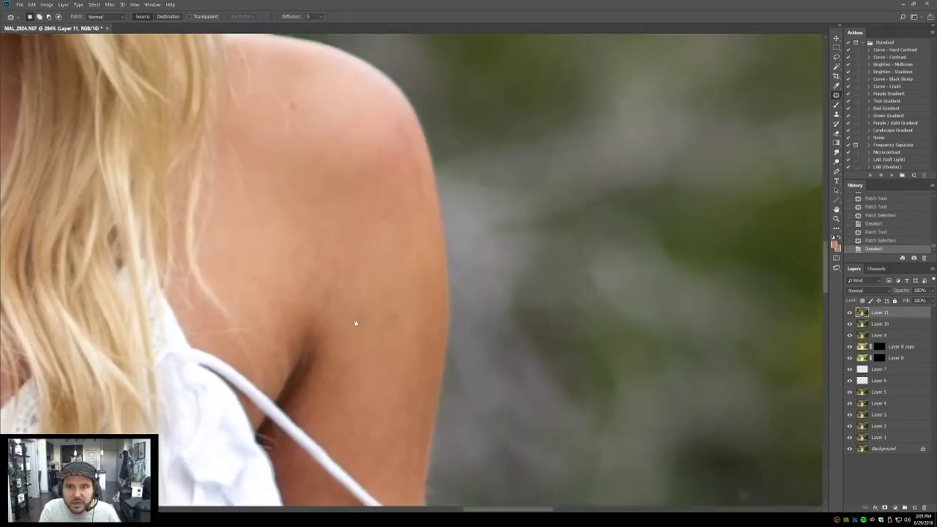
pyautogui.press('j')
pyautogui.click(334, 260)
pyautogui.click(326, 287)
pyautogui.scroll(2, 358, 264)
pyautogui.click(318, 301)
pyautogui.click(362, 263)
pyautogui.click(389, 249)
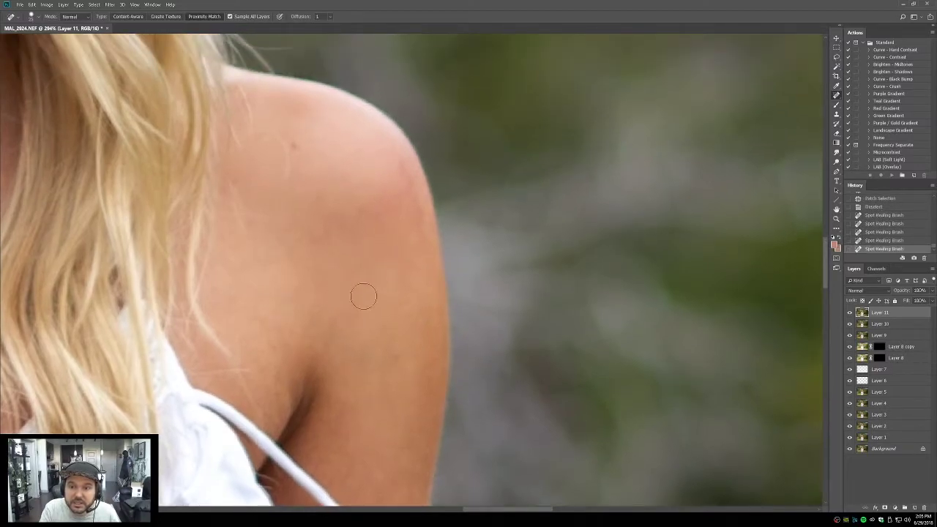
# Step: Patch the reddish, uneven skin on the outer curve of the same shoulder
pyautogui.scroll(3, 362, 289)
pyautogui.hscroll(2, 363, 289)
pyautogui.hotkey('shift', 'j')
pyautogui.moveTo(370, 218)
pyautogui.mouseDown()
pyautogui.moveTo(387, 309)
pyautogui.moveTo(381, 233)
pyautogui.moveTo(362, 292)
pyautogui.moveTo(329, 289)
pyautogui.mouseUp()
pyautogui.hotkey('ctrl', 'd')
# Step: Spot-heal the remaining blotches around the patched area of the shoulder
pyautogui.hotkey('shift', 'j')
pyautogui.click(359, 251)
pyautogui.click(349, 256)
pyautogui.moveTo(365, 255); pyautogui.dragTo(373, 247)
pyautogui.click(359, 249)
pyautogui.click(329, 266)
pyautogui.click(349, 266)
pyautogui.click(316, 257)
pyautogui.moveTo(316, 272); pyautogui.dragTo(502, 375)
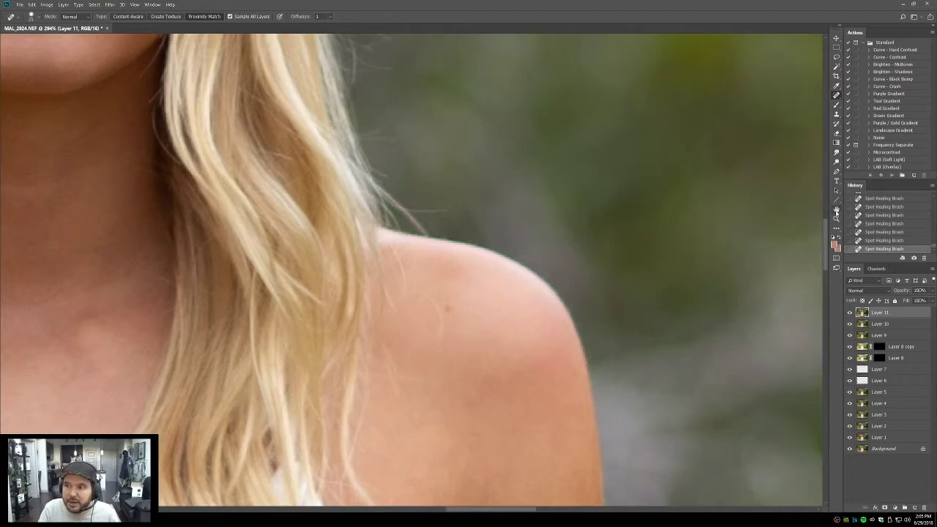
# Step: Stamp the visible layers into a new layer and dodge the dark patches on the chest above the neckline
pyautogui.doubleClick(837, 210)
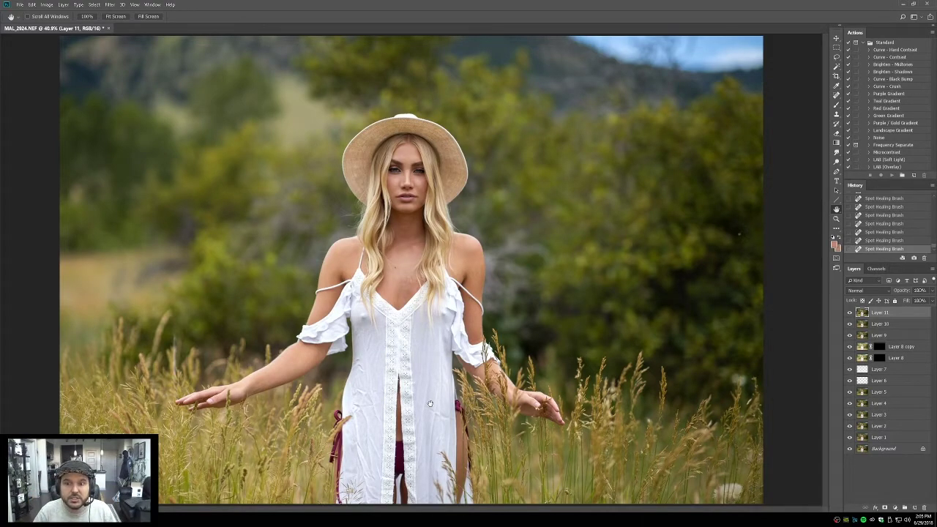
pyautogui.hotkey('ctrl', 'shift', 'alt', 'e')
pyautogui.click(837, 219)
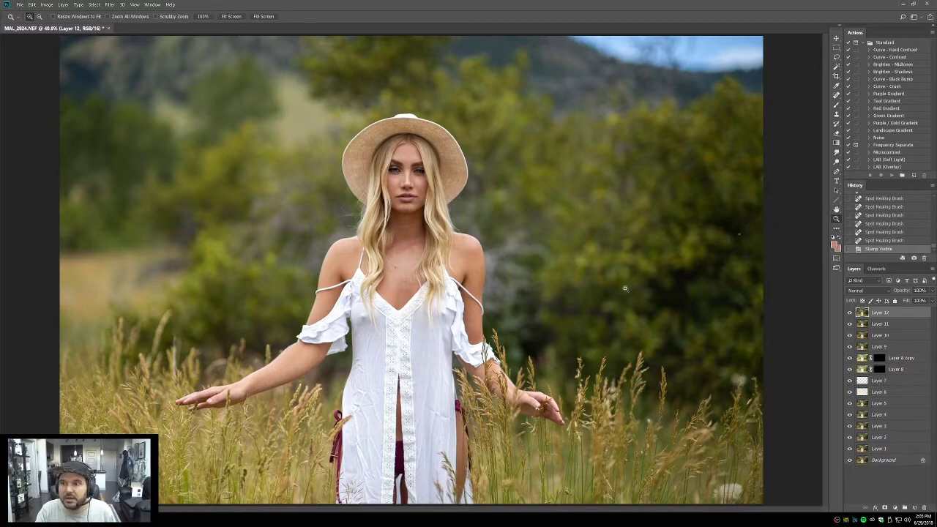
pyautogui.click(498, 322)
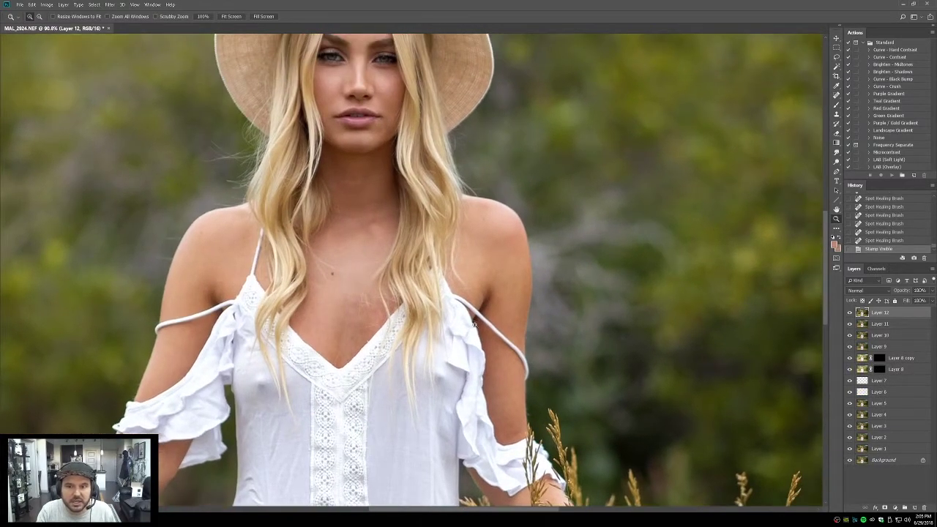
pyautogui.click(837, 162)
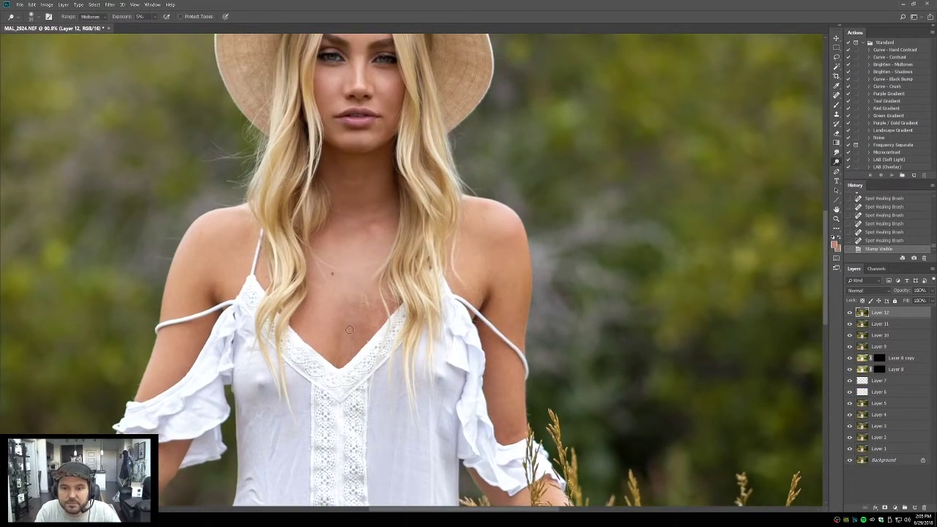
pyautogui.moveTo(340, 308); pyautogui.dragTo(338, 292)
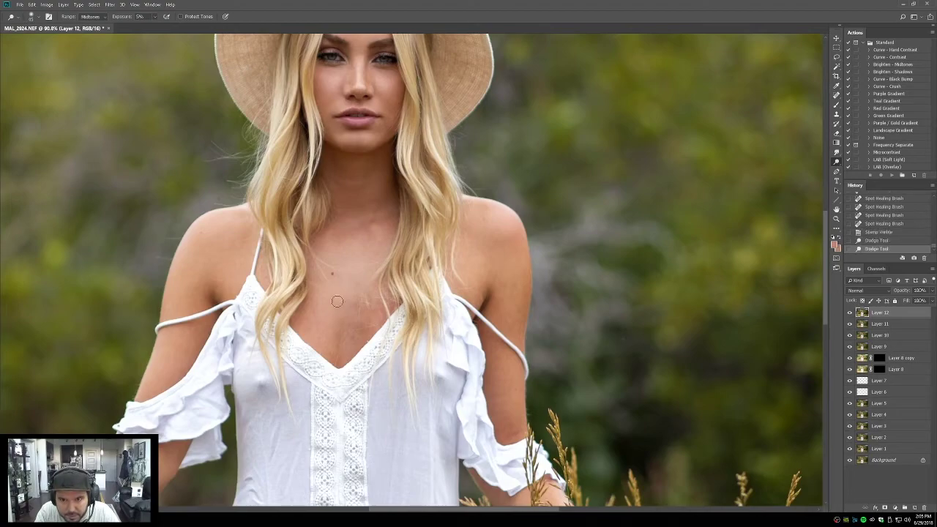
pyautogui.moveTo(342, 326); pyautogui.dragTo(341, 331)
pyautogui.moveTo(341, 322)
pyautogui.mouseDown()
pyautogui.moveTo(338, 337)
pyautogui.moveTo(349, 331)
pyautogui.mouseUp()
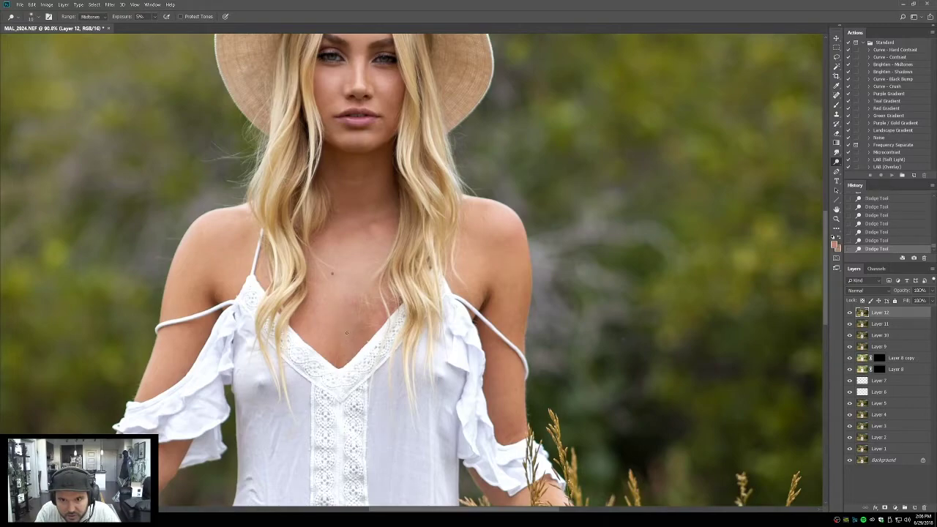
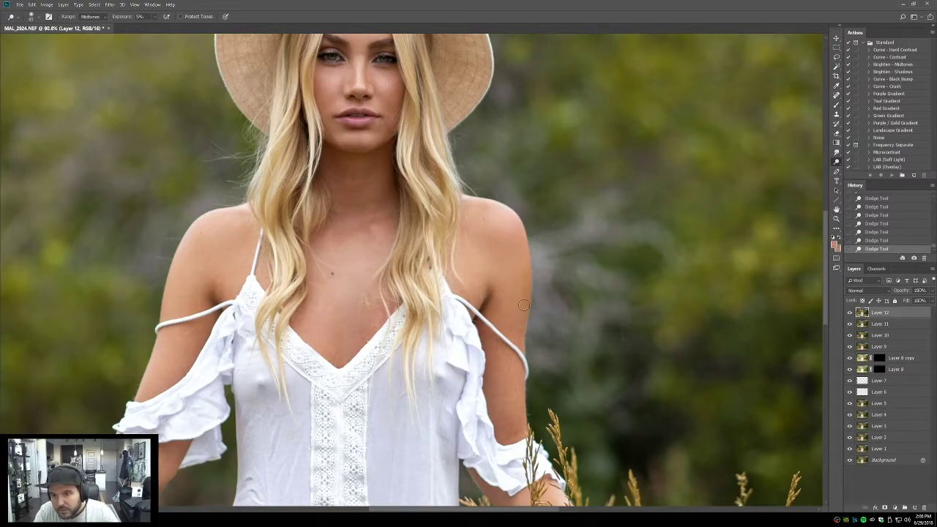
# Step: Dodge the arm around the sleeve cuff at the image's right side and adjust the stamped layer's opacity
pyautogui.scroll(-3, 501, 314)
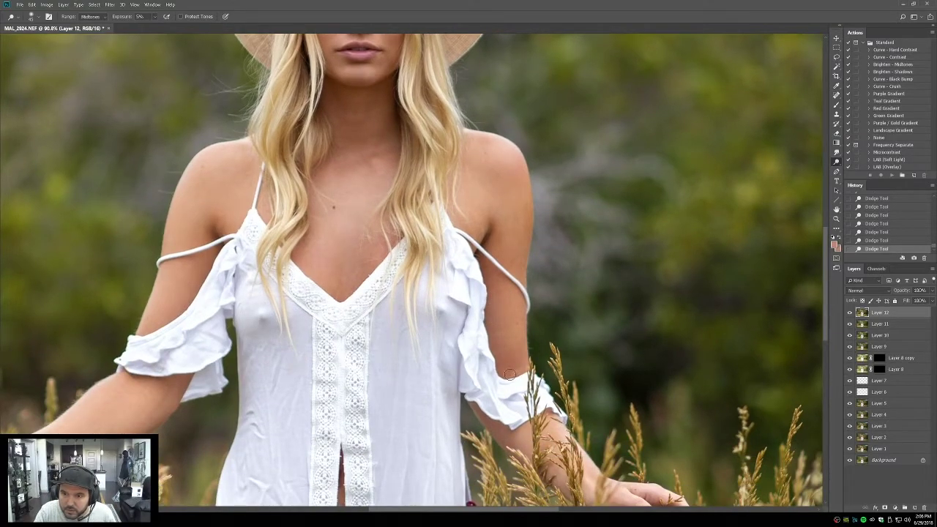
pyautogui.moveTo(500, 344); pyautogui.dragTo(554, 443)
pyautogui.click(919, 290)
pyautogui.write('55')
pyautogui.press('Return')
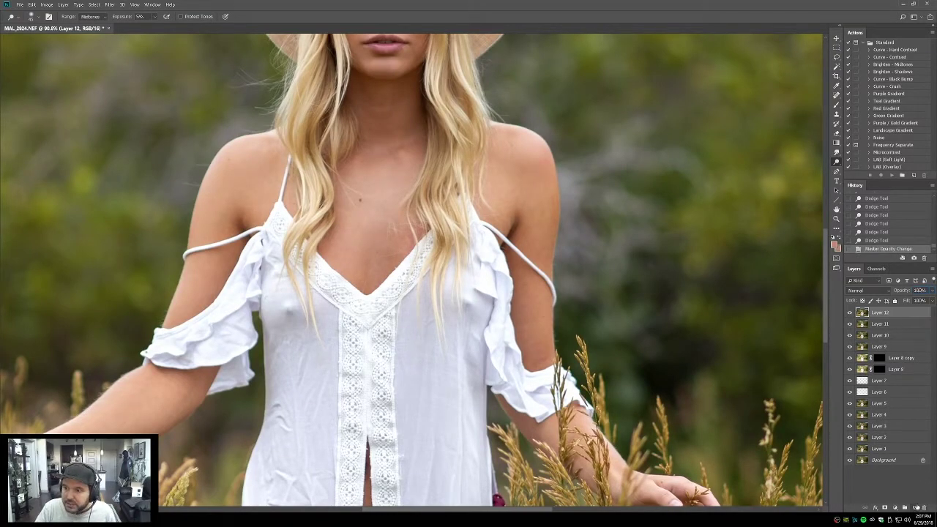
# Step: Add a new layer on top and set up the Brush tool in Screen mode at 15% opacity and size 150
pyautogui.click(914, 507)
pyautogui.click(836, 105)
pyautogui.hotkey('shift', 'alt', 's')
pyautogui.press('1')
pyautogui.press('5')
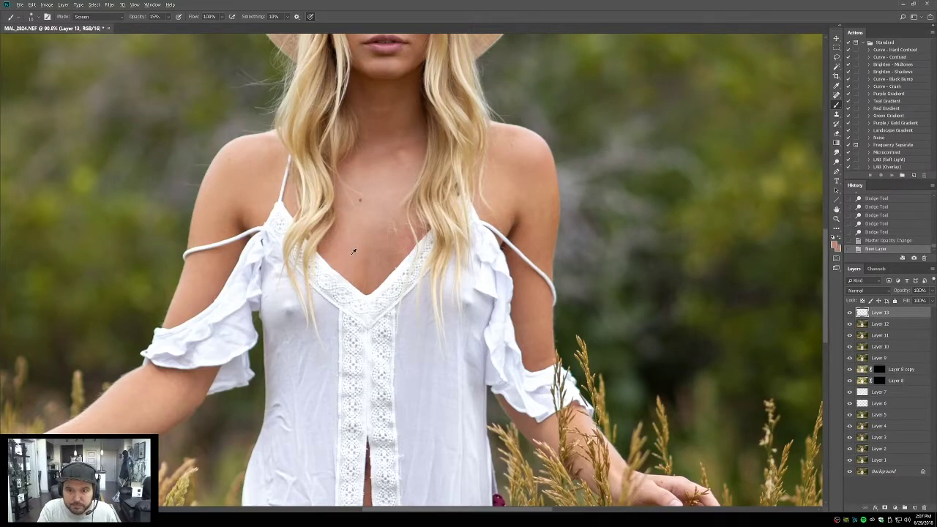
pyautogui.press(']')
pyautogui.press(']')
pyautogui.press(']')
pyautogui.press(']')
pyautogui.press(']')
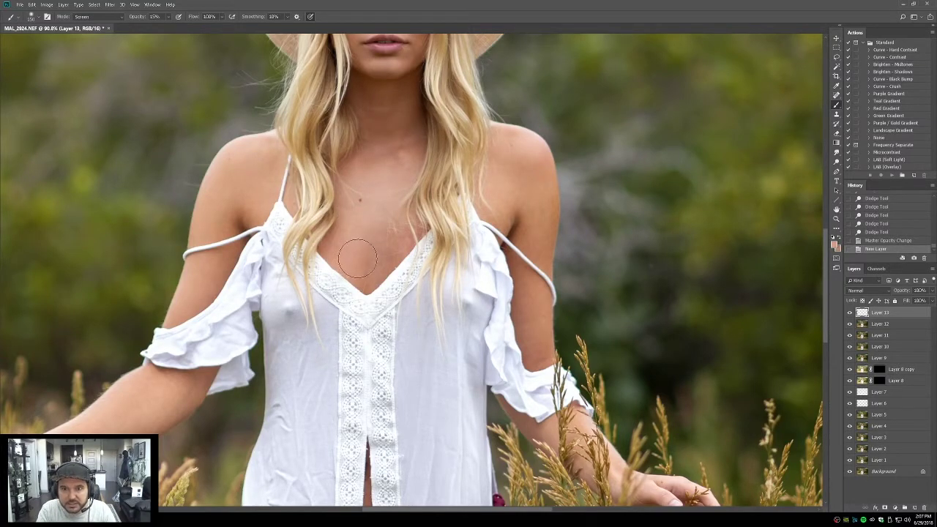
# Step: Paint skin tone over the uneven chest and arm areas on the new layer and set its blend mode to Color
pyautogui.moveTo(348, 254)
pyautogui.mouseDown()
pyautogui.moveTo(368, 191)
pyautogui.moveTo(397, 175)
pyautogui.moveTo(390, 163)
pyautogui.moveTo(407, 148)
pyautogui.moveTo(384, 202)
pyautogui.moveTo(361, 183)
pyautogui.moveTo(401, 235)
pyautogui.mouseUp()
pyautogui.scroll(2, 385, 199)
pyautogui.moveTo(363, 299)
pyautogui.mouseDown()
pyautogui.moveTo(401, 278)
pyautogui.moveTo(384, 315)
pyautogui.moveTo(435, 292)
pyautogui.moveTo(408, 253)
pyautogui.mouseUp()
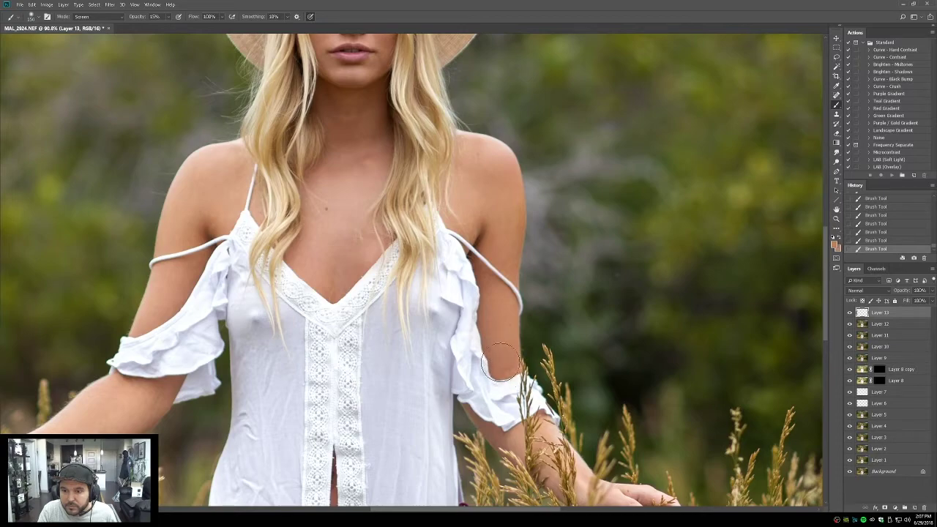
pyautogui.click(871, 292)
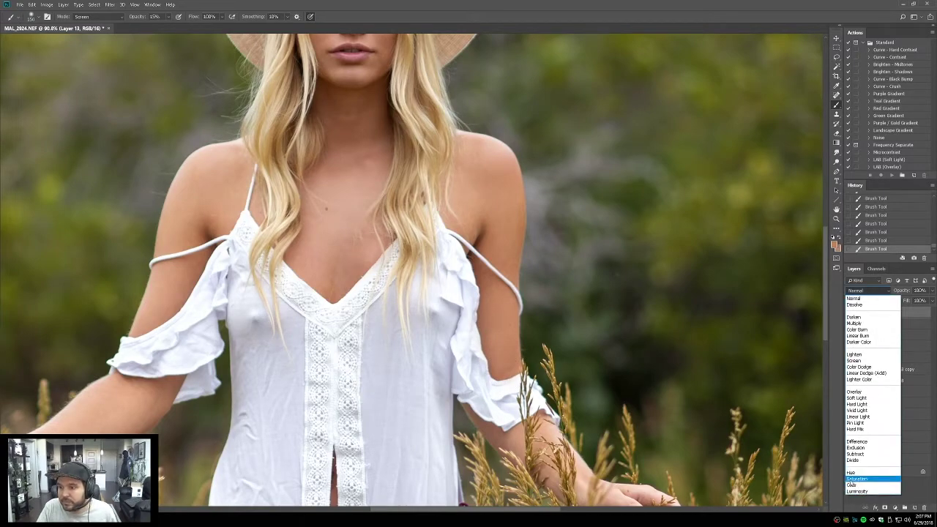
pyautogui.click(854, 487)
# Step: Compare the portrait with and without the painted color layer, and the whole retouch against the original Background
pyautogui.click(850, 313)
pyautogui.click(850, 313)
pyautogui.click(850, 313)
pyautogui.click(849, 314)
pyautogui.click(850, 313)
pyautogui.click(849, 313)
pyautogui.press('z')
pyautogui.hotkey('ctrl', '0')
pyautogui.keyDown('alt'); pyautogui.click(849, 472); pyautogui.keyUp('alt')
pyautogui.keyDown('alt'); pyautogui.click(849, 472); pyautogui.keyUp('alt')
# Step: Stamp all visible layers into a new layer at the top of the stack
pyautogui.press('h')
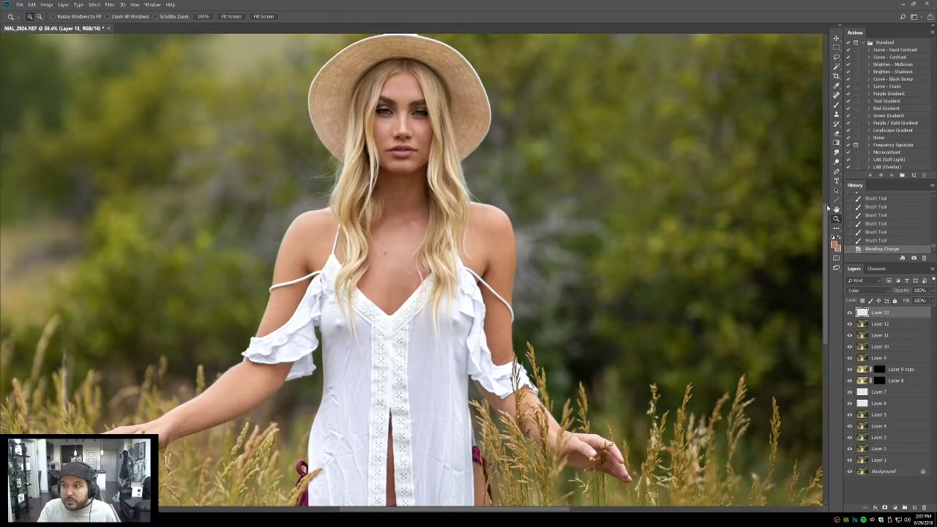
pyautogui.hotkey('ctrl', '0')
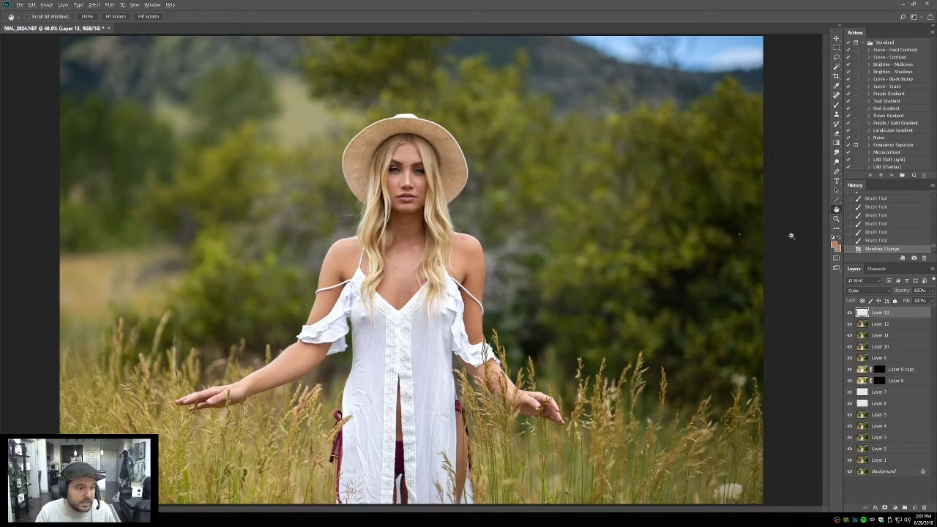
pyautogui.hotkey('ctrl', 'shift', 'alt', 'e')
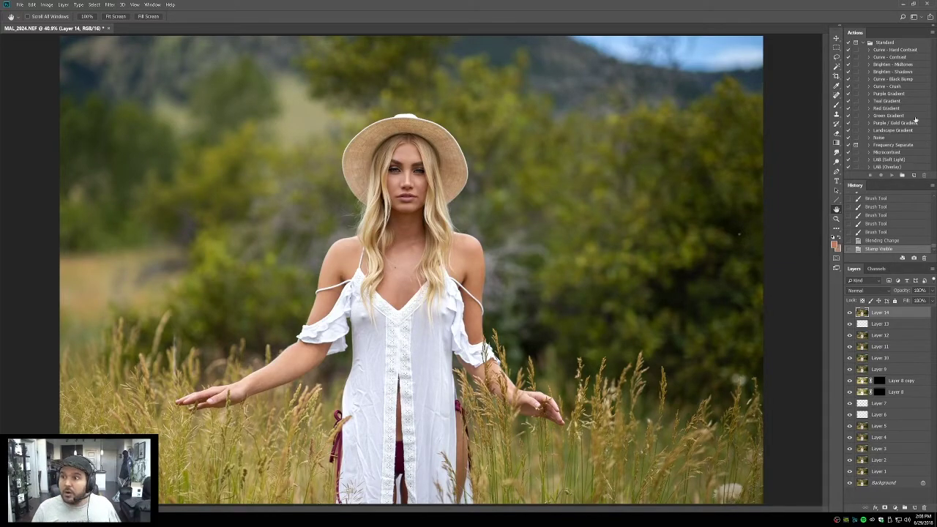
# Step: Select the Curve - Contrast action in the Standard action set
pyautogui.click(889, 59)
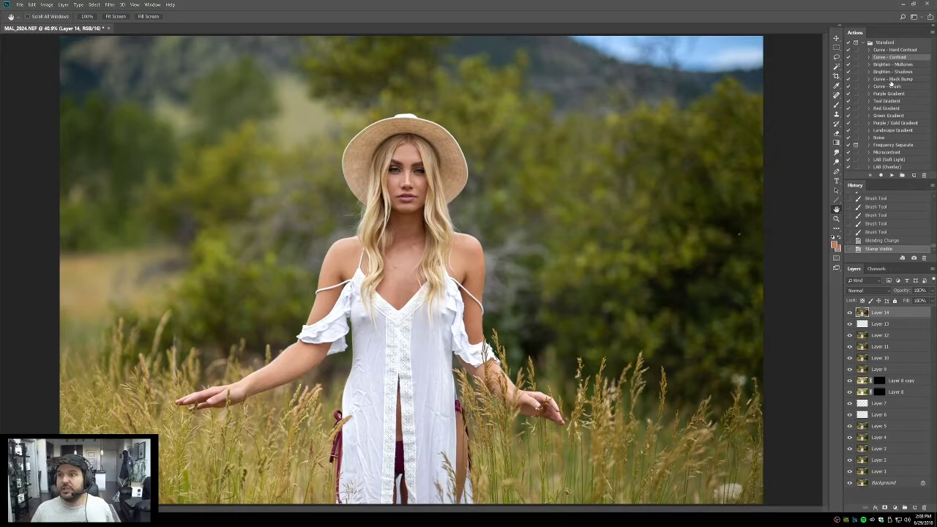
pyautogui.keyDown('shift'); pyautogui.click(890, 80); pyautogui.keyUp('shift')
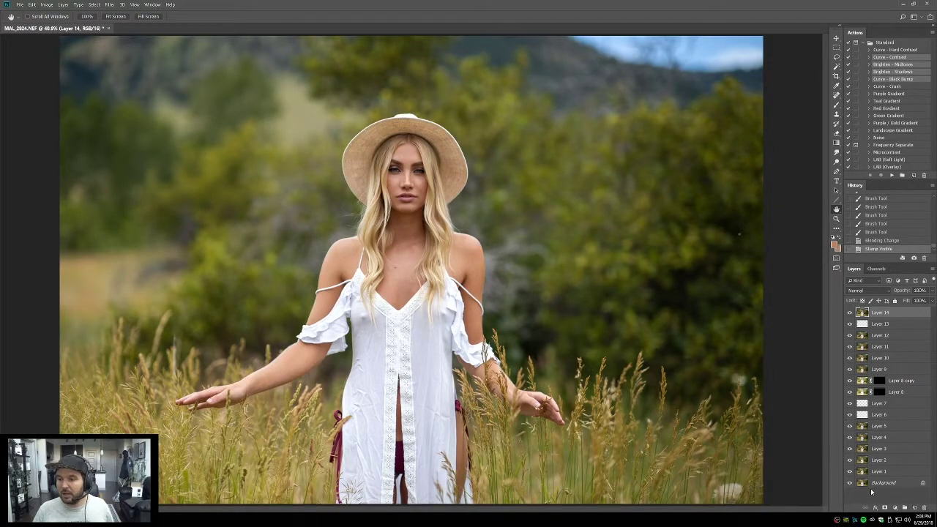
pyautogui.click(871, 492)
pyautogui.click(887, 108)
pyautogui.click(883, 57)
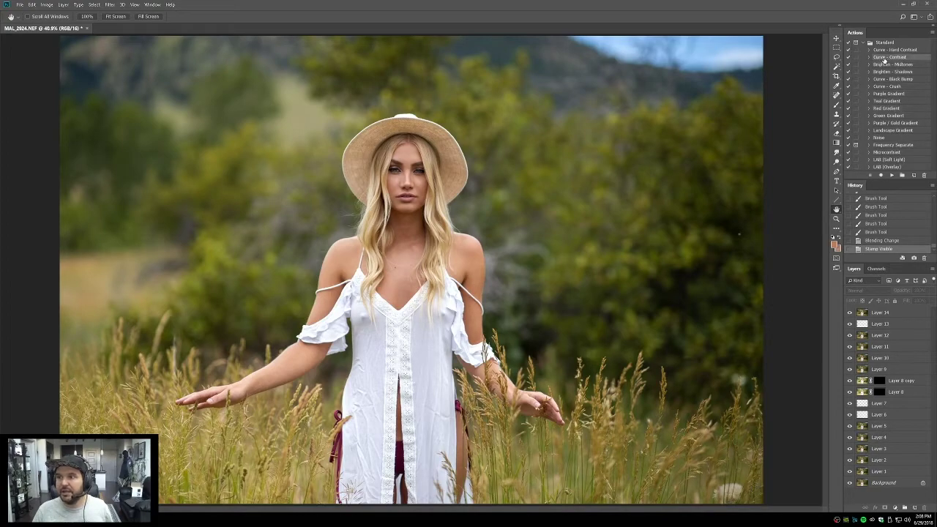
# Step: Try a gentle contrast curve on the top stamped layer, with a highlight point and a shadow point at input 67, output 62
pyautogui.click(863, 311)
pyautogui.hotkey('ctrl', 'm')
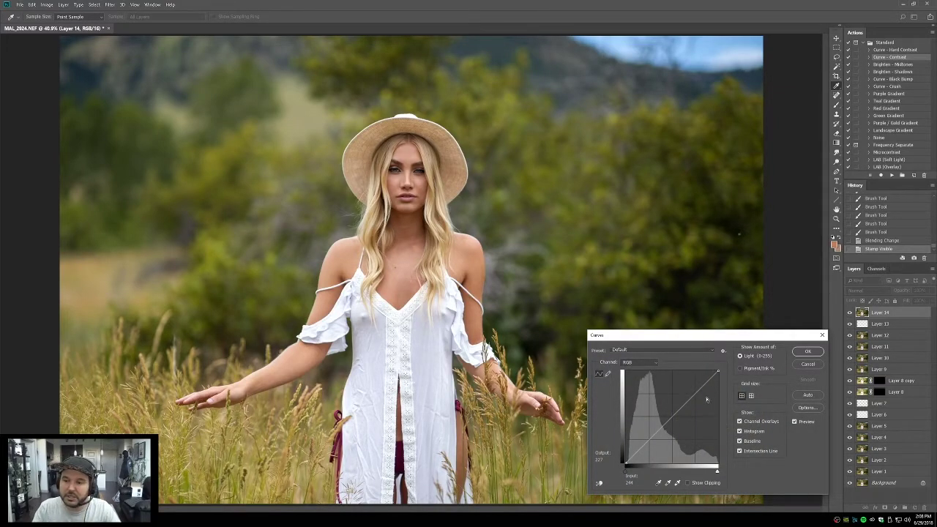
pyautogui.moveTo(671, 415); pyautogui.dragTo(670, 416)
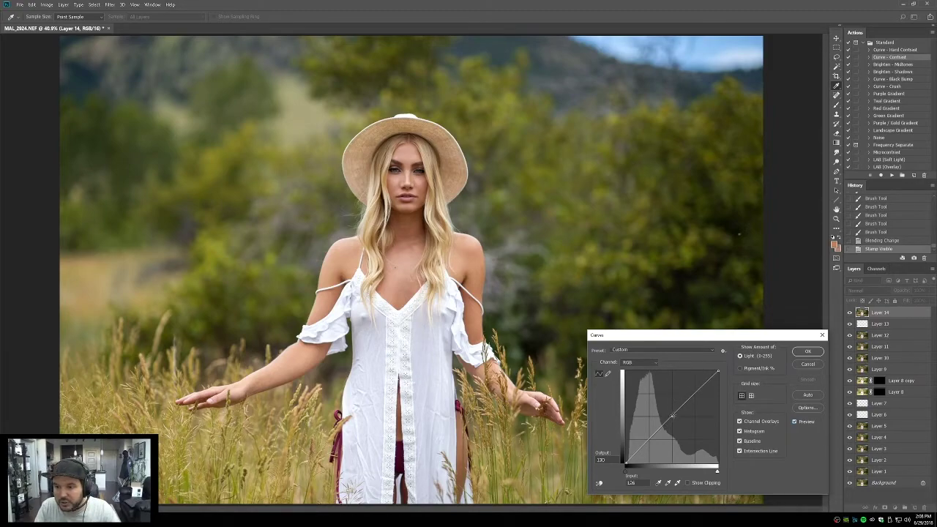
pyautogui.click(694, 394)
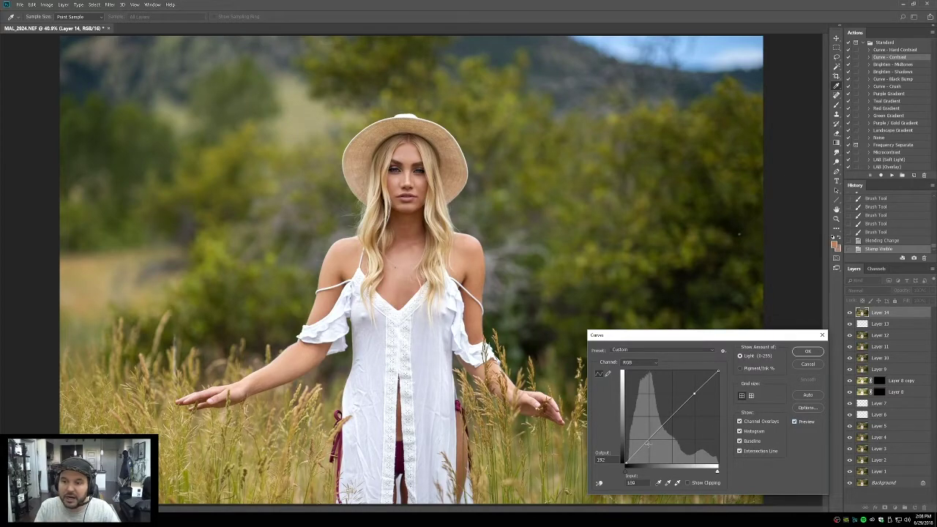
pyautogui.click(648, 439)
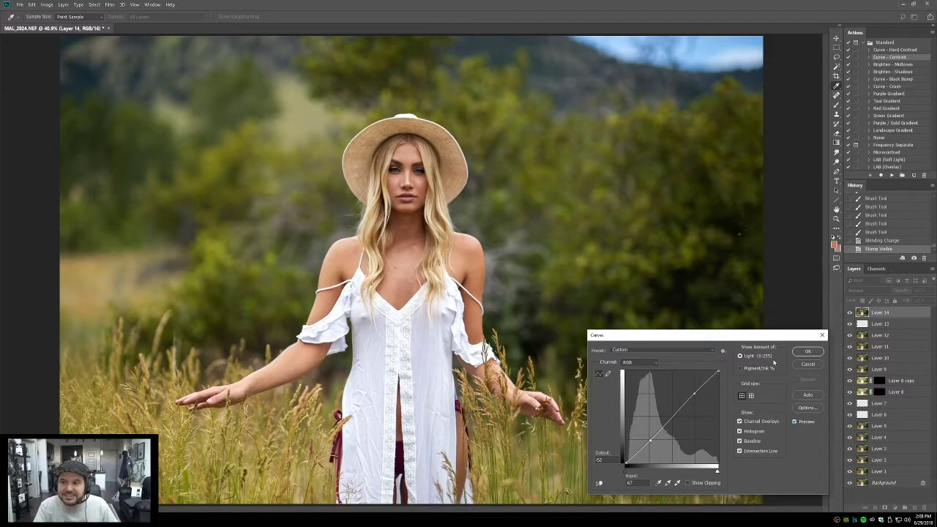
pyautogui.click(807, 352)
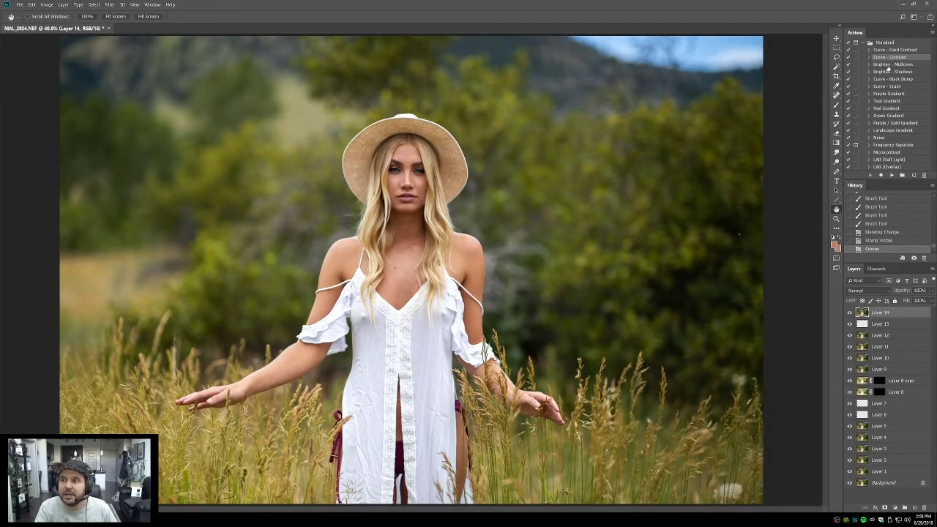
# Step: Run the Curve - Contrast action on the top stamped layer and undo all the curves adjustments
pyautogui.click(892, 175)
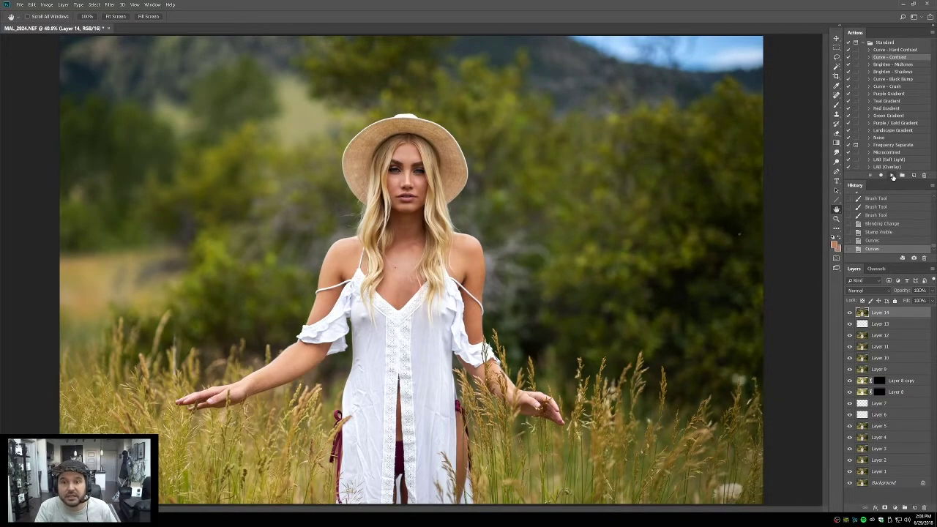
pyautogui.hotkey('ctrl', 'z')
pyautogui.hotkey('ctrl', 'alt', 'z')
pyautogui.hotkey('ctrl', 'alt', 'z')
pyautogui.hotkey('ctrl', 'alt', 'z')
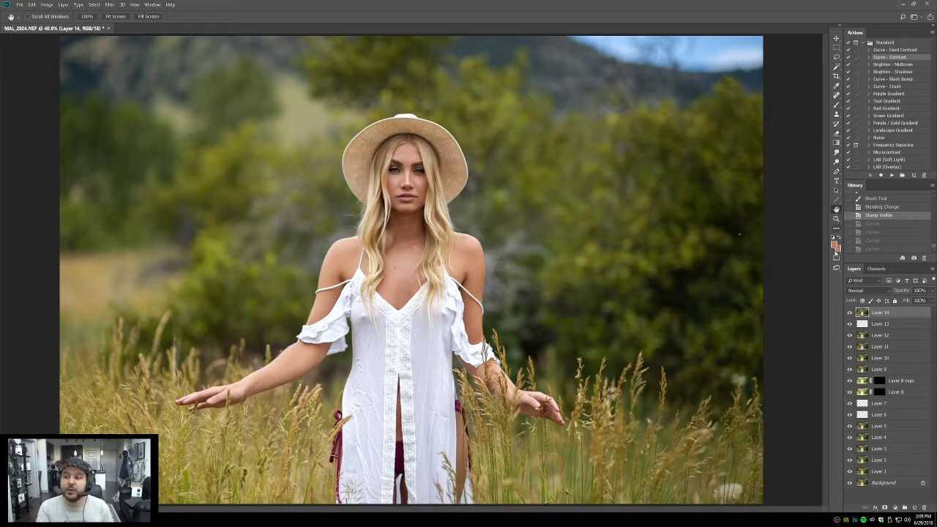
# Step: Examine the retouched face up close and check the photo's information in Lightroom Classic
pyautogui.click(835, 218)
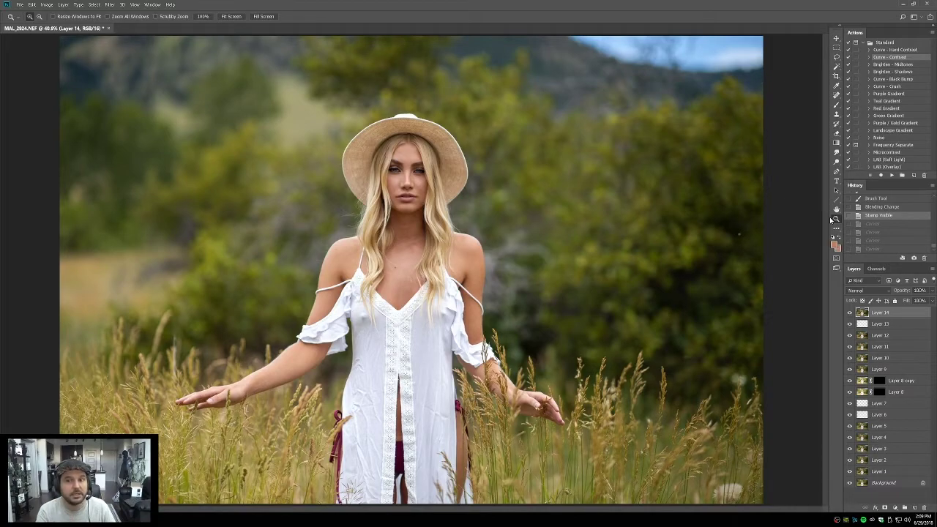
pyautogui.moveTo(356, 142); pyautogui.dragTo(462, 223)
pyautogui.hotkey('alt', 'Tab')
pyautogui.click(445, 241)
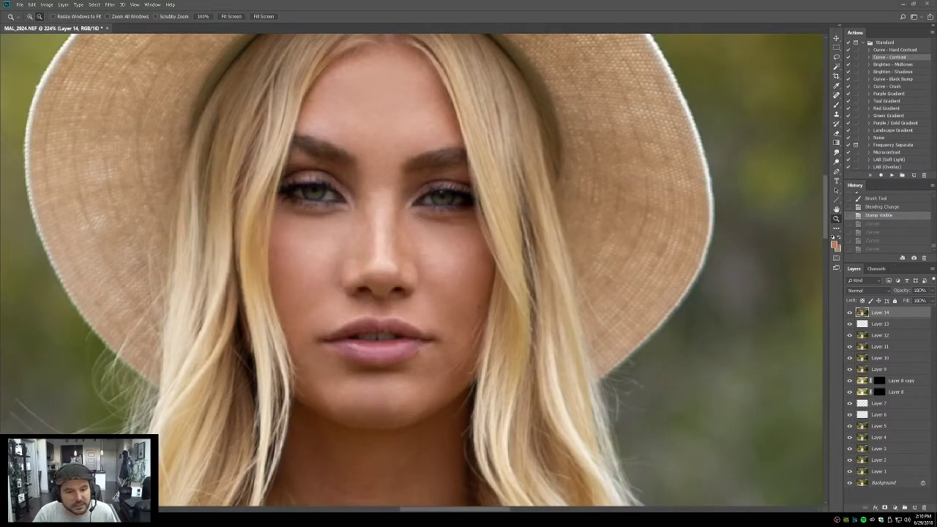
pyautogui.hotkey('alt', 'Tab')
pyautogui.press('i')
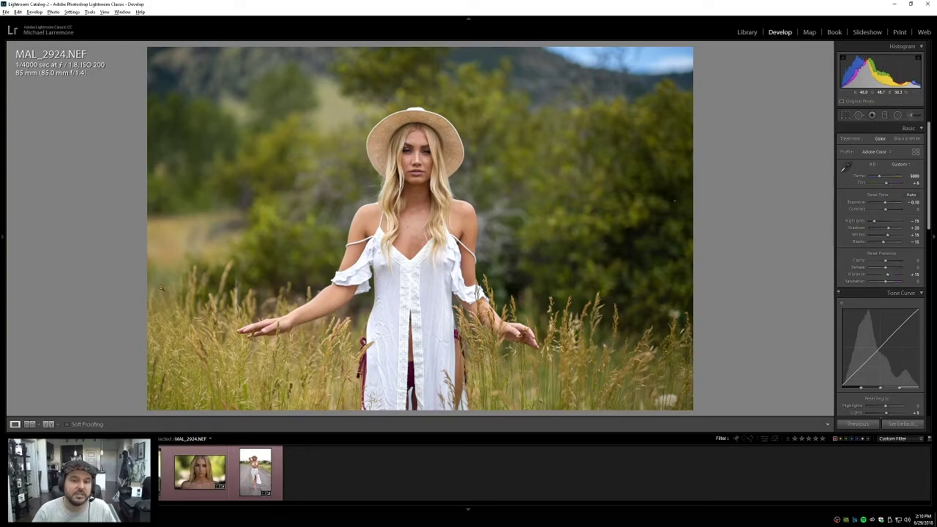
pyautogui.hotkey('alt', 'Tab')
pyautogui.hotkey('alt', 'Tab')
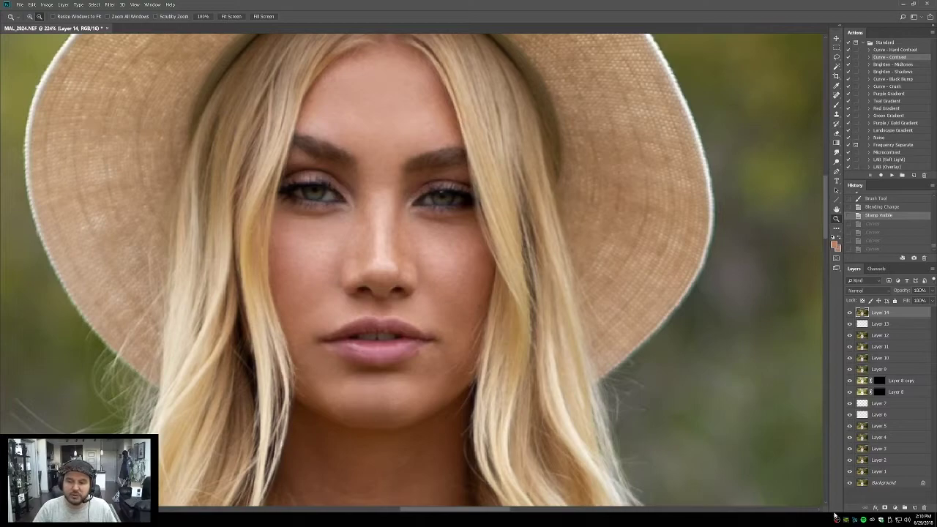
# Step: Compare the face before and after retouching by repeatedly hiding and showing every layer above the Background
pyautogui.keyDown('alt'); pyautogui.click(849, 483); pyautogui.keyUp('alt')
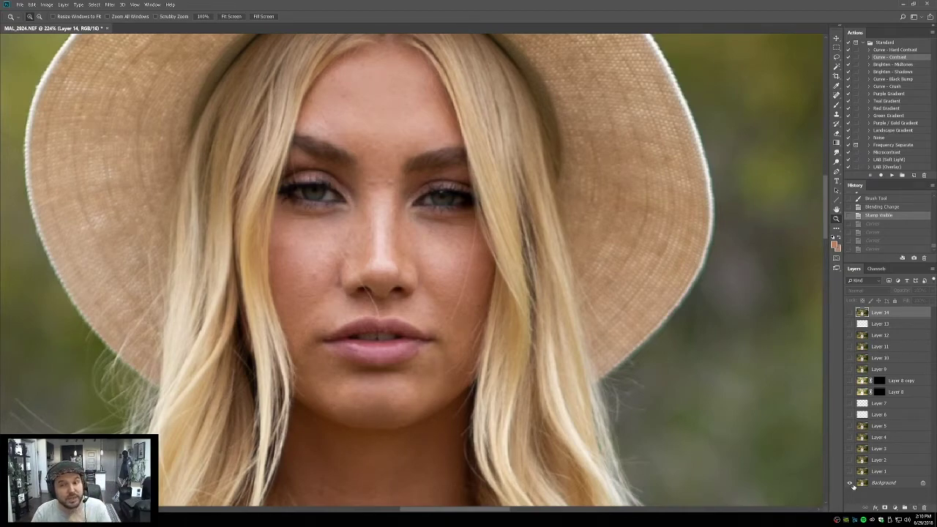
pyautogui.keyDown('alt'); pyautogui.click(850, 483); pyautogui.keyUp('alt')
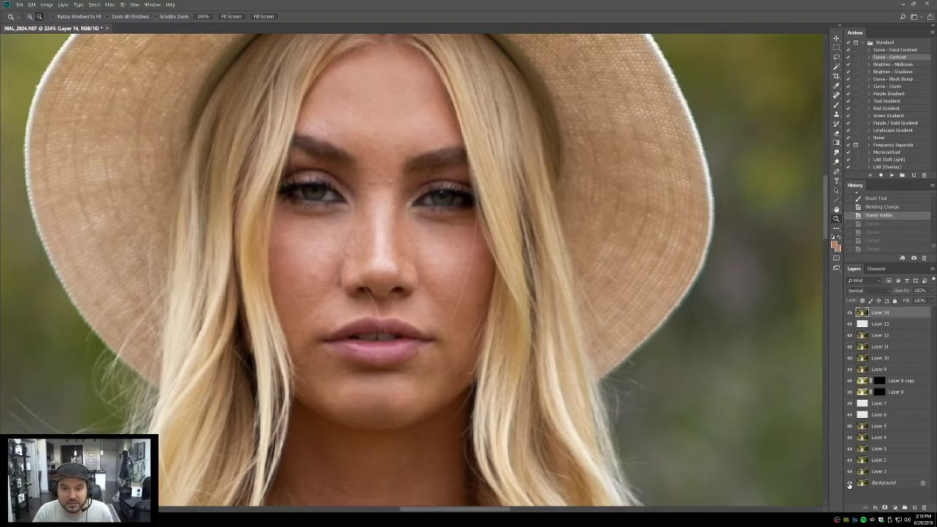
pyautogui.keyDown('alt'); pyautogui.click(850, 483); pyautogui.keyUp('alt')
pyautogui.keyDown('alt'); pyautogui.click(850, 483); pyautogui.keyUp('alt')
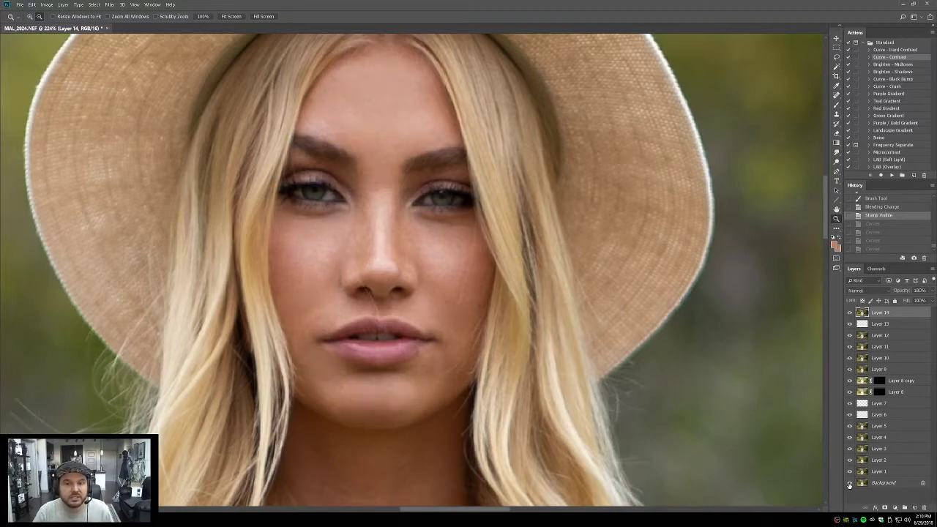
pyautogui.keyDown('alt'); pyautogui.click(849, 483); pyautogui.keyUp('alt')
pyautogui.keyDown('alt'); pyautogui.click(850, 483); pyautogui.keyUp('alt')
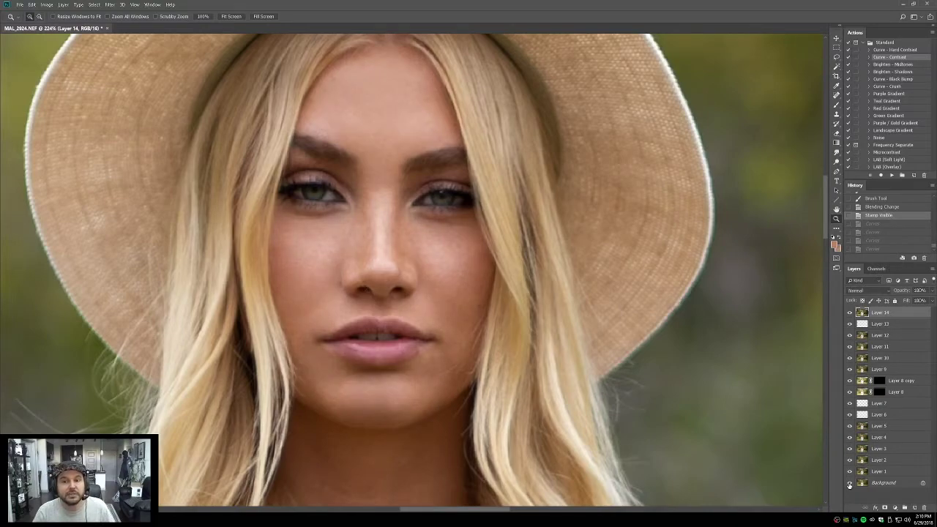
pyautogui.keyDown('alt'); pyautogui.click(850, 483); pyautogui.keyUp('alt')
pyautogui.keyDown('alt'); pyautogui.click(849, 483); pyautogui.keyUp('alt')
pyautogui.keyDown('alt'); pyautogui.click(849, 483); pyautogui.keyUp('alt')
pyautogui.keyDown('alt'); pyautogui.click(849, 483); pyautogui.keyUp('alt')
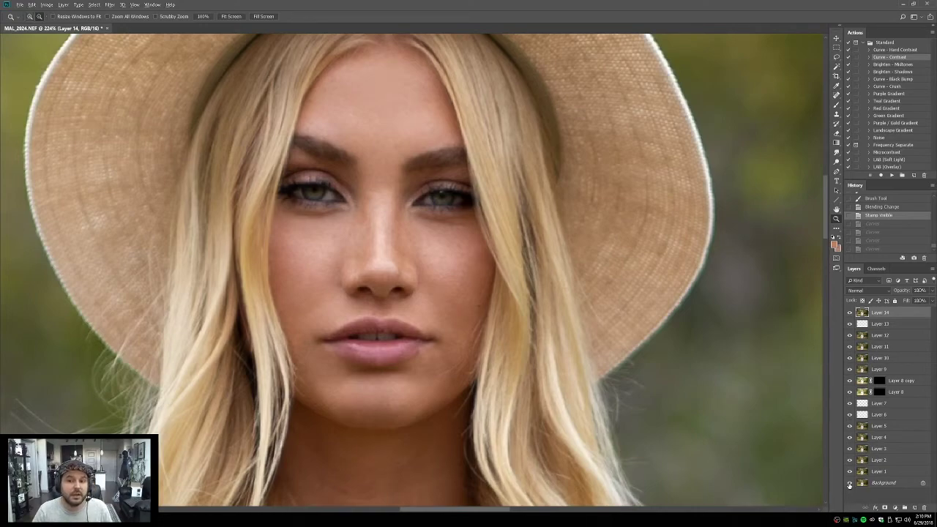
# Step: Compare the retouched face with the original Background layer once more and fit the whole photo in view
pyautogui.keyDown('alt'); pyautogui.click(849, 483); pyautogui.keyUp('alt')
pyautogui.keyDown('alt'); pyautogui.click(850, 483); pyautogui.keyUp('alt')
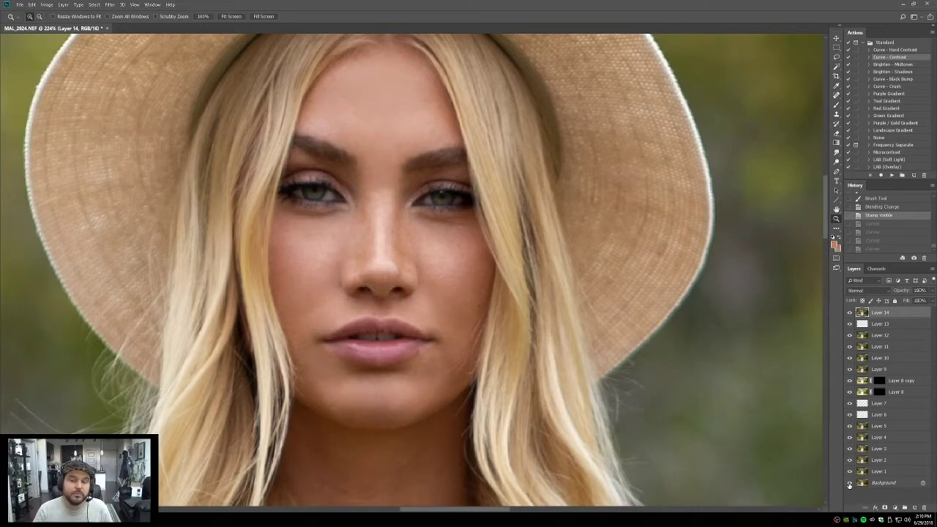
pyautogui.doubleClick(836, 210)
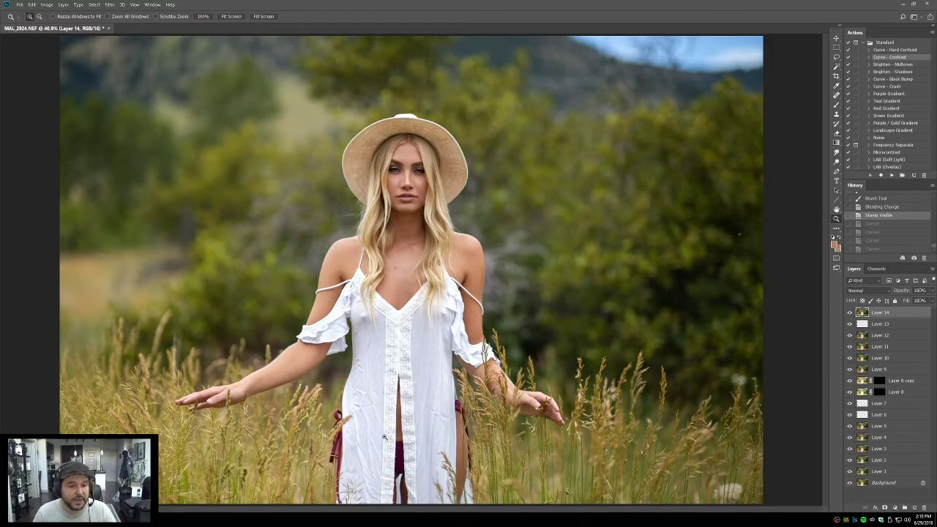
# Step: Switch to Chrome and move the photographer's Portraits page into its own maximized window
pyautogui.press('super')
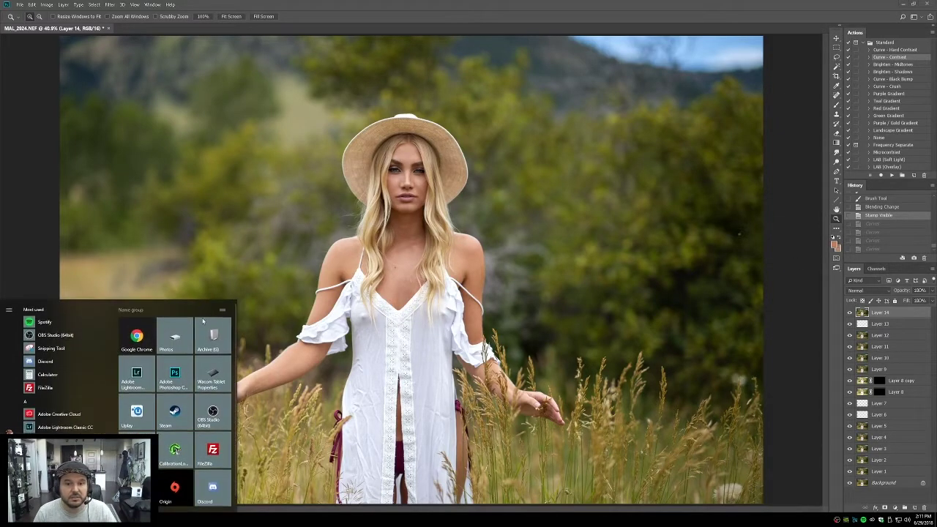
pyautogui.press('super')
pyautogui.hotkey('alt', 'Tab')
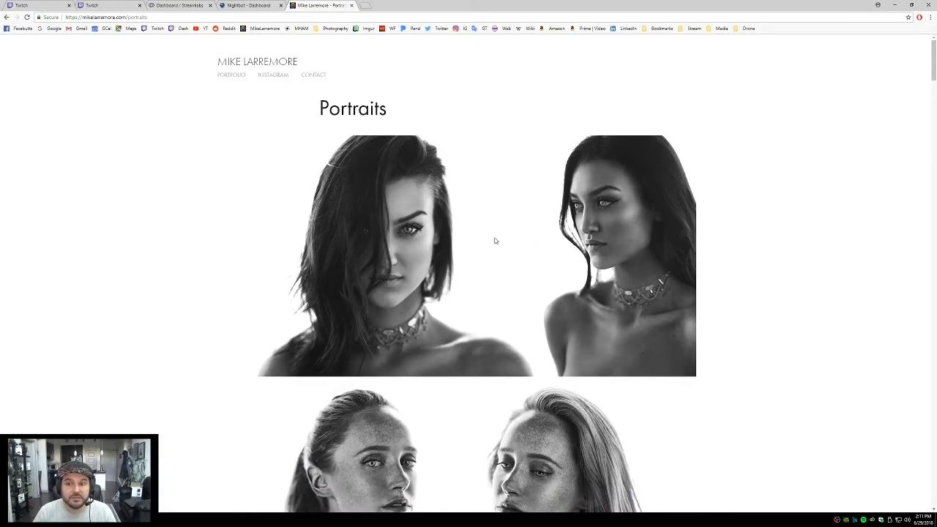
pyautogui.scroll(-10, 935, 279)
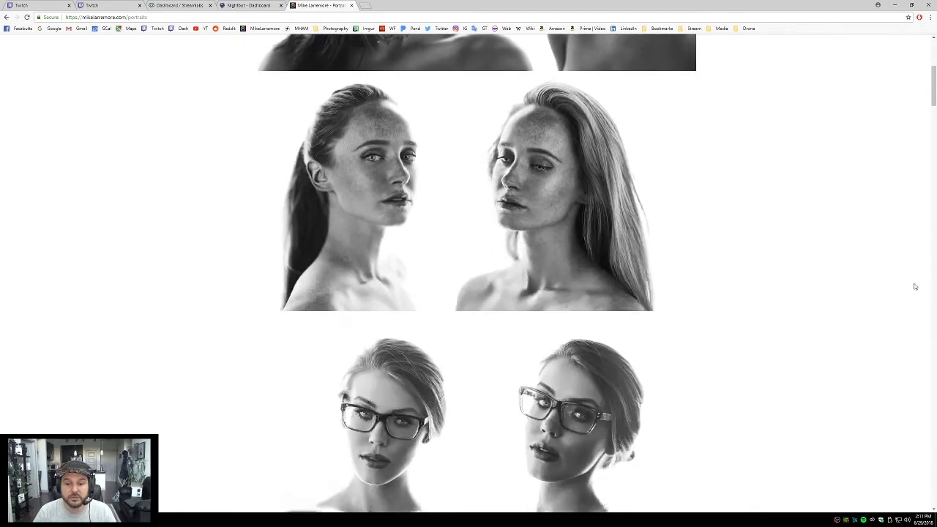
pyautogui.scroll(-1, 914, 286)
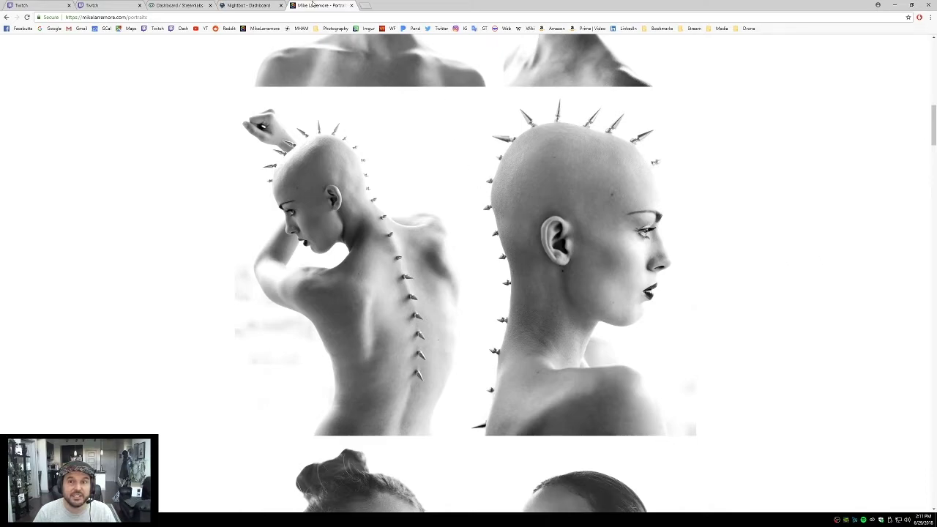
pyautogui.press('super+Left')
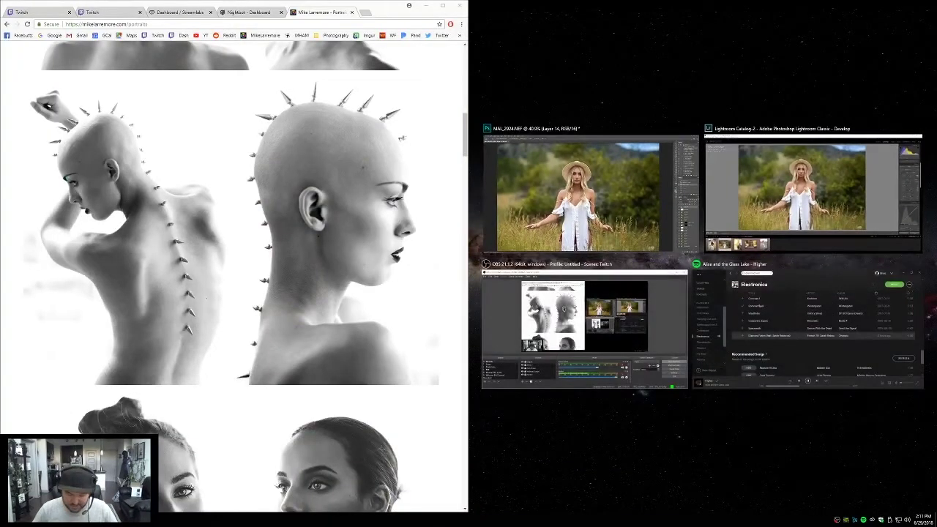
pyautogui.press('super+Up')
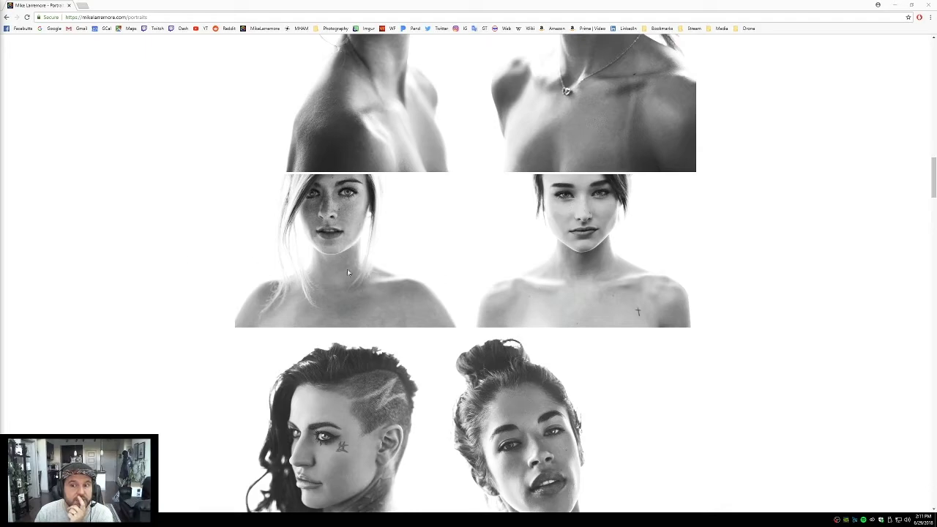
# Step: Look through the rest of the Portraits gallery to its end and return to the page header
pyautogui.scroll(-8, 779, 276)
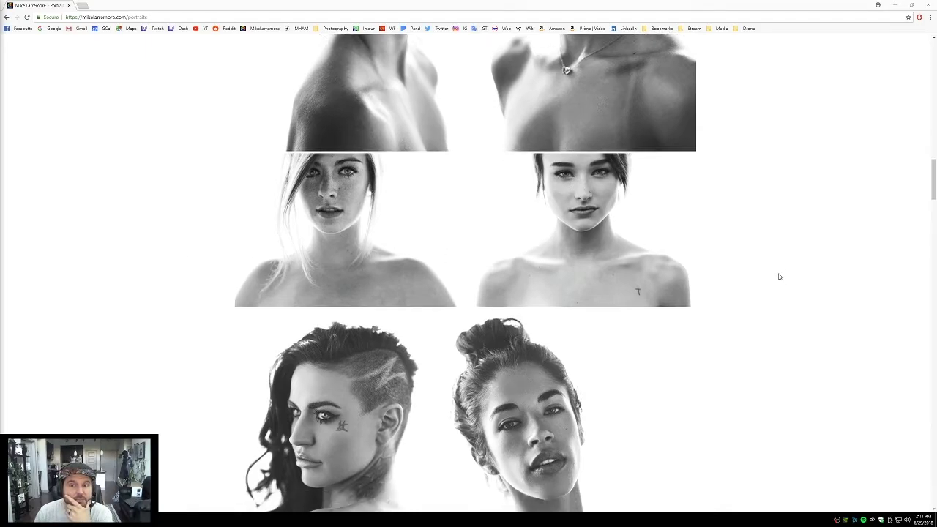
pyautogui.scroll(-15, 779, 276)
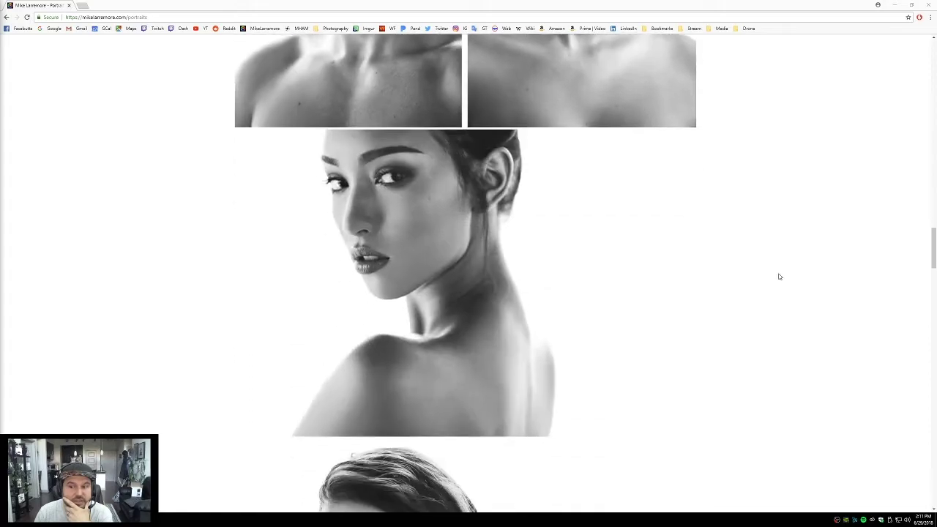
pyautogui.scroll(-4, 778, 275)
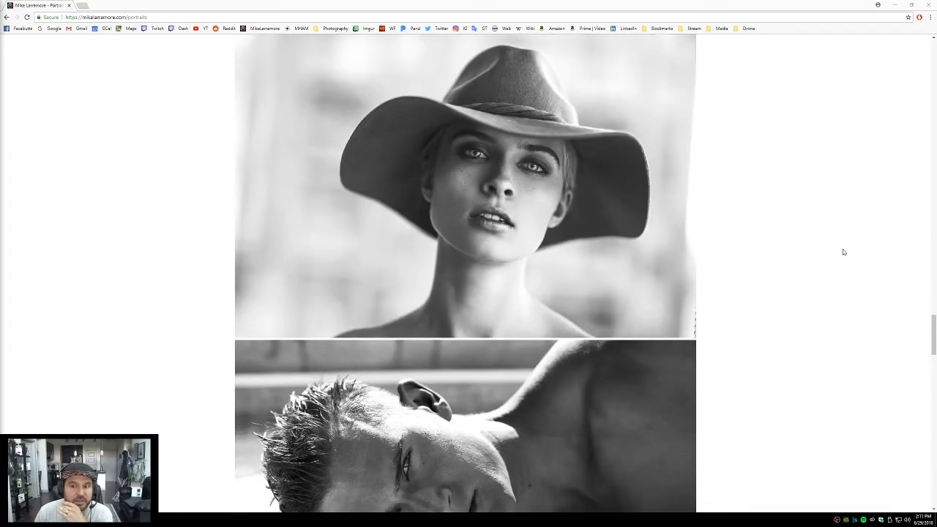
pyautogui.scroll(-7, 842, 251)
pyautogui.scroll(-12, 837, 285)
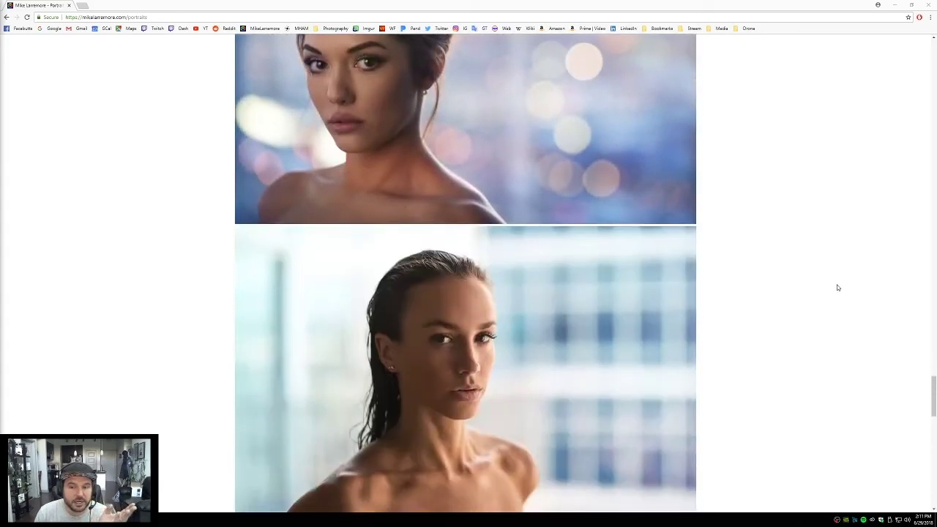
pyautogui.scroll(-9, 838, 288)
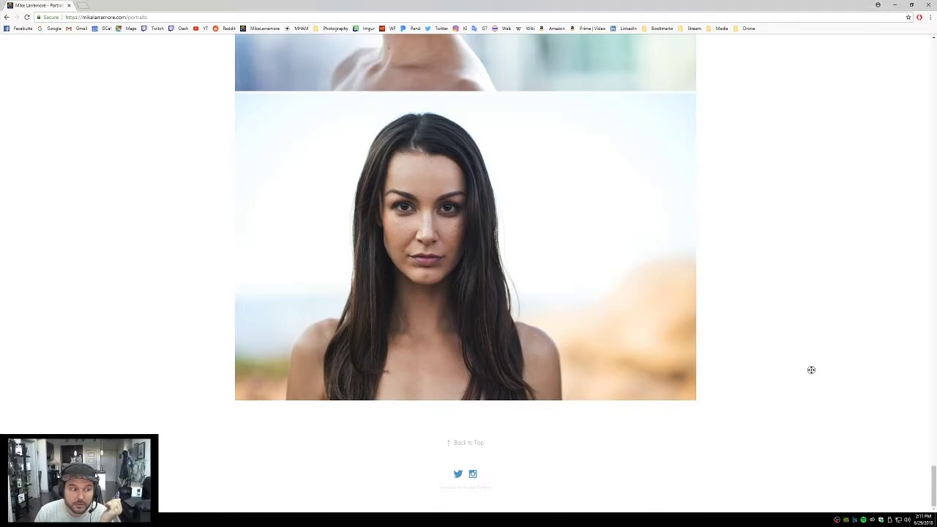
pyautogui.scroll(20, 811, 371)
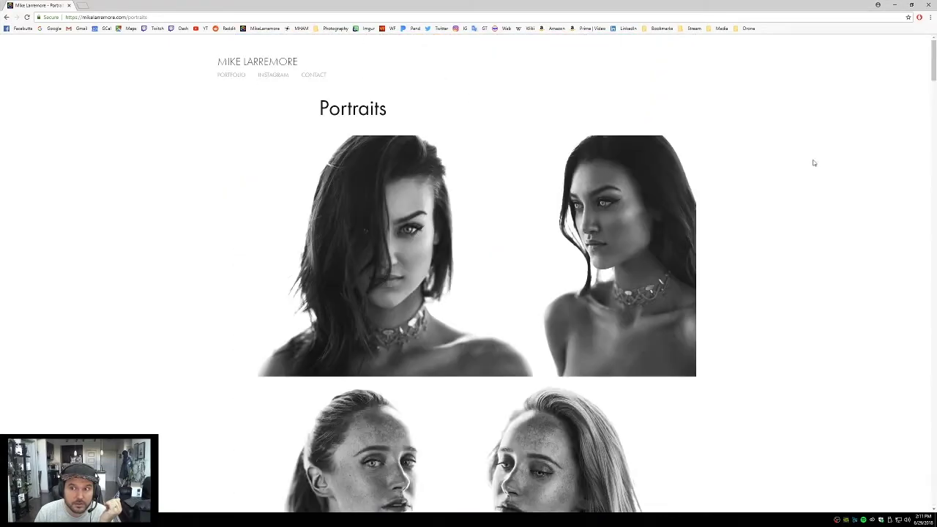
# Step: Open the Faceboards gallery from the portfolio overview and look through all of its expression grids
pyautogui.click(228, 75)
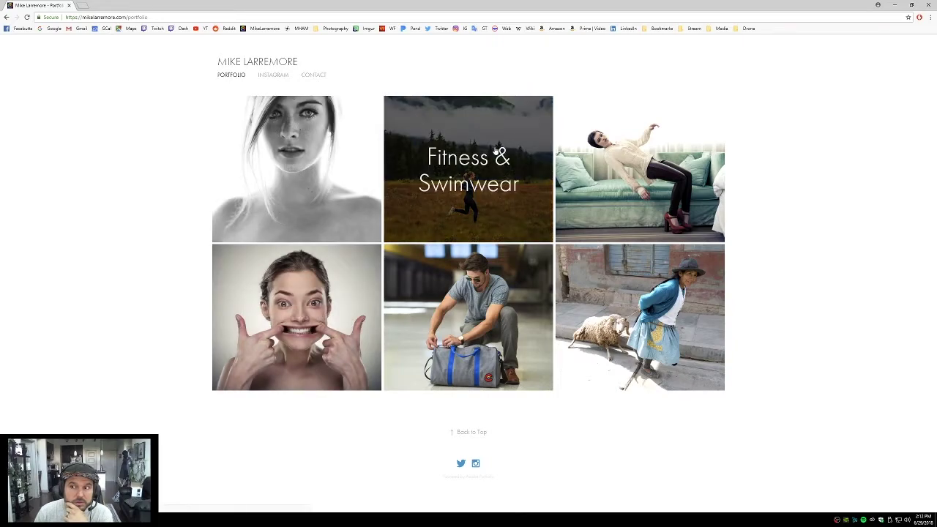
pyautogui.click(296, 285)
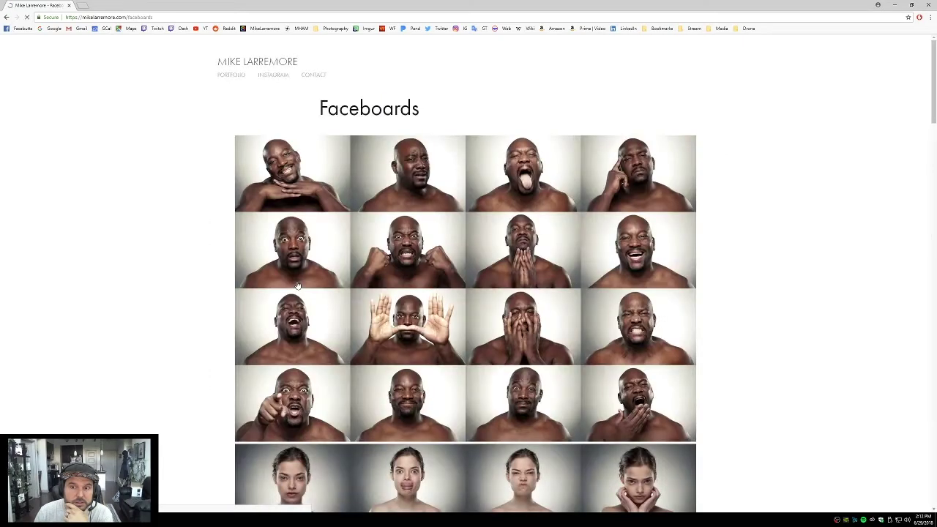
pyautogui.scroll(-3, 209, 284)
pyautogui.scroll(3, 201, 278)
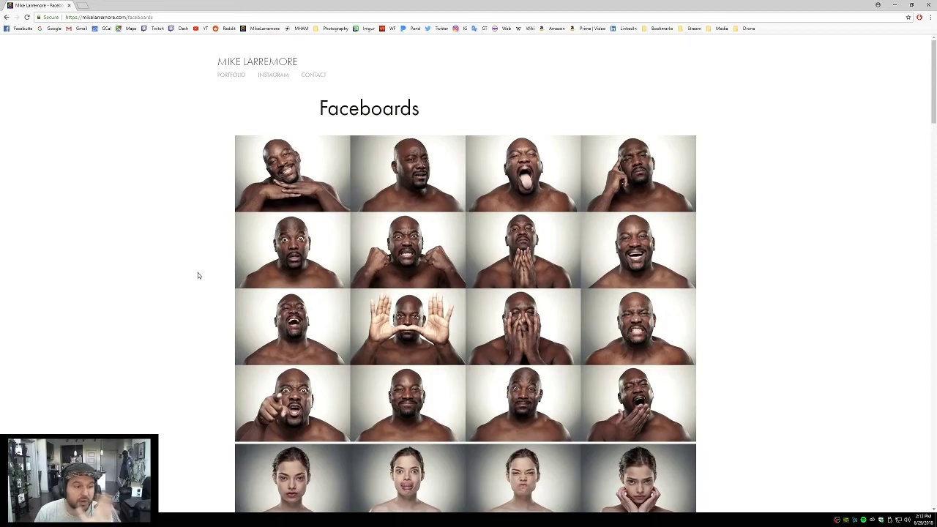
pyautogui.scroll(-5, 197, 275)
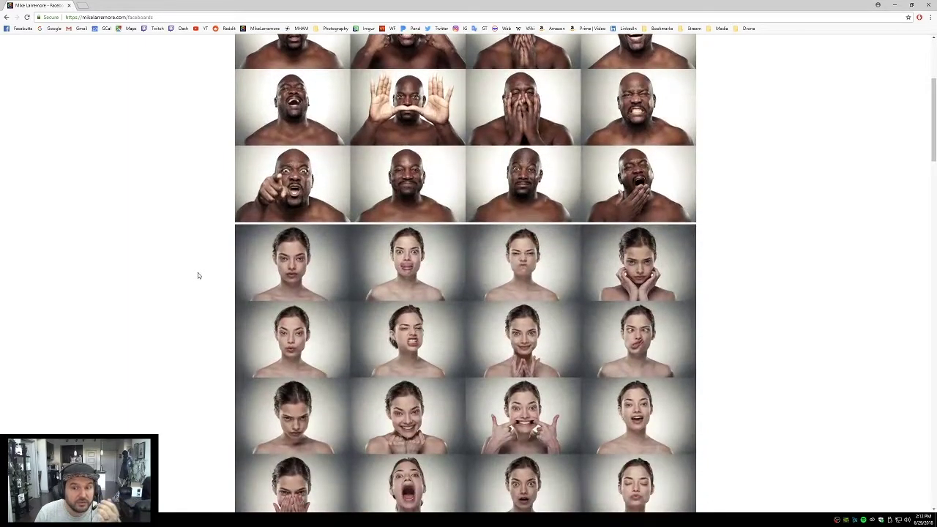
pyautogui.scroll(-4, 198, 275)
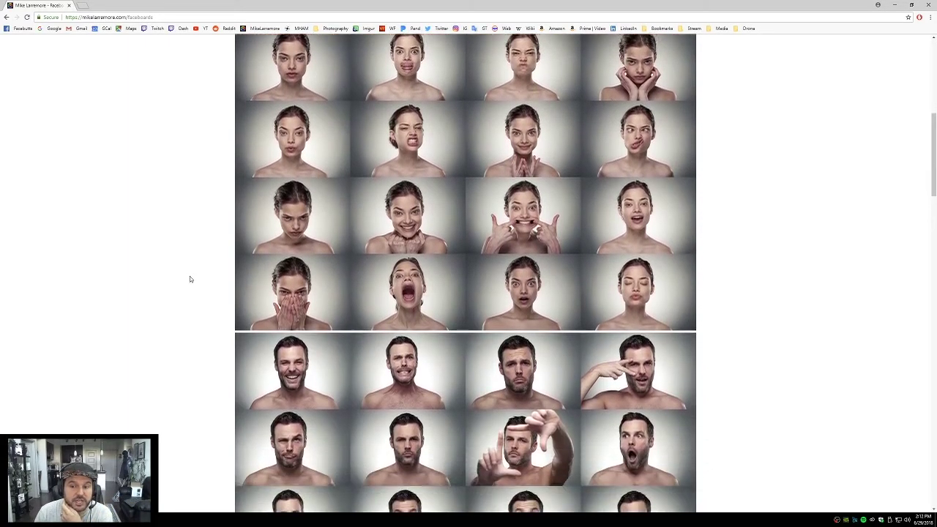
pyautogui.scroll(-2, 190, 279)
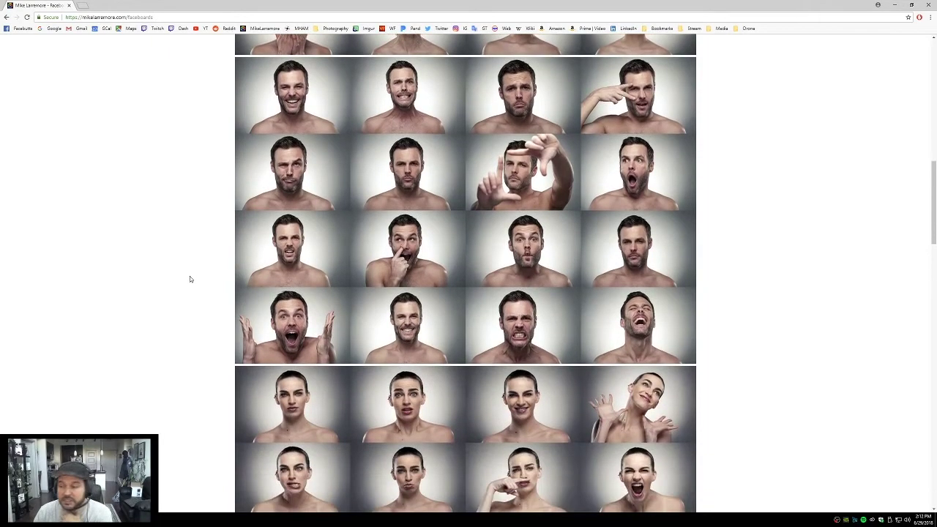
pyautogui.scroll(-4, 189, 279)
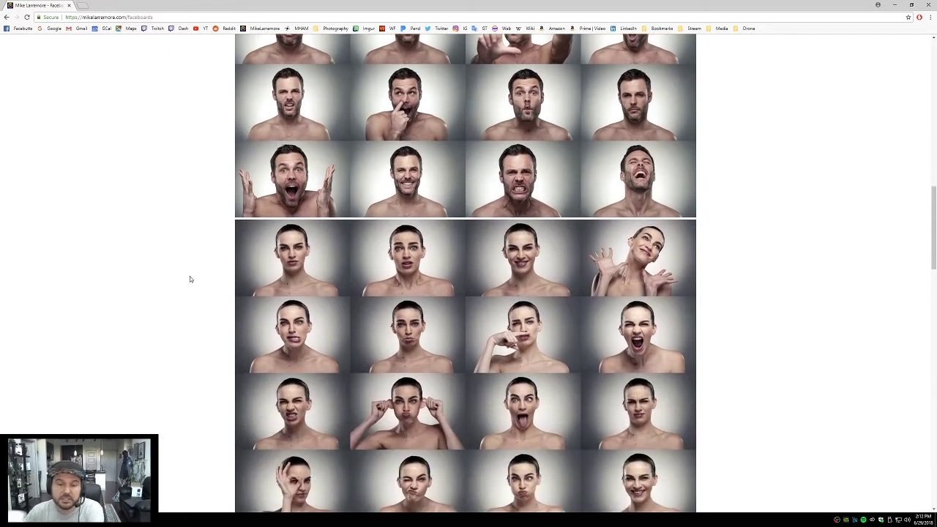
pyautogui.scroll(-8, 189, 279)
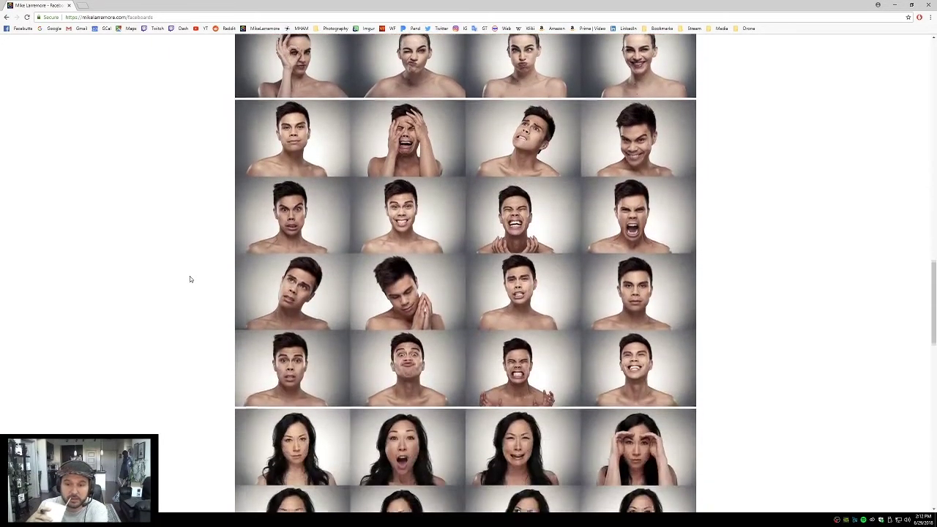
pyautogui.scroll(-5, 189, 279)
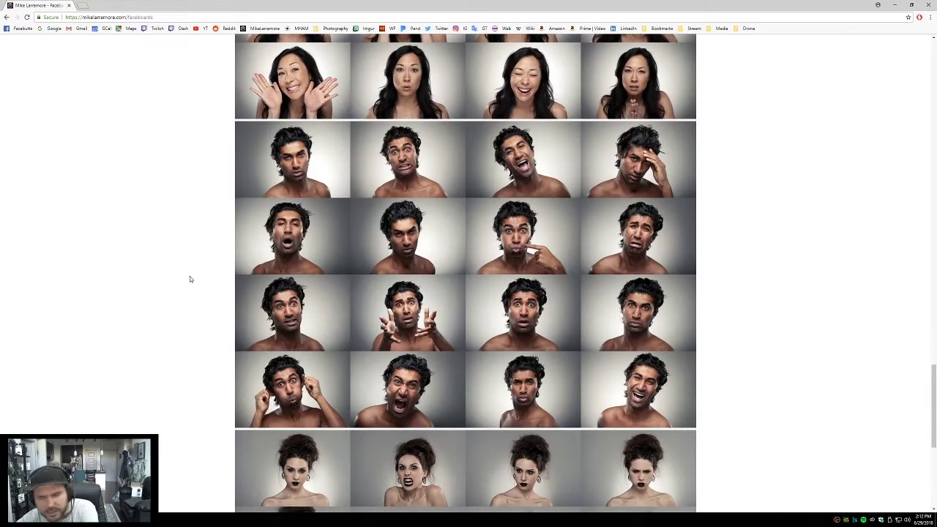
pyautogui.scroll(-4, 189, 279)
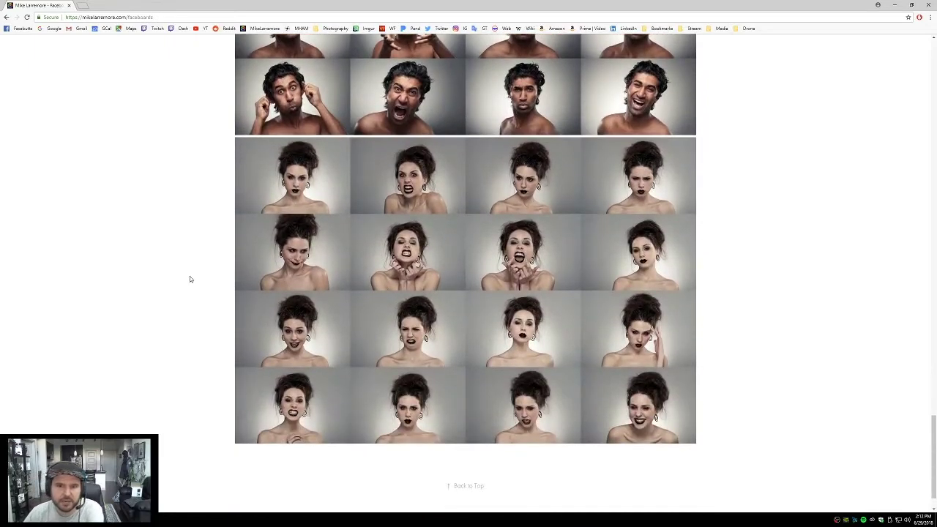
pyautogui.middleClick(161, 274)
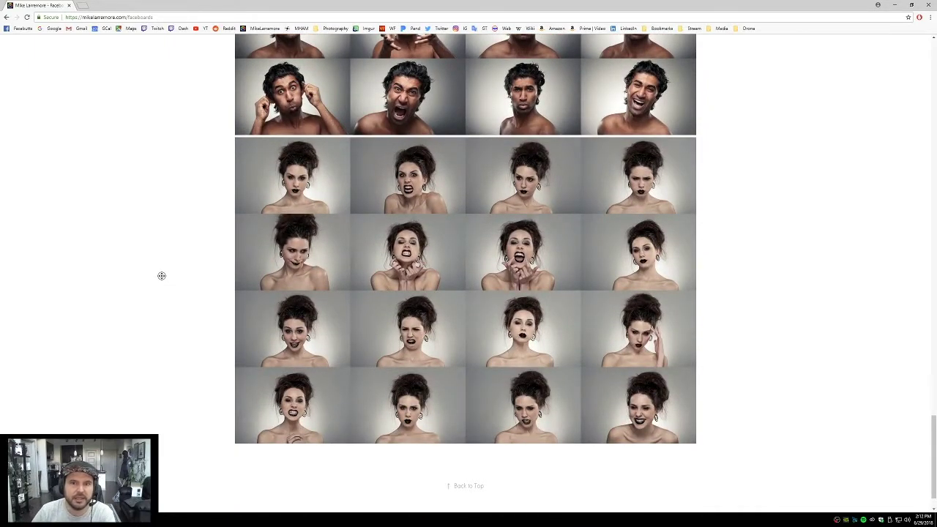
pyautogui.scroll(20, 167, 44)
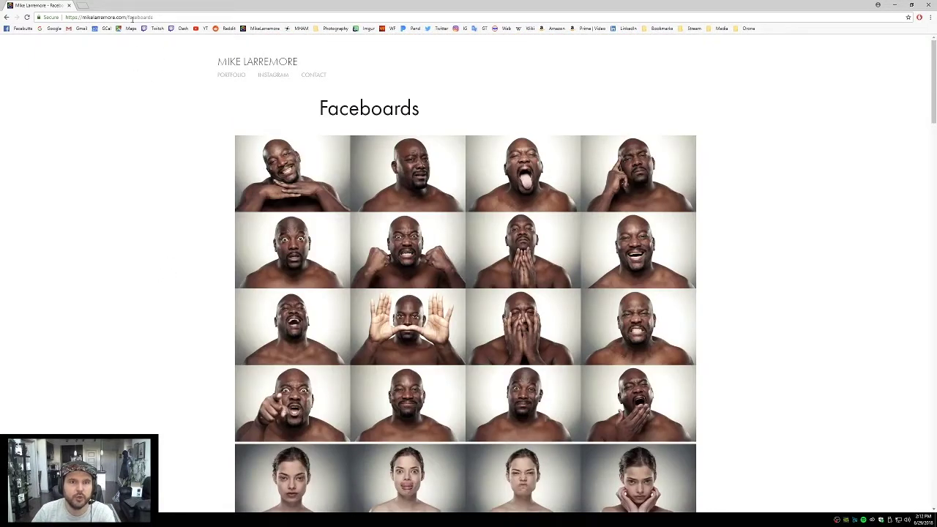
# Step: Search Google in a new tab for the photographer's name plus "faceboards" and open the fifth page of results
pyautogui.click(82, 5)
pyautogui.write('mike lar')
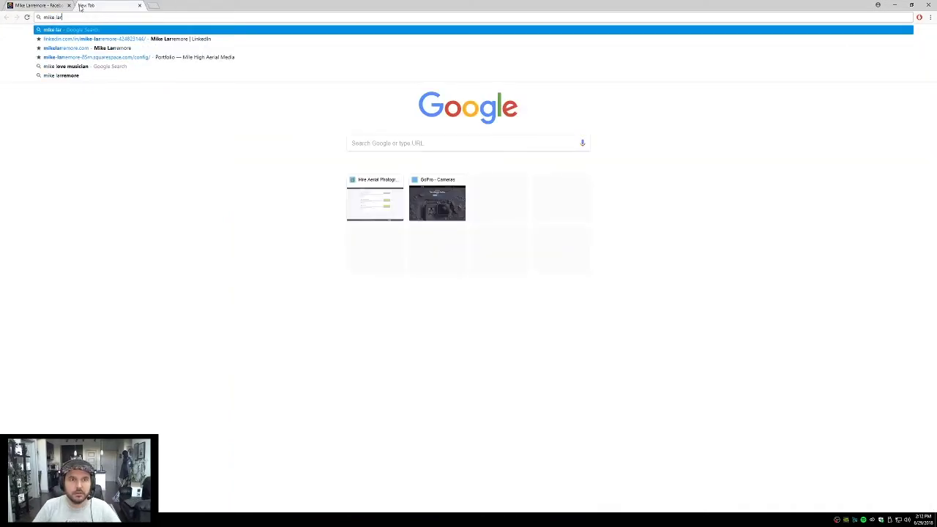
pyautogui.write('remore faceboards')
pyautogui.press('Return')
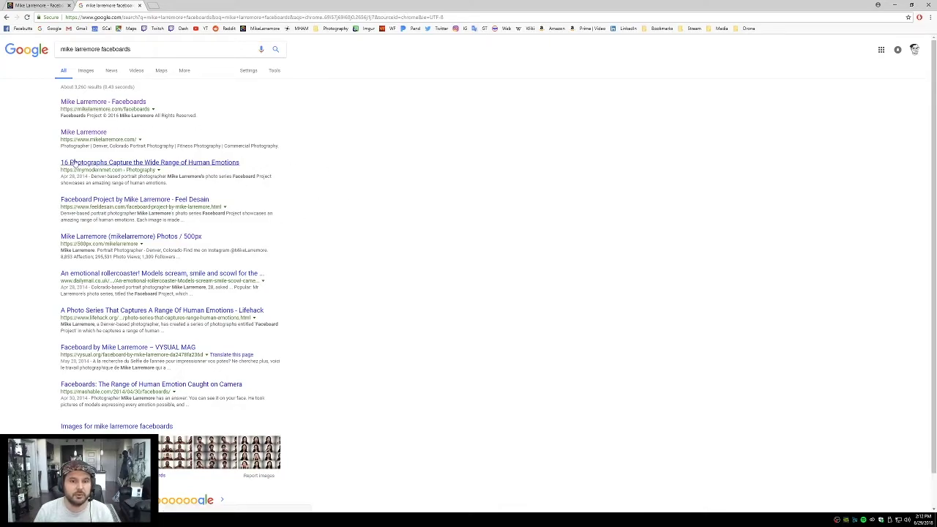
pyautogui.scroll(-1, 365, 268)
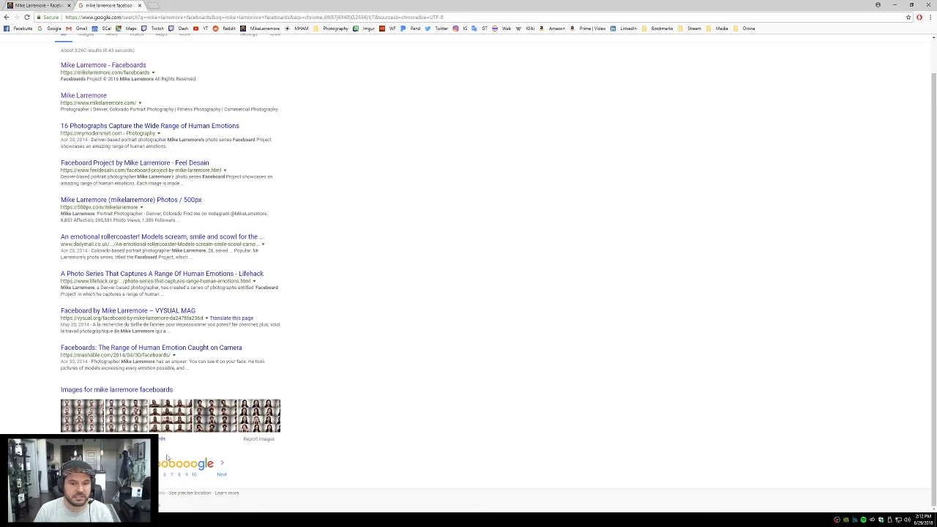
pyautogui.click(165, 476)
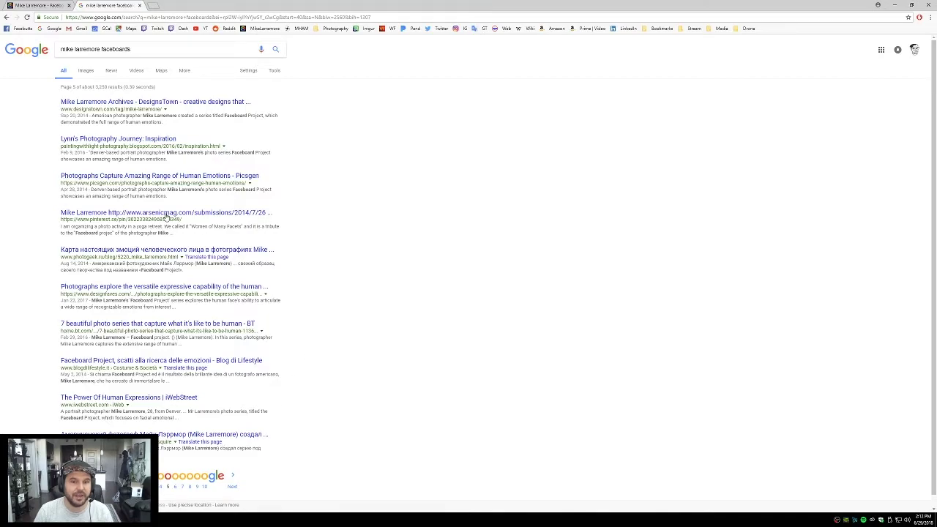
# Step: Skim the Picsgen article about the range of human emotions and return to the search results
pyautogui.click(106, 178)
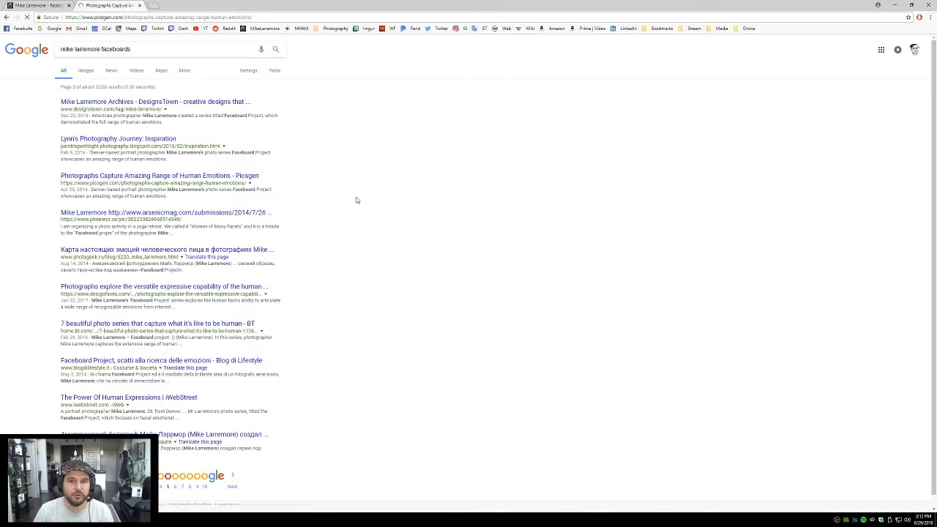
pyautogui.scroll(-3, 187, 207)
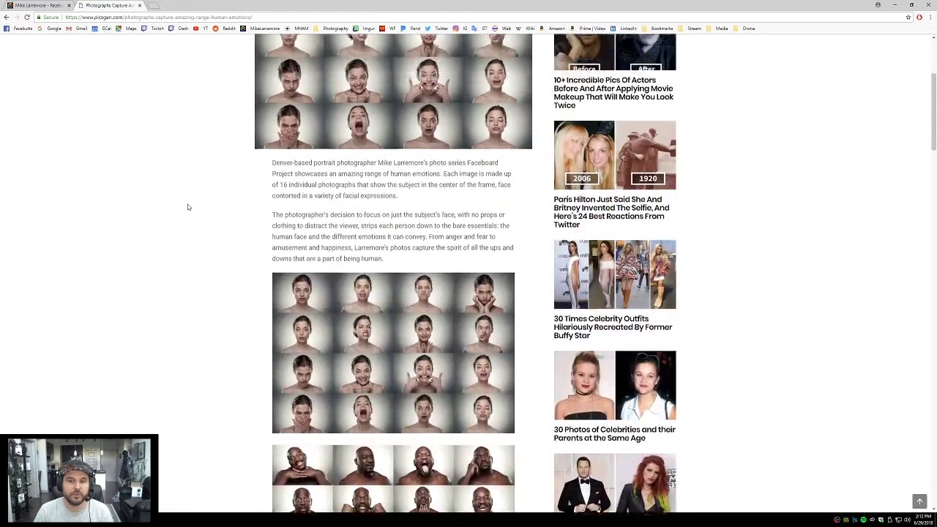
pyautogui.scroll(5, 187, 207)
pyautogui.hotkey('alt', 'Left')
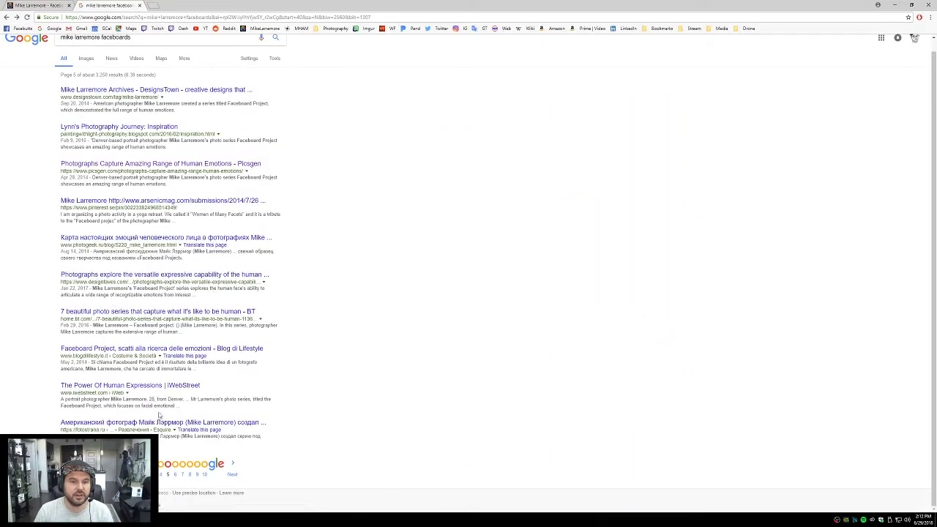
# Step: Open the tenth page of search results and skim the Russian Surfingbird article about the Faceboard Project
pyautogui.click(205, 474)
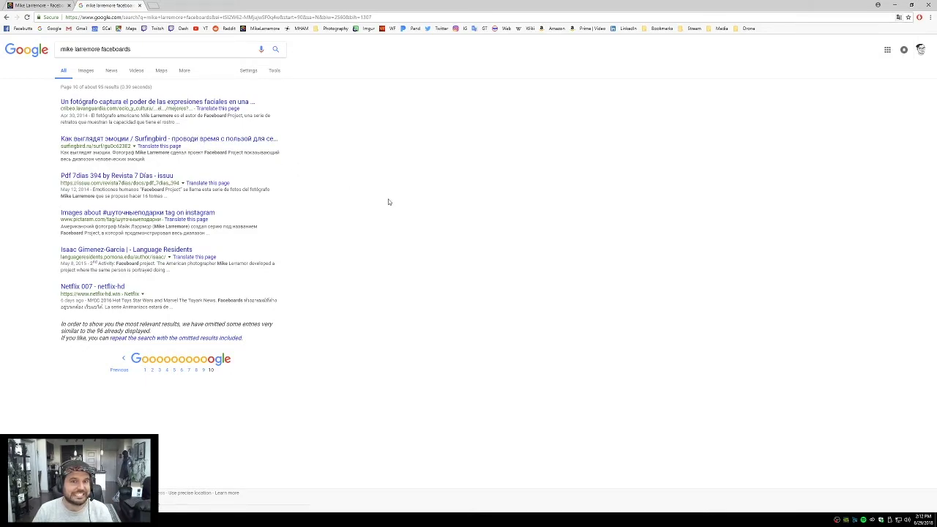
pyautogui.click(224, 139)
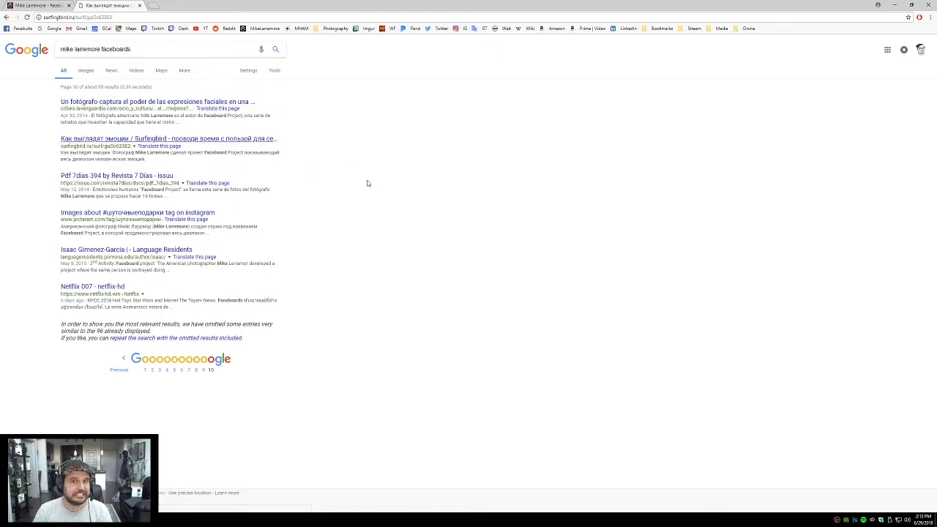
pyautogui.click(271, 143)
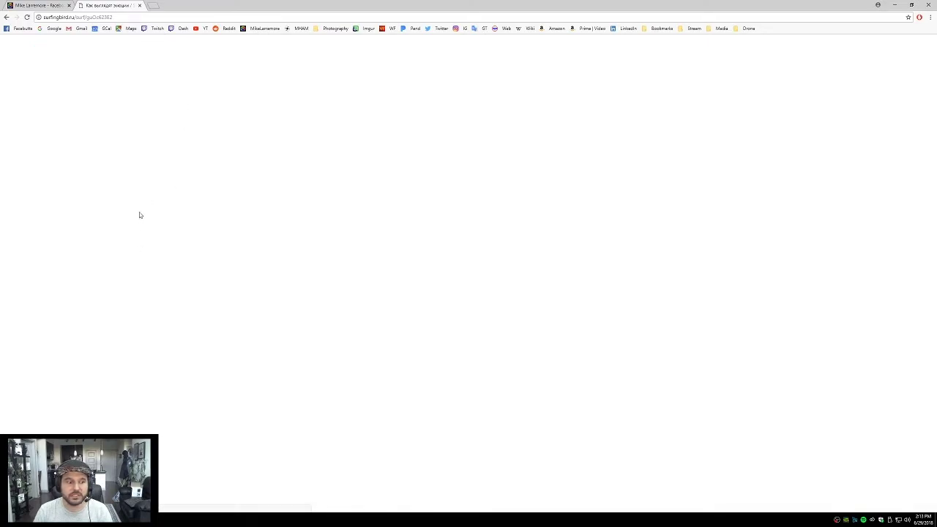
pyautogui.moveTo(123, 5); pyautogui.dragTo(260, 5)
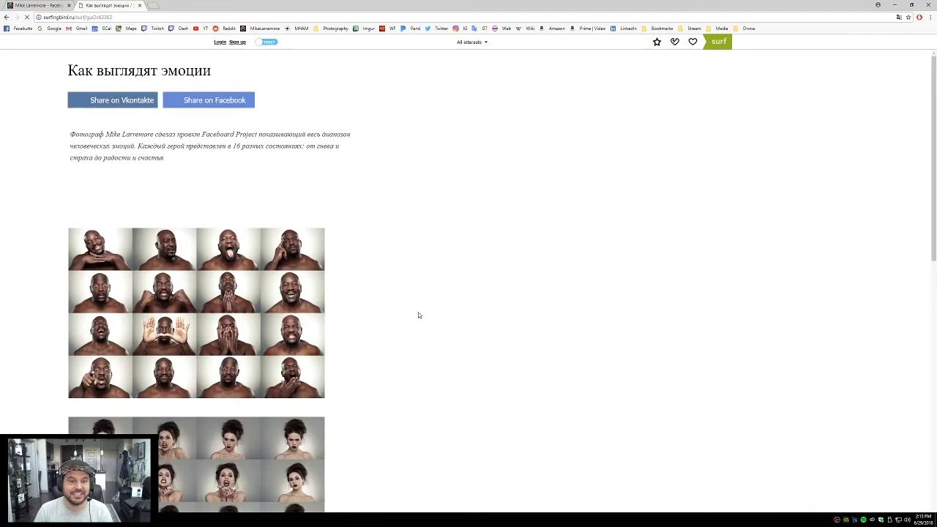
pyautogui.scroll(-8, 419, 315)
pyautogui.scroll(6, 419, 314)
pyautogui.scroll(3, 419, 315)
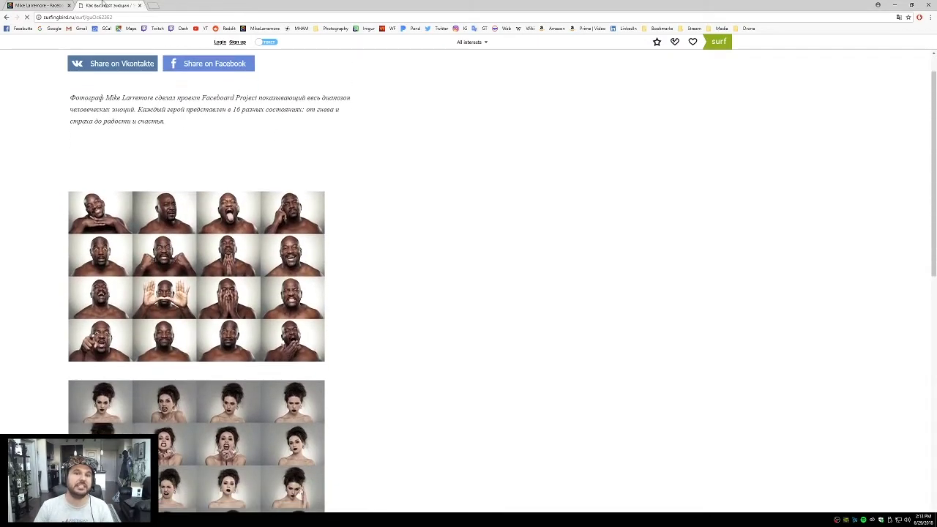
# Step: Leave the article for the portfolio's Faceboards gallery and look through all of its expression grids again, ending near the first one
pyautogui.click(9, 5)
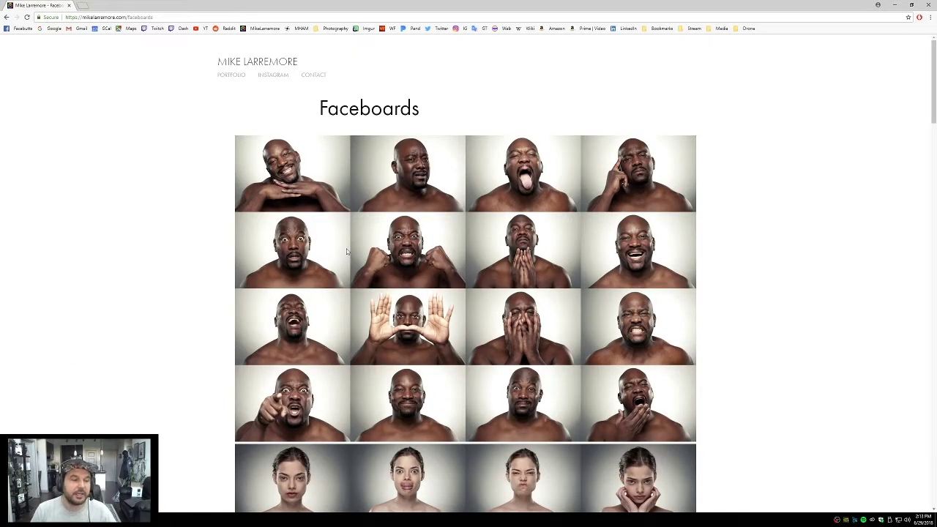
pyautogui.scroll(-4, 344, 252)
pyautogui.scroll(-10, 342, 250)
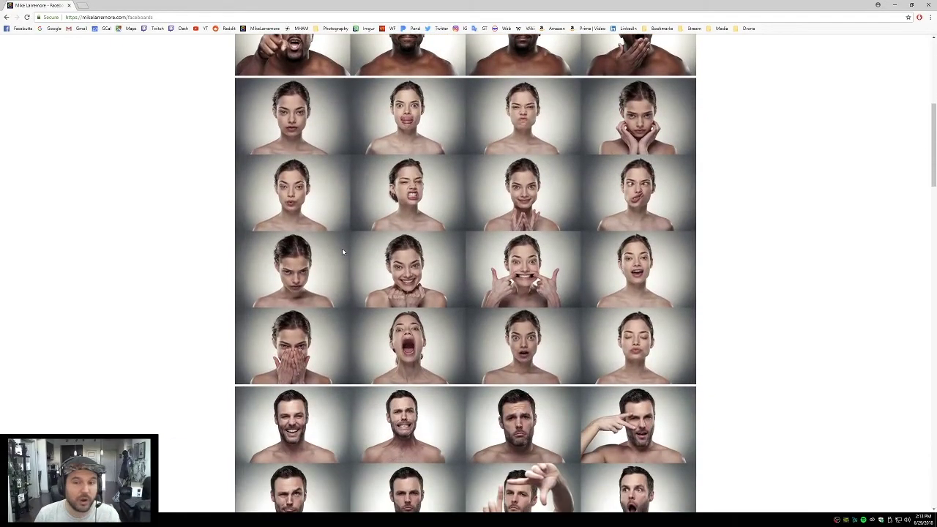
pyautogui.scroll(-11, 333, 254)
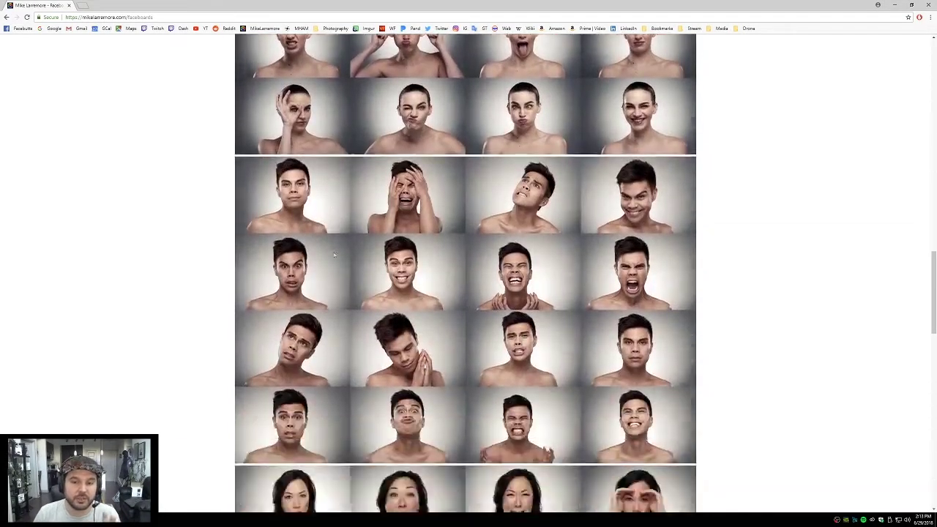
pyautogui.scroll(-3, 330, 255)
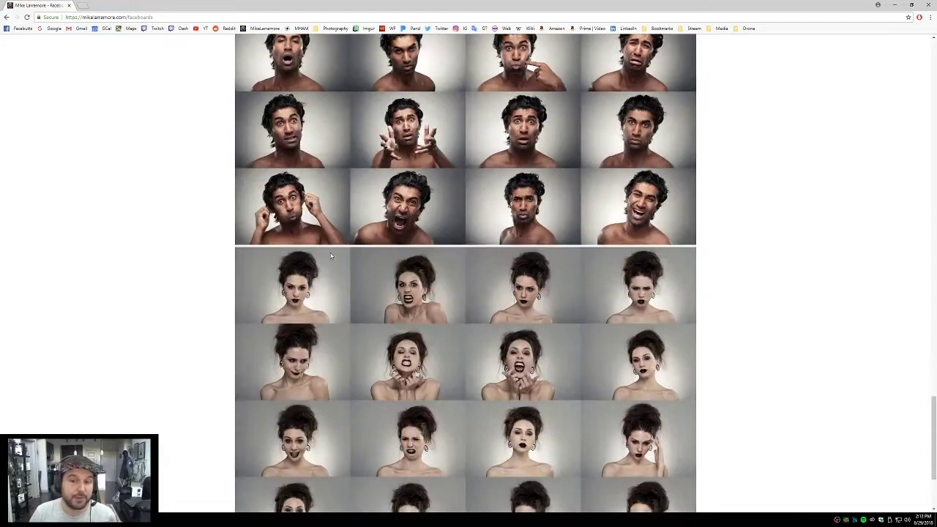
pyautogui.scroll(-2, 330, 255)
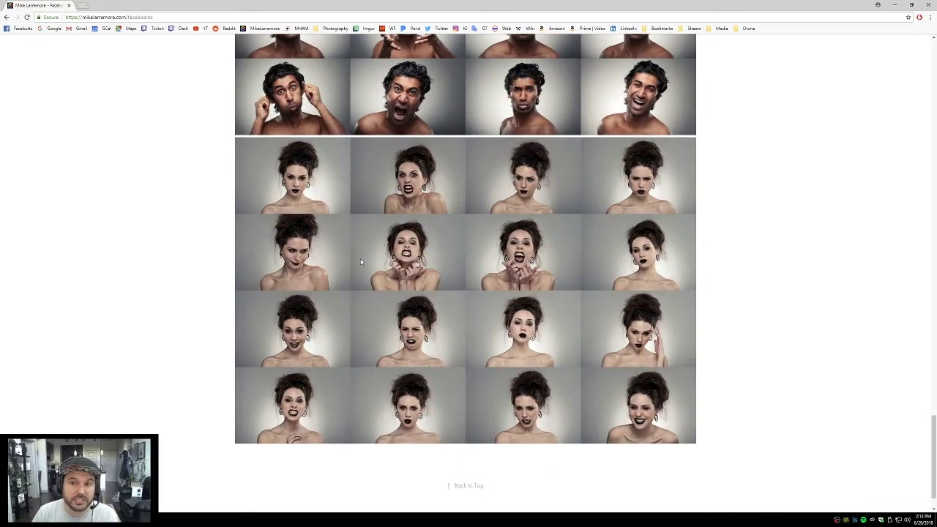
pyautogui.scroll(3, 360, 262)
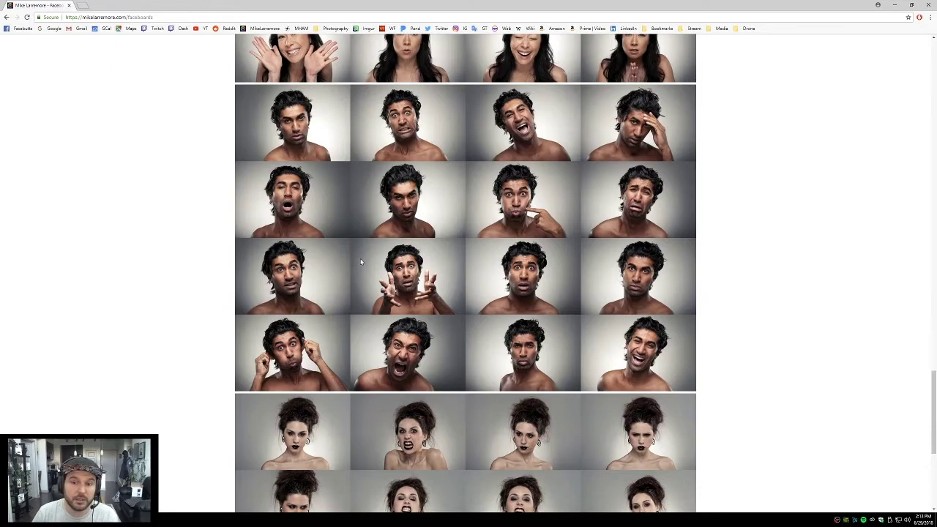
pyautogui.scroll(15, 360, 262)
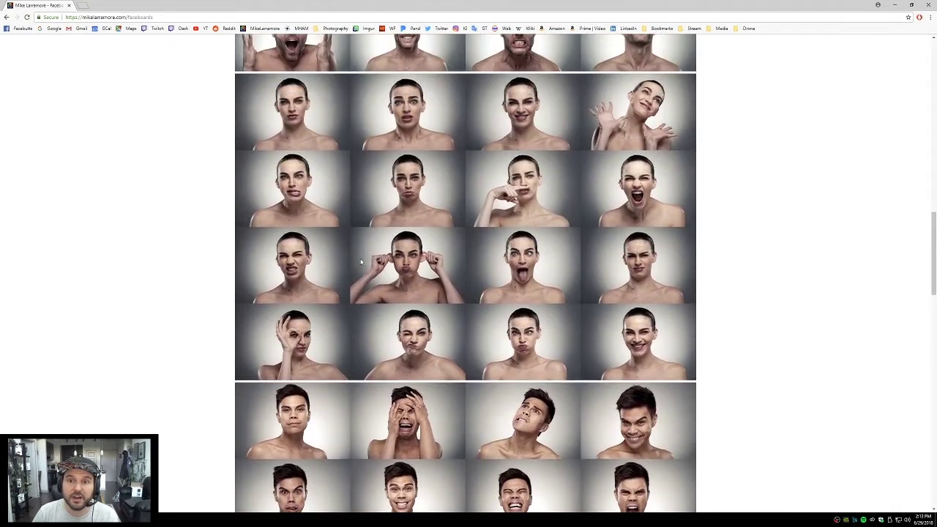
pyautogui.scroll(15, 360, 261)
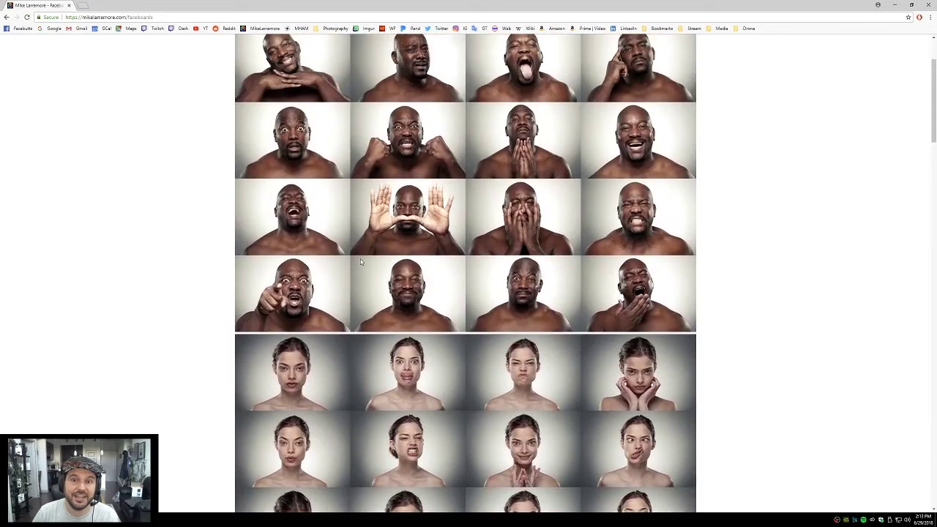
pyautogui.scroll(2, 360, 261)
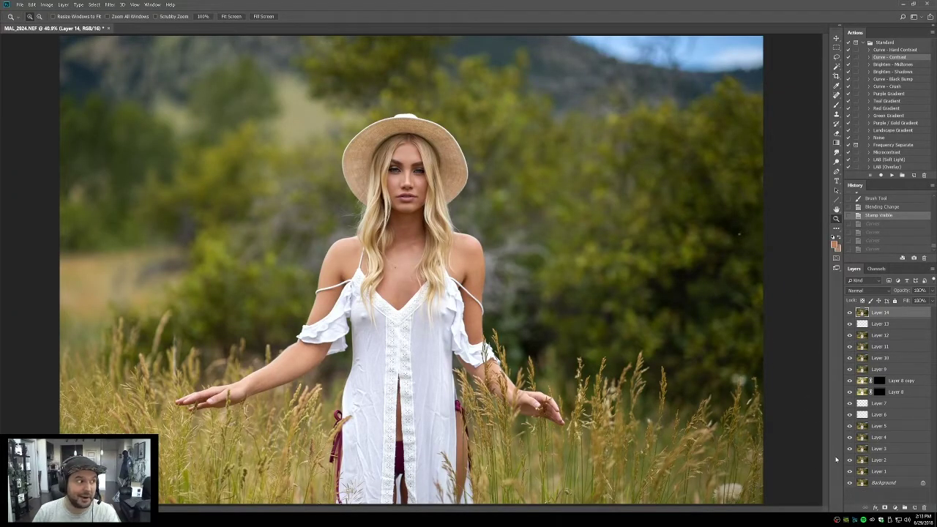
# Step: In Photoshop, fit the whole portrait in view and run the Curve - Black Bump action on Layer 14
pyautogui.click(836, 209)
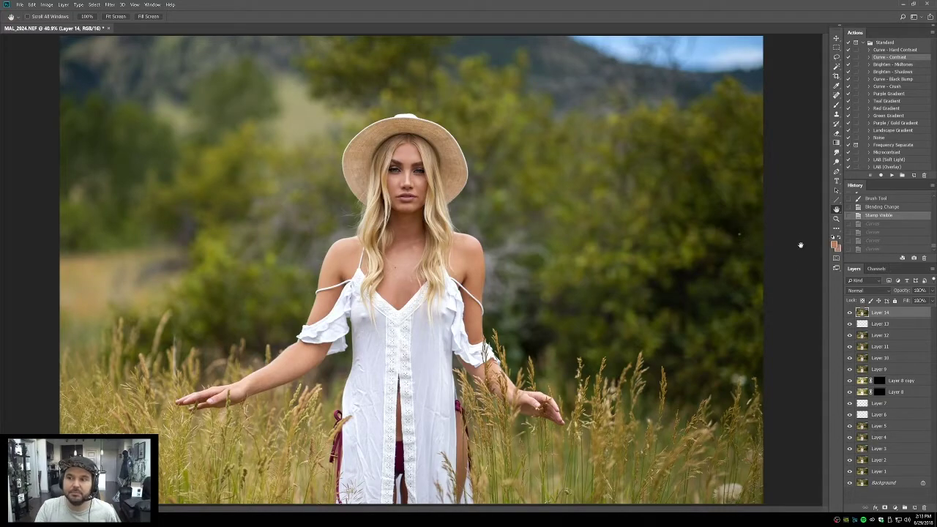
pyautogui.click(837, 220)
pyautogui.click(366, 183)
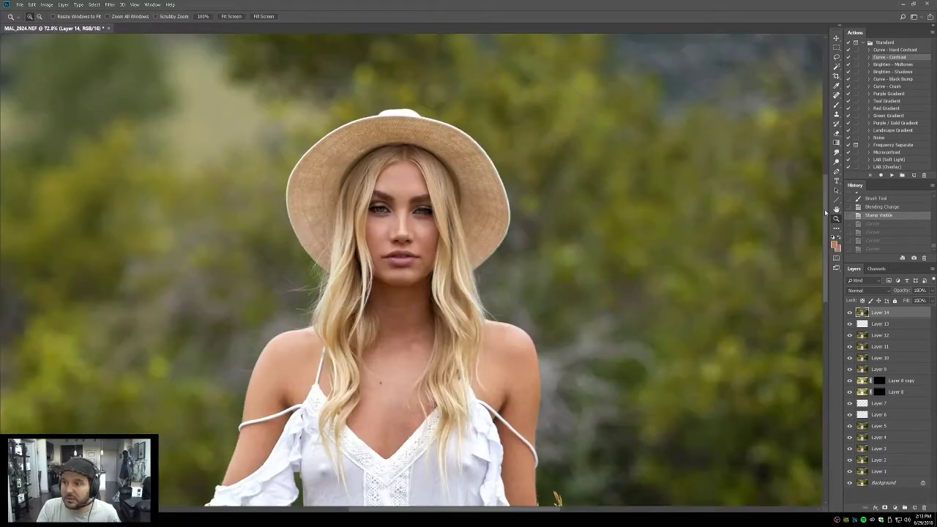
pyautogui.doubleClick(836, 209)
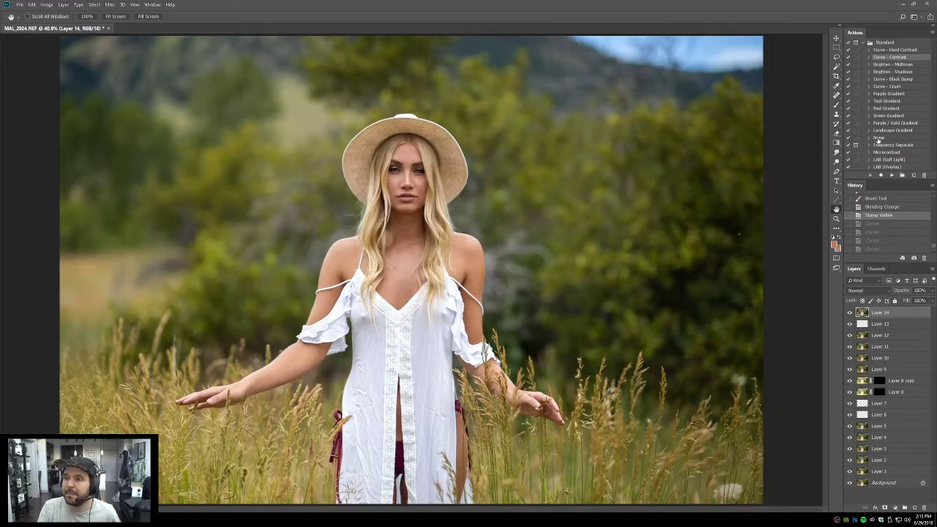
pyautogui.click(887, 79)
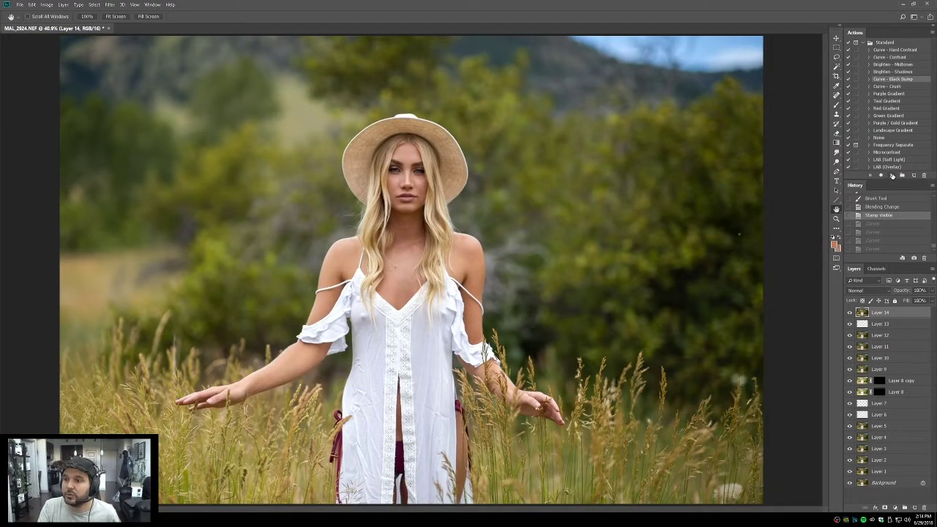
pyautogui.click(891, 176)
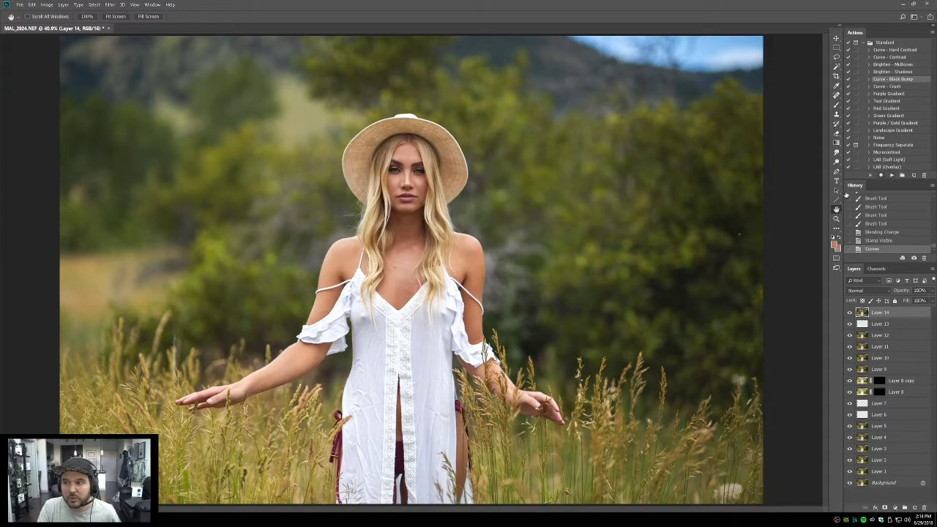
# Step: Try a custom RGB curve on Layer 14 with a raised black point, slightly lowered shadows and slightly lifted highlights
pyautogui.hotkey('ctrl', 'm')
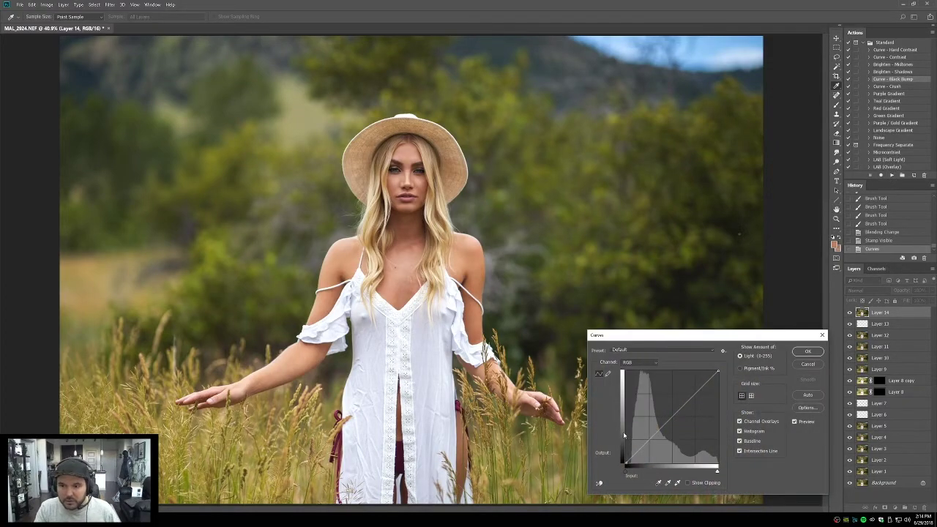
pyautogui.moveTo(624, 464); pyautogui.dragTo(628, 460)
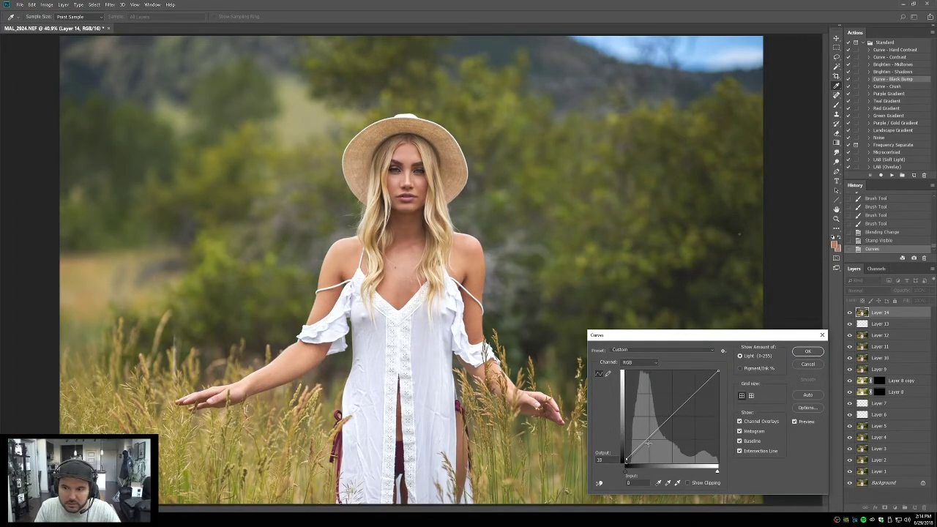
pyautogui.moveTo(627, 460); pyautogui.dragTo(622, 461)
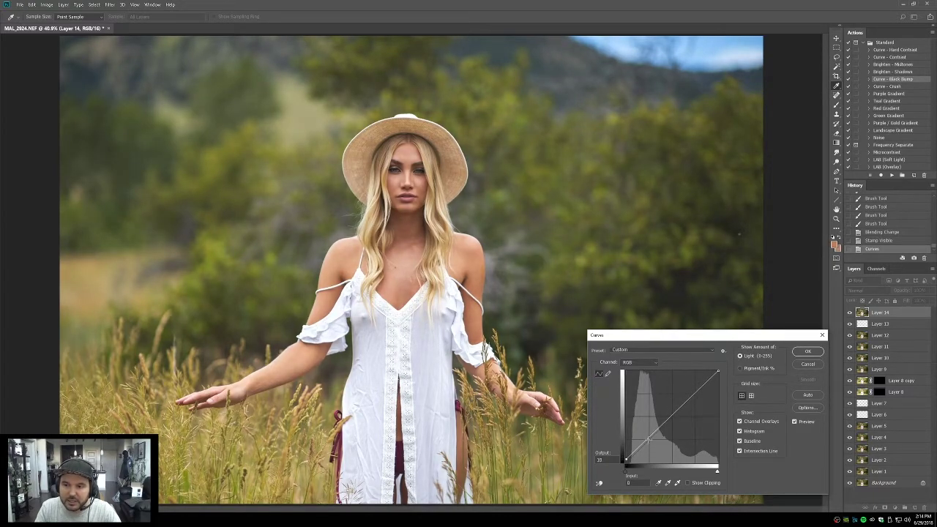
pyautogui.moveTo(650, 438); pyautogui.dragTo(650, 440)
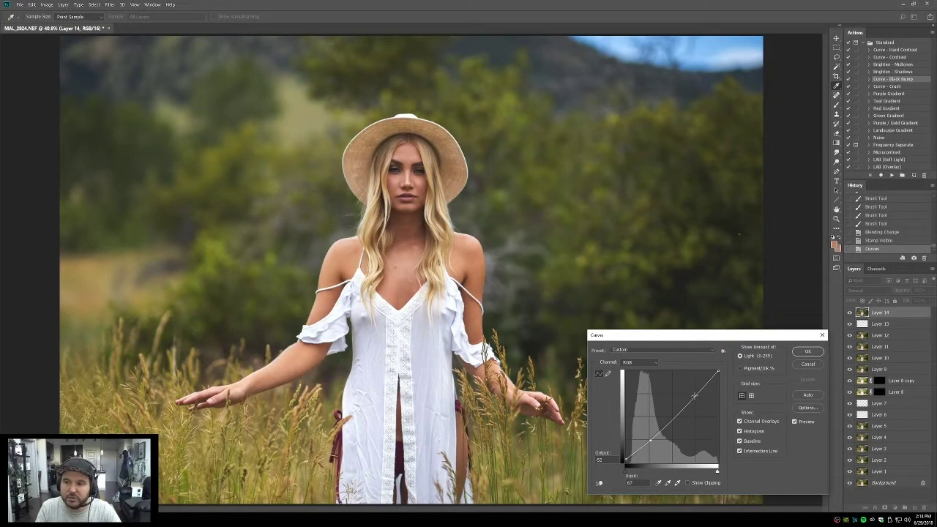
pyautogui.moveTo(693, 395); pyautogui.dragTo(694, 393)
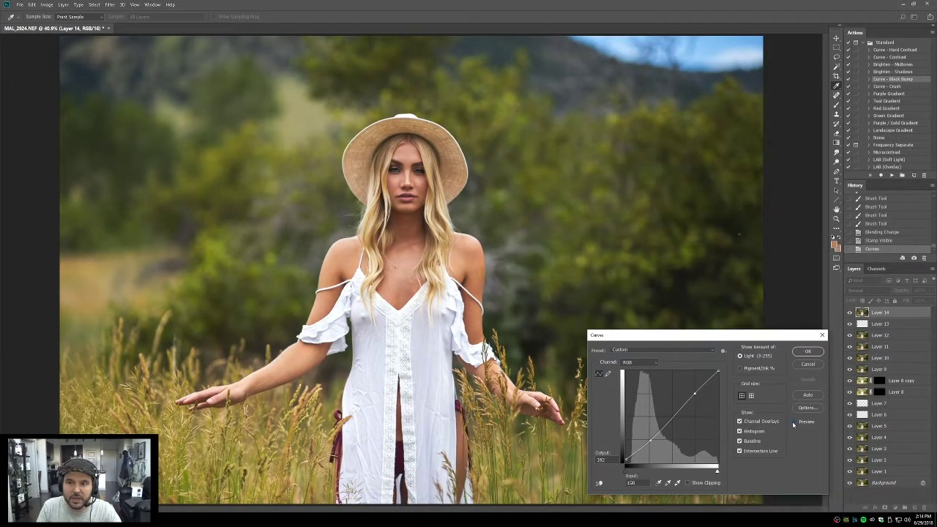
pyautogui.click(807, 352)
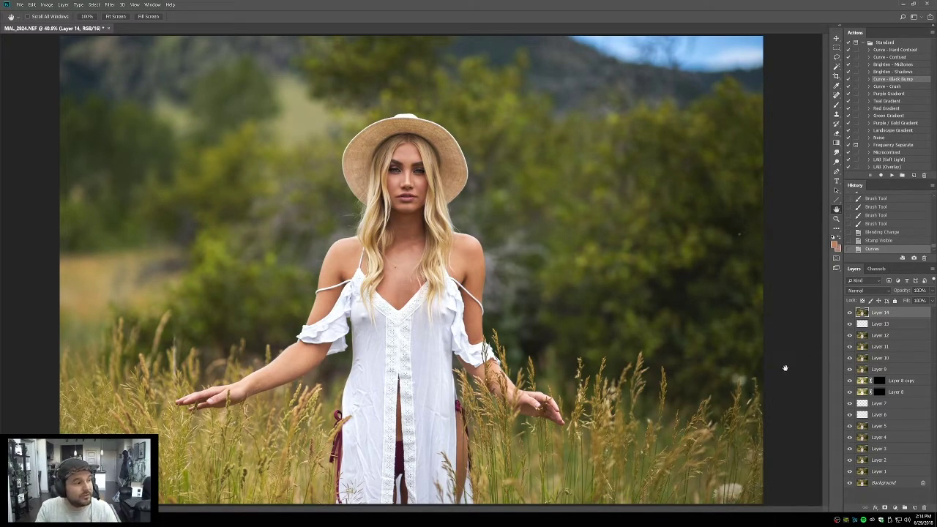
# Step: Compare Layer 14 with and without the Black Bump curve, and apply the action once more faded to 25% opacity
pyautogui.hotkey('ctrl', 'z')
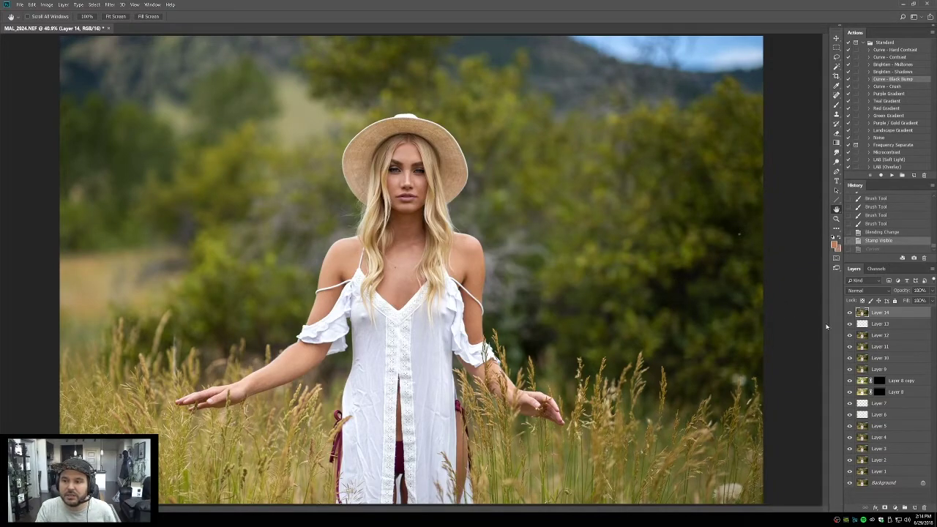
pyautogui.hotkey('ctrl', 'z')
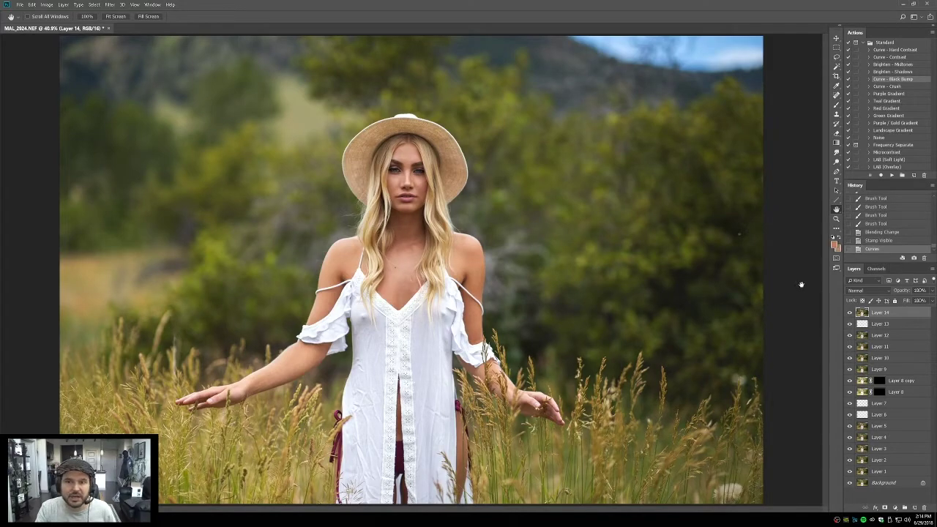
pyautogui.click(892, 175)
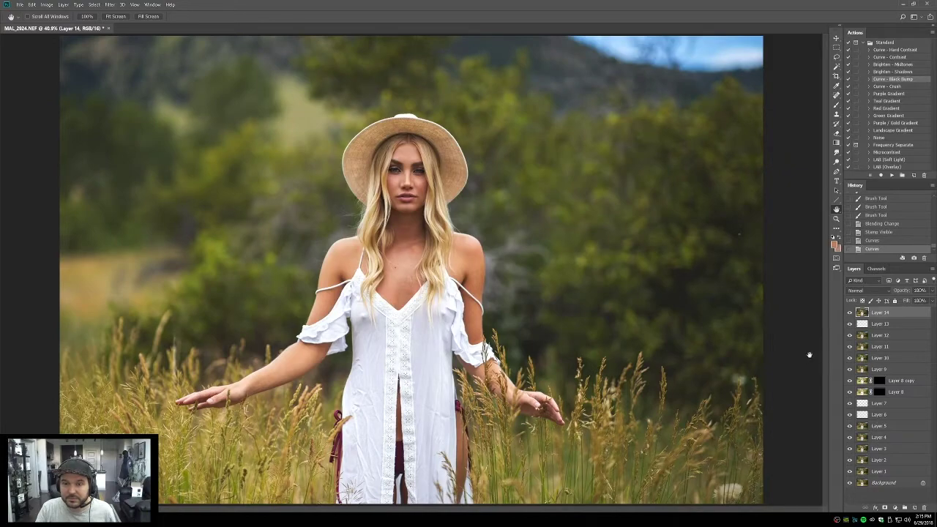
pyautogui.hotkey('ctrl', 'shift', 'f')
pyautogui.write('25')
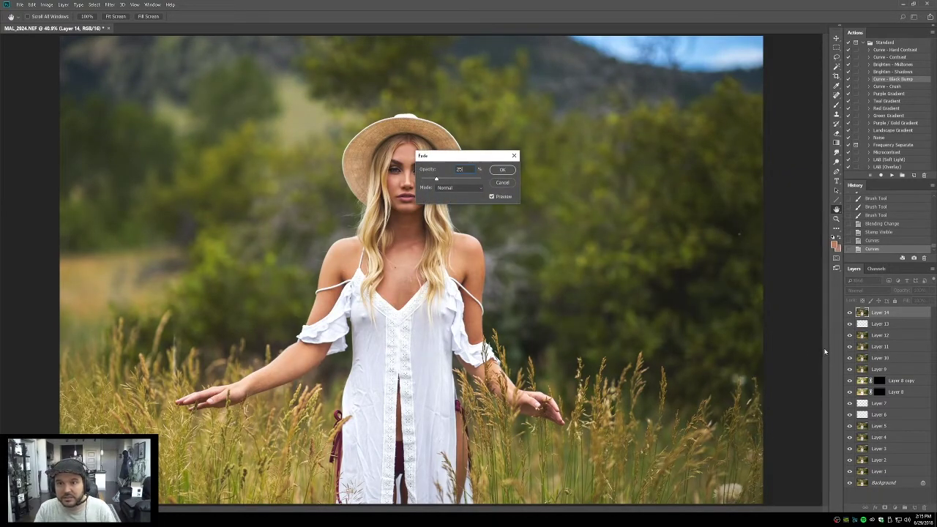
pyautogui.press('Return')
# Step: Run the Brighten - Shadows action twice on Layer 14, fading the second application
pyautogui.click(890, 71)
pyautogui.click(891, 176)
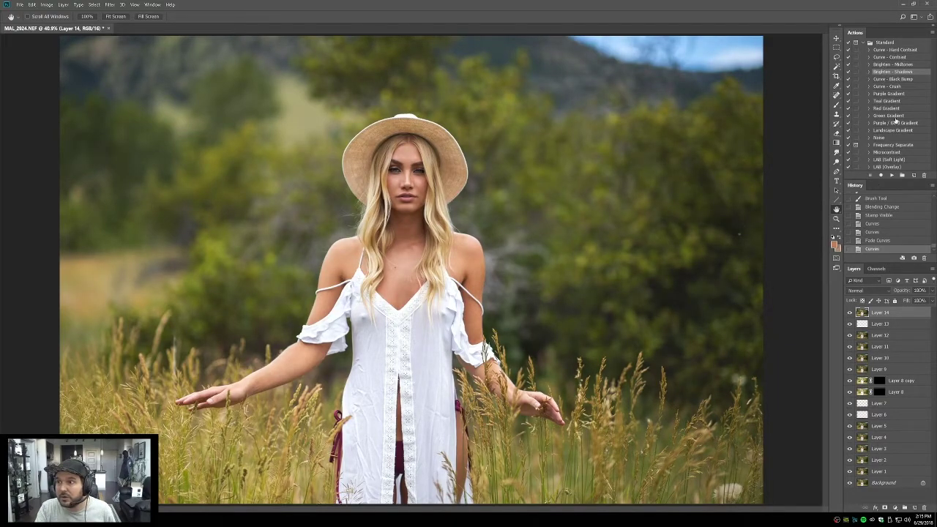
pyautogui.click(891, 175)
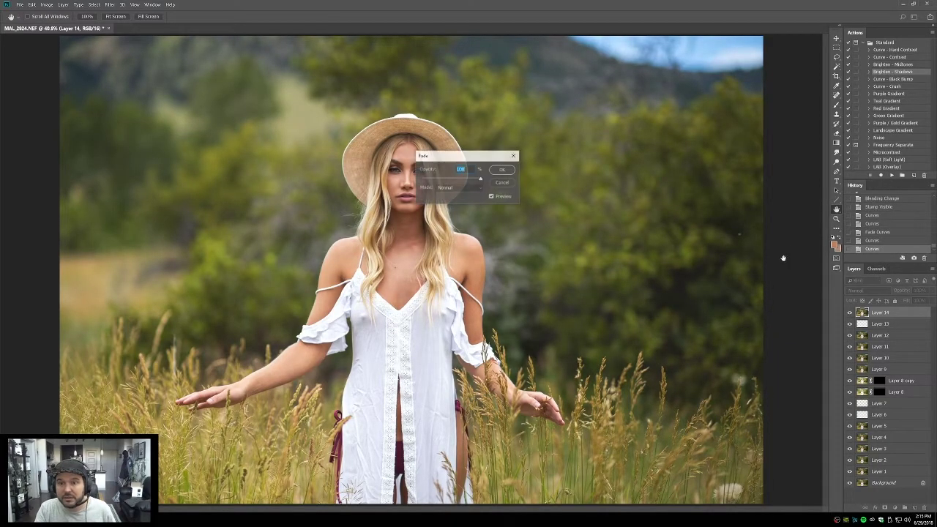
pyautogui.press('Return')
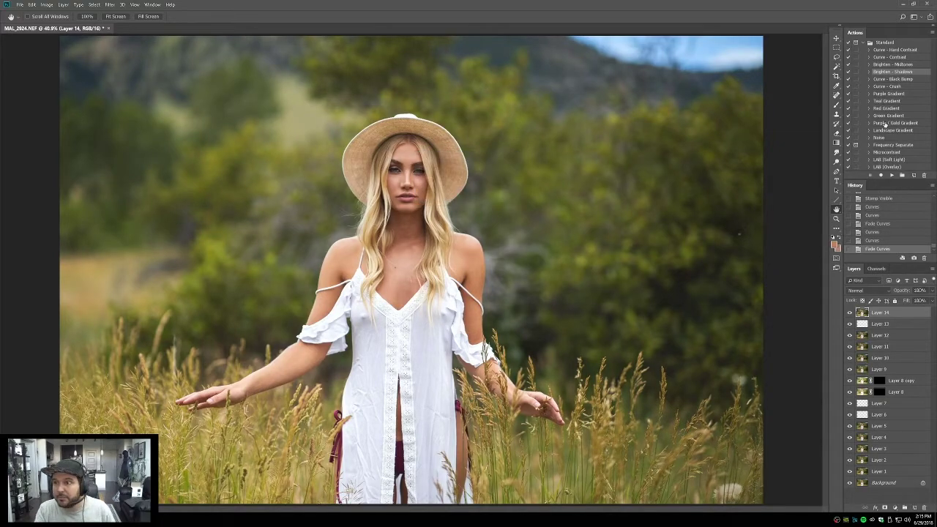
# Step: Apply a faded Curve - Contrast action to Layer 14 and set the layer's opacity to 70%
pyautogui.click(889, 57)
pyautogui.click(892, 176)
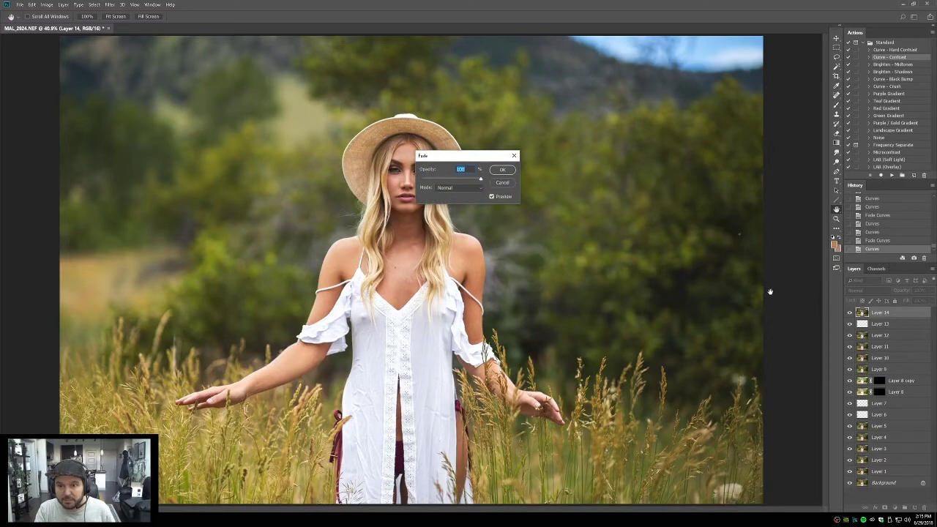
pyautogui.press('Return')
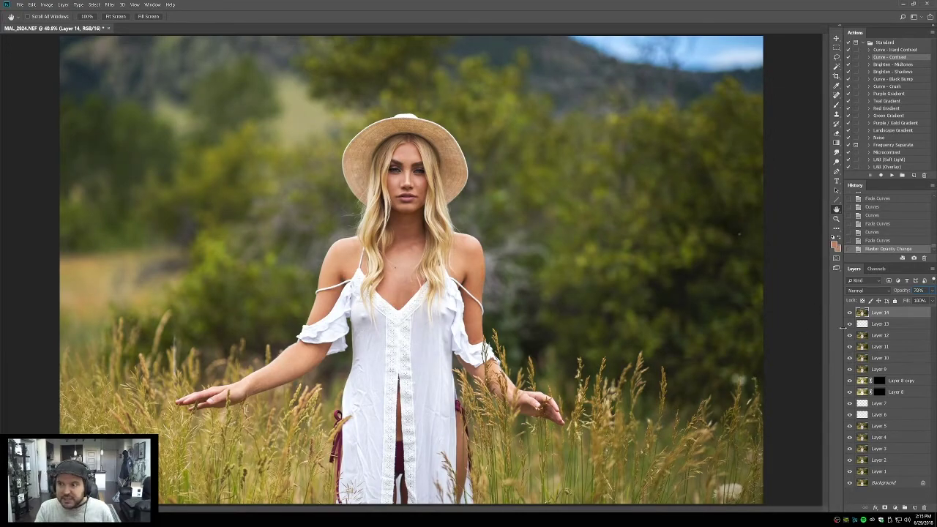
# Step: Compare the portrait with Layer 14 hidden and shown to judge the combined tone adjustments
pyautogui.click(850, 312)
pyautogui.click(850, 312)
pyautogui.click(850, 312)
pyautogui.click(850, 313)
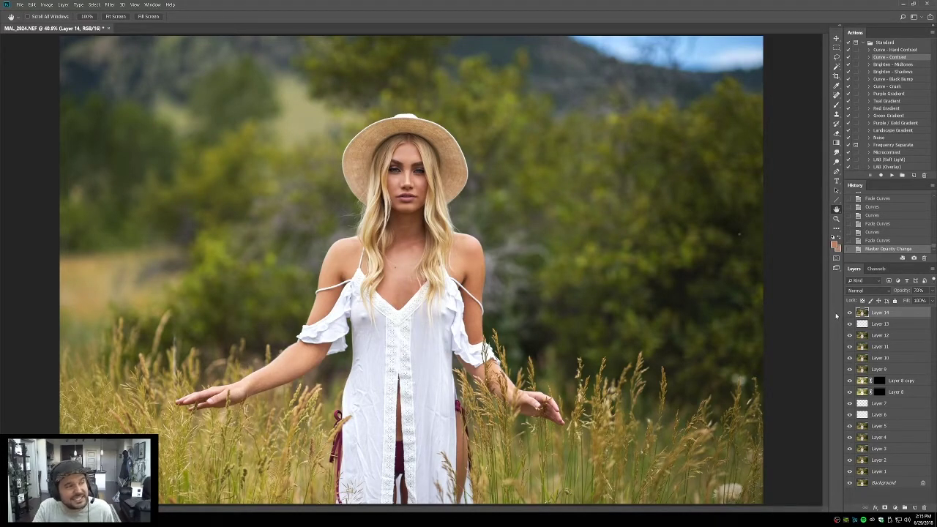
# Step: Toggle Layer 14's visibility repeatedly to check the contrast and brightness changes
pyautogui.click(850, 312)
pyautogui.click(850, 312)
pyautogui.click(850, 312)
pyautogui.click(850, 313)
pyautogui.click(850, 313)
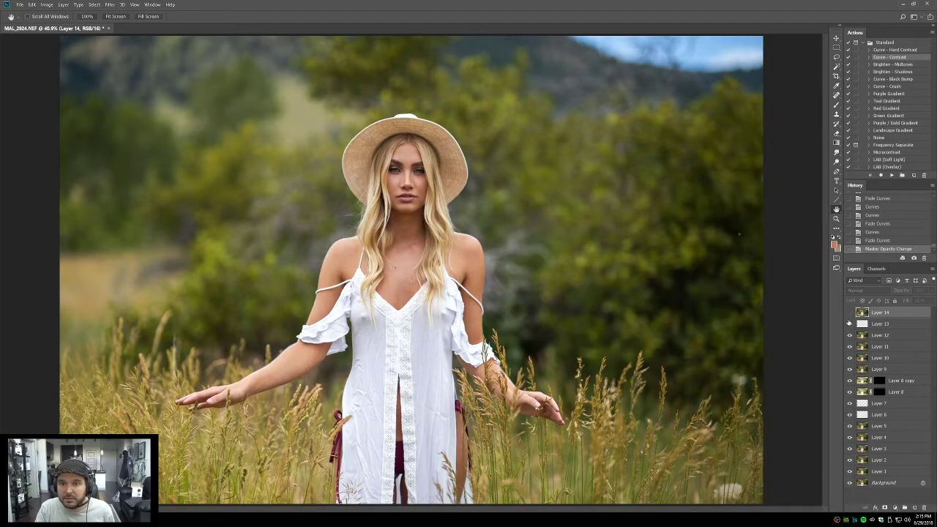
pyautogui.click(850, 313)
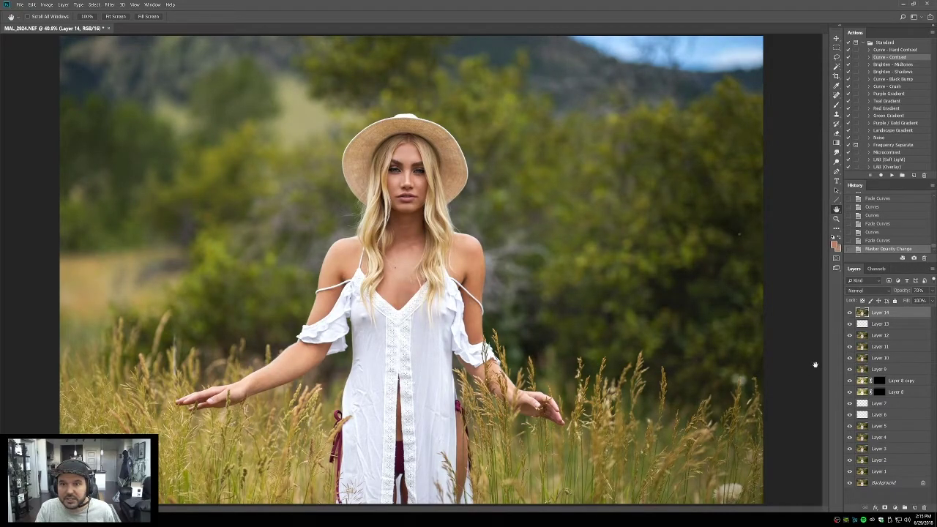
pyautogui.click(850, 312)
pyautogui.click(850, 312)
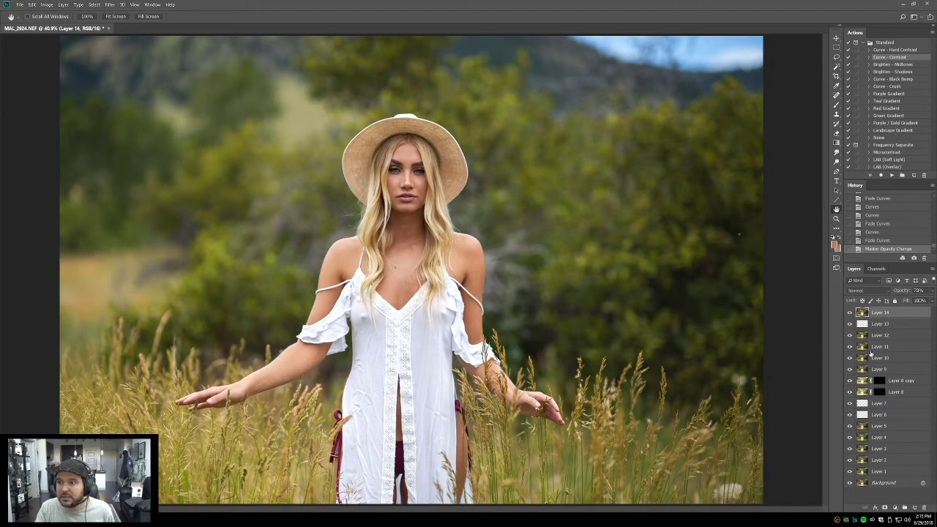
# Step: Add a Levels adjustment layer above Layer 14 with black input 2, midtones about 0.95 and white input 250, and compare its effect
pyautogui.click(894, 508)
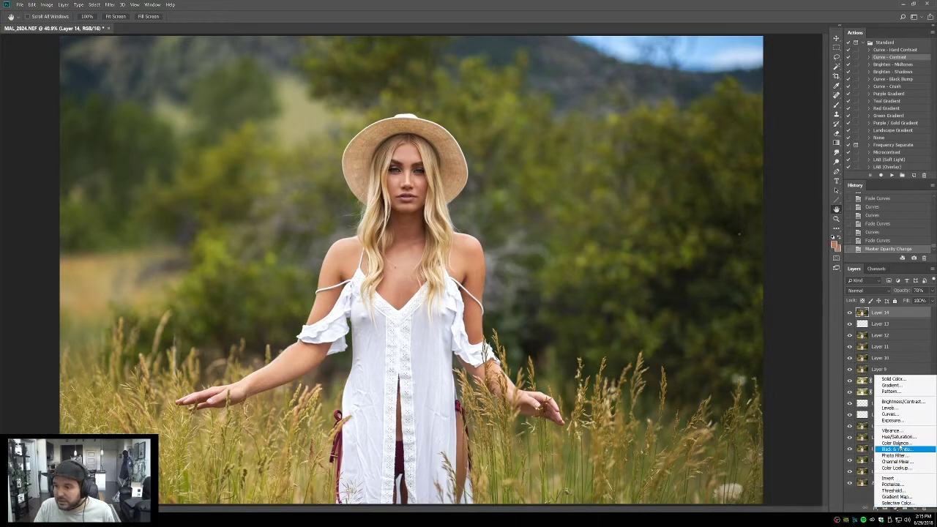
pyautogui.click(896, 410)
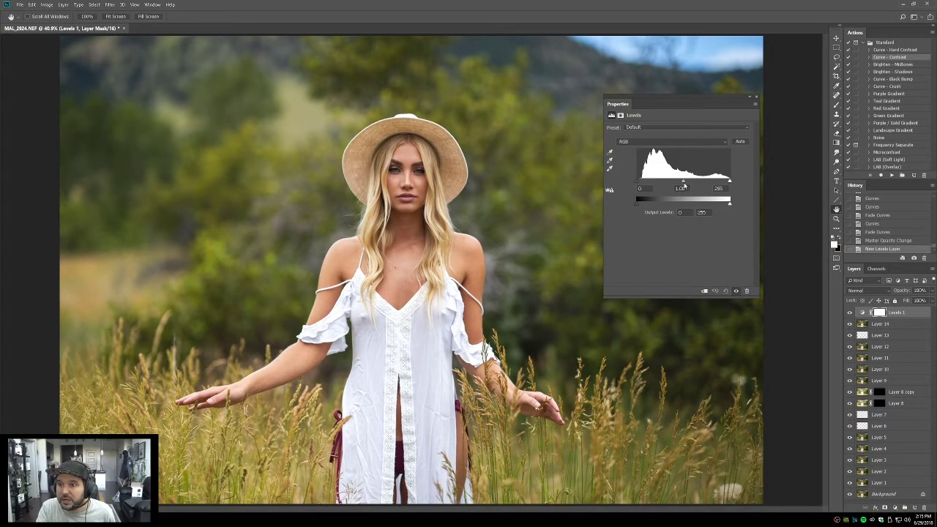
pyautogui.moveTo(683, 183); pyautogui.dragTo(685, 185)
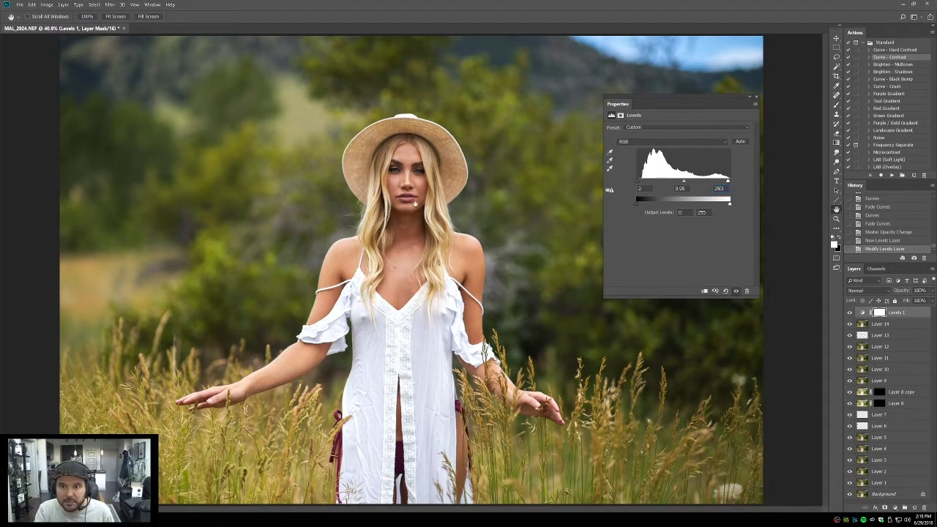
pyautogui.click(756, 97)
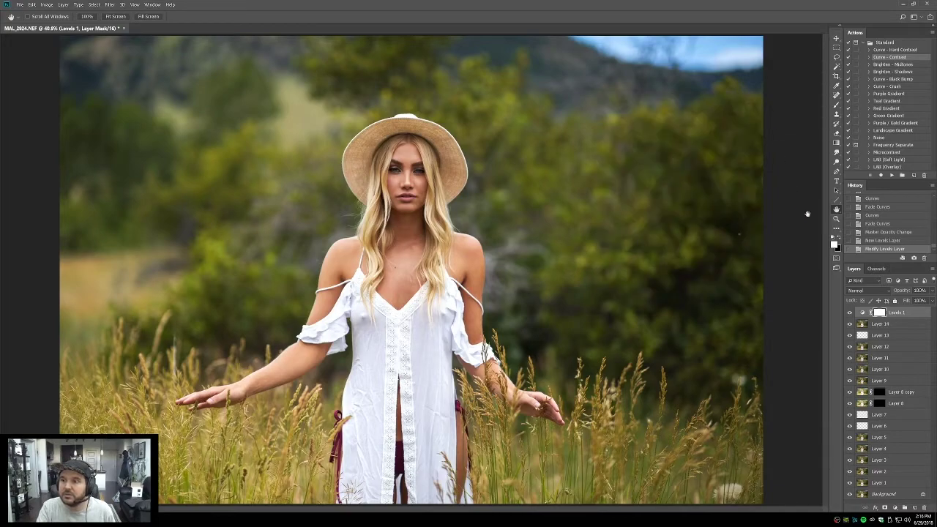
pyautogui.click(850, 313)
pyautogui.click(850, 314)
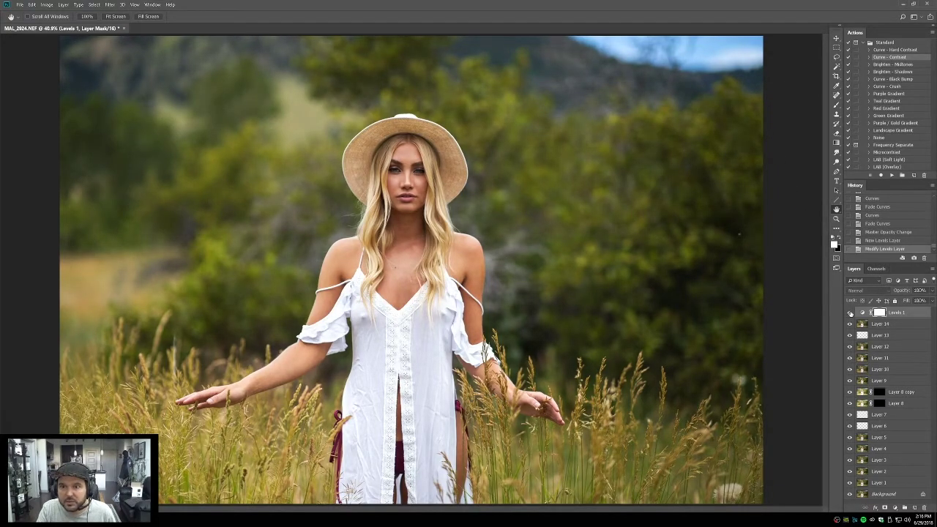
# Step: Zoom in on the face and prepare a black-to-transparent radial gradient for the Levels 1 mask
pyautogui.click(836, 218)
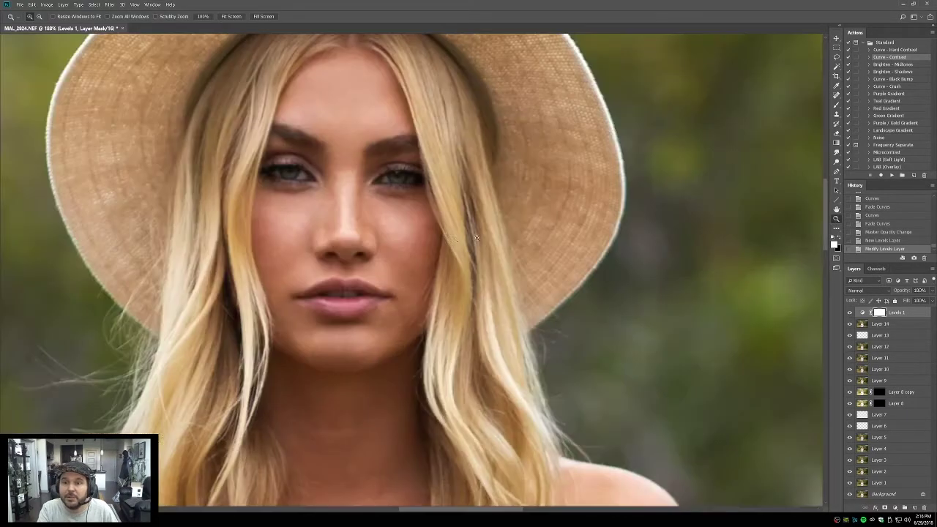
pyautogui.moveTo(429, 166); pyautogui.dragTo(477, 238)
pyautogui.press('g')
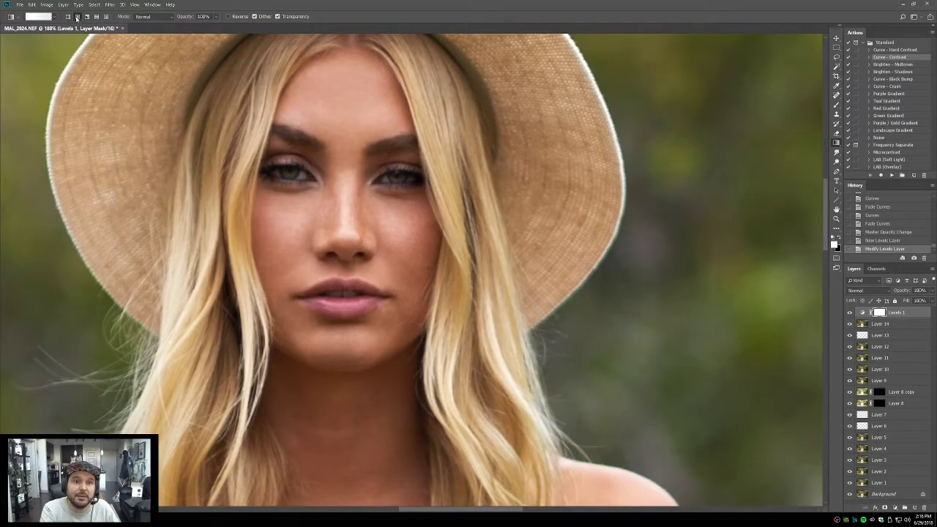
pyautogui.press('x')
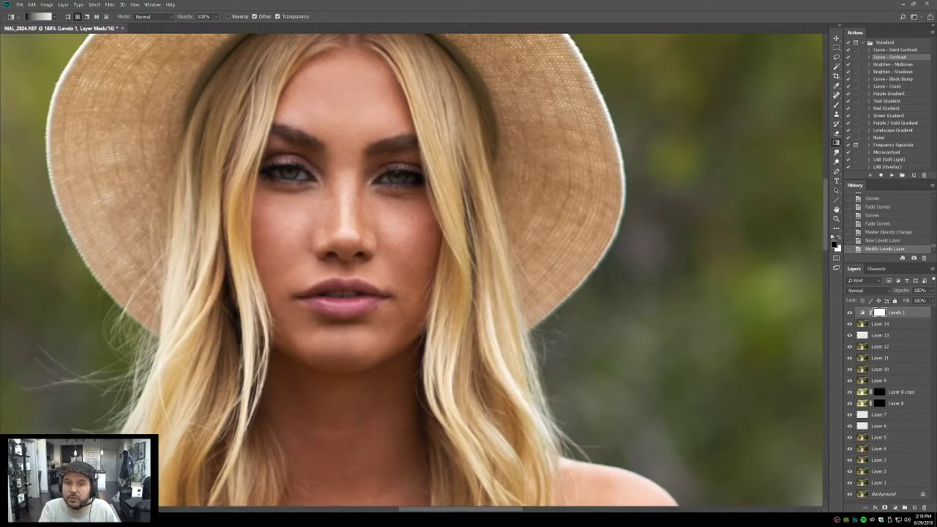
pyautogui.moveTo(396, 179); pyautogui.dragTo(396, 221)
pyautogui.moveTo(289, 174); pyautogui.dragTo(290, 249)
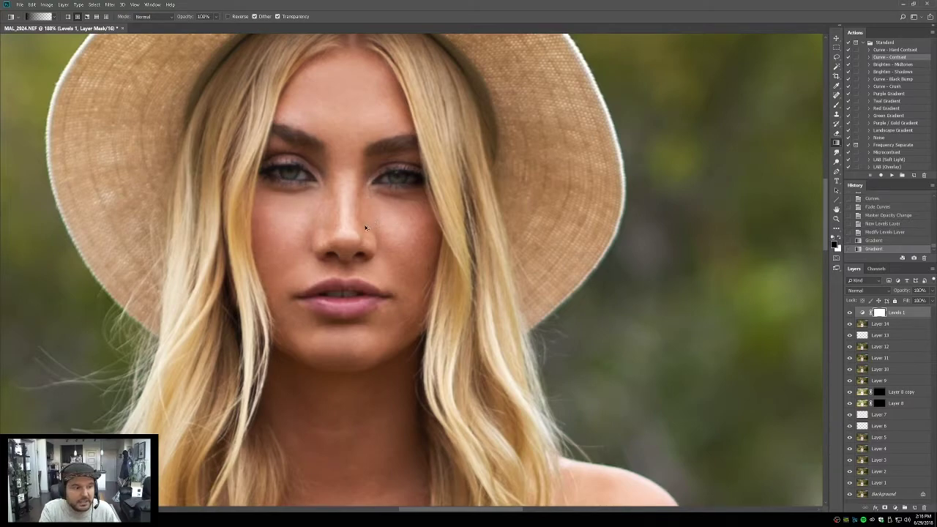
pyautogui.hotkey('ctrl', 'alt', 'z')
pyautogui.hotkey('ctrl', 'alt', 'z')
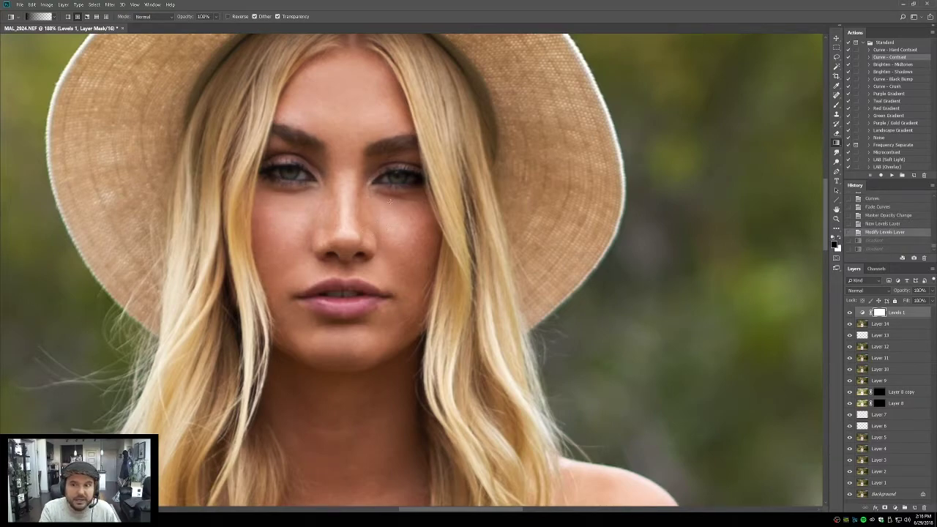
# Step: Mask the Levels adjustment over both eyes with black radial gradients, fading each to roughly half opacity, and fit the image to the view
pyautogui.moveTo(395, 177); pyautogui.dragTo(394, 231)
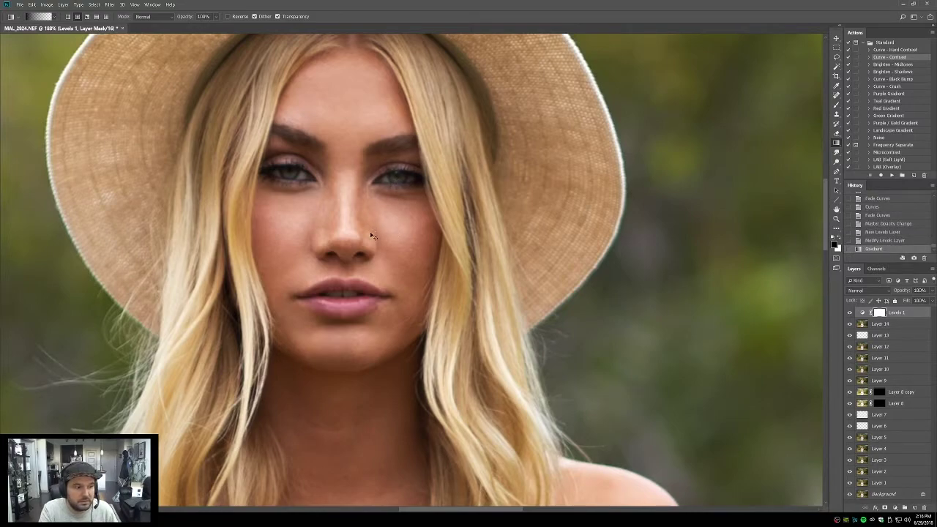
pyautogui.hotkey('ctrl', 'shift', 'f')
pyautogui.write('50')
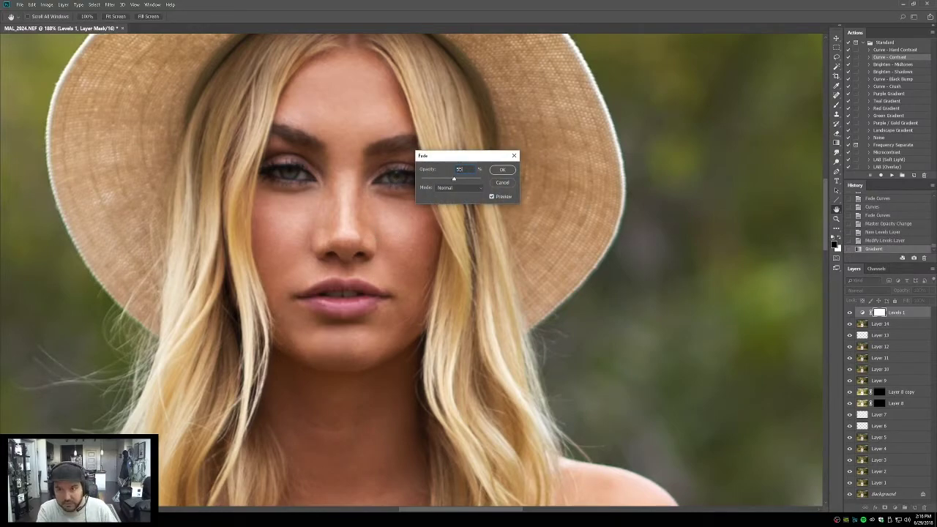
pyautogui.press('Return')
pyautogui.moveTo(292, 172); pyautogui.dragTo(291, 239)
pyautogui.hotkey('ctrl', 'shift', 'f')
pyautogui.press('Return')
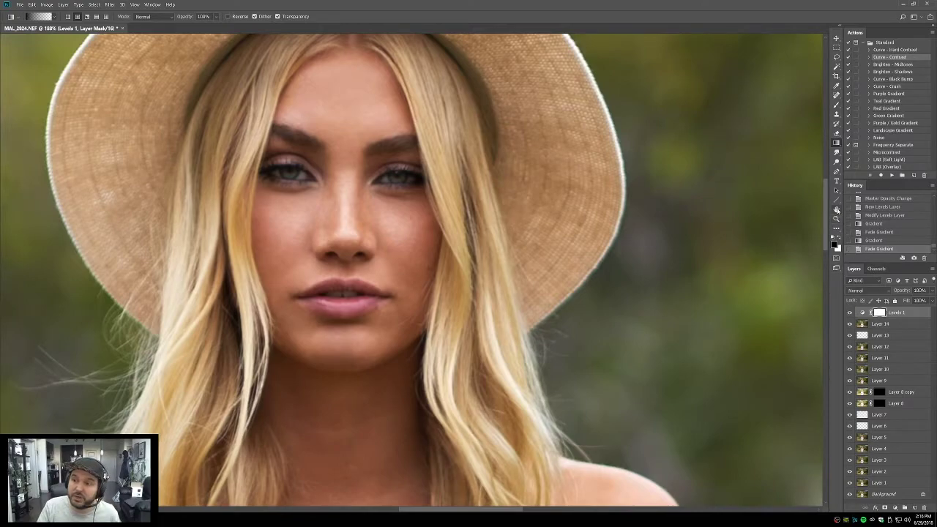
pyautogui.doubleClick(836, 209)
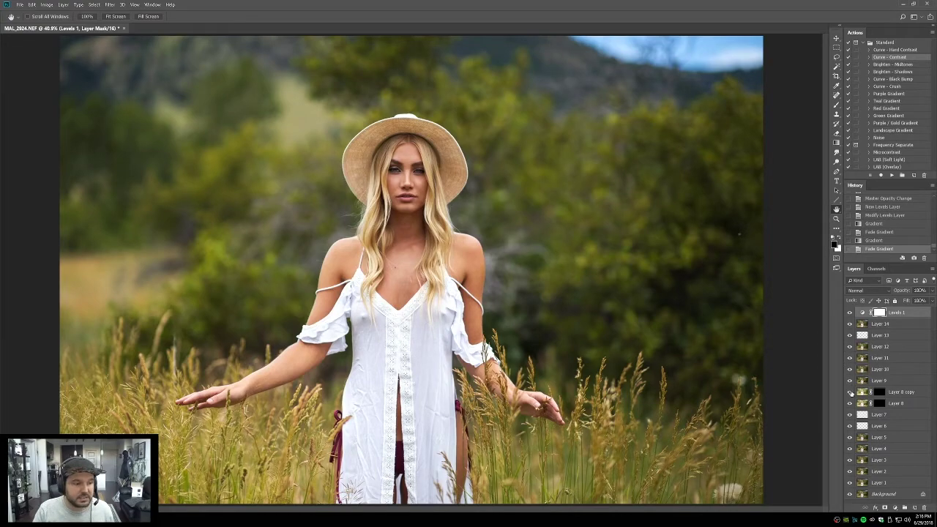
# Step: Add a Hue/Saturation adjustment layer, choose the Yellows range, and sample the shoulder skin to narrow the targeted colours
pyautogui.click(894, 508)
pyautogui.click(891, 439)
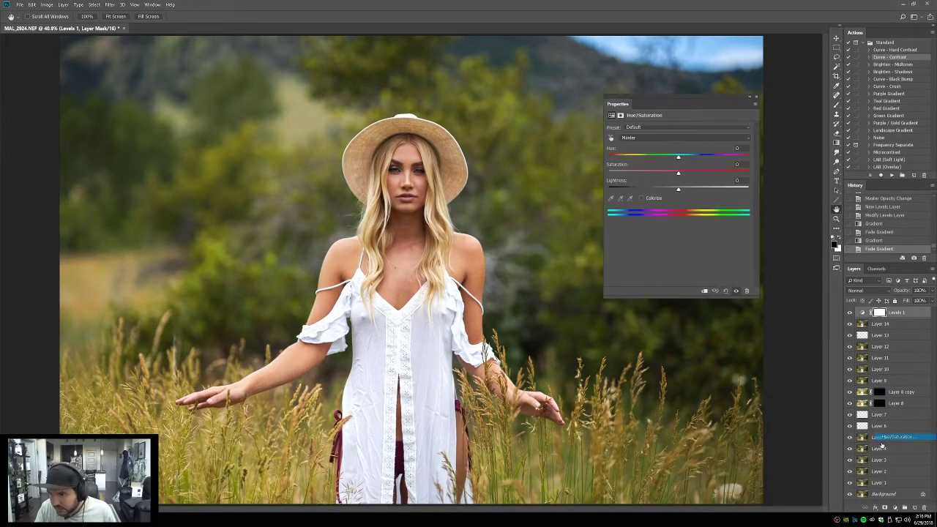
pyautogui.click(635, 139)
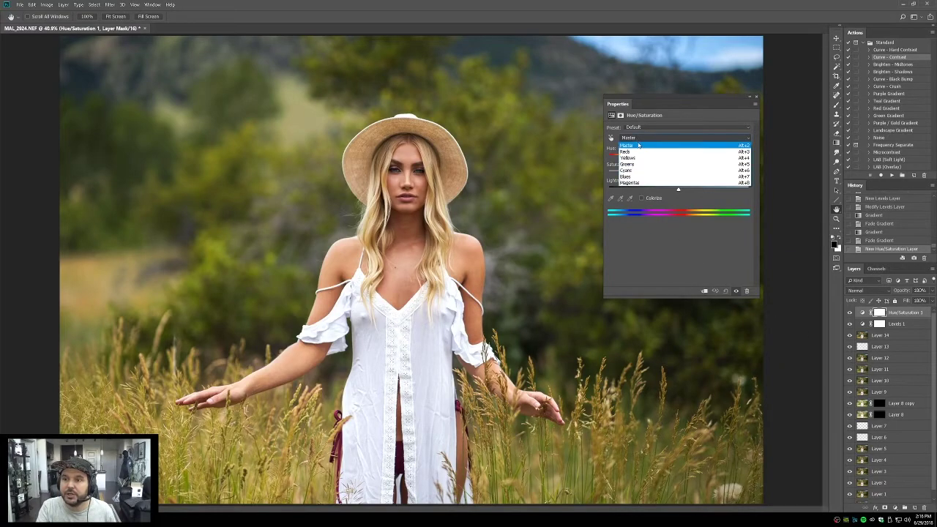
pyautogui.click(636, 159)
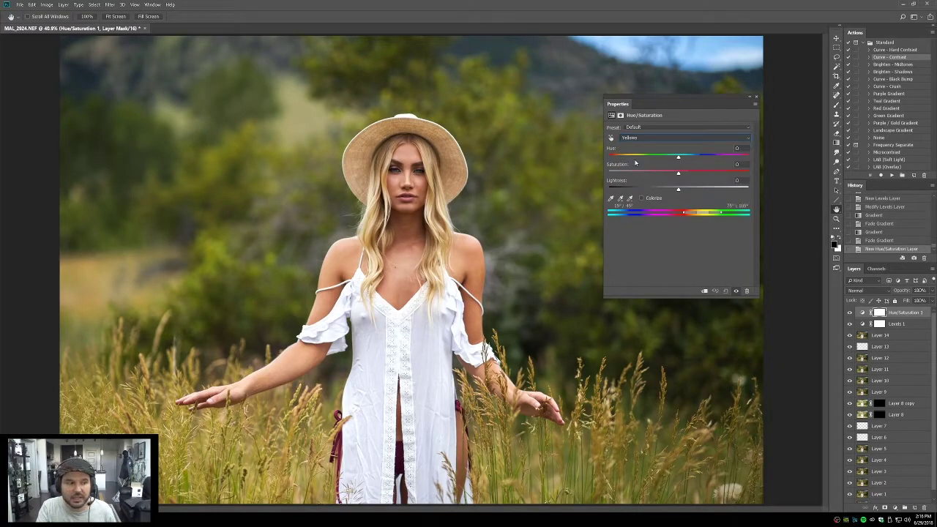
pyautogui.click(611, 199)
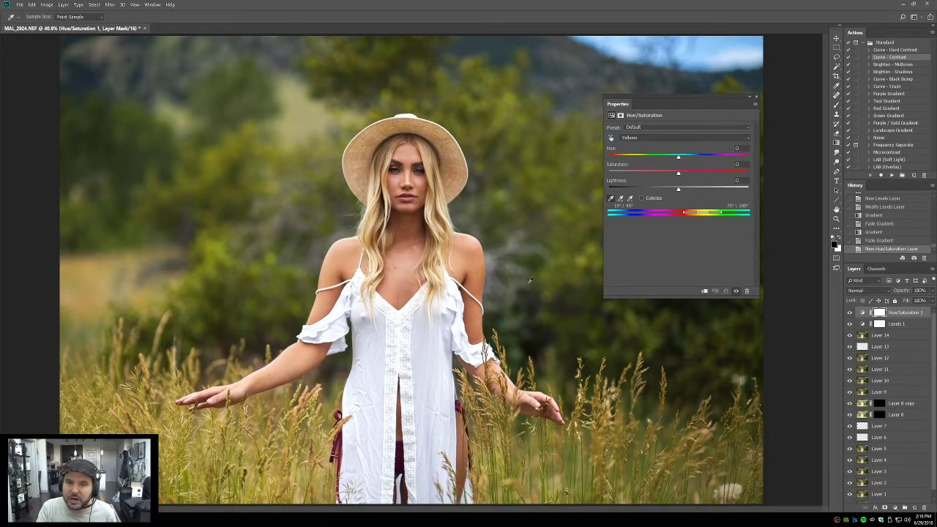
pyautogui.click(338, 251)
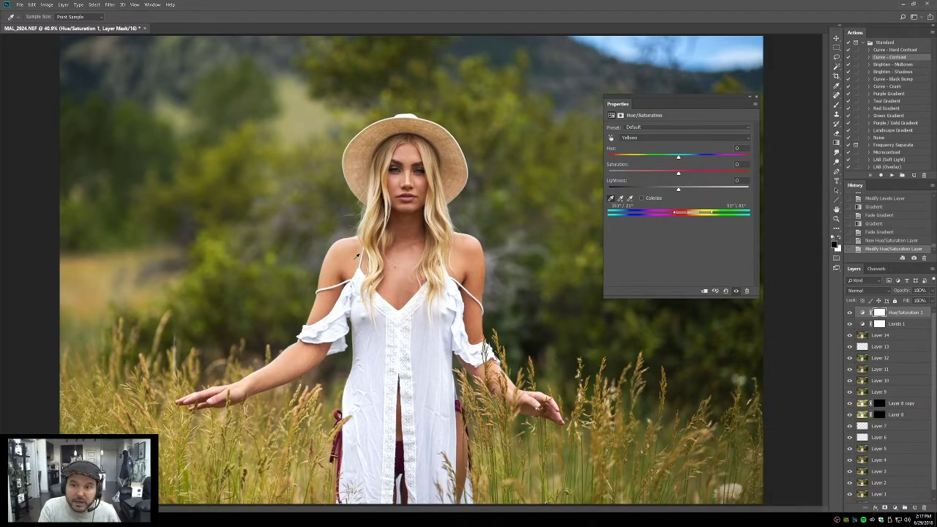
pyautogui.click(399, 251)
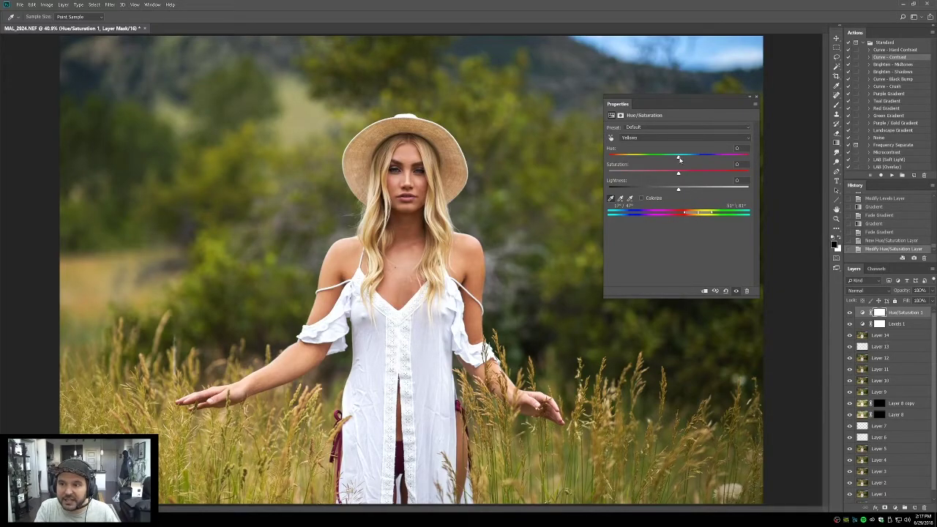
# Step: Set the Hue of the targeted Yellows to -6 and compare the adjustment on and off
pyautogui.moveTo(679, 160); pyautogui.dragTo(674, 159)
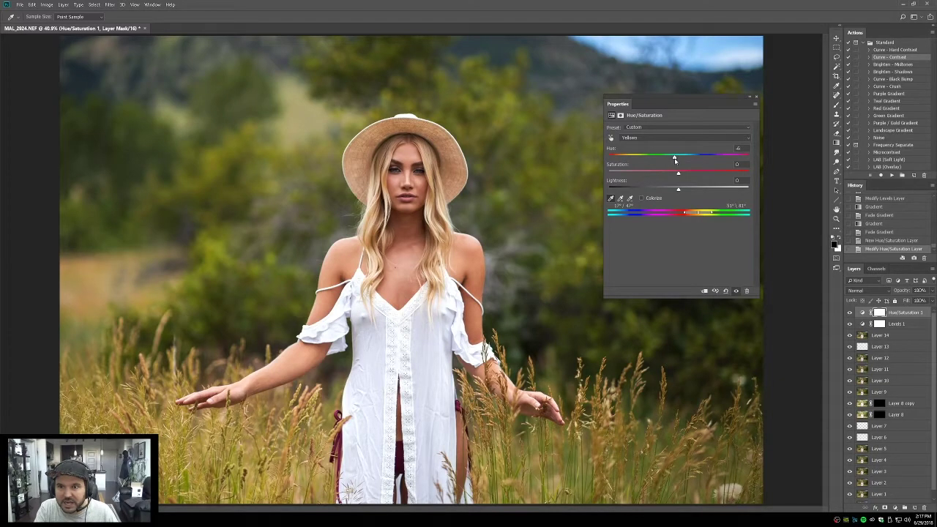
pyautogui.click(736, 291)
pyautogui.click(736, 292)
pyautogui.click(736, 292)
pyautogui.click(736, 291)
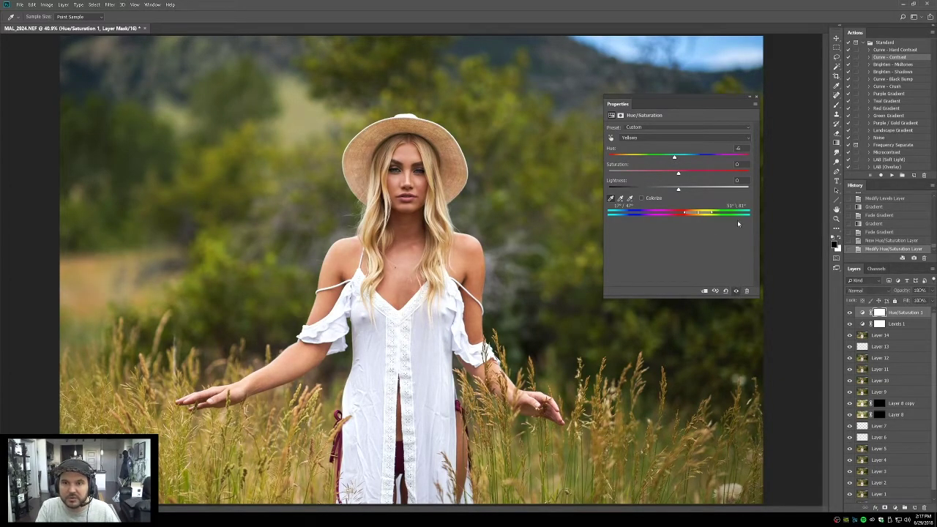
pyautogui.click(756, 95)
# Step: Invert the Hue/Saturation mask and paint the adjustment back over the arms and skin with a white Normal-mode brush, size 200, 55% opacity
pyautogui.press('h')
pyautogui.hotkey('ctrl', 'i')
pyautogui.press('b')
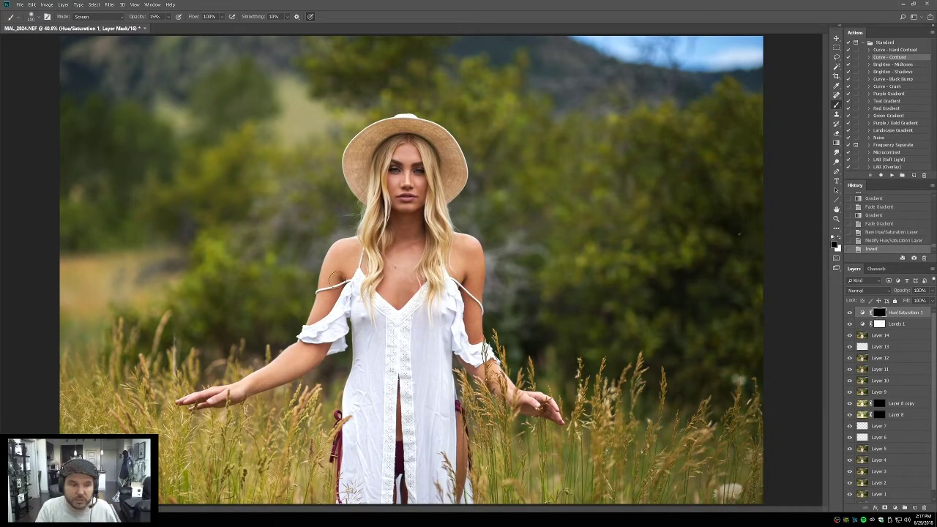
pyautogui.hotkey('shift', 'alt', 'n')
pyautogui.press('5')
pyautogui.press('5')
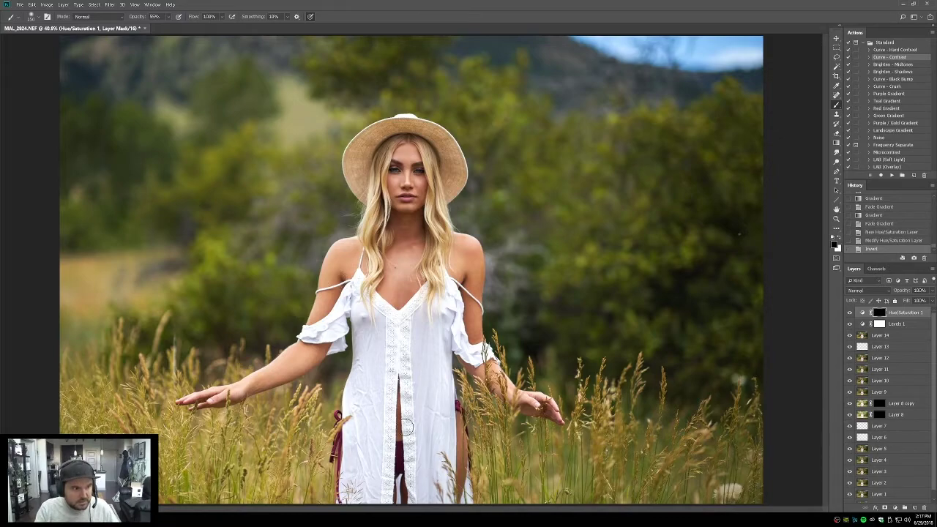
pyautogui.press(']')
pyautogui.press(']')
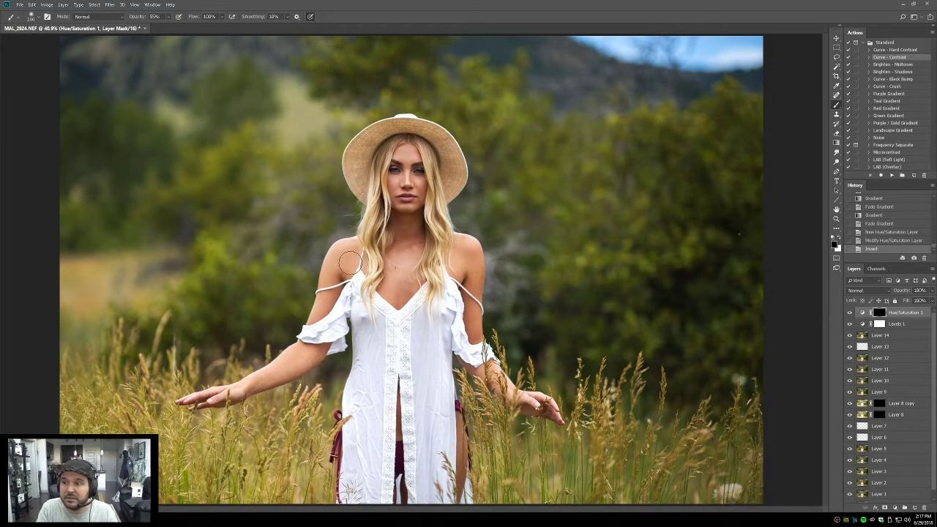
pyautogui.press('x')
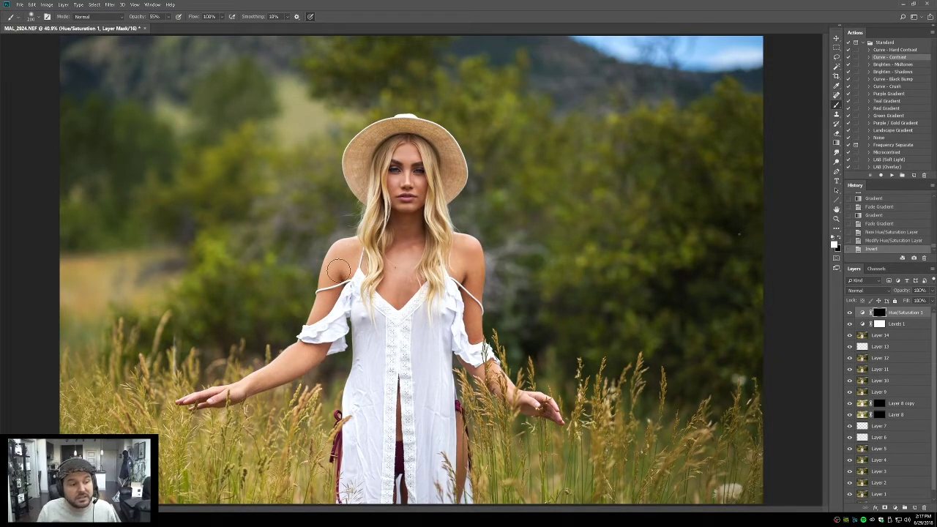
pyautogui.moveTo(338, 270)
pyautogui.mouseDown()
pyautogui.moveTo(319, 251)
pyautogui.moveTo(354, 251)
pyautogui.moveTo(356, 268)
pyautogui.moveTo(338, 258)
pyautogui.moveTo(326, 273)
pyautogui.moveTo(300, 361)
pyautogui.moveTo(282, 369)
pyautogui.mouseUp()
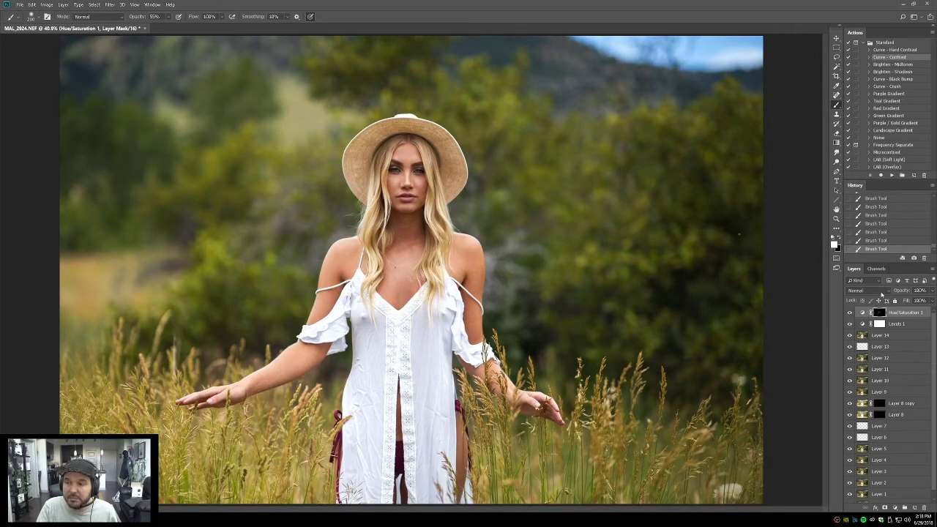
# Step: Compare the portrait with the Hue/Saturation 1 layer hidden and shown to judge the skin colour shift
pyautogui.click(849, 312)
pyautogui.click(849, 313)
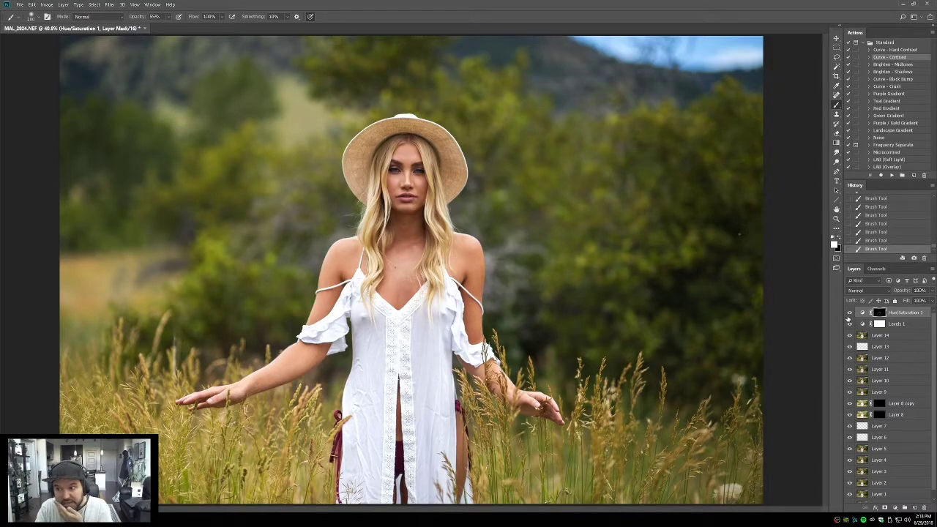
pyautogui.click(849, 313)
pyautogui.click(849, 314)
pyautogui.click(849, 313)
pyautogui.click(849, 313)
pyautogui.click(849, 313)
pyautogui.click(849, 313)
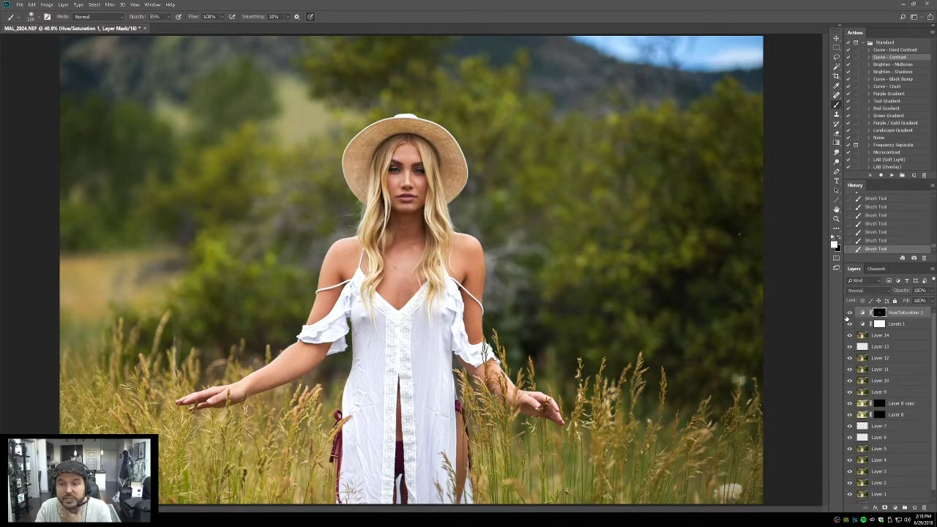
pyautogui.click(848, 313)
pyautogui.click(849, 314)
pyautogui.click(849, 314)
pyautogui.click(849, 314)
pyautogui.click(849, 313)
pyautogui.click(849, 314)
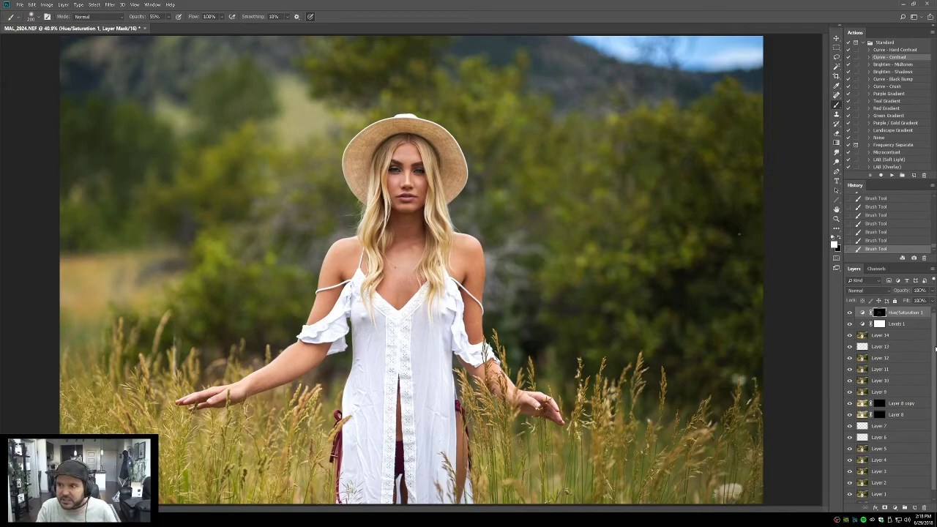
# Step: Compare the fully retouched portrait with the original Background image
pyautogui.scroll(-1, 935, 350)
pyautogui.click(850, 498)
pyautogui.click(849, 497)
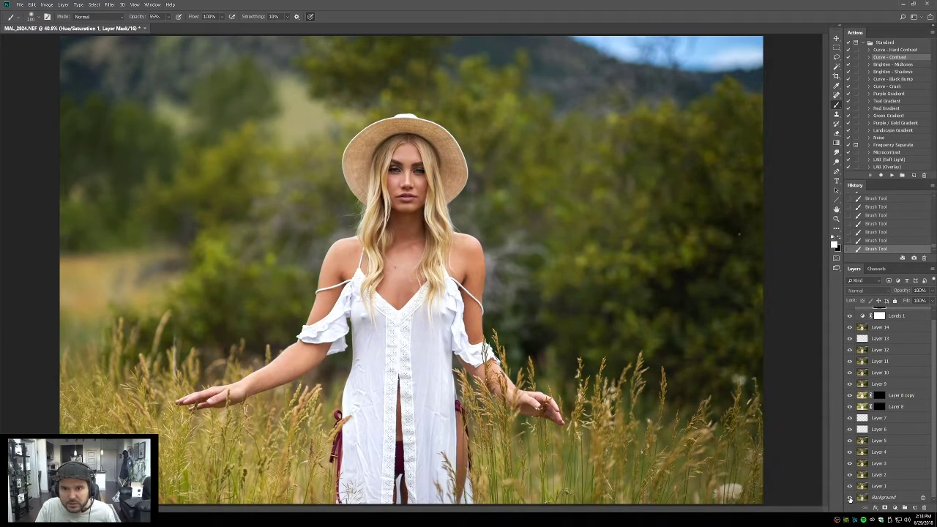
pyautogui.click(850, 498)
pyautogui.click(850, 498)
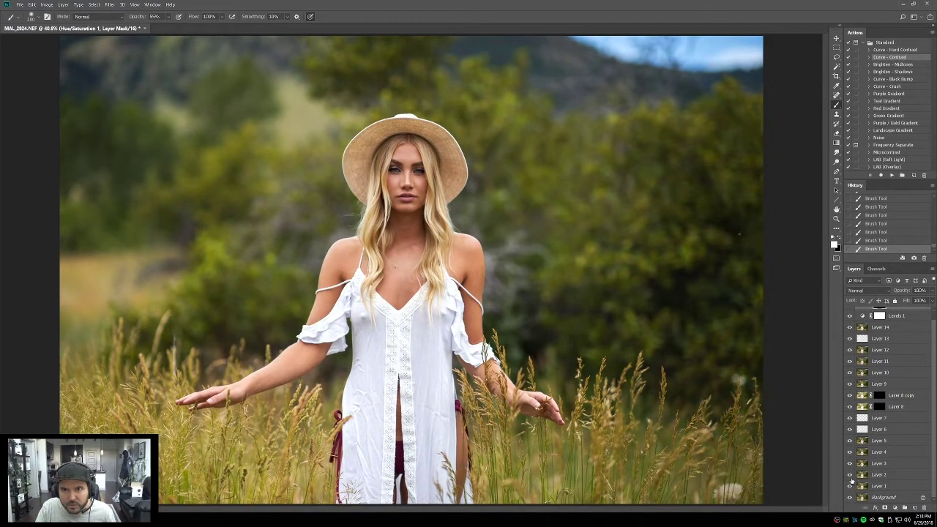
# Step: Stamp all visible layers into a new top layer, run High Pass on it and set its blend mode to Soft Light
pyautogui.scroll(1, 935, 353)
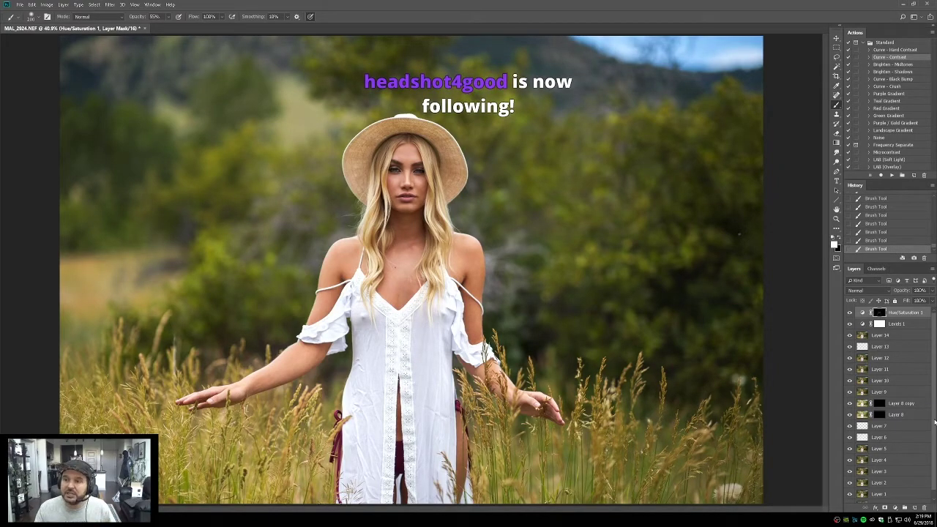
pyautogui.hotkey('ctrl', 'shift', 'alt', 'e')
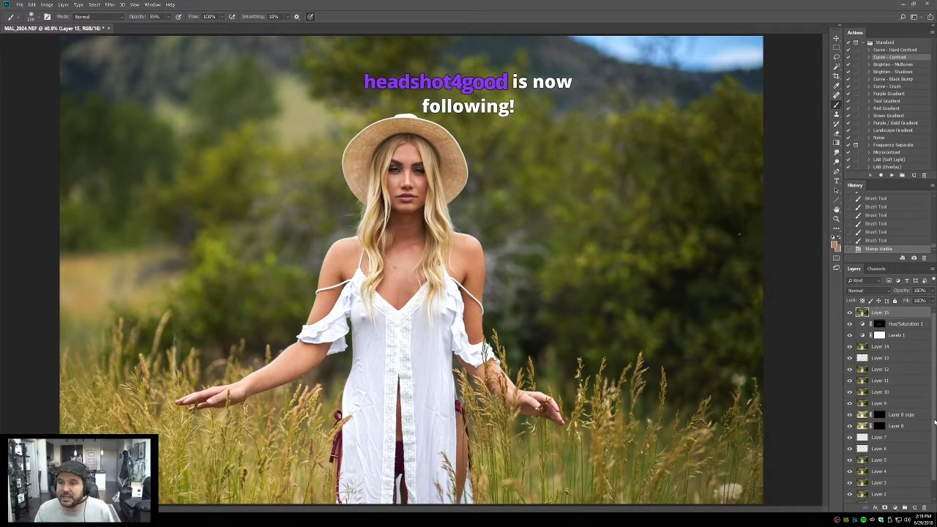
pyautogui.click(110, 5)
pyautogui.moveTo(119, 151)
pyautogui.click(213, 157)
pyautogui.click(506, 136)
pyautogui.click(867, 291)
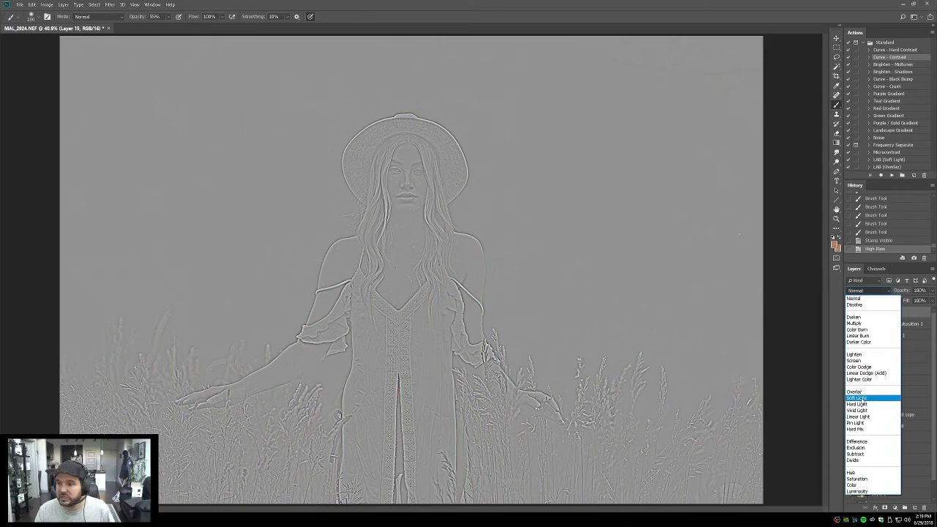
pyautogui.click(857, 399)
# Step: Compare the dress and arms up close with the High Pass sharpening layer hidden and shown
pyautogui.press('z')
pyautogui.click(424, 410)
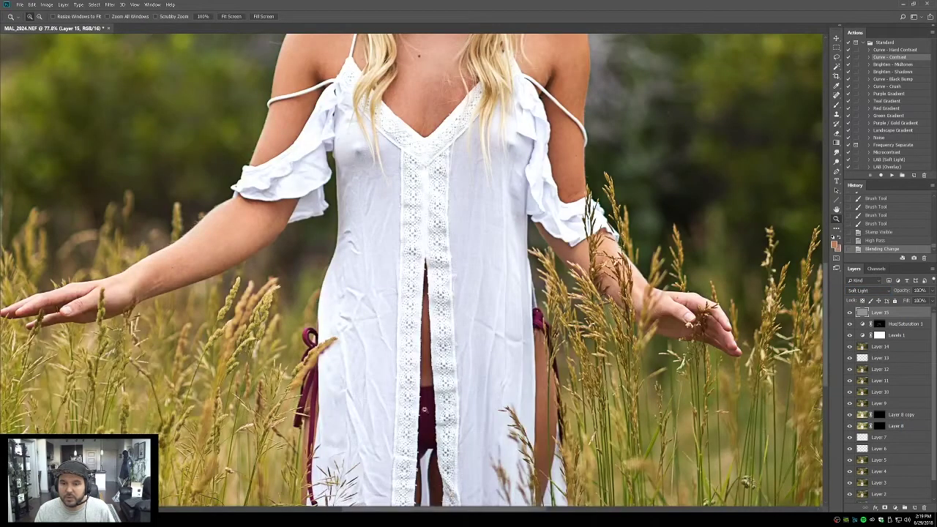
pyautogui.click(849, 313)
pyautogui.click(849, 312)
pyautogui.click(849, 313)
pyautogui.click(848, 312)
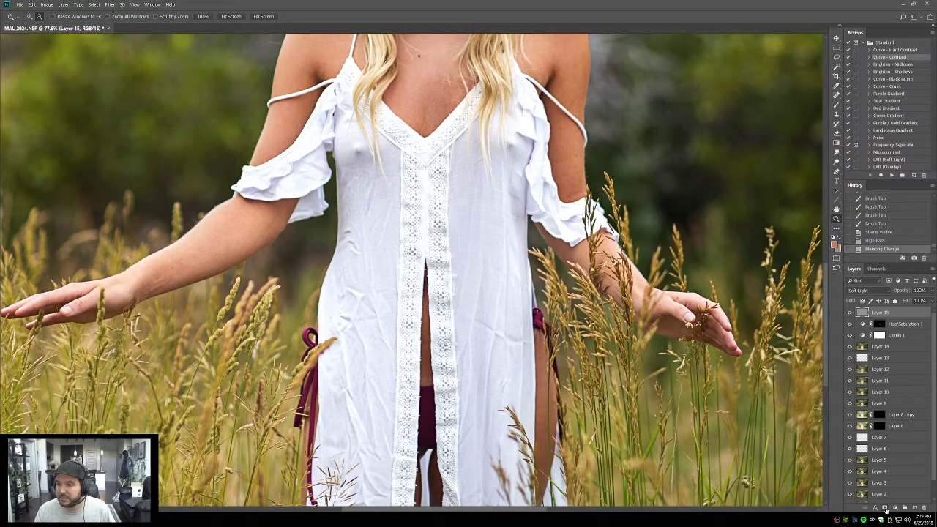
# Step: Add a black mask to the sharpening layer and paint white at 100% opacity over the dress's lace trim
pyautogui.keyDown('alt'); pyautogui.click(884, 508); pyautogui.keyUp('alt')
pyautogui.press('b')
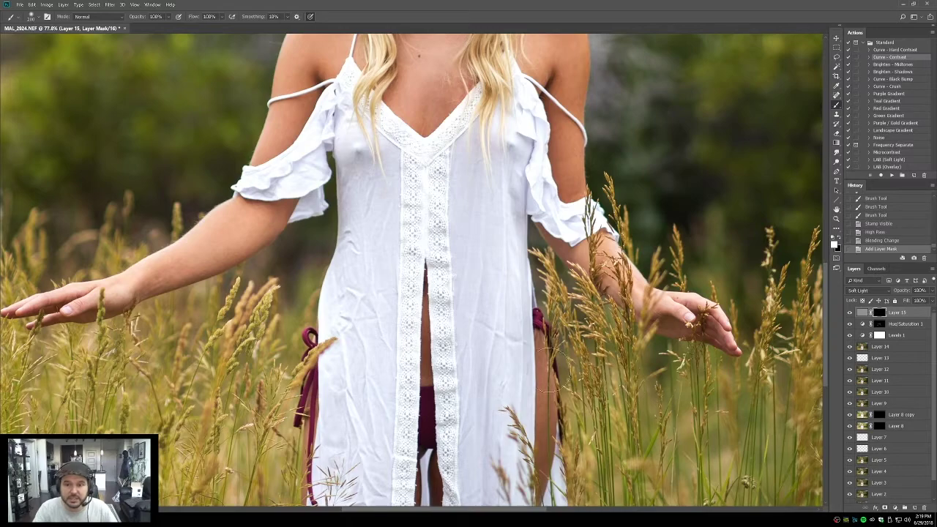
pyautogui.moveTo(416, 175)
pyautogui.mouseDown()
pyautogui.moveTo(410, 155)
pyautogui.moveTo(400, 253)
pyautogui.moveTo(411, 300)
pyautogui.moveTo(404, 503)
pyautogui.moveTo(448, 492)
pyautogui.moveTo(438, 260)
pyautogui.moveTo(432, 174)
pyautogui.moveTo(411, 168)
pyautogui.moveTo(380, 119)
pyautogui.moveTo(423, 157)
pyautogui.mouseUp()
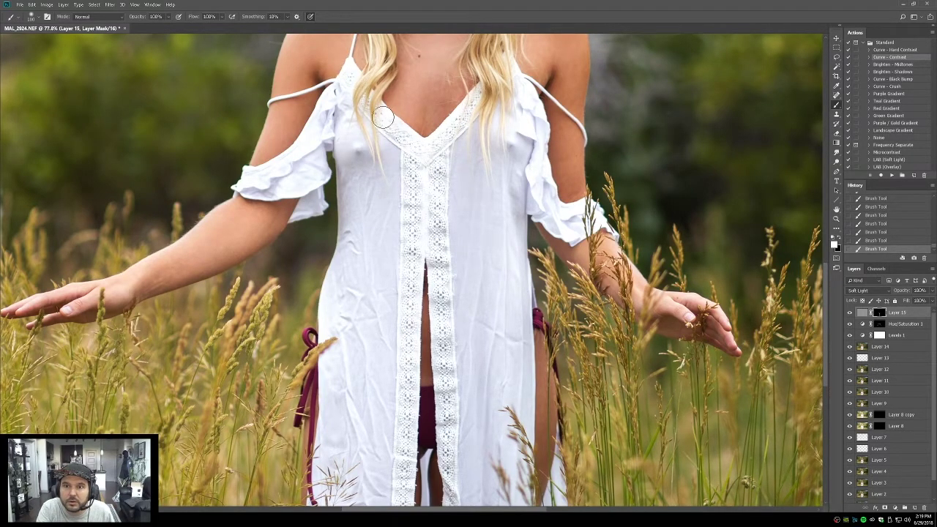
# Step: Compare the dress with the masked sharpening on Layer 15 hidden and shown, ending on the whole portrait
pyautogui.click(850, 313)
pyautogui.click(849, 313)
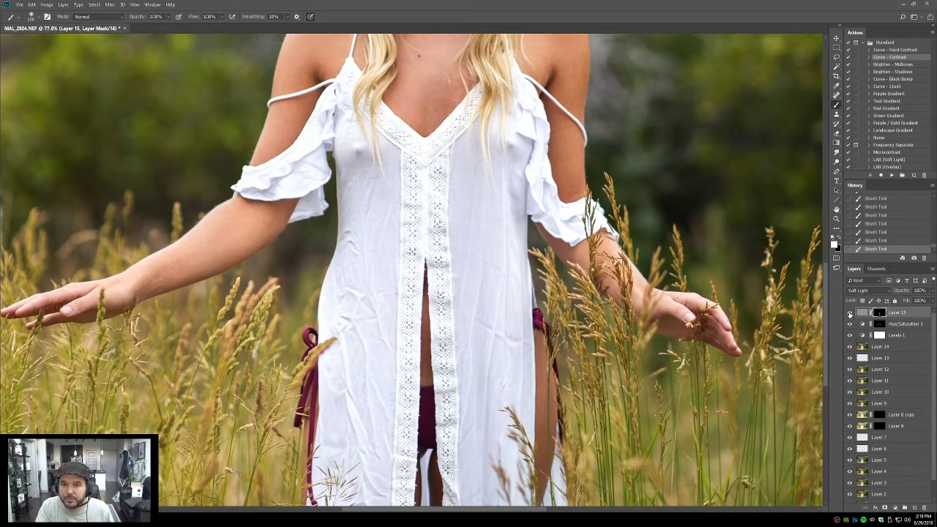
pyautogui.click(850, 313)
pyautogui.click(850, 313)
pyautogui.click(850, 313)
pyautogui.click(850, 313)
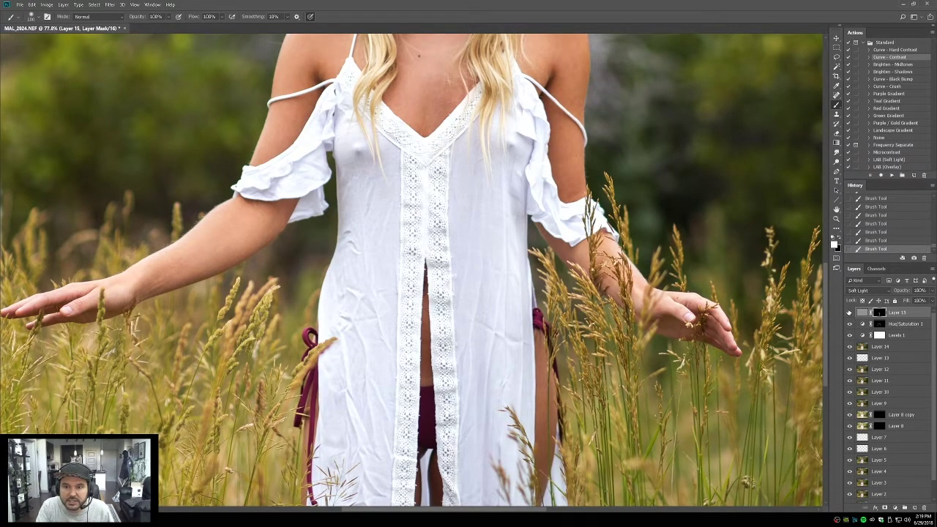
pyautogui.click(850, 313)
pyautogui.click(850, 313)
pyautogui.doubleClick(837, 209)
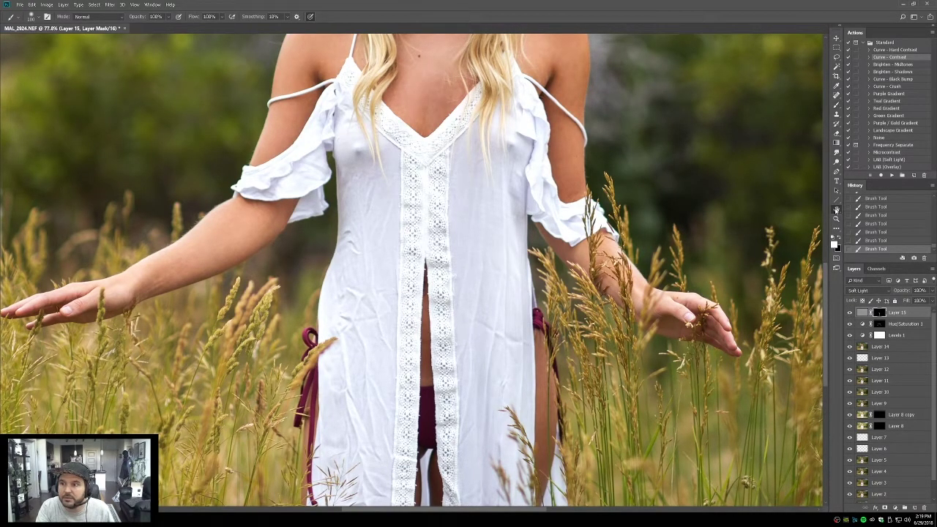
# Step: Add an empty layer, sample the dark hillside below the sky and inspect that colour in the foreground Color Picker
pyautogui.click(882, 94)
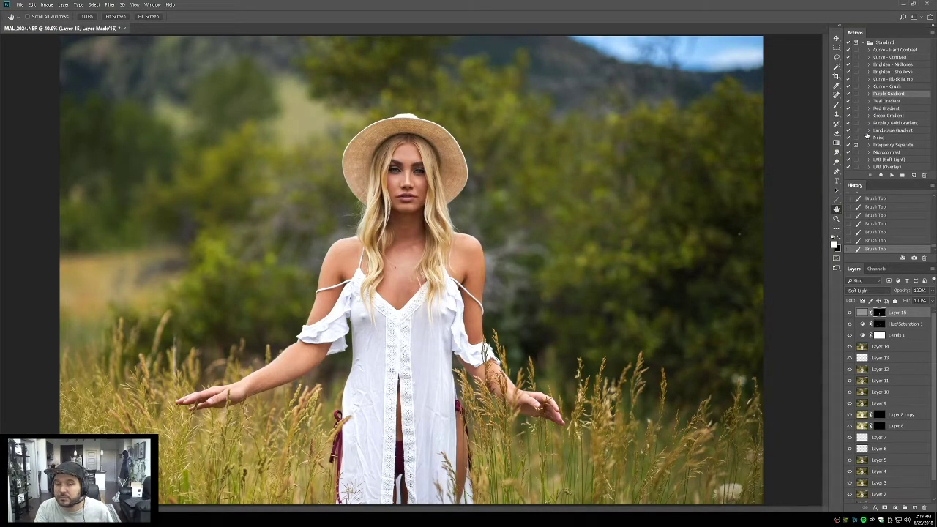
pyautogui.click(913, 508)
pyautogui.press('b')
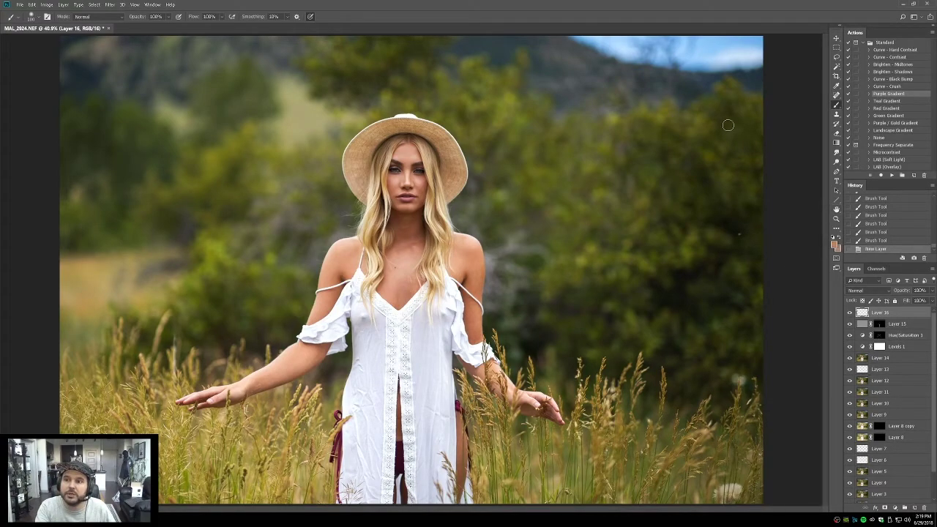
pyautogui.keyDown('alt'); pyautogui.click(708, 78); pyautogui.keyUp('alt')
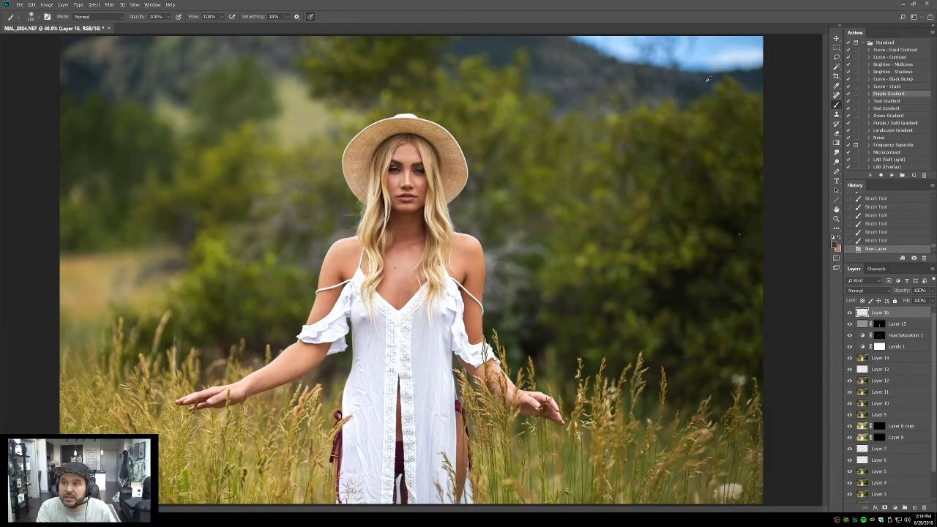
pyautogui.click(835, 244)
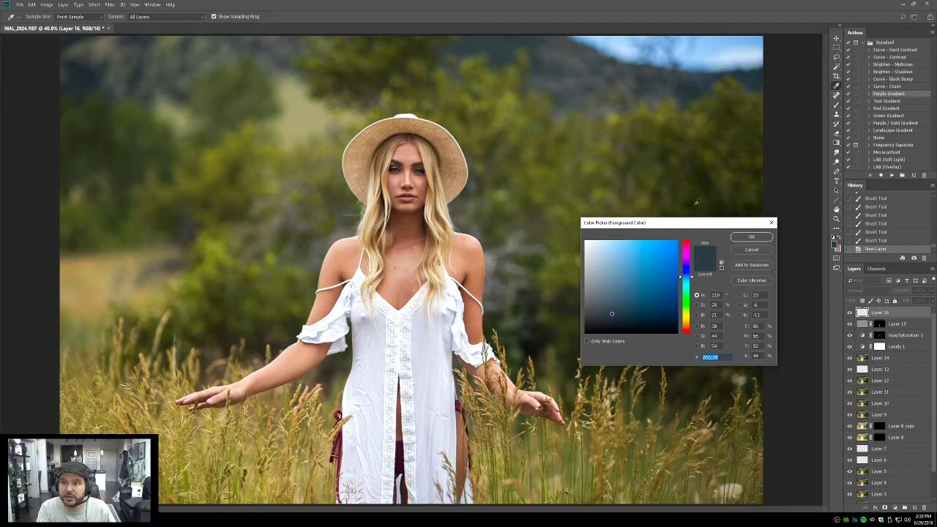
pyautogui.click(748, 249)
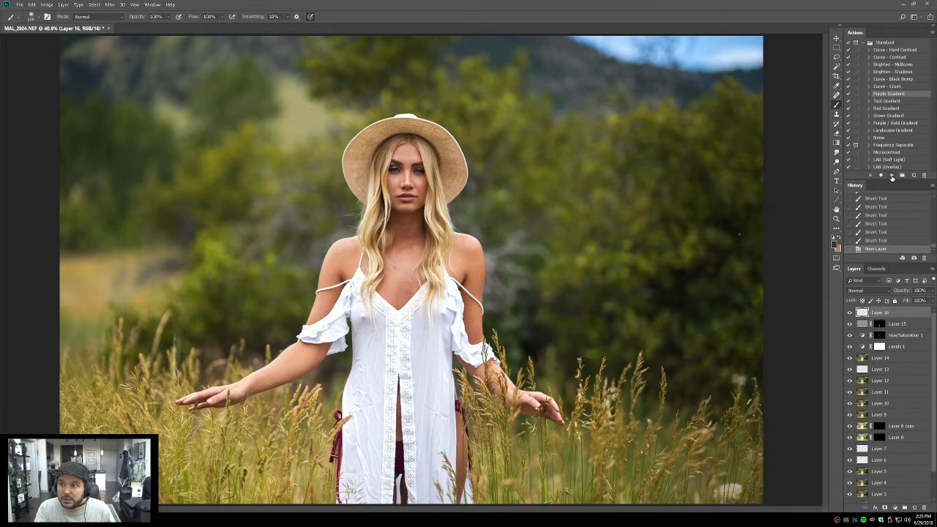
# Step: Run the Purple Gradient action, invert its mask and reveal the tint over the background mountains with white radial gradients
pyautogui.click(892, 176)
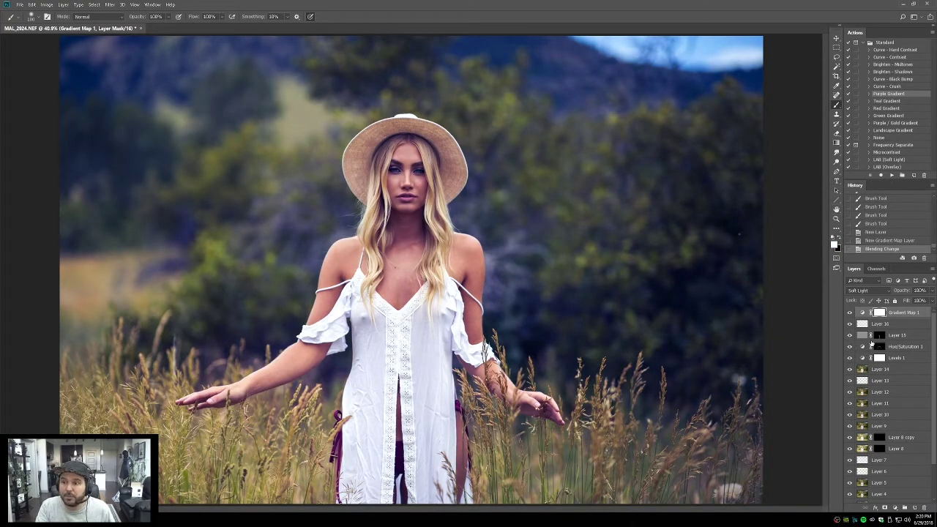
pyautogui.hotkey('ctrl', 'i')
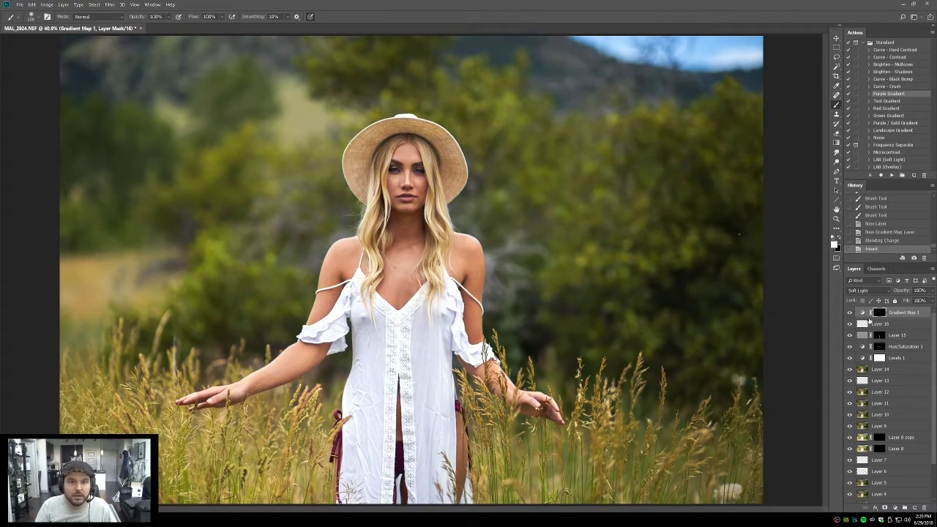
pyautogui.press('g')
pyautogui.moveTo(113, 54); pyautogui.dragTo(2, 150)
pyautogui.moveTo(209, 55); pyautogui.dragTo(110, 110)
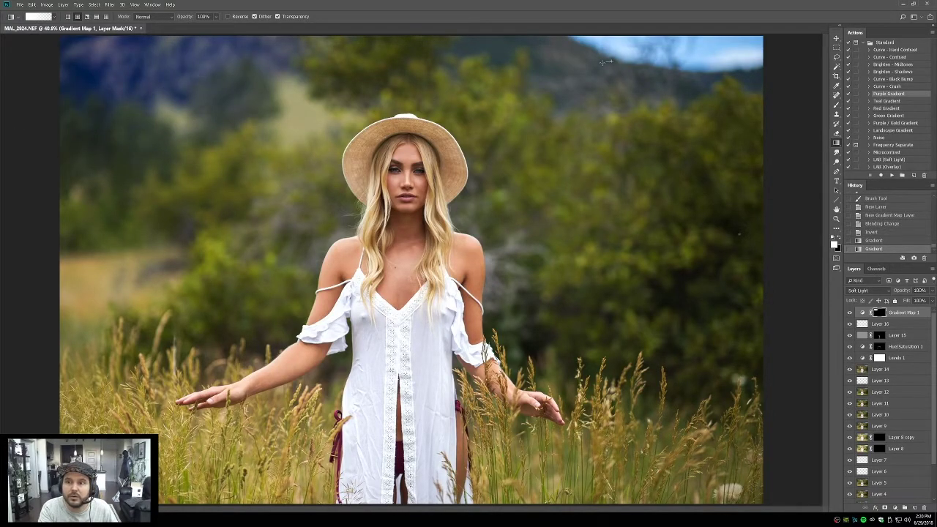
pyautogui.moveTo(608, 62); pyautogui.dragTo(672, 88)
pyautogui.moveTo(753, 53); pyautogui.dragTo(707, 95)
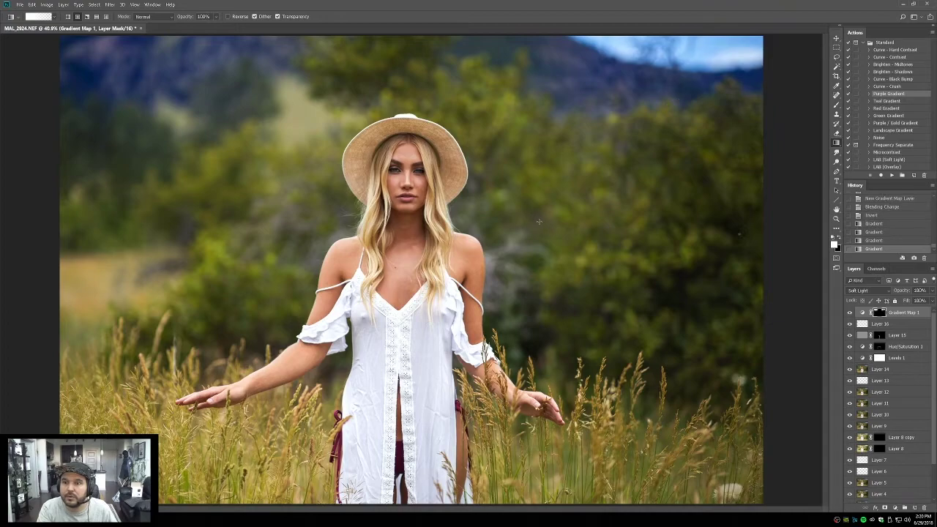
# Step: Run the Teal Gradient action, invert its mask and reveal the tint over the distant pale field and hillside clearing
pyautogui.click(883, 101)
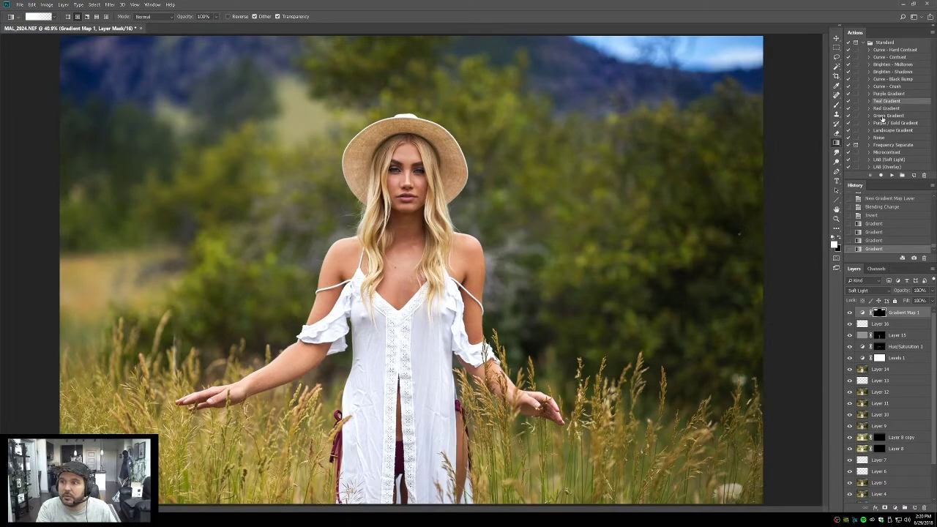
pyautogui.click(890, 176)
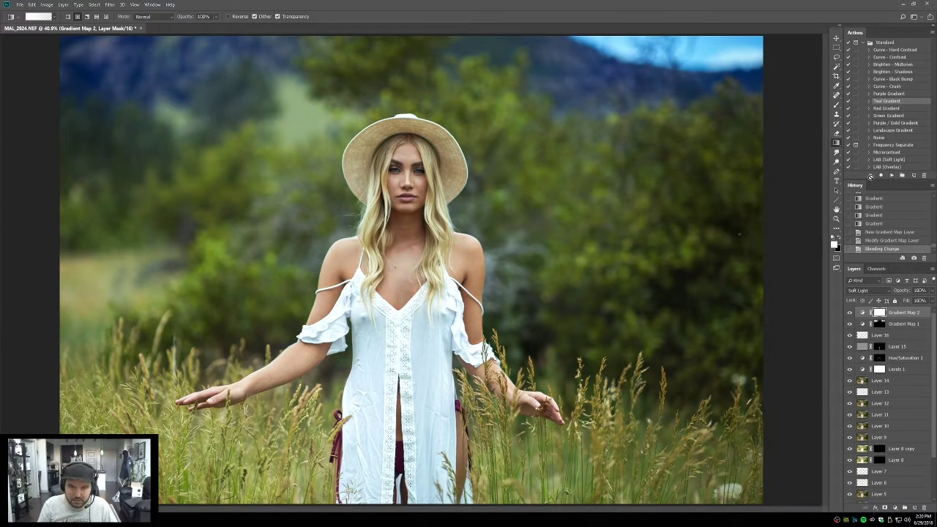
pyautogui.moveTo(67, 297); pyautogui.dragTo(167, 273)
pyautogui.moveTo(81, 307); pyautogui.dragTo(66, 285)
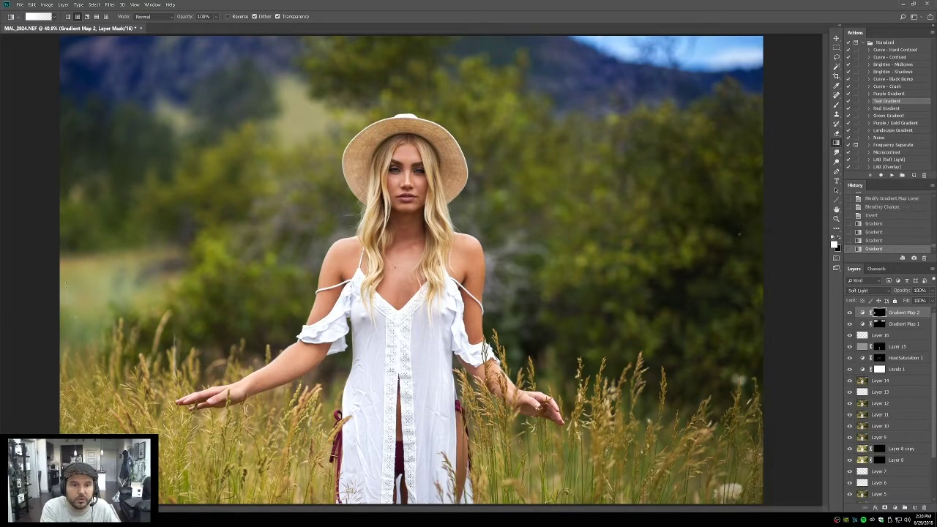
pyautogui.moveTo(288, 125); pyautogui.dragTo(259, 158)
pyautogui.moveTo(287, 91); pyautogui.dragTo(220, 146)
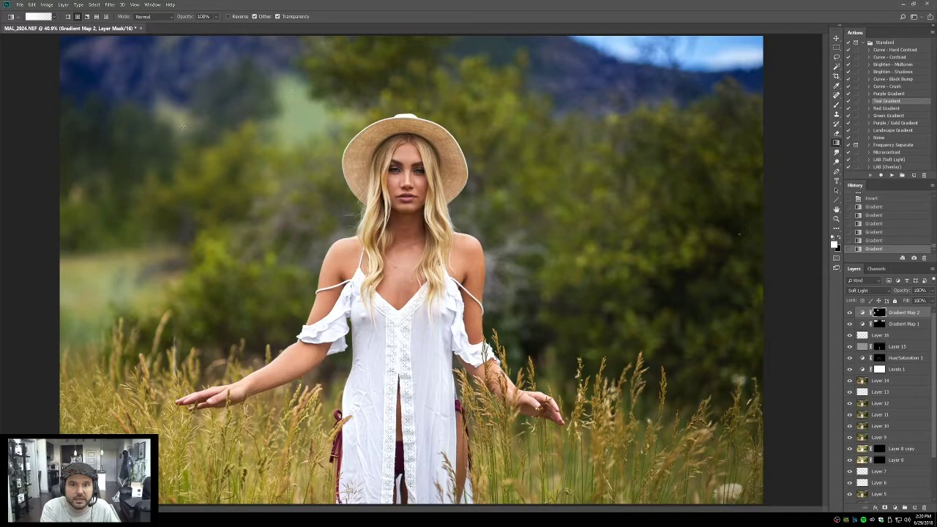
pyautogui.moveTo(170, 121); pyautogui.dragTo(102, 230)
# Step: Run the Green Gradient action, invert its mask and reveal the tint over the bushes on both sides of the woman
pyautogui.click(885, 115)
pyautogui.click(892, 176)
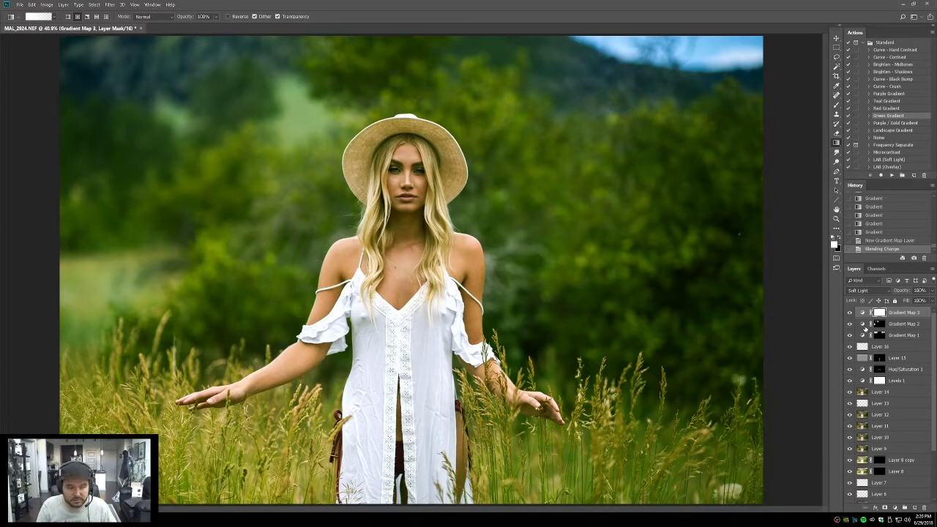
pyautogui.hotkey('ctrl', 'i')
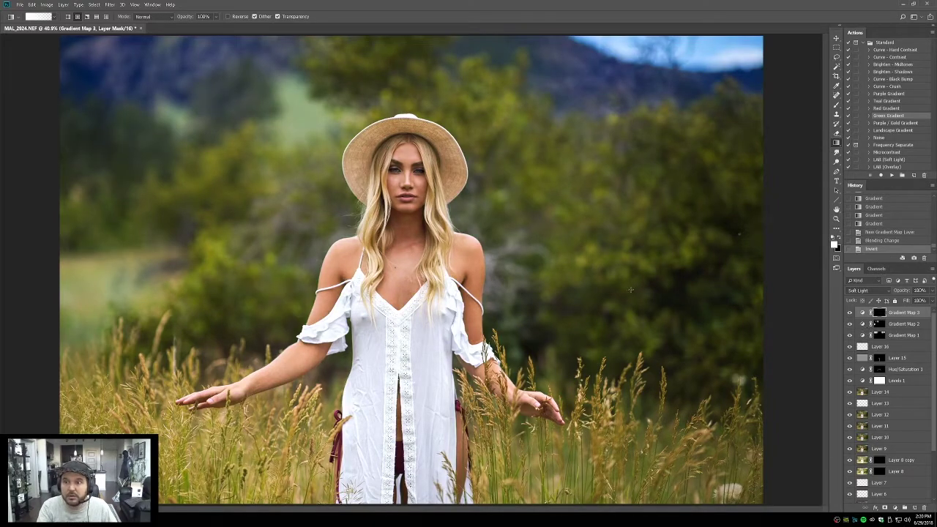
pyautogui.moveTo(772, 241); pyautogui.dragTo(647, 211)
pyautogui.moveTo(763, 324); pyautogui.dragTo(647, 366)
pyautogui.moveTo(653, 327); pyautogui.dragTo(527, 344)
pyautogui.moveTo(136, 353)
pyautogui.mouseDown()
pyautogui.moveTo(216, 340)
pyautogui.moveTo(248, 318)
pyautogui.moveTo(259, 338)
pyautogui.moveTo(265, 320)
pyautogui.mouseUp()
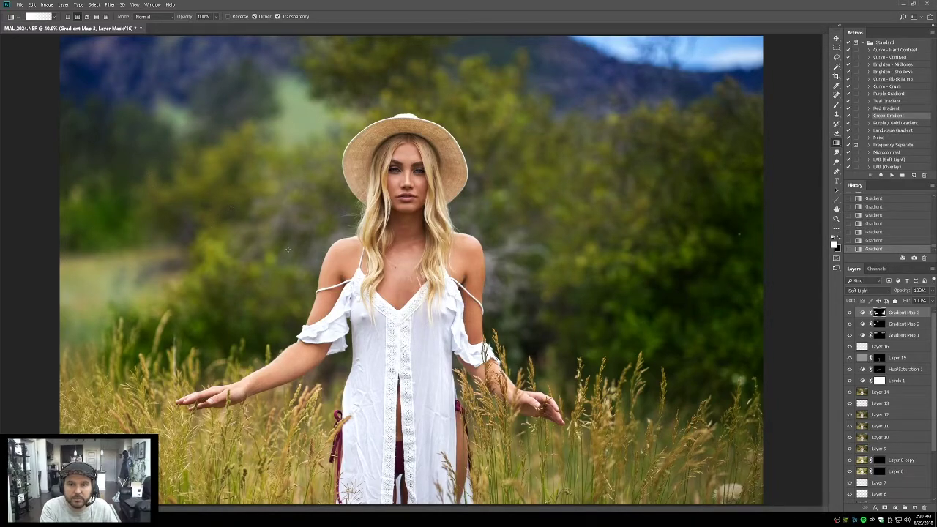
# Step: Run the Red Gradient action and scatter small white radial gradients on its black mask across the background bushes and trees
pyautogui.click(883, 109)
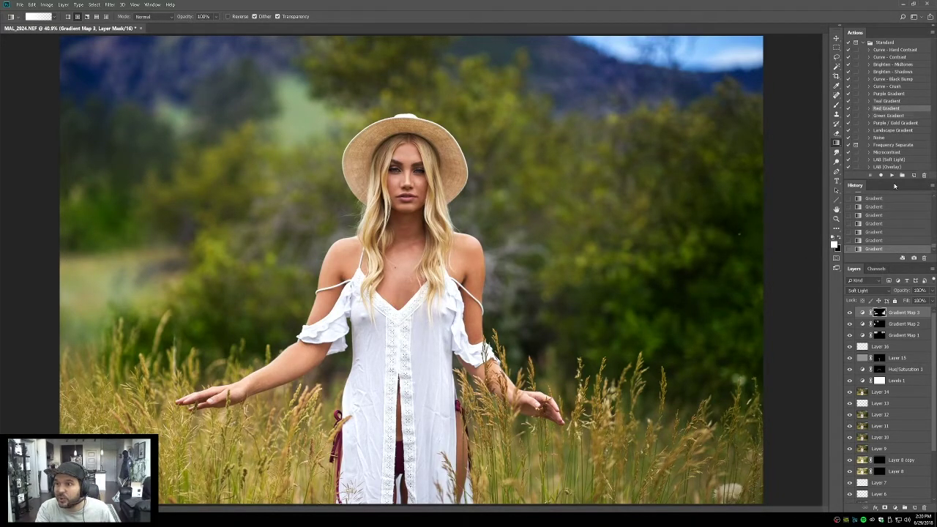
pyautogui.click(891, 176)
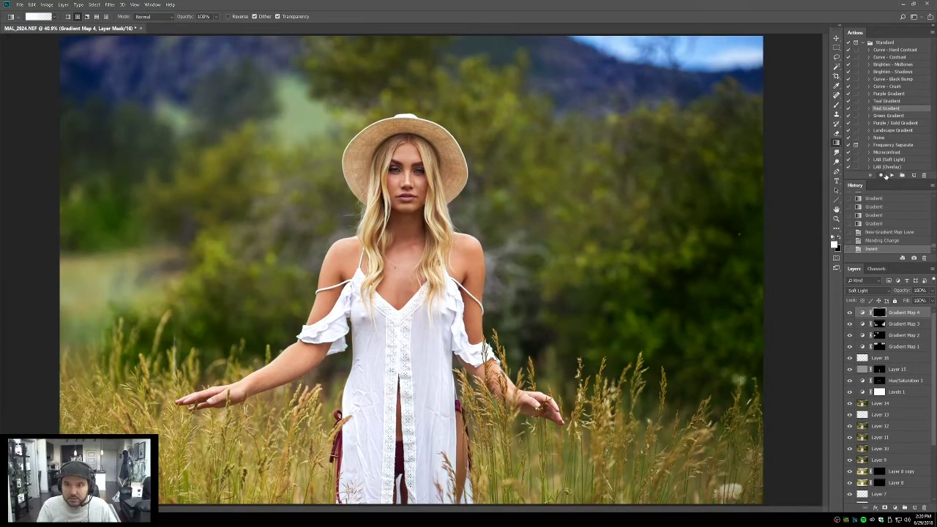
pyautogui.moveTo(530, 220); pyautogui.dragTo(608, 186)
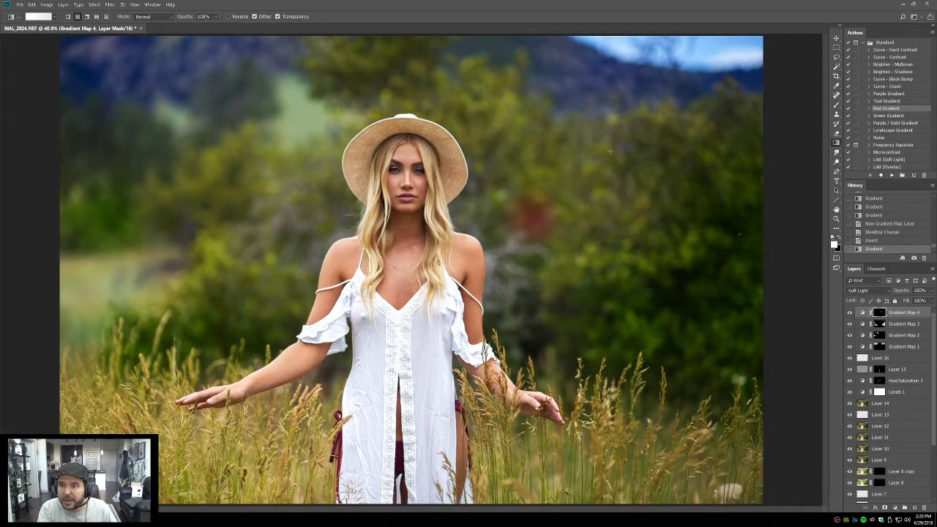
pyautogui.moveTo(621, 145); pyautogui.dragTo(571, 198)
pyautogui.moveTo(282, 206); pyautogui.dragTo(284, 266)
pyautogui.moveTo(521, 304); pyautogui.dragTo(536, 344)
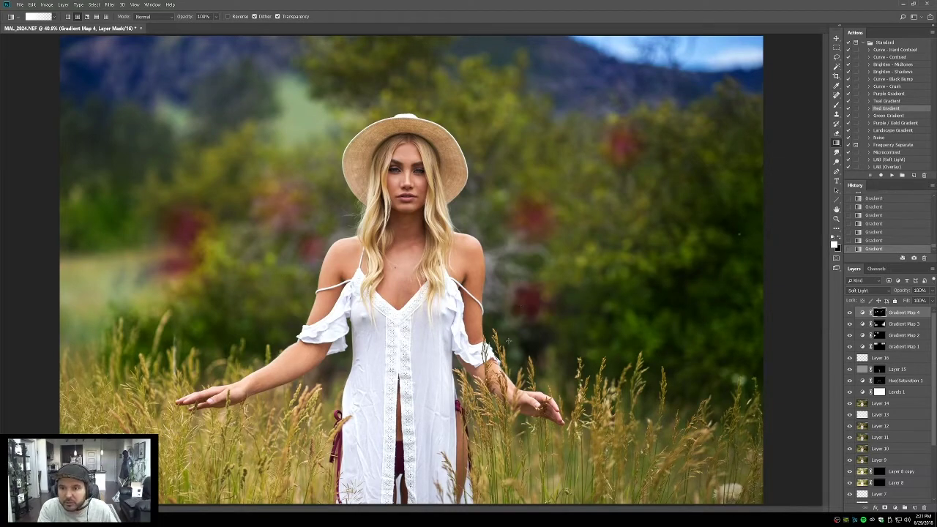
pyautogui.moveTo(626, 185); pyautogui.dragTo(627, 195)
pyautogui.moveTo(739, 115); pyautogui.dragTo(728, 110)
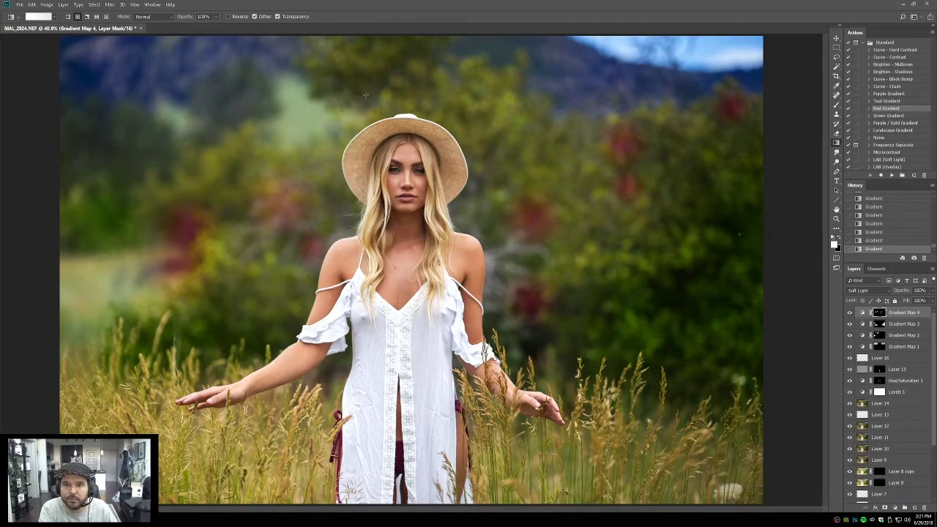
pyautogui.moveTo(238, 109); pyautogui.dragTo(200, 152)
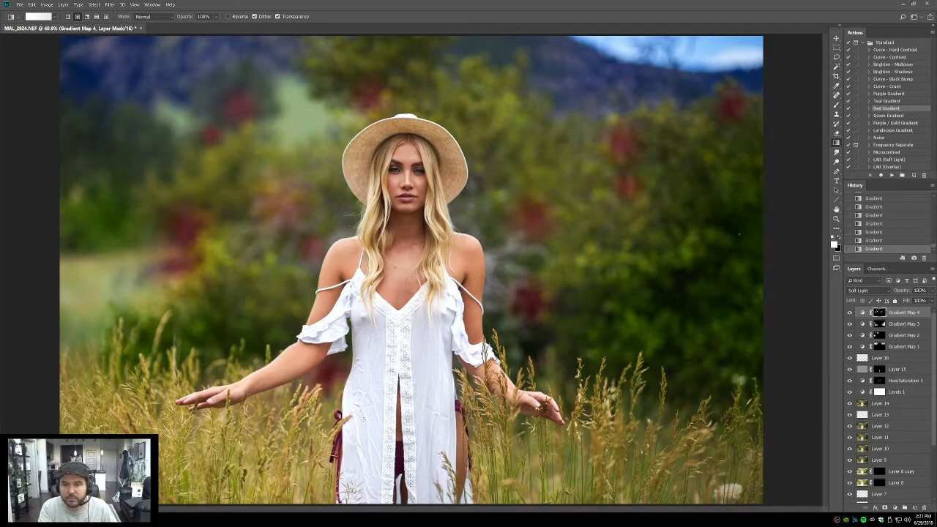
# Step: Set the red Gradient Map 4 opacity to 25%, lower the green Gradient Map 3 opacity and compare Gradient Map 3 on and off
pyautogui.moveTo(933, 292); pyautogui.dragTo(906, 301)
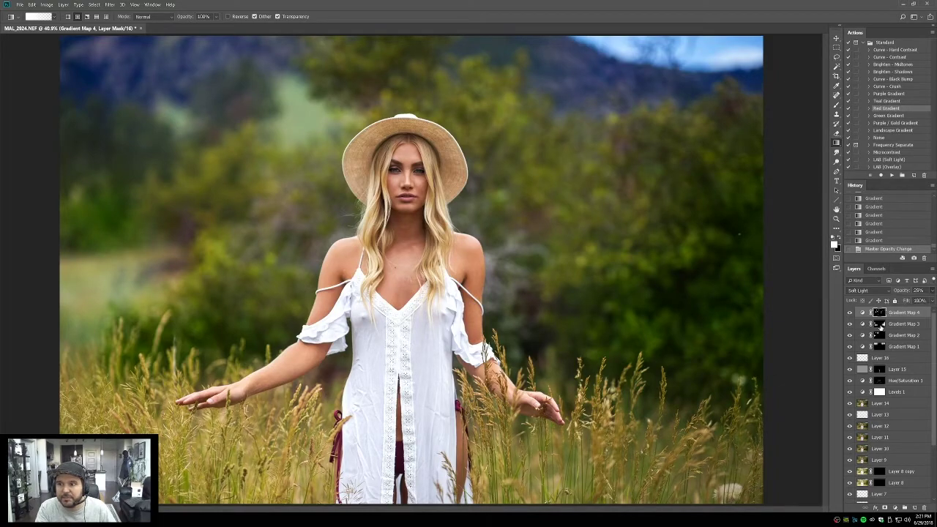
pyautogui.click(881, 324)
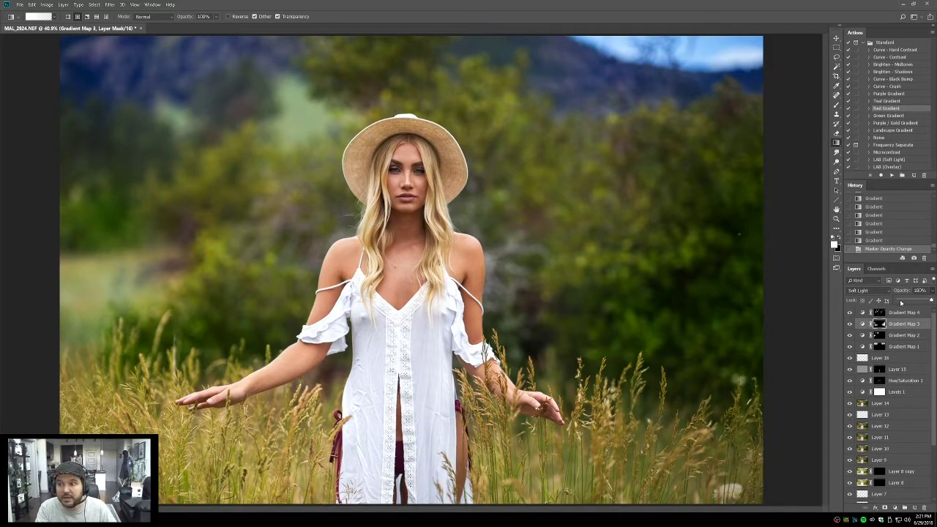
pyautogui.click(850, 324)
pyautogui.click(850, 324)
pyautogui.click(850, 323)
pyautogui.click(850, 324)
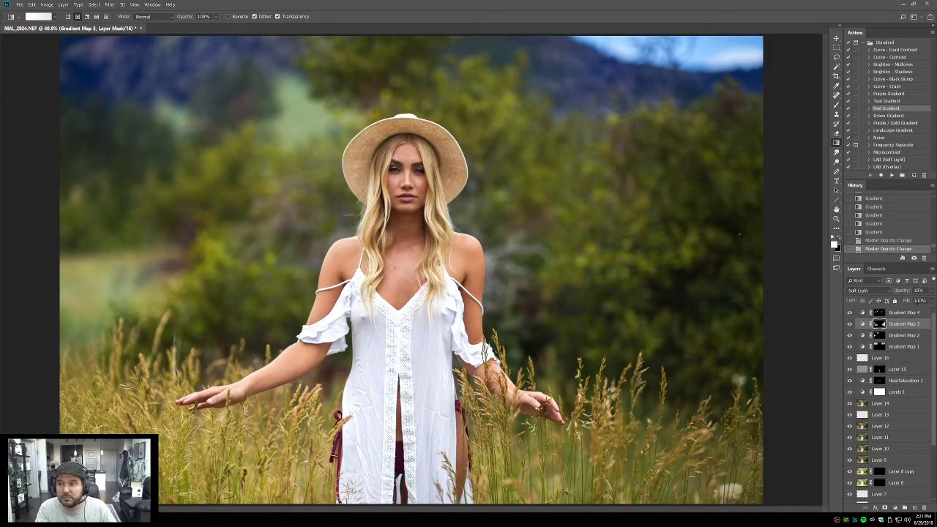
# Step: Set Gradient Map 3's opacity to 15%, lower Gradient Map 2's opacity and set Gradient Map 1's opacity to 33%
pyautogui.write('15')
pyautogui.press('Return')
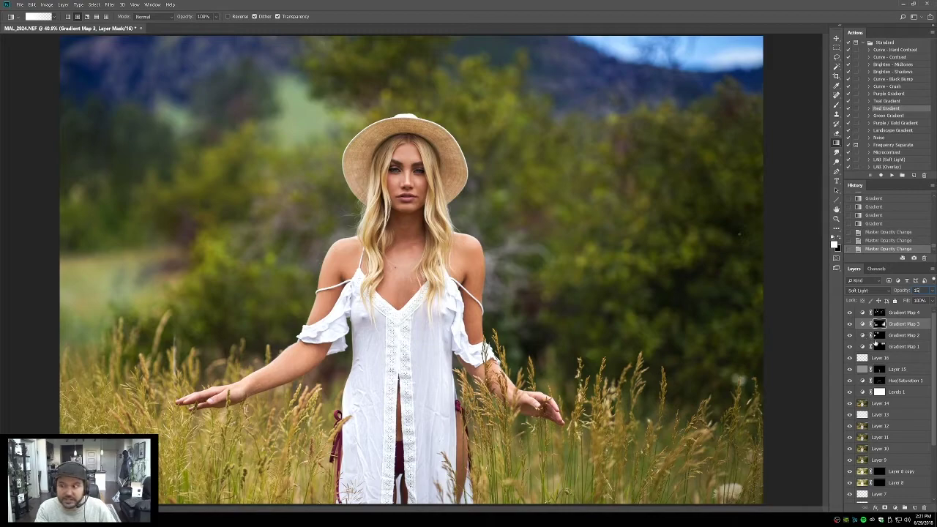
pyautogui.click(878, 334)
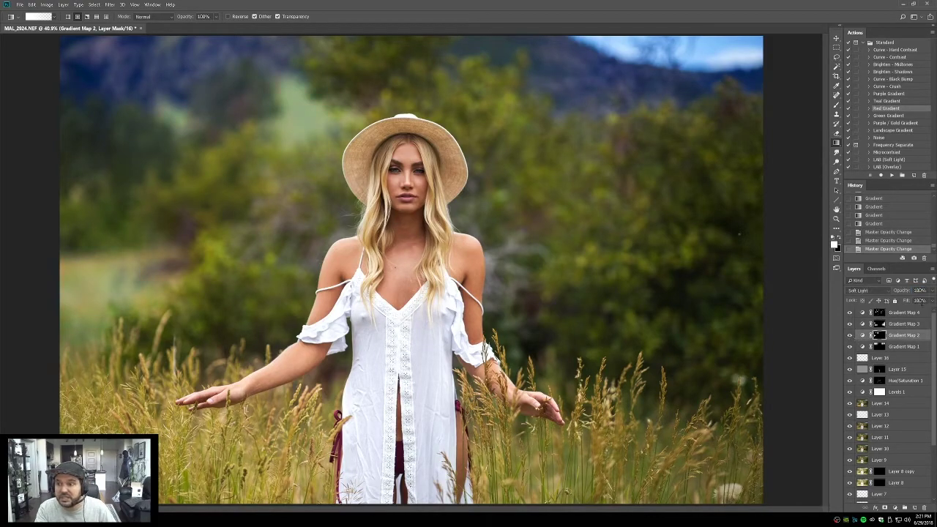
pyautogui.click(879, 347)
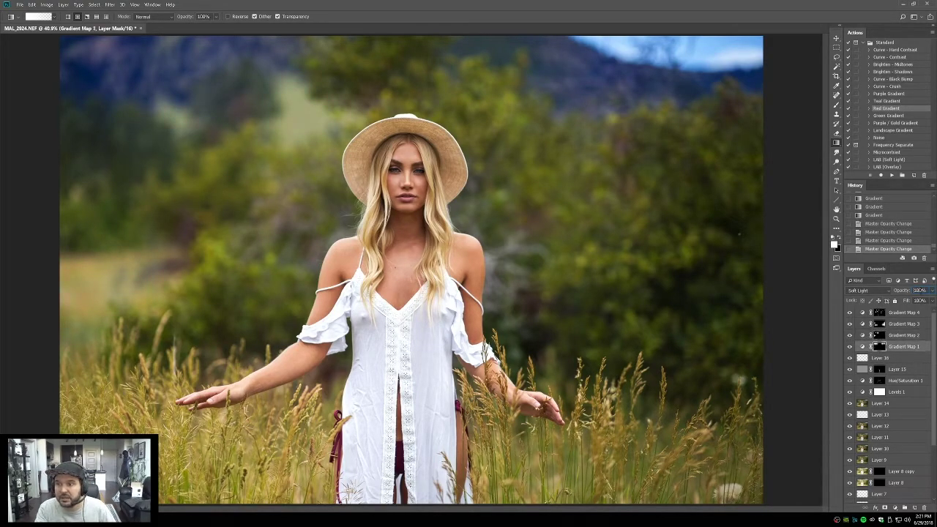
pyautogui.write('33')
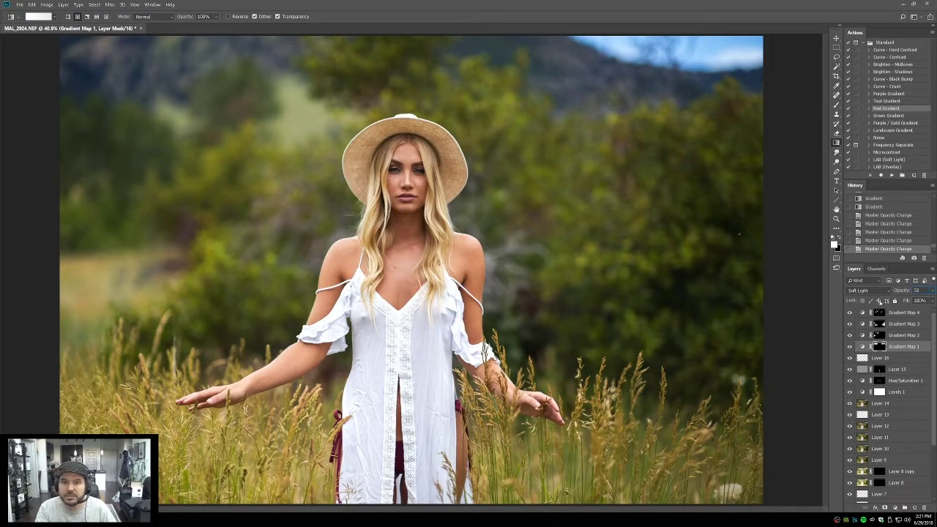
# Step: Compare the tinted portrait with the original Background layer alone
pyautogui.scroll(-3, 936, 340)
pyautogui.keyDown('alt'); pyautogui.click(849, 498); pyautogui.keyUp('alt')
pyautogui.keyDown('alt'); pyautogui.click(849, 497); pyautogui.keyUp('alt')
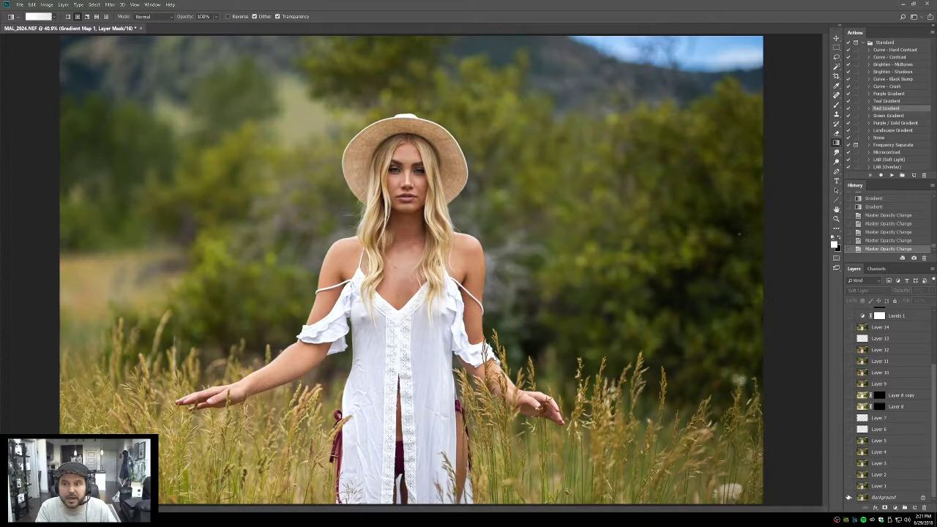
pyautogui.scroll(3, 935, 382)
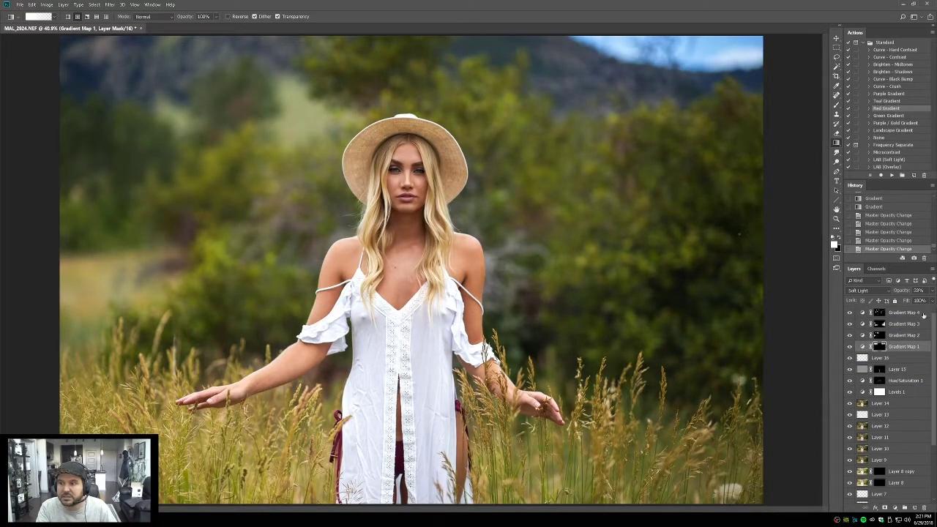
# Step: Set the opacity of the red Gradient Map 4 layer to 15%
pyautogui.click(871, 313)
pyautogui.write('15')
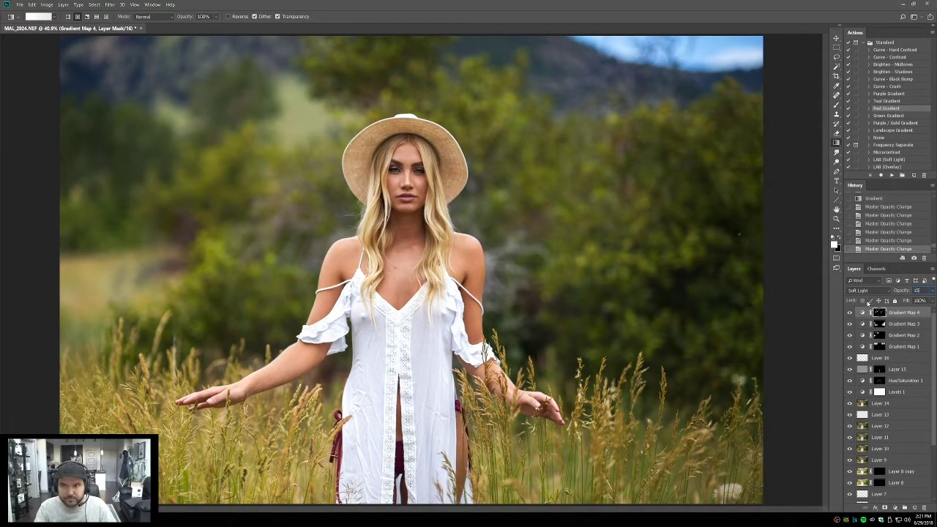
pyautogui.scroll(-5, 932, 347)
pyautogui.press('Return')
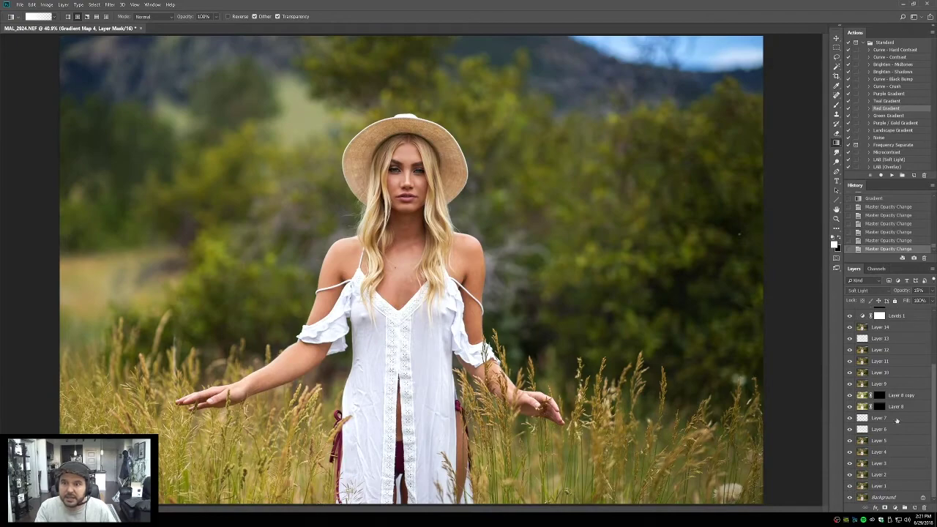
# Step: Run the Purple / Gold Gradient action, invert its mask and reveal the tint around the woman's head and hat with white radial gradients
pyautogui.moveTo(934, 377); pyautogui.dragTo(933, 302)
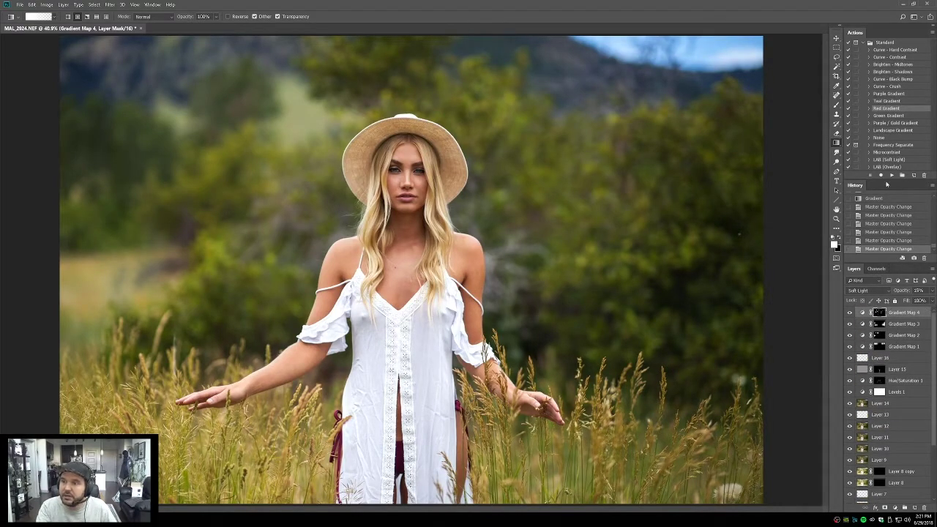
pyautogui.click(888, 124)
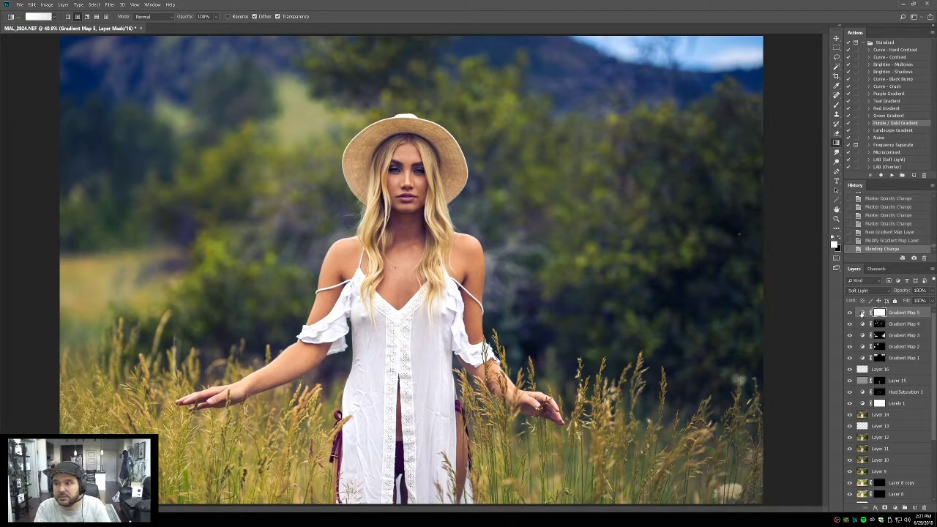
pyautogui.doubleClick(861, 313)
pyautogui.click(757, 98)
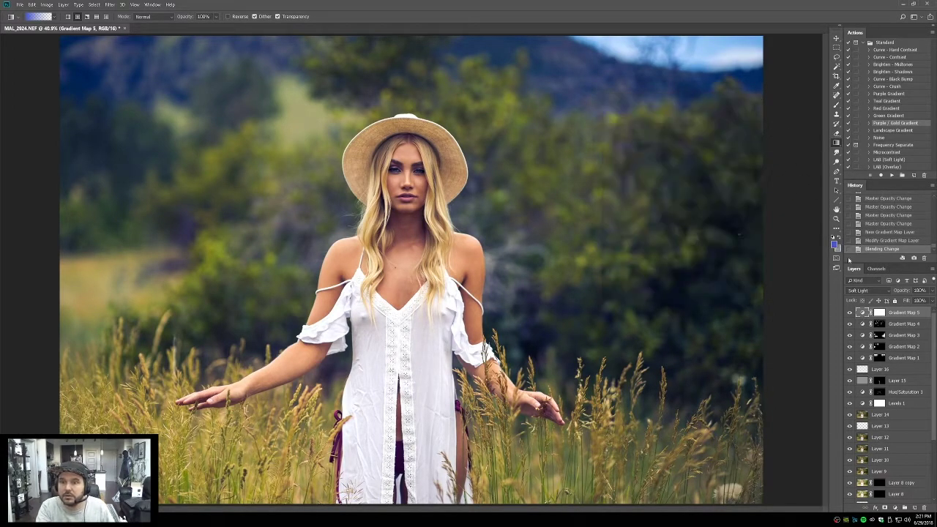
pyautogui.click(879, 313)
pyautogui.hotkey('ctrl', 'i')
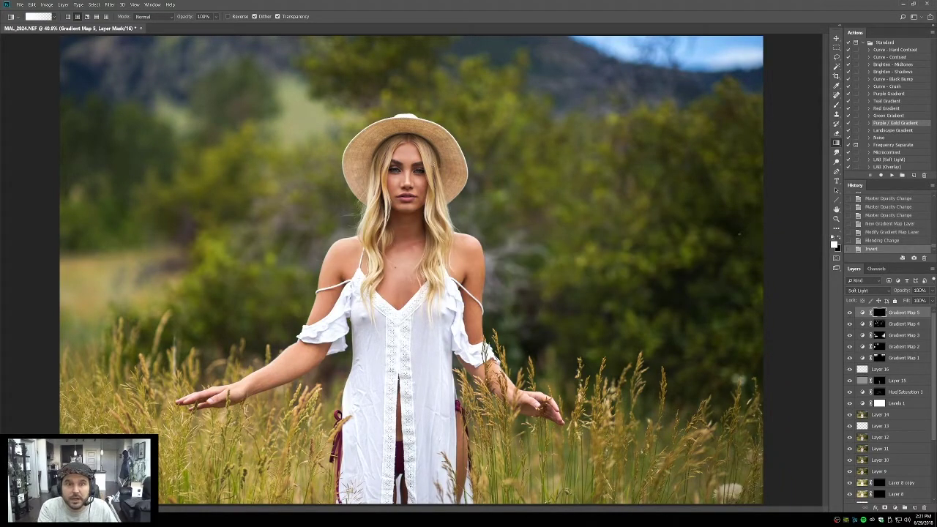
pyautogui.moveTo(423, 147)
pyautogui.mouseDown()
pyautogui.moveTo(457, 177)
pyautogui.moveTo(418, 129)
pyautogui.moveTo(374, 155)
pyautogui.moveTo(383, 137)
pyautogui.moveTo(360, 170)
pyautogui.mouseUp()
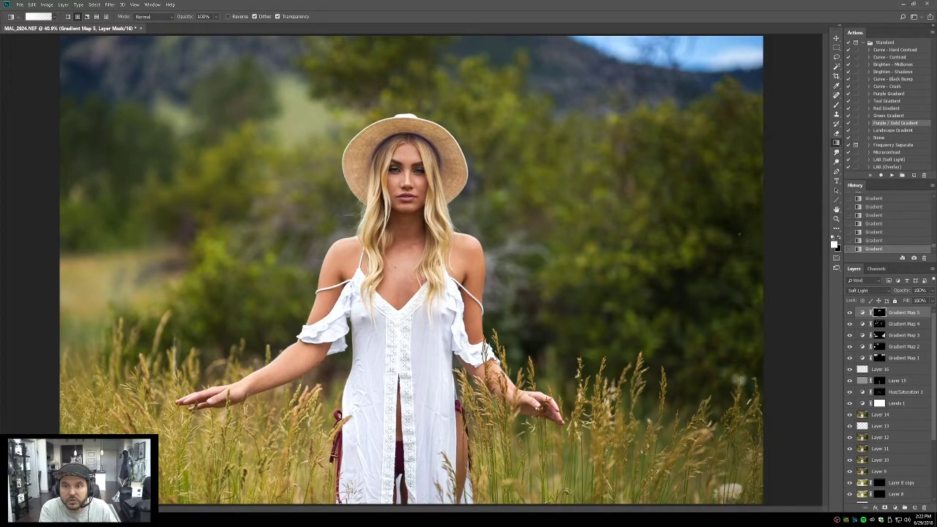
# Step: Hide Gradient Map 5 and compare the edited image with the original Background alone
pyautogui.click(850, 312)
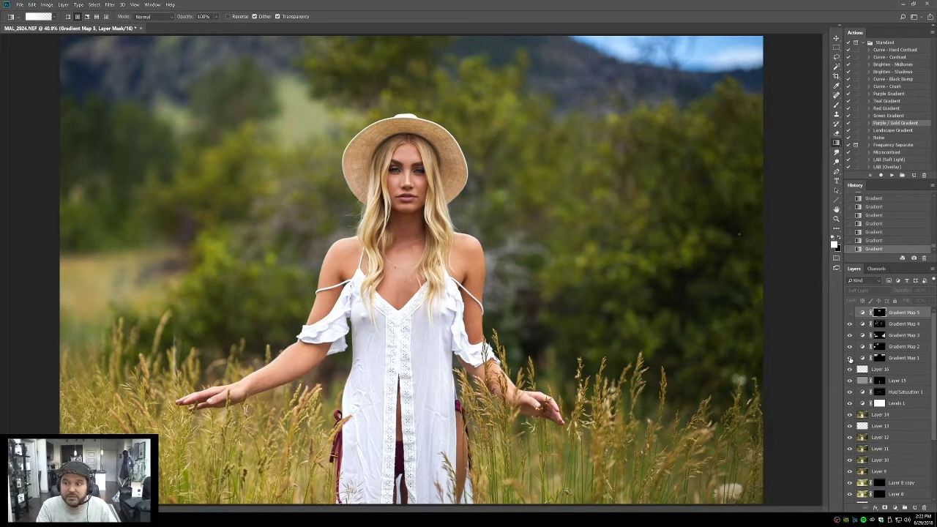
pyautogui.moveTo(927, 341); pyautogui.dragTo(928, 460)
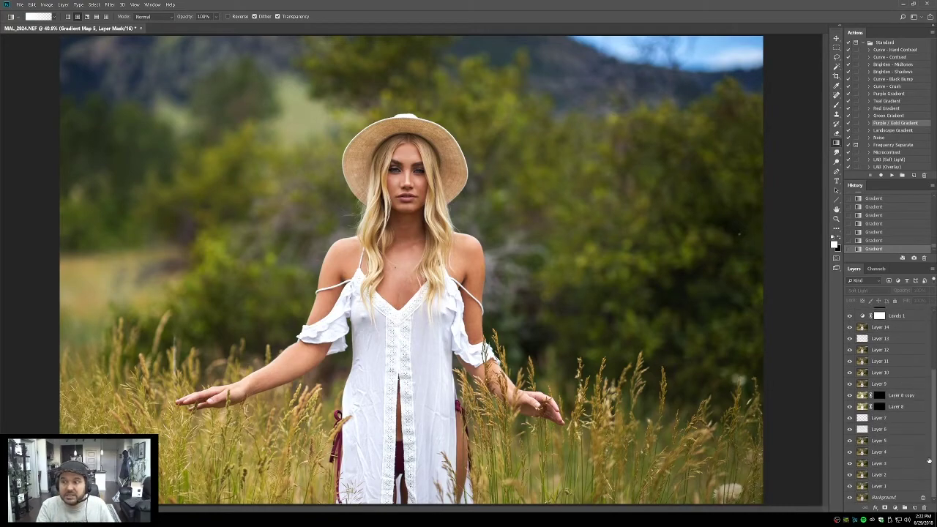
pyautogui.keyDown('alt'); pyautogui.click(849, 497); pyautogui.keyUp('alt')
pyautogui.keyDown('alt'); pyautogui.click(849, 497); pyautogui.keyUp('alt')
pyautogui.keyDown('alt'); pyautogui.click(849, 495); pyautogui.keyUp('alt')
pyautogui.keyDown('alt'); pyautogui.click(850, 495); pyautogui.keyUp('alt')
pyautogui.keyDown('alt'); pyautogui.click(850, 491); pyautogui.keyUp('alt')
pyautogui.keyDown('alt'); pyautogui.click(852, 488); pyautogui.keyUp('alt')
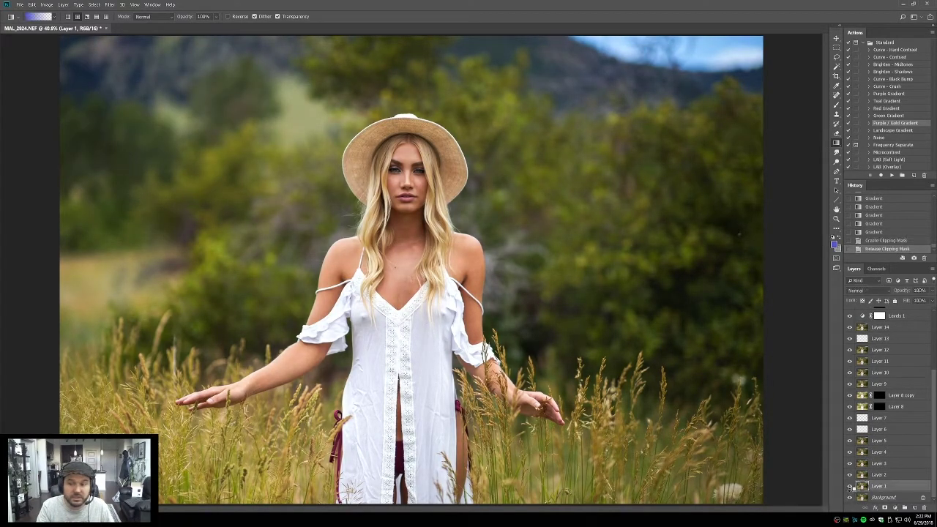
pyautogui.hotkey('ctrl', 'alt', 'z')
pyautogui.hotkey('ctrl', 'alt', 'z')
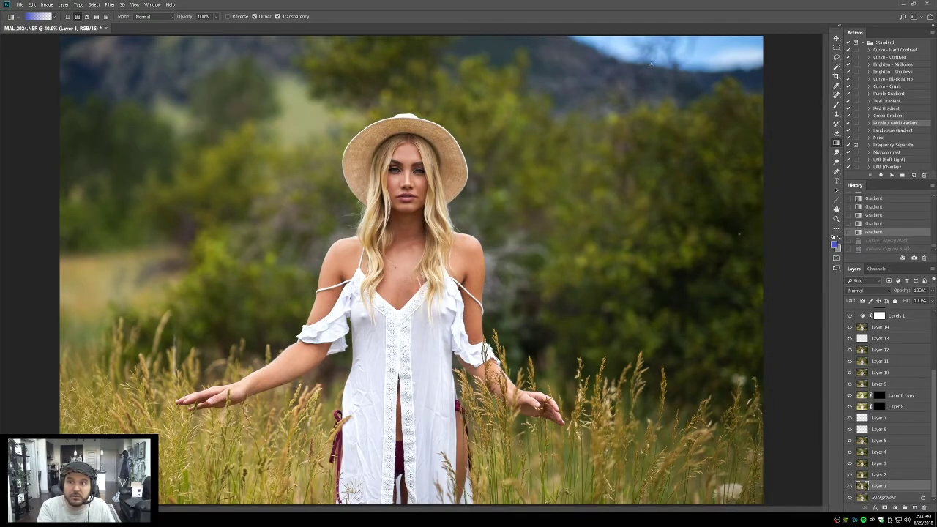
# Step: Recheck the before and after by toggling visibility at the Background layer
pyautogui.click(849, 497)
pyautogui.click(849, 498)
pyautogui.click(849, 498)
pyautogui.click(849, 498)
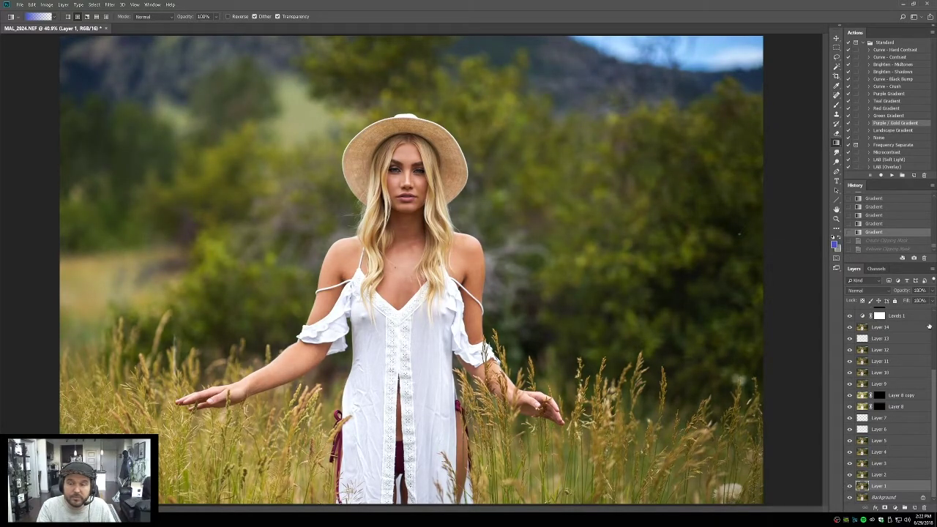
# Step: Show Gradient Map 5 again and paint black on its mask along both outer sides of the hat, comparing the layer on and off
pyautogui.moveTo(934, 379); pyautogui.dragTo(934, 315)
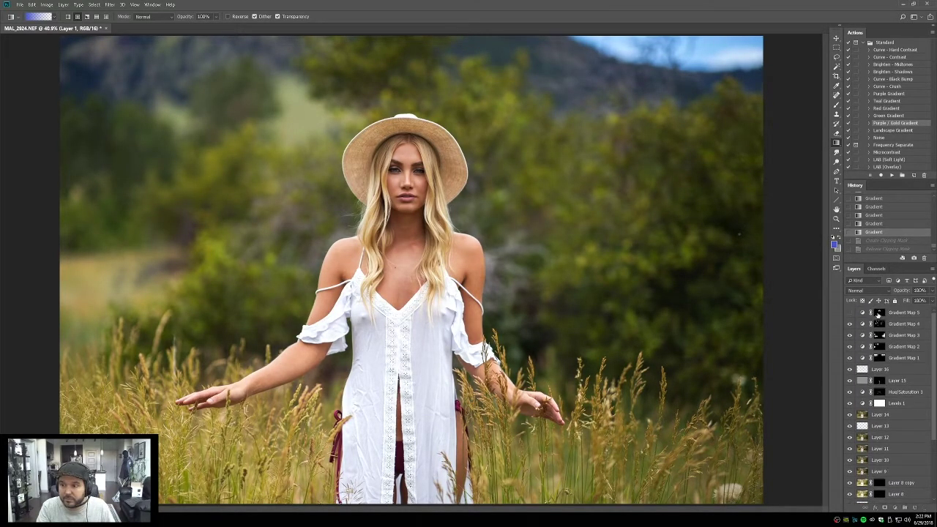
pyautogui.click(879, 312)
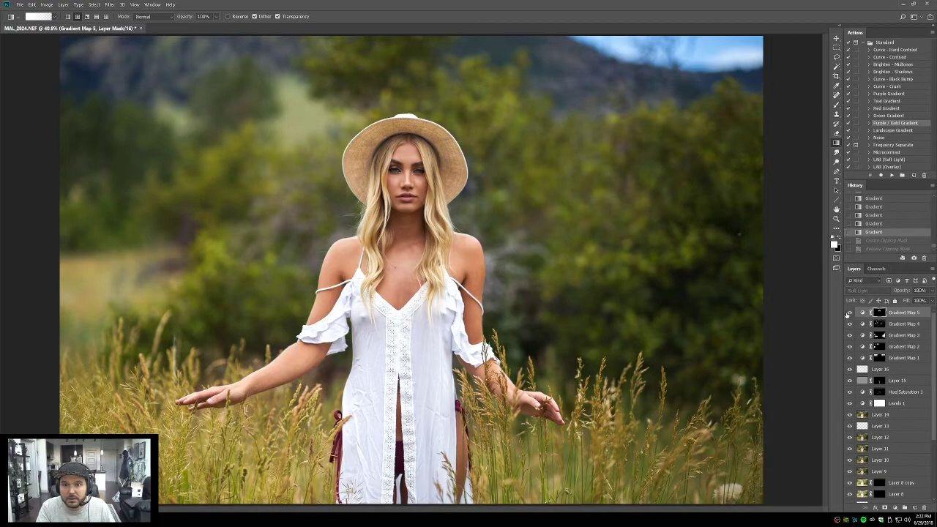
pyautogui.click(836, 105)
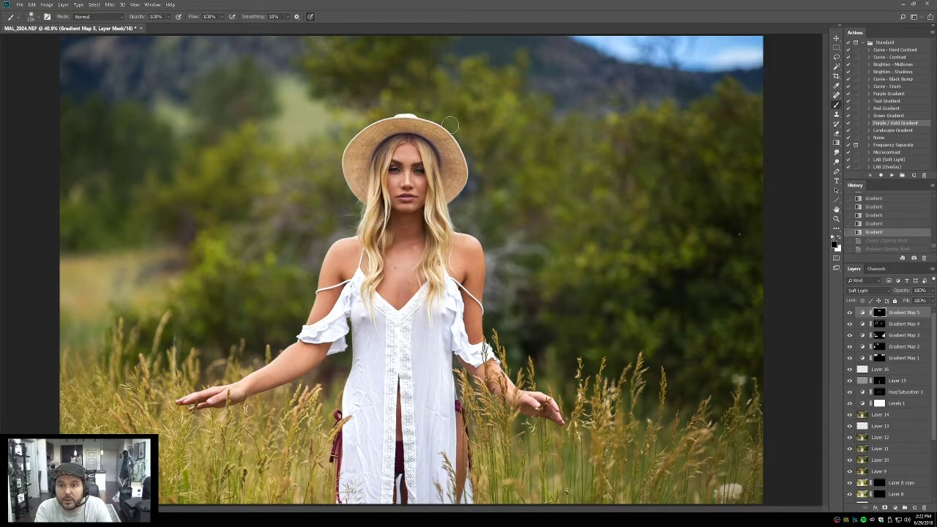
pyautogui.moveTo(473, 165); pyautogui.dragTo(452, 213)
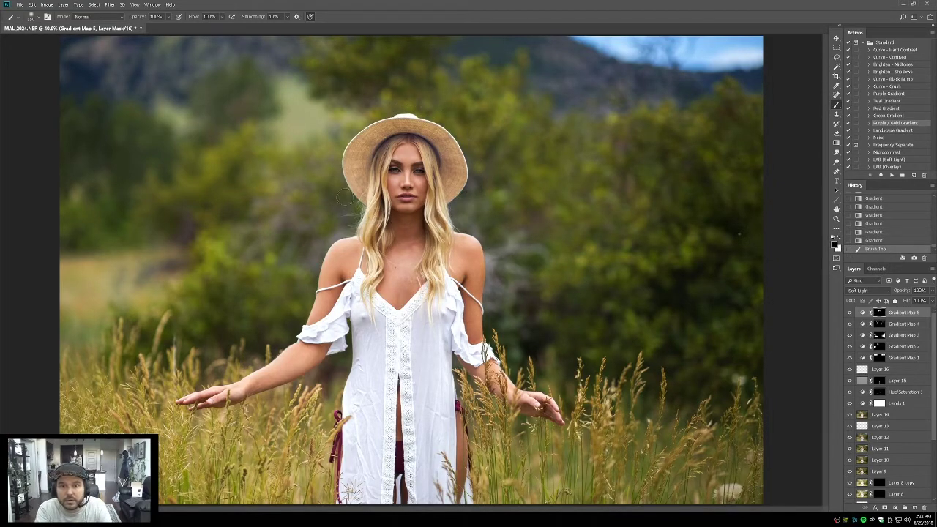
pyautogui.moveTo(339, 141); pyautogui.dragTo(362, 124)
pyautogui.click(849, 313)
pyautogui.click(849, 312)
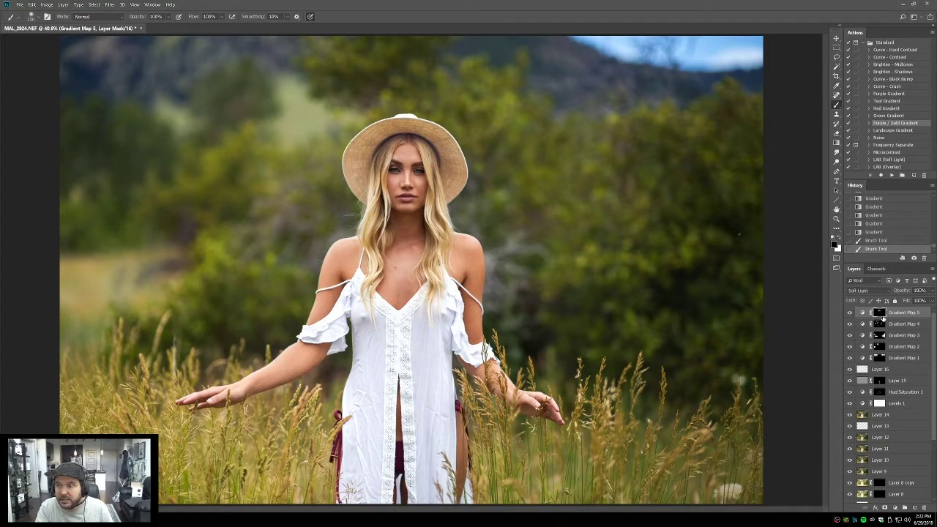
# Step: Add small white radial gradients over the neck and upper chest on the Gradient Map 5 mask, undoing the oversized one
pyautogui.press('g')
pyautogui.press('x')
pyautogui.moveTo(439, 224); pyautogui.dragTo(348, 261)
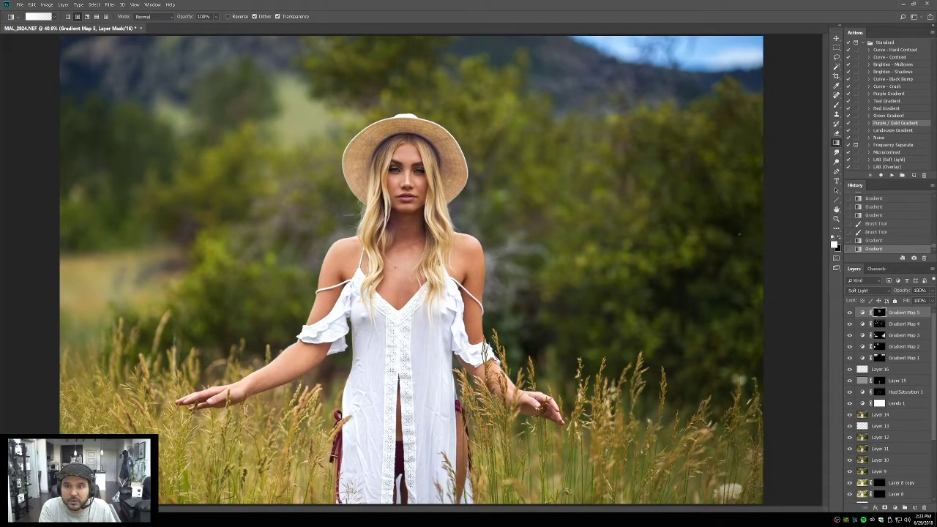
pyautogui.hotkey('ctrl', 'z')
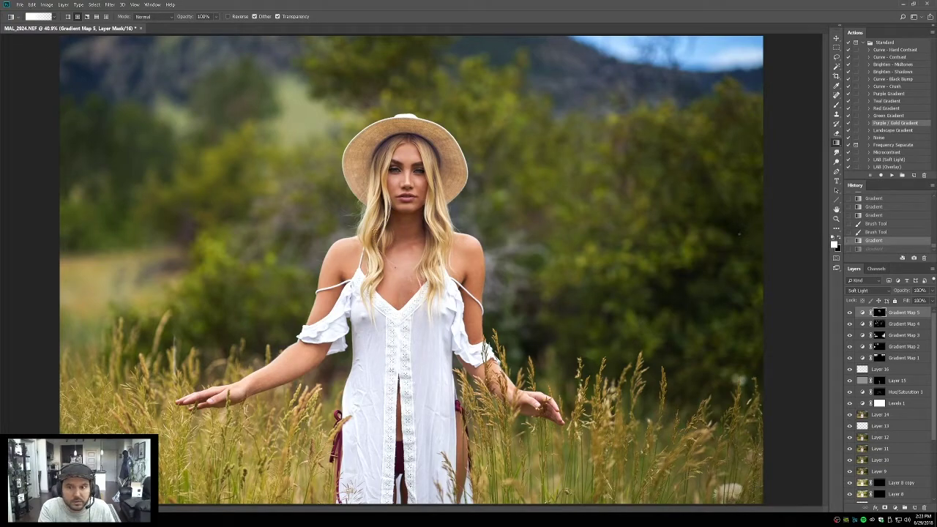
pyautogui.moveTo(388, 224); pyautogui.dragTo(392, 267)
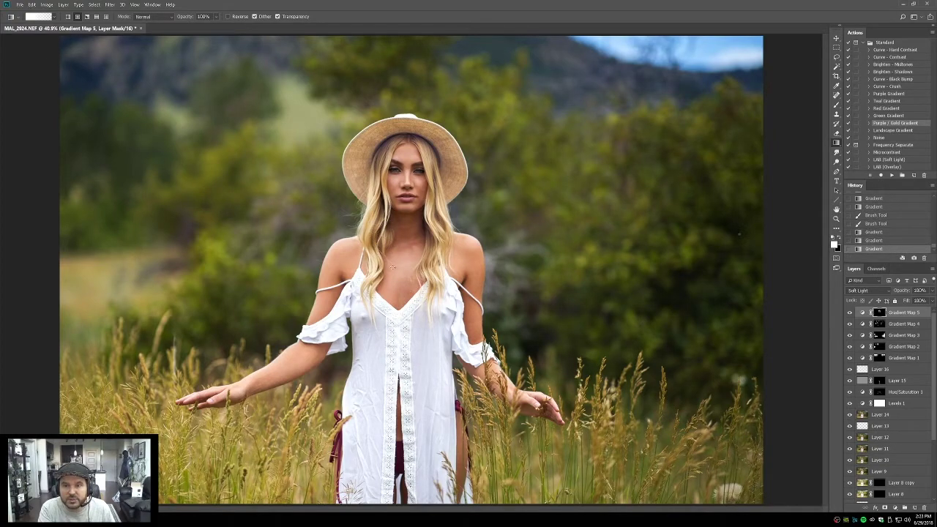
pyautogui.moveTo(418, 236); pyautogui.dragTo(433, 253)
# Step: Remove the purple/gold tint beside the hair on both sides of the neck with black radial gradients on the Gradient Map 5 mask
pyautogui.press('x')
pyautogui.moveTo(439, 213); pyautogui.dragTo(463, 228)
pyautogui.moveTo(355, 214); pyautogui.dragTo(350, 224)
pyautogui.press('x')
# Step: Set Gradient Map 5's opacity to 35% and check the layer on and off
pyautogui.click(931, 290)
pyautogui.moveTo(929, 300); pyautogui.dragTo(909, 302)
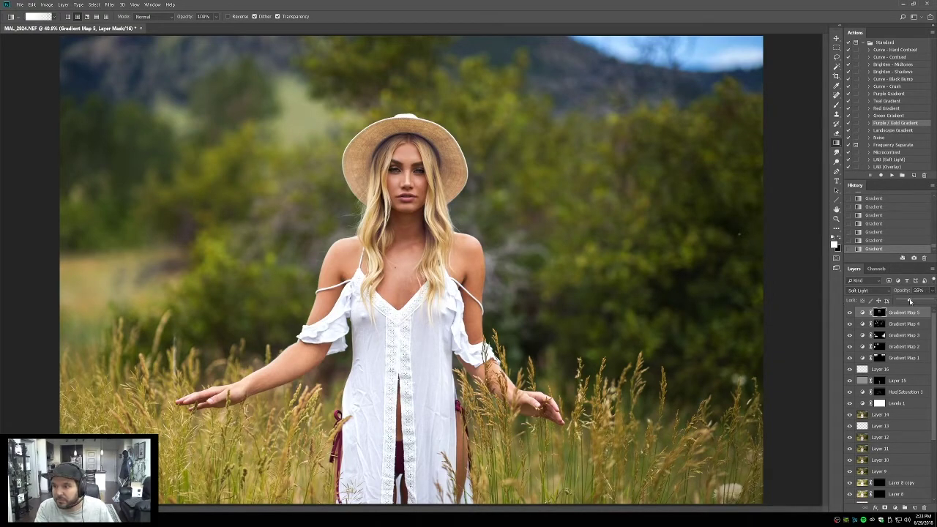
pyautogui.click(849, 313)
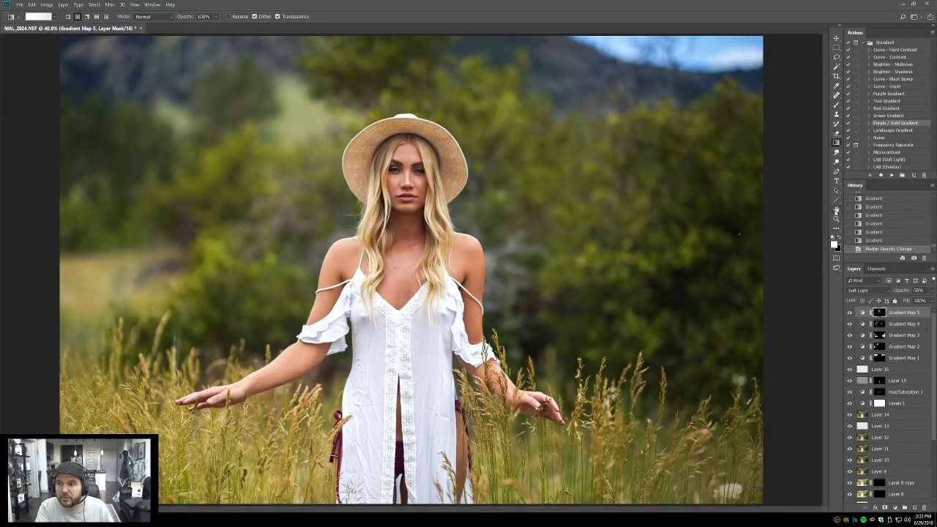
# Step: Examine the face, hat and hair up close with Gradient Map 5 on and off, then return to the full image
pyautogui.press('z')
pyautogui.moveTo(345, 106); pyautogui.dragTo(483, 258)
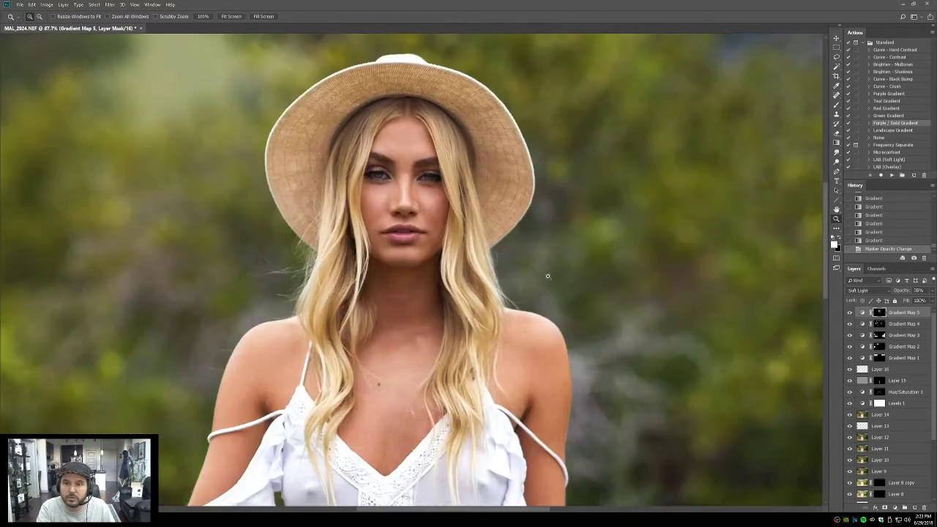
pyautogui.click(849, 313)
pyautogui.click(849, 312)
pyautogui.click(849, 312)
pyautogui.click(849, 313)
pyautogui.click(849, 313)
pyautogui.click(849, 313)
pyautogui.doubleClick(836, 209)
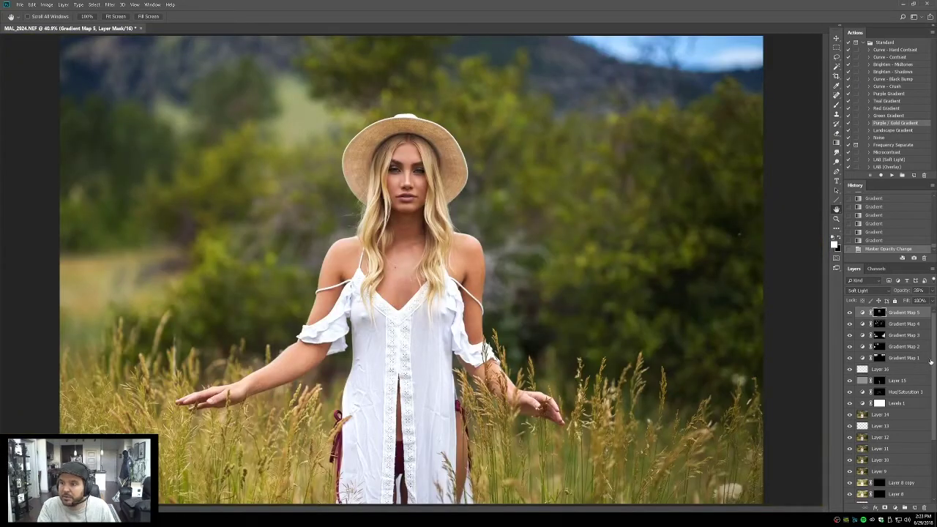
# Step: Compare the full portrait, including the purple/gold tint, with the original Background layer
pyautogui.scroll(-4, 930, 364)
pyautogui.click(849, 498)
pyautogui.click(849, 498)
pyautogui.keyDown('alt'); pyautogui.click(849, 498); pyautogui.keyUp('alt')
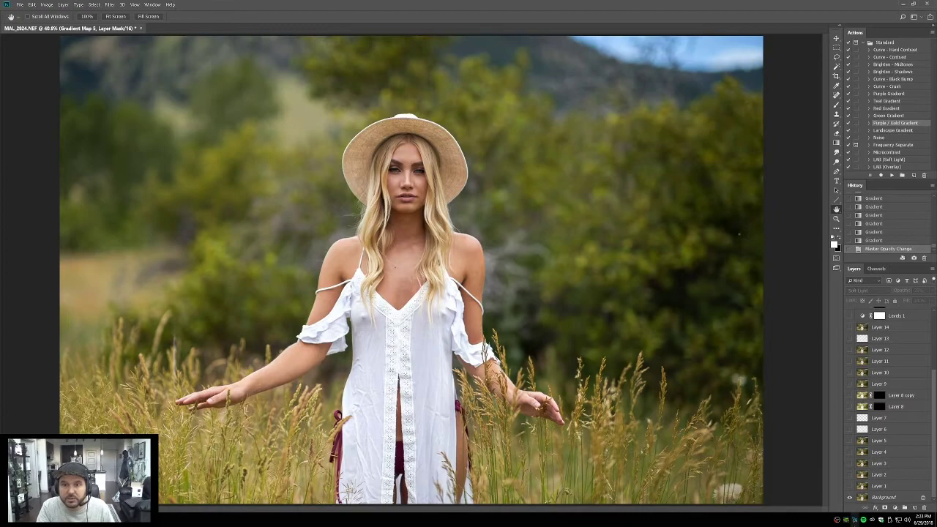
pyautogui.keyDown('alt'); pyautogui.click(849, 499); pyautogui.keyUp('alt')
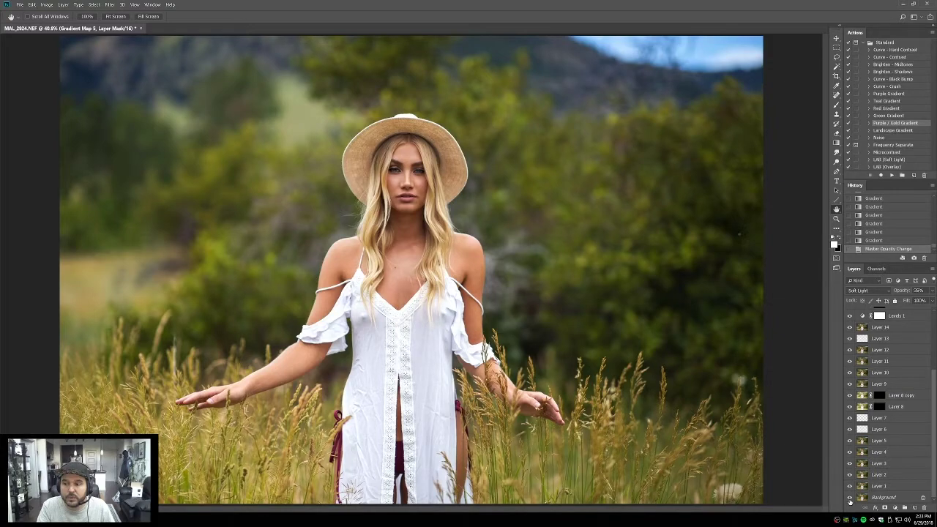
pyautogui.scroll(1, 884, 307)
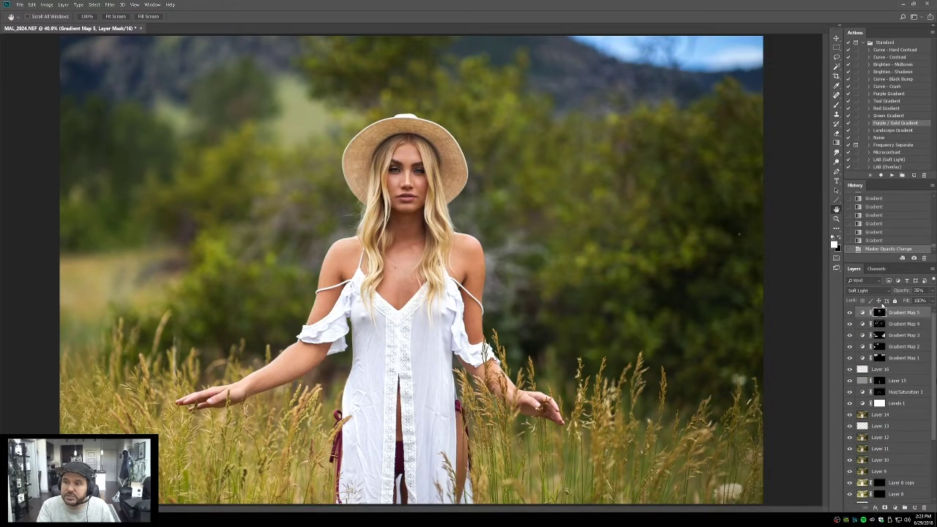
# Step: Add a Black & White adjustment layer above Gradient Map 5 and set its blend mode to Luminosity
pyautogui.click(895, 508)
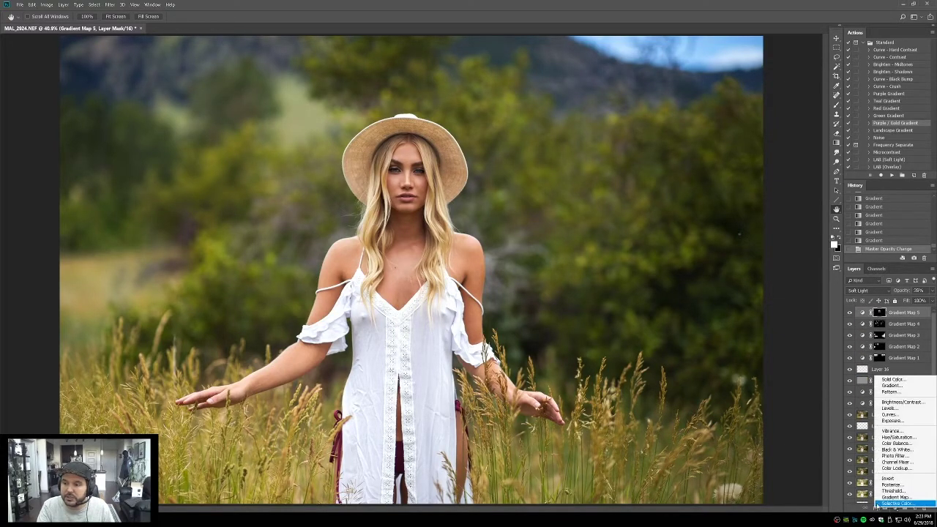
pyautogui.click(897, 449)
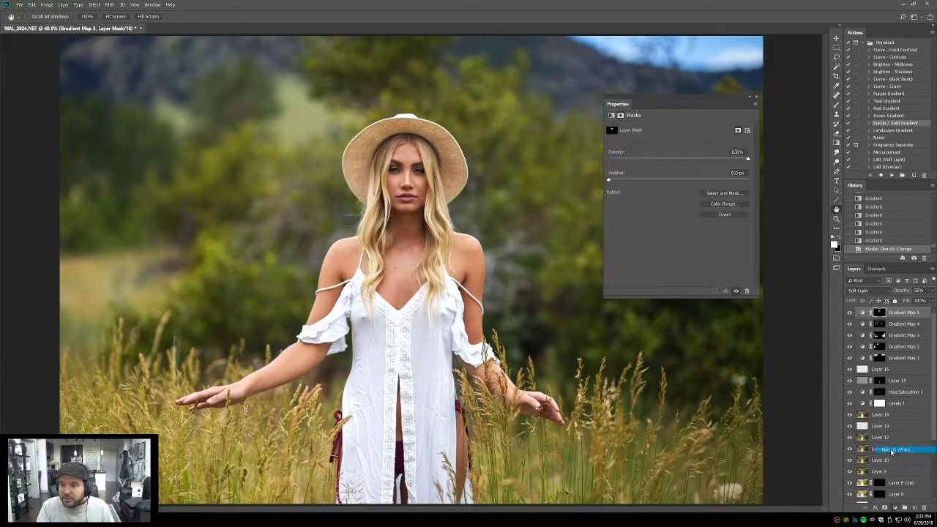
pyautogui.click(862, 292)
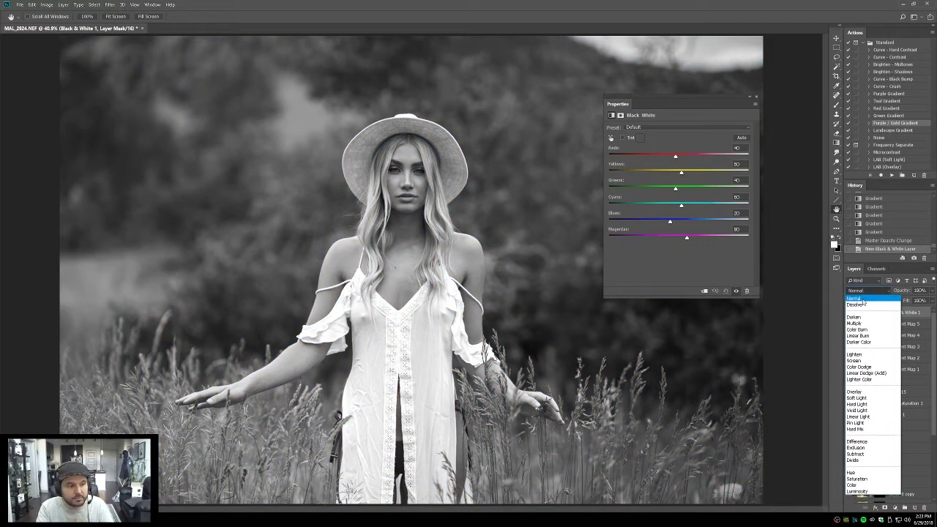
pyautogui.click(858, 491)
# Step: Try strong brightness shifts for all six colour ranges of the Black & White adjustment and reset it to its defaults
pyautogui.moveTo(682, 209)
pyautogui.mouseDown()
pyautogui.moveTo(695, 216)
pyautogui.moveTo(680, 224)
pyautogui.moveTo(693, 223)
pyautogui.mouseUp()
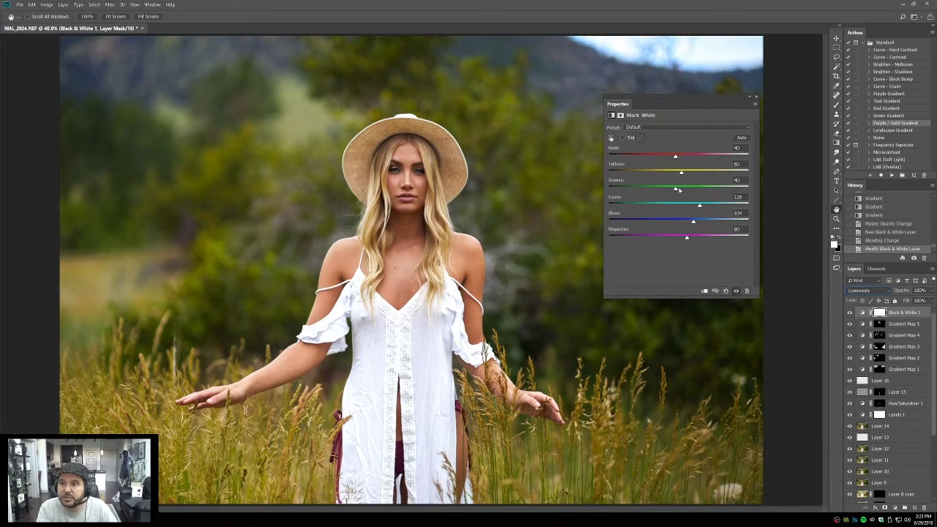
pyautogui.moveTo(675, 190); pyautogui.dragTo(644, 156)
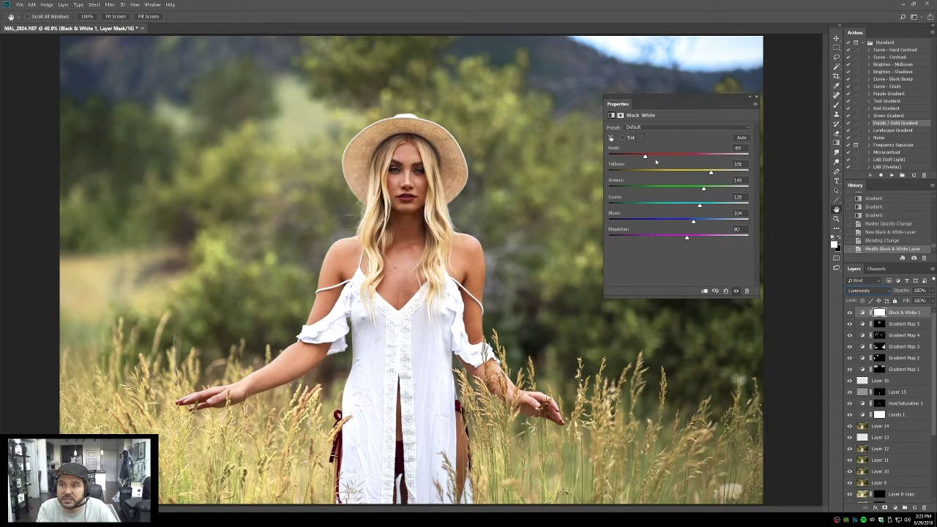
pyautogui.moveTo(710, 172); pyautogui.dragTo(714, 238)
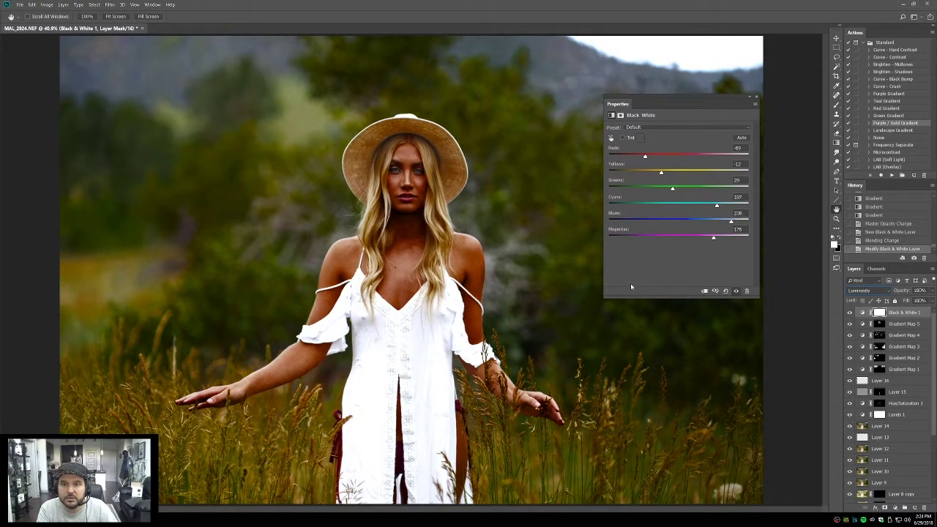
pyautogui.click(726, 291)
# Step: Set the Black & White adjustment's Cyans to 108 and Blues to 95
pyautogui.moveTo(669, 222); pyautogui.dragTo(693, 208)
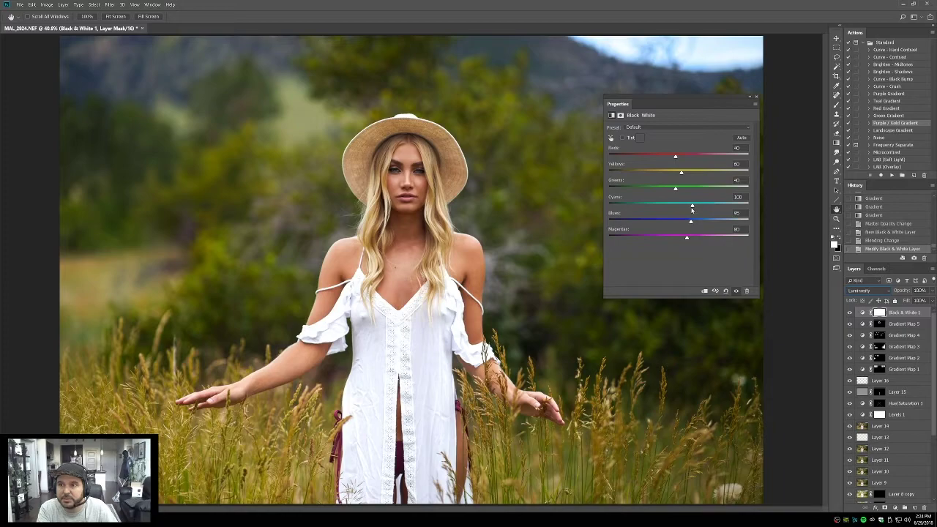
# Step: Check the Black & White 1 adjustment against the image without it, and invert its layer mask to black
pyautogui.click(756, 98)
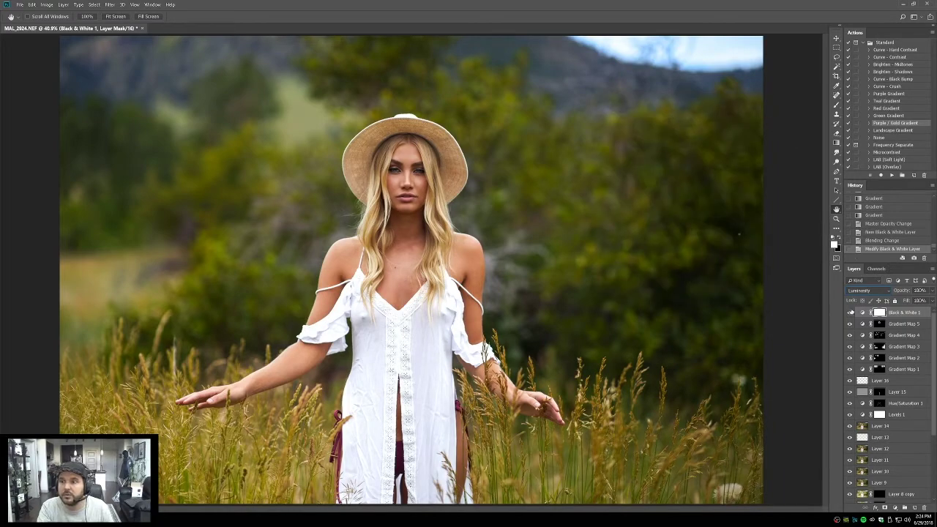
pyautogui.click(849, 312)
pyautogui.click(849, 312)
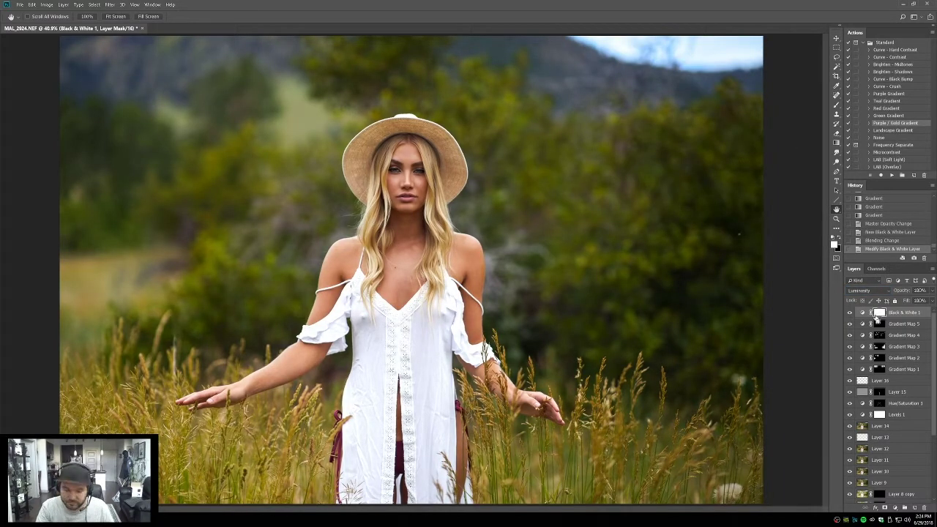
pyautogui.hotkey('ctrl', 'i')
# Step: Draw two white gradients on the Black & White 1 mask over the sky in the photo's upper-right corner
pyautogui.press('g')
pyautogui.hotkey('alt', 'Tab')
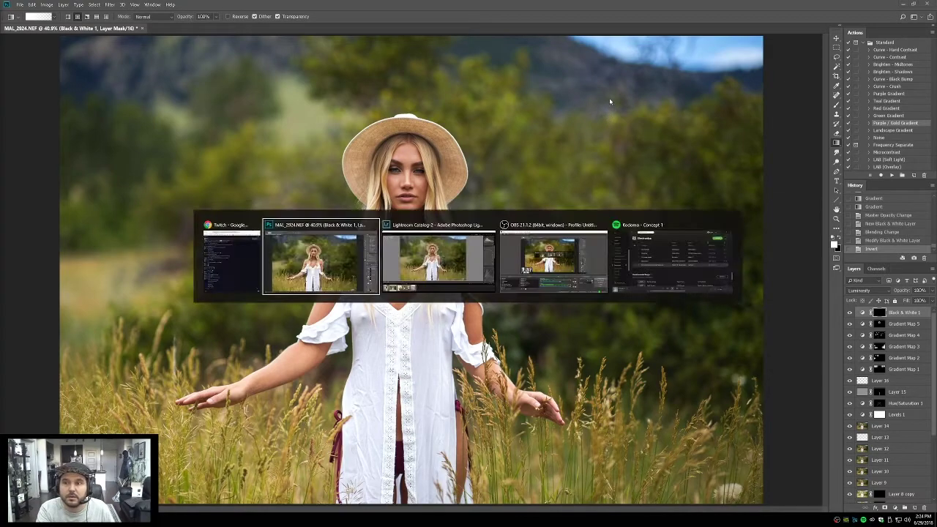
pyautogui.press('h')
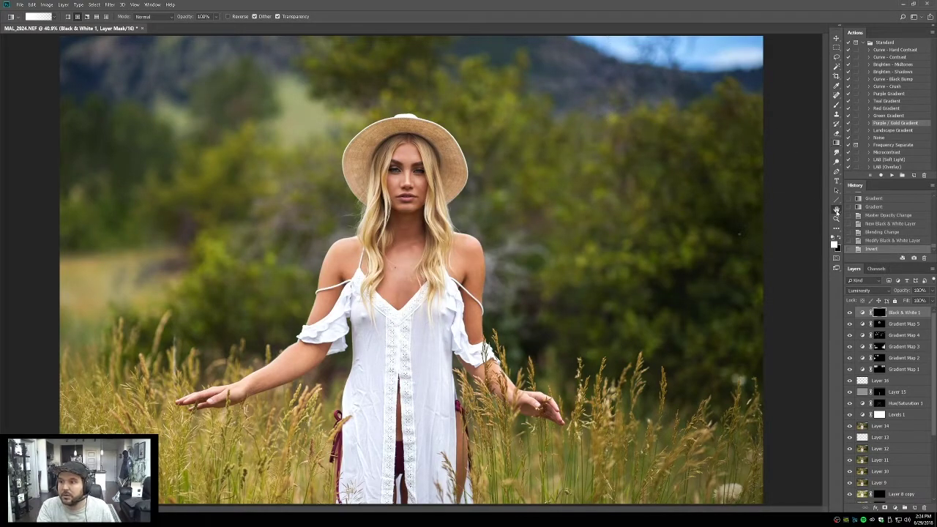
pyautogui.hotkey('ctrl', '0')
pyautogui.hotkey('ctrl', '-')
pyautogui.hotkey('ctrl', '-')
pyautogui.press('g')
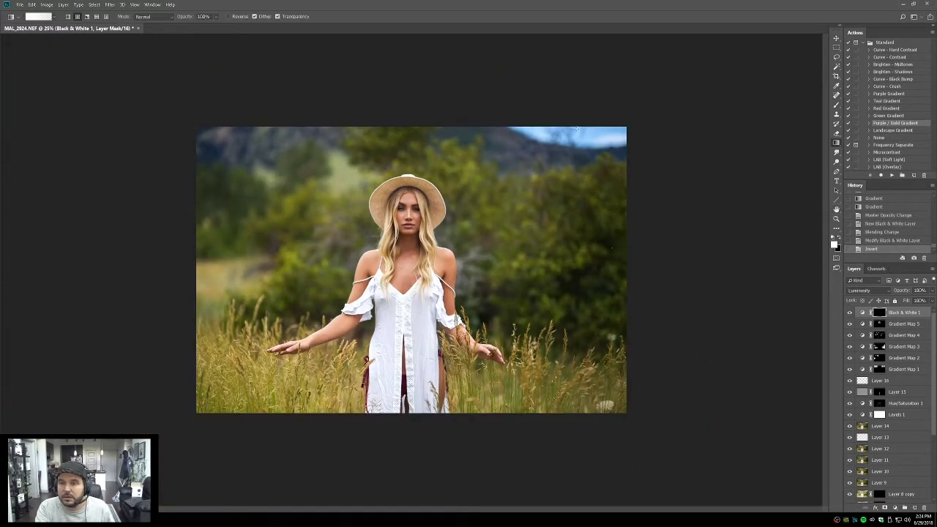
pyautogui.moveTo(609, 68); pyautogui.dragTo(518, 187)
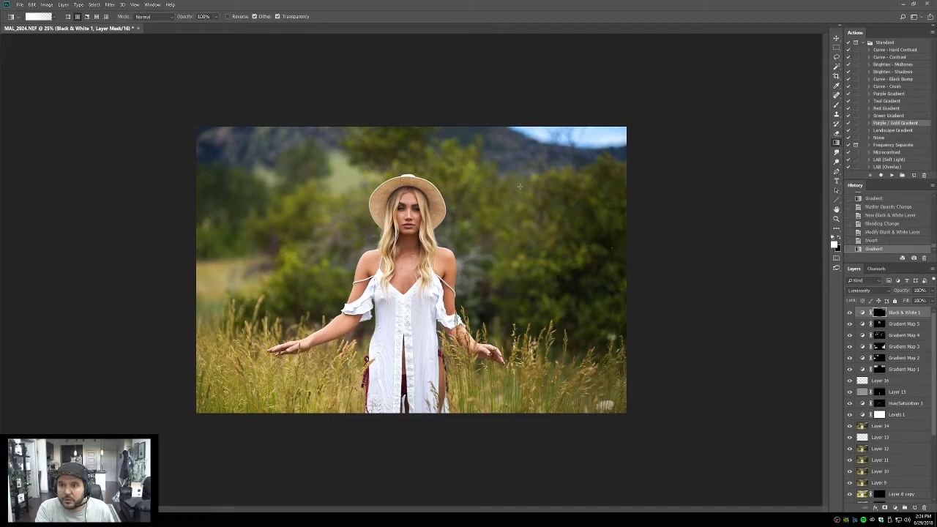
pyautogui.moveTo(566, 108); pyautogui.dragTo(533, 142)
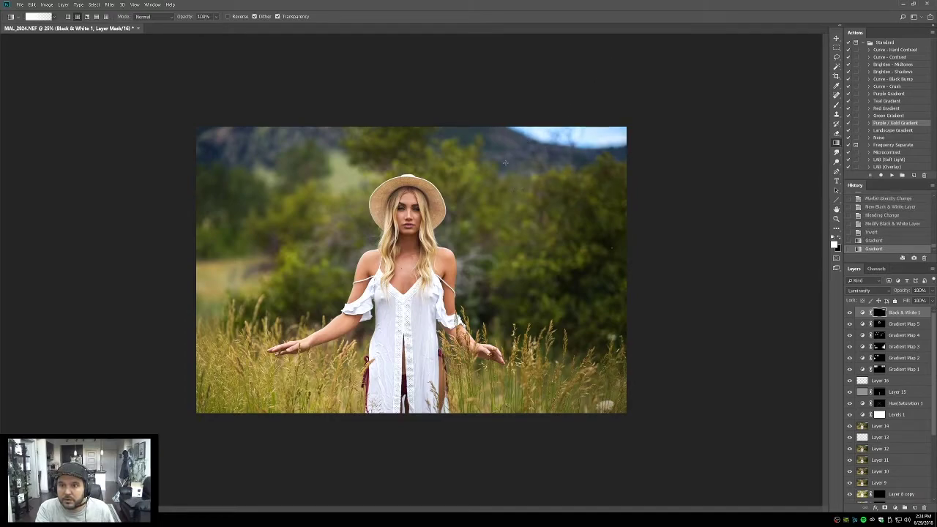
# Step: Set the opacity of the Black & White 1 layer to 66%
pyautogui.click(919, 290)
pyautogui.write('66')
pyautogui.press('Return')
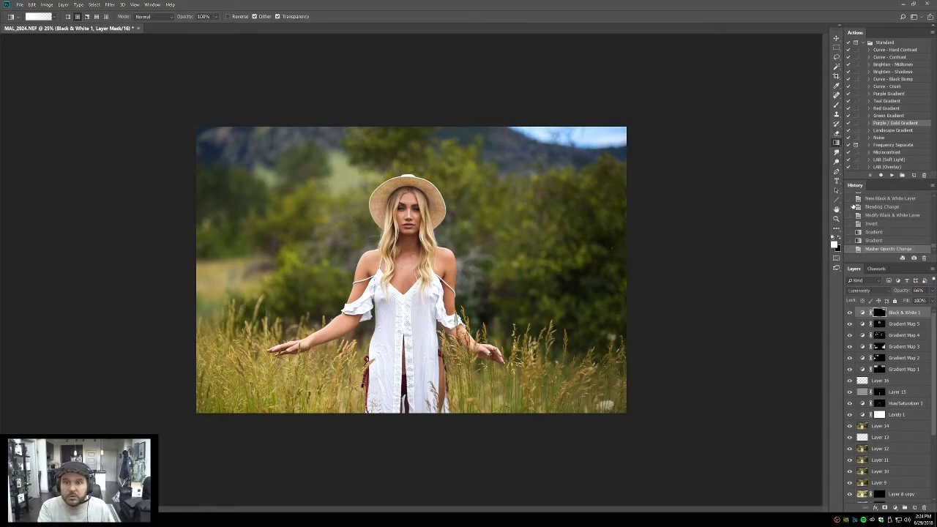
# Step: Fit the whole photo in view and compare the retouched image with the original Background layer
pyautogui.doubleClick(837, 209)
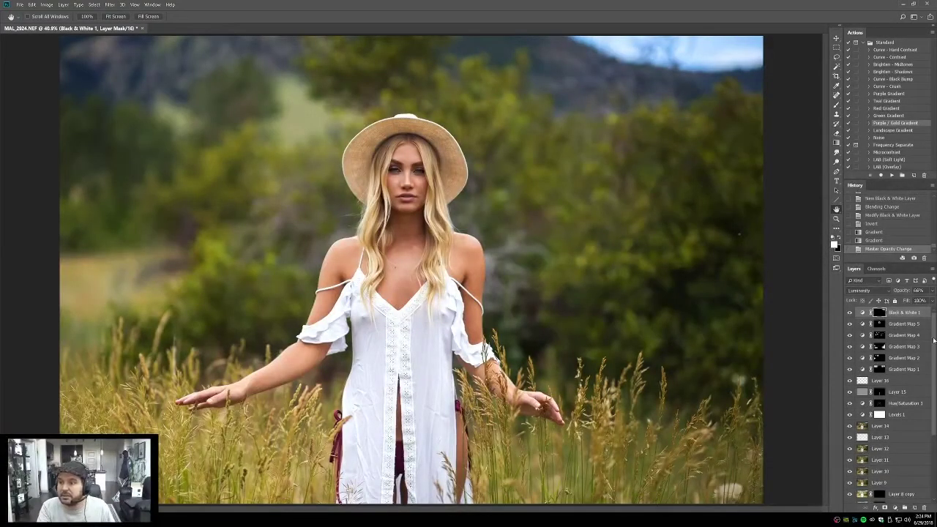
pyautogui.scroll(-5, 932, 345)
pyautogui.click(849, 498)
pyautogui.click(849, 497)
pyautogui.click(848, 498)
pyautogui.click(848, 498)
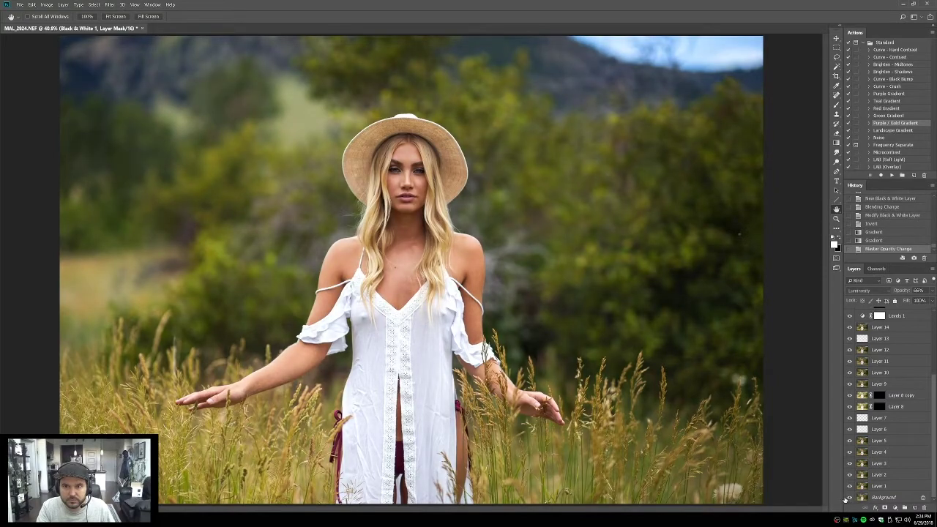
# Step: Stamp all visible layers into a new top layer and apply the High Pass filter to it
pyautogui.scroll(5, 896, 344)
pyautogui.hotkey('ctrl', 'shift', 'alt', 'e')
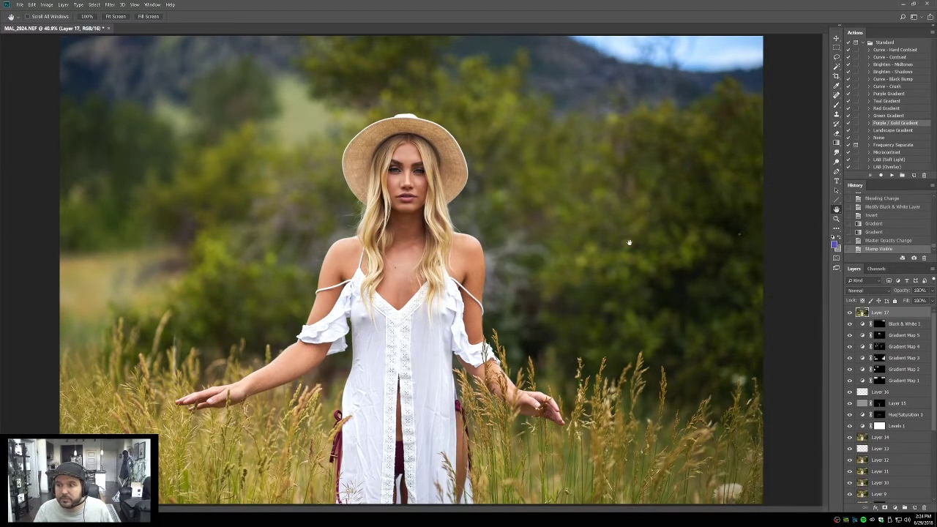
pyautogui.click(110, 5)
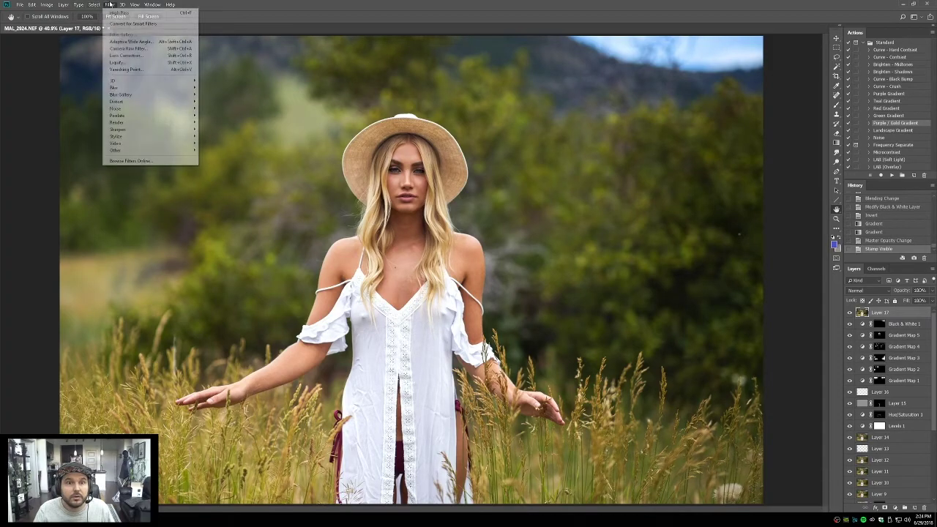
pyautogui.moveTo(126, 151)
pyautogui.click(214, 155)
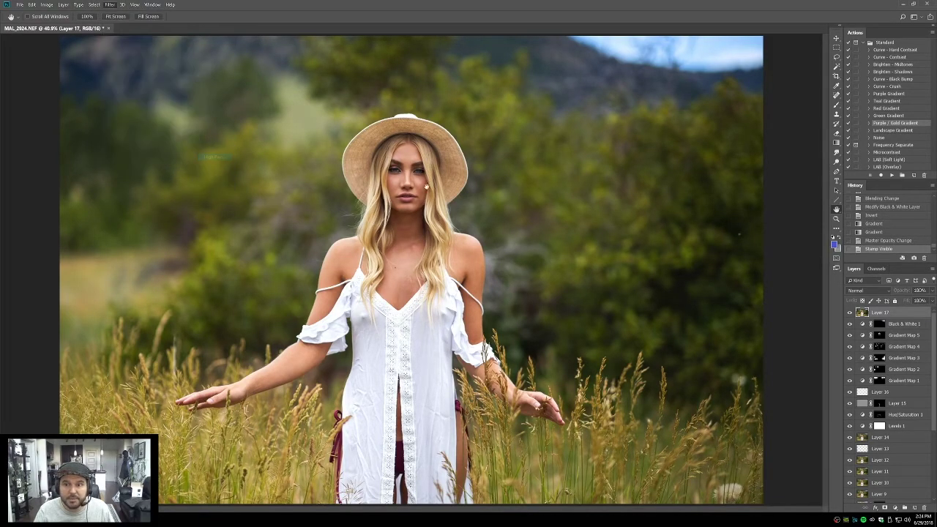
pyautogui.click(506, 136)
# Step: Set the High Pass layer's blend mode to Soft Light and add a black layer mask
pyautogui.click(868, 291)
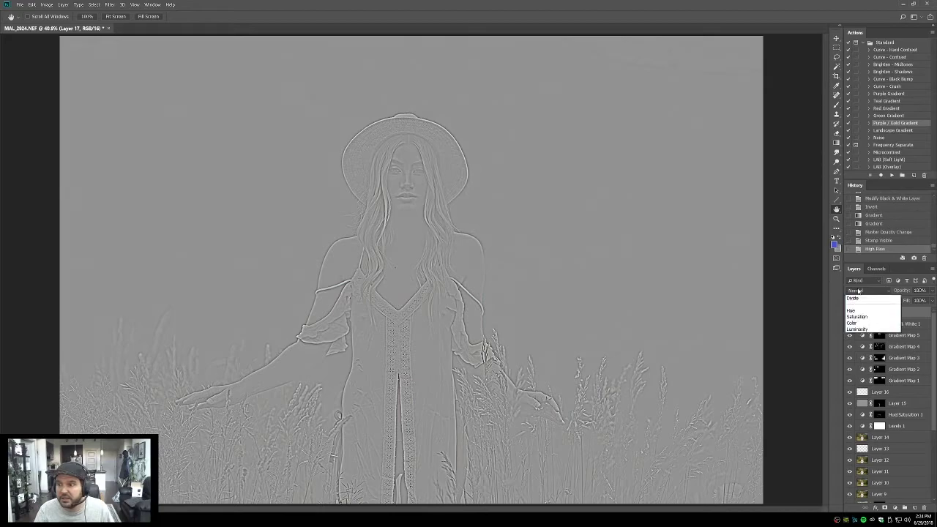
pyautogui.click(856, 397)
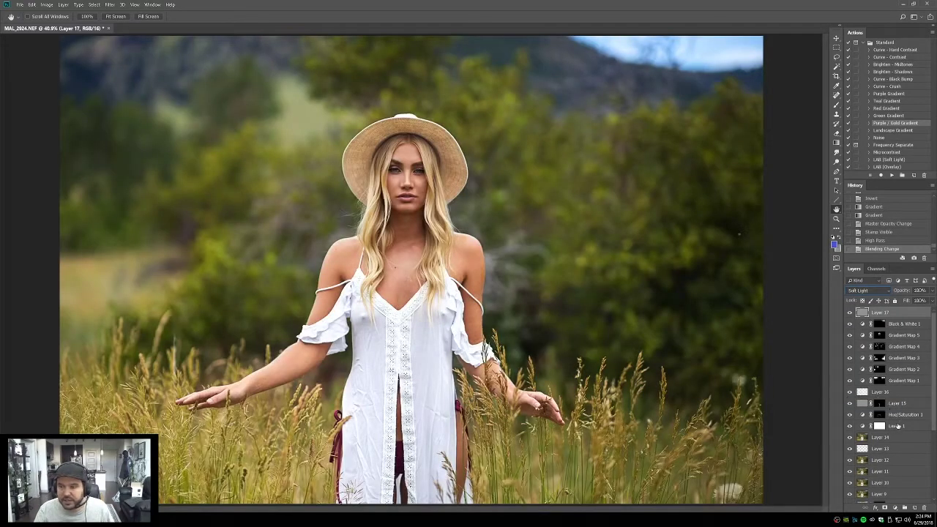
pyautogui.click(884, 506)
# Step: Paint white on the Layer 17 mask with an enlarged brush to sharpen the grass along the photo's lower part
pyautogui.press('b')
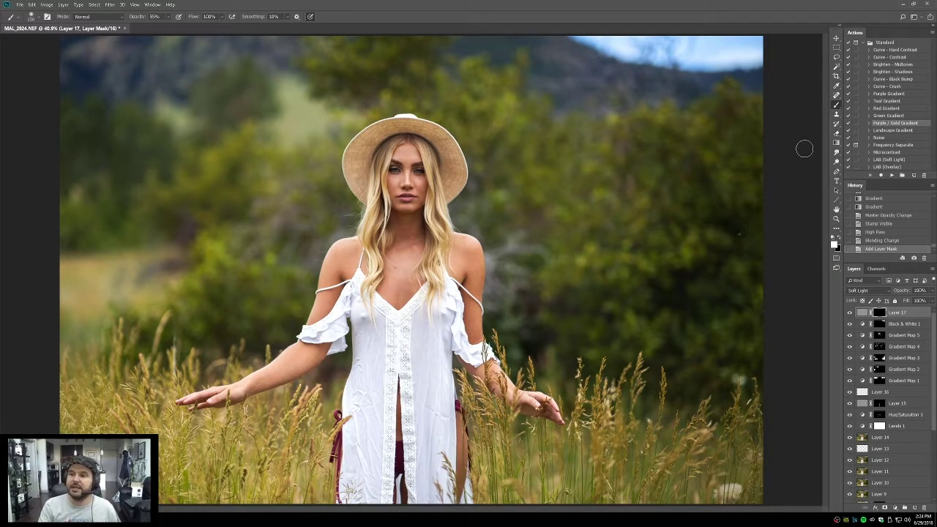
pyautogui.press(']')
pyautogui.press(']')
pyautogui.press(']')
pyautogui.press(']')
pyautogui.press(']')
pyautogui.moveTo(170, 428)
pyautogui.mouseDown()
pyautogui.moveTo(95, 409)
pyautogui.moveTo(142, 417)
pyautogui.moveTo(165, 440)
pyautogui.moveTo(176, 427)
pyautogui.moveTo(187, 439)
pyautogui.moveTo(231, 426)
pyautogui.mouseUp()
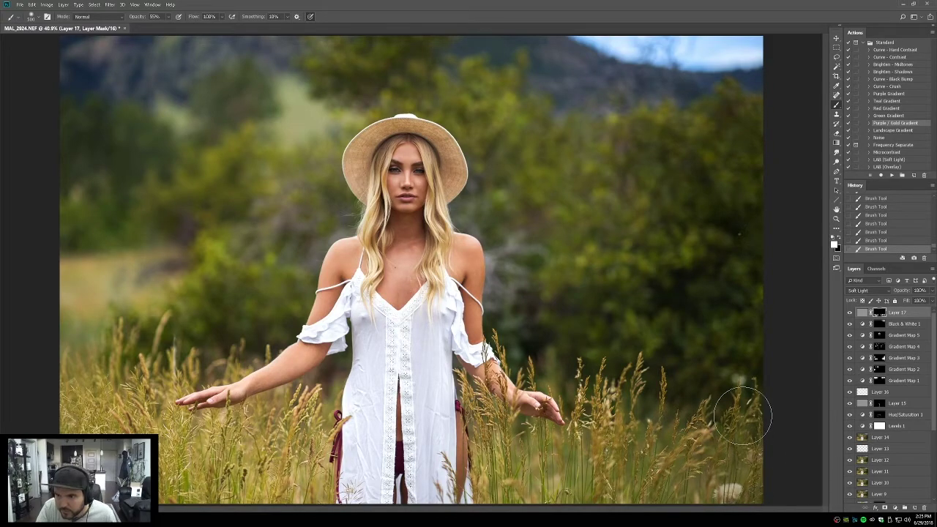
# Step: Compare the whole photo with and without the Layer 17 sharpening
pyautogui.click(849, 312)
pyautogui.click(849, 312)
pyautogui.click(849, 312)
pyautogui.click(849, 312)
pyautogui.click(849, 313)
pyautogui.click(849, 312)
pyautogui.click(849, 313)
pyautogui.click(849, 312)
# Step: Examine the grass and dress close up with the Layer 17 sharpening on and off
pyautogui.click(835, 218)
pyautogui.moveTo(270, 356); pyautogui.dragTo(371, 468)
pyautogui.click(850, 314)
pyautogui.click(850, 313)
pyautogui.click(849, 312)
pyautogui.click(848, 313)
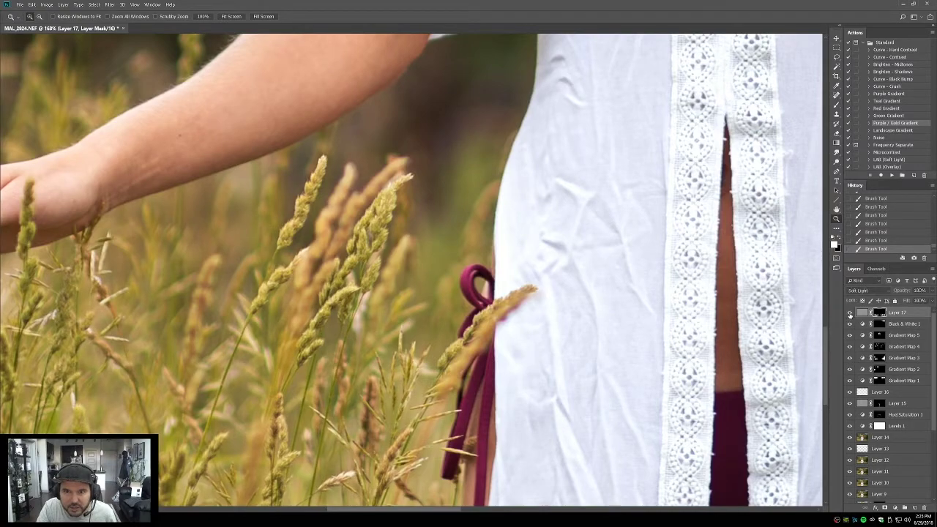
pyautogui.click(849, 313)
pyautogui.click(849, 313)
pyautogui.click(849, 313)
pyautogui.click(849, 313)
pyautogui.click(849, 313)
pyautogui.click(849, 314)
pyautogui.click(849, 313)
pyautogui.click(849, 313)
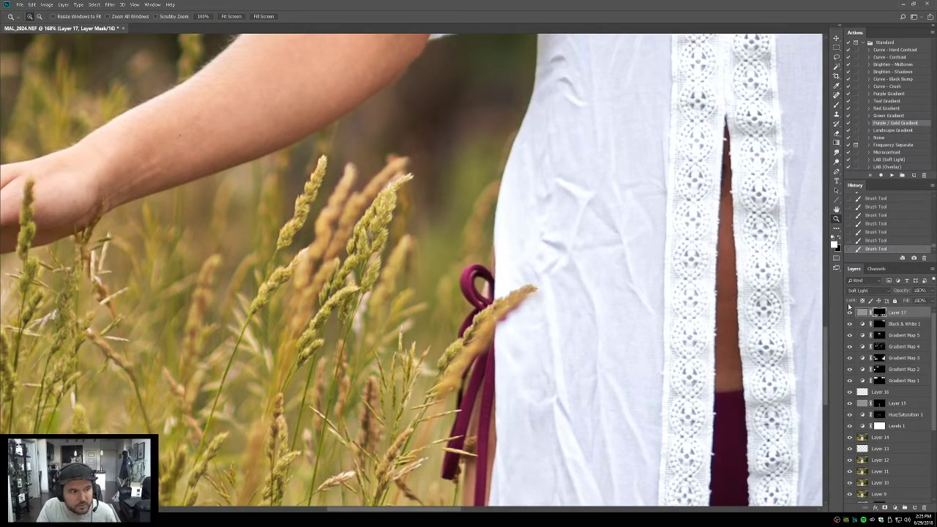
pyautogui.doubleClick(837, 209)
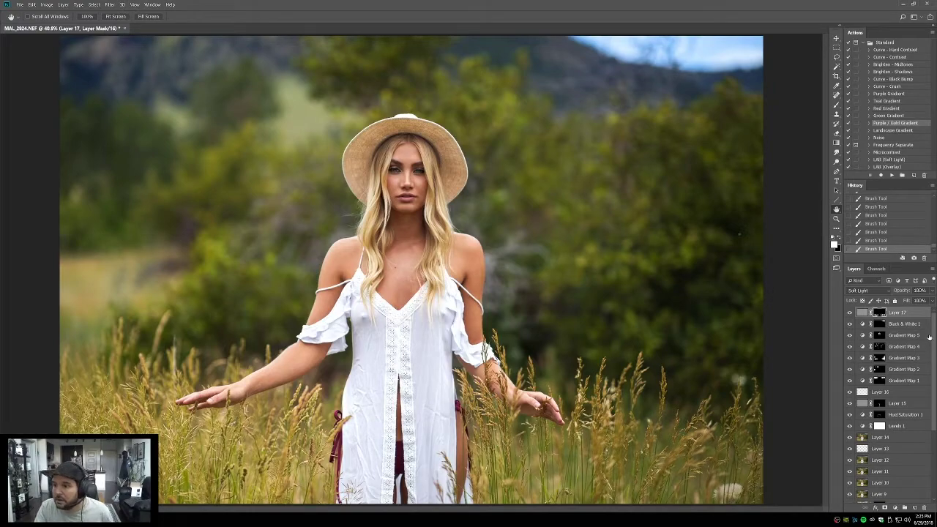
# Step: Stamp all visible layers into a new top layer and run the Curve - Hard Contrast action on it
pyautogui.hotkey('ctrl', 'shift', 'alt', 'e')
pyautogui.click(887, 50)
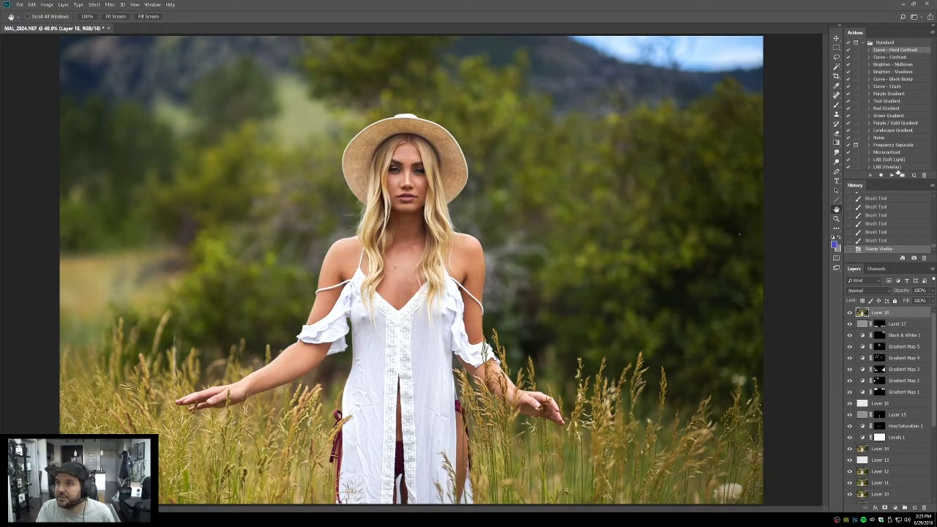
pyautogui.click(891, 176)
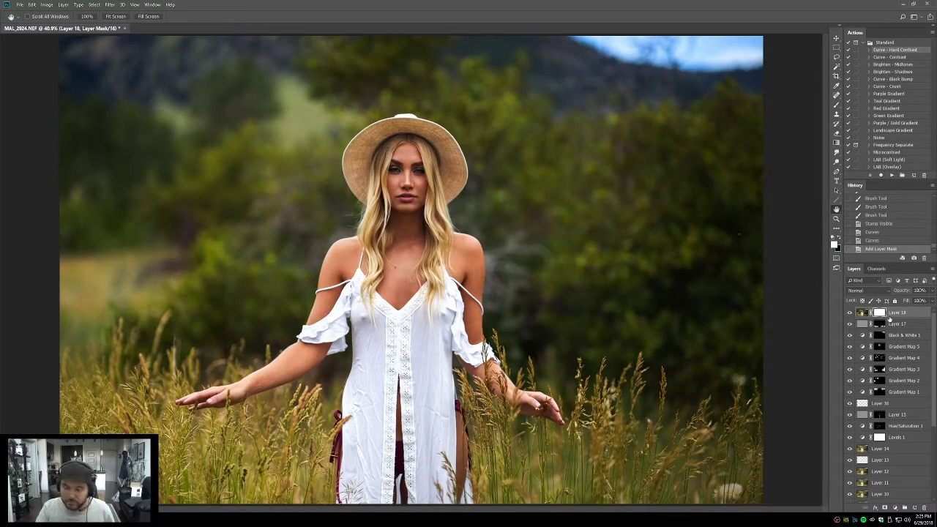
# Step: Invert the Layer 18 mask and draw white diamond gradients over parts of the bushes and grass to reveal the contrast
pyautogui.press('g')
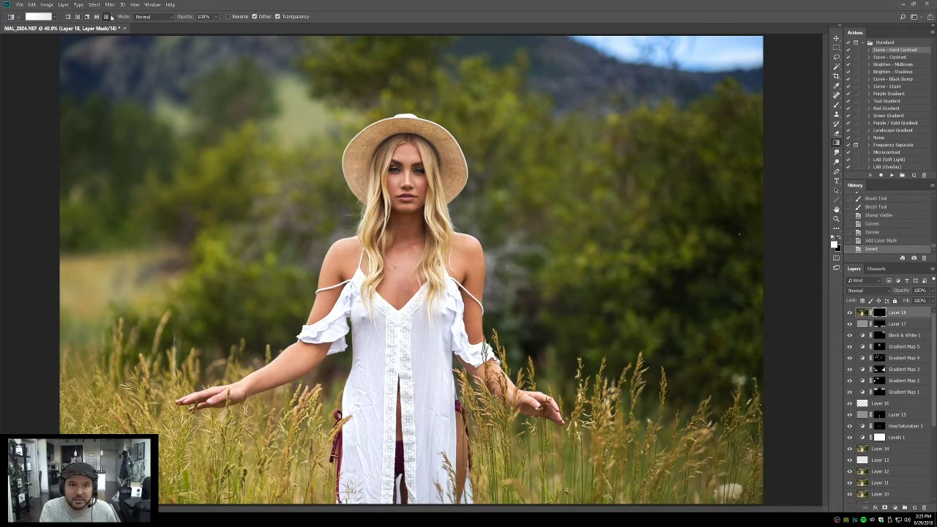
pyautogui.moveTo(674, 295); pyautogui.dragTo(703, 273)
pyautogui.moveTo(725, 241); pyautogui.dragTo(674, 222)
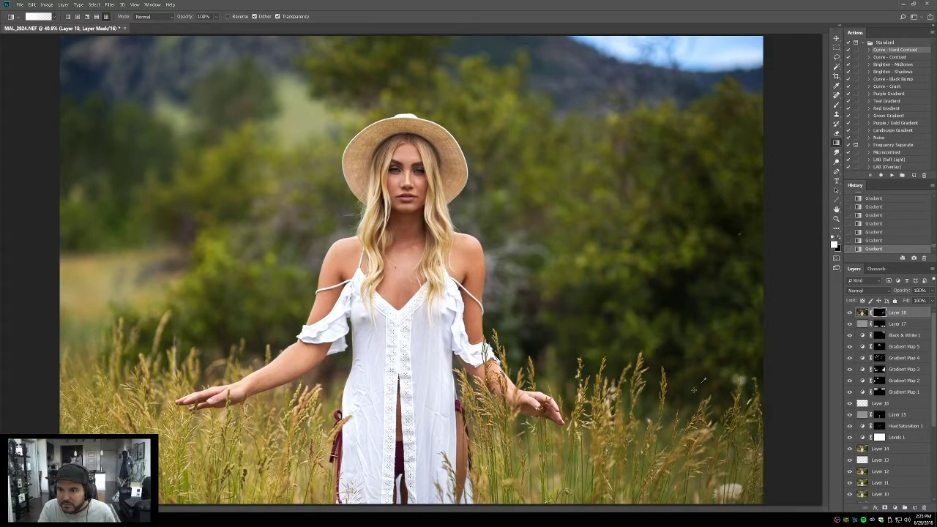
pyautogui.moveTo(563, 354); pyautogui.dragTo(554, 385)
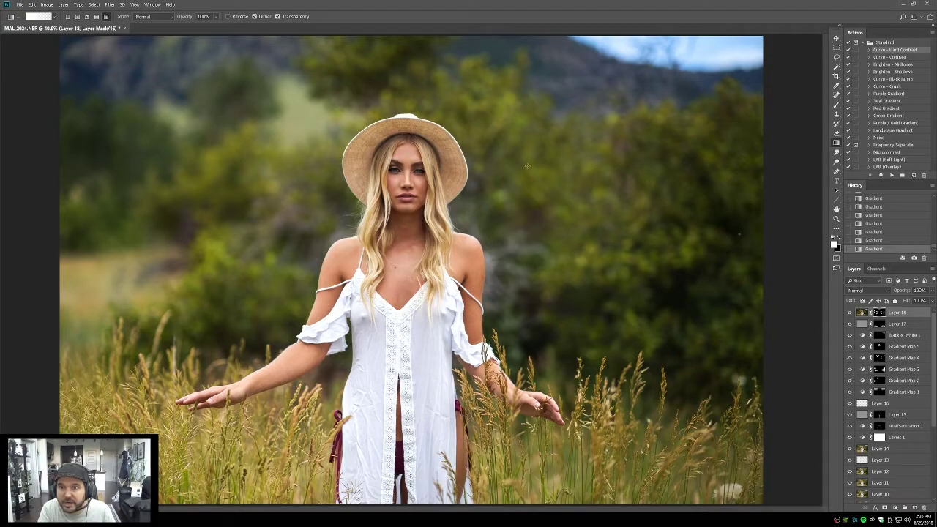
pyautogui.moveTo(536, 214)
pyautogui.mouseDown()
pyautogui.moveTo(518, 232)
pyautogui.moveTo(486, 216)
pyautogui.mouseUp()
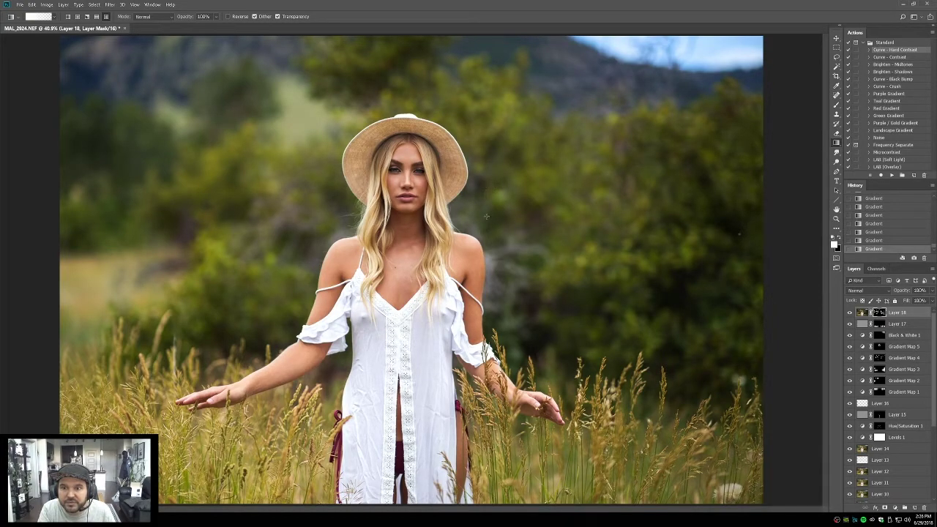
# Step: Lower the opacity of Layer 18 to about 60% and compare the photo with and without the contrast layer
pyautogui.click(849, 312)
pyautogui.click(849, 313)
pyautogui.click(849, 313)
pyautogui.click(849, 313)
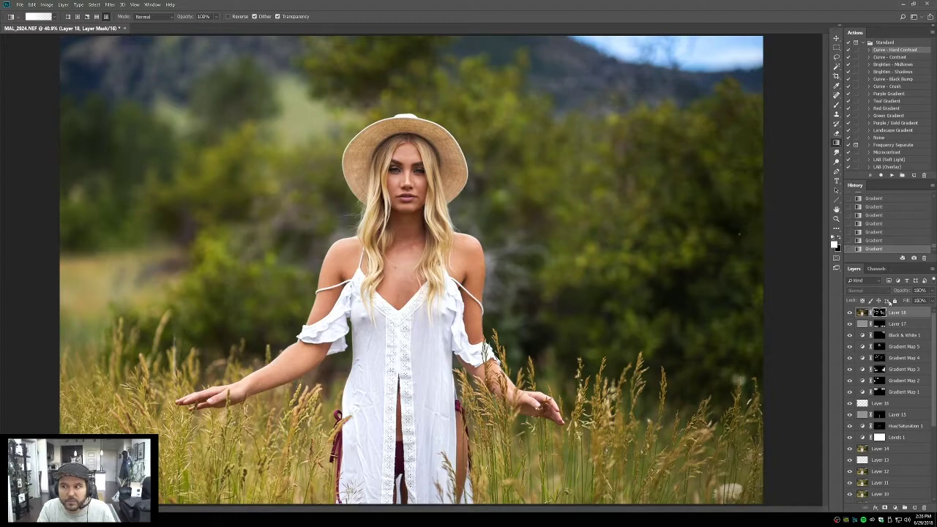
pyautogui.moveTo(933, 292); pyautogui.dragTo(918, 301)
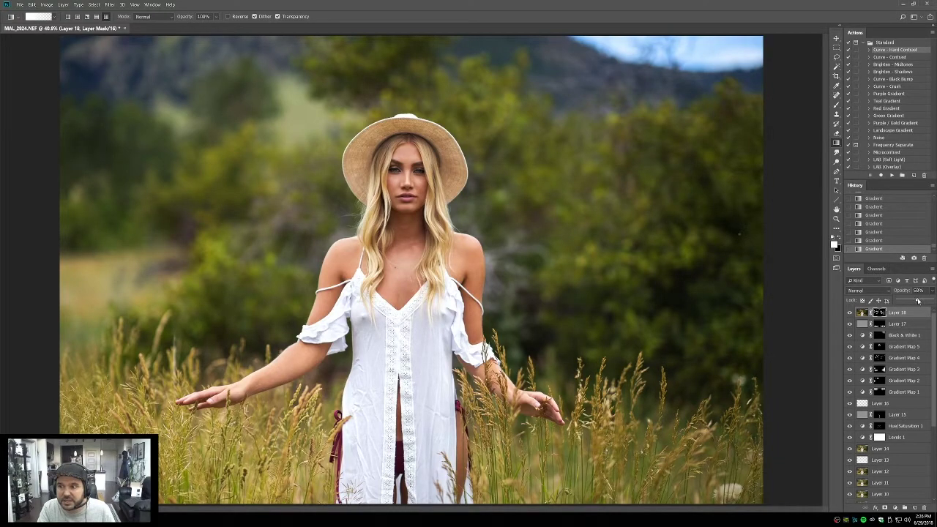
pyautogui.click(849, 313)
pyautogui.click(849, 312)
pyautogui.click(849, 313)
pyautogui.click(848, 313)
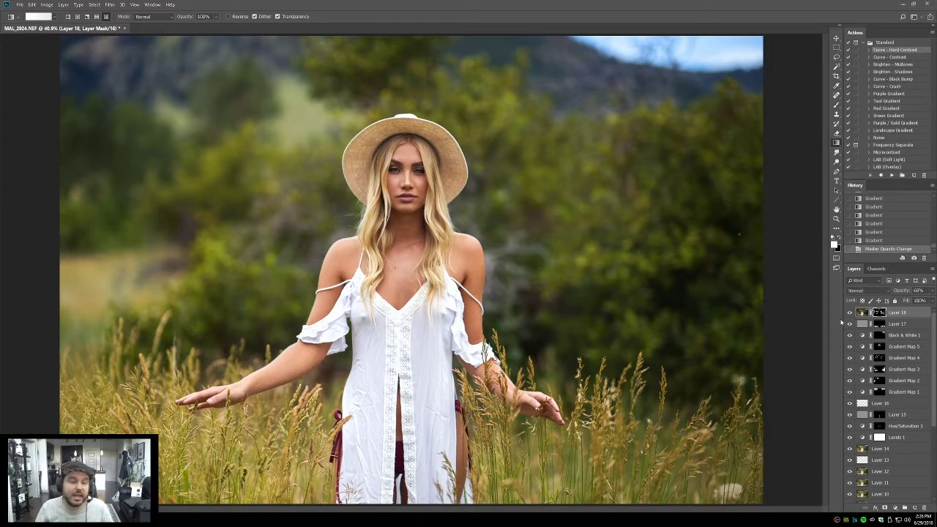
# Step: Compare the complete edit with the original Background layer on the zoomed-out photo
pyautogui.click(837, 210)
pyautogui.hotkey('ctrl', '-')
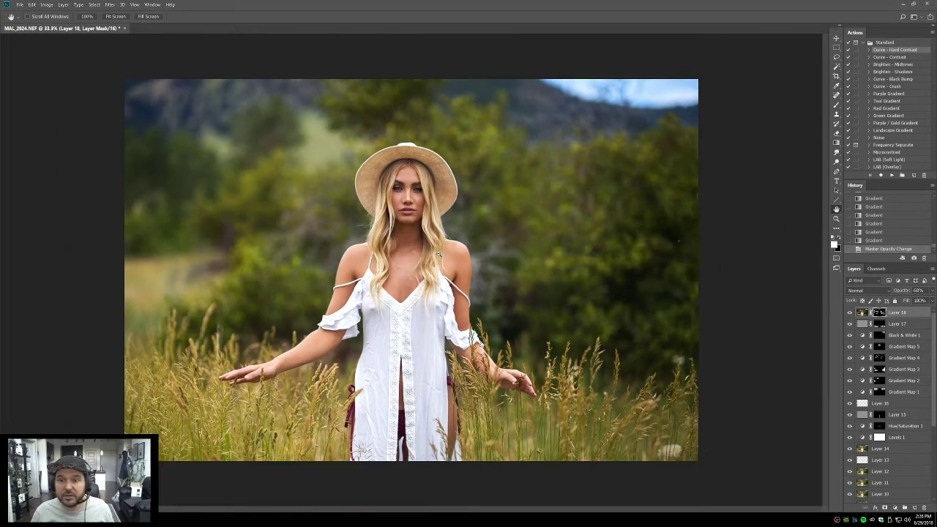
pyautogui.moveTo(932, 368); pyautogui.dragTo(932, 475)
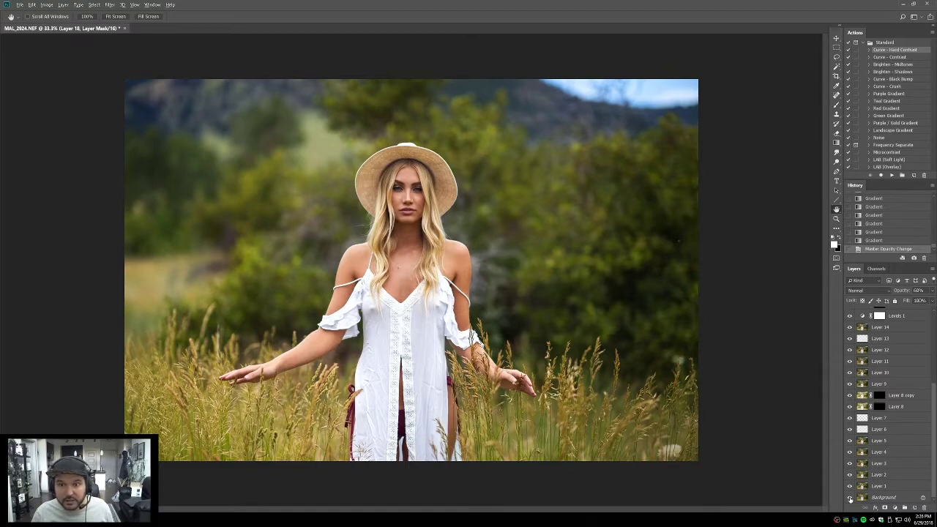
pyautogui.keyDown('alt'); pyautogui.click(850, 497); pyautogui.keyUp('alt')
pyautogui.keyDown('alt'); pyautogui.click(850, 497); pyautogui.keyUp('alt')
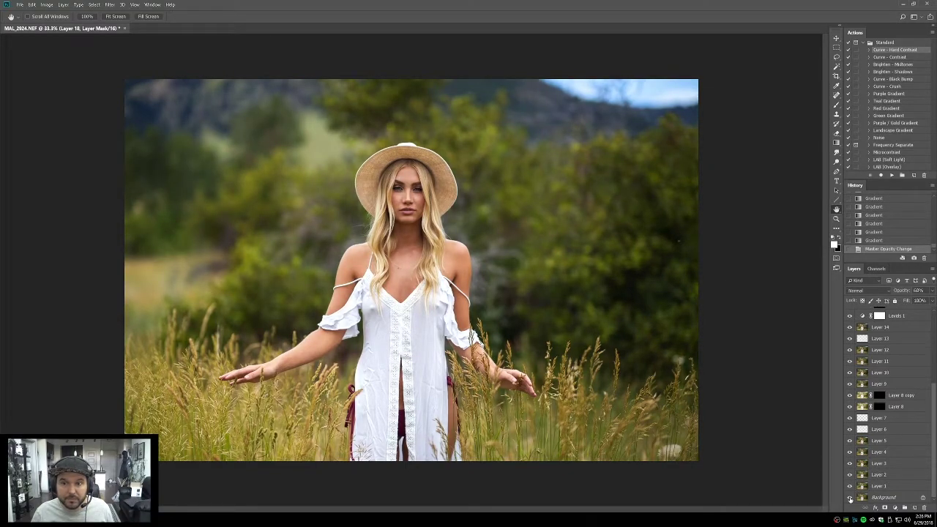
pyautogui.keyDown('alt'); pyautogui.click(850, 497); pyautogui.keyUp('alt')
pyautogui.keyDown('alt'); pyautogui.click(850, 497); pyautogui.keyUp('alt')
# Step: Examine the woman's face and hat close up, comparing the finished retouch with the original Background layer
pyautogui.click(837, 218)
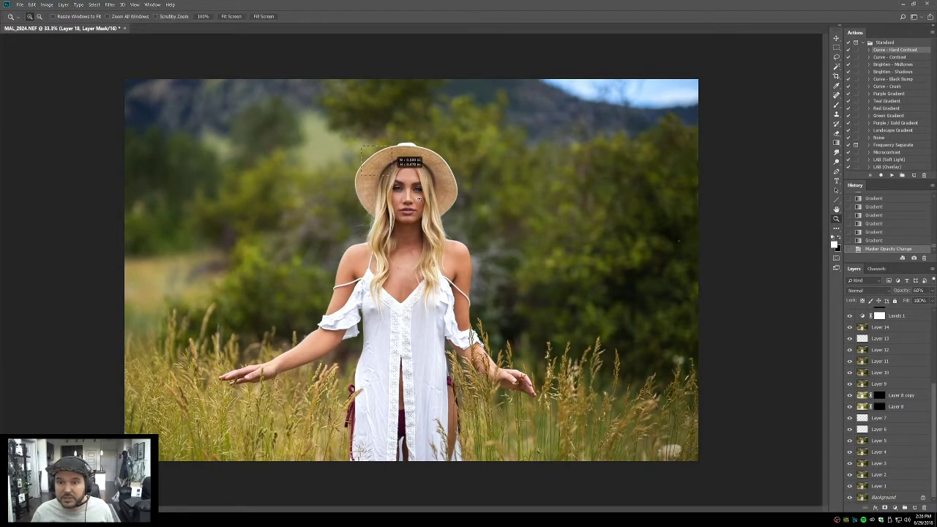
pyautogui.moveTo(410, 165); pyautogui.dragTo(511, 270)
pyautogui.keyDown('alt'); pyautogui.click(849, 498); pyautogui.keyUp('alt')
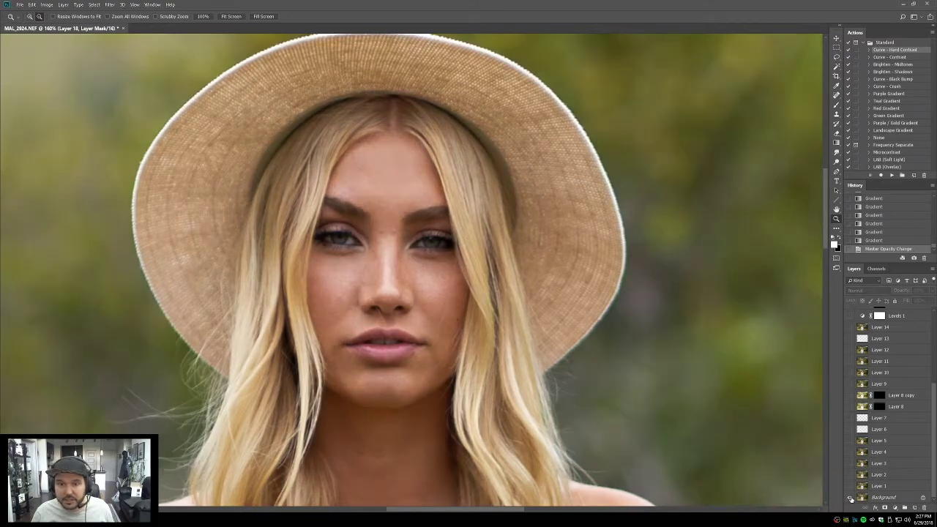
pyautogui.keyDown('alt'); pyautogui.click(850, 498); pyautogui.keyUp('alt')
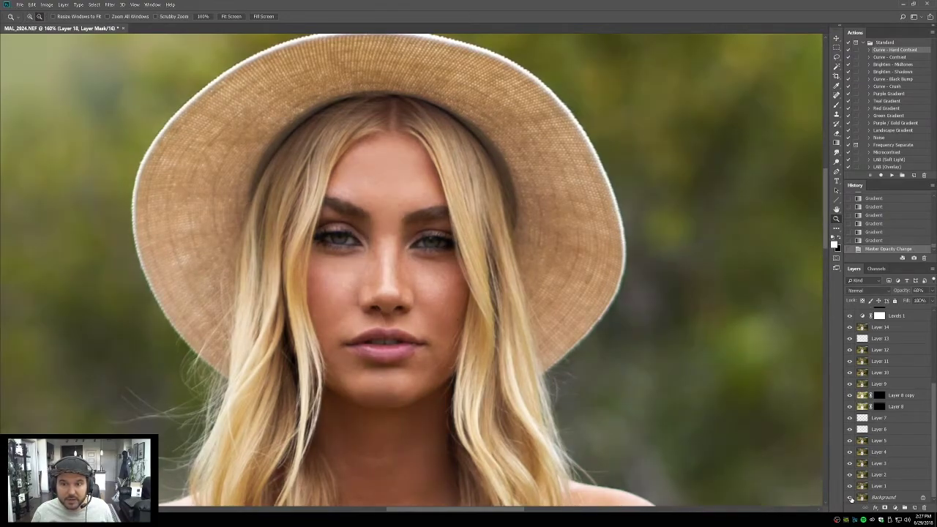
# Step: Compare the retouched face close up with the original Background layer and fit the whole photo in view
pyautogui.keyDown('alt'); pyautogui.click(850, 498); pyautogui.keyUp('alt')
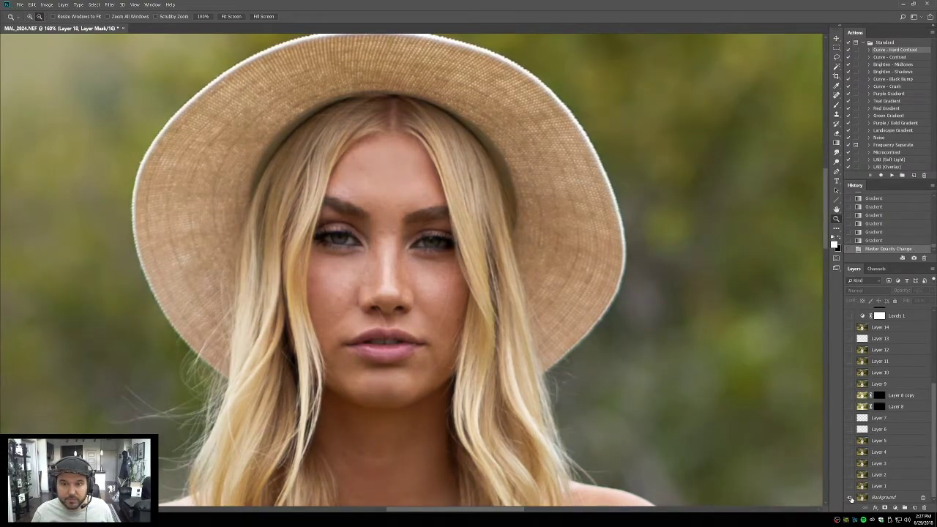
pyautogui.keyDown('alt'); pyautogui.click(849, 498); pyautogui.keyUp('alt')
pyautogui.doubleClick(837, 209)
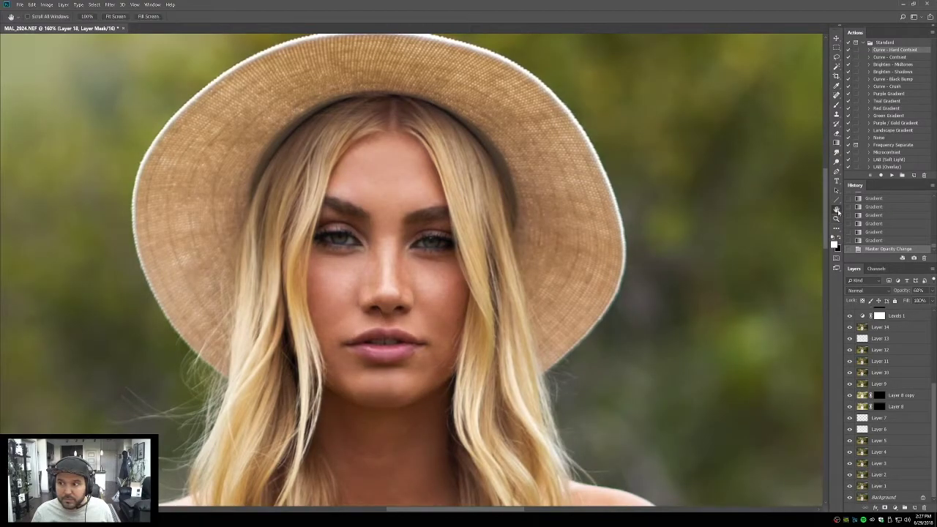
# Step: Flatten the retouched portrait into a single layer and save the file
pyautogui.click(64, 4)
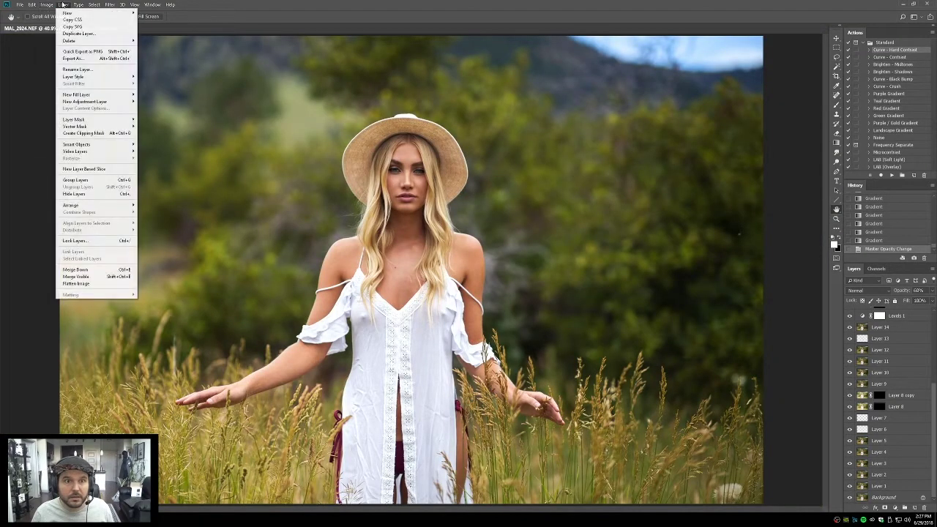
pyautogui.click(77, 283)
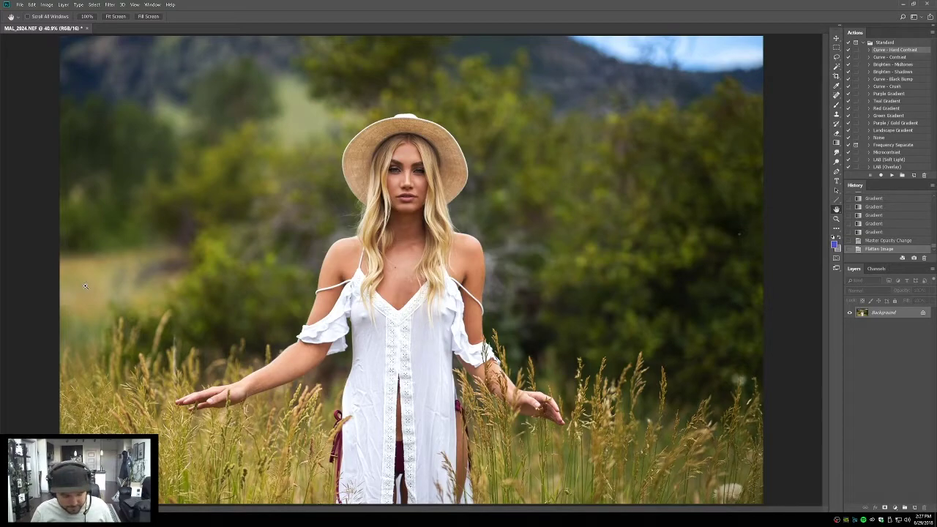
pyautogui.hotkey('ctrl', 's')
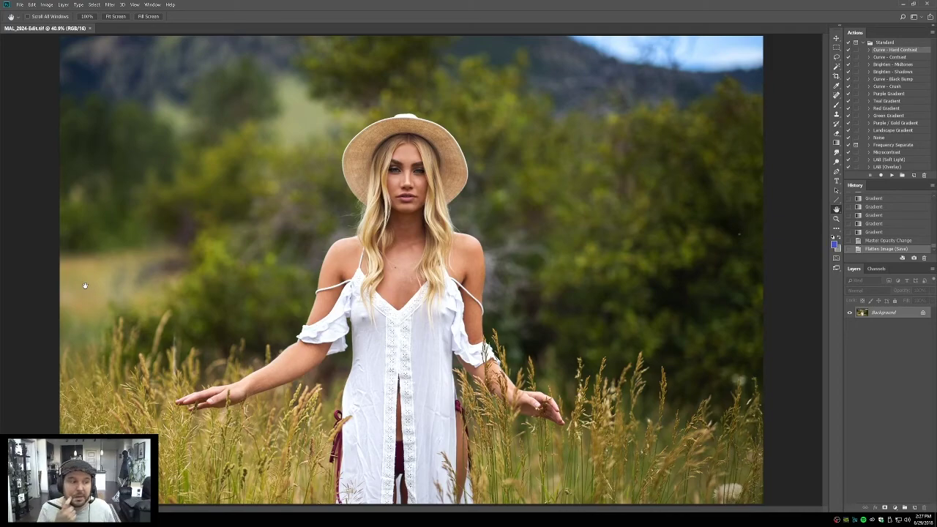
# Step: Switch to Lightroom Classic and remove the red label from the unedited MAL_2924.NEF
pyautogui.hotkey('alt', 'Tab')
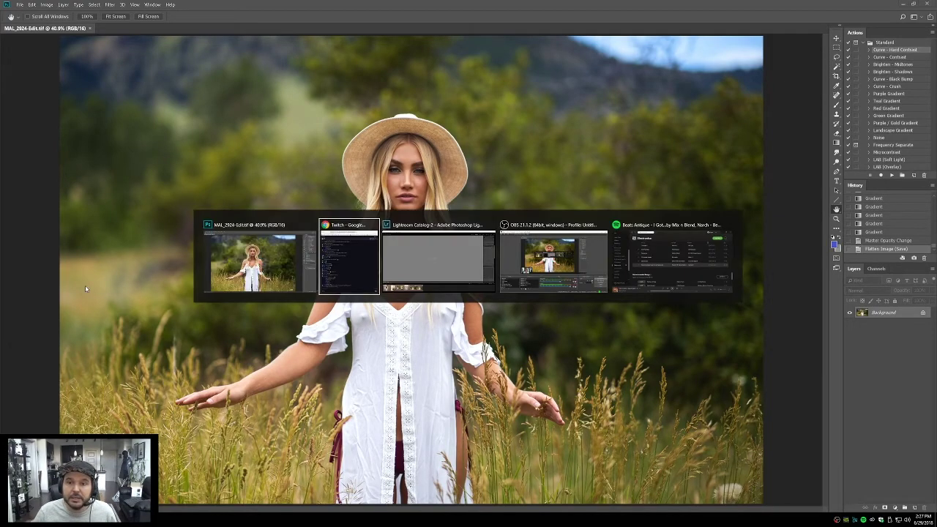
pyautogui.hotkey('alt', 'Tab')
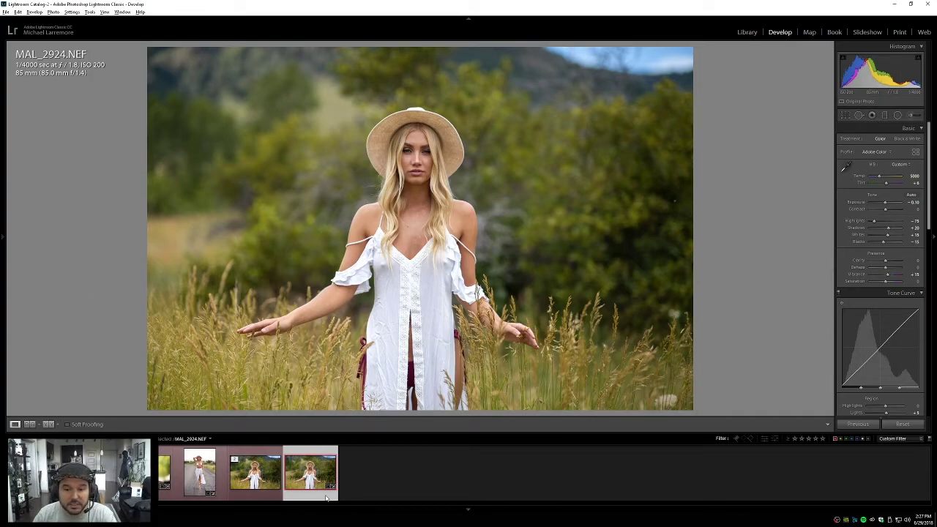
pyautogui.press('6')
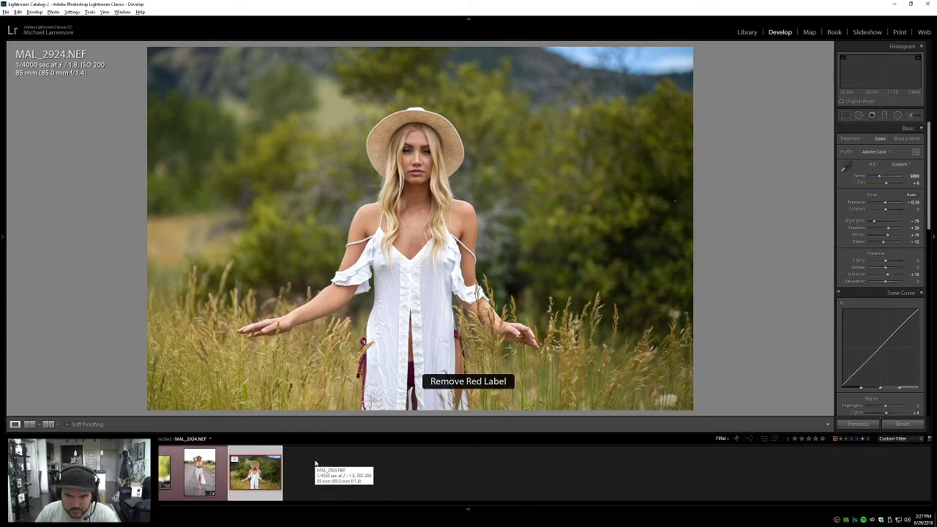
# Step: Crop MAL_2924-Edit.tif tighter from its upper edge at the original aspect ratio and check the framing
pyautogui.press('r')
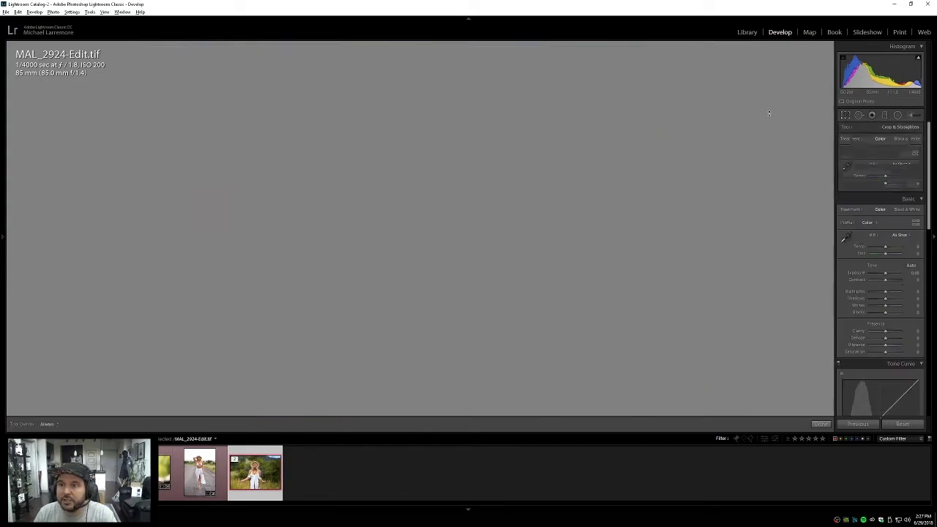
pyautogui.moveTo(420, 59); pyautogui.dragTo(420, 60)
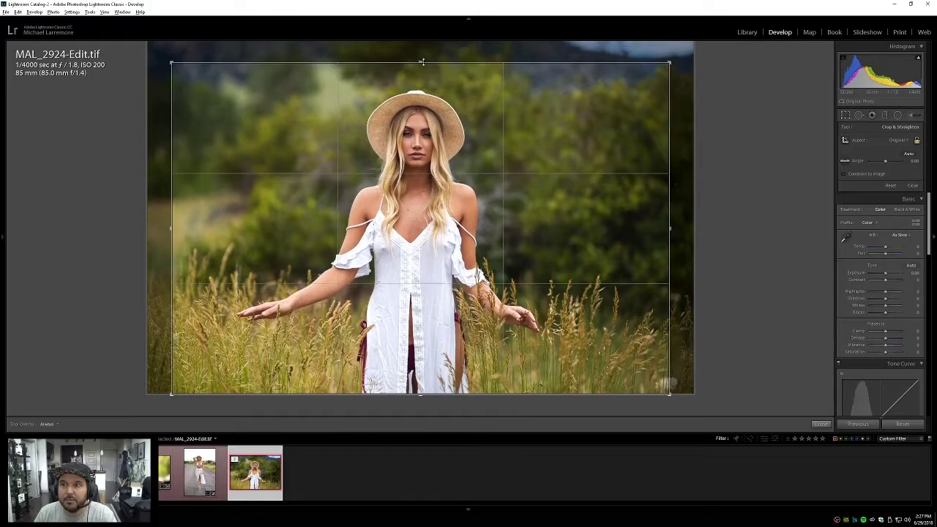
pyautogui.press('Return')
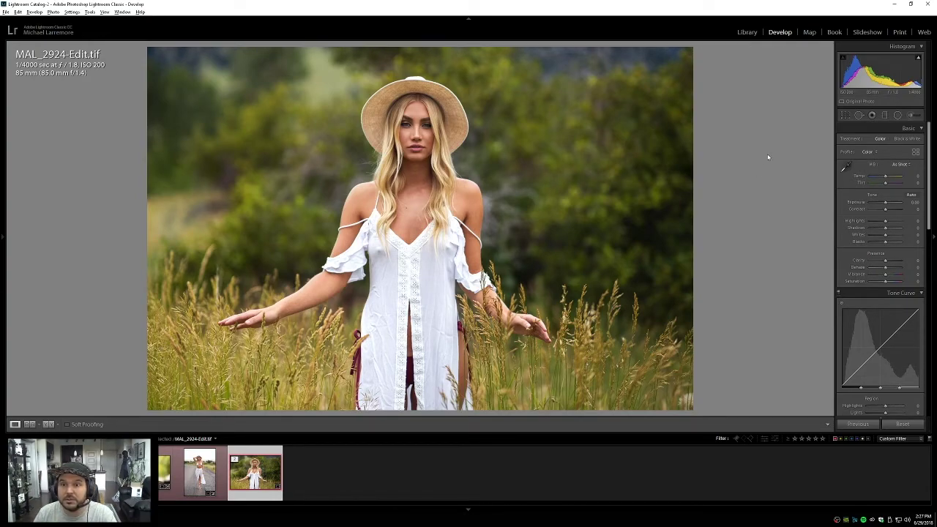
pyautogui.click(410, 123)
pyautogui.click(663, 86)
# Step: Try rotating the cropped photo by about 19 degrees, and undo the rotation and the crop
pyautogui.click(844, 115)
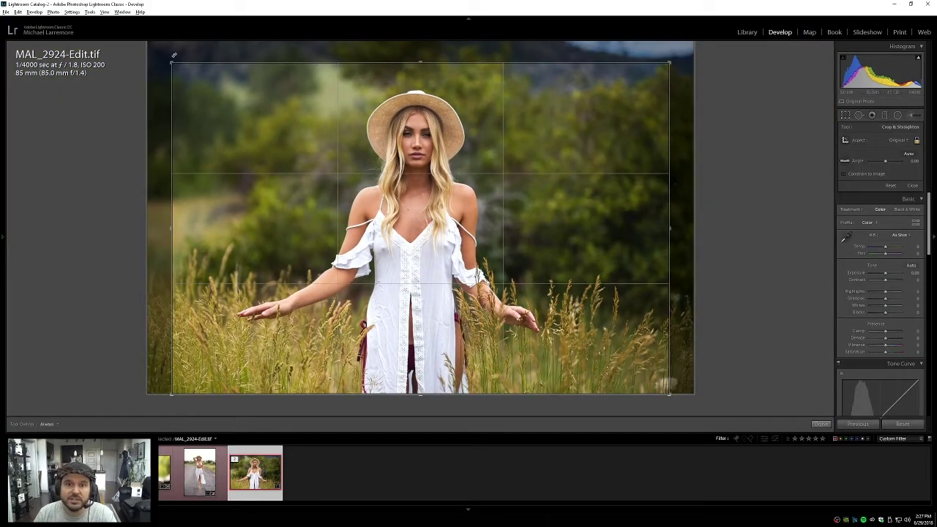
pyautogui.moveTo(761, 202); pyautogui.dragTo(744, 271)
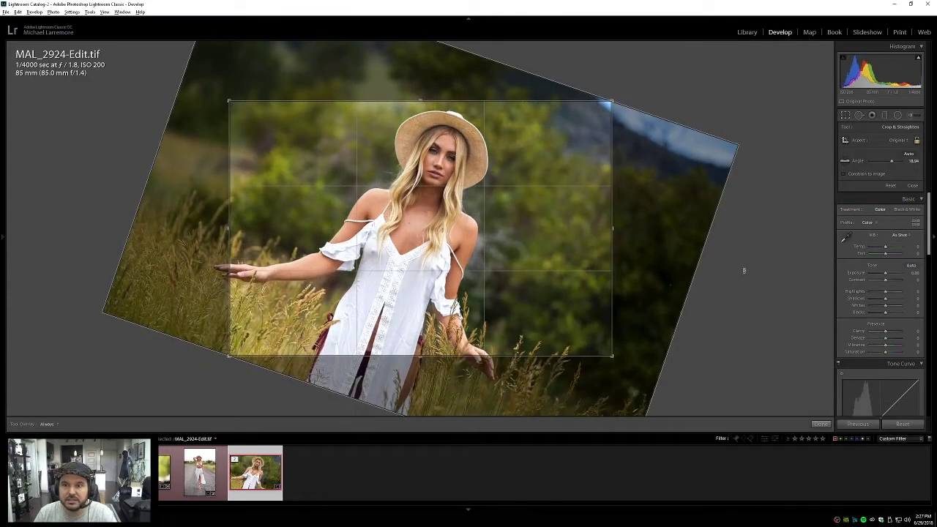
pyautogui.hotkey('ctrl', 'z')
pyautogui.hotkey('ctrl', 'z')
pyautogui.hotkey('ctrl', 'z')
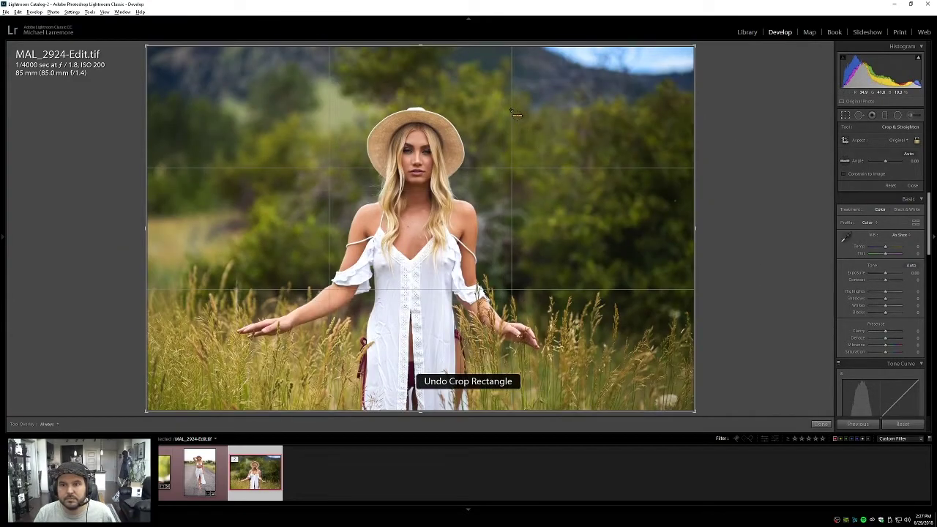
# Step: Try a tighter crop from the photo's upper edge again, and expand it back to the full frame
pyautogui.moveTo(420, 46); pyautogui.dragTo(418, 64)
pyautogui.press('Return')
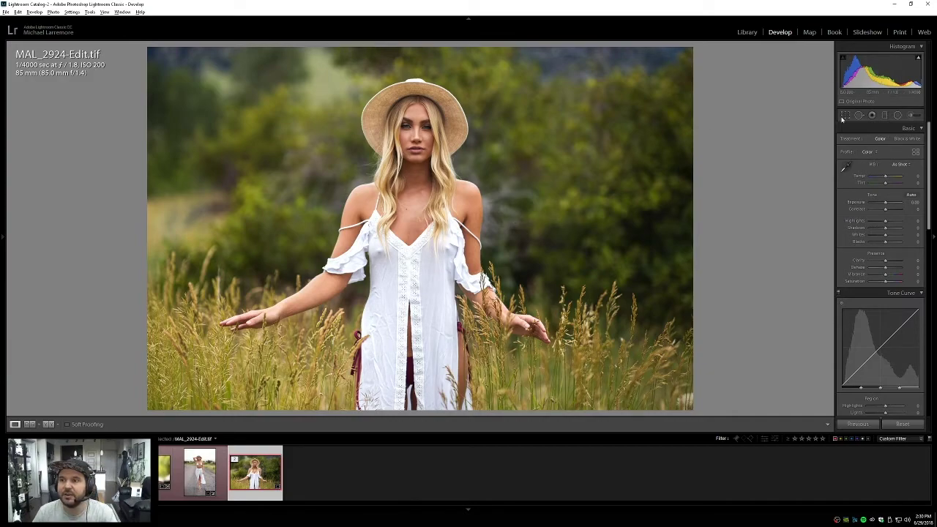
pyautogui.click(845, 116)
pyautogui.moveTo(415, 60); pyautogui.dragTo(416, 43)
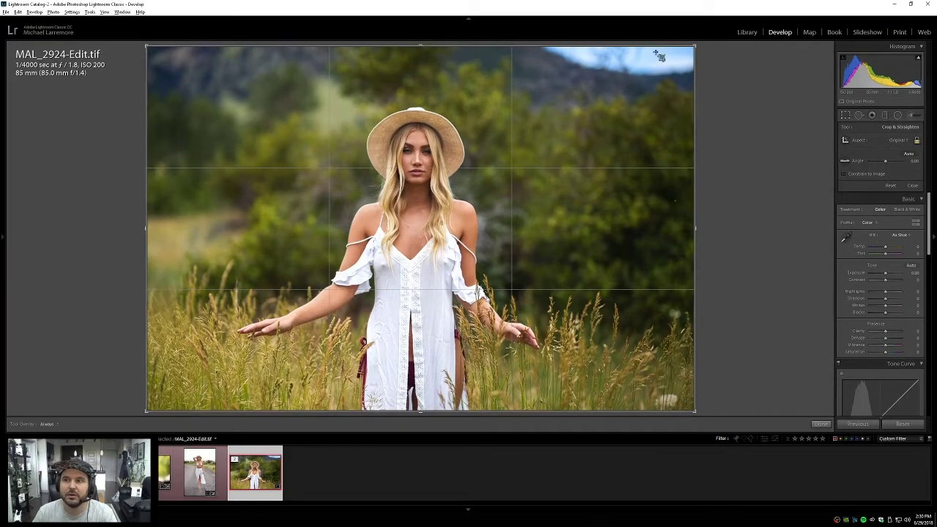
pyautogui.click(845, 117)
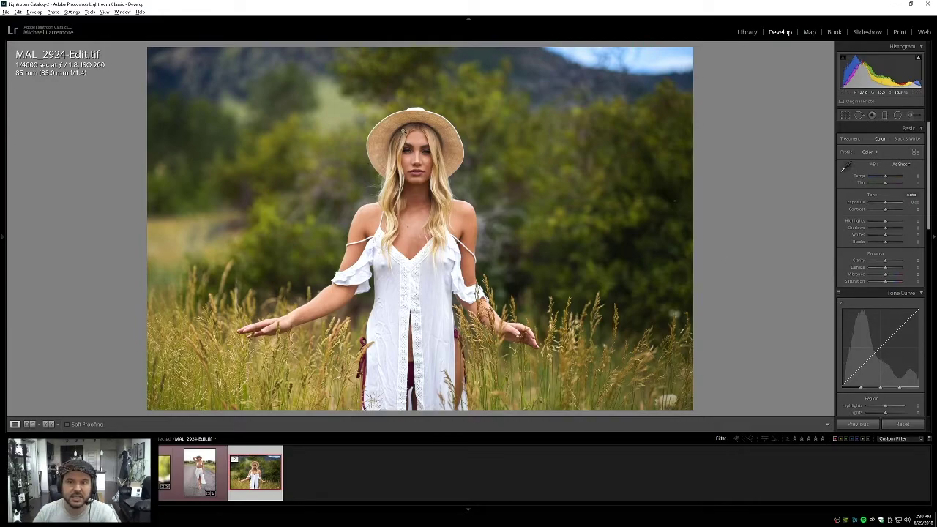
pyautogui.click(416, 153)
pyautogui.click(415, 154)
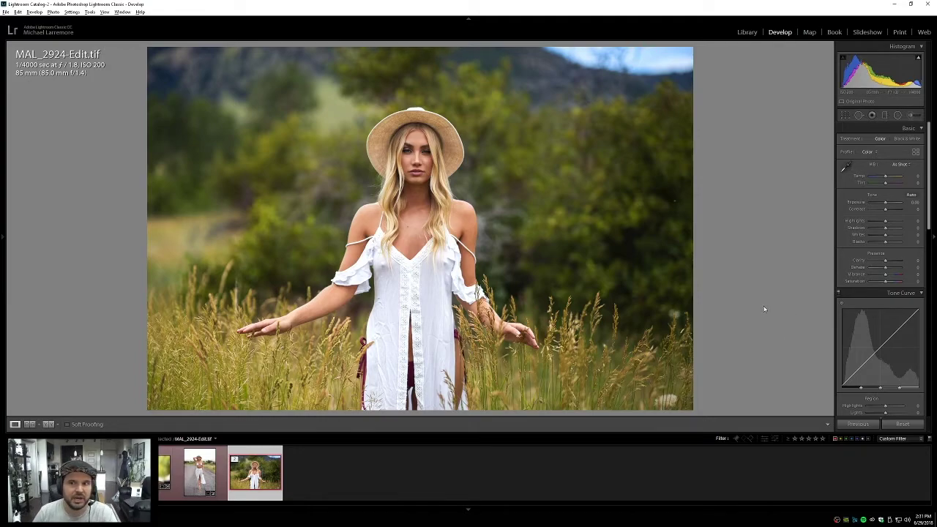
# Step: Turn off the filmstrip filter, browse the other edited photos and return to MAL_2924-Edit.tif
pyautogui.click(892, 438)
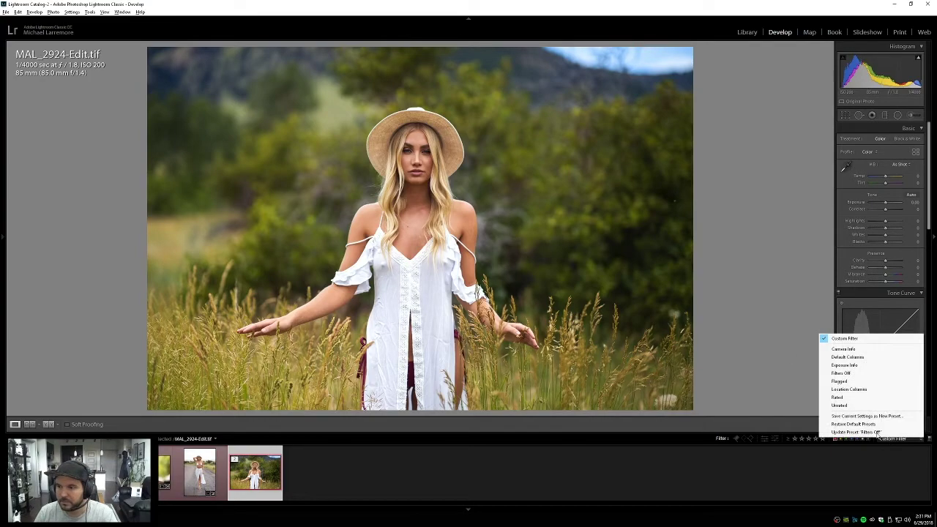
pyautogui.click(848, 355)
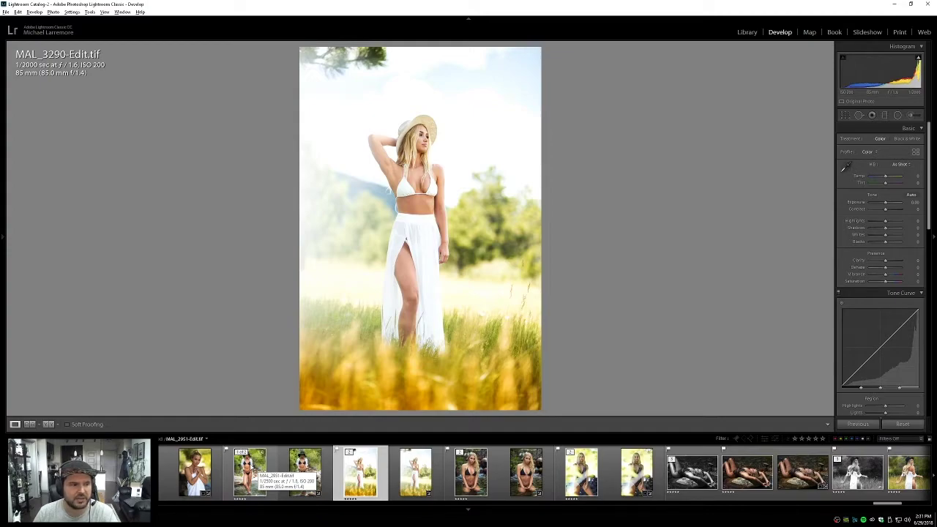
pyautogui.click(250, 472)
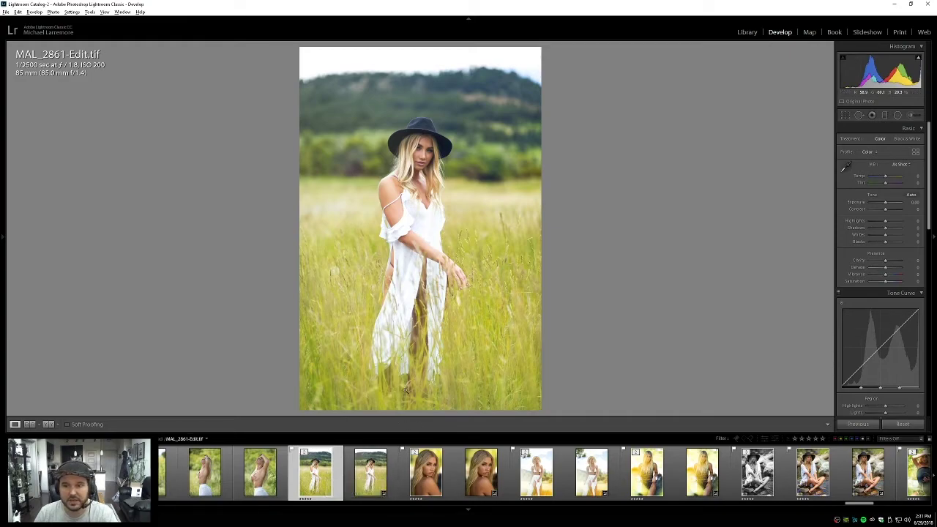
pyautogui.hscroll(-3, 322, 472)
pyautogui.hscroll(-2, 322, 472)
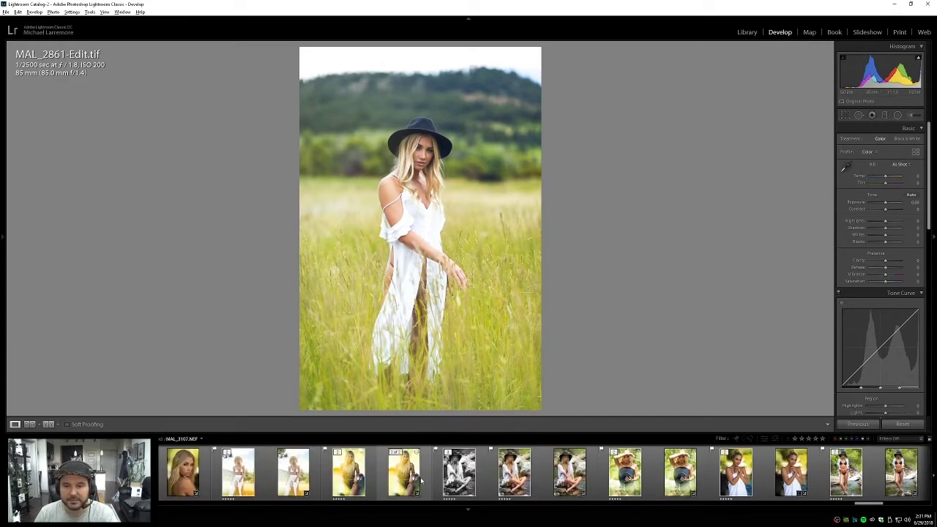
pyautogui.click(847, 472)
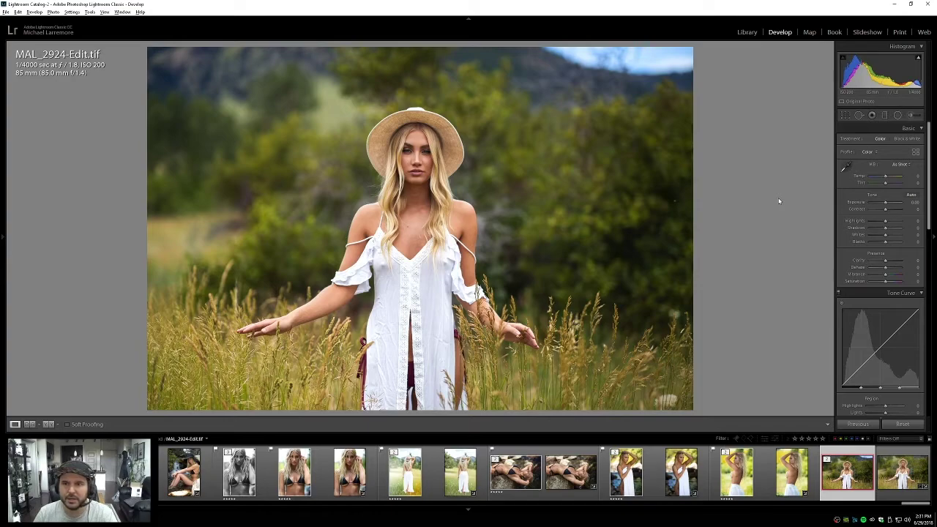
# Step: Crop MAL_2924-Edit.tif slightly tighter from its upper edge, keeping the original aspect ratio
pyautogui.press('r')
pyautogui.moveTo(419, 44); pyautogui.dragTo(419, 61)
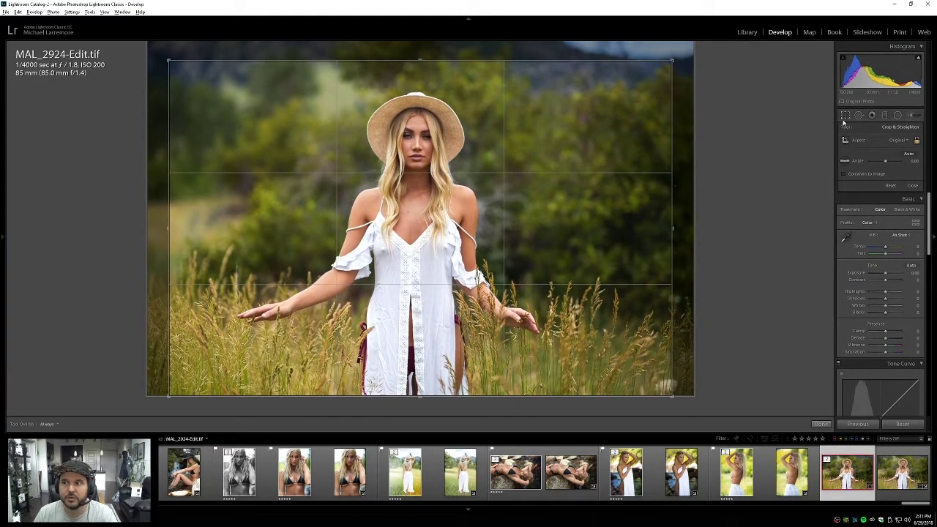
pyautogui.click(846, 117)
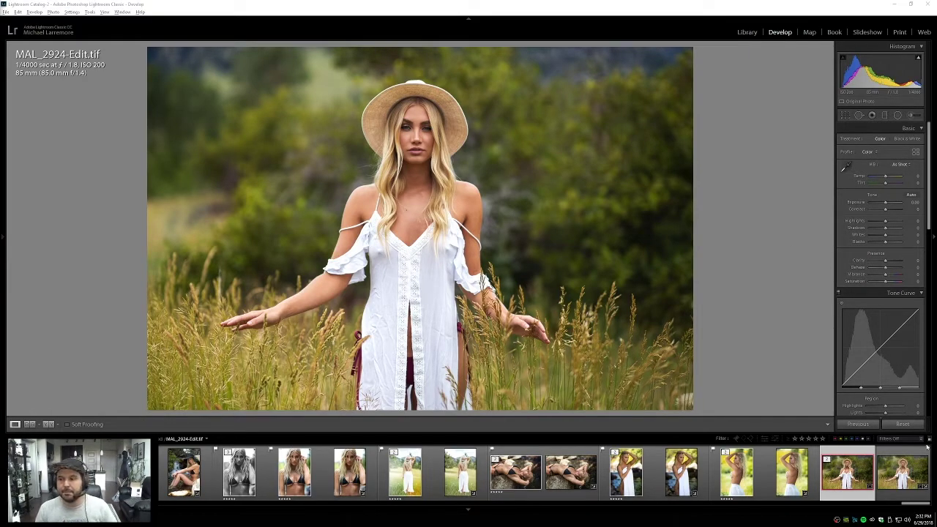
# Step: Filter the filmstrip to red-labelled photos and give MAL_2924-Edit.tif the red label
pyautogui.click(835, 439)
pyautogui.press('6')
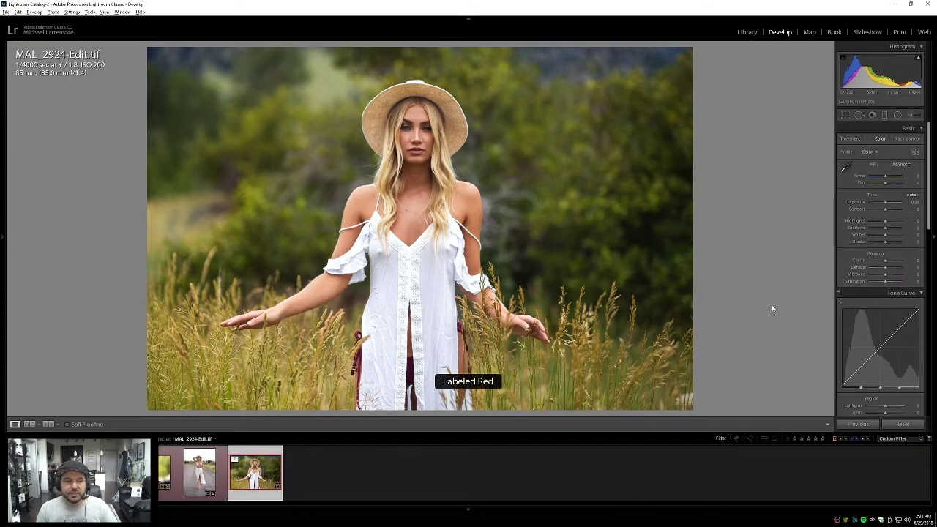
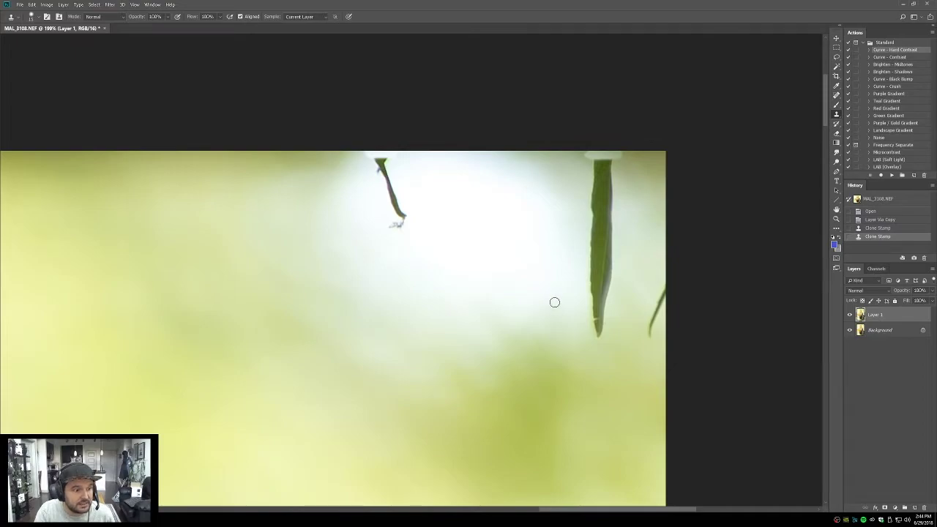
# Step: Remove the small leaf at the right edge of MAL_3108.NEF on Layer 1 with the Clone Stamp and Patch tools
pyautogui.click(663, 294)
pyautogui.press('j')
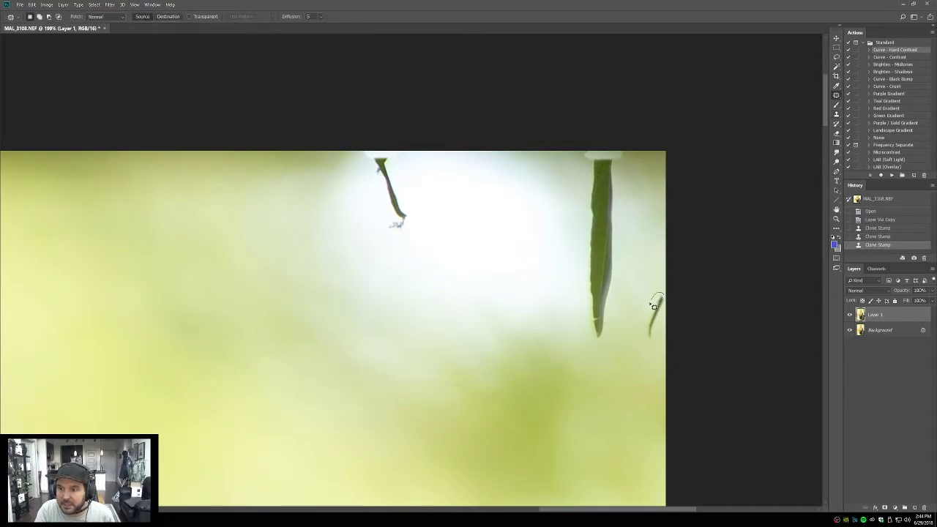
pyautogui.scroll(-2, 667, 295)
pyautogui.moveTo(651, 277); pyautogui.dragTo(622, 271)
pyautogui.hotkey('ctrl', 'd')
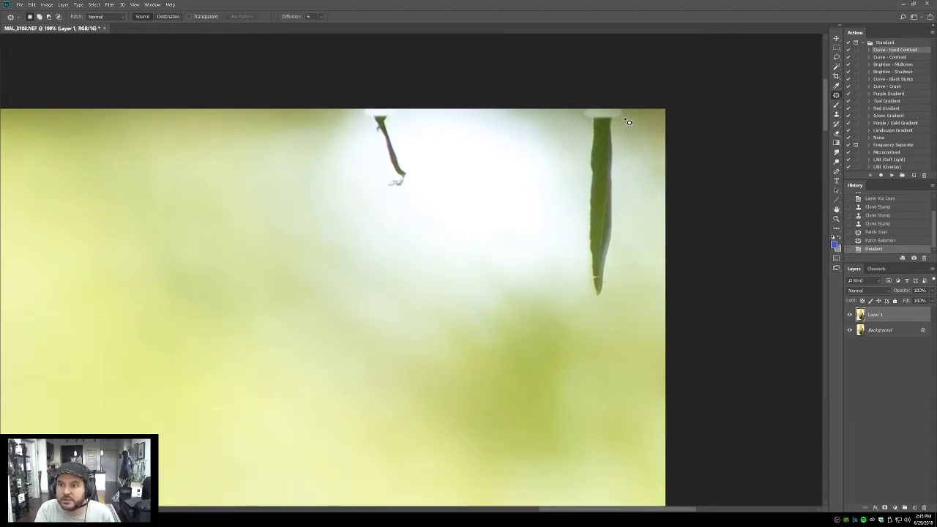
# Step: Patch out the long green leaf hanging from the photo's upper edge with the clean background beside it
pyautogui.moveTo(586, 201); pyautogui.dragTo(588, 283)
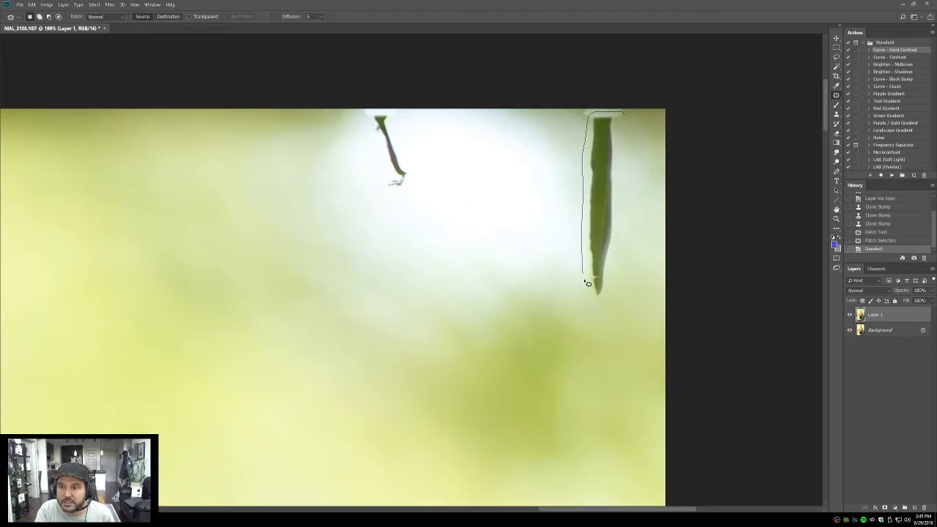
pyautogui.moveTo(592, 142); pyautogui.dragTo(559, 144)
pyautogui.hotkey('ctrl', 'd')
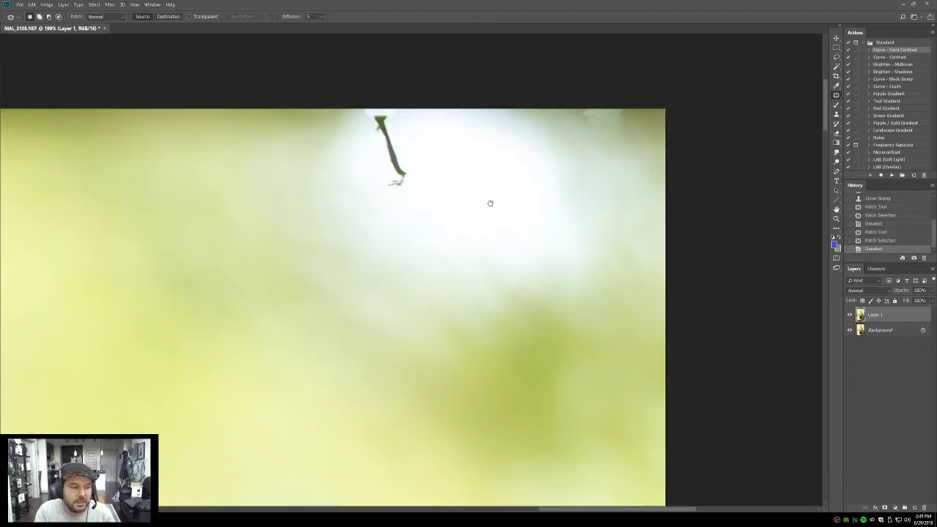
# Step: Patch out the thin dark twig at the photo's upper edge, undoing and redoing the patch for its remains
pyautogui.scroll(2, 489, 203)
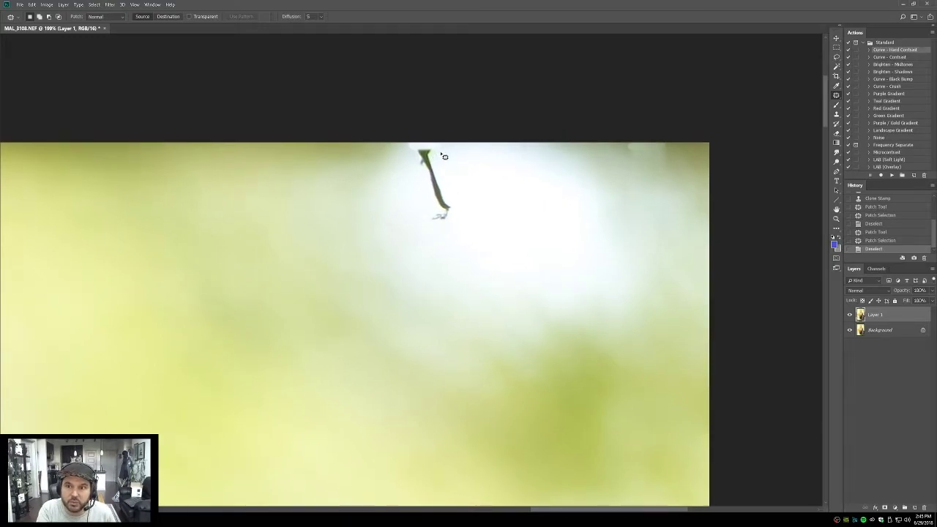
pyautogui.moveTo(425, 188)
pyautogui.mouseDown()
pyautogui.moveTo(439, 242)
pyautogui.moveTo(458, 192)
pyautogui.moveTo(439, 157)
pyautogui.moveTo(489, 183)
pyautogui.mouseUp()
pyautogui.hotkey('ctrl', 'd')
pyautogui.moveTo(412, 140)
pyautogui.mouseDown()
pyautogui.moveTo(423, 156)
pyautogui.moveTo(358, 151)
pyautogui.mouseUp()
pyautogui.hotkey('ctrl', 'd')
pyautogui.hotkey('ctrl', 'alt', 'z')
pyautogui.hotkey('ctrl', 'alt', 'z')
pyautogui.hotkey('ctrl', 'd')
pyautogui.moveTo(408, 147); pyautogui.dragTo(458, 155)
pyautogui.hotkey('ctrl', 'd')
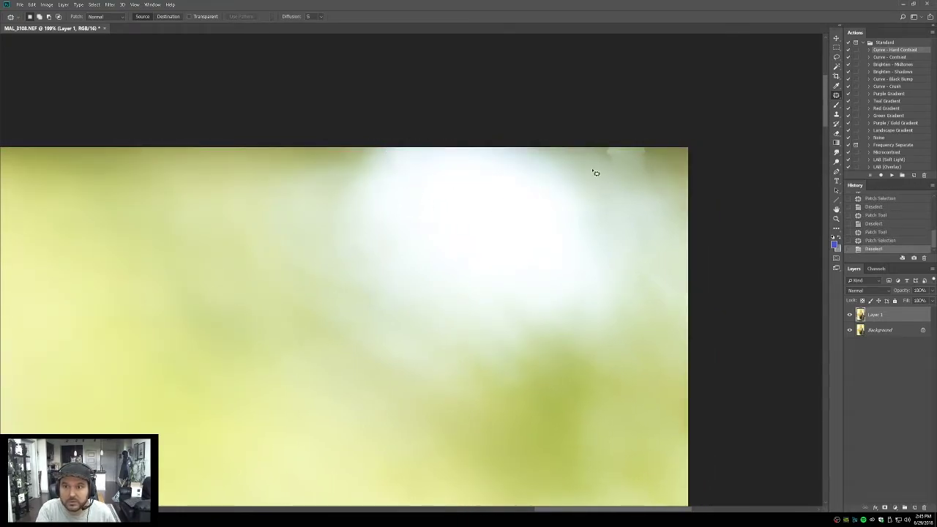
# Step: Patch out the pale smudge left along the upper edge near the photo's right corner
pyautogui.moveTo(649, 147)
pyautogui.mouseDown()
pyautogui.moveTo(613, 146)
pyautogui.moveTo(593, 180)
pyautogui.moveTo(603, 189)
pyautogui.moveTo(654, 188)
pyautogui.mouseUp()
pyautogui.hotkey('ctrl', 'd')
pyautogui.hotkey('ctrl', 'z')
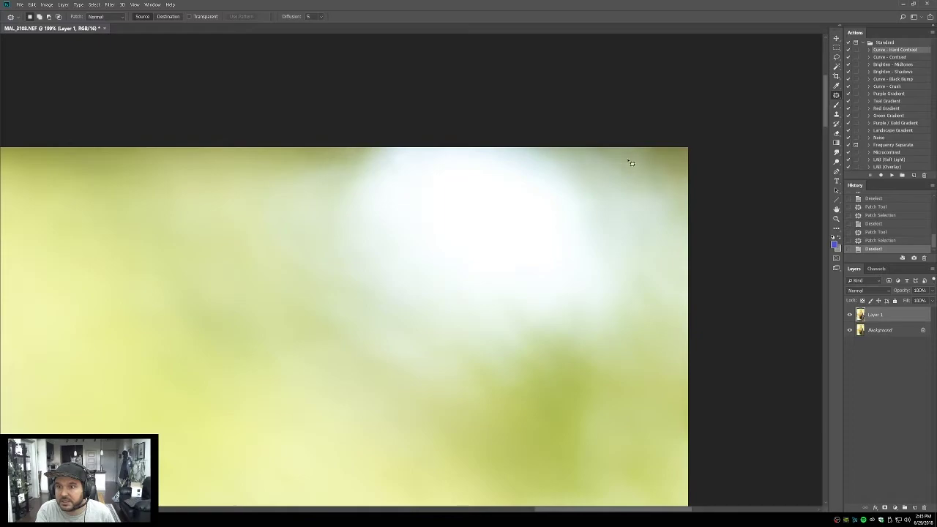
# Step: Try another patch on the background near the photo's upper-right corner, undo it and view the whole photo
pyautogui.moveTo(630, 152)
pyautogui.mouseDown()
pyautogui.moveTo(610, 261)
pyautogui.moveTo(583, 211)
pyautogui.mouseUp()
pyautogui.hotkey('ctrl', 'z')
pyautogui.hotkey('ctrl', 'z')
pyautogui.doubleClick(837, 210)
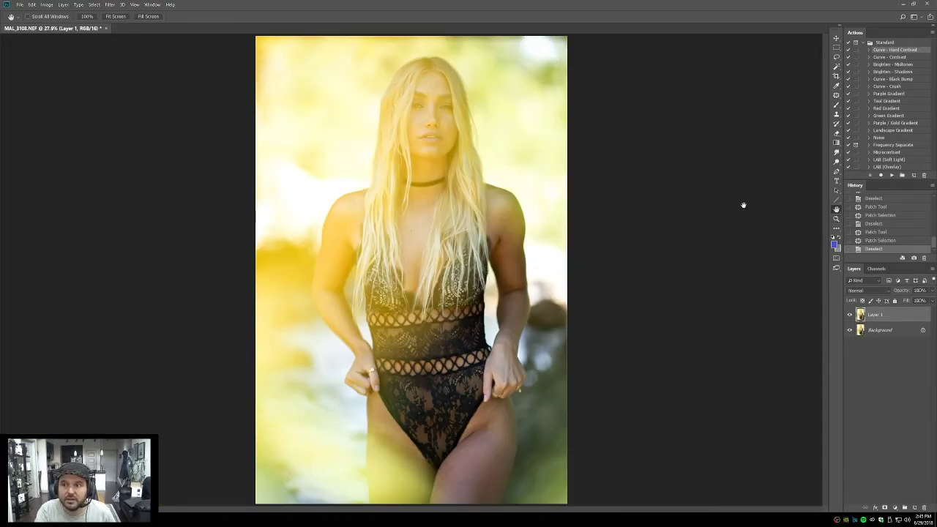
# Step: Patch the background beside the bright white spot near the photo's upper-right corner, and return to the whole photo
pyautogui.click(836, 218)
pyautogui.moveTo(588, 90); pyautogui.dragTo(529, 125)
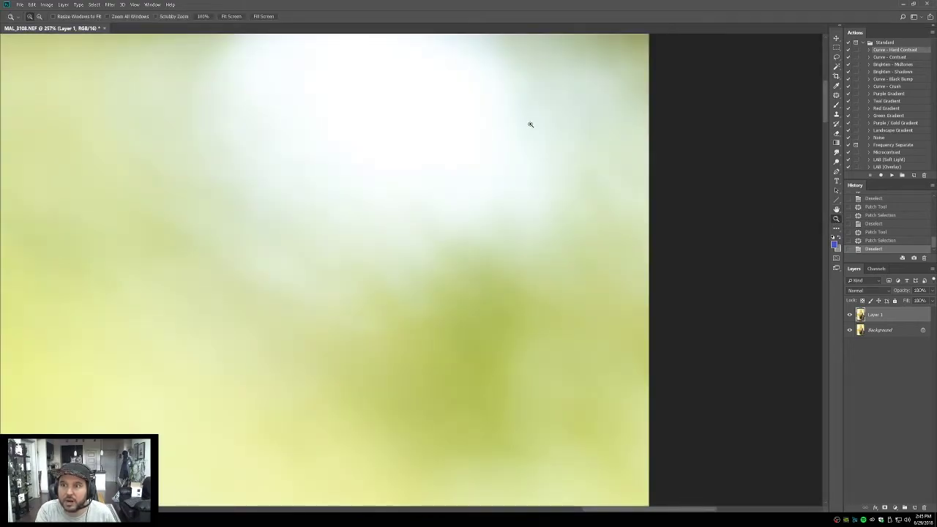
pyautogui.keyDown('alt'); pyautogui.click(502, 235); pyautogui.keyUp('alt')
pyautogui.keyDown('alt'); pyautogui.click(504, 253); pyautogui.keyUp('alt')
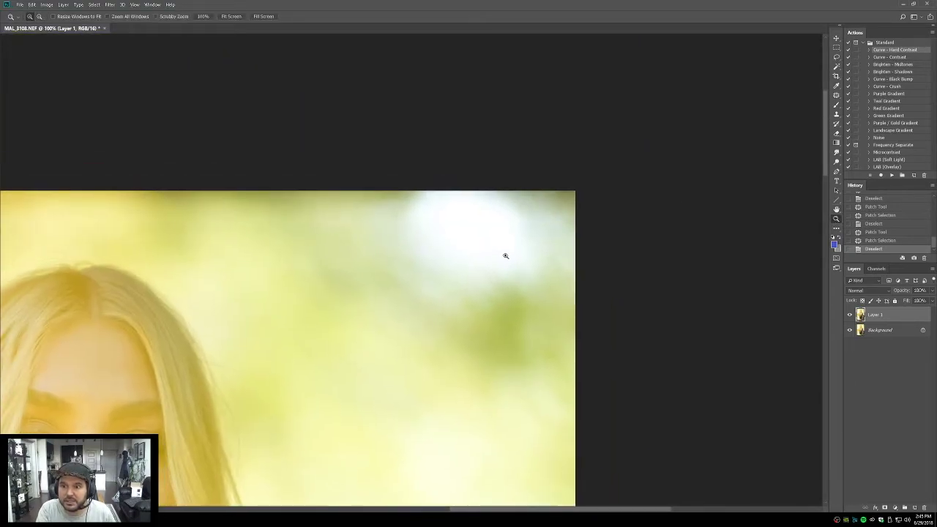
pyautogui.press('j')
pyautogui.moveTo(548, 221)
pyautogui.mouseDown()
pyautogui.moveTo(521, 237)
pyautogui.moveTo(483, 220)
pyautogui.mouseUp()
pyautogui.hotkey('ctrl', 'd')
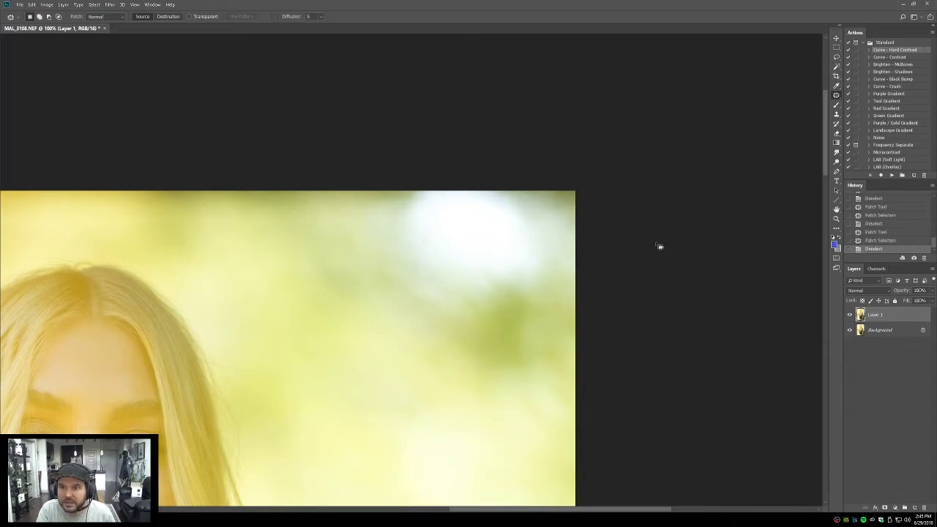
pyautogui.doubleClick(837, 210)
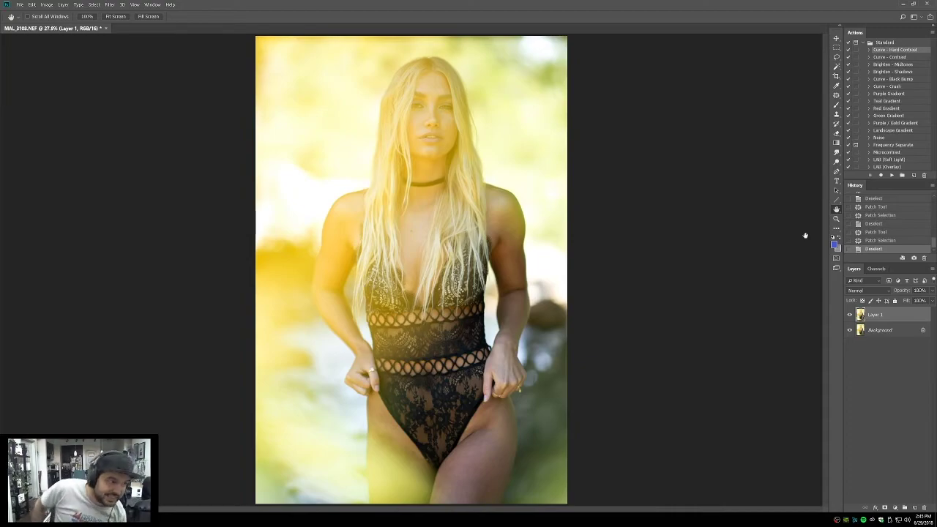
# Step: Remove the small blemishes between the eyebrows and at the top of the nose with the Spot Healing Brush
pyautogui.click(836, 219)
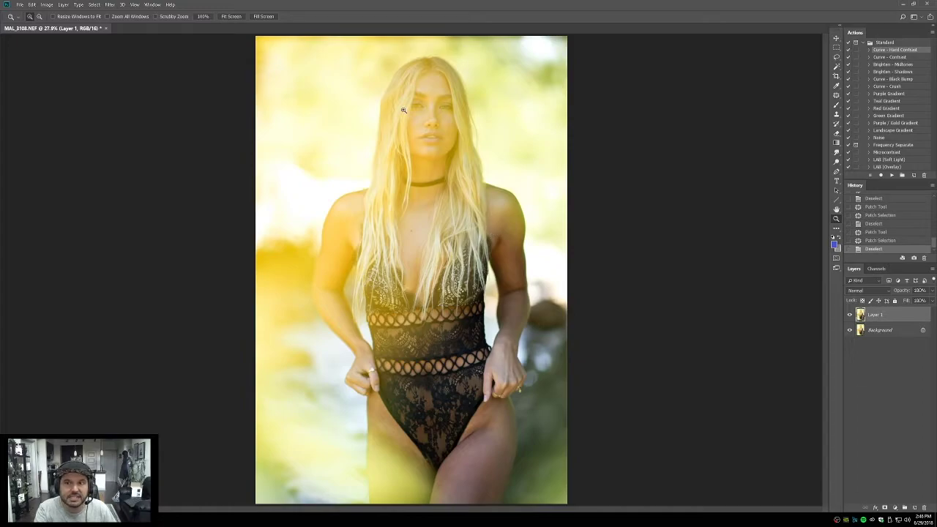
pyautogui.click(436, 134)
pyautogui.click(410, 150)
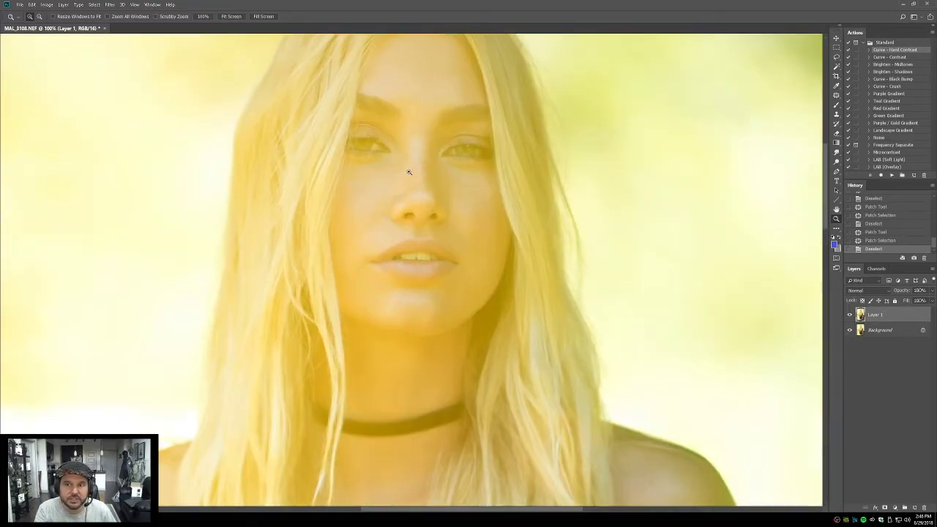
pyautogui.click(404, 163)
pyautogui.moveTo(403, 163); pyautogui.dragTo(402, 292)
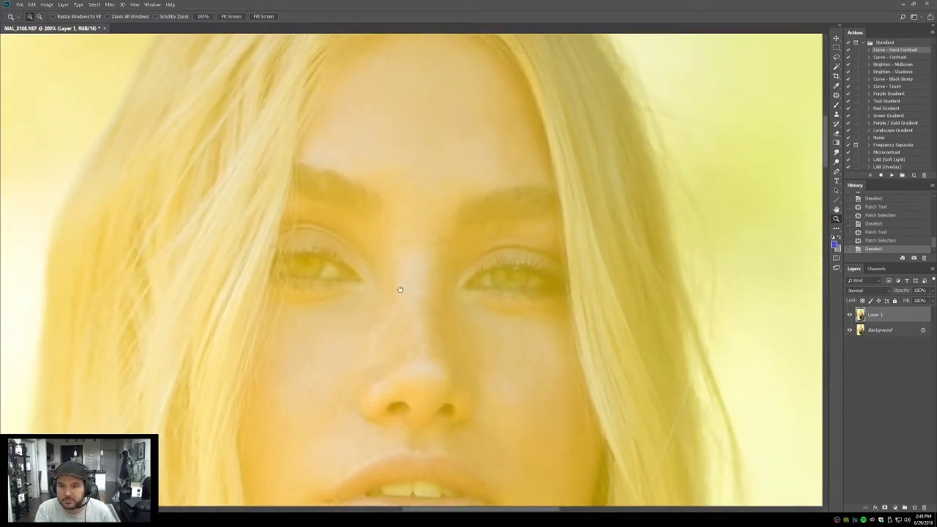
pyautogui.press('j')
pyautogui.click(400, 240)
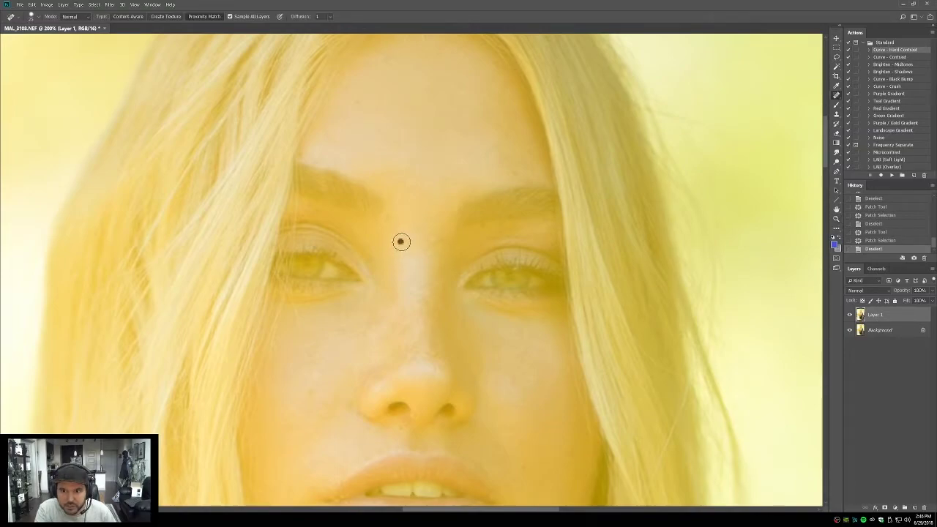
pyautogui.moveTo(410, 226); pyautogui.dragTo(418, 218)
pyautogui.click(416, 231)
pyautogui.click(419, 228)
pyautogui.click(434, 240)
pyautogui.click(432, 239)
pyautogui.click(436, 241)
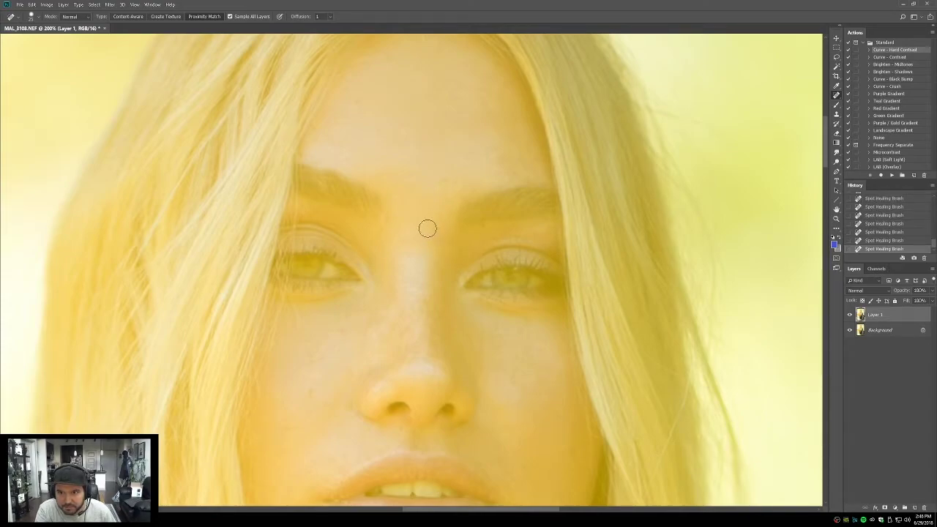
# Step: Patch out the tiny bright speck on the upper lash line of the eye on the photo's right side
pyautogui.hotkey('shift', 'j')
pyautogui.moveTo(485, 226); pyautogui.dragTo(548, 279)
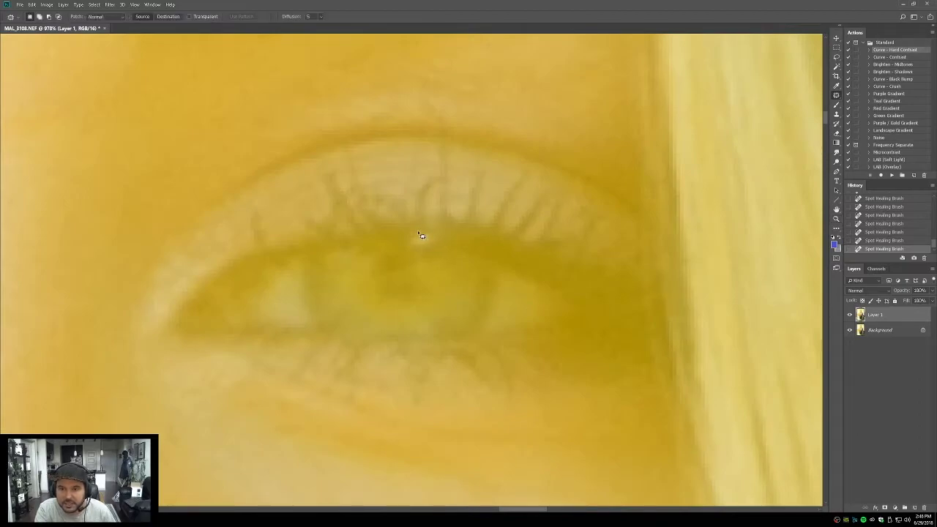
pyautogui.moveTo(423, 234); pyautogui.dragTo(464, 251)
pyautogui.hotkey('ctrl', 'd')
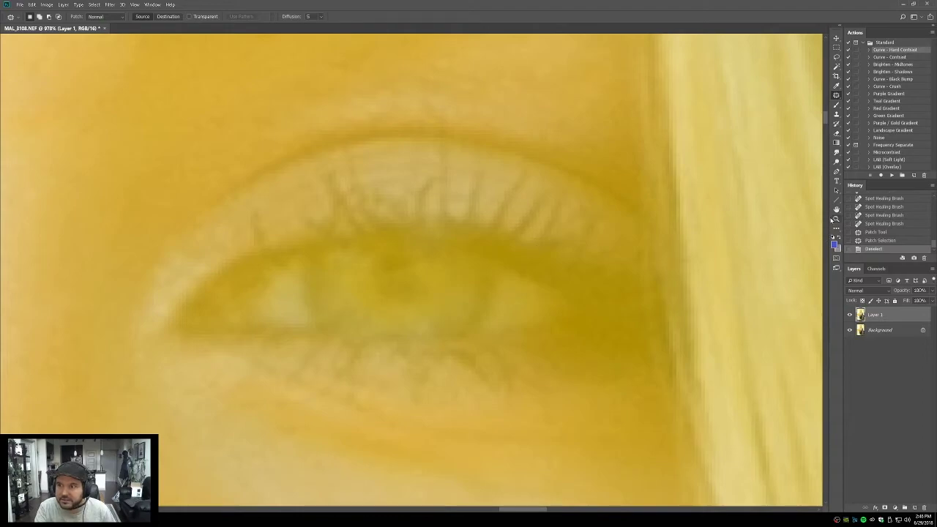
# Step: Spot-heal the stray hairs and blemishes above the eyebrow on the photo's right side and on the lower forehead
pyautogui.click(835, 218)
pyautogui.hotkey('ctrl', '0')
pyautogui.moveTo(312, 140); pyautogui.dragTo(414, 244)
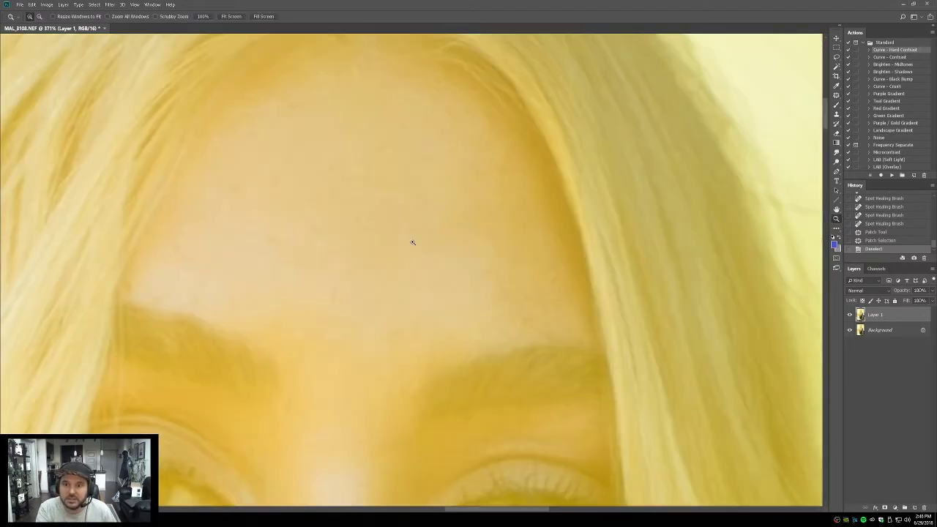
pyautogui.scroll(2, 410, 241)
pyautogui.press('j')
pyautogui.click(520, 357)
pyautogui.click(512, 345)
pyautogui.click(519, 339)
pyautogui.click(524, 335)
pyautogui.click(506, 338)
pyautogui.click(499, 332)
pyautogui.click(328, 329)
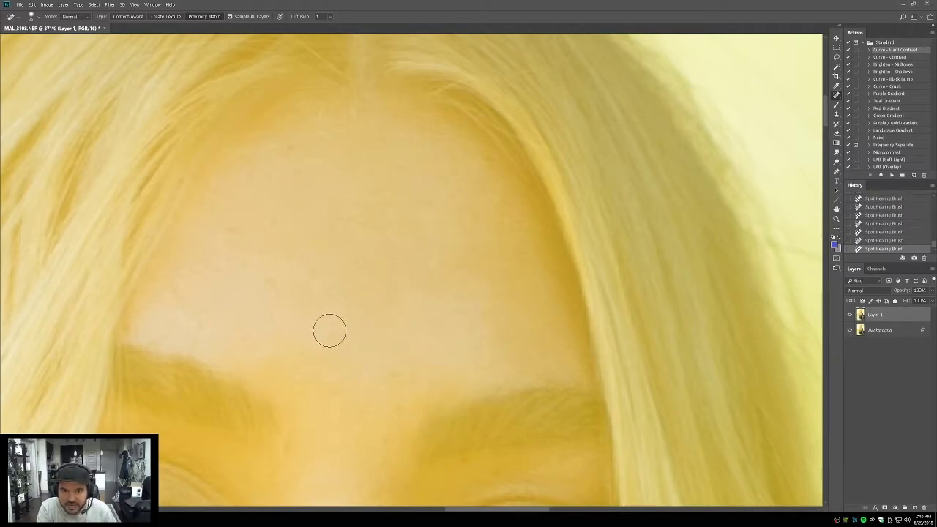
# Step: Patch the skin at the inner end of the eyebrow on the photo's left side with the clean skin beside it
pyautogui.scroll(-1, 322, 378)
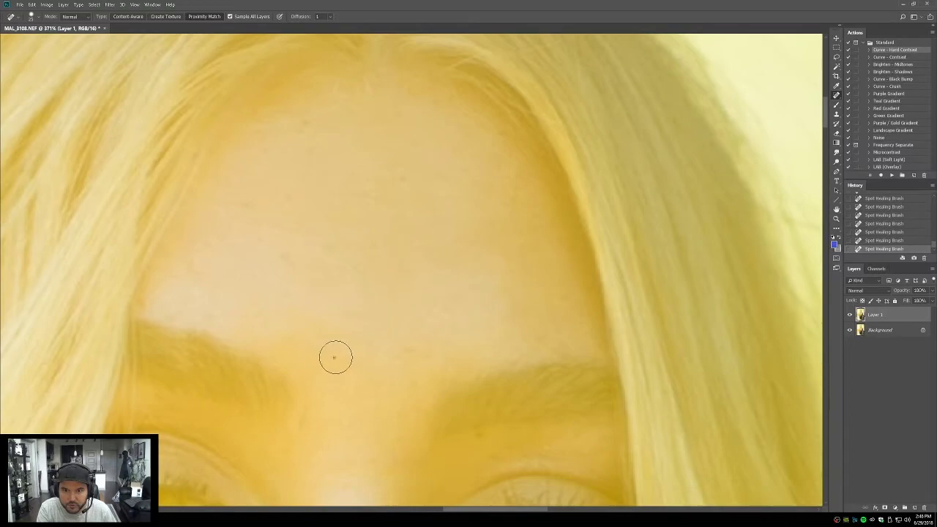
pyautogui.scroll(-3, 359, 355)
pyautogui.hotkey('shift', 'j')
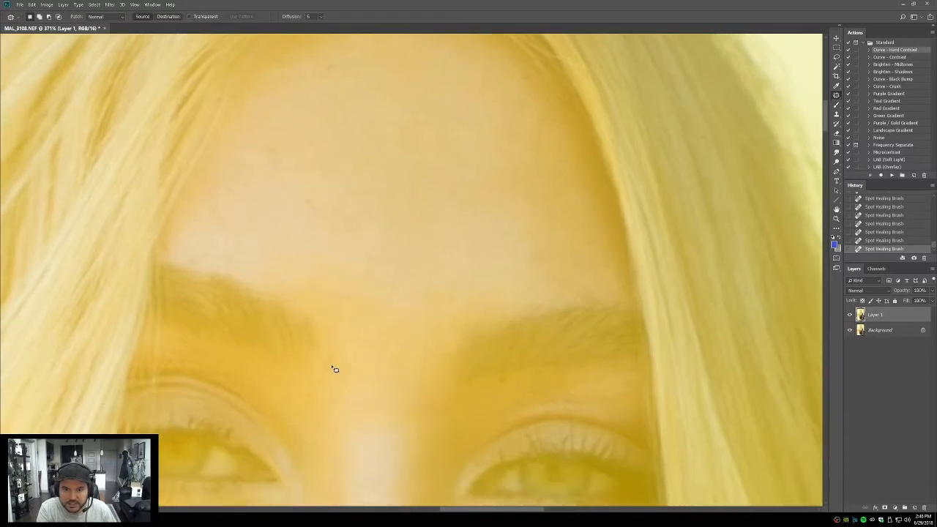
pyautogui.moveTo(322, 375); pyautogui.dragTo(351, 378)
pyautogui.hotkey('ctrl', 'd')
# Step: Spot-heal the remaining marks between the eyebrows and up into the lower middle of the forehead
pyautogui.hotkey('shift', 'j')
pyautogui.click(377, 368)
pyautogui.click(375, 365)
pyautogui.click(369, 365)
pyautogui.click(360, 362)
pyautogui.click(354, 364)
pyautogui.moveTo(376, 359); pyautogui.dragTo(391, 352)
pyautogui.click(362, 339)
pyautogui.click(377, 317)
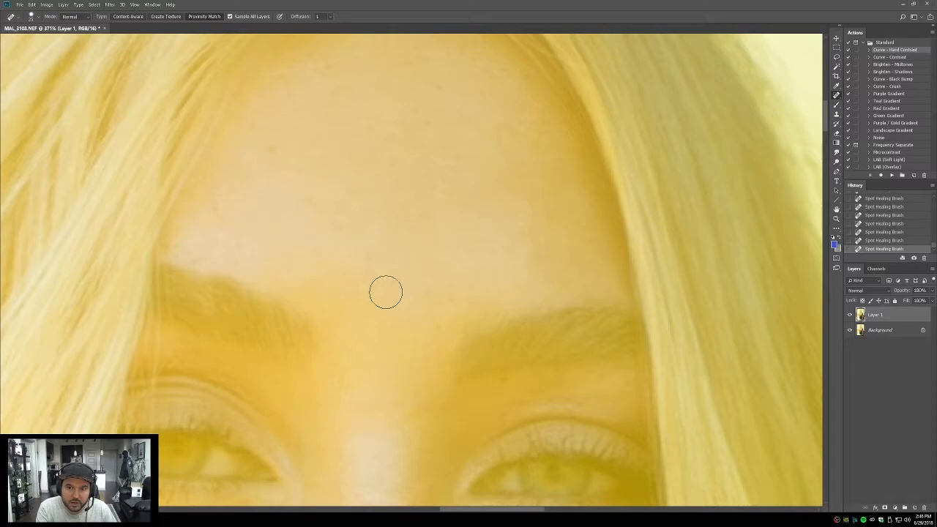
pyautogui.click(371, 283)
# Step: Spot-heal the small blemishes on the middle and upper forehead up to the hairline
pyautogui.scroll(3, 353, 278)
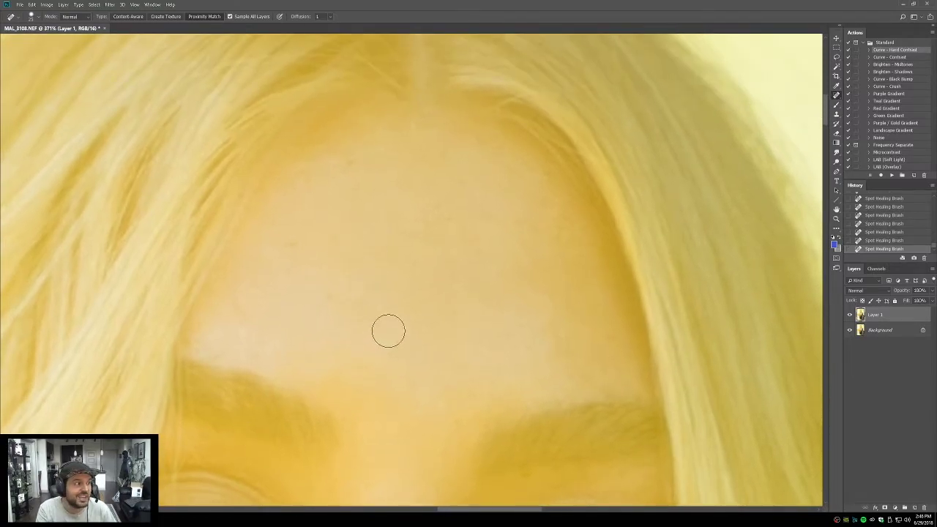
pyautogui.click(450, 253)
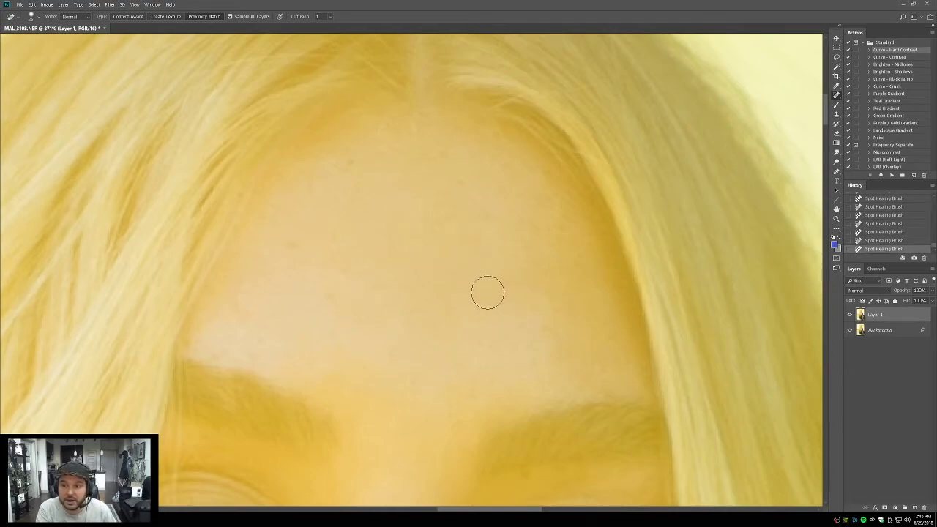
pyautogui.click(522, 252)
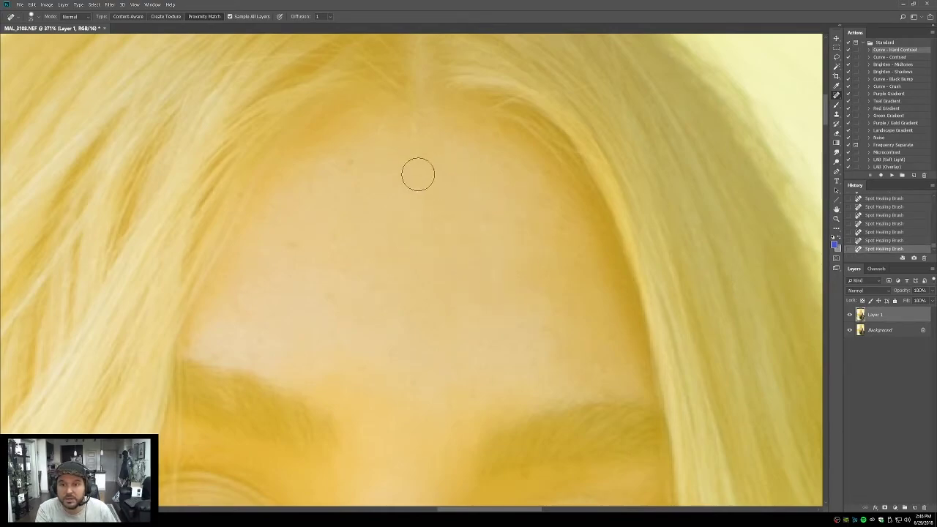
pyautogui.click(381, 130)
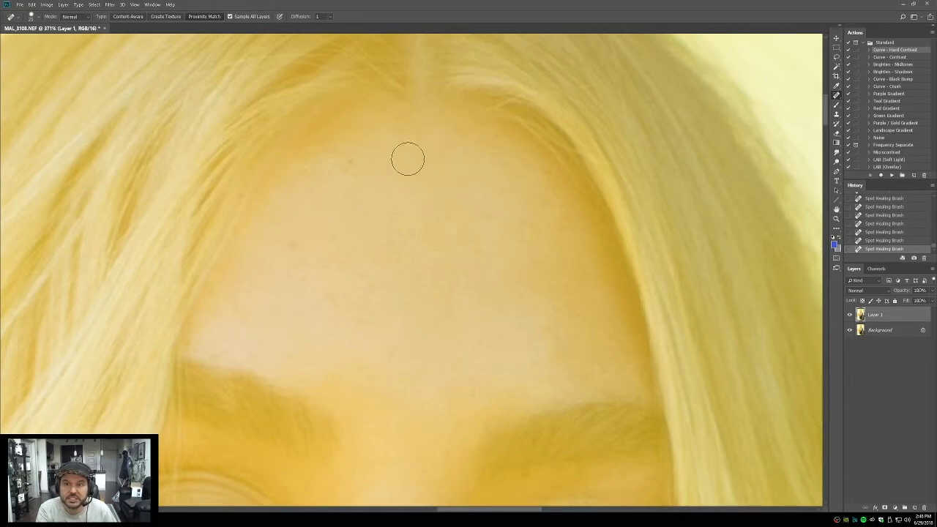
# Step: Try painting a small dark reddish-brown mole above the upper lip with a reduced brush, and undo it
pyautogui.scroll(-5, 413, 335)
pyautogui.scroll(-10, 413, 335)
pyautogui.press('b')
pyautogui.scroll(1, 535, 173)
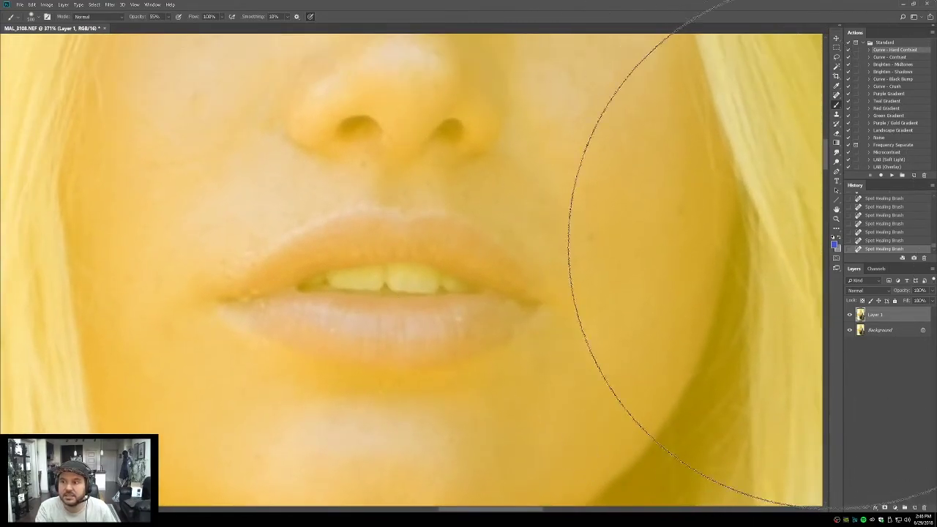
pyautogui.click(835, 245)
pyautogui.click(668, 323)
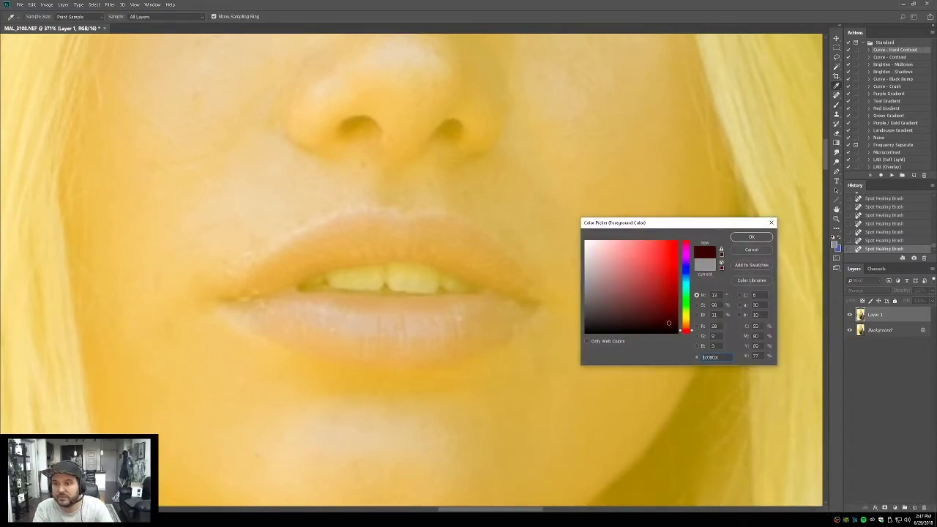
pyautogui.click(748, 238)
pyautogui.press('[')
pyautogui.press('[')
pyautogui.press('[')
pyautogui.press('[')
pyautogui.press('[')
pyautogui.press('[')
pyautogui.press('[')
pyautogui.press('[')
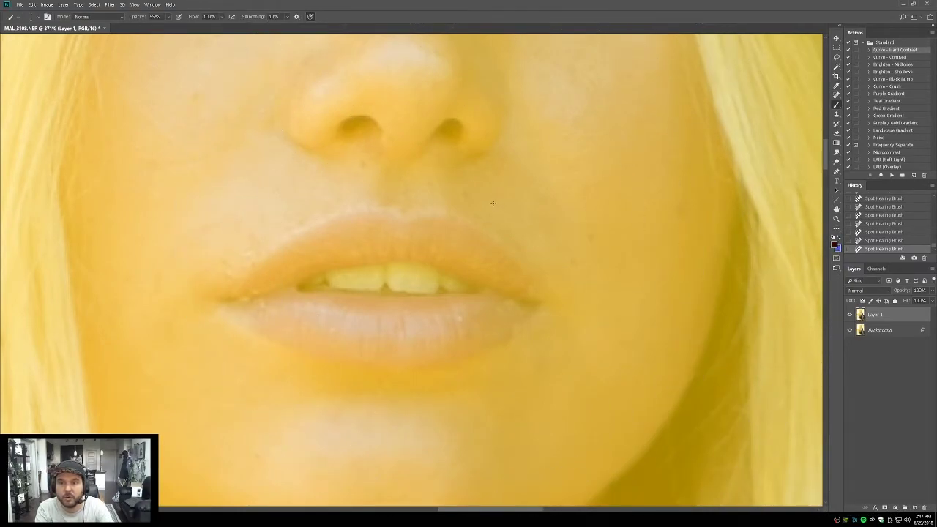
pyautogui.click(496, 202)
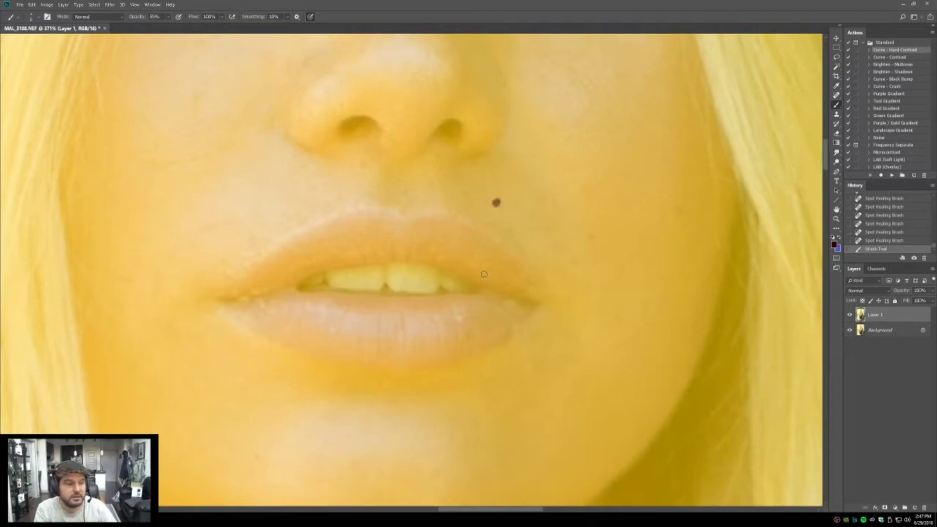
pyautogui.hotkey('ctrl', 'z')
# Step: Try painting a dark stitched scar across the cheek on the photo's left side, and undo all its brush strokes
pyautogui.moveTo(421, 141); pyautogui.dragTo(439, 350)
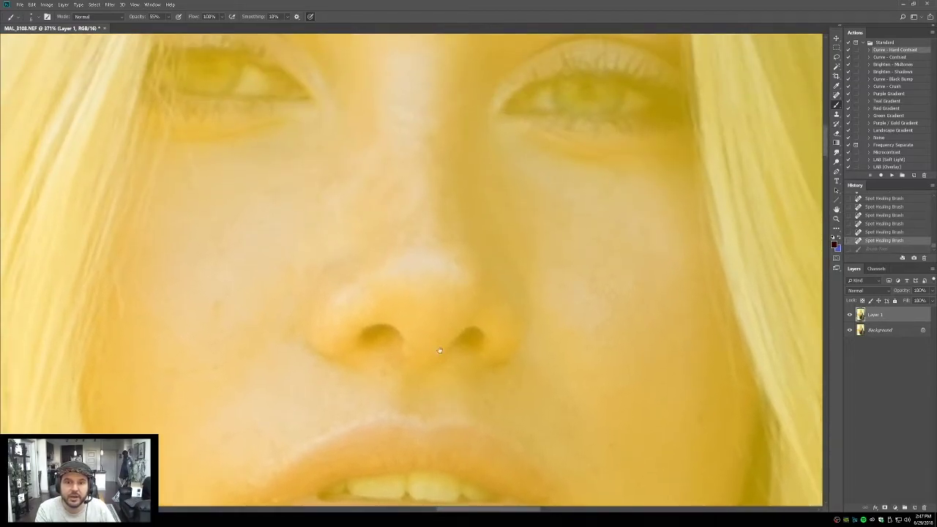
pyautogui.moveTo(270, 172); pyautogui.dragTo(140, 308)
pyautogui.moveTo(222, 203)
pyautogui.mouseDown()
pyautogui.moveTo(256, 228)
pyautogui.moveTo(249, 249)
pyautogui.mouseUp()
pyautogui.moveTo(170, 239); pyautogui.dragTo(212, 276)
pyautogui.moveTo(150, 272); pyautogui.dragTo(199, 311)
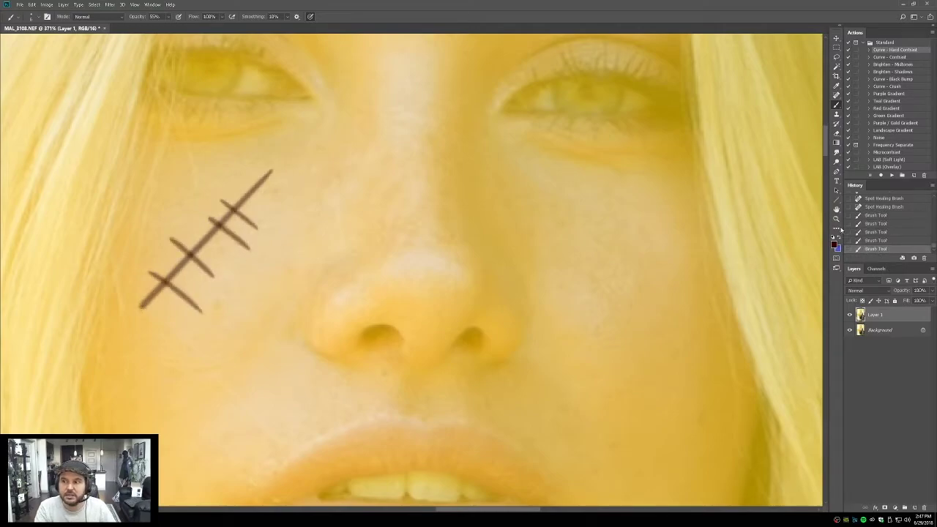
pyautogui.doubleClick(837, 209)
pyautogui.click(837, 218)
pyautogui.moveTo(373, 67); pyautogui.dragTo(497, 168)
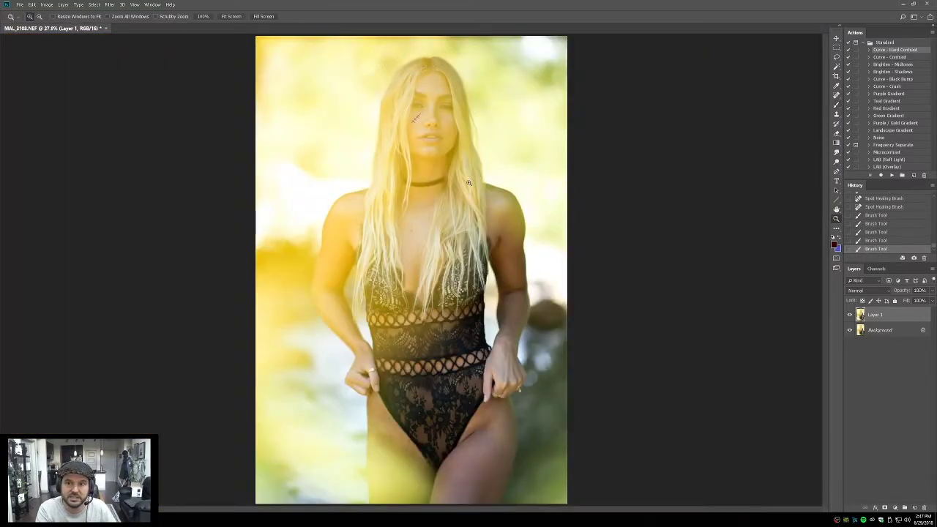
pyautogui.hotkey('ctrl', 'alt', 'z')
pyautogui.hotkey('ctrl', 'alt', 'z')
pyautogui.hotkey('ctrl', 'alt', 'z')
pyautogui.hotkey('ctrl', 'alt', 'z')
pyautogui.hotkey('ctrl', 'alt', 'z')
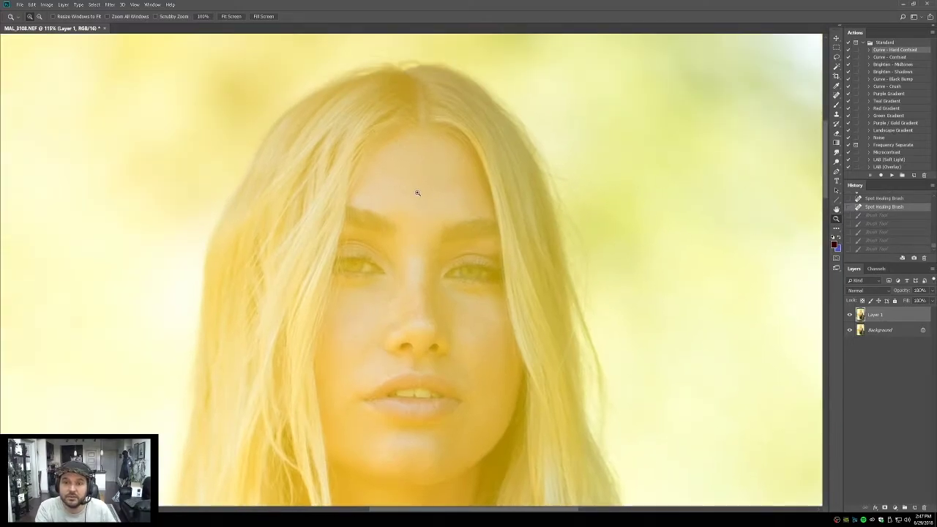
# Step: Spot-heal the blemishes on the upper forehead toward the hairline on the photo's right side, and check the whole photo
pyautogui.click(419, 193)
pyautogui.press('j')
pyautogui.click(464, 138)
pyautogui.click(471, 144)
pyautogui.click(447, 117)
pyautogui.click(459, 135)
pyautogui.click(472, 125)
pyautogui.click(476, 138)
pyautogui.click(496, 133)
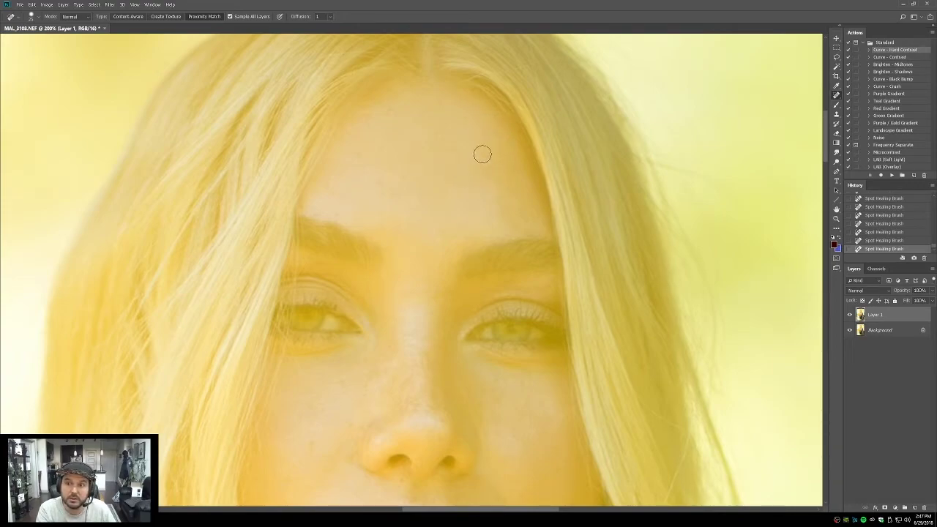
pyautogui.doubleClick(836, 211)
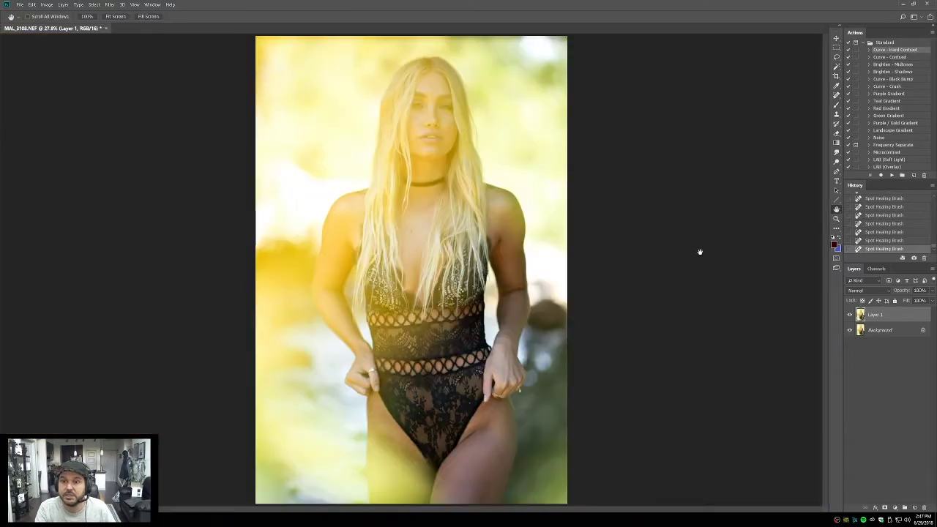
pyautogui.hotkey('ctrl', '-')
pyautogui.hotkey('ctrl', '-')
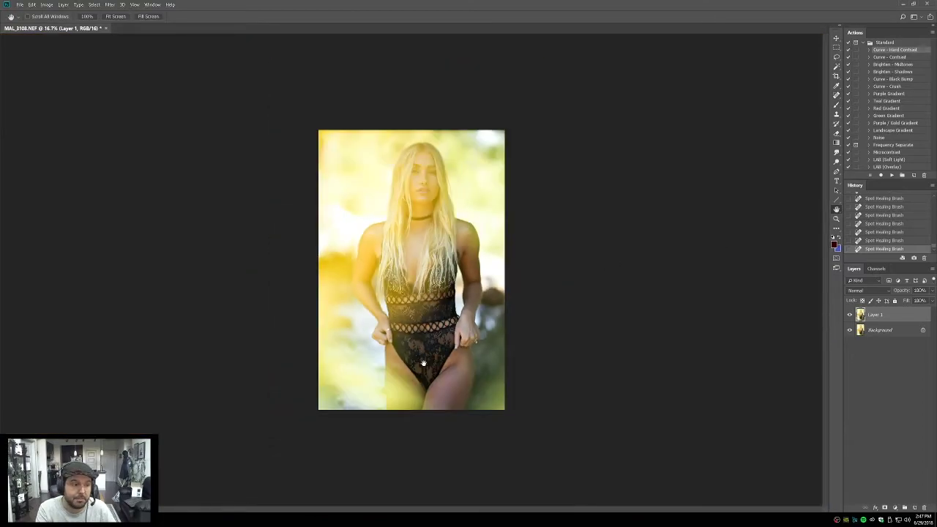
# Step: Patch out the bright specks around the corner of the mouth on the photo's left side
pyautogui.click(836, 219)
pyautogui.moveTo(396, 136); pyautogui.dragTo(434, 184)
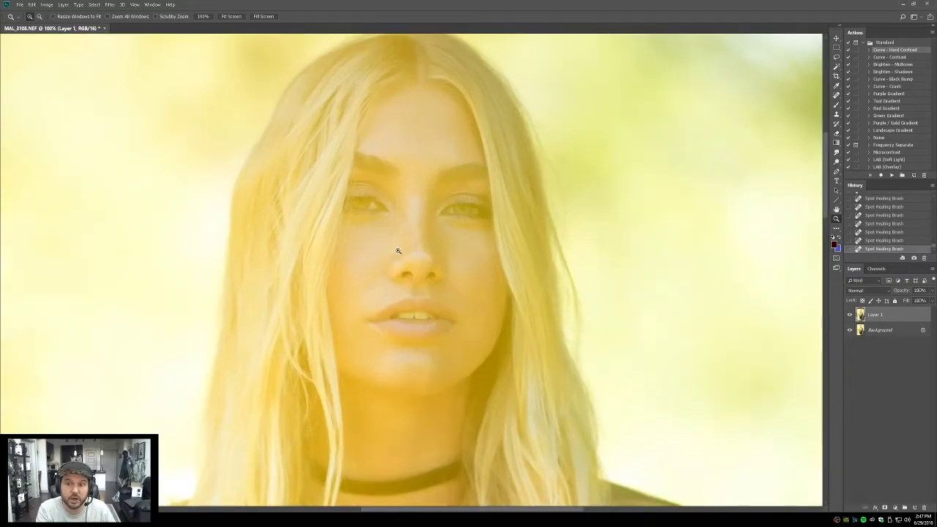
pyautogui.click(395, 250)
pyautogui.click(362, 399)
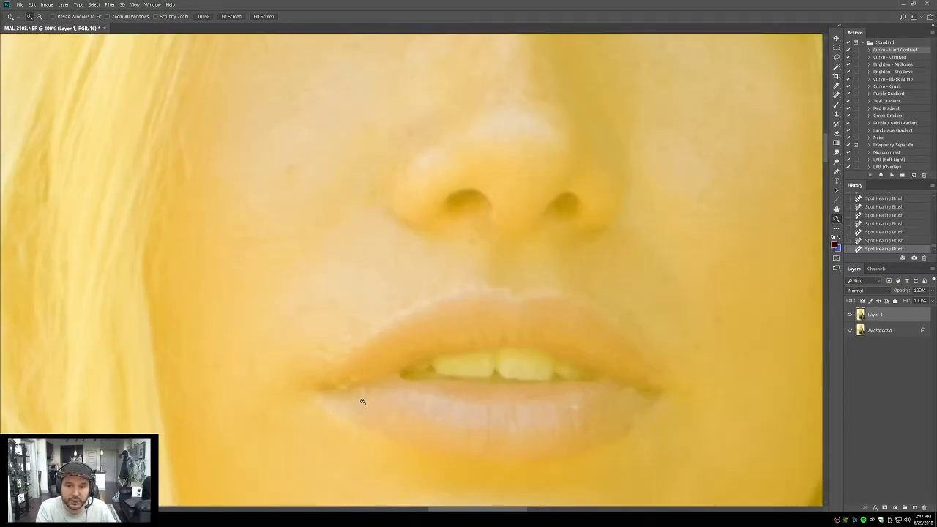
pyautogui.press('j')
pyautogui.moveTo(327, 366)
pyautogui.mouseDown()
pyautogui.moveTo(324, 357)
pyautogui.moveTo(349, 350)
pyautogui.moveTo(339, 328)
pyautogui.moveTo(388, 361)
pyautogui.moveTo(351, 347)
pyautogui.moveTo(359, 341)
pyautogui.moveTo(349, 362)
pyautogui.moveTo(347, 355)
pyautogui.moveTo(403, 378)
pyautogui.mouseUp()
pyautogui.hotkey('ctrl', 'd')
pyautogui.hotkey('ctrl', 'd')
# Step: Patch out the small bright specks on the lower lip
pyautogui.scroll(-1, 373, 358)
pyautogui.hotkey('ctrl', 'd')
pyautogui.hotkey('ctrl', 'd')
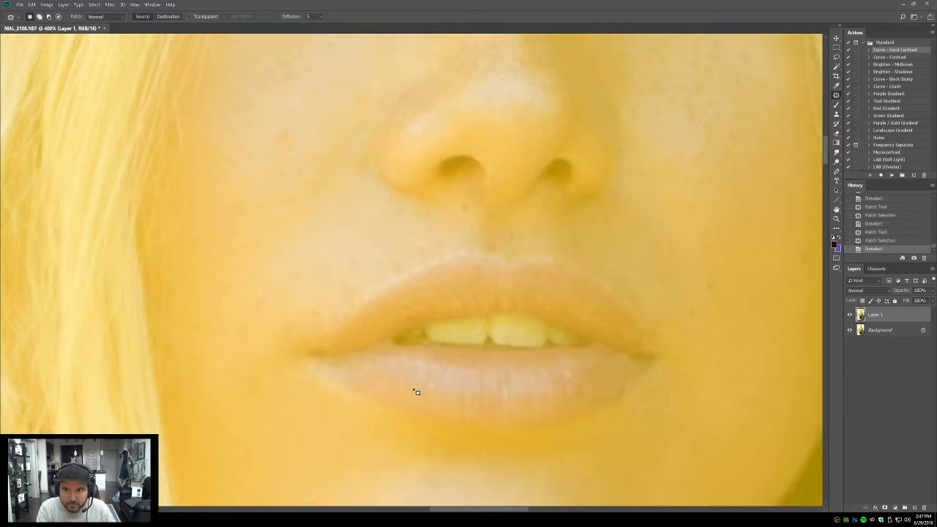
pyautogui.hotkey('ctrl', 'd')
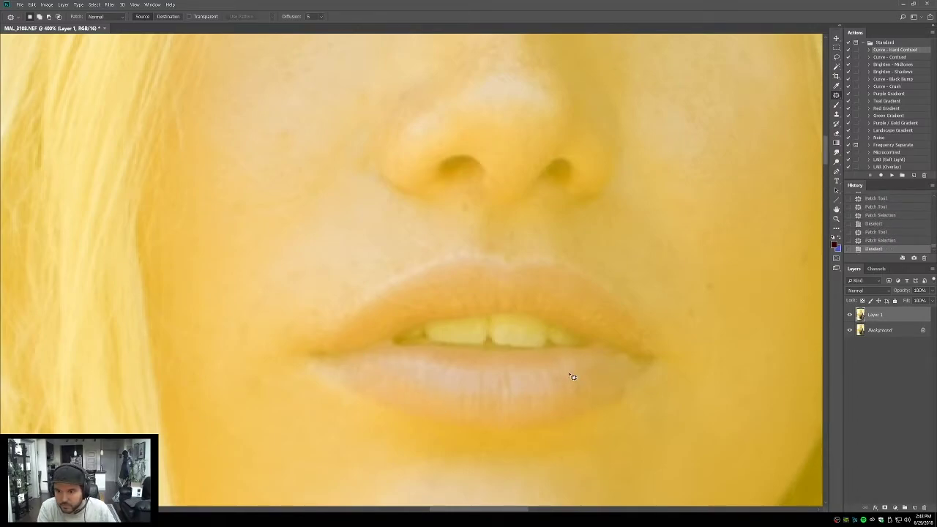
# Step: Spot-heal the small blemishes on the skin beside the mouth and upper lip, on the photo's left side
pyautogui.moveTo(300, 299)
pyautogui.mouseDown()
pyautogui.moveTo(389, 319)
pyautogui.moveTo(395, 373)
pyautogui.moveTo(330, 371)
pyautogui.mouseUp()
pyautogui.press('j')
pyautogui.moveTo(295, 288); pyautogui.dragTo(356, 356)
pyautogui.click(356, 349)
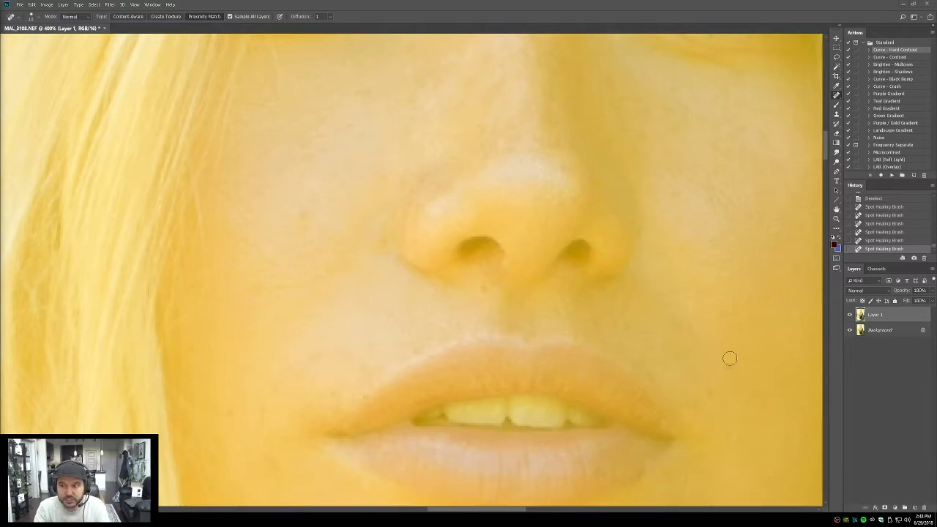
# Step: Patch out the blemish just above the upper lip on the photo's left side
pyautogui.hotkey('shift', 'j')
pyautogui.hotkey('shift', 'j')
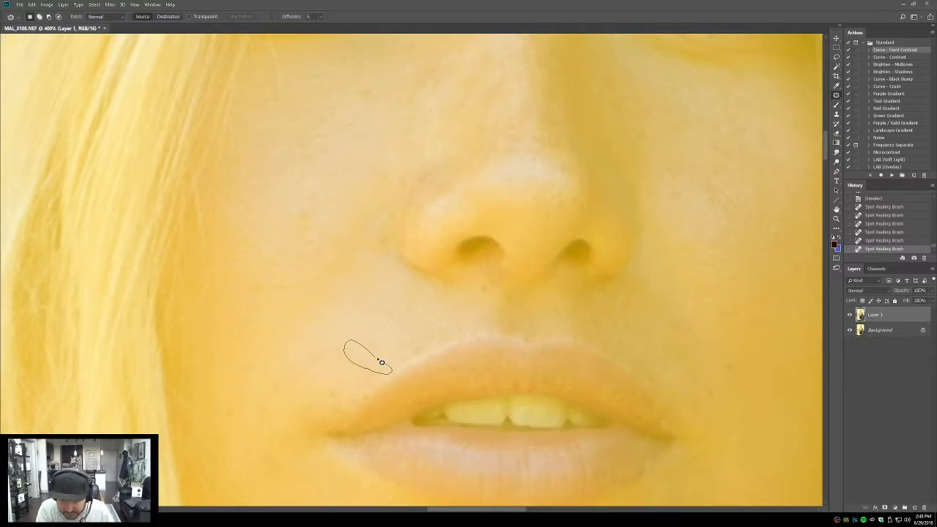
pyautogui.moveTo(371, 351)
pyautogui.mouseDown()
pyautogui.moveTo(377, 338)
pyautogui.moveTo(378, 347)
pyautogui.mouseUp()
pyautogui.hotkey('ctrl', 'd')
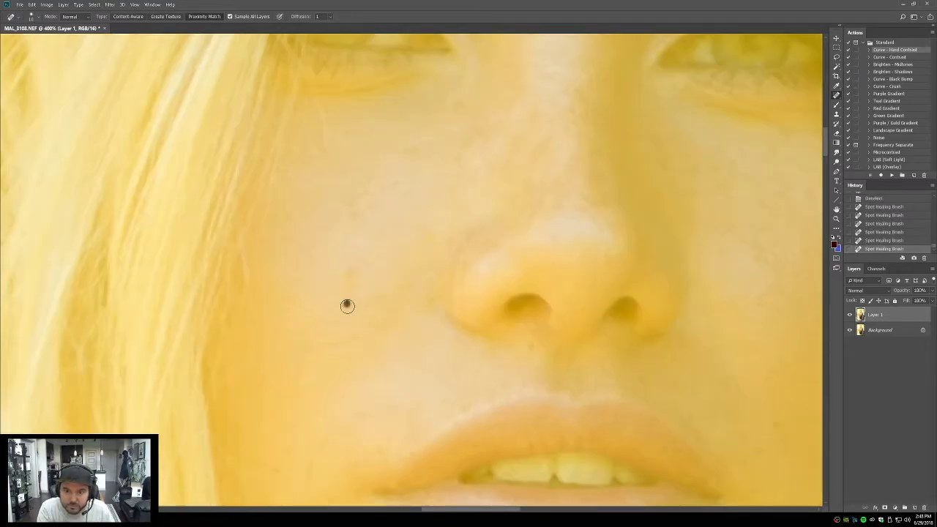
# Step: Spot-heal the small blemishes on the cheek, below the mouth corner on the photo's right side, and on the chin
pyautogui.scroll(5, 366, 293)
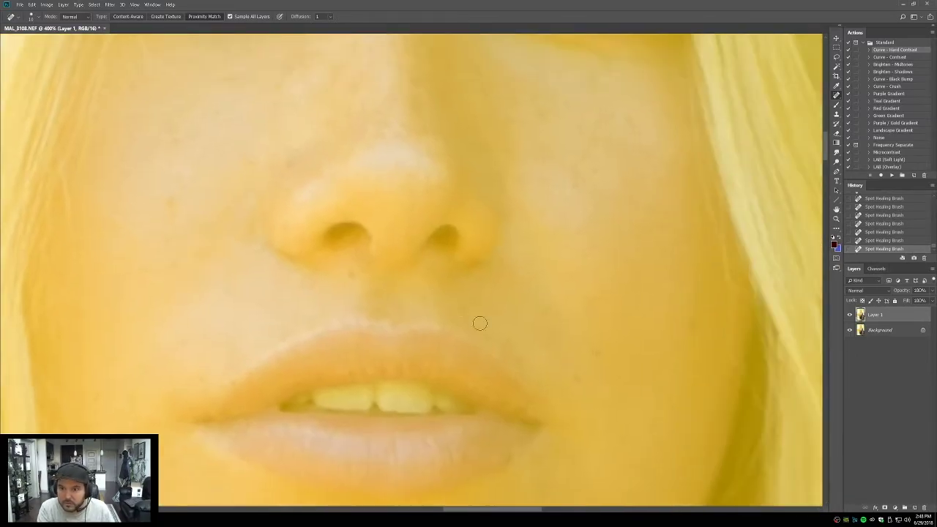
pyautogui.scroll(-2, 483, 308)
pyautogui.hscroll(2, 489, 278)
pyautogui.scroll(-5, 522, 337)
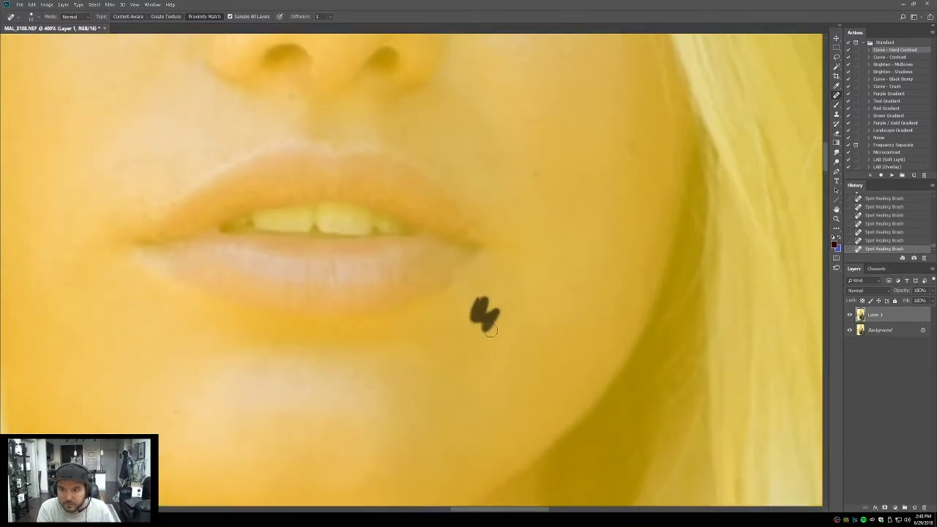
pyautogui.scroll(1, 396, 333)
pyautogui.scroll(-1, 396, 333)
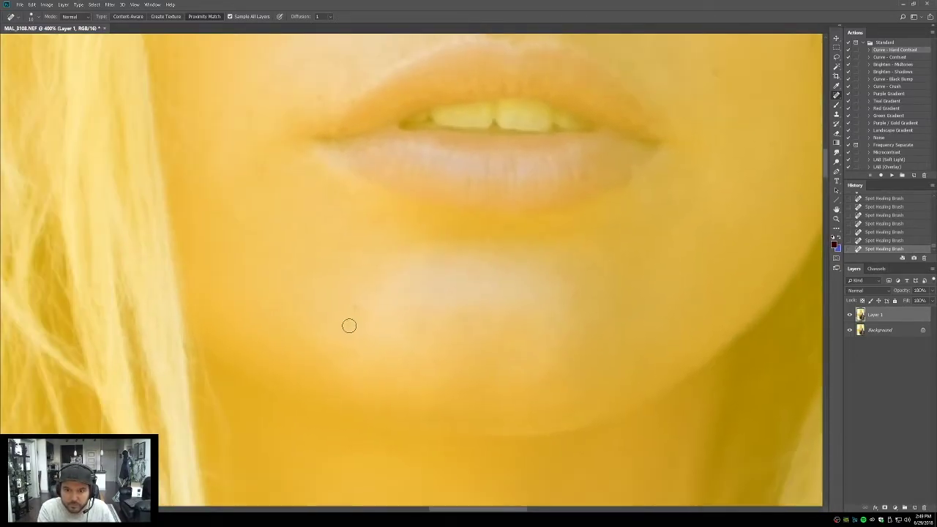
pyautogui.scroll(4, 354, 330)
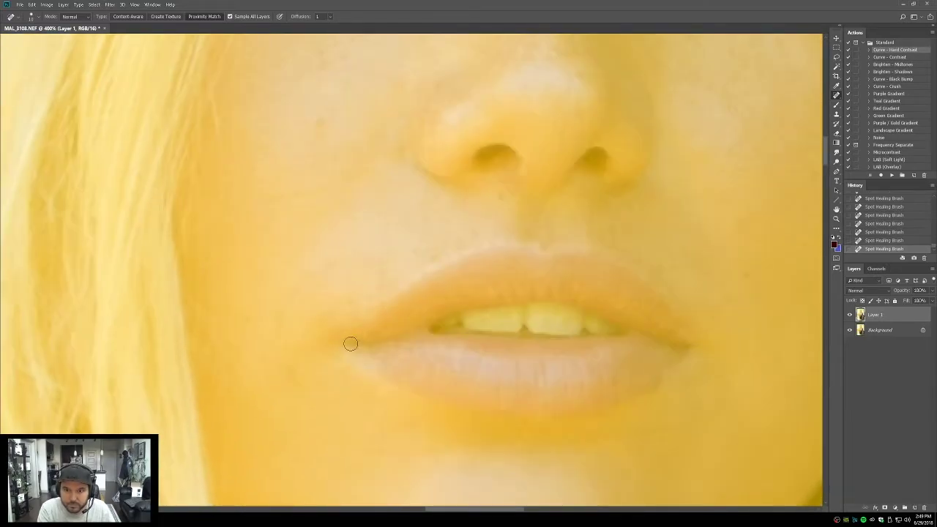
# Step: Patch the skin at the mouth corner on the photo's left side and deselect
pyautogui.hotkey('shift', 'j')
pyautogui.hotkey('shift', 'j')
pyautogui.moveTo(368, 351)
pyautogui.mouseDown()
pyautogui.moveTo(351, 347)
pyautogui.moveTo(376, 356)
pyautogui.moveTo(364, 330)
pyautogui.mouseUp()
pyautogui.hotkey('ctrl', 'd')
pyautogui.hotkey('ctrl', 'd')
# Step: Spot-heal the remaining small blemishes from the cheek below the eye on the photo's left side up to the forehead
pyautogui.scroll(10, 402, 211)
pyautogui.hotkey('shift', 'j')
pyautogui.hotkey('shift', 'j')
pyautogui.hotkey('shift', 'j')
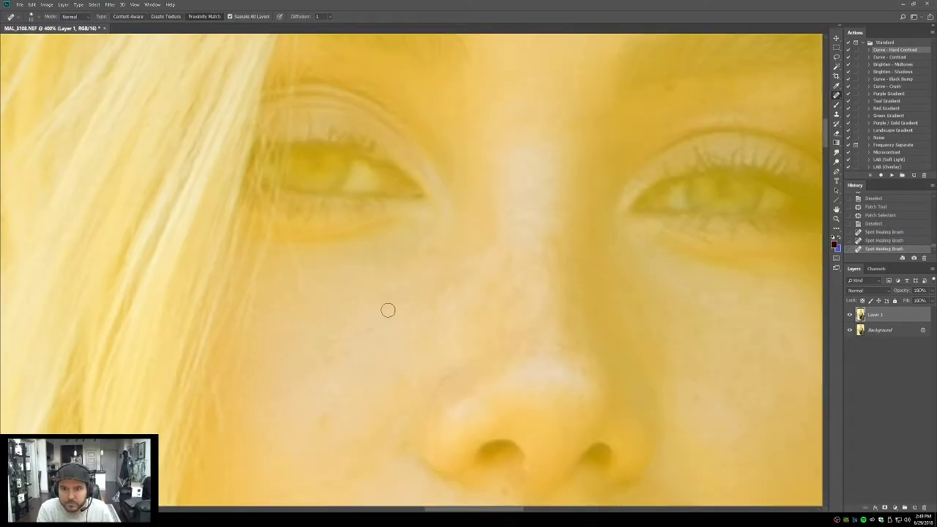
pyautogui.scroll(2, 386, 228)
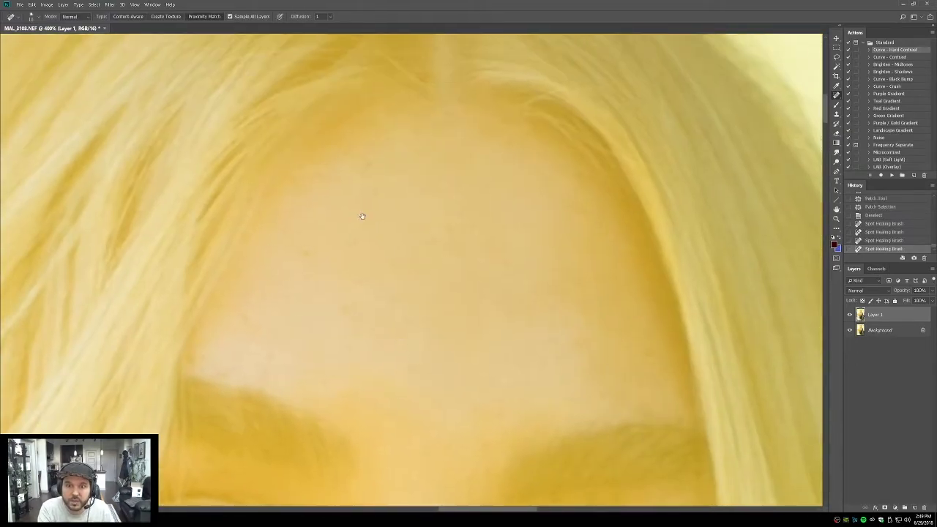
# Step: Patch out two blemished areas on the upper forehead near the hairline
pyautogui.hotkey('shift', 'j')
pyautogui.hotkey('shift', 'j')
pyautogui.moveTo(305, 211)
pyautogui.mouseDown()
pyautogui.moveTo(317, 218)
pyautogui.moveTo(356, 211)
pyautogui.moveTo(324, 209)
pyautogui.moveTo(329, 202)
pyautogui.moveTo(418, 192)
pyautogui.moveTo(426, 173)
pyautogui.moveTo(376, 203)
pyautogui.mouseUp()
pyautogui.hotkey('ctrl', 'd')
pyautogui.moveTo(399, 185); pyautogui.dragTo(376, 186)
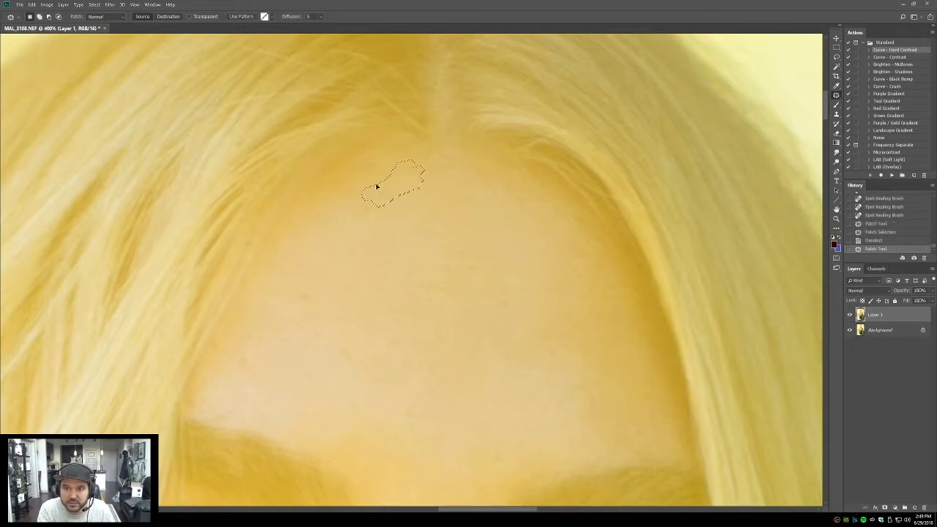
pyautogui.hotkey('ctrl', 'd')
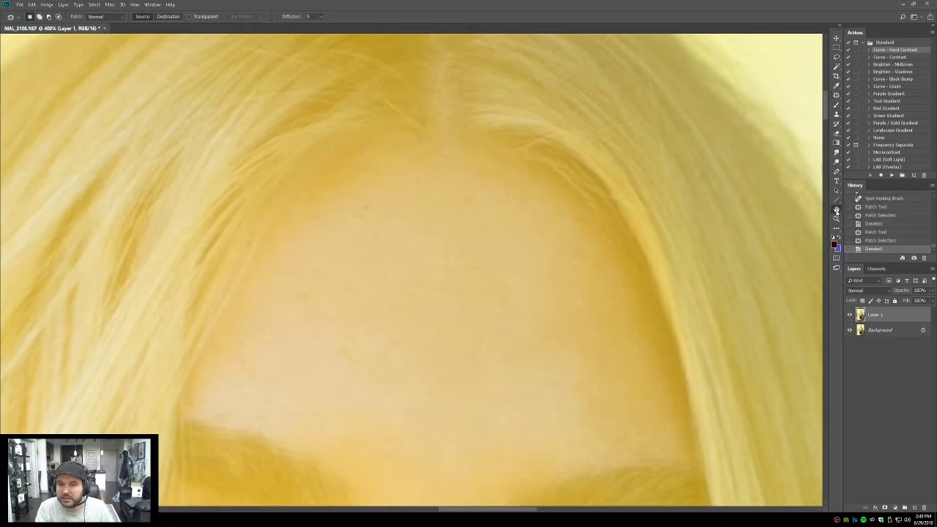
# Step: Add a Photo Filter adjustment layer with Warming Filter (85) and invert its mask to black
pyautogui.doubleClick(837, 209)
pyautogui.click(837, 218)
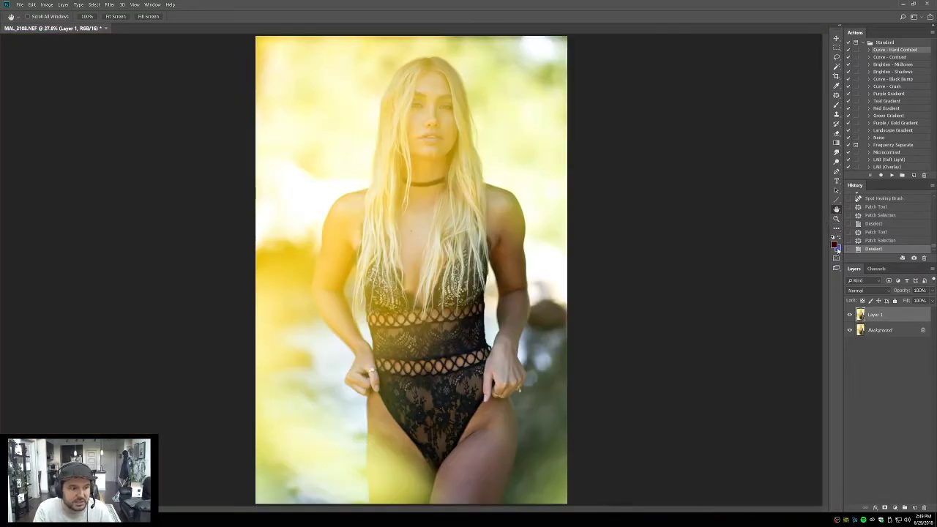
pyautogui.click(494, 296)
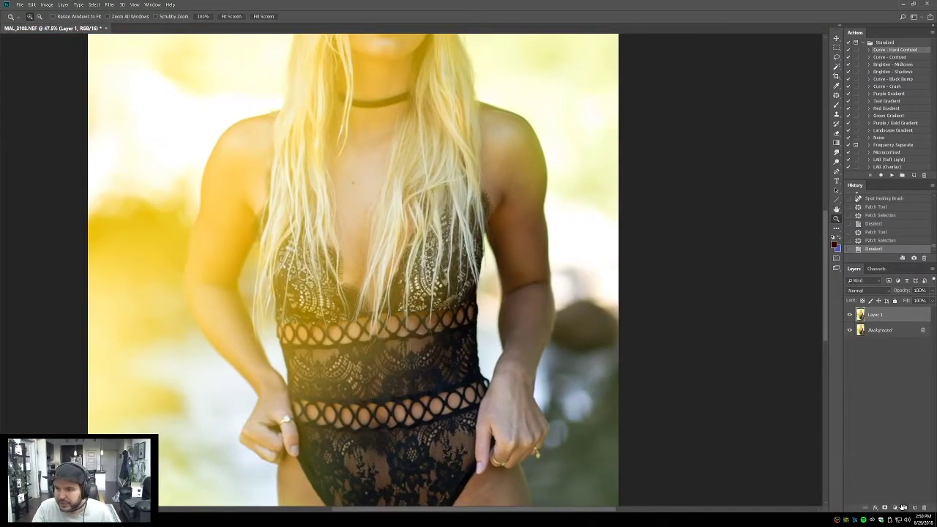
pyautogui.click(503, 424)
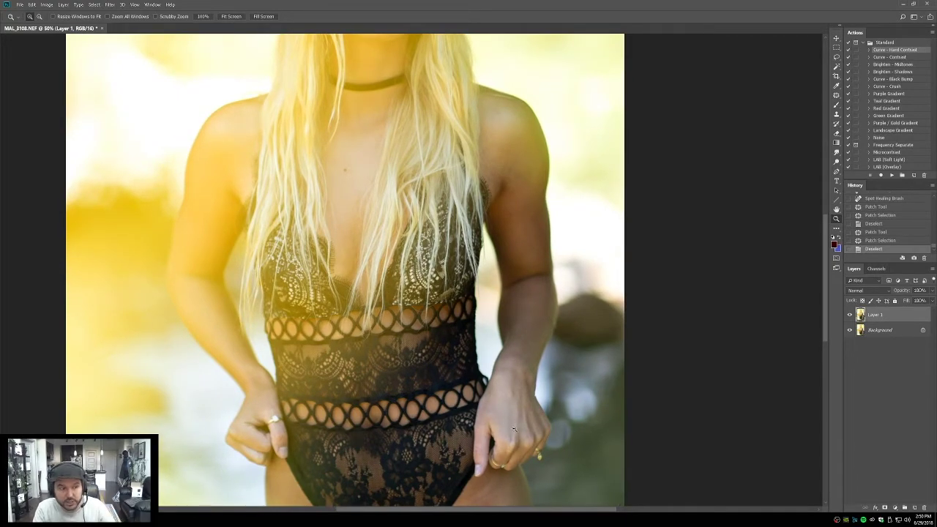
pyautogui.click(896, 508)
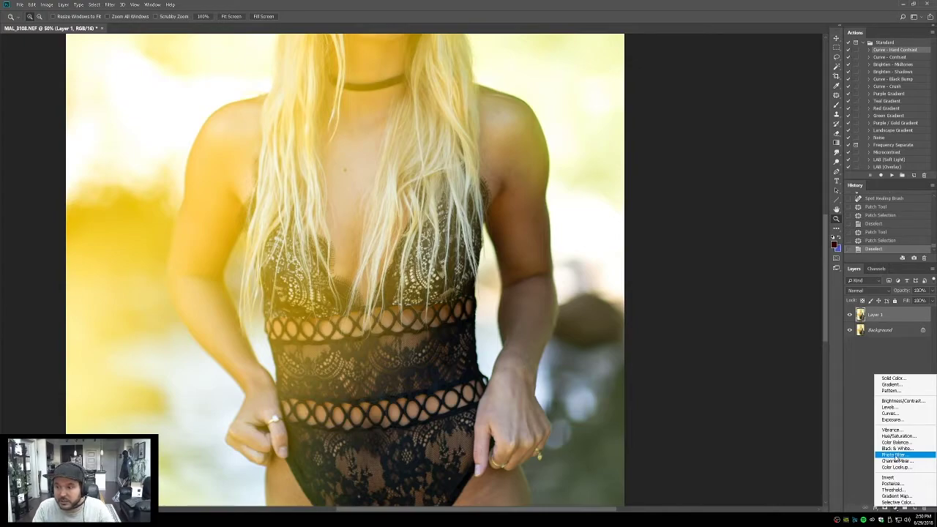
pyautogui.click(895, 455)
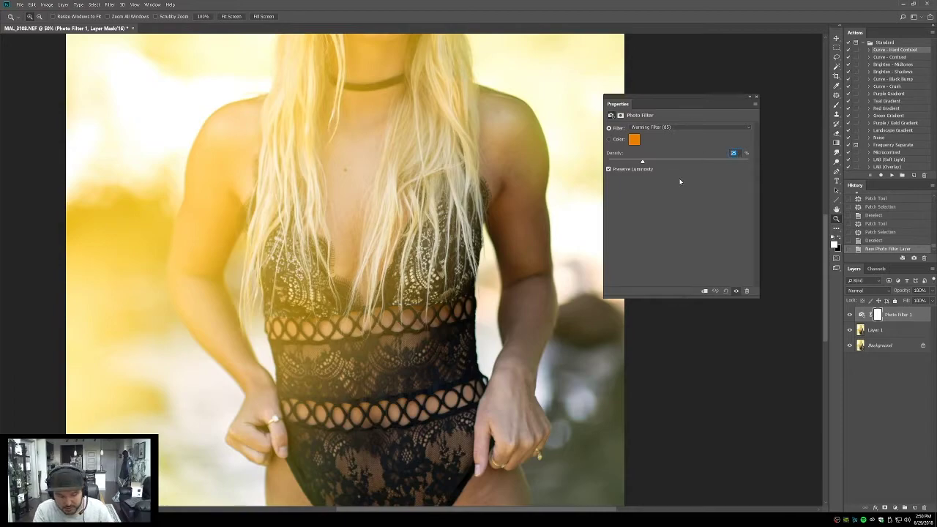
pyautogui.click(756, 97)
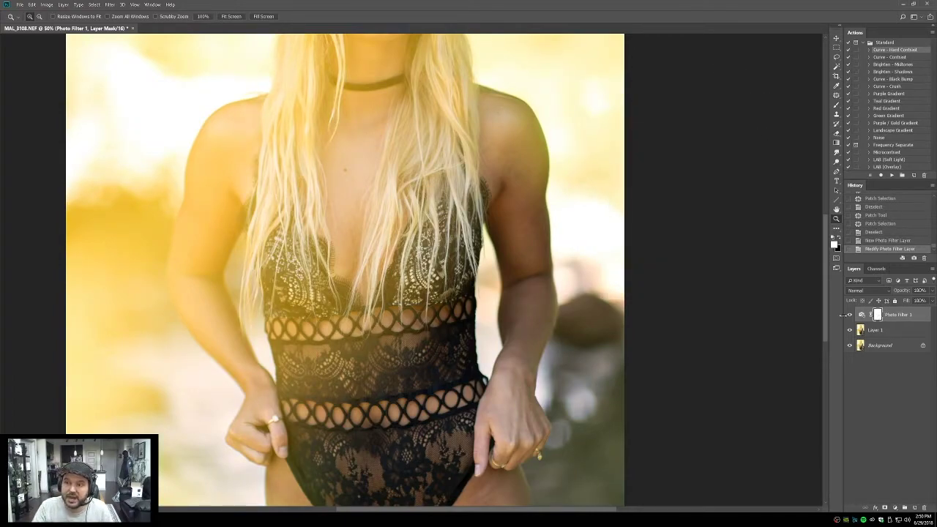
pyautogui.hotkey('ctrl', 'i')
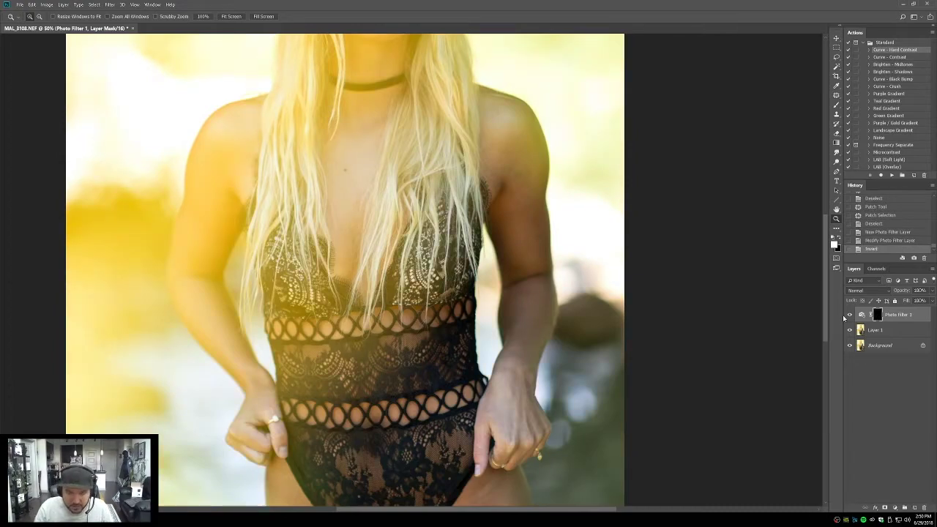
# Step: Paint the warming filter onto the forearm and hand on the photo's right side with an enlarged white brush at 55% opacity
pyautogui.press('b')
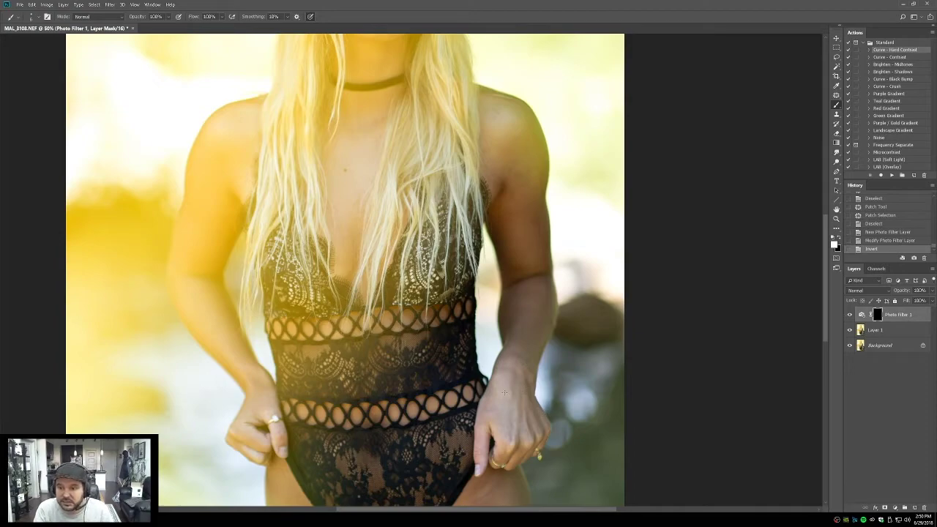
pyautogui.press(']')
pyautogui.press(']')
pyautogui.press(']')
pyautogui.press(']')
pyautogui.press(']')
pyautogui.press(']')
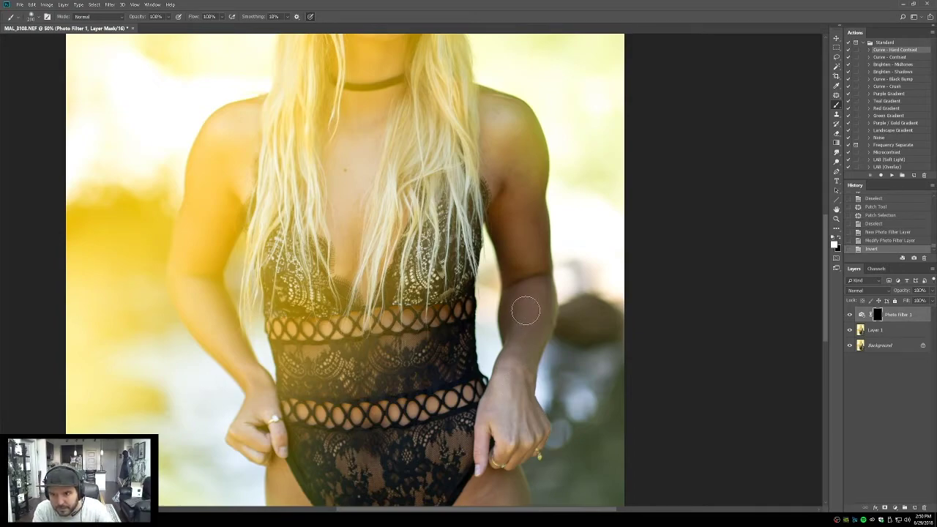
pyautogui.press('5')
pyautogui.press('5')
pyautogui.moveTo(530, 295); pyautogui.dragTo(527, 348)
pyautogui.moveTo(537, 315)
pyautogui.mouseDown()
pyautogui.moveTo(502, 420)
pyautogui.moveTo(504, 389)
pyautogui.moveTo(504, 434)
pyautogui.moveTo(516, 389)
pyautogui.moveTo(522, 438)
pyautogui.moveTo(514, 397)
pyautogui.moveTo(537, 436)
pyautogui.moveTo(535, 423)
pyautogui.moveTo(519, 438)
pyautogui.moveTo(509, 430)
pyautogui.moveTo(509, 373)
pyautogui.moveTo(484, 432)
pyautogui.mouseUp()
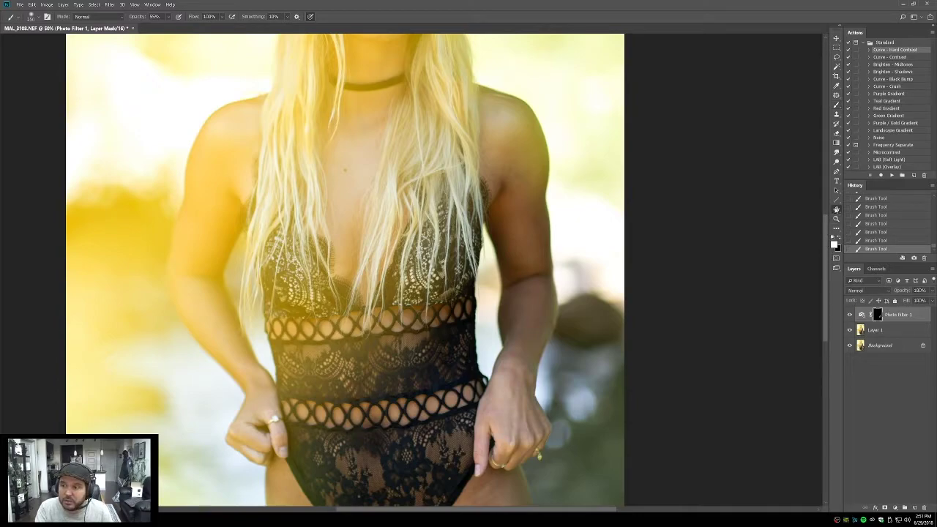
# Step: Add a Hue/Saturation adjustment layer and sample the purplish thigh on the photo's right side for its Reds range
pyautogui.doubleClick(836, 210)
pyautogui.click(836, 220)
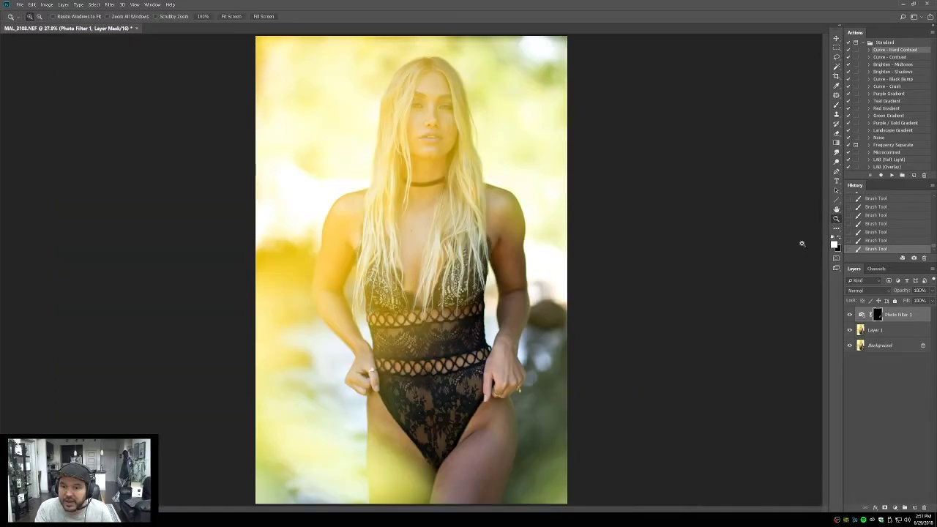
pyautogui.click(506, 355)
pyautogui.click(508, 429)
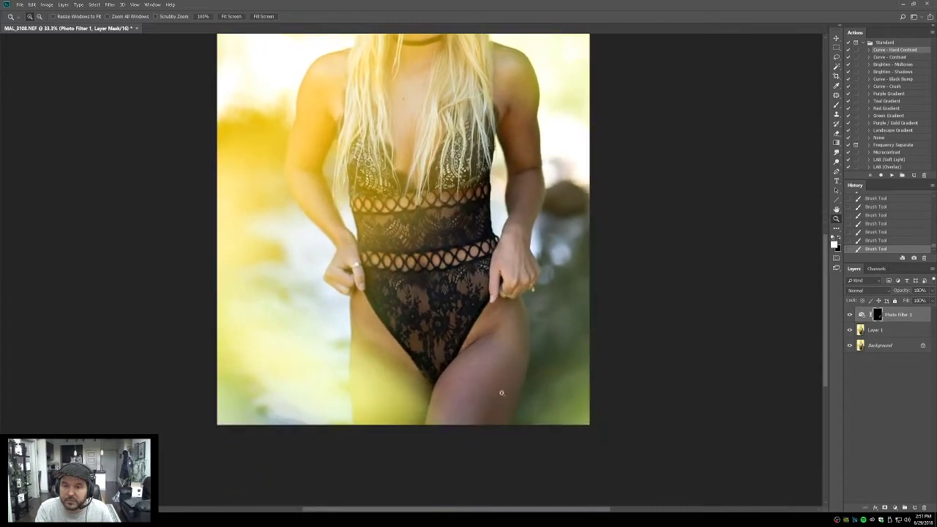
pyautogui.click(502, 391)
pyautogui.click(895, 507)
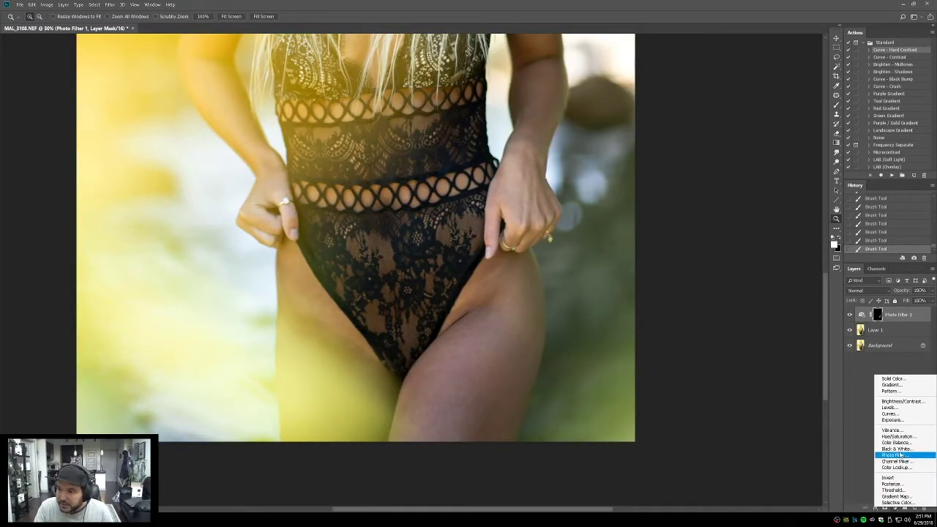
pyautogui.click(896, 440)
pyautogui.hotkey('alt', '3')
pyautogui.click(610, 197)
pyautogui.click(447, 404)
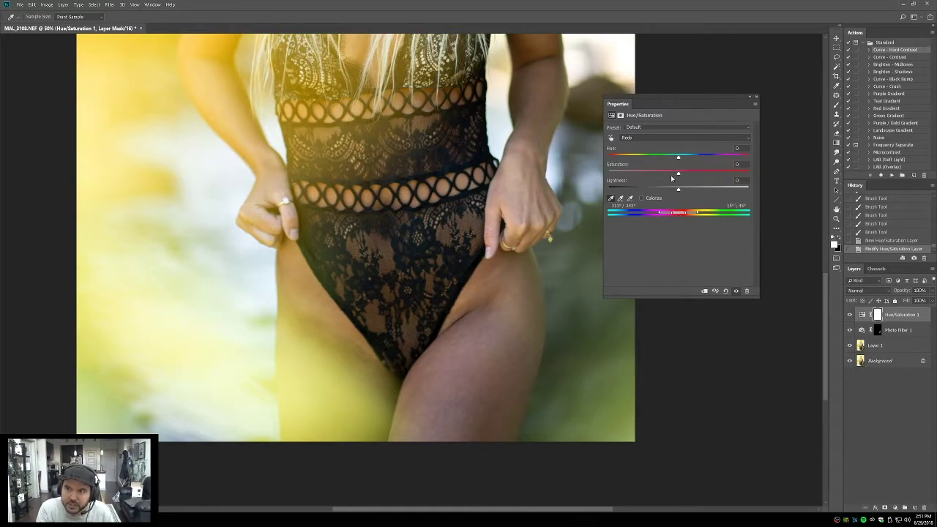
# Step: Set the Reds hue to +18 and saturation to +10, and close the adjustment's settings
pyautogui.moveTo(677, 159); pyautogui.dragTo(679, 158)
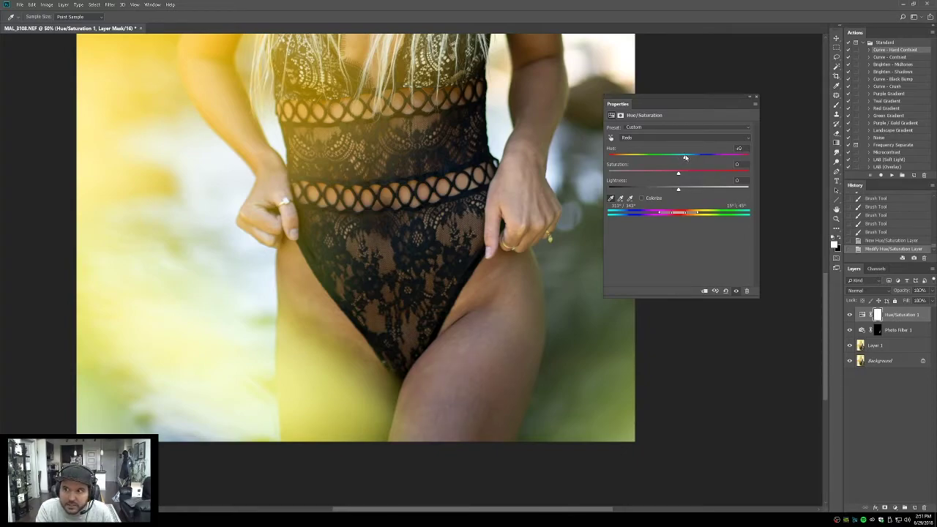
pyautogui.moveTo(678, 174); pyautogui.dragTo(680, 175)
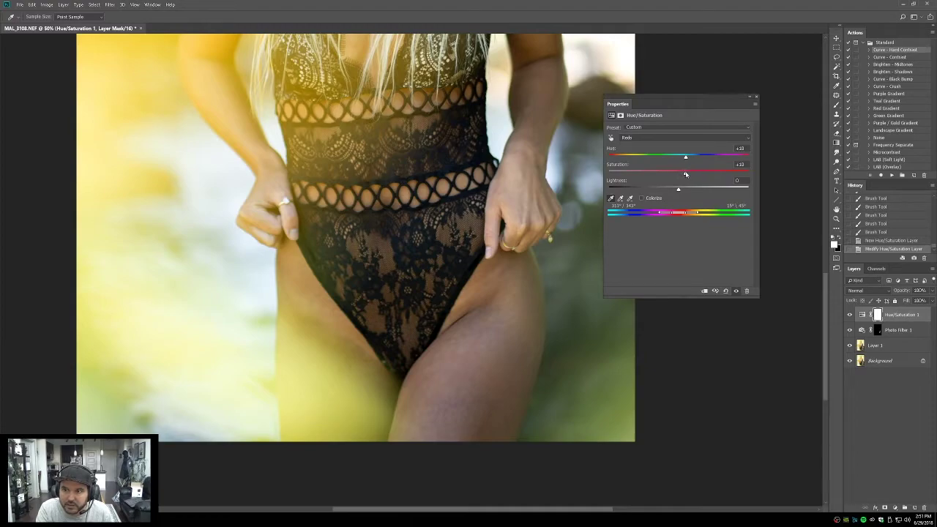
pyautogui.click(755, 99)
pyautogui.press('z')
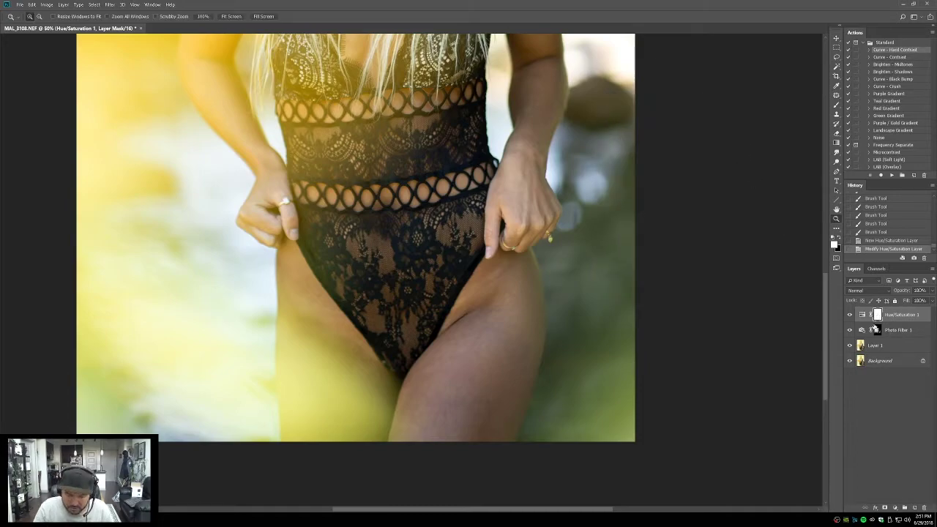
# Step: Invert the Hue/Saturation mask to black and paint the correction onto the thigh on the photo's right side with white at 55% opacity
pyautogui.hotkey('ctrl', 'i')
pyautogui.press('b')
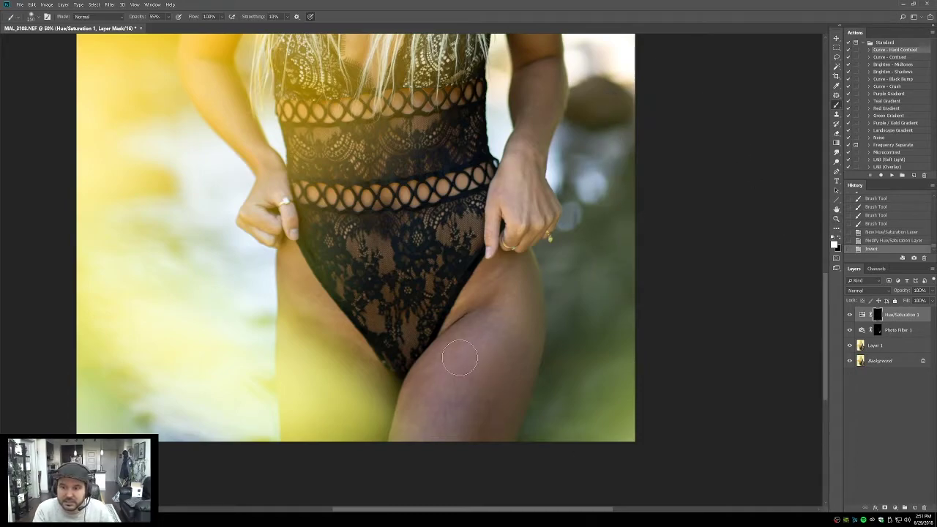
pyautogui.moveTo(432, 426); pyautogui.dragTo(465, 401)
pyautogui.moveTo(461, 366)
pyautogui.mouseDown()
pyautogui.moveTo(502, 338)
pyautogui.moveTo(476, 425)
pyautogui.mouseUp()
pyautogui.moveTo(475, 341); pyautogui.dragTo(459, 403)
pyautogui.moveTo(439, 432)
pyautogui.mouseDown()
pyautogui.moveTo(490, 327)
pyautogui.moveTo(504, 325)
pyautogui.moveTo(502, 376)
pyautogui.mouseUp()
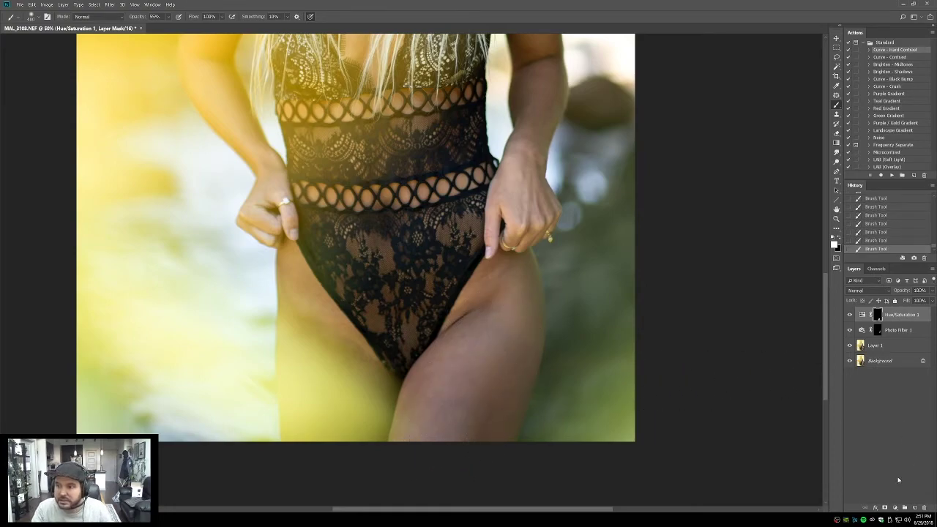
# Step: Add a second Hue/Saturation adjustment layer and sample the thigh on the photo's right side for its Reds range
pyautogui.click(894, 507)
pyautogui.click(889, 436)
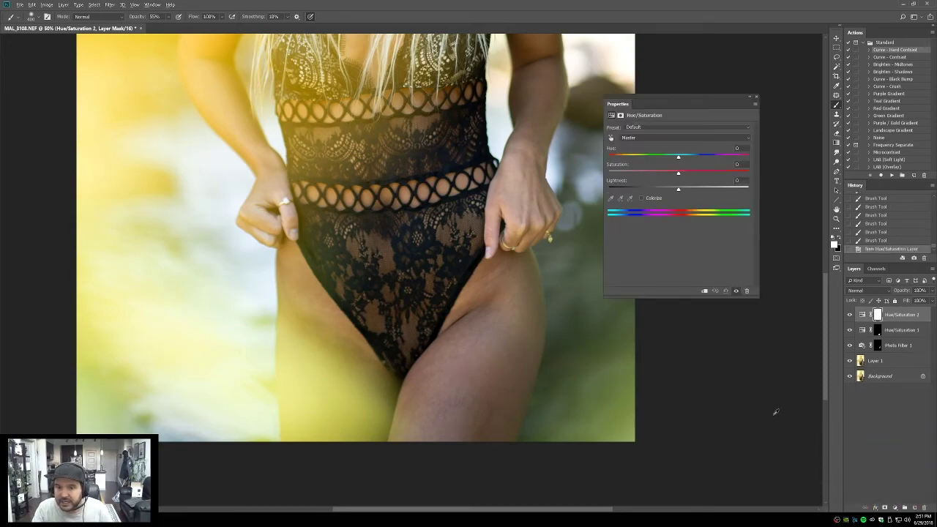
pyautogui.click(644, 138)
pyautogui.click(648, 152)
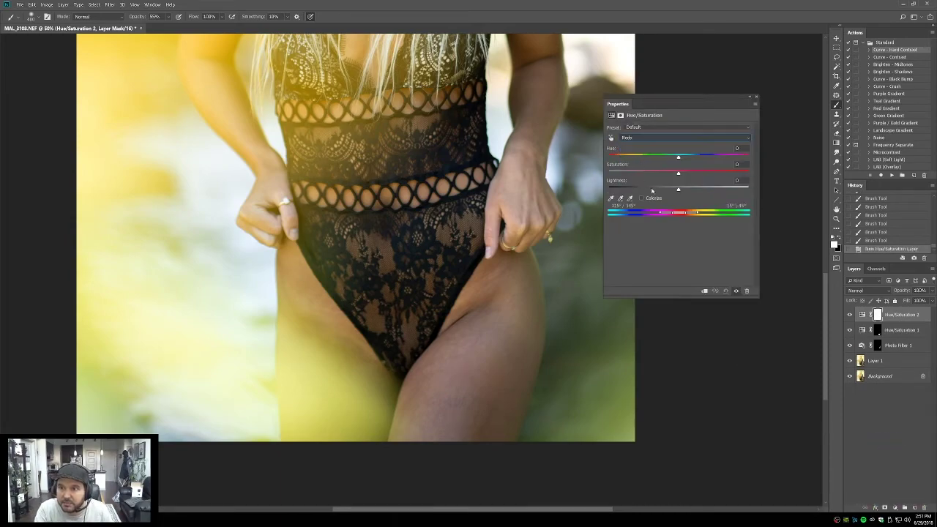
pyautogui.click(611, 199)
pyautogui.click(441, 412)
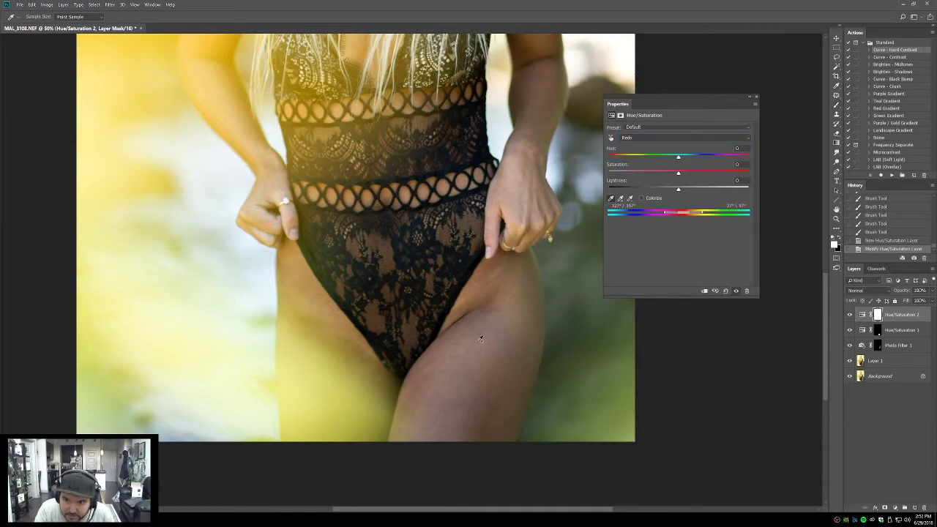
# Step: Switch the adjustment to the Magentas range, resample the purplish thigh on the photo's right side, and set the hue to +7
pyautogui.click(653, 139)
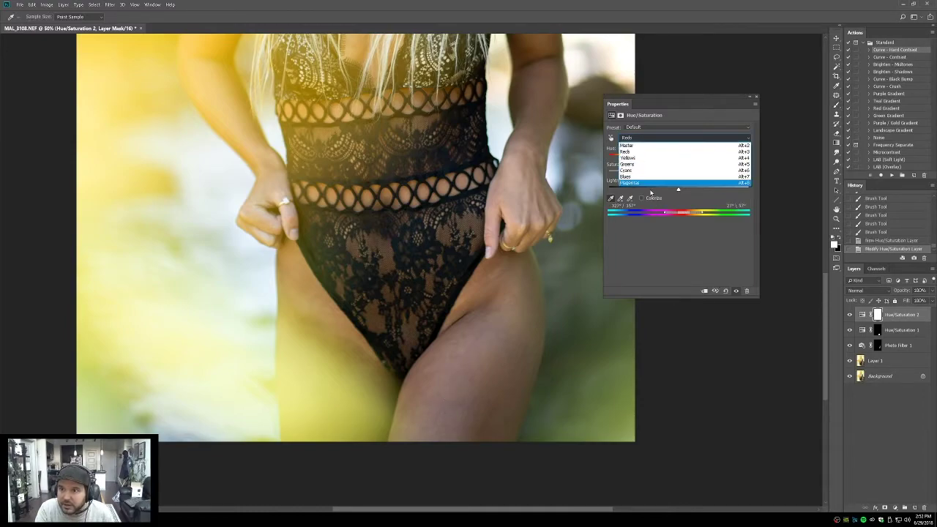
pyautogui.click(641, 183)
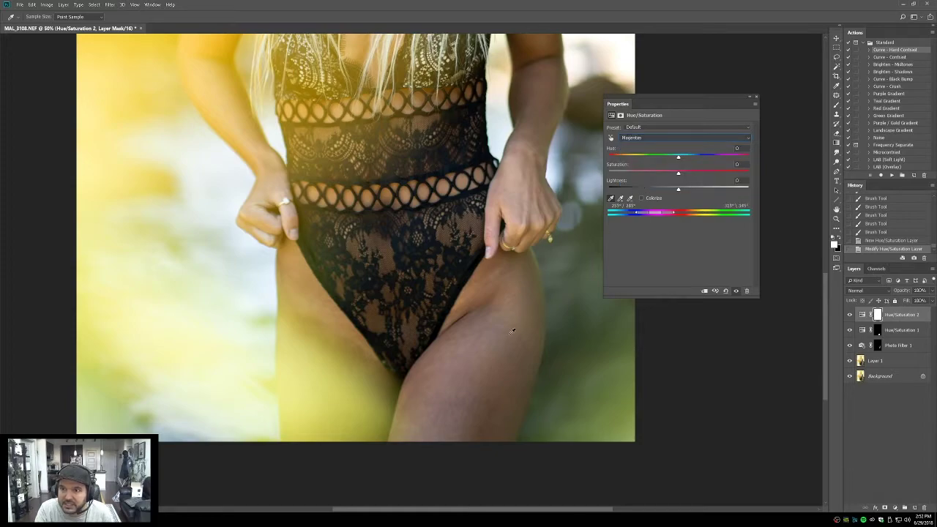
pyautogui.click(458, 401)
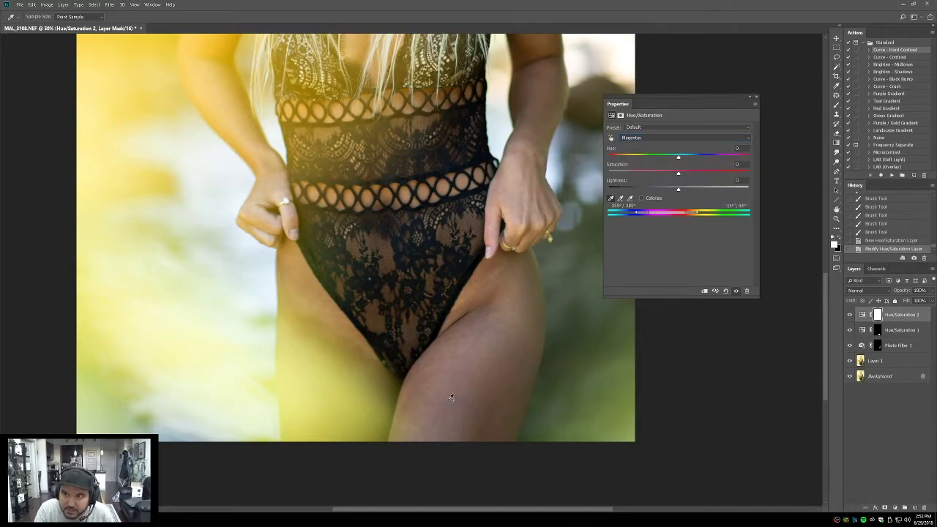
pyautogui.click(492, 327)
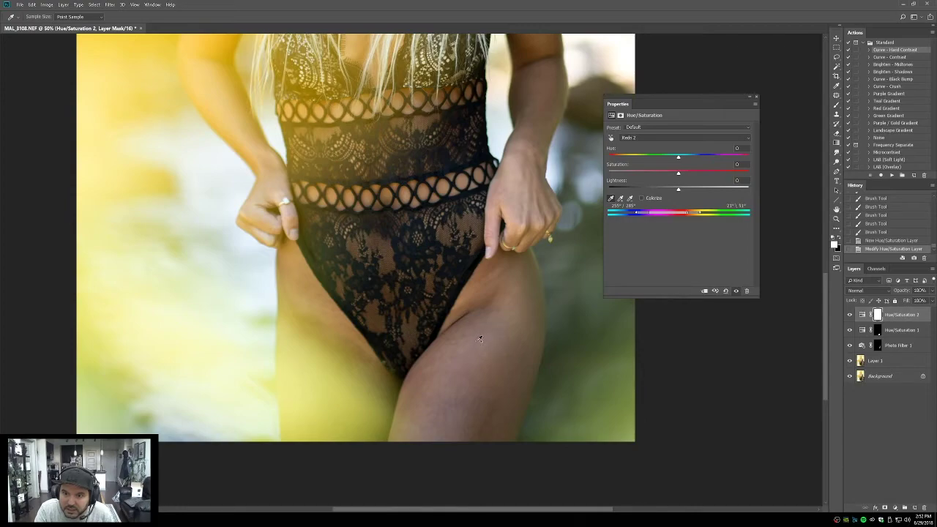
pyautogui.moveTo(675, 162); pyautogui.dragTo(683, 158)
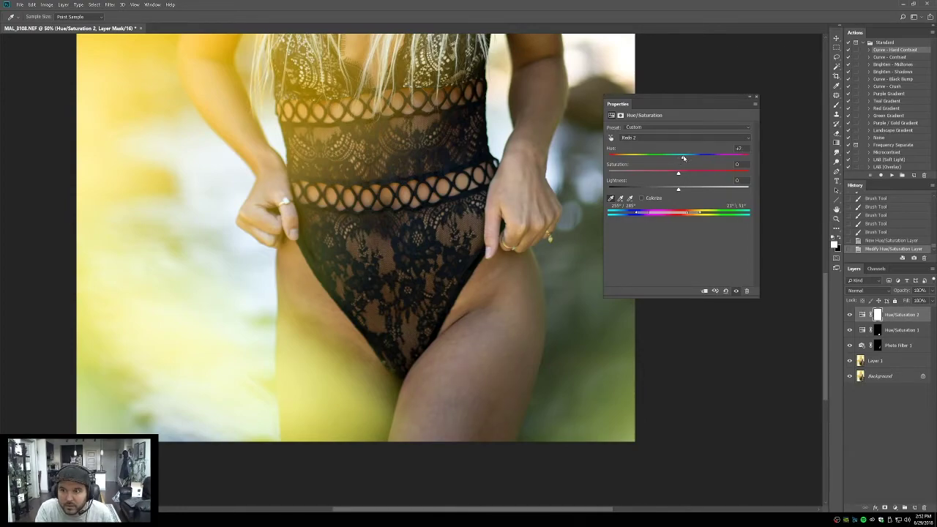
# Step: Close the settings, invert the new mask to black, and paint the correction onto the thigh with white at 55% opacity
pyautogui.click(756, 98)
pyautogui.hotkey('ctrl', 'i')
pyautogui.press('b')
pyautogui.moveTo(479, 344)
pyautogui.mouseDown()
pyautogui.moveTo(442, 420)
pyautogui.moveTo(446, 436)
pyautogui.moveTo(425, 419)
pyautogui.moveTo(486, 330)
pyautogui.moveTo(461, 360)
pyautogui.mouseUp()
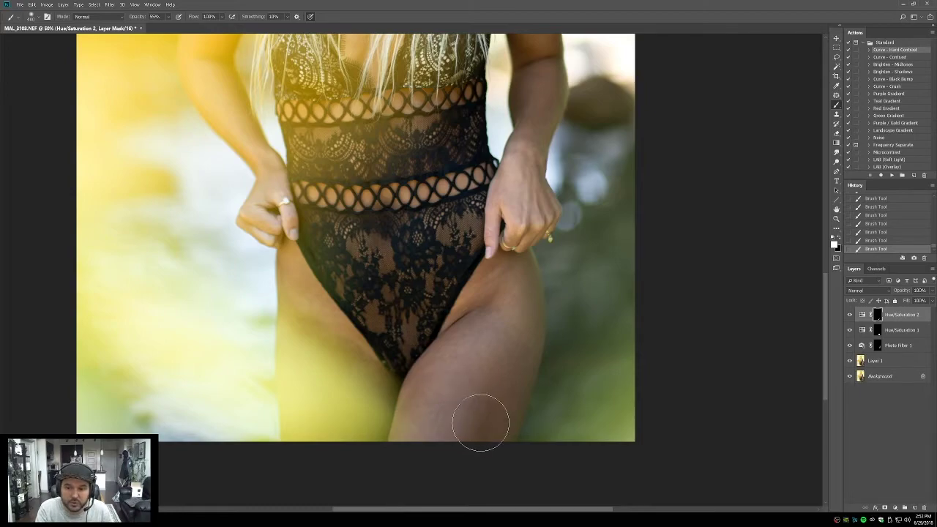
# Step: Examine the corrected thigh and the face up close, and return to the whole photo
pyautogui.click(836, 218)
pyautogui.moveTo(396, 389); pyautogui.dragTo(488, 444)
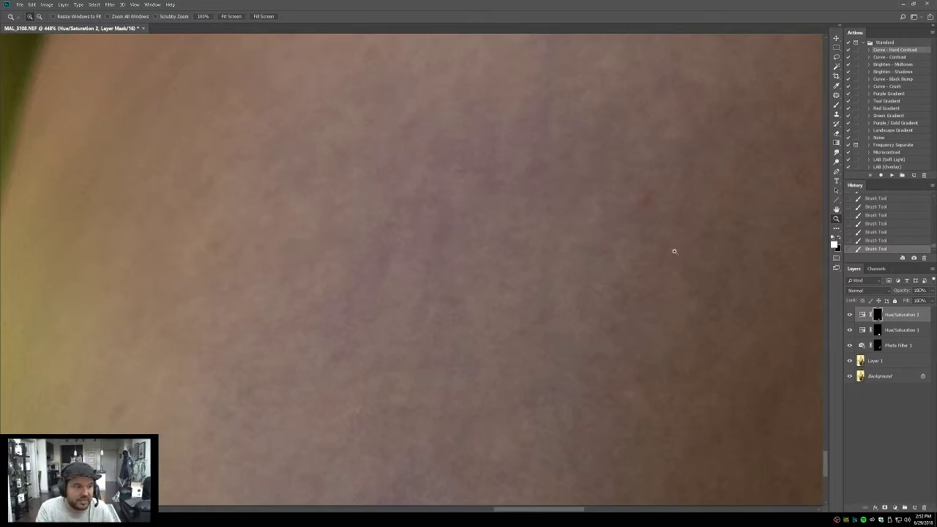
pyautogui.doubleClick(837, 209)
pyautogui.click(837, 218)
pyautogui.moveTo(353, 64); pyautogui.dragTo(485, 192)
pyautogui.click(437, 180)
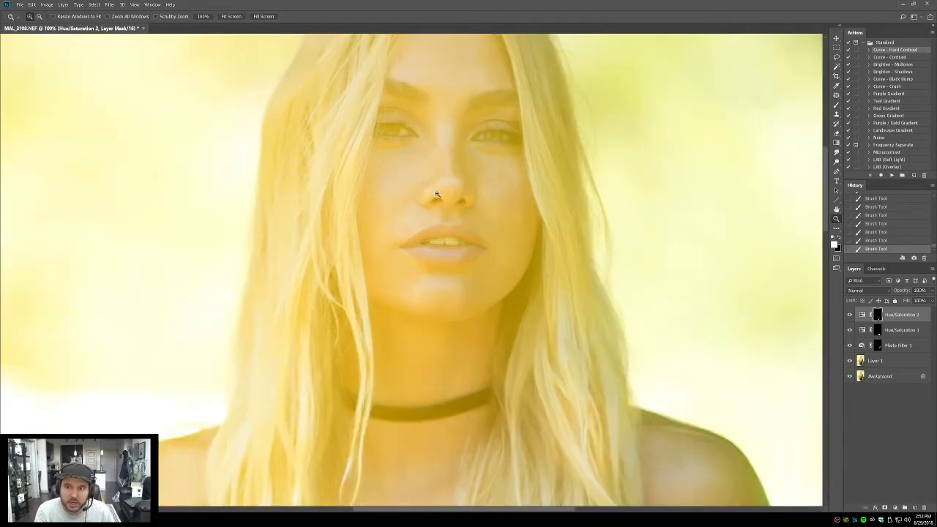
pyautogui.click(436, 194)
pyautogui.click(435, 189)
pyautogui.keyDown('alt'); pyautogui.click(431, 263); pyautogui.keyUp('alt')
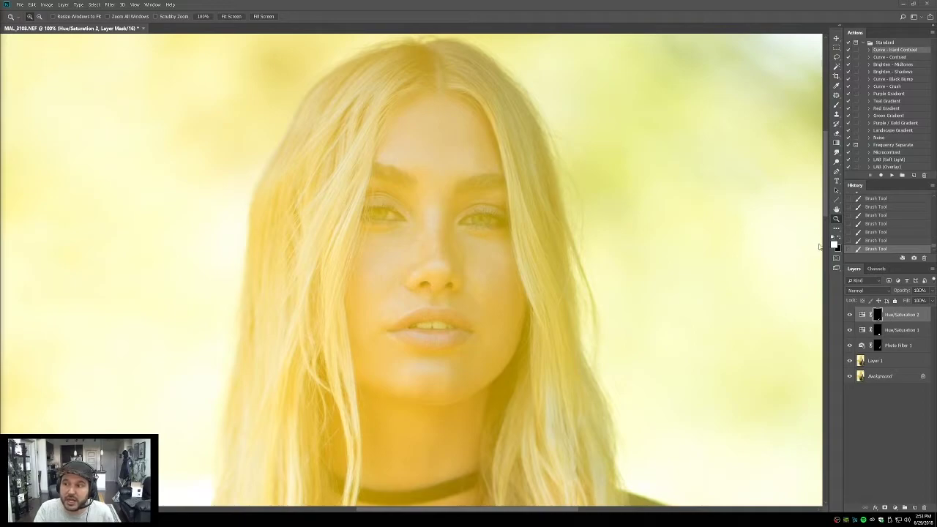
pyautogui.click(836, 210)
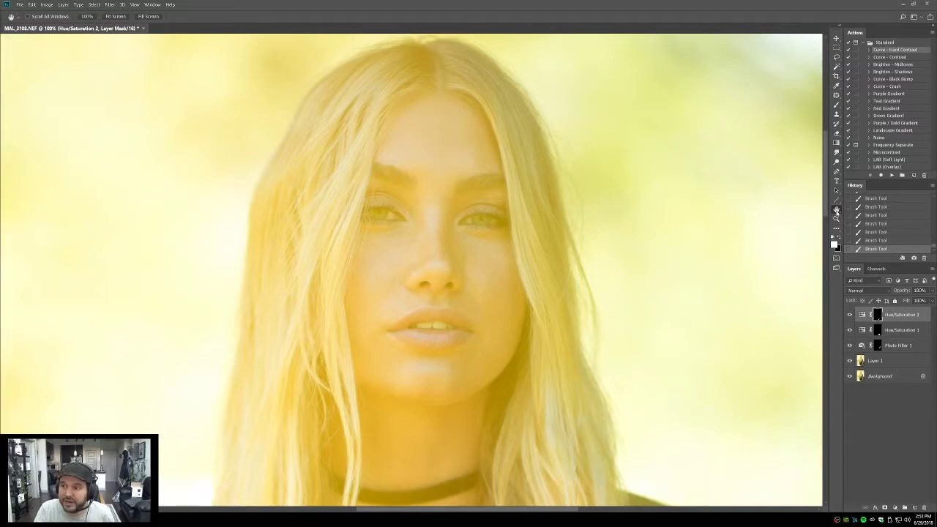
pyautogui.doubleClick(836, 210)
pyautogui.click(837, 219)
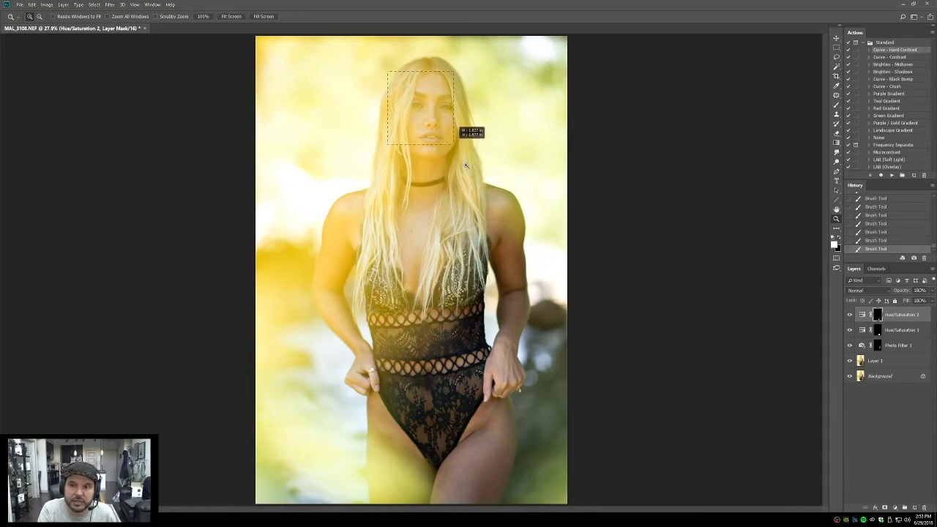
# Step: Stamp all visible layers into a new top layer and dodge the under-eye and cheek on the photo's left side at 5% midtone exposure
pyautogui.click(435, 91)
pyautogui.click(388, 196)
pyautogui.hotkey('ctrl', 'shift', 'alt', 'e')
pyautogui.press('o')
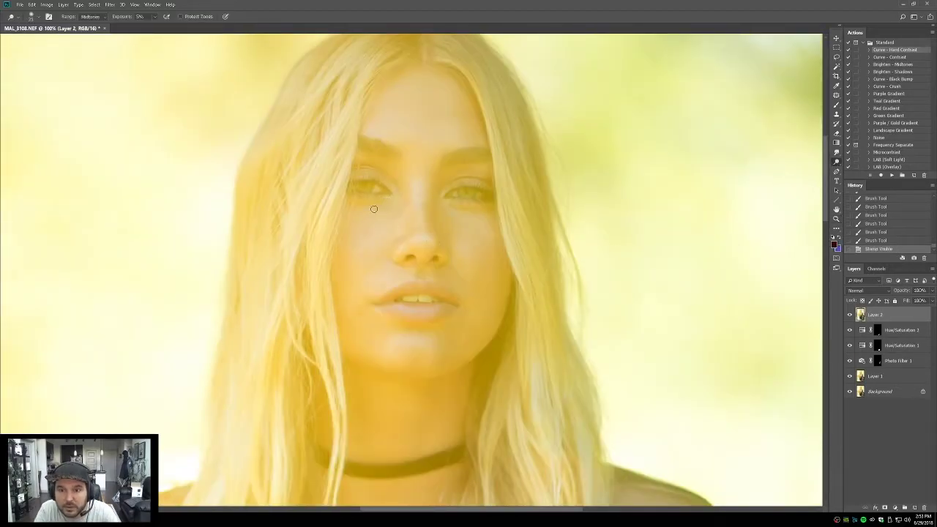
pyautogui.moveTo(388, 207)
pyautogui.mouseDown()
pyautogui.moveTo(379, 221)
pyautogui.moveTo(390, 200)
pyautogui.mouseUp()
pyautogui.moveTo(391, 202); pyautogui.dragTo(393, 219)
pyautogui.moveTo(388, 249); pyautogui.dragTo(385, 260)
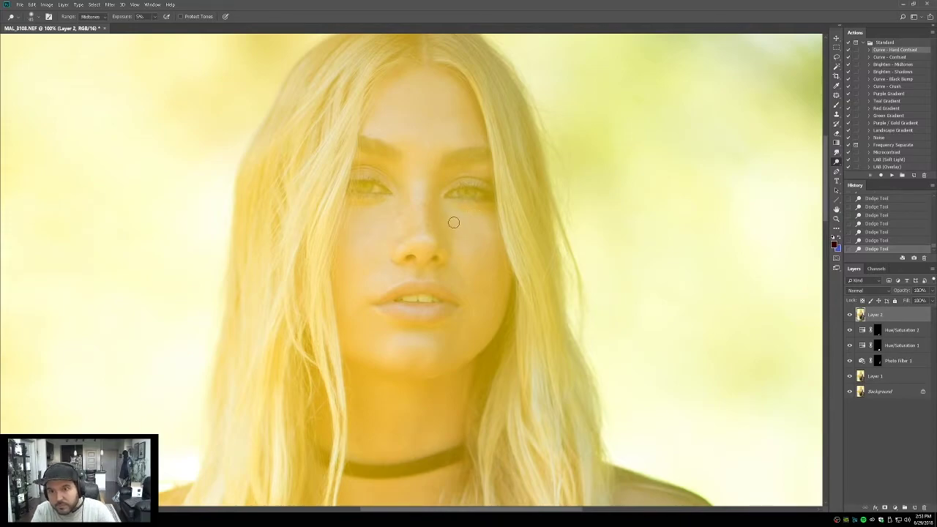
# Step: Dodge the remaining dark spots on the face with smaller and larger brush sizes at 5% midtone exposure
pyautogui.press('[')
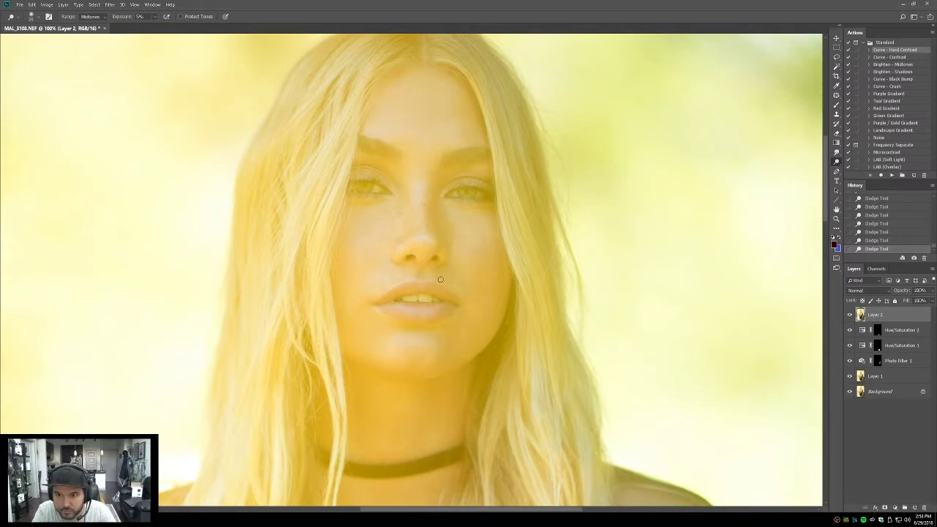
pyautogui.press(']')
pyautogui.press(']')
pyautogui.press(']')
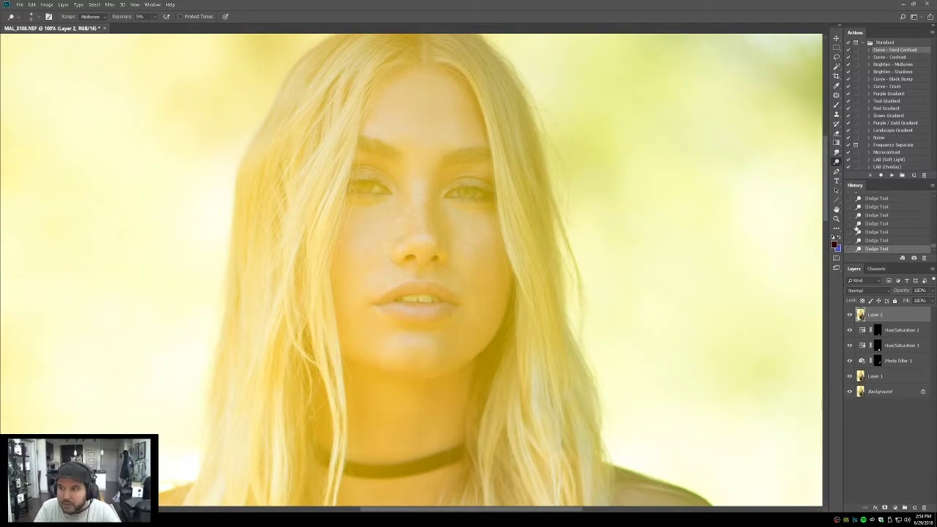
# Step: Inspect the skin texture beside the corner of the mouth at high magnification and return to 100% view
pyautogui.press('z')
pyautogui.click(366, 303)
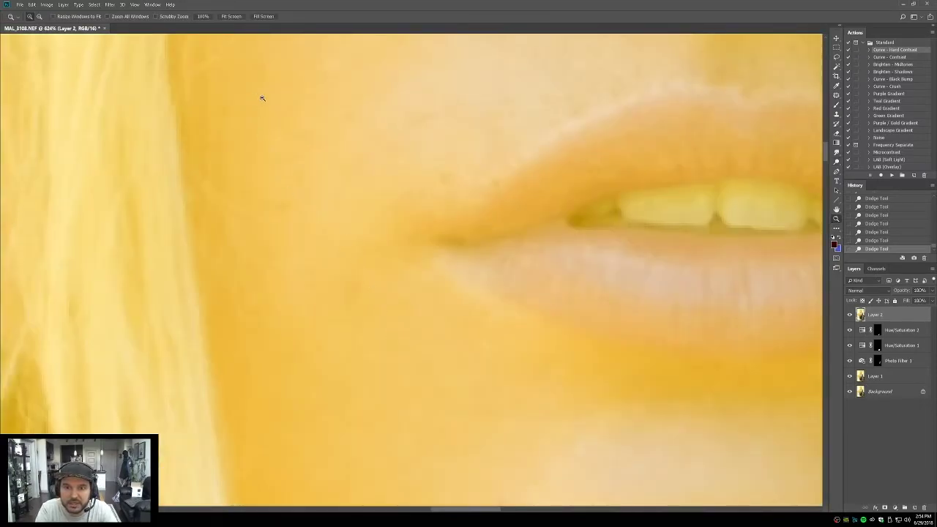
pyautogui.click(443, 306)
pyautogui.press('o')
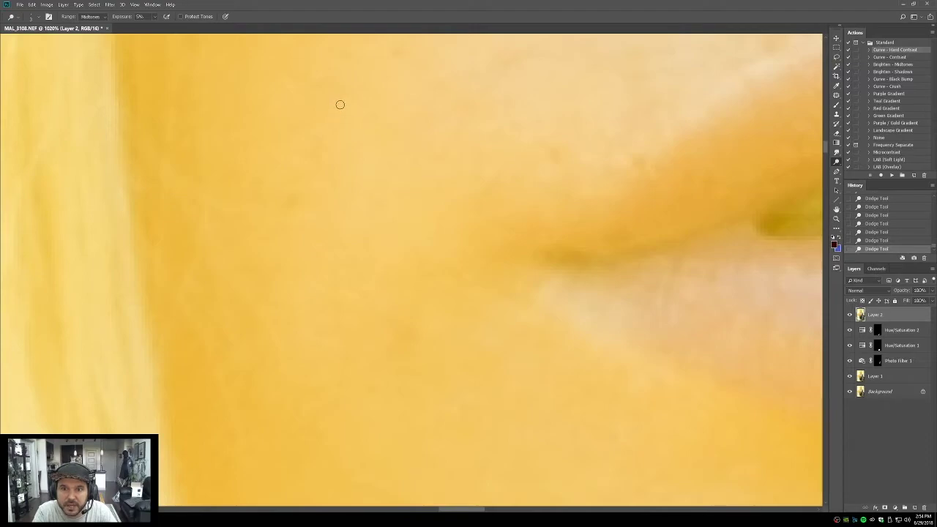
pyautogui.doubleClick(836, 218)
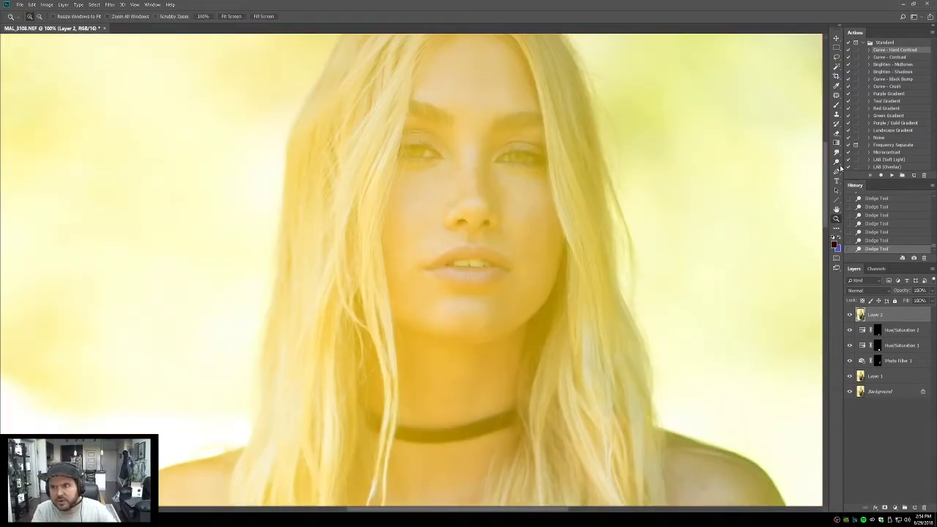
# Step: Burn the bright skin beside the mouth on the photo's right side and dodge the jaw and chin at 5% exposure
pyautogui.click(835, 162)
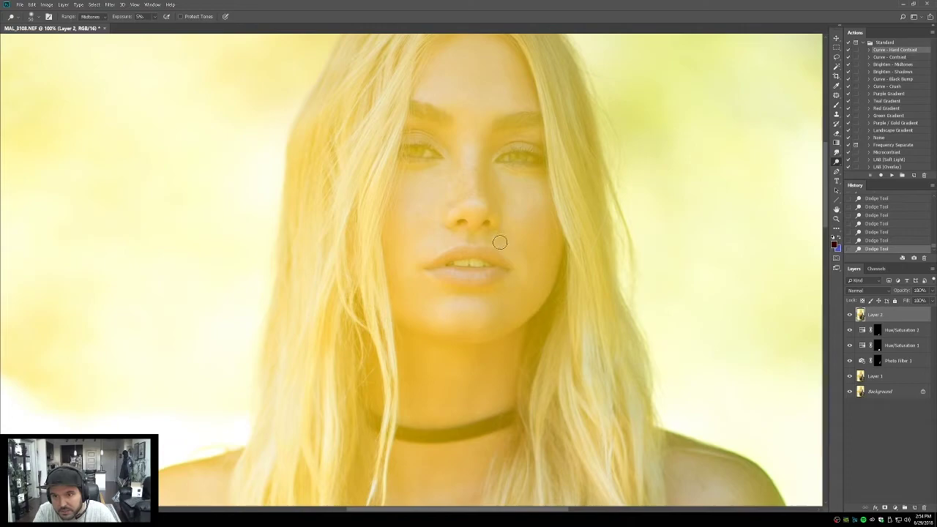
pyautogui.keyDown('alt'); pyautogui.click(520, 282); pyautogui.keyUp('alt')
pyautogui.keyDown('alt'); pyautogui.click(523, 261); pyautogui.keyUp('alt')
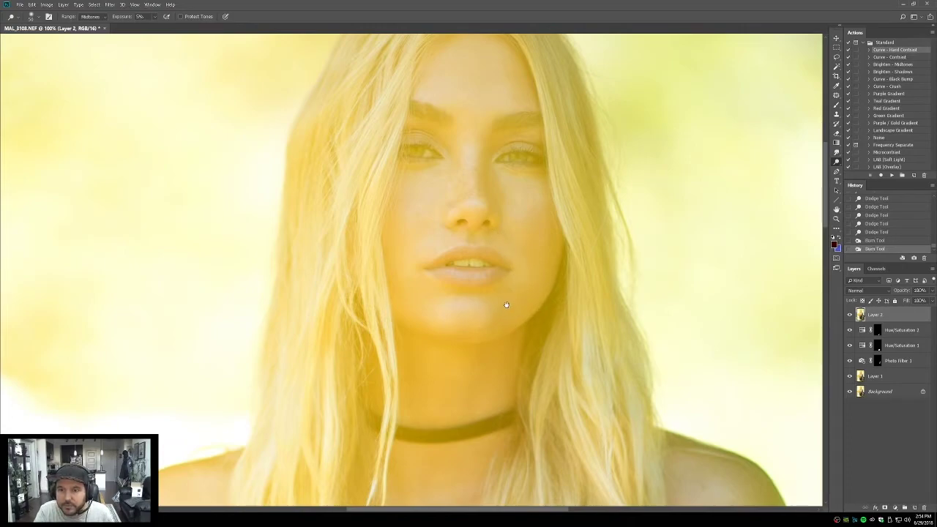
pyautogui.hscroll(1, 504, 307)
pyautogui.click(401, 296)
pyautogui.click(480, 286)
# Step: Set the face dodge-and-burn layer's opacity to 50% and compare the face with the layer hidden and shown
pyautogui.click(890, 293)
pyautogui.write('50')
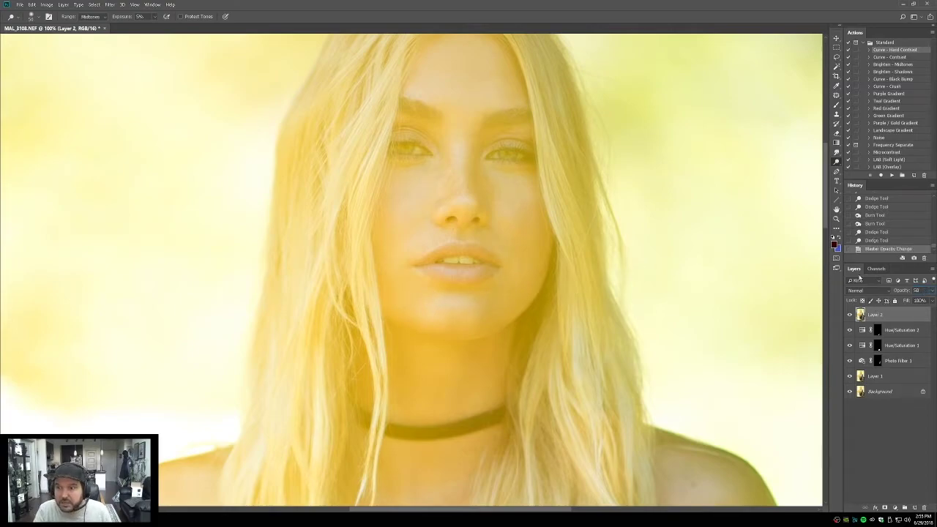
pyautogui.click(849, 315)
pyautogui.click(849, 315)
pyautogui.click(849, 315)
pyautogui.click(849, 314)
# Step: Stamp the visible layers into a new top layer and dodge dark patches along the inner thigh on the photo's right side at 5% exposure
pyautogui.doubleClick(837, 209)
pyautogui.click(836, 219)
pyautogui.moveTo(435, 317); pyautogui.dragTo(530, 500)
pyautogui.moveTo(439, 419); pyautogui.dragTo(488, 342)
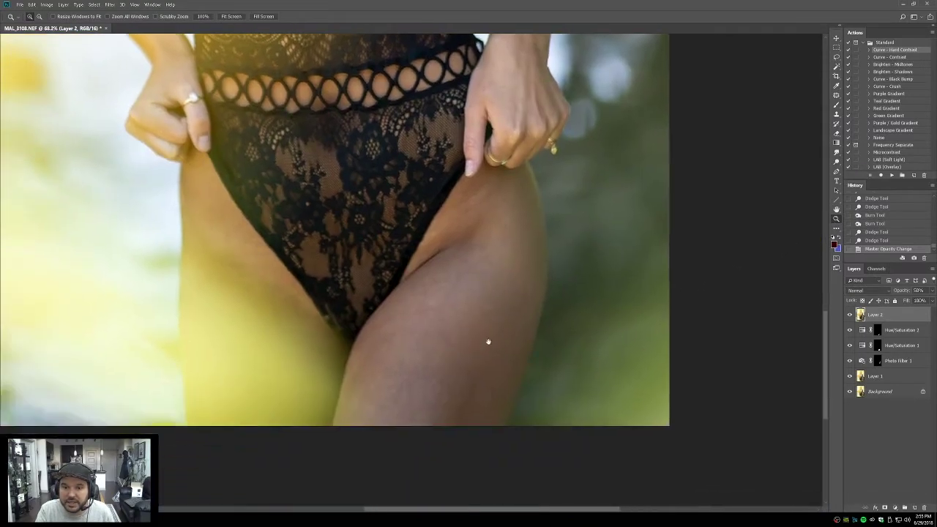
pyautogui.hotkey('ctrl', 'shift', 'alt', 'e')
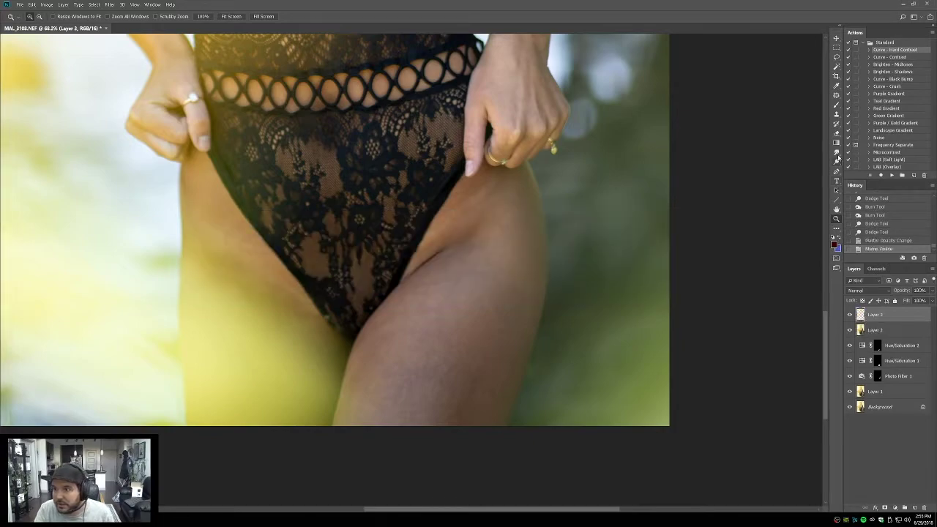
pyautogui.click(836, 163)
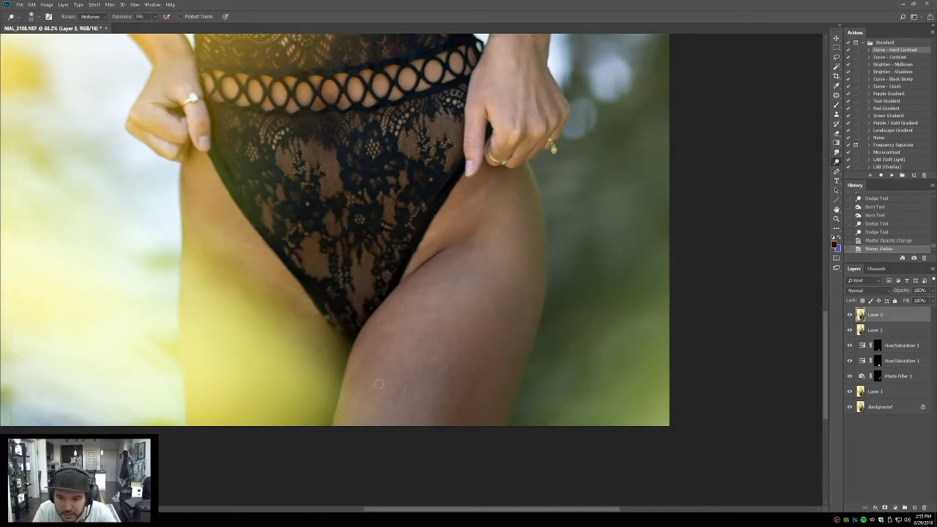
pyautogui.click(354, 382)
pyautogui.click(366, 361)
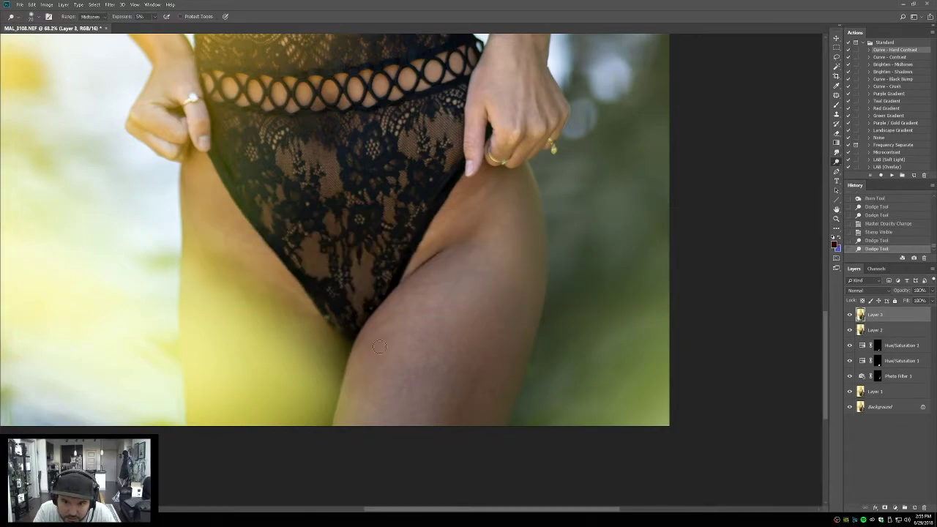
pyautogui.click(371, 360)
pyautogui.click(384, 338)
pyautogui.click(374, 355)
pyautogui.click(361, 363)
pyautogui.click(369, 347)
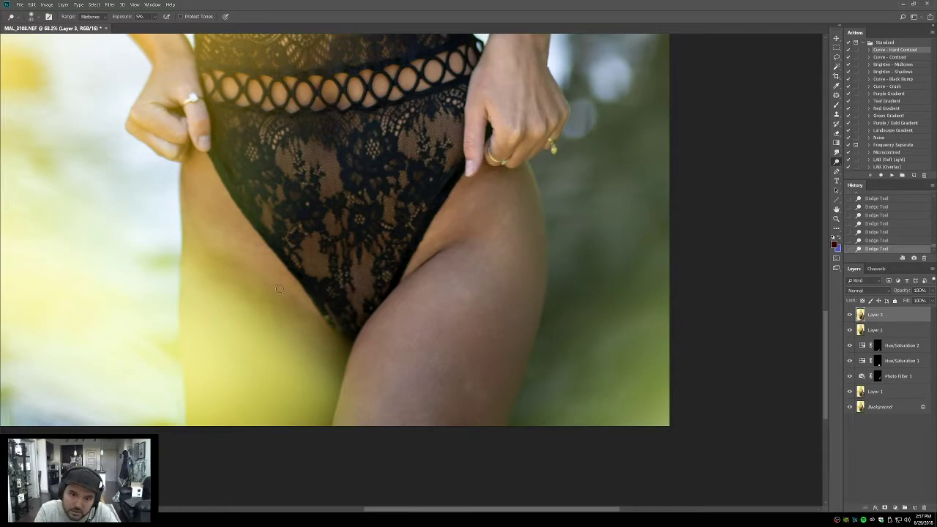
# Step: Dodge the uneven shadows on the thigh at the photo's left and along the length of the other thigh up to the hip
pyautogui.moveTo(255, 277)
pyautogui.mouseDown()
pyautogui.moveTo(222, 254)
pyautogui.moveTo(239, 233)
pyautogui.mouseUp()
pyautogui.moveTo(391, 414)
pyautogui.mouseDown()
pyautogui.moveTo(472, 368)
pyautogui.moveTo(449, 281)
pyautogui.moveTo(461, 242)
pyautogui.mouseUp()
pyautogui.moveTo(472, 210)
pyautogui.mouseDown()
pyautogui.moveTo(501, 223)
pyautogui.moveTo(484, 238)
pyautogui.moveTo(501, 235)
pyautogui.moveTo(499, 248)
pyautogui.mouseUp()
# Step: Set the thigh dodging layer's opacity to 66% and compare the thighs with the layer hidden and shown
pyautogui.write('66')
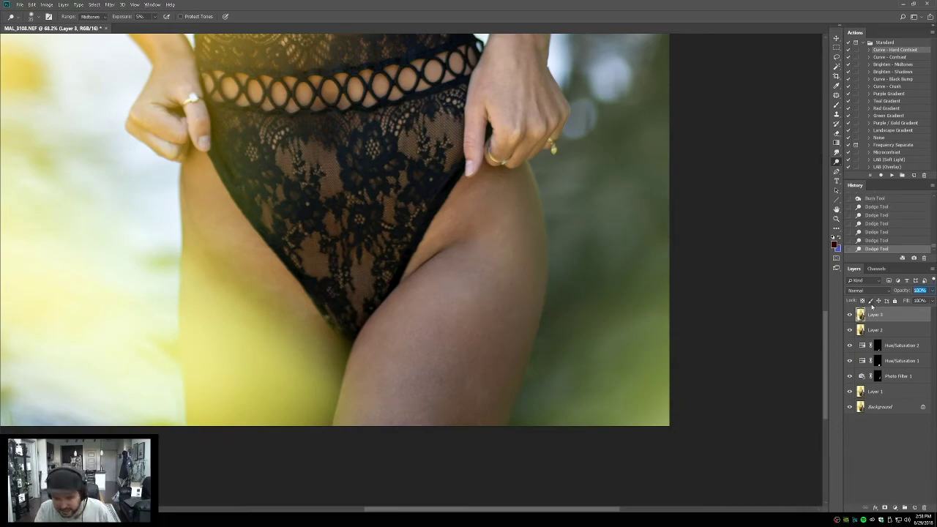
pyautogui.press('Return')
pyautogui.click(849, 315)
pyautogui.click(849, 314)
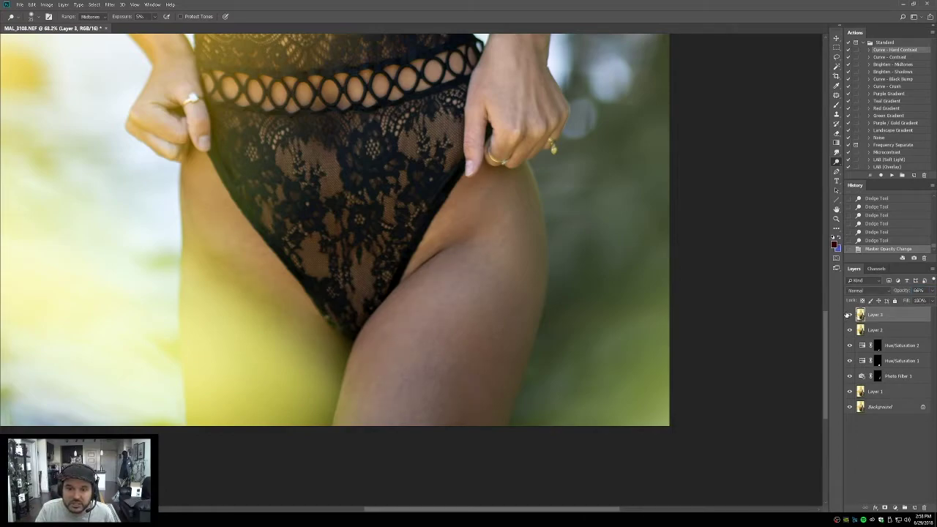
pyautogui.click(848, 315)
pyautogui.click(847, 316)
pyautogui.click(847, 315)
pyautogui.click(847, 315)
pyautogui.click(847, 315)
pyautogui.click(847, 314)
pyautogui.click(847, 315)
pyautogui.click(846, 315)
# Step: Paint sampled skin tones over the thighs on a new layer with a 15% opacity brush, and set the layer's blend mode to Color
pyautogui.click(914, 507)
pyautogui.click(837, 104)
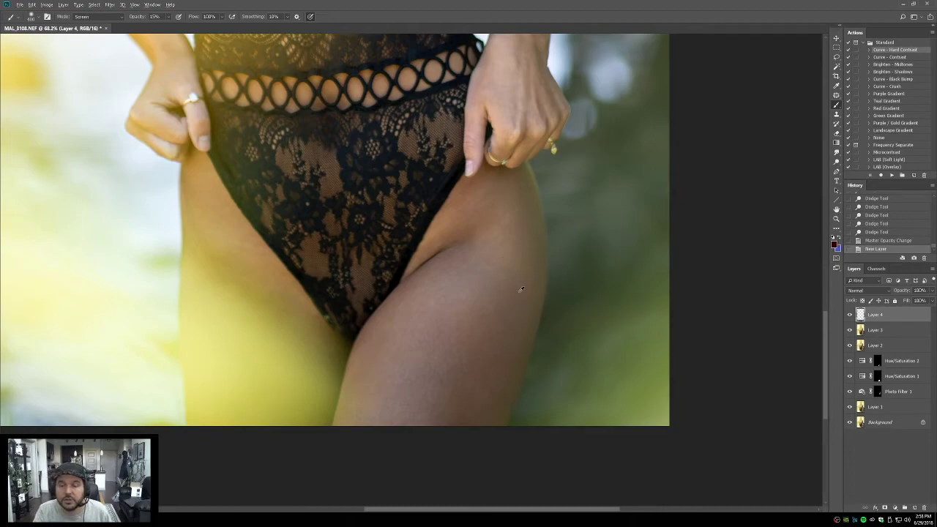
pyautogui.moveTo(470, 227)
pyautogui.mouseDown()
pyautogui.moveTo(489, 300)
pyautogui.moveTo(504, 276)
pyautogui.moveTo(466, 408)
pyautogui.moveTo(501, 294)
pyautogui.moveTo(501, 260)
pyautogui.moveTo(463, 383)
pyautogui.moveTo(455, 377)
pyautogui.moveTo(463, 286)
pyautogui.moveTo(394, 421)
pyautogui.moveTo(444, 287)
pyautogui.moveTo(396, 421)
pyautogui.moveTo(451, 281)
pyautogui.moveTo(482, 251)
pyautogui.moveTo(434, 334)
pyautogui.moveTo(404, 356)
pyautogui.moveTo(399, 317)
pyautogui.moveTo(364, 418)
pyautogui.moveTo(382, 358)
pyautogui.moveTo(374, 384)
pyautogui.moveTo(438, 313)
pyautogui.moveTo(407, 410)
pyautogui.moveTo(478, 270)
pyautogui.moveTo(462, 356)
pyautogui.moveTo(500, 234)
pyautogui.moveTo(488, 211)
pyautogui.moveTo(476, 217)
pyautogui.moveTo(489, 192)
pyautogui.moveTo(471, 214)
pyautogui.moveTo(486, 189)
pyautogui.moveTo(465, 211)
pyautogui.moveTo(489, 189)
pyautogui.moveTo(470, 210)
pyautogui.mouseUp()
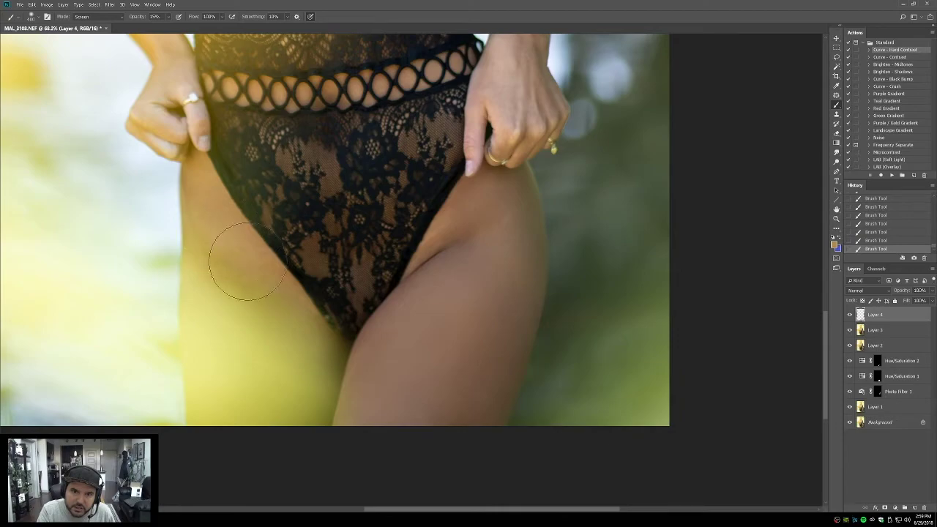
pyautogui.click(868, 290)
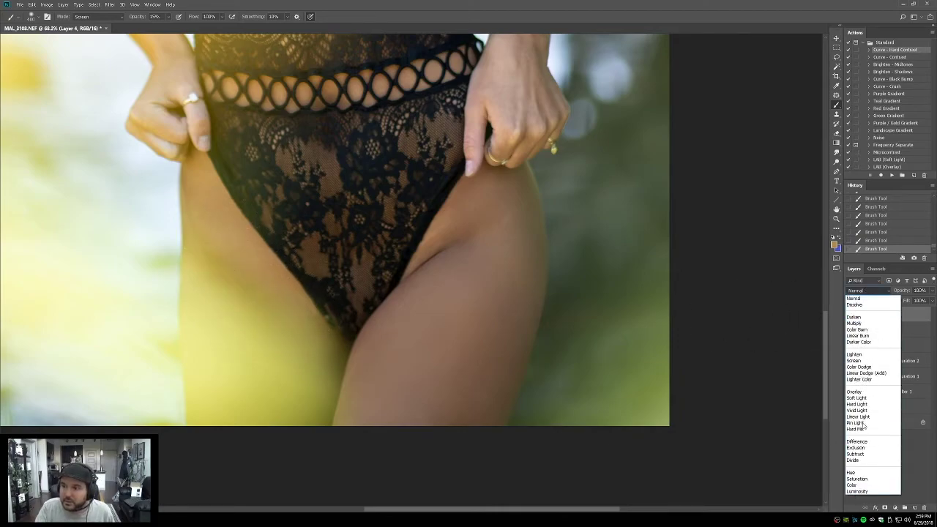
pyautogui.click(851, 485)
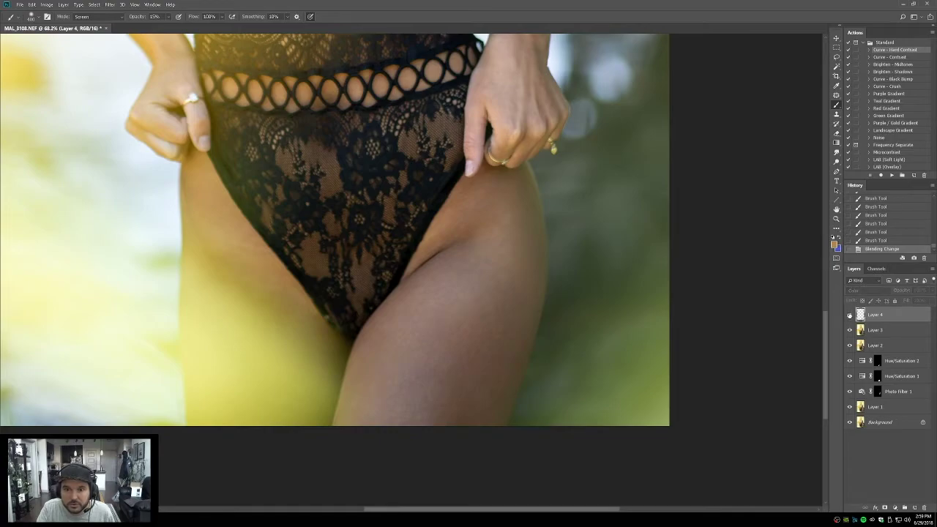
# Step: Compare the whole retouched portrait with the original background by toggling the visibility of all the other layers
pyautogui.doubleClick(836, 209)
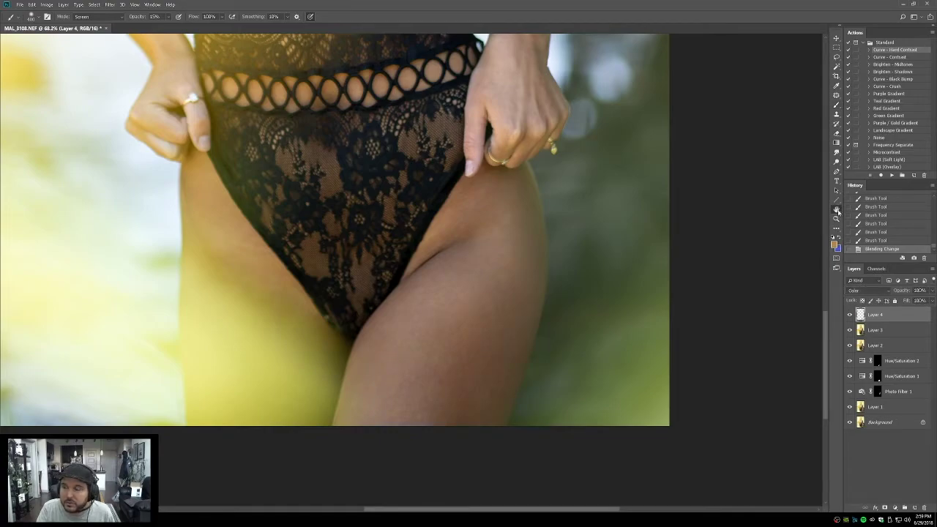
pyautogui.keyDown('alt'); pyautogui.click(851, 423); pyautogui.keyUp('alt')
pyautogui.keyDown('alt'); pyautogui.click(850, 423); pyautogui.keyUp('alt')
pyautogui.keyDown('alt'); pyautogui.click(851, 423); pyautogui.keyUp('alt')
pyautogui.keyDown('alt'); pyautogui.click(850, 423); pyautogui.keyUp('alt')
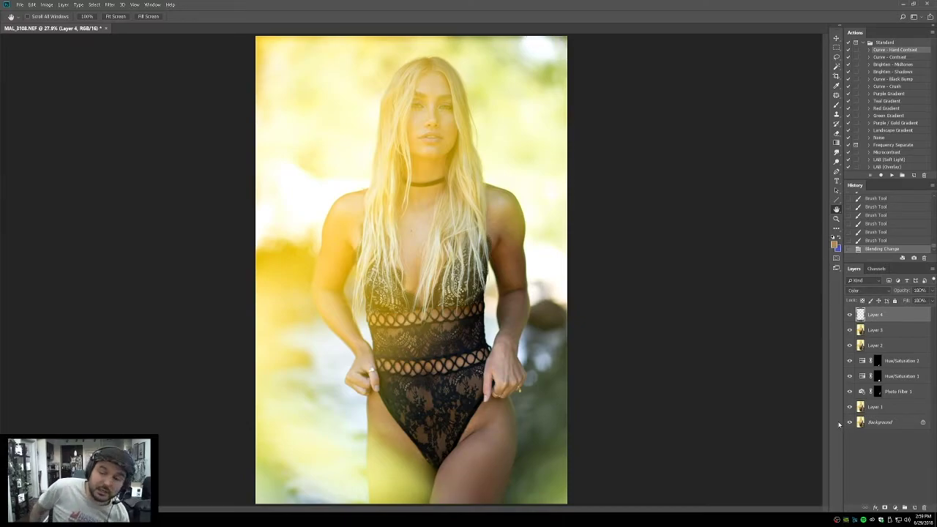
# Step: Create a new layer and paint sampled skin tone over the dark forearm at the photo's right with a 15% opacity brush
pyautogui.click(836, 219)
pyautogui.moveTo(604, 421); pyautogui.dragTo(669, 406)
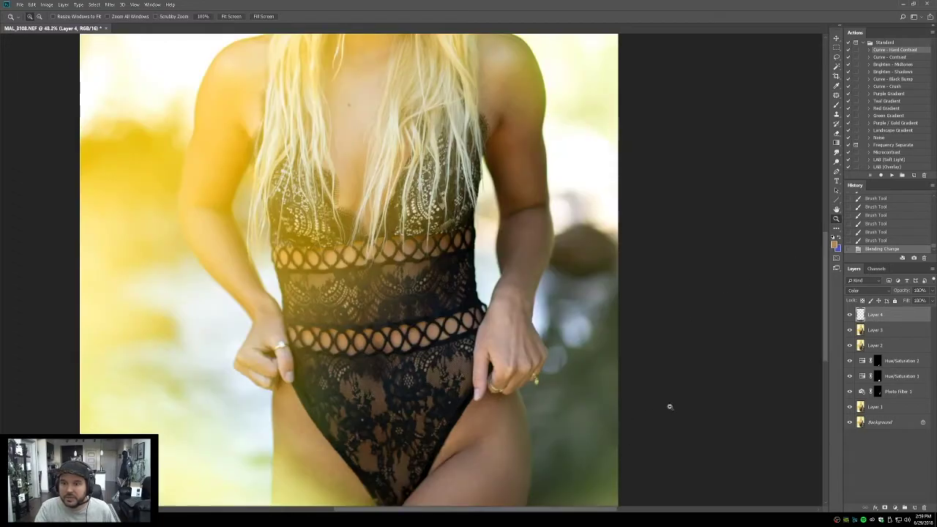
pyautogui.click(914, 507)
pyautogui.click(836, 105)
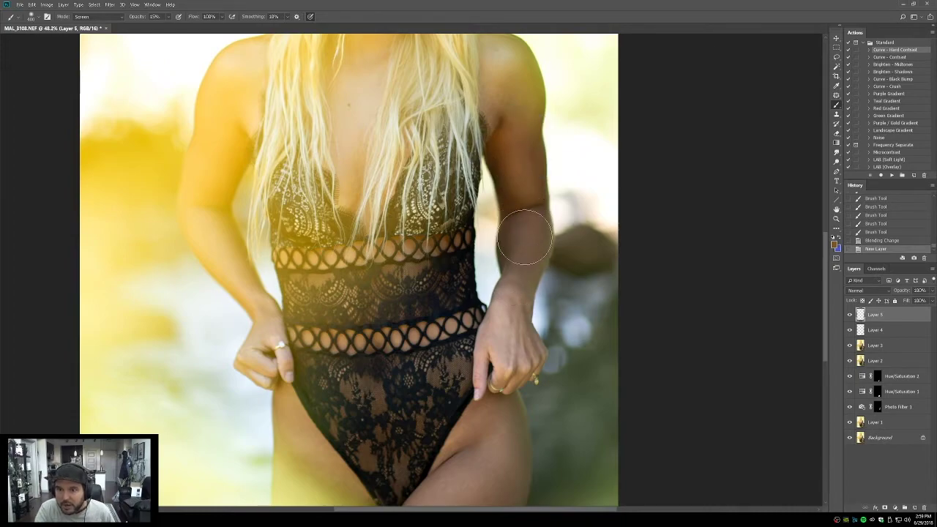
pyautogui.moveTo(522, 265)
pyautogui.mouseDown()
pyautogui.moveTo(527, 220)
pyautogui.moveTo(513, 277)
pyautogui.moveTo(535, 223)
pyautogui.mouseUp()
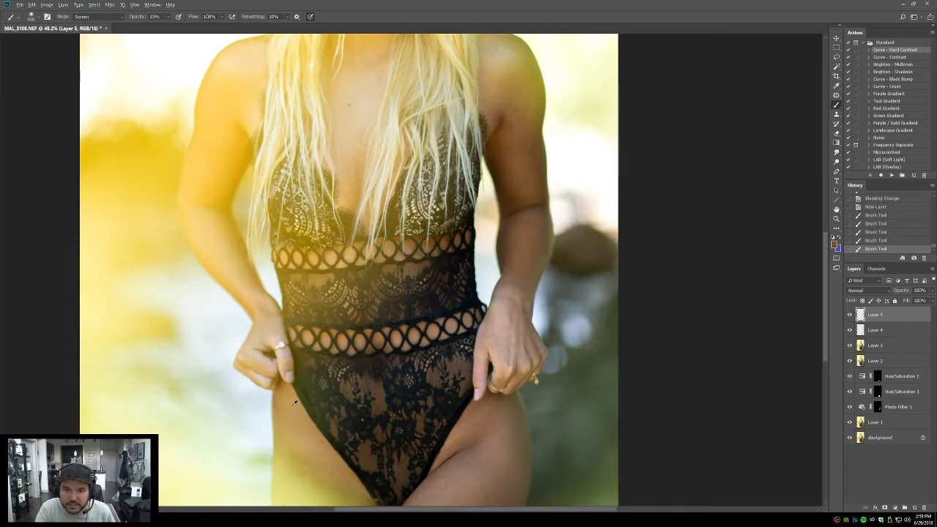
# Step: Paint sampled skin tone over the wrist and hand at the photo's right and erase the spill on the adjacent bodysuit
pyautogui.scroll(5, 312, 411)
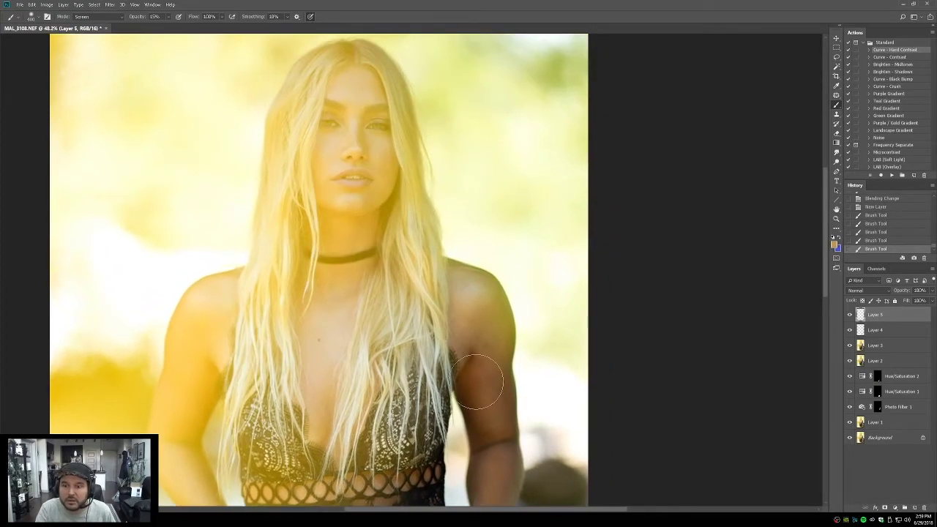
pyautogui.scroll(-5, 364, 291)
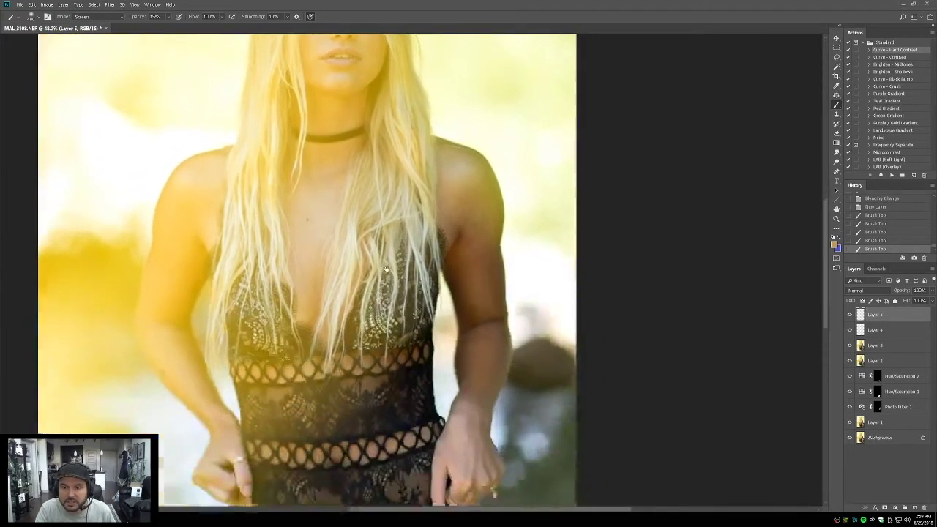
pyautogui.scroll(-3, 364, 290)
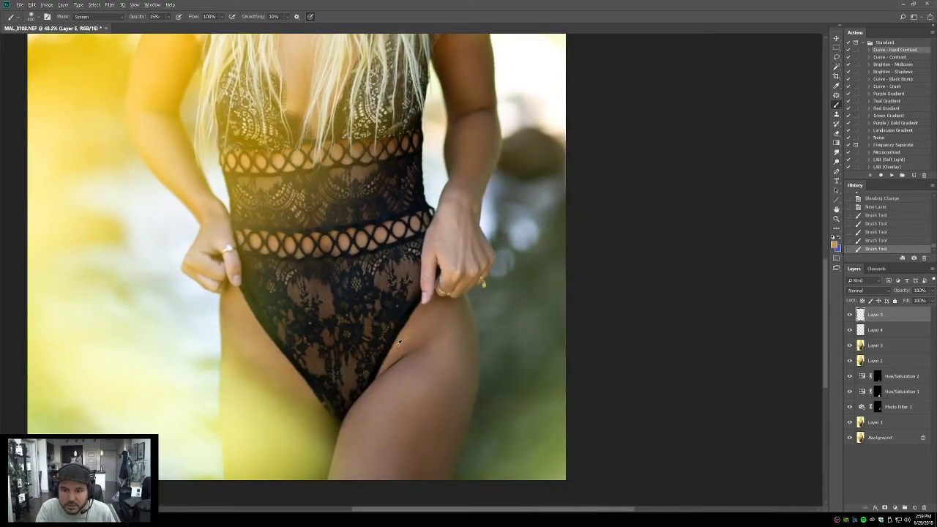
pyautogui.moveTo(448, 231)
pyautogui.mouseDown()
pyautogui.moveTo(462, 211)
pyautogui.moveTo(464, 192)
pyautogui.moveTo(454, 270)
pyautogui.moveTo(455, 237)
pyautogui.moveTo(466, 256)
pyautogui.moveTo(474, 246)
pyautogui.moveTo(468, 193)
pyautogui.moveTo(456, 192)
pyautogui.moveTo(428, 283)
pyautogui.moveTo(434, 258)
pyautogui.moveTo(447, 269)
pyautogui.moveTo(443, 217)
pyautogui.mouseUp()
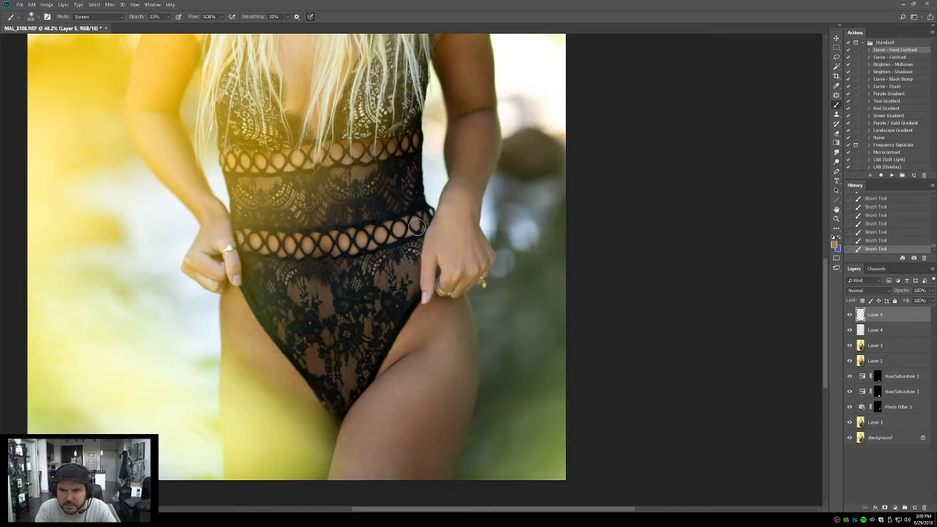
pyautogui.moveTo(410, 271)
pyautogui.mouseDown()
pyautogui.moveTo(410, 289)
pyautogui.moveTo(416, 200)
pyautogui.mouseUp()
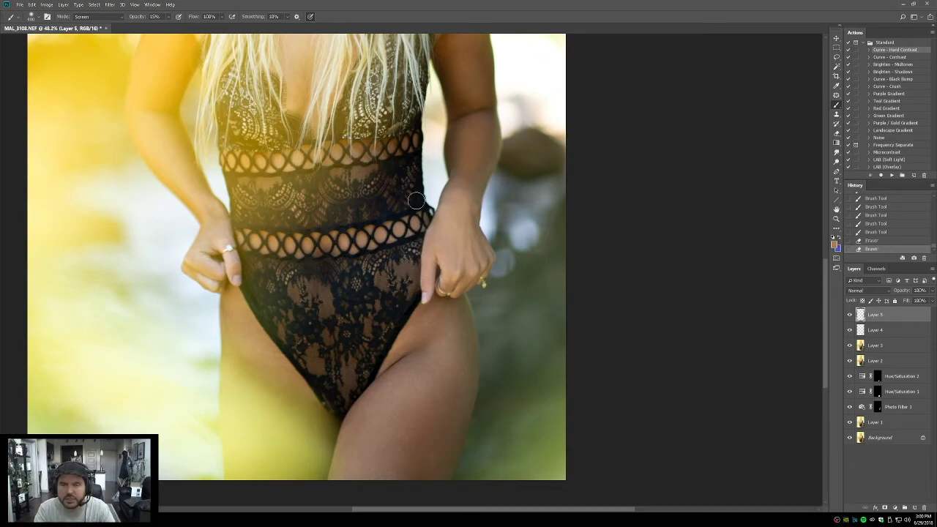
# Step: Set the arm and hand paint layer's blend mode to Color and its opacity to 66%
pyautogui.click(867, 291)
pyautogui.click(863, 486)
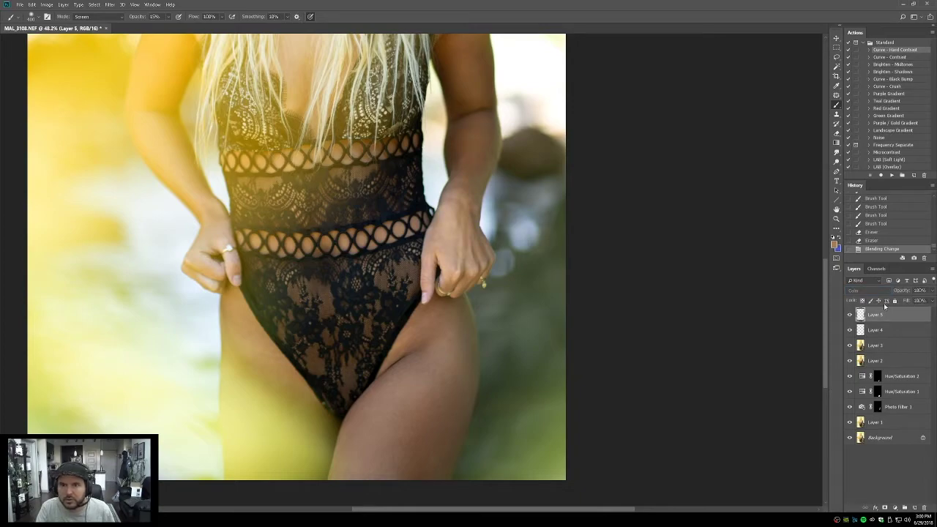
pyautogui.write('60')
pyautogui.press('Return')
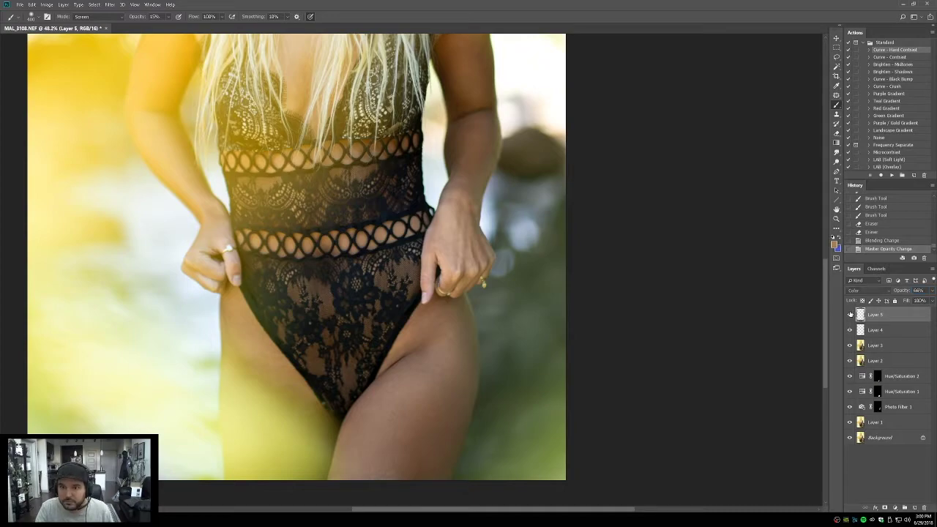
pyautogui.doubleClick(836, 209)
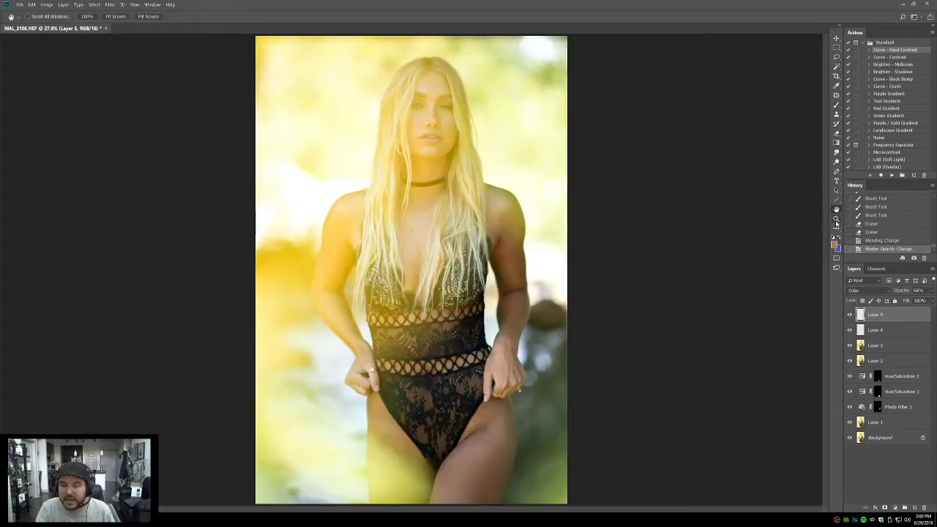
# Step: Stamp the visible layers into a new top layer and apply the High Pass filter to it
pyautogui.hotkey('ctrl', 'shift', 'alt', 'e')
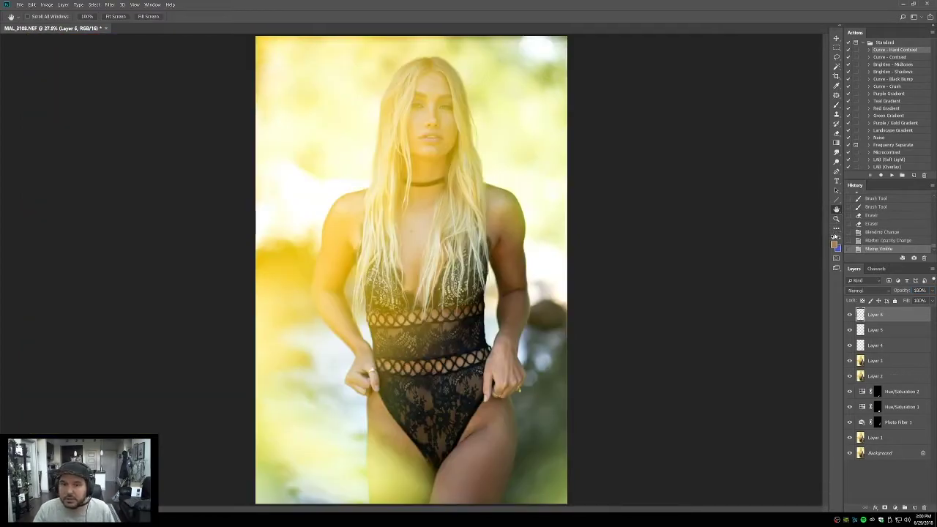
pyautogui.click(108, 6)
pyautogui.moveTo(187, 150)
pyautogui.click(216, 158)
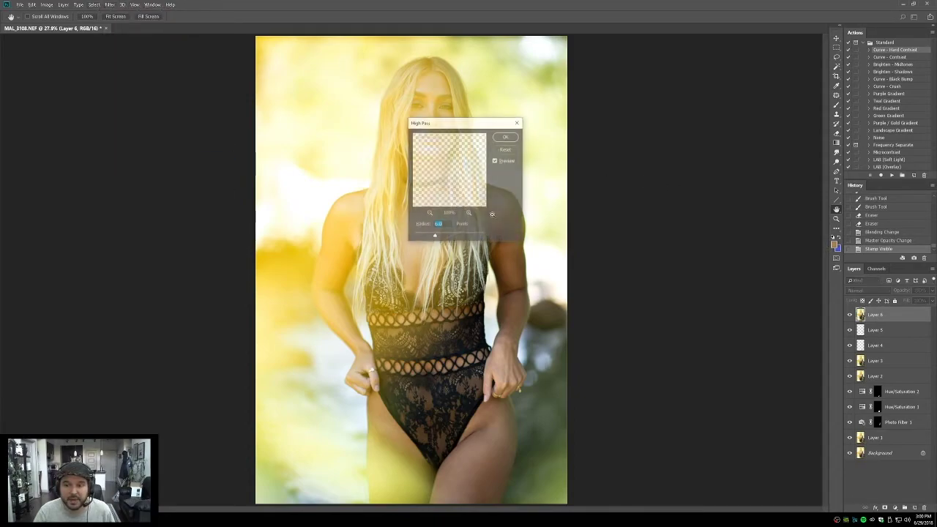
pyautogui.click(506, 138)
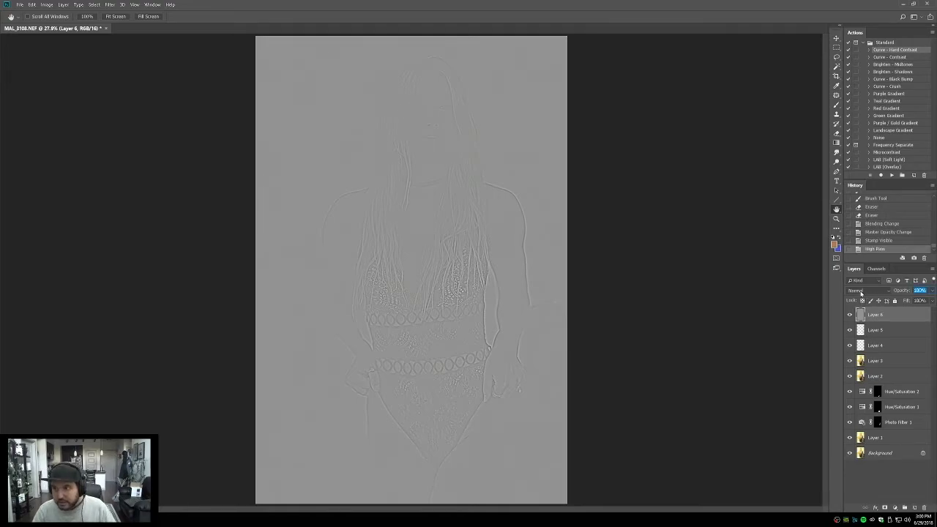
# Step: Set the High Pass layer's blend mode to Soft Light and add a black layer mask to it
pyautogui.click(861, 291)
pyautogui.click(871, 398)
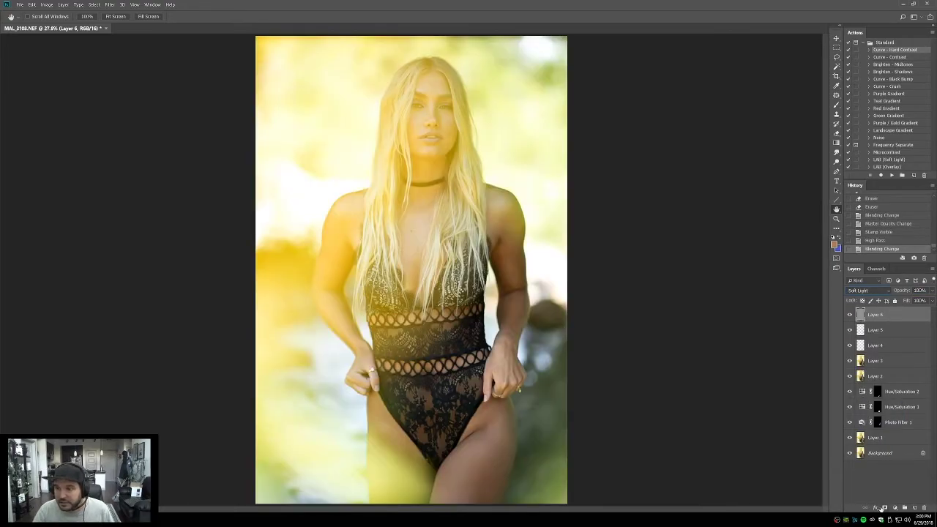
pyautogui.click(884, 507)
# Step: Paint white on the High Pass layer's mask along the bodysuit's lower lattice band with a Normal mode brush at 100% opacity
pyautogui.click(837, 218)
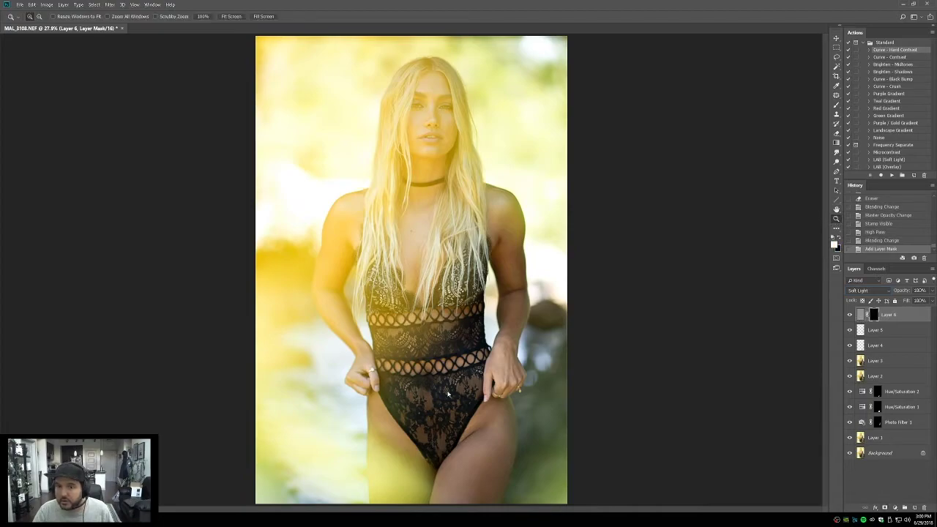
pyautogui.moveTo(313, 172); pyautogui.dragTo(569, 467)
pyautogui.click(440, 392)
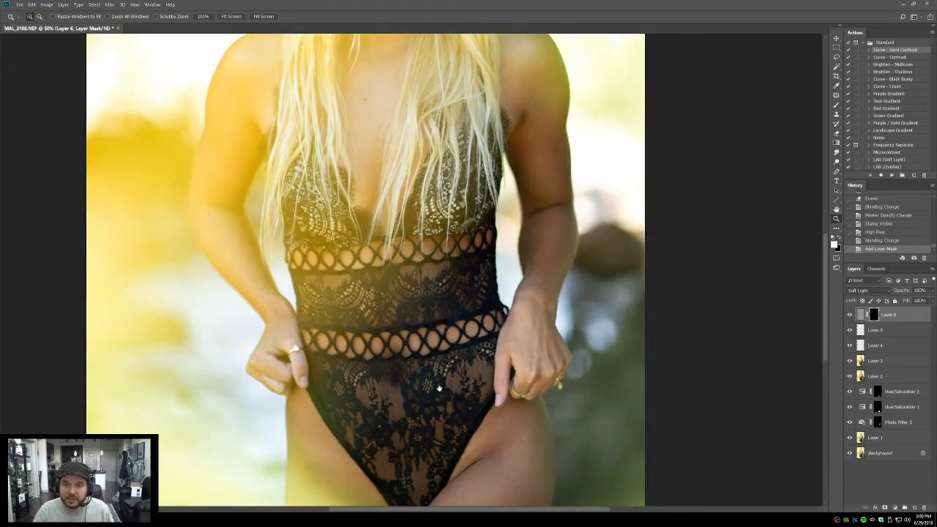
pyautogui.hotkey('alt', 'Tab')
pyautogui.press('b')
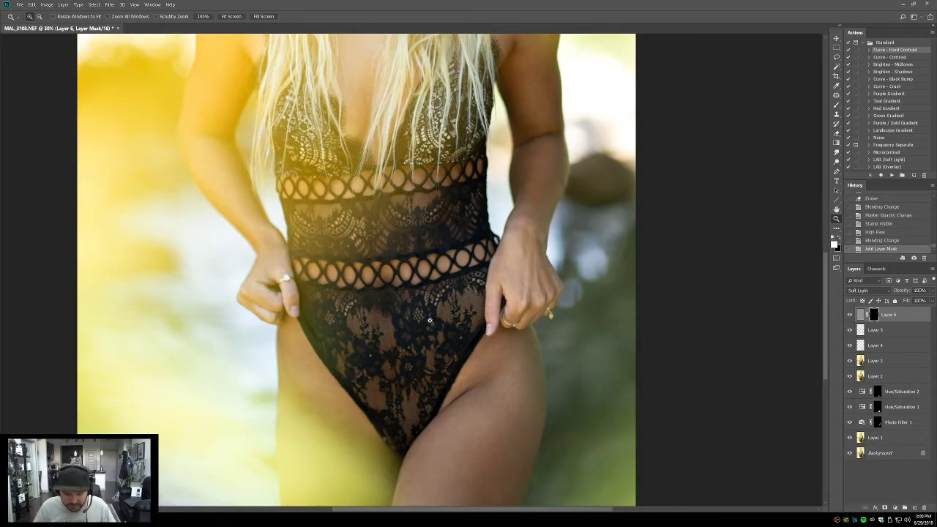
pyautogui.hotkey('shift', 'alt', 'n')
pyautogui.press('1')
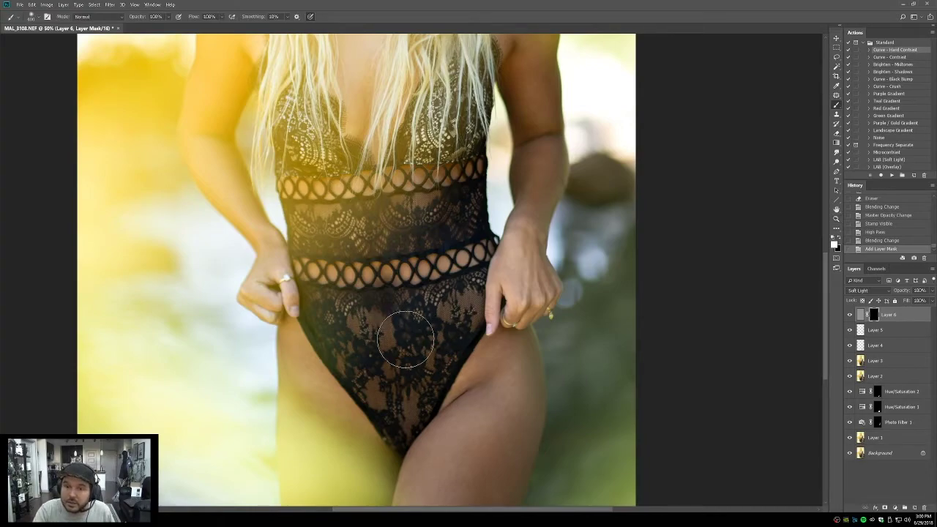
pyautogui.moveTo(333, 286)
pyautogui.mouseDown()
pyautogui.moveTo(314, 265)
pyautogui.moveTo(336, 262)
pyautogui.moveTo(366, 308)
pyautogui.moveTo(389, 267)
pyautogui.moveTo(398, 299)
pyautogui.moveTo(457, 252)
pyautogui.mouseUp()
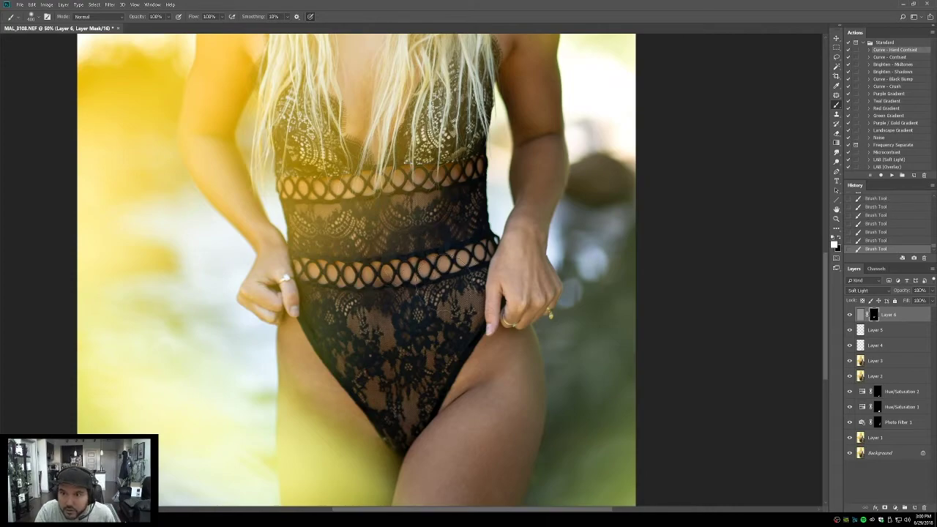
# Step: Show the mask as a color overlay and paint white over the remaining lace and lattice of the bodysuit
pyautogui.press('[')
pyautogui.press('[')
pyautogui.press('[')
pyautogui.press('[')
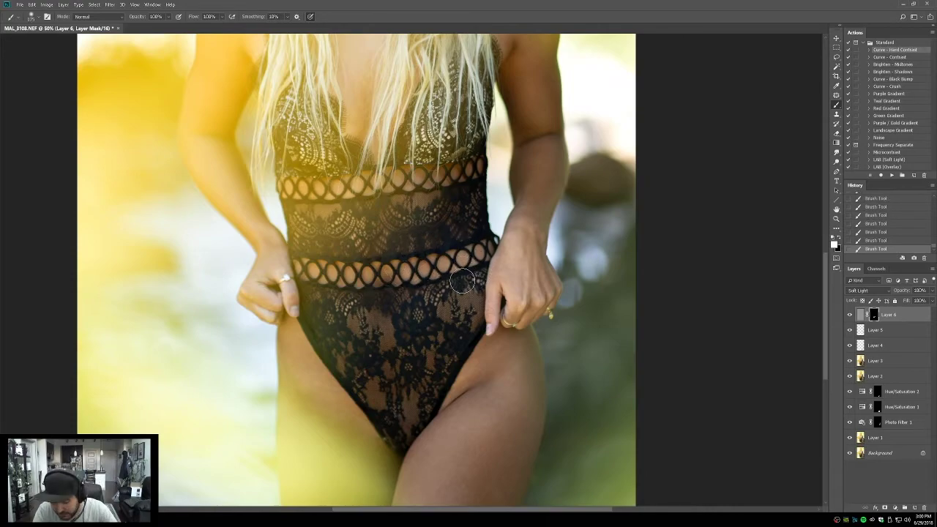
pyautogui.hotkey('ctrl', 'i')
pyautogui.press(']')
pyautogui.press(']')
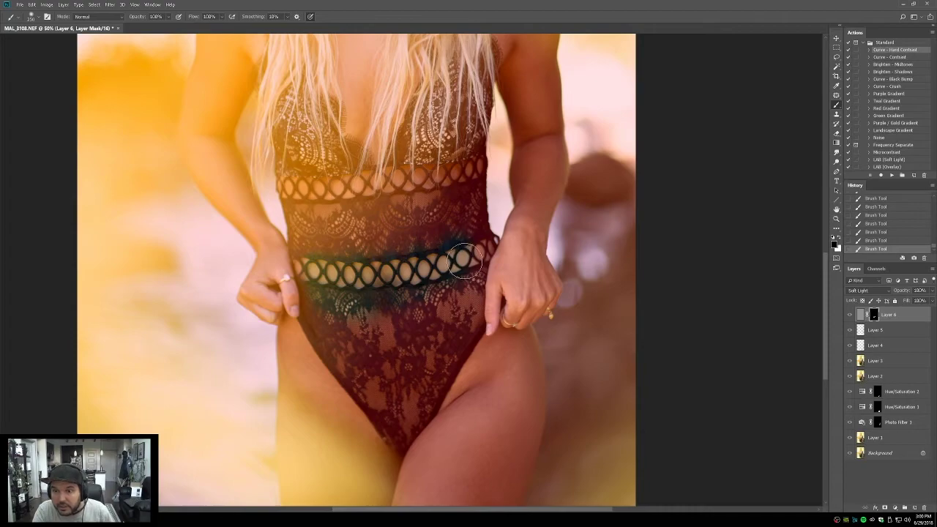
pyautogui.press('x')
pyautogui.moveTo(468, 257)
pyautogui.mouseDown()
pyautogui.moveTo(462, 311)
pyautogui.moveTo(398, 438)
pyautogui.moveTo(329, 334)
pyautogui.moveTo(332, 322)
pyautogui.moveTo(401, 360)
pyautogui.moveTo(397, 281)
pyautogui.mouseUp()
pyautogui.moveTo(320, 221)
pyautogui.mouseDown()
pyautogui.moveTo(356, 286)
pyautogui.moveTo(347, 192)
pyautogui.moveTo(335, 205)
pyautogui.moveTo(322, 162)
pyautogui.moveTo(314, 227)
pyautogui.moveTo(326, 274)
pyautogui.moveTo(329, 359)
pyautogui.moveTo(339, 255)
pyautogui.moveTo(358, 206)
pyautogui.moveTo(373, 212)
pyautogui.moveTo(399, 287)
pyautogui.mouseUp()
pyautogui.moveTo(413, 351)
pyautogui.mouseDown()
pyautogui.moveTo(437, 296)
pyautogui.moveTo(435, 236)
pyautogui.moveTo(467, 283)
pyautogui.moveTo(452, 242)
pyautogui.moveTo(498, 232)
pyautogui.moveTo(511, 317)
pyautogui.moveTo(491, 333)
pyautogui.moveTo(516, 315)
pyautogui.moveTo(516, 329)
pyautogui.moveTo(508, 196)
pyautogui.moveTo(489, 140)
pyautogui.moveTo(473, 227)
pyautogui.moveTo(455, 220)
pyautogui.moveTo(505, 176)
pyautogui.moveTo(509, 158)
pyautogui.moveTo(522, 172)
pyautogui.moveTo(508, 211)
pyautogui.mouseUp()
pyautogui.scroll(5, 507, 212)
pyautogui.moveTo(418, 129); pyautogui.dragTo(435, 234)
pyautogui.hotkey('ctrl', 'z')
# Step: Compare the bodysuit's lace detail with the High Pass layer hidden and shown, both close up and on the full portrait
pyautogui.press('h')
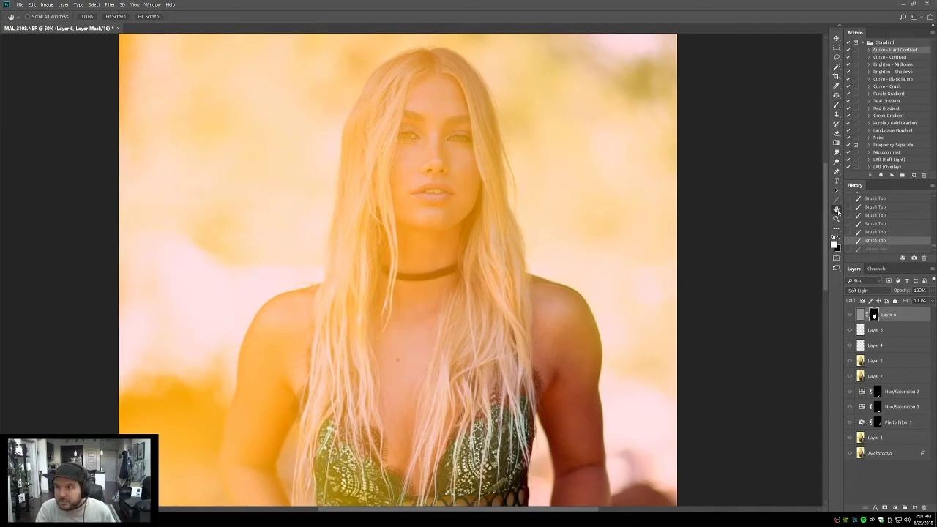
pyautogui.hotkey('ctrl', '0')
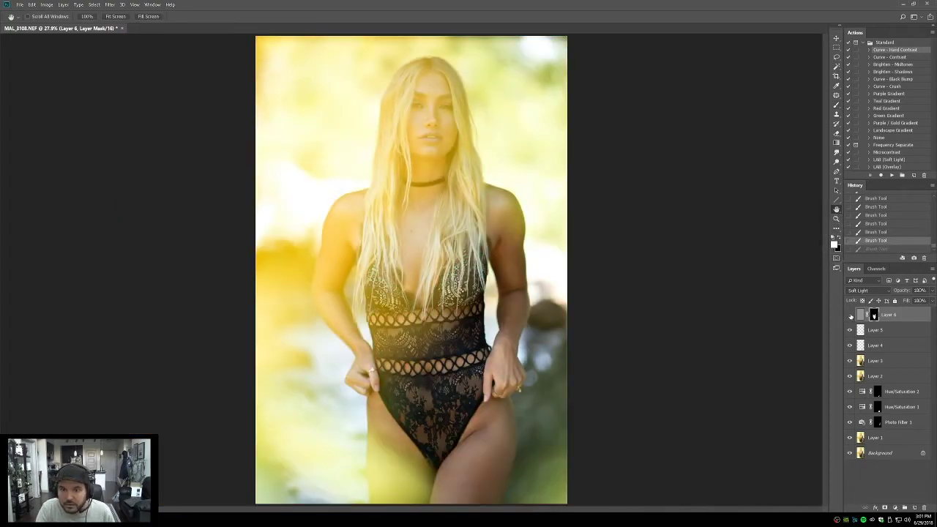
pyautogui.press('z')
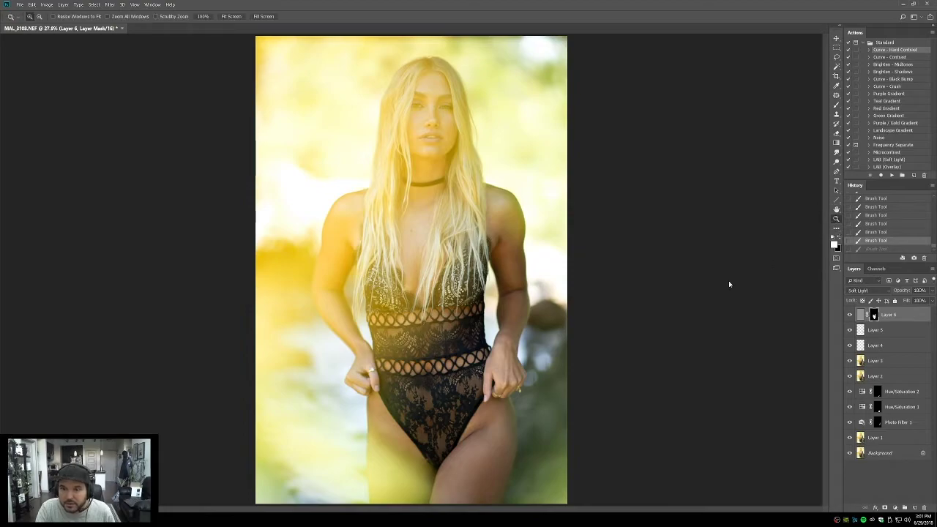
pyautogui.moveTo(361, 292); pyautogui.dragTo(563, 404)
pyautogui.click(849, 315)
pyautogui.click(850, 316)
pyautogui.click(850, 316)
pyautogui.click(850, 315)
pyautogui.press('h')
pyautogui.hotkey('ctrl', '0')
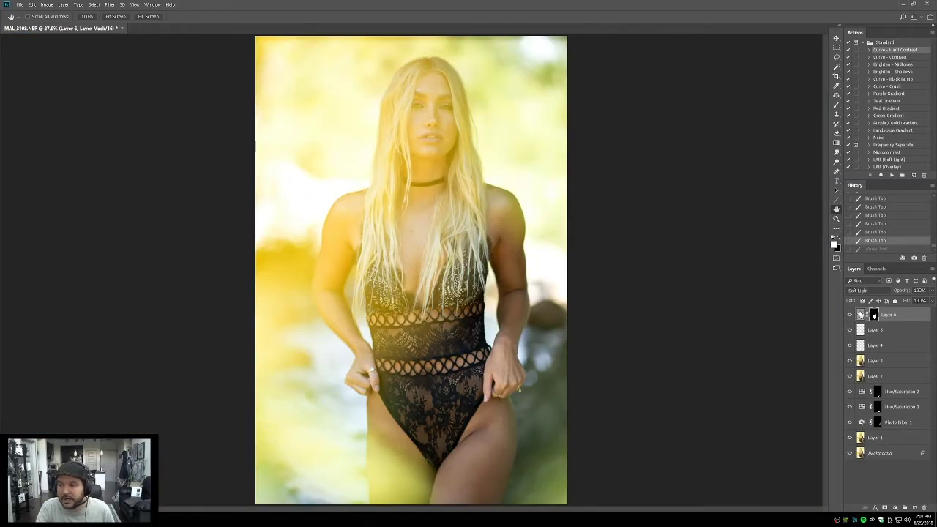
# Step: Stamp the visible layers into a new top layer and apply Levels with a black input of 2 and slightly darker midtones
pyautogui.hotkey('ctrl', 'shift', 'alt', 'e')
pyautogui.click(888, 80)
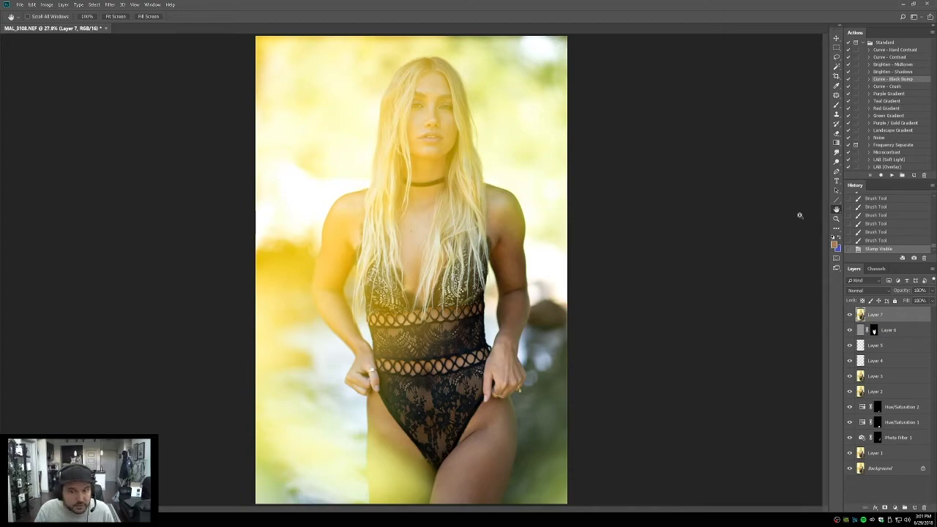
pyautogui.hotkey('ctrl', 'l')
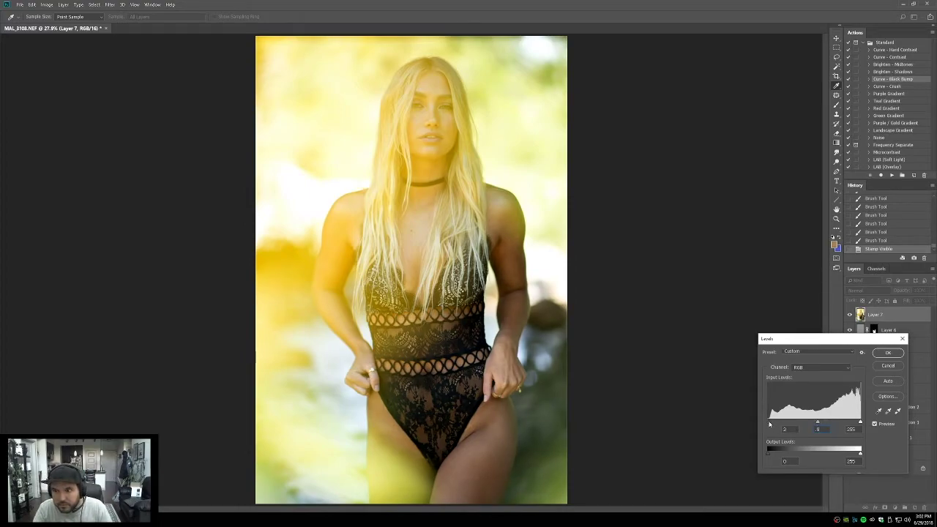
pyautogui.click(885, 353)
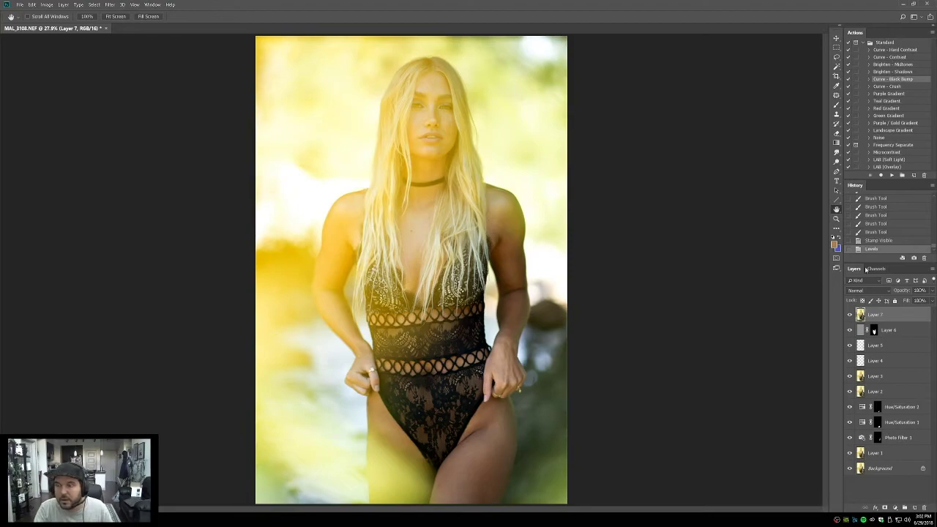
# Step: Run the Curve - Black Bump action faded to 75%, and run the Brighten - Shadows action with its fade accepted
pyautogui.click(890, 175)
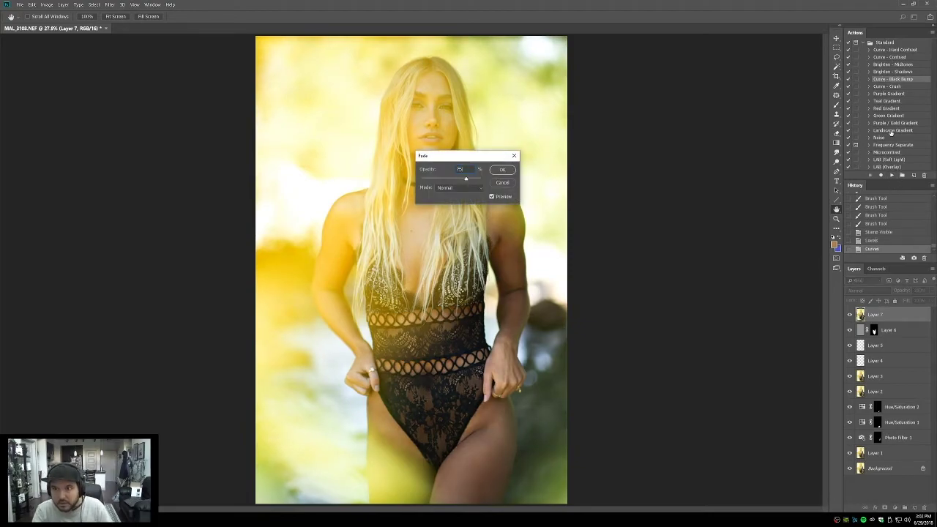
pyautogui.press('Return')
pyautogui.click(892, 71)
pyautogui.click(891, 175)
pyautogui.press('Return')
# Step: Run the Curve - Black Bump action again, followed by the Curve - Contrast action, and accept each fade
pyautogui.click(892, 78)
pyautogui.click(891, 176)
pyautogui.press('Return')
pyautogui.click(892, 57)
pyautogui.click(891, 176)
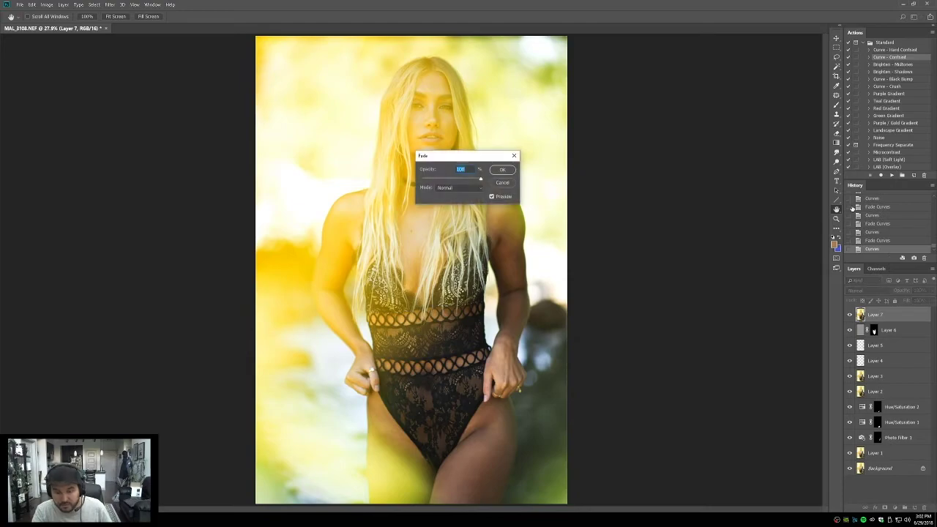
pyautogui.press('Return')
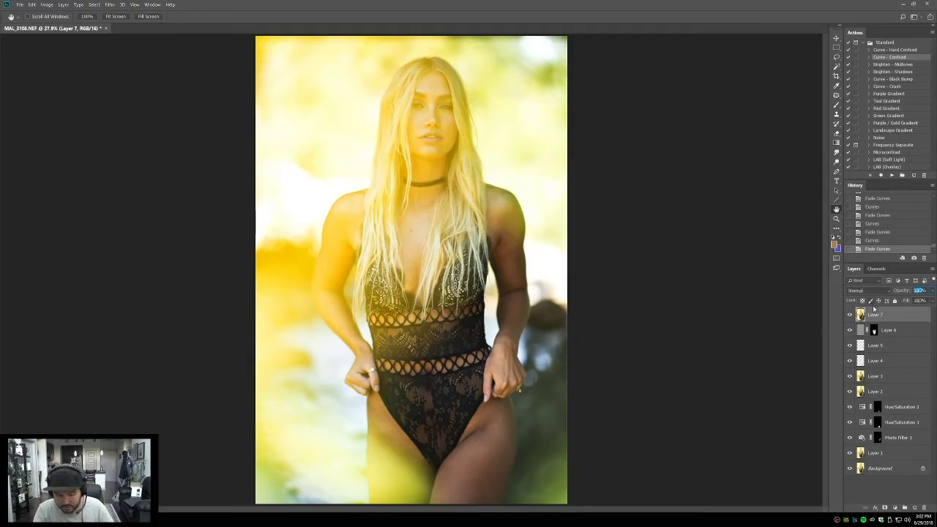
# Step: Set the toned top layer's opacity to 75% and toggle its visibility to compare the result
pyautogui.write('75')
pyautogui.press('Return')
pyautogui.click(850, 316)
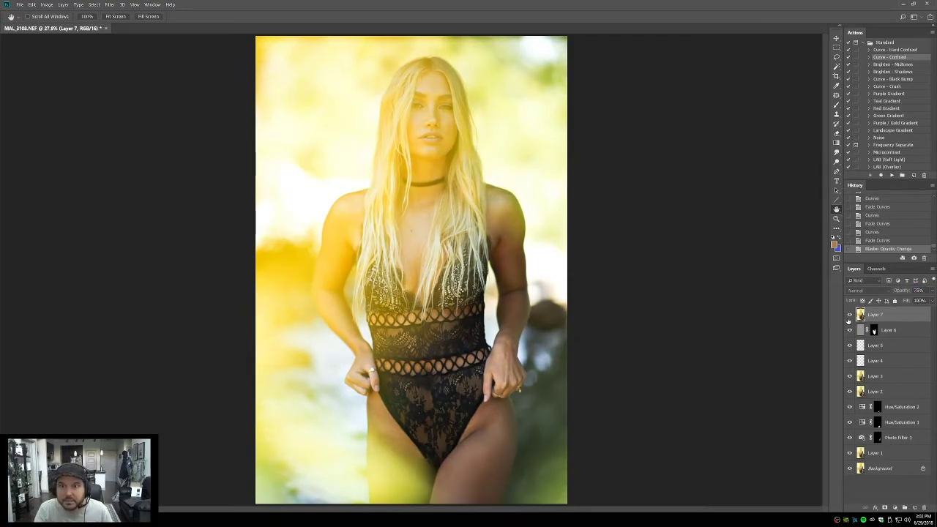
# Step: Toggle the visibility of Layer 7 to compare the portrait with and without the toning
pyautogui.doubleClick(849, 316)
pyautogui.click(848, 316)
pyautogui.click(848, 316)
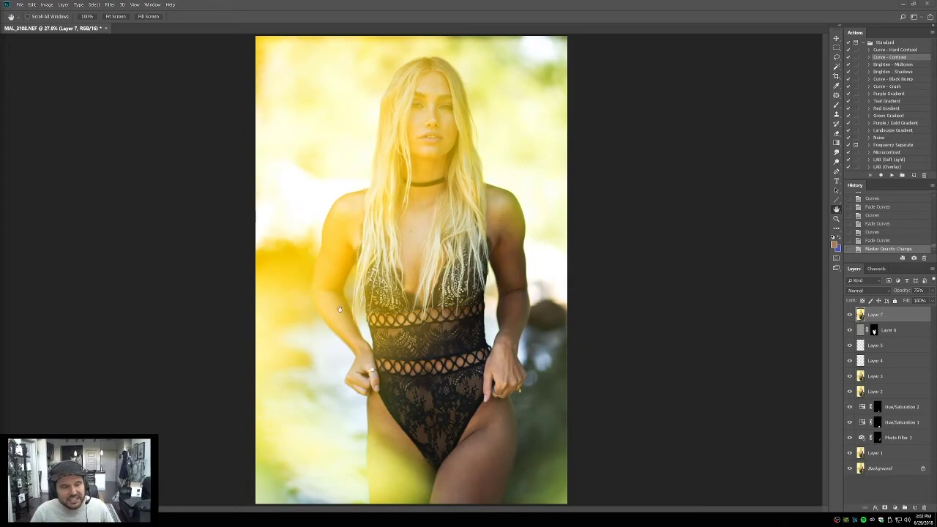
# Step: Invert Layer 7 temporarily to sample the blue complement of the yellow background as the foreground color, and invert it back
pyautogui.press('b')
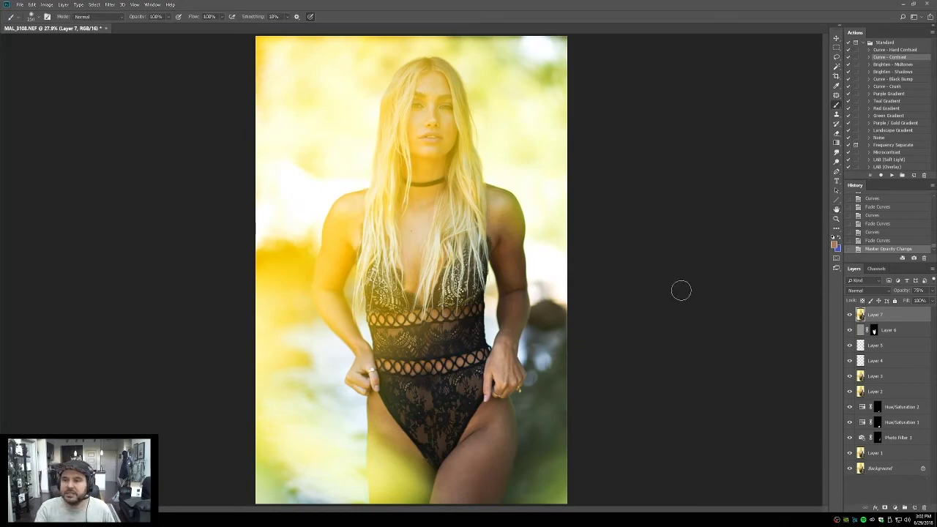
pyautogui.click(292, 257)
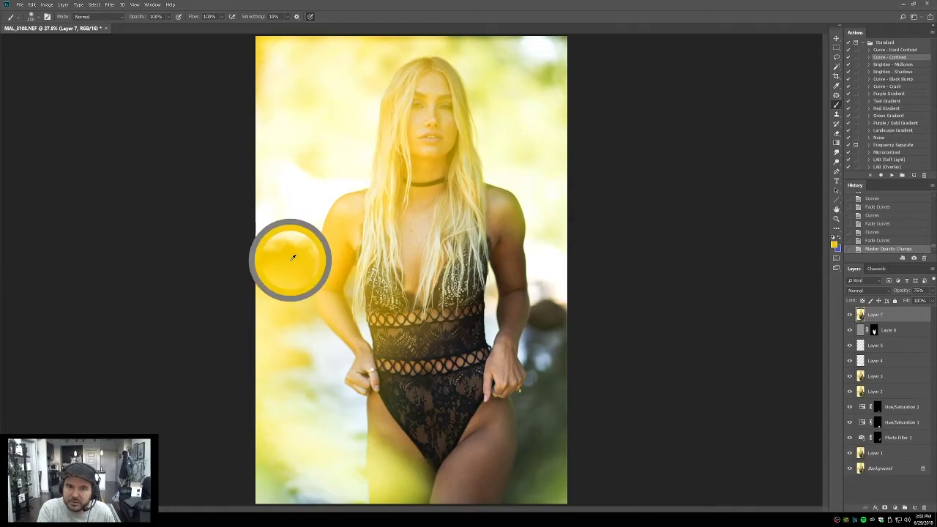
pyautogui.click(523, 211)
pyautogui.click(280, 259)
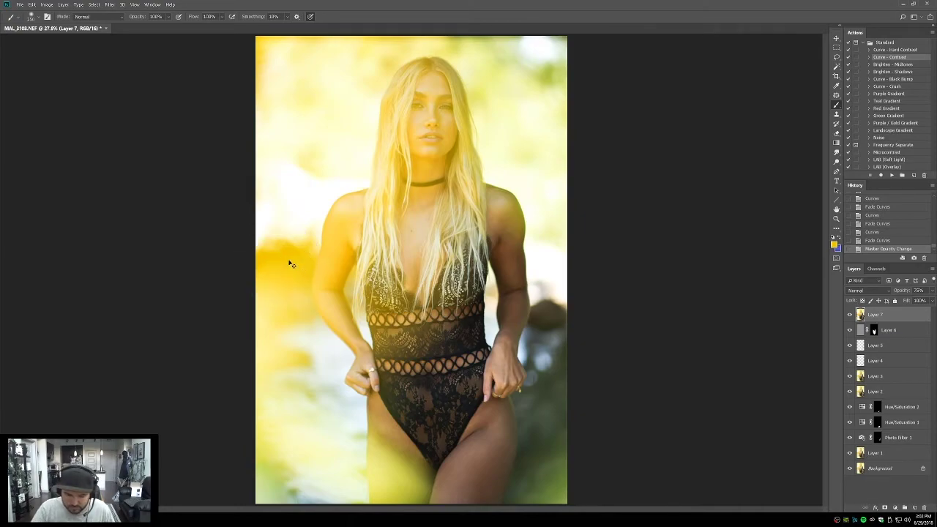
pyautogui.hotkey('ctrl', 'i')
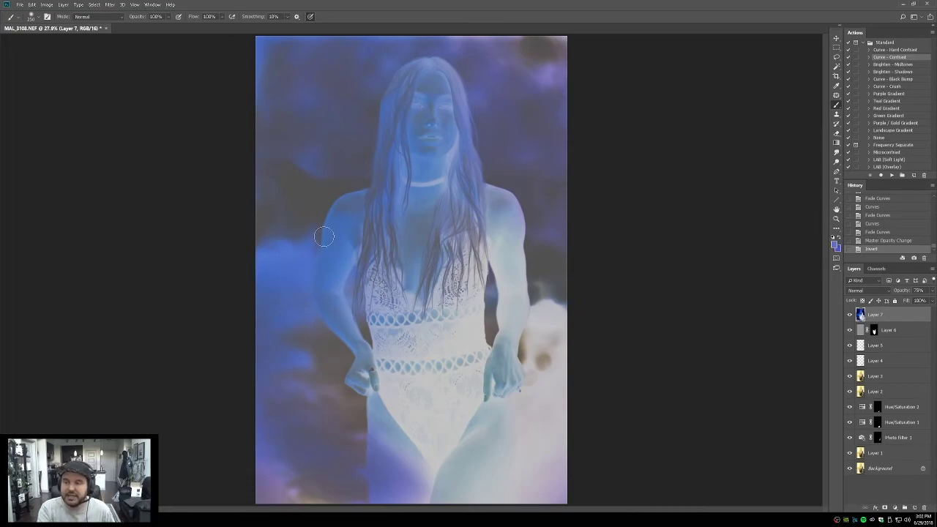
pyautogui.hotkey('ctrl', 'i')
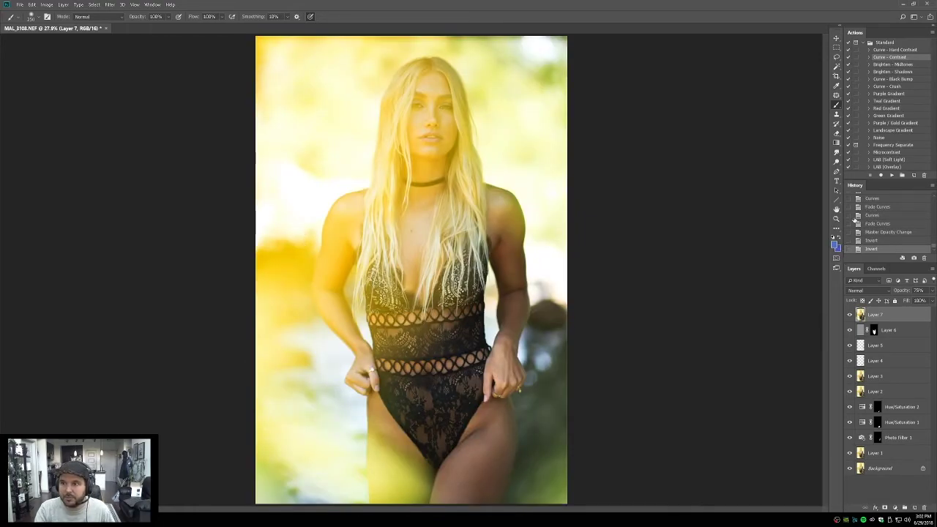
# Step: Add a new layer with a blue-to-transparent radial gradient over the background beside the model's head, blended as Soft Light
pyautogui.press('g')
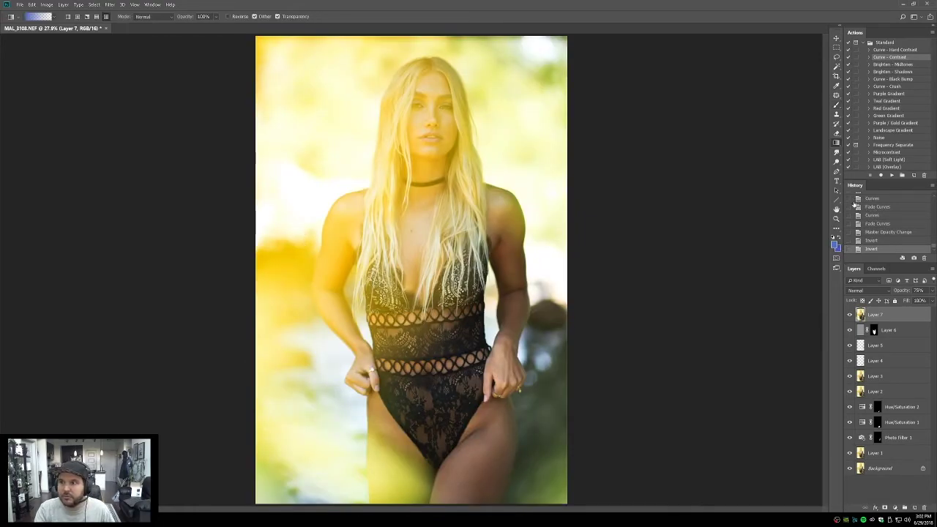
pyautogui.click(913, 506)
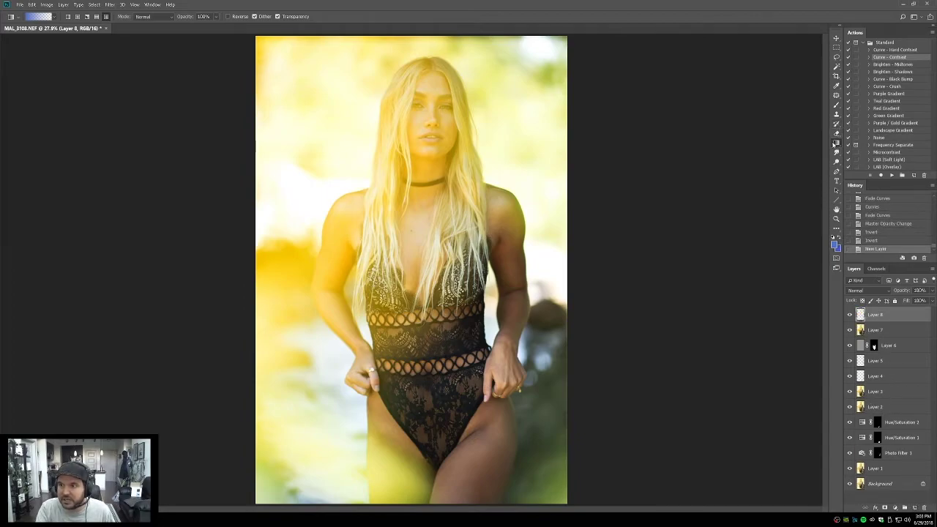
pyautogui.click(77, 17)
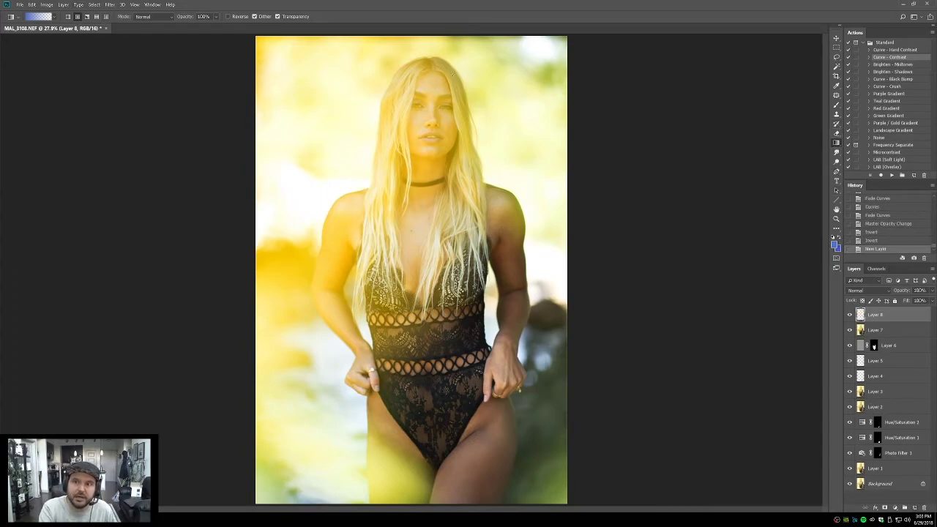
pyautogui.moveTo(480, 104); pyautogui.dragTo(244, 218)
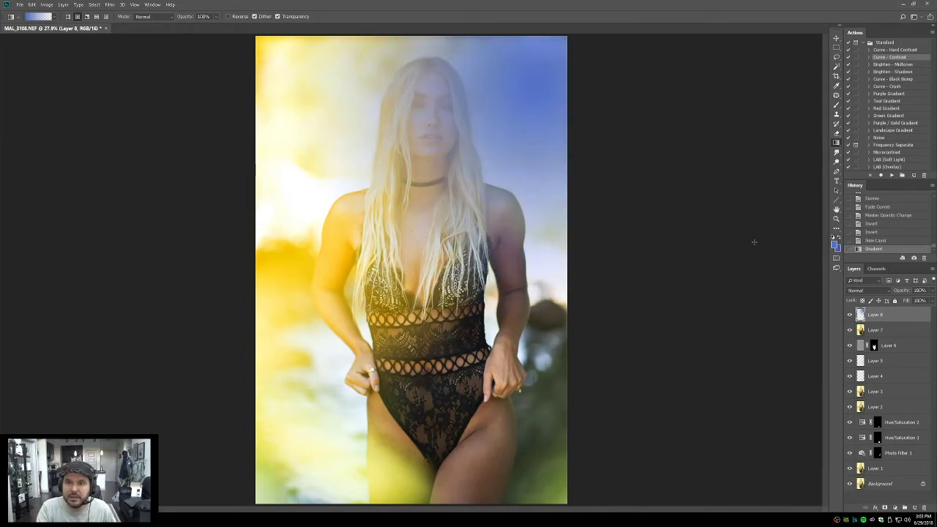
pyautogui.click(869, 289)
pyautogui.click(863, 405)
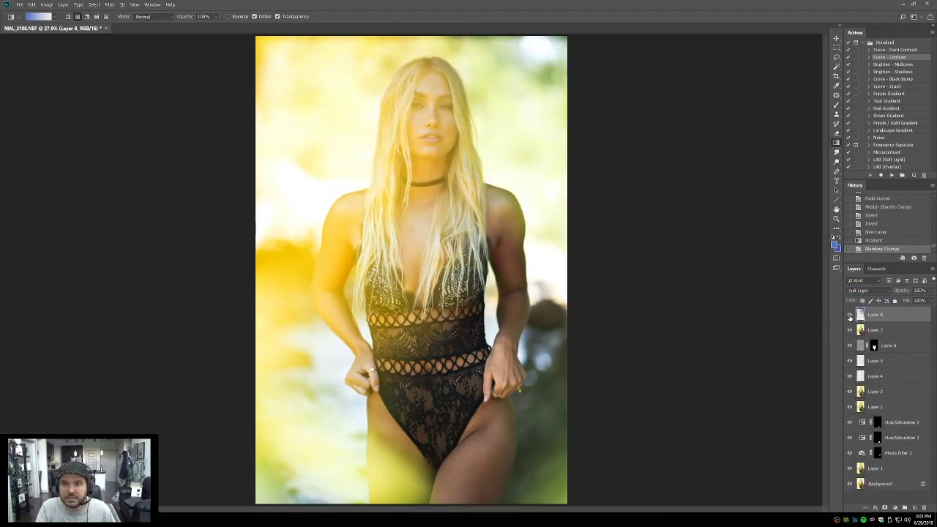
# Step: Compare the portrait with and without the blue gradient layer, first close up on the face and again at full view
pyautogui.click(837, 219)
pyautogui.moveTo(378, 49); pyautogui.dragTo(446, 132)
pyautogui.hotkey('alt', 'Tab')
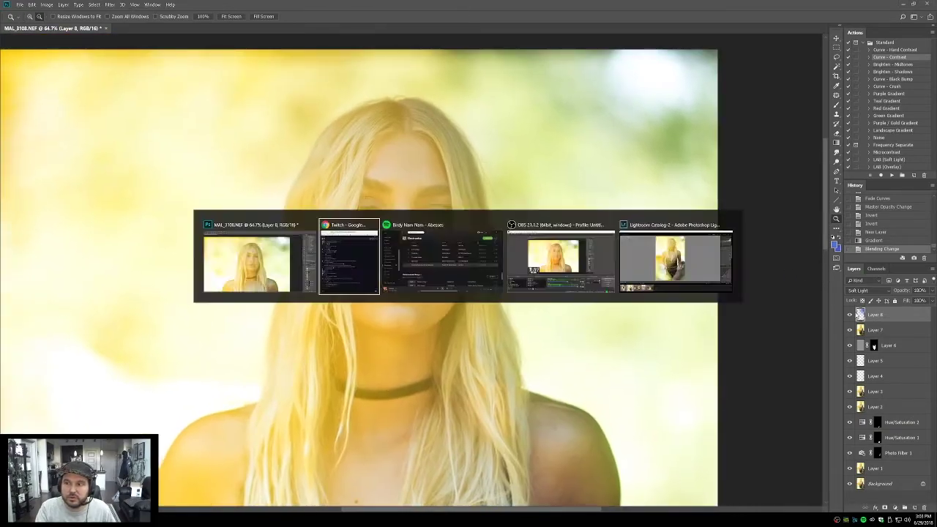
pyautogui.click(850, 314)
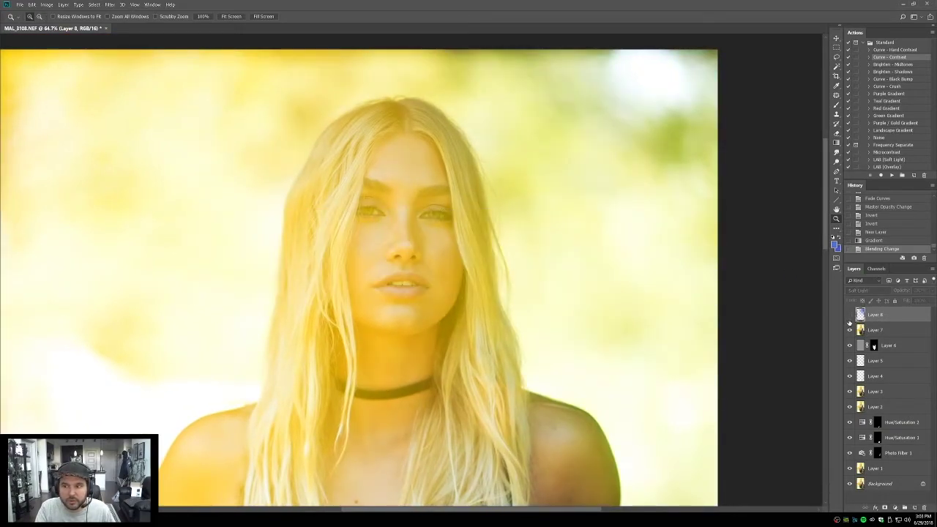
pyautogui.click(850, 315)
pyautogui.click(850, 314)
pyautogui.click(850, 314)
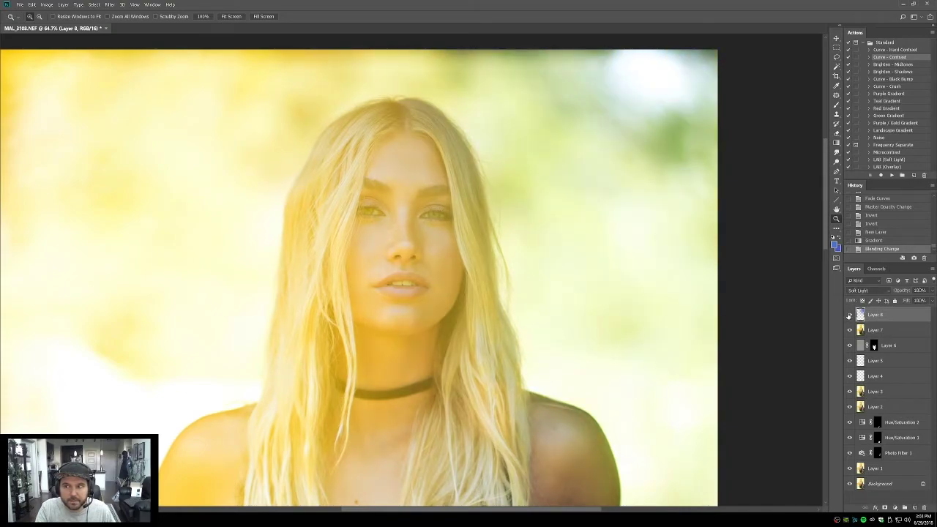
pyautogui.doubleClick(836, 209)
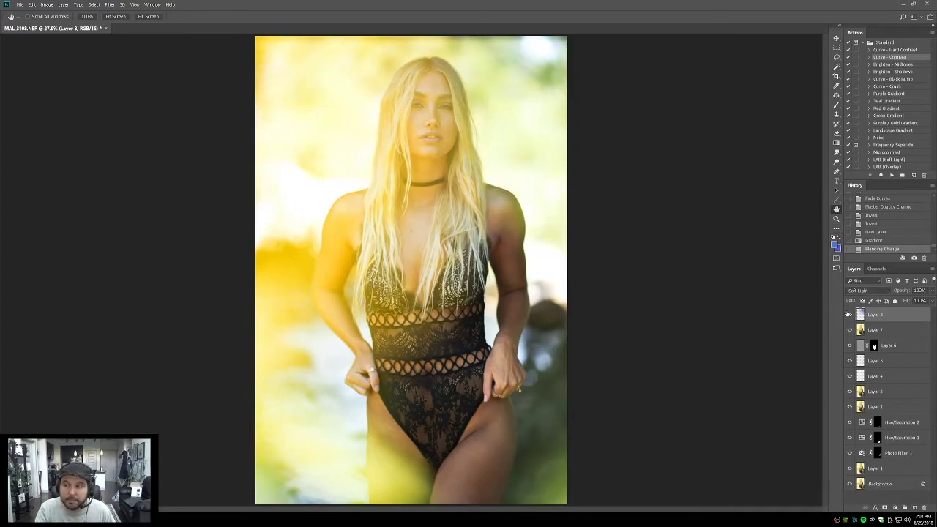
pyautogui.click(850, 315)
pyautogui.click(850, 315)
pyautogui.click(850, 314)
pyautogui.click(850, 315)
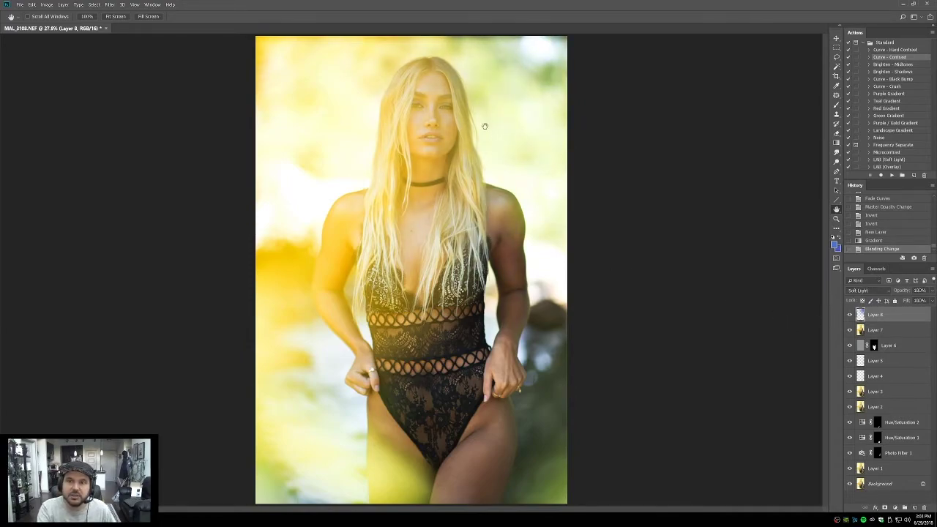
# Step: Add more blue radial gradients around the model's head on Layer 8 and reduce the layer's opacity to 75%
pyautogui.click(837, 144)
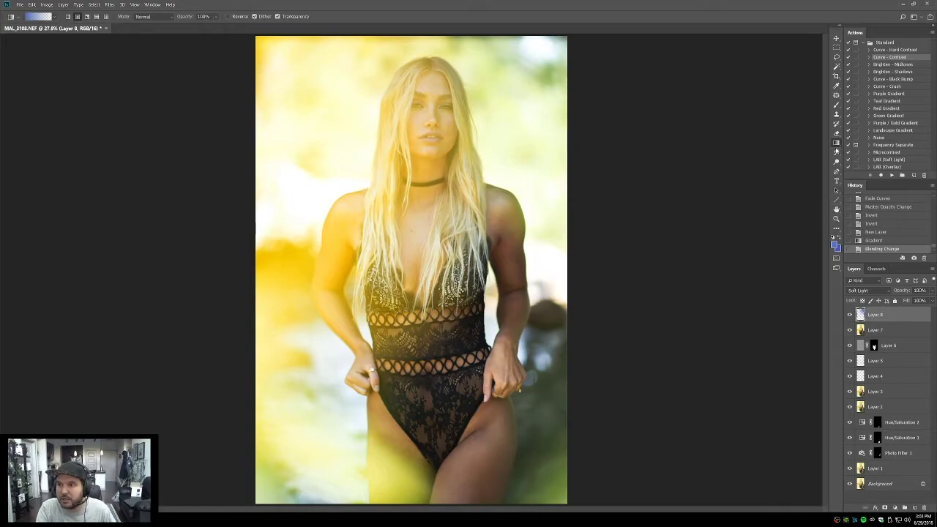
pyautogui.moveTo(468, 49); pyautogui.dragTo(356, 77)
pyautogui.moveTo(465, 101); pyautogui.dragTo(375, 208)
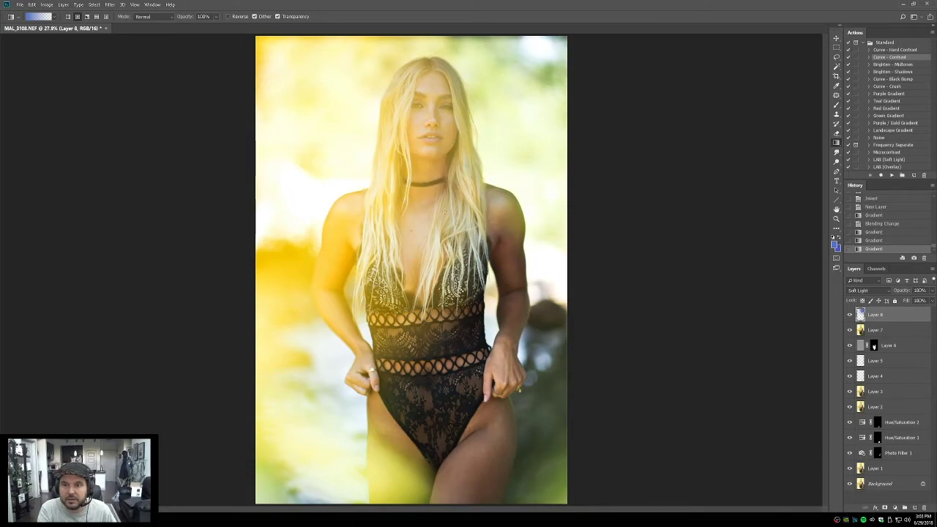
pyautogui.click(933, 291)
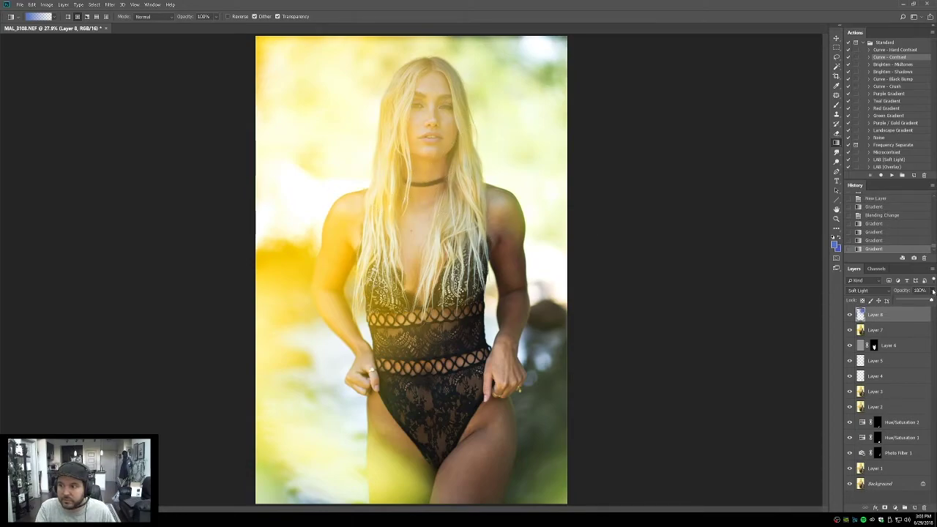
pyautogui.moveTo(923, 301); pyautogui.dragTo(920, 302)
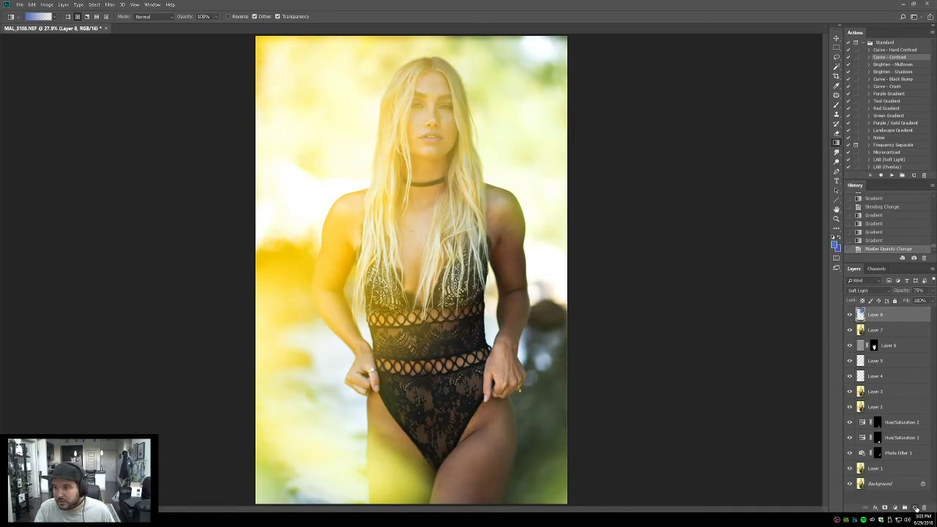
# Step: On a new layer, paint a sampled skin tone over the shaded shoulder with a Screen-mode brush at 15% opacity
pyautogui.click(915, 507)
pyautogui.press('b')
pyautogui.hotkey('shift', 'alt', 's')
pyautogui.press('1')
pyautogui.press('5')
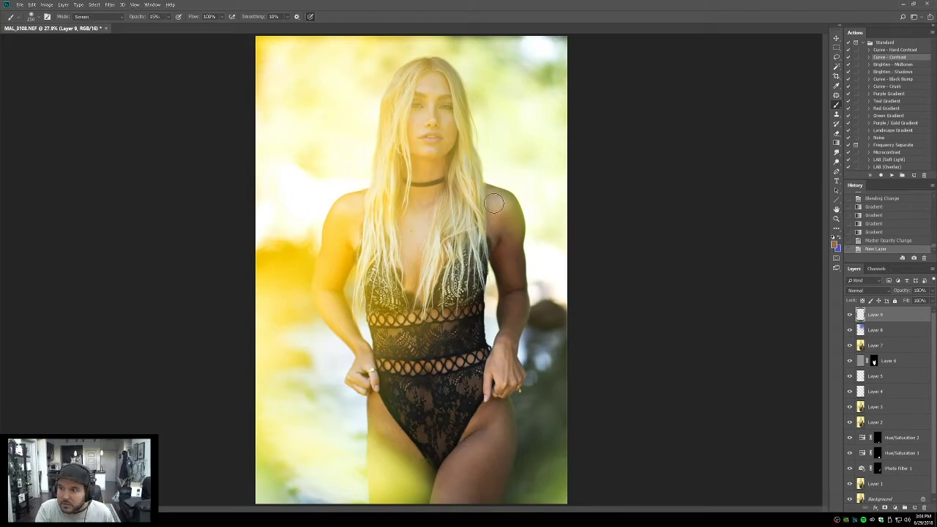
pyautogui.moveTo(506, 233)
pyautogui.mouseDown()
pyautogui.moveTo(497, 196)
pyautogui.moveTo(510, 220)
pyautogui.mouseUp()
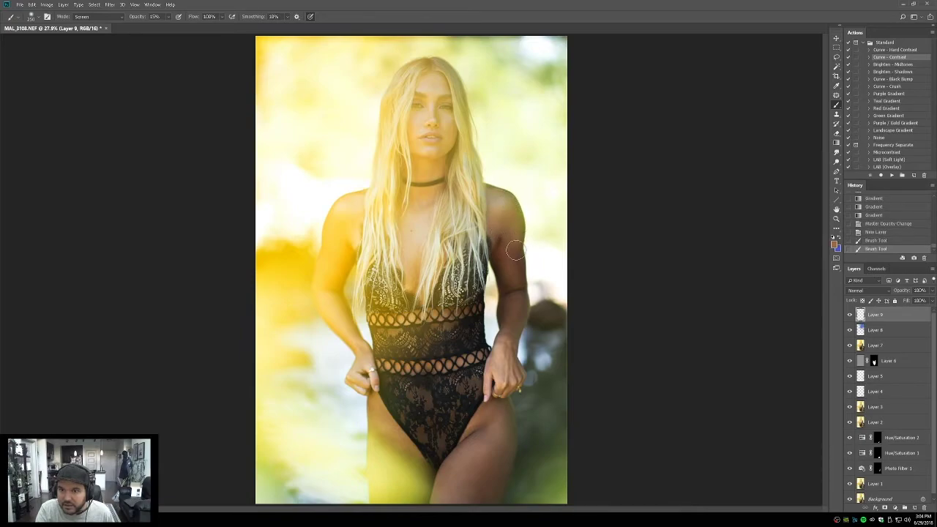
pyautogui.moveTo(495, 211); pyautogui.dragTo(512, 232)
# Step: Set the painted shoulder layer to Color blending, check it up close and lower its opacity to 75%
pyautogui.click(868, 292)
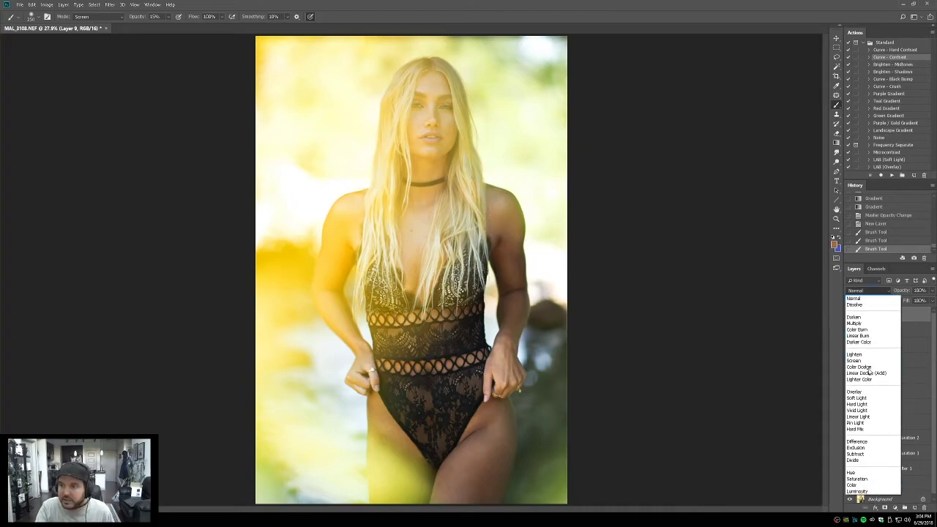
pyautogui.click(853, 484)
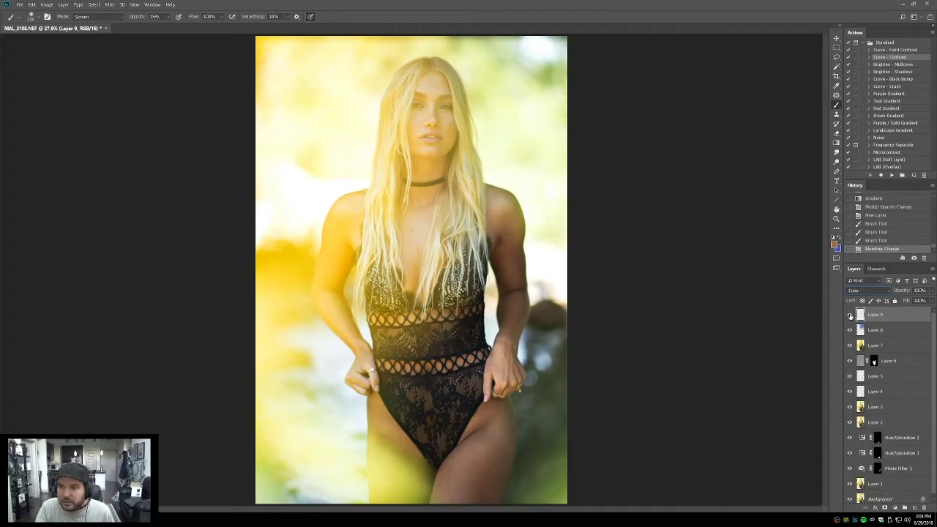
pyautogui.press('z')
pyautogui.click(522, 207)
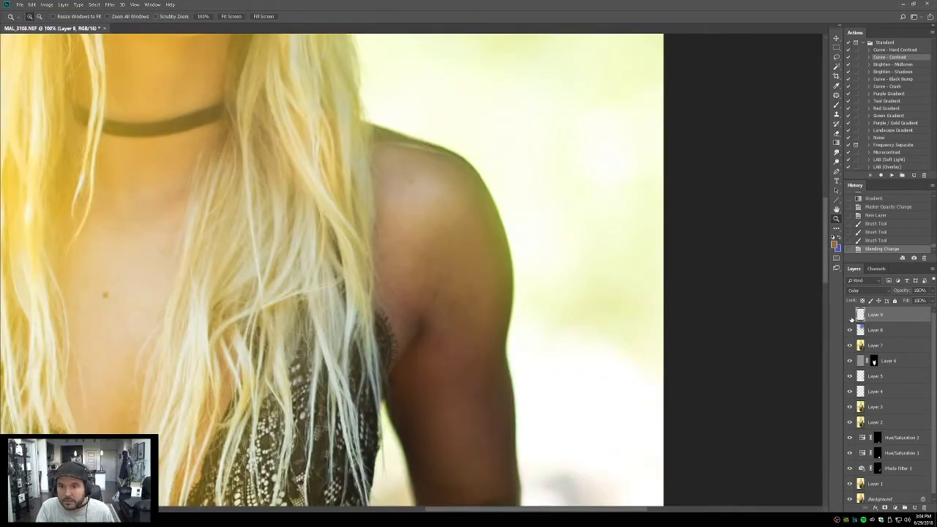
pyautogui.click(932, 291)
pyautogui.moveTo(928, 300); pyautogui.dragTo(924, 301)
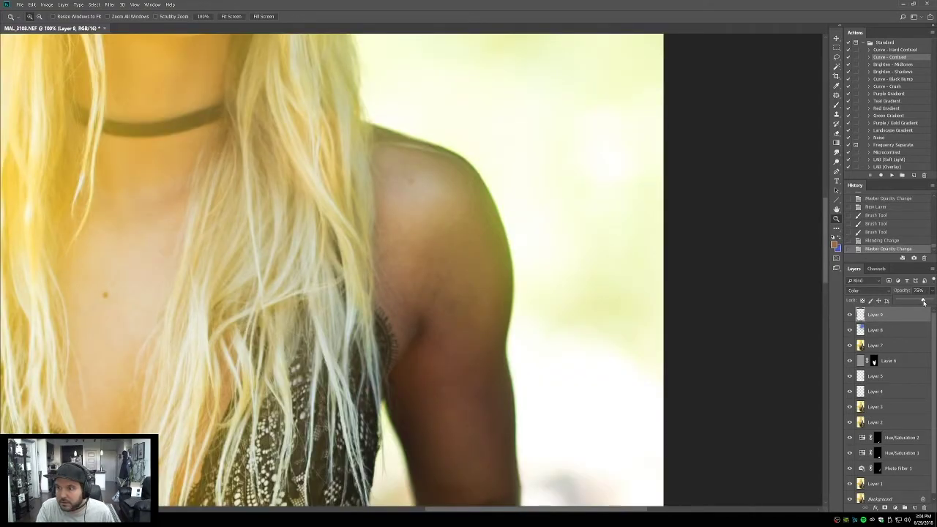
# Step: Stamp the visible layers into a new top layer and retouch the skin of the shaded shoulder with the Spot Healing Brush
pyautogui.hotkey('ctrl', 'shift', 'alt', 'e')
pyautogui.press('j')
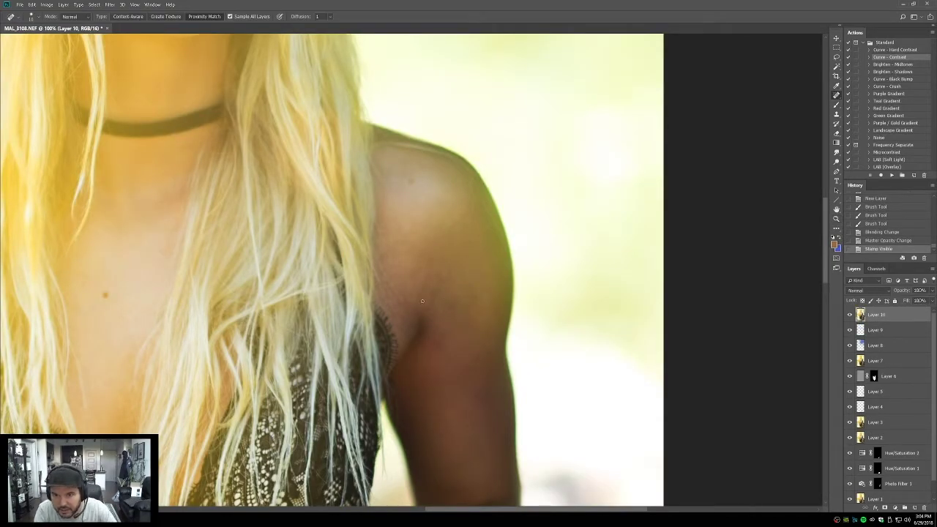
pyautogui.moveTo(410, 298)
pyautogui.mouseDown()
pyautogui.moveTo(422, 278)
pyautogui.moveTo(453, 321)
pyautogui.moveTo(434, 287)
pyautogui.mouseUp()
pyautogui.click(437, 278)
pyautogui.click(439, 278)
pyautogui.click(452, 315)
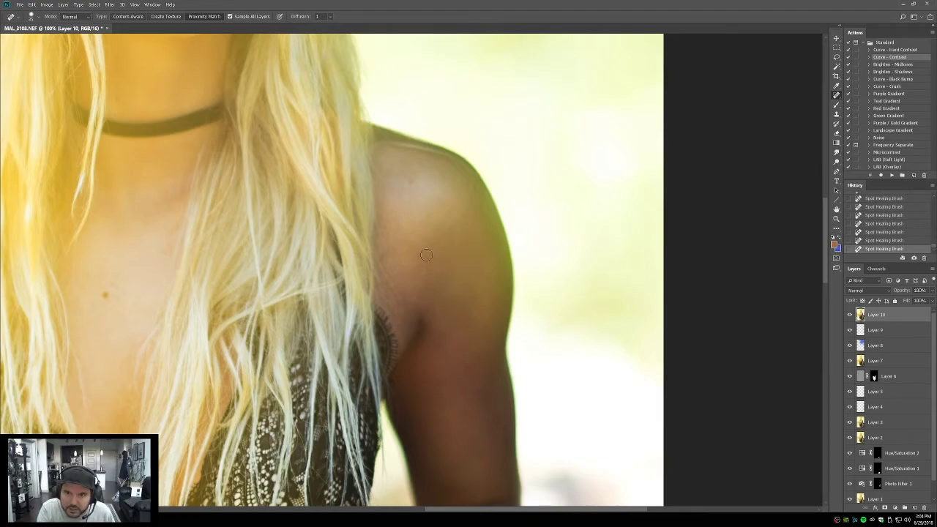
pyautogui.click(424, 305)
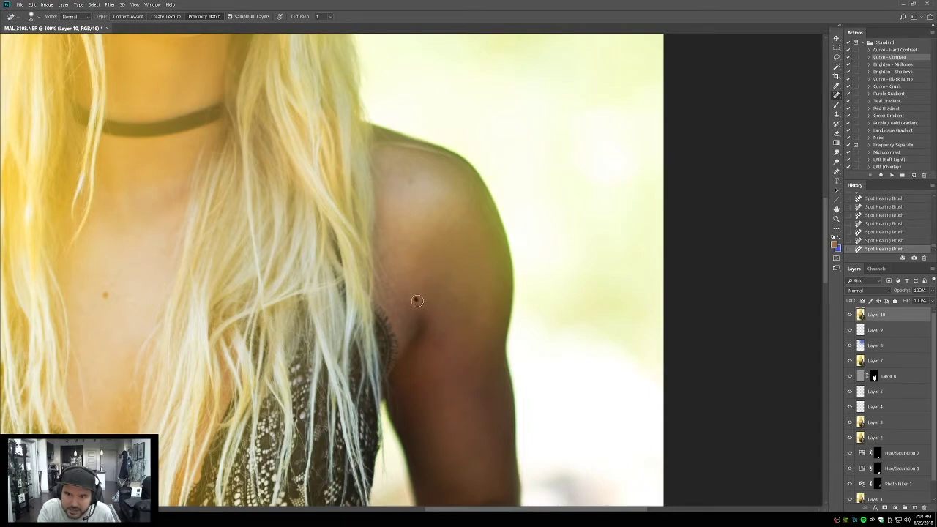
pyautogui.moveTo(441, 303)
pyautogui.mouseDown()
pyautogui.moveTo(446, 316)
pyautogui.moveTo(449, 304)
pyautogui.mouseUp()
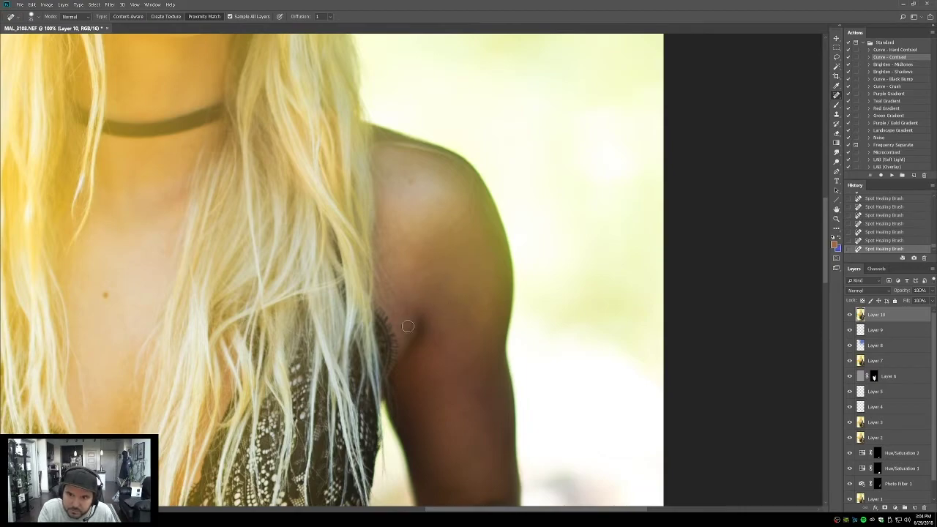
pyautogui.click(408, 250)
pyautogui.click(447, 272)
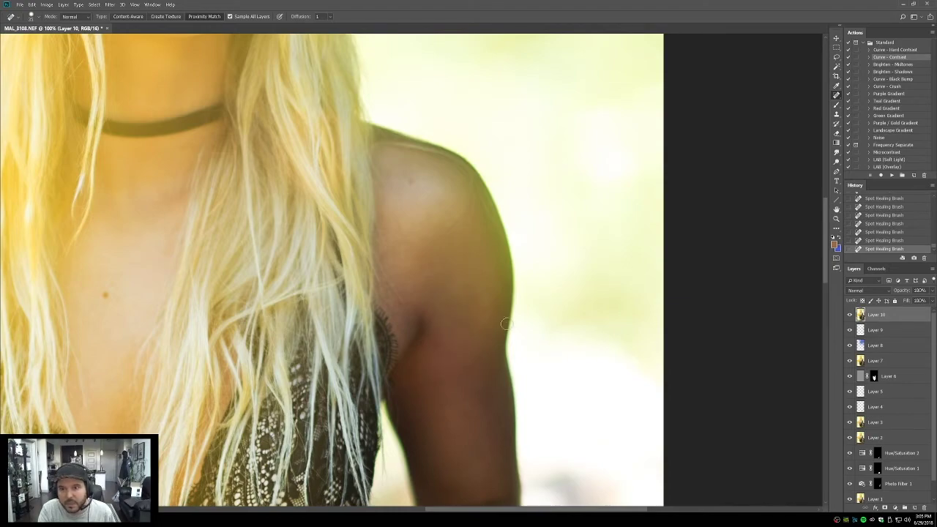
# Step: Stamp the visible layers again and dodge the dark areas of the shoulder near the armpit with Midtones range at 5% exposure
pyautogui.hotkey('ctrl', 'alt', 'shift', 'e')
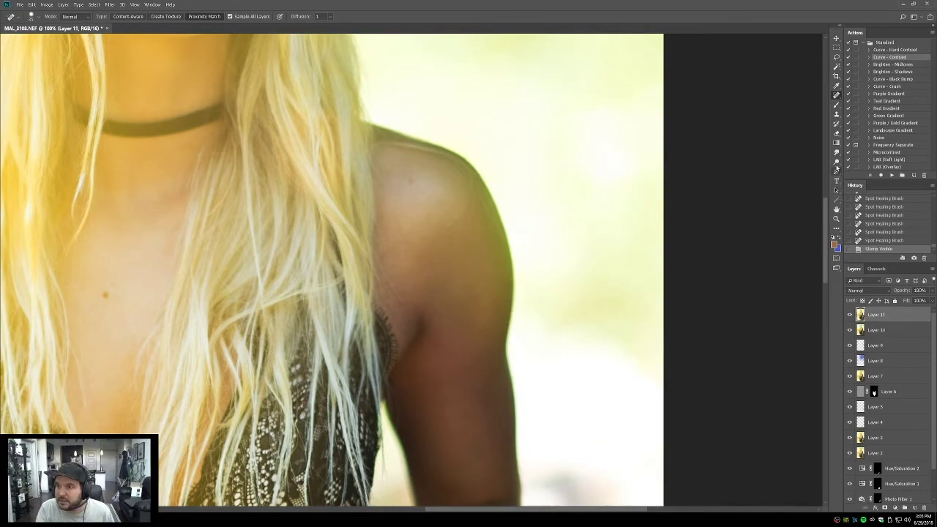
pyautogui.press('o')
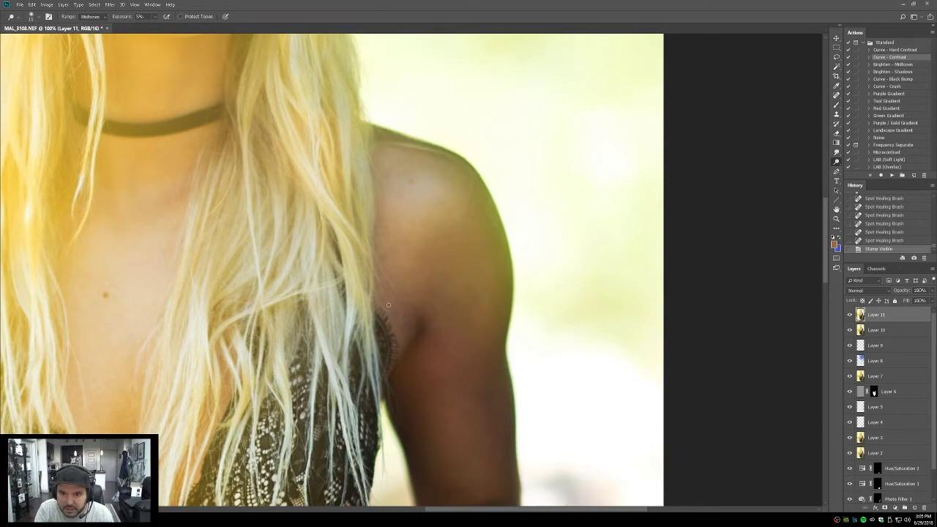
pyautogui.click(394, 320)
pyautogui.click(399, 314)
pyautogui.moveTo(406, 306)
pyautogui.mouseDown()
pyautogui.moveTo(453, 298)
pyautogui.moveTo(433, 287)
pyautogui.moveTo(446, 308)
pyautogui.moveTo(441, 278)
pyautogui.moveTo(454, 295)
pyautogui.mouseUp()
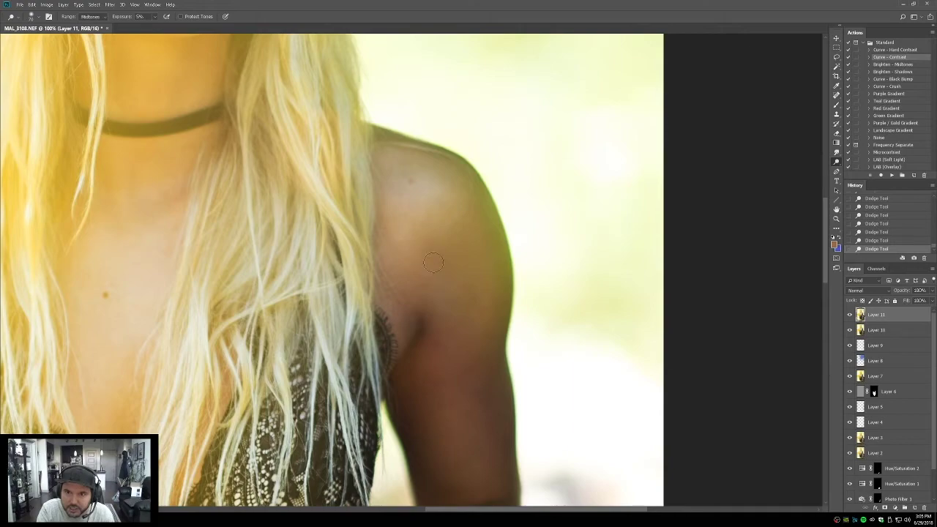
pyautogui.scroll(-3, 432, 289)
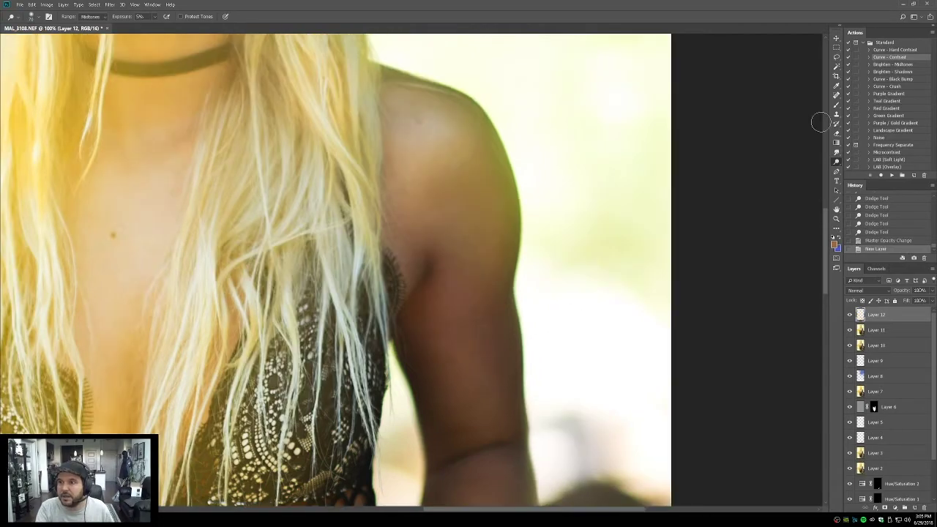
# Step: Brush the sampled skin tone over the shaded armpit and upper arm on Layer 12, using Color blending at 66% layer opacity
pyautogui.click(837, 104)
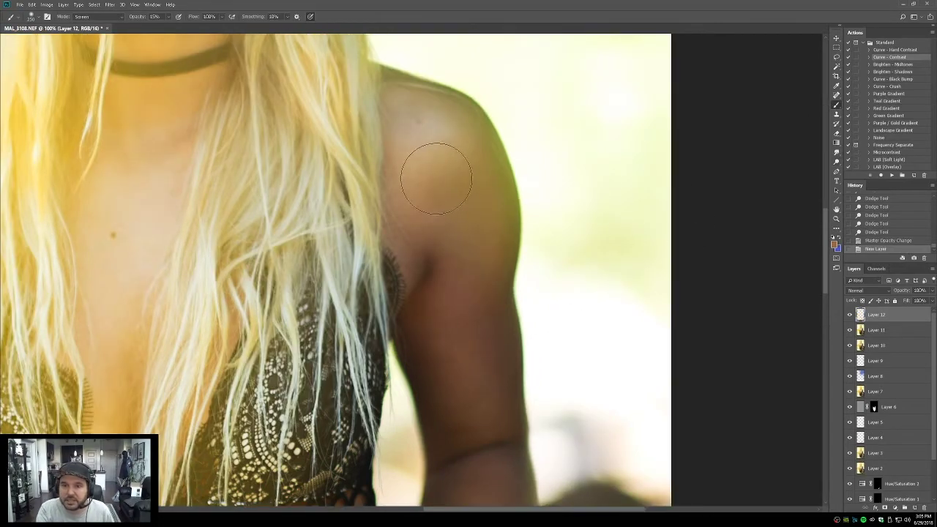
pyautogui.moveTo(415, 225)
pyautogui.mouseDown()
pyautogui.moveTo(407, 247)
pyautogui.moveTo(483, 322)
pyautogui.mouseUp()
pyautogui.click(868, 291)
pyautogui.click(864, 485)
pyautogui.click(850, 315)
pyautogui.click(849, 316)
pyautogui.moveTo(904, 291); pyautogui.dragTo(890, 291)
pyautogui.doubleClick(836, 209)
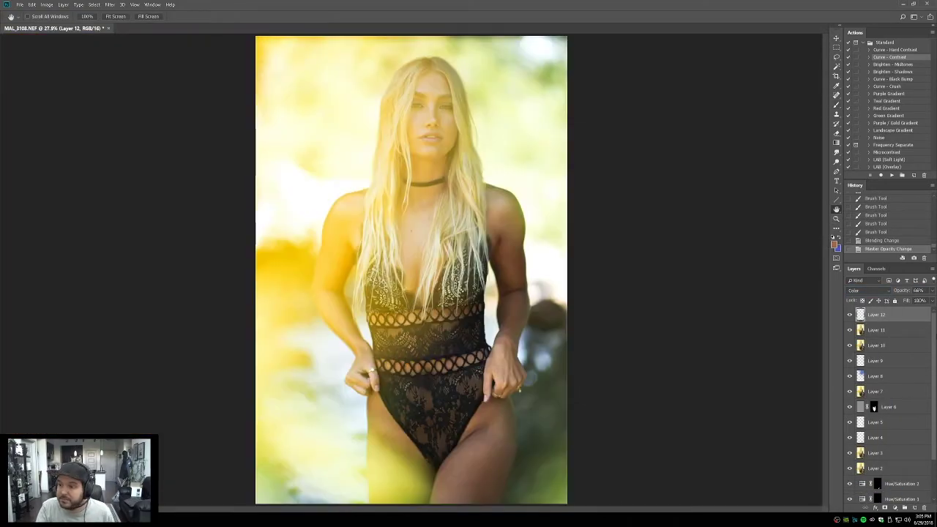
# Step: Compare the whole retouch with the original Background layer and examine the eyes up close
pyautogui.moveTo(933, 343); pyautogui.dragTo(931, 436)
pyautogui.click(849, 496)
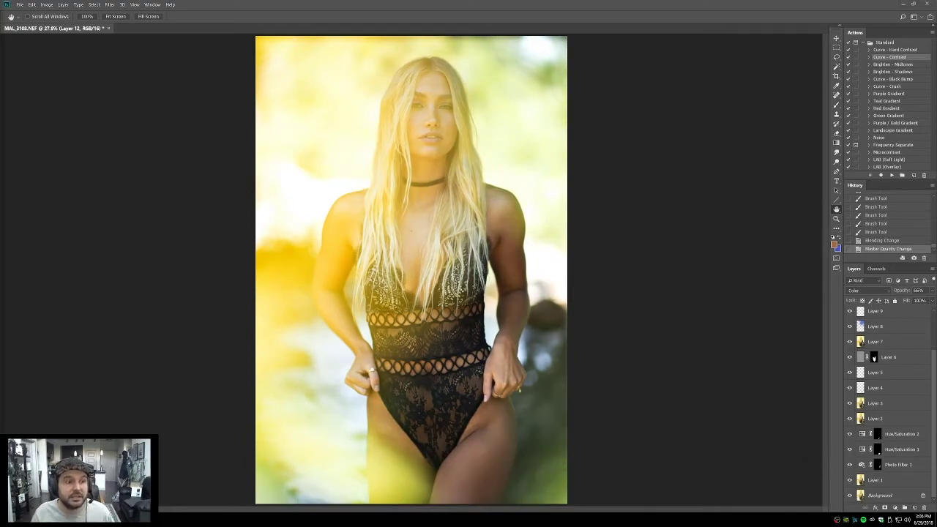
pyautogui.click(836, 219)
pyautogui.moveTo(352, 84); pyautogui.dragTo(509, 146)
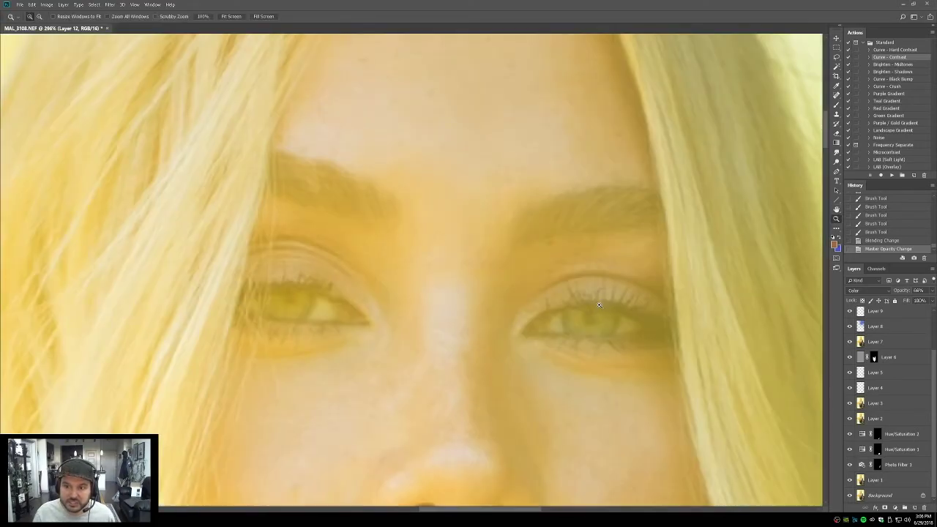
pyautogui.scroll(-3, 456, 334)
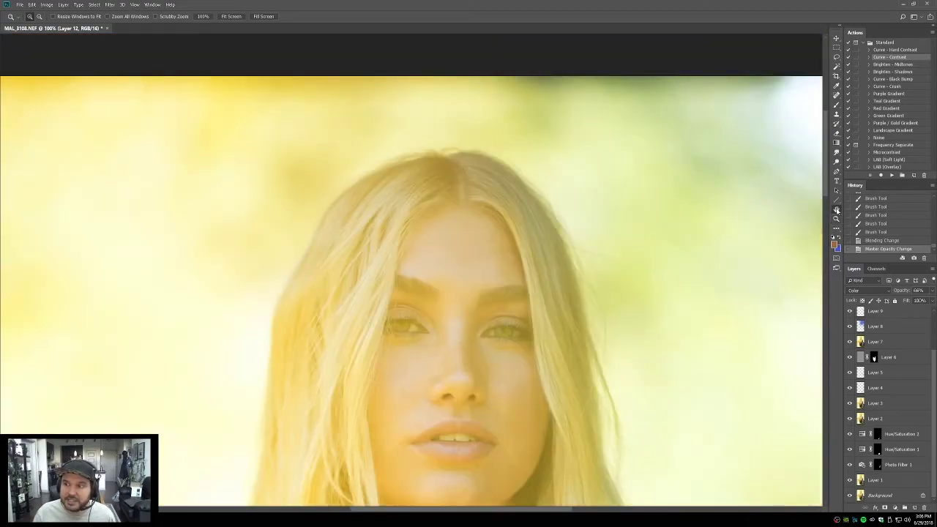
pyautogui.doubleClick(837, 209)
# Step: Stamp the visible layers into a new top layer for the eyes and hide it with a black mask
pyautogui.click(837, 219)
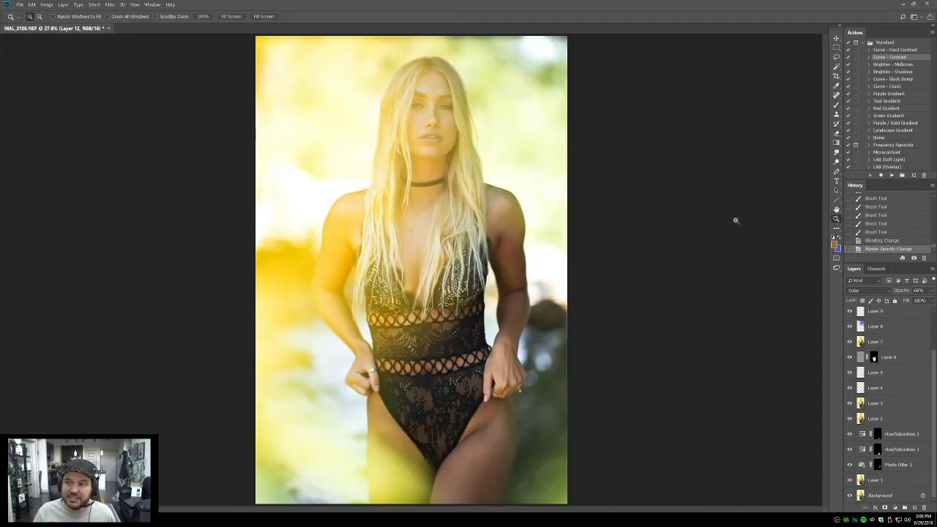
pyautogui.moveTo(384, 85); pyautogui.dragTo(492, 187)
pyautogui.moveTo(180, 63); pyautogui.dragTo(577, 303)
pyautogui.moveTo(183, 88); pyautogui.dragTo(654, 331)
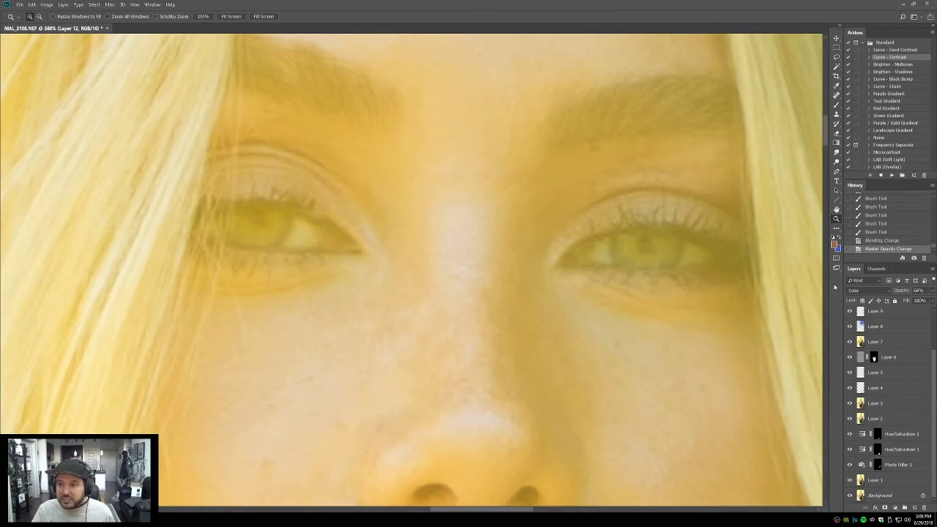
pyautogui.click(885, 311)
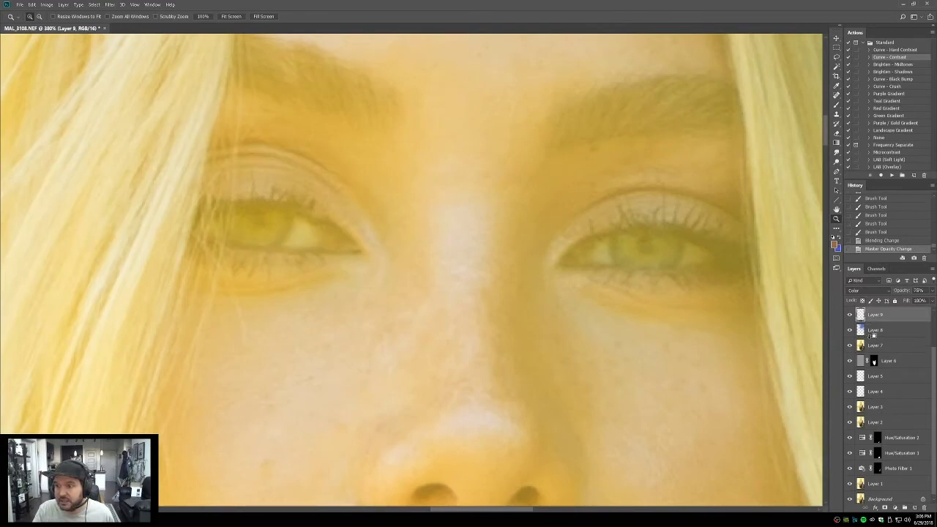
pyautogui.hotkey('ctrl', 'alt', 'shift', 'e')
pyautogui.keyDown('alt'); pyautogui.click(884, 507); pyautogui.keyUp('alt')
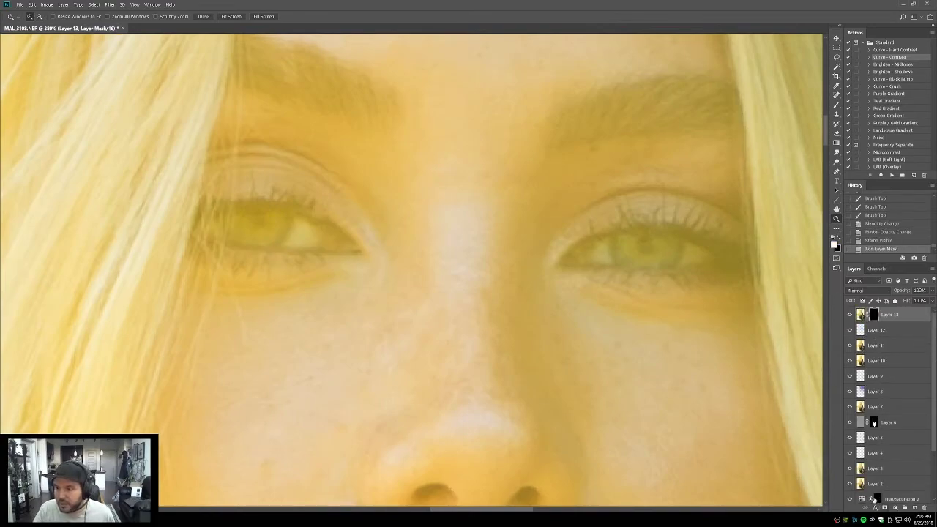
# Step: Paint both irises white on the Layer 13 mask with a small brush at 100% opacity
pyautogui.click(850, 454)
pyautogui.click(837, 104)
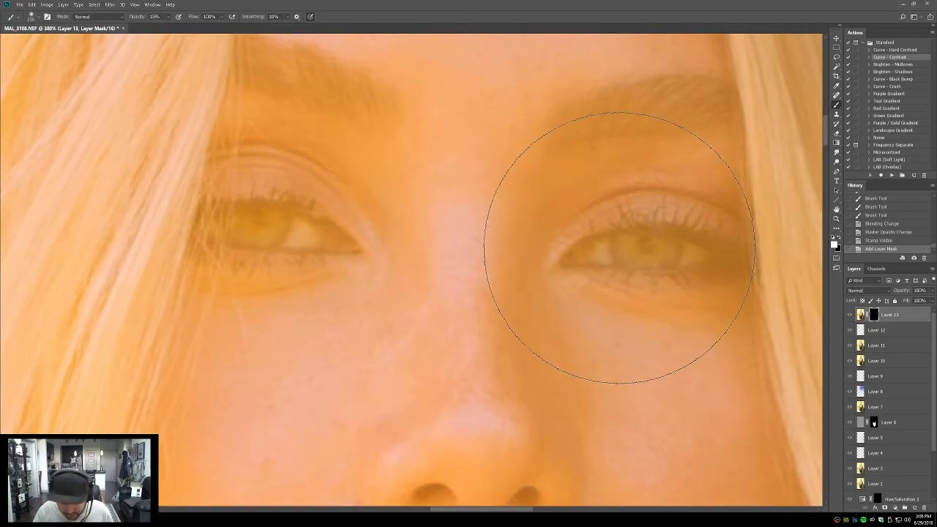
pyautogui.press('[')
pyautogui.press('[')
pyautogui.press('[')
pyautogui.press('[')
pyautogui.press('[')
pyautogui.press('[')
pyautogui.press('[')
pyautogui.press('[')
pyautogui.press('[')
pyautogui.press('[')
pyautogui.moveTo(627, 240)
pyautogui.mouseDown()
pyautogui.moveTo(665, 252)
pyautogui.moveTo(638, 237)
pyautogui.moveTo(669, 242)
pyautogui.mouseUp()
pyautogui.moveTo(231, 227)
pyautogui.mouseDown()
pyautogui.moveTo(265, 240)
pyautogui.moveTo(259, 222)
pyautogui.moveTo(232, 212)
pyautogui.moveTo(287, 212)
pyautogui.mouseUp()
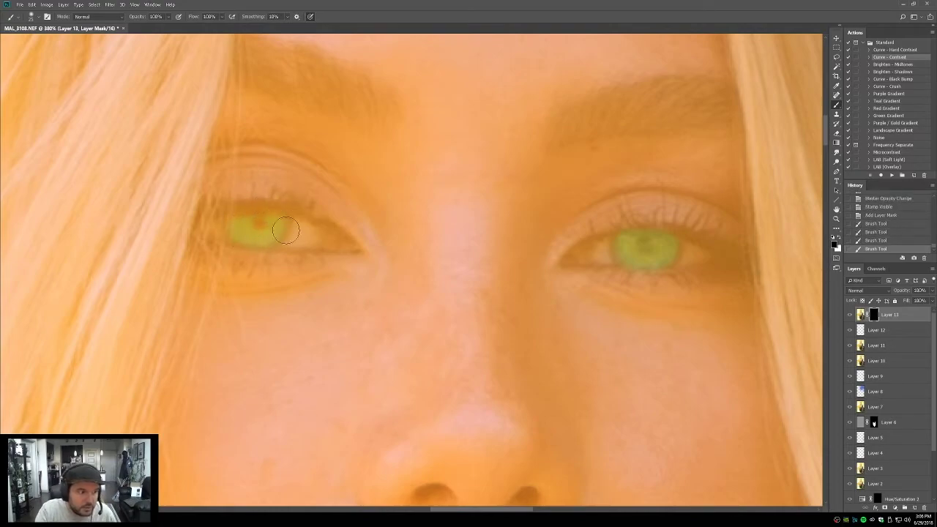
# Step: Clean up the iris edges and remove the pupils from the mask with a smaller black brush
pyautogui.press('[')
pyautogui.press('[')
pyautogui.press('[')
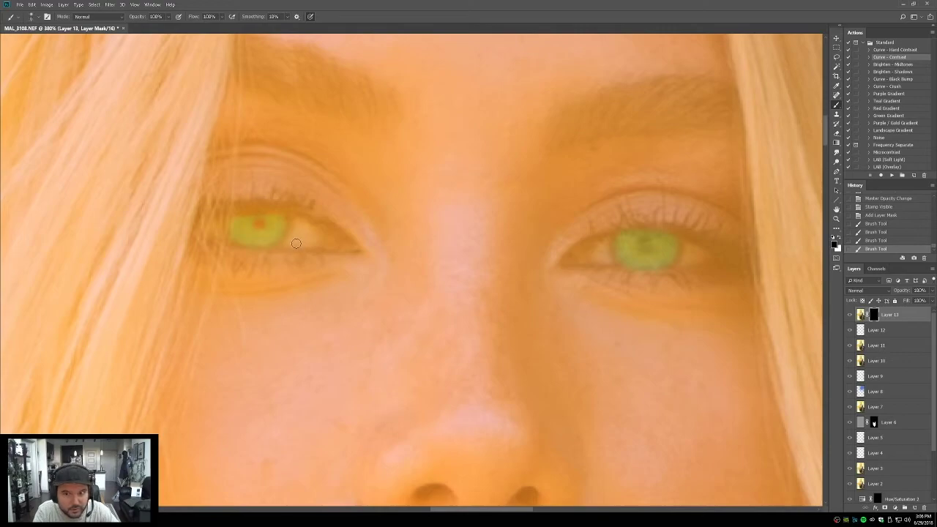
pyautogui.moveTo(290, 222)
pyautogui.mouseDown()
pyautogui.moveTo(273, 256)
pyautogui.moveTo(283, 248)
pyautogui.moveTo(228, 253)
pyautogui.moveTo(266, 256)
pyautogui.moveTo(238, 254)
pyautogui.mouseUp()
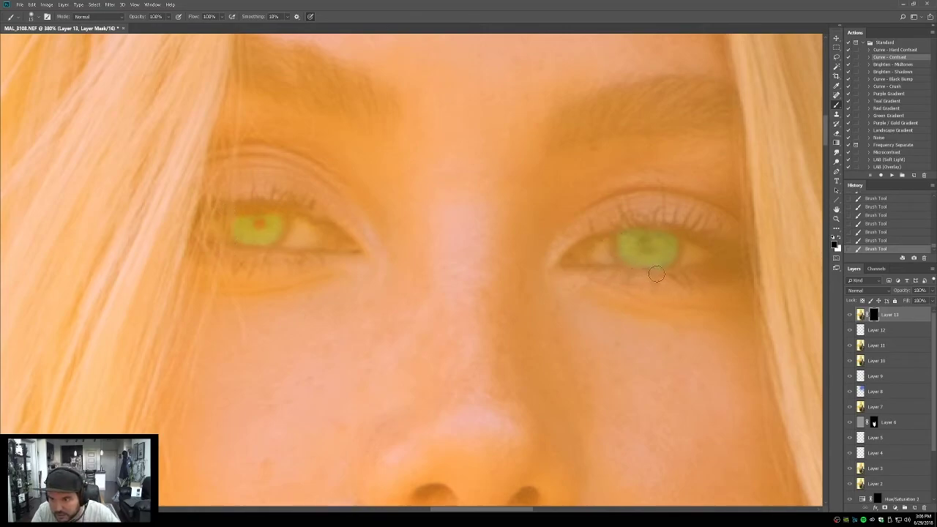
pyautogui.moveTo(645, 256); pyautogui.dragTo(643, 248)
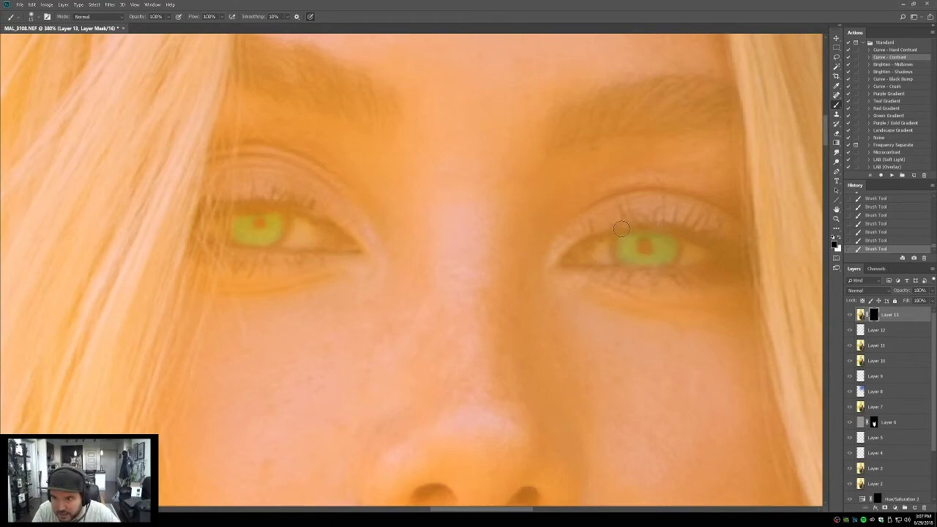
# Step: Brighten the masked irises by raising the darker midtones of the Layer 13 image with Curves
pyautogui.click(859, 315)
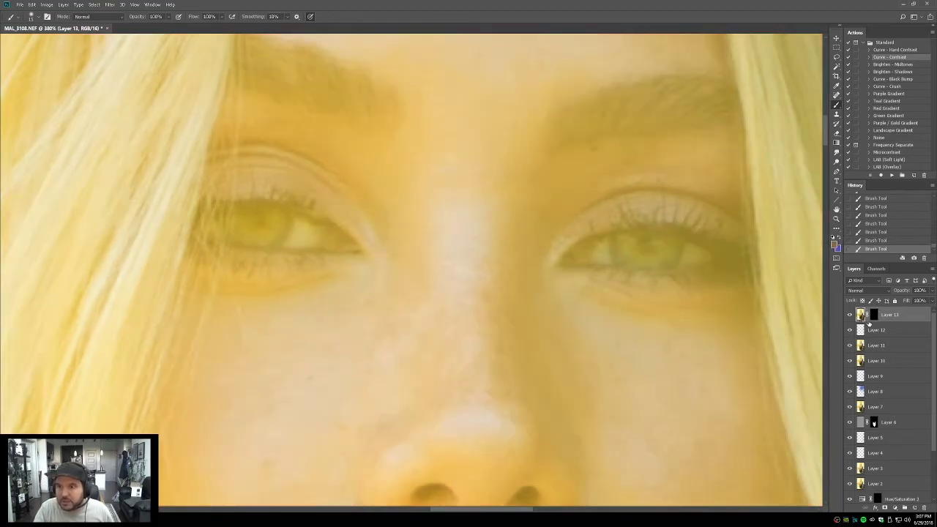
pyautogui.hotkey('ctrl', 'm')
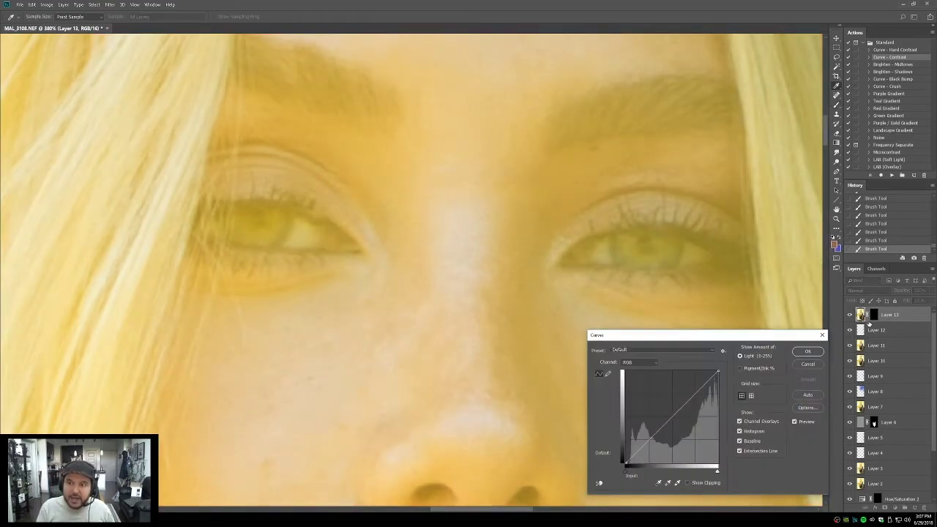
pyautogui.moveTo(660, 428)
pyautogui.mouseDown()
pyautogui.moveTo(654, 417)
pyautogui.moveTo(657, 426)
pyautogui.mouseUp()
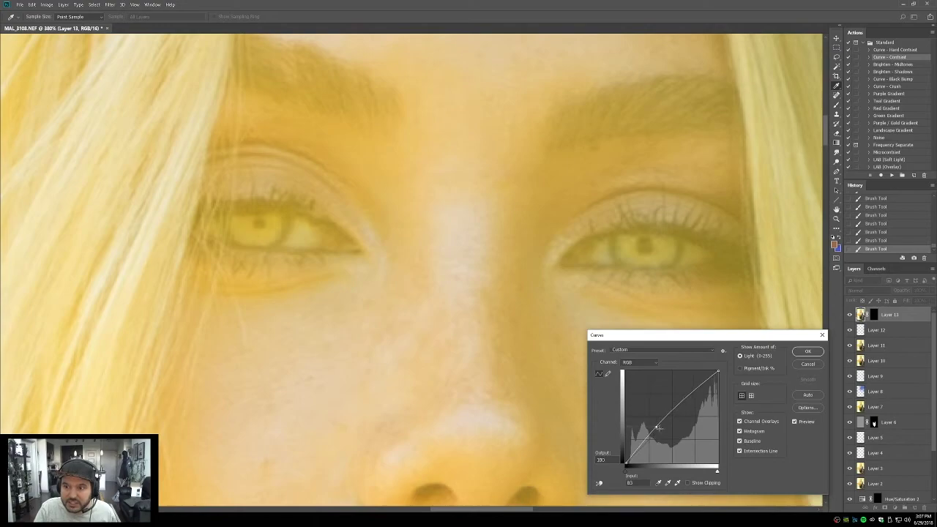
pyautogui.click(805, 352)
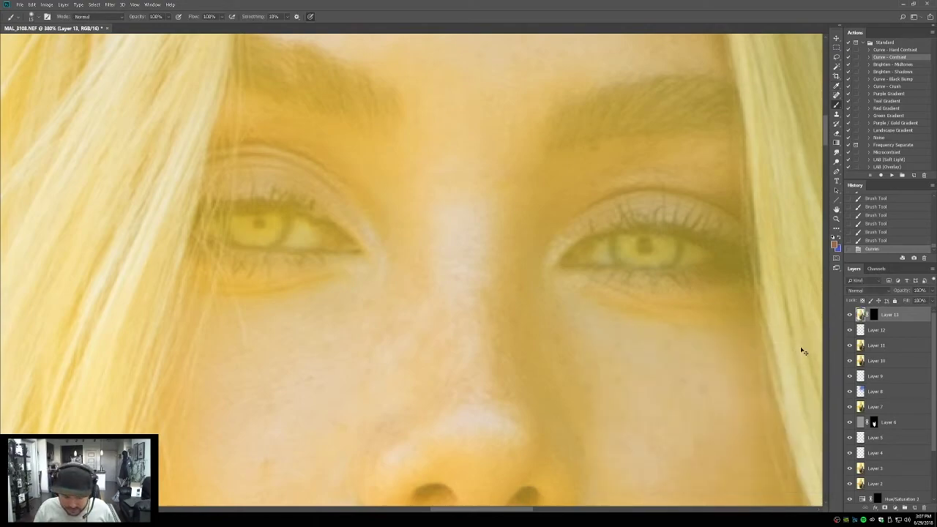
# Step: Duplicate the masked iris layer and set the copy to Soft Light blending
pyautogui.hotkey('ctrl', 'j')
pyautogui.click(865, 289)
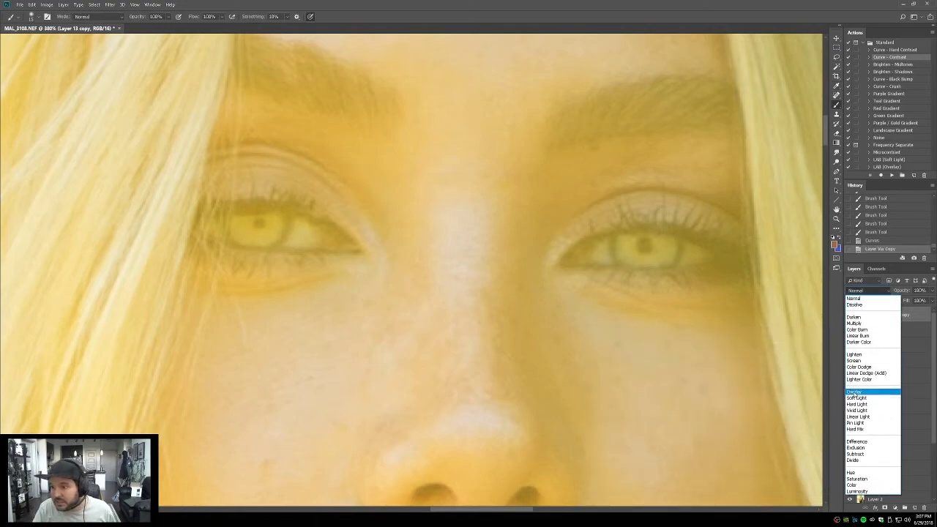
pyautogui.click(867, 396)
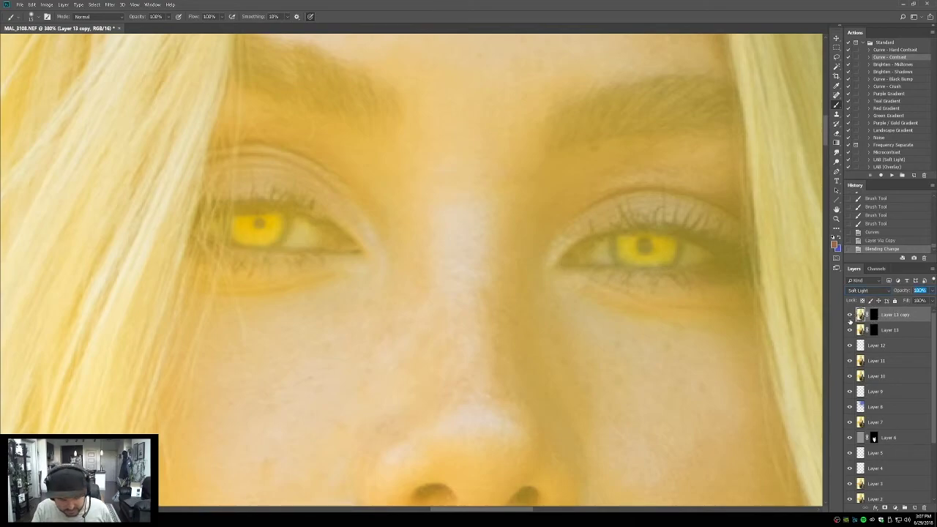
pyautogui.moveTo(847, 324); pyautogui.dragTo(849, 324)
# Step: Lower the opacity of Layer 13 to 15% and of its Soft Light copy to 10%
pyautogui.click(862, 331)
pyautogui.moveTo(901, 290); pyautogui.dragTo(851, 257)
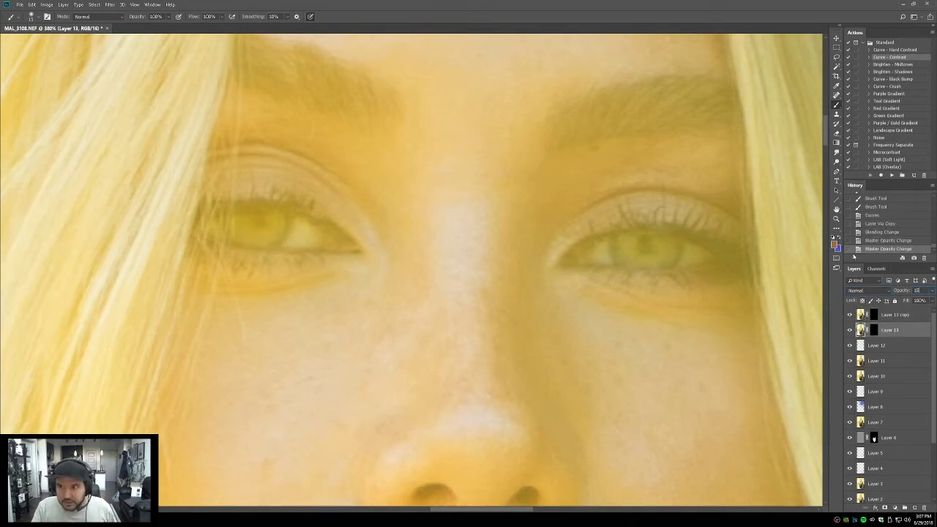
pyautogui.click(894, 315)
pyautogui.write('10')
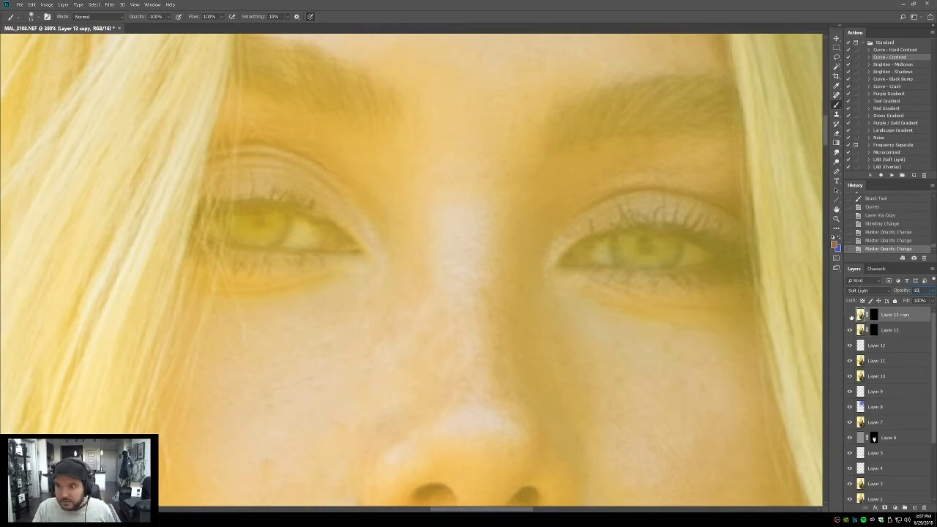
# Step: Check the eye brightening on the whole face by comparing it with and without the Soft Light copy
pyautogui.doubleClick(837, 210)
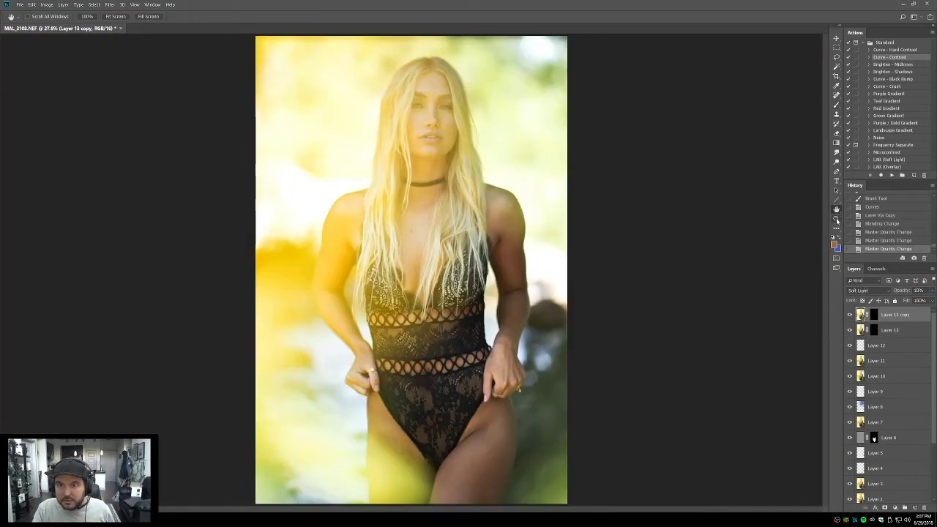
pyautogui.click(837, 218)
pyautogui.moveTo(393, 79); pyautogui.dragTo(486, 160)
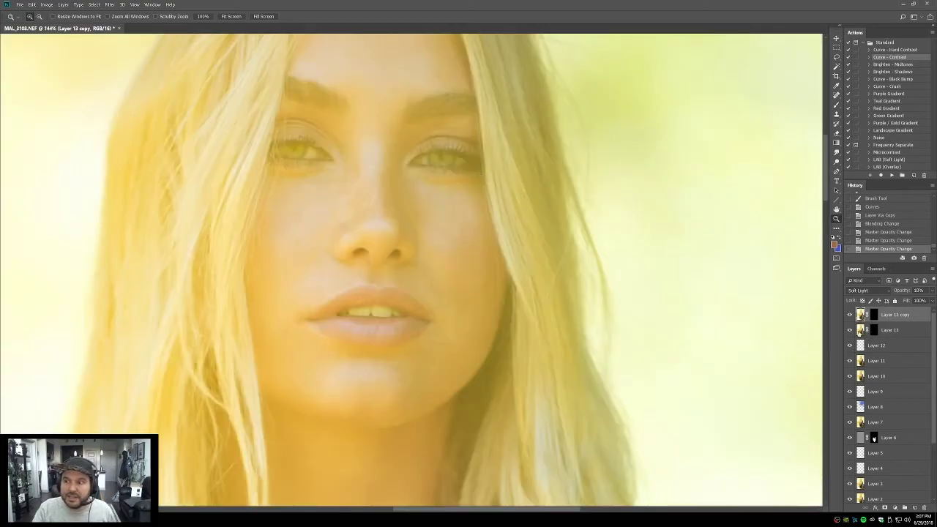
pyautogui.click(862, 332)
pyautogui.click(861, 314)
pyautogui.click(849, 315)
pyautogui.click(849, 314)
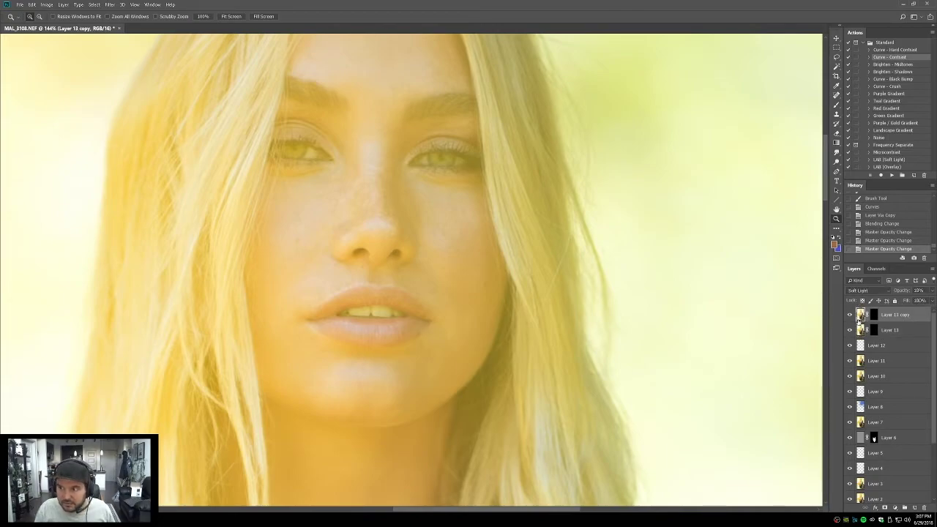
# Step: Darken the Soft Light iris copy by pulling down its shadows and midtones with Curves
pyautogui.hotkey('ctrl', 'm')
pyautogui.moveTo(651, 437); pyautogui.dragTo(653, 442)
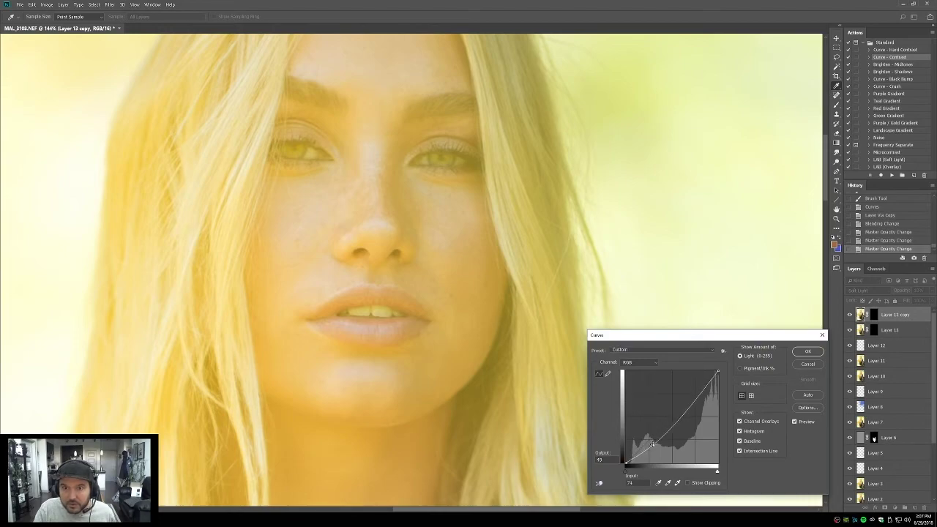
pyautogui.click(807, 351)
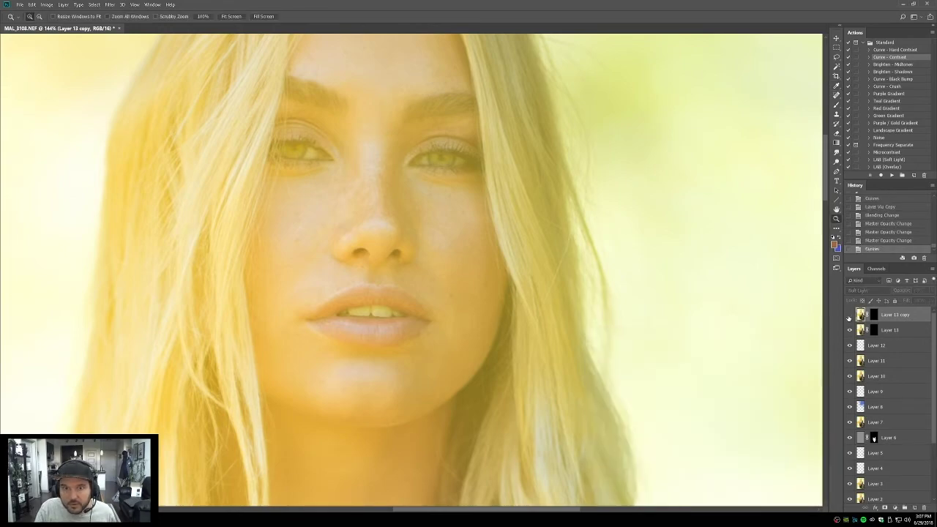
# Step: Compare the full retouched photo with the original Background layer
pyautogui.press('h')
pyautogui.hotkey('ctrl', '0')
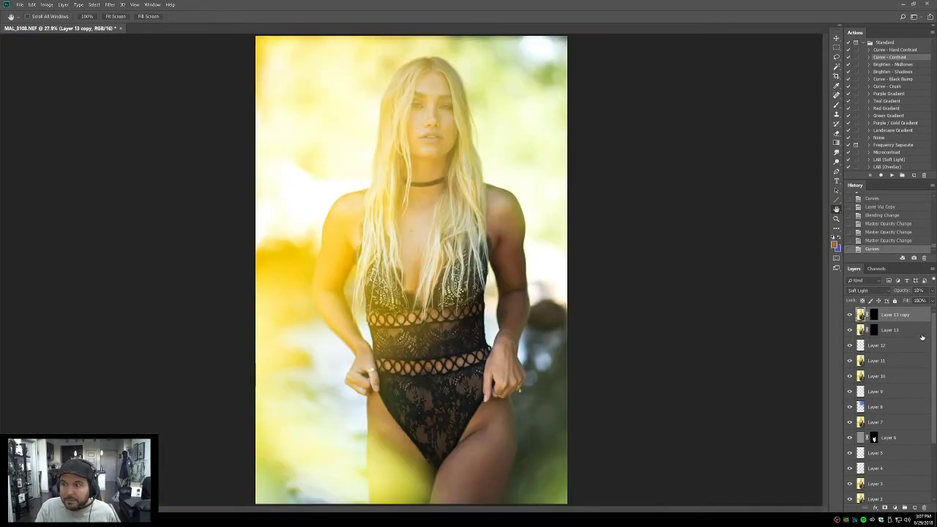
pyautogui.scroll(-3, 918, 466)
pyautogui.click(850, 496)
pyautogui.click(849, 496)
pyautogui.click(849, 495)
pyautogui.click(850, 495)
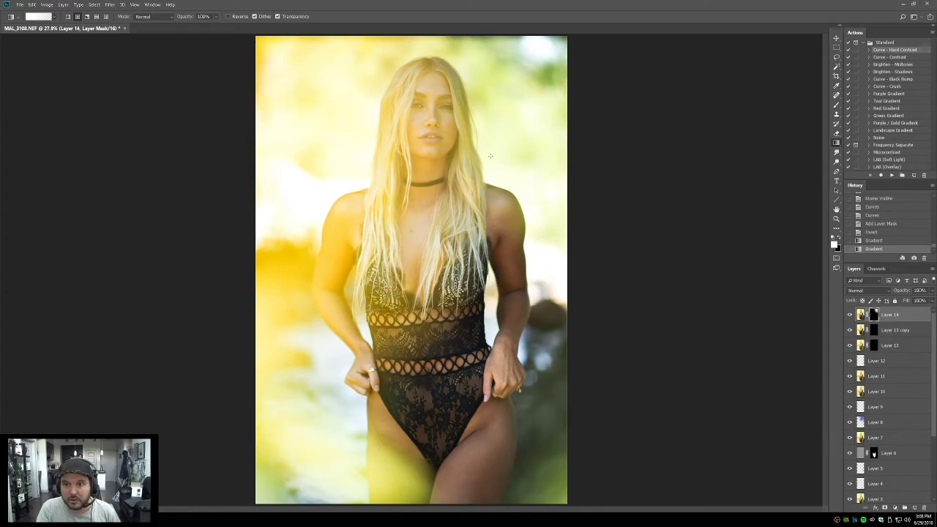
# Step: Reveal the Layer 14 contrast in the lower background corners and side edges with white radial gradients on its mask
pyautogui.moveTo(551, 317); pyautogui.dragTo(550, 318)
pyautogui.moveTo(590, 394); pyautogui.dragTo(492, 411)
pyautogui.moveTo(568, 502); pyautogui.dragTo(542, 456)
pyautogui.moveTo(258, 502); pyautogui.dragTo(297, 464)
pyautogui.moveTo(250, 371); pyautogui.dragTo(293, 348)
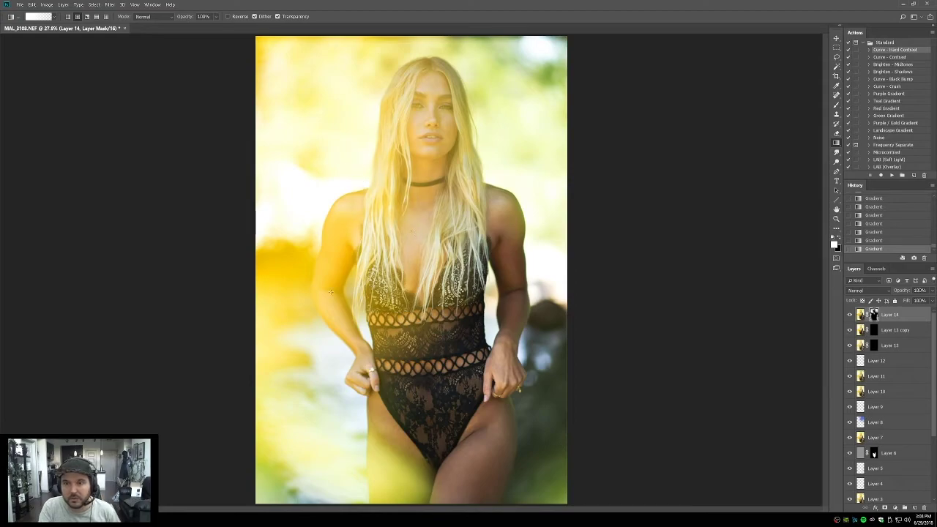
# Step: Add the Purple Gradient map, invert its mask and reveal the tint from the photo's right side with a white linear gradient
pyautogui.press('F5')
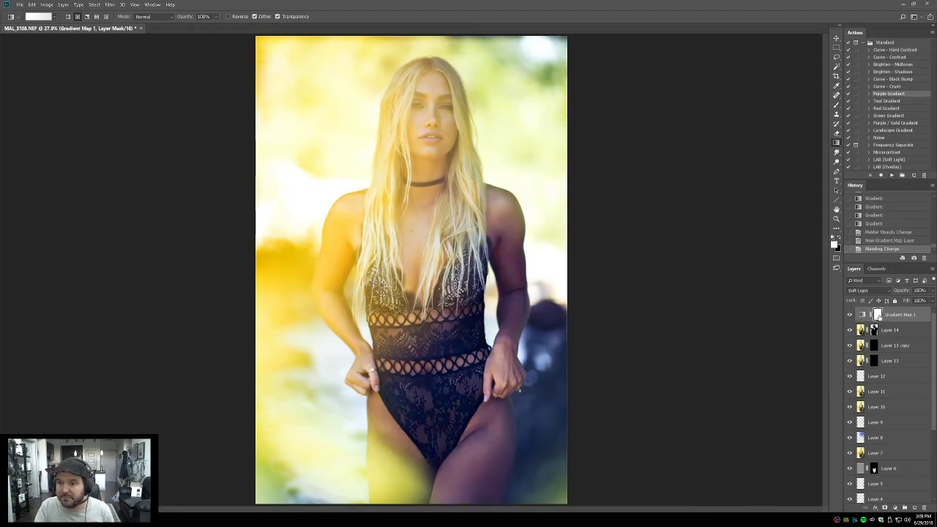
pyautogui.hotkey('ctrl', 'i')
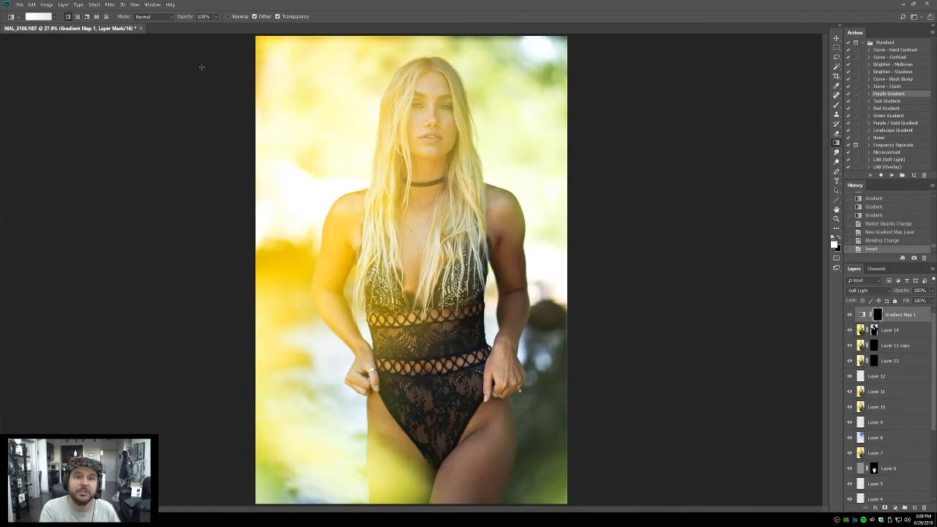
pyautogui.moveTo(692, 252); pyautogui.dragTo(339, 246)
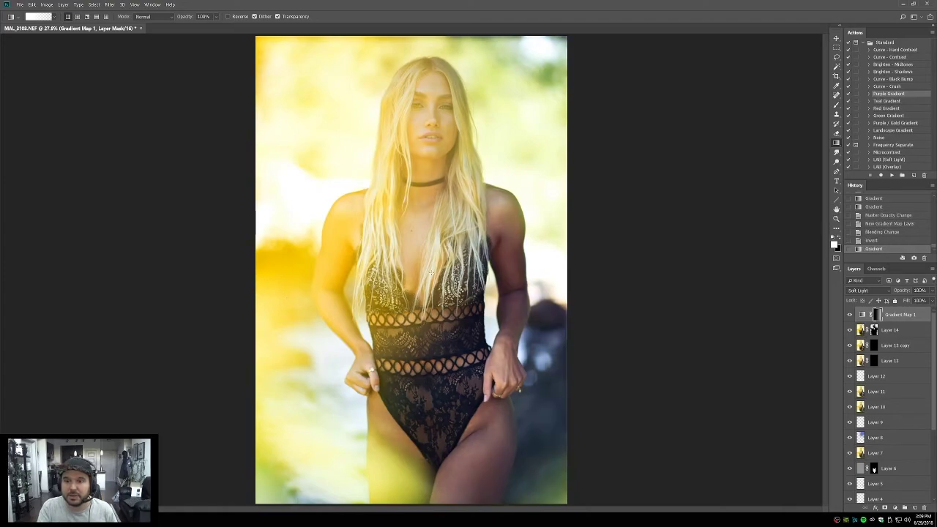
pyautogui.hotkey('ctrl', 'z')
pyautogui.moveTo(628, 238); pyautogui.dragTo(342, 261)
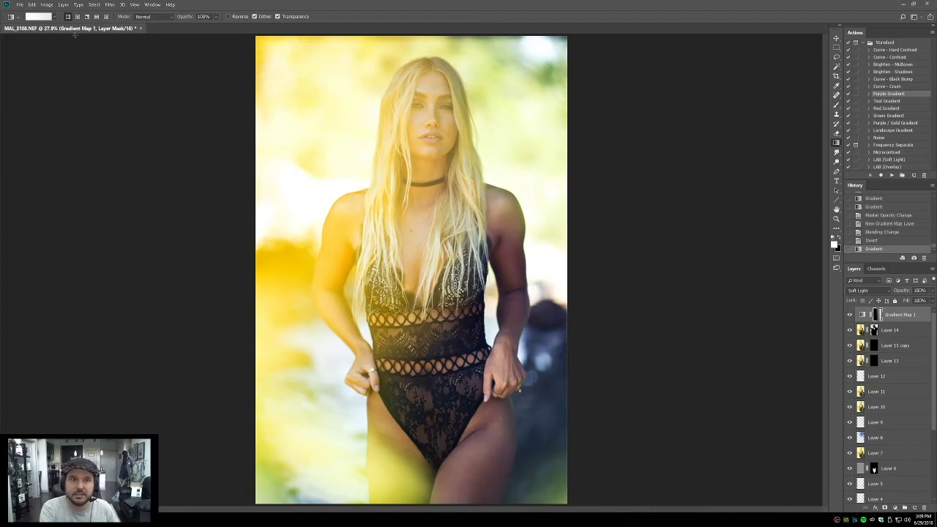
# Step: Remove the purple tint from the thigh with black radial gradients on the gradient map's mask
pyautogui.press('x')
pyautogui.moveTo(443, 444); pyautogui.dragTo(527, 408)
pyautogui.moveTo(472, 479)
pyautogui.mouseDown()
pyautogui.moveTo(479, 486)
pyautogui.moveTo(518, 446)
pyautogui.mouseUp()
pyautogui.moveTo(479, 430); pyautogui.dragTo(502, 417)
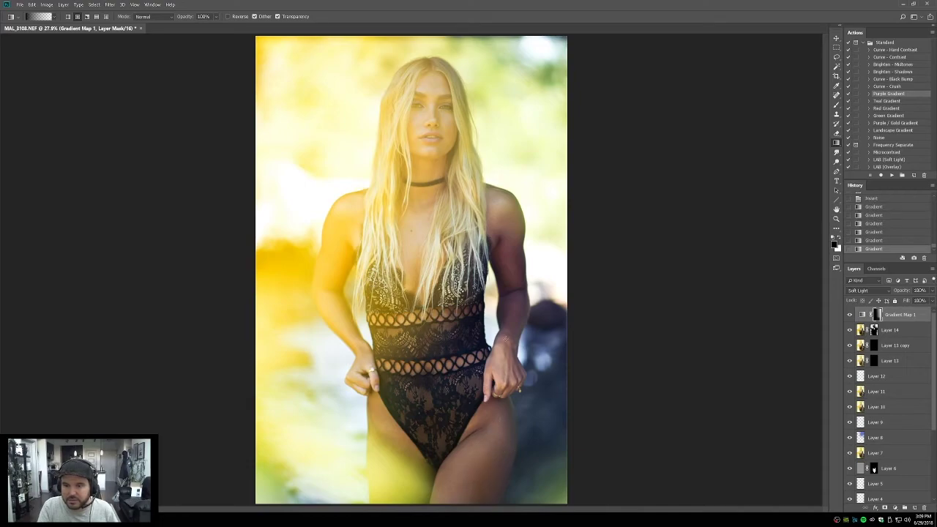
# Step: Paint black on the Gradient Map 1 mask with an enlarged brush to remove the purple tint from the arm beside the dark background
pyautogui.press('b')
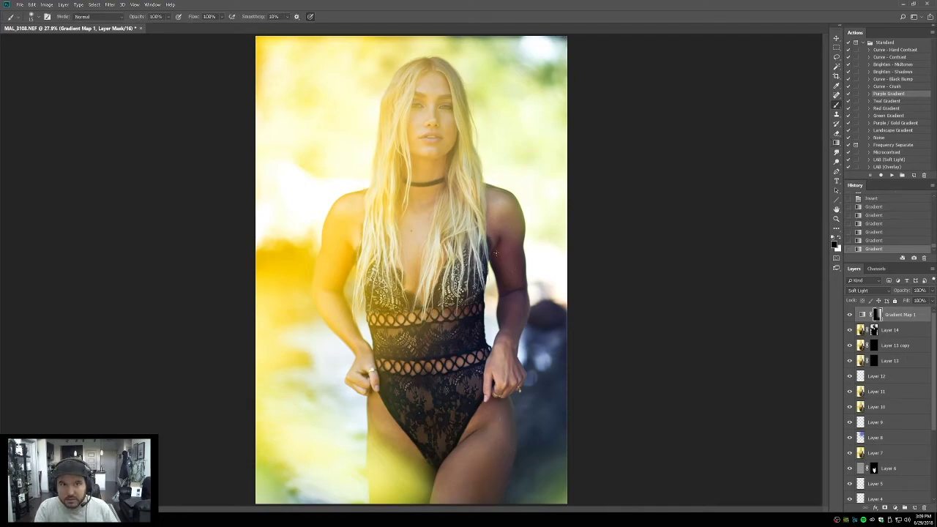
pyautogui.press(']')
pyautogui.press(']')
pyautogui.press(']')
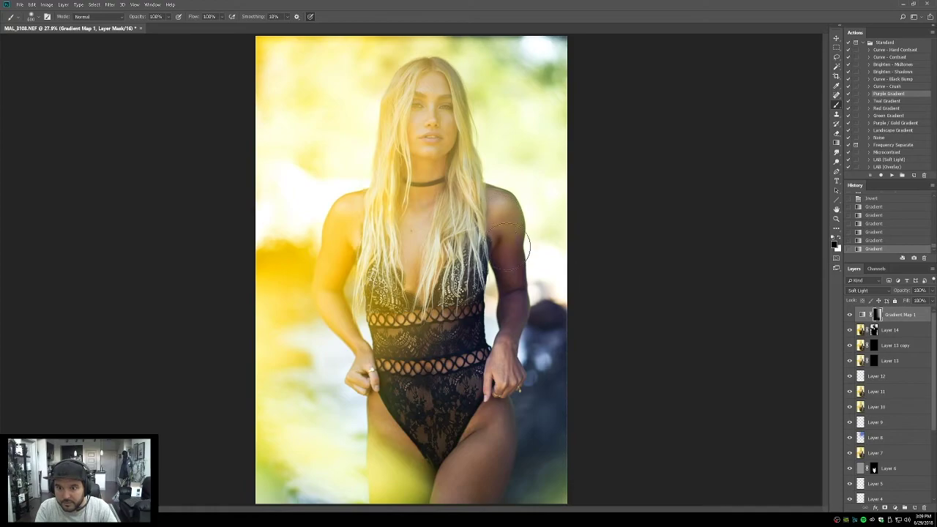
pyautogui.moveTo(513, 296); pyautogui.dragTo(497, 366)
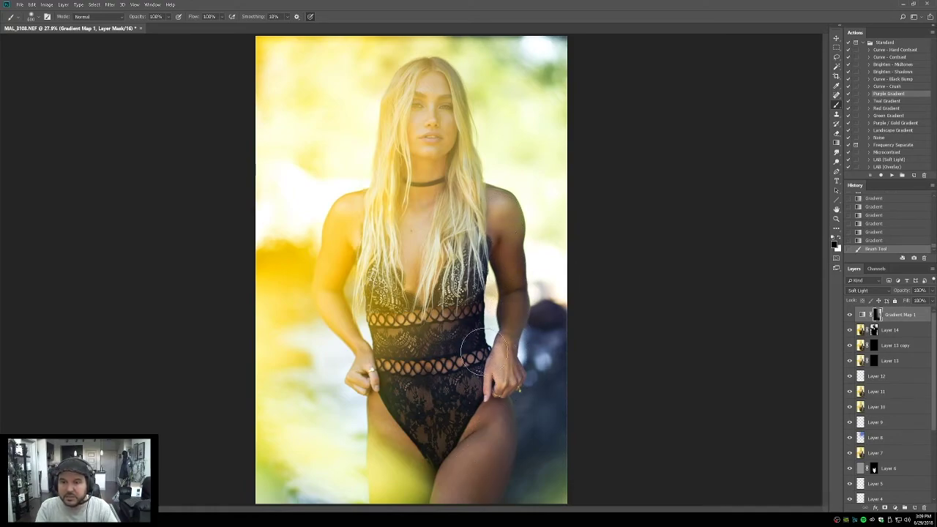
# Step: Reveal purple on the bodysuit with a faded white radial gradient on the Gradient Map 1 mask, and brush the tint off the forearm
pyautogui.press('g')
pyautogui.moveTo(461, 320); pyautogui.dragTo(454, 357)
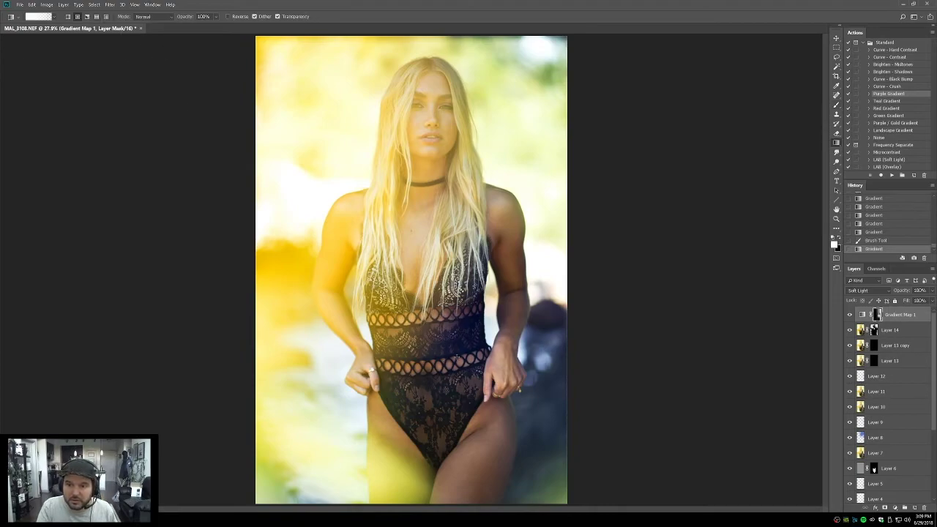
pyautogui.hotkey('ctrl', 'shift', 'f')
pyautogui.press('Return')
pyautogui.press('b')
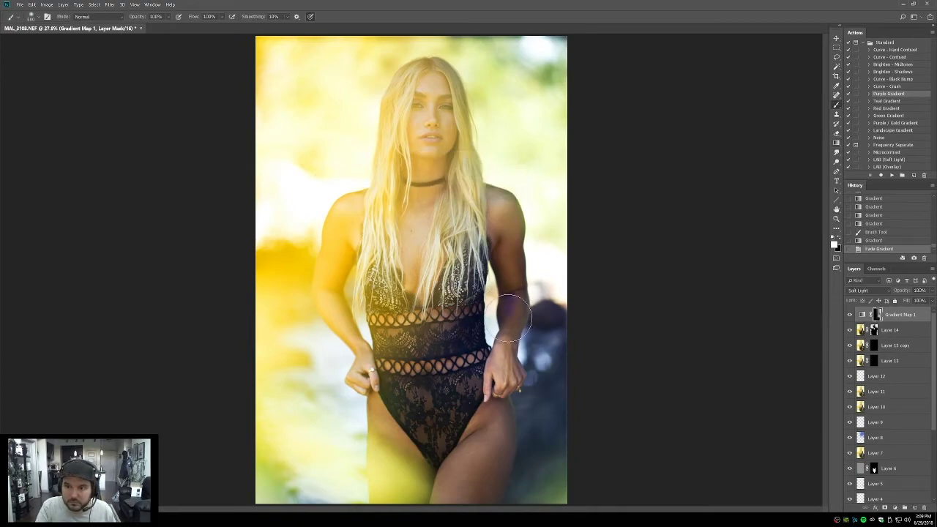
pyautogui.moveTo(516, 317); pyautogui.dragTo(561, 344)
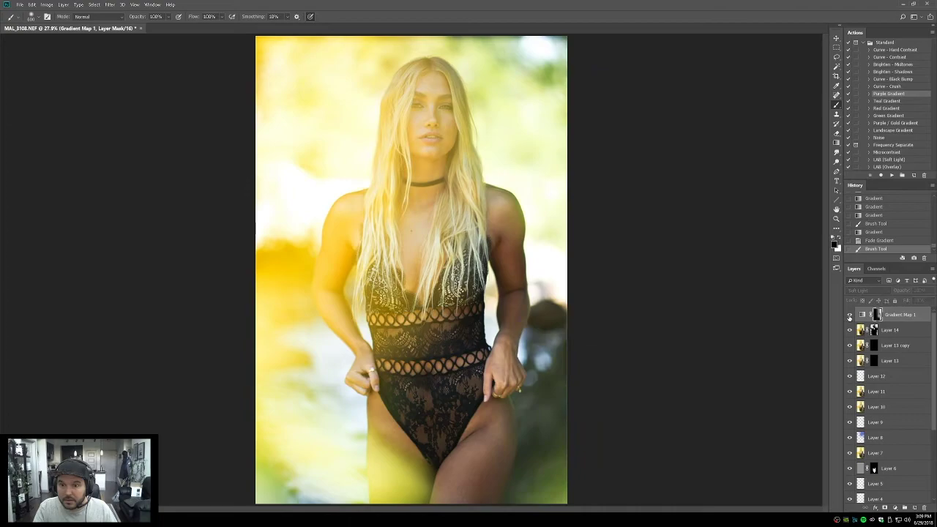
# Step: Reveal the purple tint around the hair and face with white radial gradients on the Gradient Map 1 mask
pyautogui.press('g')
pyautogui.moveTo(410, 125)
pyautogui.mouseDown()
pyautogui.moveTo(486, 138)
pyautogui.moveTo(421, 110)
pyautogui.mouseUp()
pyautogui.moveTo(483, 137); pyautogui.dragTo(423, 108)
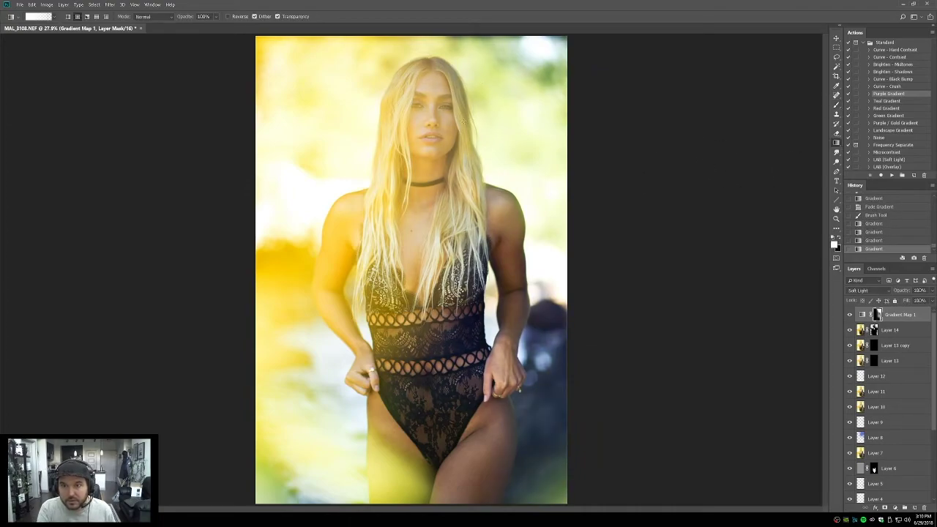
# Step: Add the Teal Gradient map, invert its mask, and reveal the tint in the lower-left and upper-right background with white radial gradients
pyautogui.click(885, 101)
pyautogui.click(892, 176)
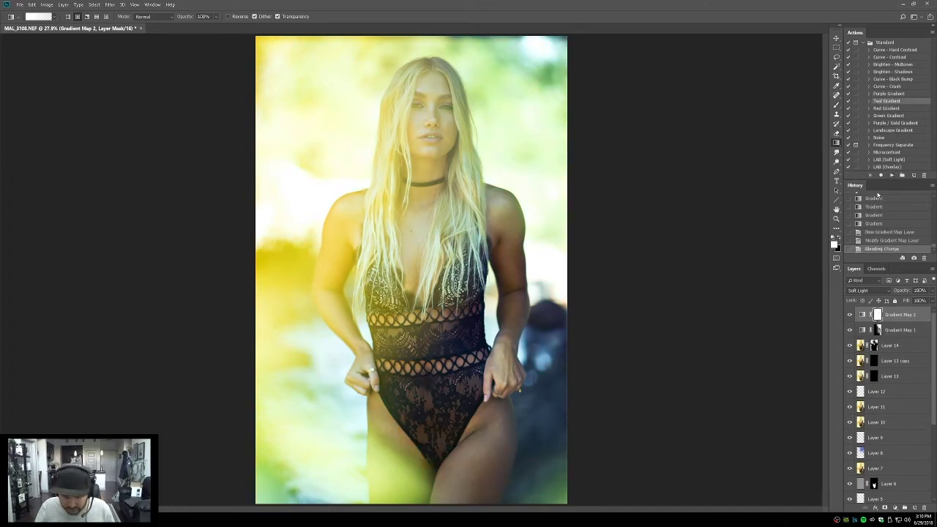
pyautogui.moveTo(324, 483); pyautogui.dragTo(308, 375)
pyautogui.moveTo(304, 370); pyautogui.dragTo(294, 356)
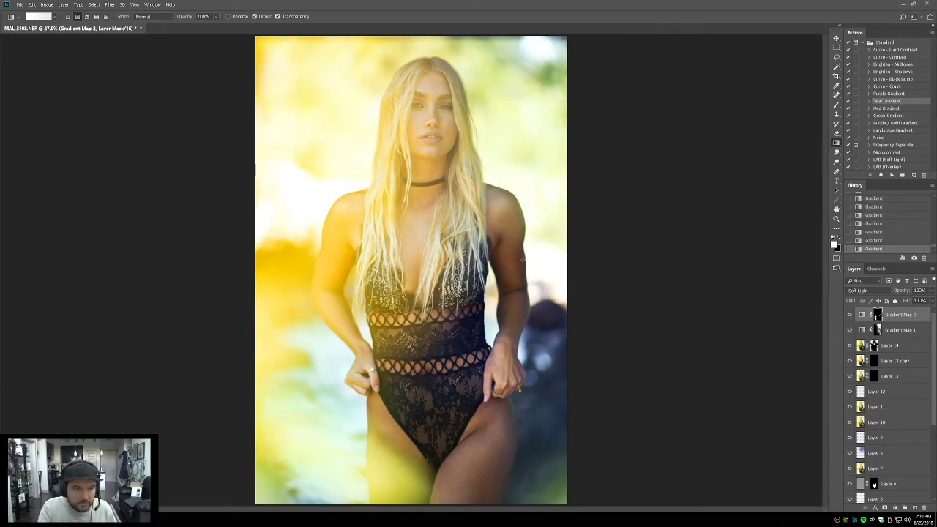
pyautogui.moveTo(495, 92); pyautogui.dragTo(540, 46)
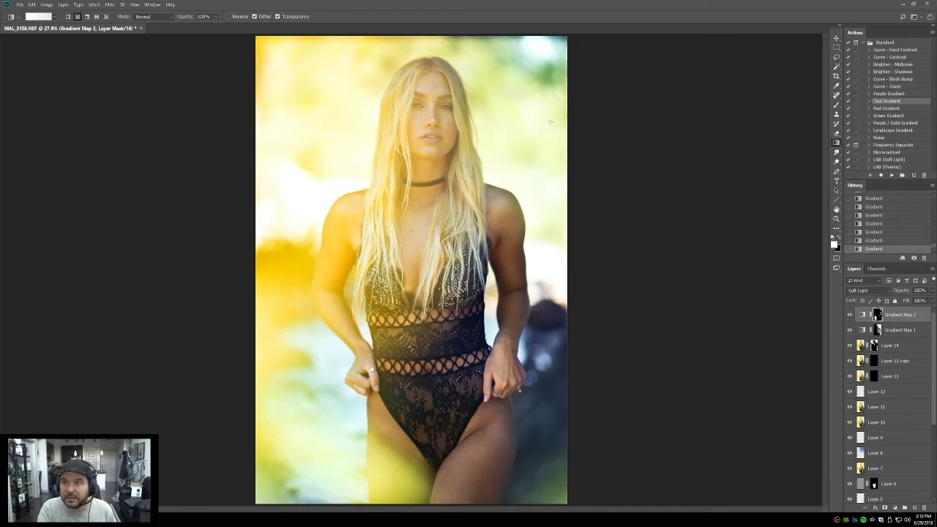
# Step: Add the Red Gradient map with its inverted mask and reveal it over the dark background shape and the photo's left edge with white radial gradients
pyautogui.click(885, 108)
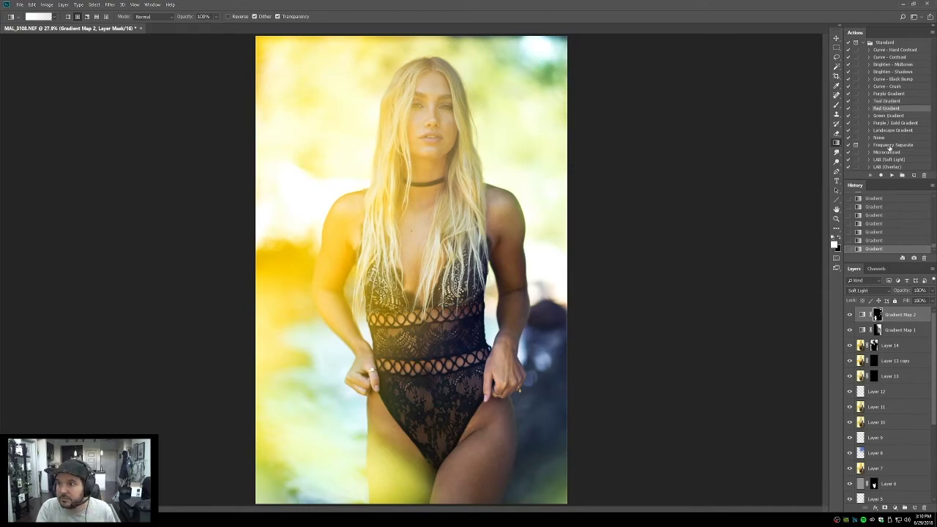
pyautogui.click(891, 175)
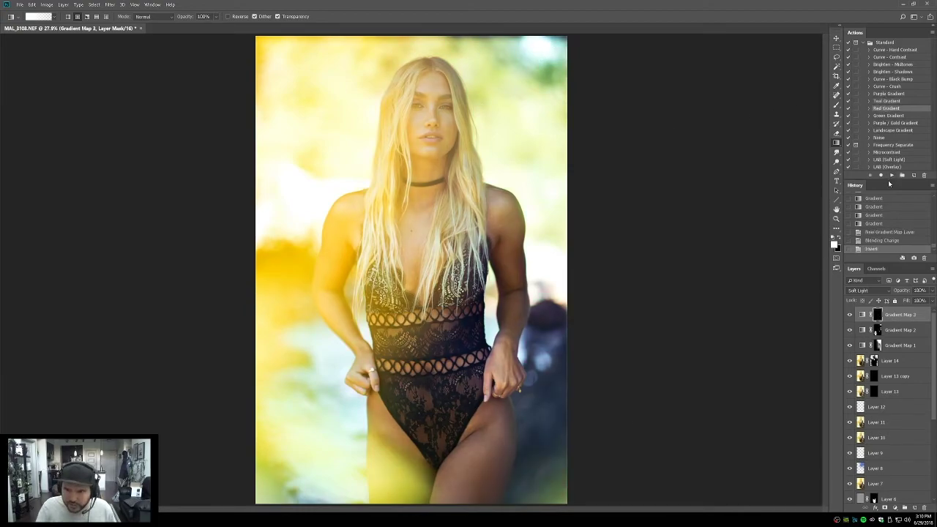
pyautogui.moveTo(575, 290); pyautogui.dragTo(520, 322)
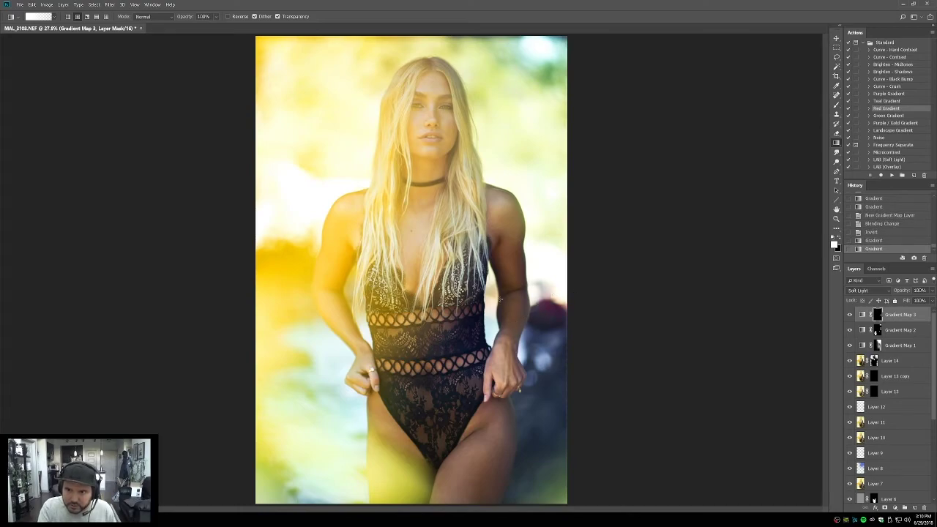
pyautogui.moveTo(488, 293); pyautogui.dragTo(470, 397)
pyautogui.hotkey('ctrl', 'z')
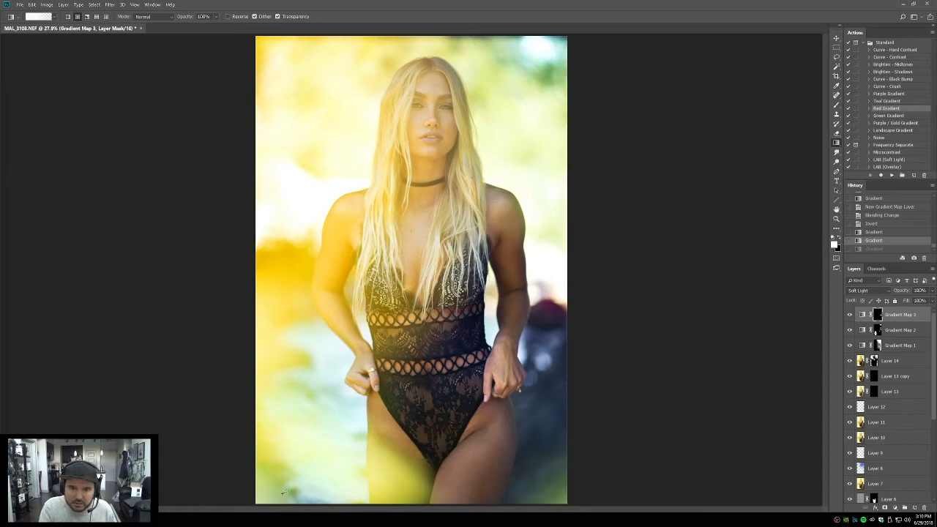
pyautogui.moveTo(282, 492); pyautogui.dragTo(298, 351)
pyautogui.moveTo(257, 273); pyautogui.dragTo(263, 252)
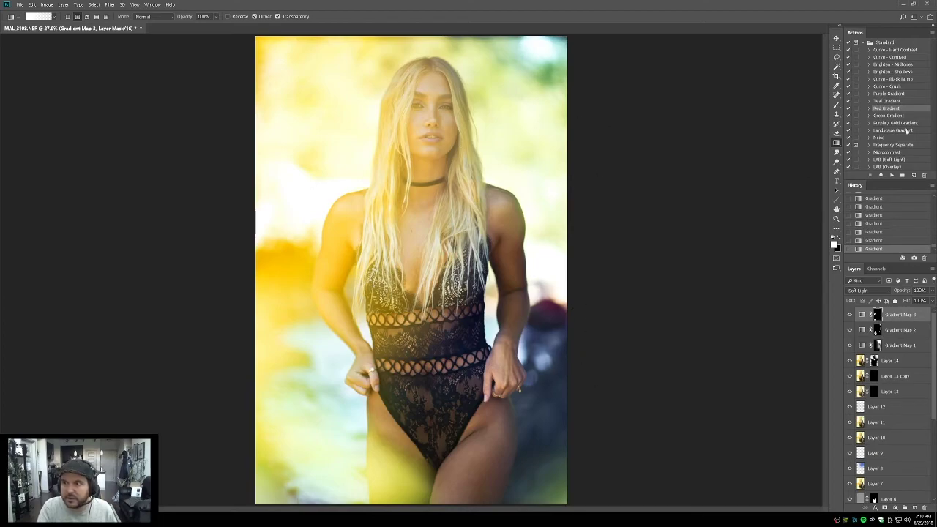
# Step: Add the Green Gradient map, reverse its gradient and invert its layer mask
pyautogui.click(886, 117)
pyautogui.click(890, 175)
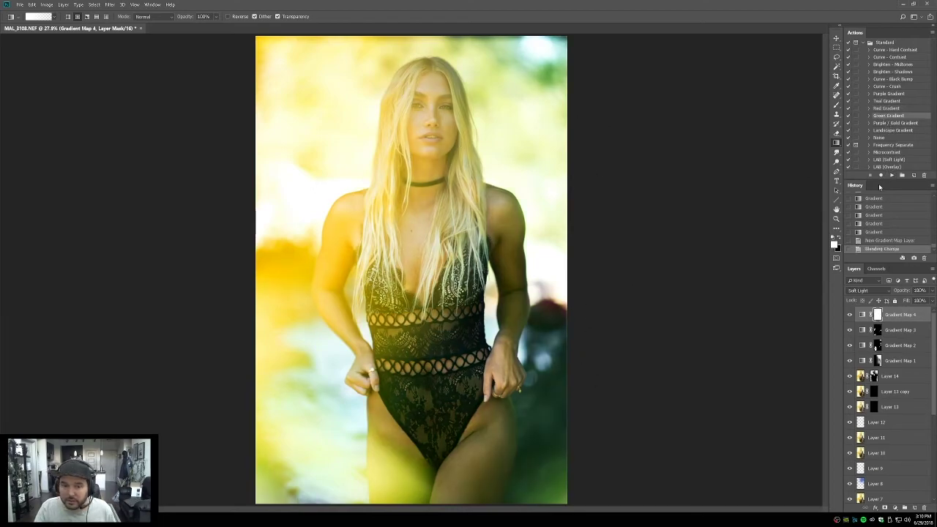
pyautogui.doubleClick(861, 314)
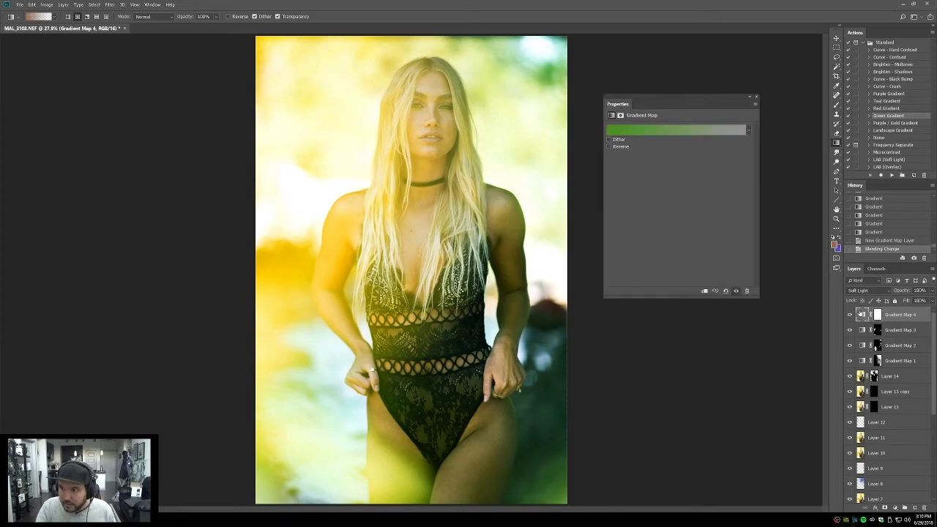
pyautogui.click(608, 147)
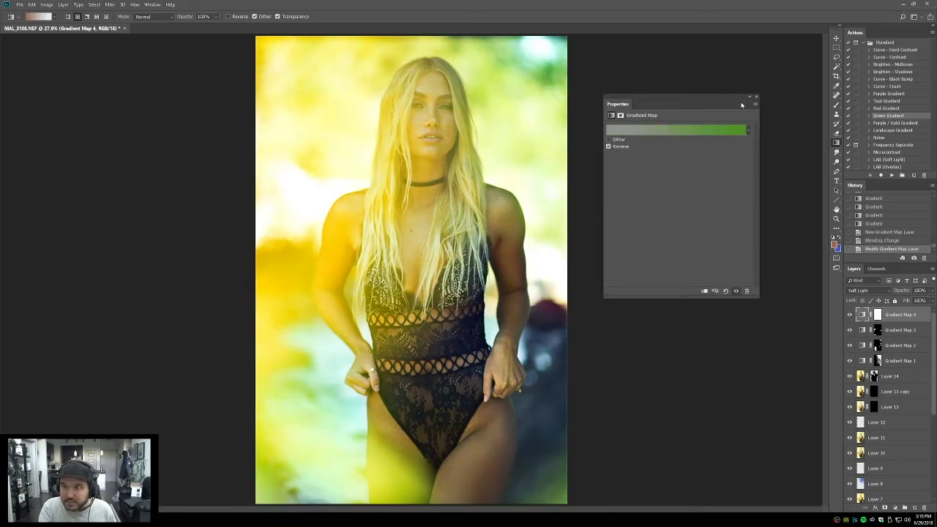
pyautogui.click(757, 98)
pyautogui.click(879, 316)
pyautogui.hotkey('ctrl', 'i')
# Step: Reveal the green tint along the photo's left side and upper background with white radial gradients on the Gradient Map 4 mask
pyautogui.moveTo(278, 451); pyautogui.dragTo(302, 439)
pyautogui.moveTo(267, 483); pyautogui.dragTo(321, 474)
pyautogui.moveTo(261, 435); pyautogui.dragTo(269, 410)
pyautogui.moveTo(272, 315); pyautogui.dragTo(276, 208)
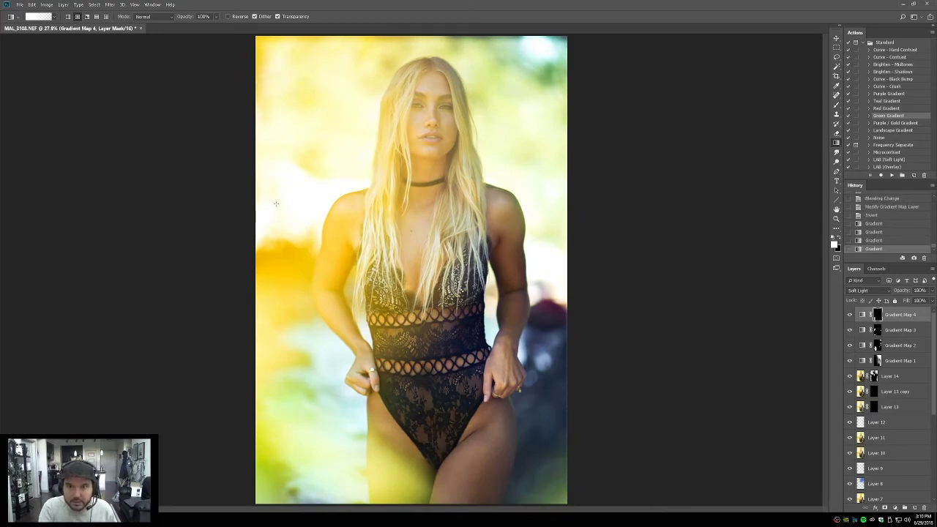
pyautogui.moveTo(278, 102)
pyautogui.mouseDown()
pyautogui.moveTo(263, 63)
pyautogui.moveTo(318, 50)
pyautogui.mouseUp()
pyautogui.moveTo(513, 95); pyautogui.dragTo(488, 71)
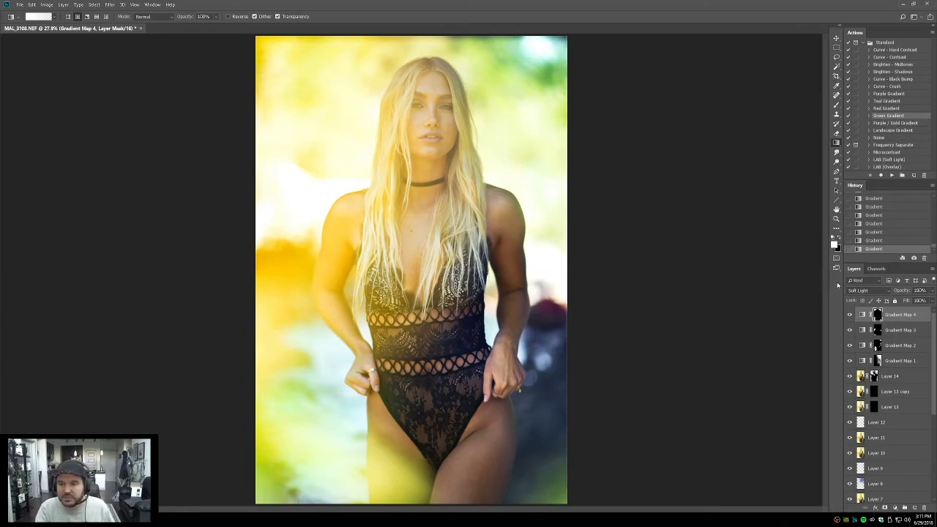
# Step: Adjust the layer opacity of Gradient Map 4, Gradient Map 3 and Gradient Map 2 in turn
pyautogui.press('Return')
pyautogui.click(878, 331)
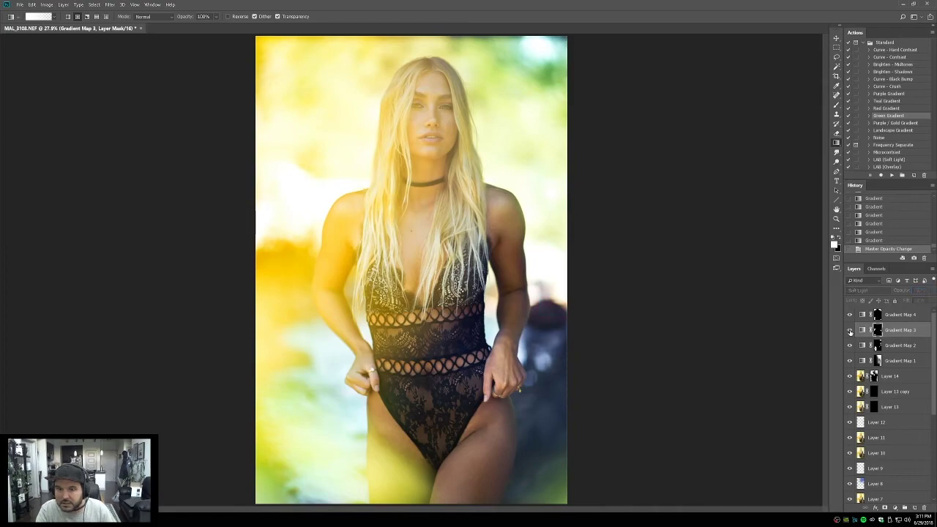
pyautogui.click(920, 290)
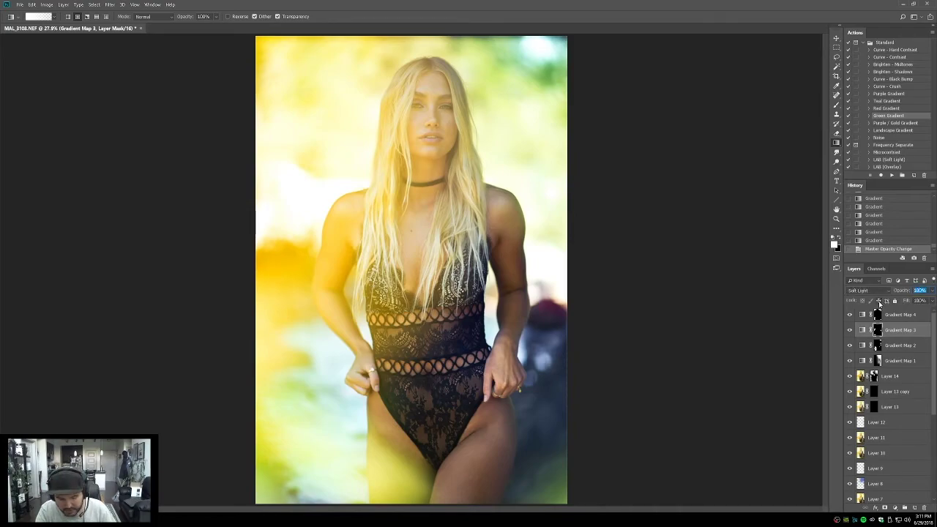
pyautogui.press('Return')
pyautogui.click(875, 347)
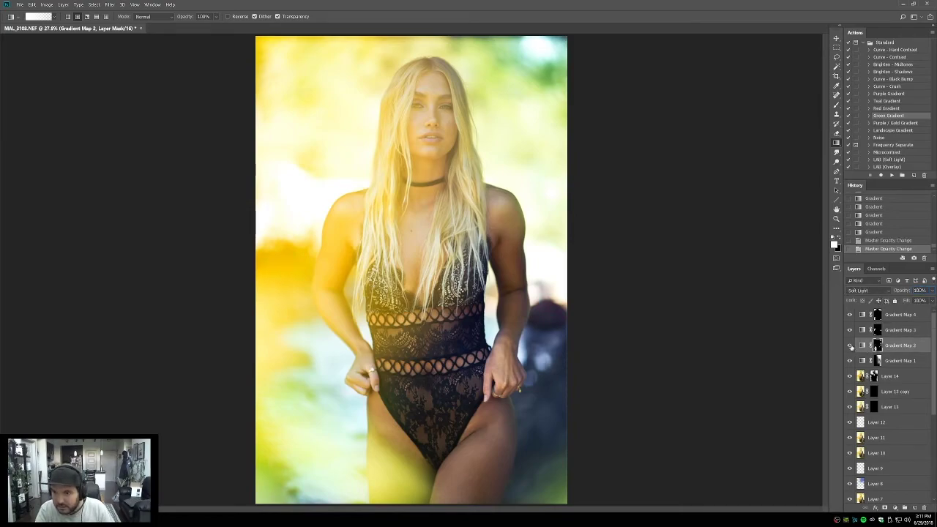
pyautogui.click(920, 290)
pyautogui.write('10')
pyautogui.press('Return')
# Step: Set the Gradient Map 1 layer's opacity to 55%
pyautogui.click(877, 360)
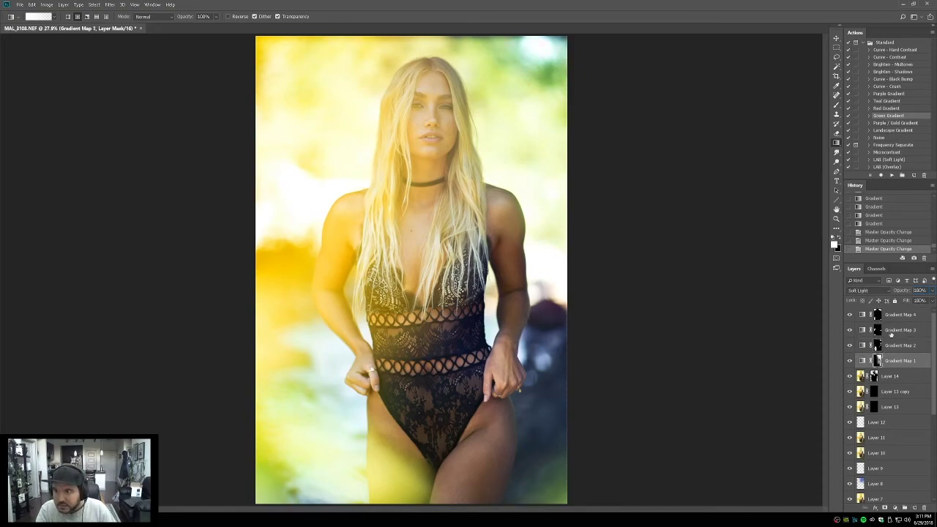
pyautogui.write('55')
pyautogui.click(932, 450)
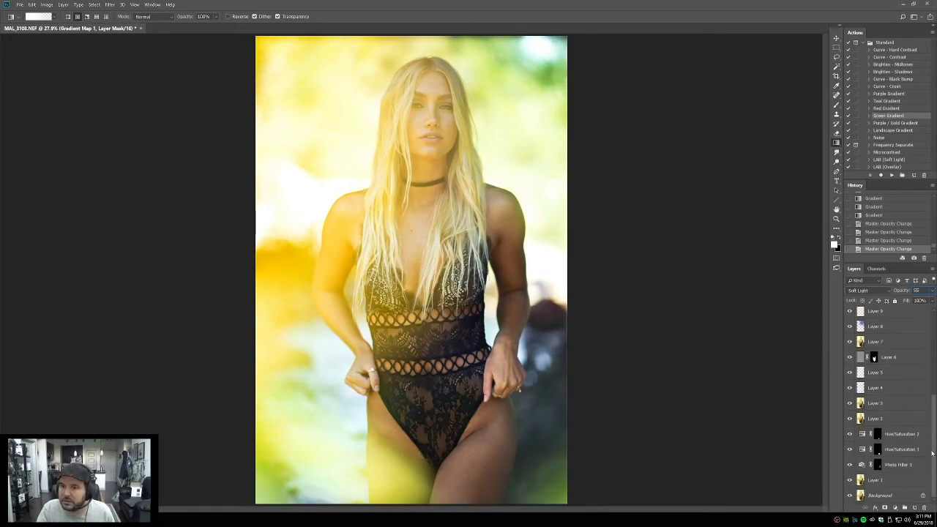
pyautogui.moveTo(933, 437); pyautogui.dragTo(933, 337)
# Step: Set the Gradient Map 3 layer's opacity to 30% and the Gradient Map 1 layer's opacity to 66%
pyautogui.click(886, 345)
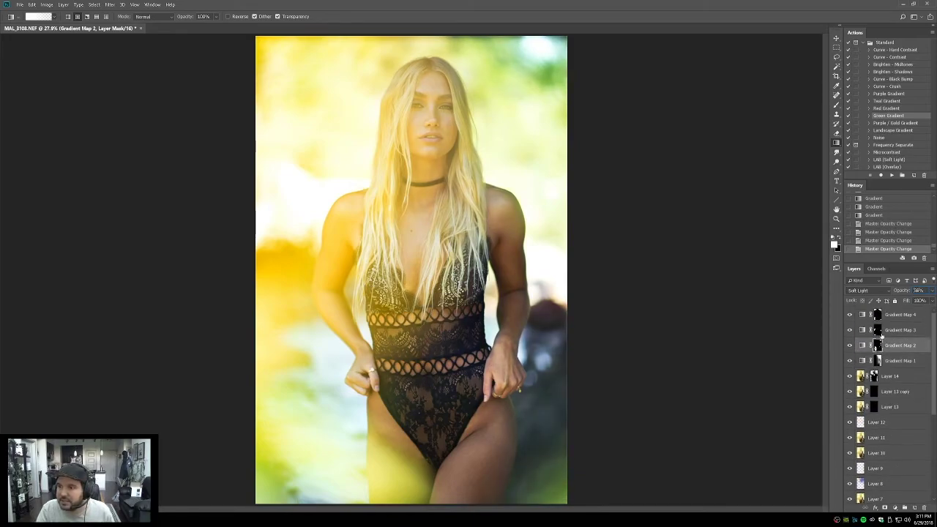
pyautogui.click(882, 331)
pyautogui.write('30')
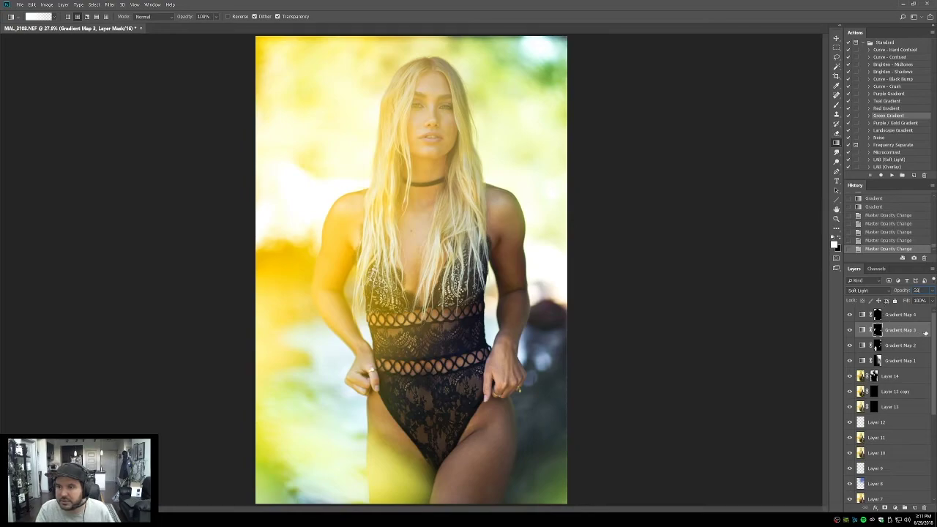
pyautogui.click(877, 360)
pyautogui.click(920, 290)
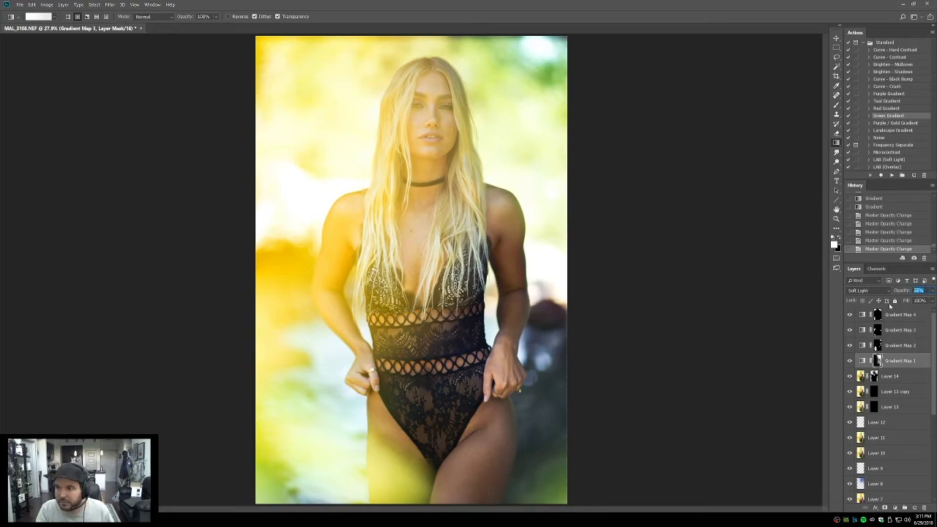
pyautogui.write('66')
# Step: Compare the toned photo repeatedly with the original by isolating the Background layer and restoring all layers
pyautogui.scroll(-5, 851, 496)
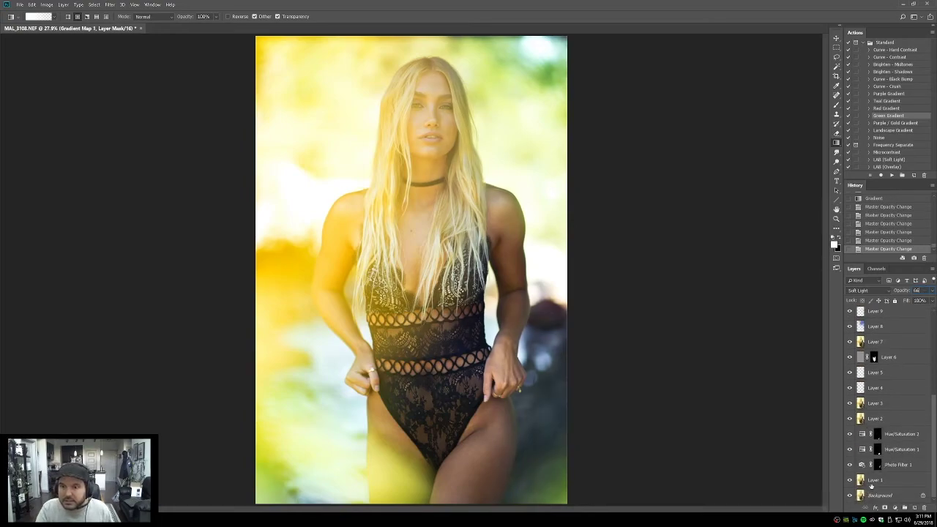
pyautogui.keyDown('alt'); pyautogui.click(851, 495); pyautogui.keyUp('alt')
pyautogui.keyDown('alt'); pyautogui.click(850, 495); pyautogui.keyUp('alt')
pyautogui.keyDown('alt'); pyautogui.click(850, 495); pyautogui.keyUp('alt')
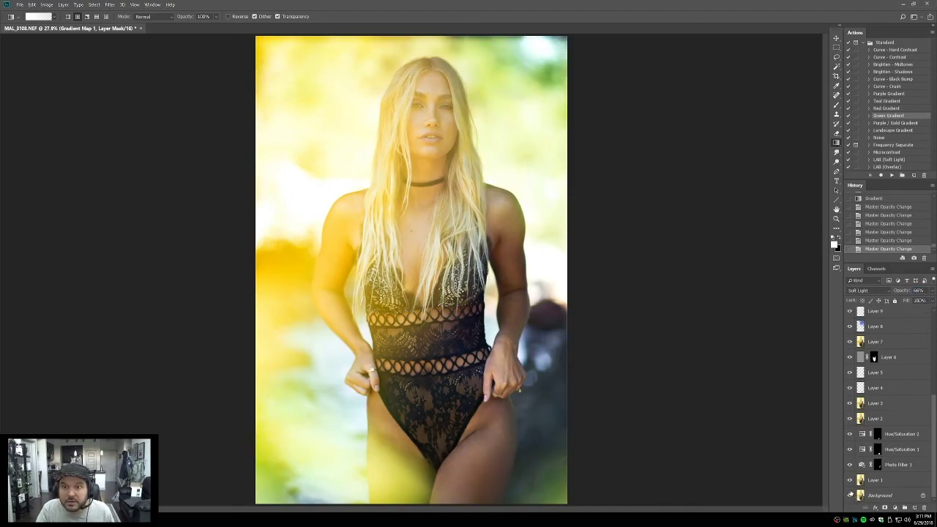
pyautogui.keyDown('alt'); pyautogui.click(850, 495); pyautogui.keyUp('alt')
pyautogui.keyDown('alt'); pyautogui.click(850, 495); pyautogui.keyUp('alt')
pyautogui.keyDown('alt'); pyautogui.click(850, 496); pyautogui.keyUp('alt')
pyautogui.keyDown('alt'); pyautogui.click(849, 496); pyautogui.keyUp('alt')
pyautogui.keyDown('alt'); pyautogui.click(850, 495); pyautogui.keyUp('alt')
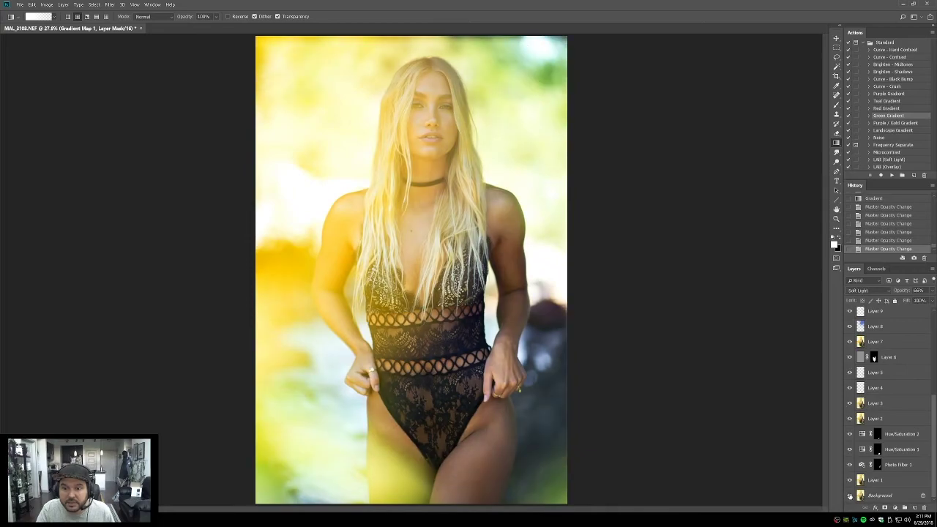
# Step: Add a Curves adjustment above Gradient Map 4 and darken the brighter tones with a curve point at input 199, output 188
pyautogui.hotkey('alt', '.')
pyautogui.click(894, 507)
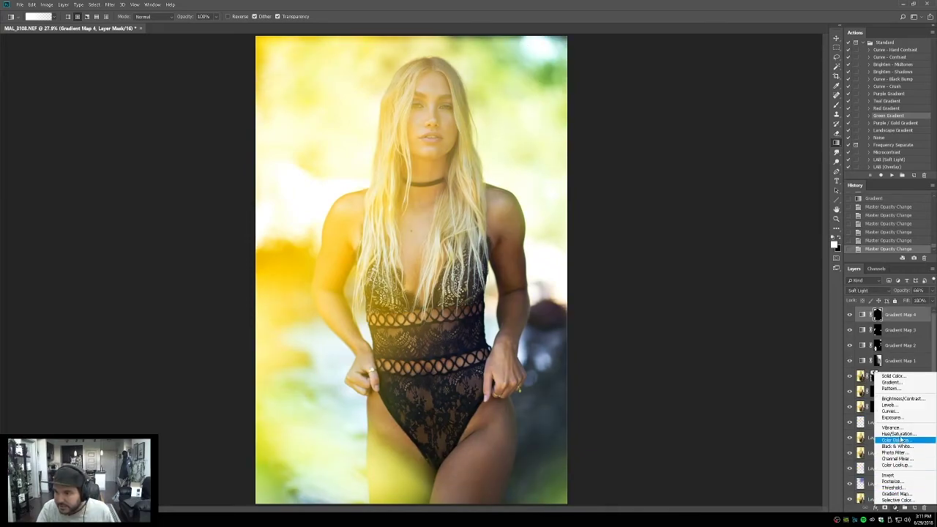
pyautogui.click(899, 412)
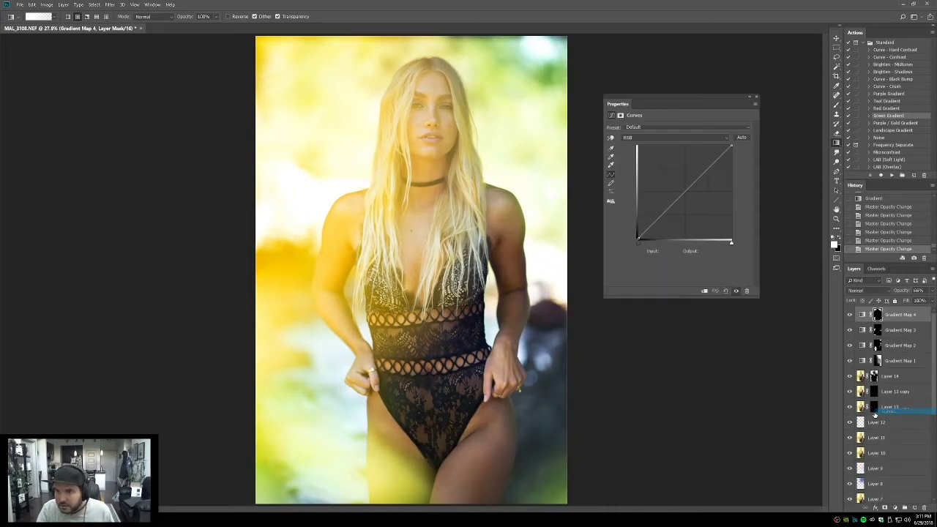
pyautogui.moveTo(710, 167); pyautogui.dragTo(710, 170)
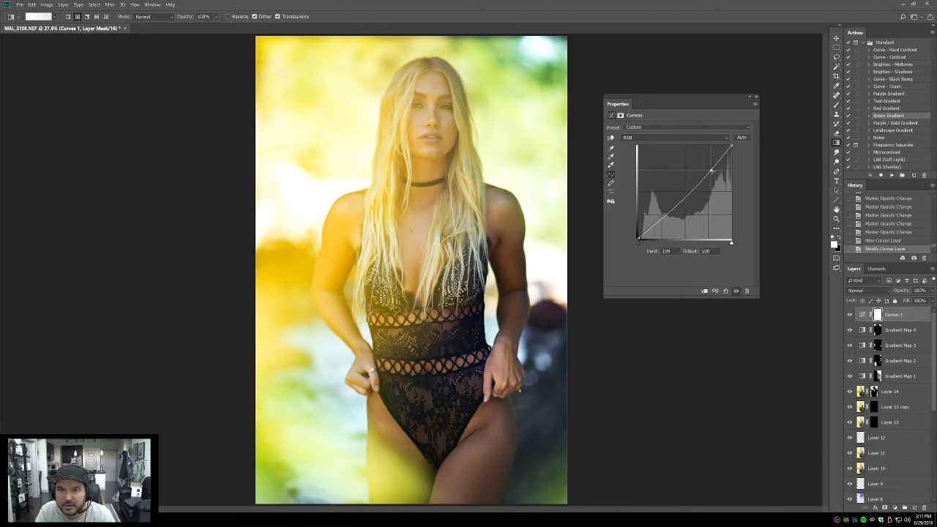
pyautogui.click(756, 98)
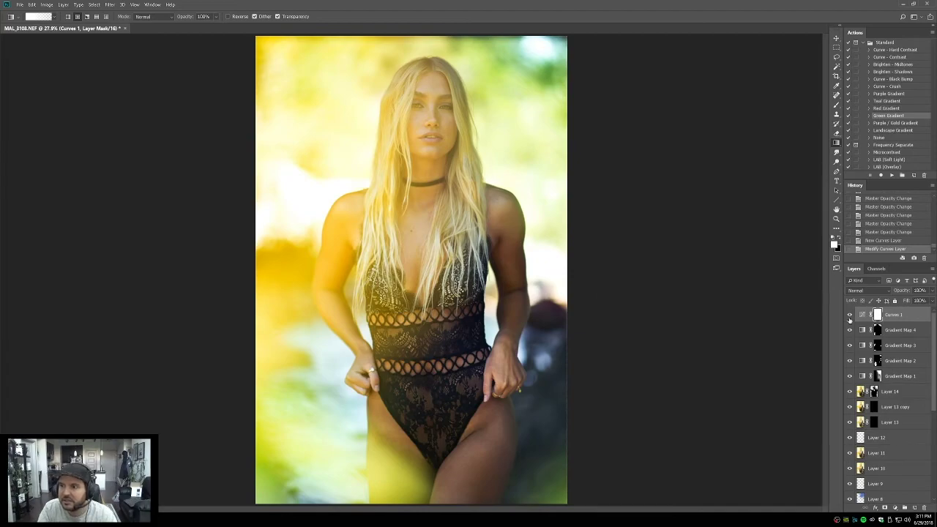
# Step: Invert the Curves 1 mask, reveal the darkening over the subject with a reflected gradient, and fade its upper and lower ends with black gradients
pyautogui.hotkey('ctrl', 'i')
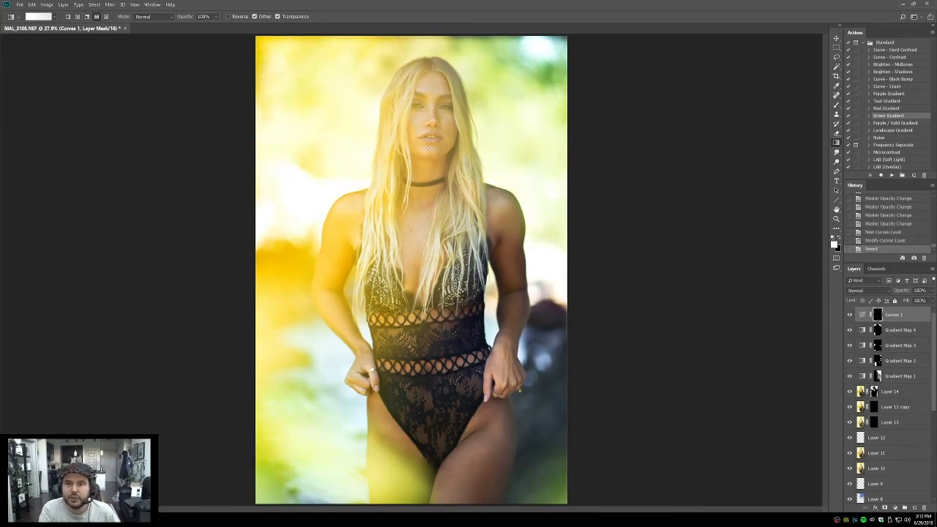
pyautogui.moveTo(437, 146); pyautogui.dragTo(519, 146)
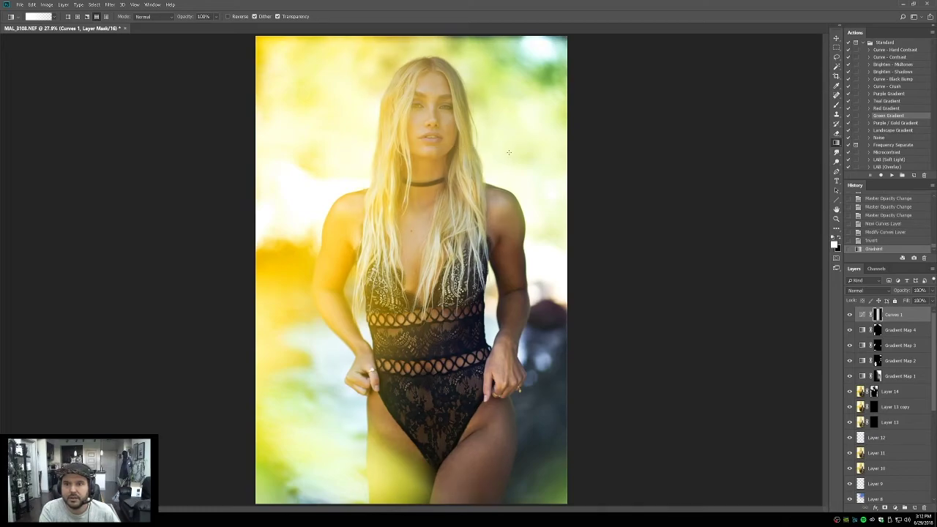
pyautogui.press(']')
pyautogui.press(']')
pyautogui.press('x')
pyautogui.moveTo(432, 65); pyautogui.dragTo(431, 134)
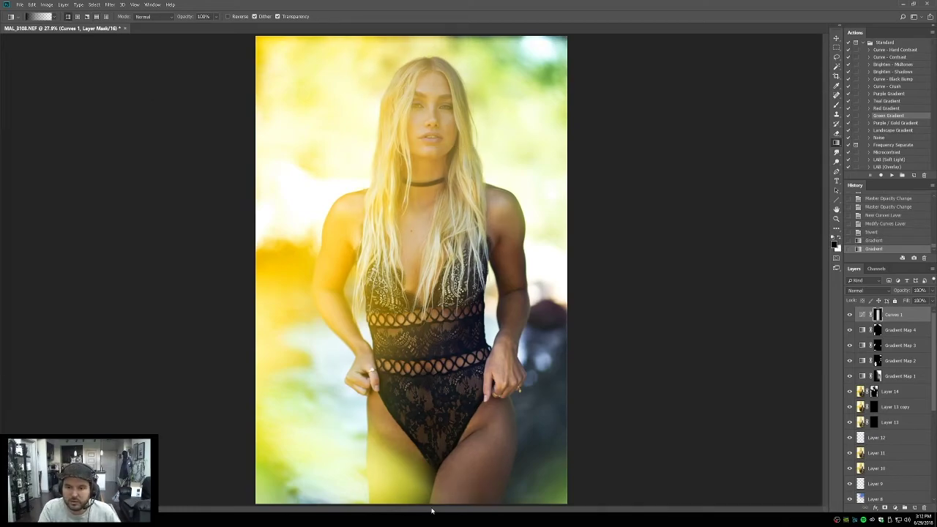
pyautogui.moveTo(431, 498); pyautogui.dragTo(430, 400)
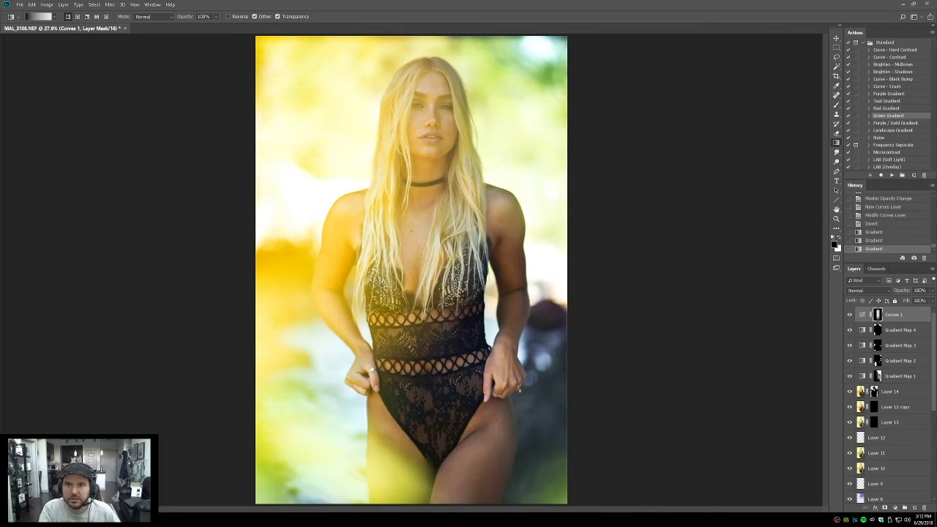
# Step: Compare the photo with and without the Curves 1 layer and slightly lower that layer's opacity
pyautogui.click(850, 314)
pyautogui.click(849, 315)
pyautogui.click(849, 315)
pyautogui.click(850, 315)
pyautogui.click(850, 314)
pyautogui.click(850, 315)
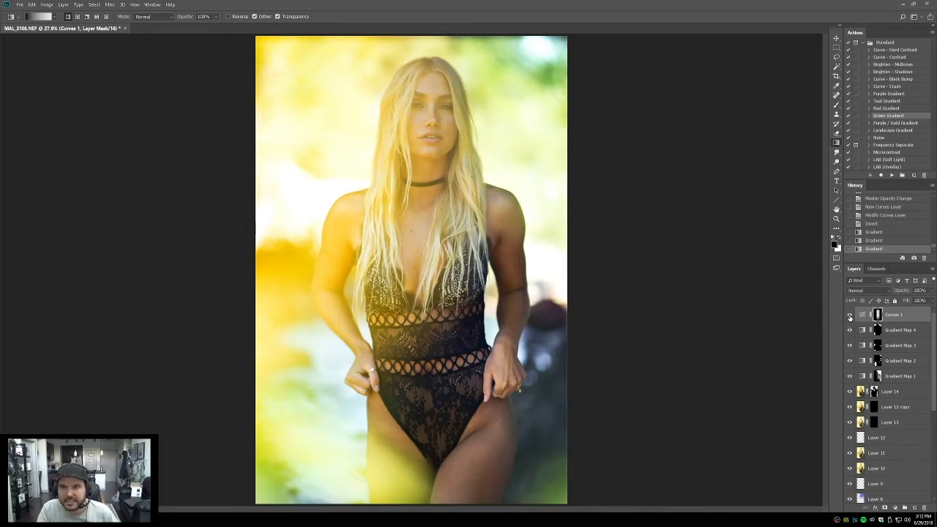
pyautogui.click(849, 315)
pyautogui.click(850, 314)
pyautogui.click(931, 290)
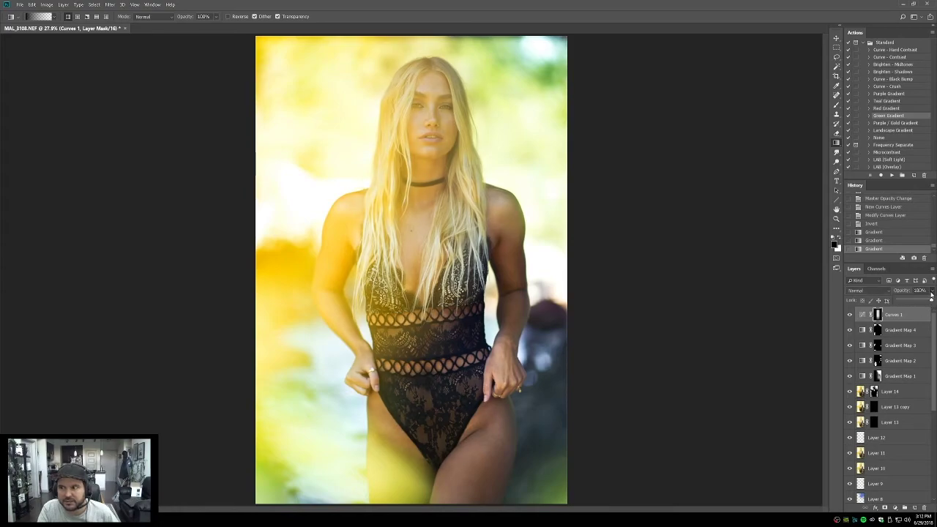
pyautogui.moveTo(925, 302); pyautogui.dragTo(924, 302)
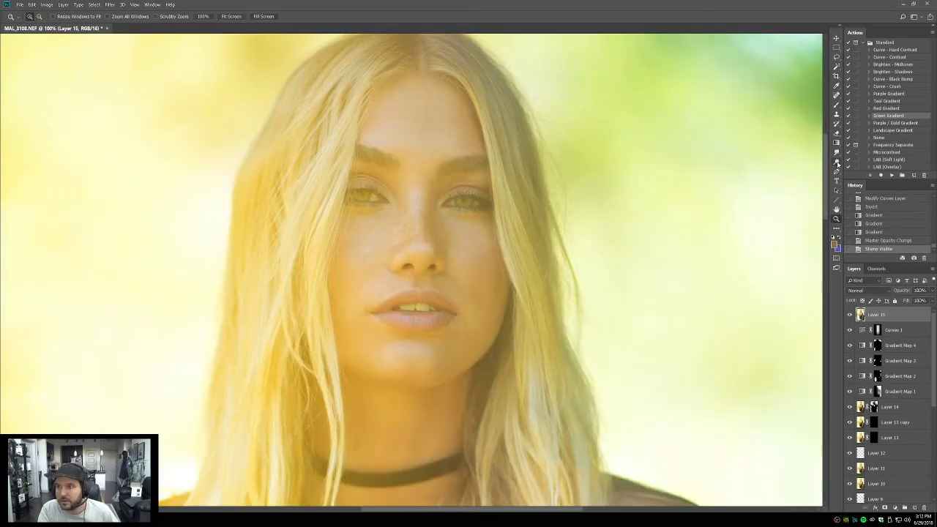
# Step: Stamp all visible layers into a new layer and brighten the eye areas with the Dodge tool at midtones, 5% exposure
pyautogui.hotkey('ctrl', 'shift', 'alt', 'e')
pyautogui.hotkey('ctrl', '1')
pyautogui.press('o')
pyautogui.moveTo(382, 226)
pyautogui.mouseDown()
pyautogui.moveTo(372, 217)
pyautogui.moveTo(388, 216)
pyautogui.moveTo(380, 225)
pyautogui.moveTo(382, 211)
pyautogui.moveTo(396, 217)
pyautogui.mouseUp()
pyautogui.press('[')
pyautogui.press('[')
pyautogui.press('[')
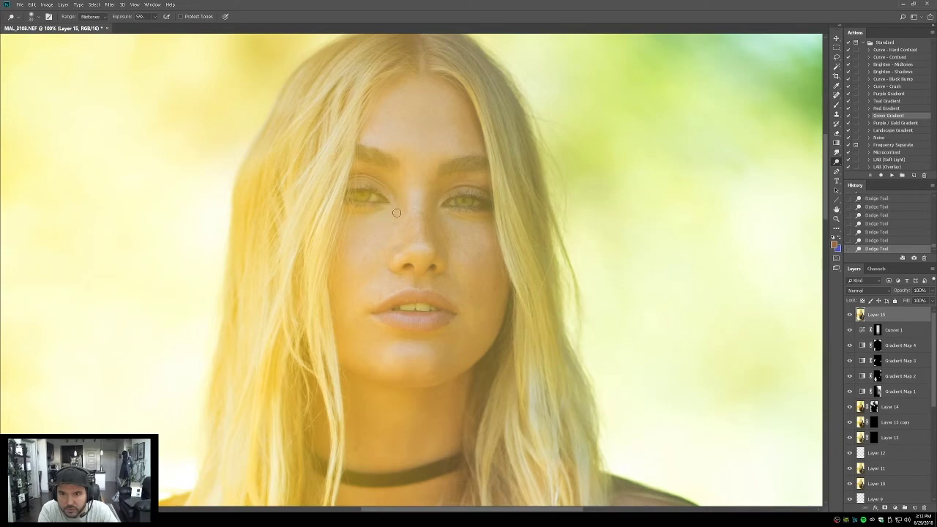
# Step: Set the opacity of the dodged Layer 15 to 55%
pyautogui.click(920, 289)
pyautogui.write('55')
pyautogui.press('Return')
# Step: Compare the full finished photo repeatedly with the original by isolating the Background layer and restoring all layers
pyautogui.doubleClick(836, 210)
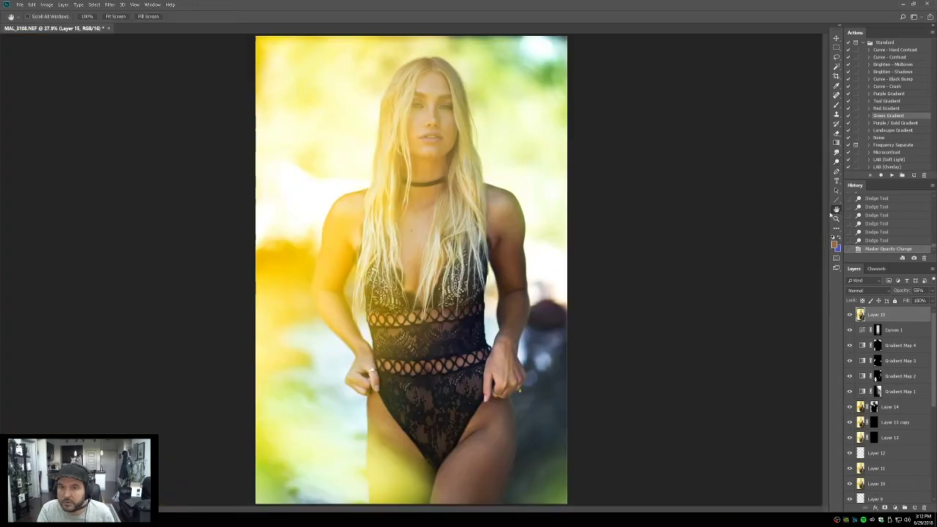
pyautogui.scroll(-5, 928, 333)
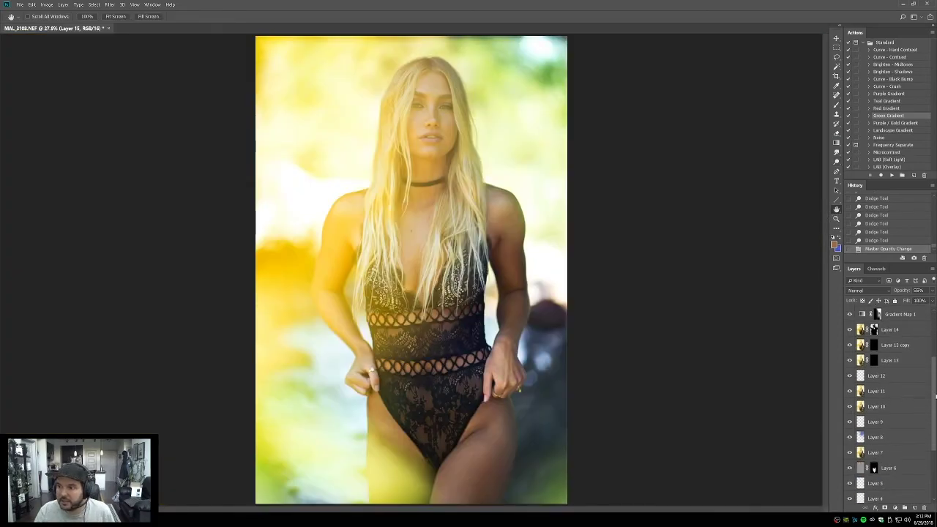
pyautogui.keyDown('alt'); pyautogui.click(849, 496); pyautogui.keyUp('alt')
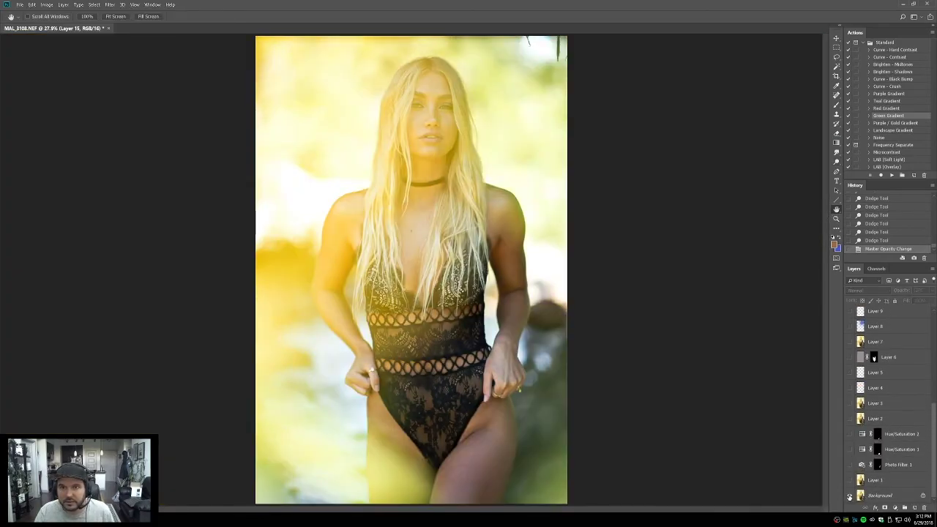
pyautogui.keyDown('alt'); pyautogui.click(849, 495); pyautogui.keyUp('alt')
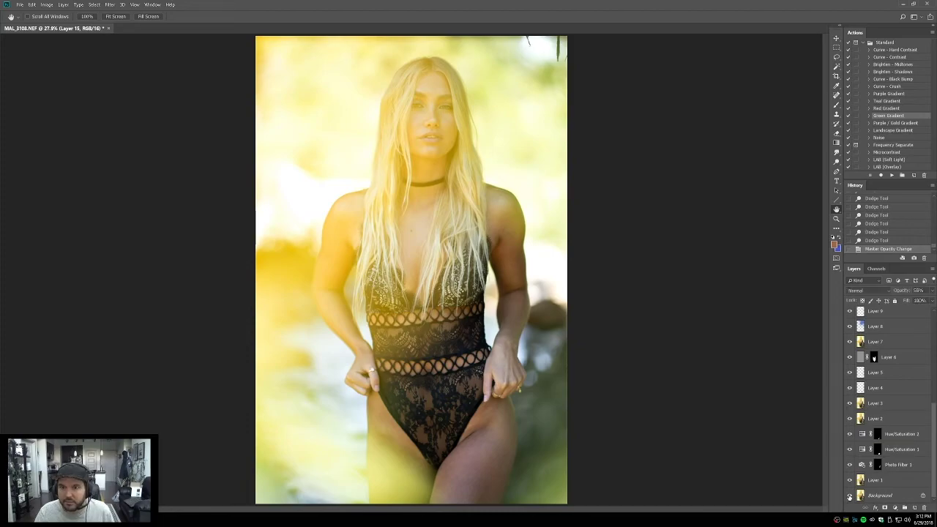
pyautogui.keyDown('alt'); pyautogui.click(849, 496); pyautogui.keyUp('alt')
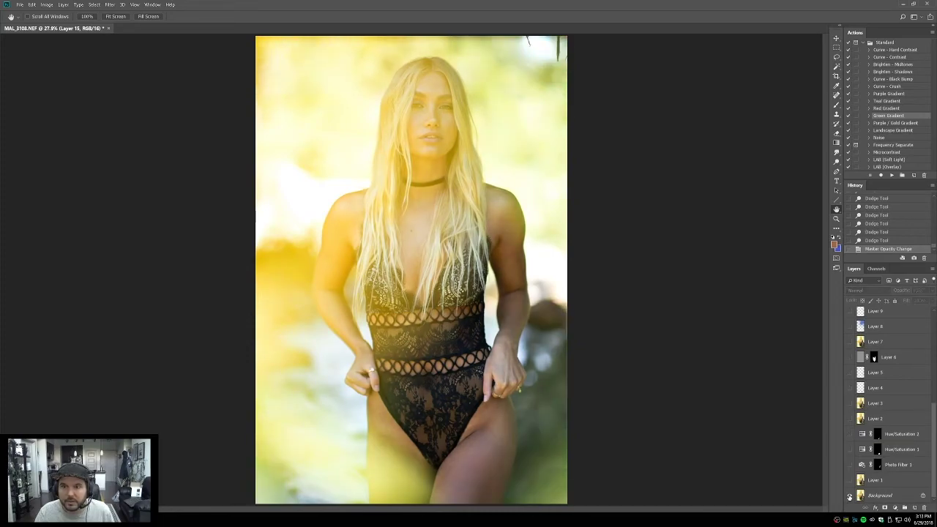
pyautogui.keyDown('alt'); pyautogui.click(849, 495); pyautogui.keyUp('alt')
pyautogui.keyDown('alt'); pyautogui.click(849, 496); pyautogui.keyUp('alt')
pyautogui.keyDown('alt'); pyautogui.click(849, 495); pyautogui.keyUp('alt')
pyautogui.keyDown('alt'); pyautogui.click(849, 495); pyautogui.keyUp('alt')
pyautogui.keyDown('alt'); pyautogui.click(849, 495); pyautogui.keyUp('alt')
pyautogui.keyDown('alt'); pyautogui.click(849, 495); pyautogui.keyUp('alt')
pyautogui.keyDown('alt'); pyautogui.click(849, 496); pyautogui.keyUp('alt')
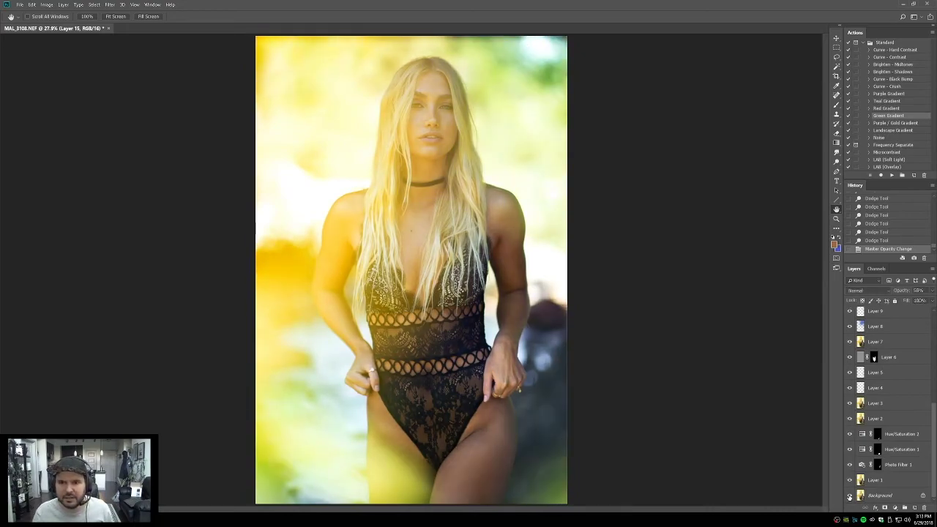
pyautogui.keyDown('alt'); pyautogui.click(849, 496); pyautogui.keyUp('alt')
pyautogui.keyDown('alt'); pyautogui.click(849, 495); pyautogui.keyUp('alt')
pyautogui.keyDown('alt'); pyautogui.click(848, 496); pyautogui.keyUp('alt')
pyautogui.keyDown('alt'); pyautogui.click(849, 495); pyautogui.keyUp('alt')
pyautogui.keyDown('alt'); pyautogui.click(849, 496); pyautogui.keyUp('alt')
pyautogui.keyDown('alt'); pyautogui.click(849, 495); pyautogui.keyUp('alt')
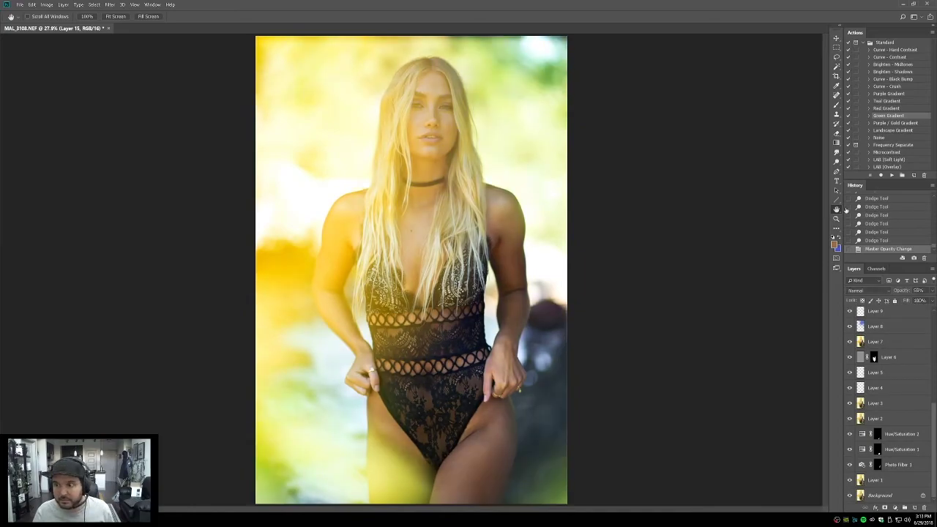
pyautogui.press('z')
pyautogui.keyDown('alt'); pyautogui.click(849, 496); pyautogui.keyUp('alt')
pyautogui.keyDown('alt'); pyautogui.click(849, 495); pyautogui.keyUp('alt')
# Step: Examine the hips and thighs close up at 100%, alternating between the isolated Background layer and the full layer stack
pyautogui.moveTo(350, 391); pyautogui.dragTo(563, 472)
pyautogui.keyDown('alt'); pyautogui.click(849, 495); pyautogui.keyUp('alt')
pyautogui.keyDown('alt'); pyautogui.click(849, 495); pyautogui.keyUp('alt')
pyautogui.keyDown('alt'); pyautogui.click(849, 496); pyautogui.keyUp('alt')
pyautogui.keyDown('alt'); pyautogui.click(849, 495); pyautogui.keyUp('alt')
pyautogui.keyDown('alt'); pyautogui.click(849, 495); pyautogui.keyUp('alt')
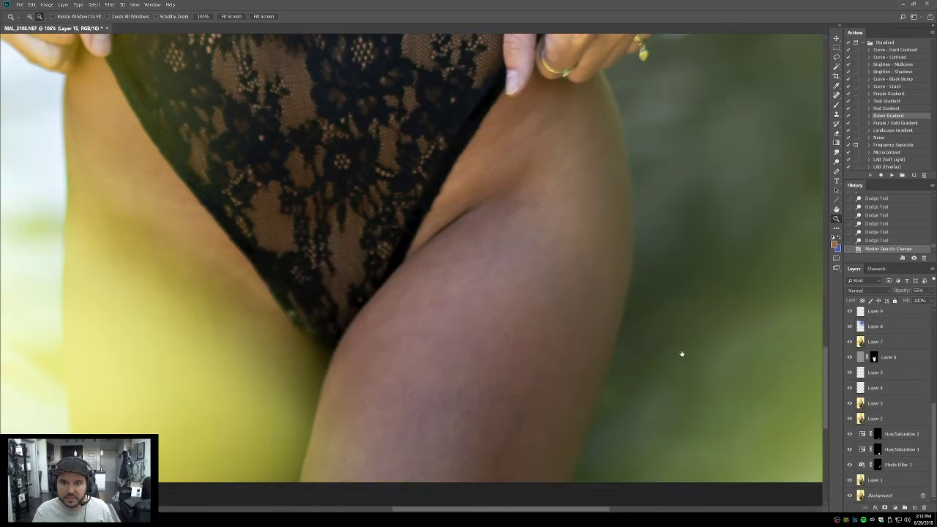
# Step: Check the whole figure at 25% zoom against the isolated Background layer
pyautogui.keyDown('alt'); pyautogui.click(476, 191); pyautogui.keyUp('alt')
pyautogui.keyDown('alt'); pyautogui.click(476, 191); pyautogui.keyUp('alt')
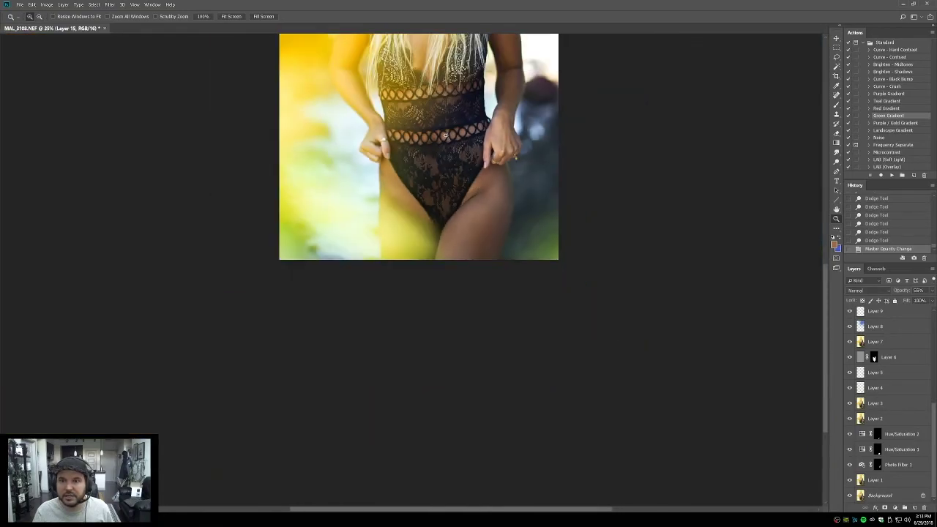
pyautogui.keyDown('alt'); pyautogui.click(849, 495); pyautogui.keyUp('alt')
pyautogui.keyDown('alt'); pyautogui.click(849, 496); pyautogui.keyUp('alt')
pyautogui.keyDown('alt'); pyautogui.click(848, 496); pyautogui.keyUp('alt')
pyautogui.keyDown('alt'); pyautogui.click(849, 495); pyautogui.keyUp('alt')
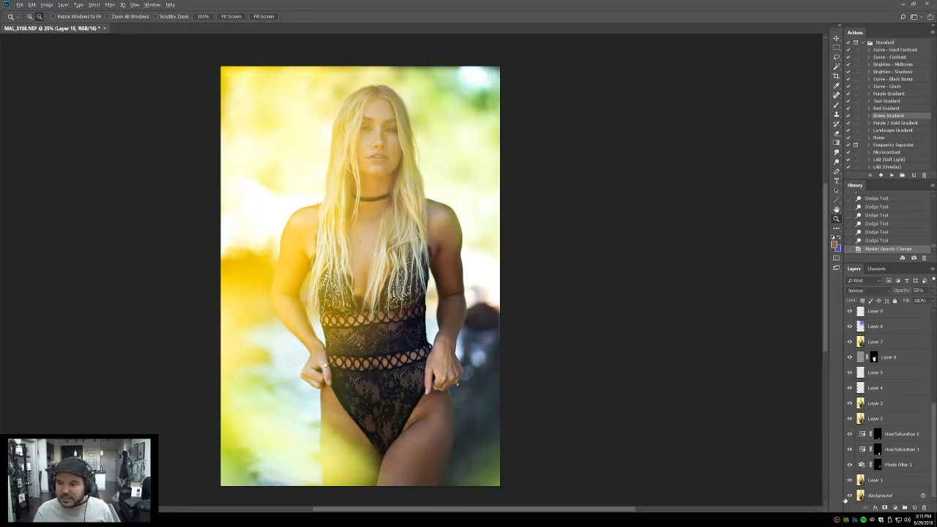
pyautogui.keyDown('alt'); pyautogui.click(849, 496); pyautogui.keyUp('alt')
pyautogui.keyDown('alt'); pyautogui.click(849, 496); pyautogui.keyUp('alt')
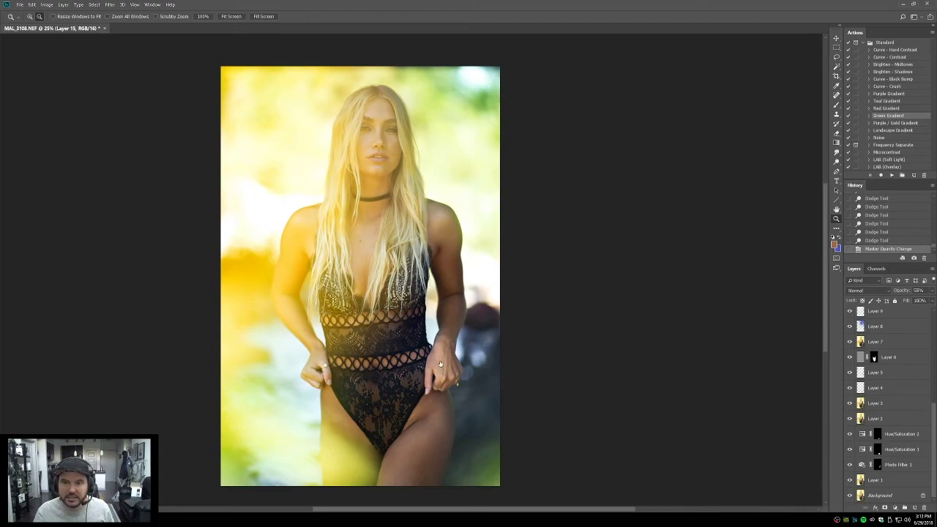
# Step: Compare the retouched face close up, followed by the full photo, with the isolated Background layer
pyautogui.moveTo(342, 99); pyautogui.dragTo(432, 186)
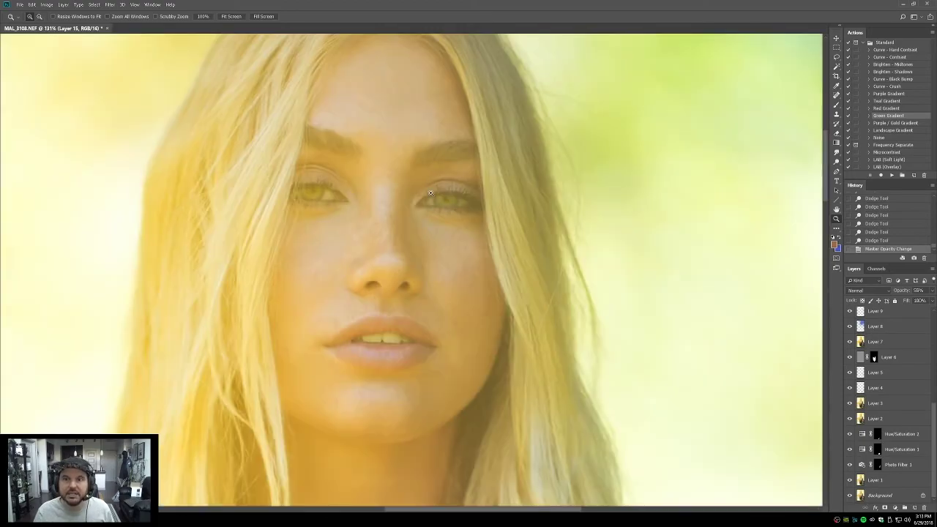
pyautogui.keyDown('alt'); pyautogui.click(848, 495); pyautogui.keyUp('alt')
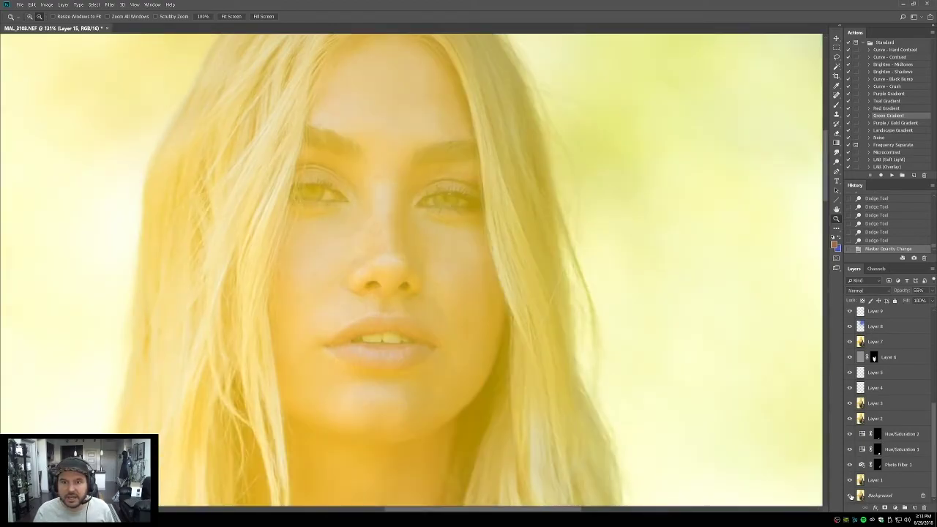
pyautogui.keyDown('alt'); pyautogui.click(850, 495); pyautogui.keyUp('alt')
pyautogui.keyDown('alt'); pyautogui.click(851, 495); pyautogui.keyUp('alt')
pyautogui.keyDown('alt'); pyautogui.click(850, 496); pyautogui.keyUp('alt')
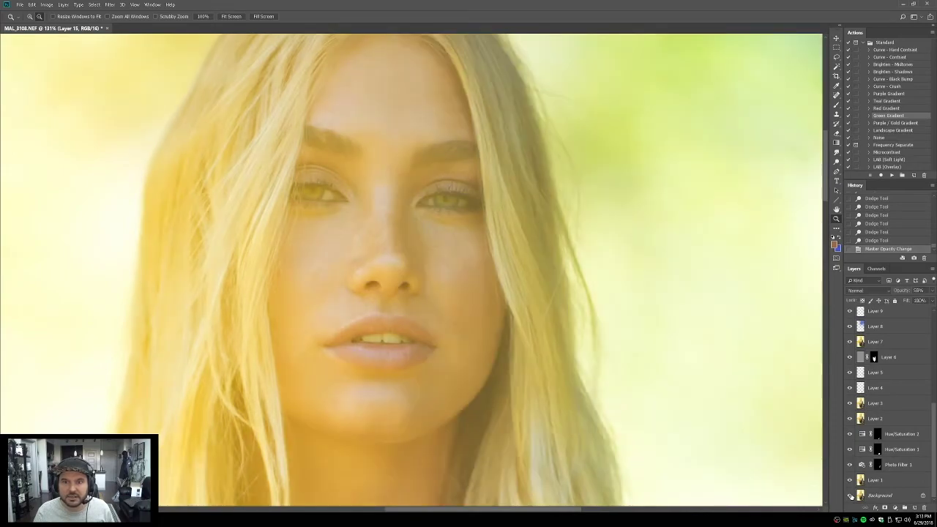
pyautogui.keyDown('alt'); pyautogui.click(851, 496); pyautogui.keyUp('alt')
pyautogui.keyDown('alt'); pyautogui.click(851, 495); pyautogui.keyUp('alt')
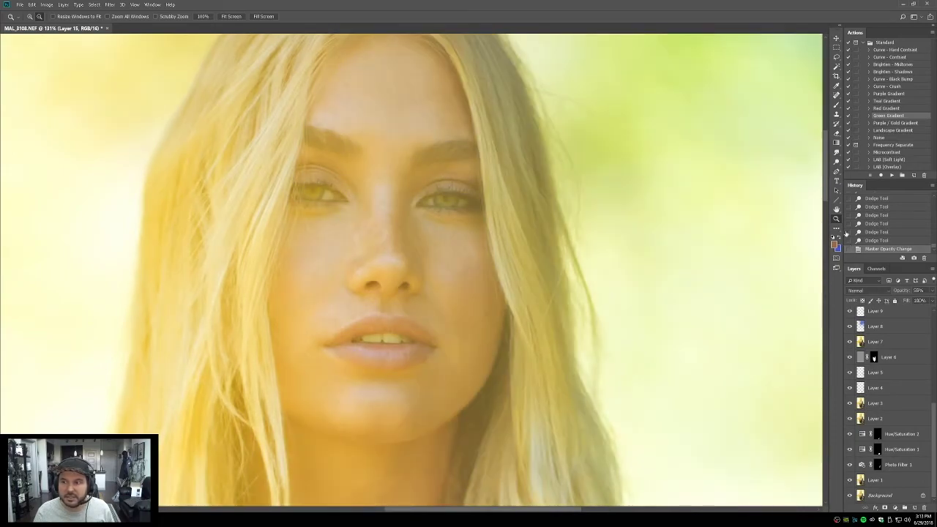
pyautogui.doubleClick(835, 209)
pyautogui.keyDown('alt'); pyautogui.click(850, 496); pyautogui.keyUp('alt')
pyautogui.keyDown('alt'); pyautogui.click(850, 496); pyautogui.keyUp('alt')
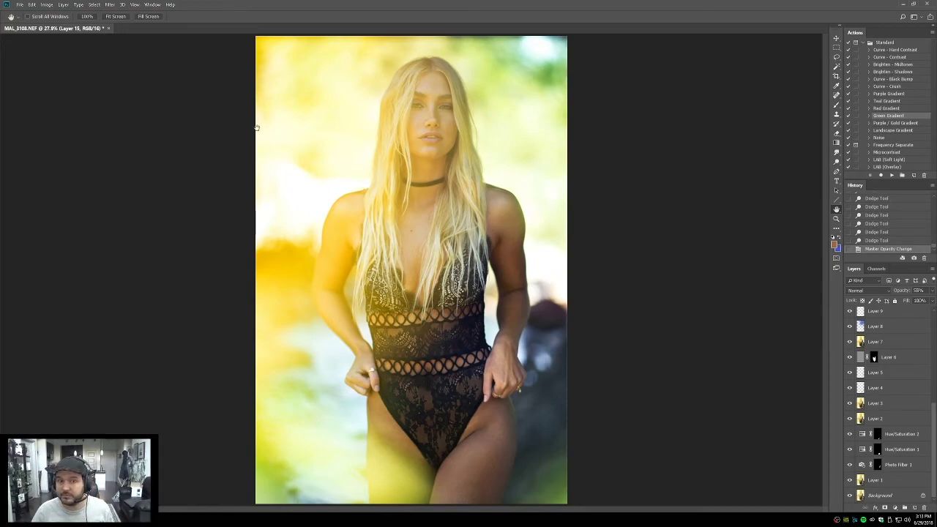
# Step: Flatten the image to a single Background layer and save it
pyautogui.click(63, 4)
pyautogui.click(95, 284)
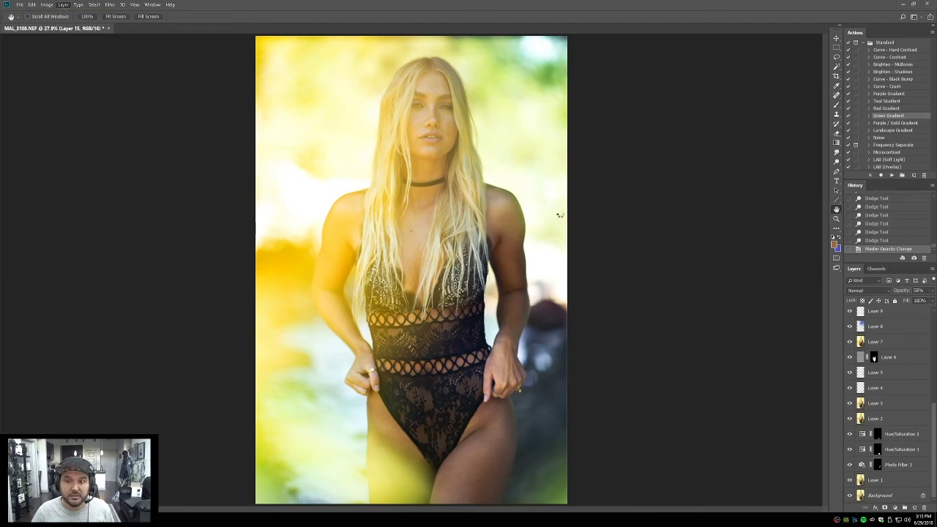
pyautogui.hotkey('ctrl', 's')
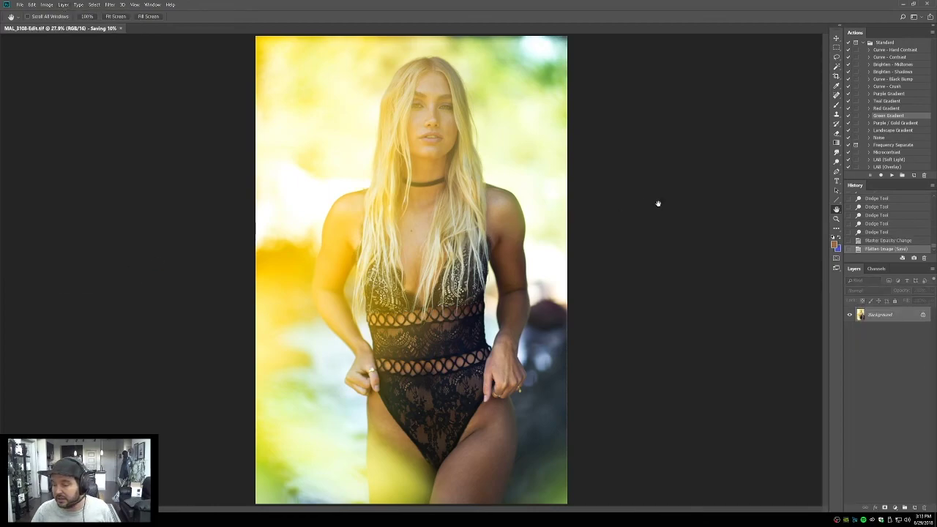
# Step: Switch to Lightroom Classic and remove the red colour label from MAL_3108.NEF
pyautogui.hotkey('alt', 'Tab')
pyautogui.hotkey('alt', 'Tab')
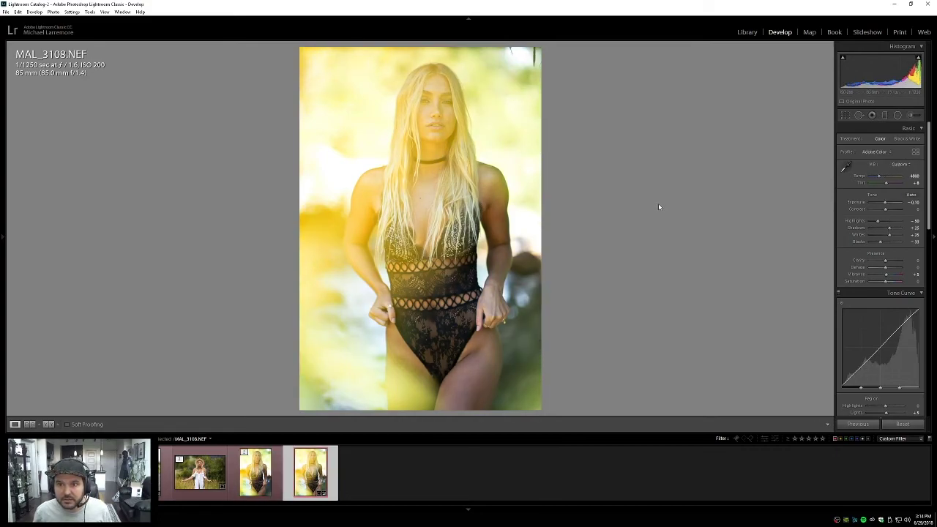
pyautogui.press('Right')
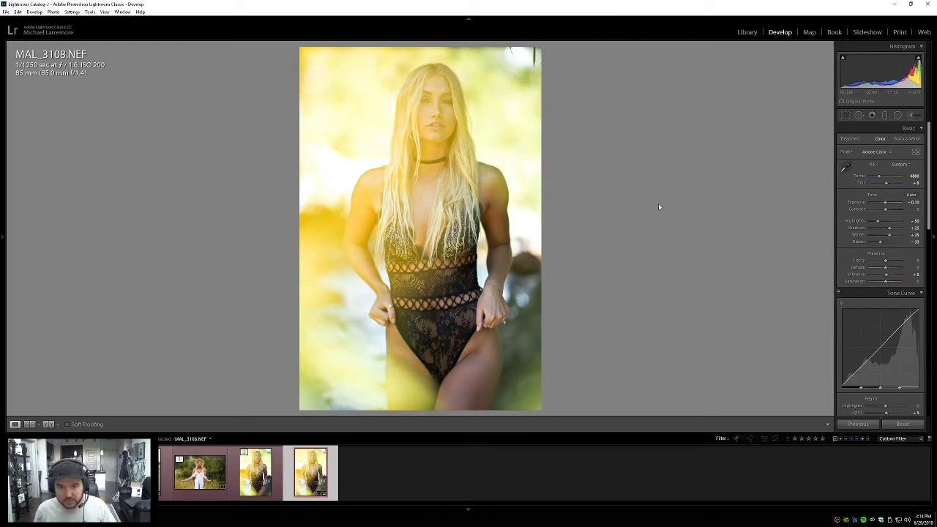
pyautogui.press('6')
# Step: Review the finished MAL_3108-Edit.tif and MAL_2924-Edit.tif photos by alternating between them
pyautogui.press('Left')
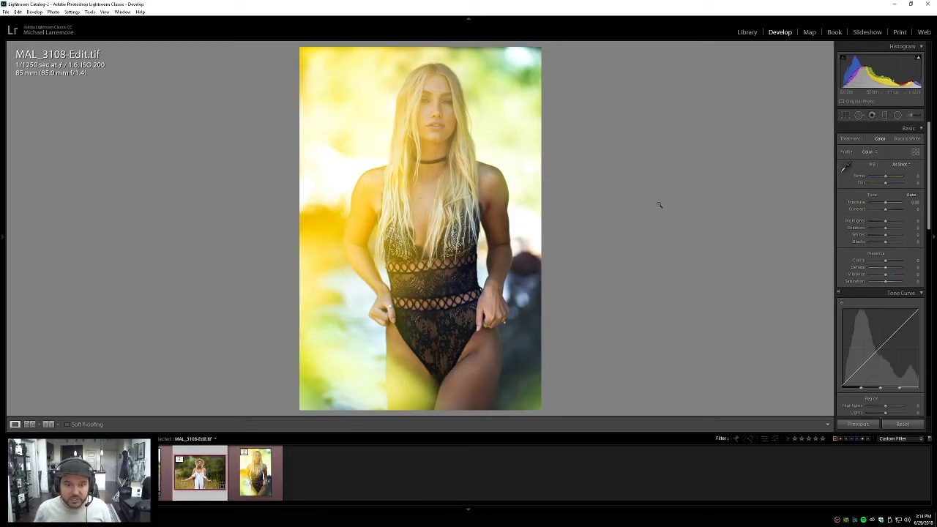
pyautogui.press('Right')
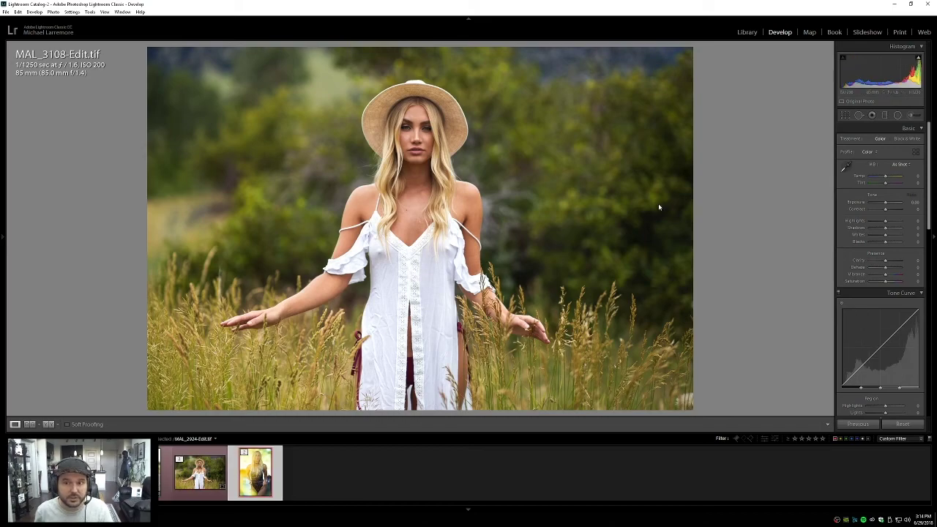
pyautogui.press('Left')
pyautogui.press('Right')
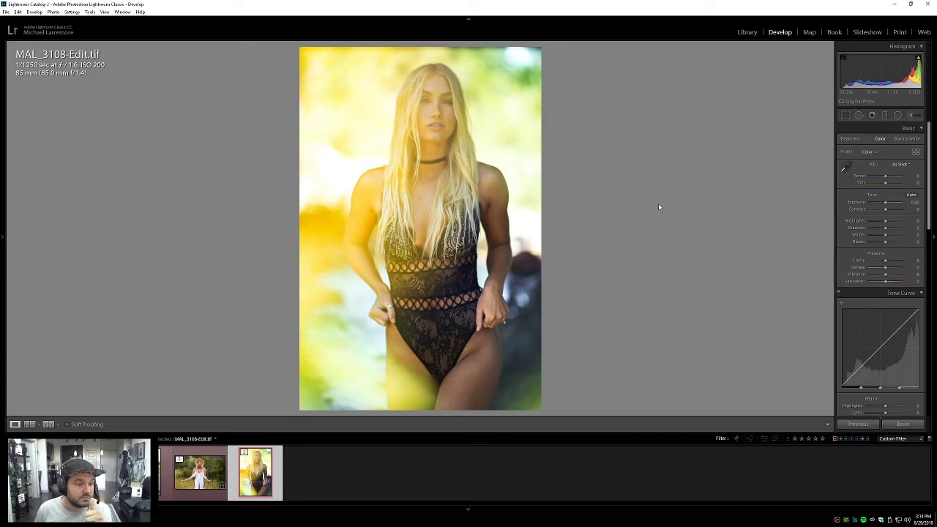
pyautogui.press('Left')
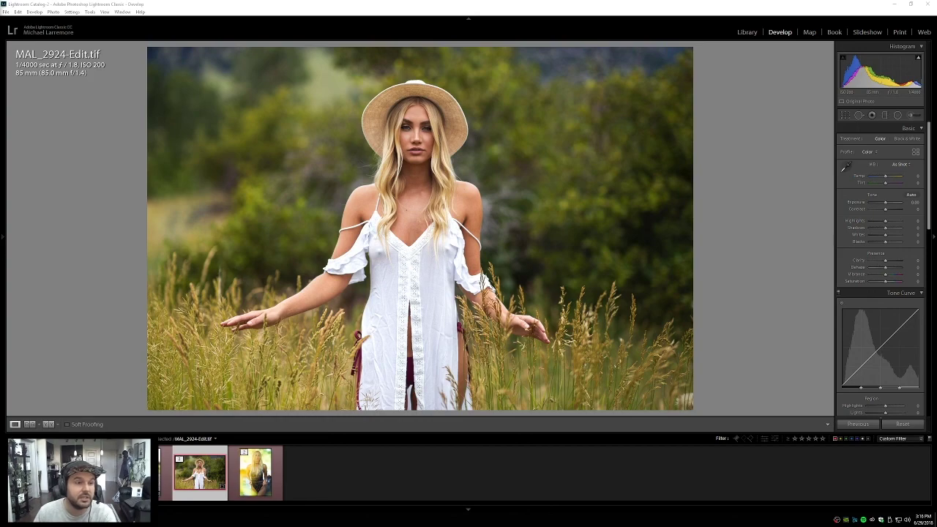
pyautogui.click(94, 202)
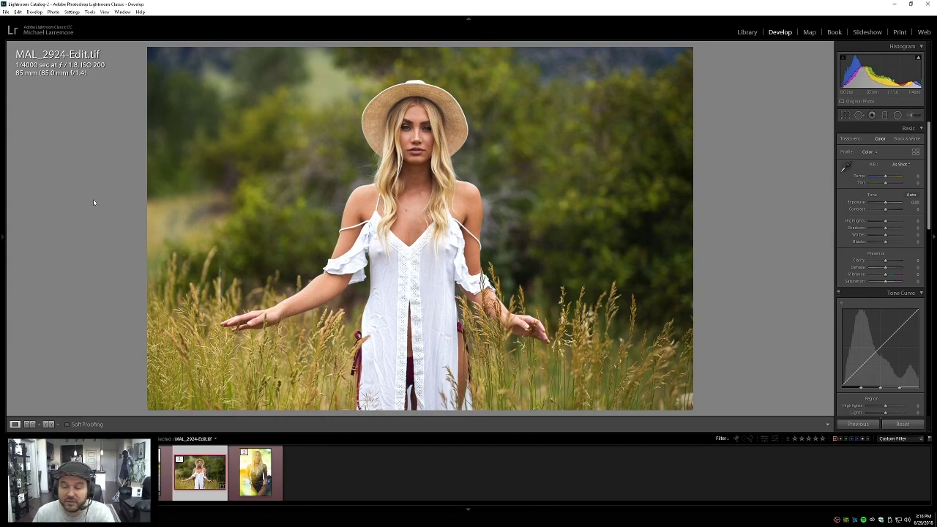